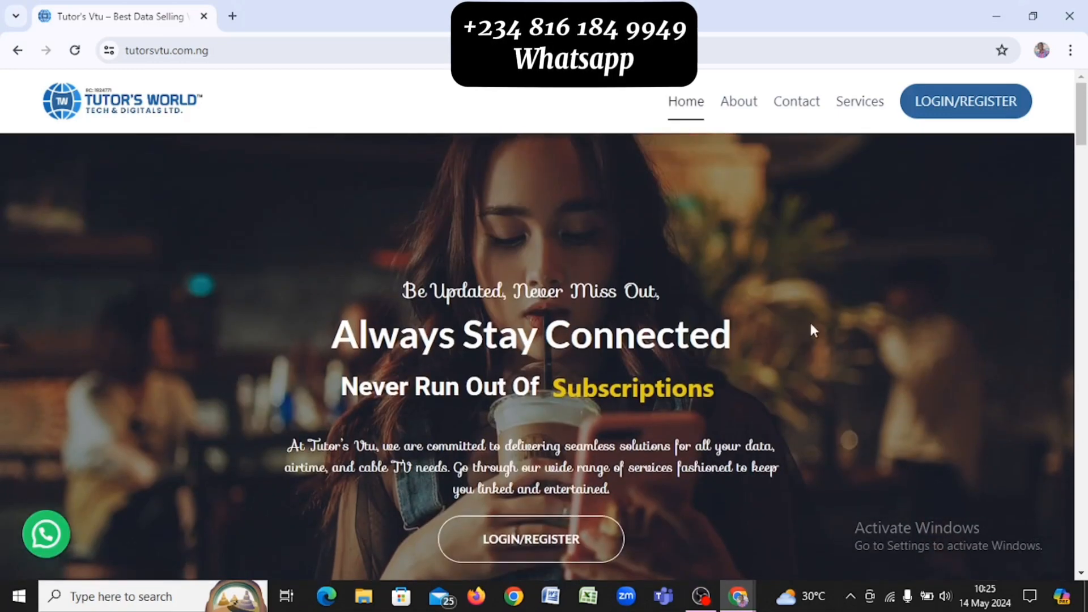
Examine the finished home page on tutorsvtu.com.ng, including its hero, services, FAQ, brand partners, data price tables and footer
key("alt+Tab")
key("alt+Tab")
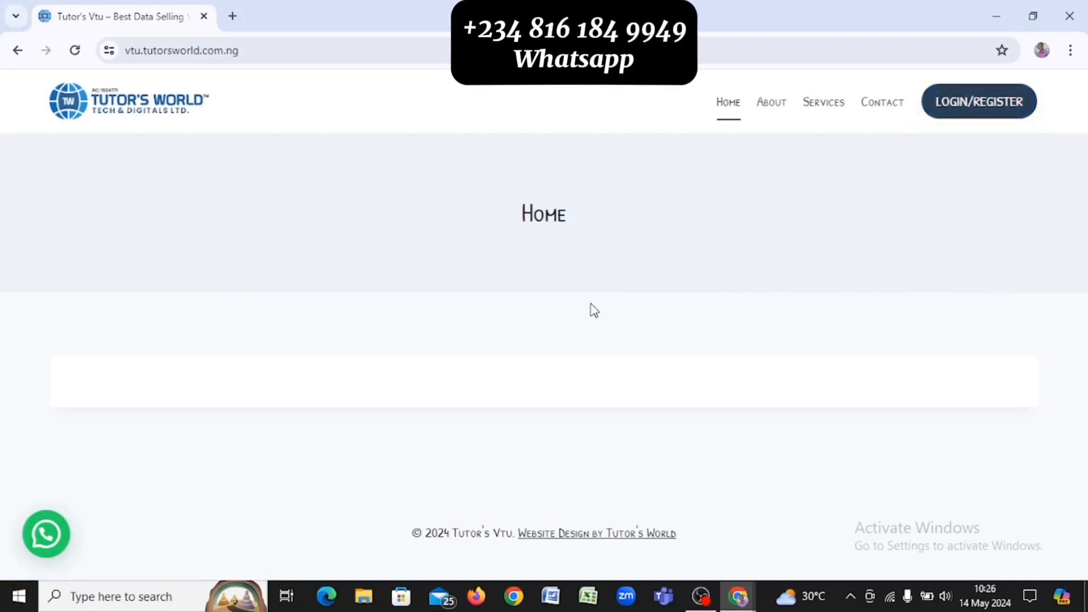
key("alt+Tab")
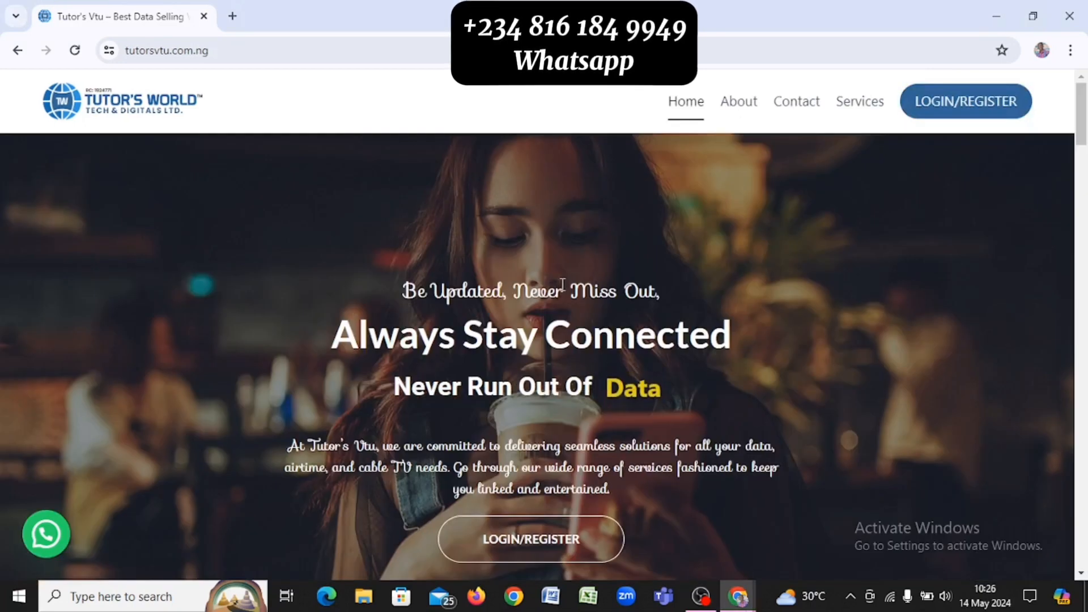
scroll(562, 284, "down", 5)
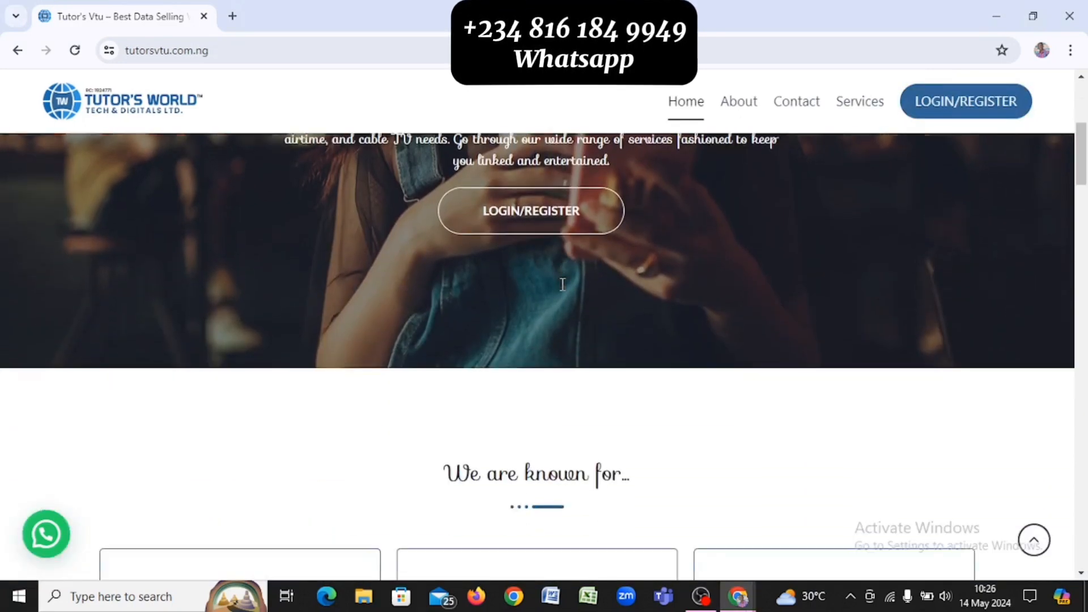
scroll(563, 285, "down", 7)
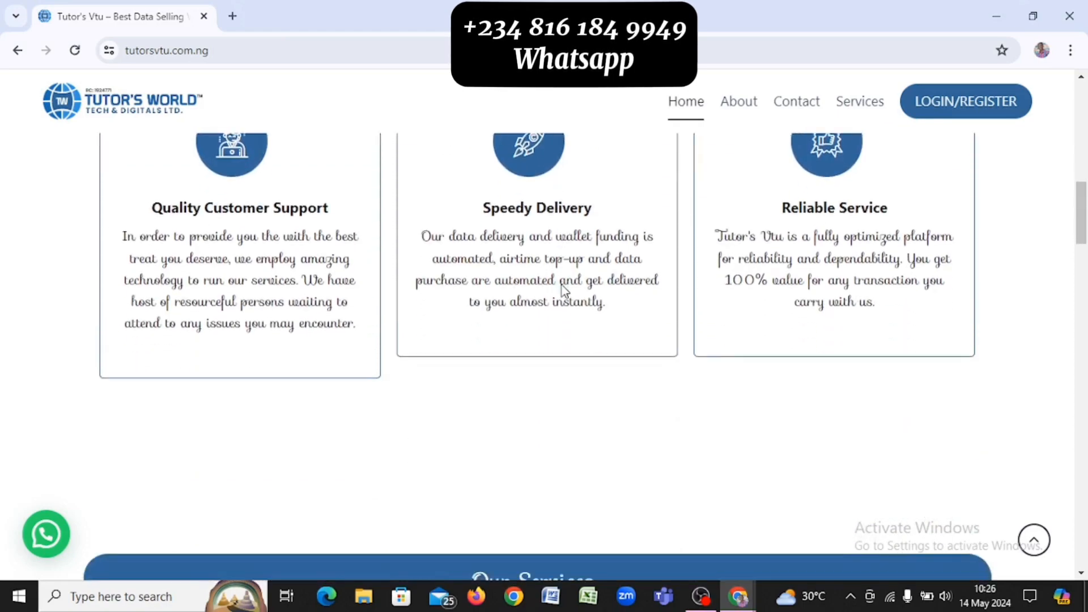
scroll(563, 285, "down", 20)
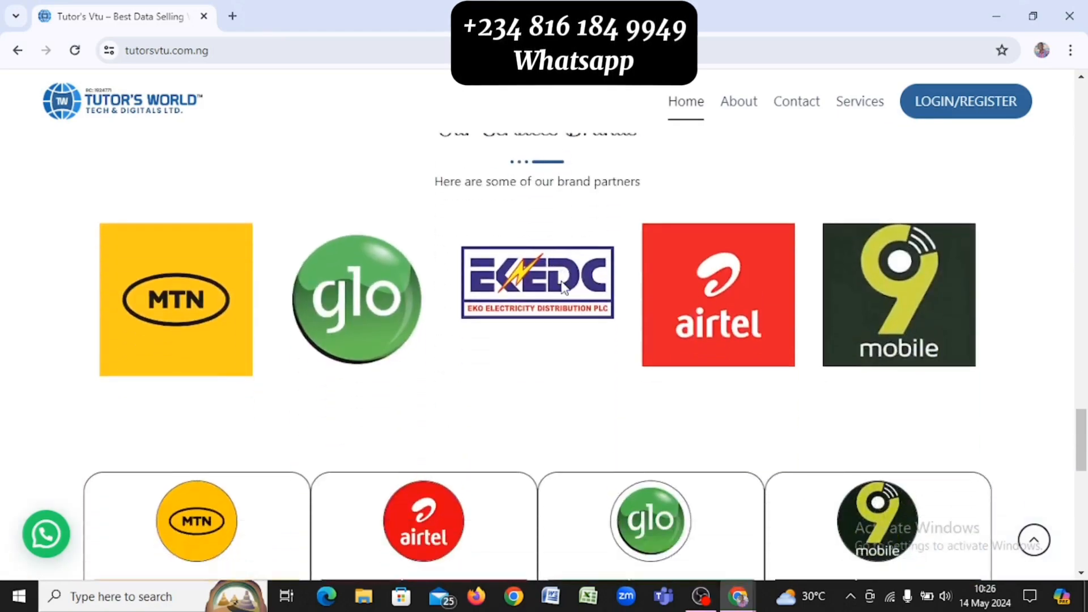
scroll(562, 283, "down", 1)
scroll(562, 283, "down", 2)
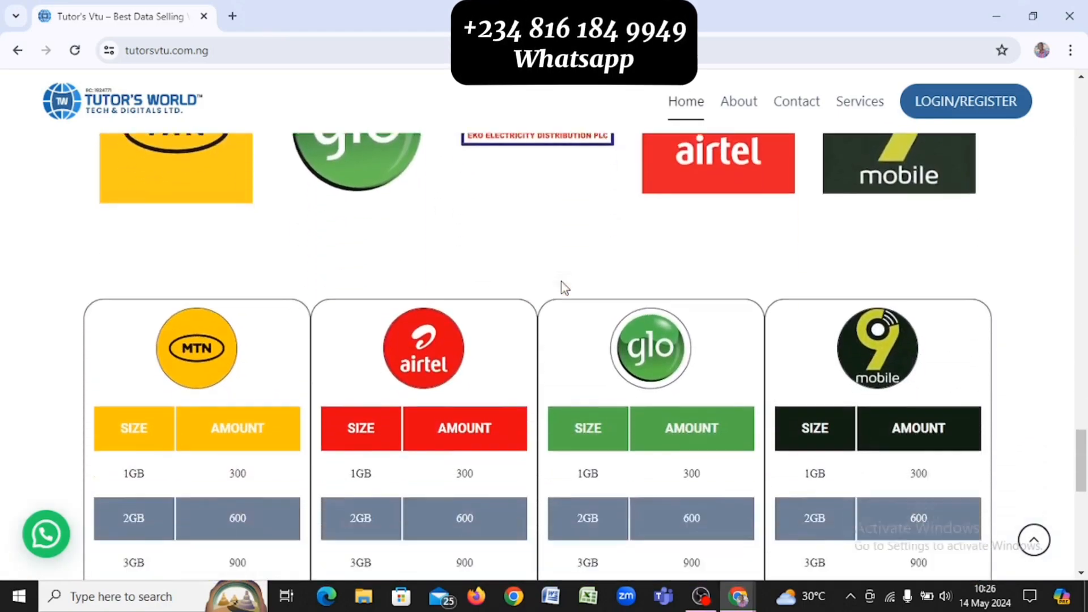
scroll(562, 281, "down", 10)
scroll(563, 281, "up", 15)
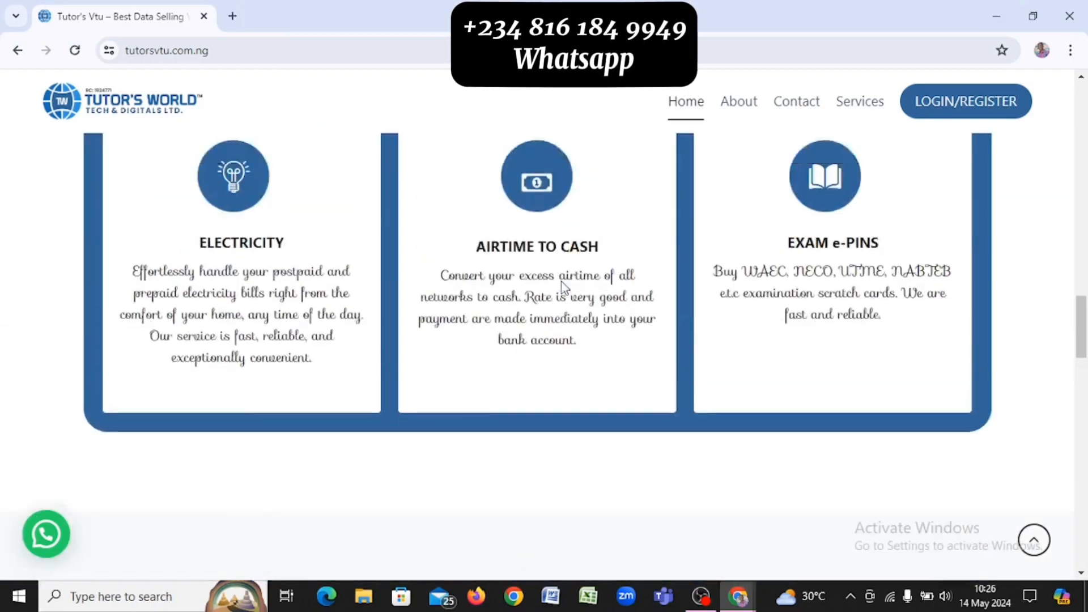
scroll(562, 281, "up", 10)
scroll(562, 281, "down", 8)
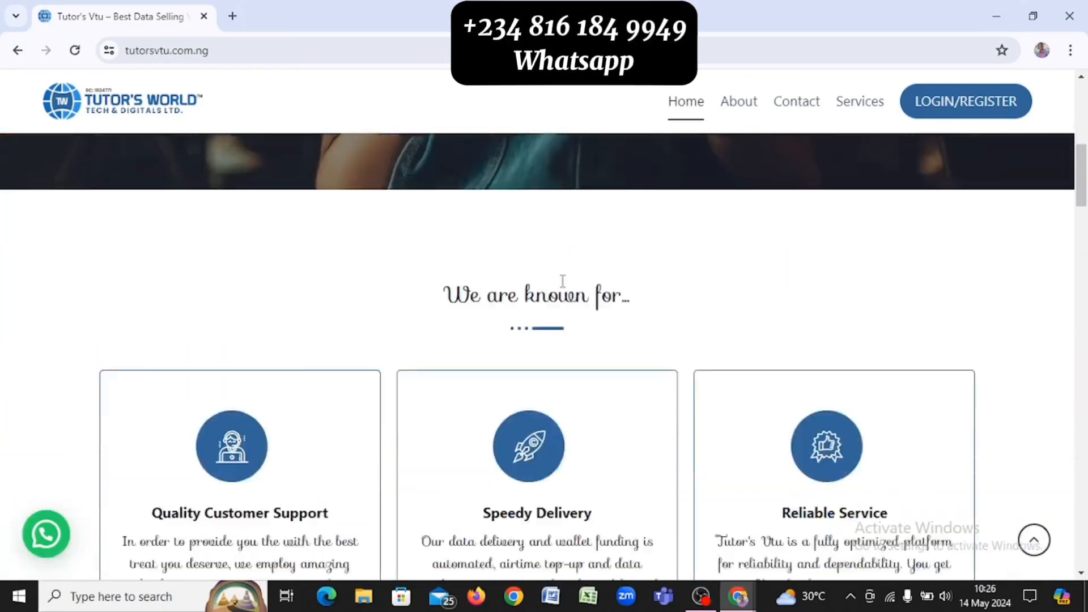
scroll(563, 281, "down", 12)
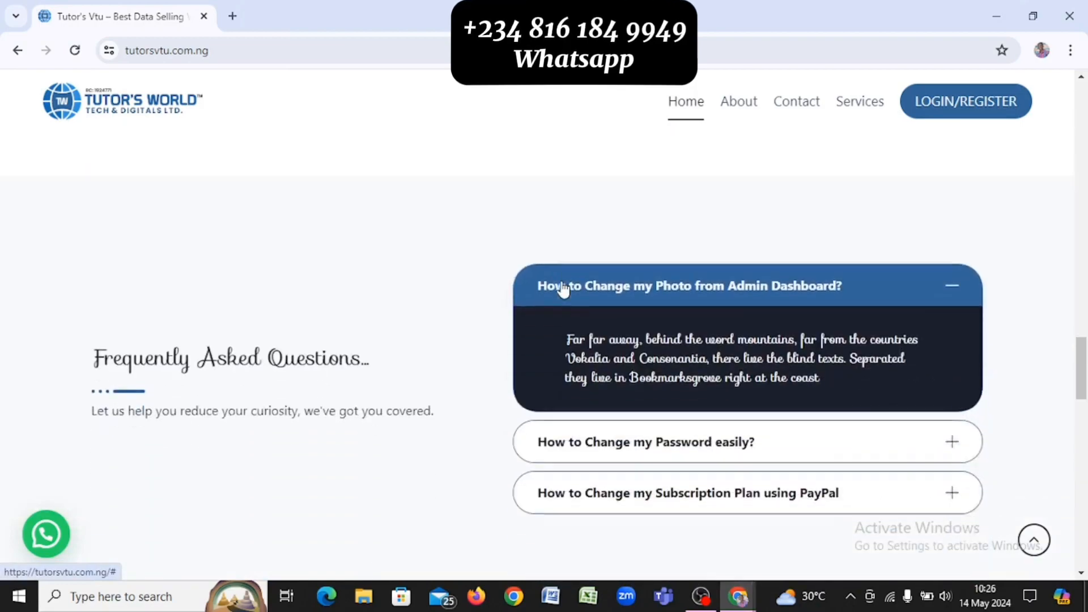
scroll(562, 288, "down", 12)
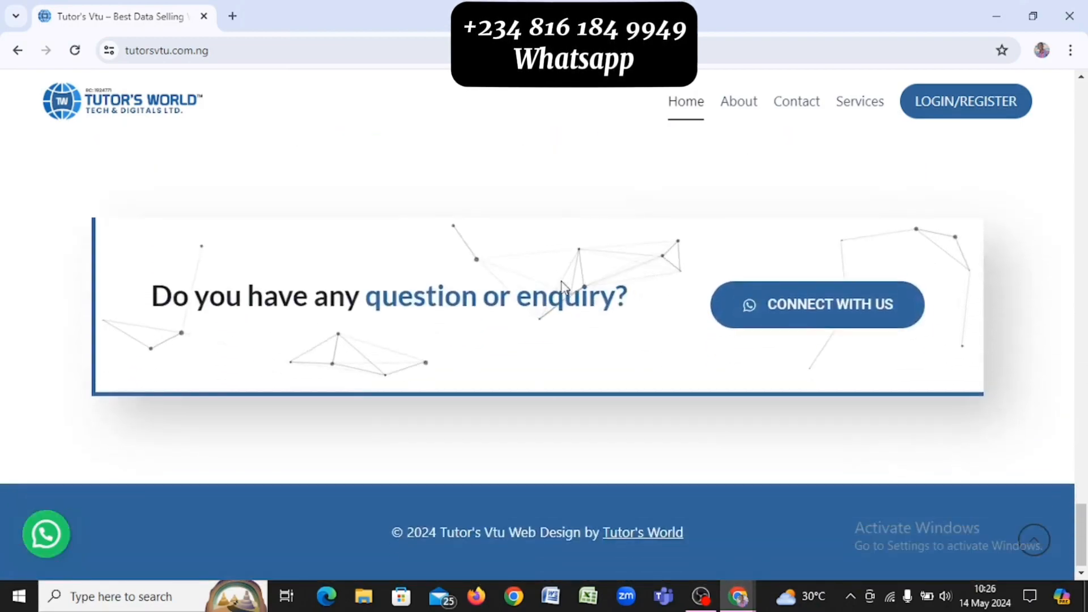
scroll(562, 289, "up", 15)
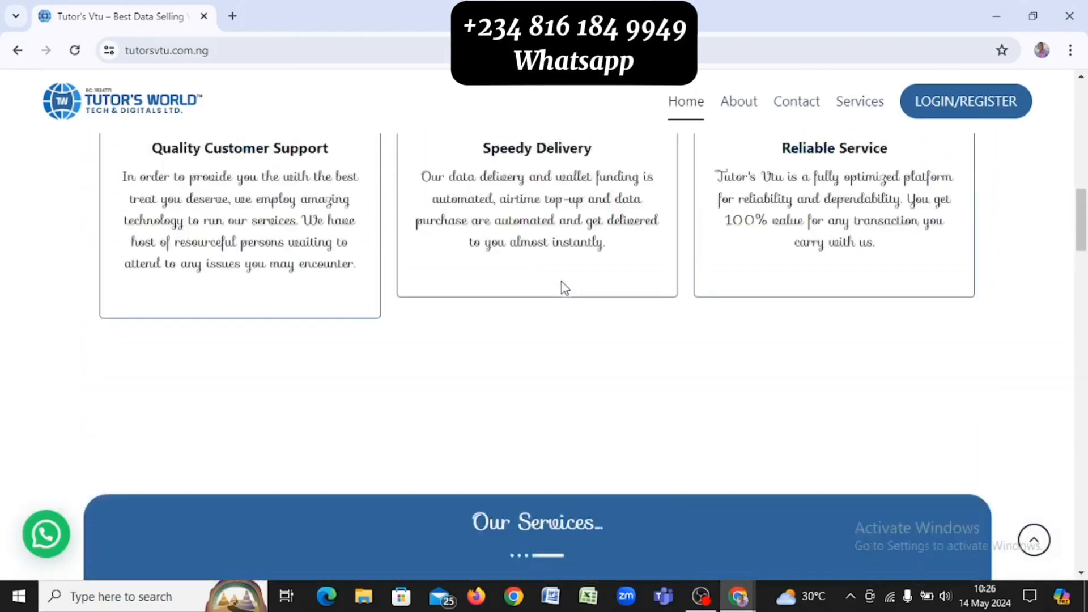
scroll(563, 283, "up", 6)
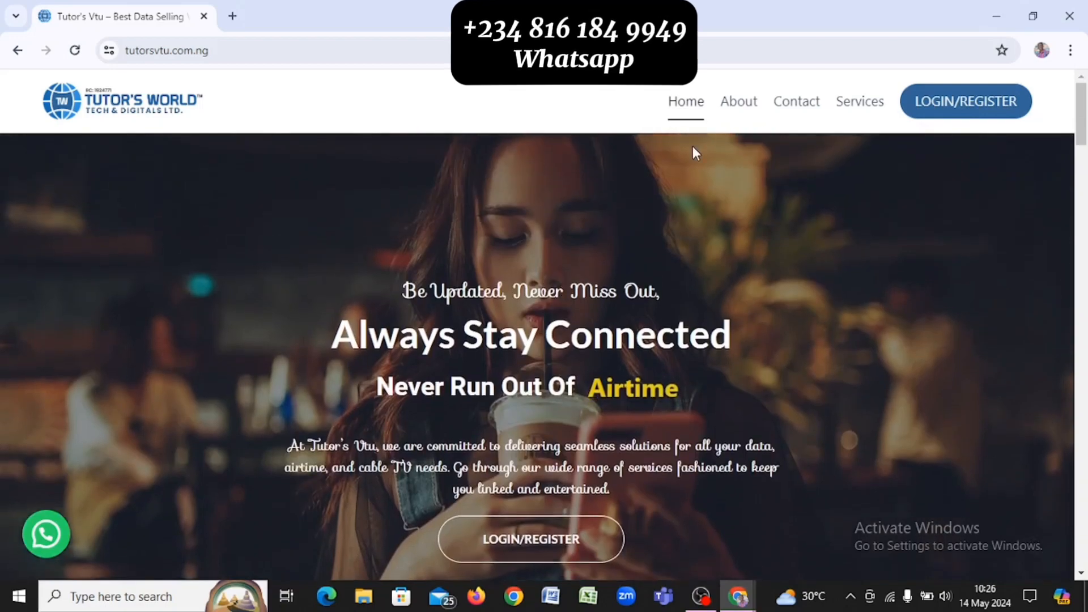
View the finished site's About page down to the testimonials and return to its home page
left_click(748, 108)
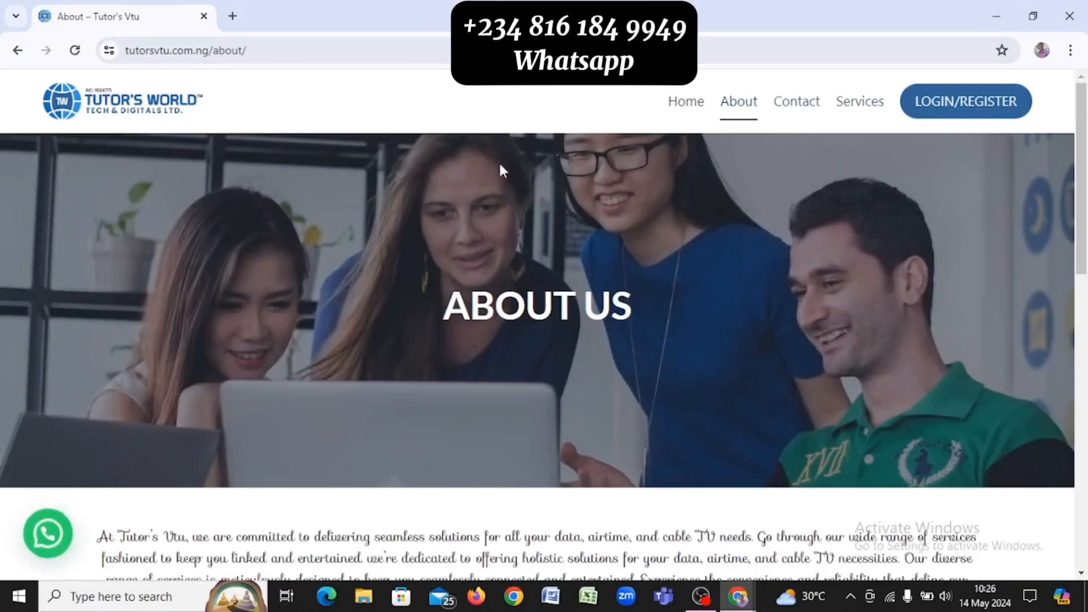
scroll(613, 417, "down", 10)
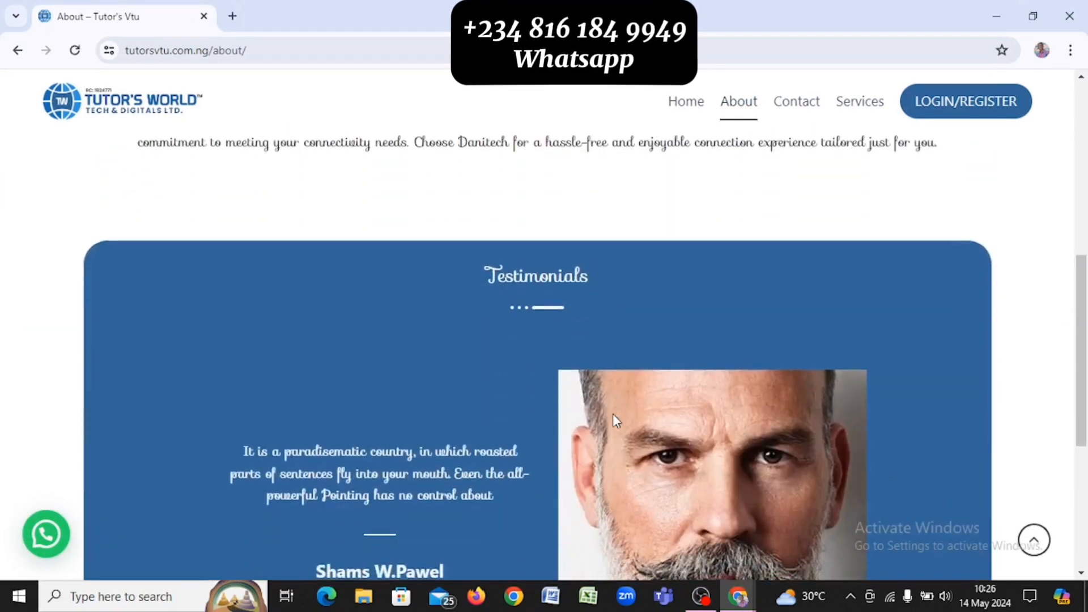
scroll(613, 419, "down", 5)
scroll(613, 420, "up", 15)
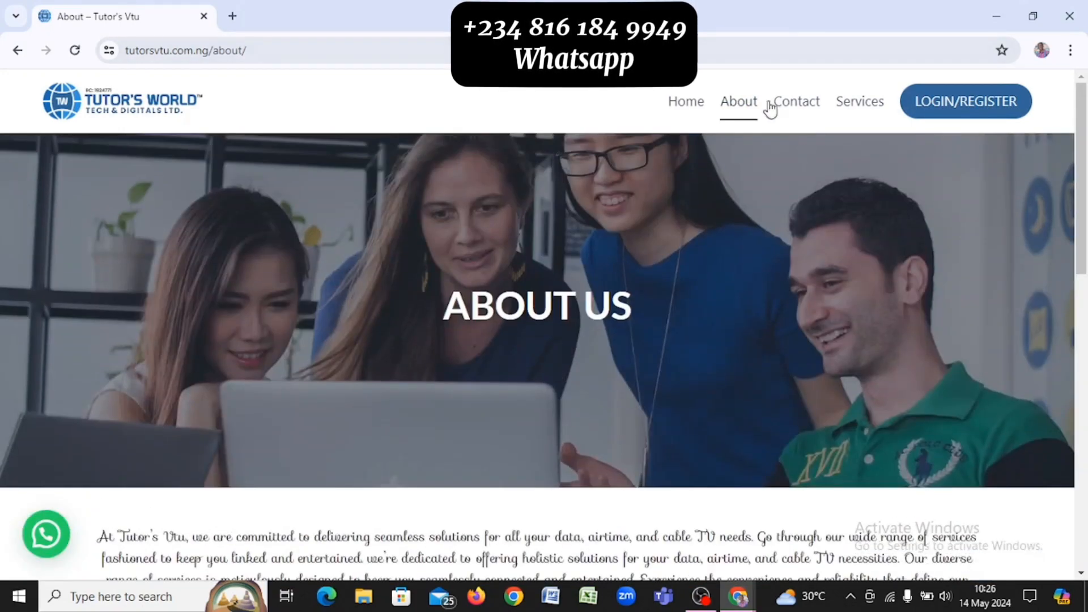
left_click(685, 111)
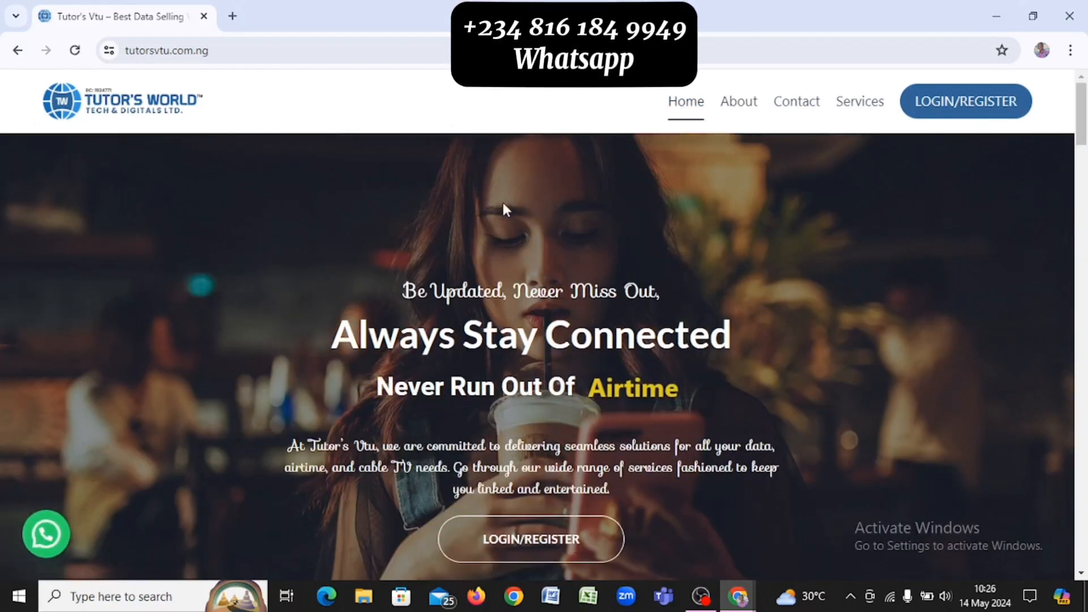
Switch to the vtu.tutorsworld.com.ng window and open the site's home page in a second tab
key("alt+Tab")
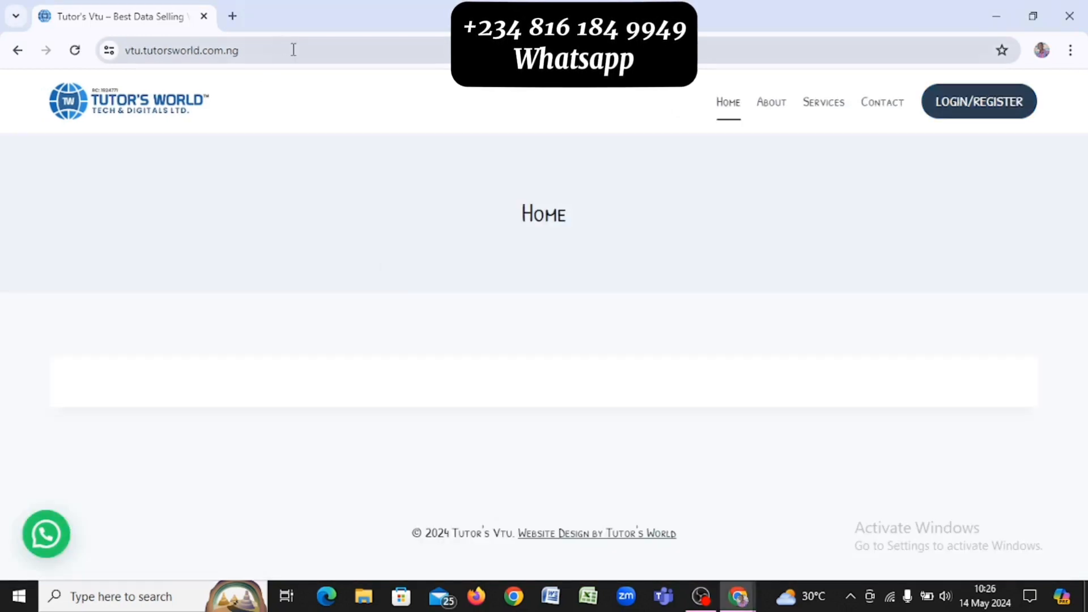
right_click(168, 105)
left_click(308, 115)
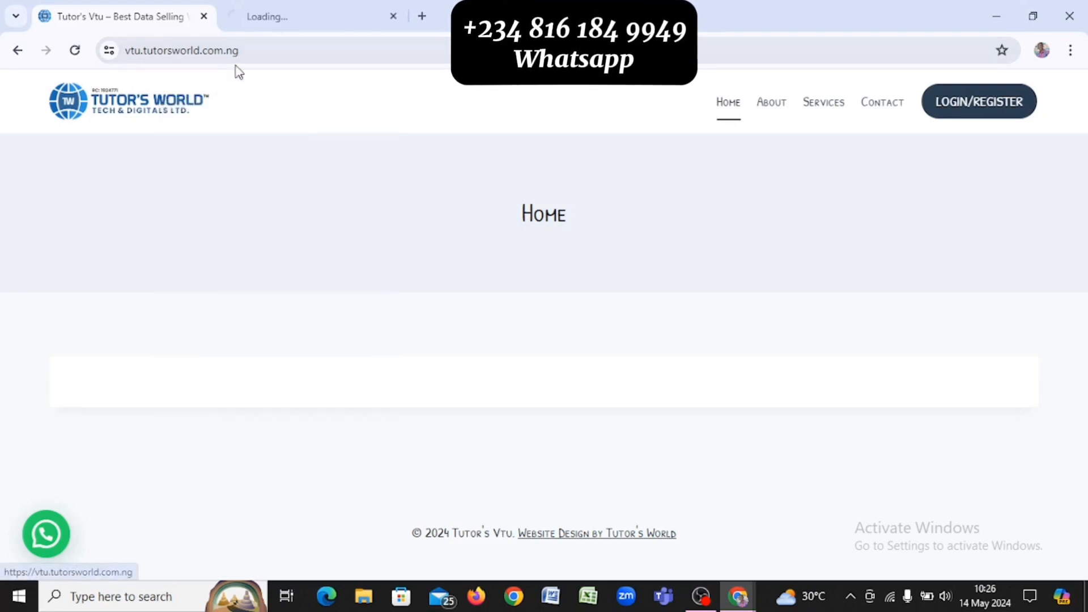
Load vtu.tutorsworld.com.ng/wp-admin in the first tab and log in to WordPress with the prefilled credentials
left_click(259, 46)
left_click(301, 50)
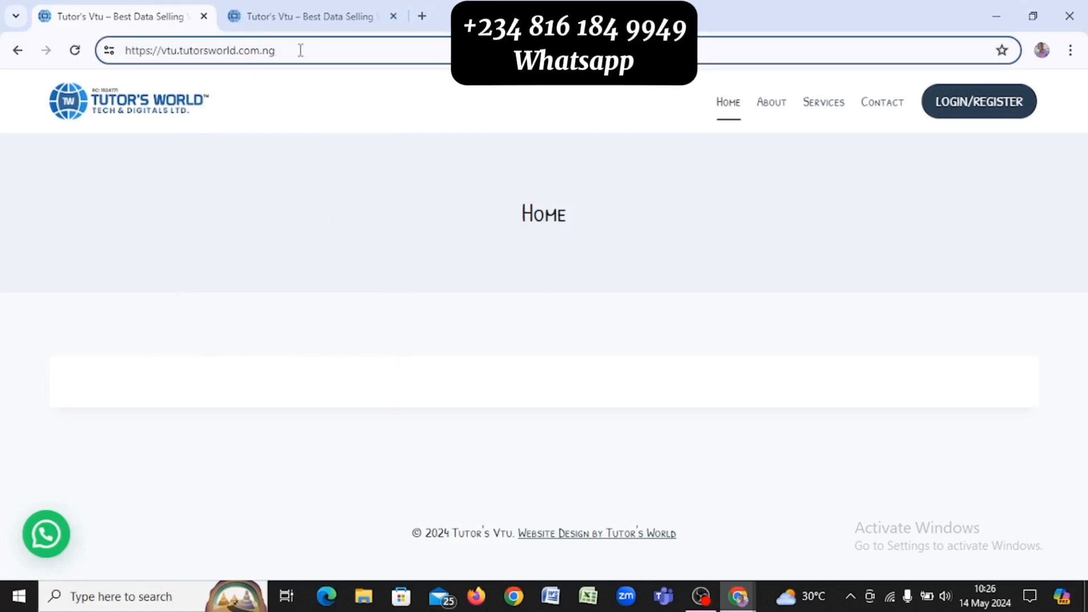
type("/")
key("Return")
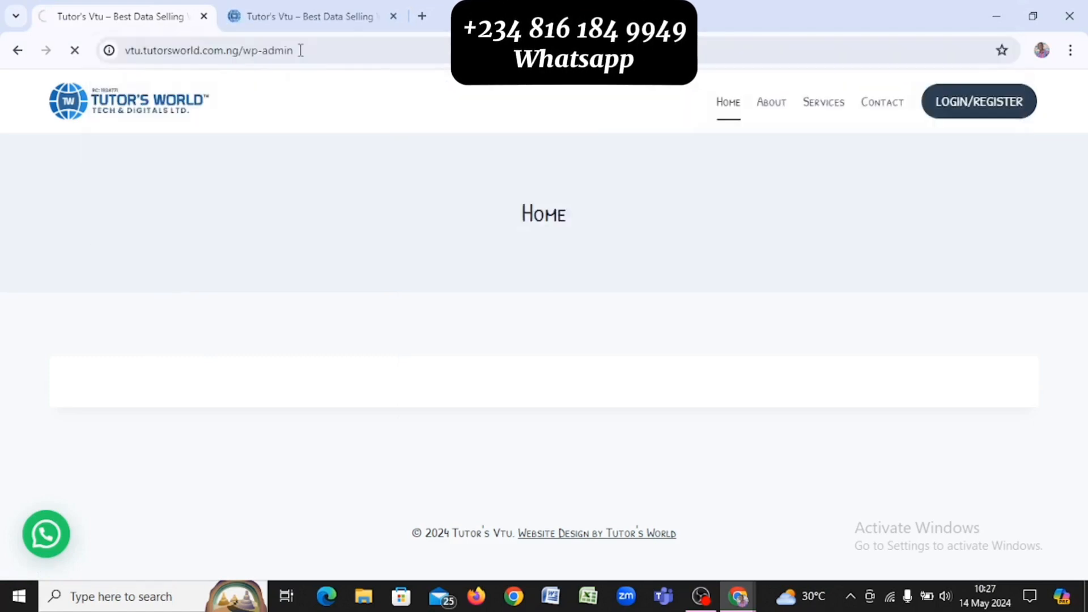
left_click(303, 19)
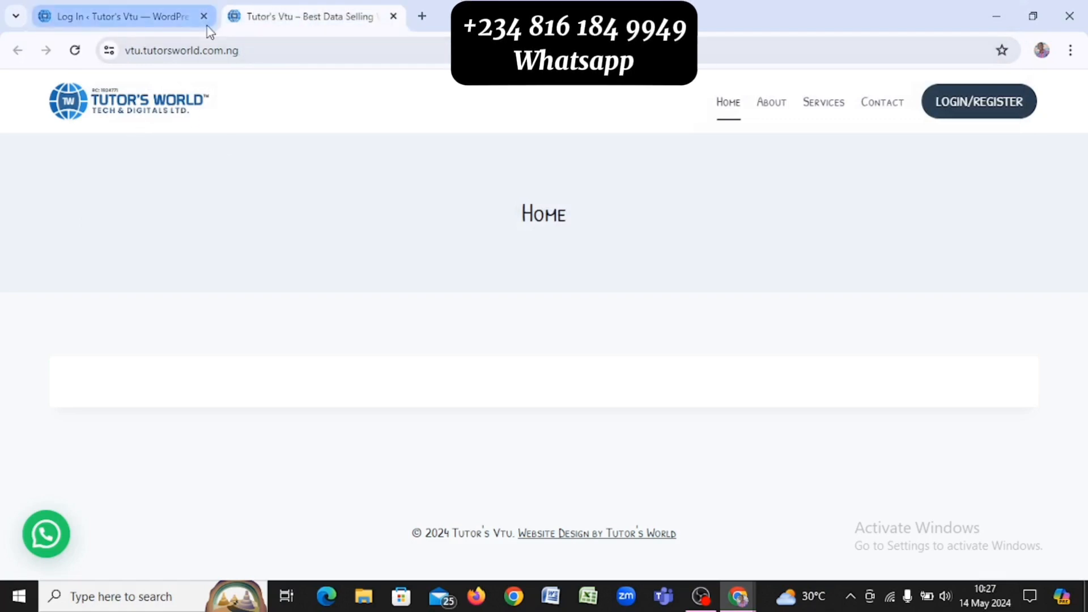
left_click(108, 19)
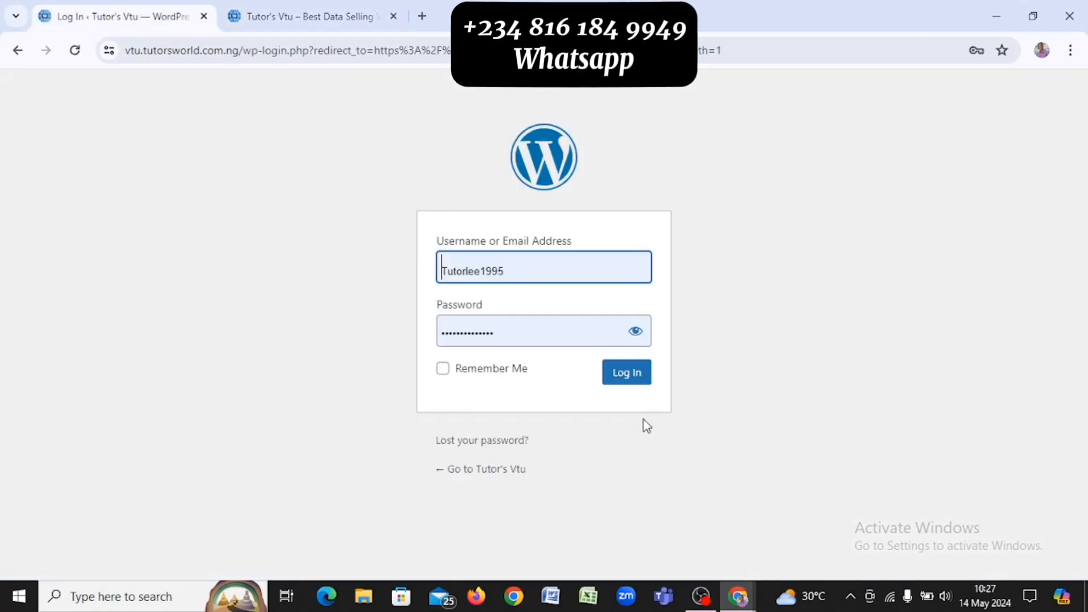
left_click(633, 378)
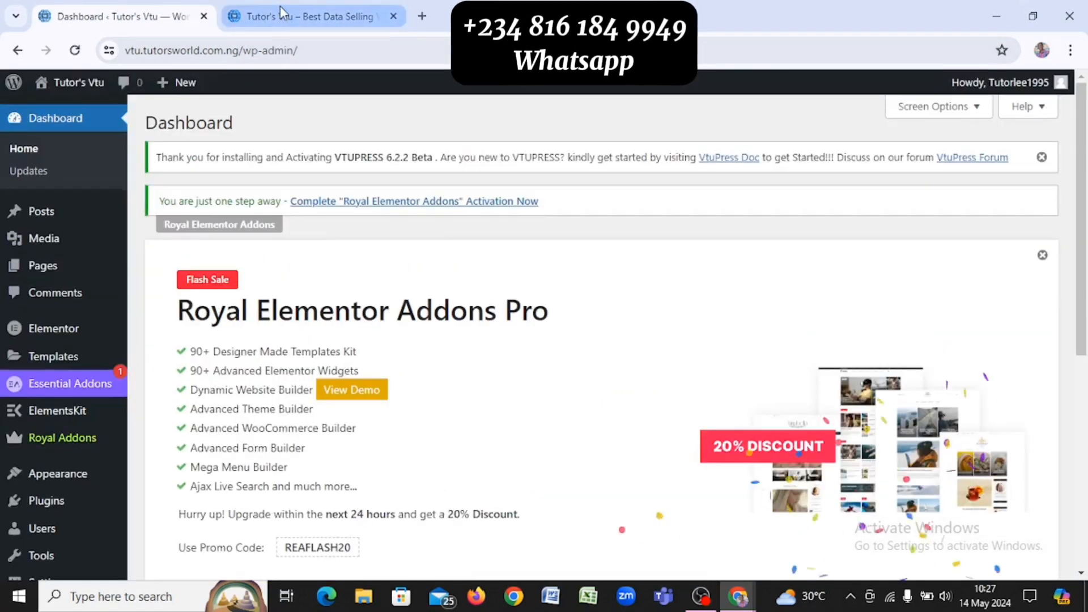
Open the Home page from the WordPress dashboard's list of all pages and edit it with Elementor
left_click(287, 16)
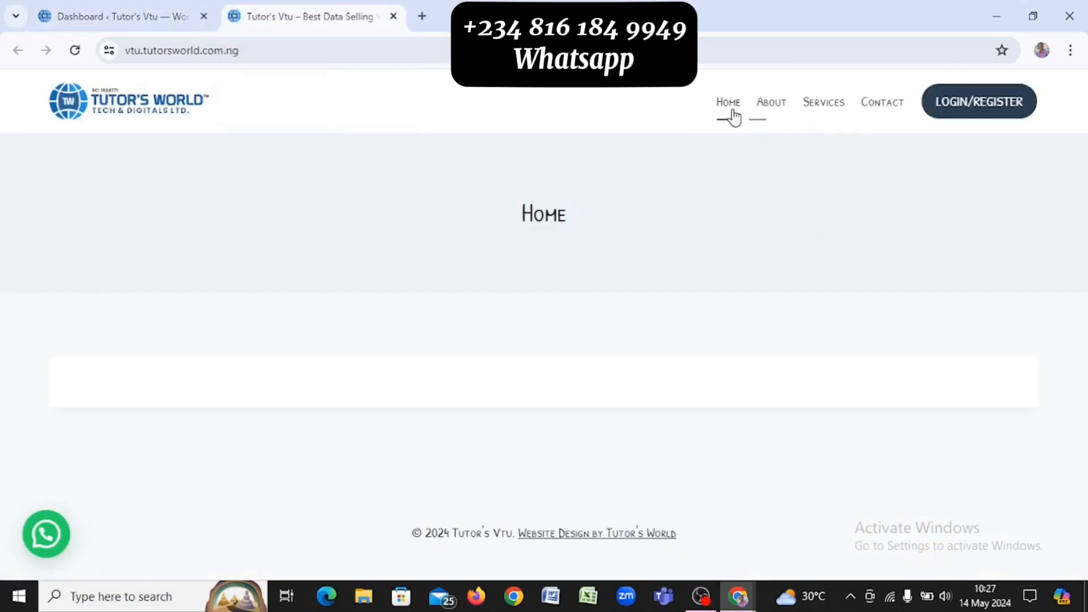
left_click(102, 16)
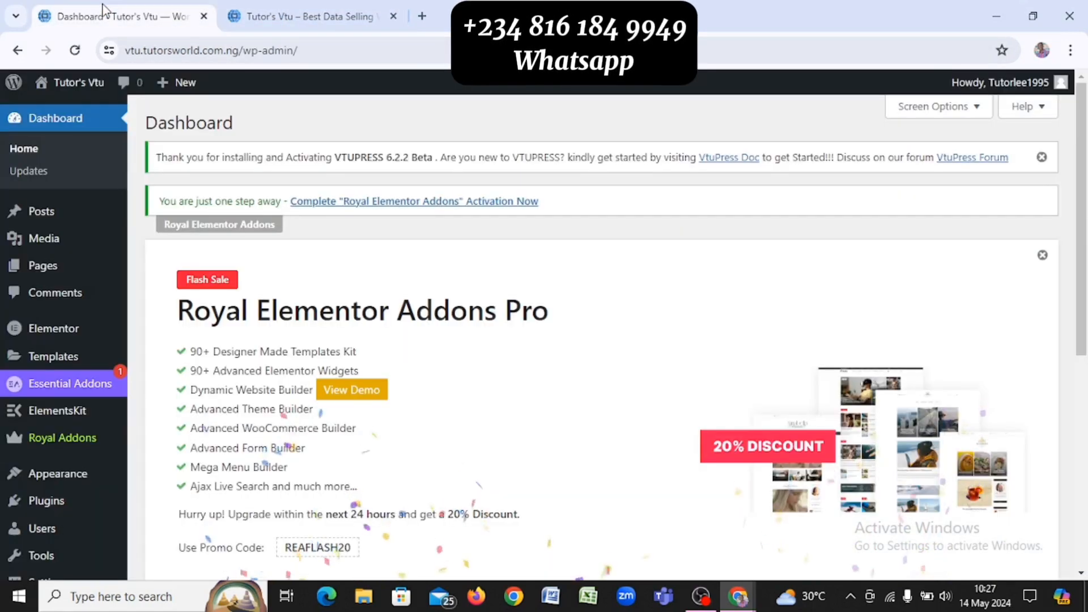
mouse_move(63, 268)
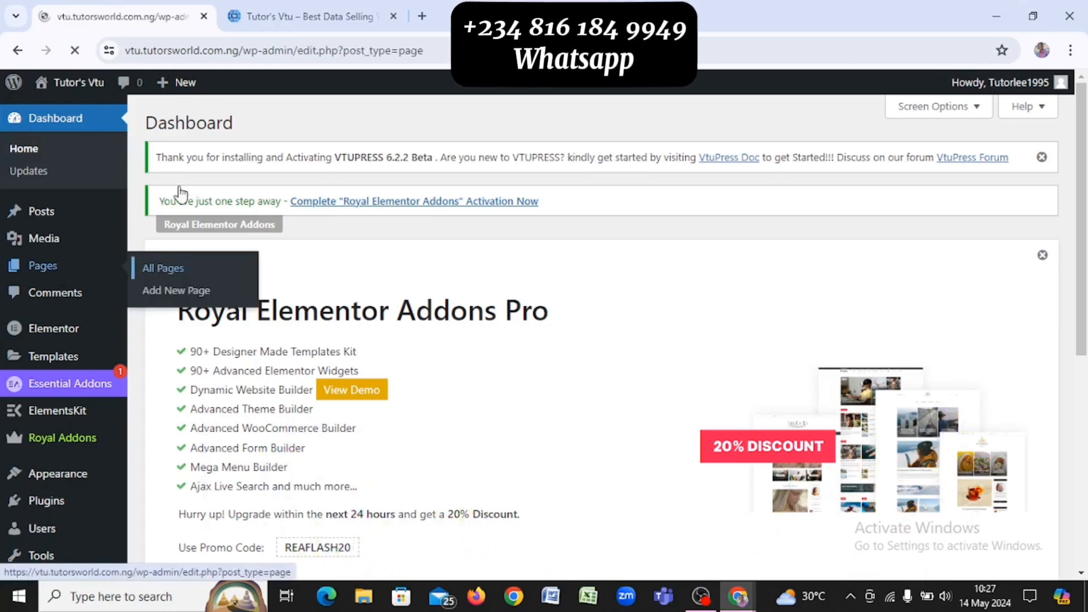
scroll(300, 265, "down", 2)
scroll(296, 261, "down", 10)
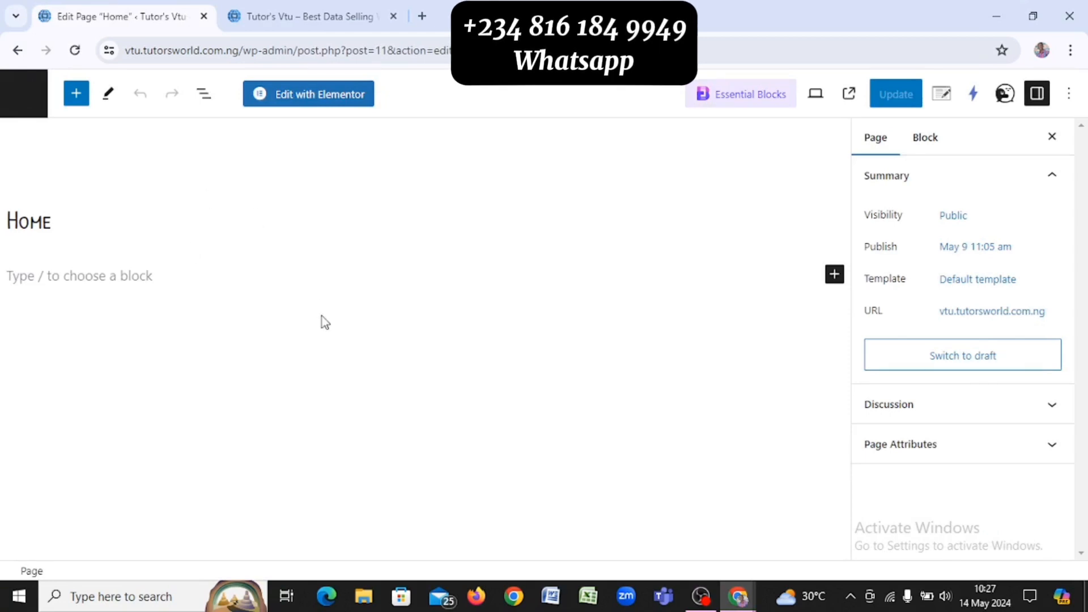
left_click(329, 97)
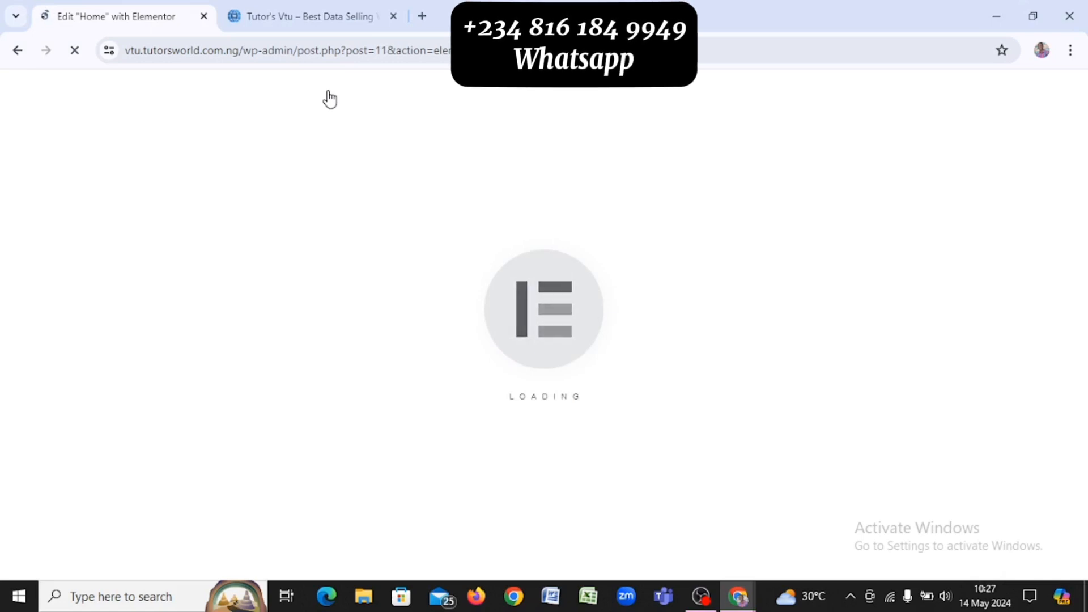
Dismiss the Elementor AI announcement and close the Navigator in the Home page editor
left_click(253, 6)
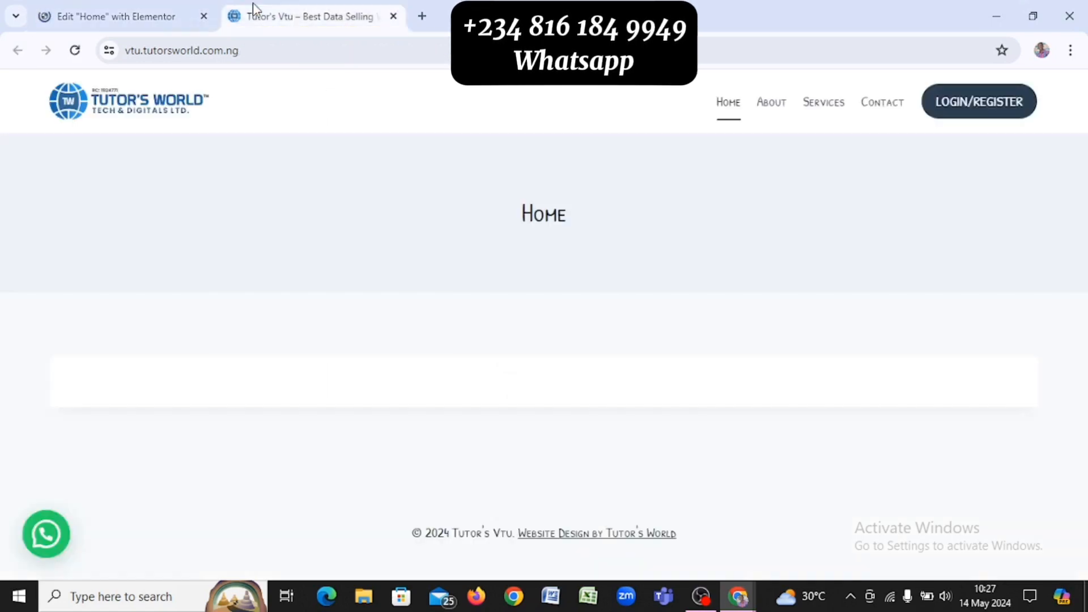
left_click(170, 16)
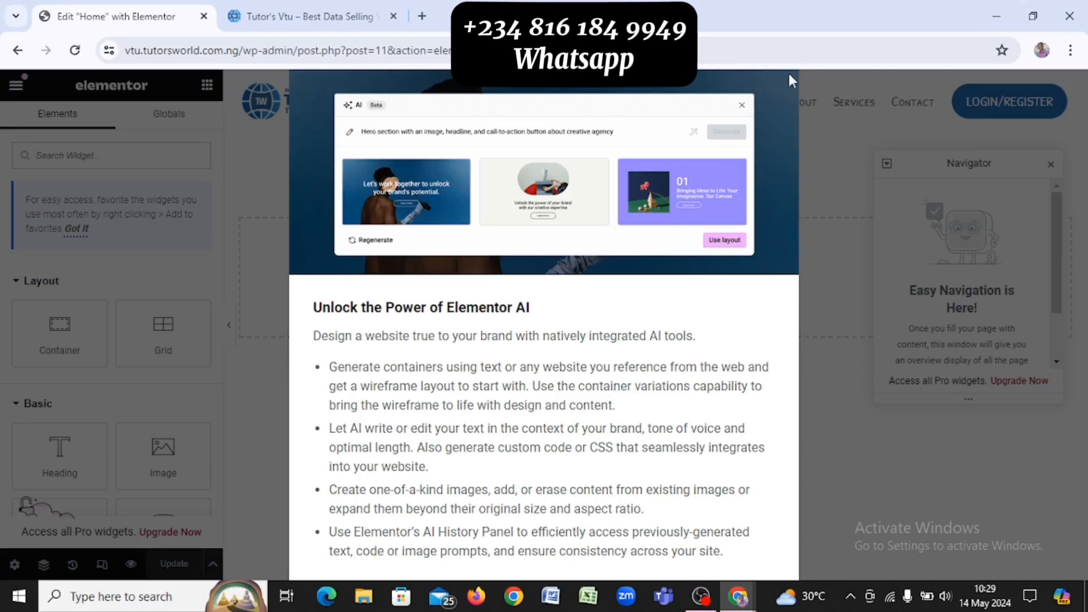
left_click(1052, 170)
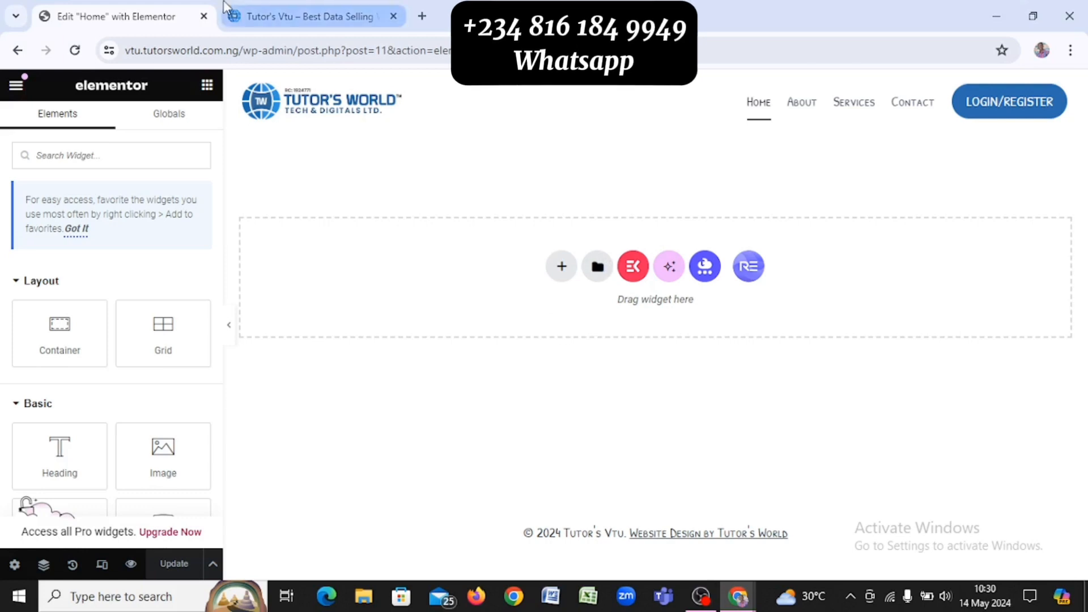
left_click(225, 5)
left_click(144, 17)
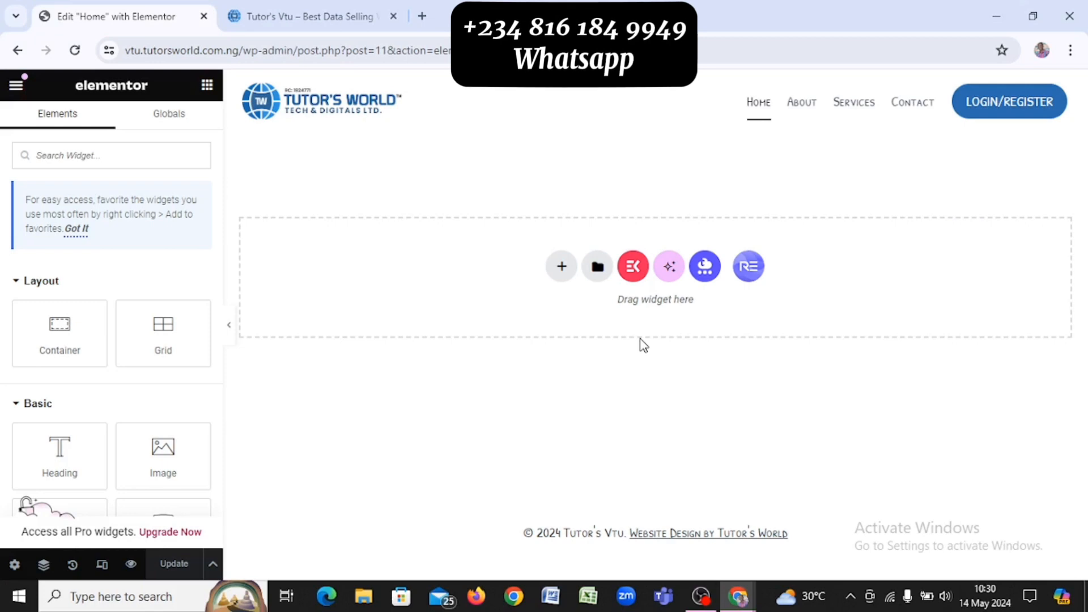
left_click(290, 5)
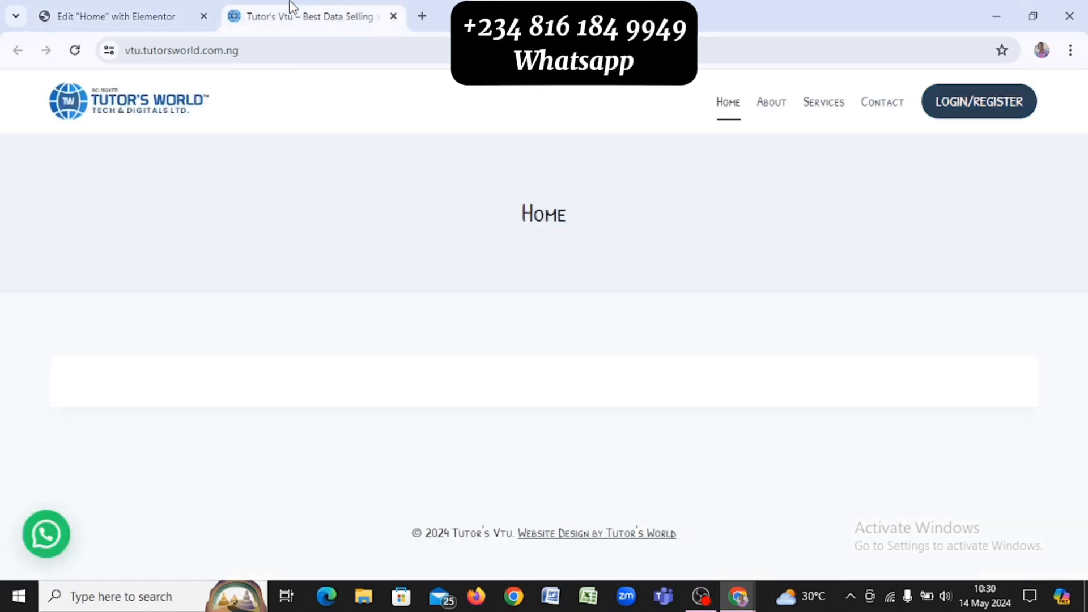
left_click(88, 15)
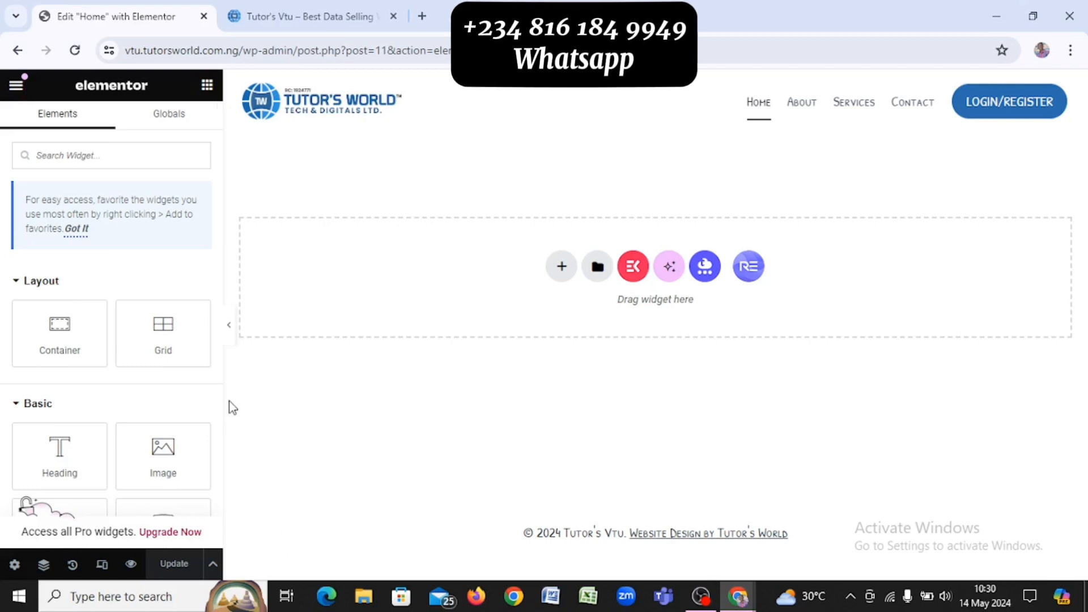
Look through the available widgets in the Elementor elements list, from the basic ones to the add-on widgets
scroll(87, 411, "down", 10)
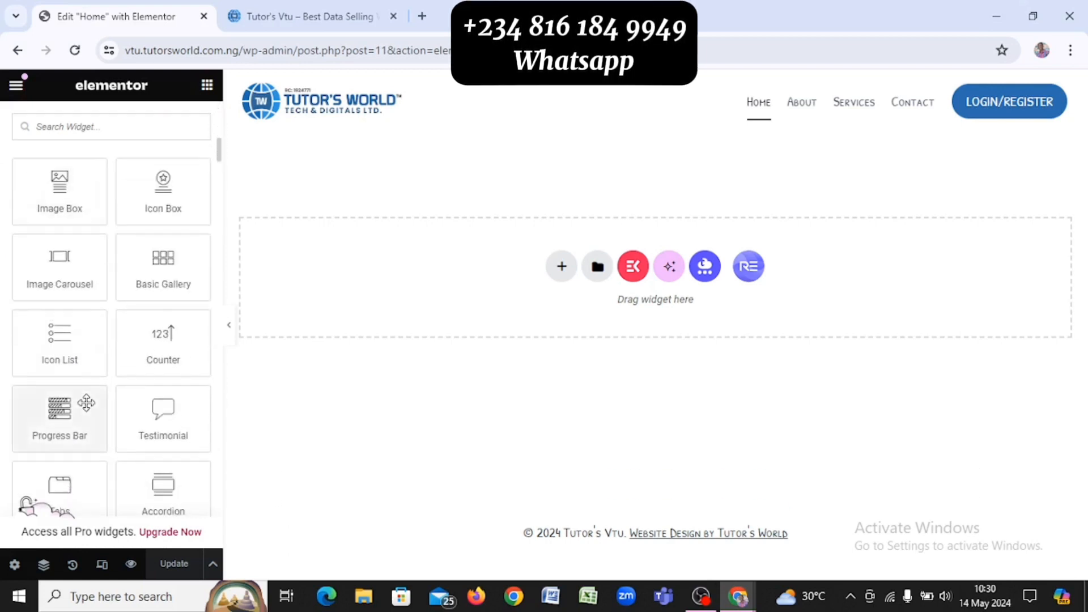
scroll(87, 403, "down", 3)
scroll(86, 403, "up", 7)
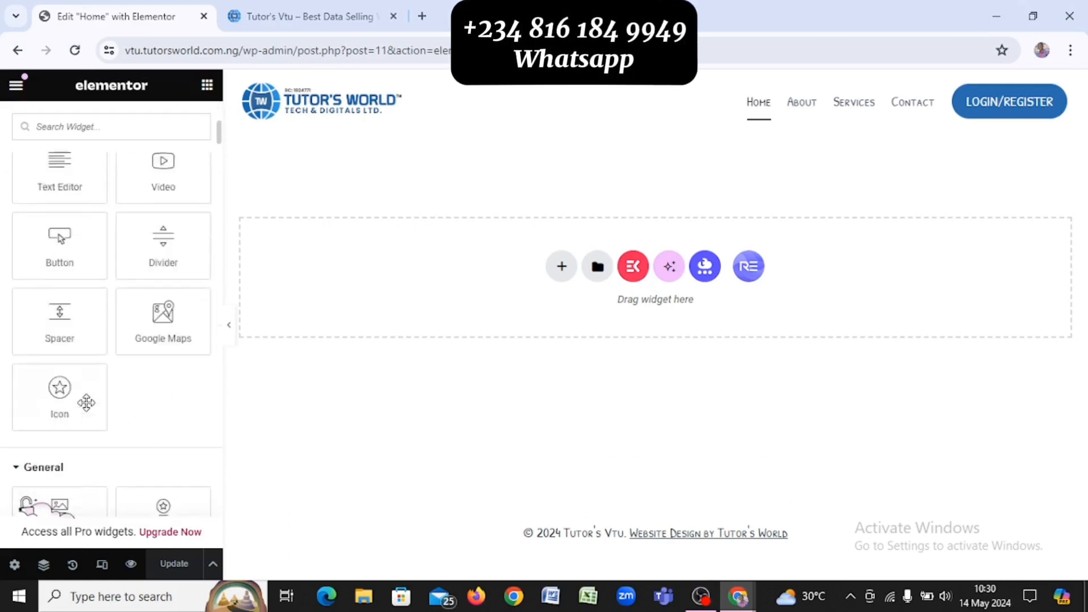
scroll(86, 403, "up", 5)
scroll(87, 411, "down", 12)
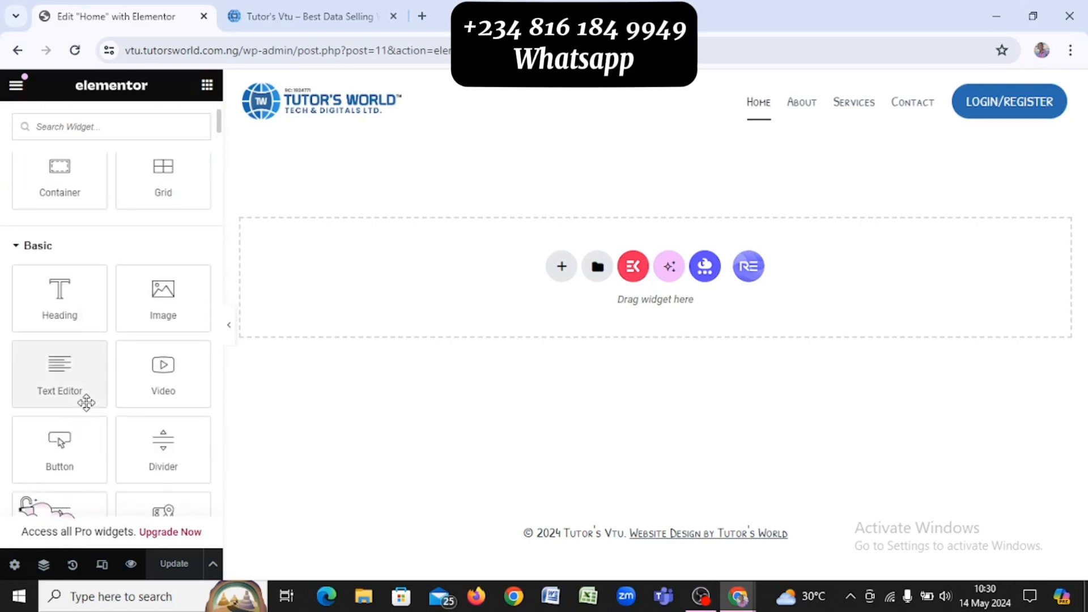
scroll(86, 406, "down", 10)
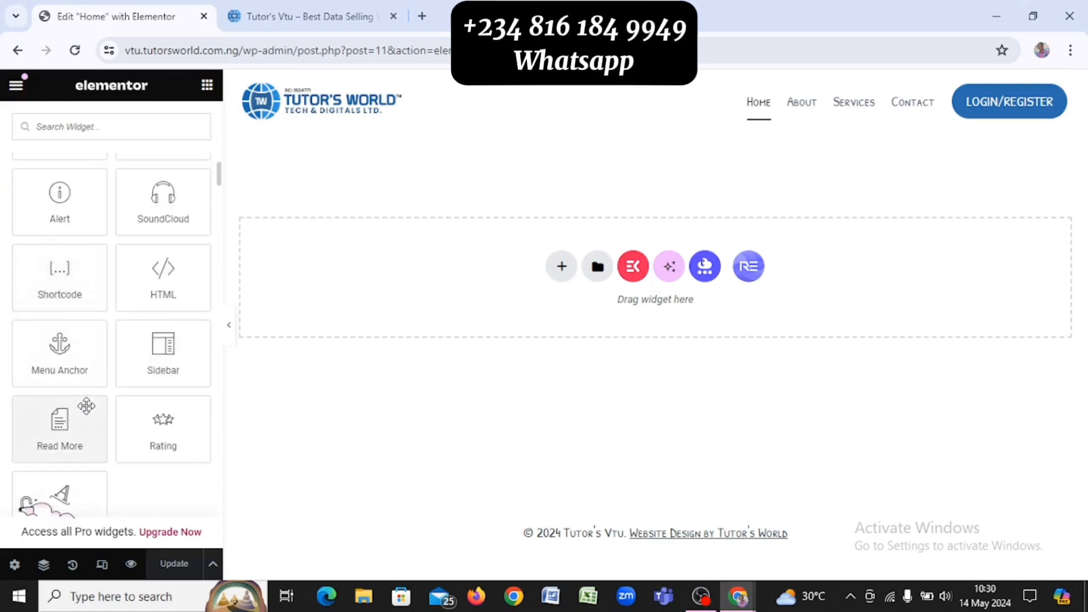
scroll(86, 406, "down", 5)
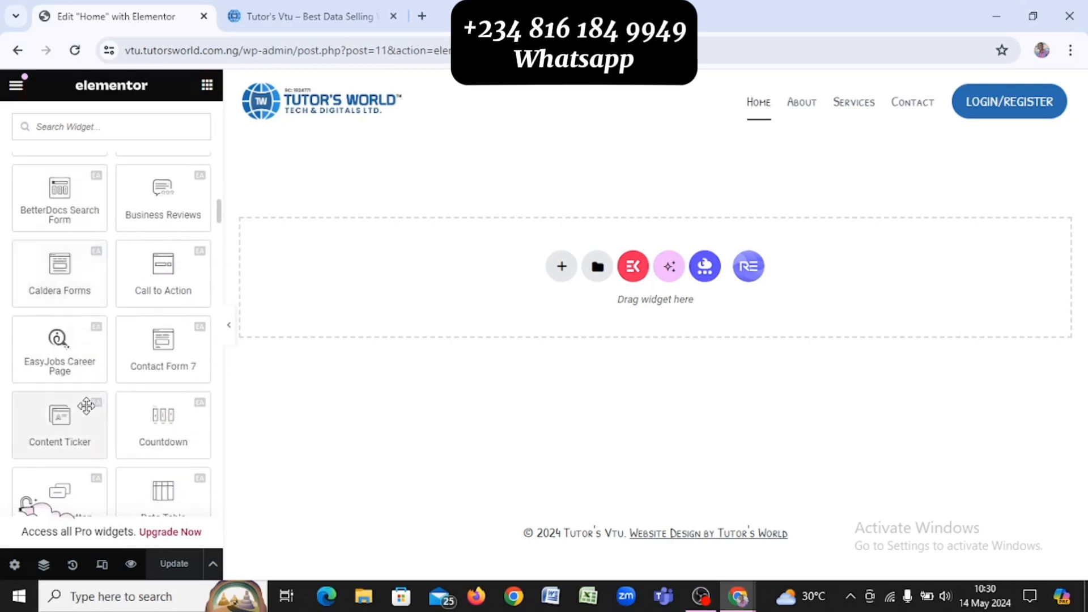
scroll(88, 411, "up", 10)
scroll(88, 414, "up", 5)
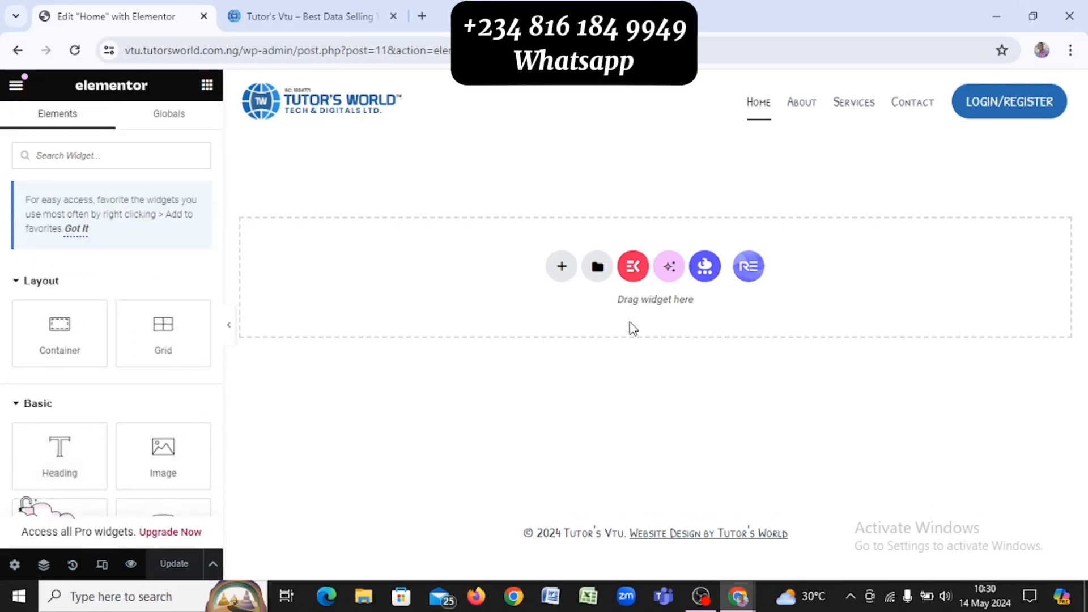
Examine the hero section of the finished tutorsvtu.com.ng home page and return to the Elementor editor of the Home page
key("alt+Tab")
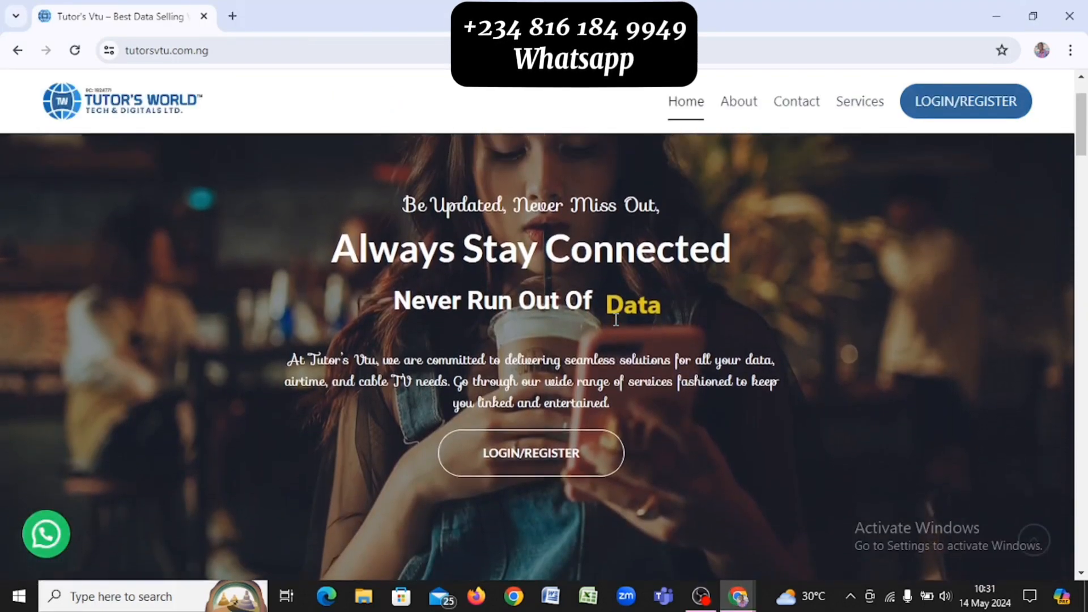
key("alt+Tab")
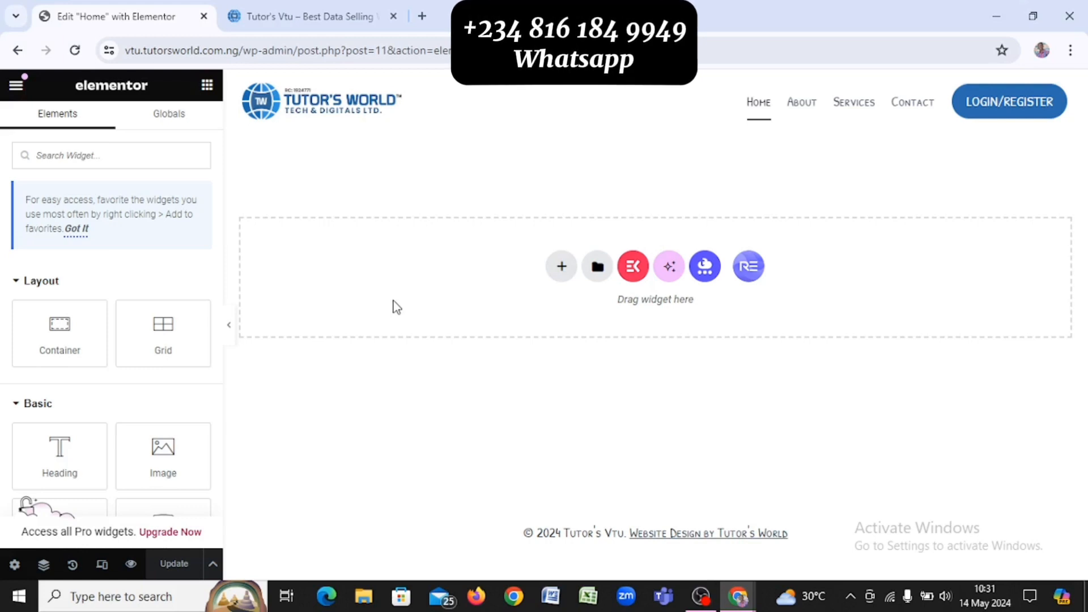
left_click(270, 13)
left_click(159, 16)
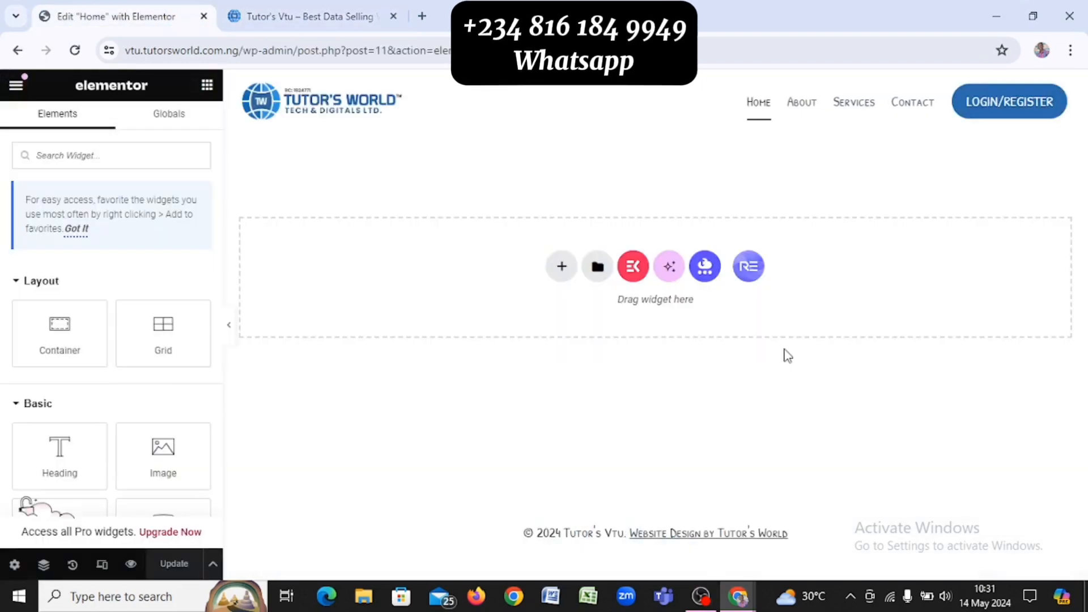
key("alt+Tab")
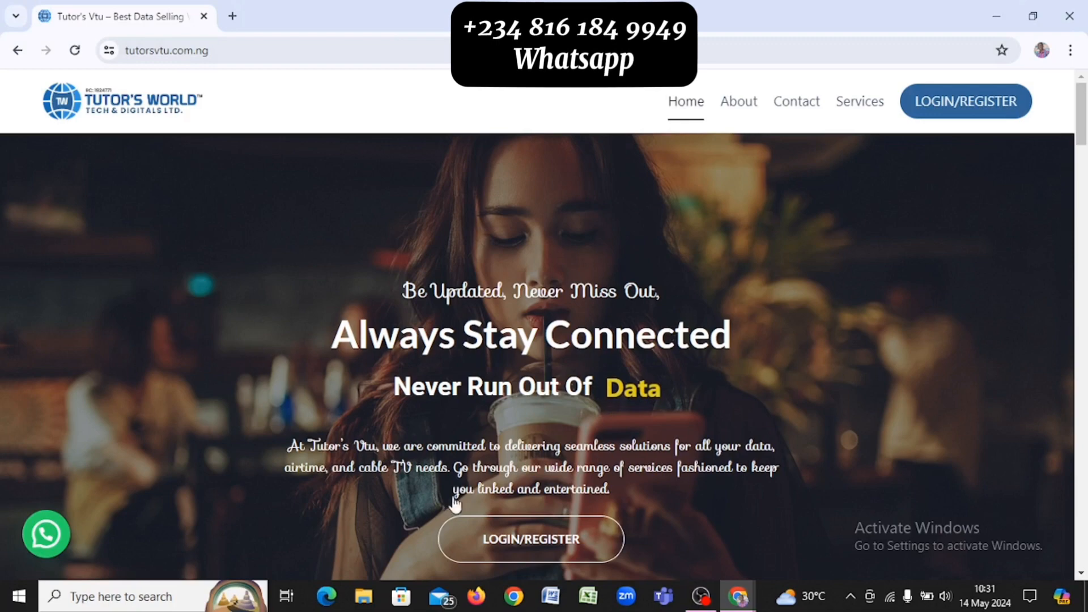
key("alt+Tab")
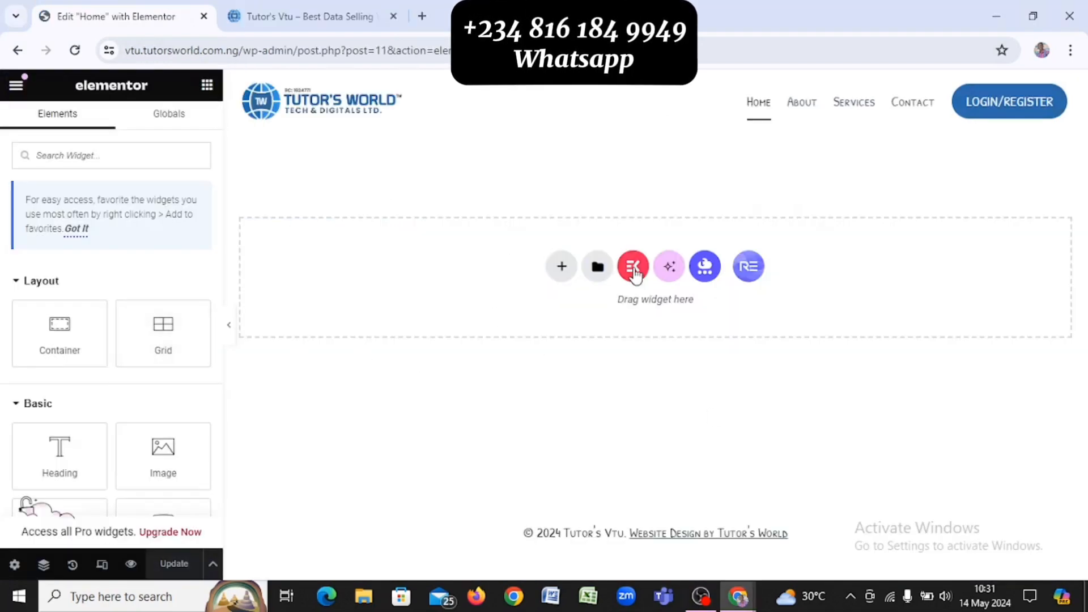
Open the ElementsKit template library from the empty Home page and browse its ready-made page designs
left_click(635, 271)
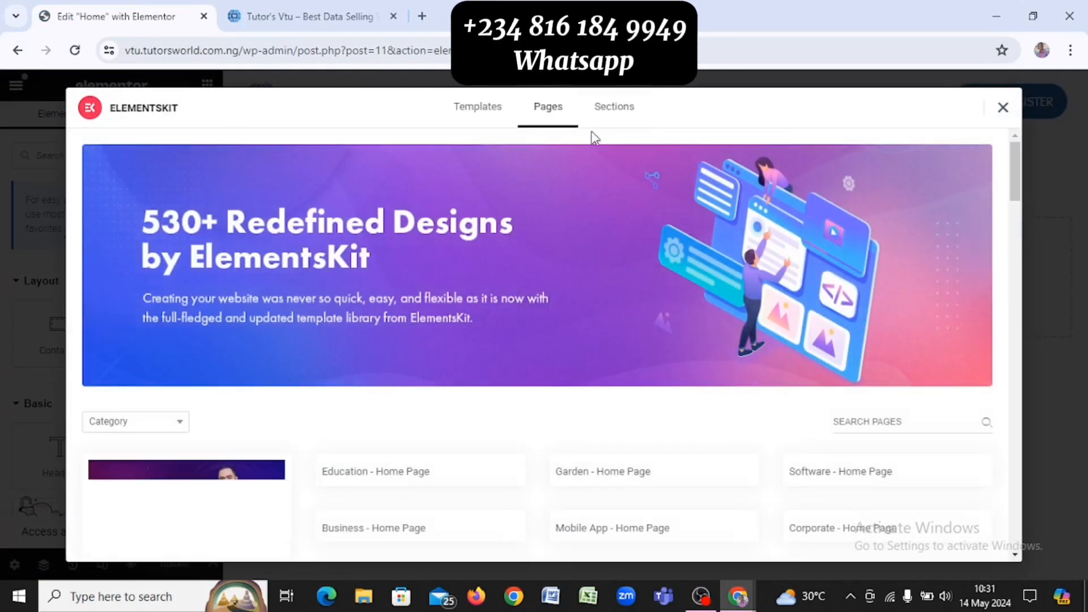
left_click(605, 111)
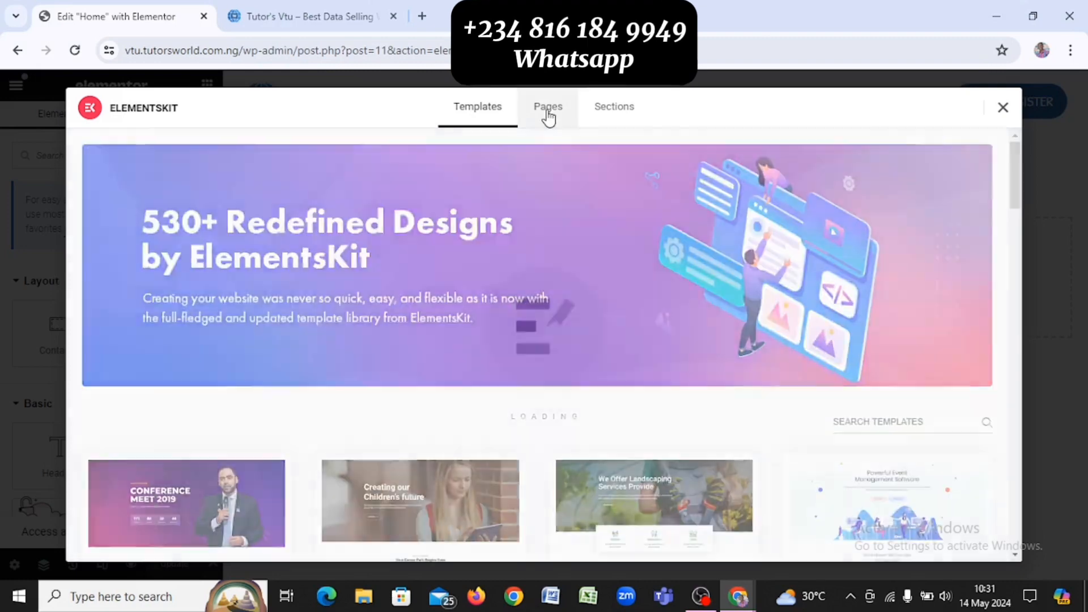
left_click(548, 113)
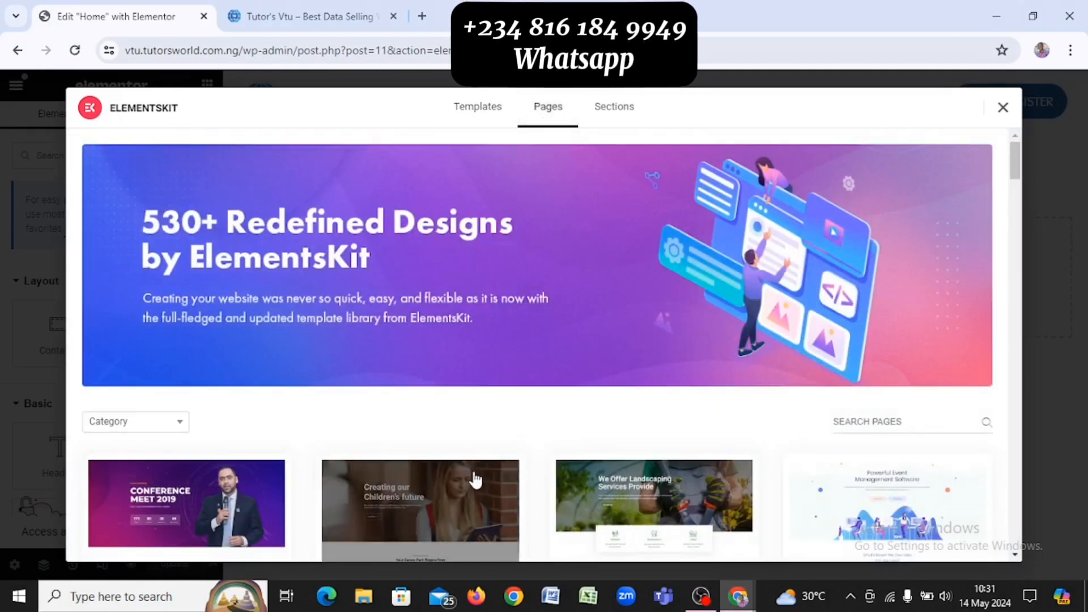
scroll(475, 480, "down", 10)
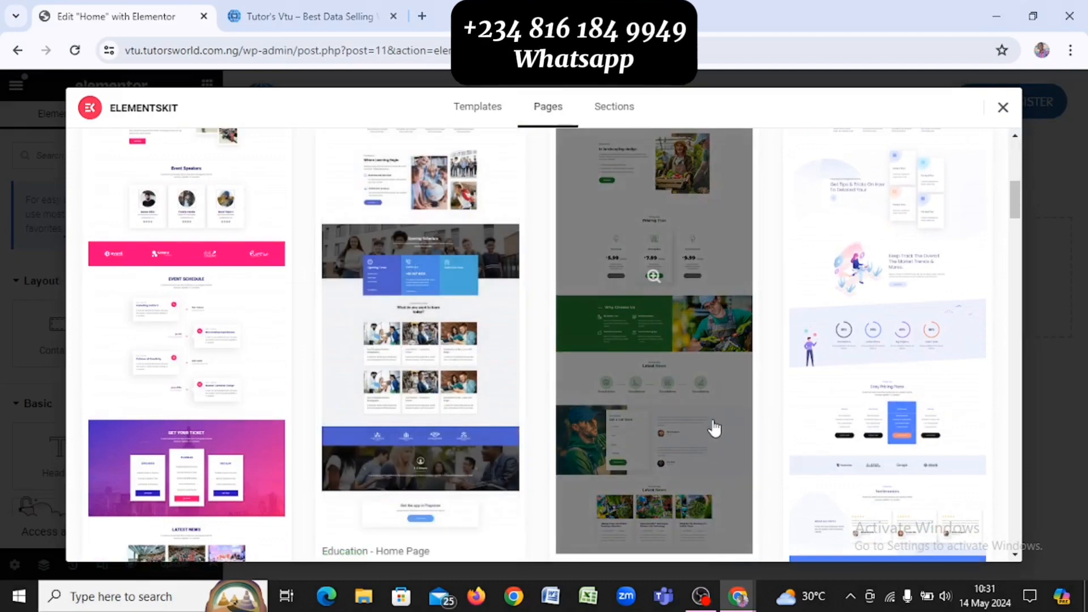
scroll(715, 428, "down", 4)
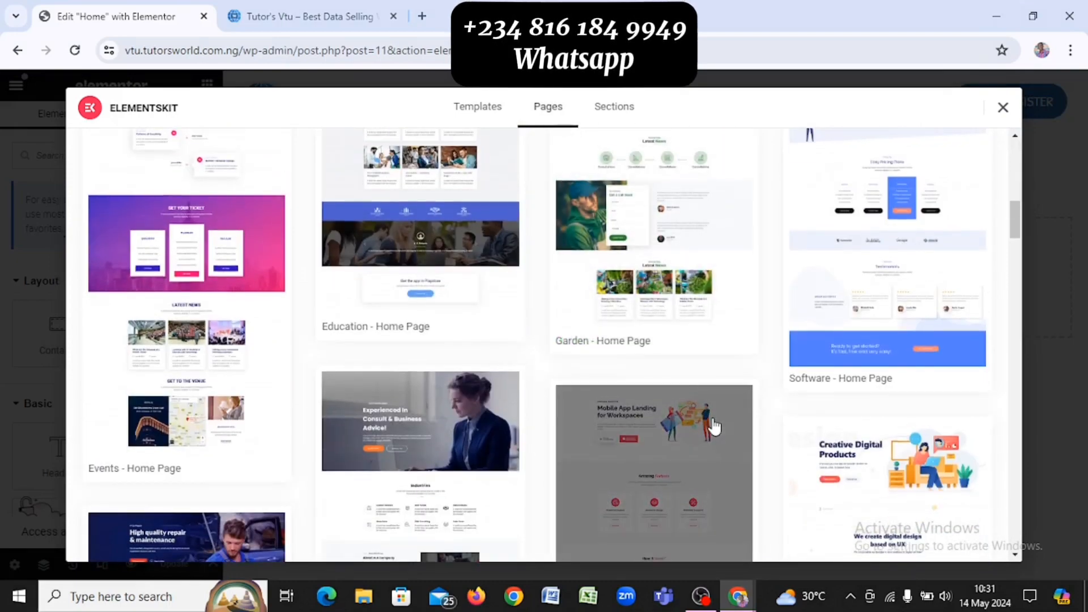
scroll(713, 426, "up", 15)
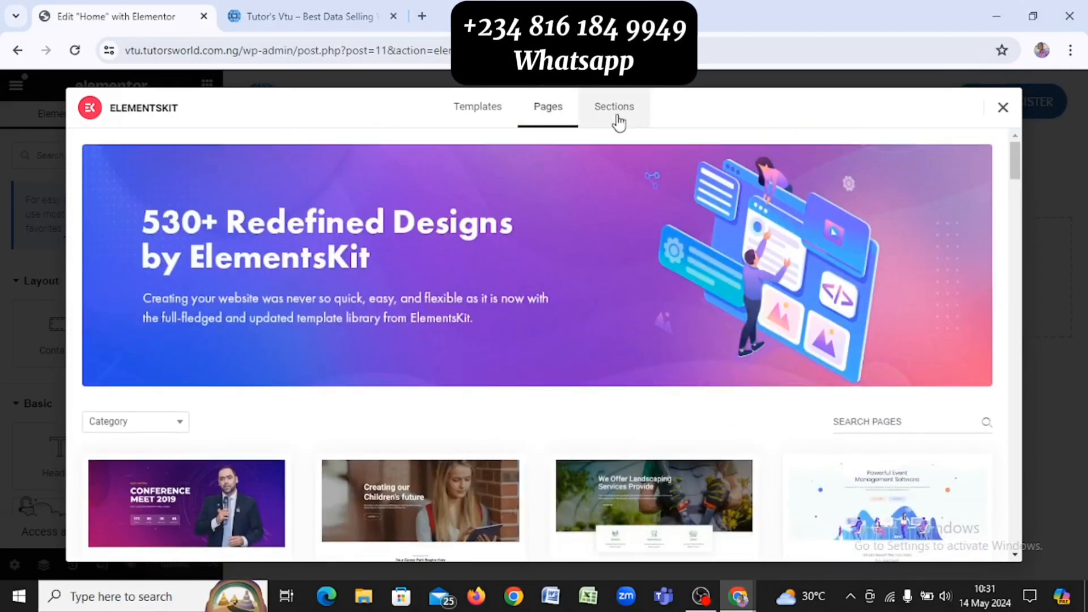
Browse the ElementsKit section designs, preview the call-to-action section with the night-city background, and close the library
left_click(617, 119)
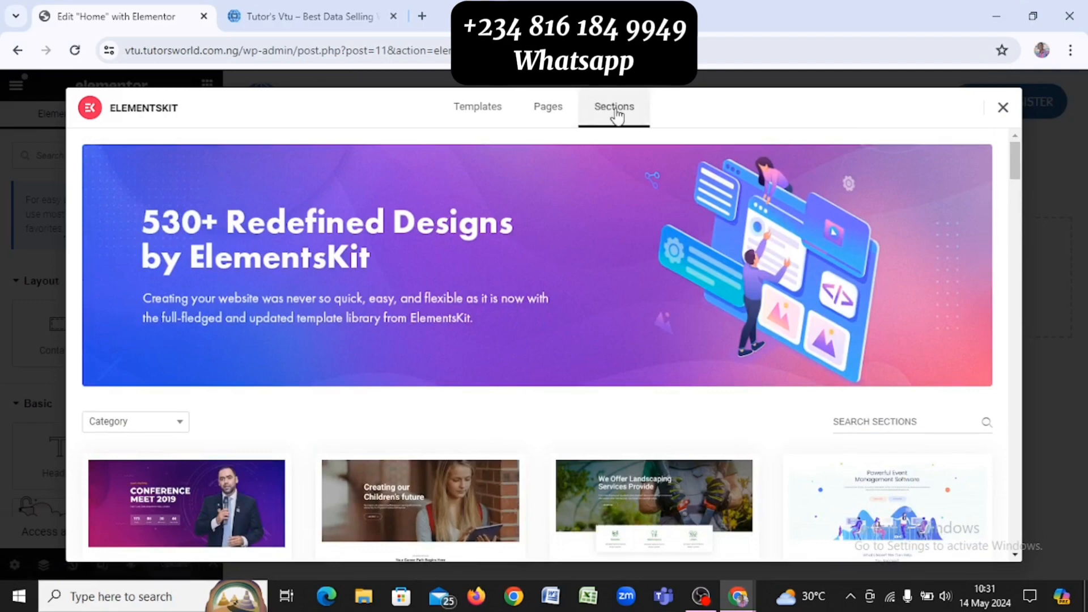
scroll(396, 360, "down", 3)
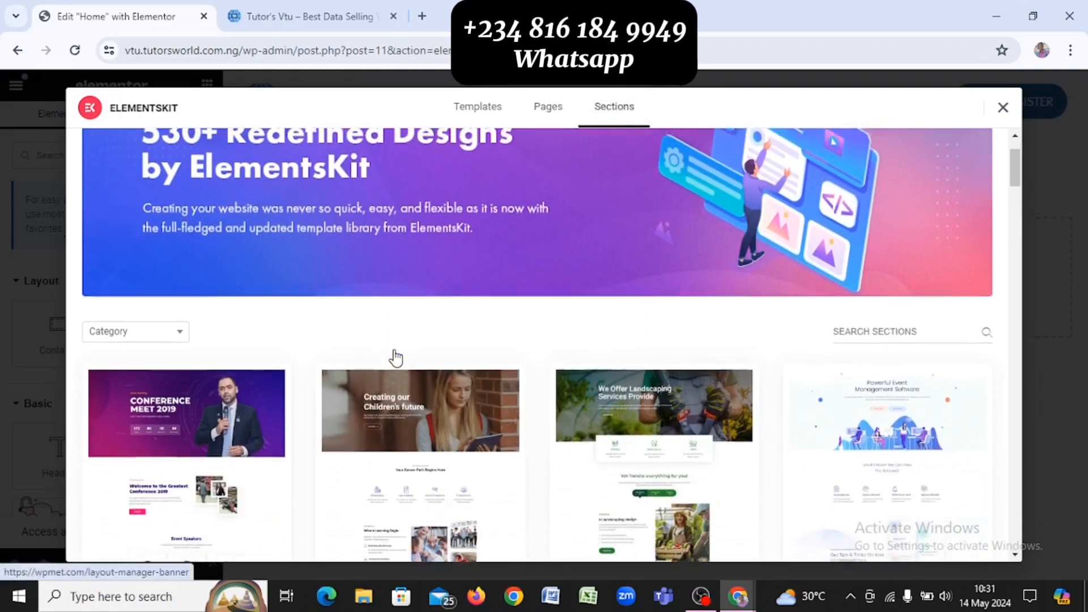
scroll(396, 357, "down", 5)
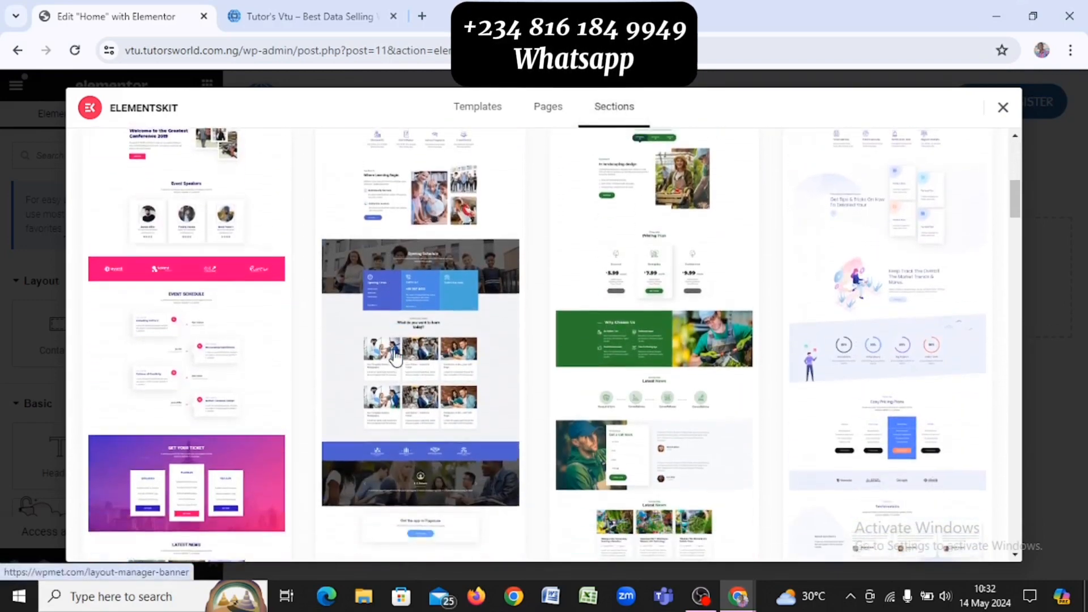
scroll(396, 359, "up", 10)
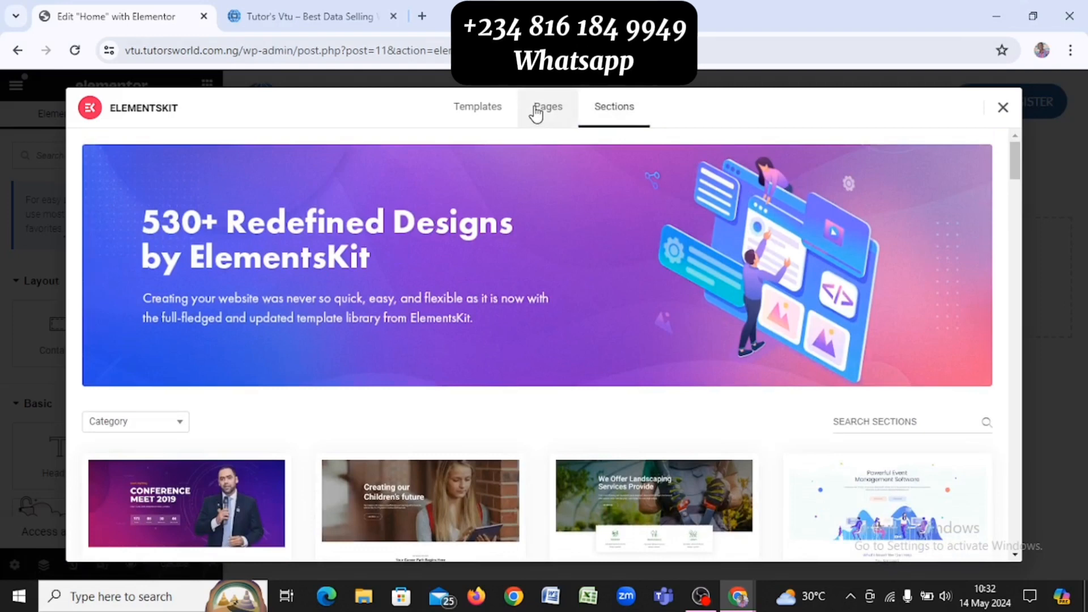
left_click(535, 108)
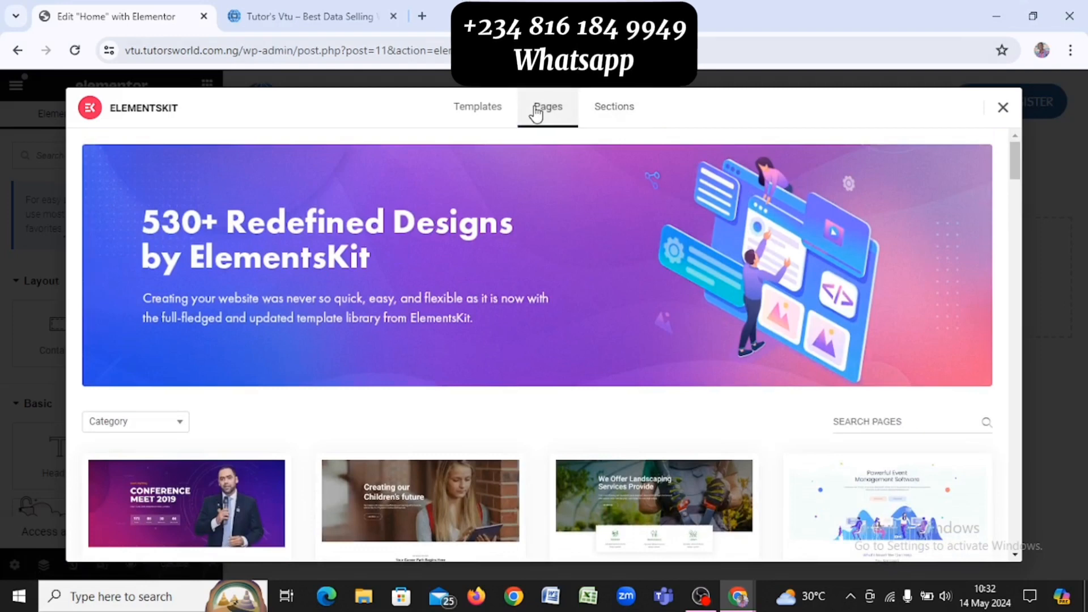
left_click(624, 112)
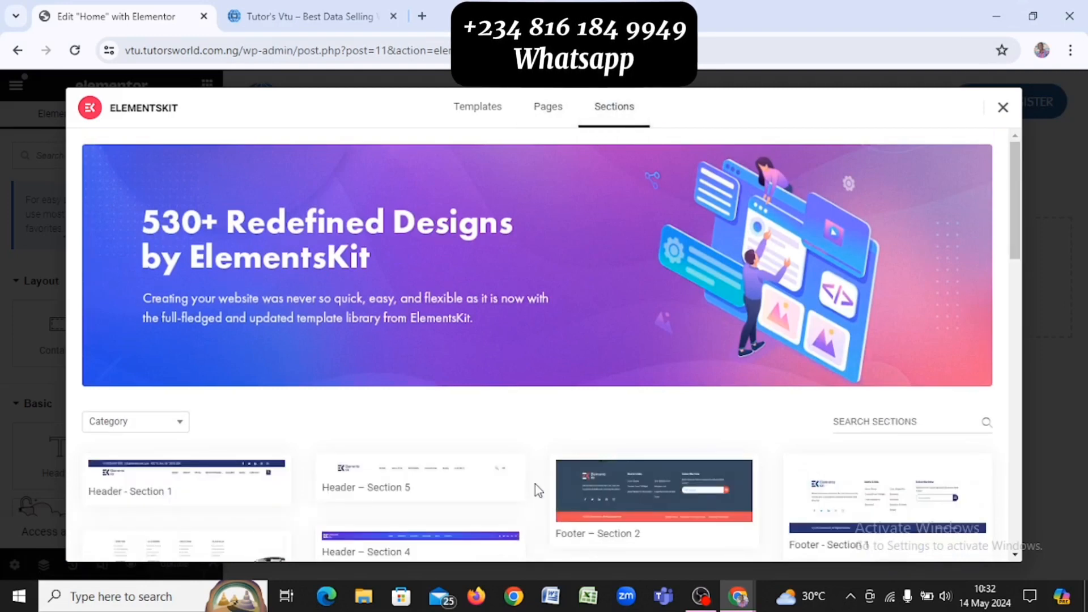
scroll(536, 488, "down", 10)
scroll(535, 484, "down", 10)
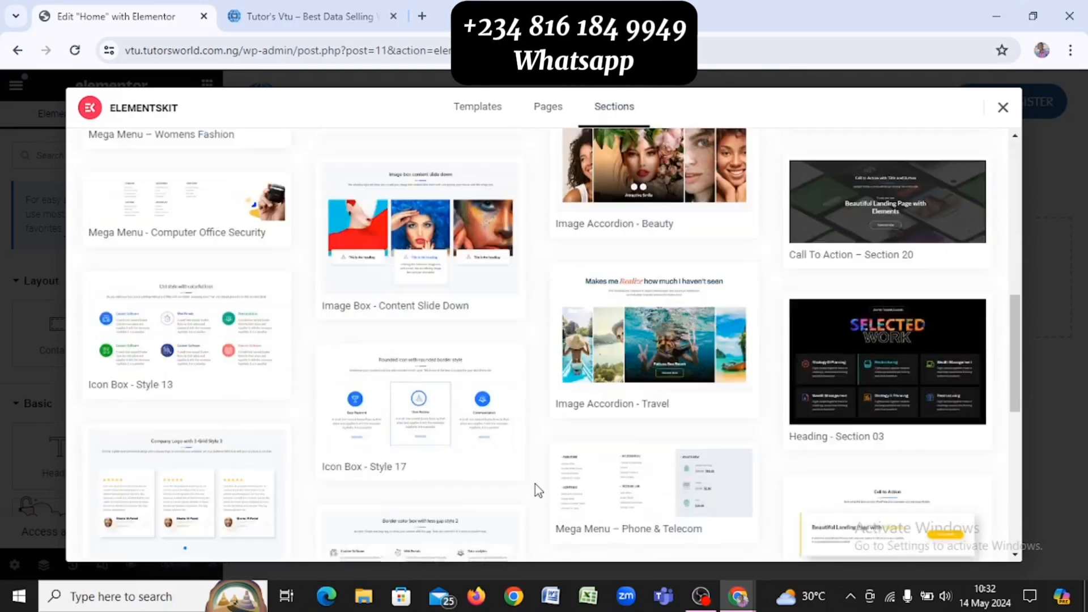
scroll(535, 484, "down", 10)
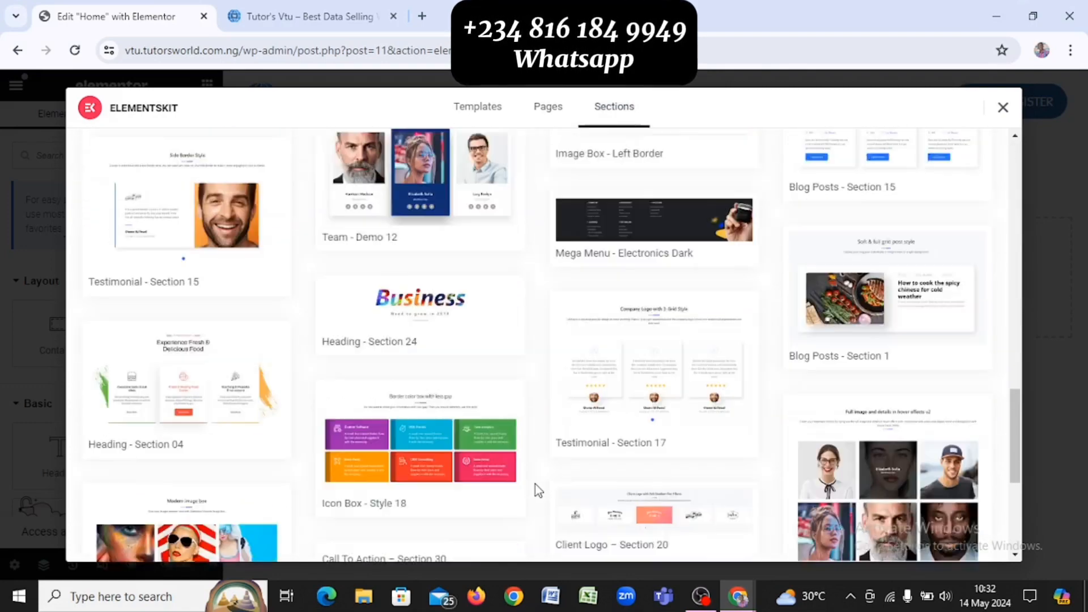
scroll(535, 484, "down", 6)
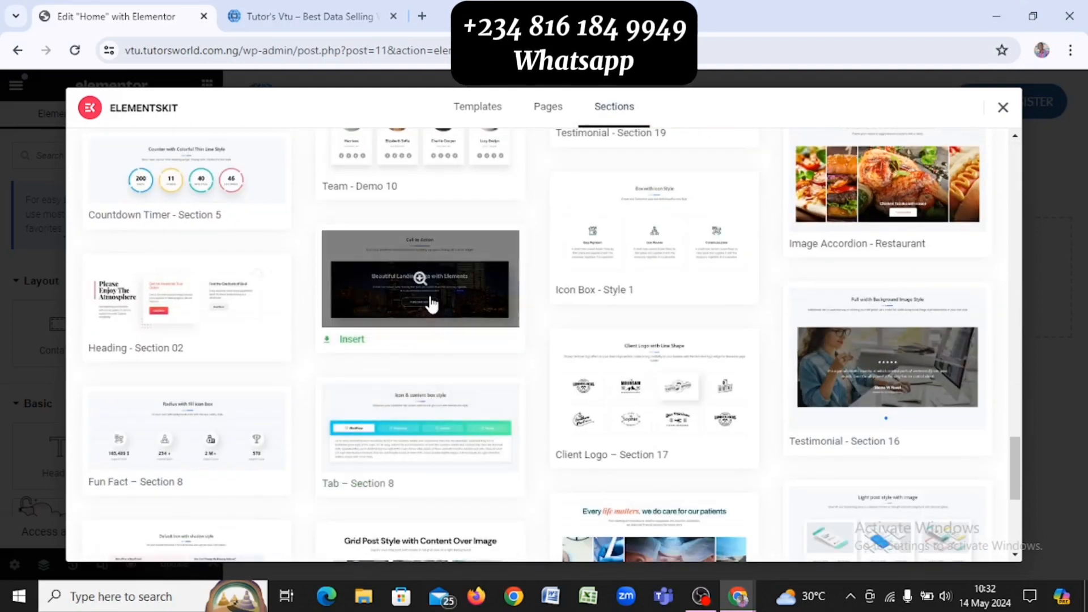
left_click(419, 280)
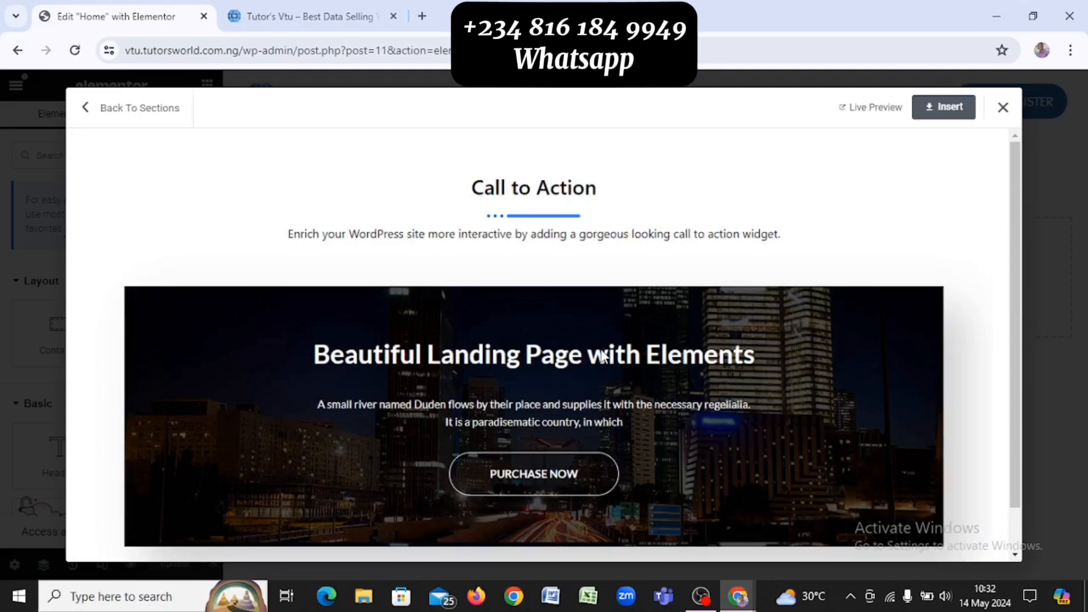
left_click(1004, 108)
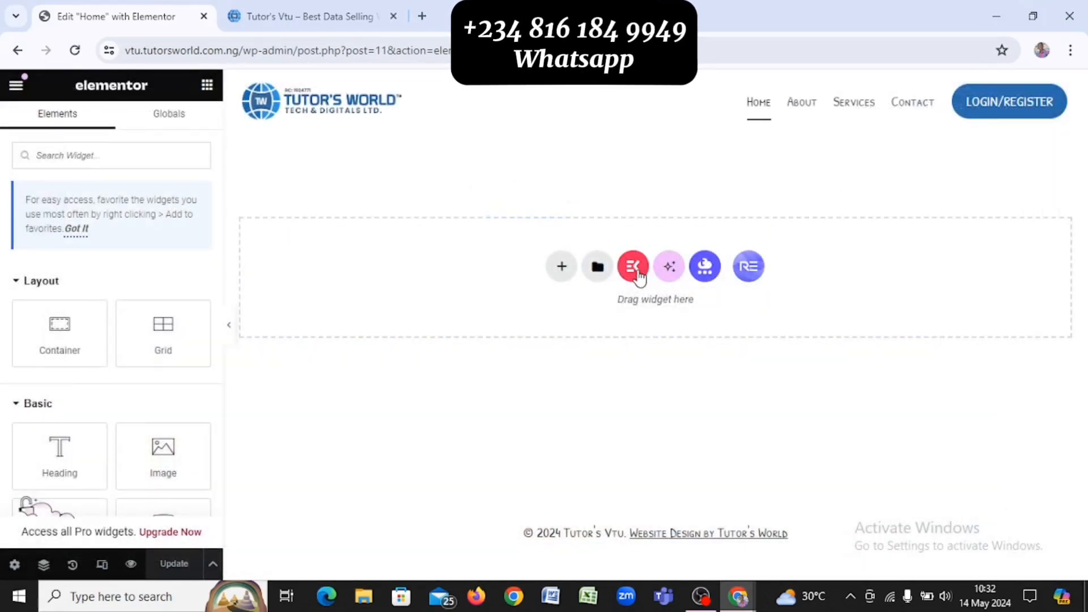
Insert the ElementsKit section "Call To Action – Section 20" into the Home page and review it on the canvas
left_click(638, 275)
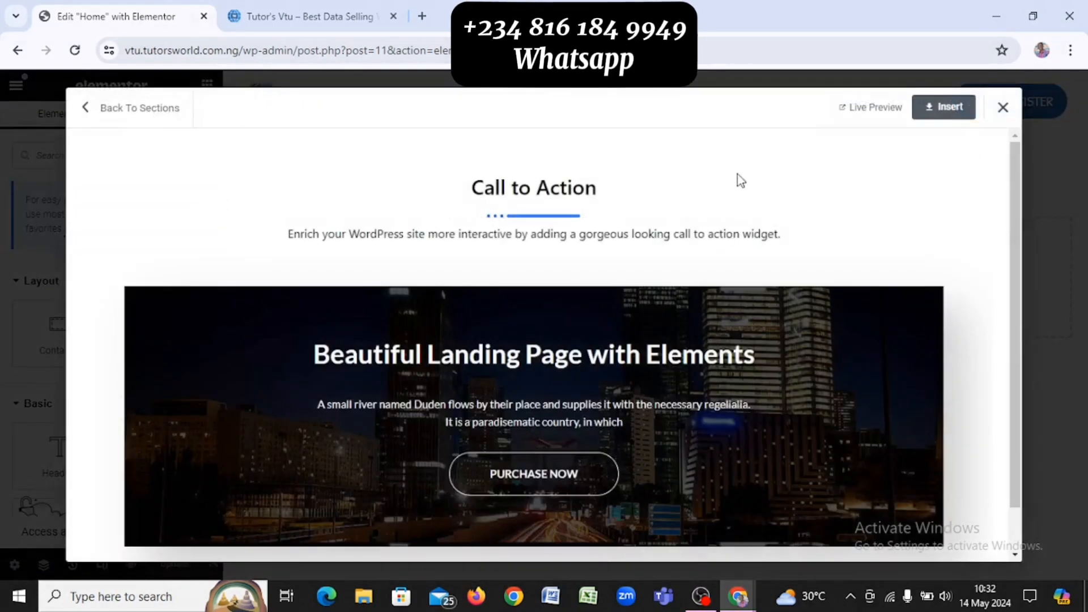
left_click(115, 115)
scroll(530, 303, "down", 5)
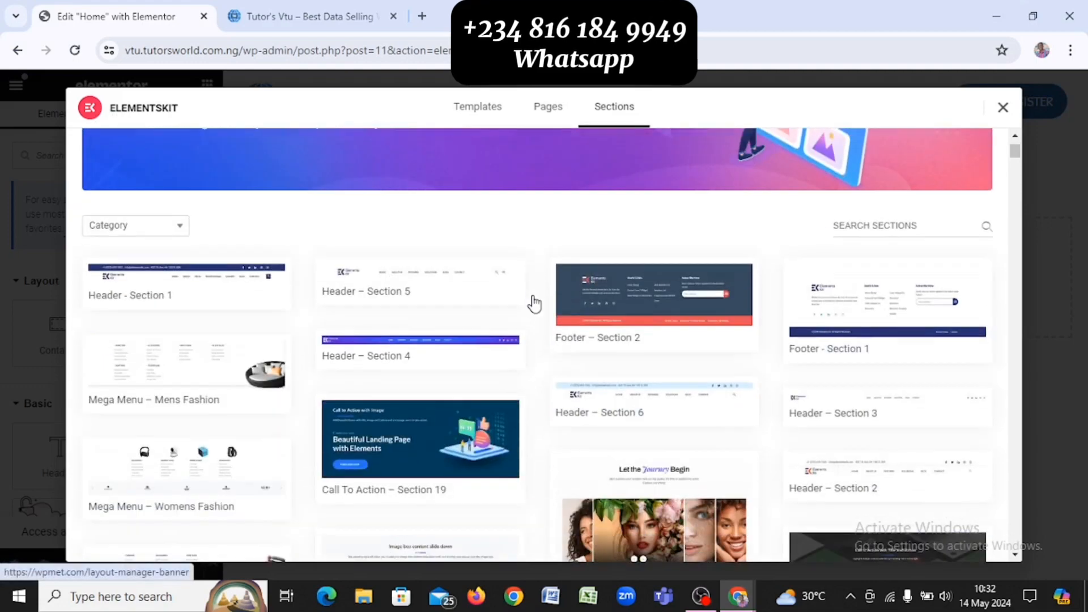
scroll(535, 305, "down", 3)
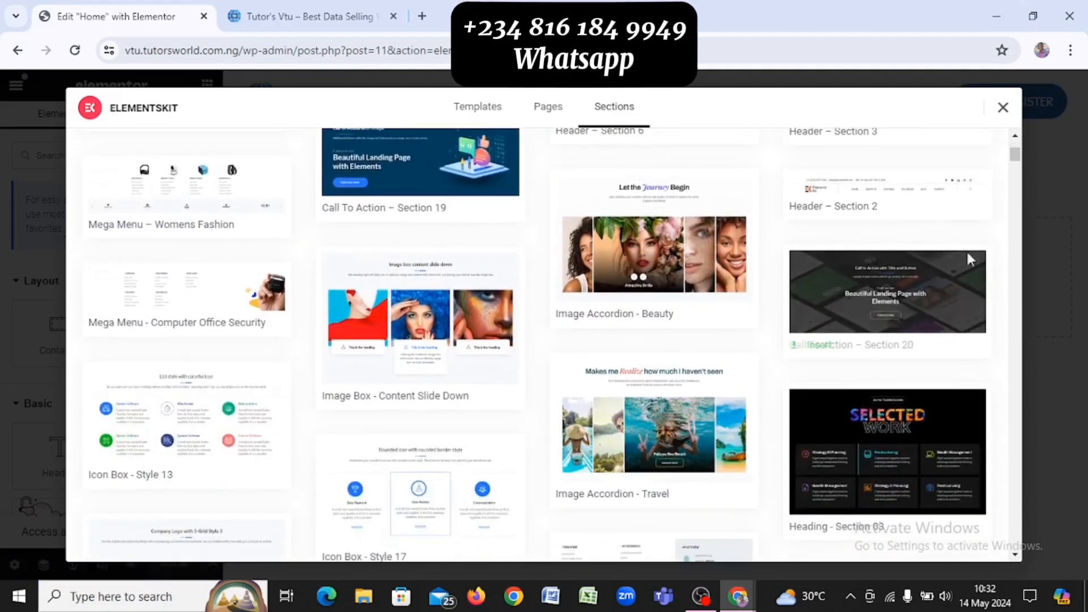
left_click(822, 345)
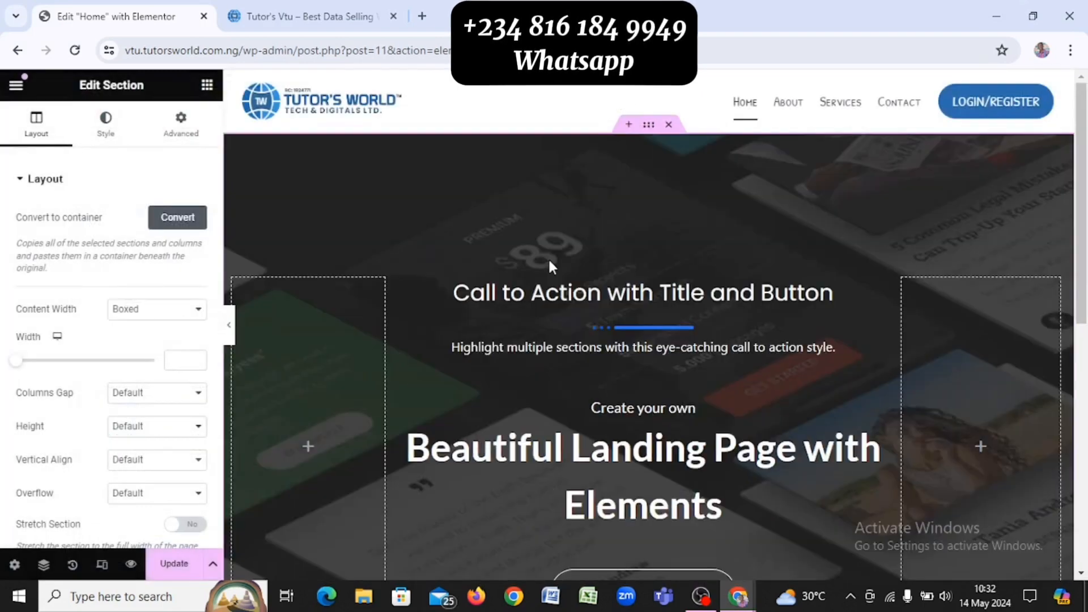
scroll(646, 363, "down", 5)
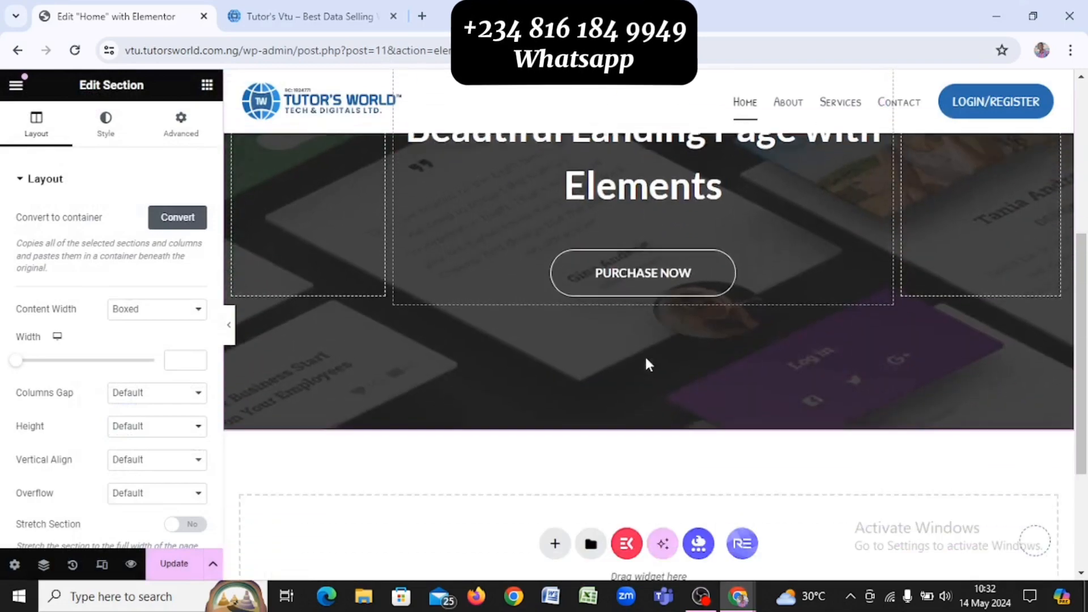
scroll(650, 363, "up", 5)
scroll(649, 363, "down", 1)
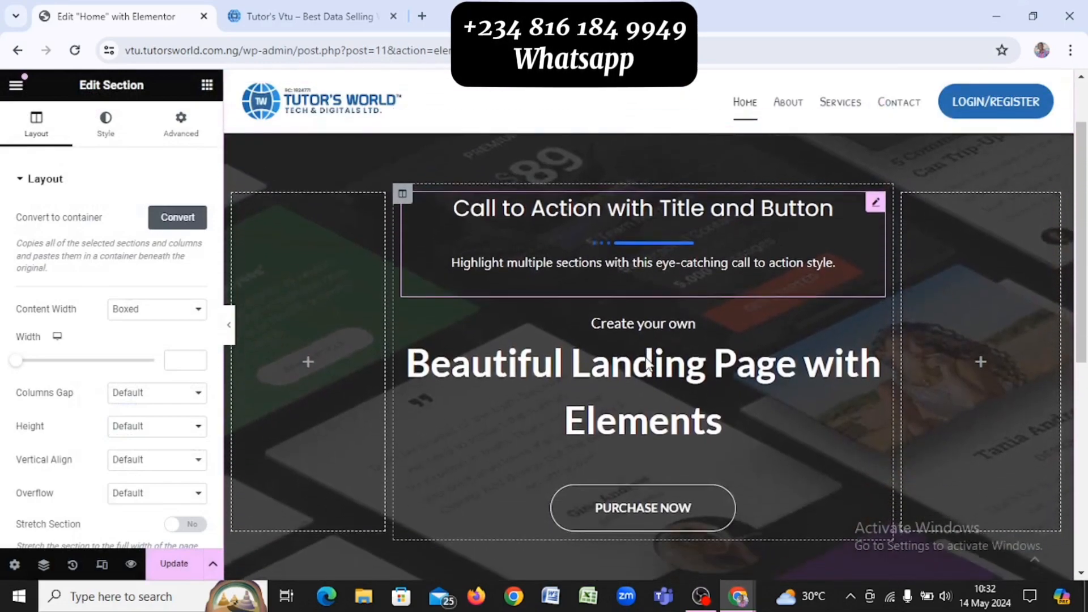
scroll(650, 363, "up", 1)
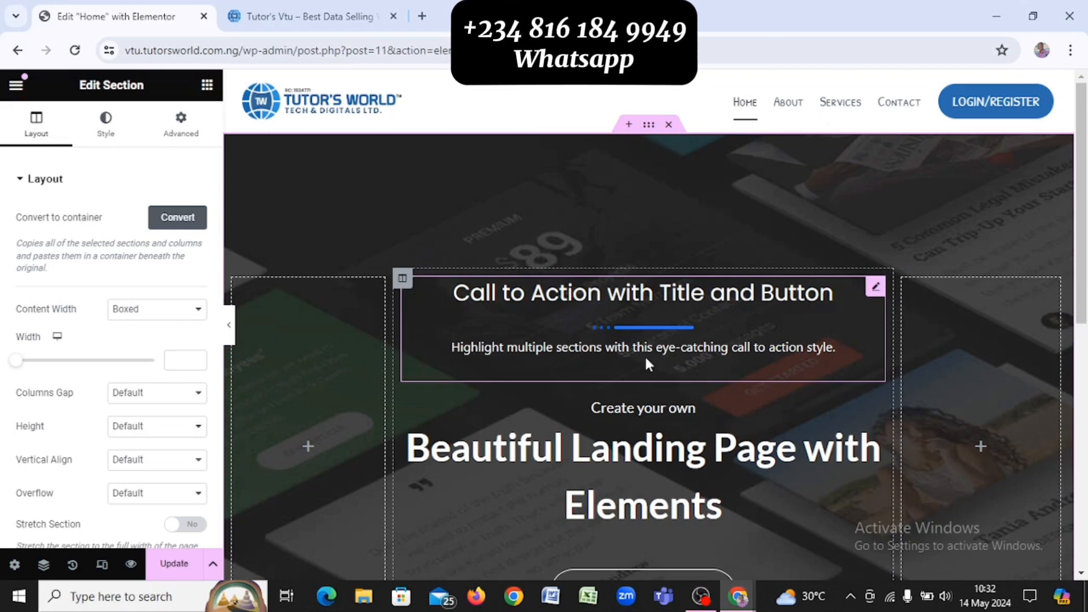
Copy the tagline "Be Updated, Never Miss Out," from the finished site's hero and select the inserted section's first heading for editing
key("alt+Tab")
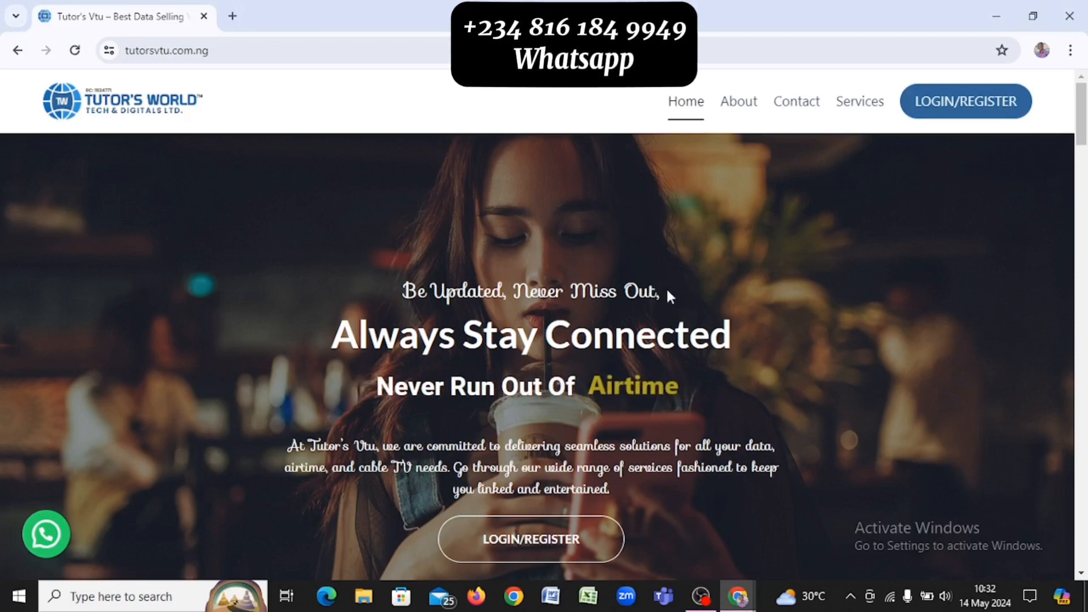
left_click_drag(661, 289, 356, 271)
key("ctrl+c")
key("alt+Tab")
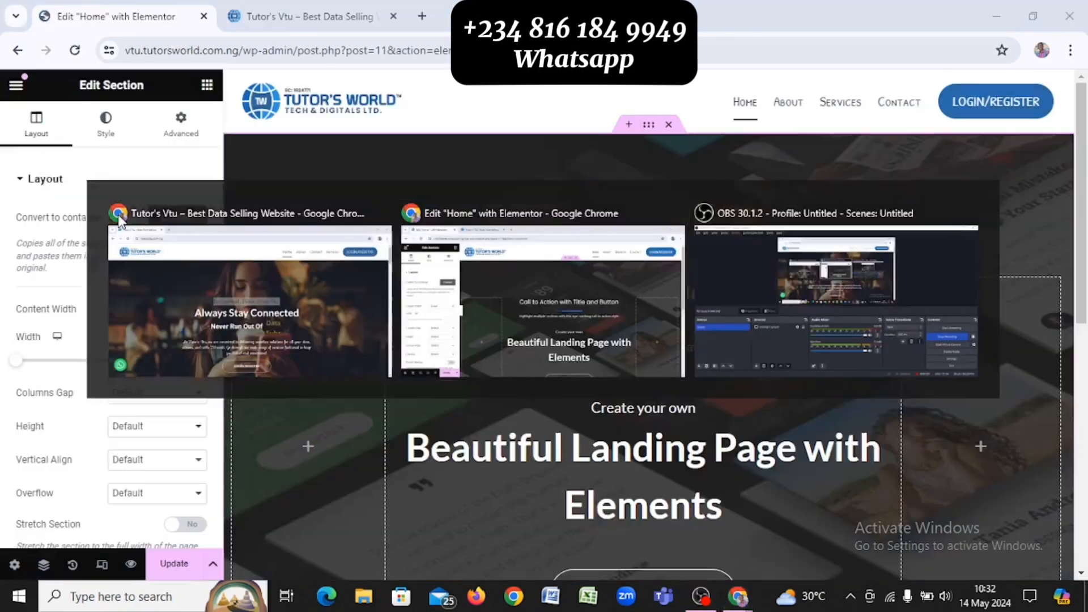
left_click(725, 289)
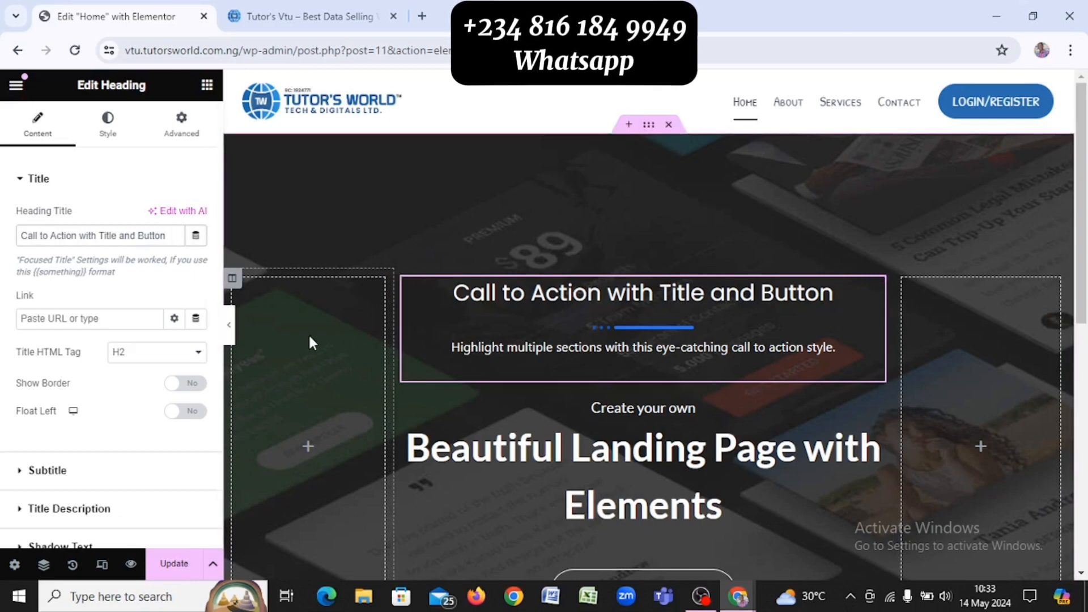
key("ctrl+w")
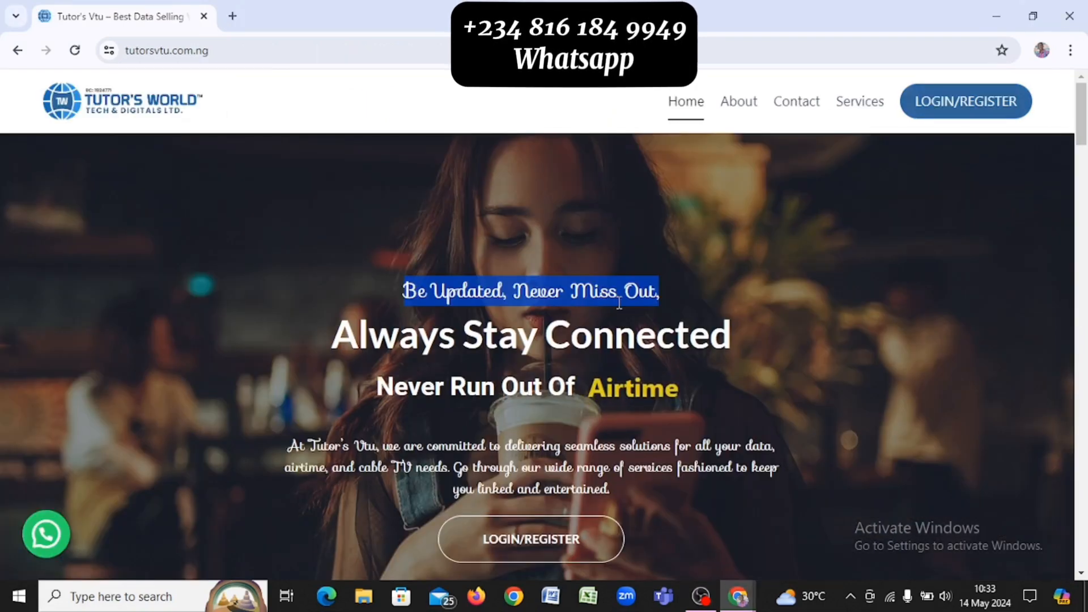
key("alt+Tab")
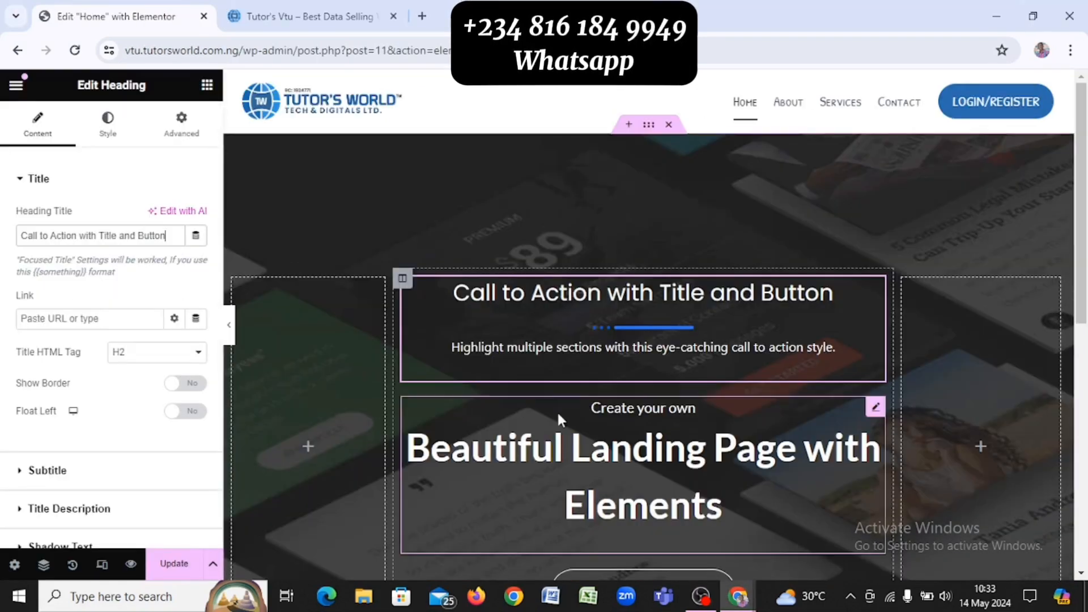
left_click(492, 337)
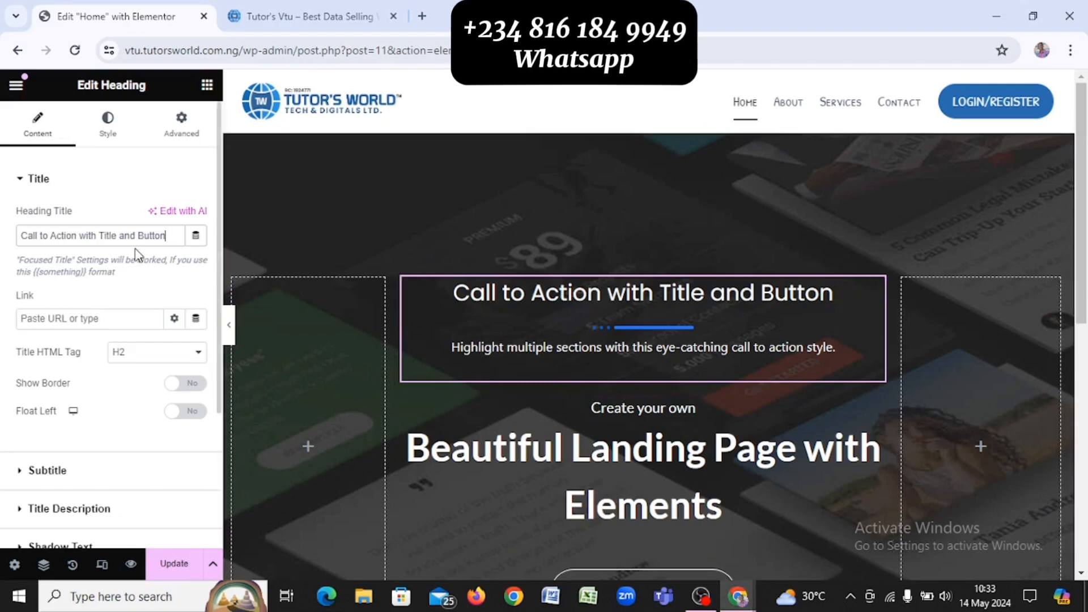
Clear the placeholder title "Call to Action with Title and Button" and the placeholder description of the heading
key("ctrl+a")
key("BackSpace")
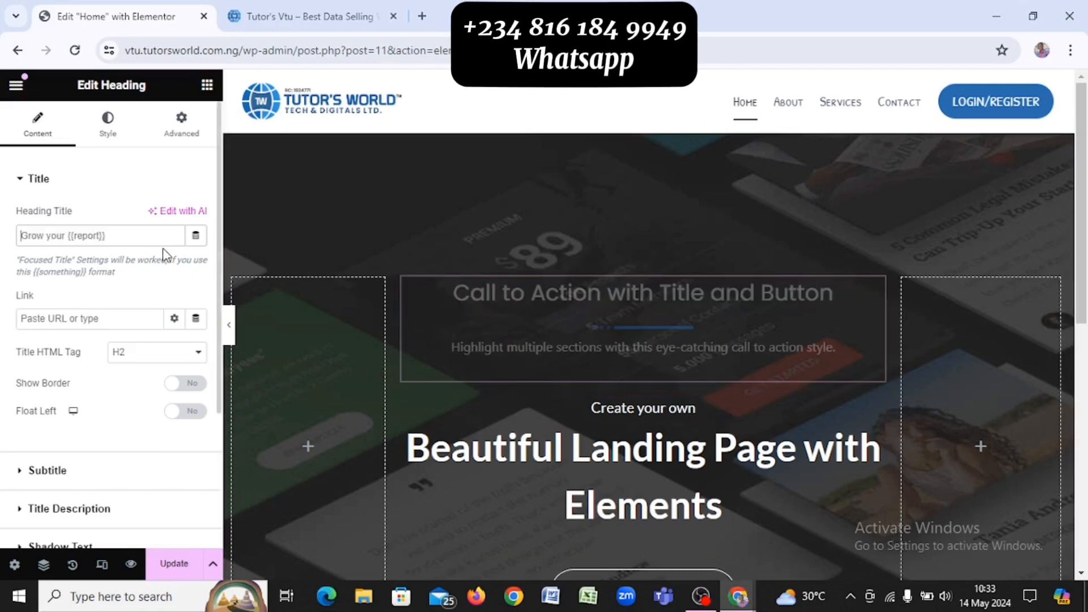
left_click(86, 185)
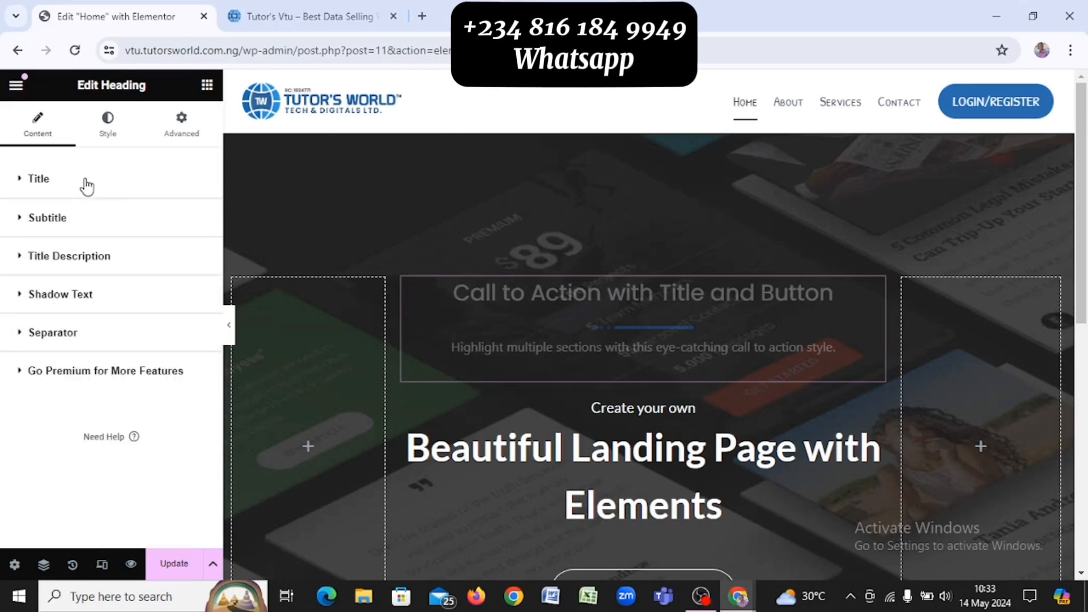
left_click(86, 232)
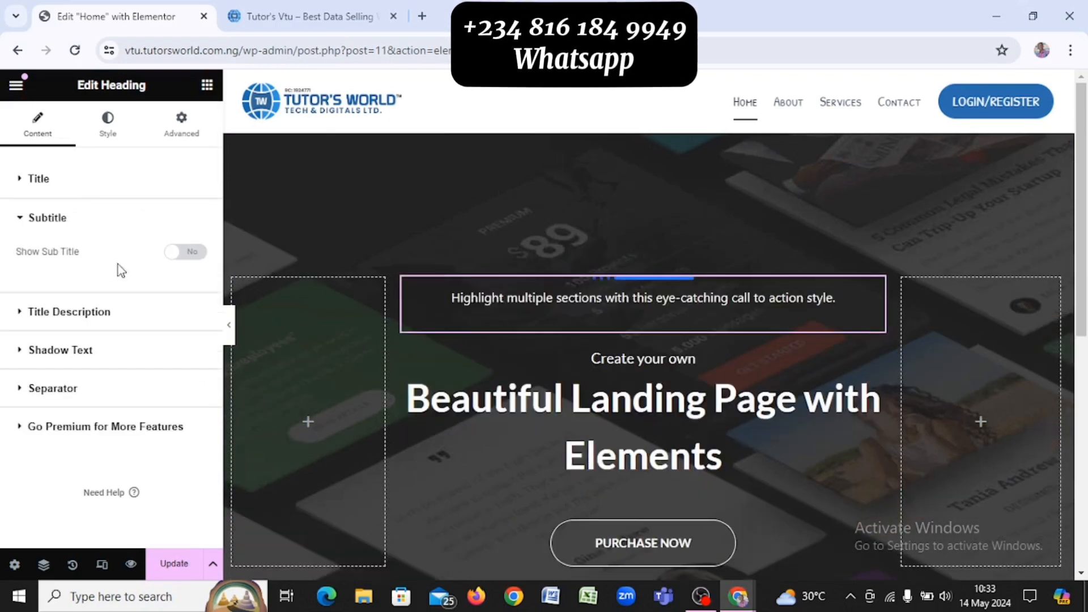
left_click(83, 223)
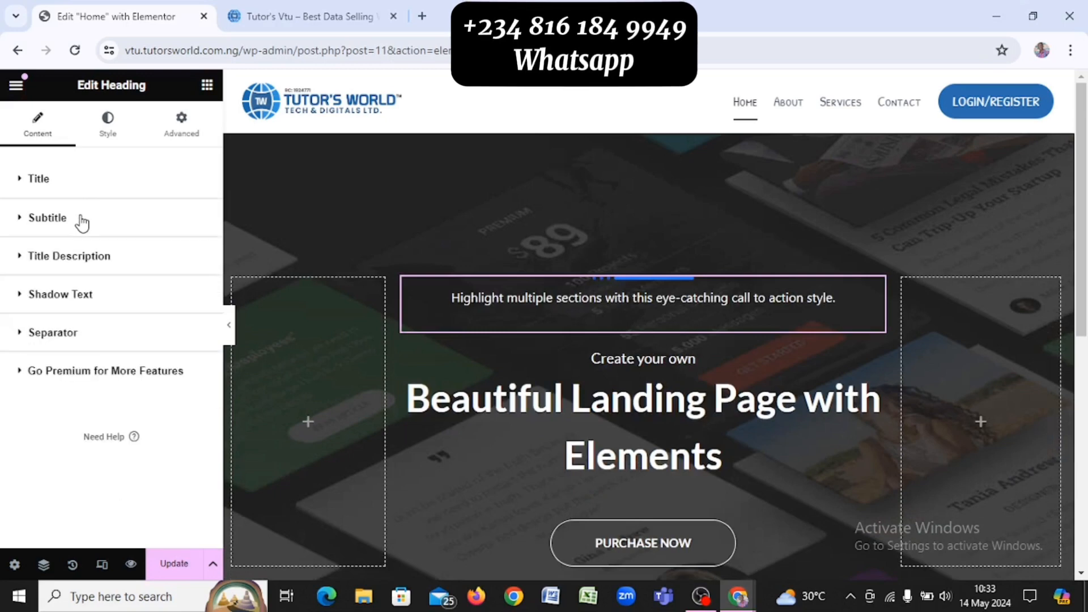
left_click(113, 260)
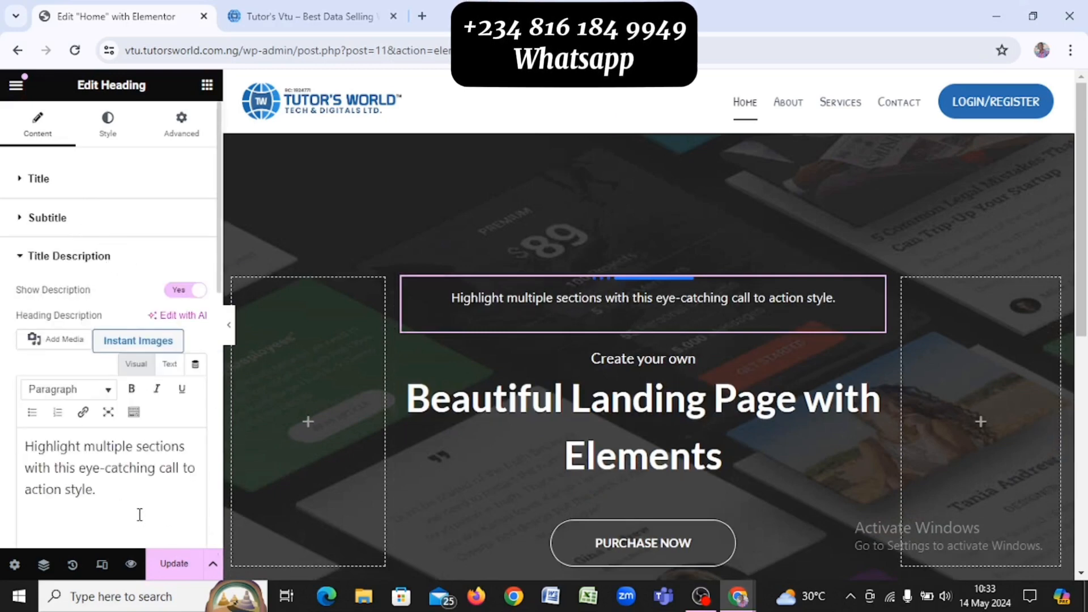
key("ctrl+a")
key("BackSpace")
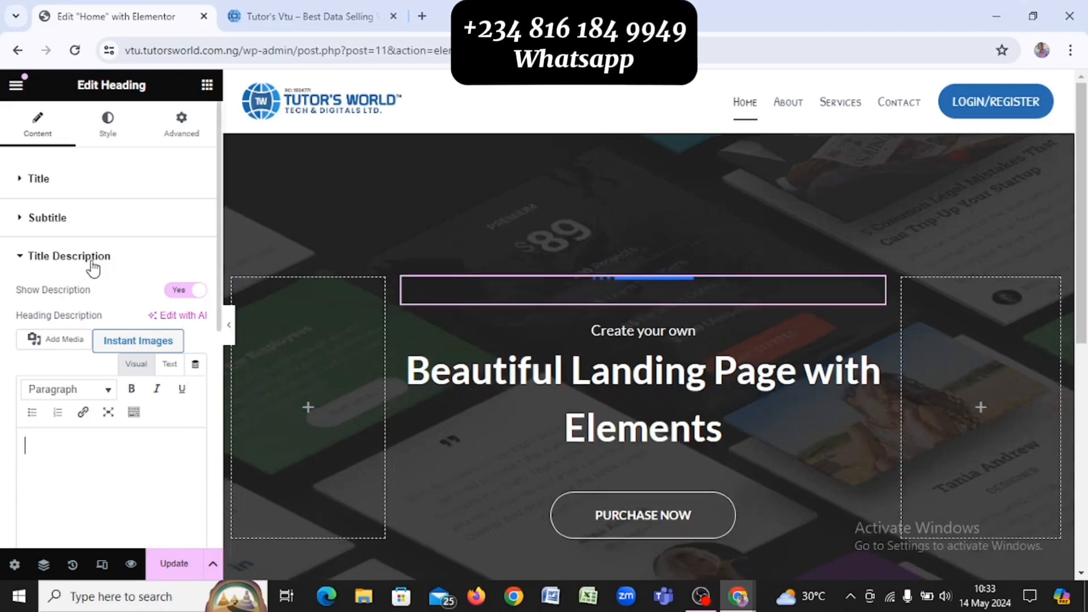
left_click(92, 259)
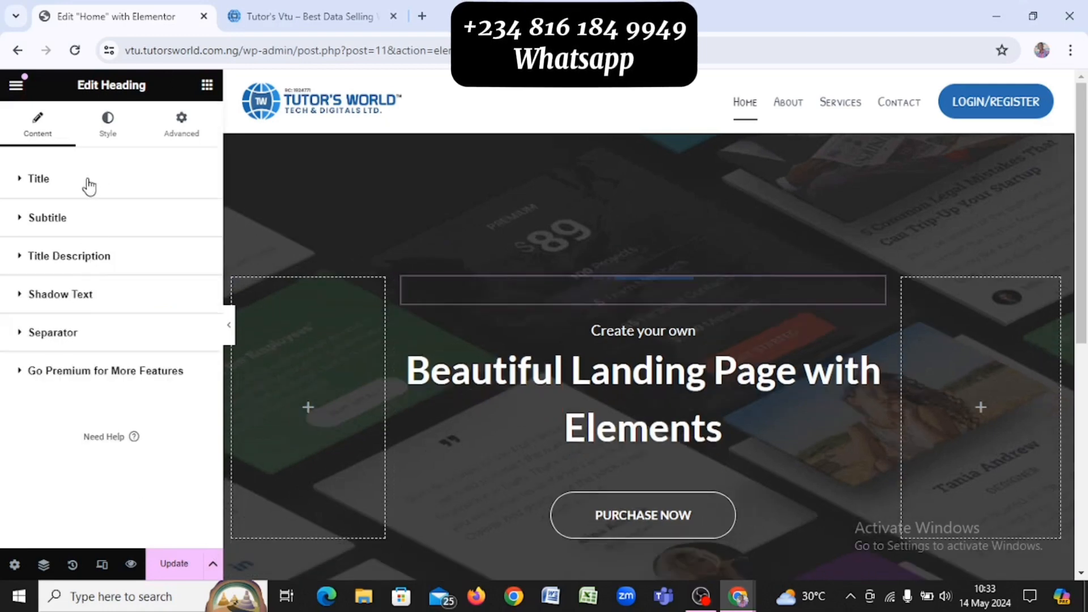
Set the heading's title to the copied tagline without its trailing comma: "Be Updated, Never Miss Out"
left_click(89, 182)
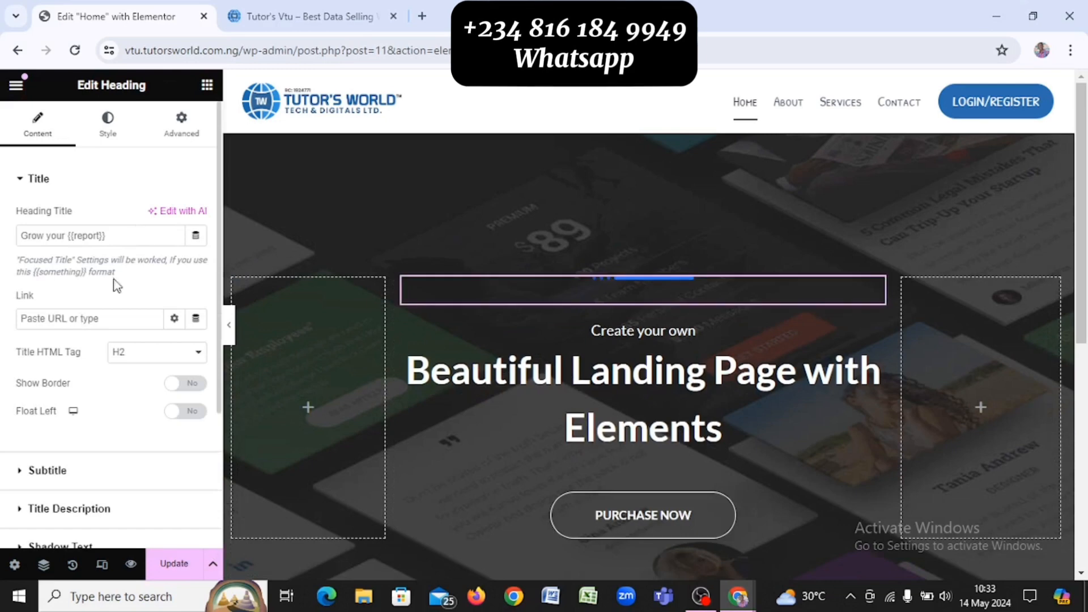
left_click(97, 229)
key("ctrl+v")
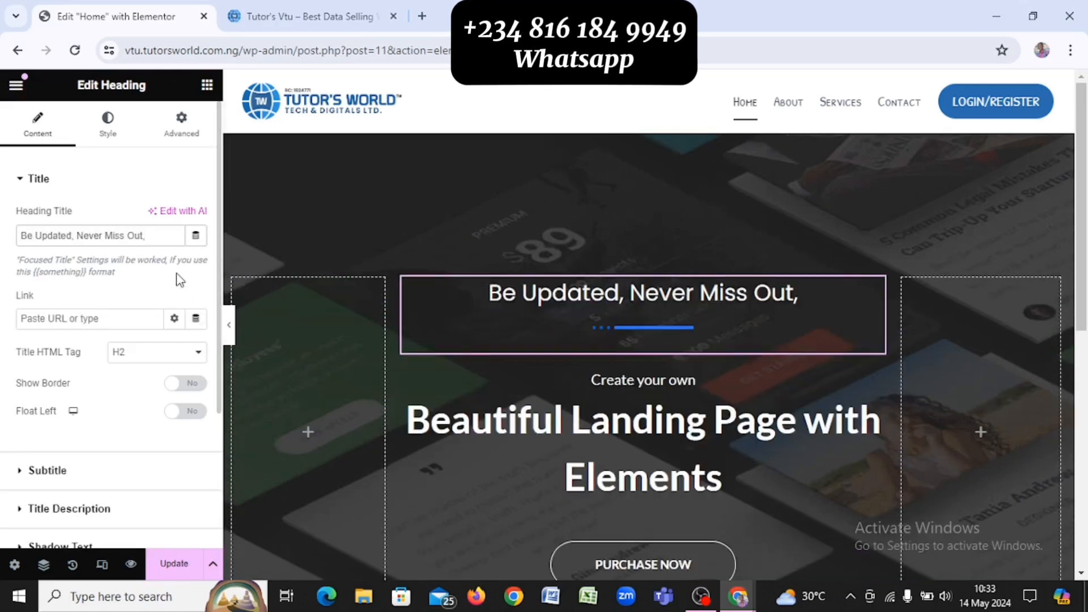
key("BackSpace")
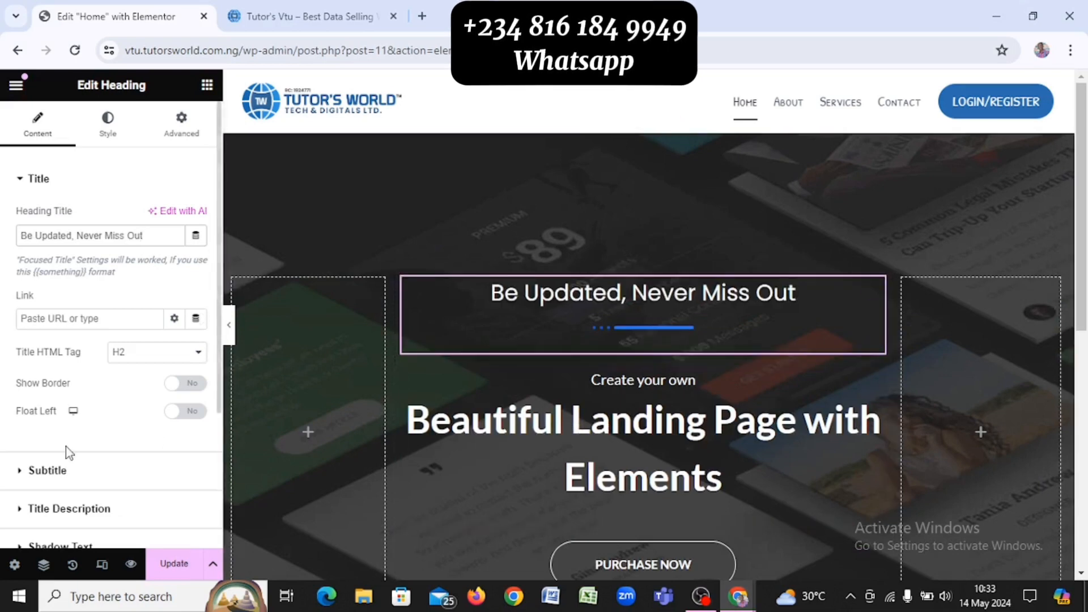
Turn off the separator under the "Be Updated, Never Miss Out" heading
scroll(79, 360, "down", 2)
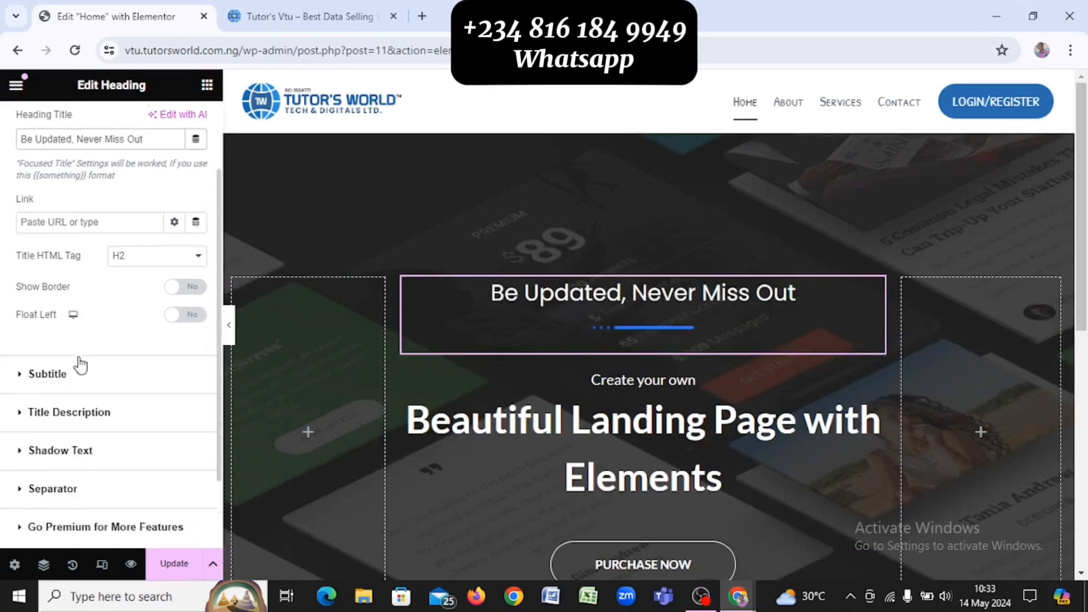
scroll(79, 364, "down", 1)
left_click(38, 462)
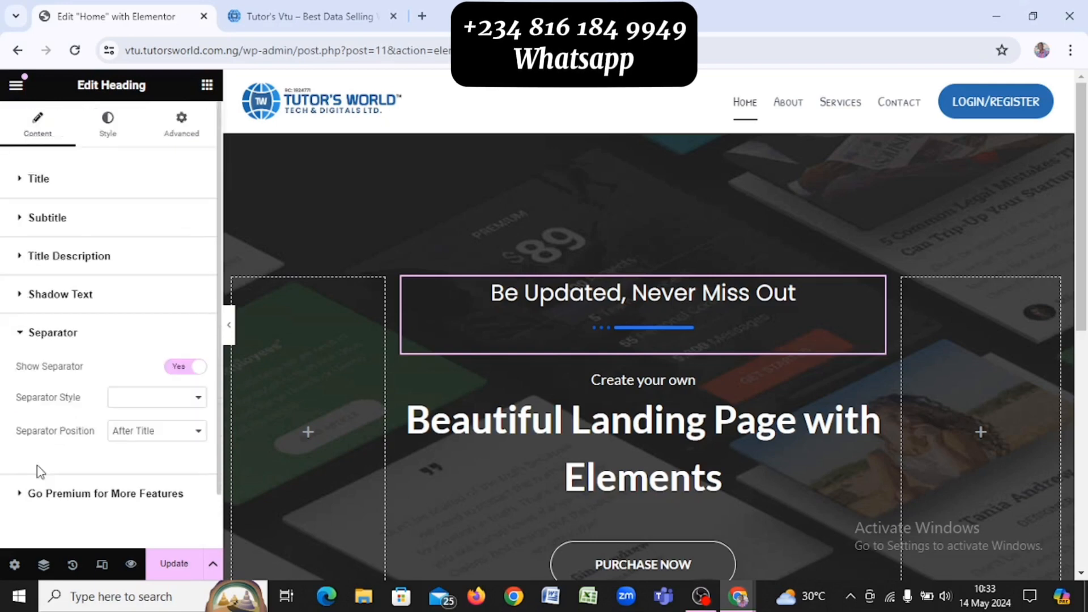
left_click(182, 370)
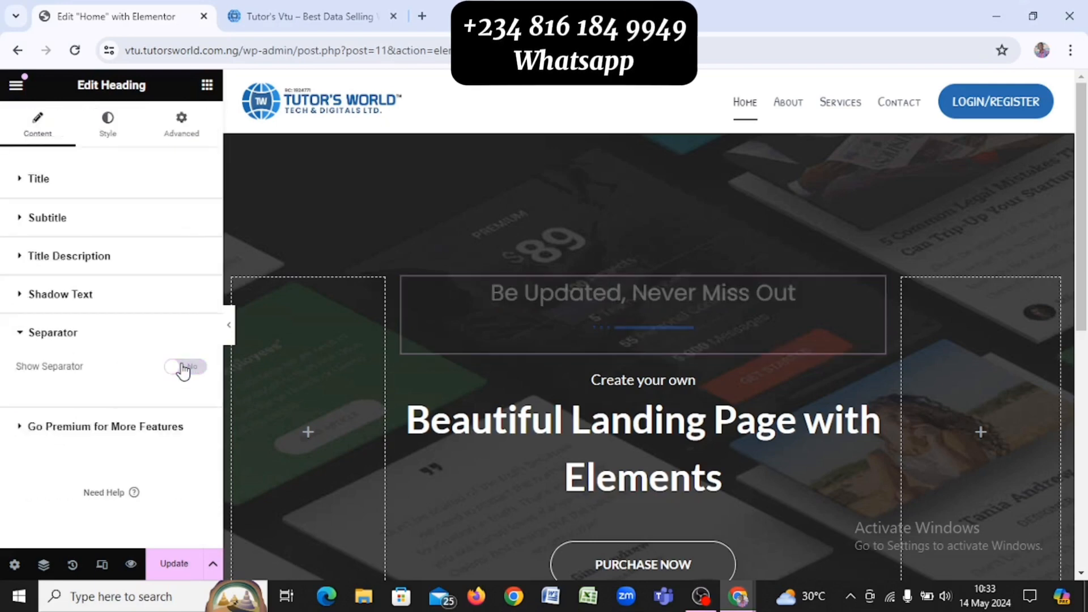
left_click(49, 337)
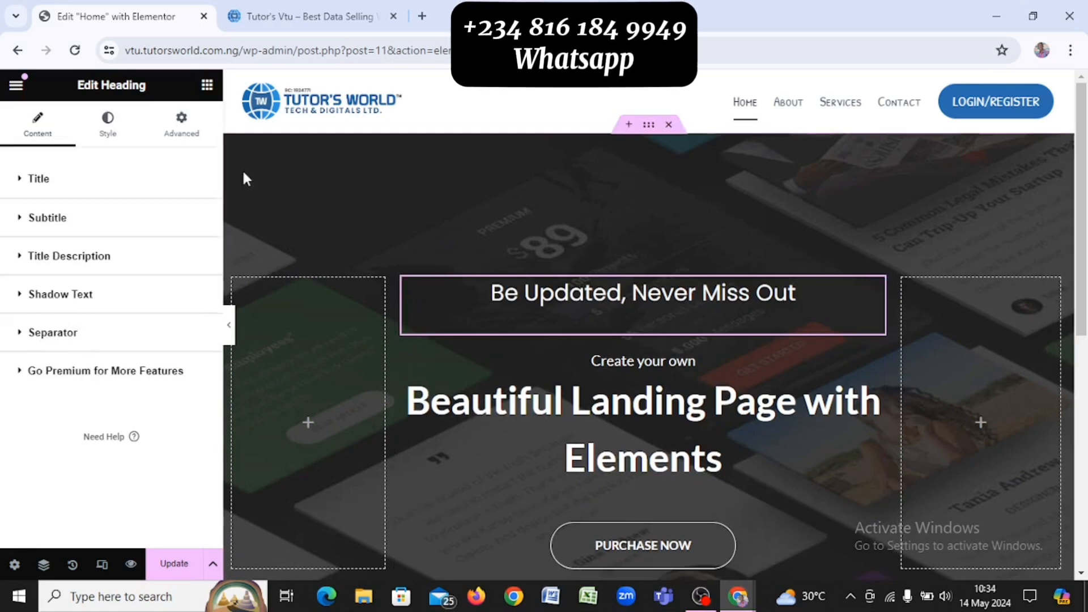
Open the title style settings of the "Be Updated, Never Miss Out" heading
left_click(107, 135)
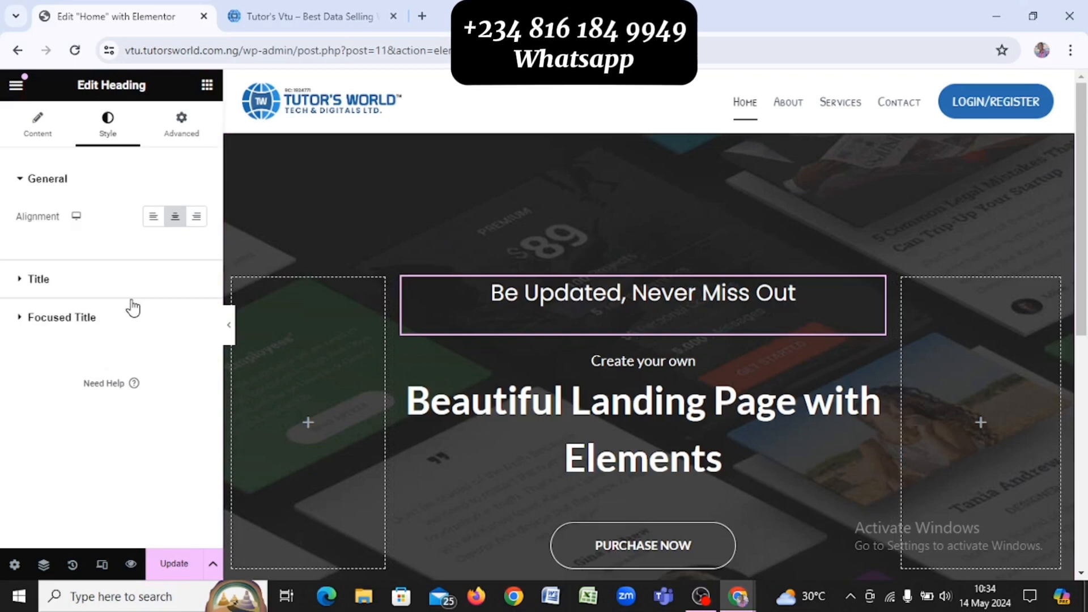
left_click(35, 282)
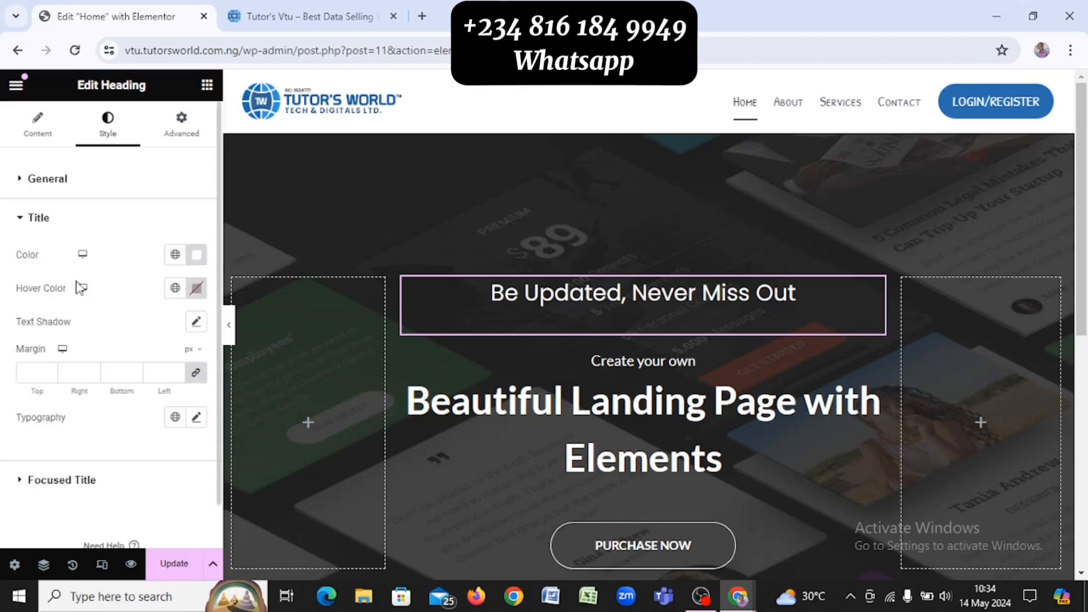
left_click(15, 137)
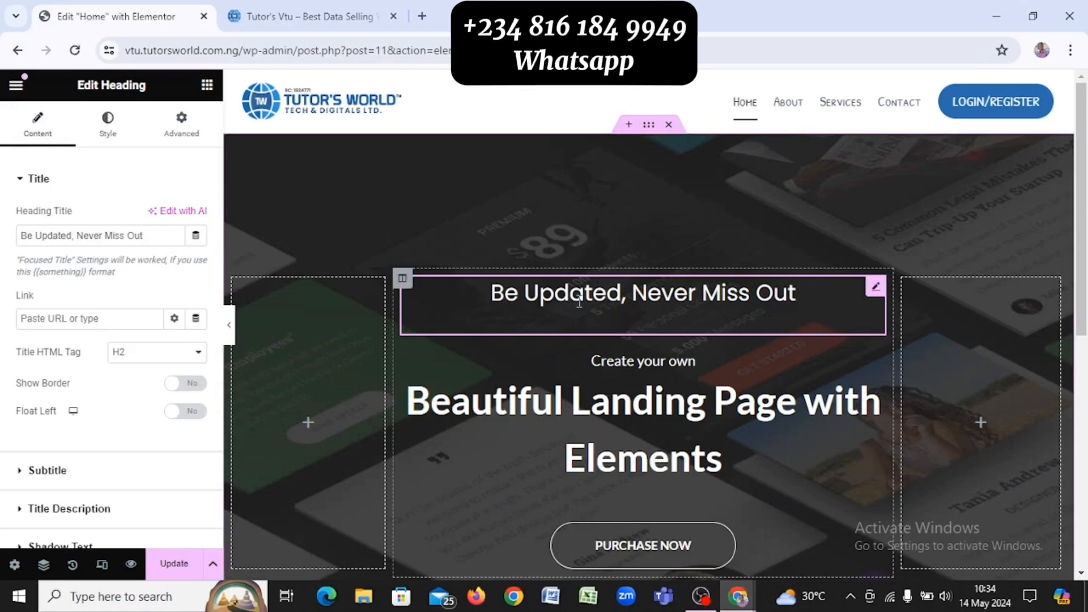
left_click(109, 128)
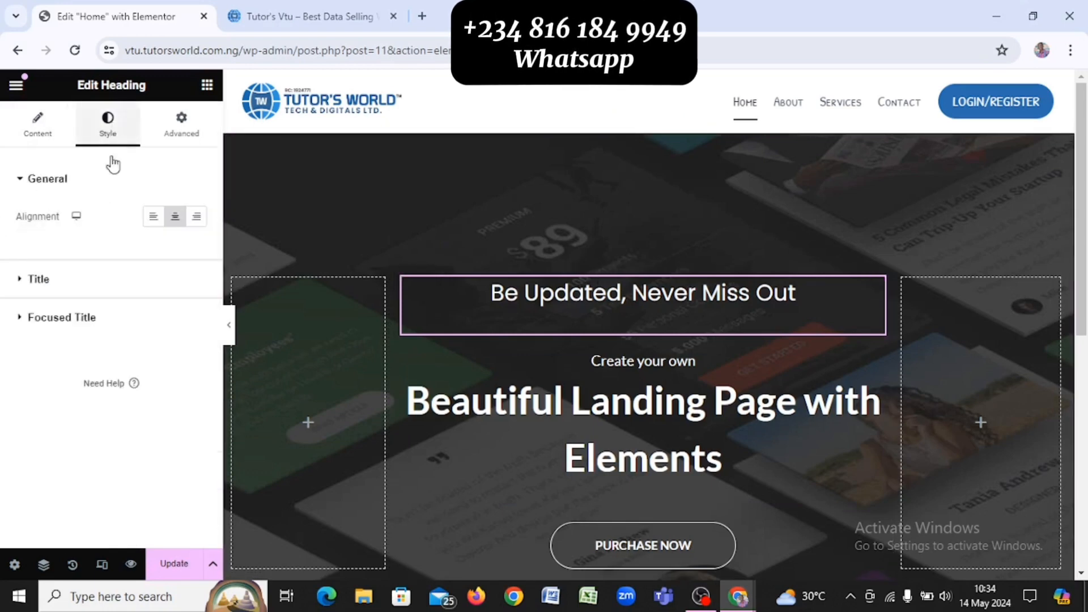
left_click(31, 279)
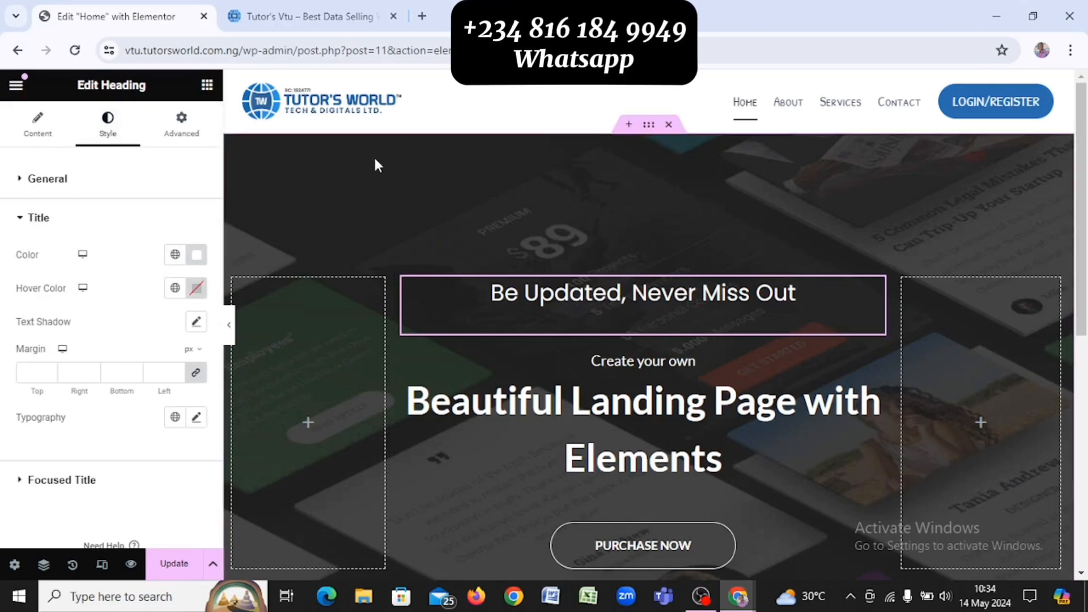
key("ctrl+w")
left_click(549, 293)
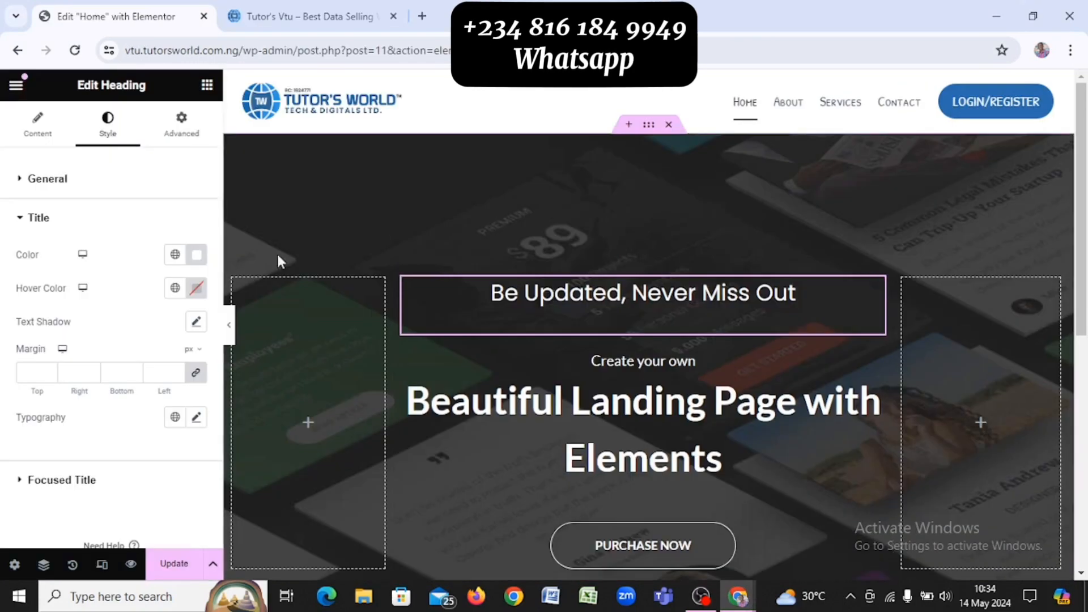
Browse the global colors available for the heading's title color and close the list
left_click(176, 255)
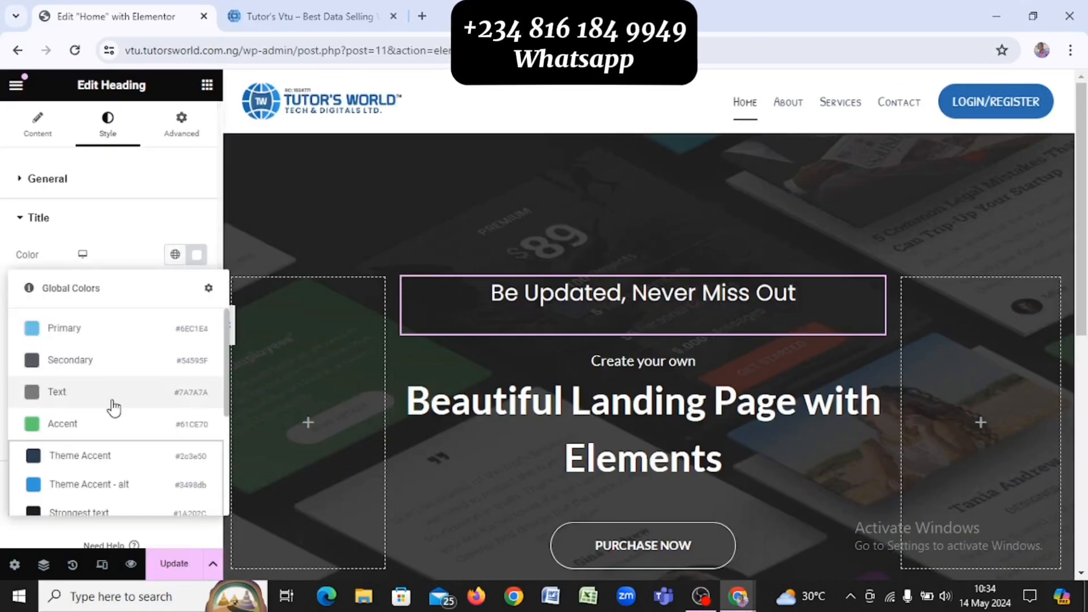
scroll(116, 411, "down", 3)
scroll(119, 414, "up", 2)
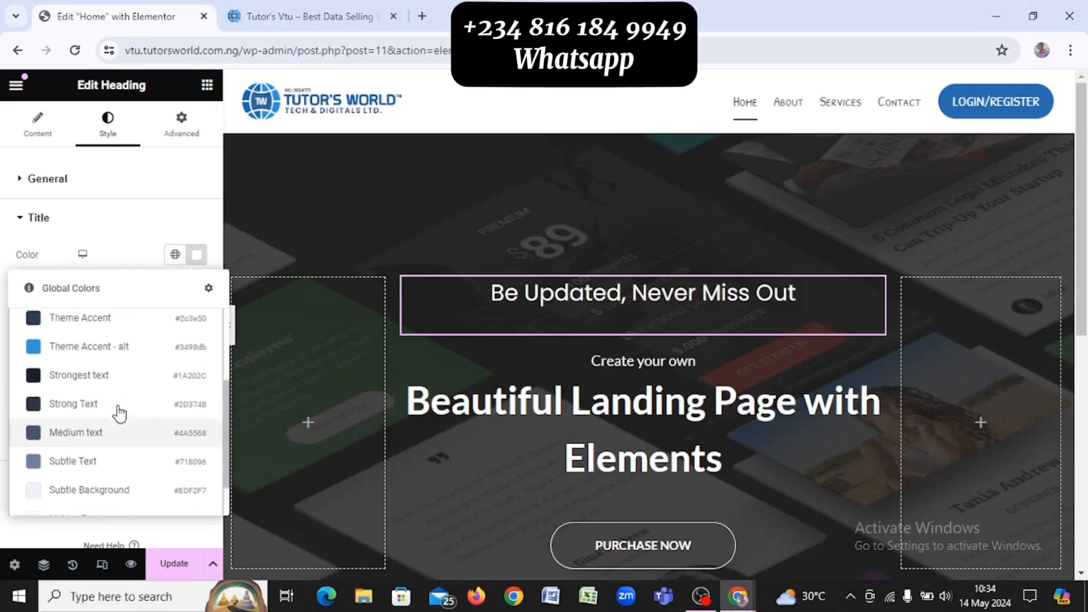
scroll(117, 416, "up", 1)
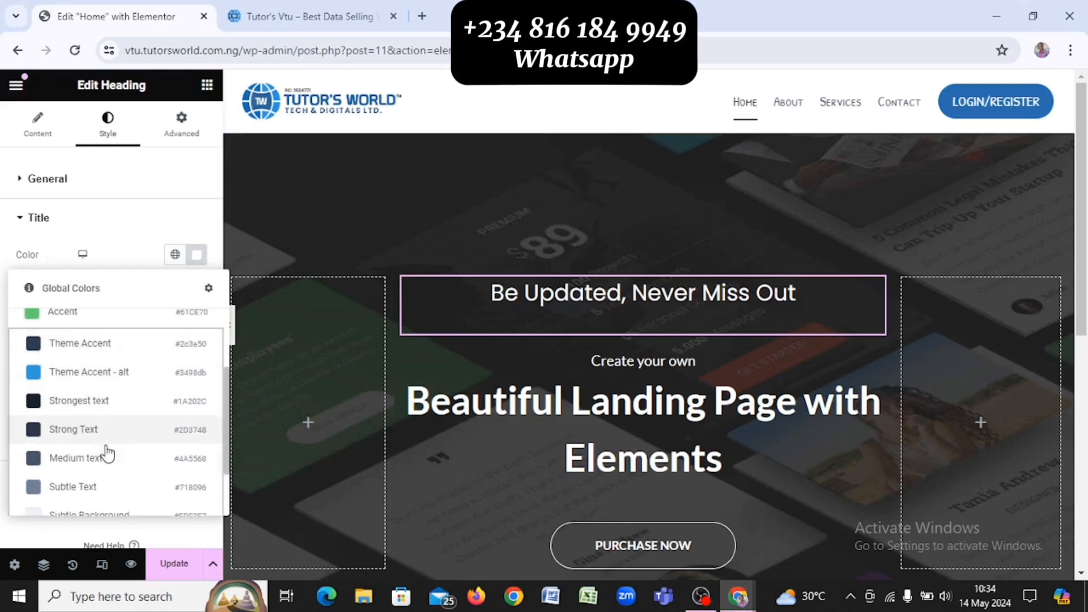
scroll(104, 473, "down", 3)
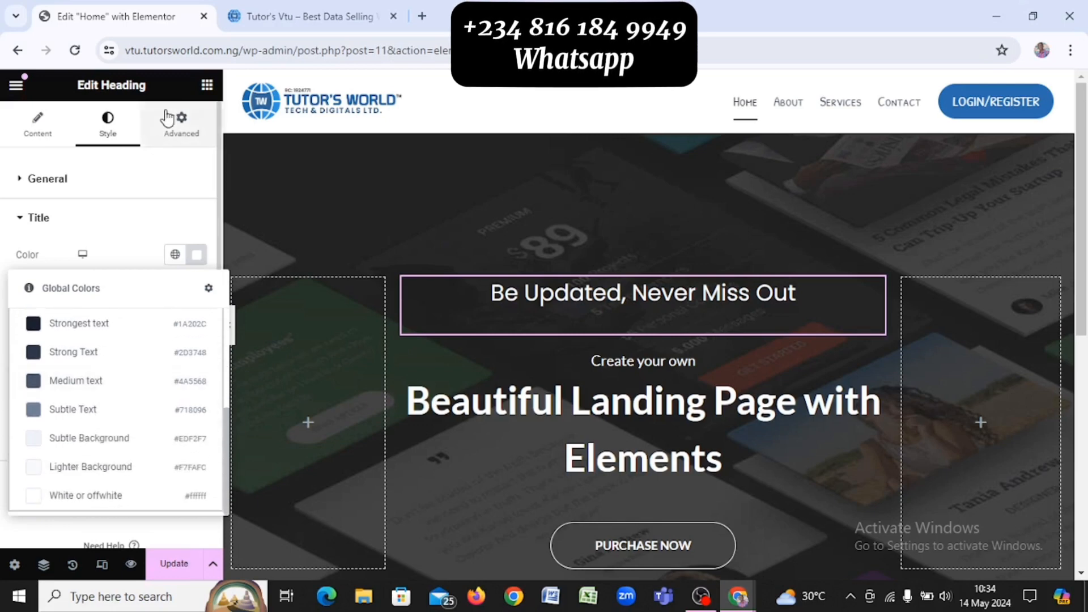
left_click(152, 264)
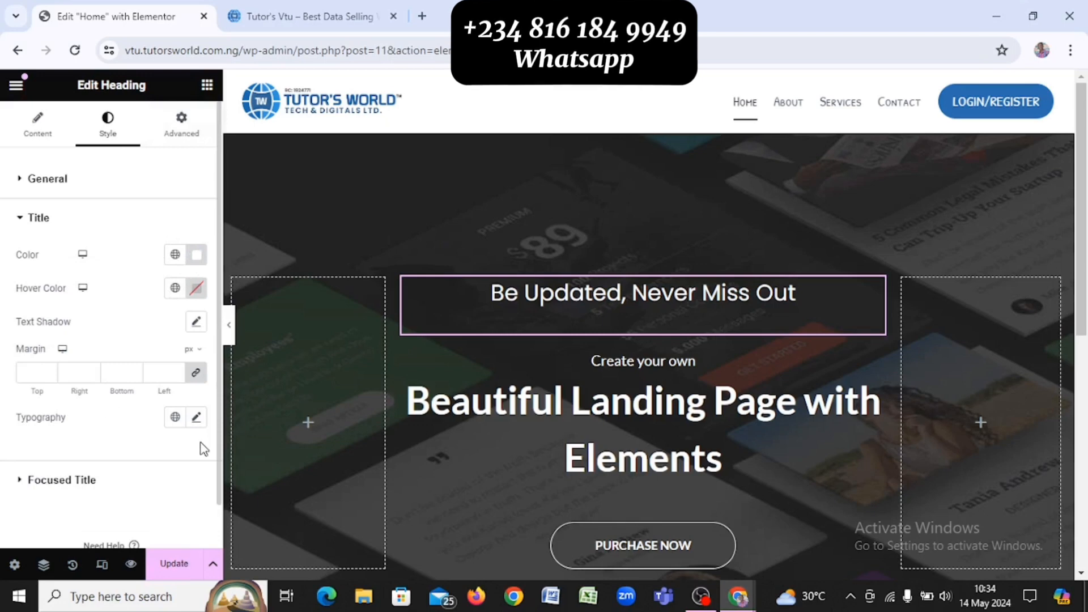
Open the global fonts settings from the title typography of the "Be Updated, Never Miss Out" heading
left_click(175, 418)
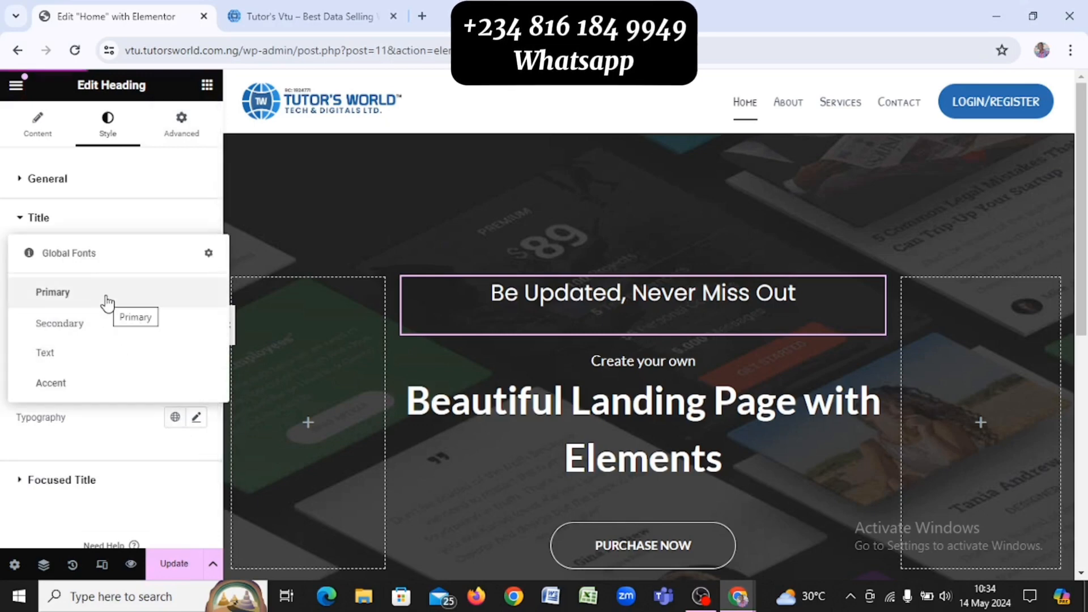
left_click(175, 418)
left_click(175, 418)
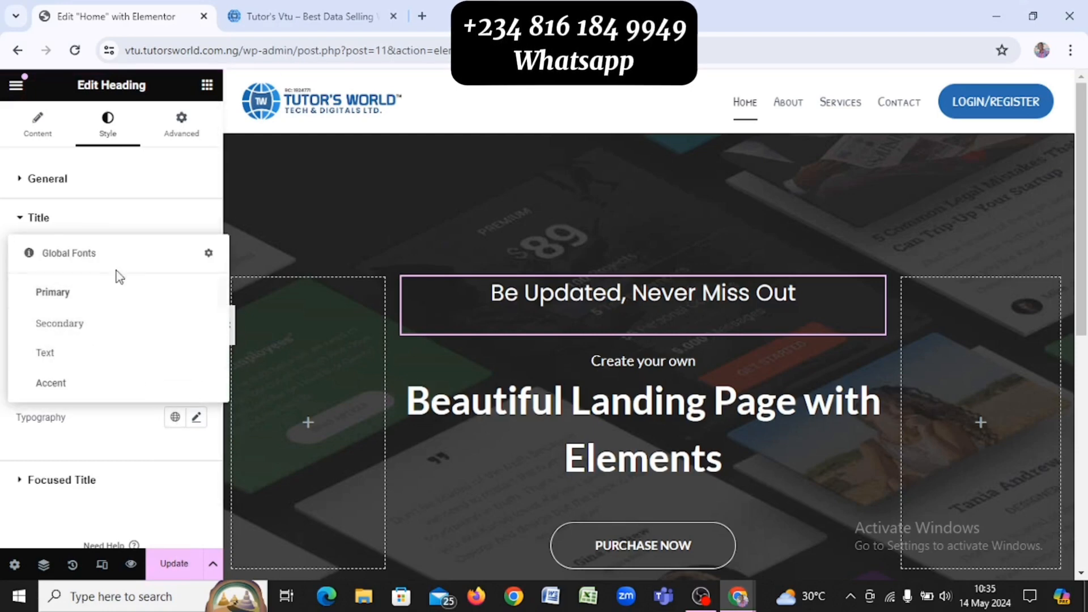
left_click(209, 254)
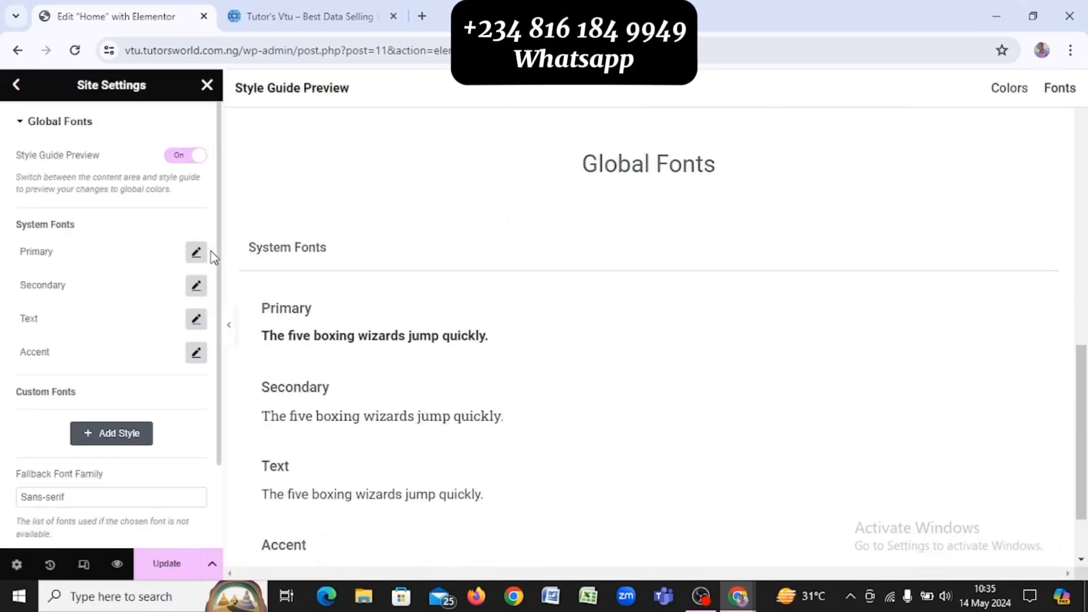
Set the font family of the Primary system font to Patrick Hand SC
left_click(196, 253)
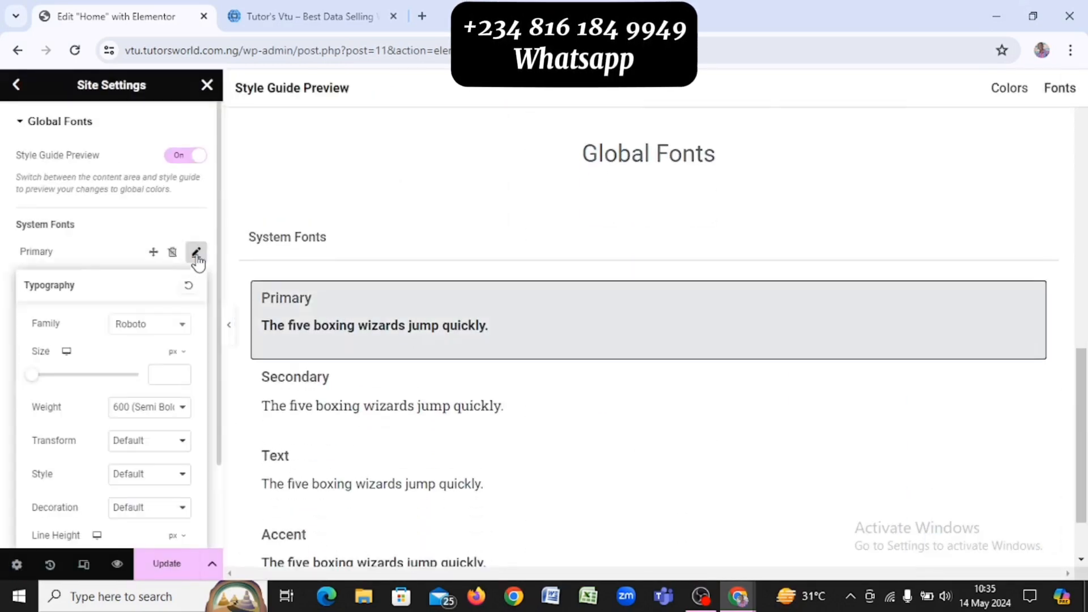
left_click(162, 326)
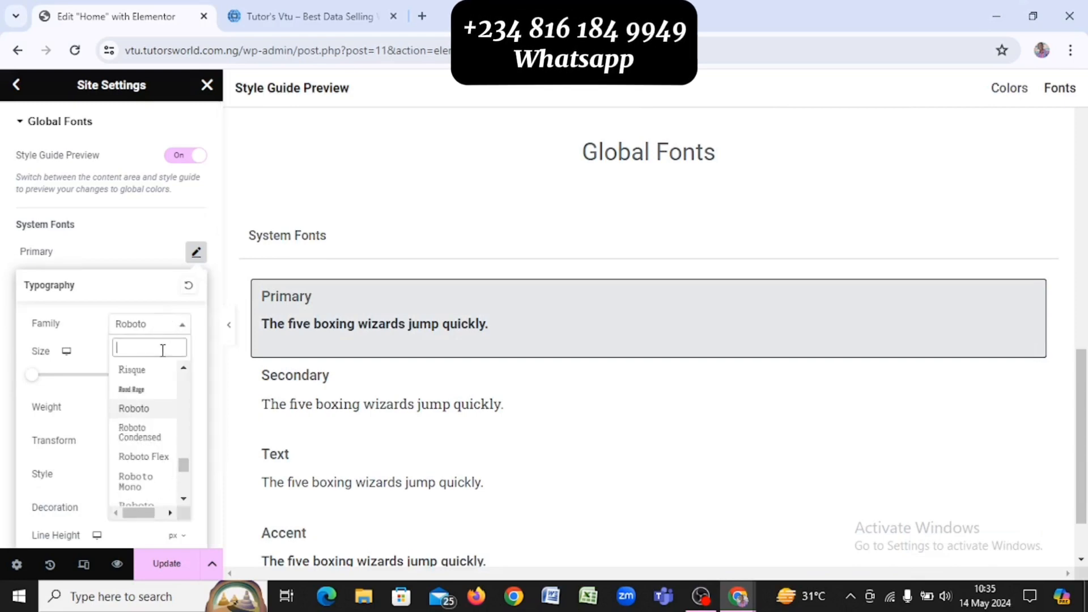
type("jo")
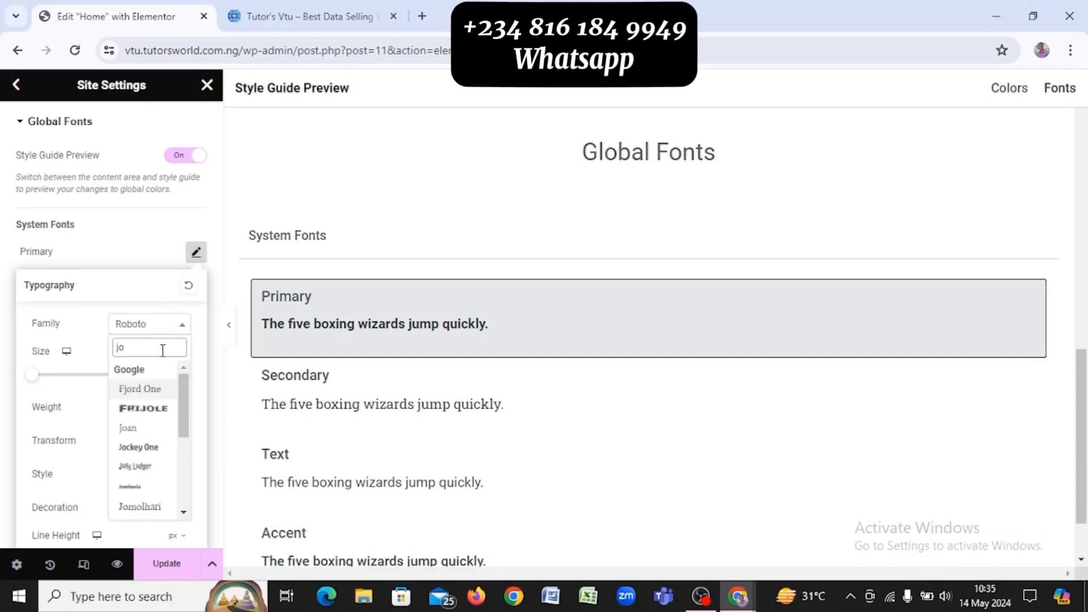
key("BackSpace")
key("BackSpace")
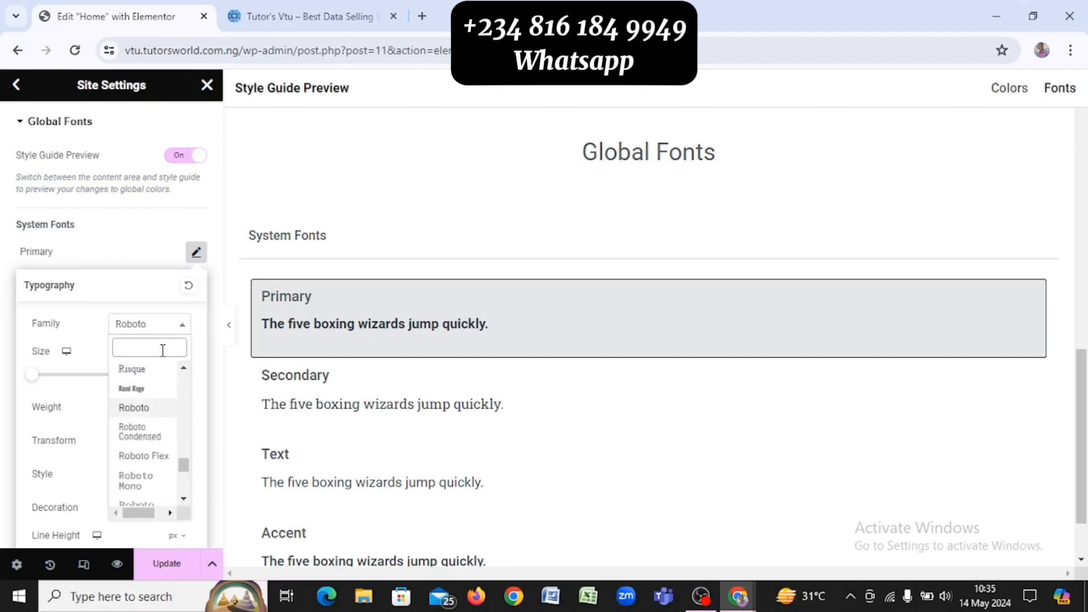
type("patri")
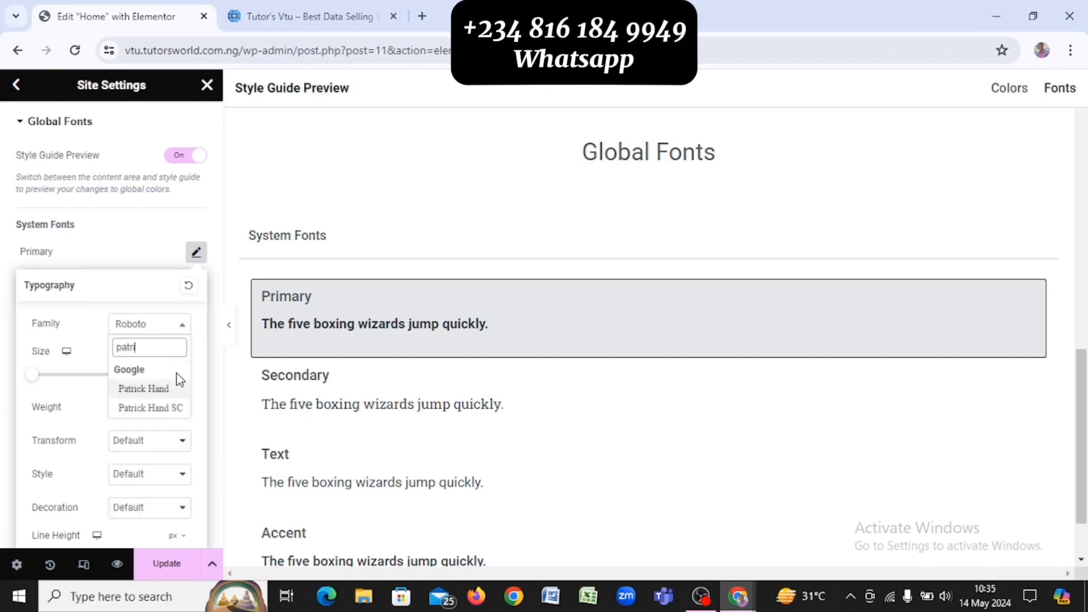
left_click(159, 408)
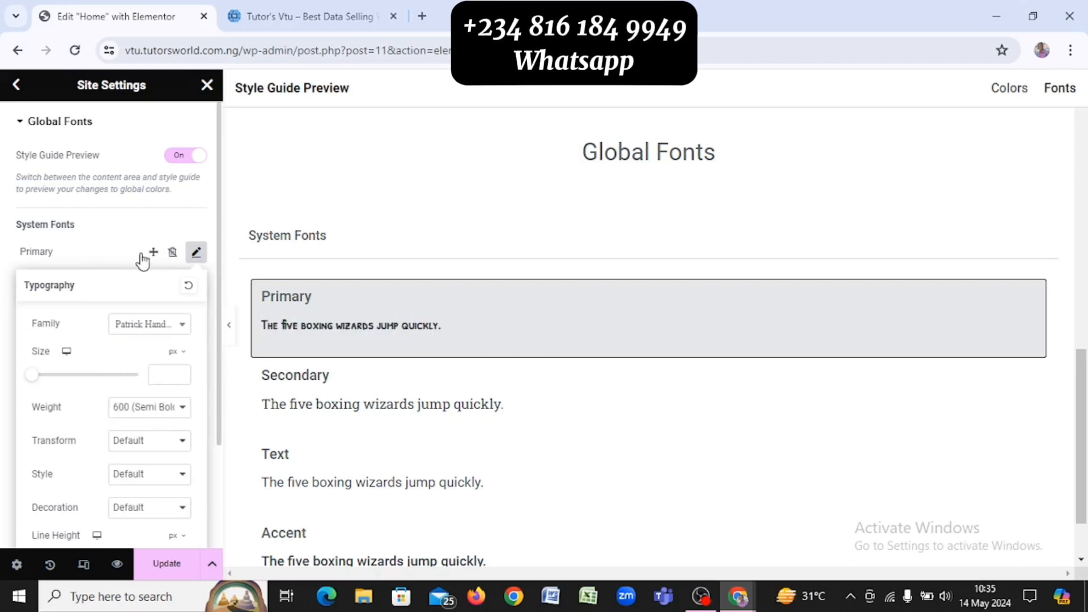
left_click(124, 248)
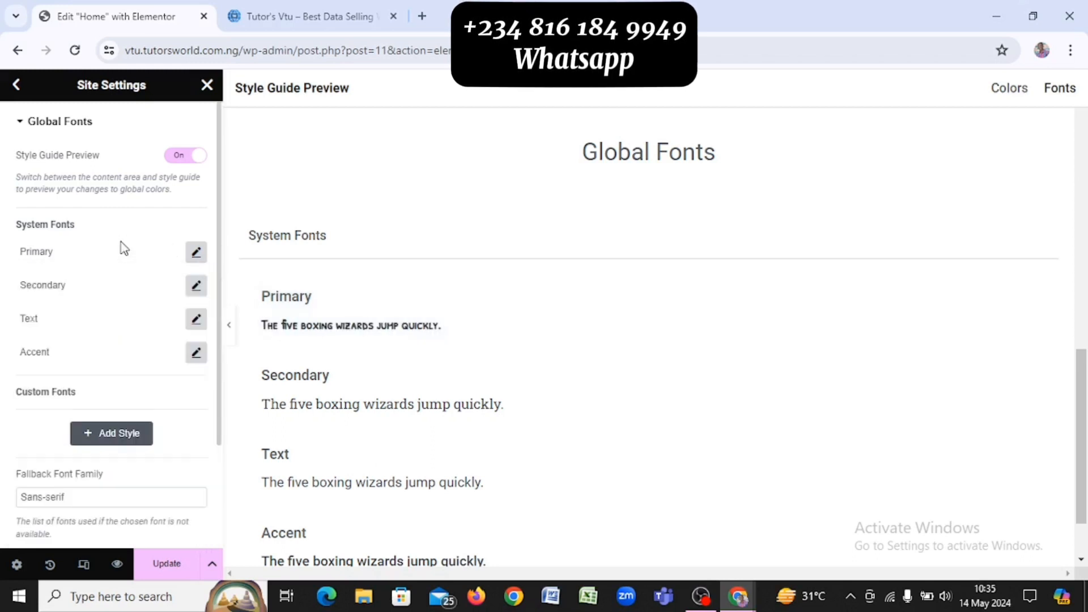
Set the font family of the Text system font to Poppins and save the site settings
left_click(196, 319)
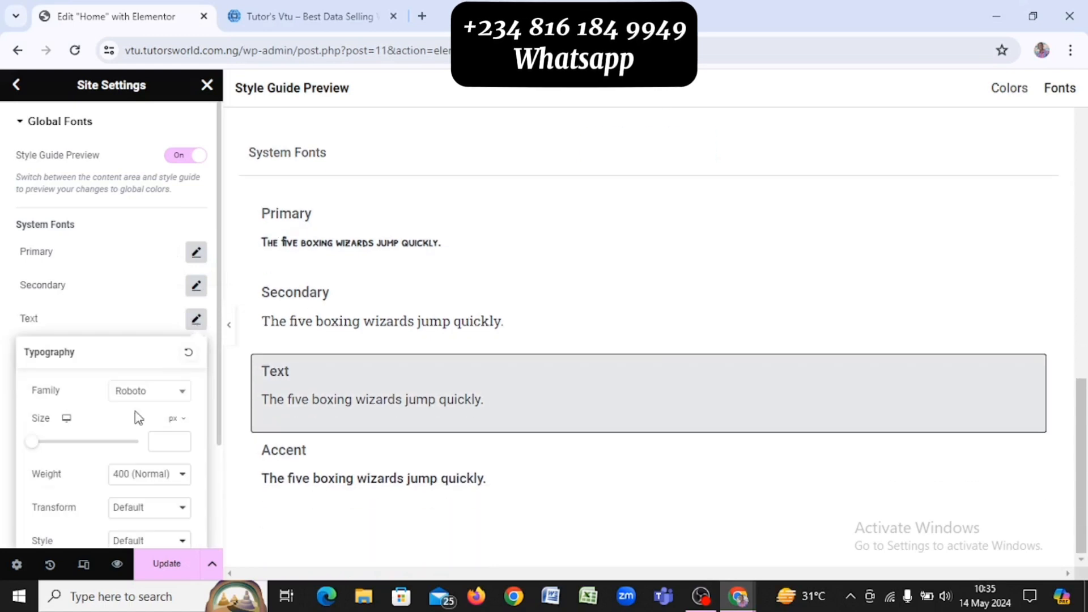
left_click(161, 396)
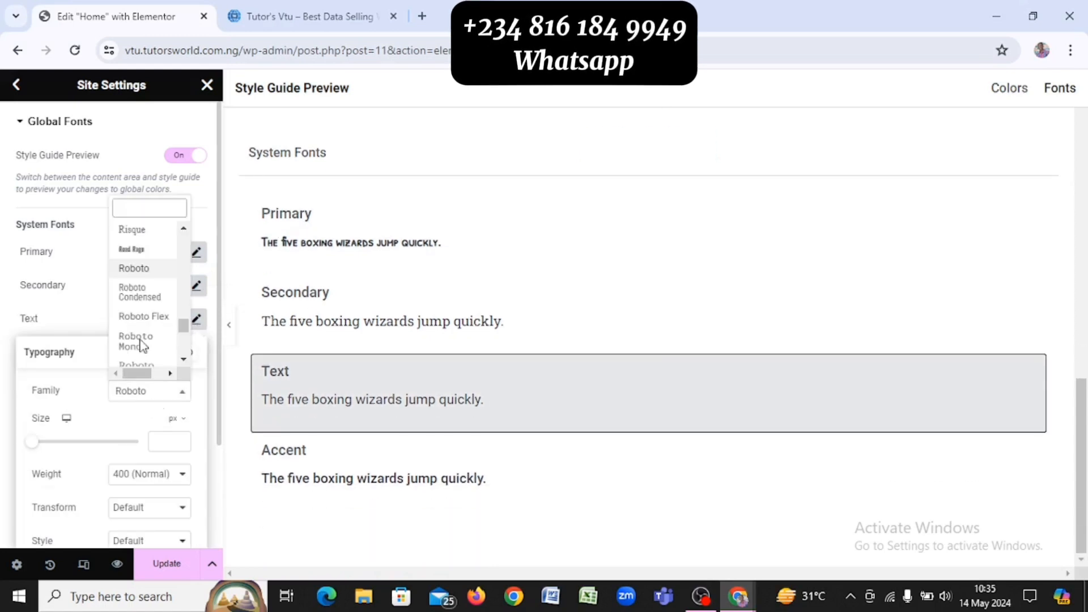
type("poppi")
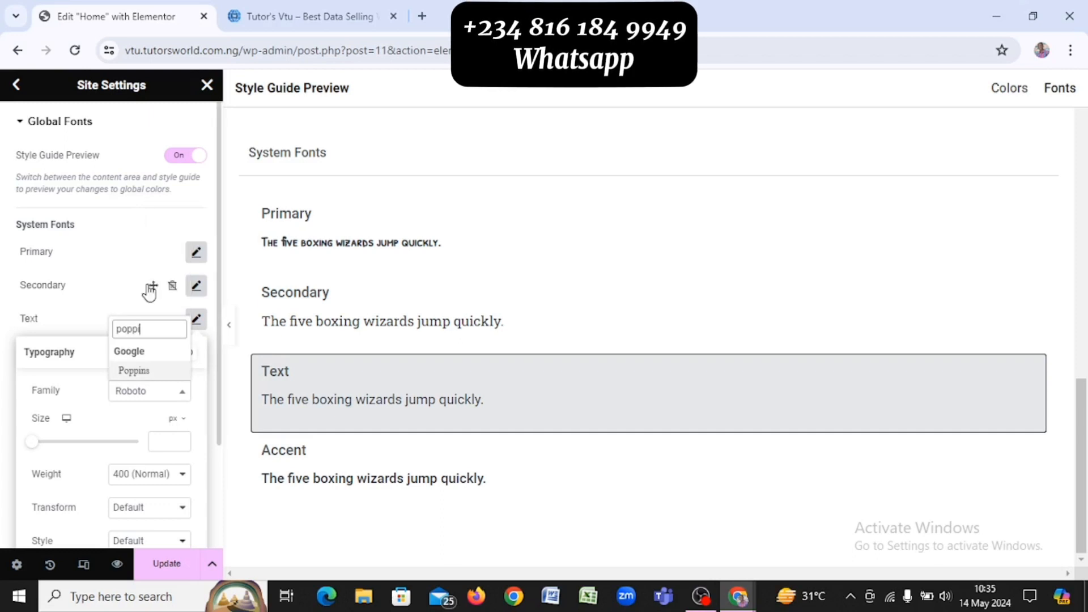
left_click(138, 374)
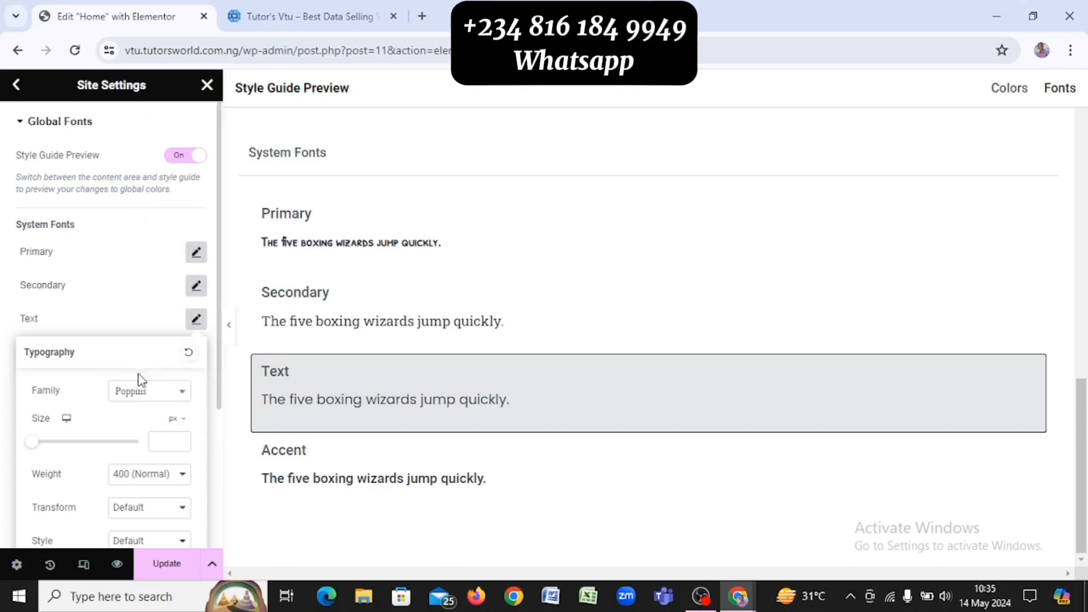
left_click(121, 309)
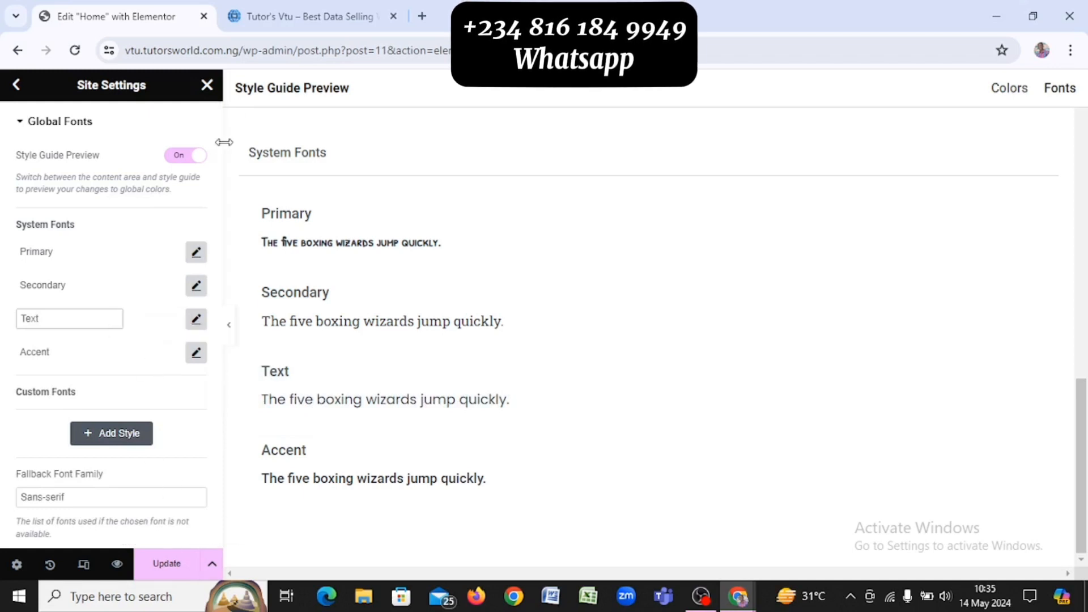
left_click(175, 569)
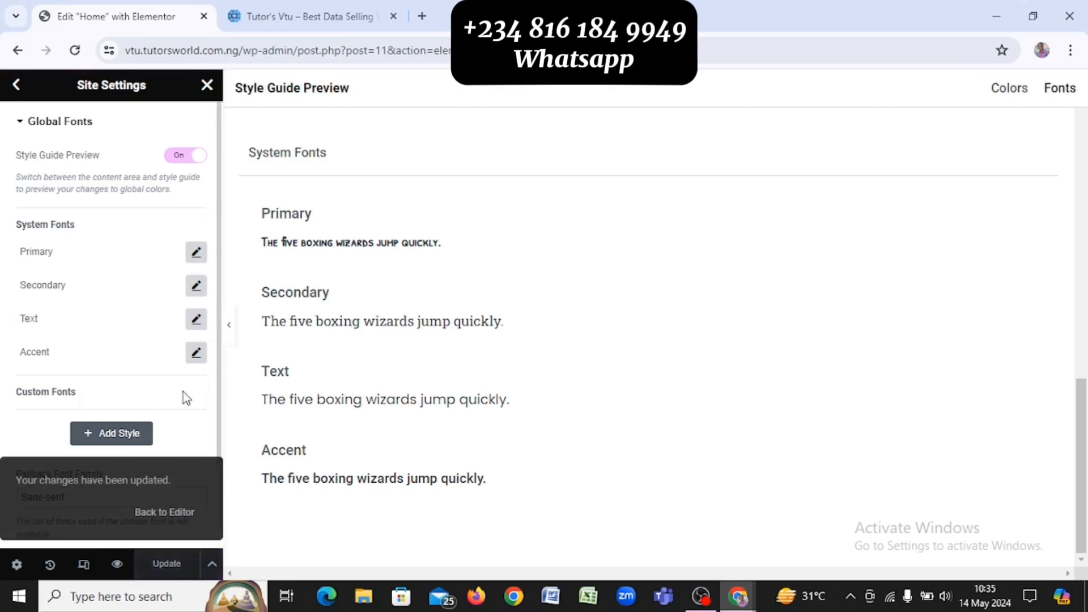
Return to the page editor and apply the Primary global font to the title of the "Be Updated, Never Miss Out" heading
left_click(163, 513)
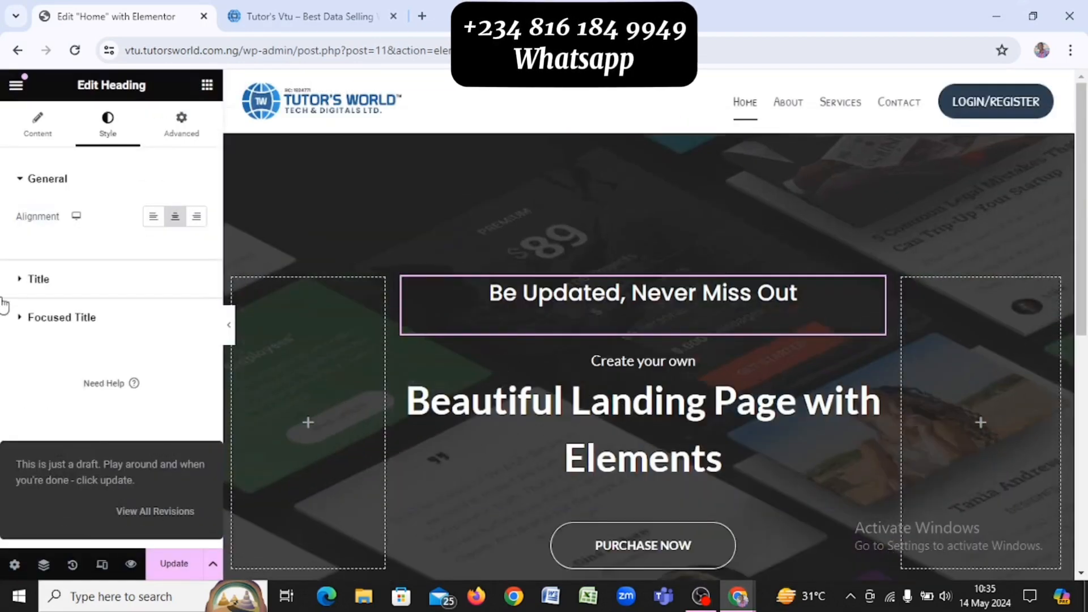
left_click(35, 280)
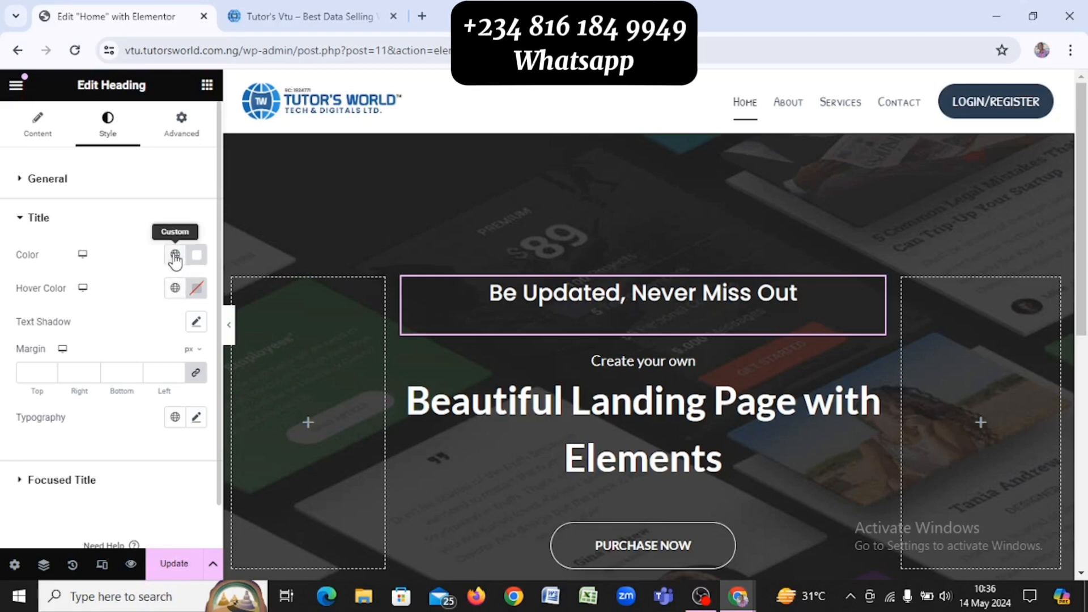
left_click(175, 419)
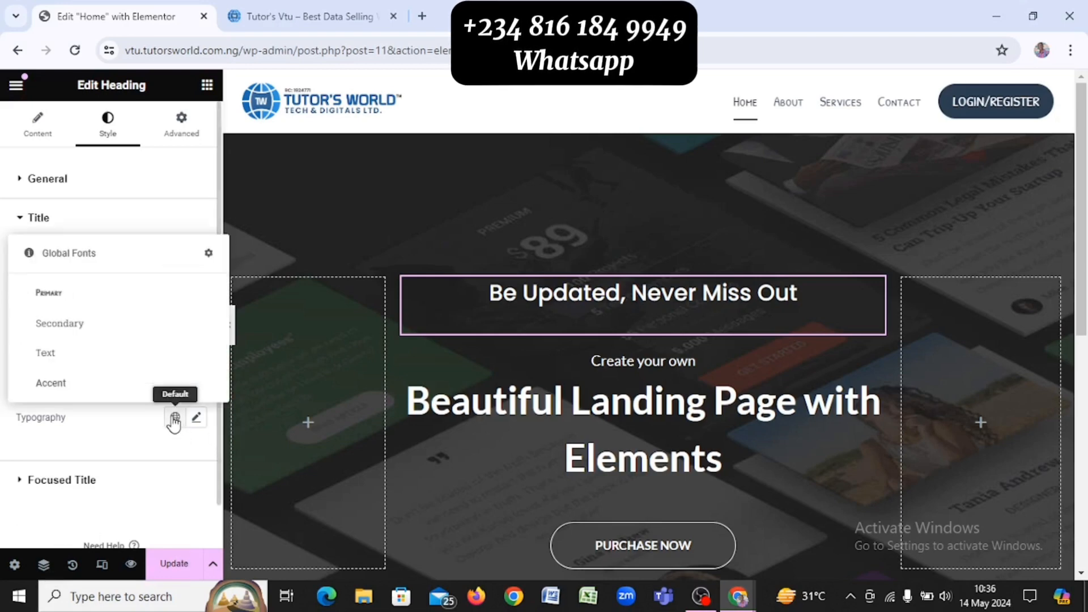
left_click(82, 306)
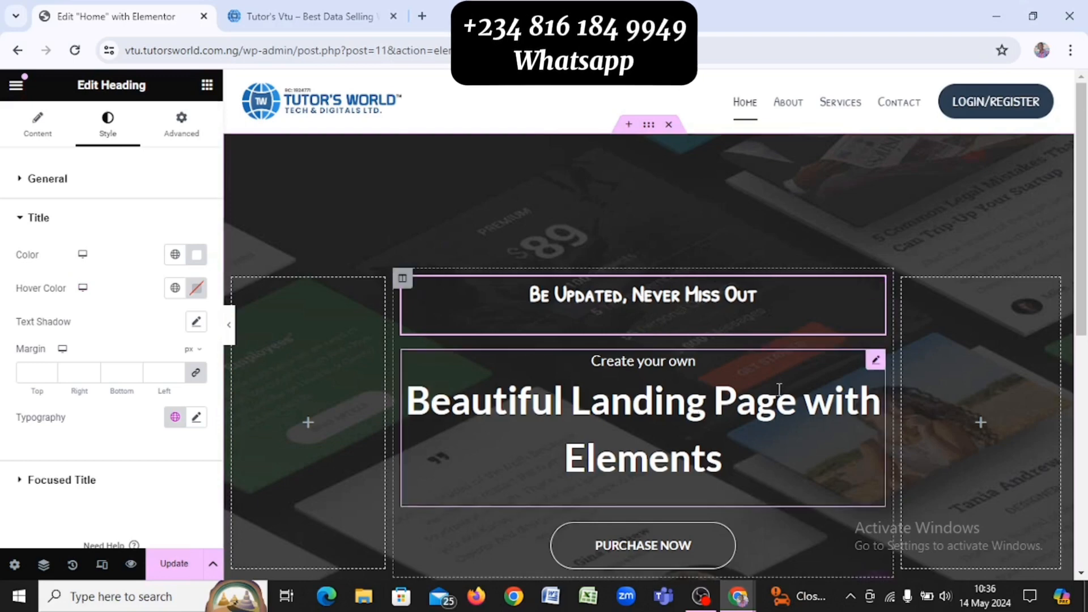
Check the headline and the animated line below the tagline on tutorsvtu.com.ng, and return to the editor
key("alt+Tab")
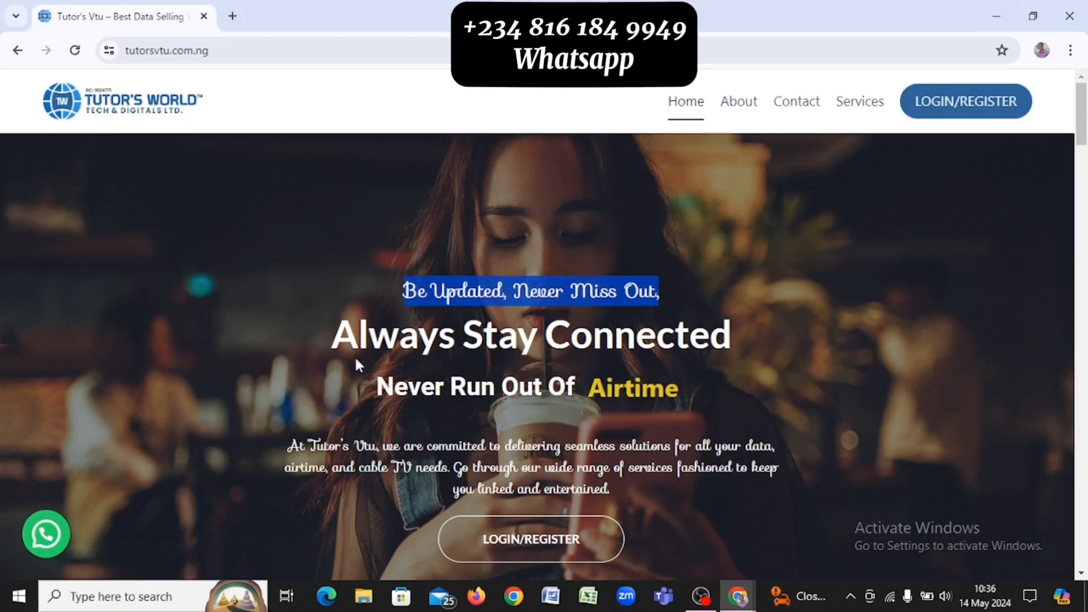
left_click_drag(329, 326, 747, 393)
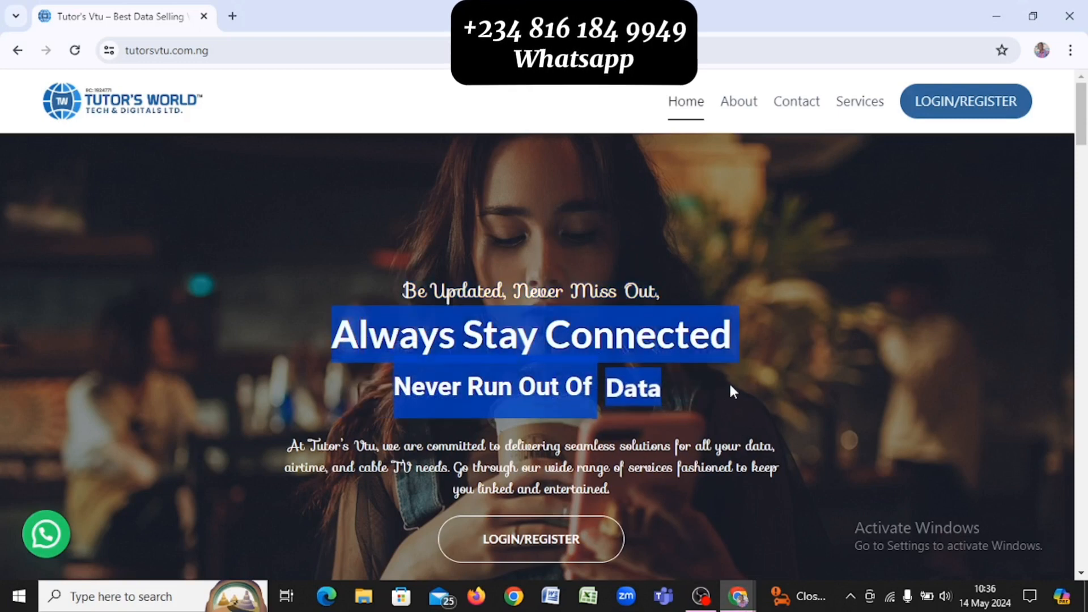
left_click(729, 382)
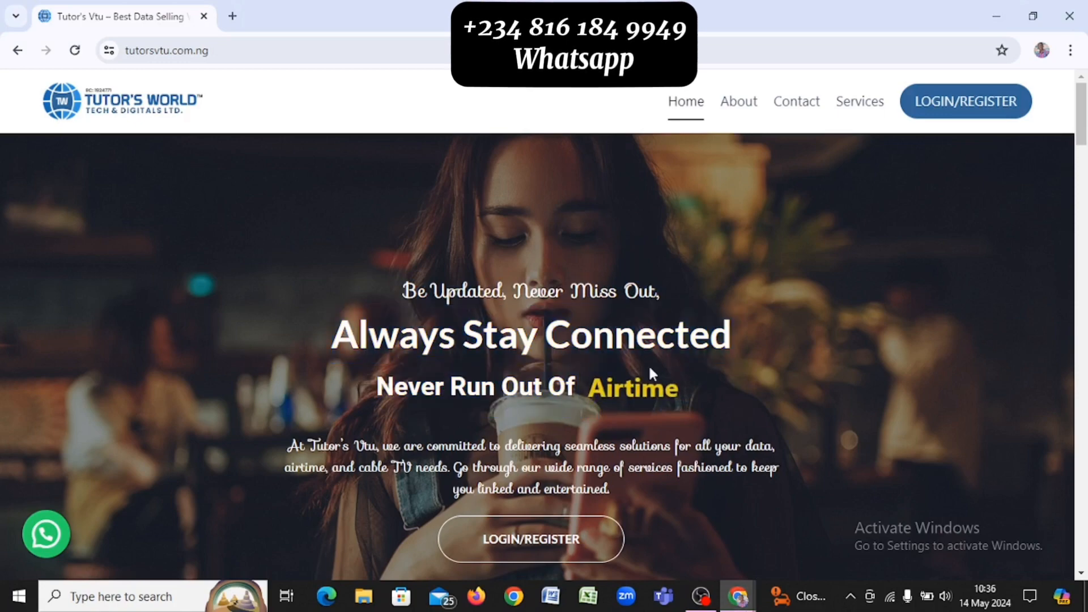
key("alt+Tab")
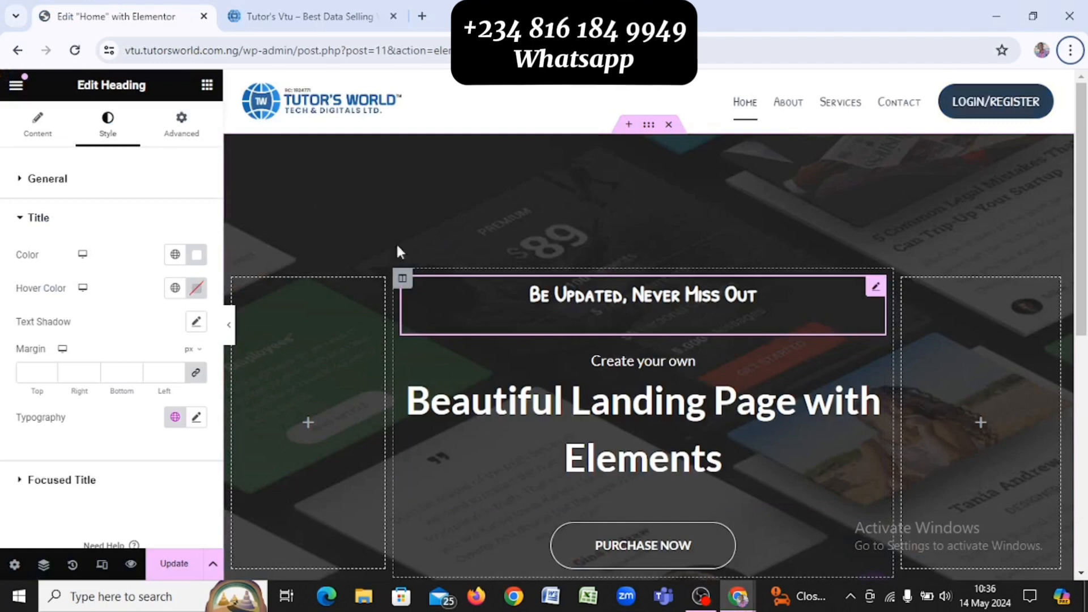
Find the Advanced Text widget with the search "text" and place it between the tagline and the "Create your own" heading
left_click(207, 85)
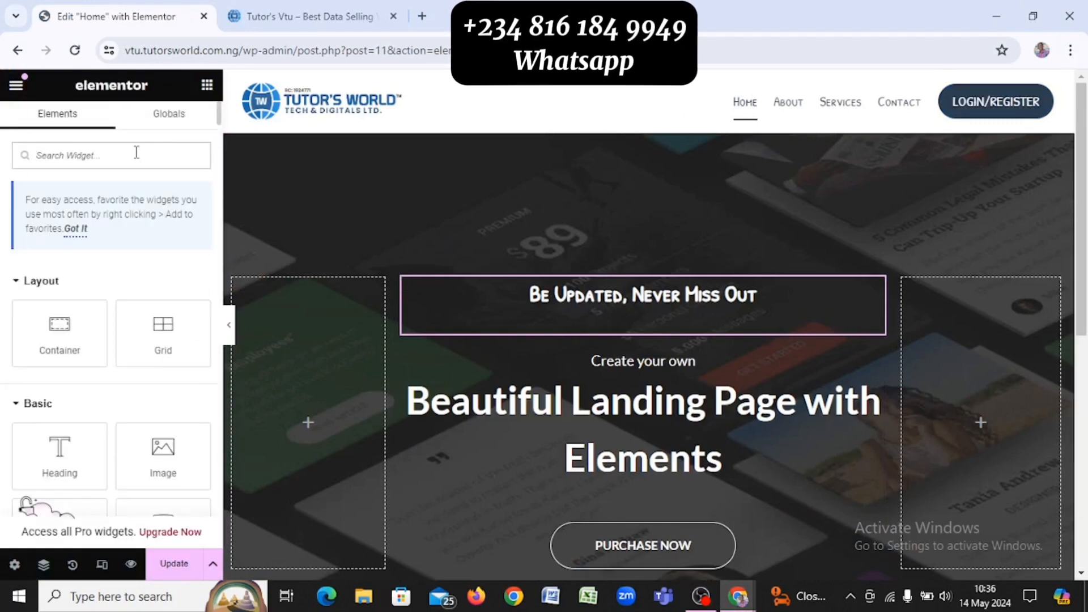
type("text")
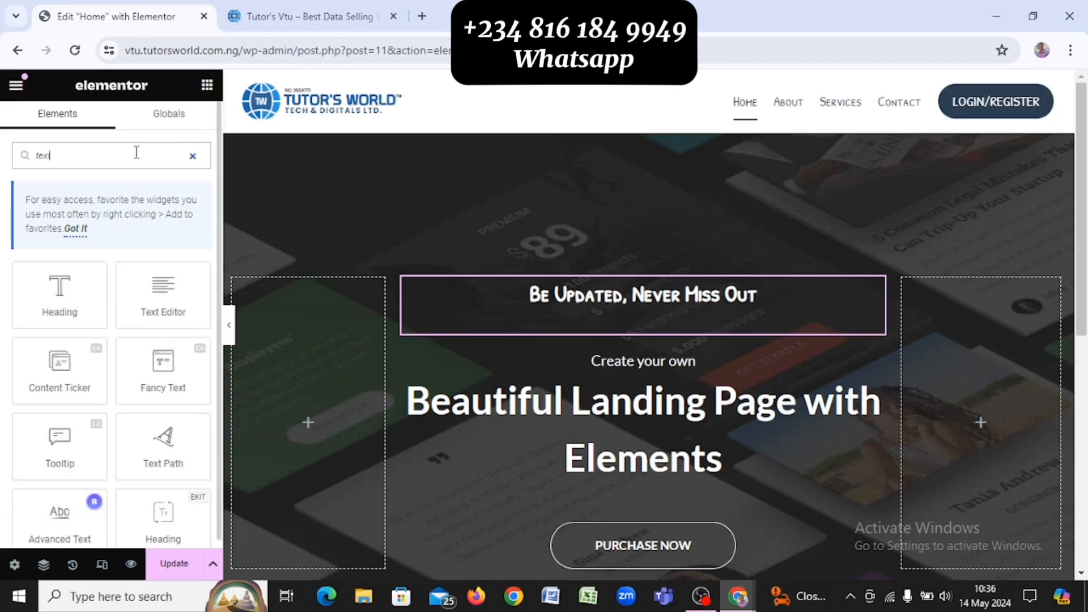
scroll(122, 358, "down", 1)
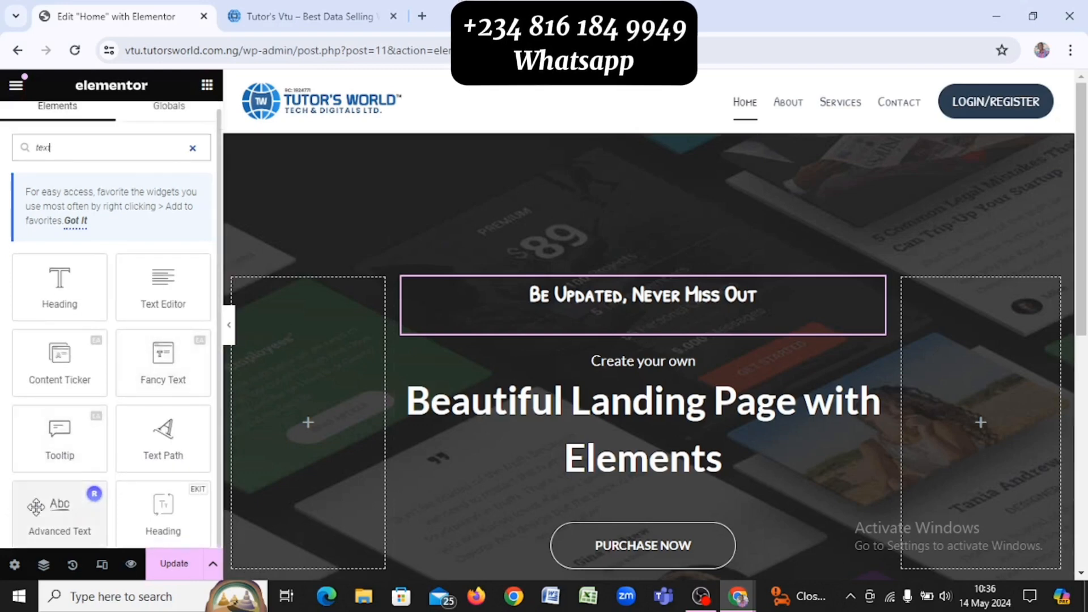
left_click_drag(68, 522, 708, 364)
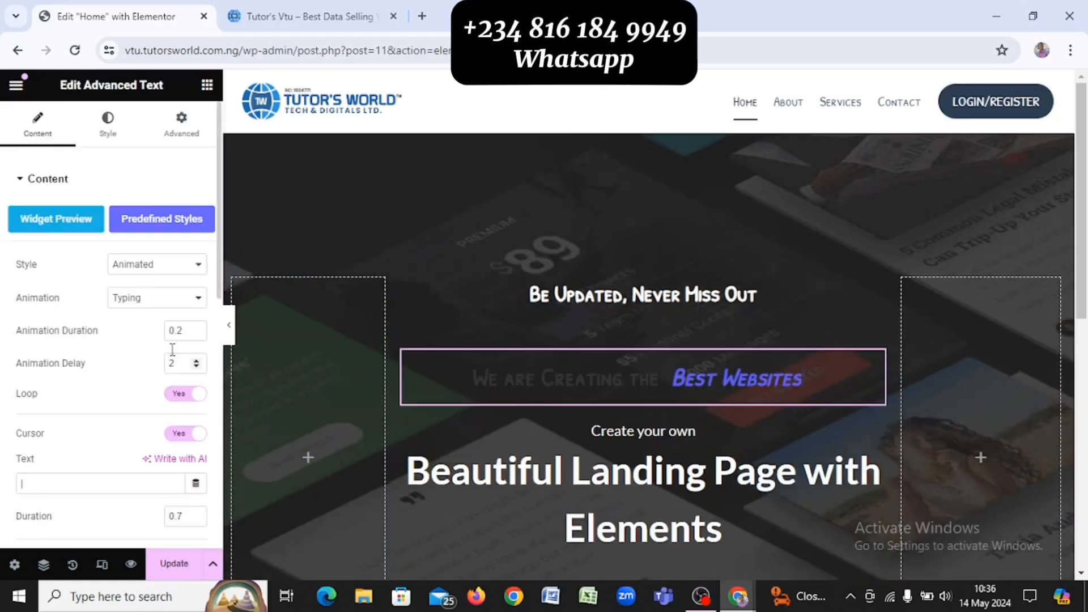
Copy the text "Always Stay Connected Never Run Out Of" from the hero of tutorsvtu.com.ng and return to the page editor
left_click(323, 21)
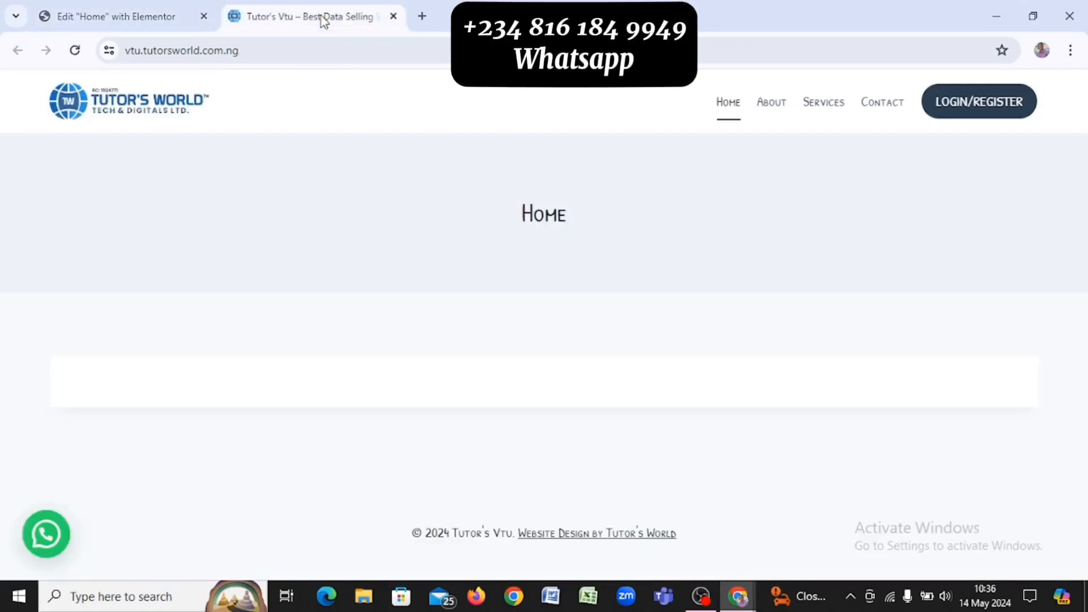
left_click(91, 14)
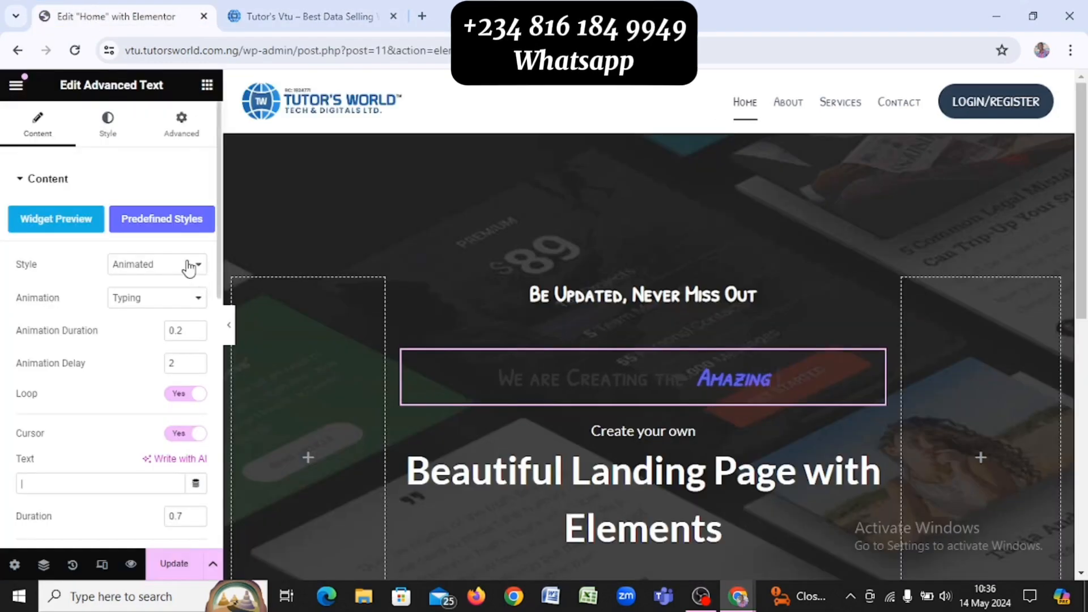
key("alt+Tab")
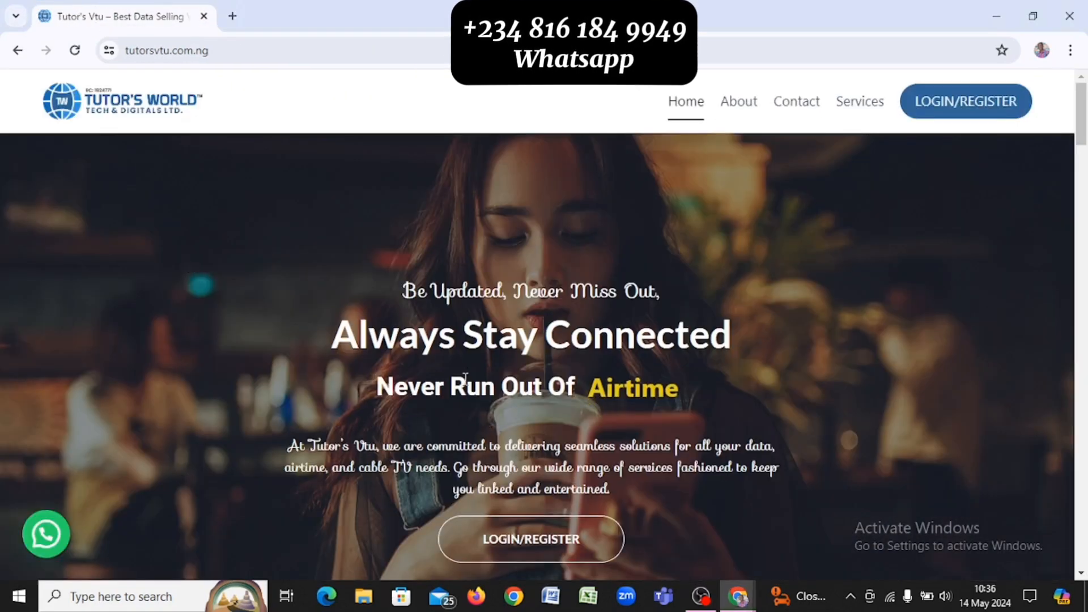
left_click_drag(325, 335, 592, 390)
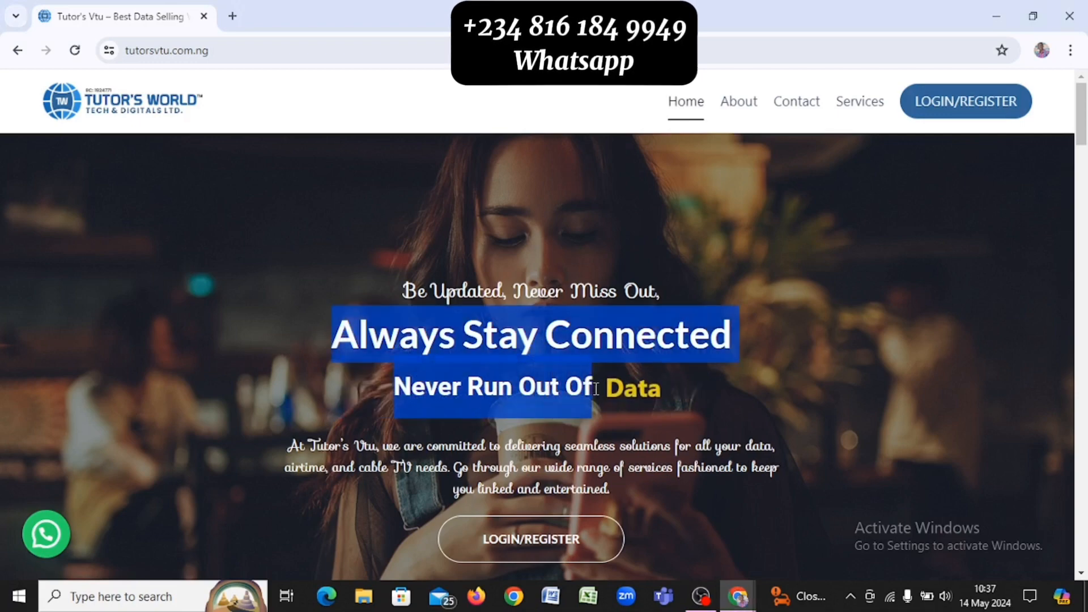
key("alt+Tab")
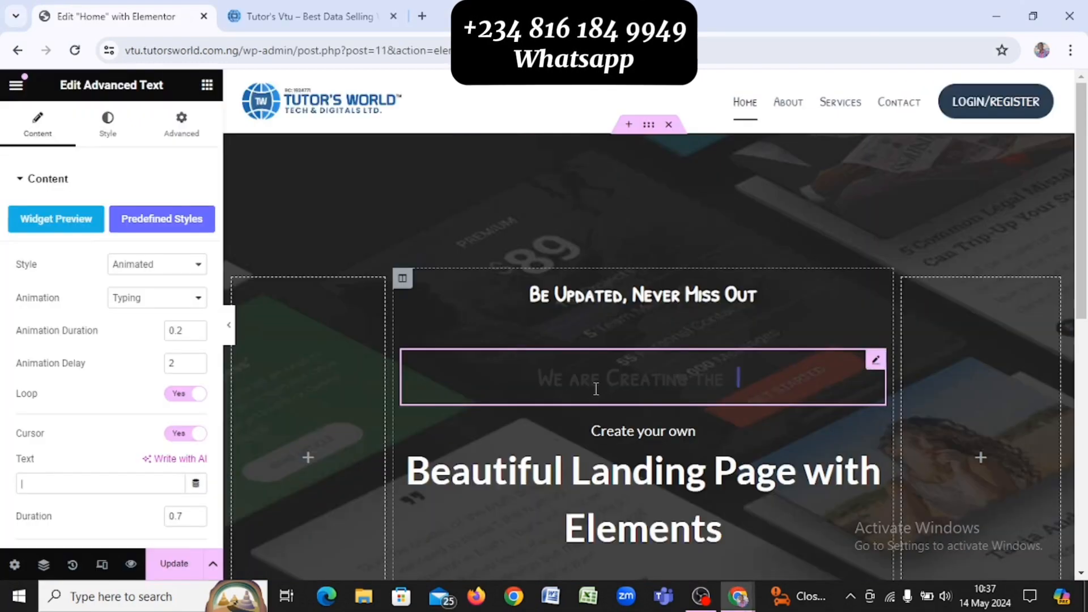
Replace the prefix text of the Advanced Text widget with the copied "Always Stay Connected Never Run Out Of"
scroll(148, 331, "down", 2)
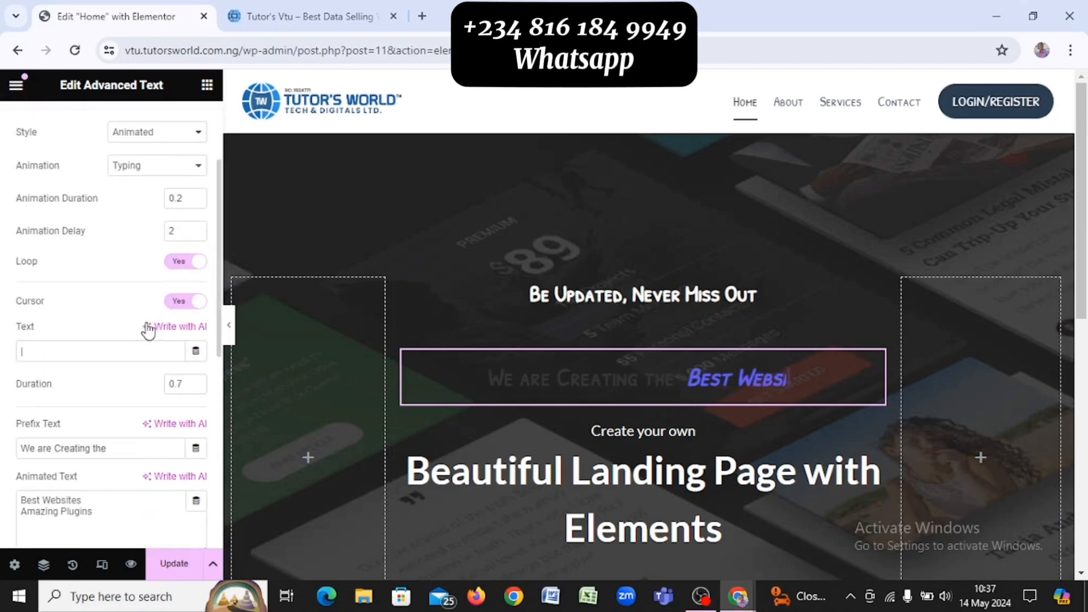
scroll(148, 331, "up", 1)
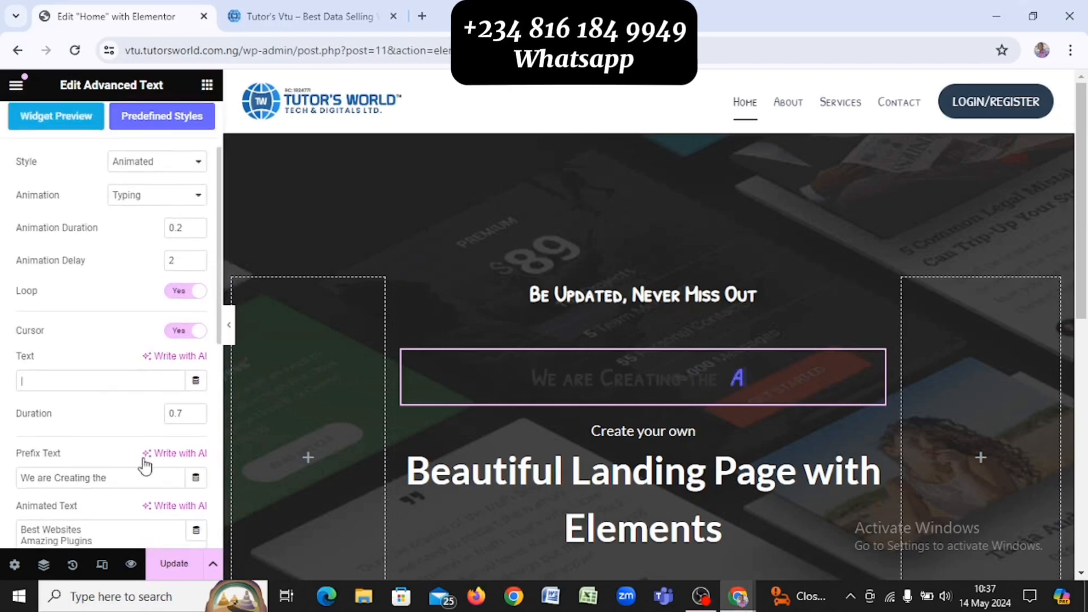
left_click(137, 479)
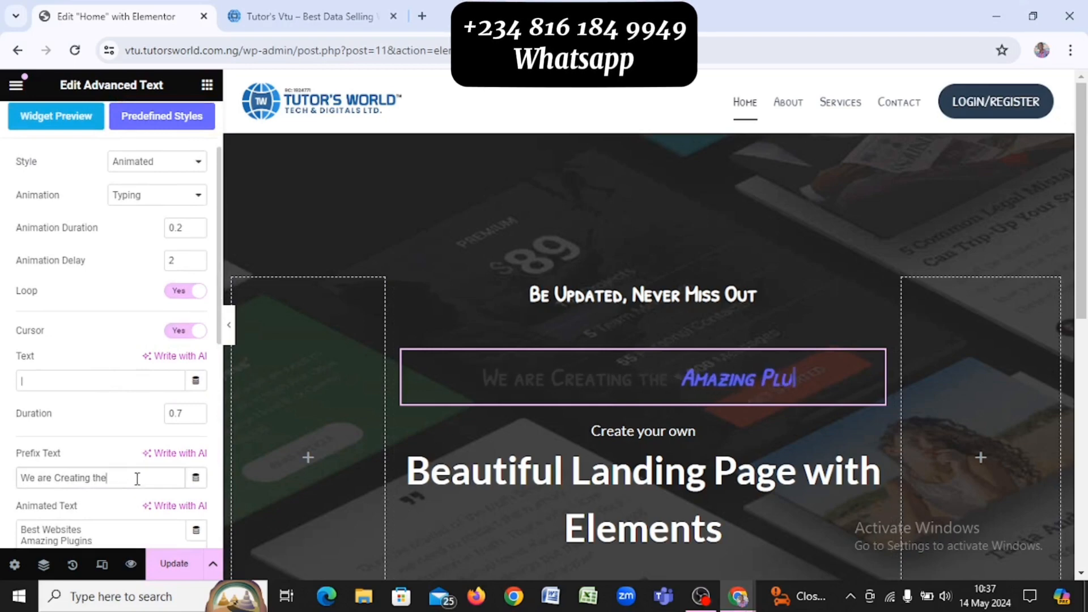
key("ctrl+a")
key("ctrl+v")
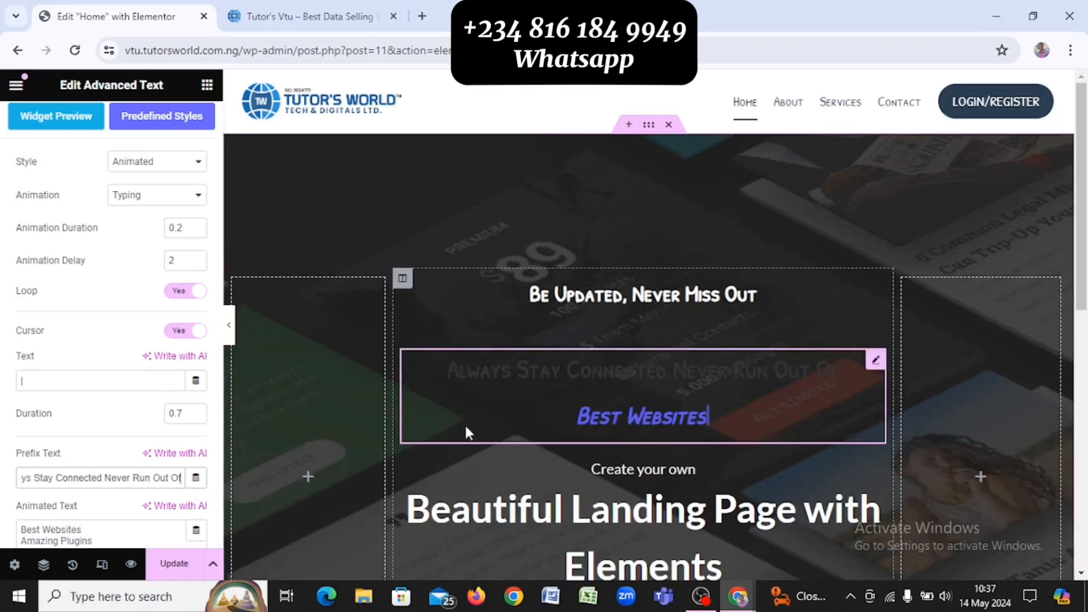
left_click(101, 441)
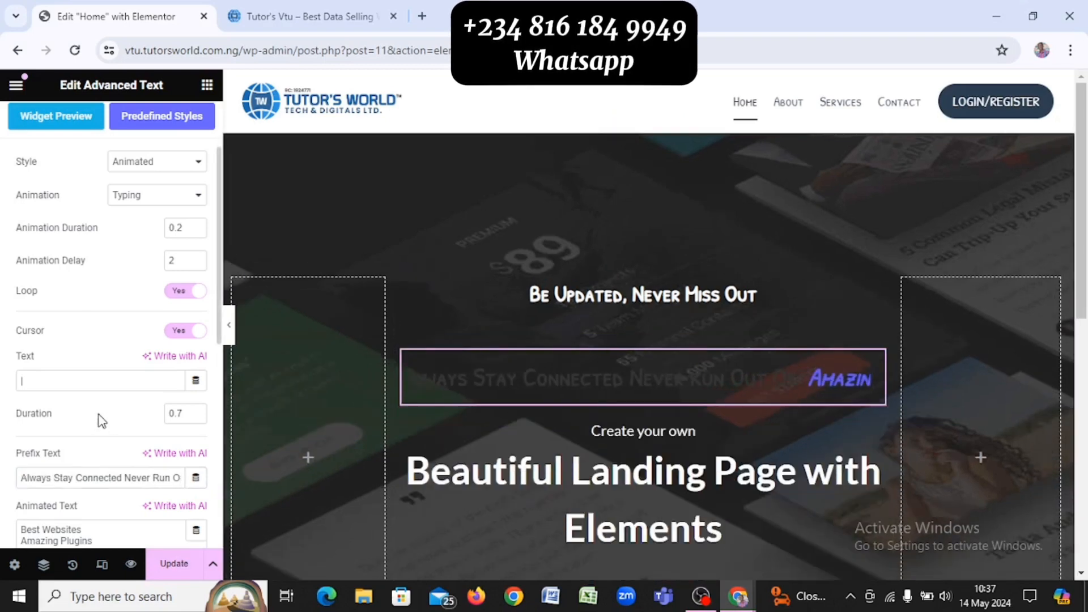
Check the rotating words on tutorsvtu.com.ng and set the animation of the Advanced Text widget to Slide
scroll(114, 514, "down", 1)
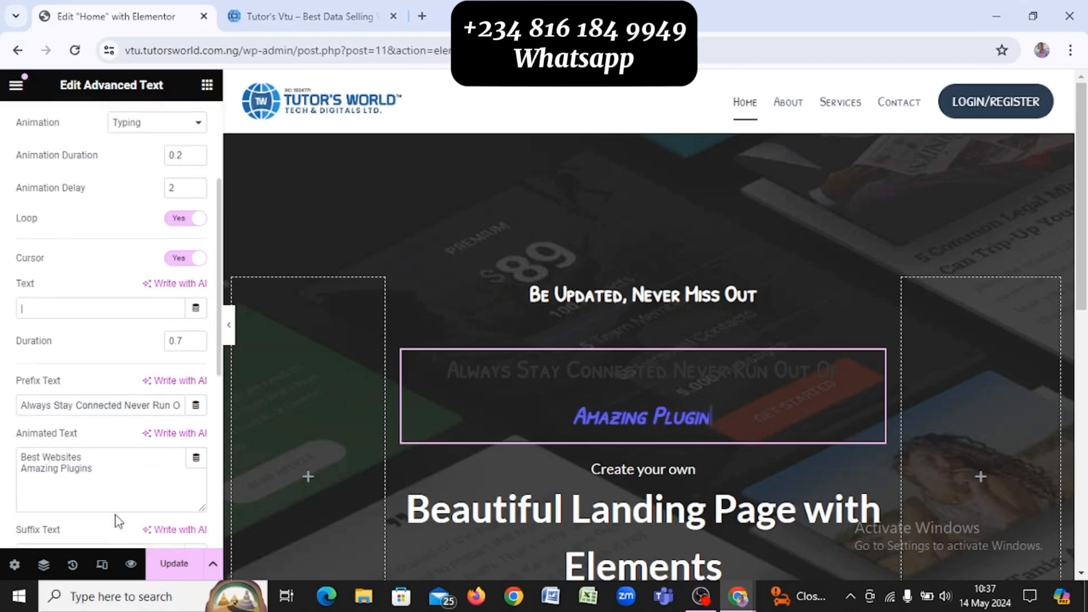
left_click(108, 466)
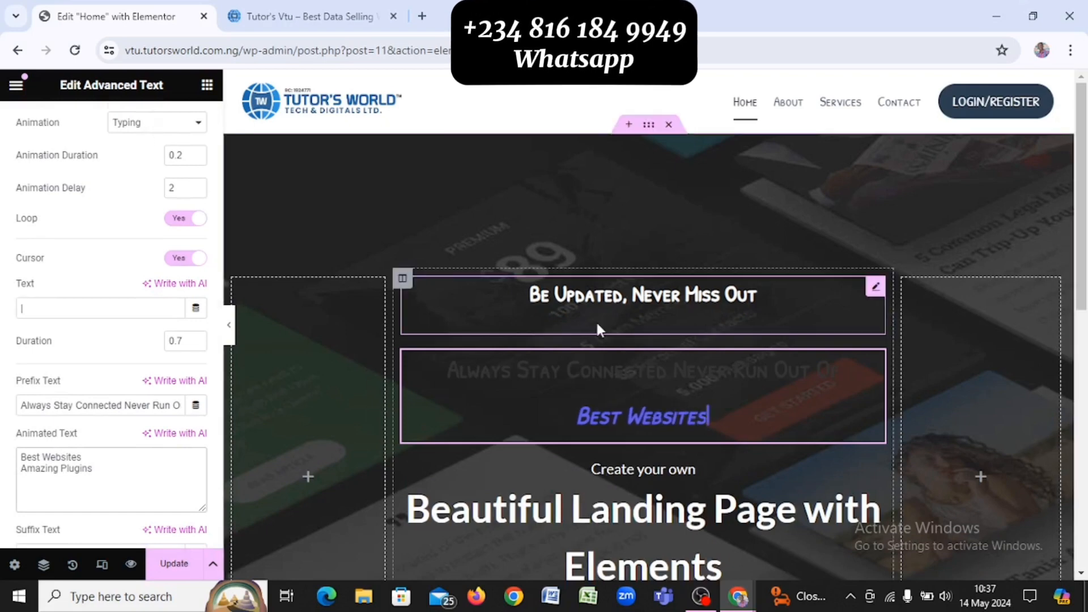
key("alt+Tab")
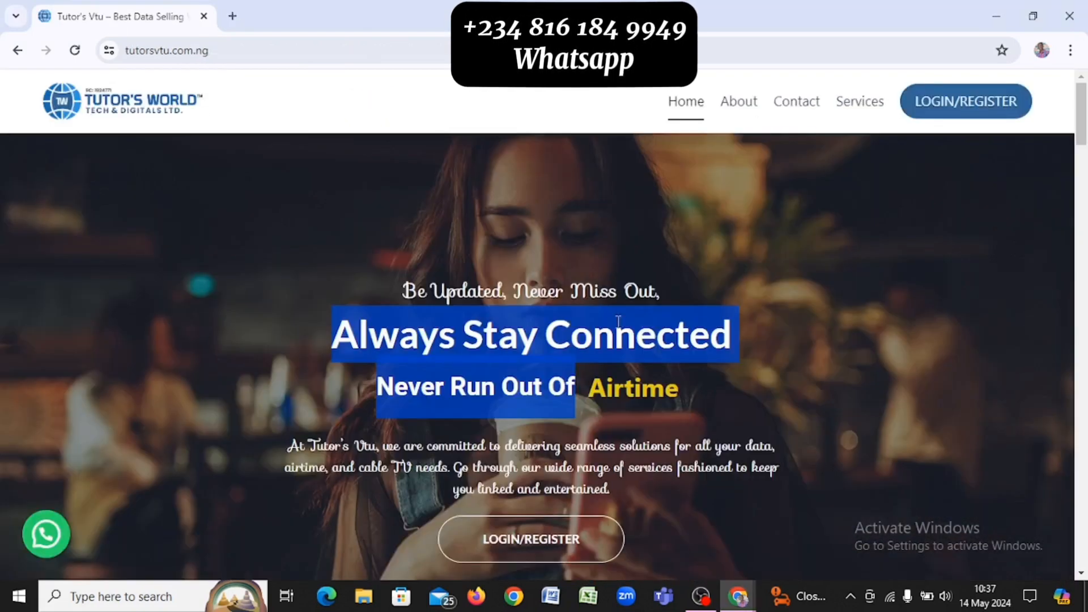
left_click(672, 401)
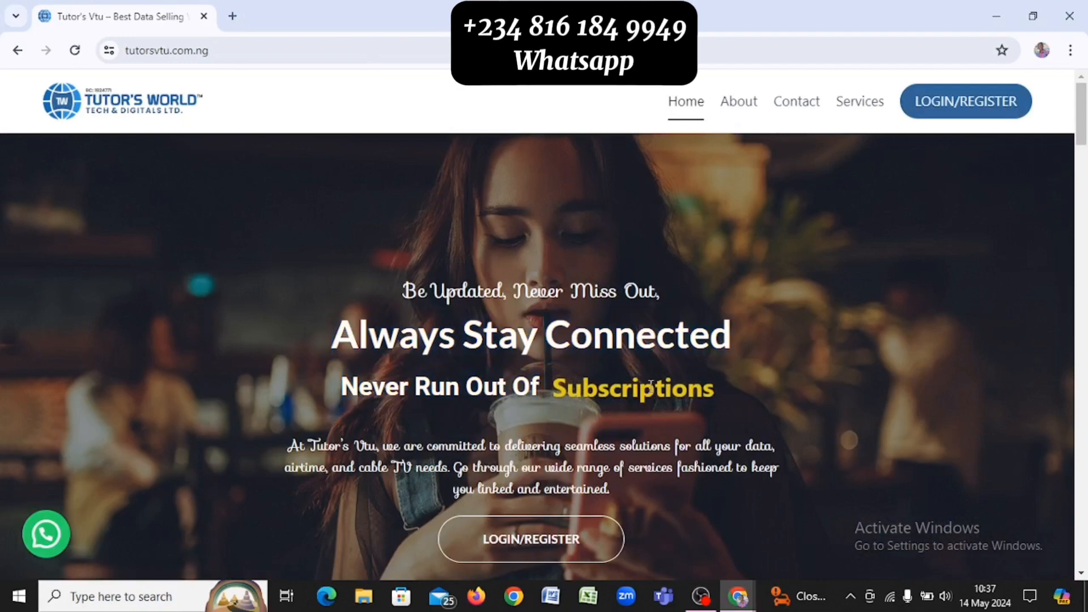
key("alt+Tab")
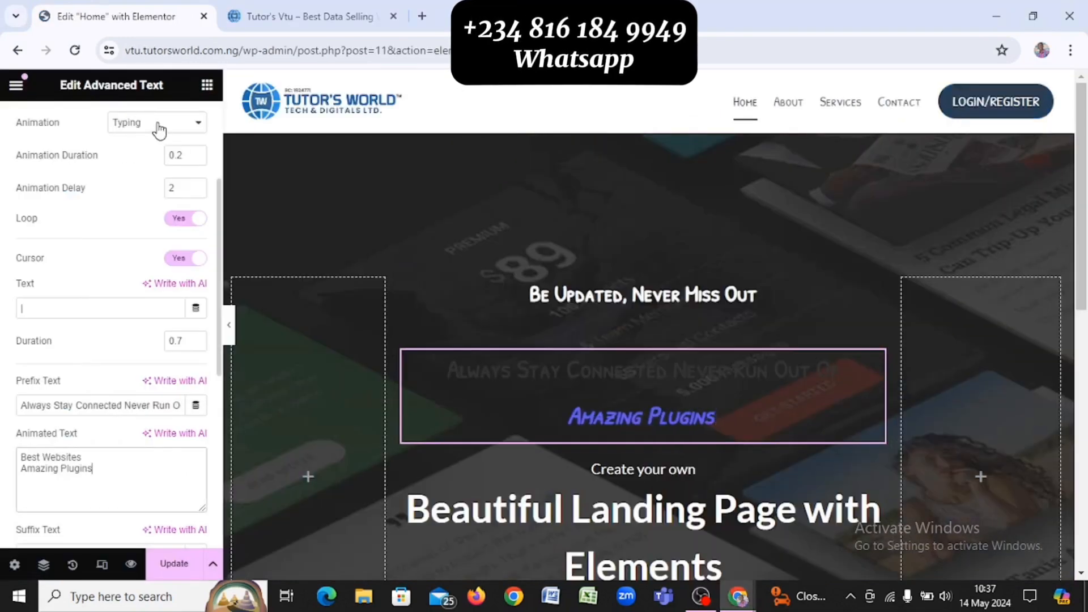
left_click(159, 126)
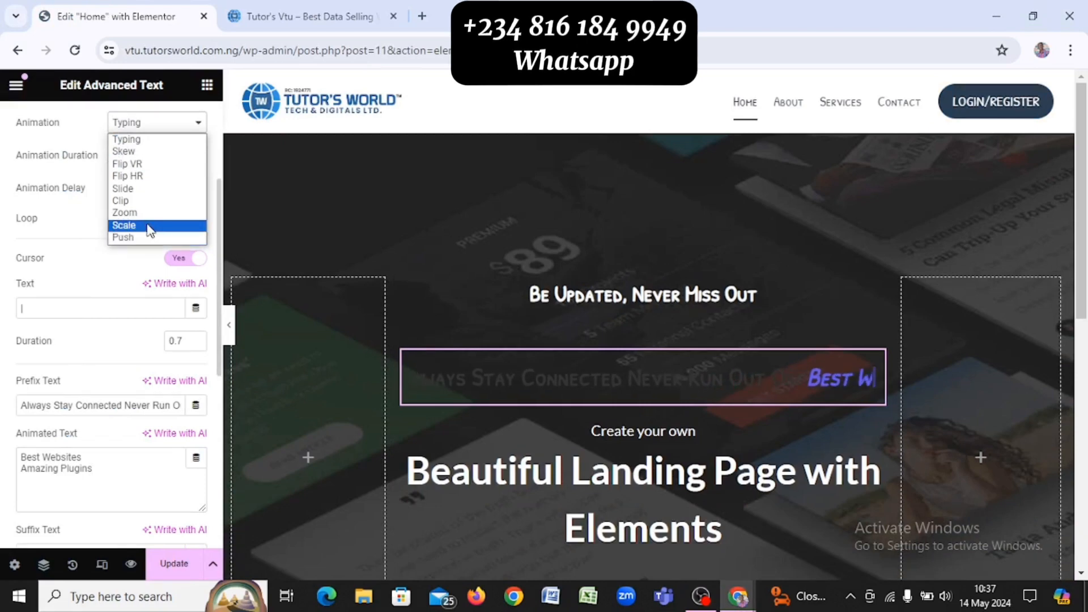
left_click(153, 189)
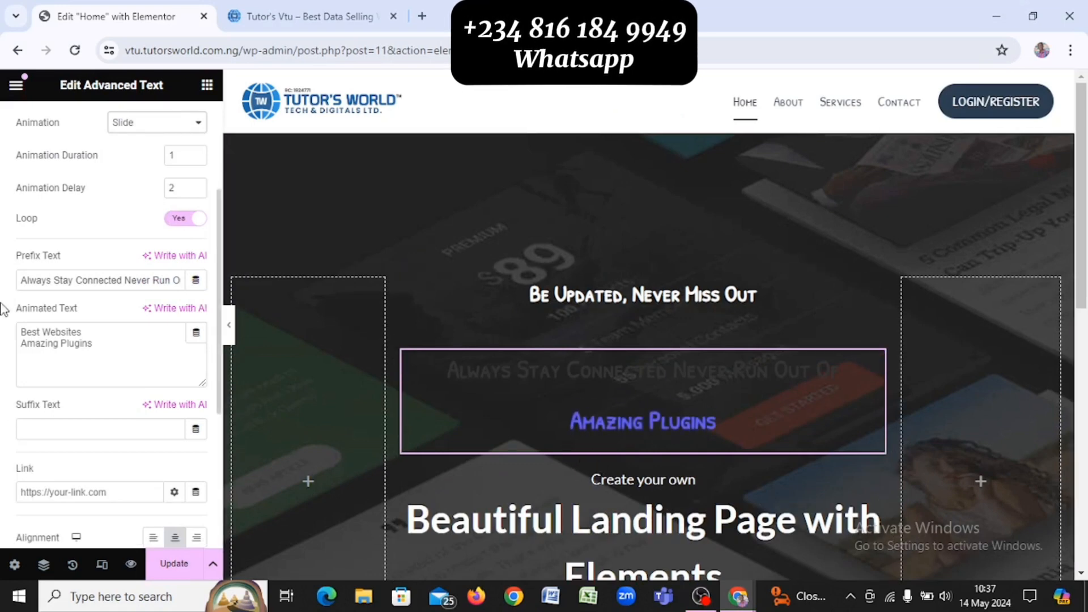
Replace the animated text with the words Data, Airtime and Subscriptions, each on its own line
left_click(115, 344)
key("ctrl+a")
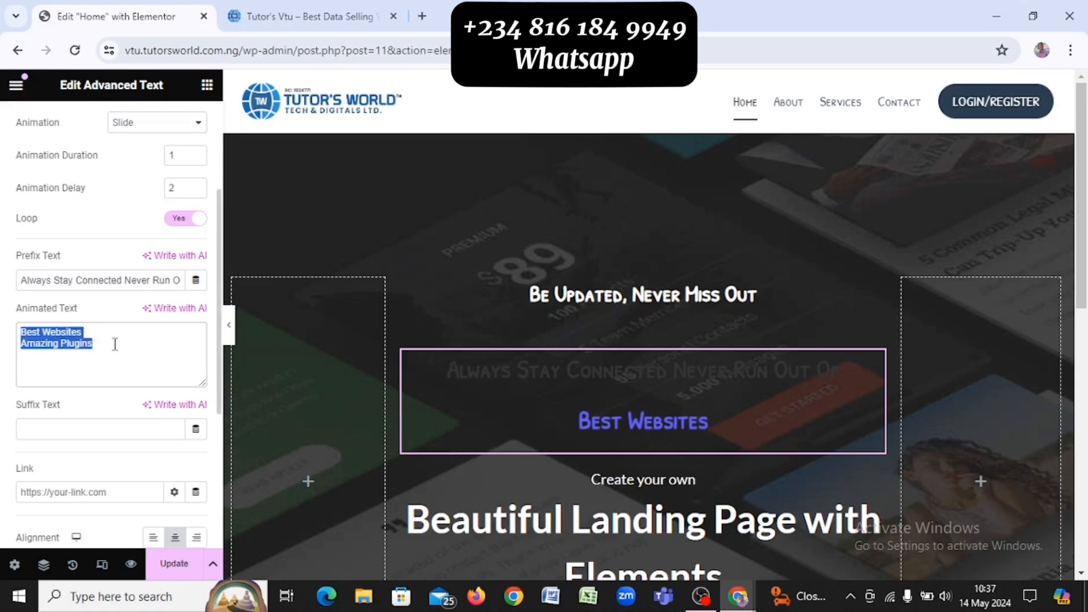
type("Da")
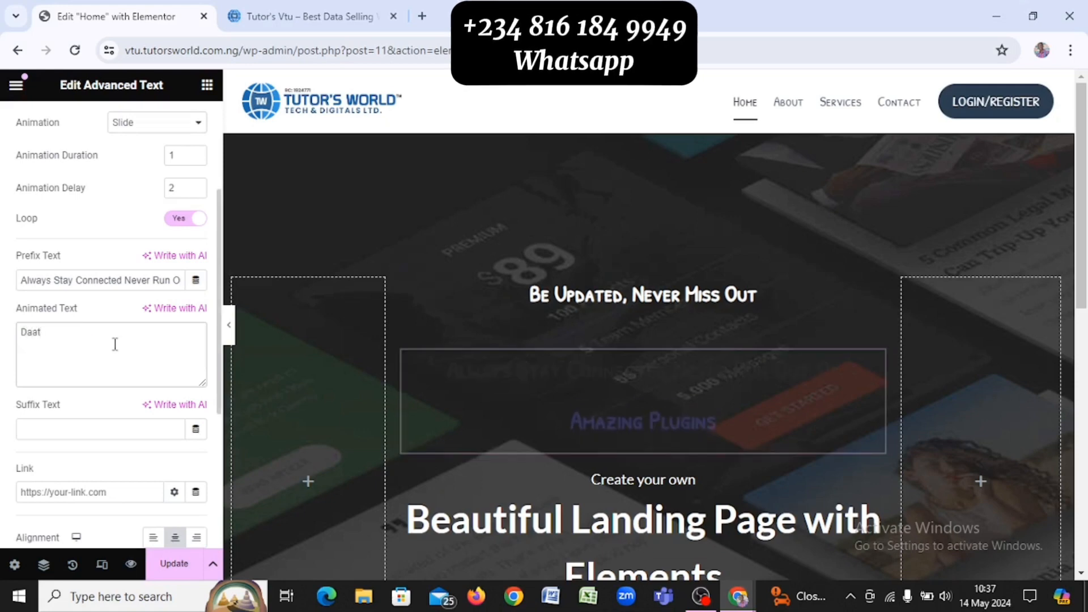
type("at")
key("BackSpace")
key("BackSpace")
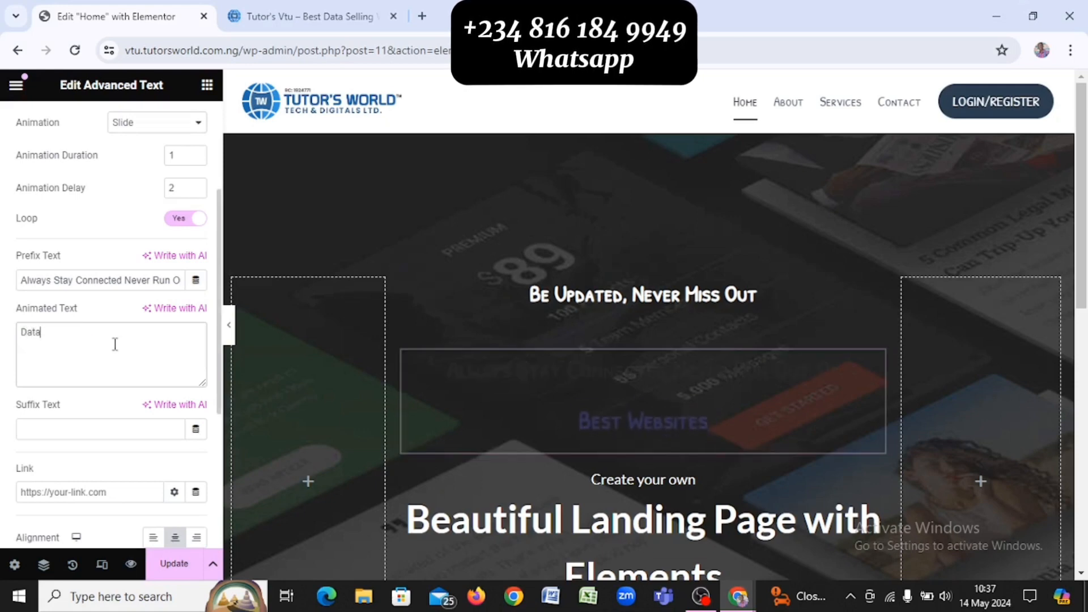
type("ta")
key("Return")
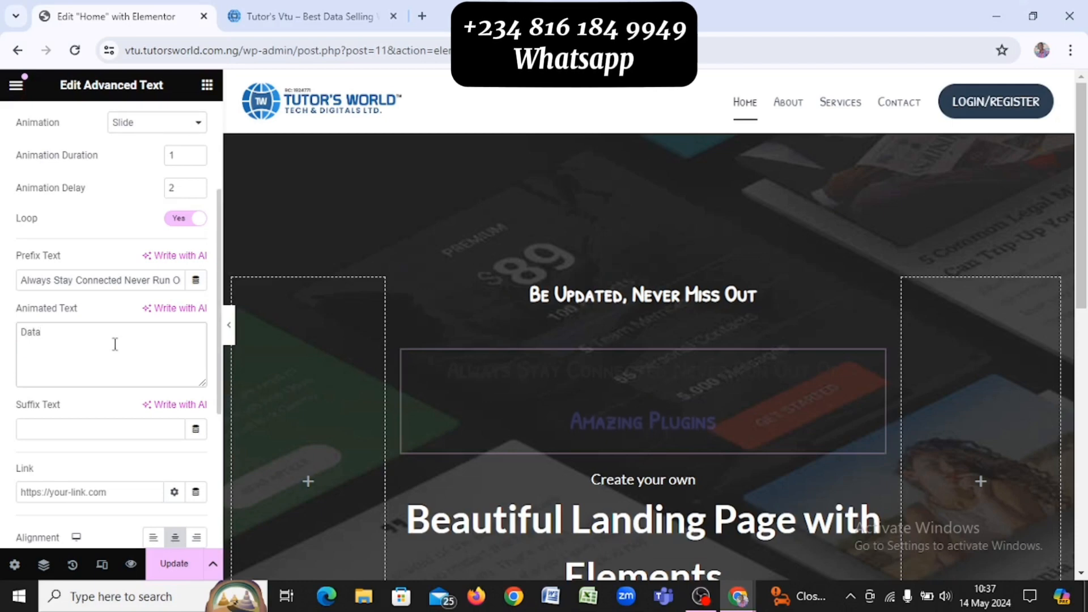
type("Airtime")
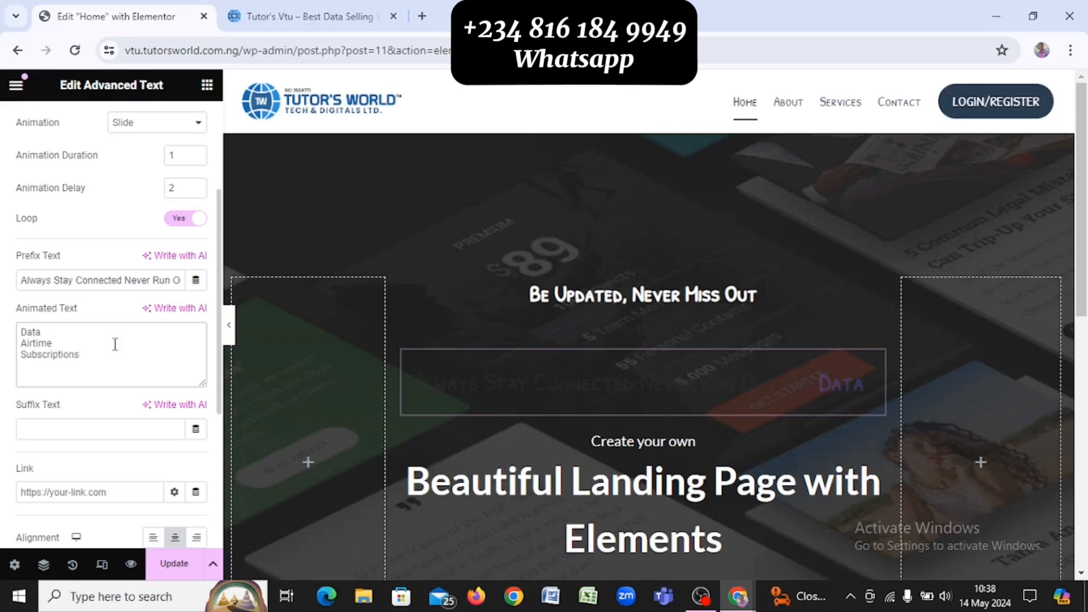
Compare the hero with tutorsvtu.com.ng and set the prefix text color to the global color White or offwhite
scroll(90, 435, "down", 2)
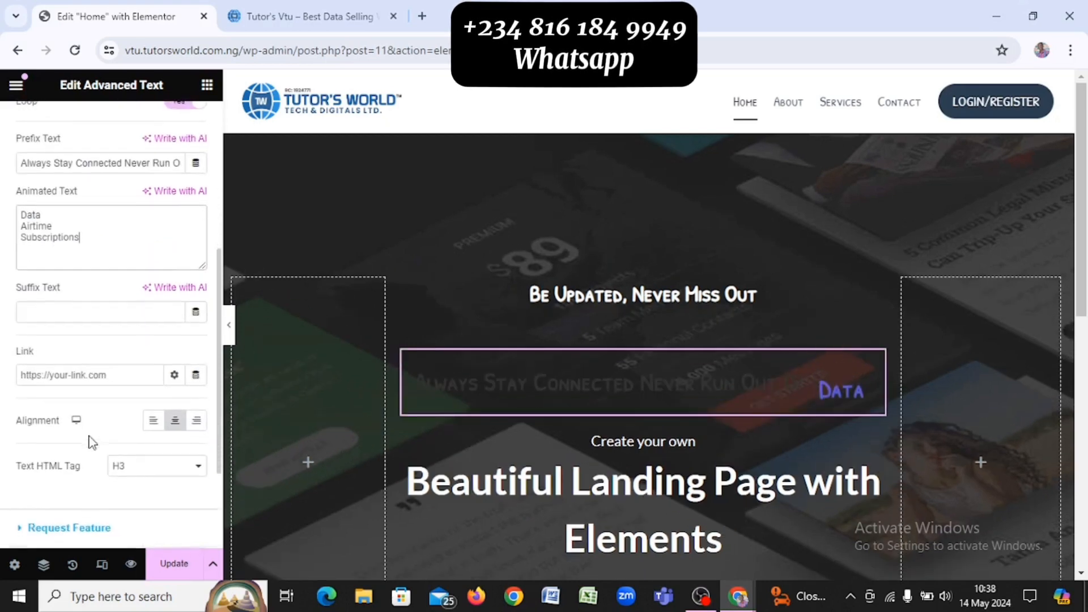
key("alt+Tab")
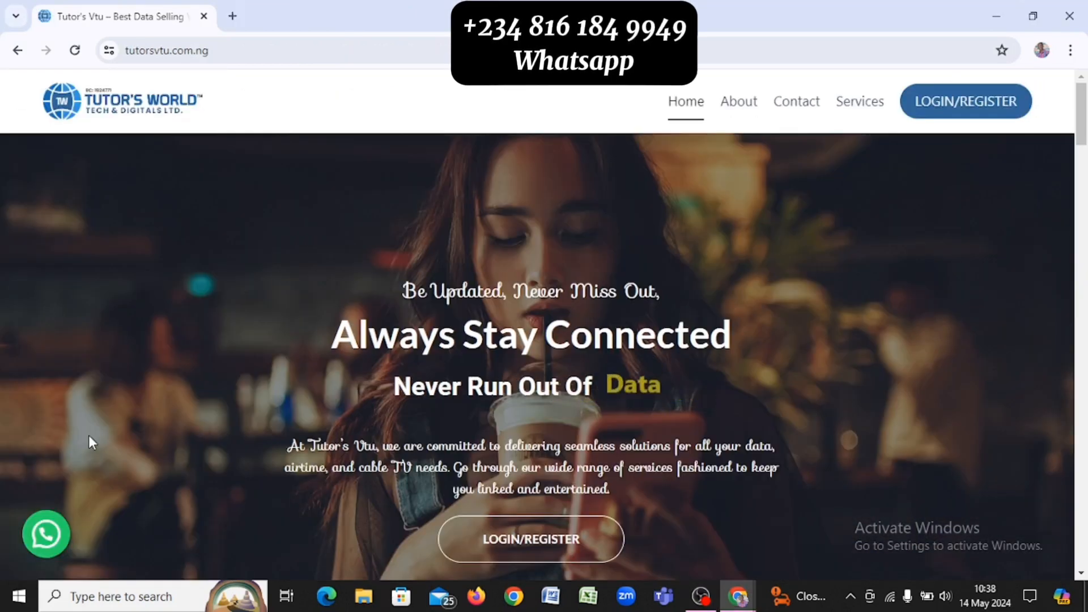
key("alt+Tab")
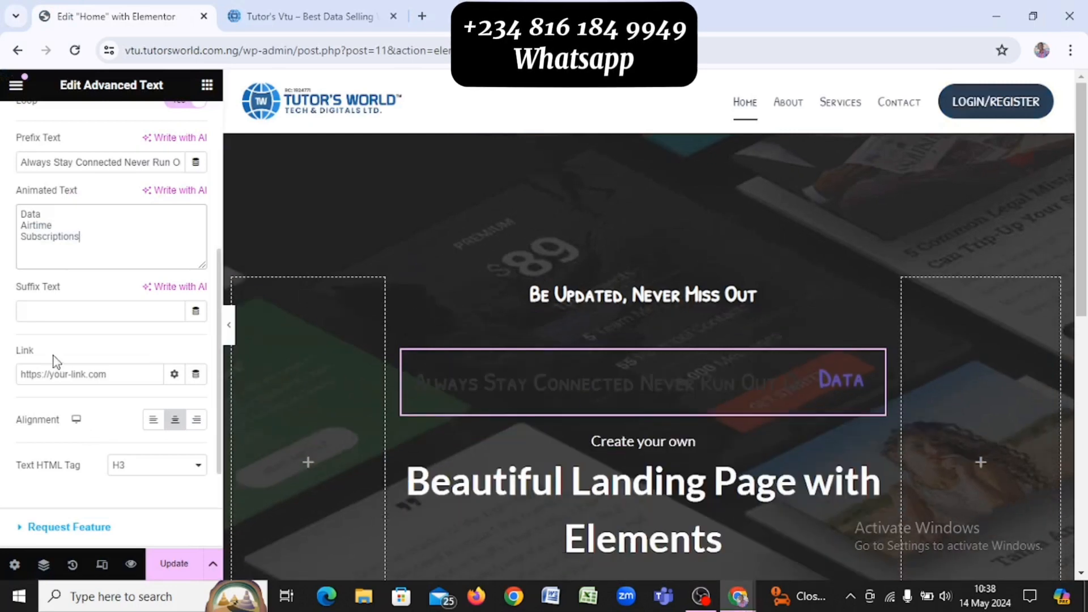
scroll(91, 359, "down", 1)
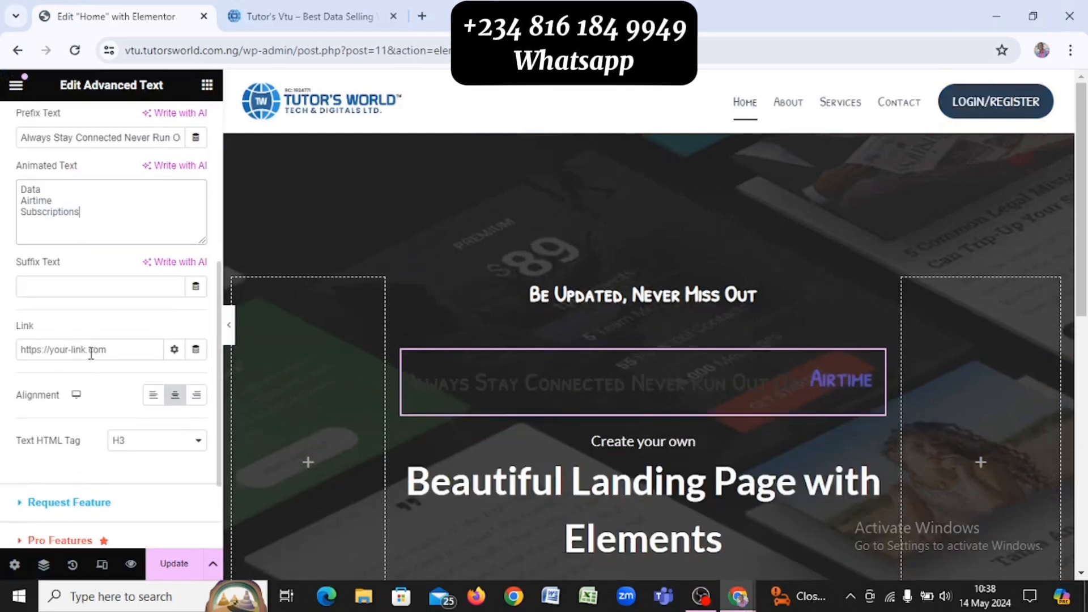
scroll(91, 353, "up", 5)
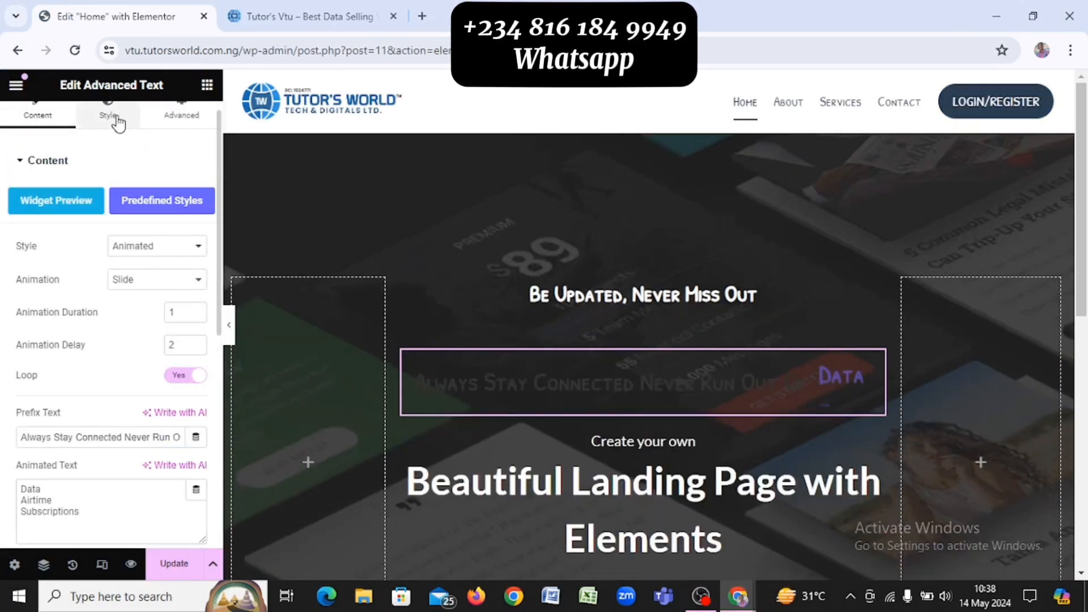
left_click(108, 116)
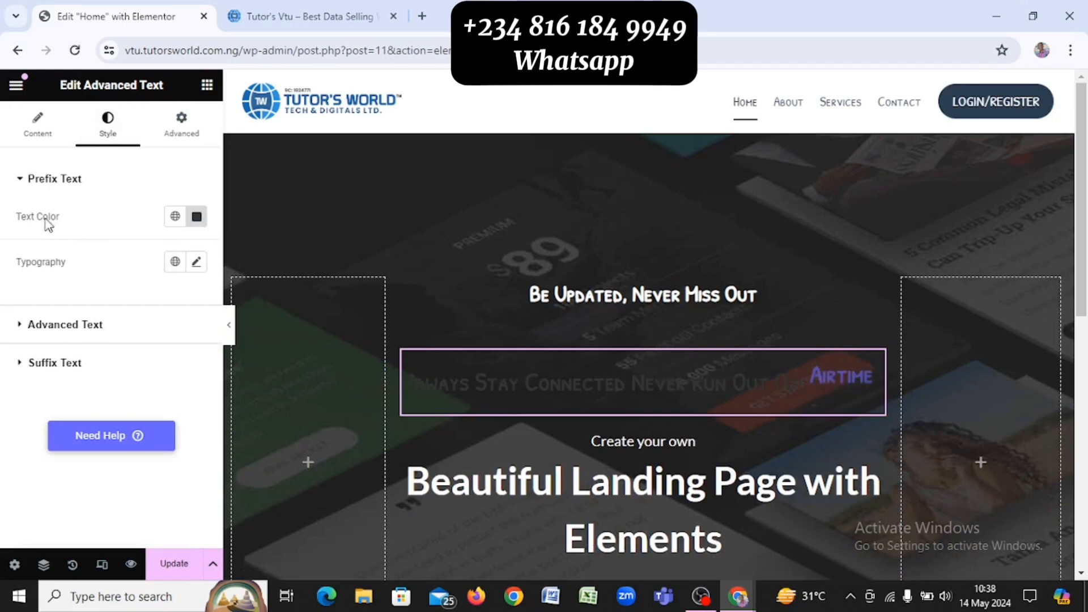
left_click(175, 216)
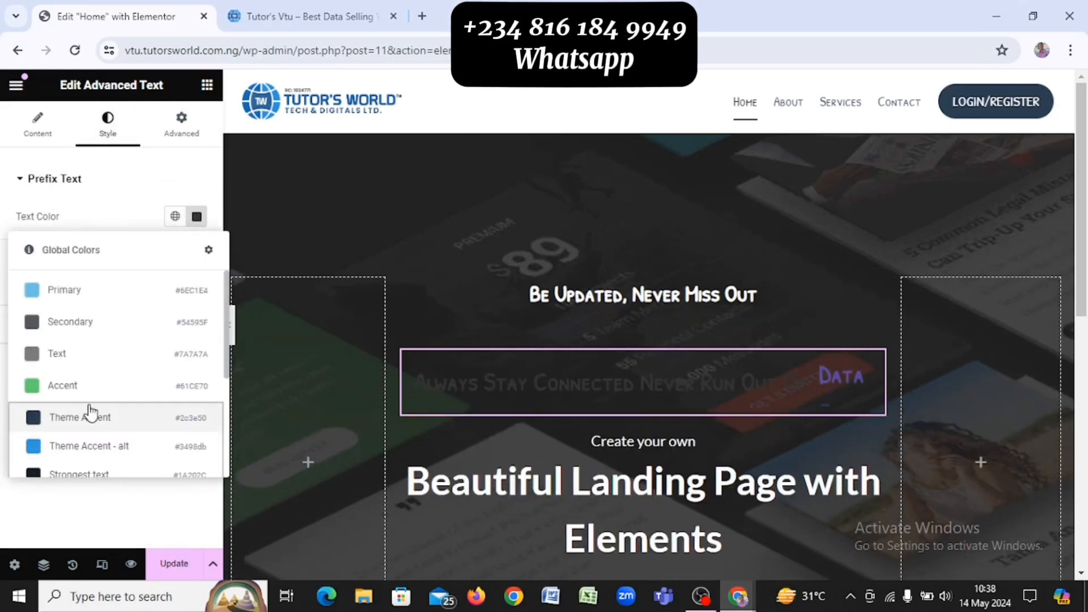
scroll(94, 436, "down", 3)
scroll(98, 435, "down", 1)
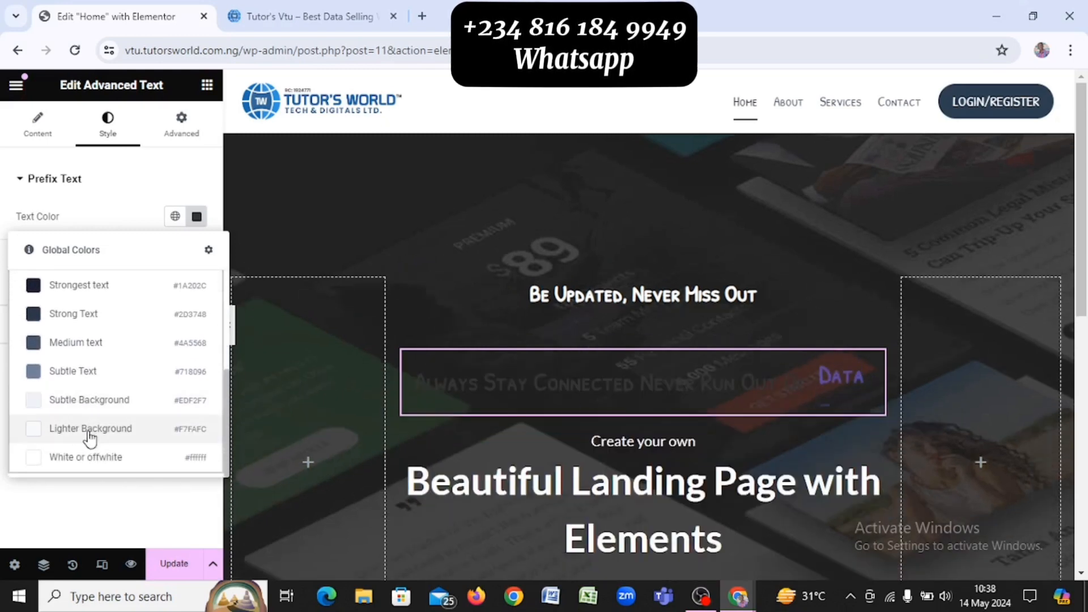
left_click(97, 458)
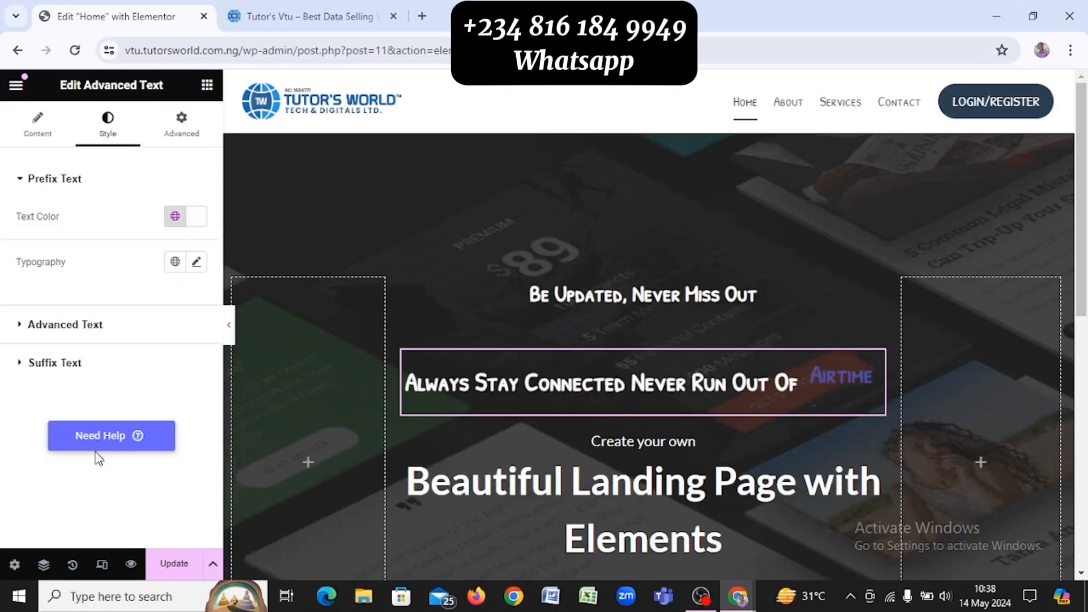
Set the animated text color to the global color Theme Accent - alt, update the page and view it on the live site
left_click(97, 322)
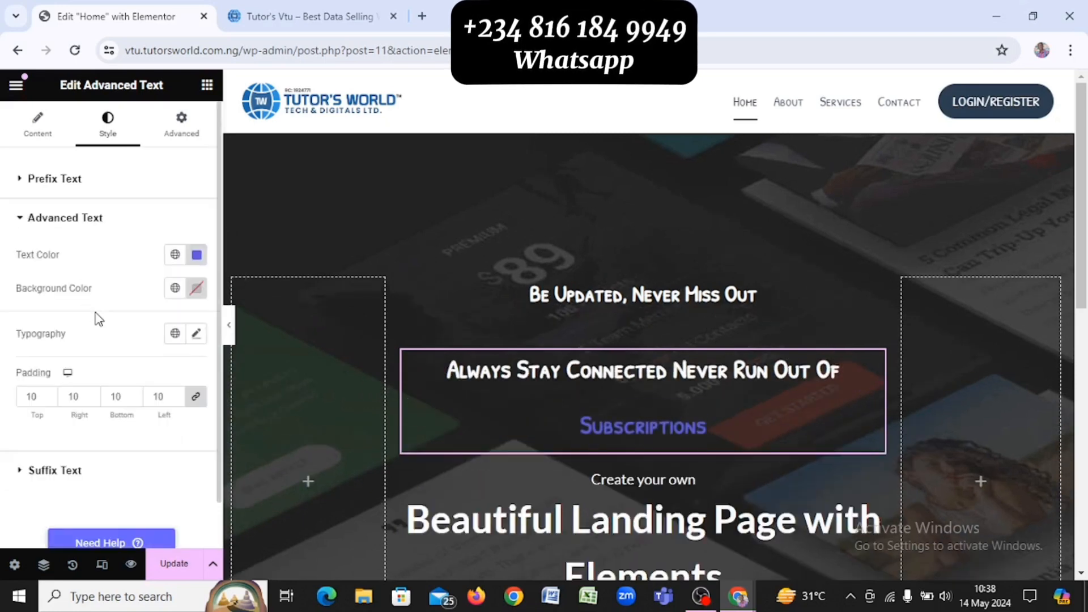
left_click(175, 255)
scroll(134, 397, "down", 5)
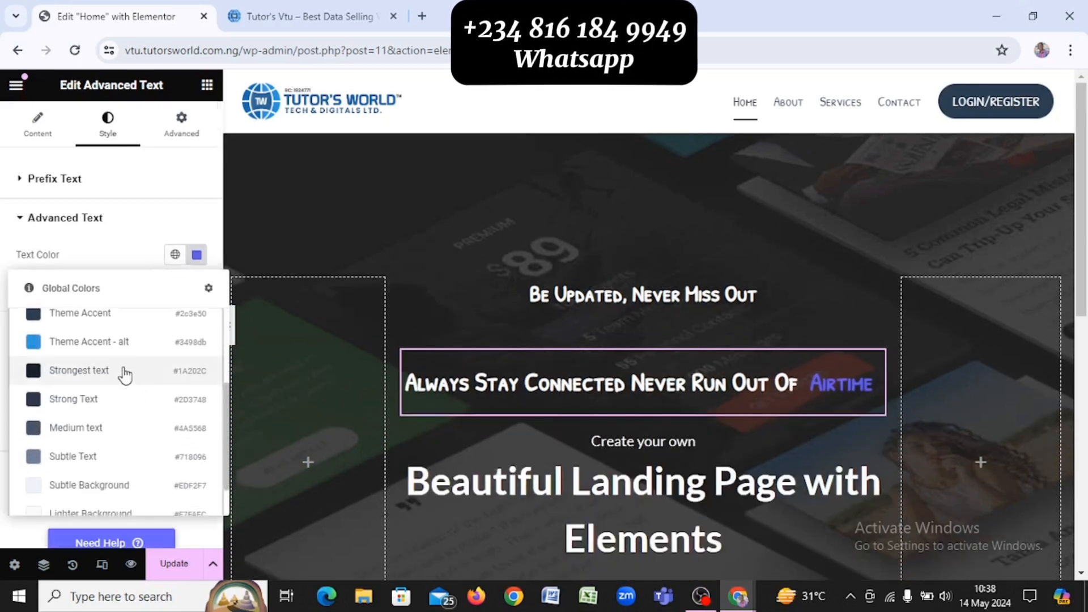
left_click(97, 342)
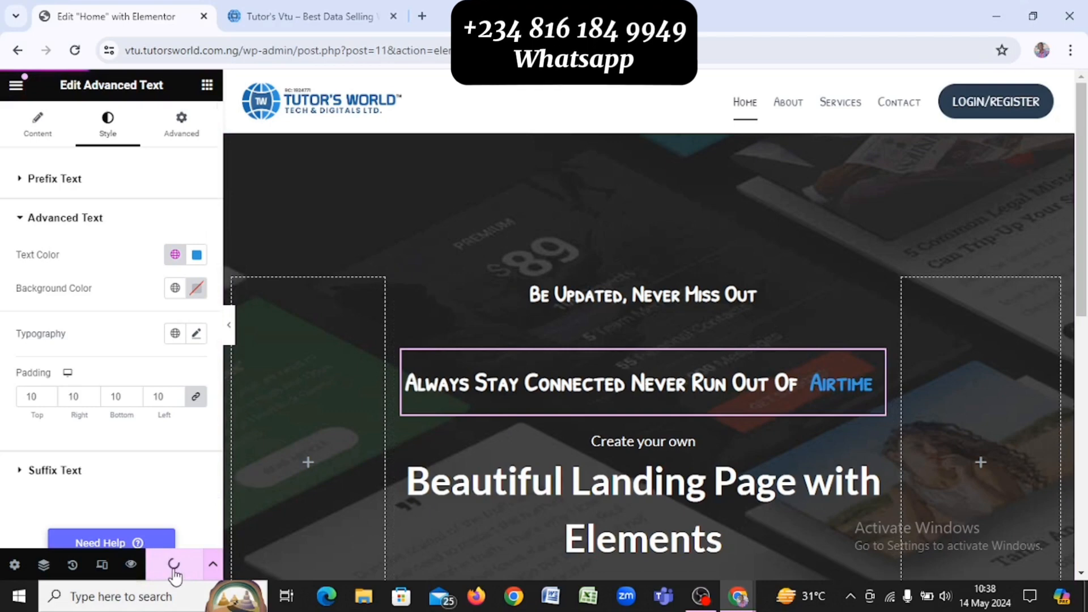
left_click(264, 8)
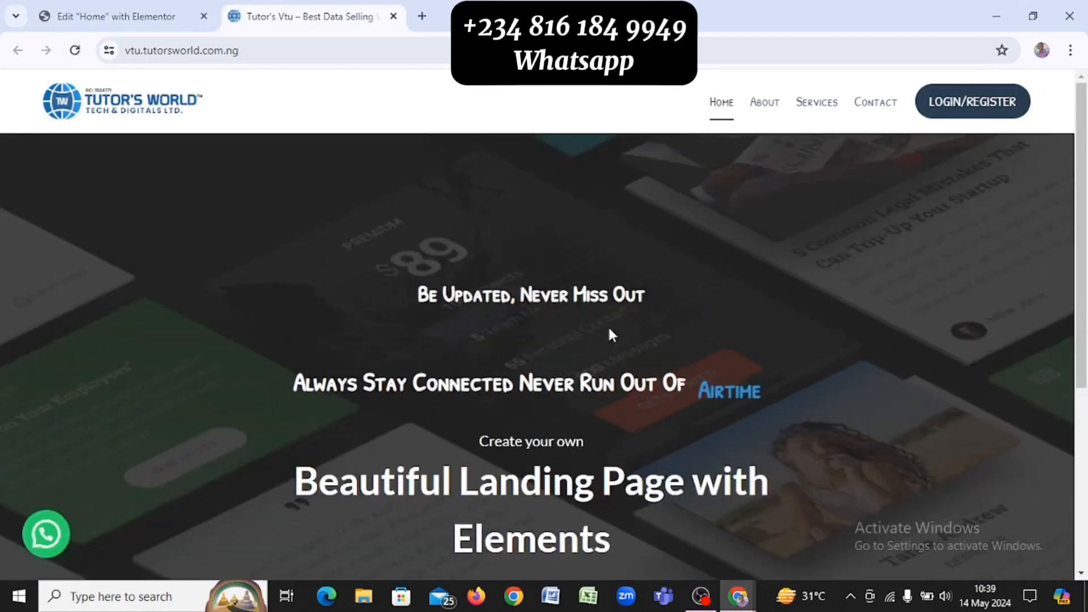
Review the hero on the live site and apply the global font Primary to the Advanced Text widget's prefix text
scroll(638, 389, "down", 2)
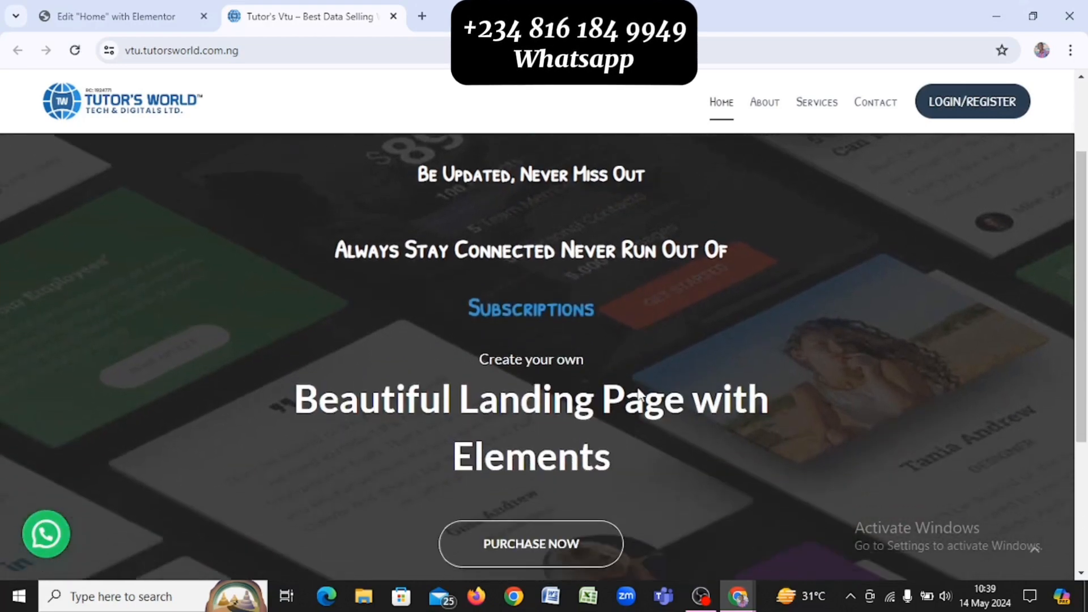
scroll(638, 389, "up", 1)
scroll(638, 391, "up", 1)
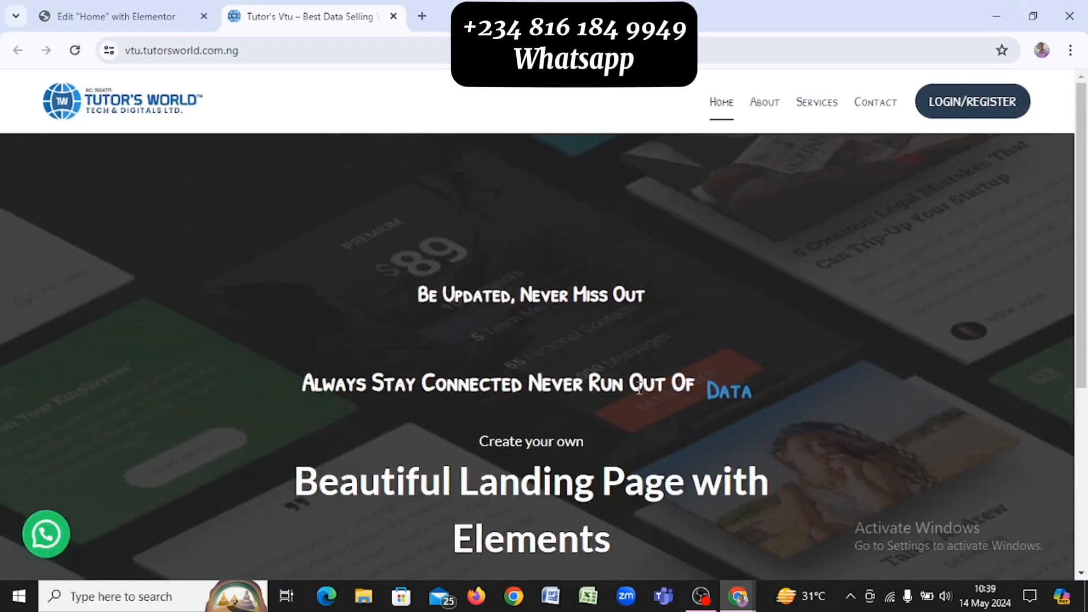
left_click(134, 8)
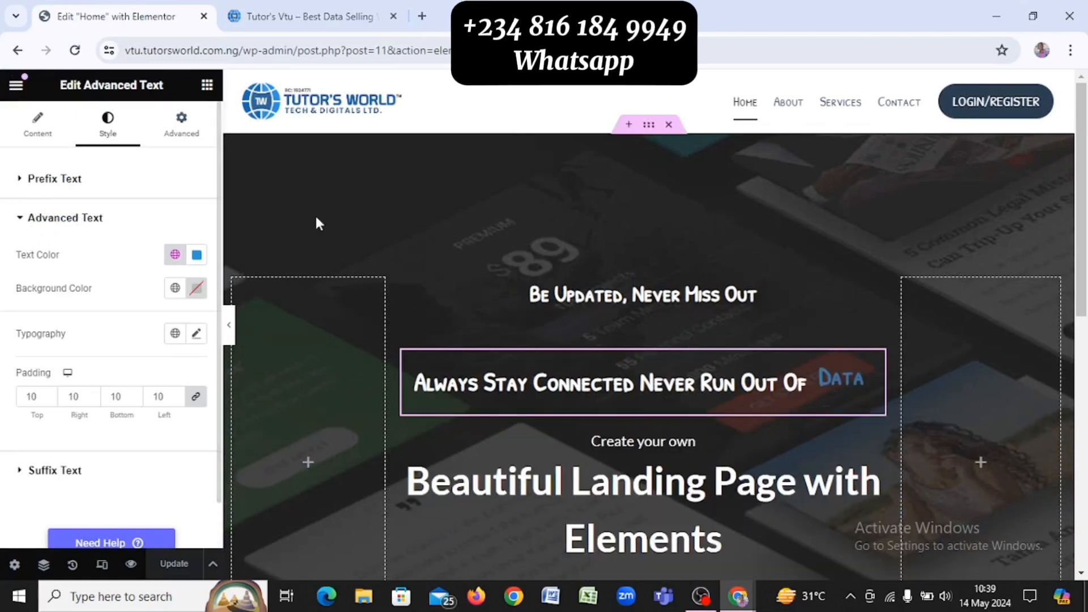
left_click(79, 188)
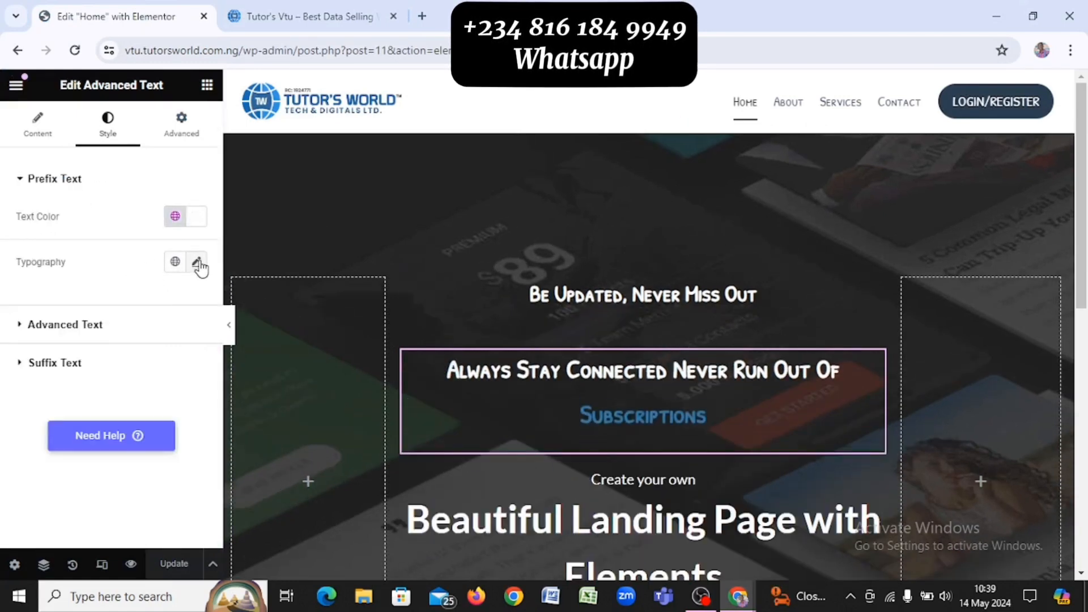
left_click(198, 263)
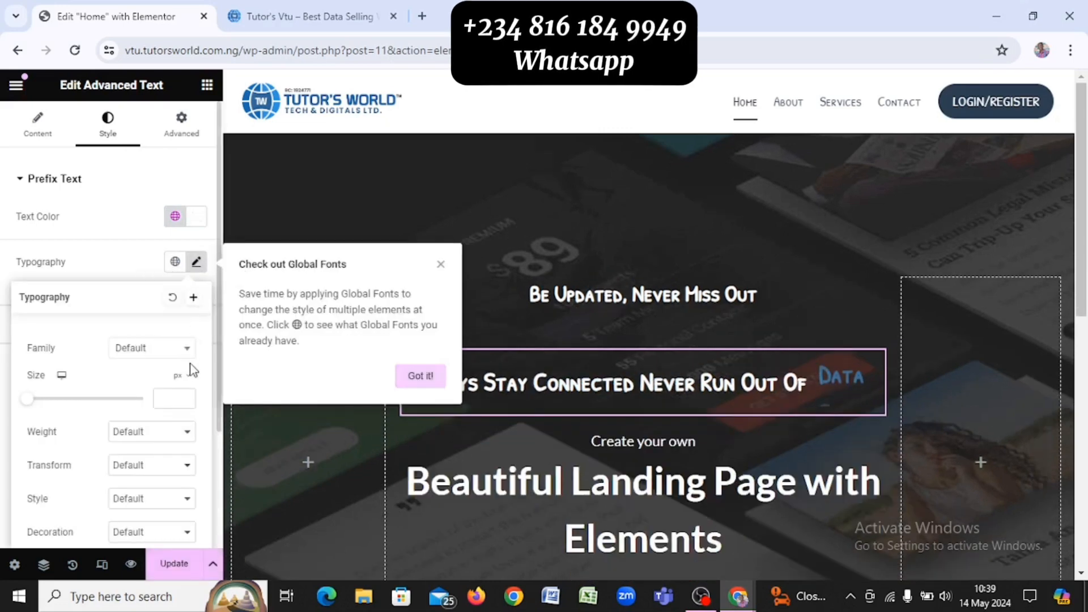
left_click(175, 266)
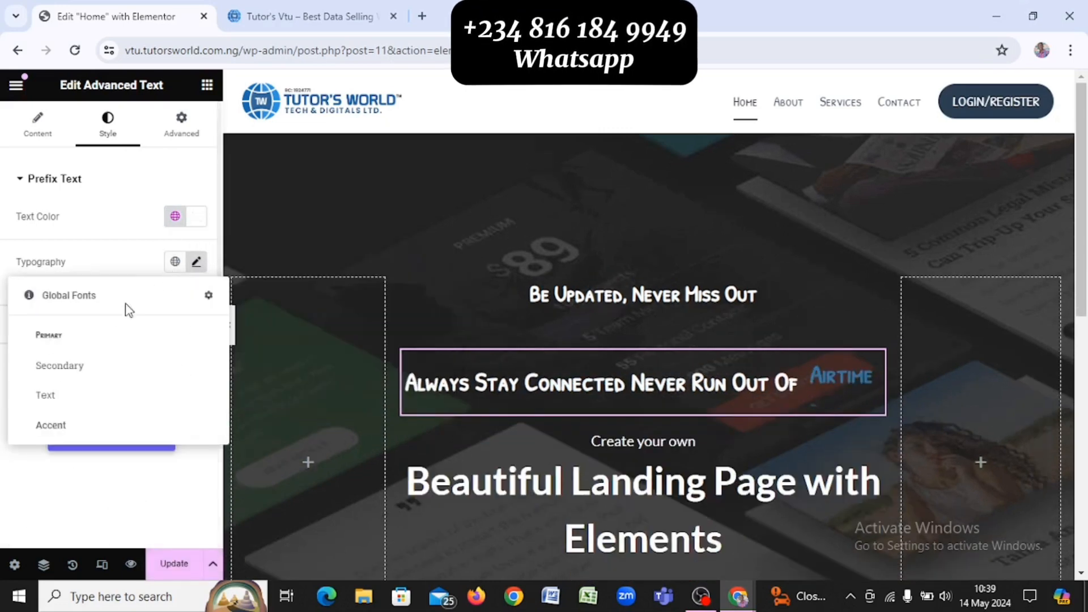
left_click(62, 340)
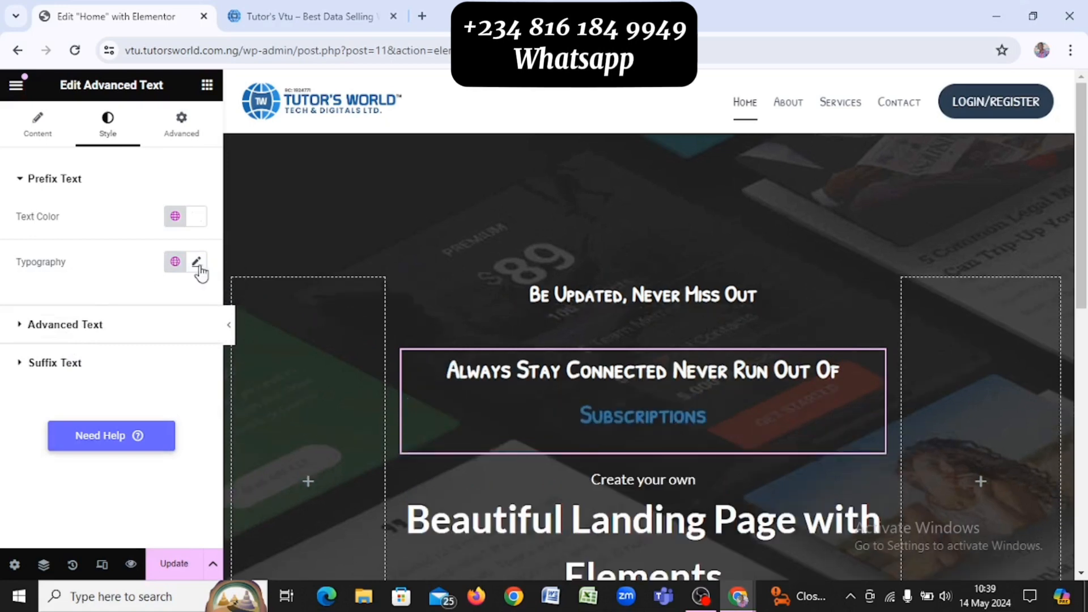
Set the font size of the Advanced Text widget's prefix text to 45 px
left_click(197, 263)
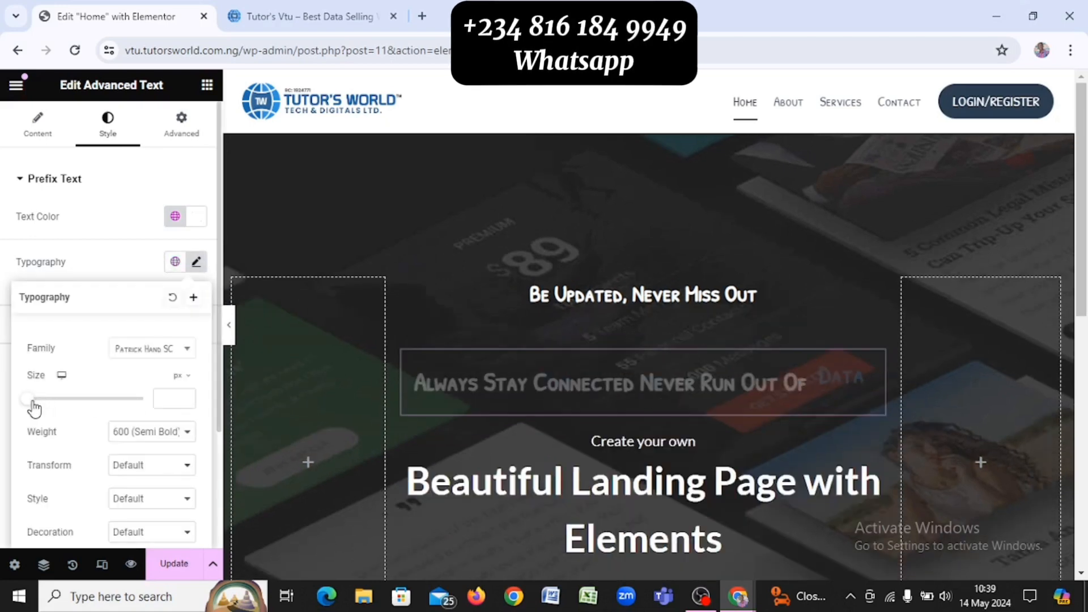
left_click_drag(34, 407, 58, 408)
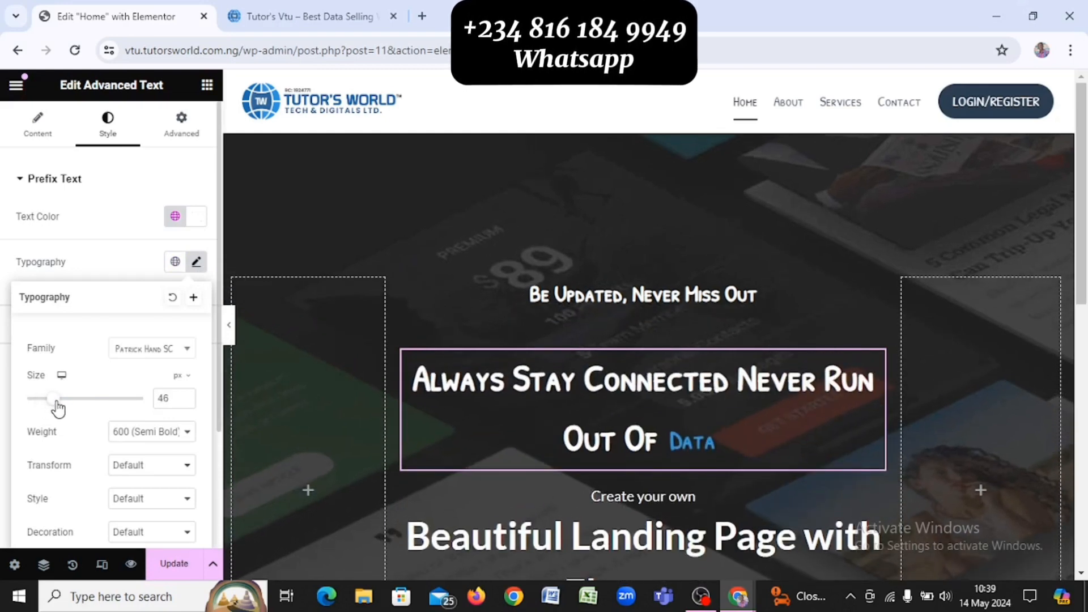
left_click(186, 403)
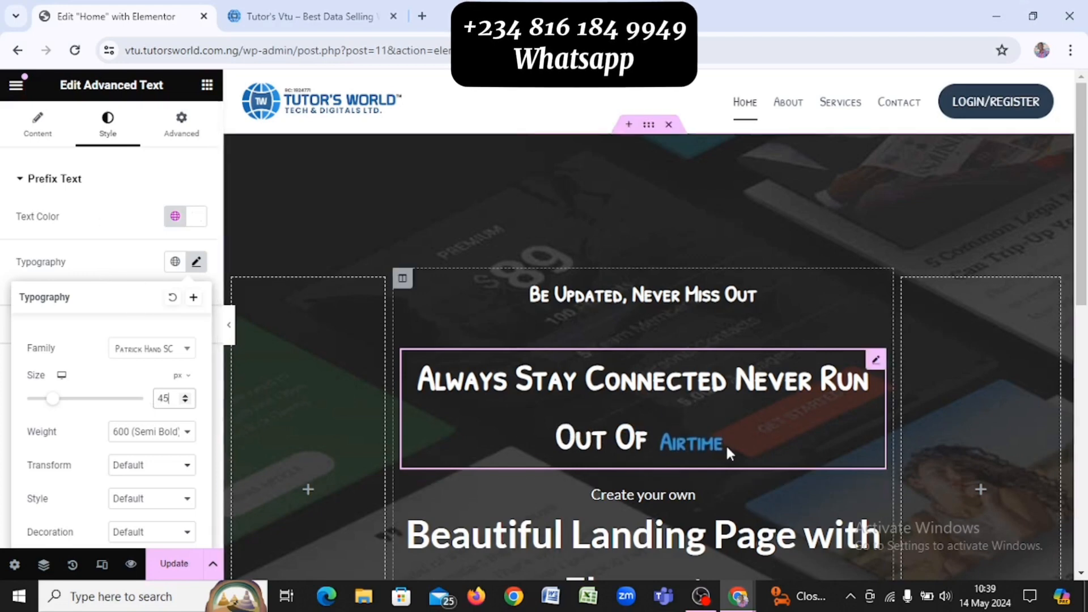
left_click(94, 250)
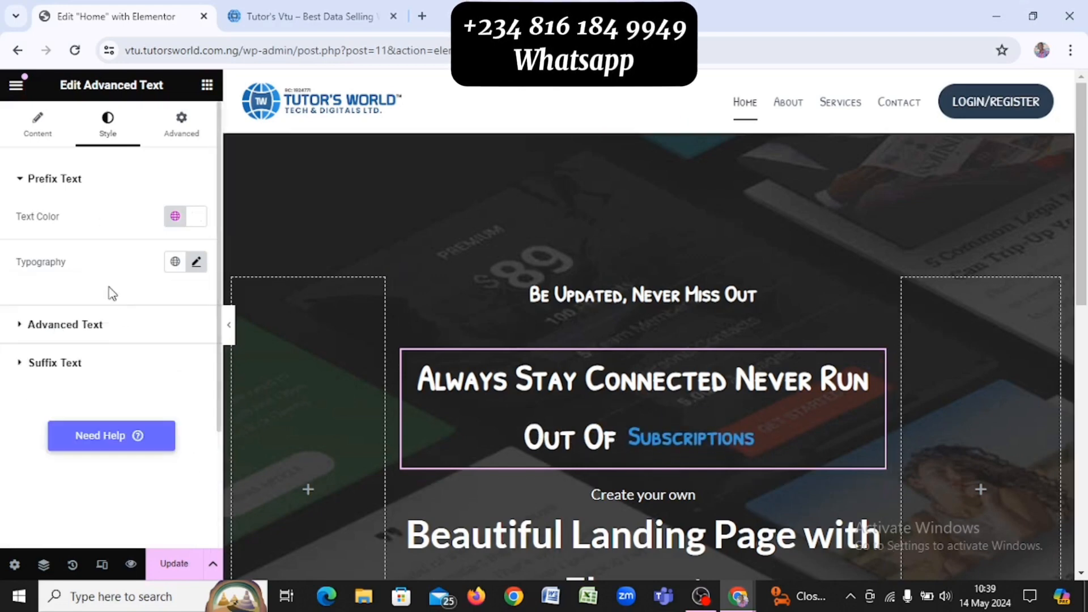
Set the font size of the rotating animated text to 45 px, update the page and review the hero
left_click(79, 326)
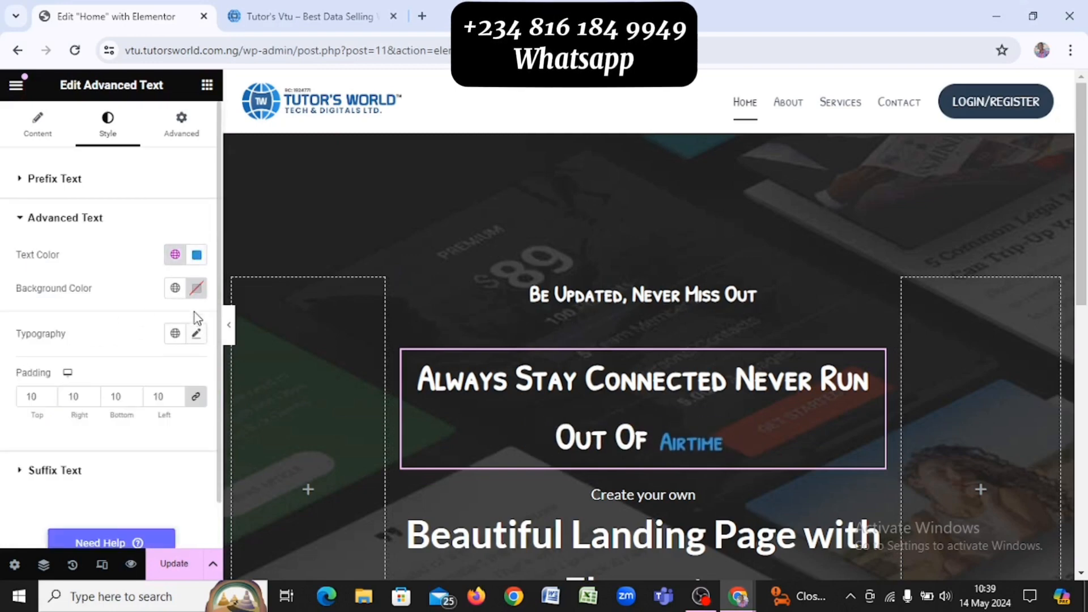
left_click(196, 335)
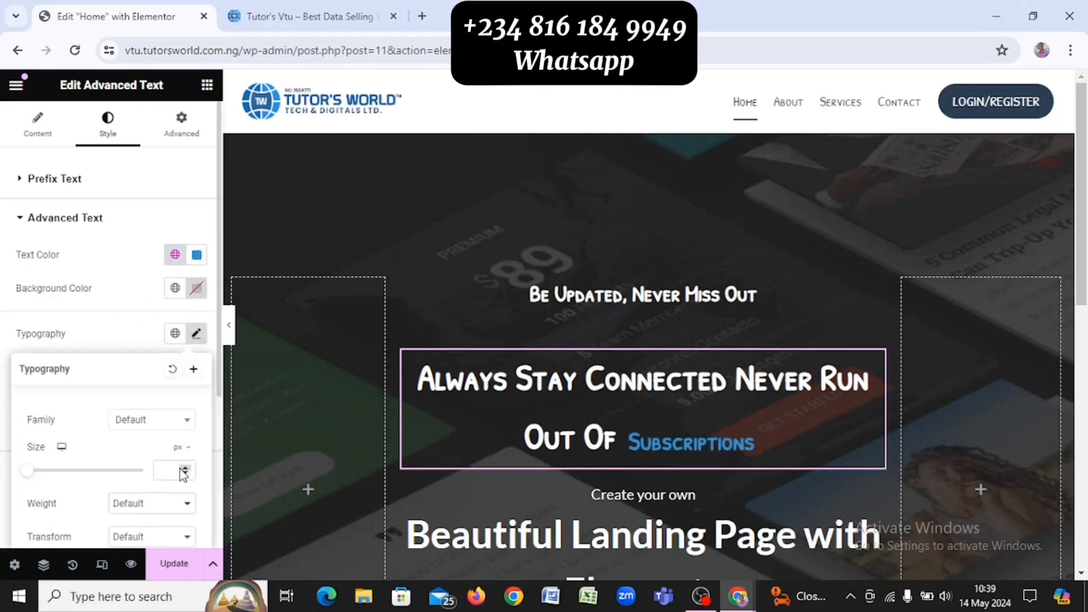
type("45")
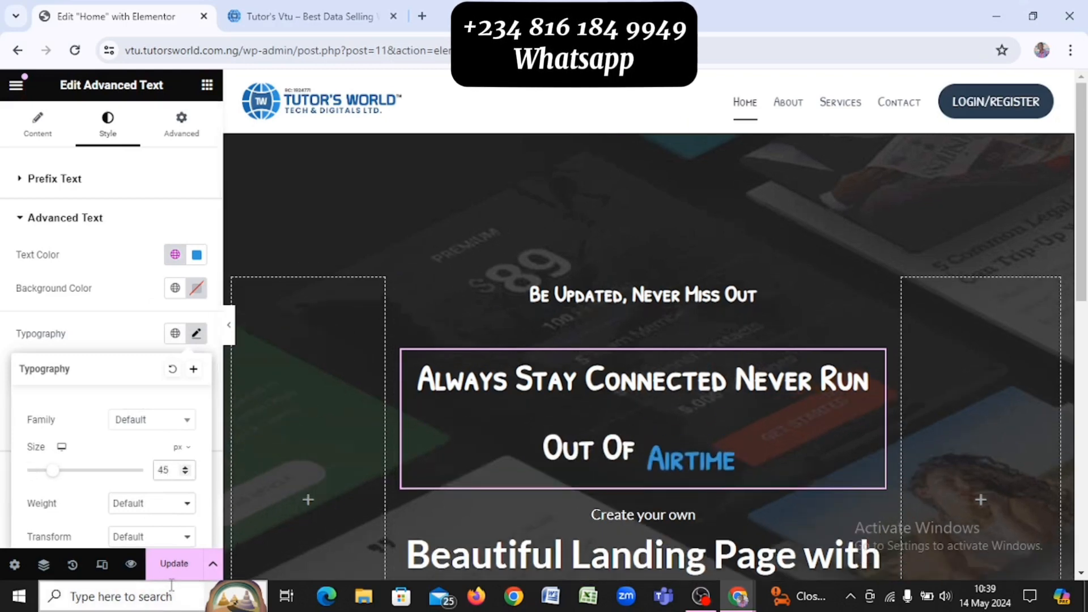
left_click(174, 564)
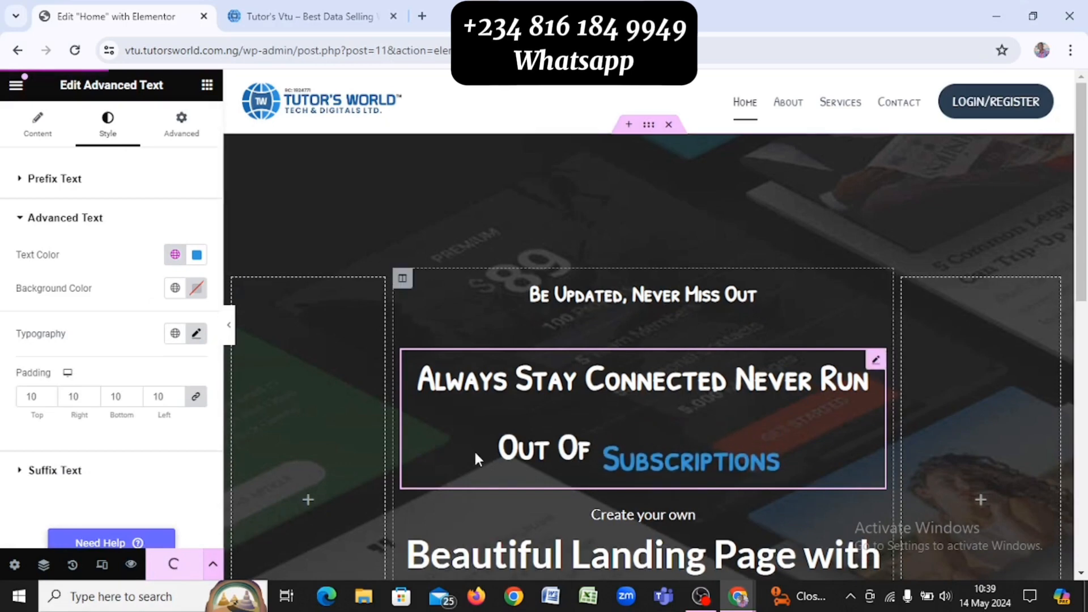
scroll(801, 300, "down", 2)
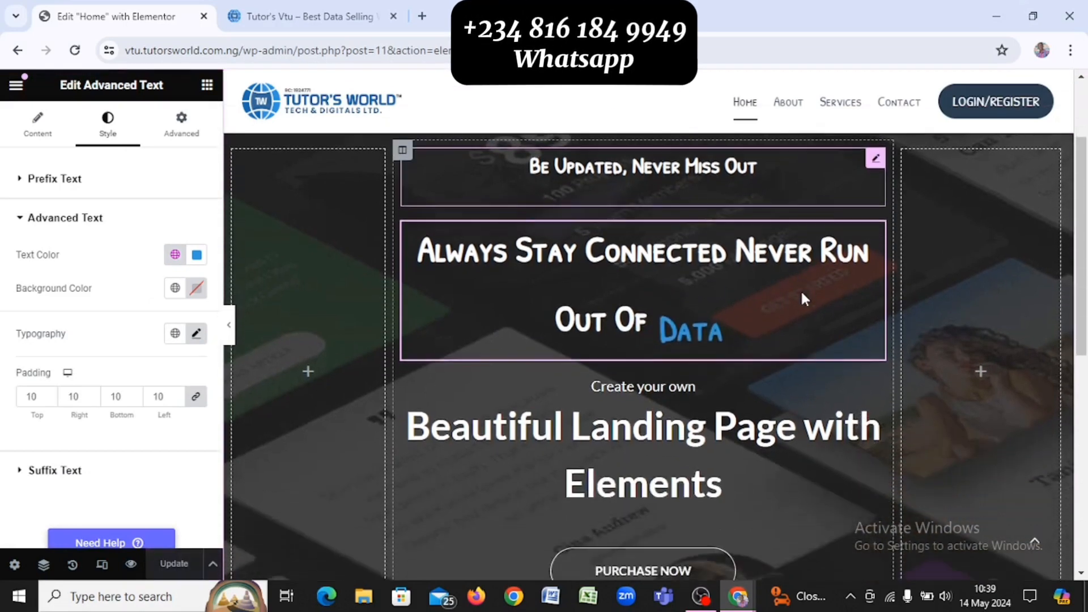
scroll(801, 299, "up", 1)
scroll(802, 295, "up", 1)
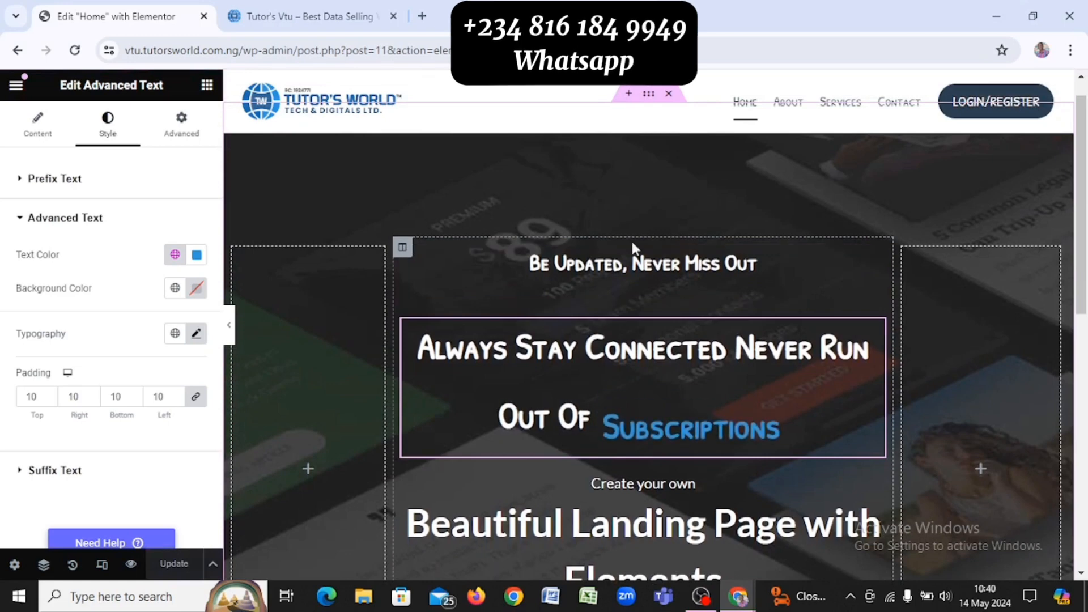
Apply the global font that uses Poppins to the title of the "Be Updated, Never Miss Out" heading
left_click(716, 276)
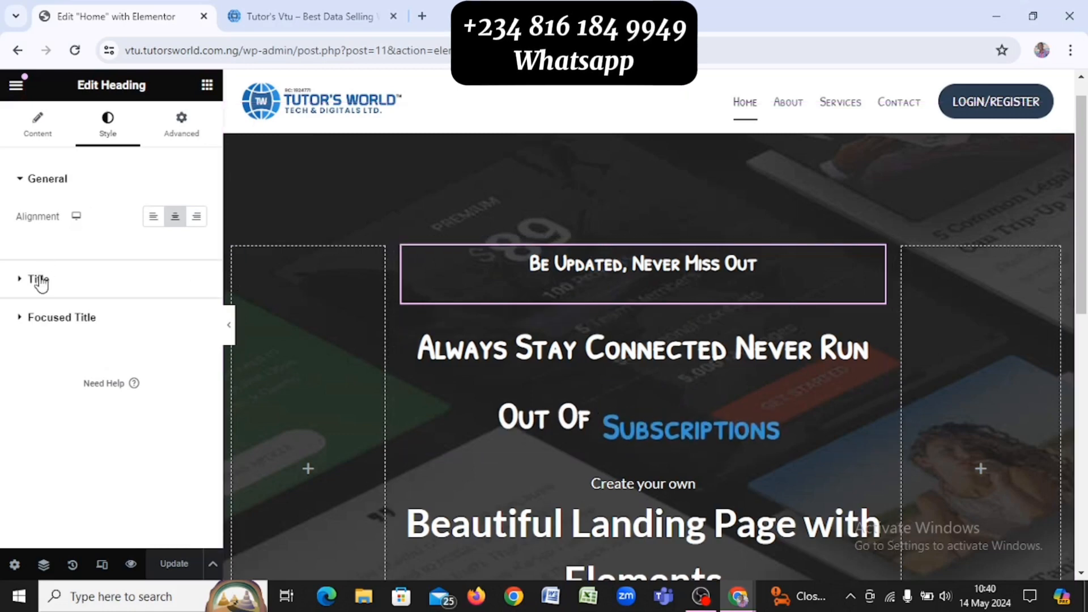
left_click(72, 278)
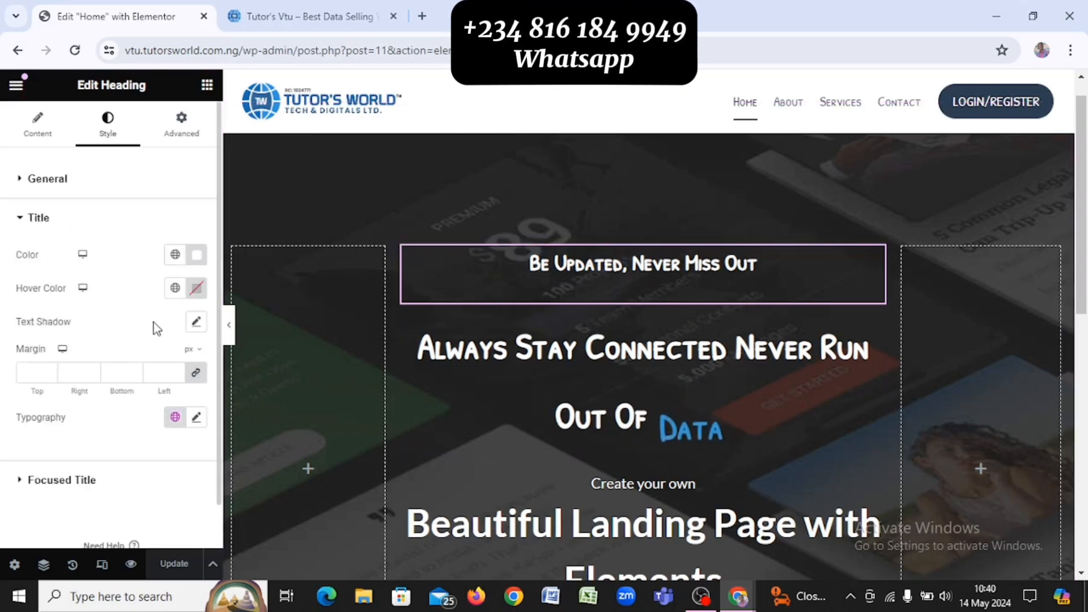
left_click(175, 418)
left_click(116, 353)
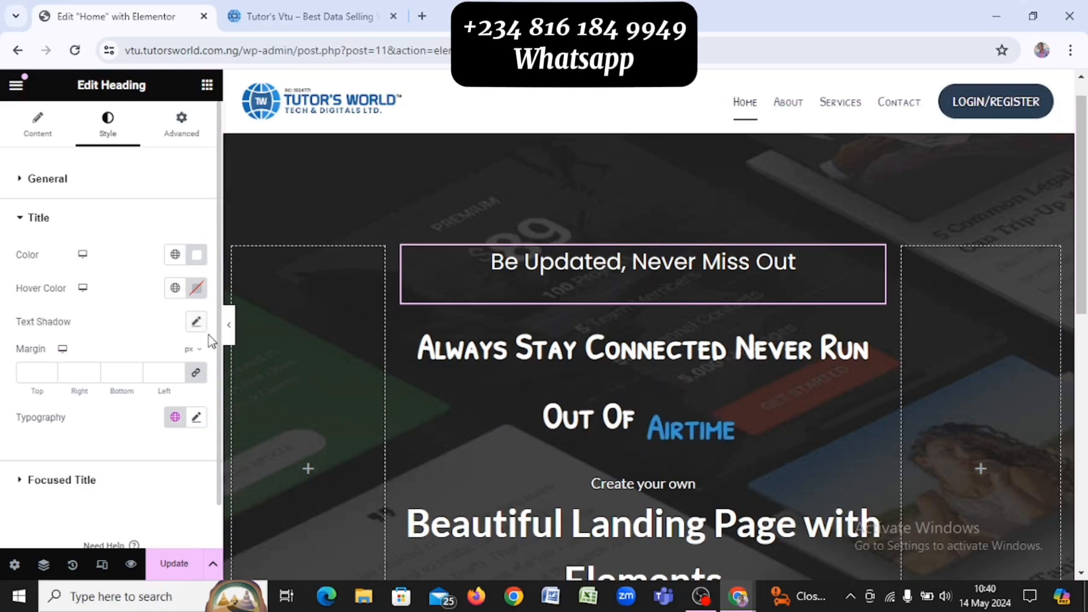
Set the title font size of the "Be Updated, Never Miss Out" heading to 25 px
left_click(196, 417)
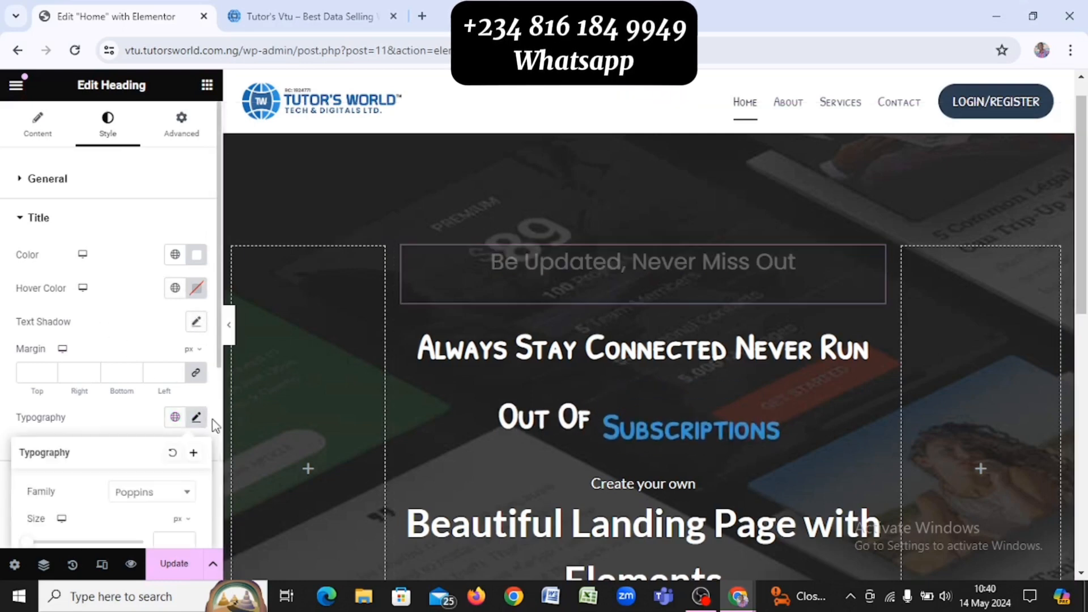
scroll(88, 405, "down", 2)
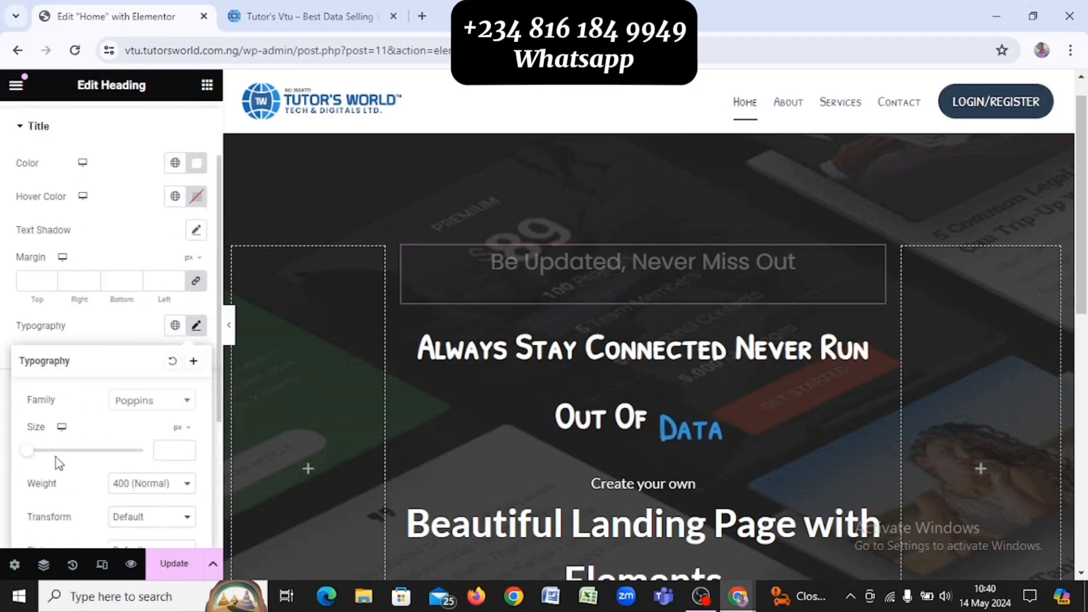
mouse_move(29, 457)
left_mouse_down()
mouse_move(39, 450)
mouse_move(40, 461)
left_mouse_up()
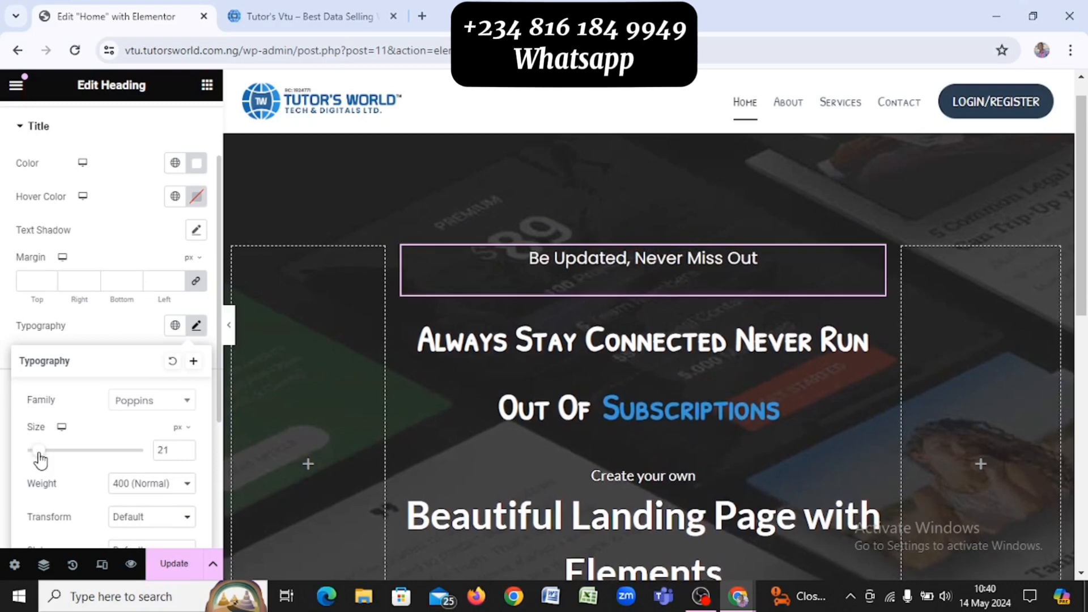
left_click(186, 448)
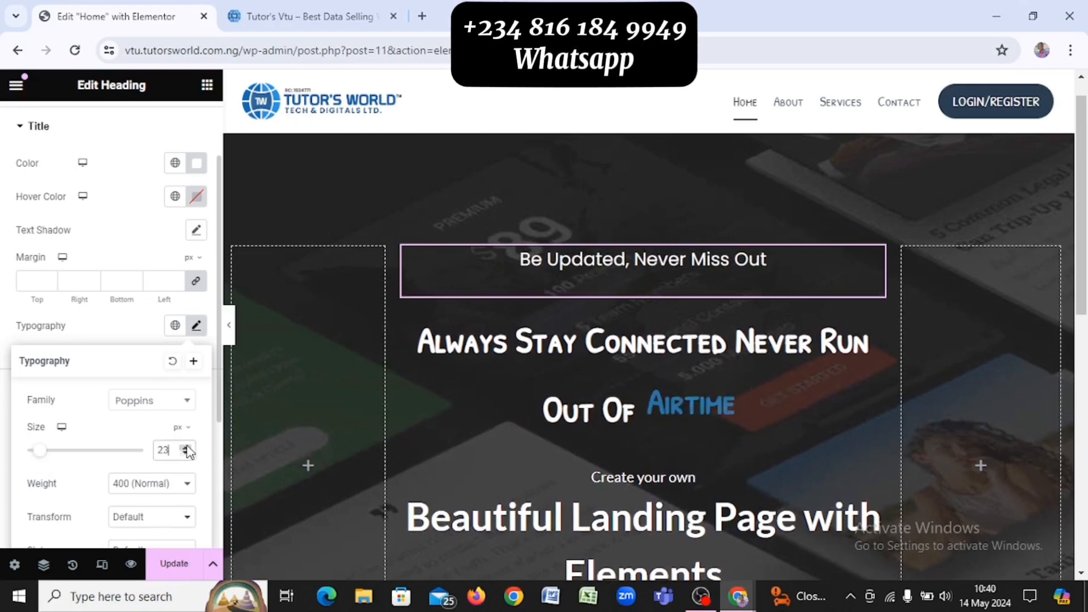
left_click(186, 447)
left_click(186, 447)
left_click(186, 447)
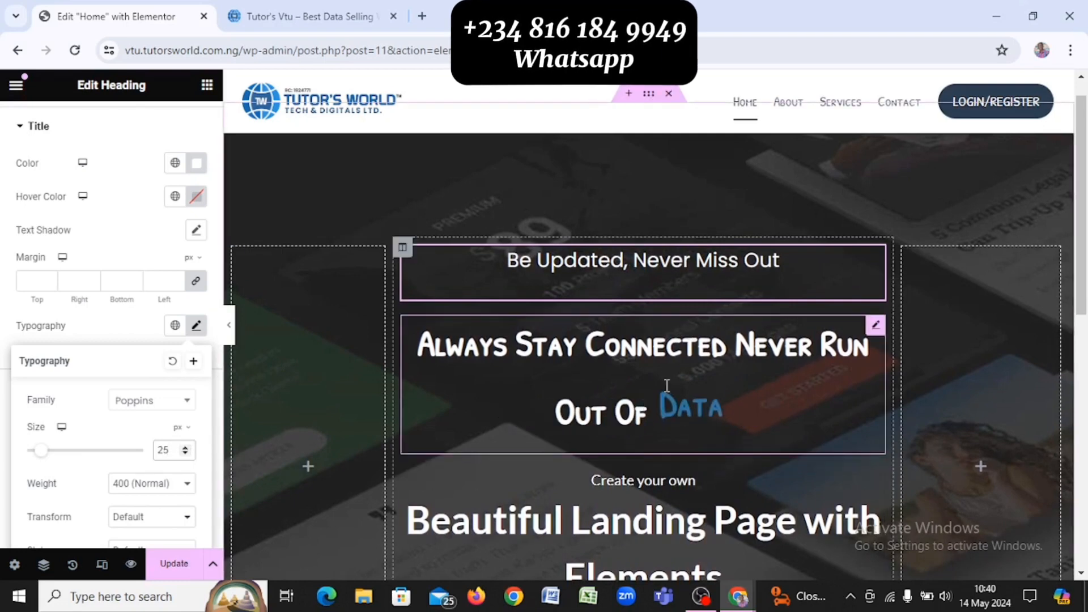
left_click(848, 213)
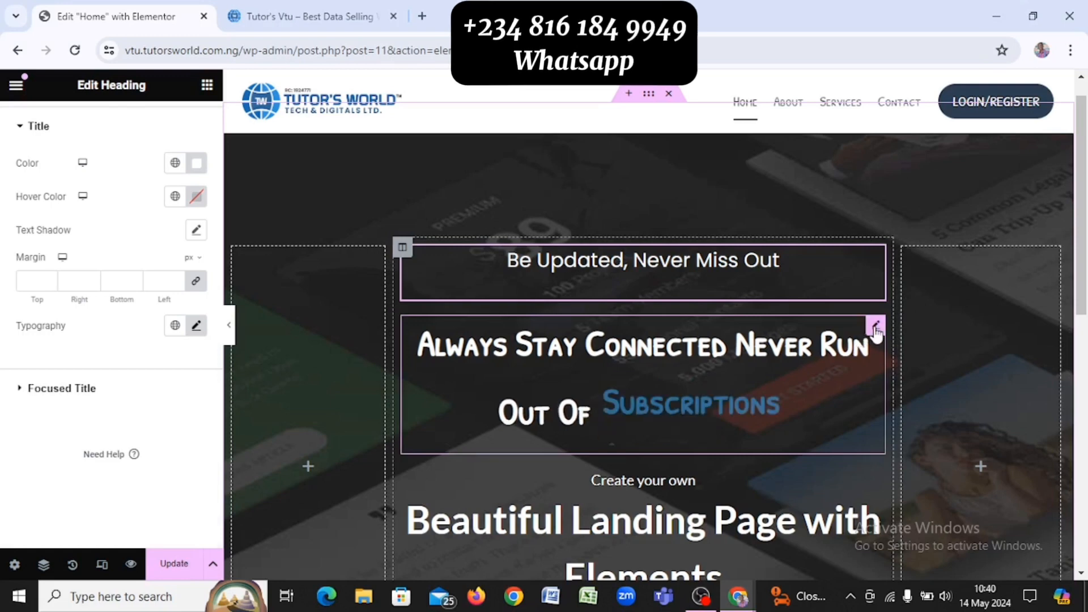
Unlink the Advanced Text widget's margins and set its top margin to -50 px, with the other sides at 0
left_click(877, 331)
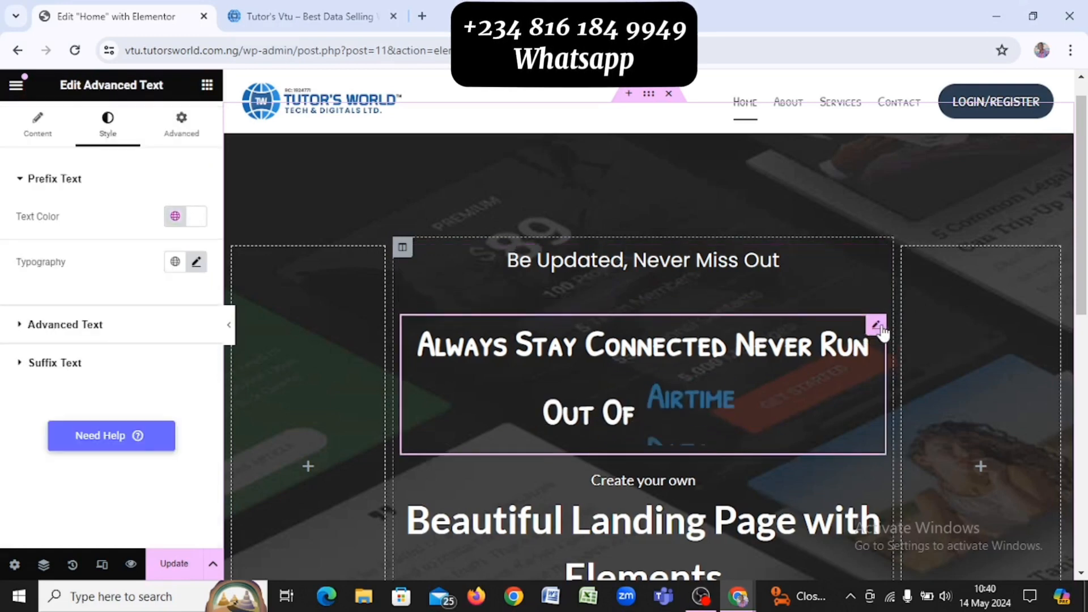
left_click(188, 125)
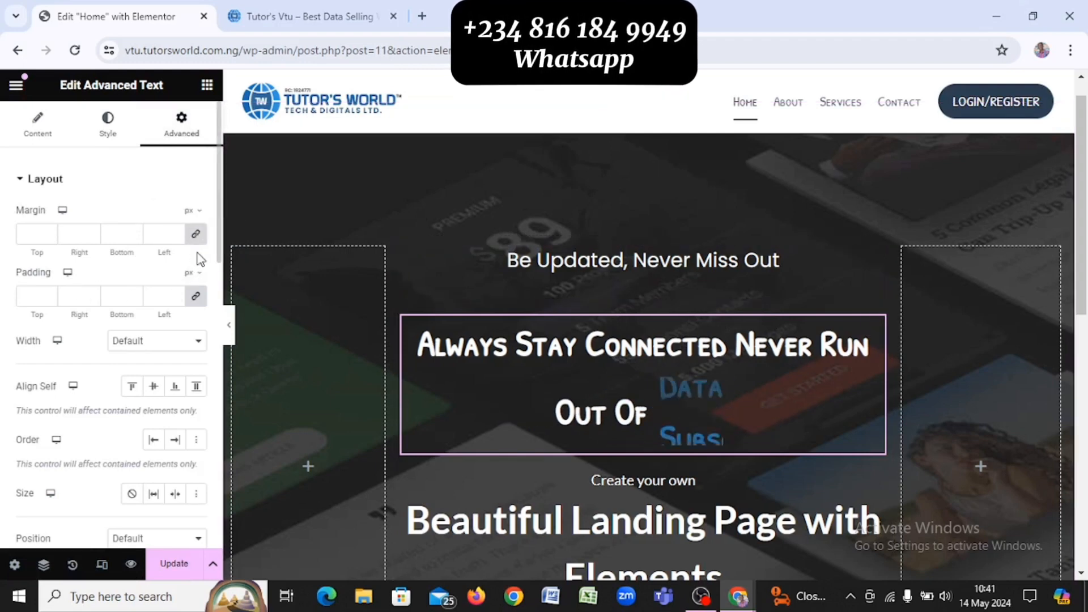
left_click_drag(52, 237, 53, 238)
left_click(50, 232)
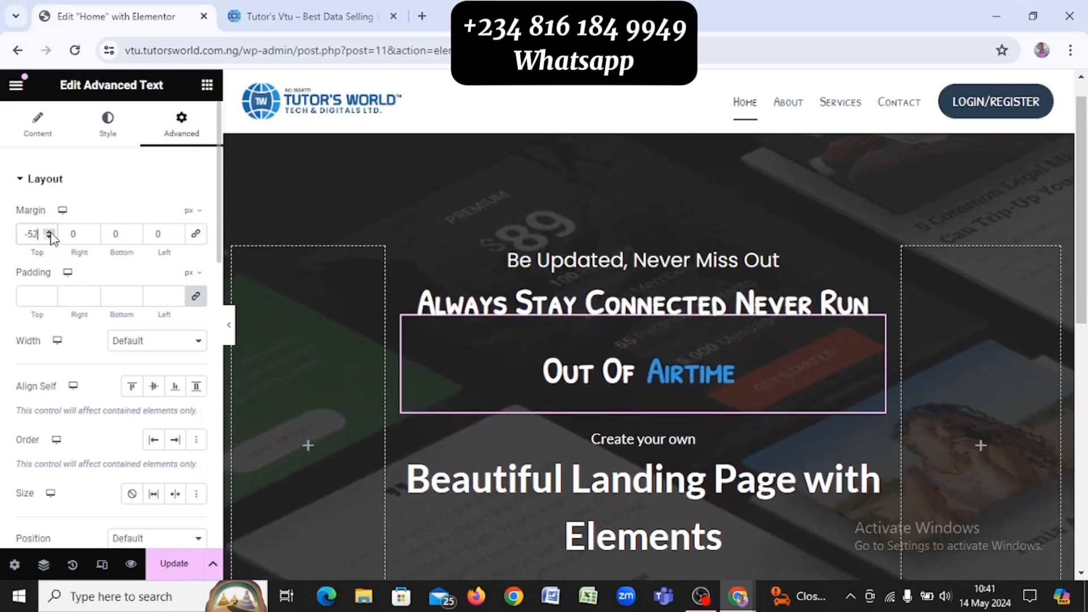
left_click(50, 232)
left_click(50, 232)
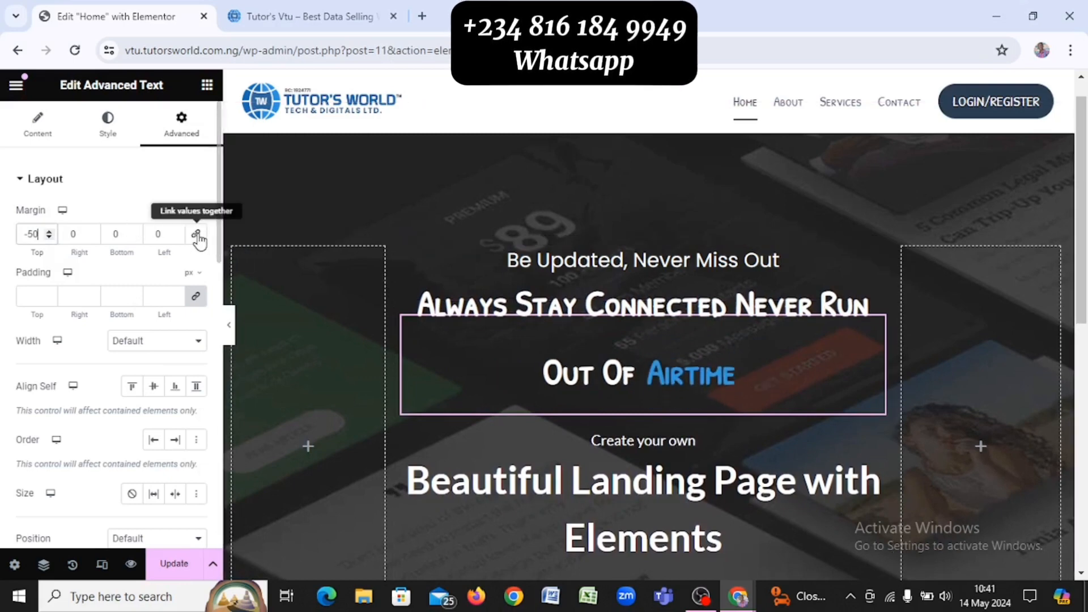
left_click(206, 300)
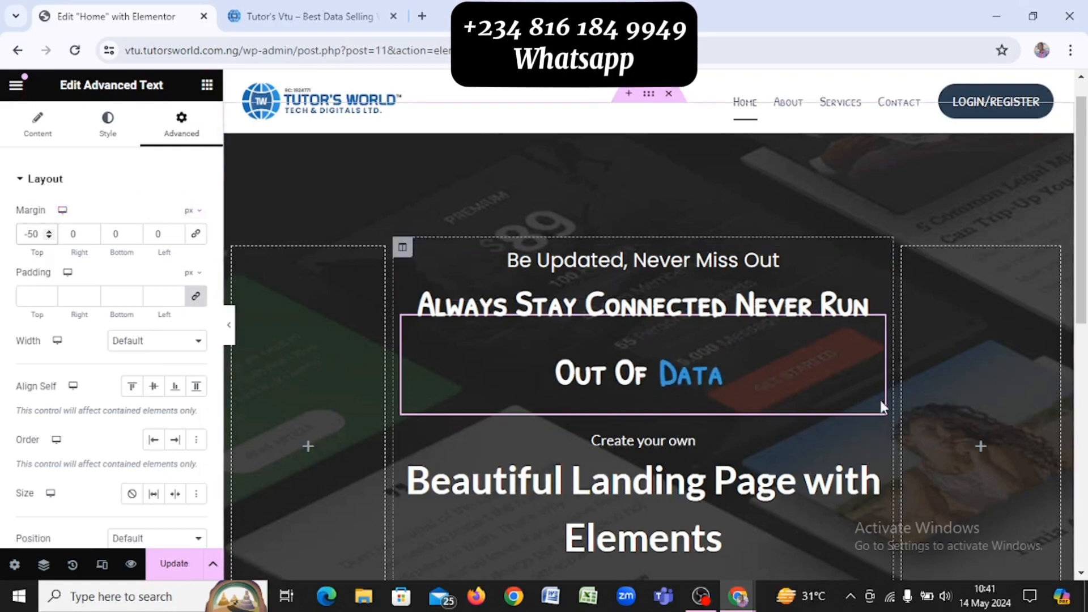
left_click(999, 395)
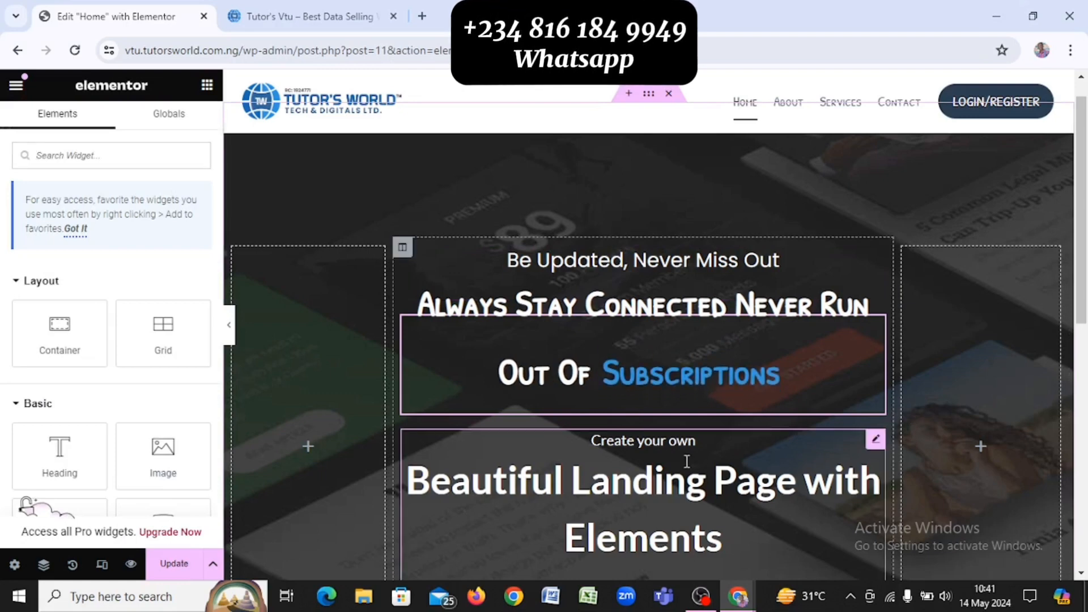
Compare the text below the animated headline with the hero on tutorsvtu.com.ng
key("alt+Tab")
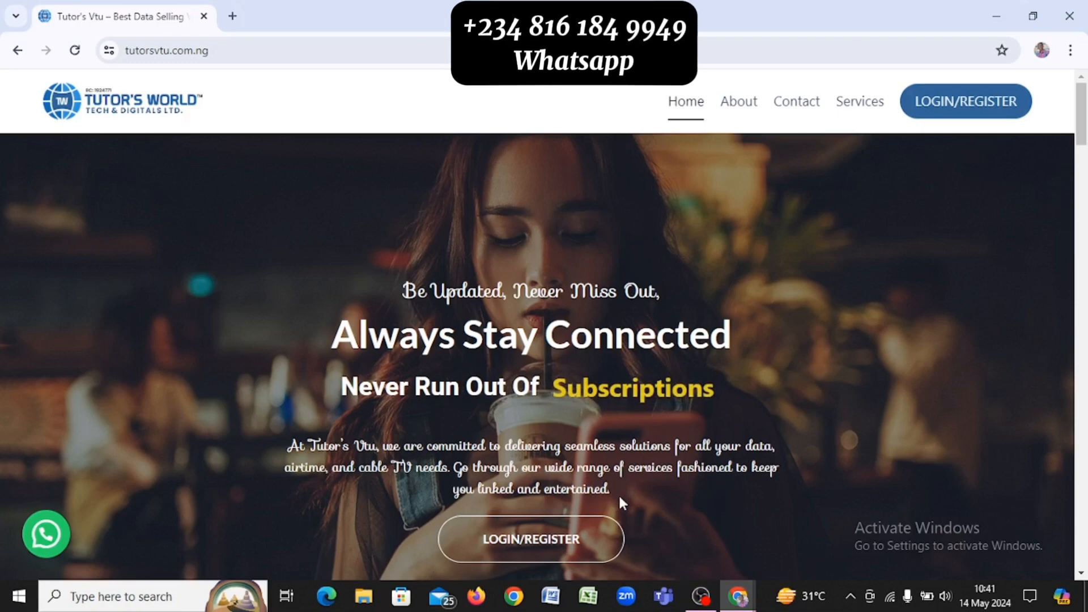
key("alt+Tab")
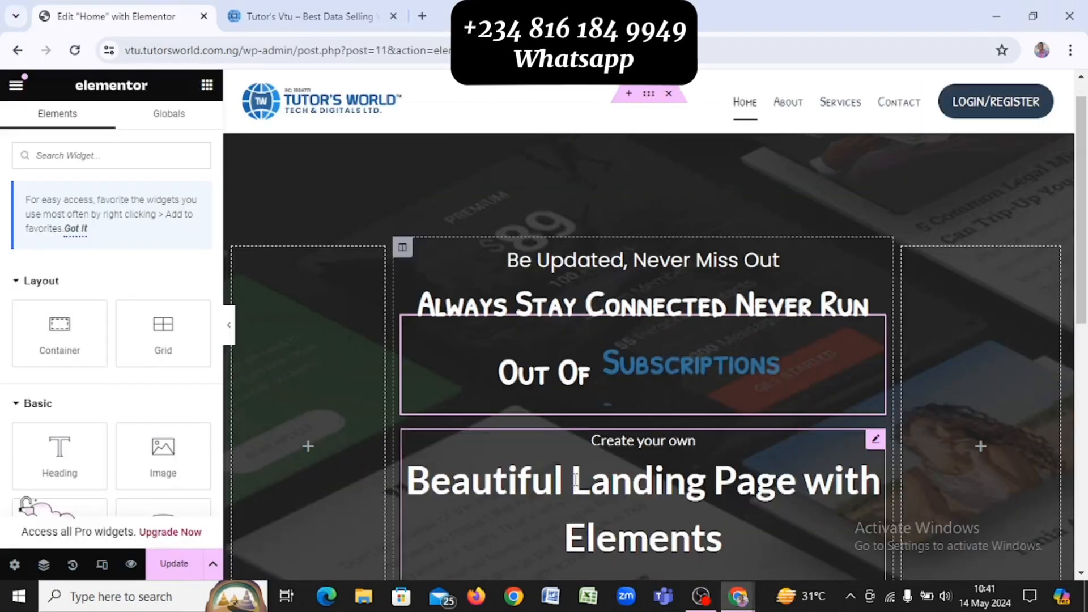
scroll(597, 516, "down", 1)
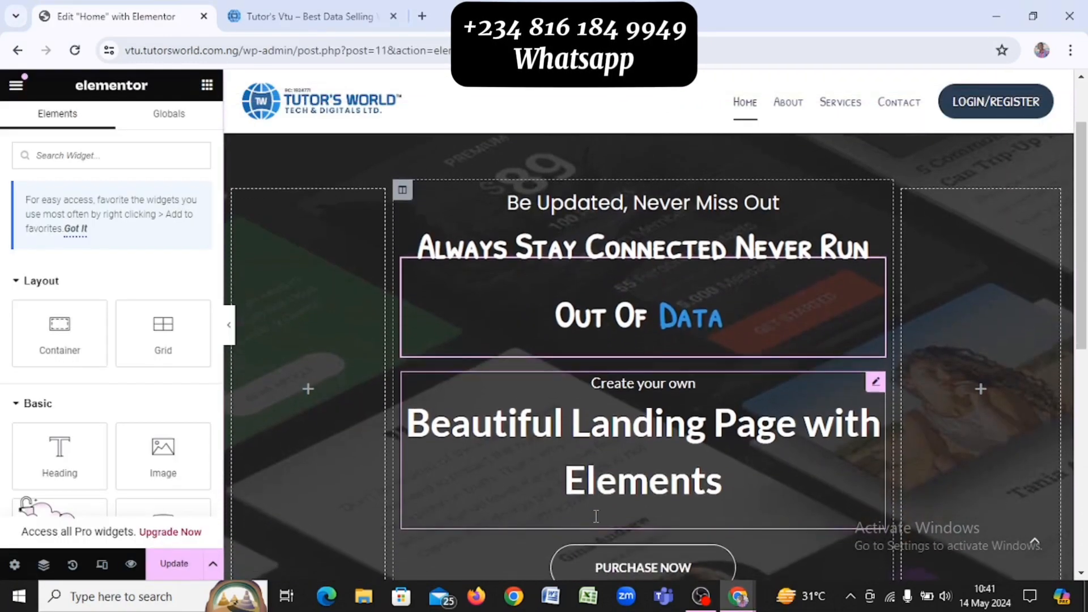
Copy the "At Tutor's Vtu, we are committed…" paragraph from tutorsvtu.com.ng for the "Beautiful Landing Page with Elements" heading
left_click(629, 426)
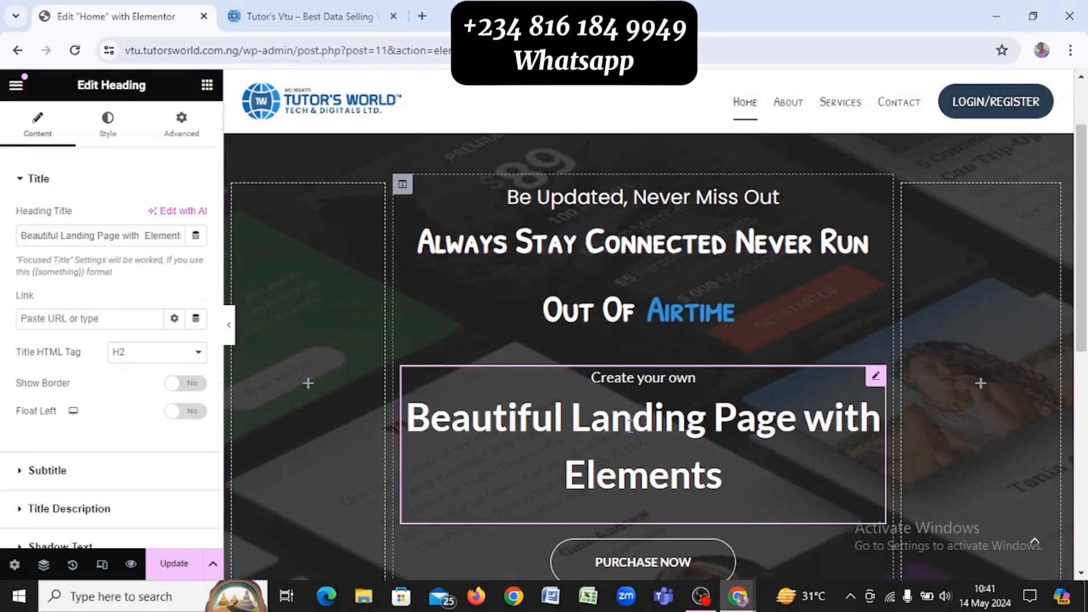
key("alt+Tab")
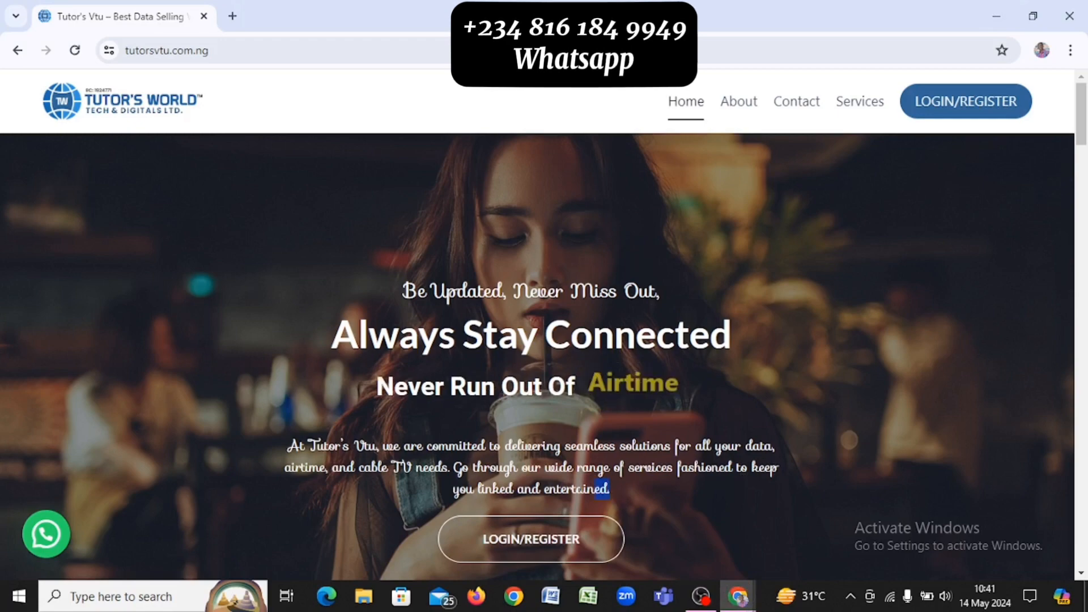
left_click_drag(615, 492, 332, 437)
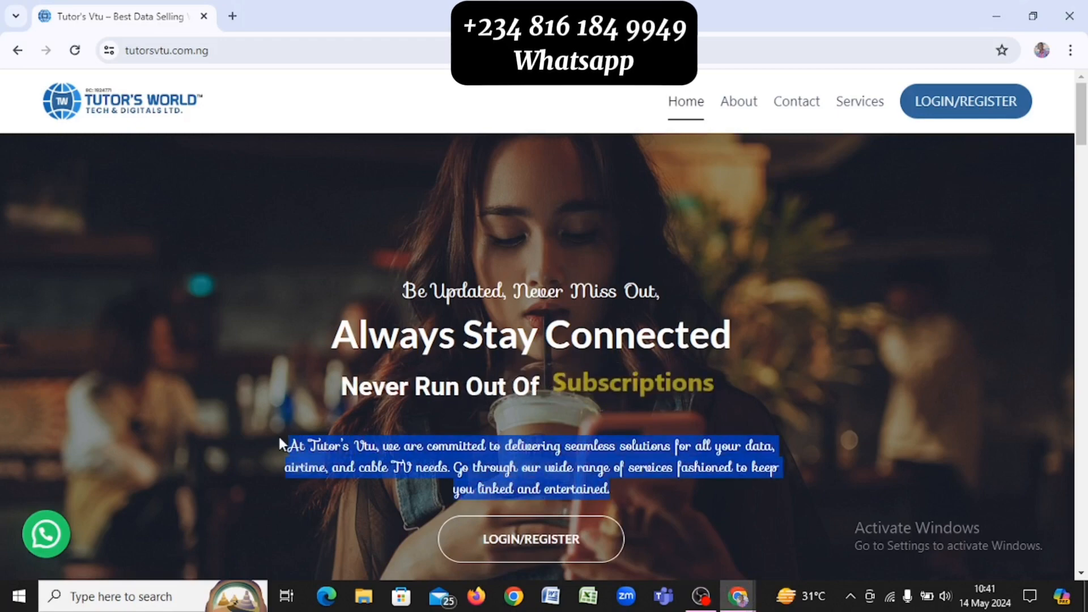
key("alt+Tab")
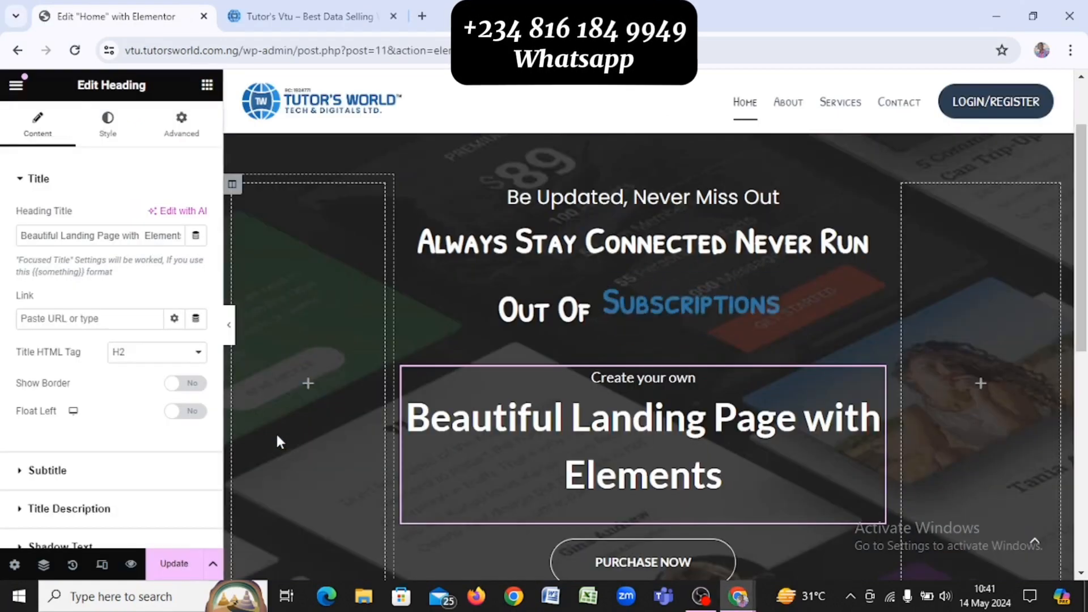
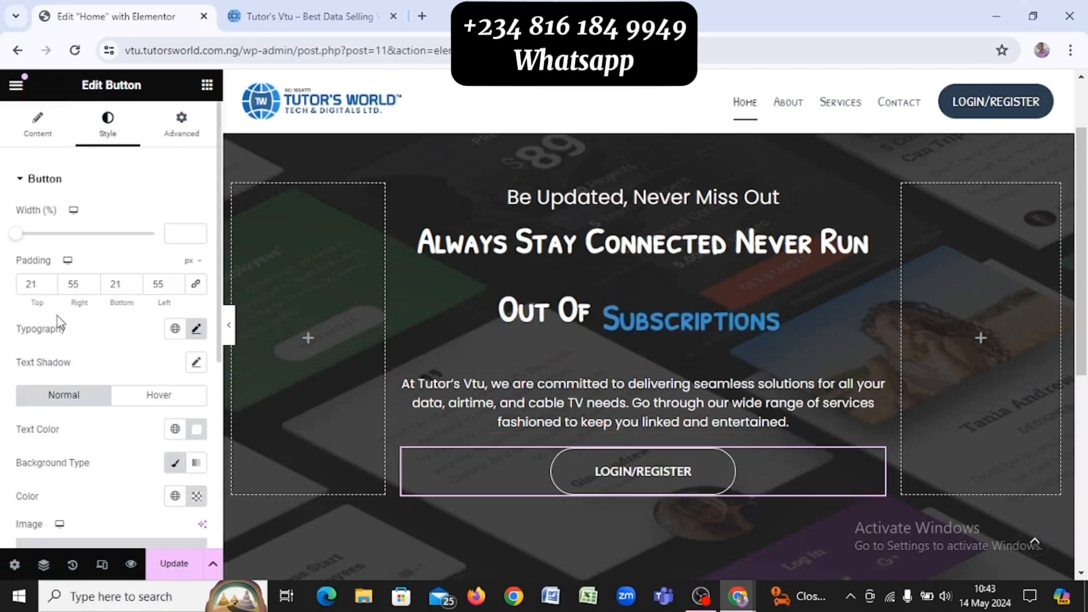
Apply the global font that uses Patrick Hand SC to the hero's Login/Register button and set its size to 20 px
left_click(175, 331)
left_click(81, 417)
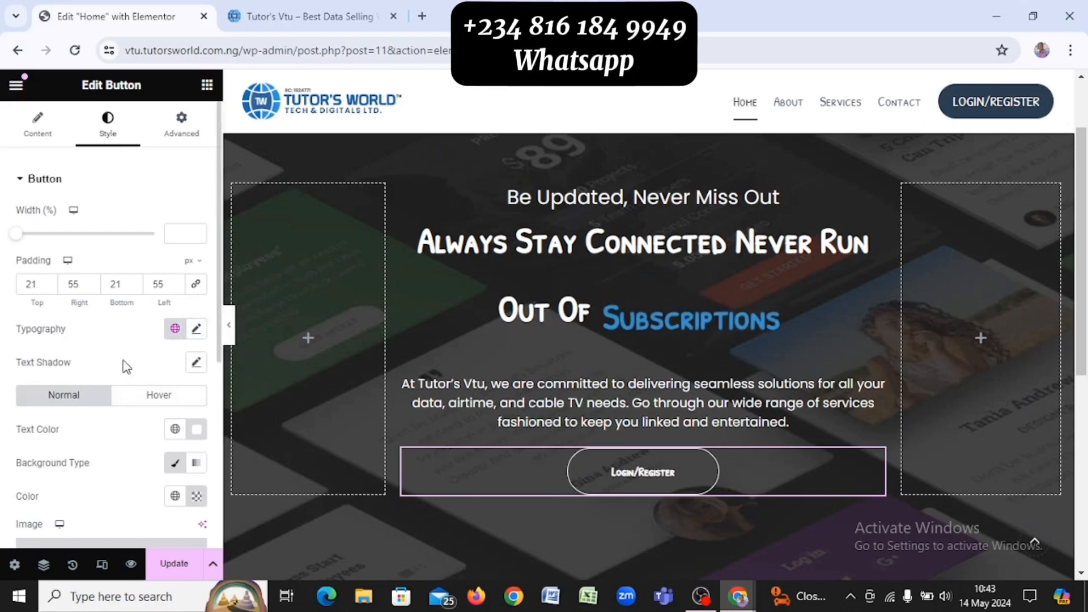
left_click(197, 330)
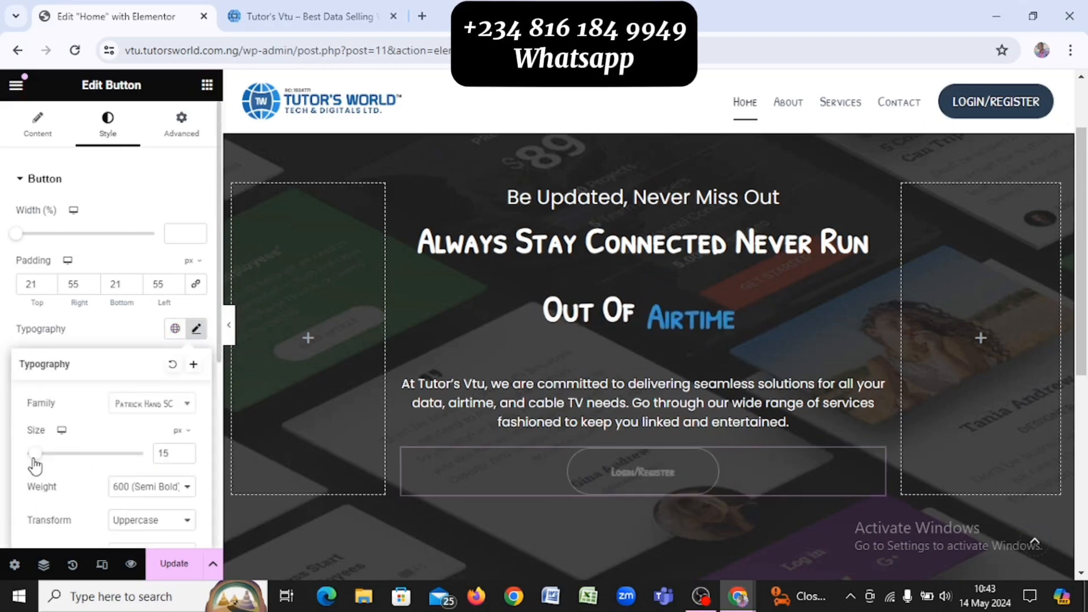
left_click_drag(38, 459, 40, 459)
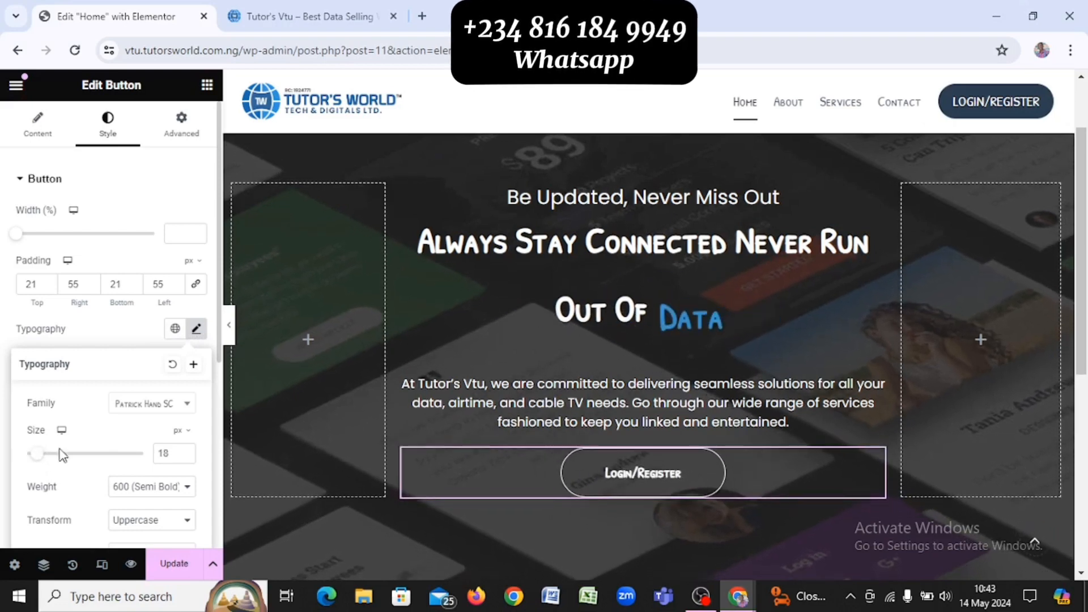
left_click(186, 453)
left_click(186, 453)
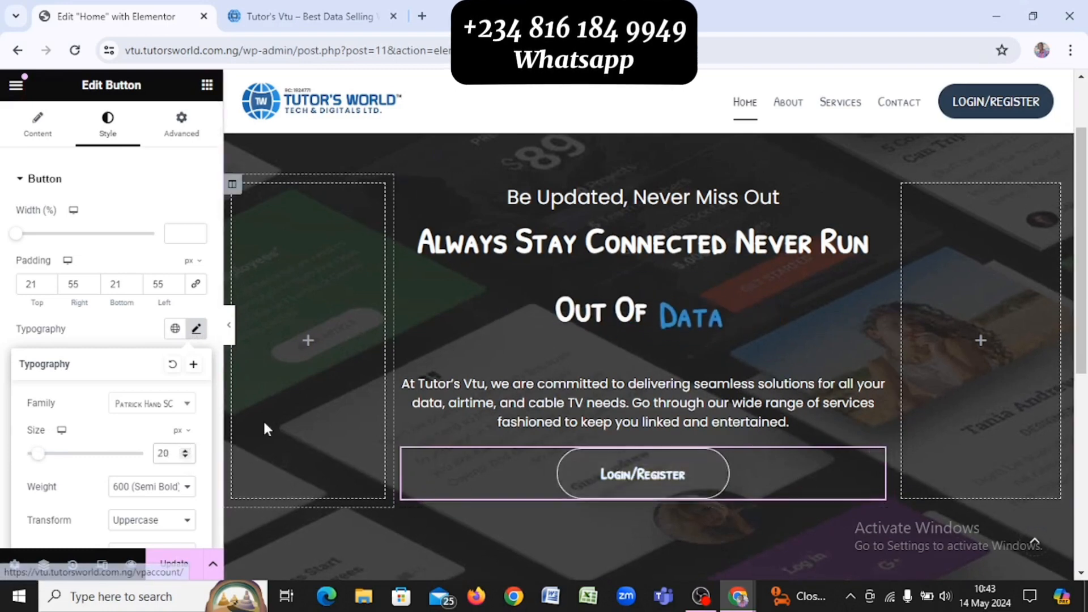
left_click(102, 327)
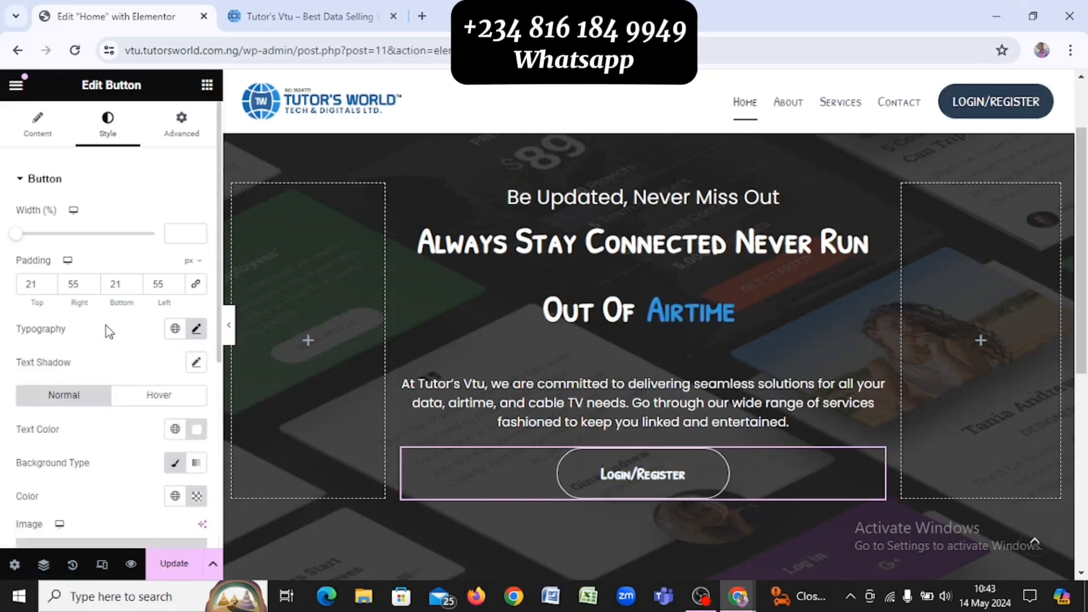
Update the Home page and reload the live site at vtu.tutorsworld.com.ng
left_click(174, 564)
scroll(773, 396, "down", 2)
scroll(772, 394, "up", 3)
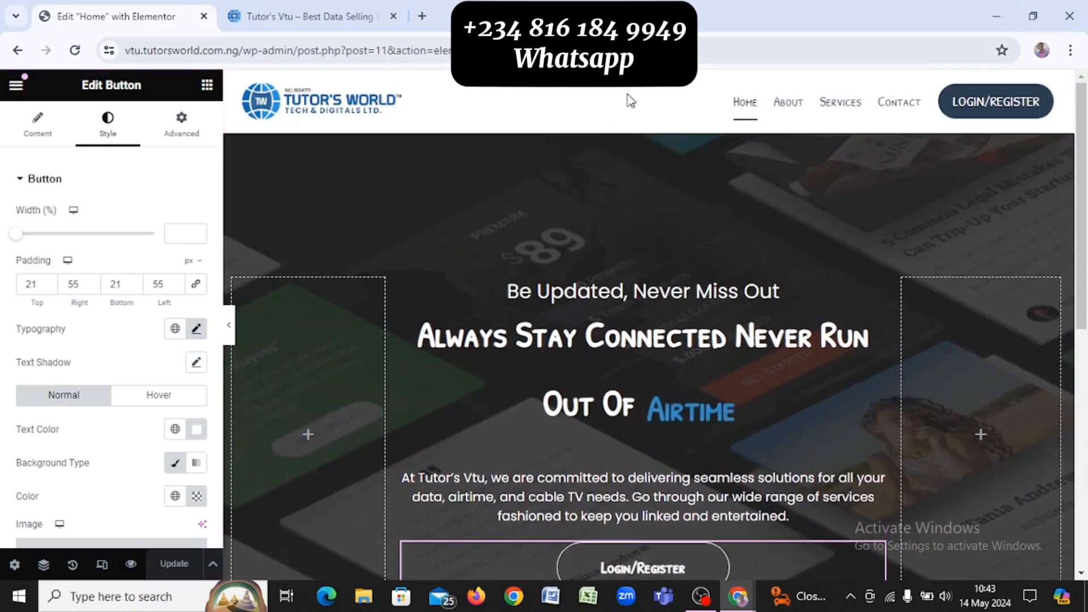
key("alt+Tab")
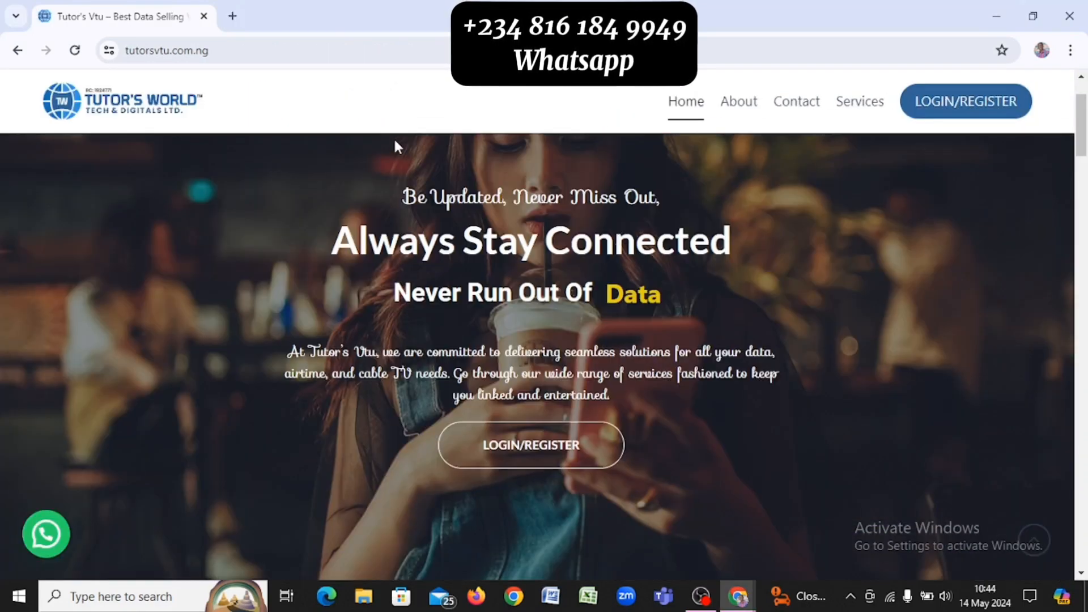
key("alt+Tab")
left_click(331, 12)
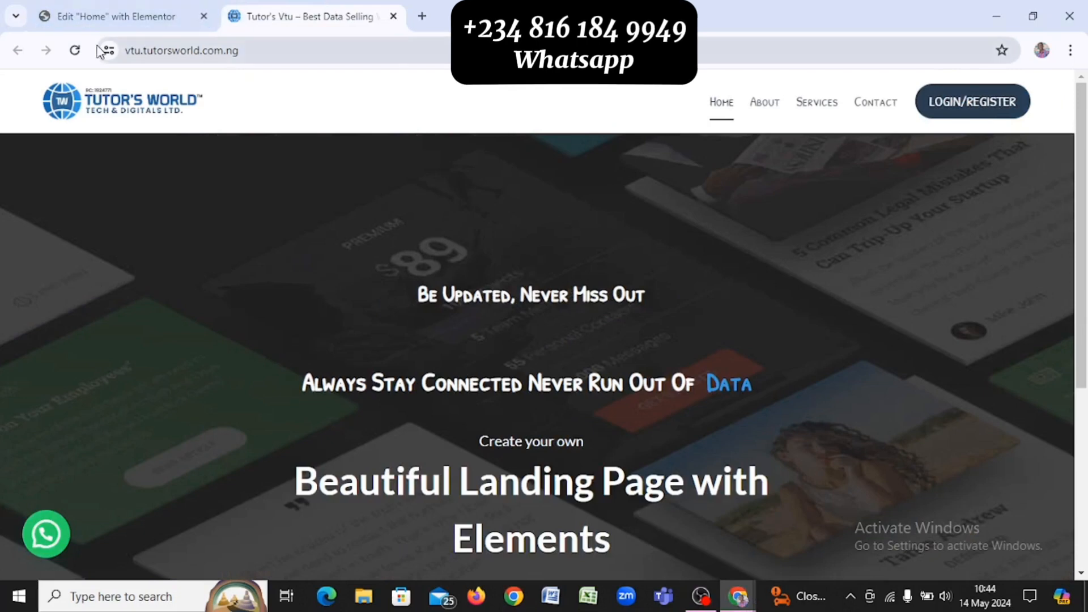
left_click(74, 50)
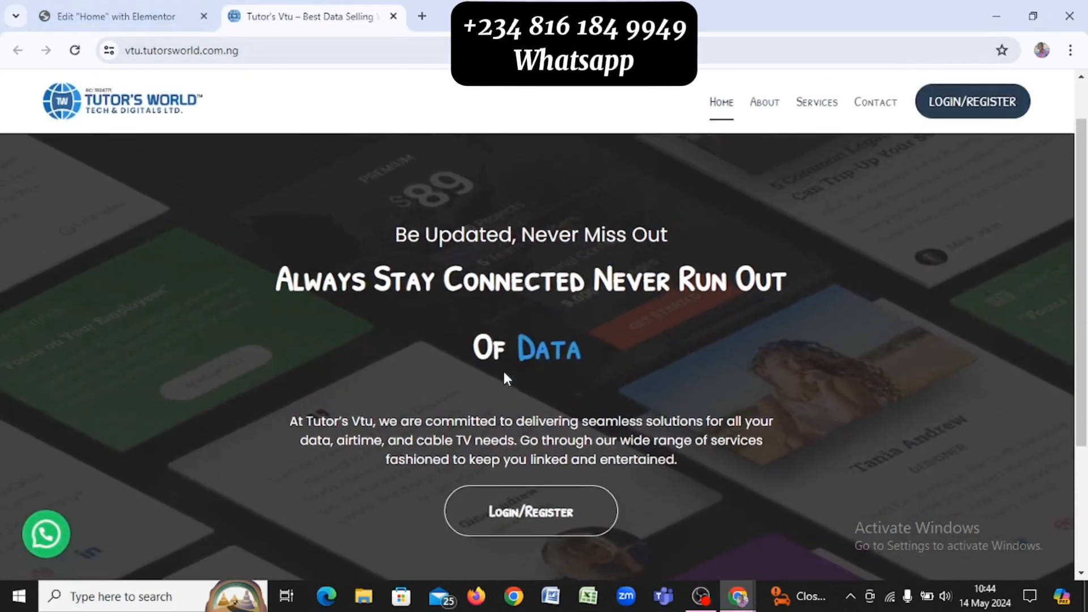
Review the hero on the live site and compare its layout and background image with tutorsvtu.com.ng
scroll(503, 369, "up", 1)
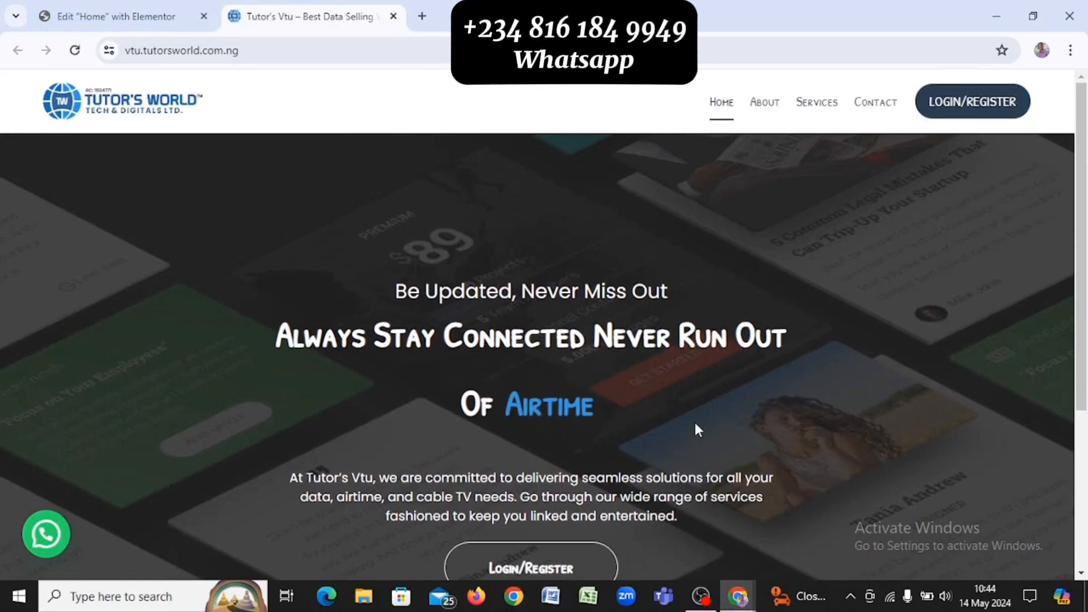
scroll(695, 423, "down", 1)
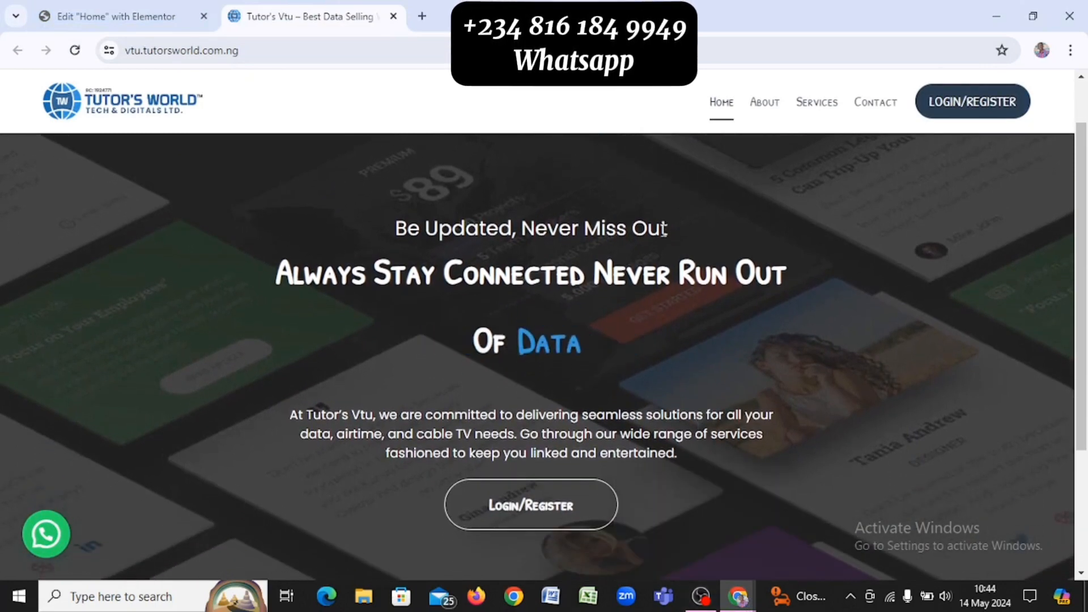
scroll(669, 244, "up", 1)
key("alt+Tab")
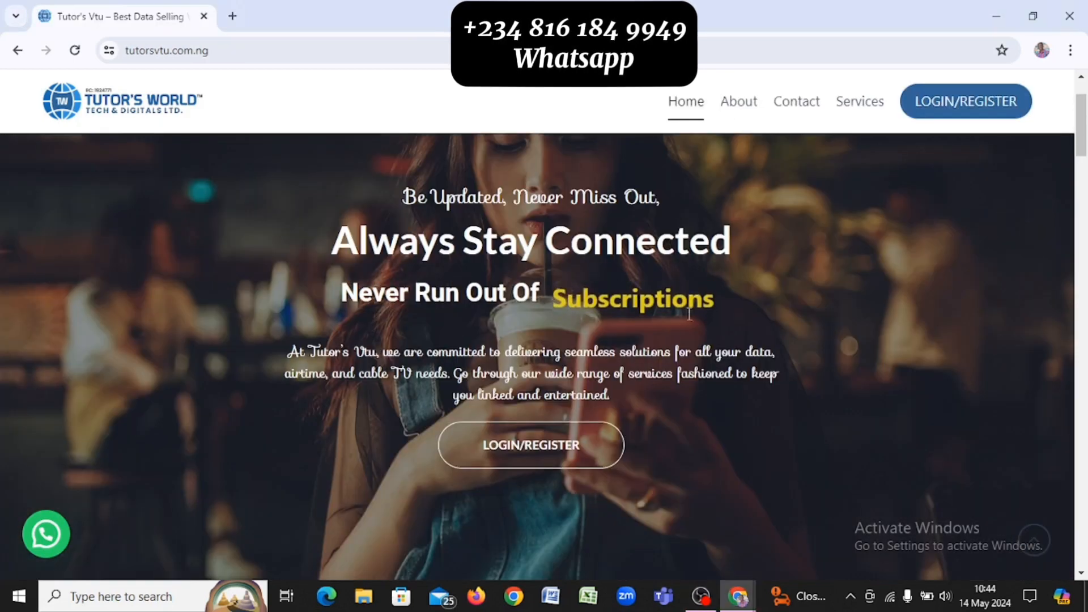
scroll(640, 283, "up", 2)
key("alt+Tab")
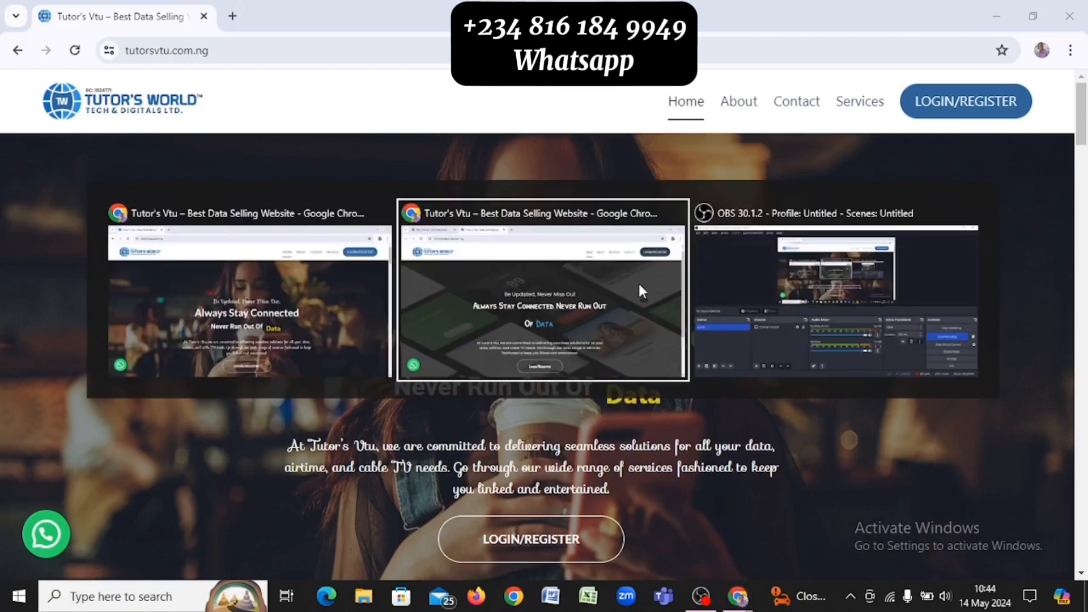
left_click(116, 15)
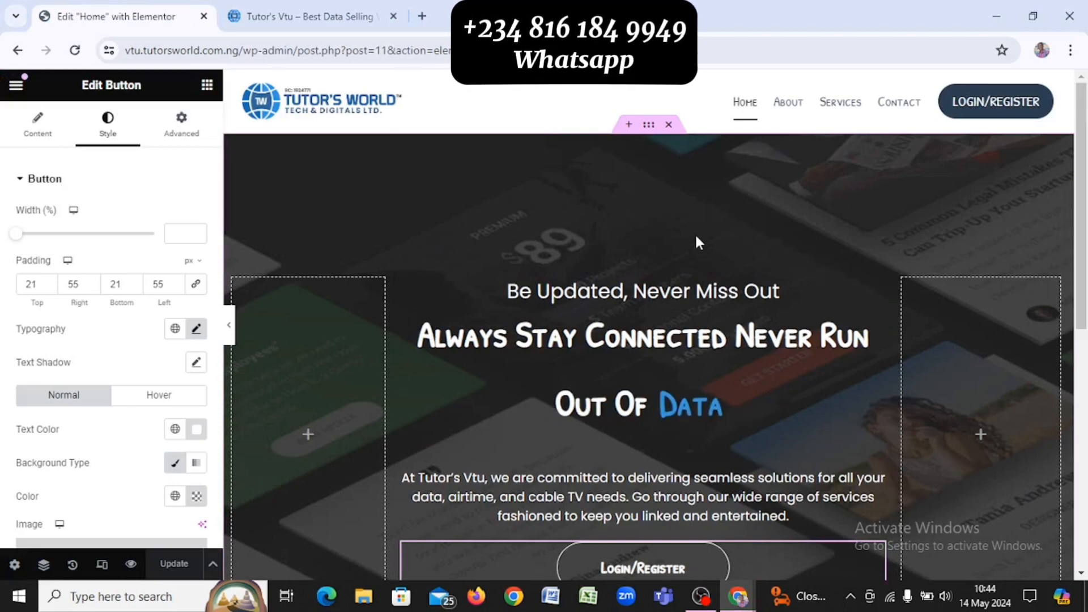
key("alt+Tab")
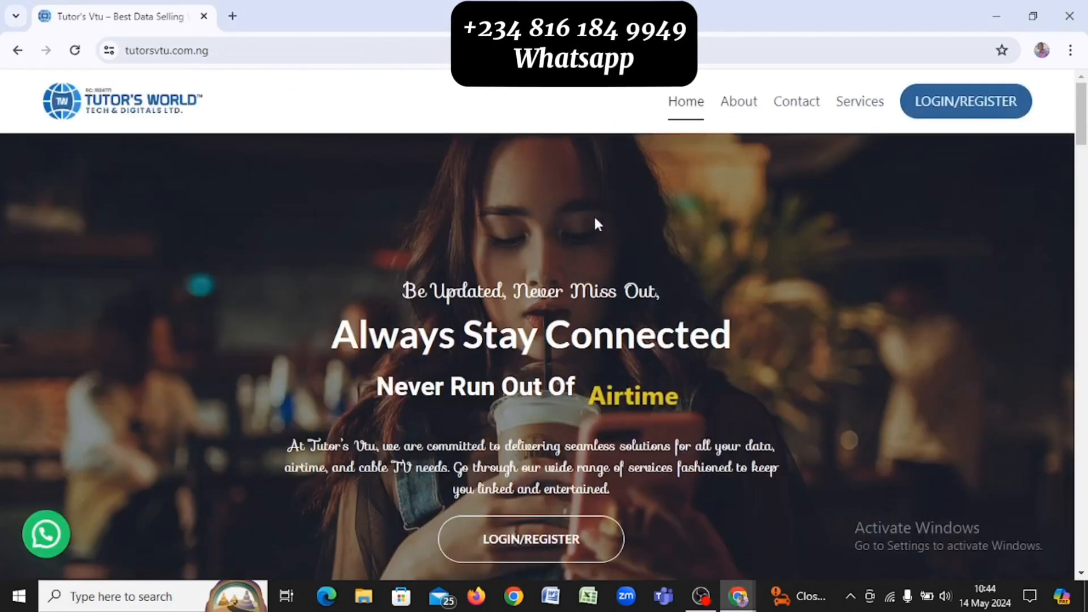
key("alt+Tab")
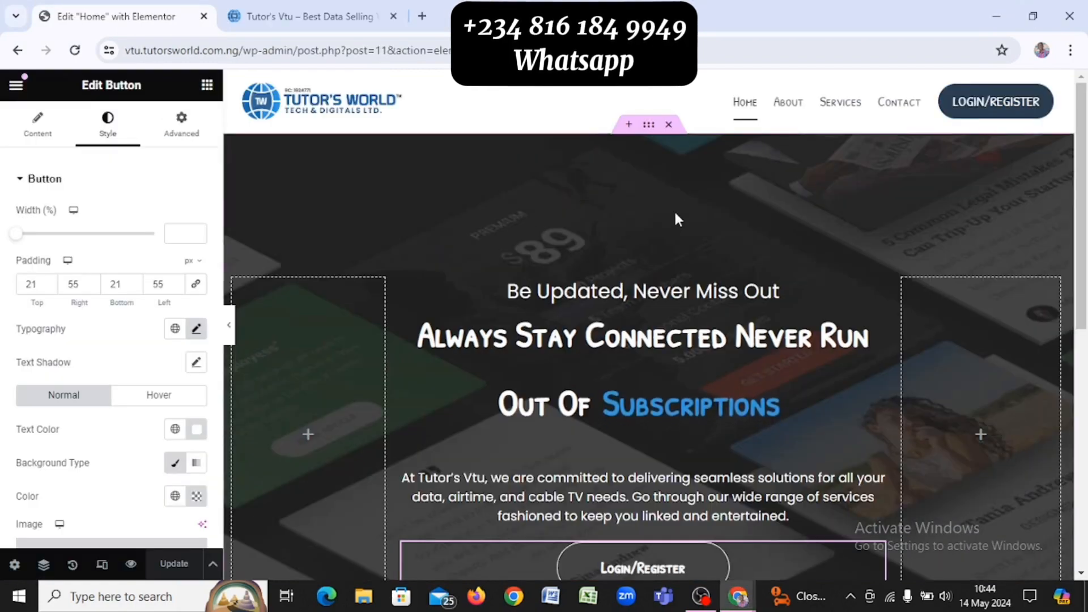
Open the image selection for the hero section's background and permanently delete bg1.jpg from the media library
left_click(650, 128)
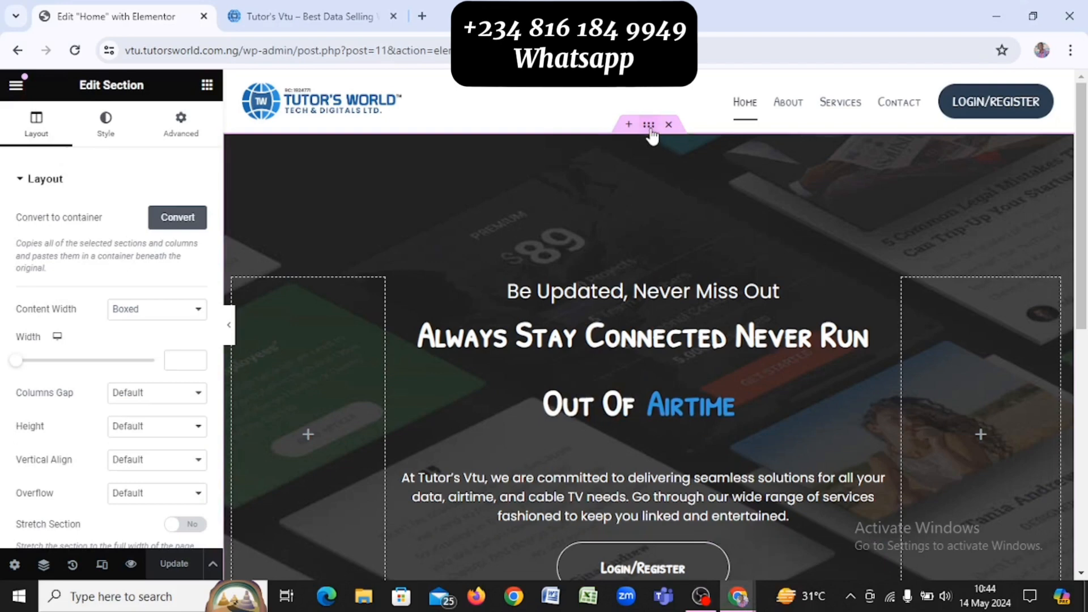
left_click(115, 135)
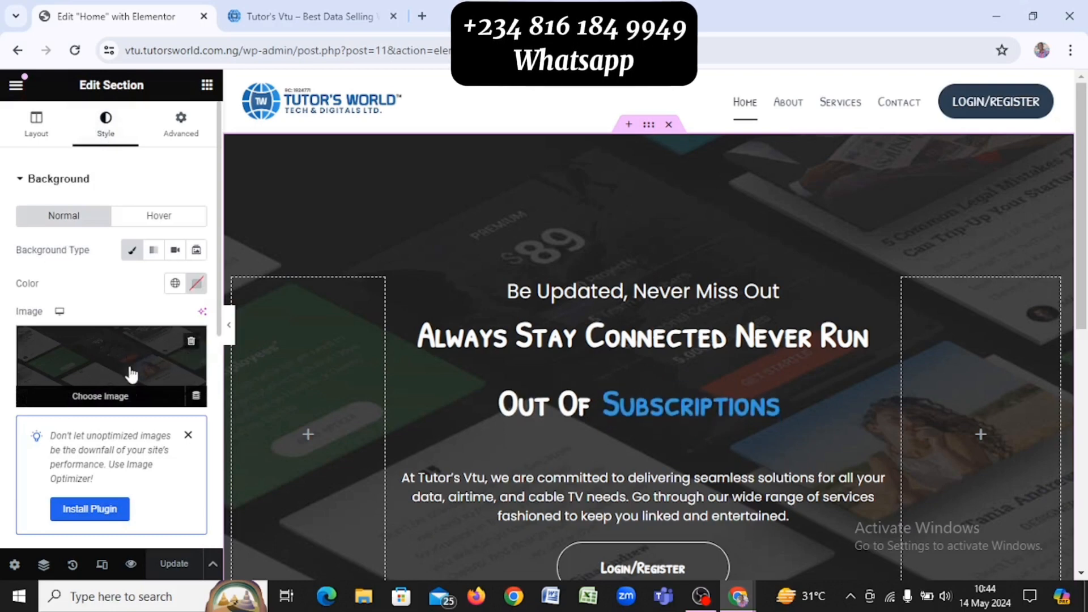
left_click(101, 396)
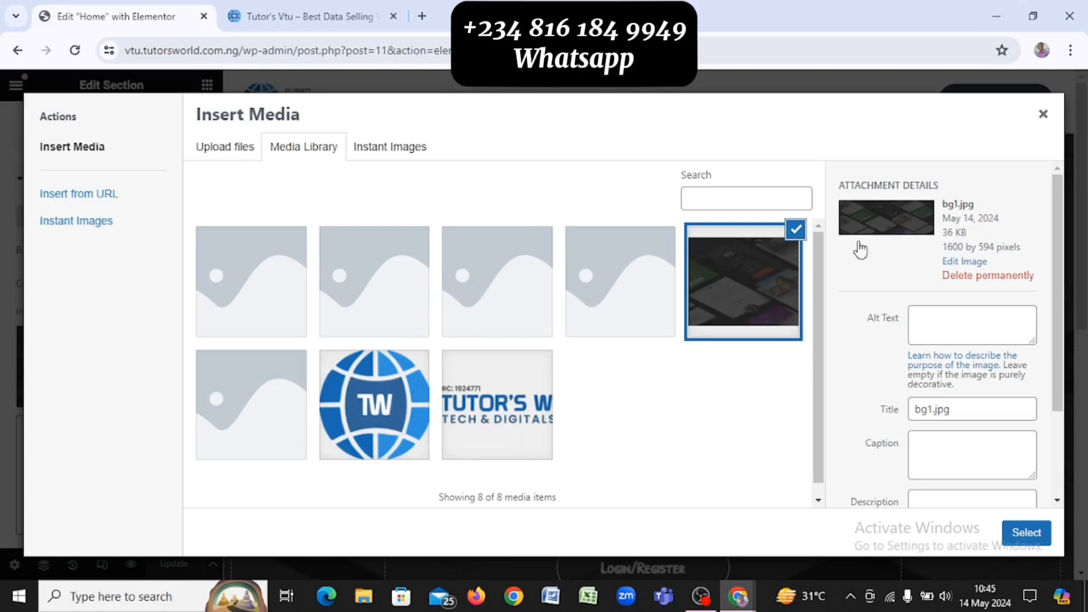
left_click(1008, 277)
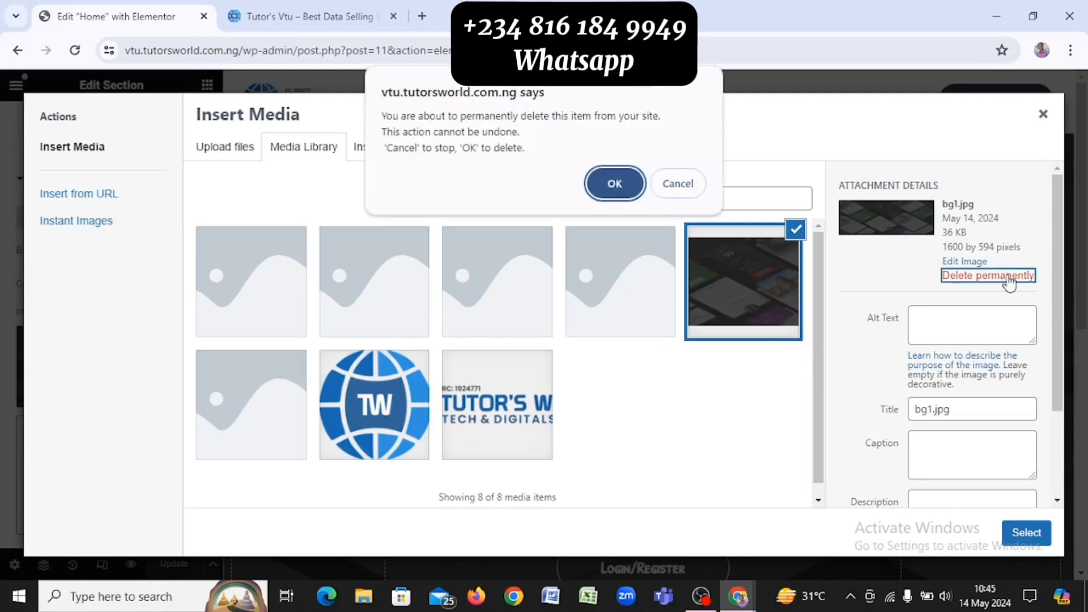
left_click(611, 194)
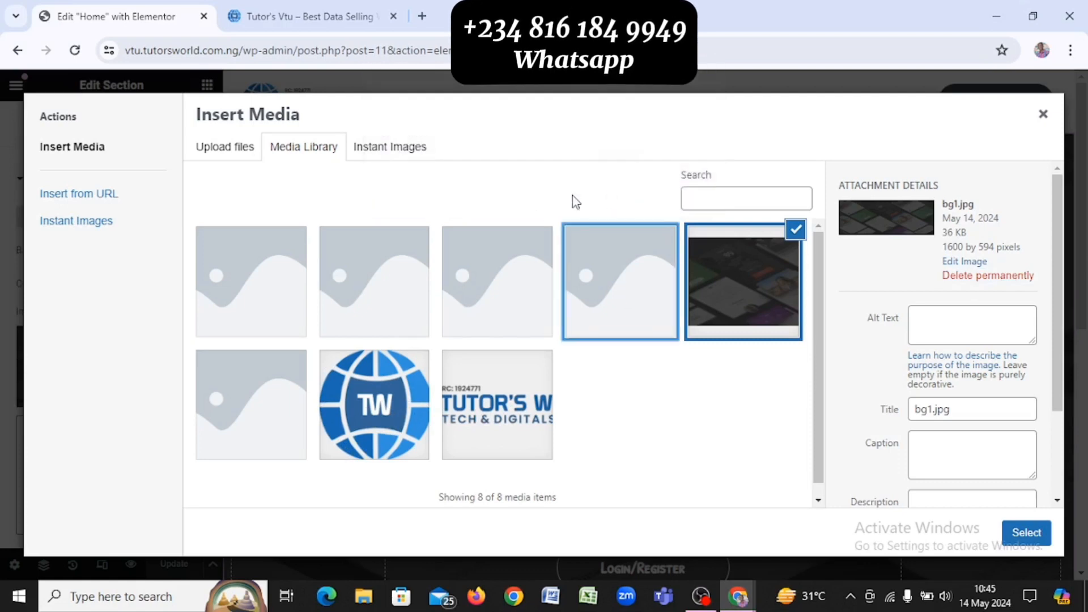
Permanently delete placeholder-2.png, placeholder-1.png and placeholder.png from the media library
left_click(285, 279)
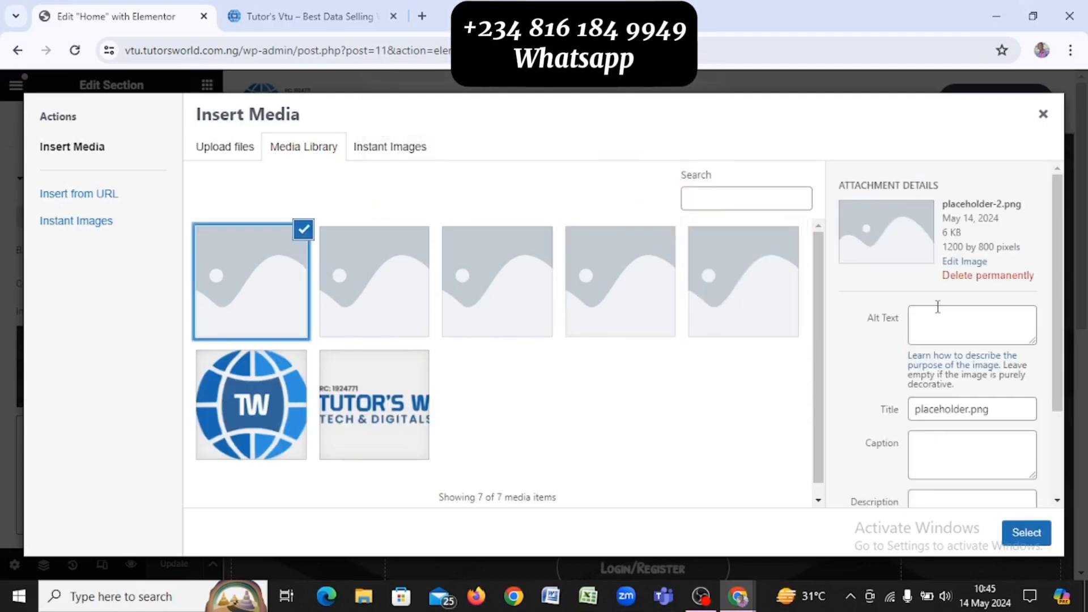
left_click(982, 275)
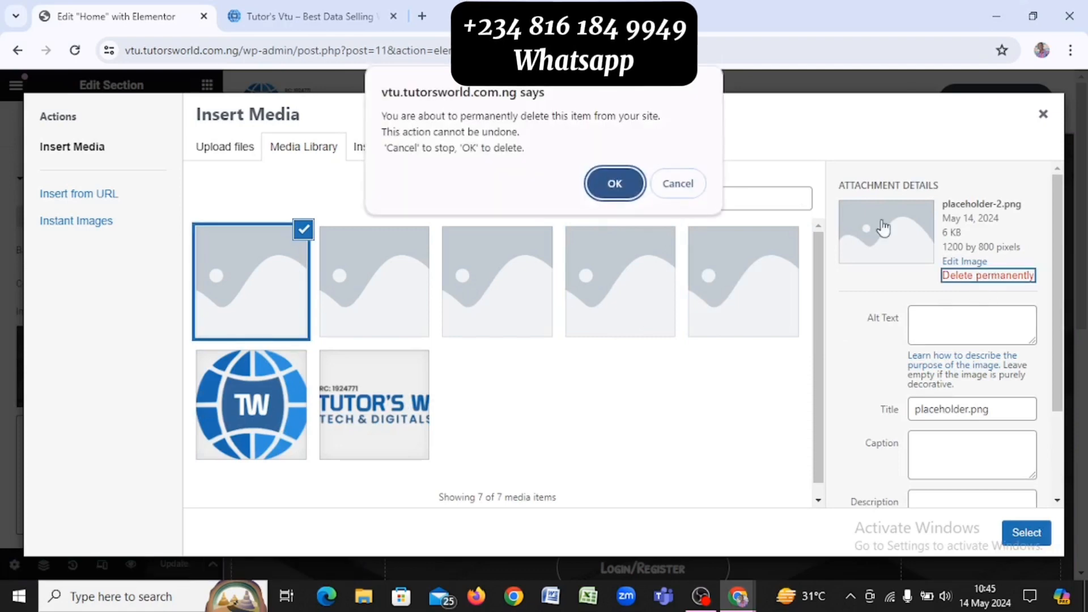
left_click(607, 178)
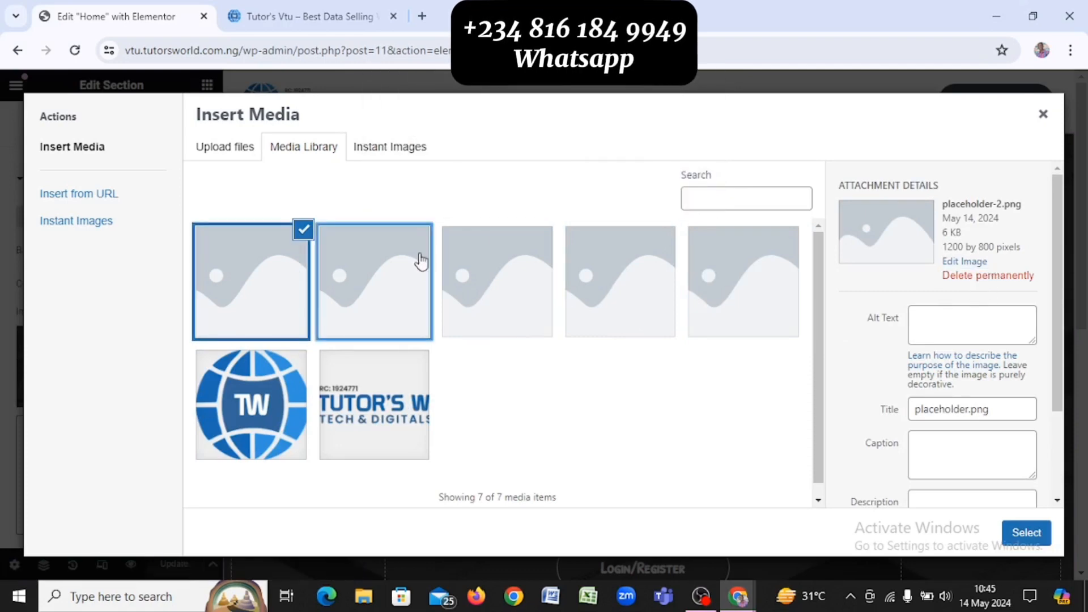
left_click(292, 297)
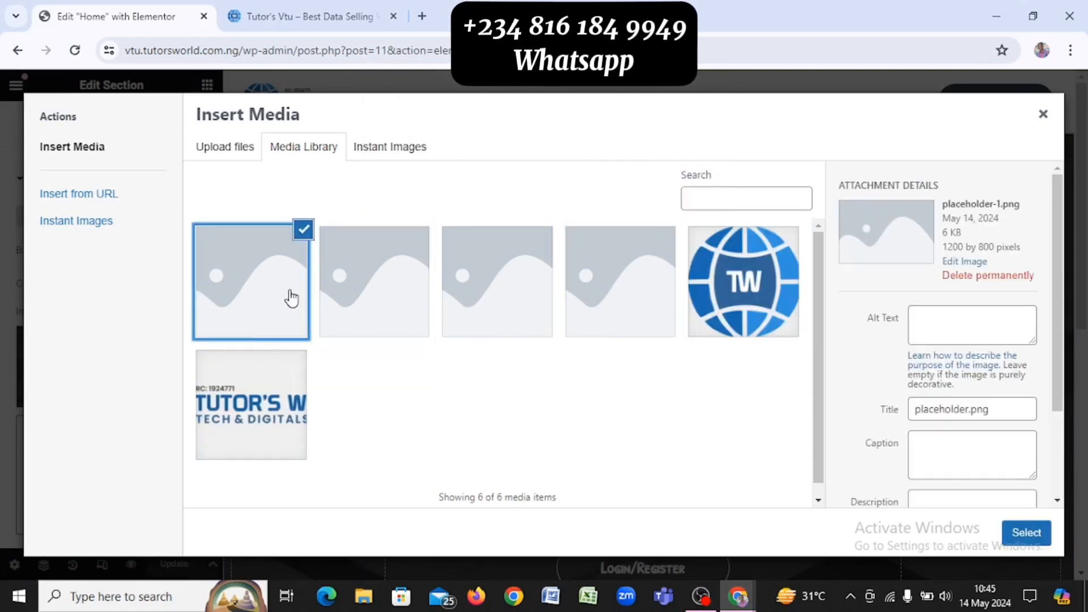
left_click(1005, 279)
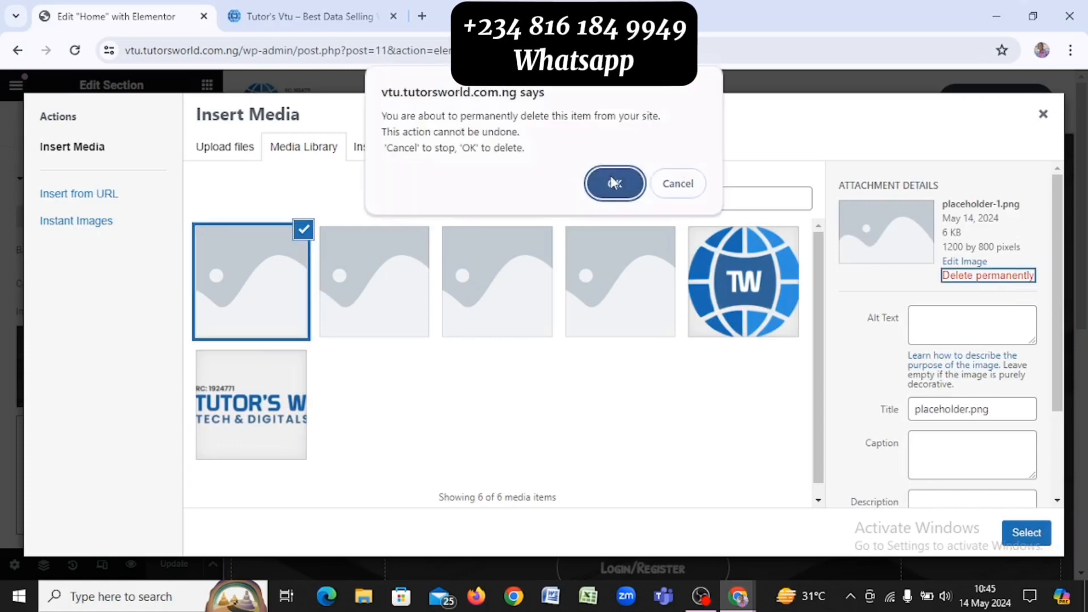
left_click(614, 182)
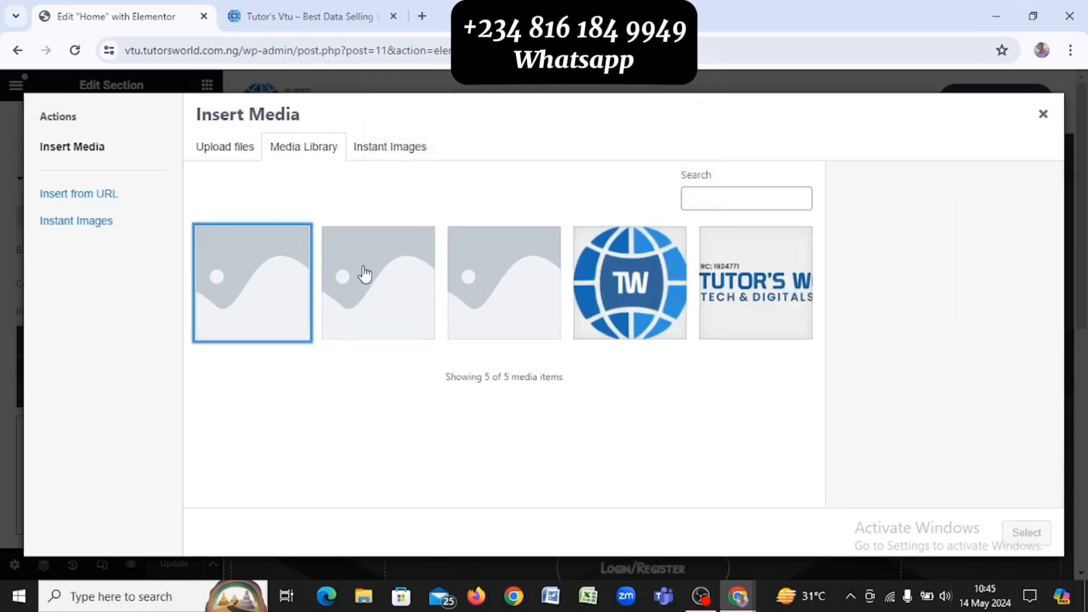
left_click(279, 292)
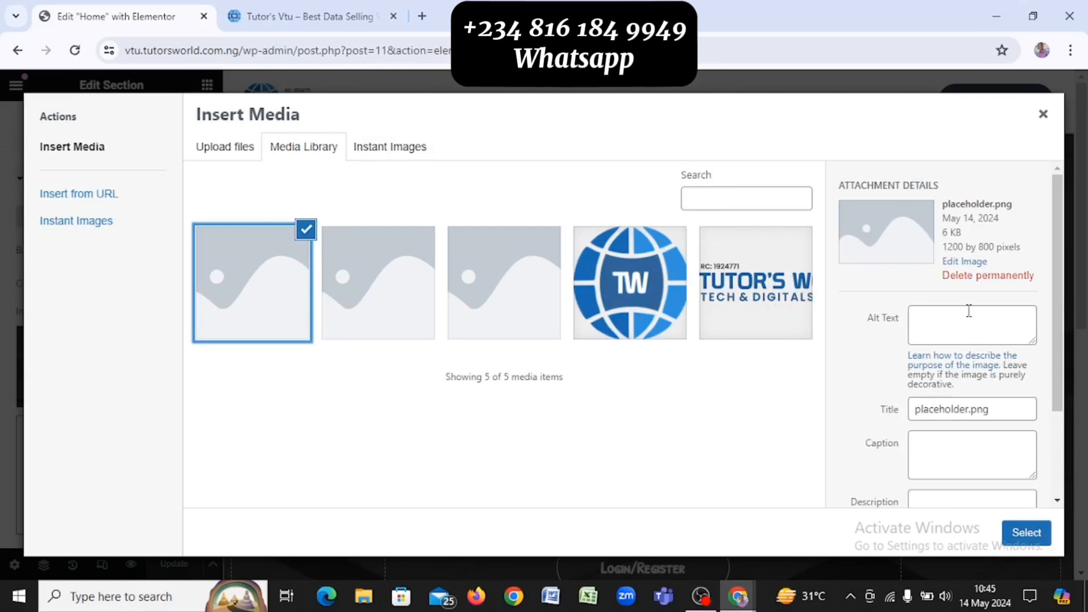
left_click(976, 279)
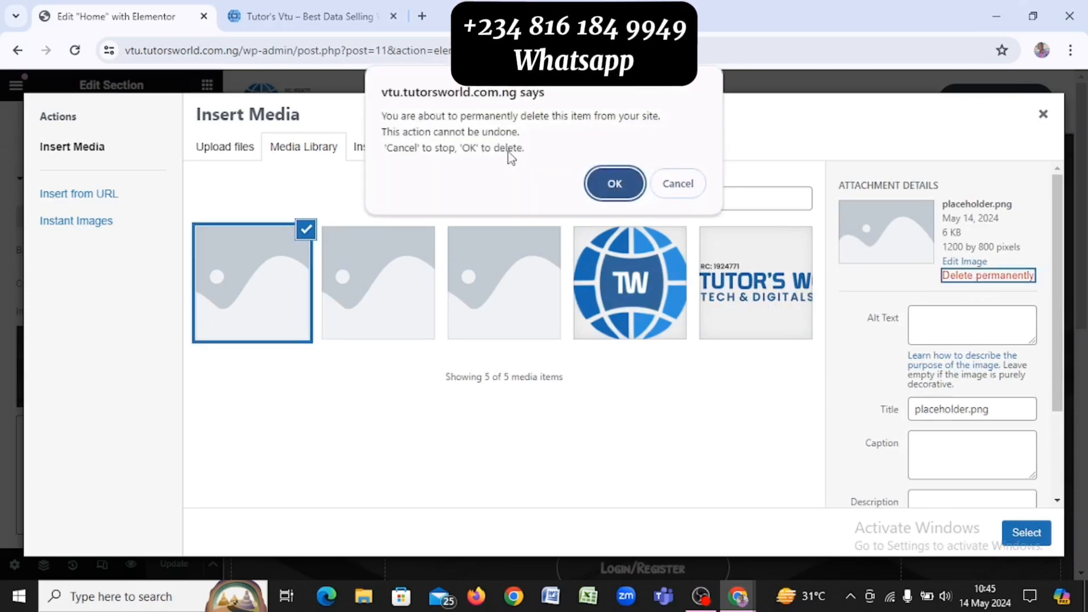
left_click(613, 189)
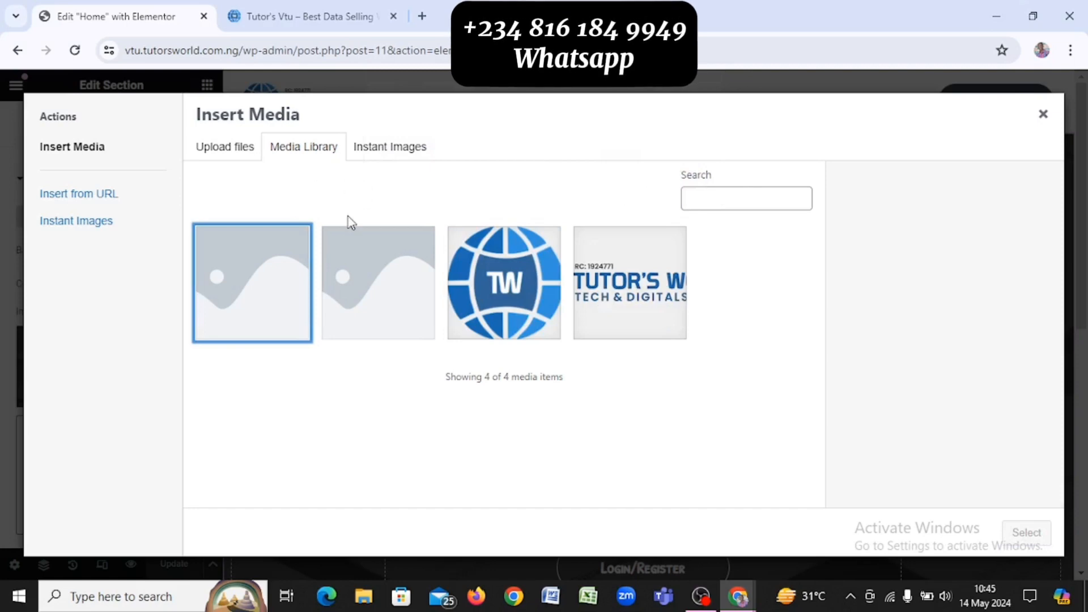
Permanently delete placeholder-614.png and placeholder-613.png from the media library
left_click(305, 272)
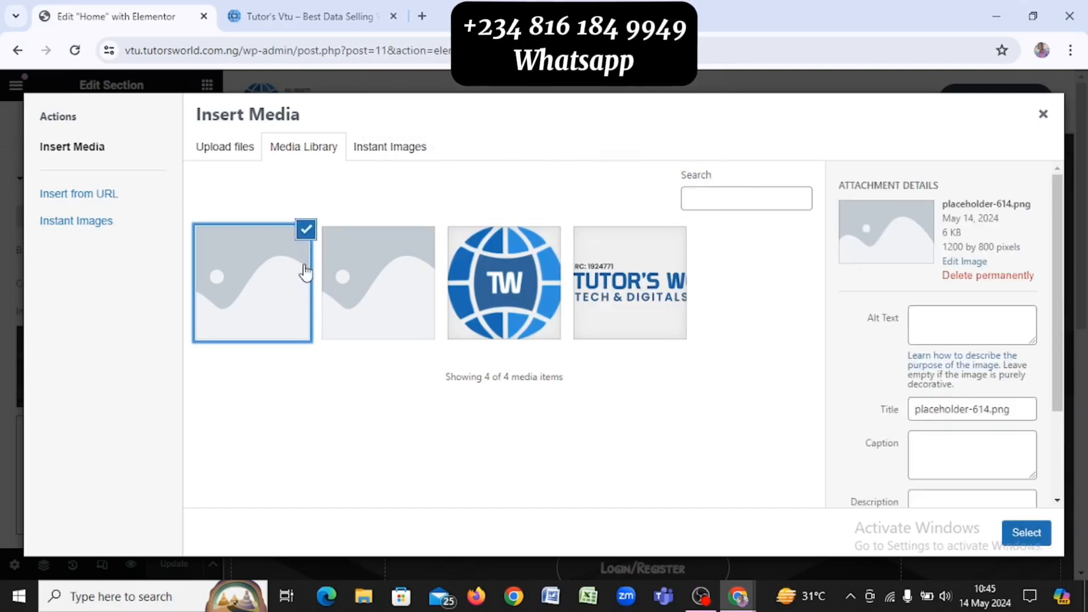
left_click(982, 278)
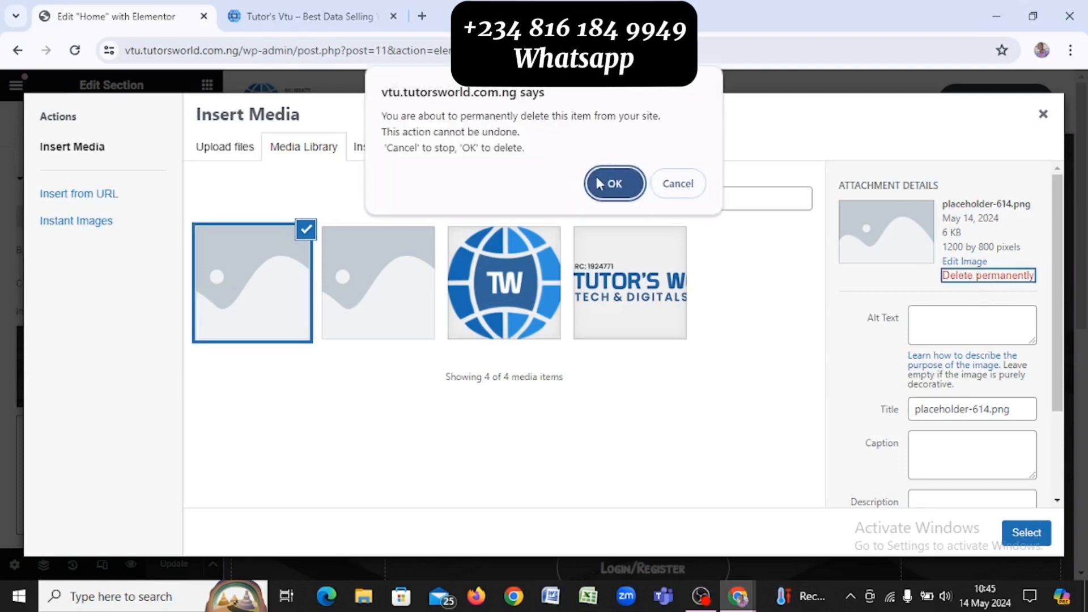
left_click(624, 193)
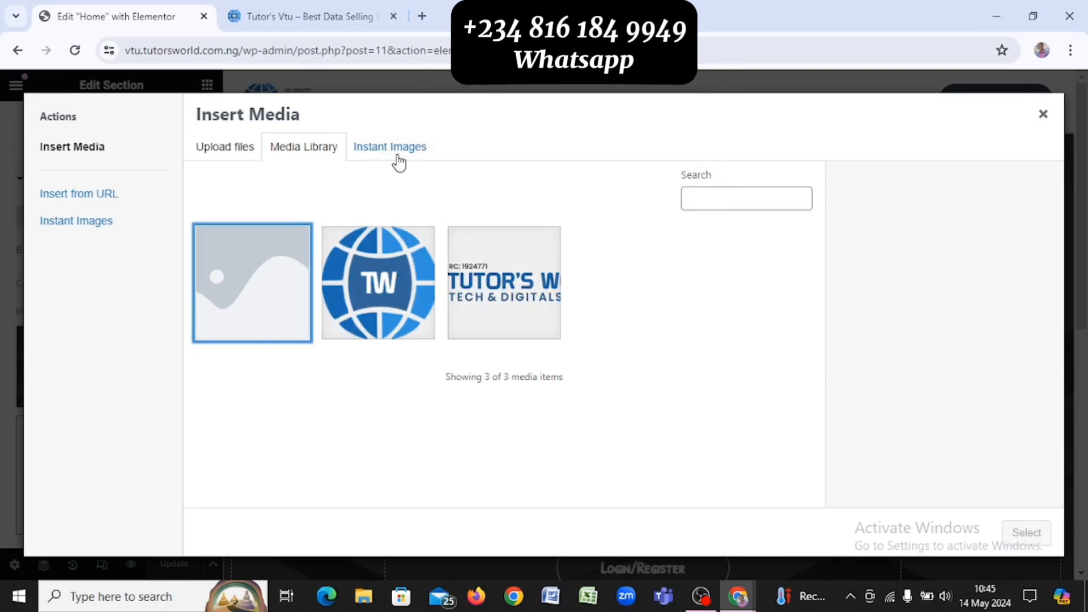
left_click(277, 290)
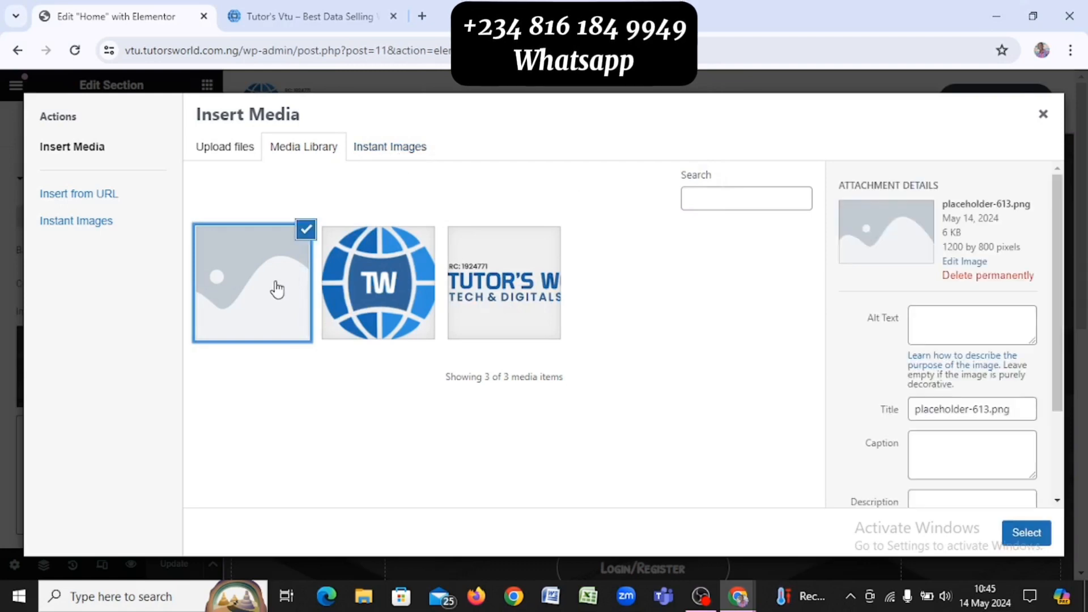
left_click(968, 279)
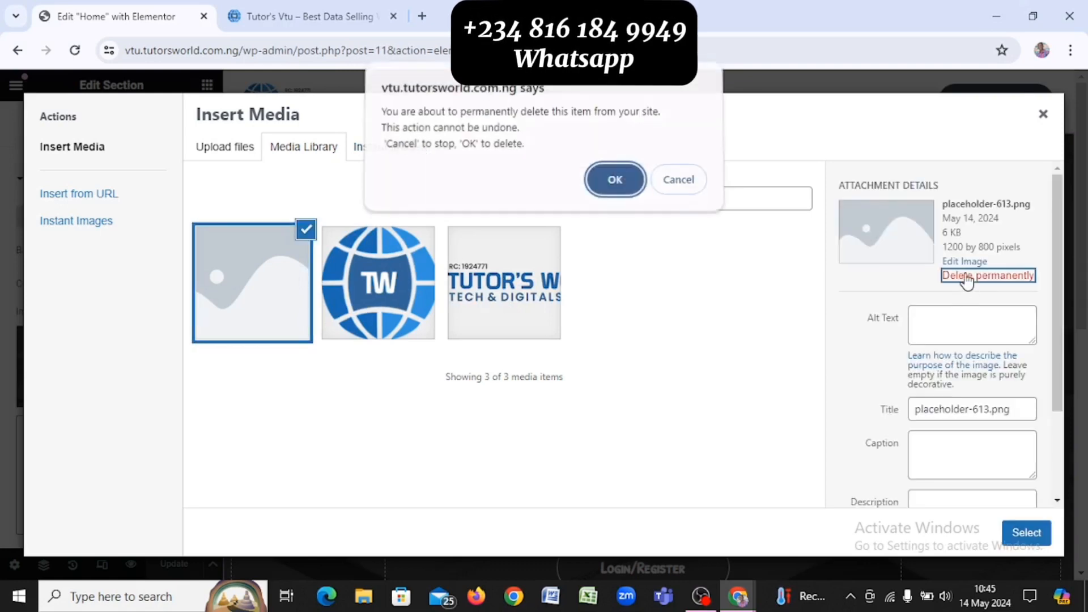
left_click(636, 192)
left_click(492, 210)
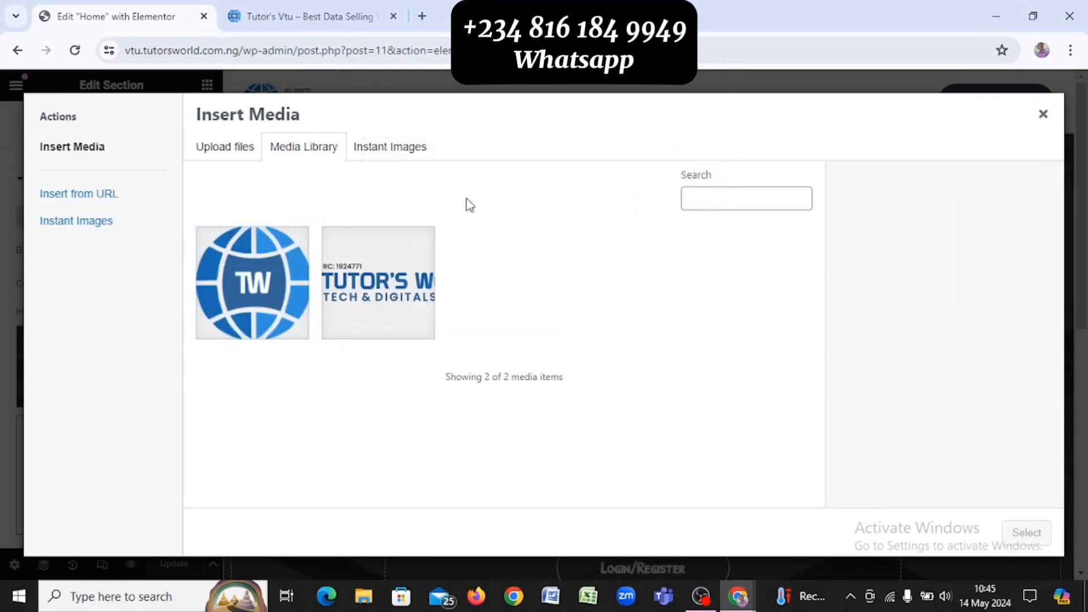
Search the Pixabay source in Instant Images for "man pressing phone" and look through the results
left_click(384, 160)
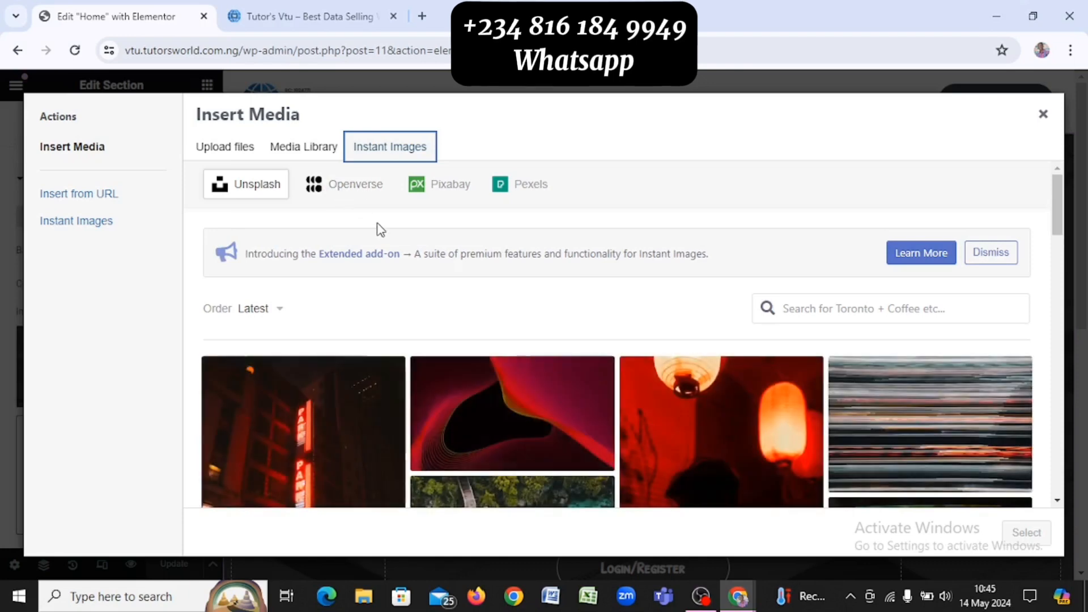
scroll(522, 277, "down", 4)
scroll(522, 278, "up", 4)
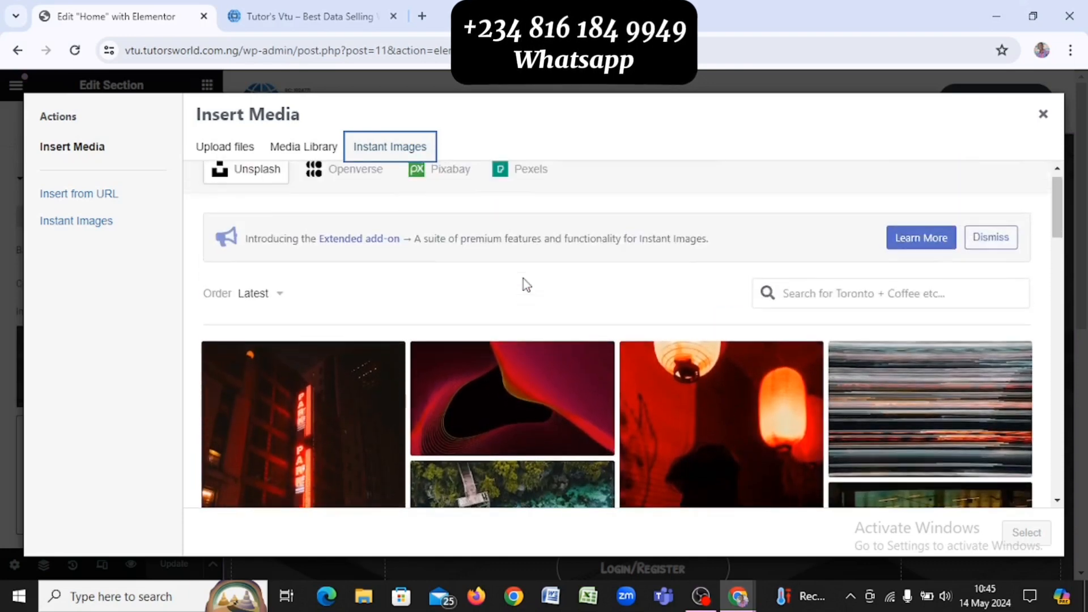
left_click(452, 171)
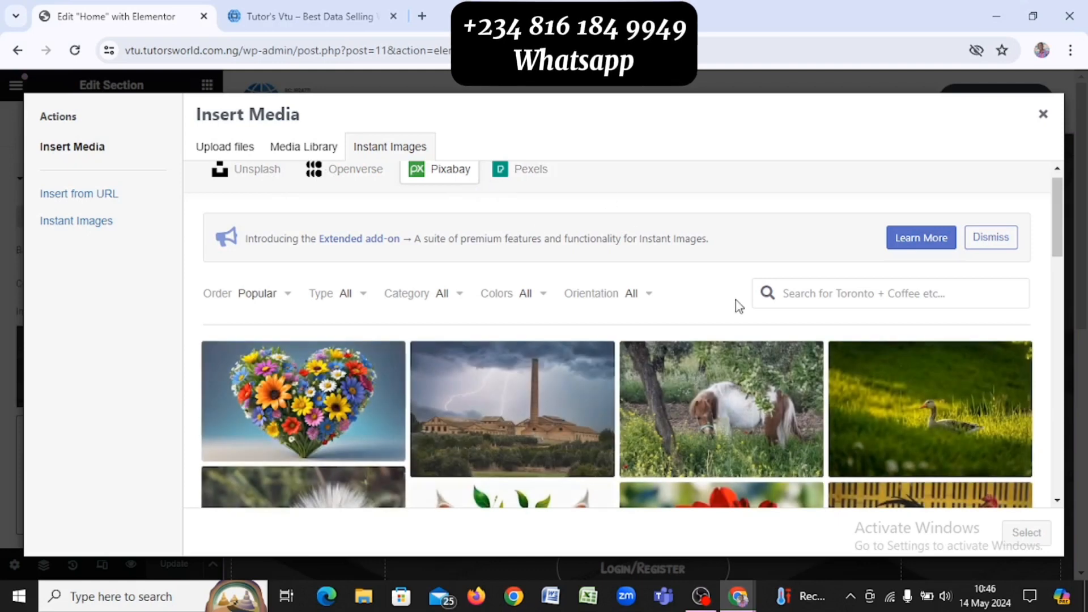
left_click(827, 292)
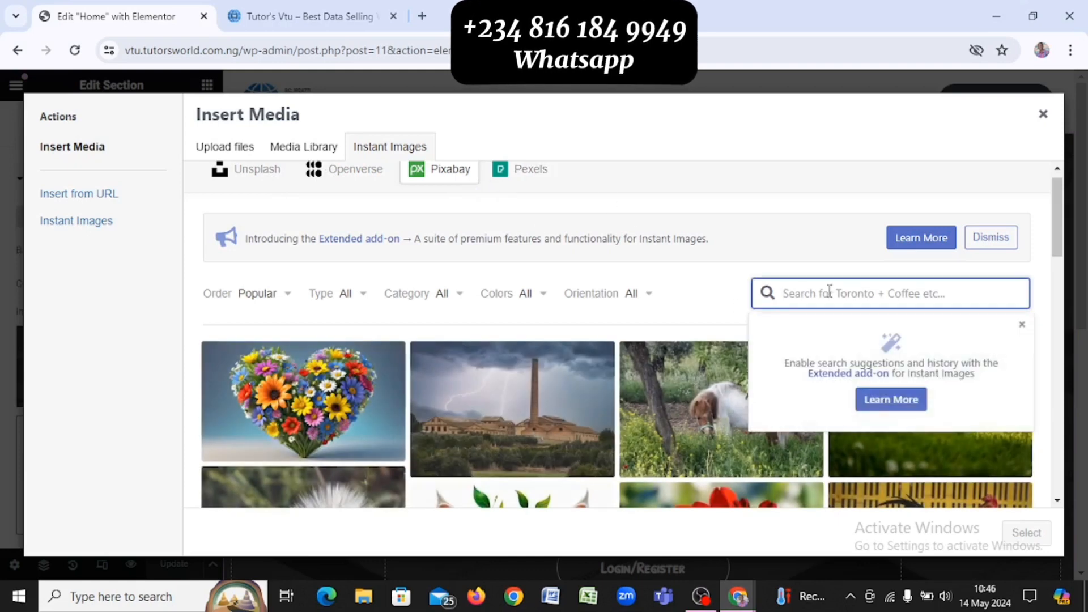
type("man pressing phone")
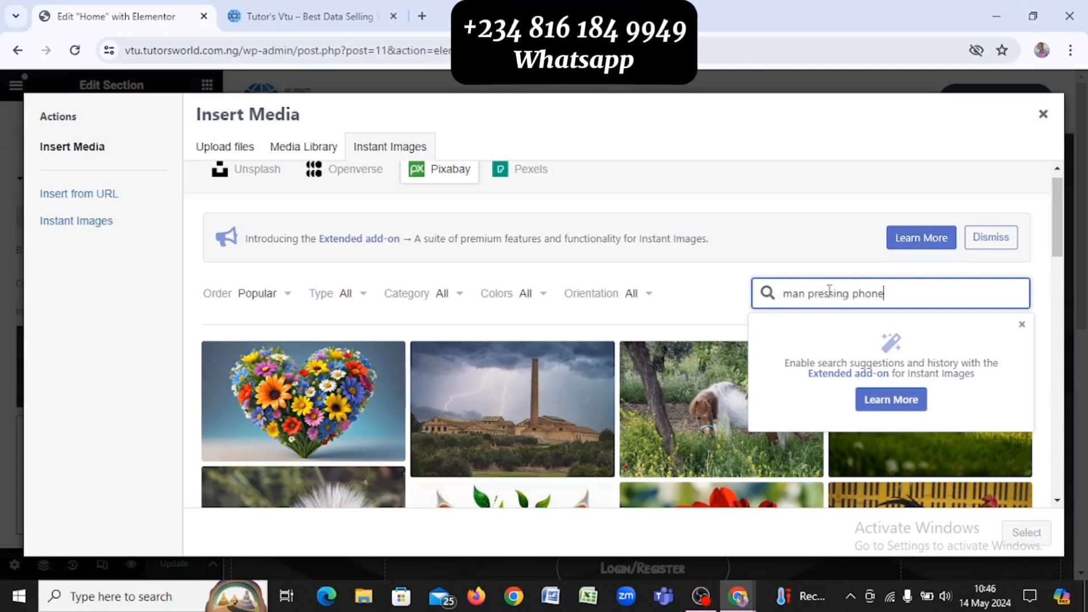
key("Return")
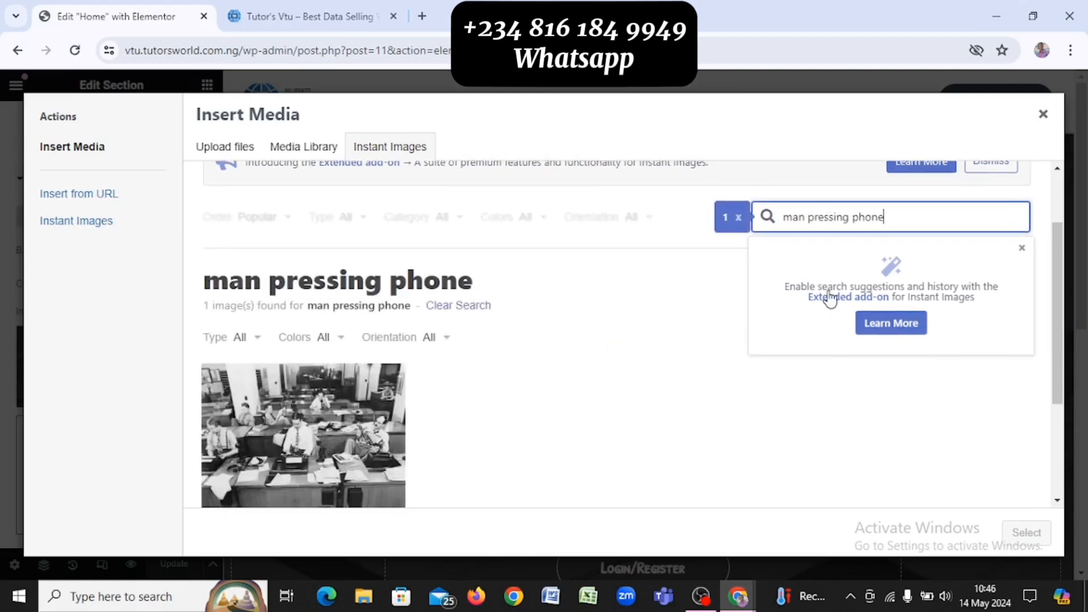
scroll(830, 298, "down", 1)
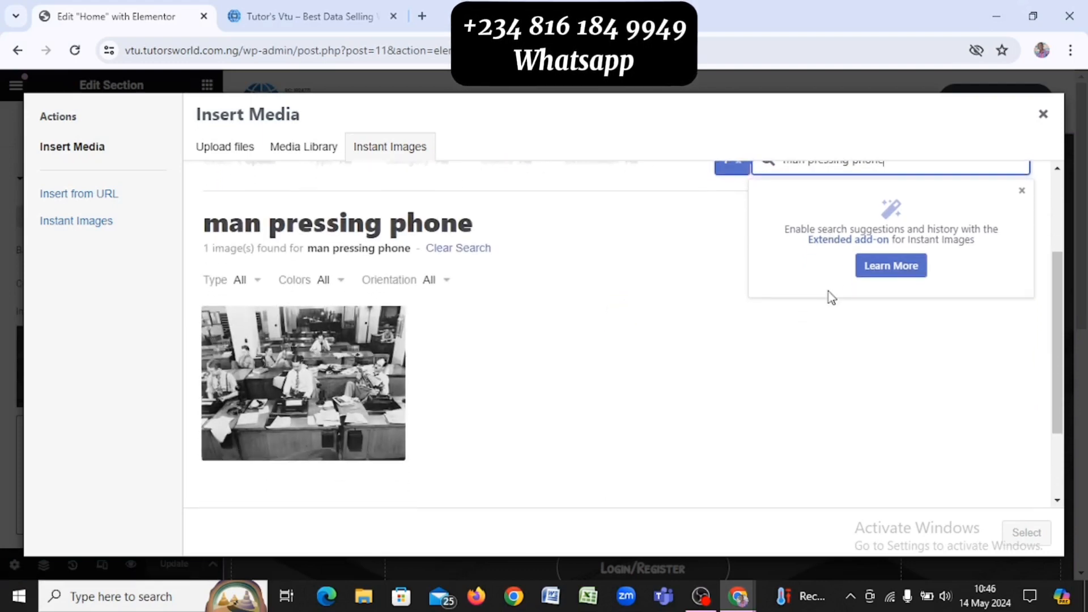
scroll(699, 333, "up", 3)
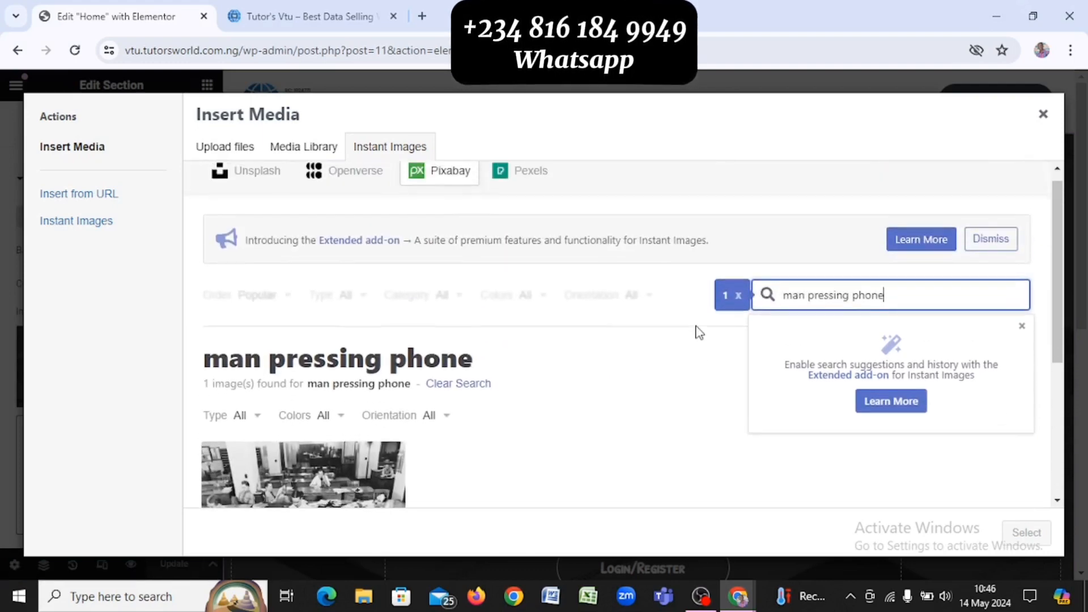
Search Pexels for "man pressing phone" and import the photo of the man in the green jacket on a couch
triple_click(912, 288)
key("ctrl+c")
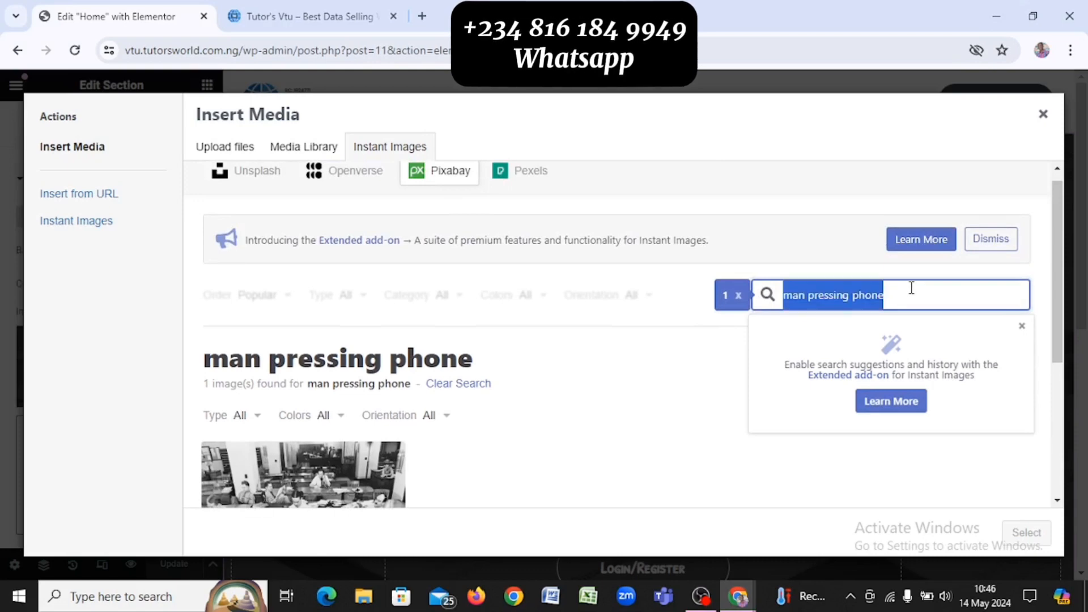
left_click(513, 173)
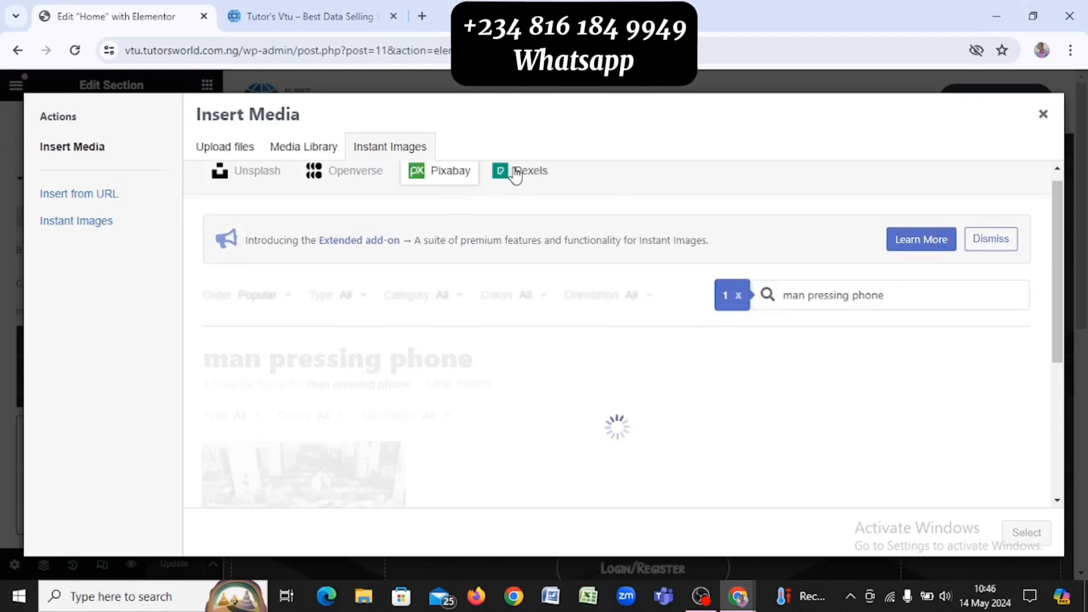
left_click(814, 295)
key("ctrl+v")
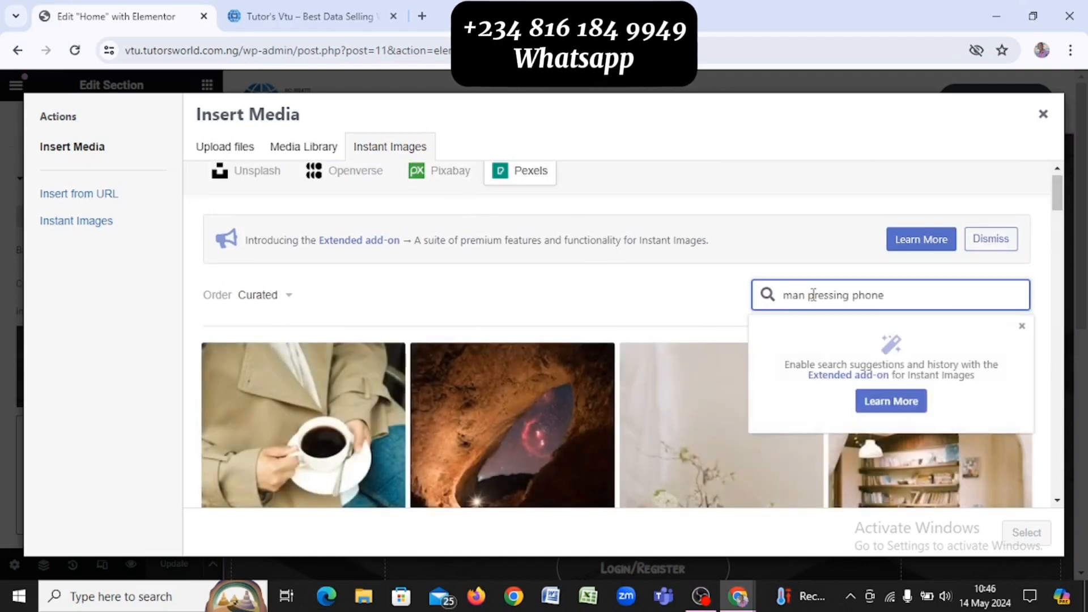
key("Return")
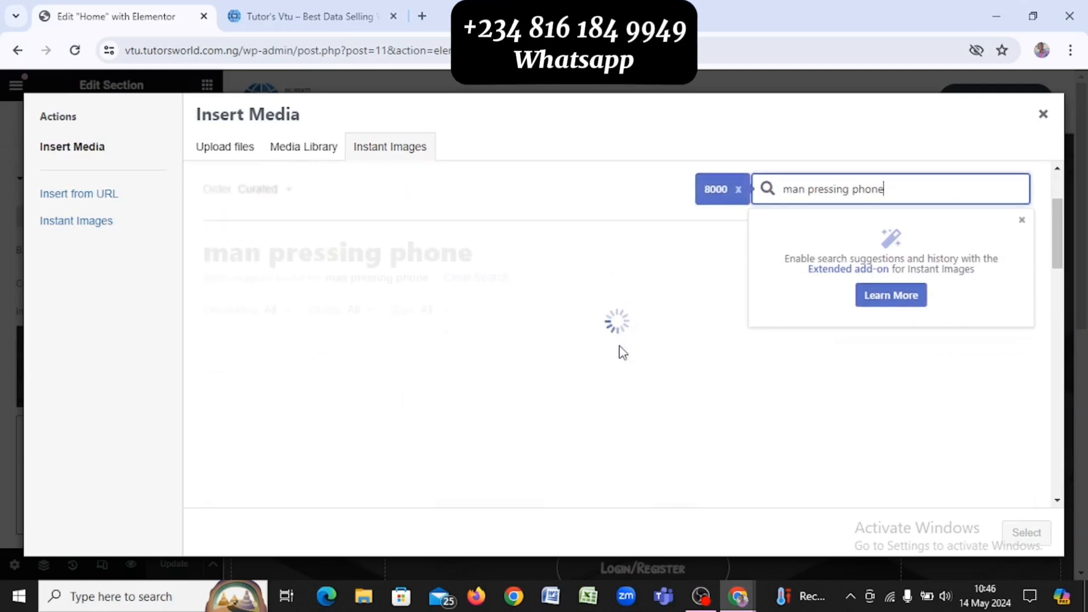
scroll(621, 353, "down", 4)
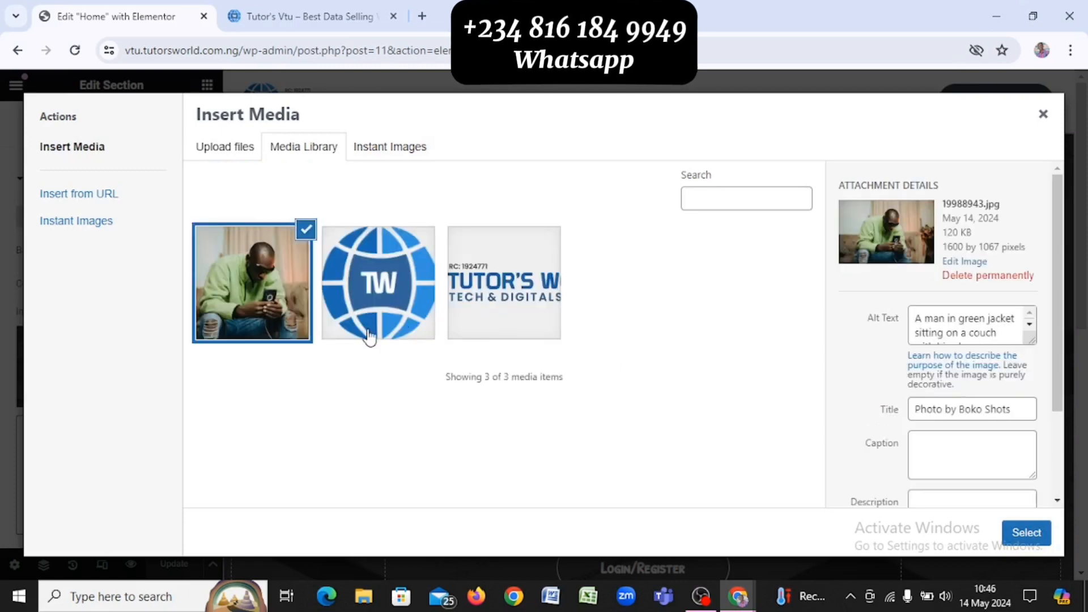
Search Pexels in Instant Images for "man pressing phone" again and import the photo of the smiling man in the gray crew-neck shirt
left_click(408, 143)
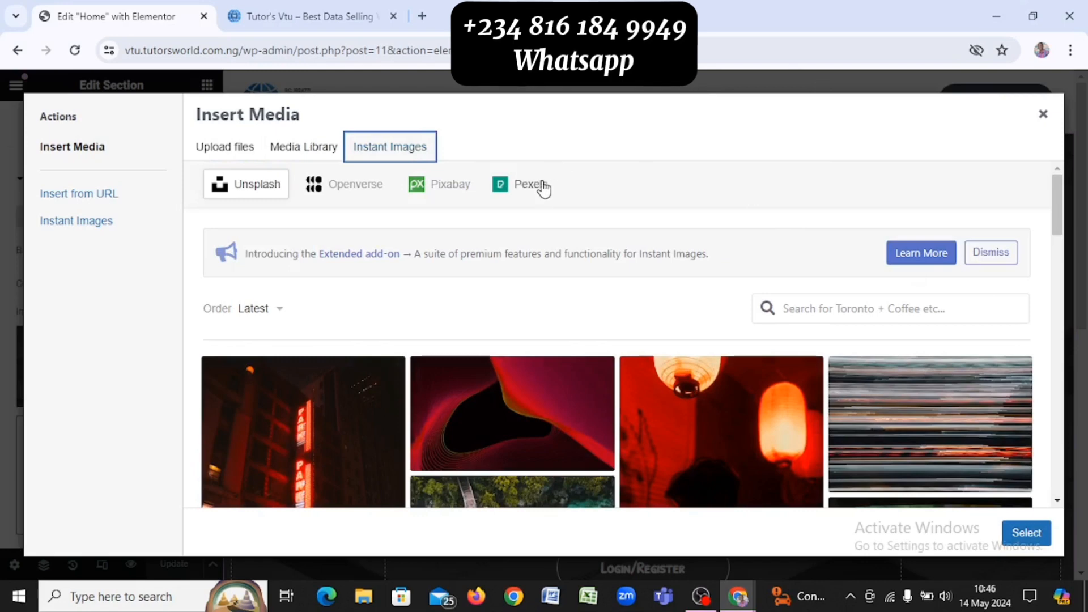
left_click(543, 187)
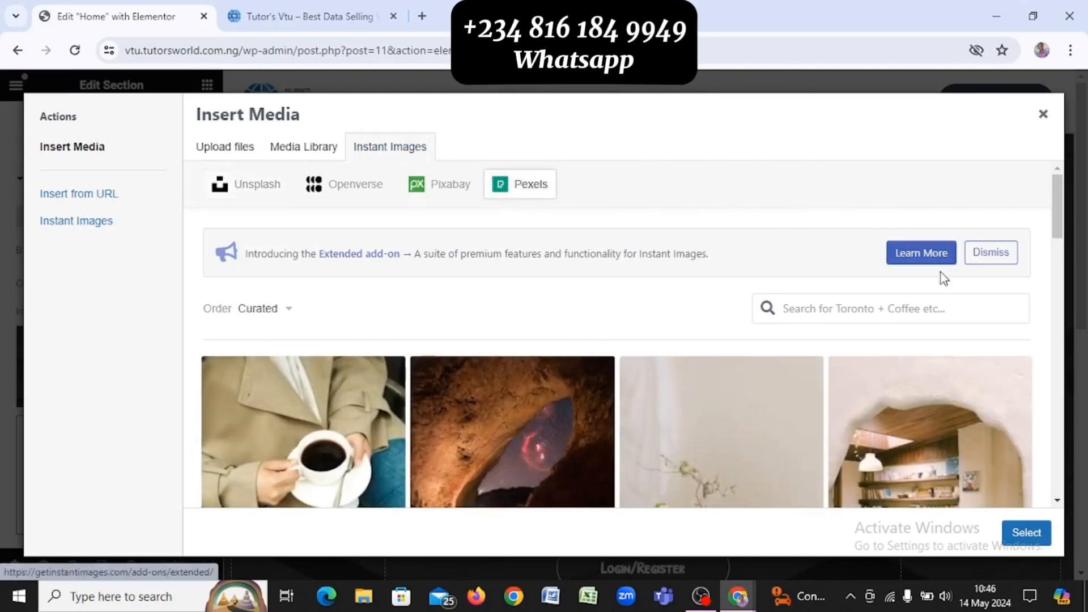
left_click(872, 306)
type("man pressing phone")
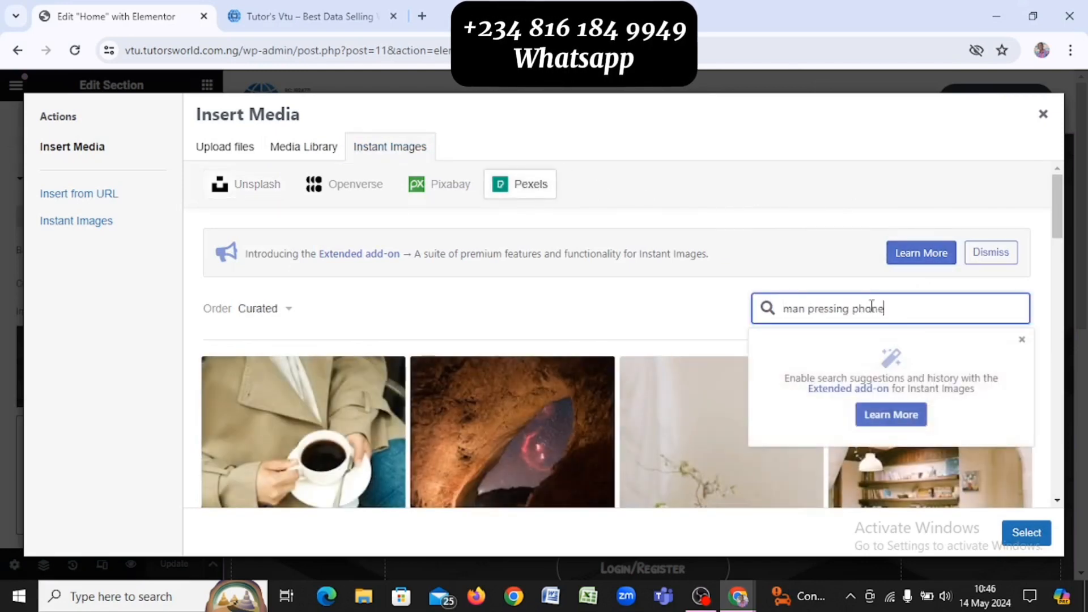
scroll(872, 309, "down", 2)
key("Return")
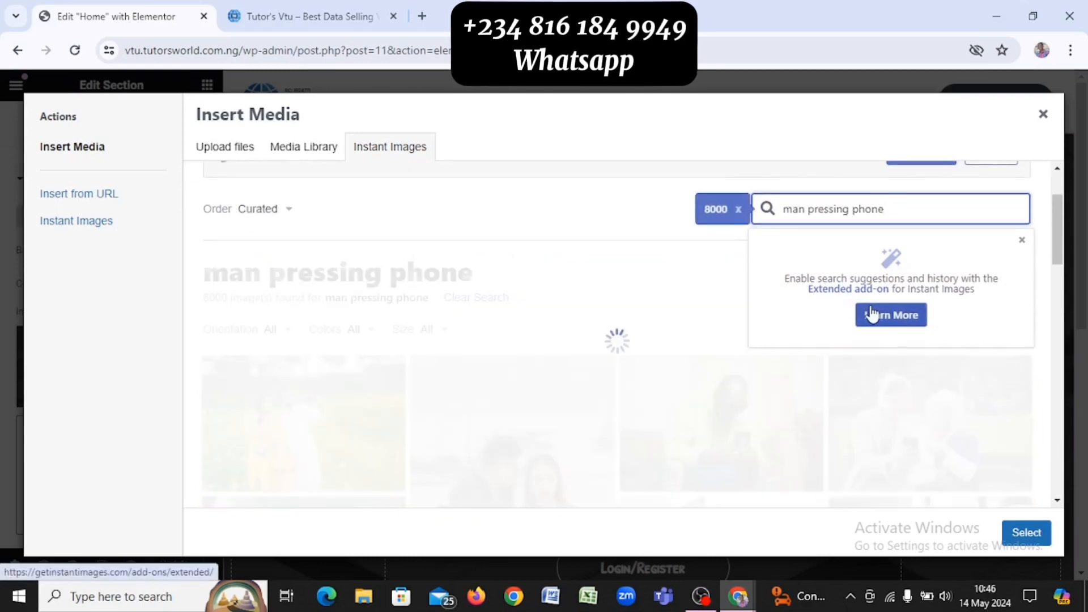
scroll(569, 301, "down", 6)
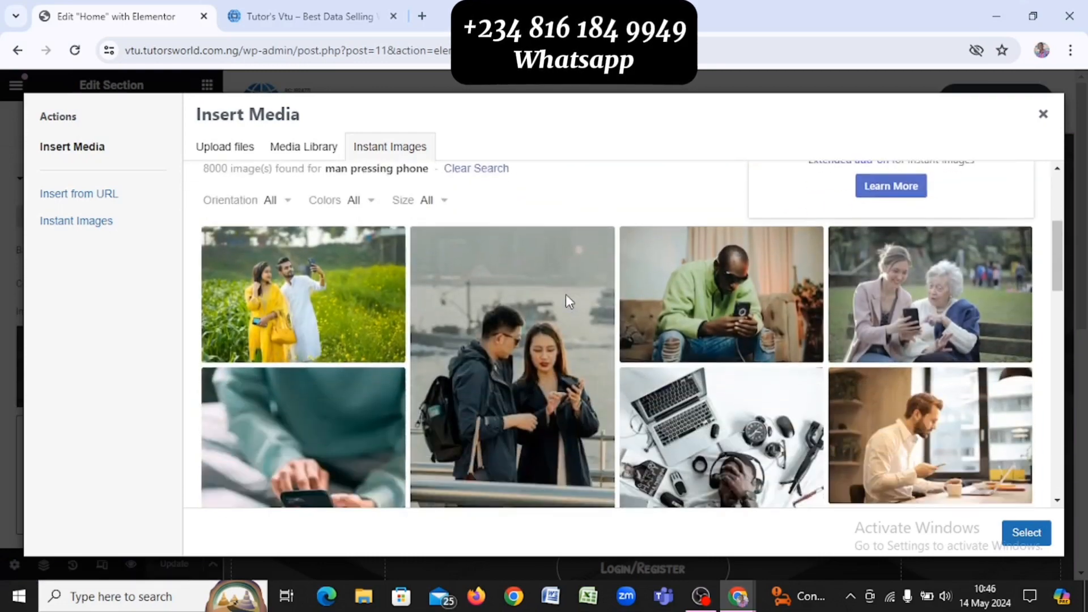
scroll(569, 303, "down", 6)
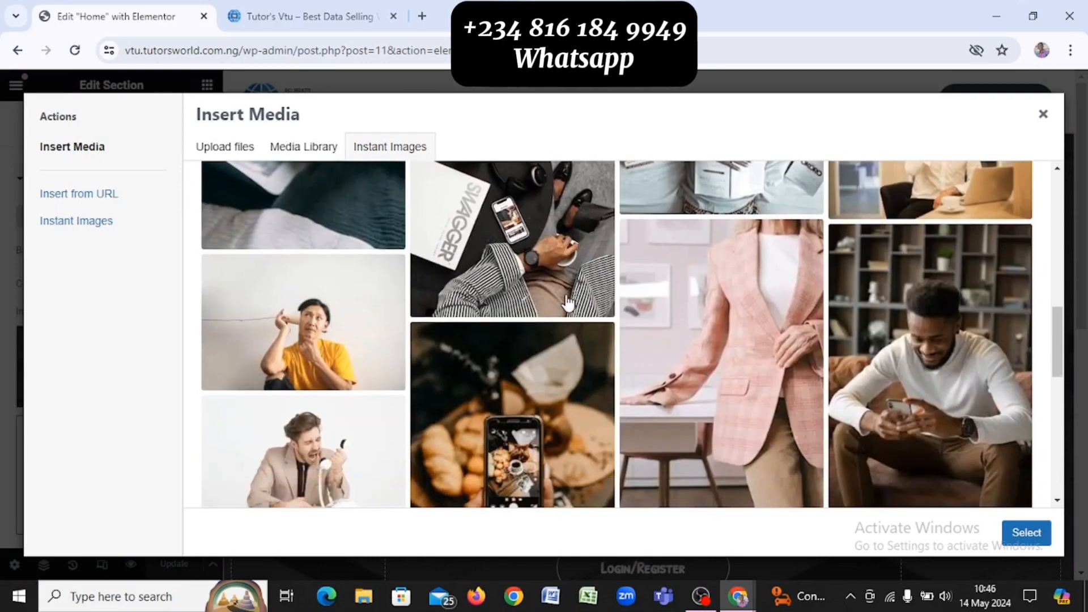
scroll(570, 303, "up", 4)
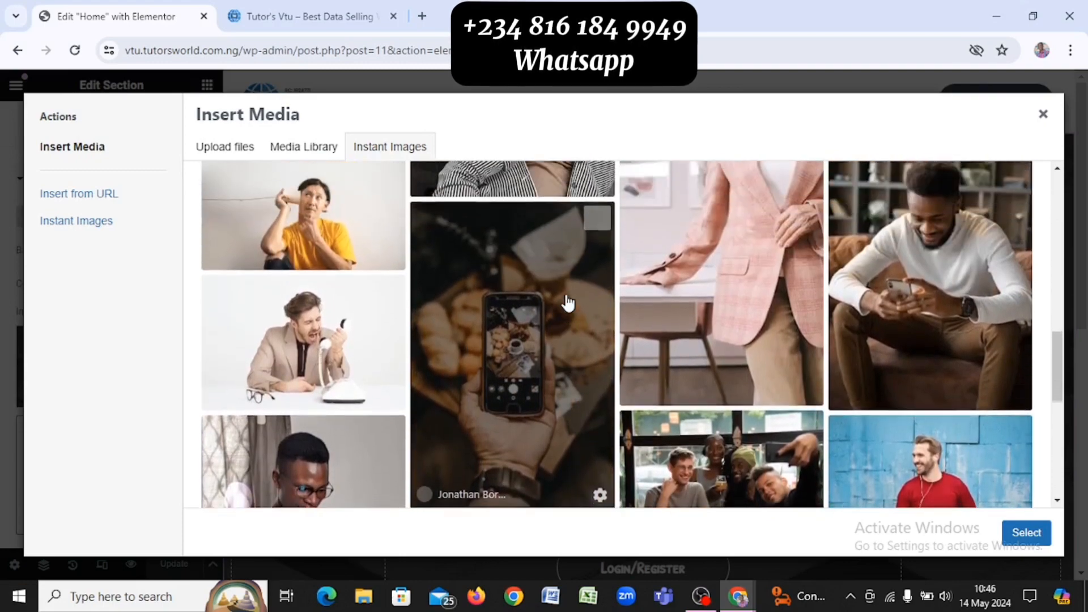
scroll(569, 303, "down", 5)
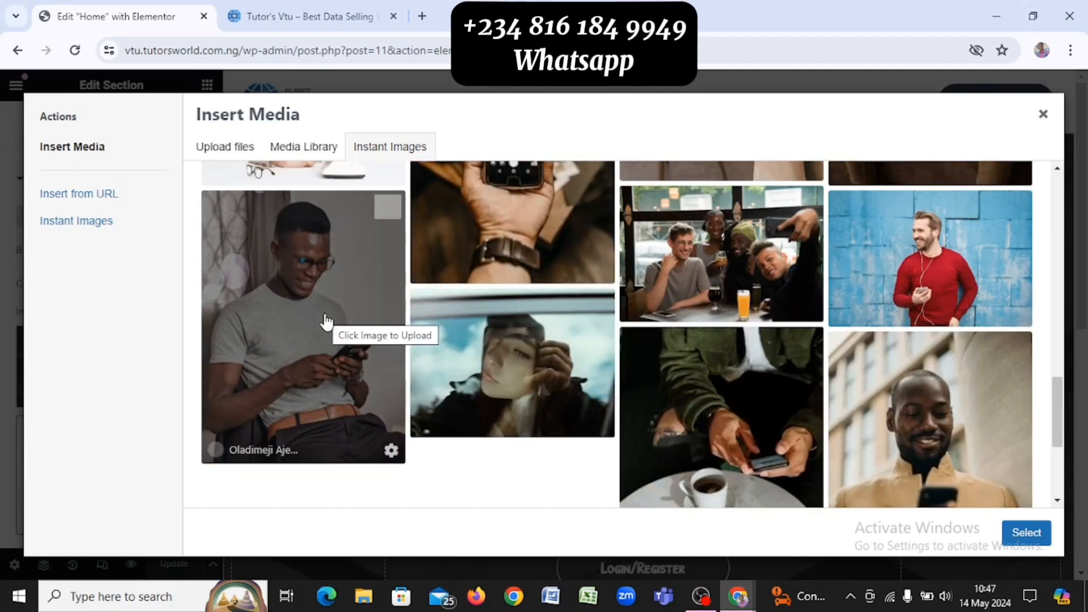
left_click(326, 321)
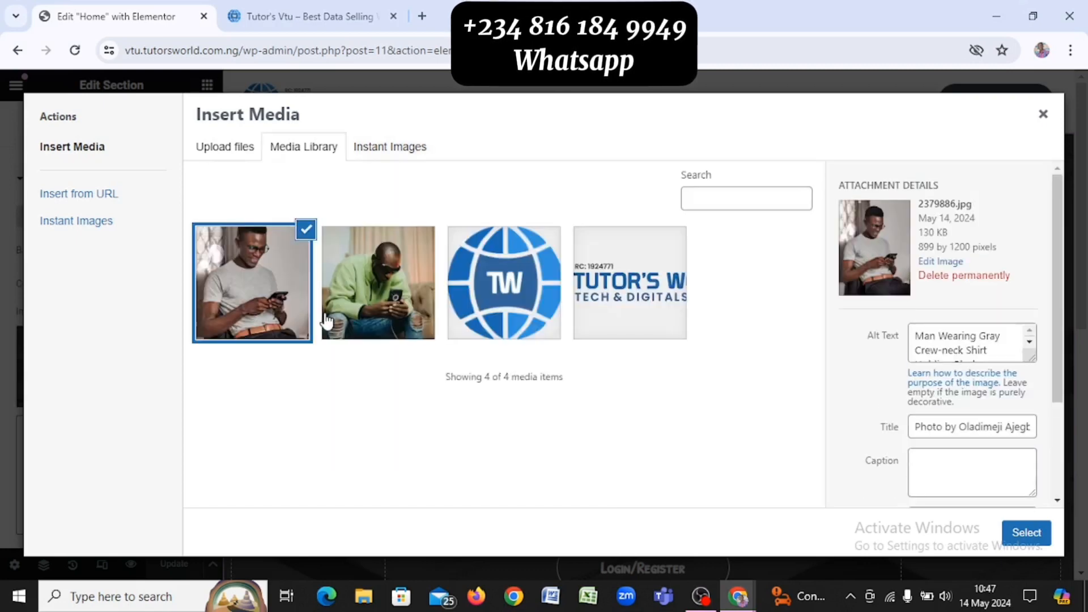
Set 2379886.jpg, the man in the gray shirt, as the hero section's background image and review it on the page
left_click(1031, 541)
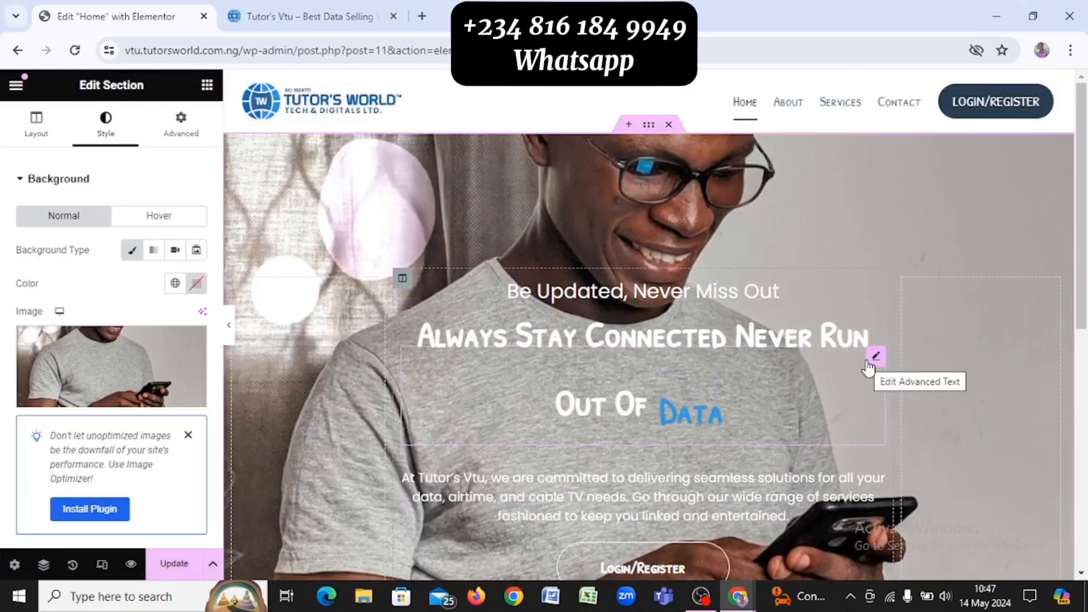
scroll(869, 368, "down", 3)
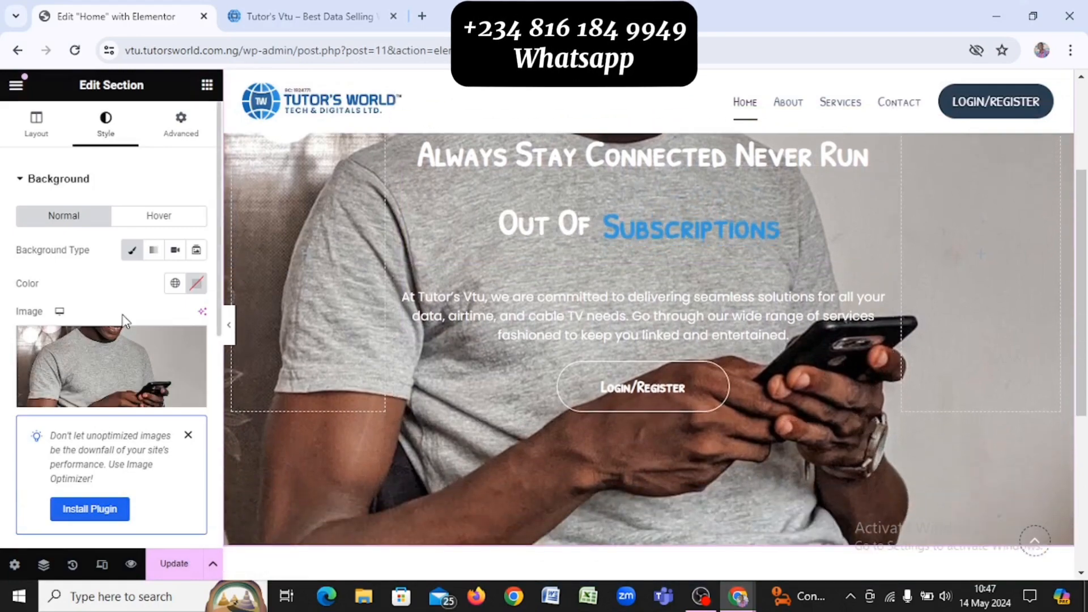
scroll(526, 284, "up", 3)
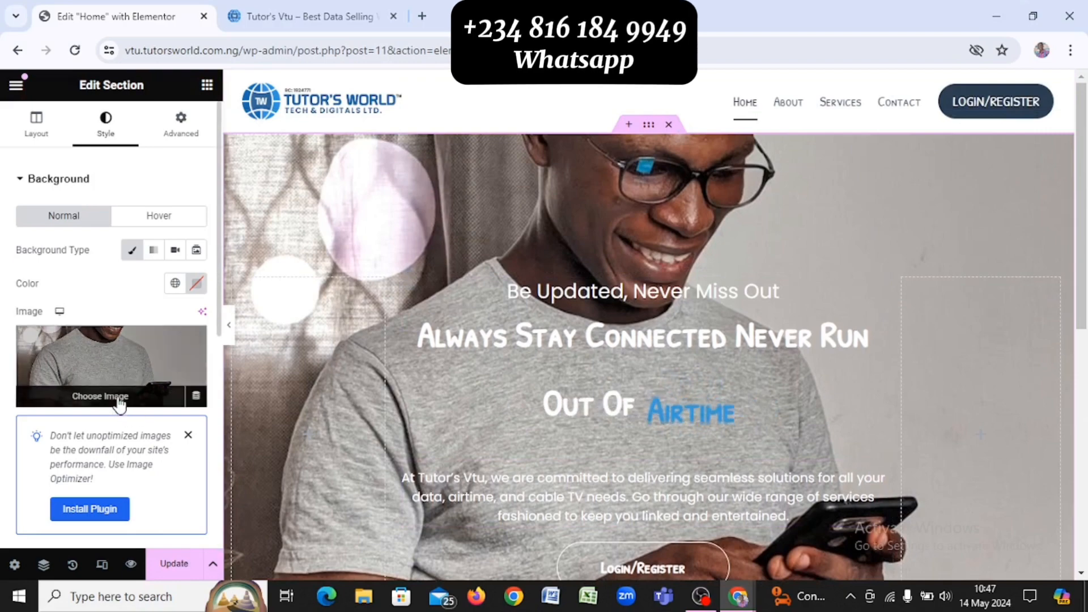
Replace the hero section's background image with 19988943.jpg, the man in the green jacket
left_click(118, 401)
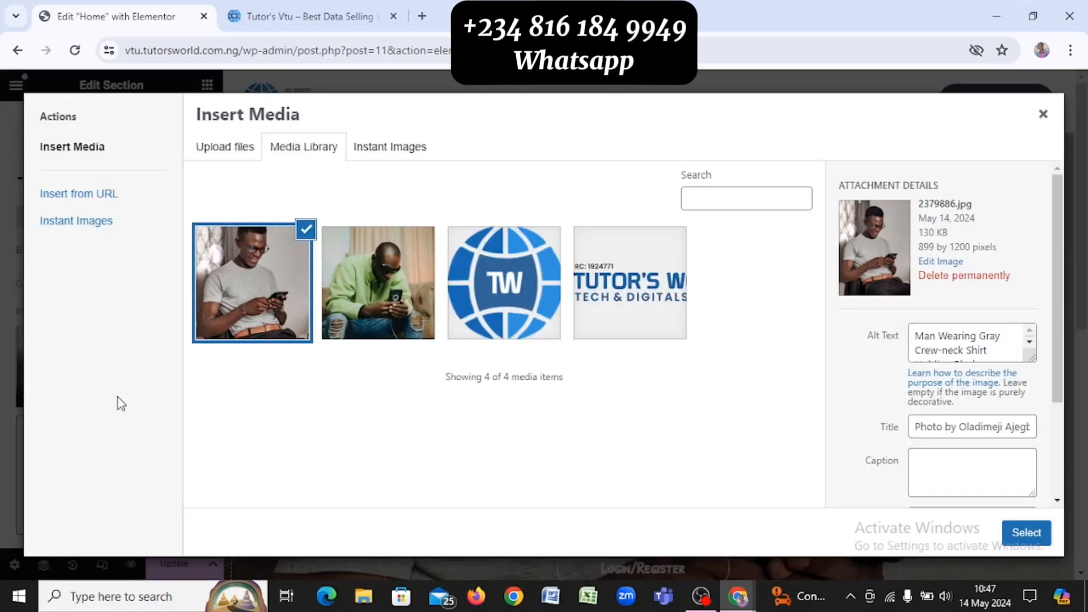
left_click(391, 314)
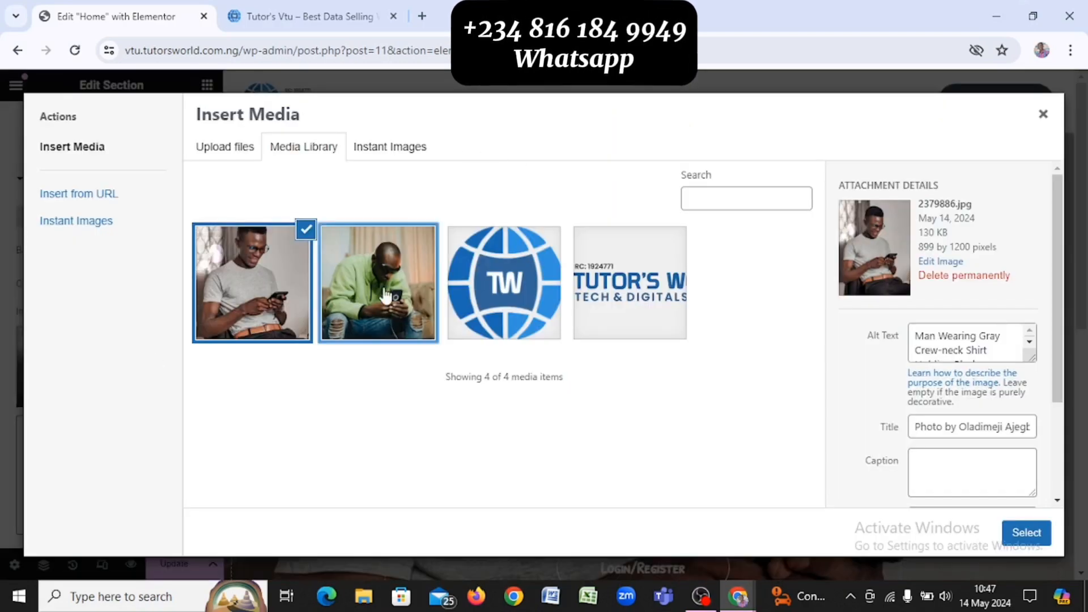
left_click(1024, 542)
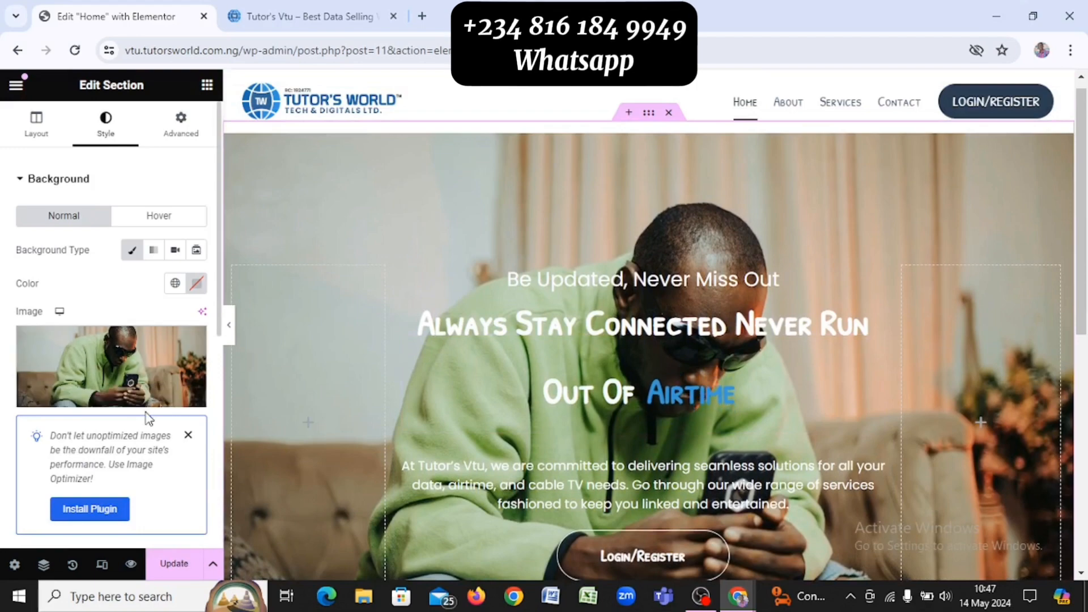
Search Pexels in Instant Images for "man pressing phone", import the photo of the two women on a bench and set it as the hero background
left_click(148, 372)
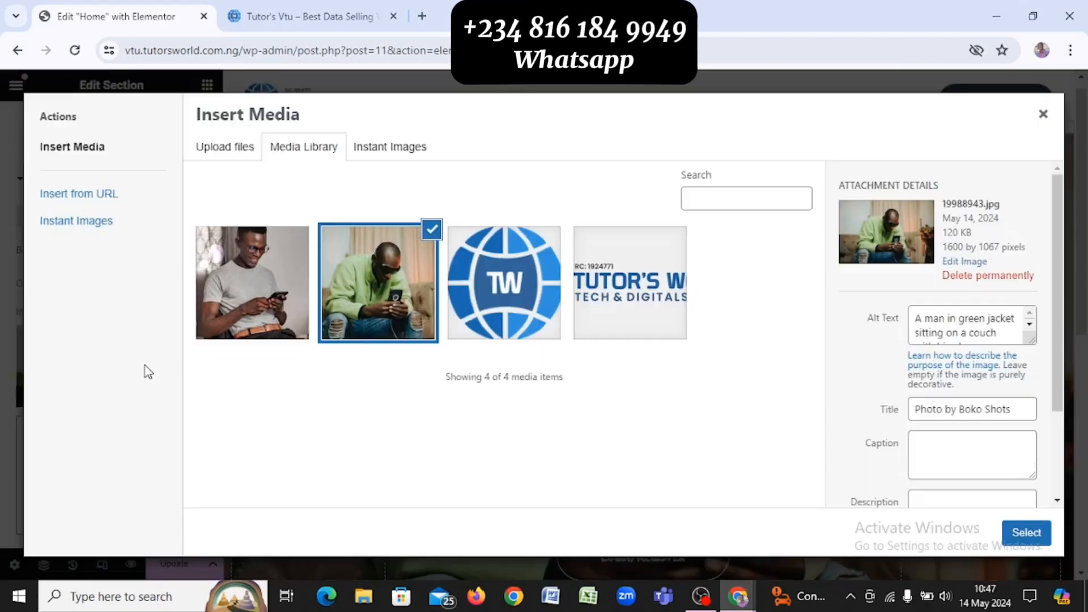
left_click(393, 145)
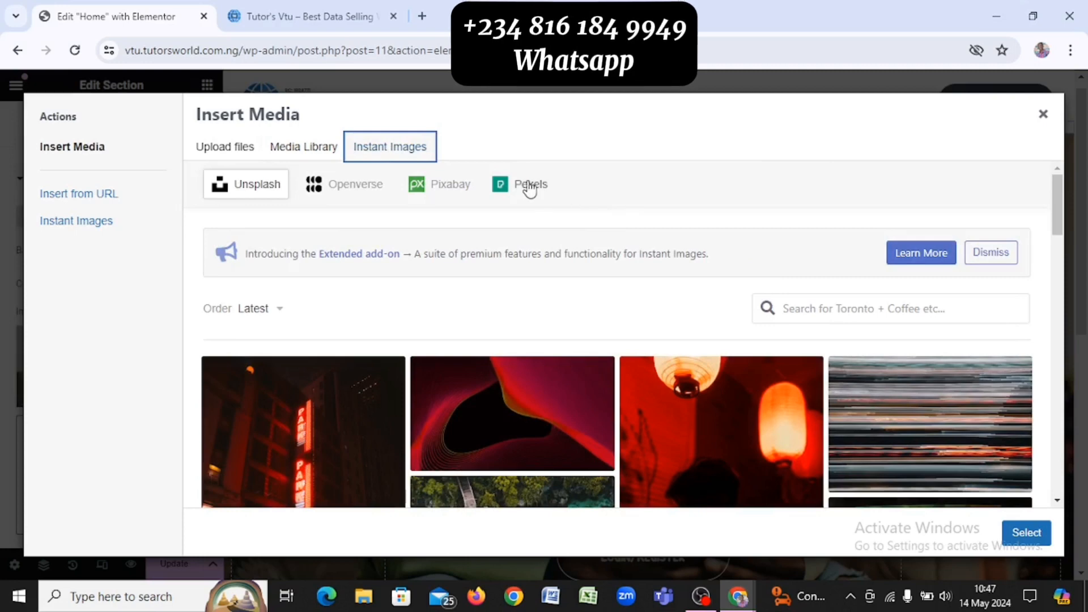
left_click(530, 186)
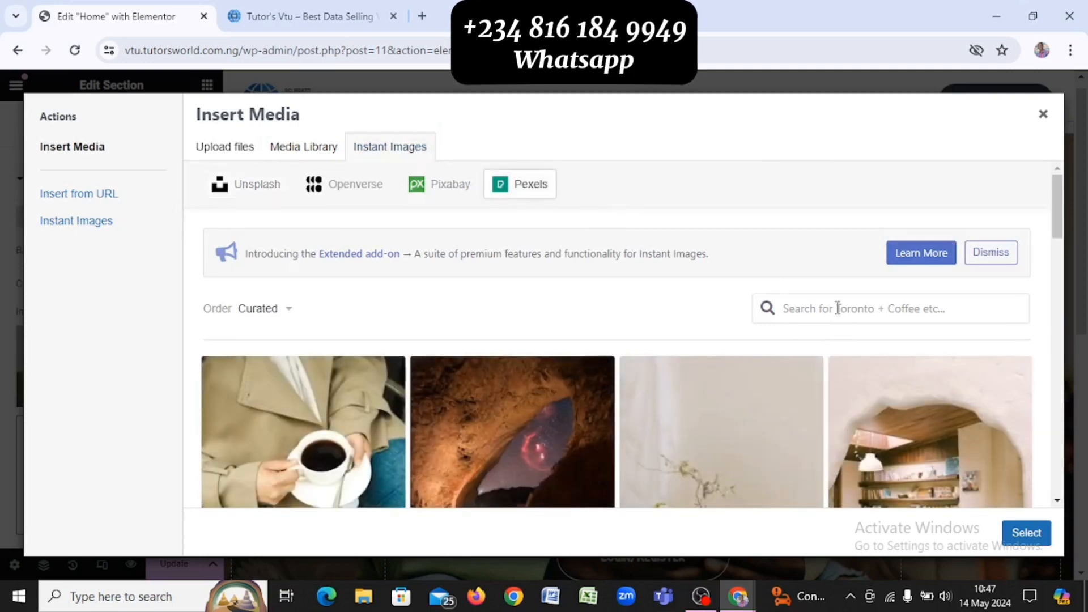
left_click(837, 308)
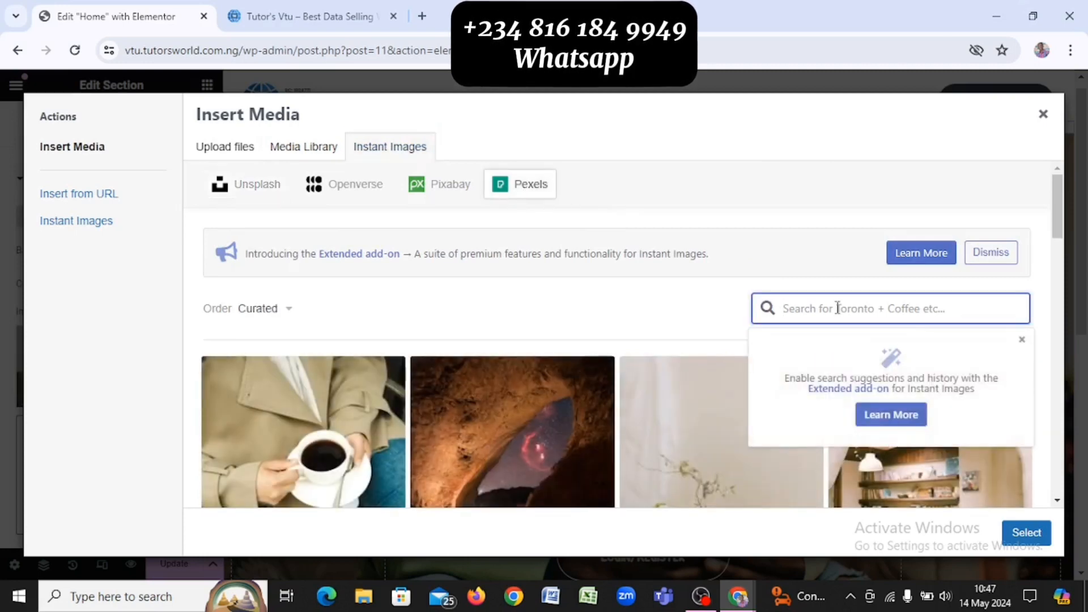
key("Return")
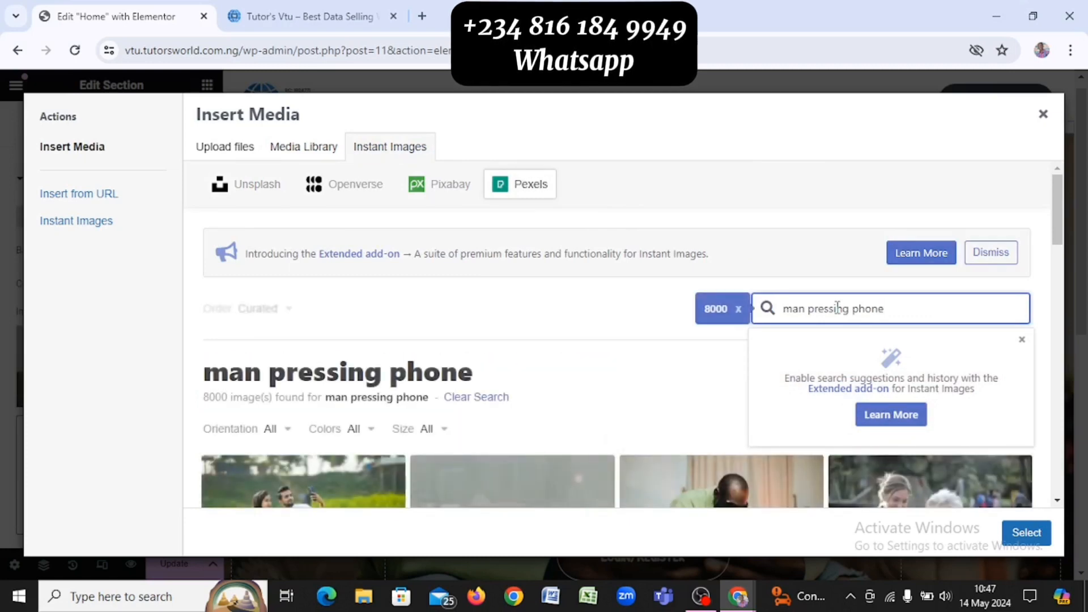
scroll(568, 297, "down", 6)
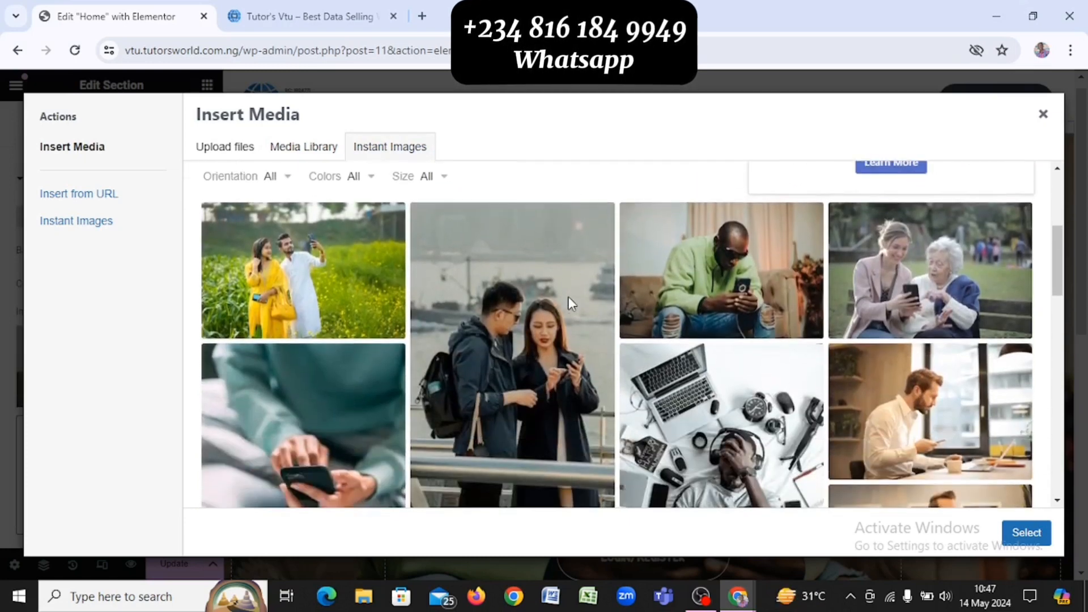
scroll(569, 298, "up", 2)
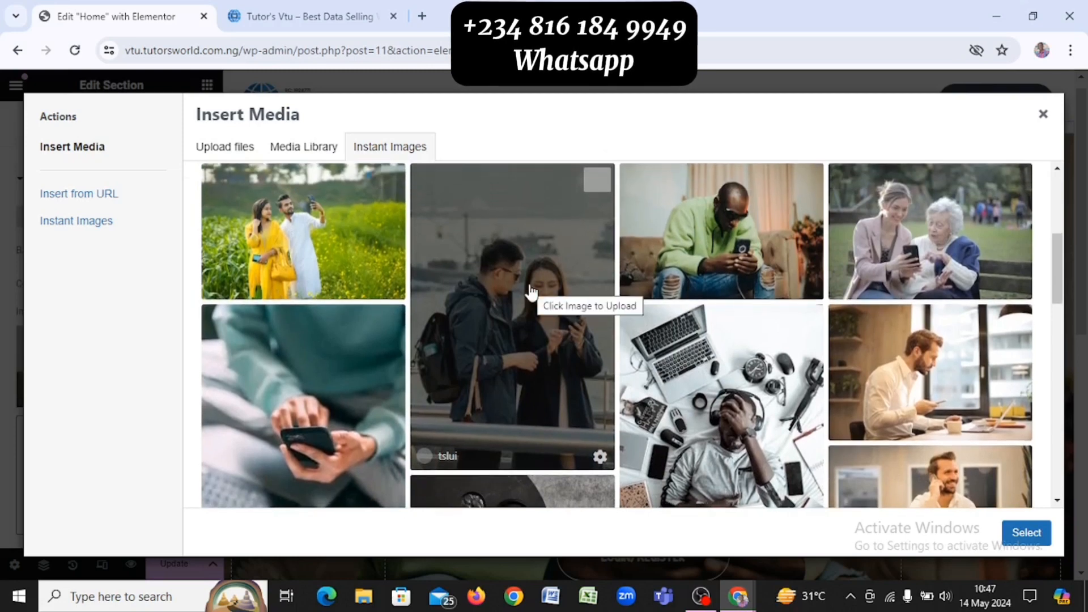
left_click(925, 240)
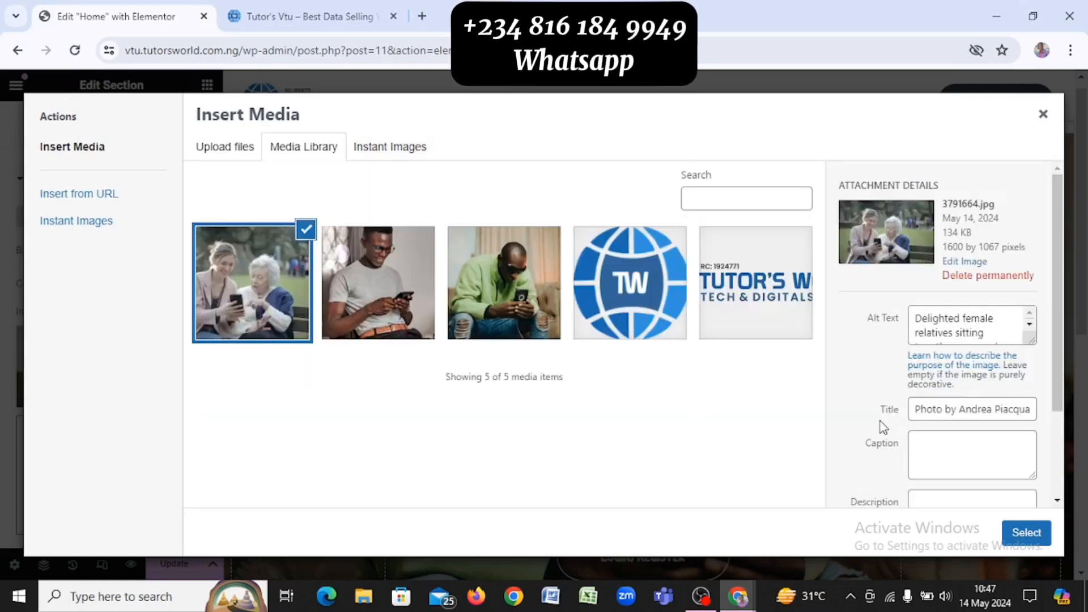
left_click(1026, 535)
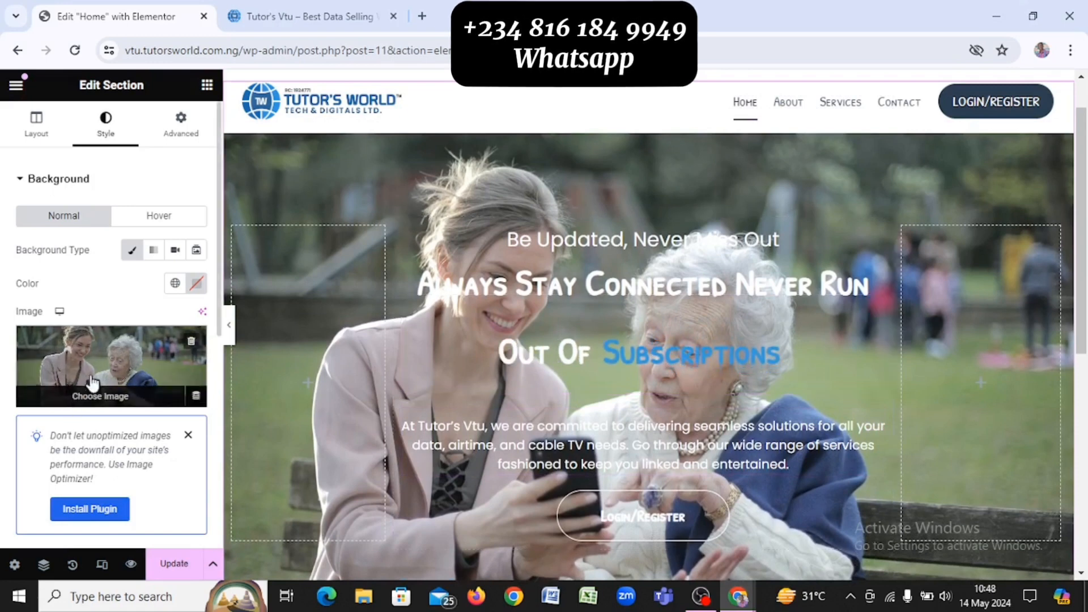
Review the hero background's position and display settings, keeping Center Center, and check how the photo sits behind the text
scroll(101, 357, "down", 1)
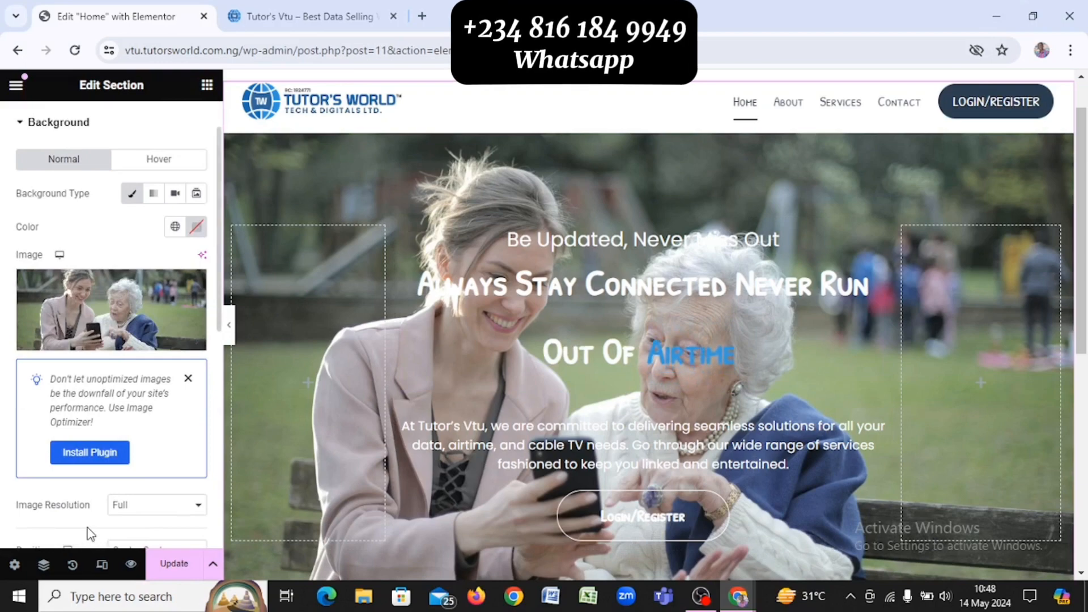
scroll(494, 438, "down", 4)
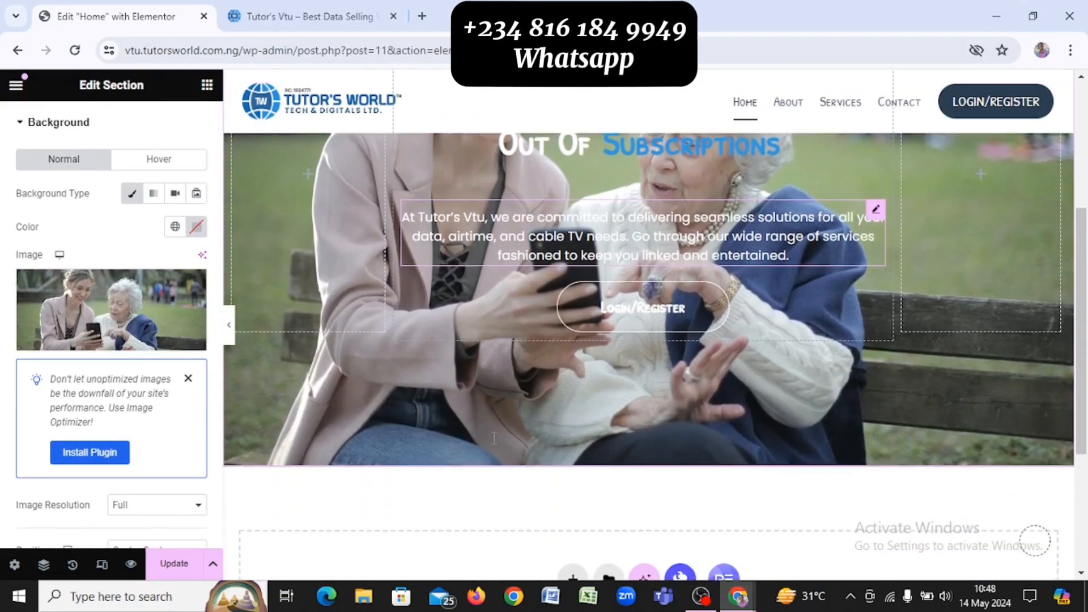
scroll(76, 510, "down", 4)
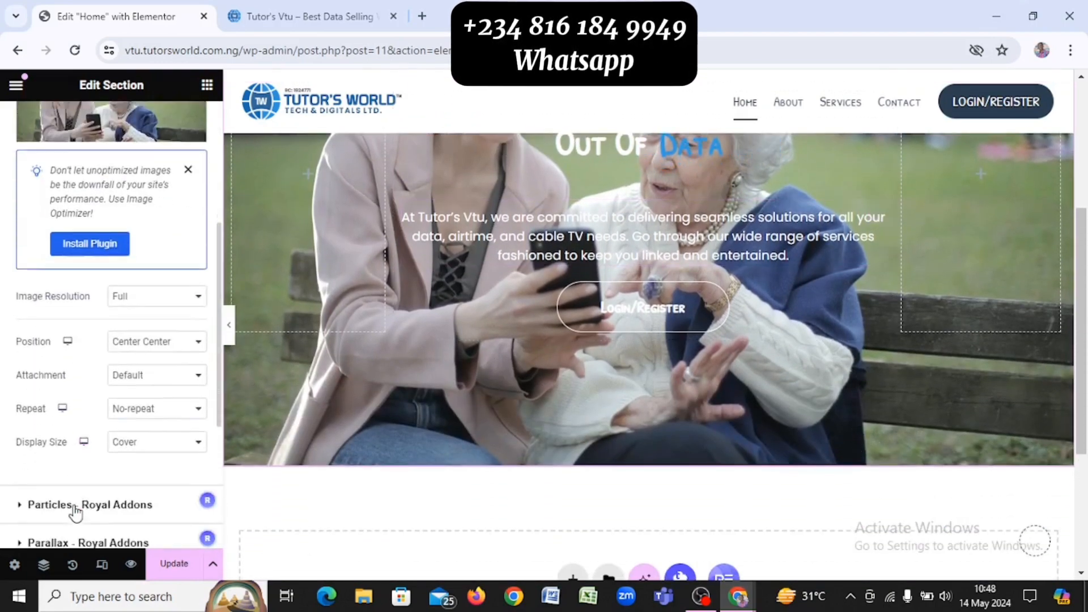
left_click(131, 319)
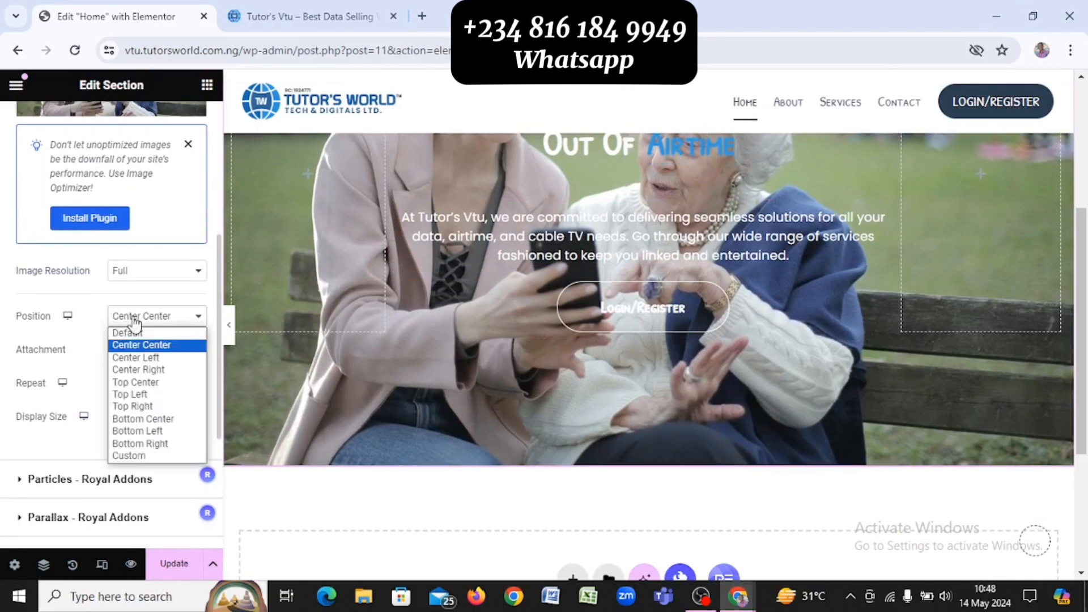
left_click(161, 348)
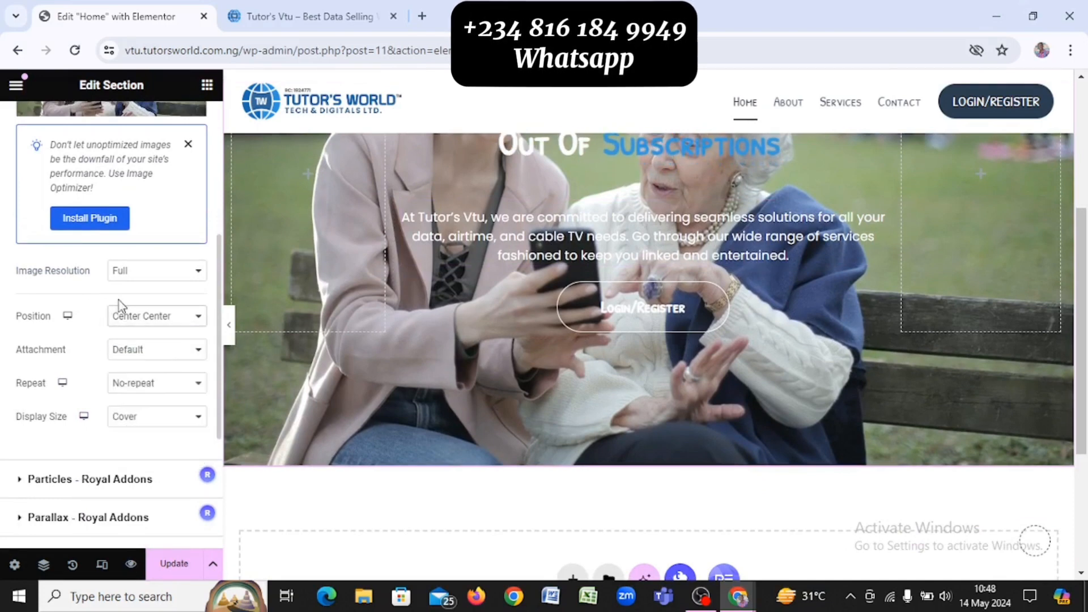
scroll(574, 328, "up", 2)
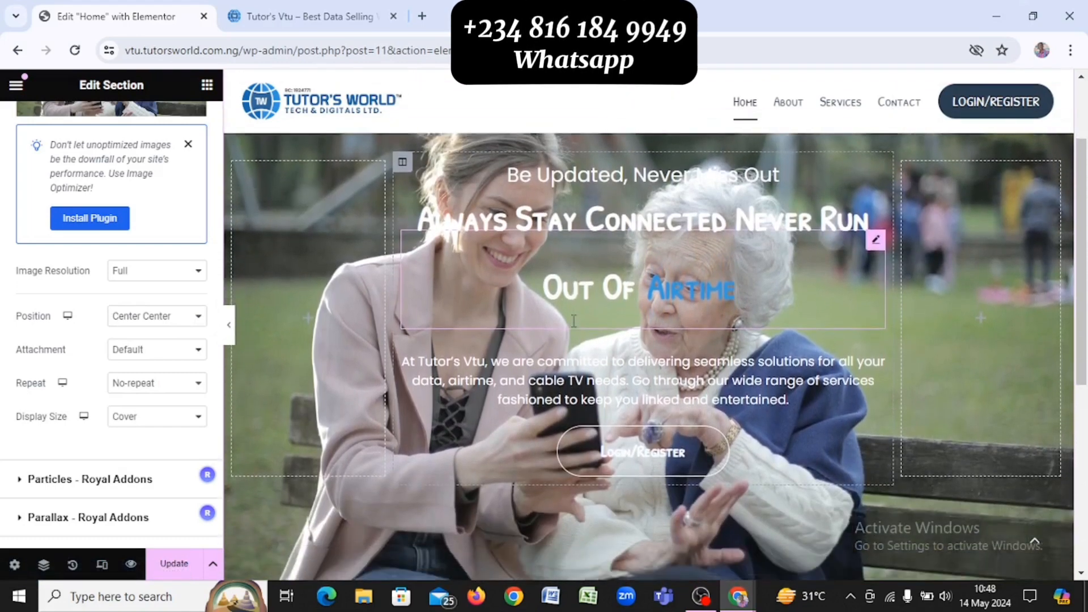
scroll(572, 321, "up", 2)
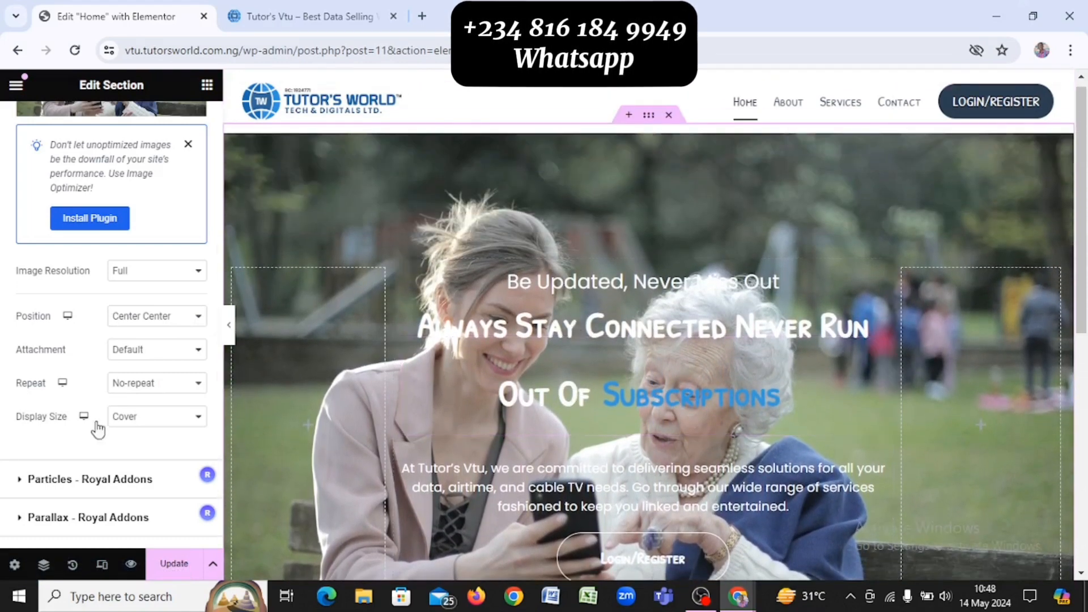
Add a background overlay to the hero section using the global color Strongest text (#1A202C)
scroll(55, 470, "down", 3)
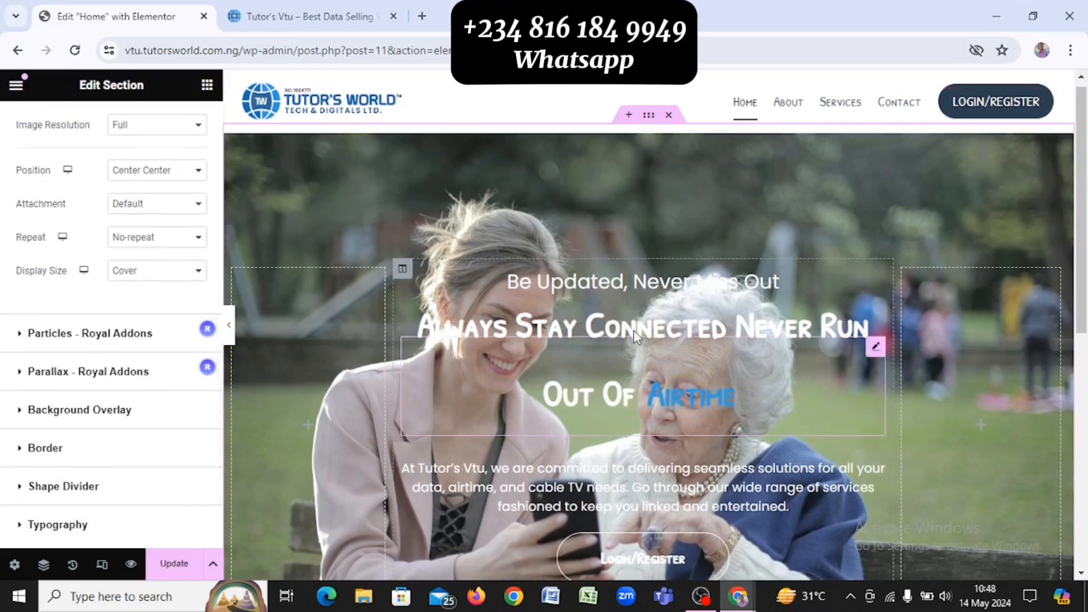
scroll(737, 331, "down", 2)
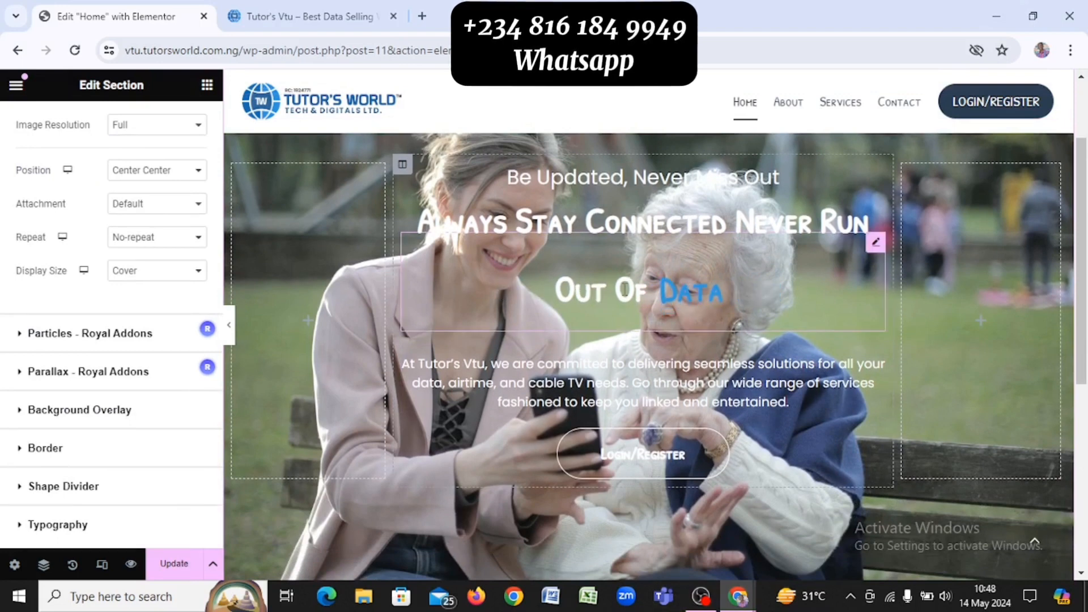
scroll(623, 289, "up", 1)
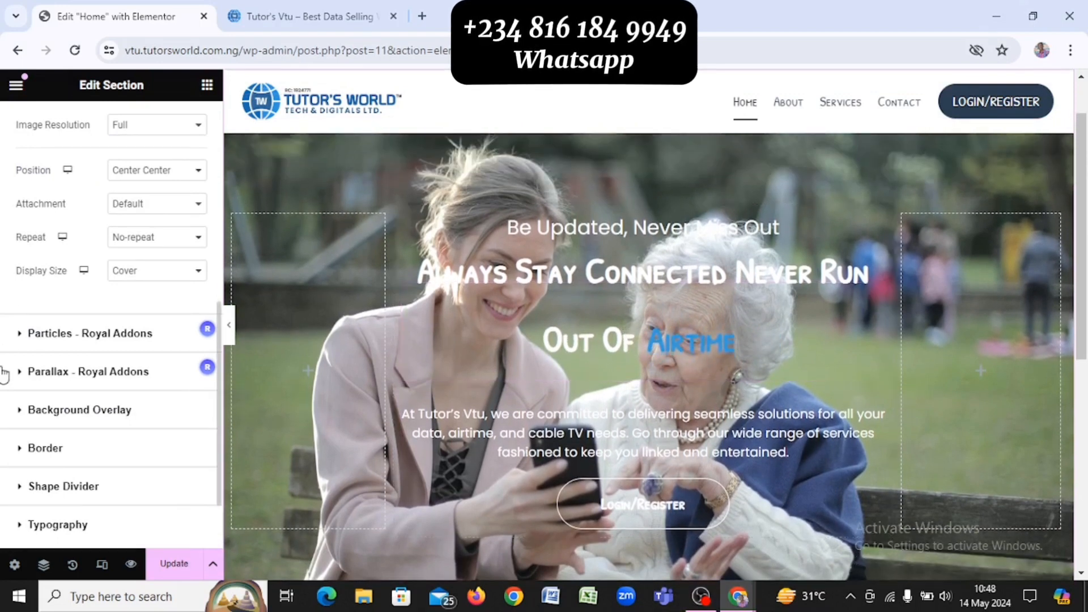
left_click(68, 417)
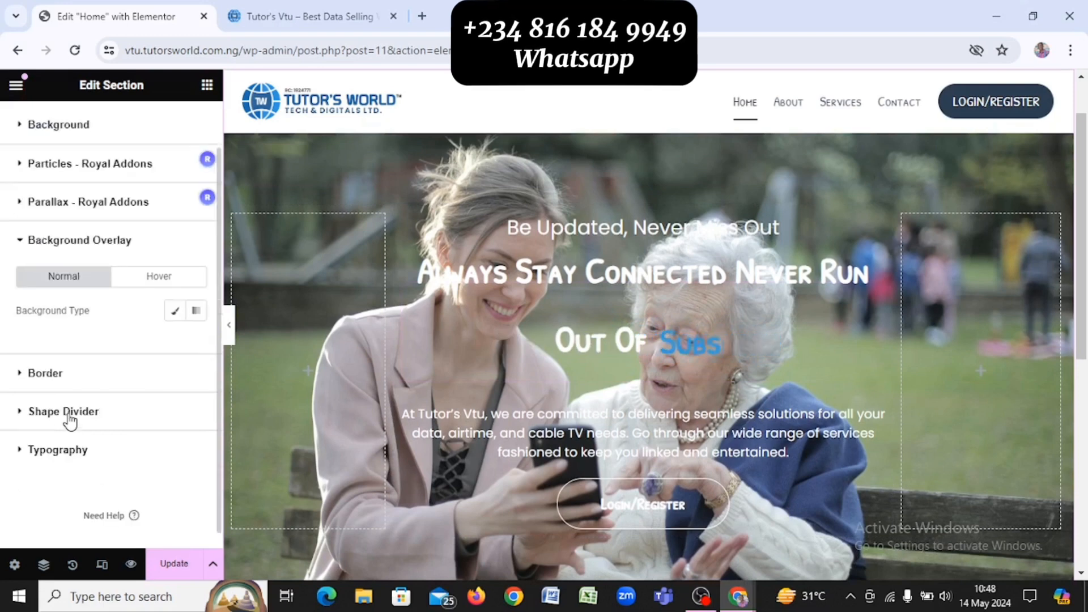
left_click(177, 318)
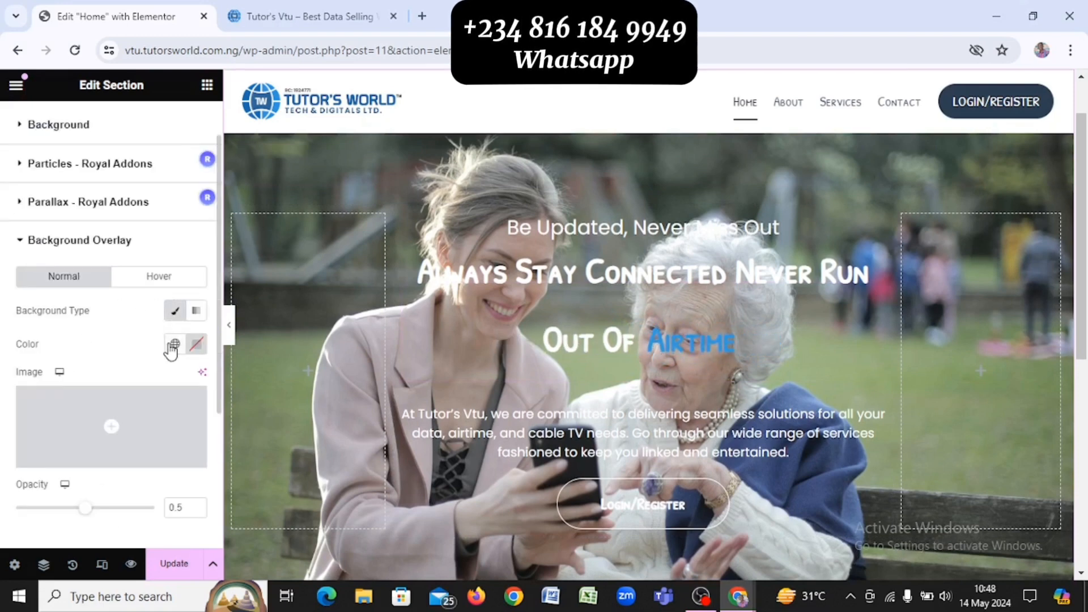
left_click(175, 344)
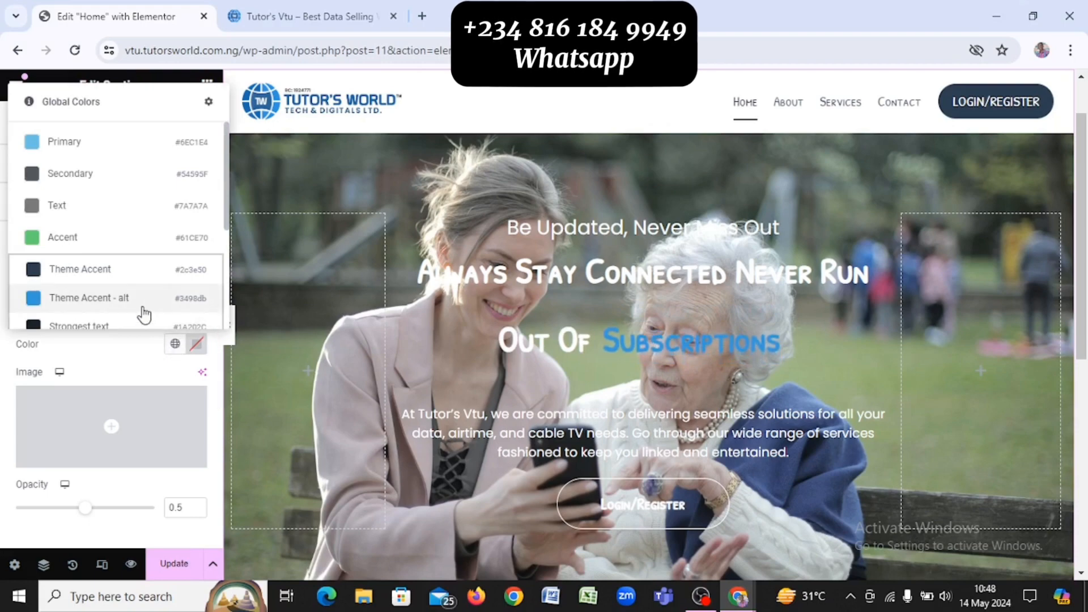
scroll(141, 312, "down", 2)
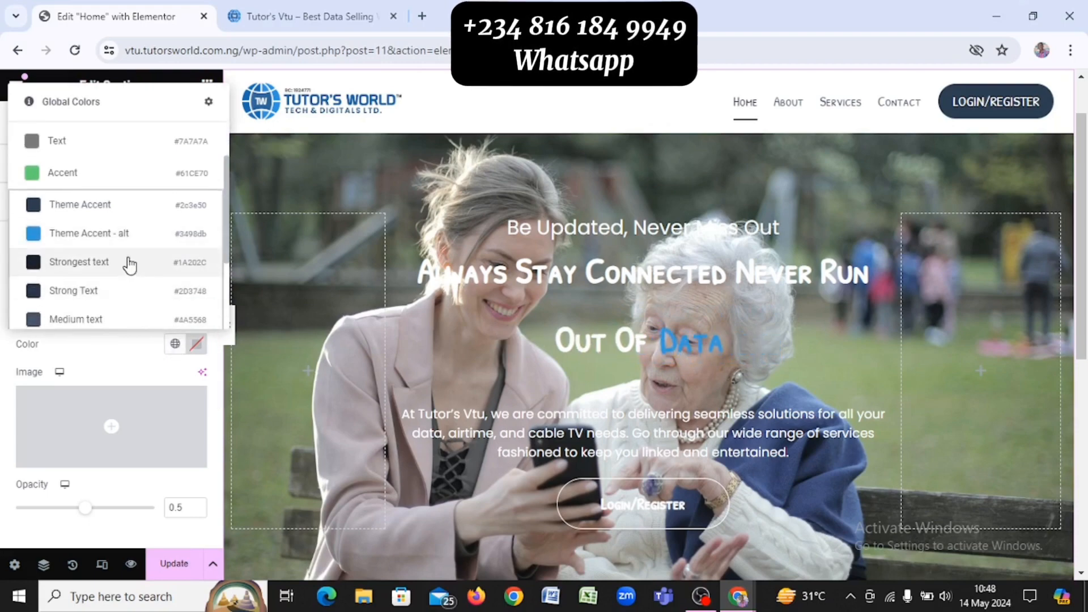
left_click(130, 264)
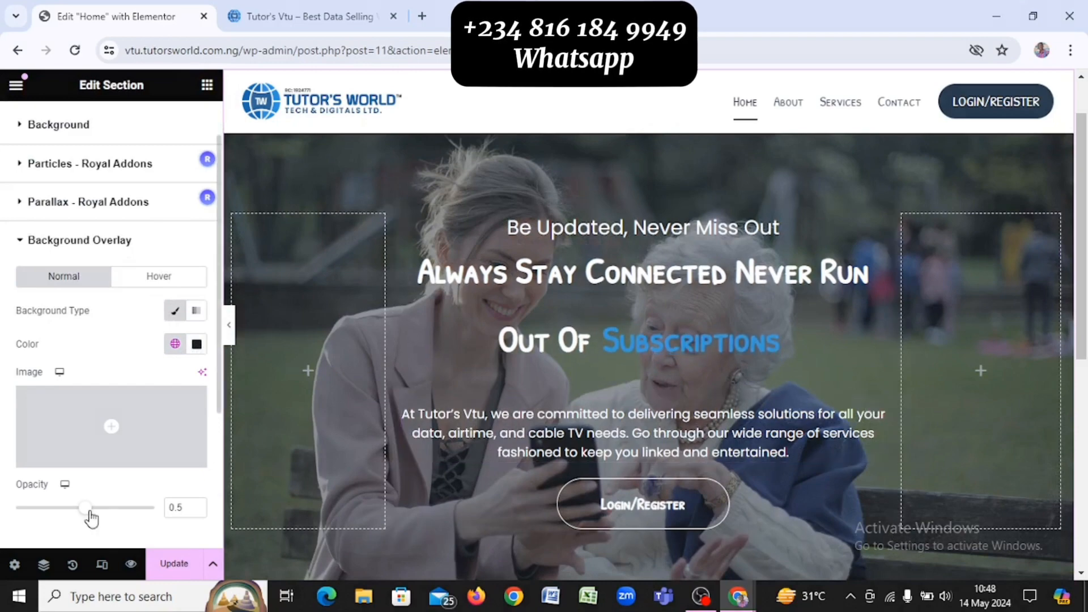
Set the hero overlay's opacity to 0.5 and update the Home page
mouse_move(87, 510)
left_mouse_down()
mouse_move(174, 533)
mouse_move(87, 515)
mouse_move(9, 525)
mouse_move(100, 515)
mouse_move(85, 517)
left_mouse_up()
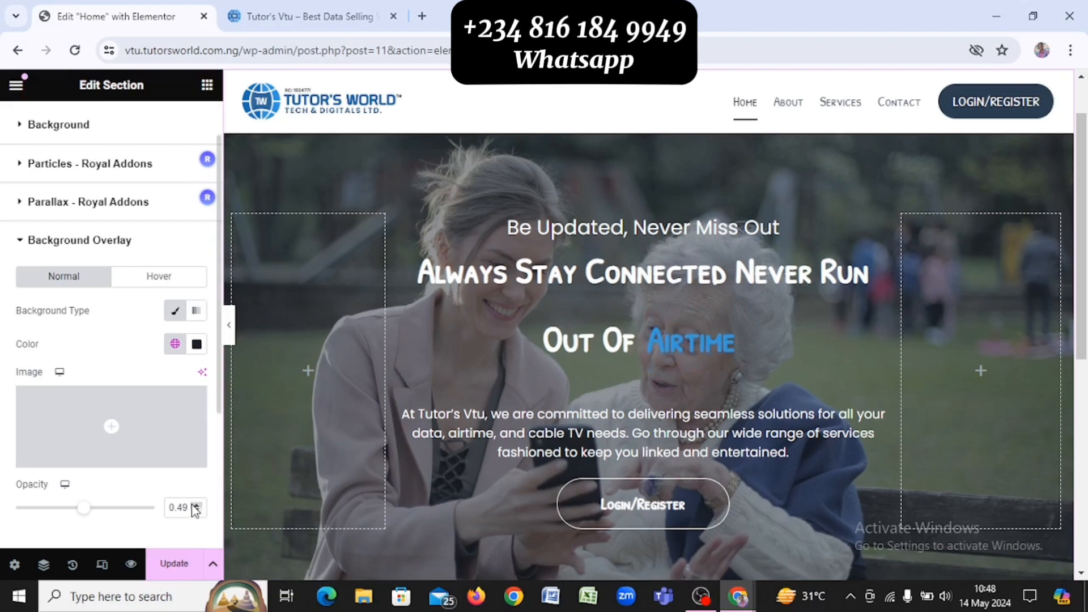
scroll(710, 406, "down", 5)
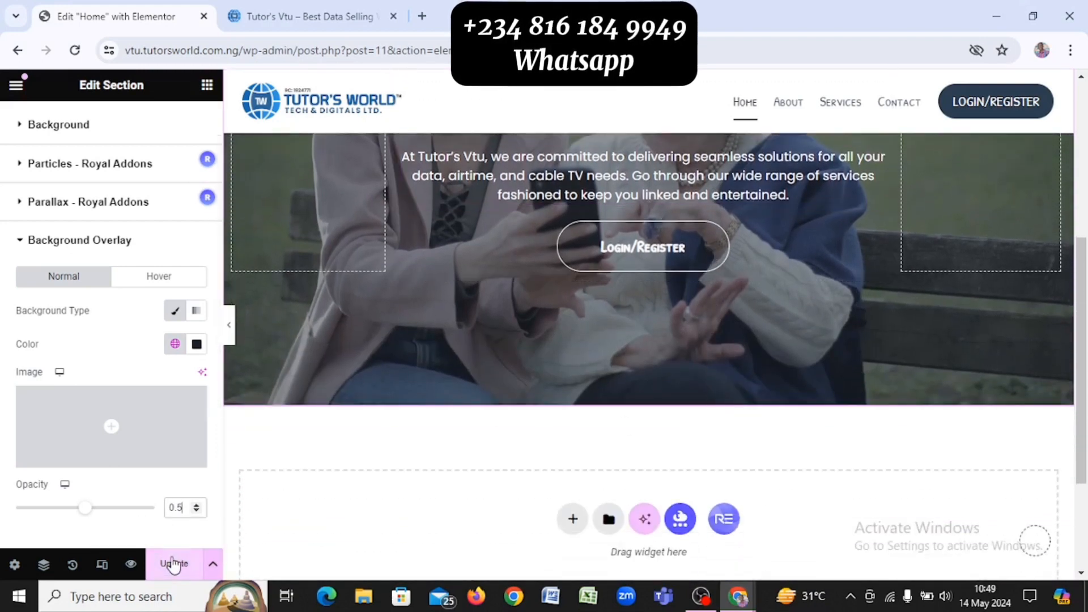
scroll(616, 292, "up", 6)
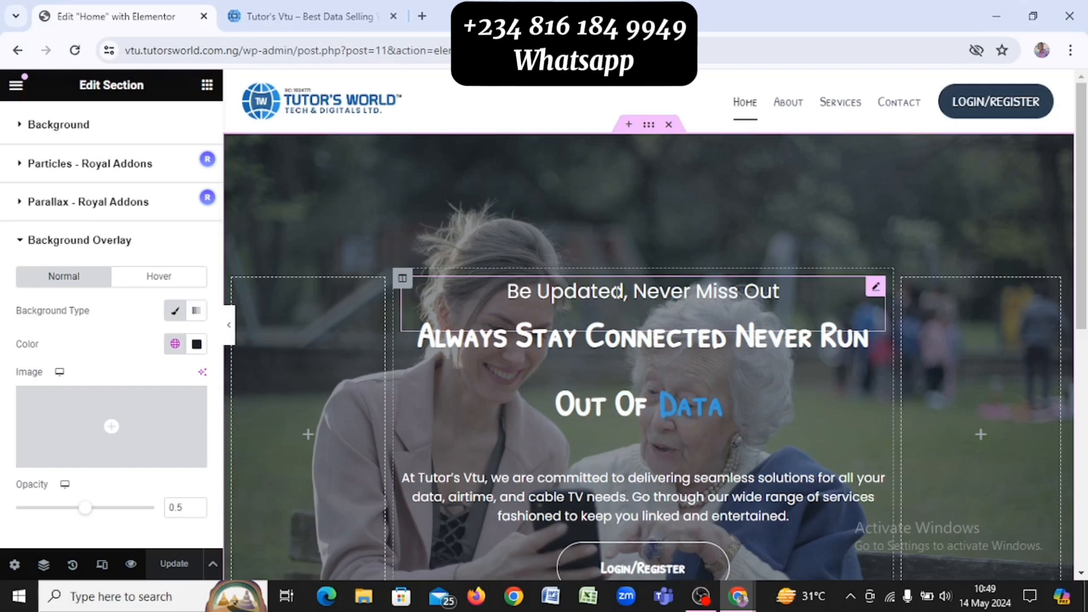
Reload the live Tutor's Vtu site and review the hero section down to the footer
left_click(267, 8)
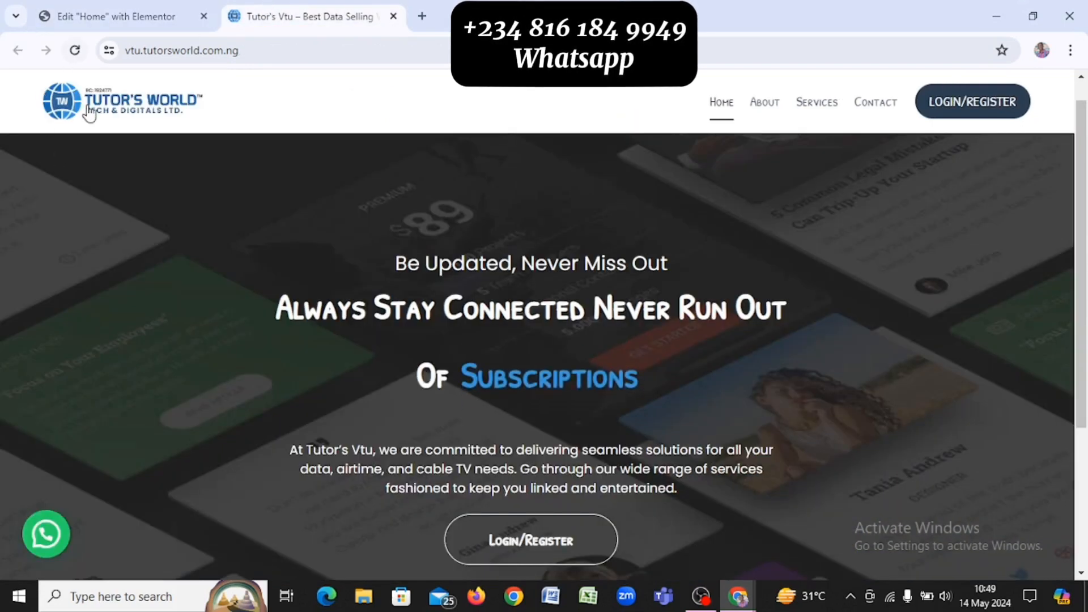
left_click(80, 60)
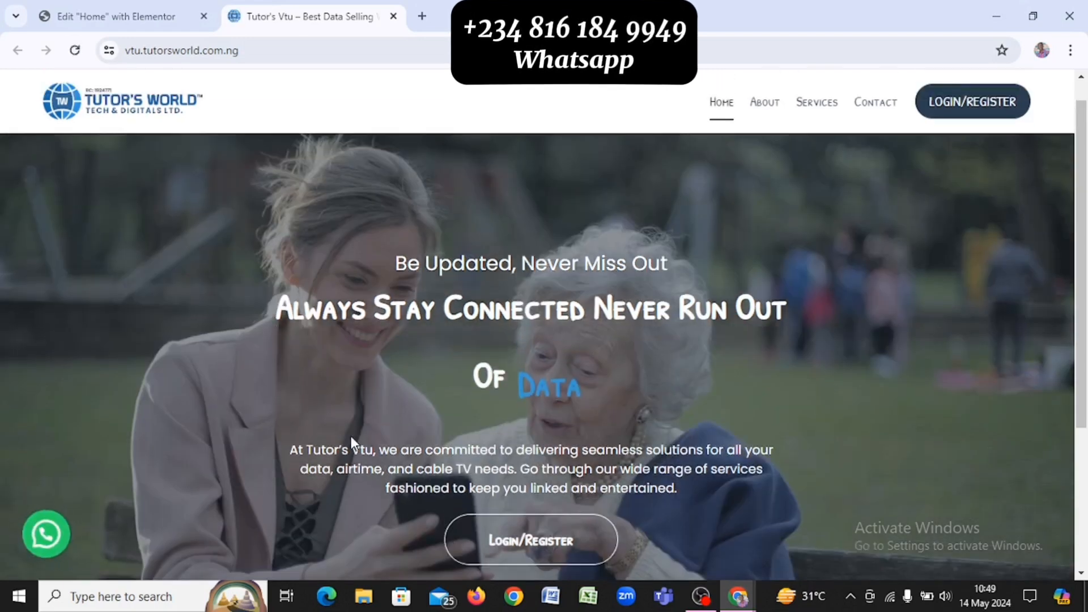
scroll(351, 436, "down", 3)
scroll(349, 433, "up", 1)
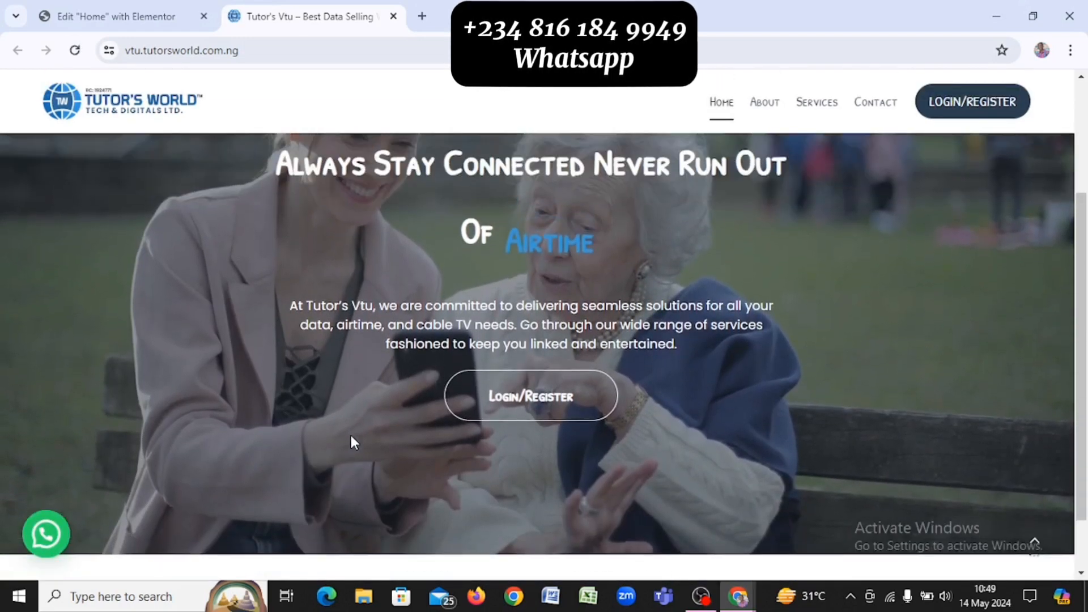
scroll(352, 436, "up", 2)
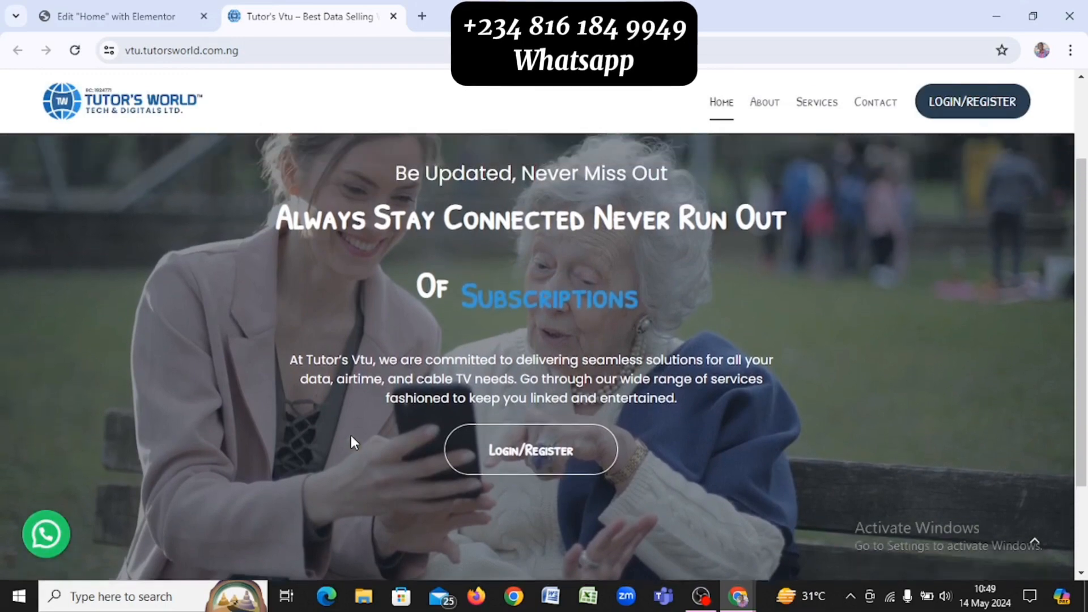
scroll(351, 436, "down", 3)
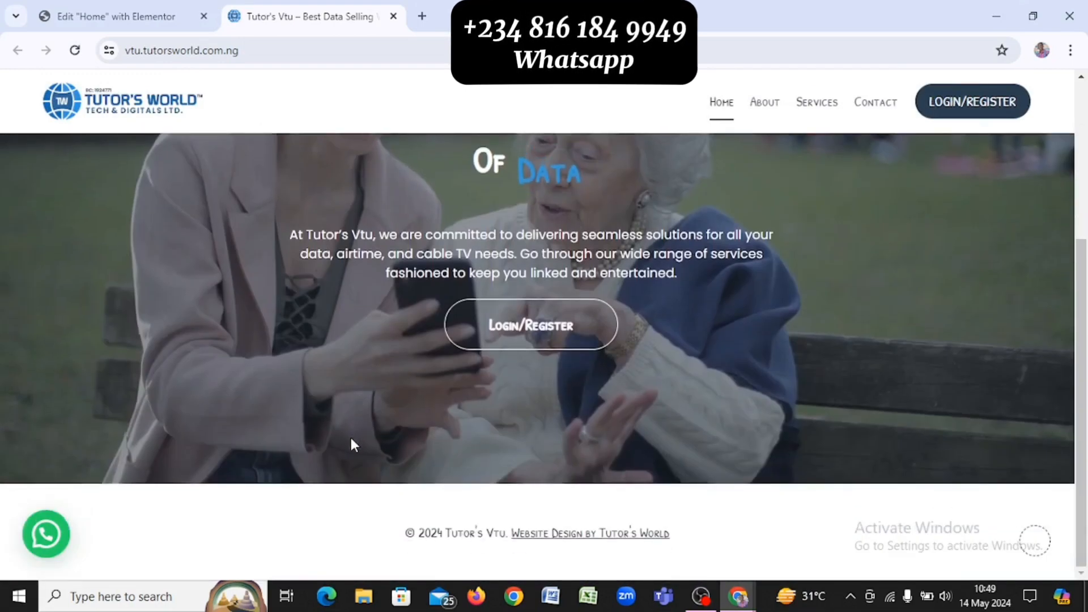
scroll(350, 436, "up", 2)
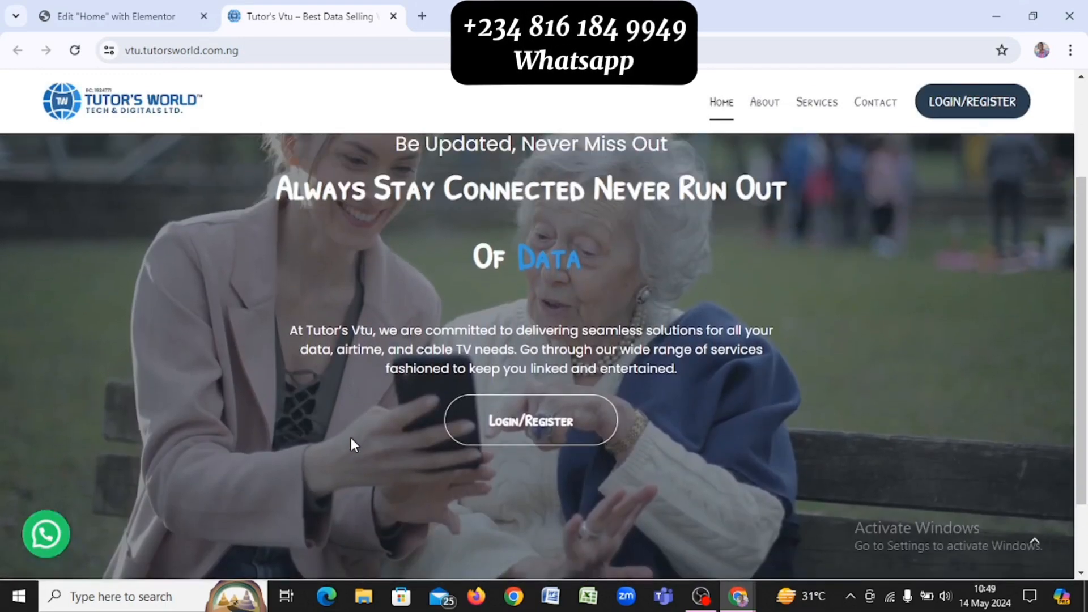
Test the hero's Login/Register button on the live site and dismiss the welcome notification on the account dashboard
left_click(558, 415)
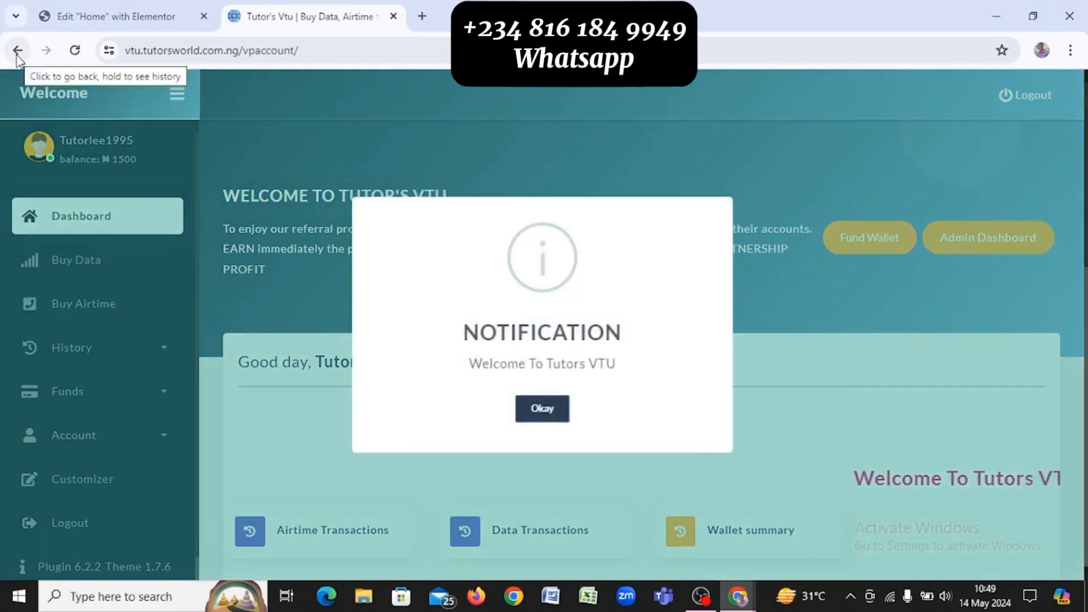
key("Return")
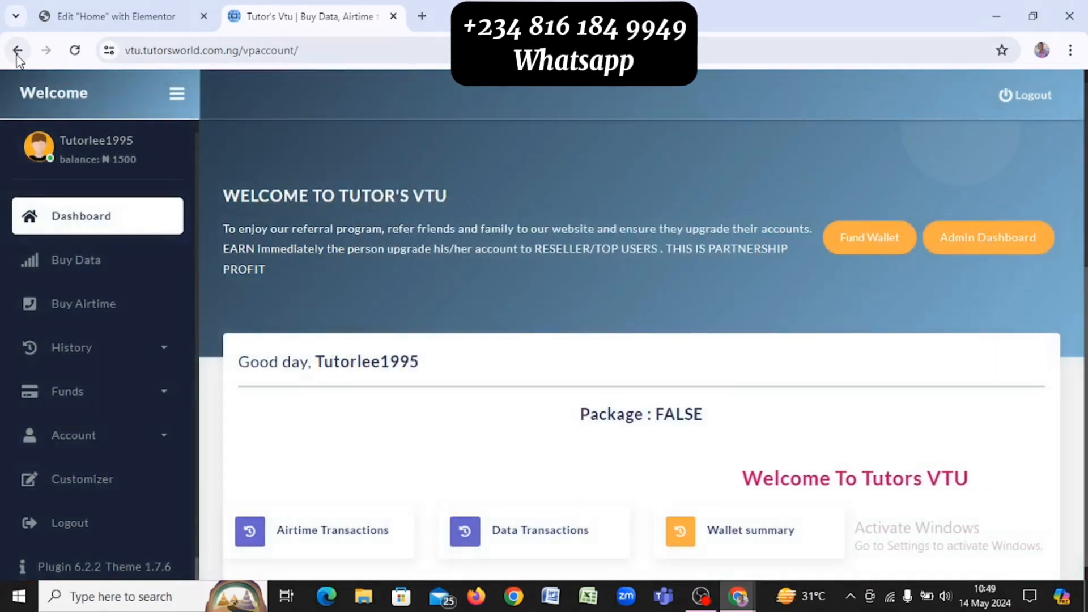
Return from the account dashboard to the live home page and review the hero section down to the footer
left_click(17, 54)
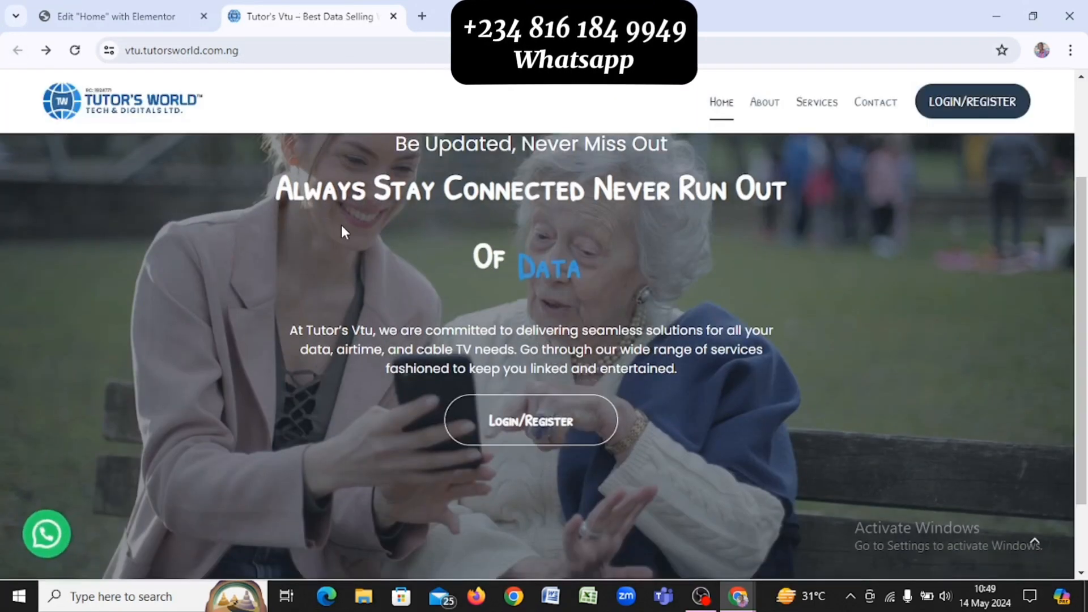
scroll(562, 275, "down", 3)
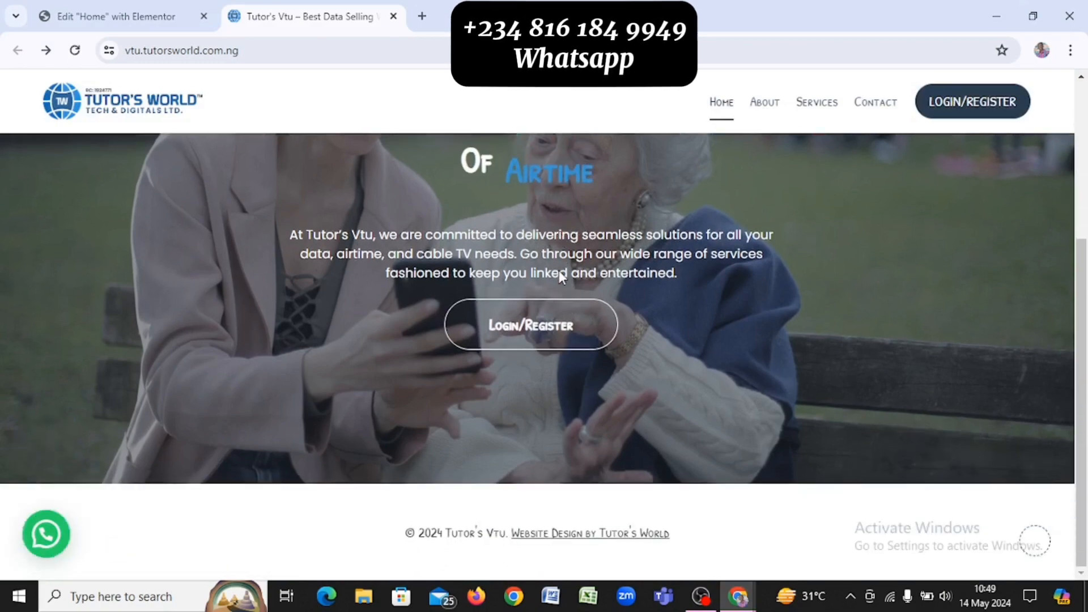
scroll(560, 273, "up", 5)
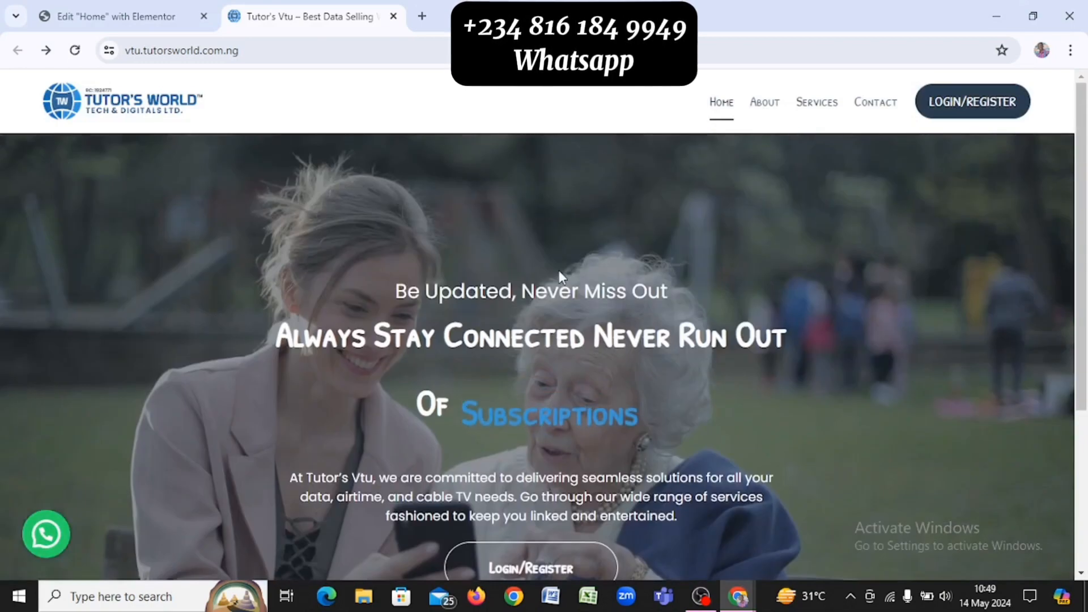
Switch back to the Elementor editor of the Home page and turn on the responsive mobile preview
left_click(133, 19)
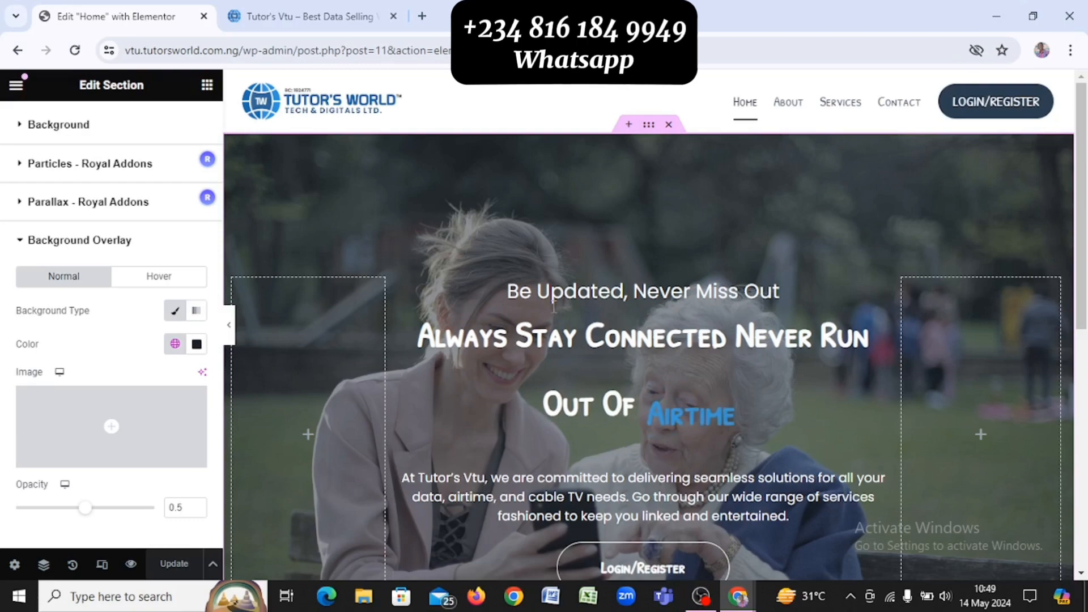
scroll(563, 322, "down", 4)
scroll(563, 321, "up", 3)
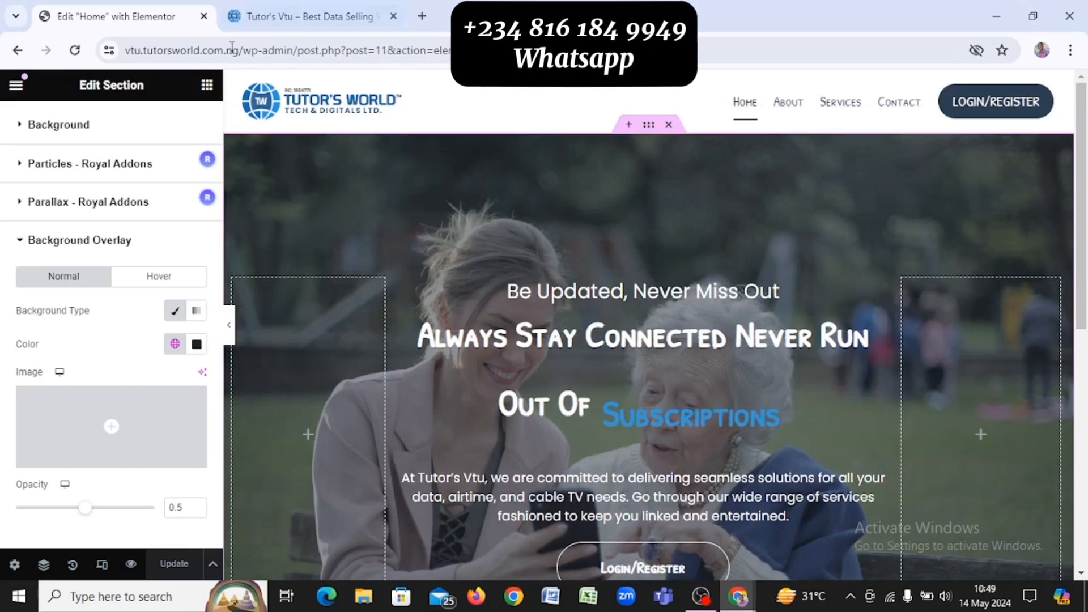
left_click(102, 566)
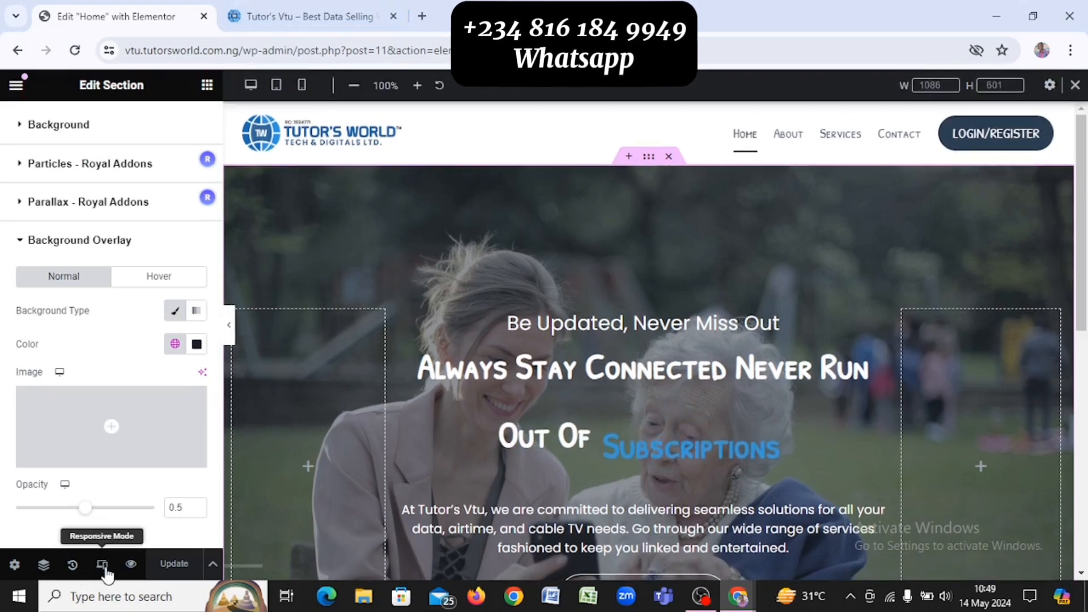
left_click(304, 85)
Examine how the hero's headings, rotating words, paragraph, button and background photo fit in the mobile preview
scroll(634, 354, "down", 3)
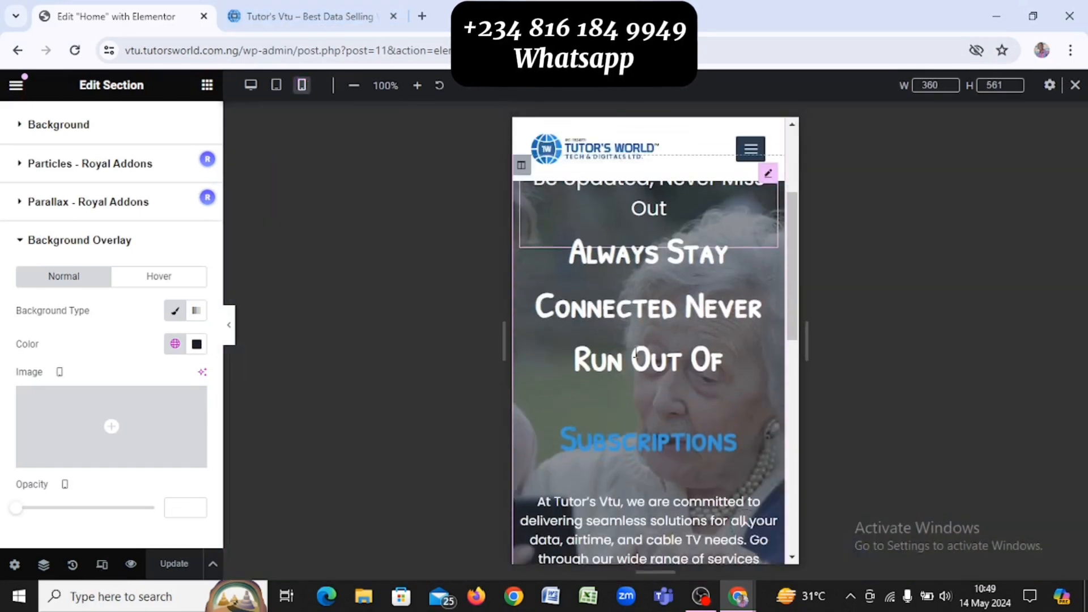
scroll(635, 354, "down", 1)
scroll(635, 353, "up", 1)
scroll(634, 353, "down", 1)
scroll(635, 352, "up", 1)
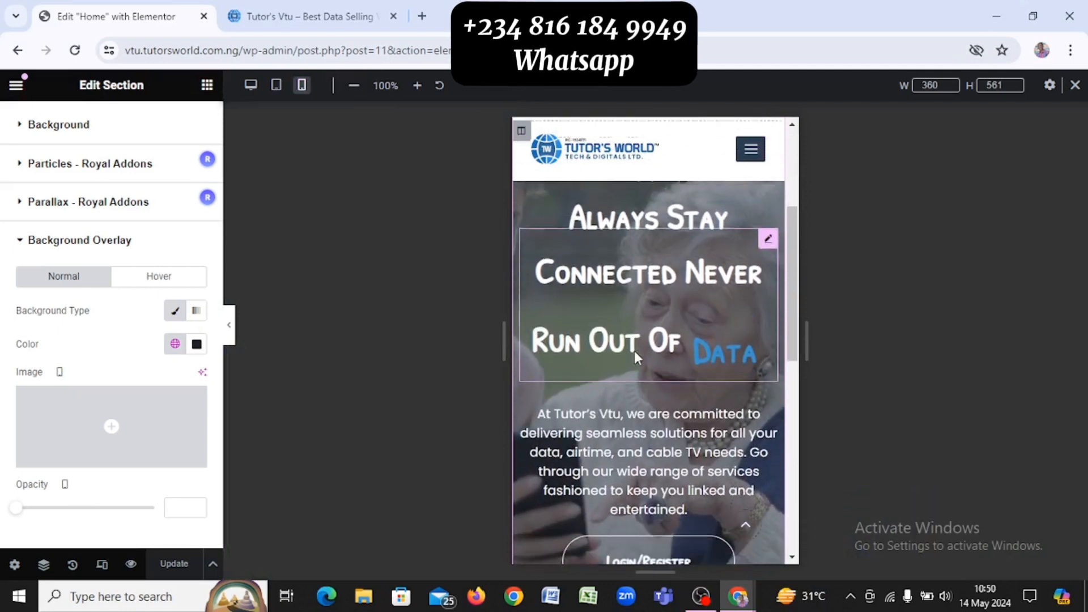
scroll(635, 356, "down", 4)
scroll(635, 357, "up", 2)
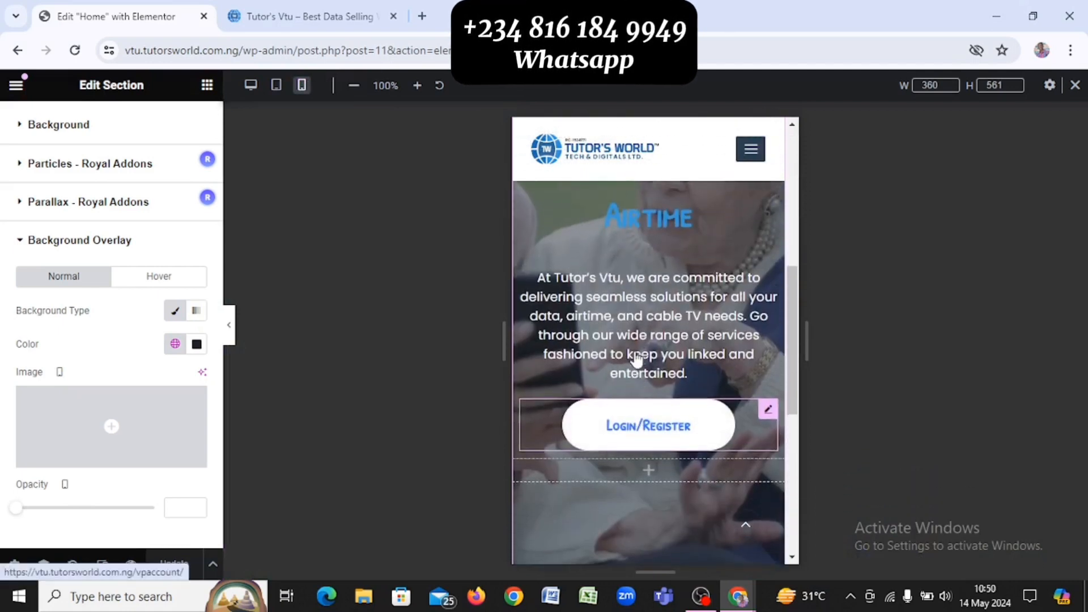
scroll(637, 357, "up", 4)
scroll(636, 355, "down", 3)
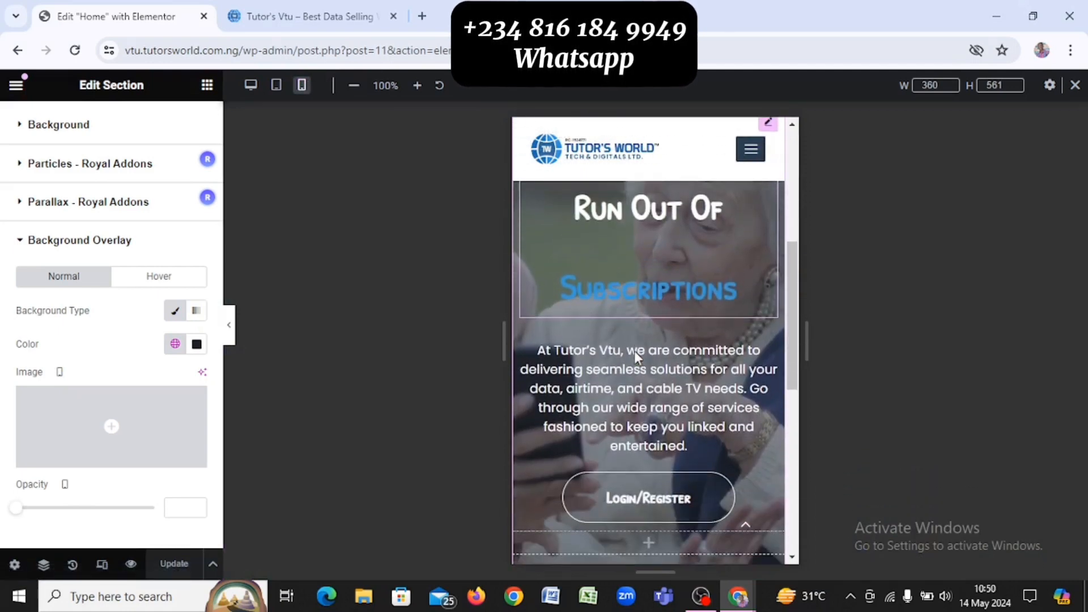
scroll(709, 431, "down", 1)
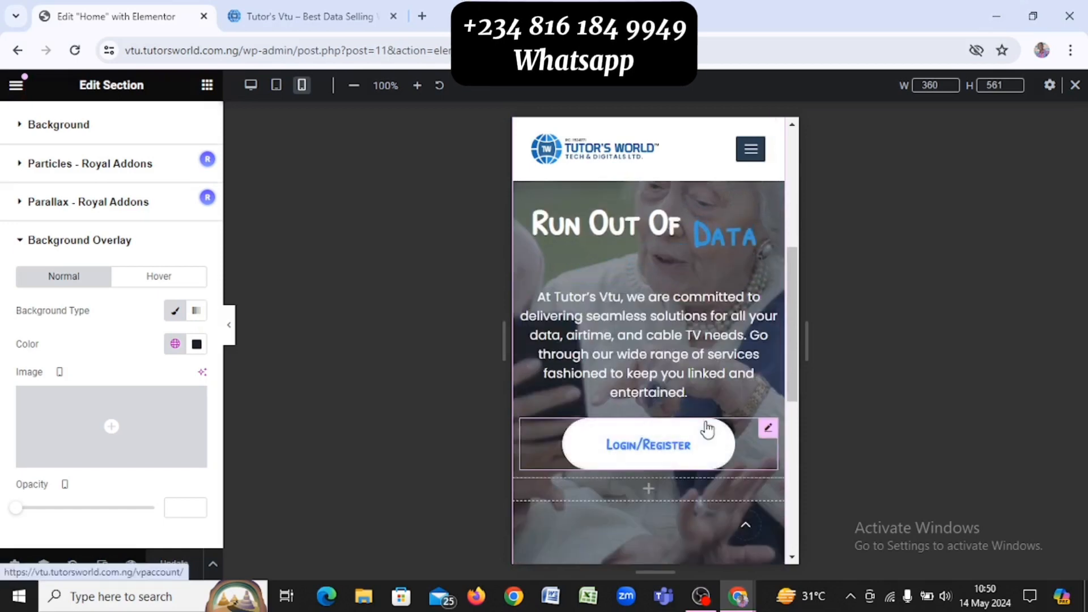
scroll(700, 397, "up", 2)
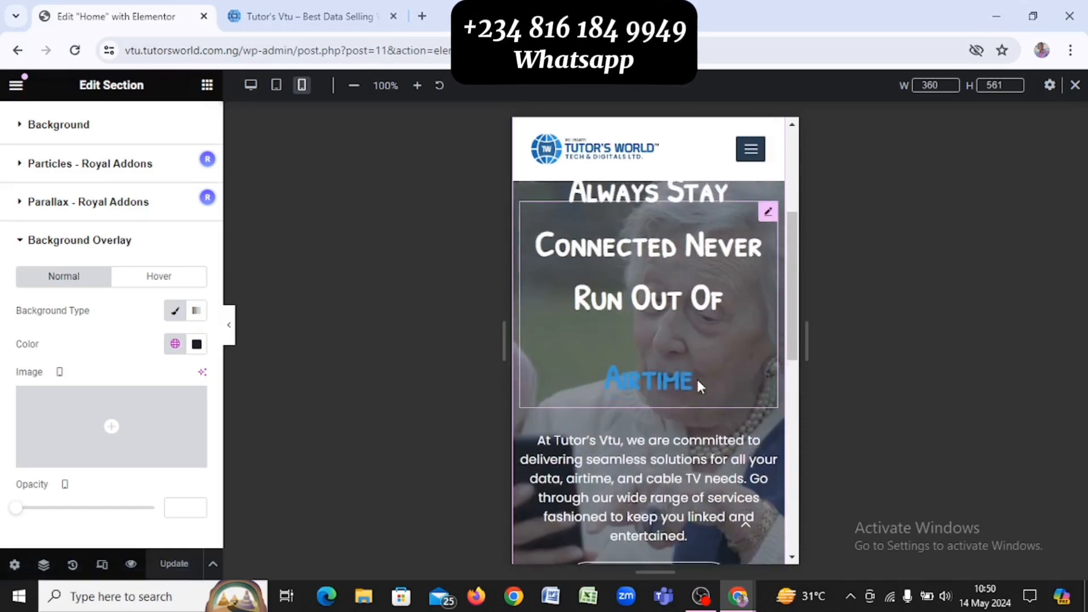
scroll(700, 387, "up", 1)
scroll(697, 380, "up", 1)
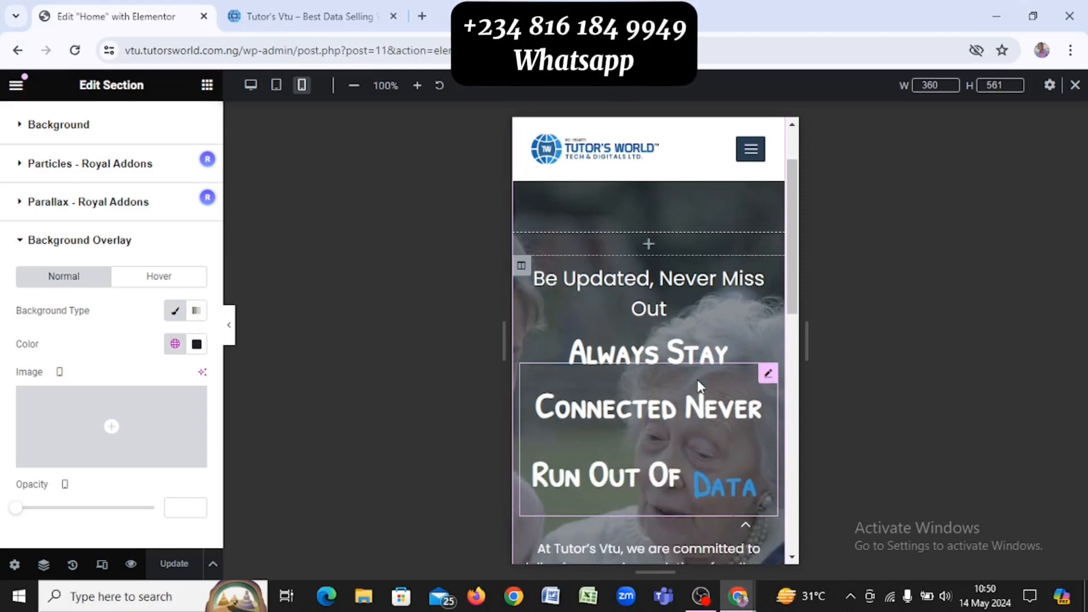
scroll(698, 380, "down", 1)
scroll(697, 382, "up", 3)
scroll(697, 382, "down", 6)
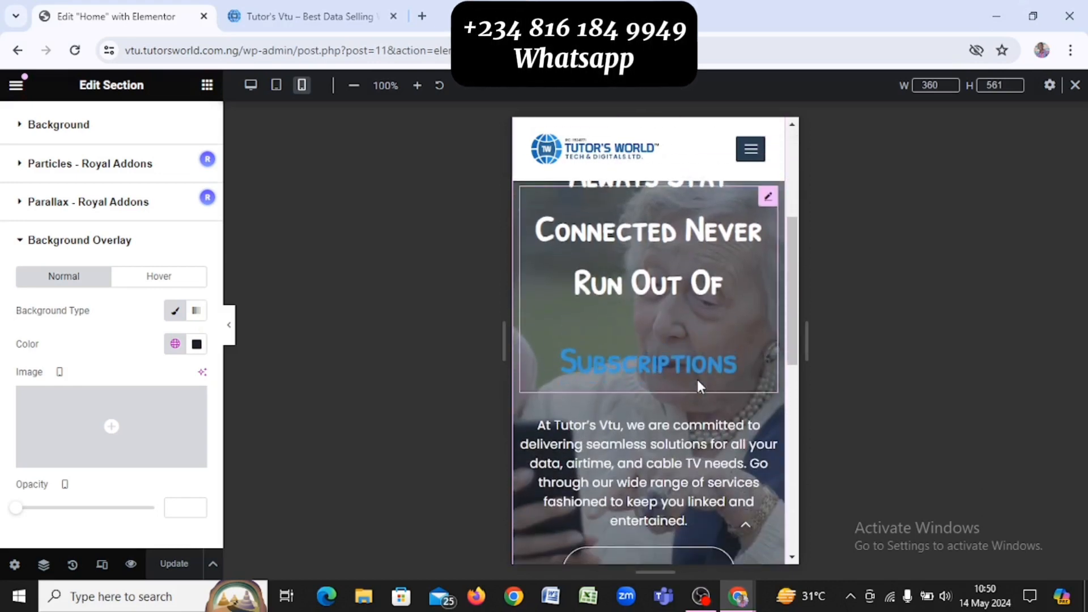
scroll(698, 379, "up", 5)
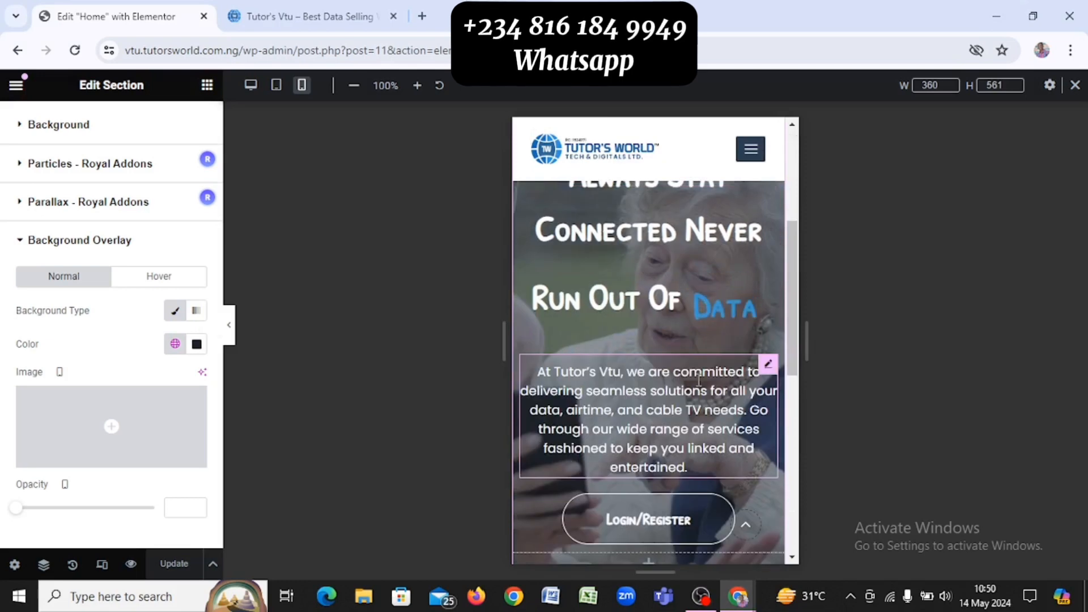
Set the hero section's mobile background image position to Custom with an X position of -414 px
left_click(697, 381)
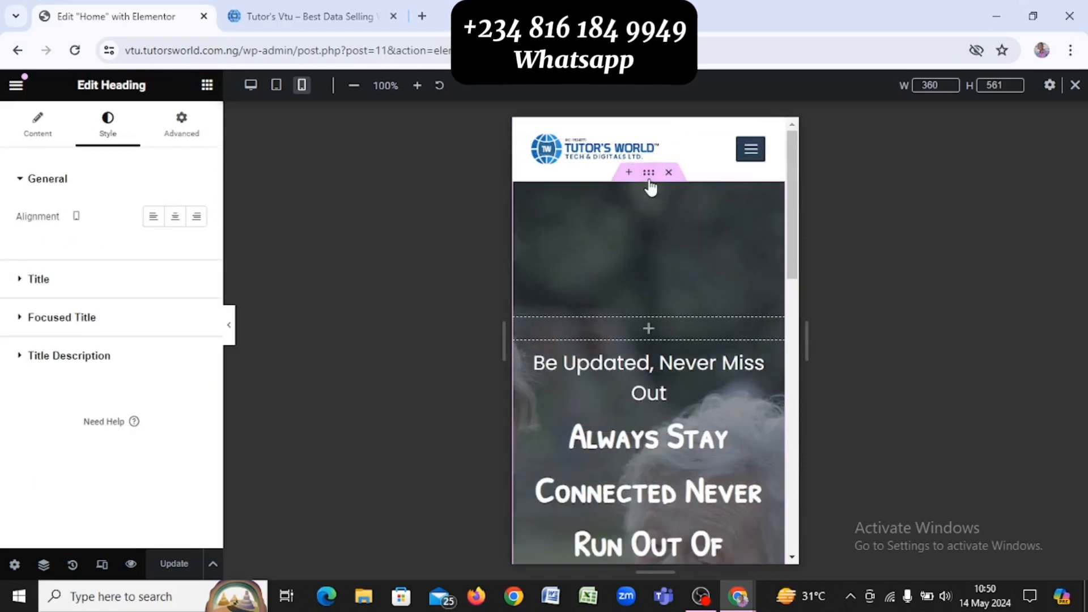
left_click(649, 182)
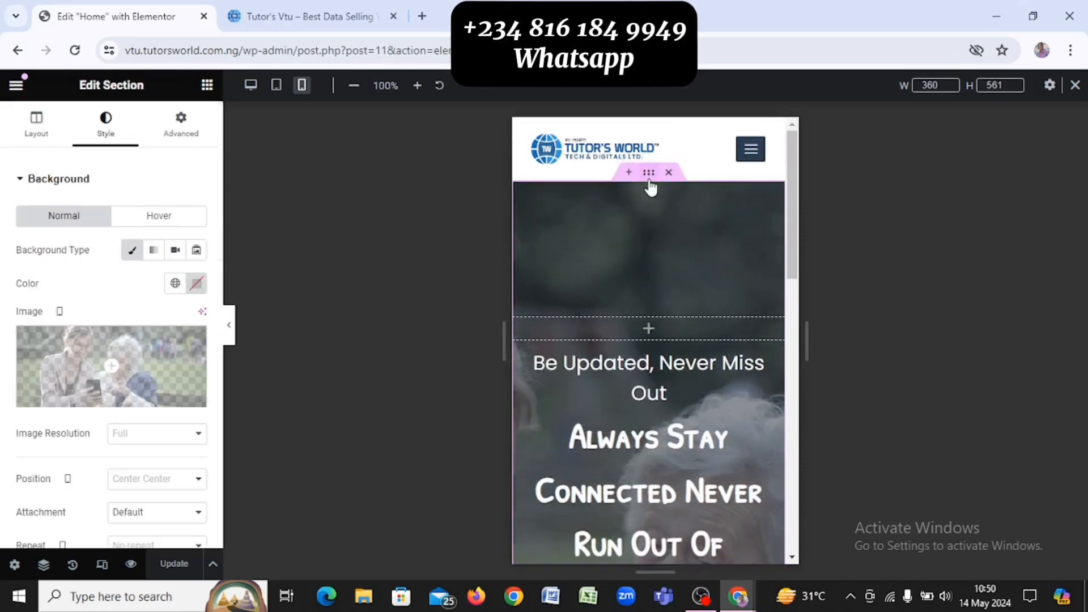
left_click(167, 482)
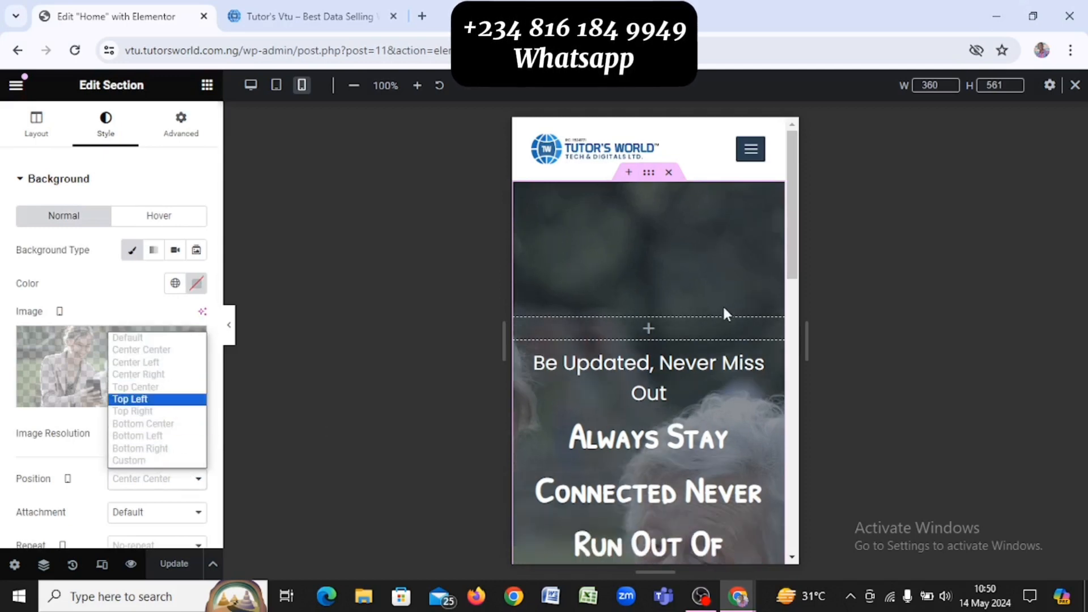
scroll(722, 304, "down", 5)
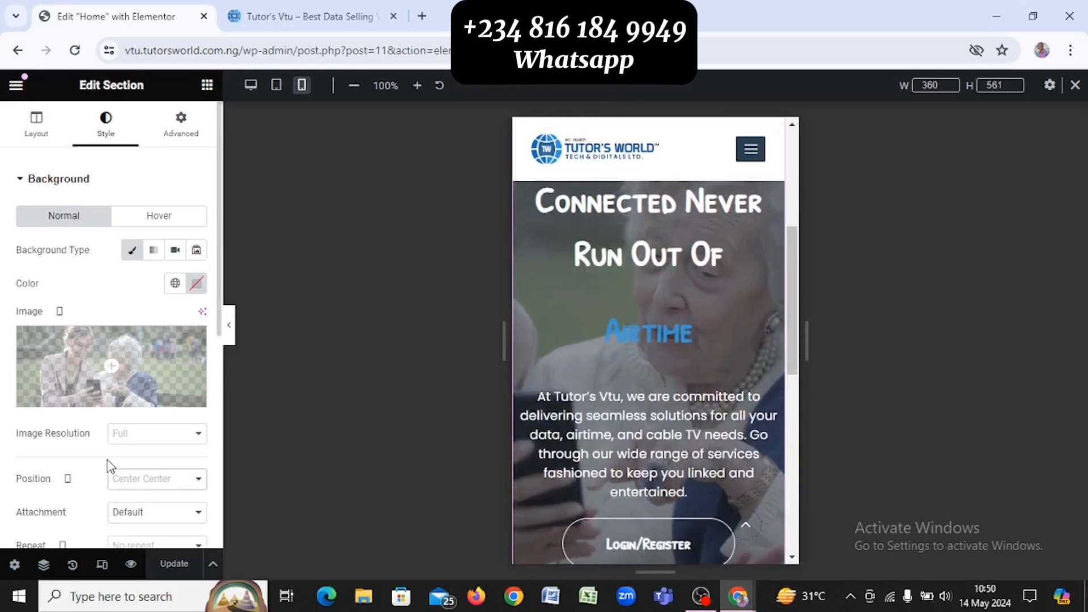
scroll(110, 466, "down", 2)
scroll(110, 466, "up", 1)
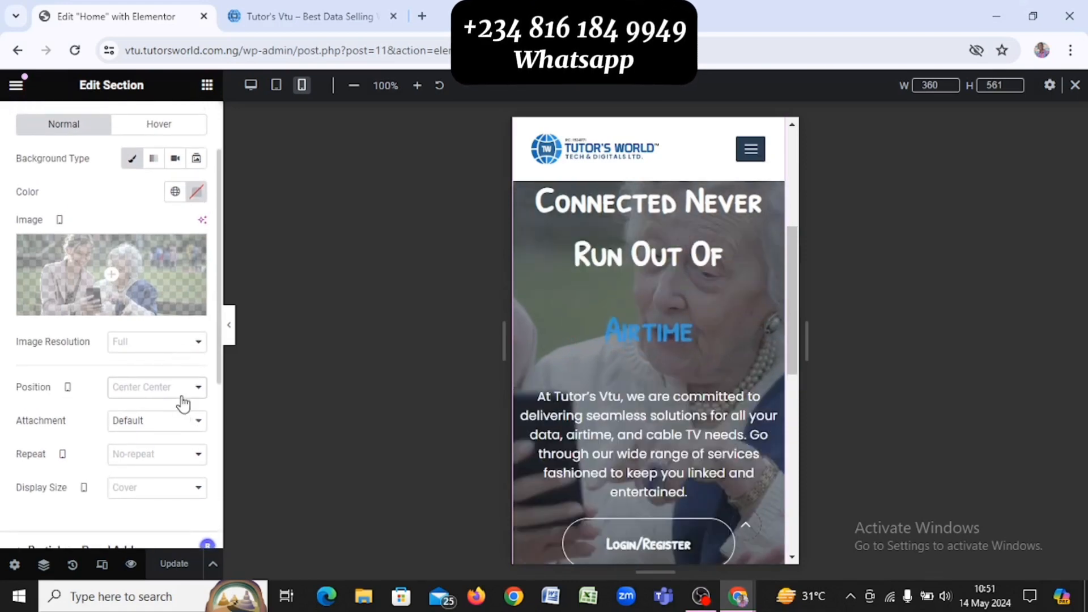
left_click(177, 390)
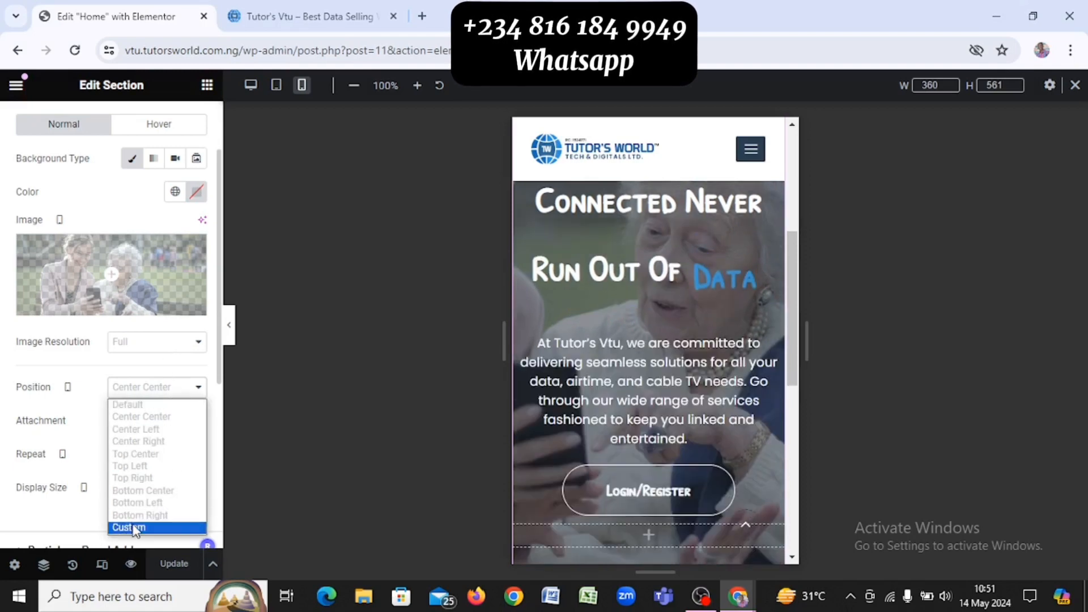
left_click(126, 527)
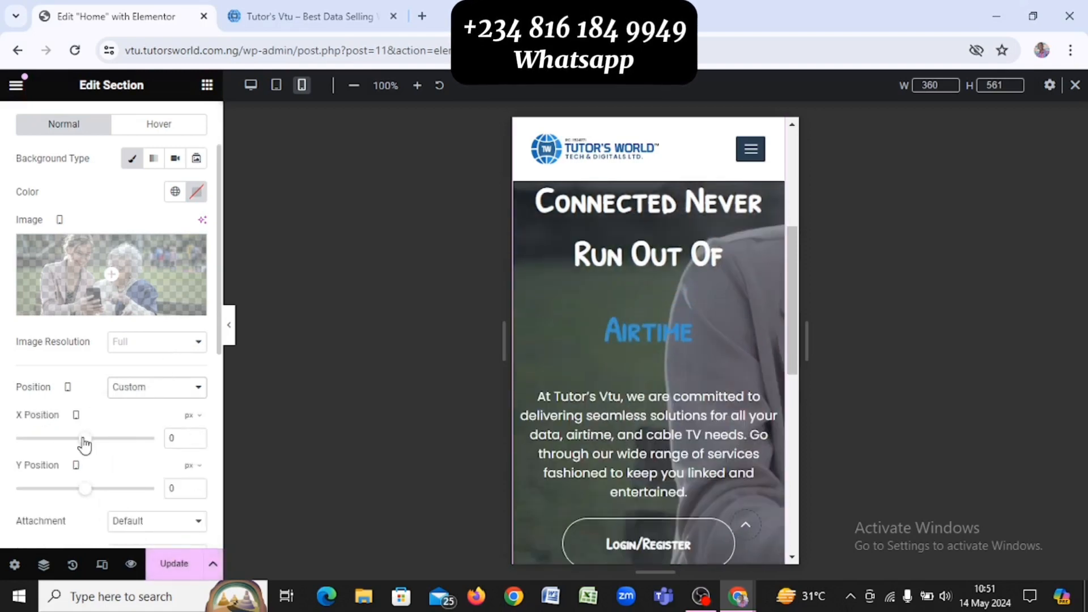
left_click_drag(83, 446, 49, 441)
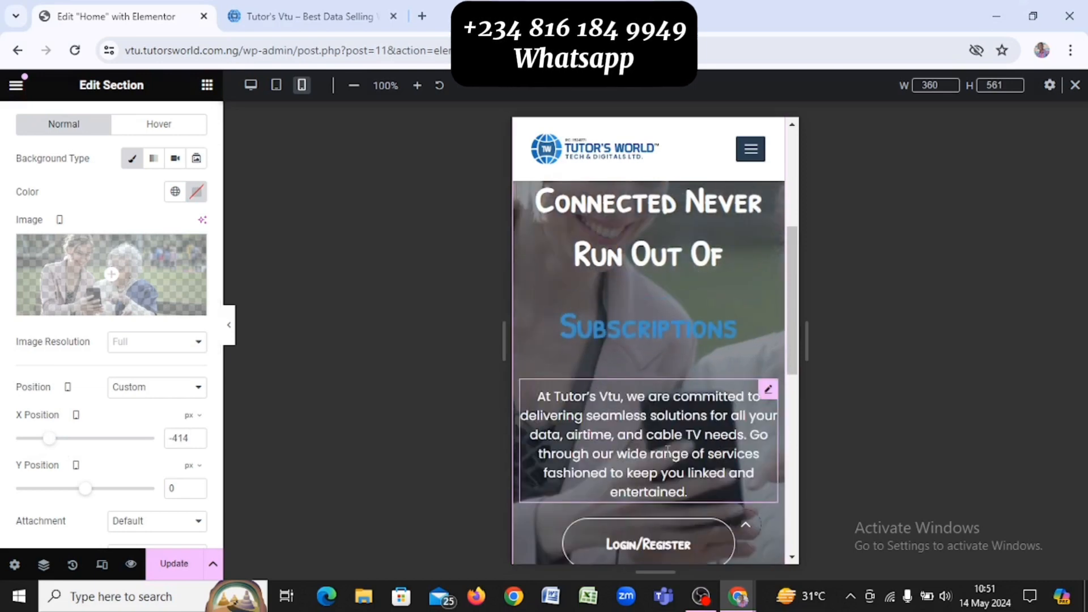
Check the available Display Size options for the hero's mobile background image
scroll(667, 452, "up", 2)
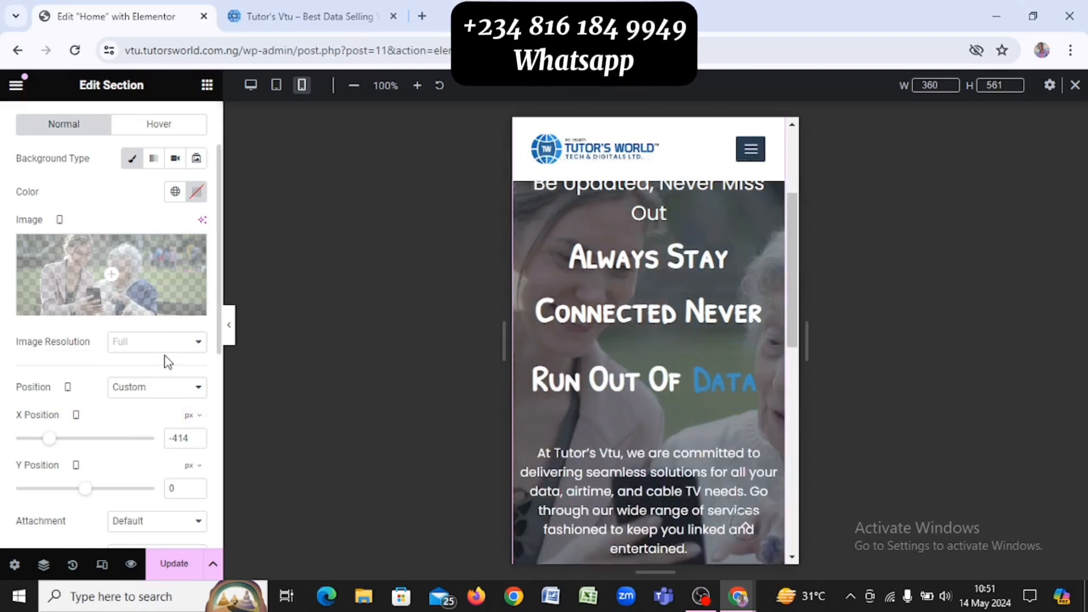
scroll(167, 363, "down", 2)
scroll(166, 363, "down", 2)
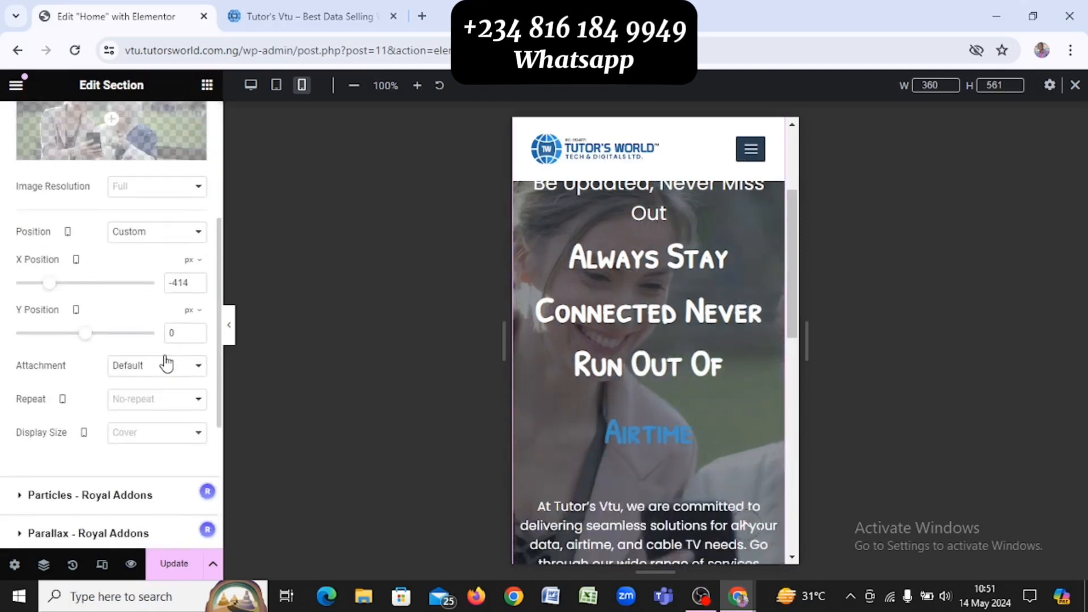
left_click(151, 433)
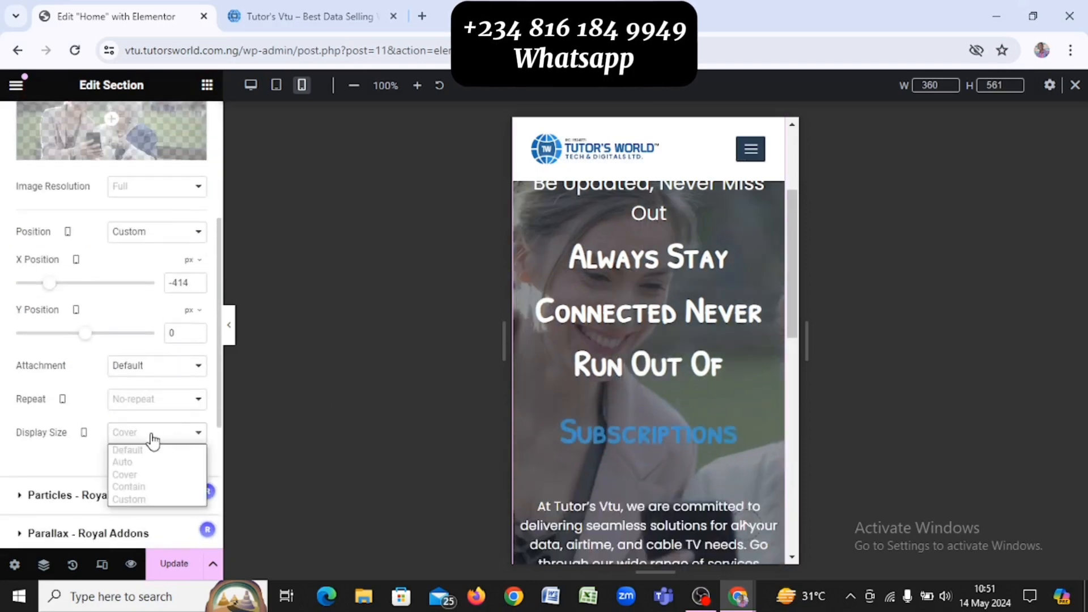
left_click(152, 439)
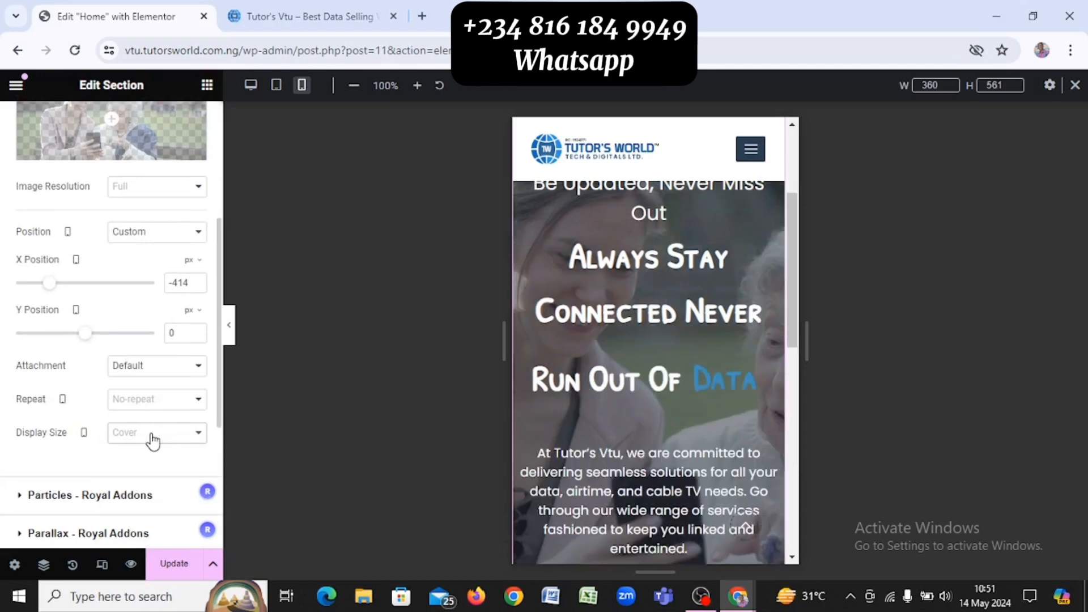
left_click(155, 436)
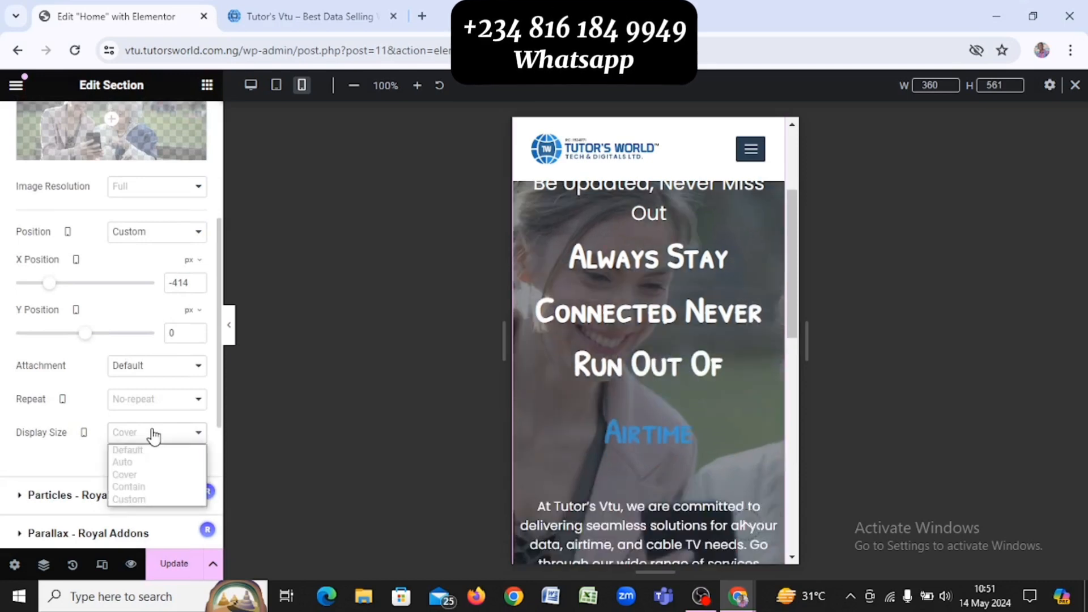
left_click(153, 437)
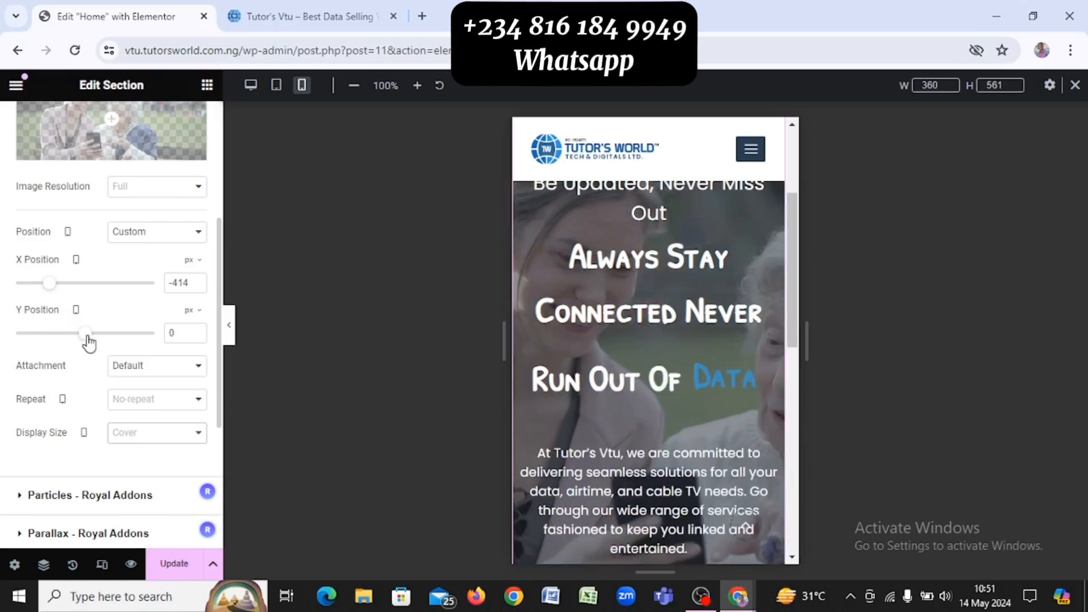
Review the repositioned hero background in the mobile preview and update the Home page
scroll(601, 316, "up", 3)
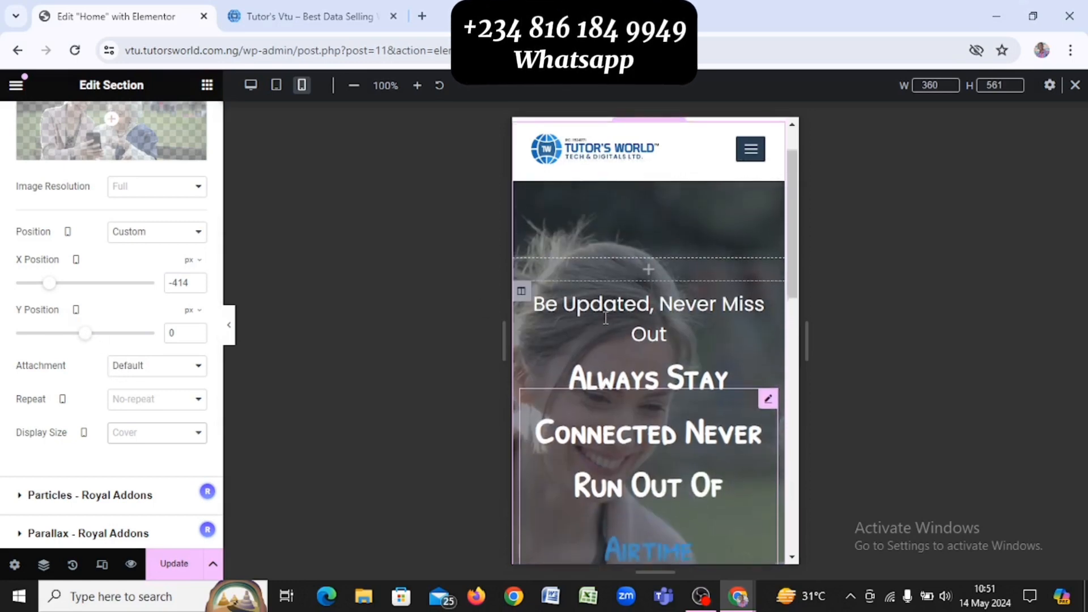
scroll(604, 320, "down", 6)
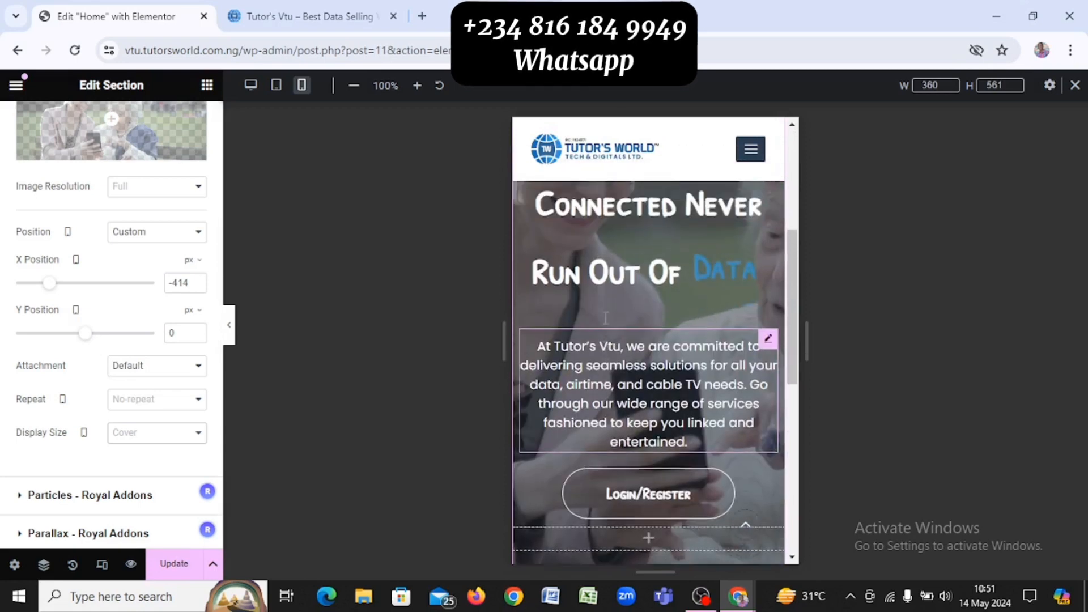
scroll(605, 317, "up", 4)
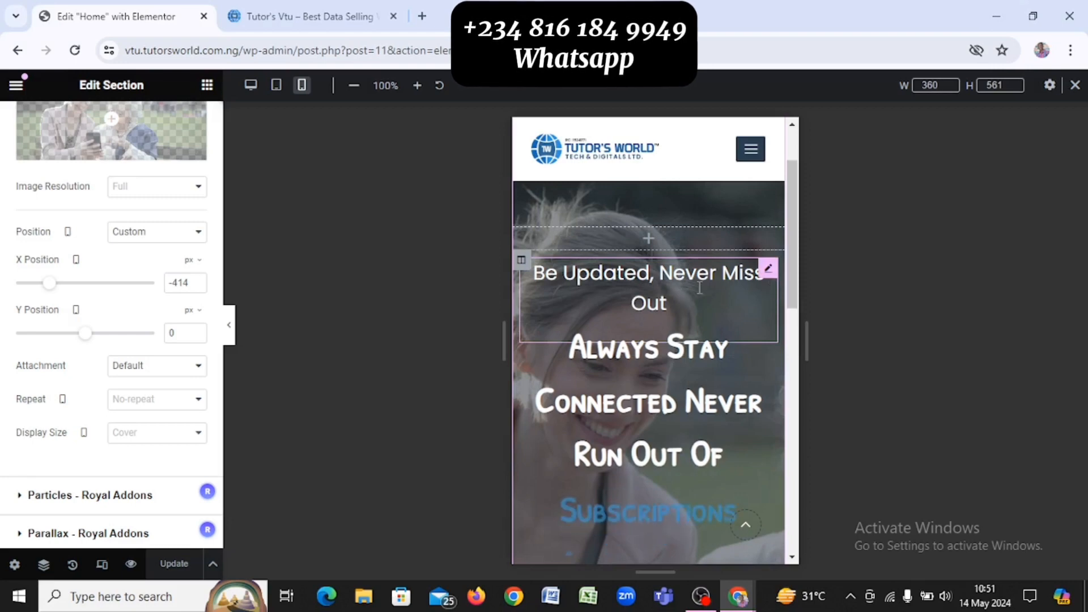
Set the mobile title font size of the "Be Updated, Never Miss Out" heading to 15 px
left_click(766, 276)
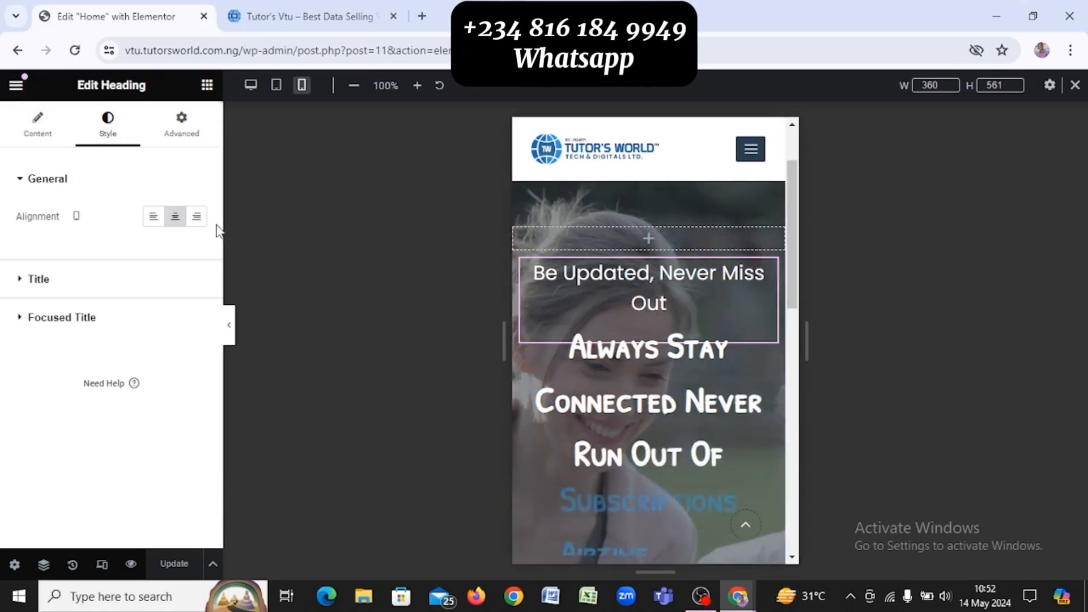
left_click(35, 282)
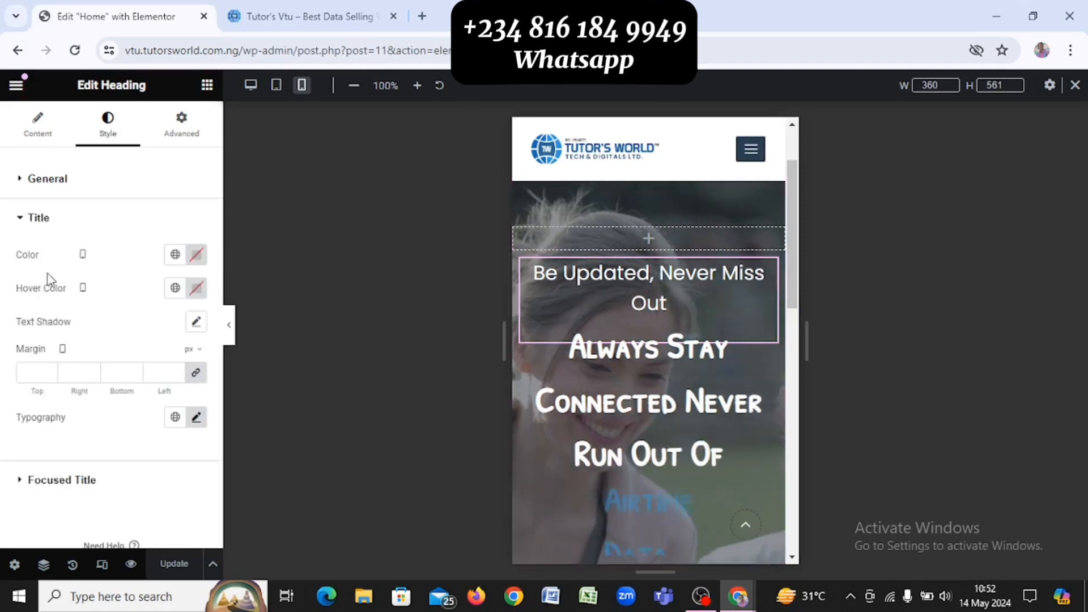
left_click(198, 417)
scroll(127, 482, "down", 1)
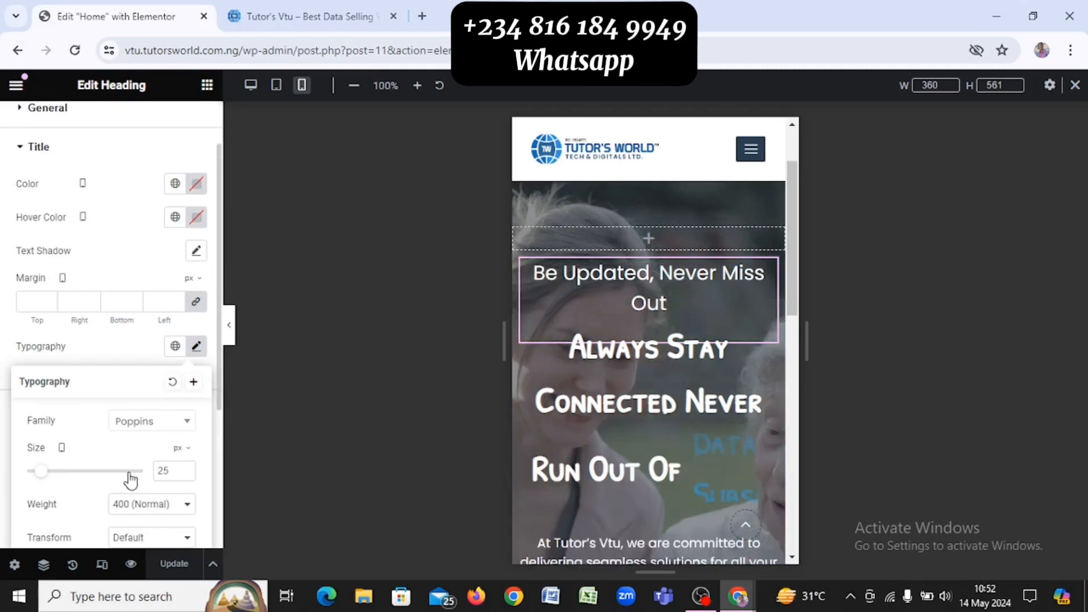
left_click(185, 475)
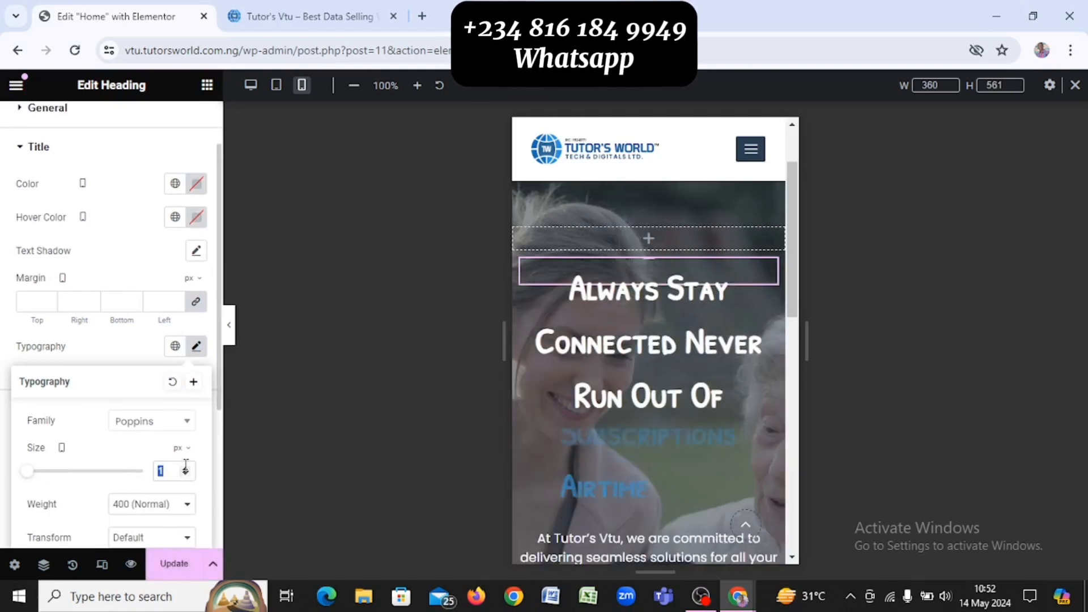
type("6")
left_click(186, 468)
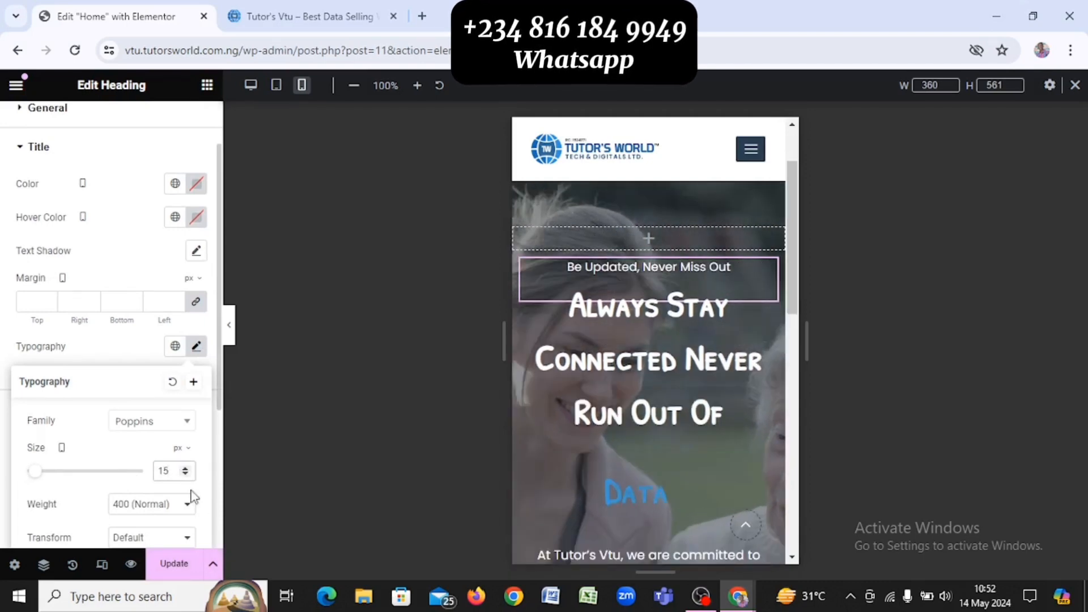
Set the mobile font size of the "Always Stay Connected Never Run Out Of" prefix text to 25 px, after trying 15 px
left_click(650, 404)
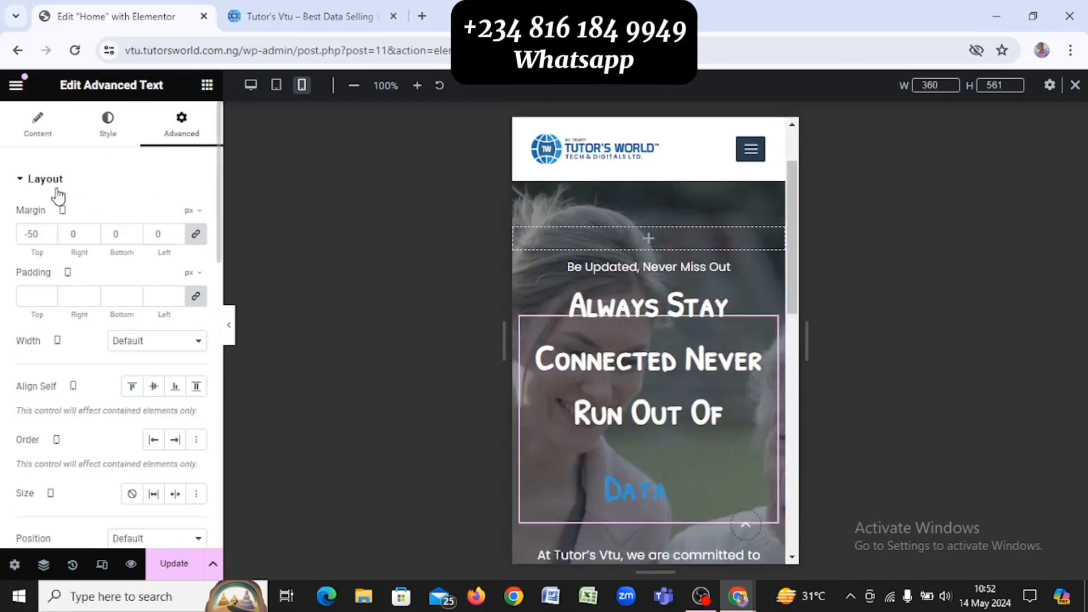
left_click(108, 122)
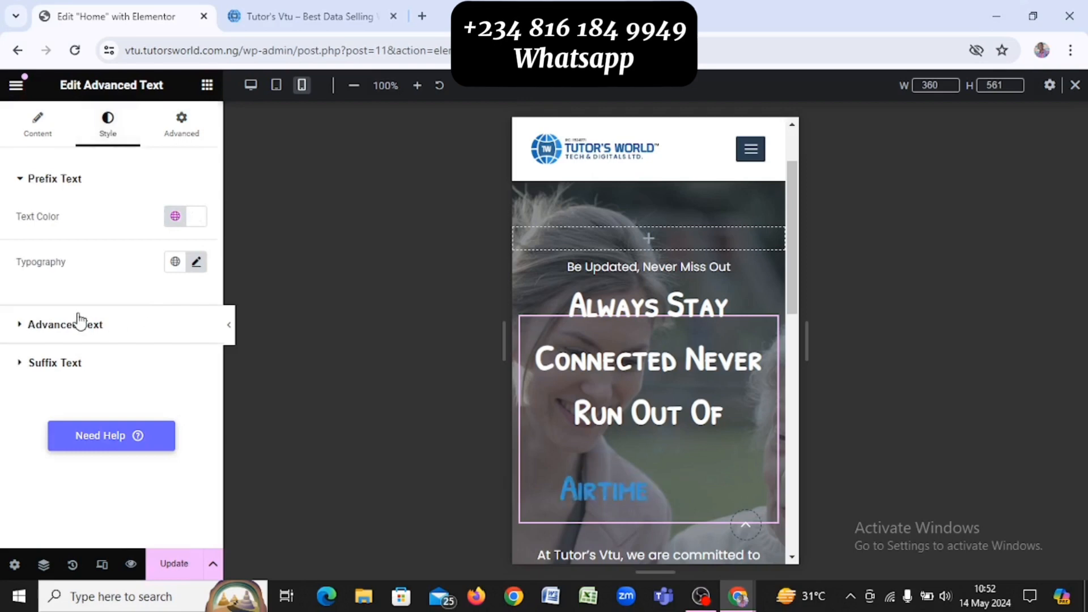
left_click(196, 262)
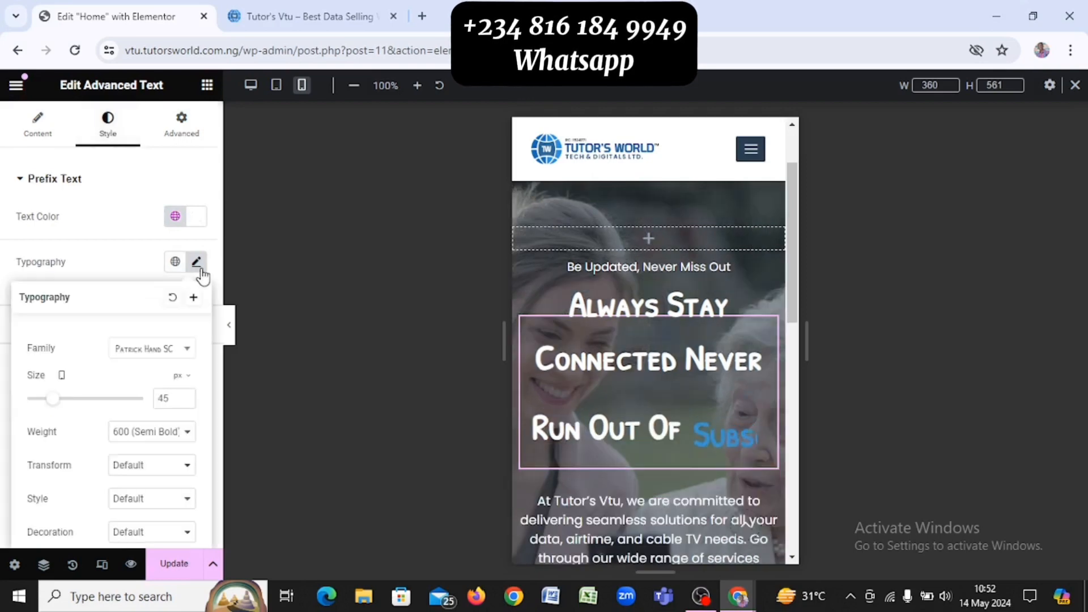
double_click(180, 397)
type("1")
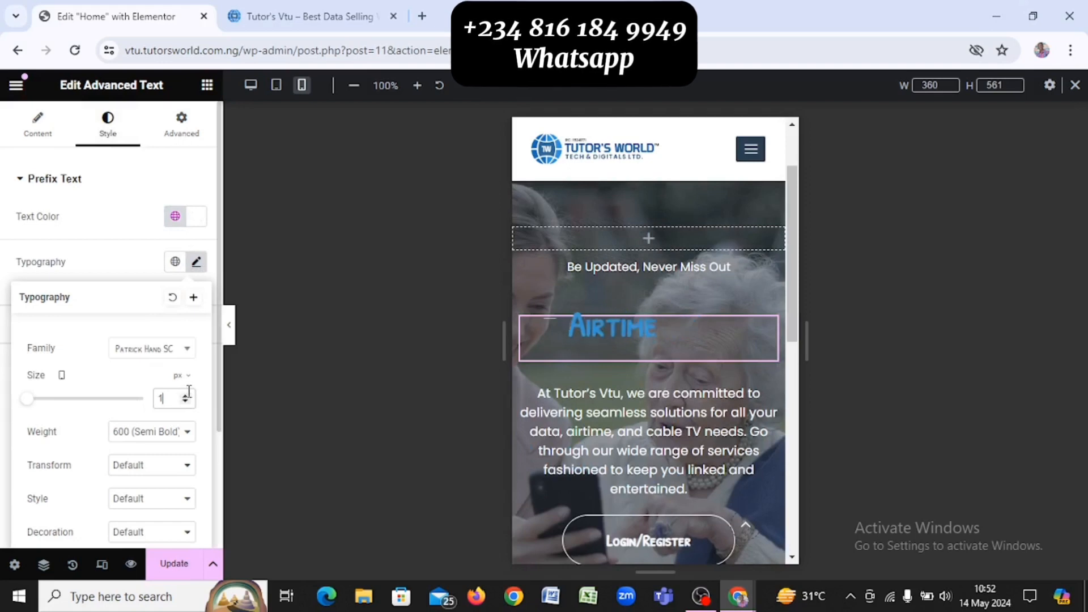
type("5")
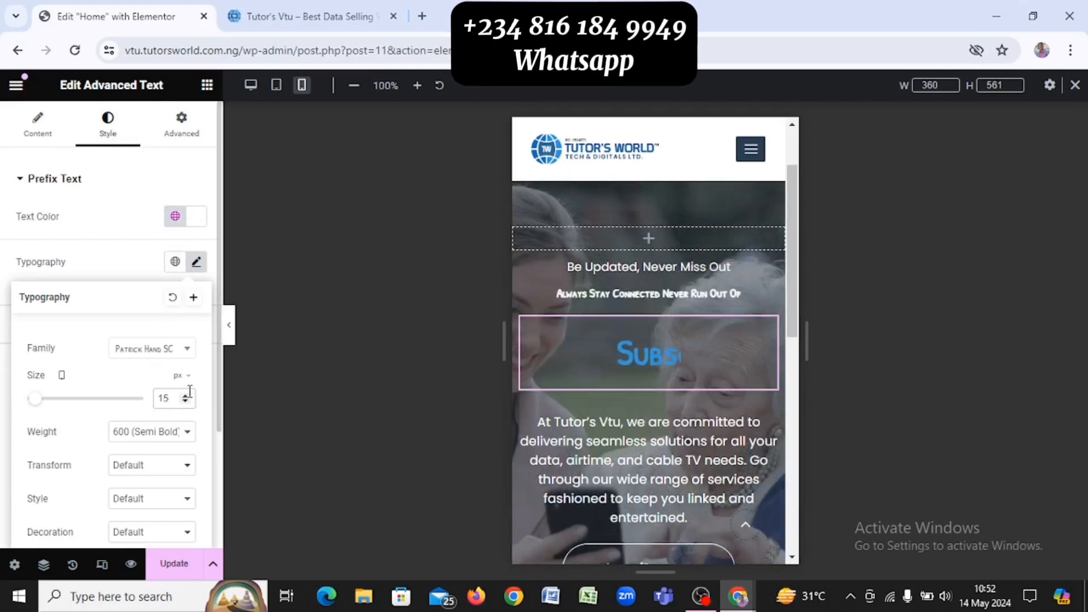
key("BackSpace")
key("BackSpace")
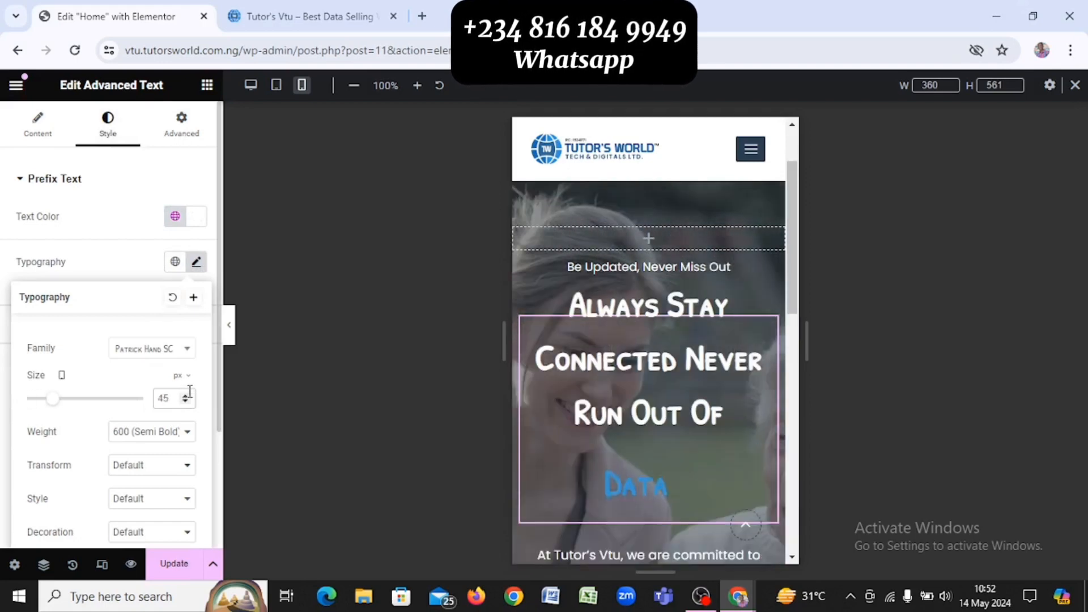
type("25")
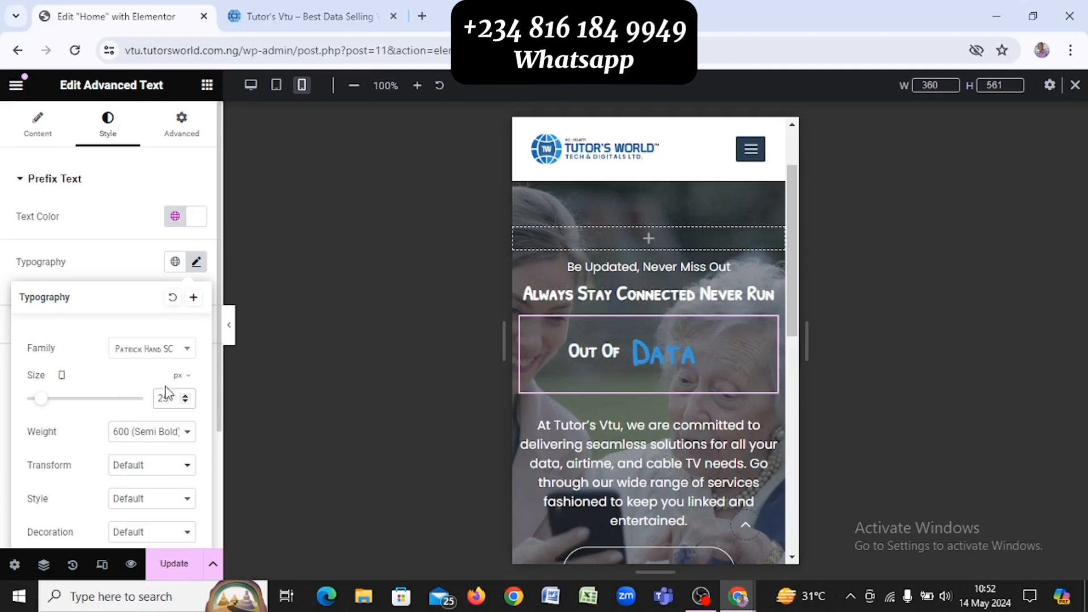
left_click(131, 268)
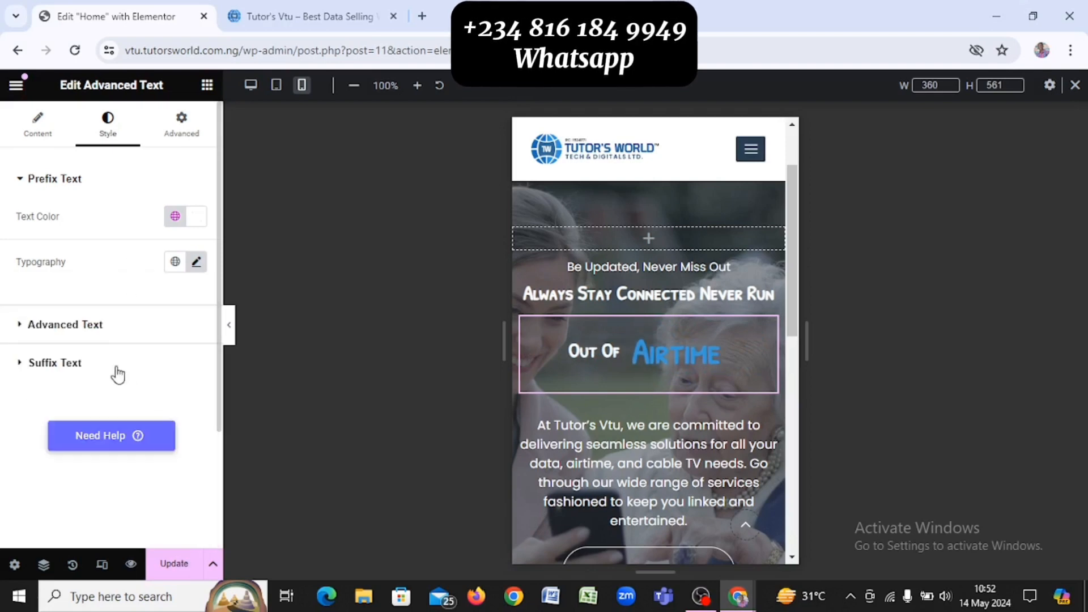
Set the mobile font size of the blue rotating words to 25 px and update the Home page
left_click(96, 323)
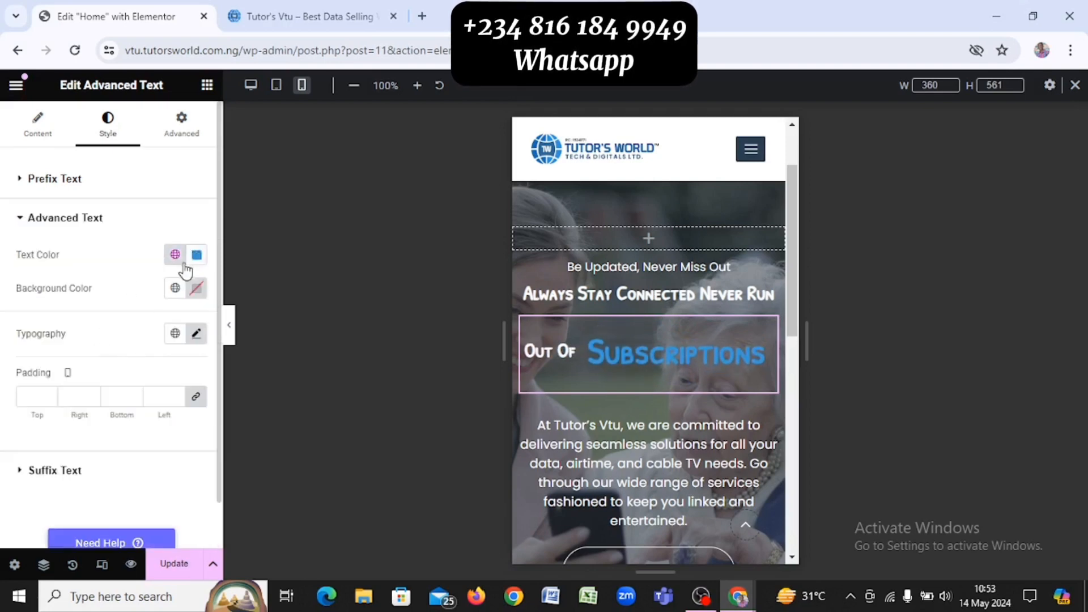
left_click(198, 334)
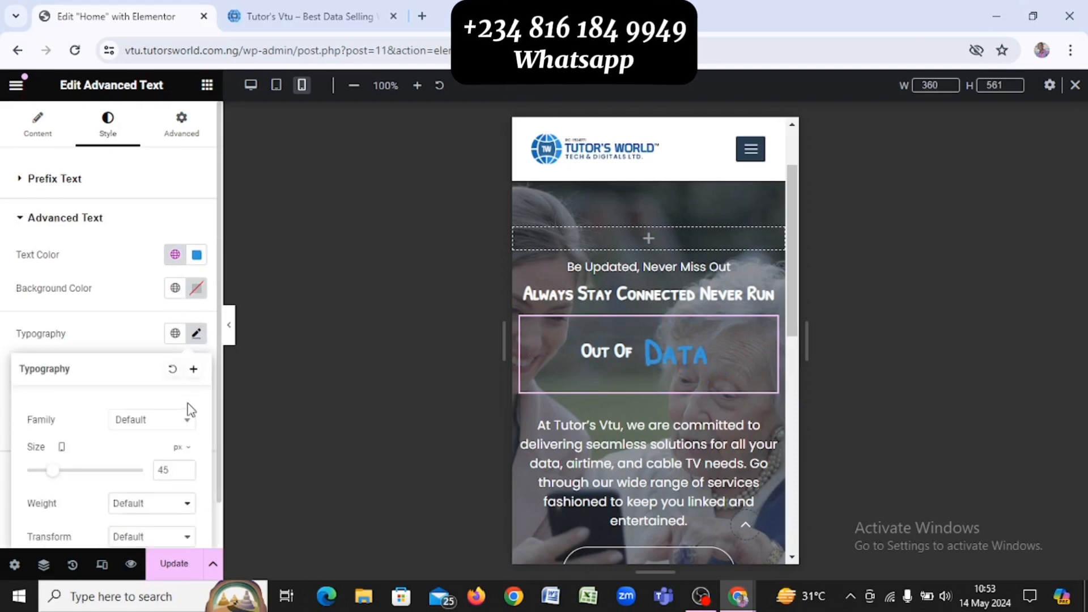
double_click(164, 471)
type("26")
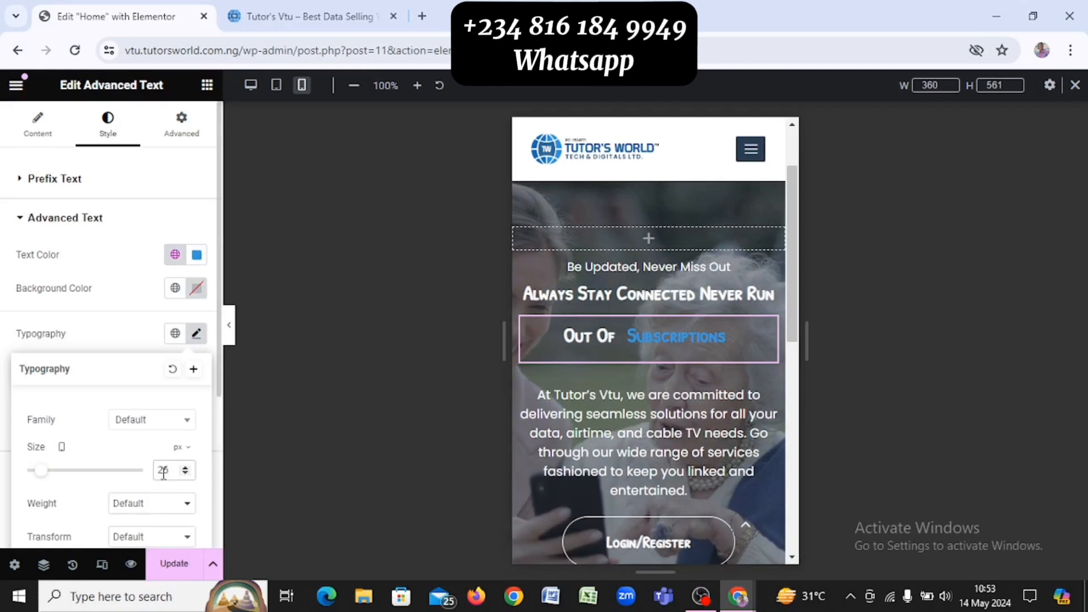
key("BackSpace")
type("5")
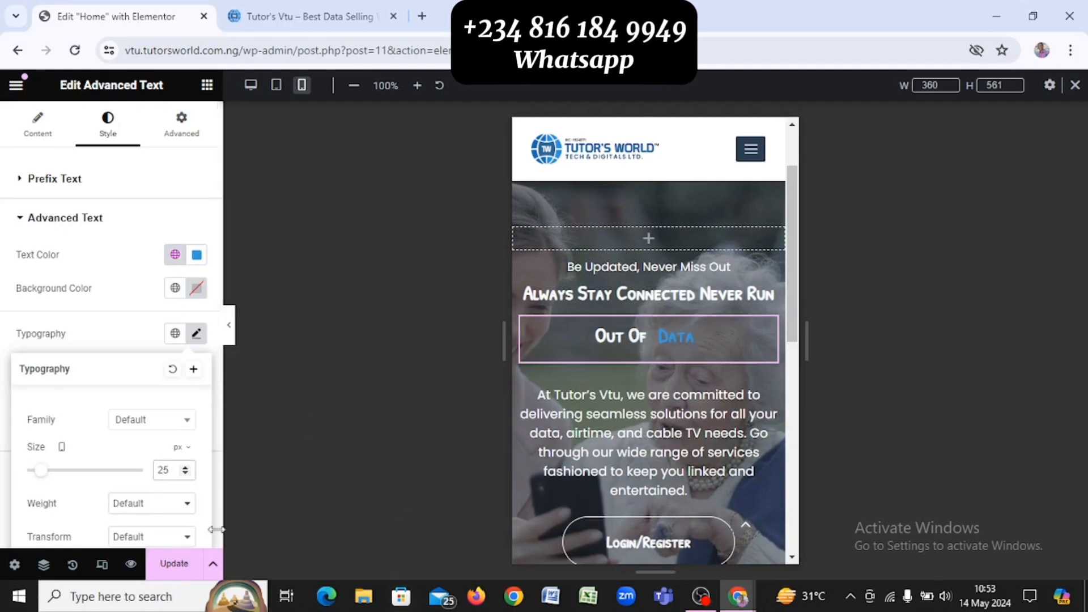
left_click(172, 563)
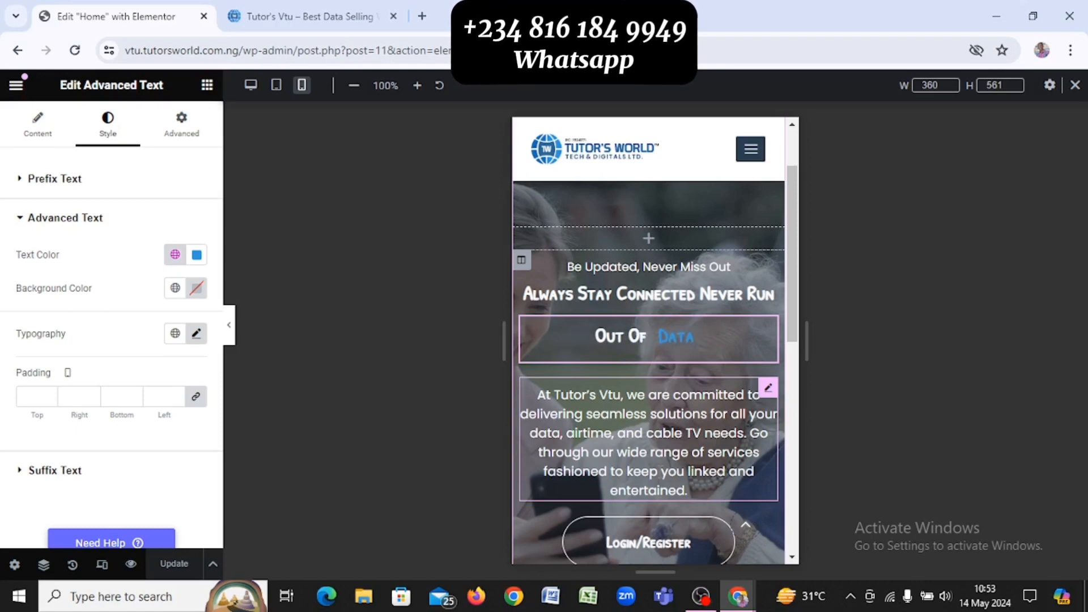
Increase the mobile font size of the blue rotating words to 30 px
left_click(185, 337)
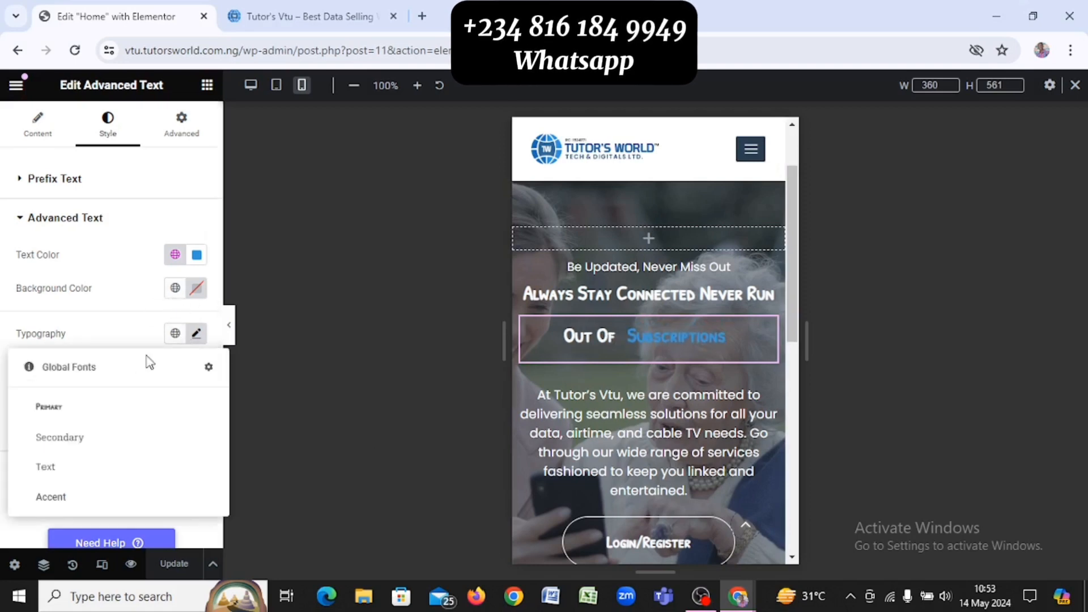
left_click(197, 334)
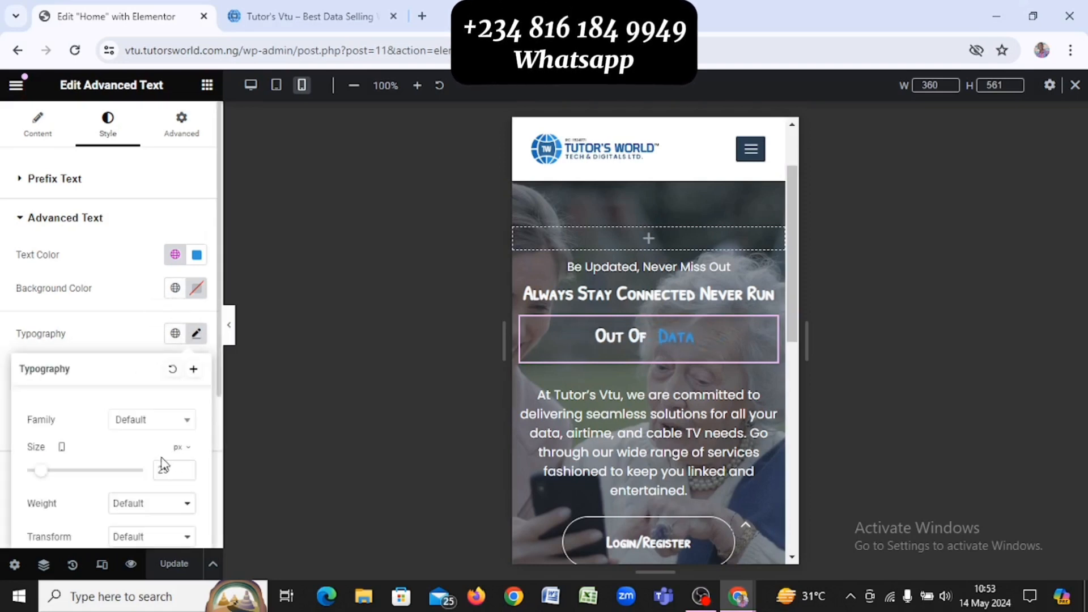
left_click(184, 468)
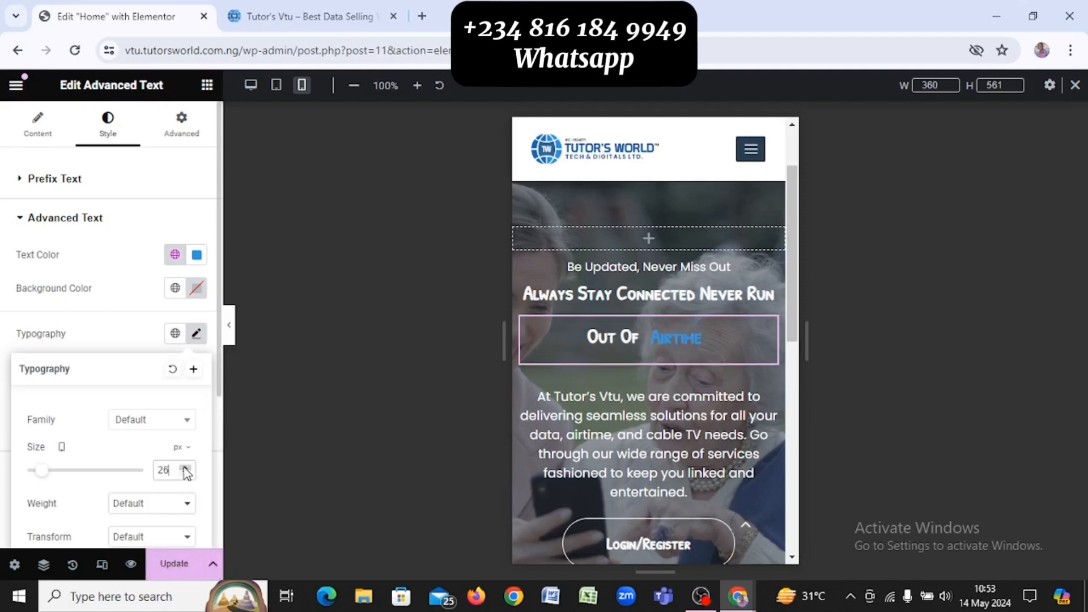
left_click(184, 468)
left_click(185, 469)
left_click(184, 468)
left_click(184, 468)
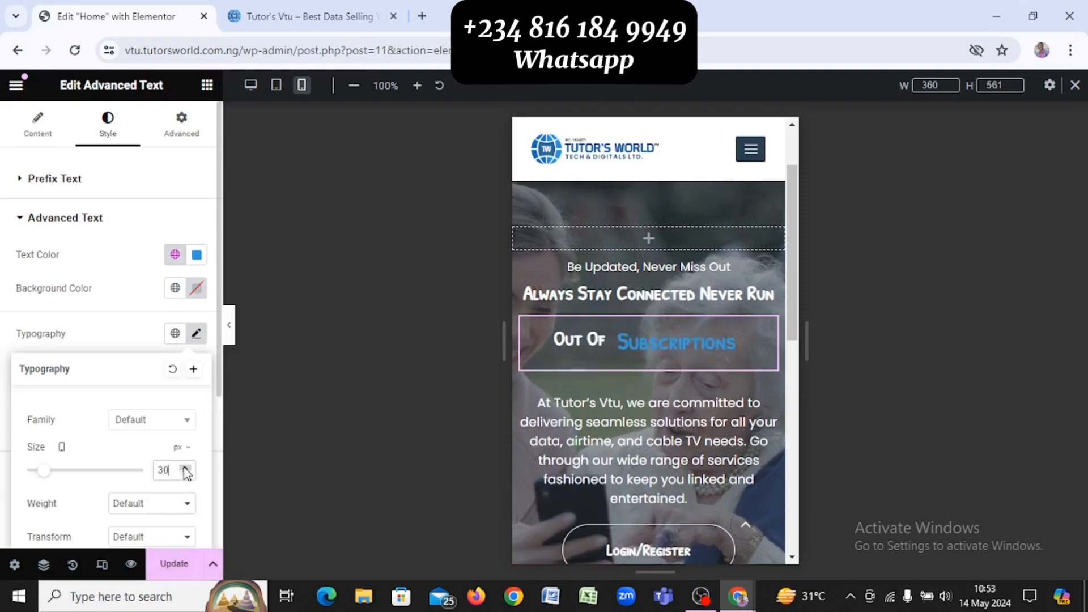
left_click(139, 319)
Increase the mobile font size of the "Always Stay Connected Never Run Out Of" prefix text to 30 px and update the page
left_click(123, 193)
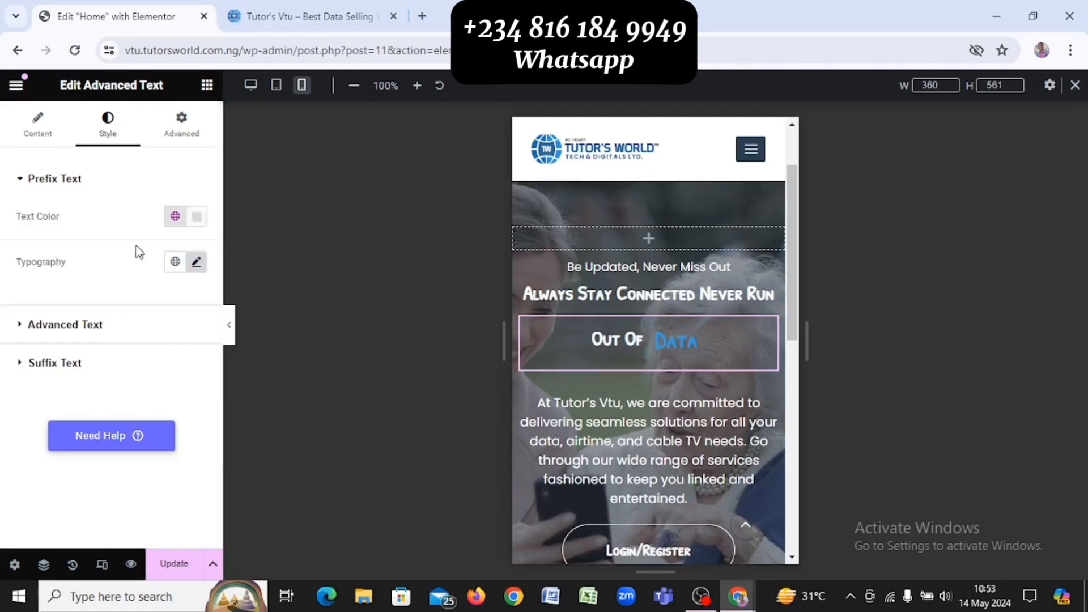
left_click(199, 262)
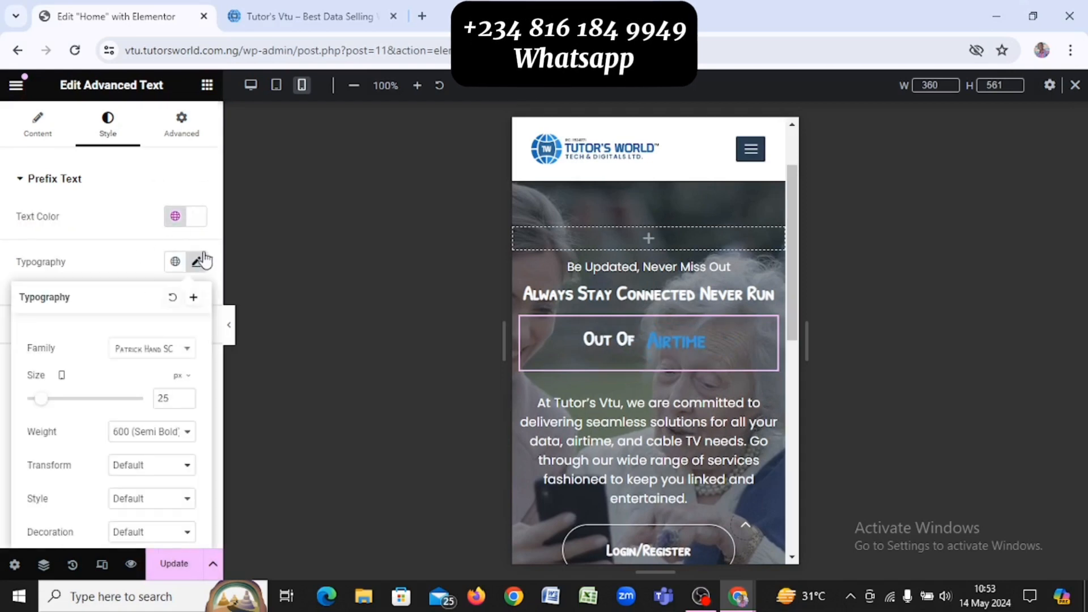
left_click(186, 397)
left_click(186, 397)
left_click(186, 397)
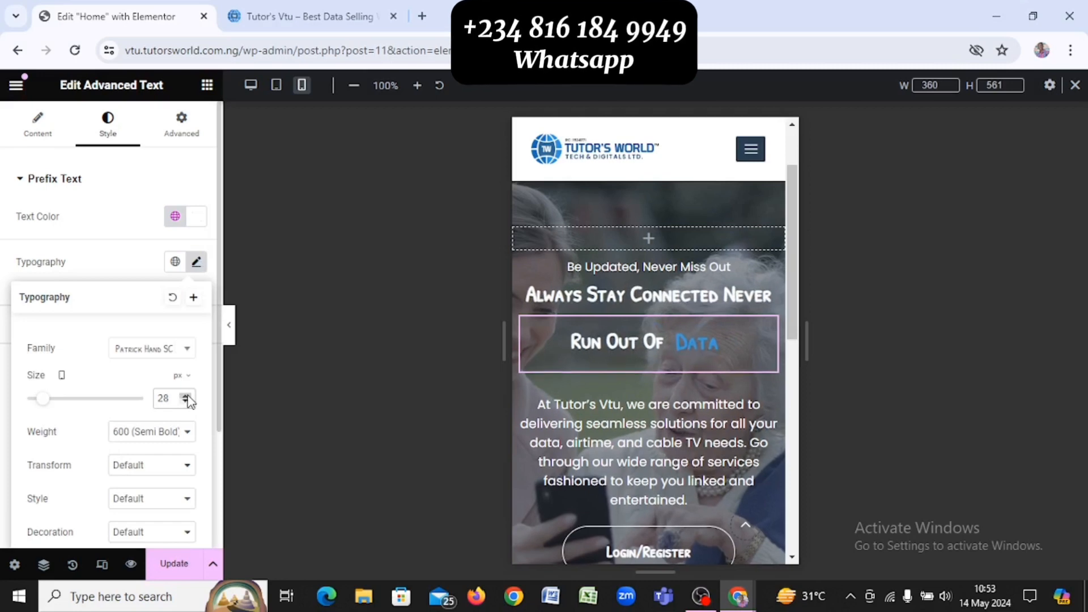
left_click(187, 396)
left_click(187, 397)
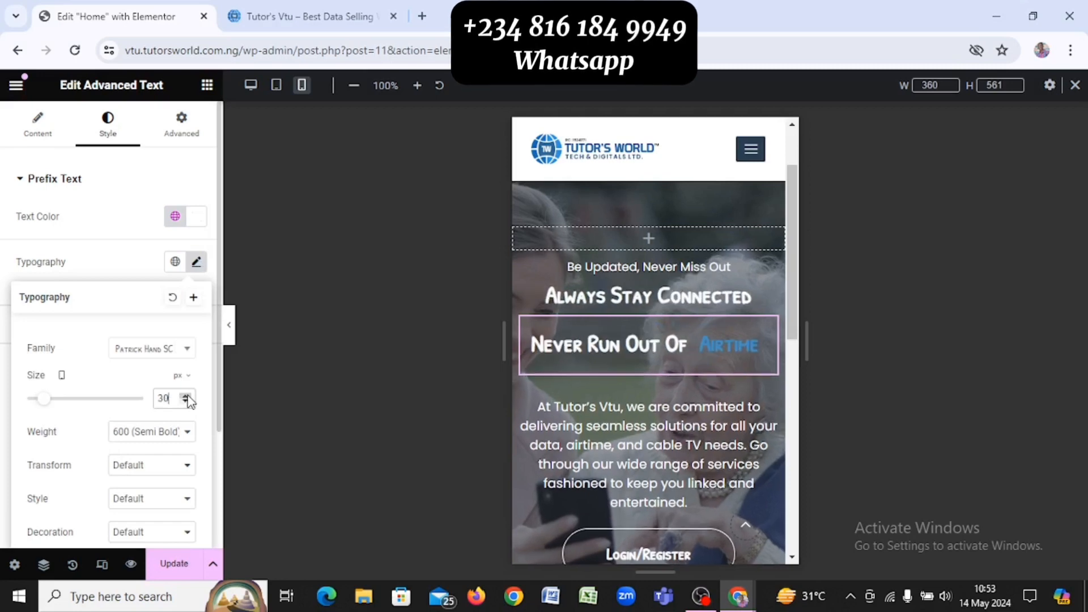
left_click(182, 569)
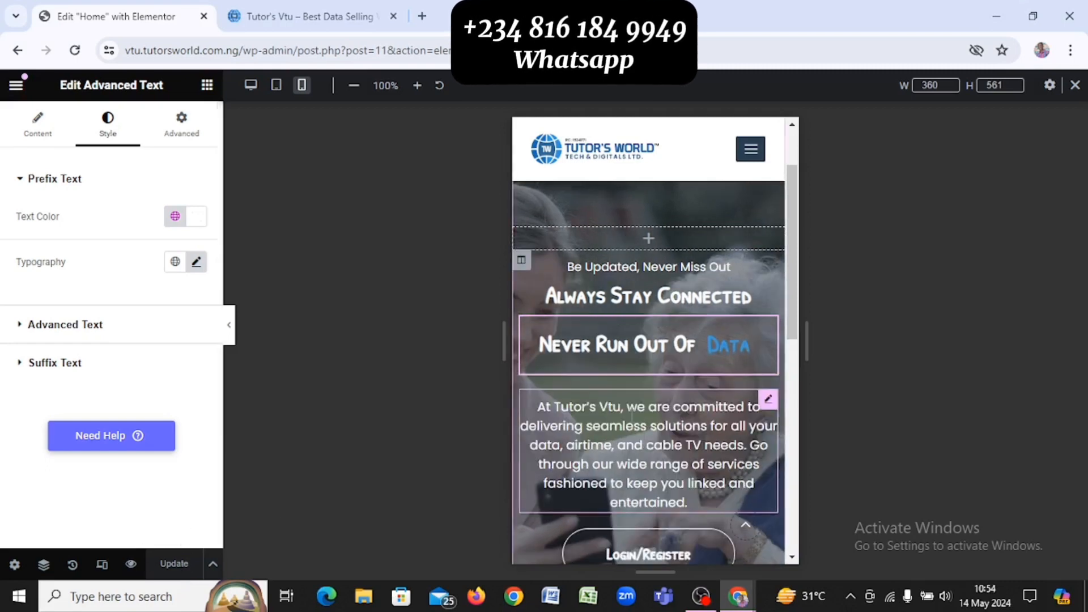
Set the mobile title description size of the "At Tutor's Vtu" paragraph to 15 px and update the page
left_click(770, 403)
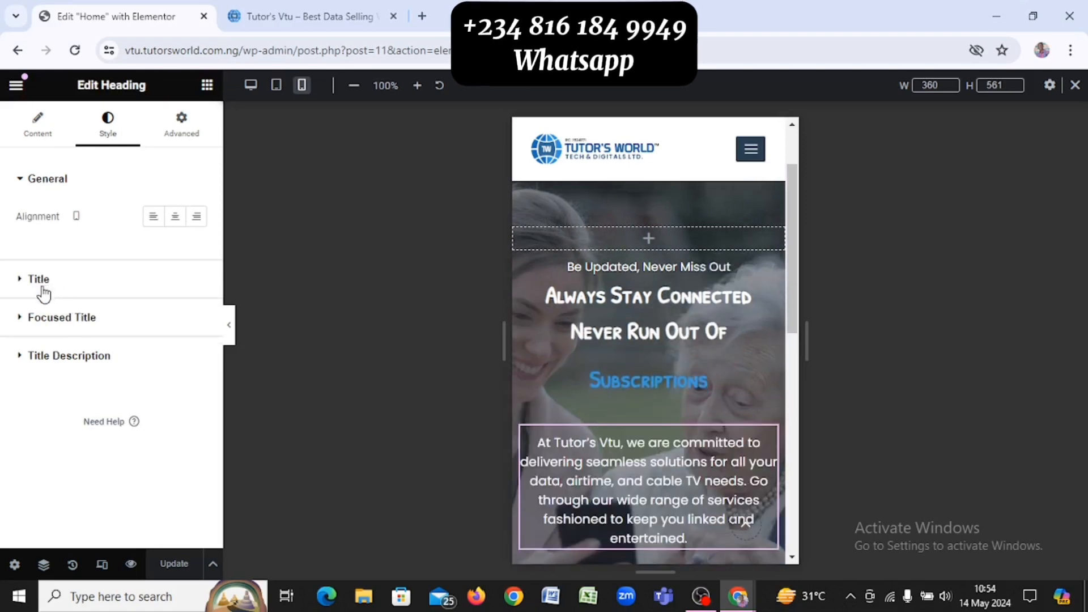
left_click(78, 357)
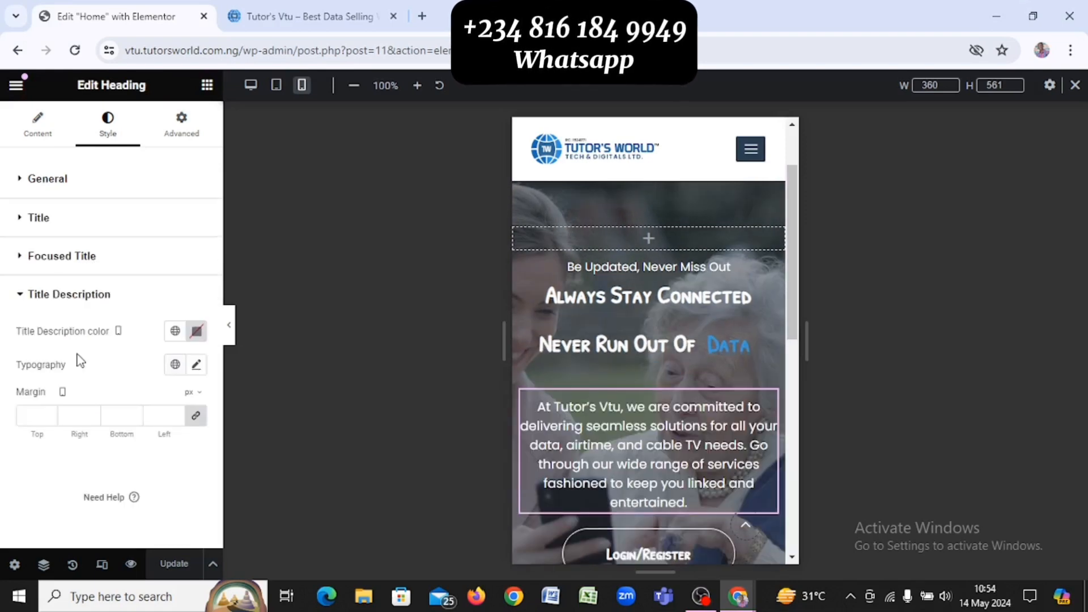
left_click(197, 365)
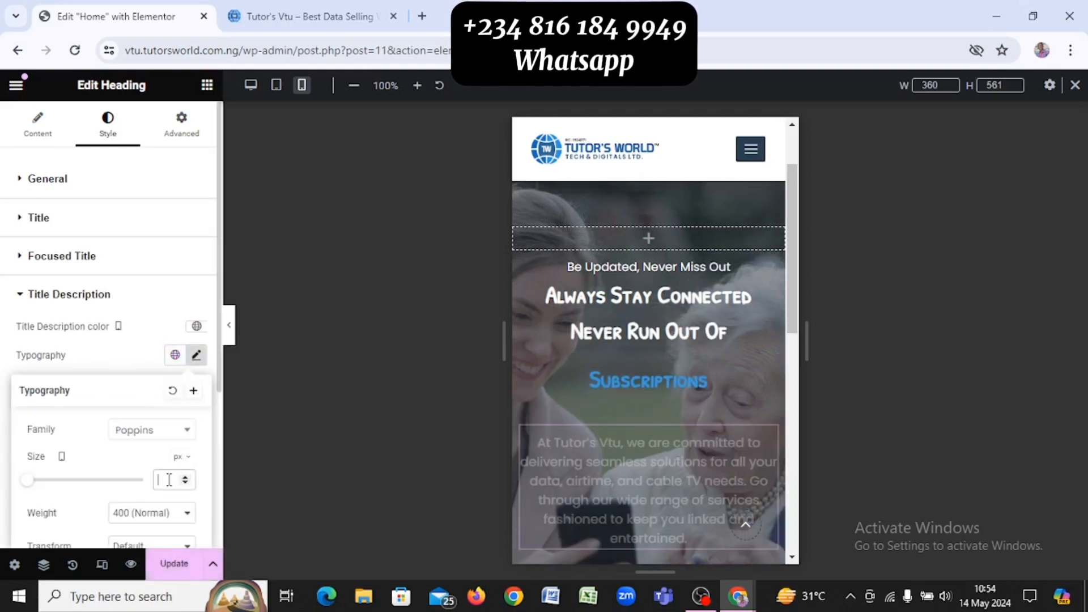
type("15")
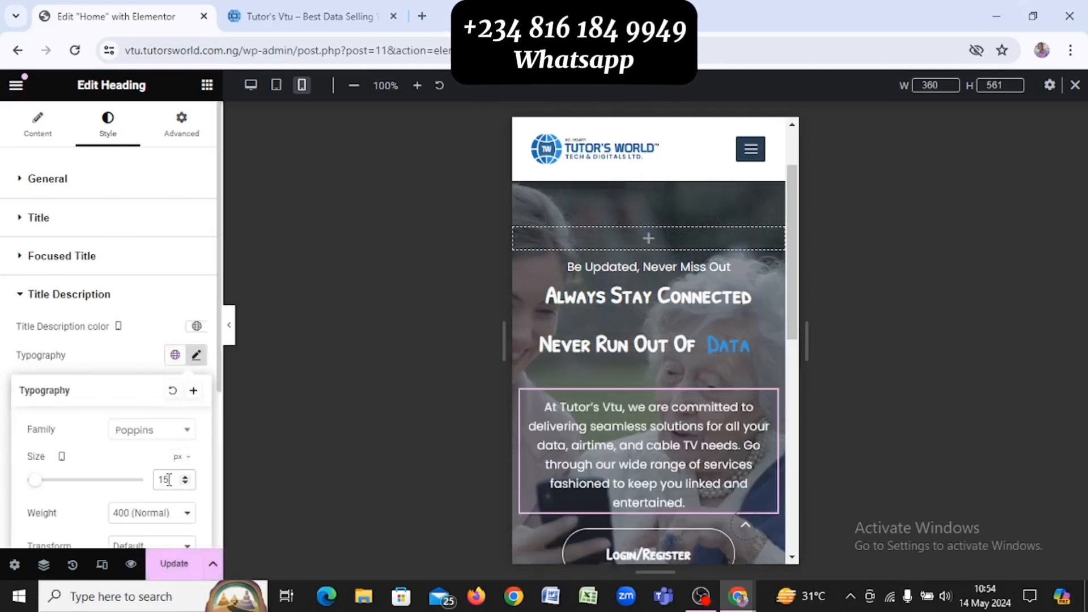
left_click(191, 564)
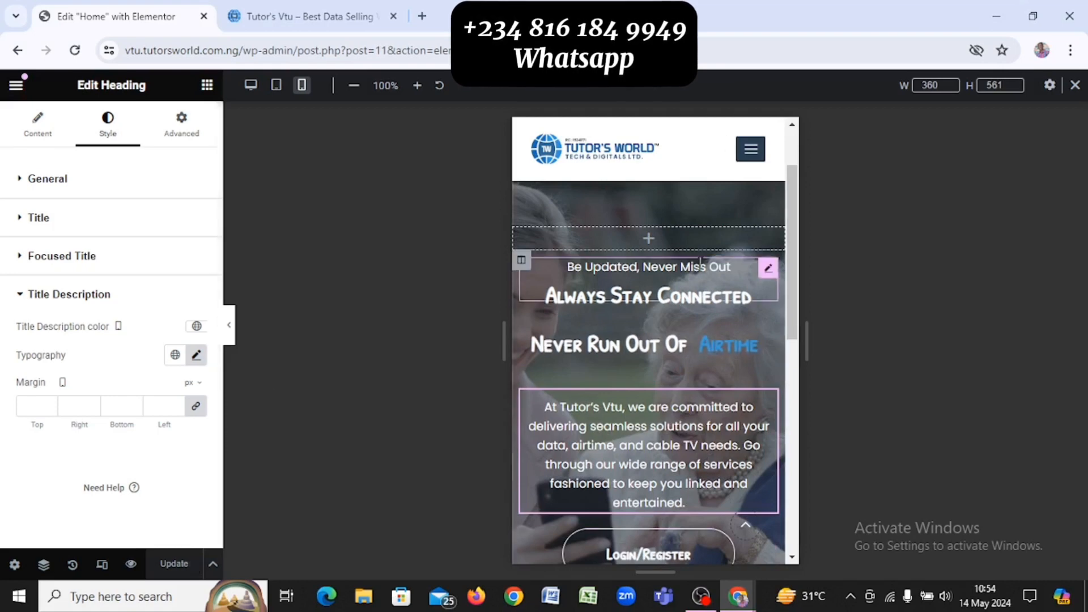
Set the X position of the hero section's mobile background image to -258 px
scroll(660, 189, "up", 2)
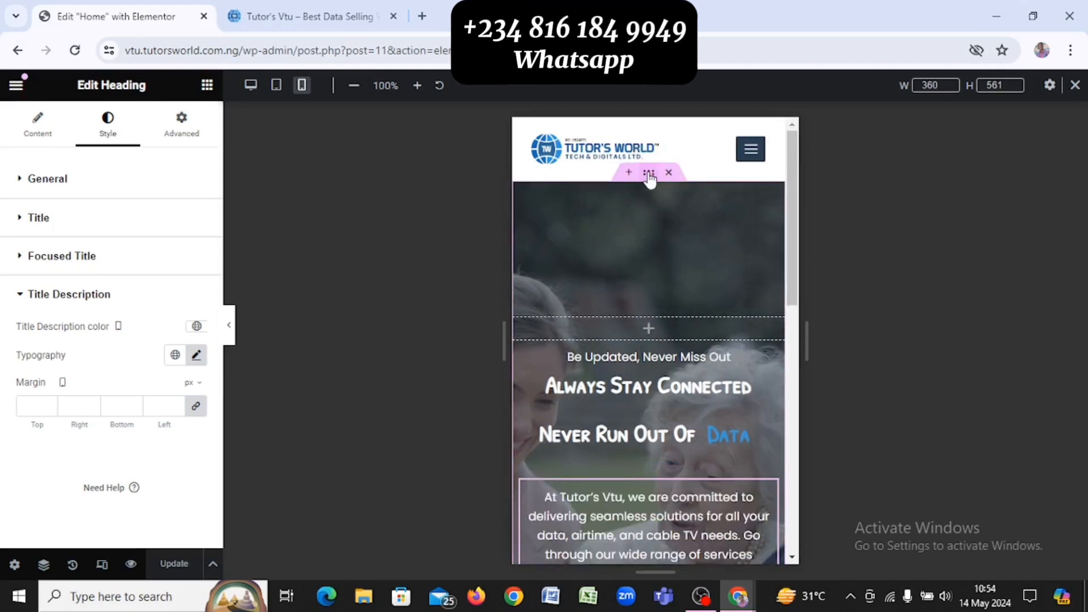
left_click(649, 175)
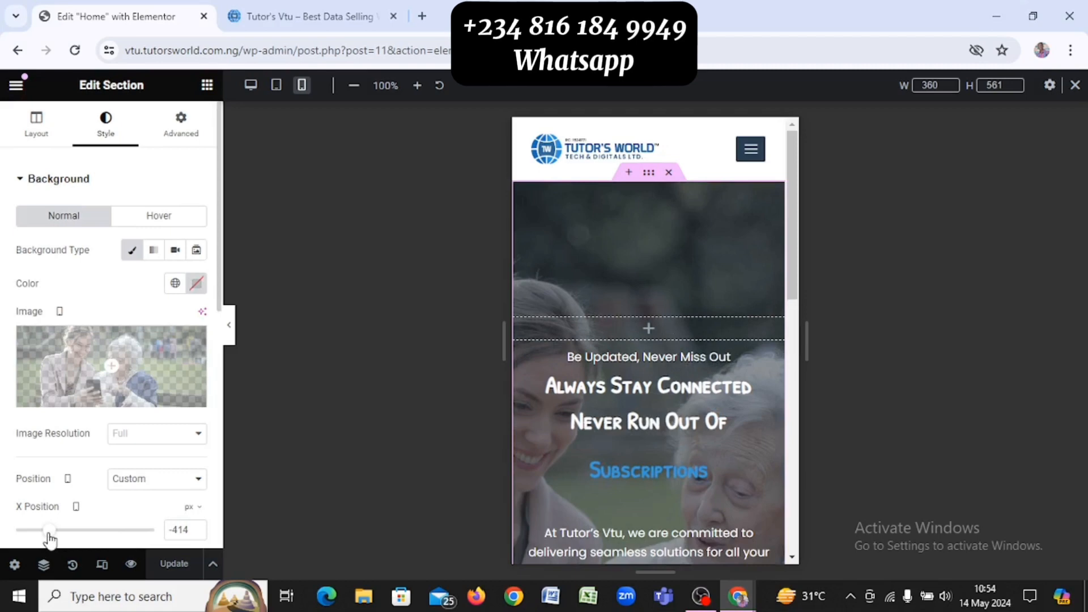
left_click_drag(49, 535, 64, 536)
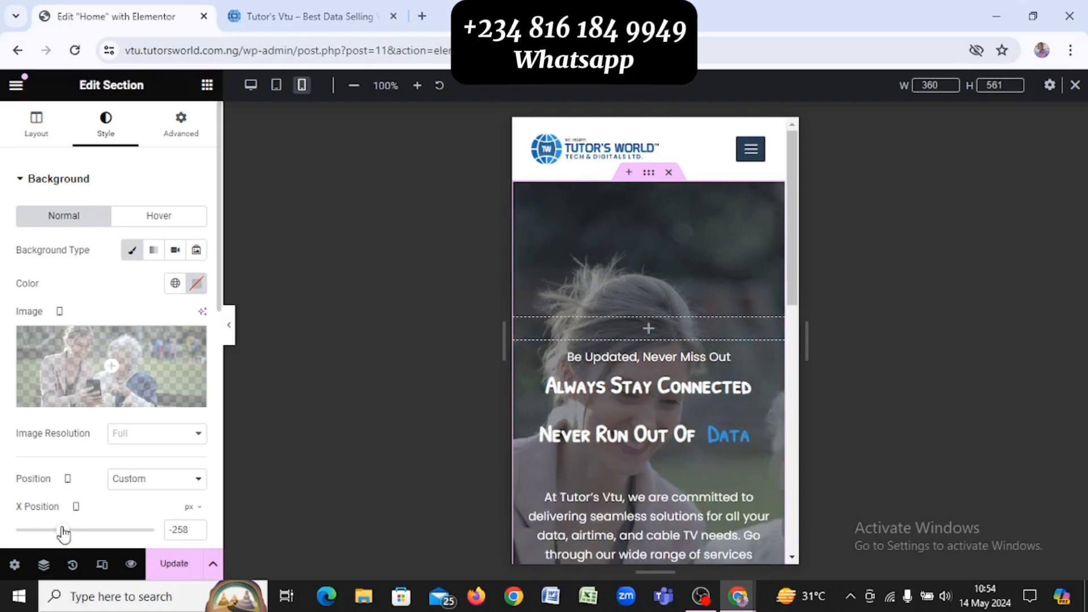
Set the X position of the hero section's mobile background image to -260 px and update the page
left_click(194, 535)
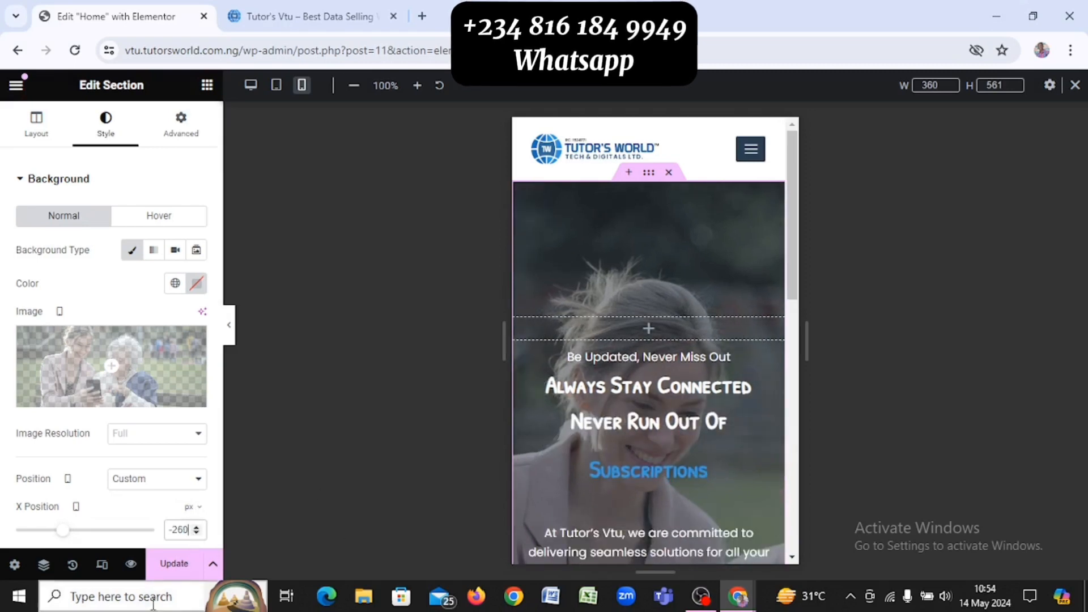
left_click(170, 574)
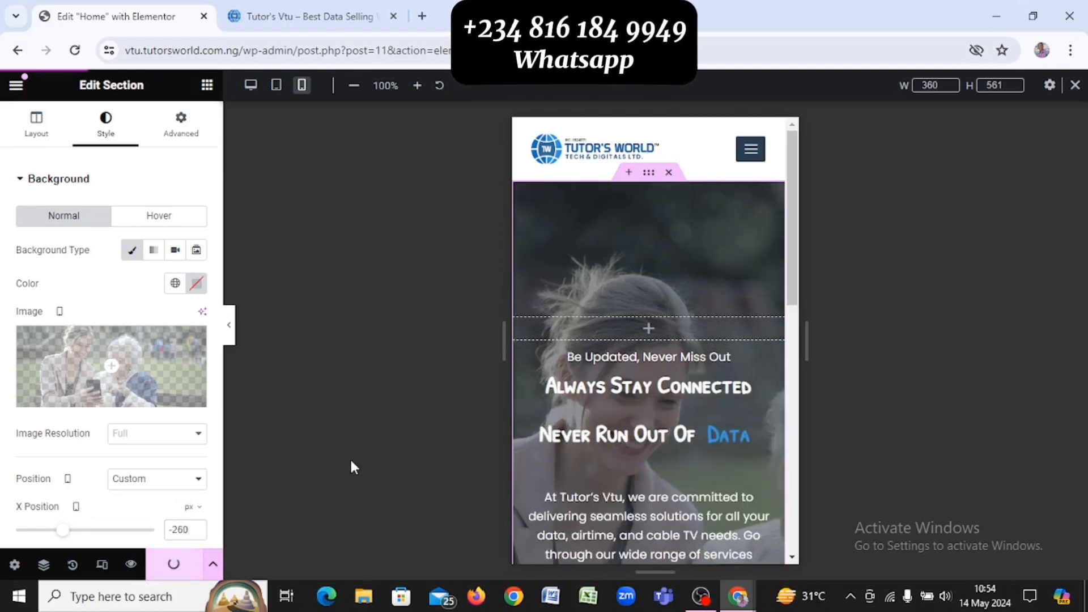
scroll(703, 416, "down", 2)
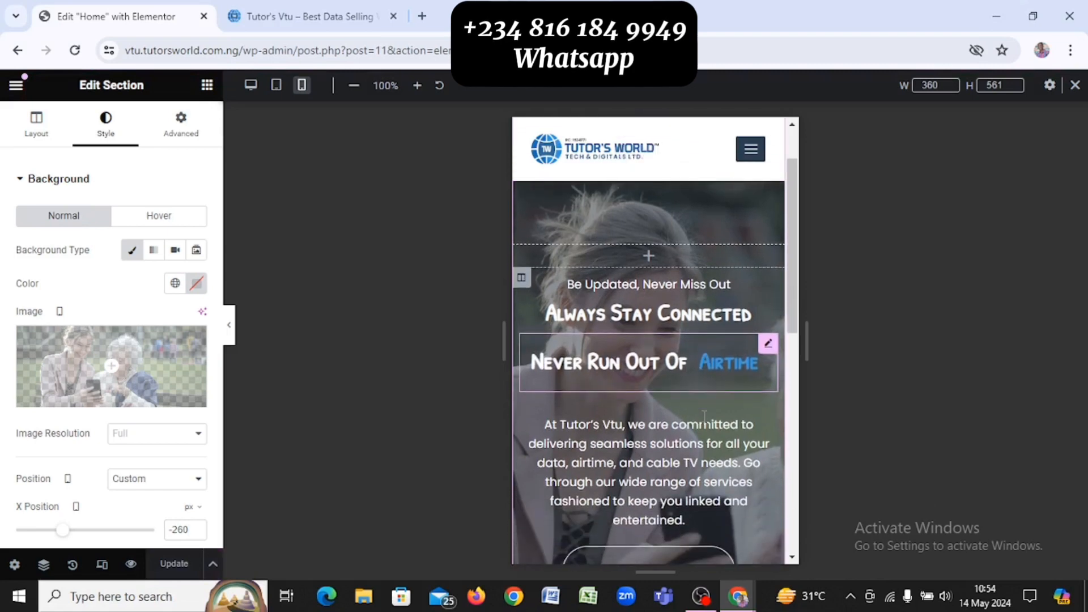
scroll(704, 417, "down", 3)
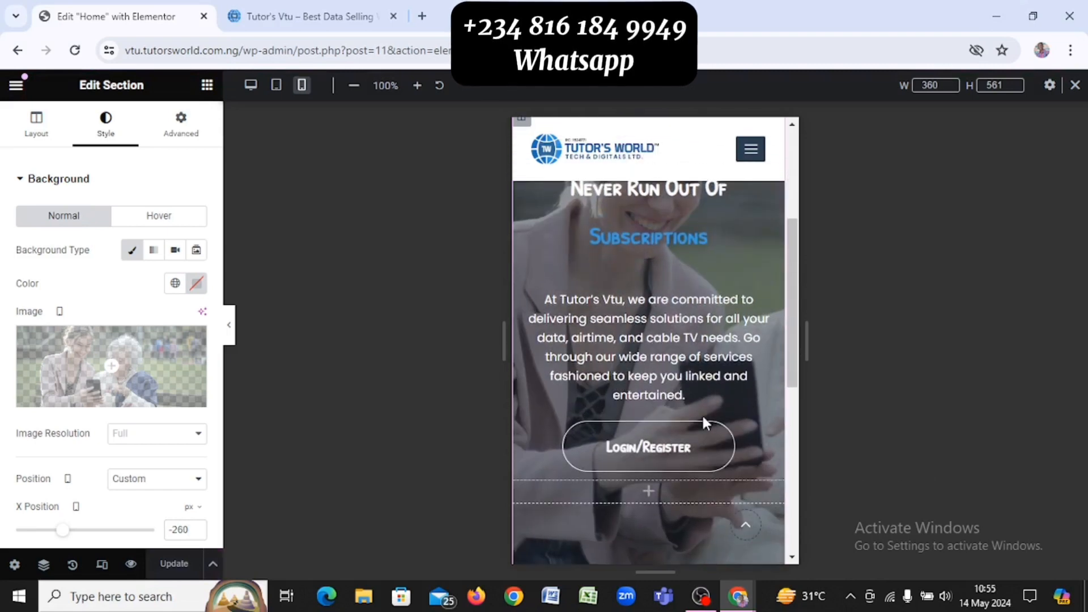
scroll(702, 422, "down", 1)
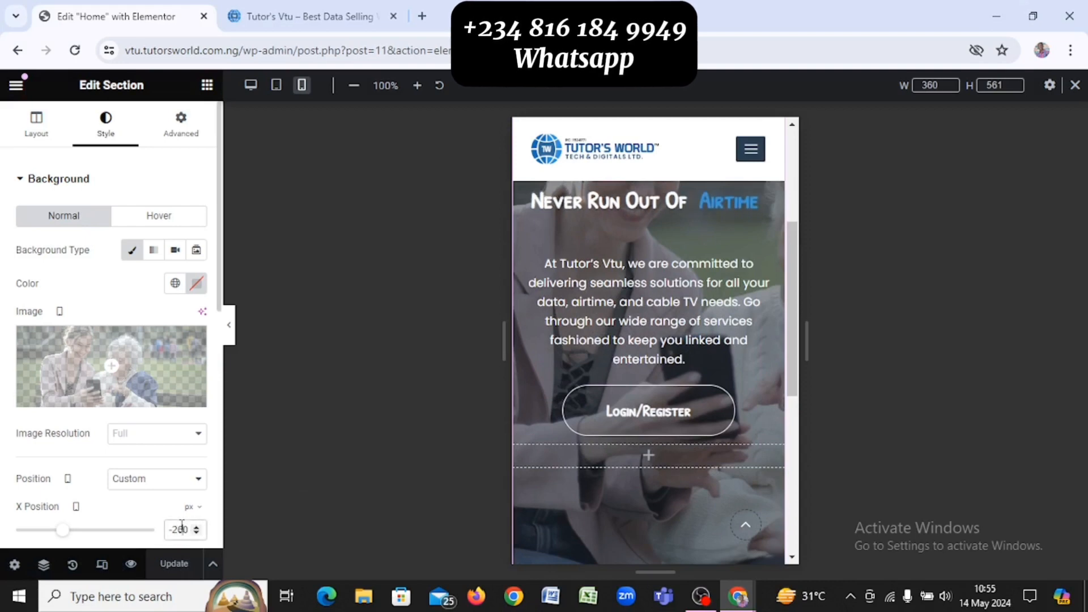
Set the X position of the hero section's mobile background image to -250 px and update the page
key("BackSpace")
type("5")
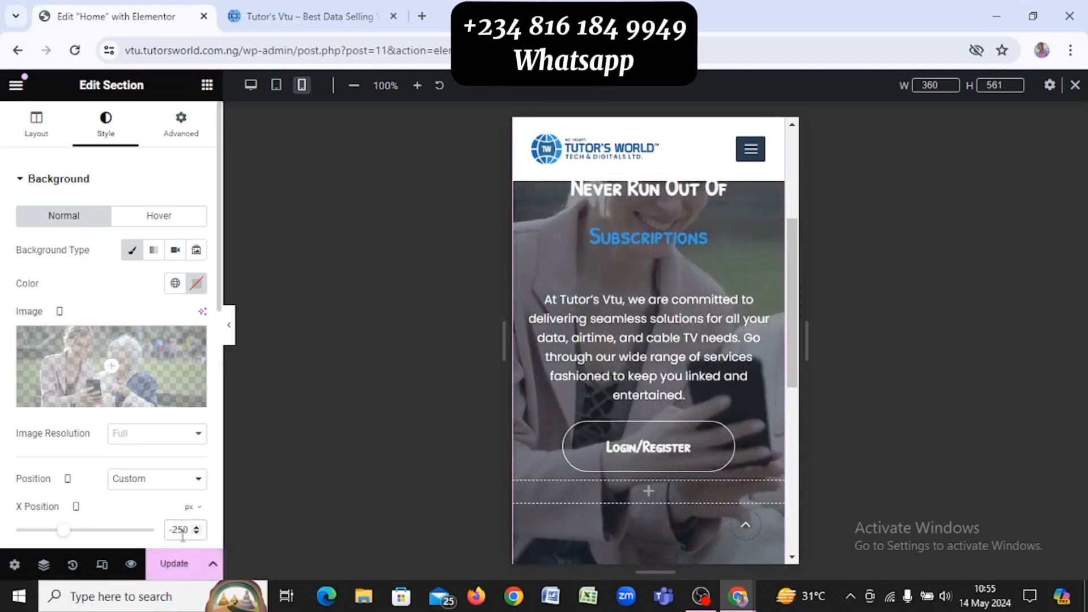
left_click(178, 572)
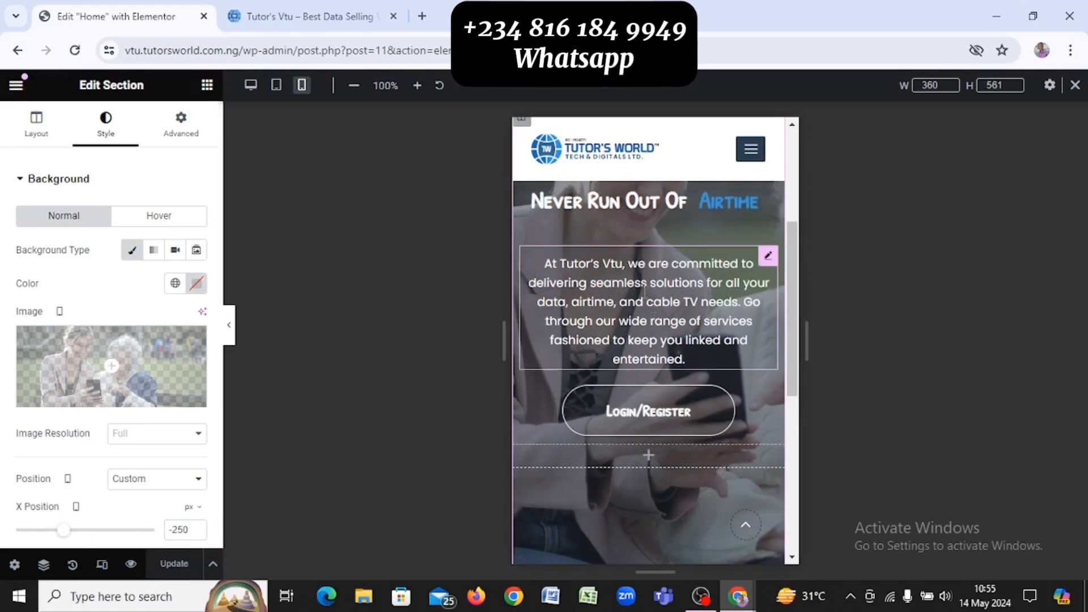
Examine the whole hero section in both the mobile and desktop previews, from the heading down to the Login/Register button
scroll(643, 289, "up", 5)
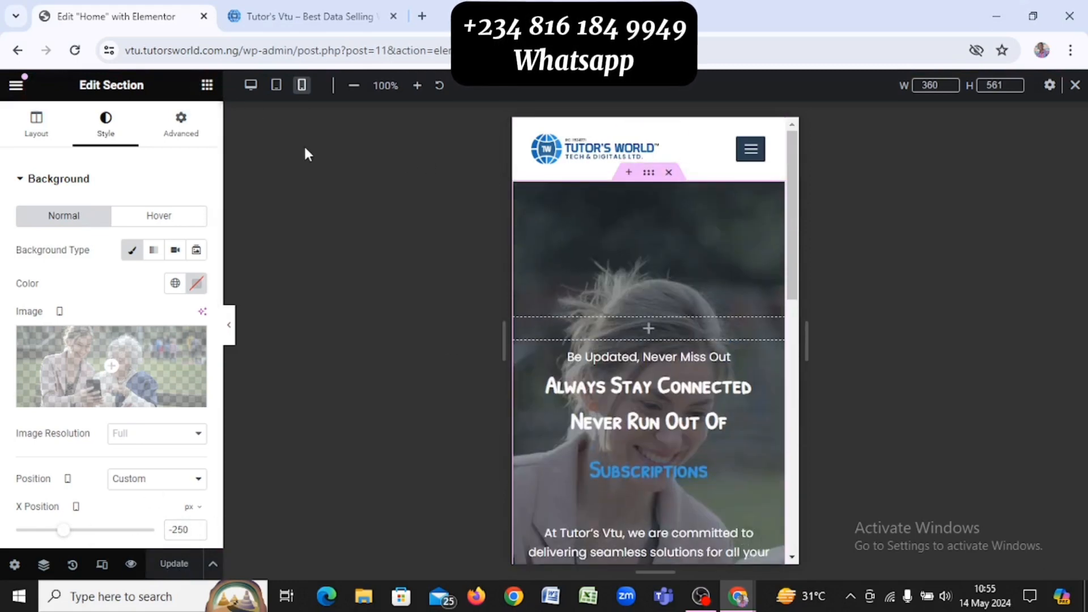
left_click(253, 95)
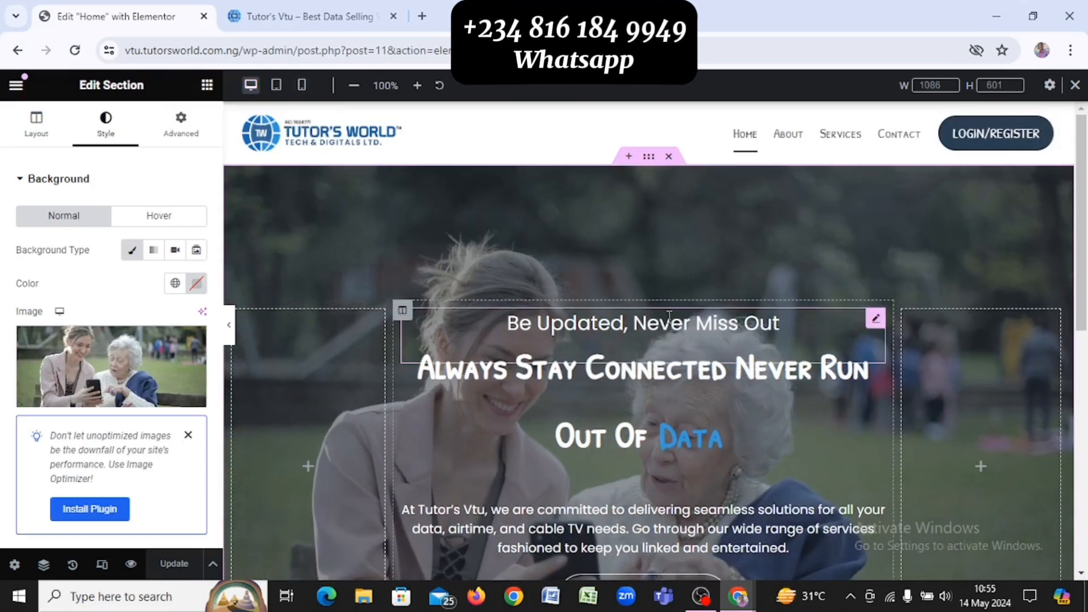
left_click(302, 86)
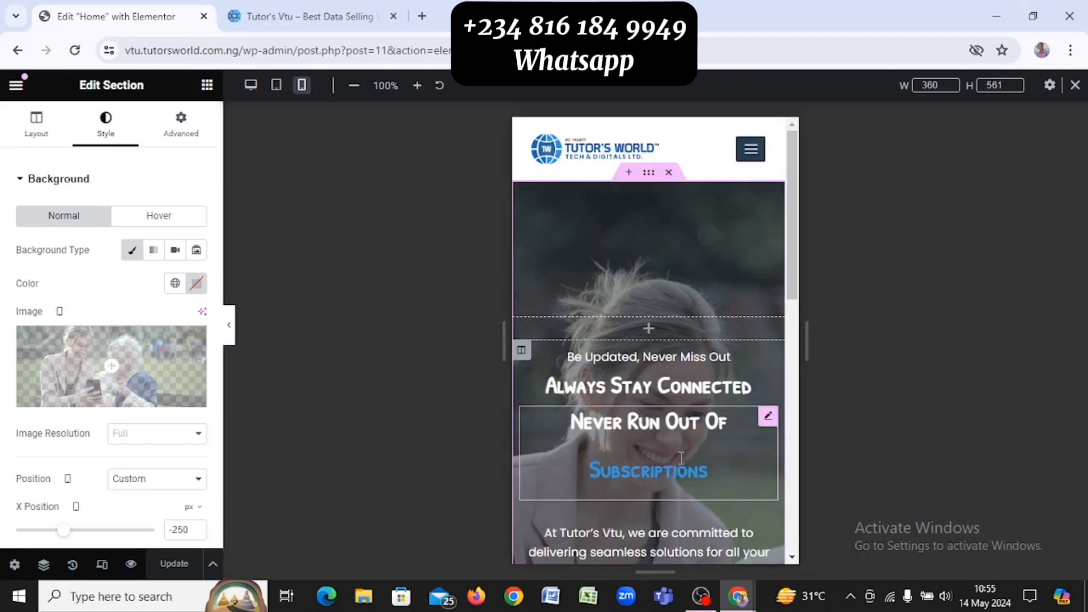
scroll(680, 452, "down", 5)
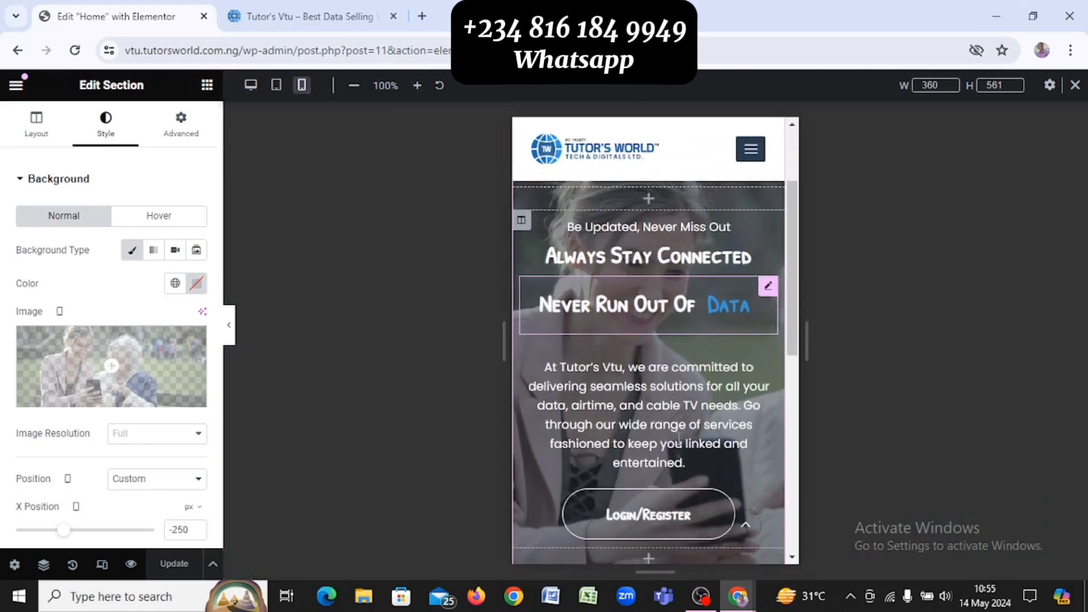
scroll(679, 440, "down", 2)
triple_click(679, 442)
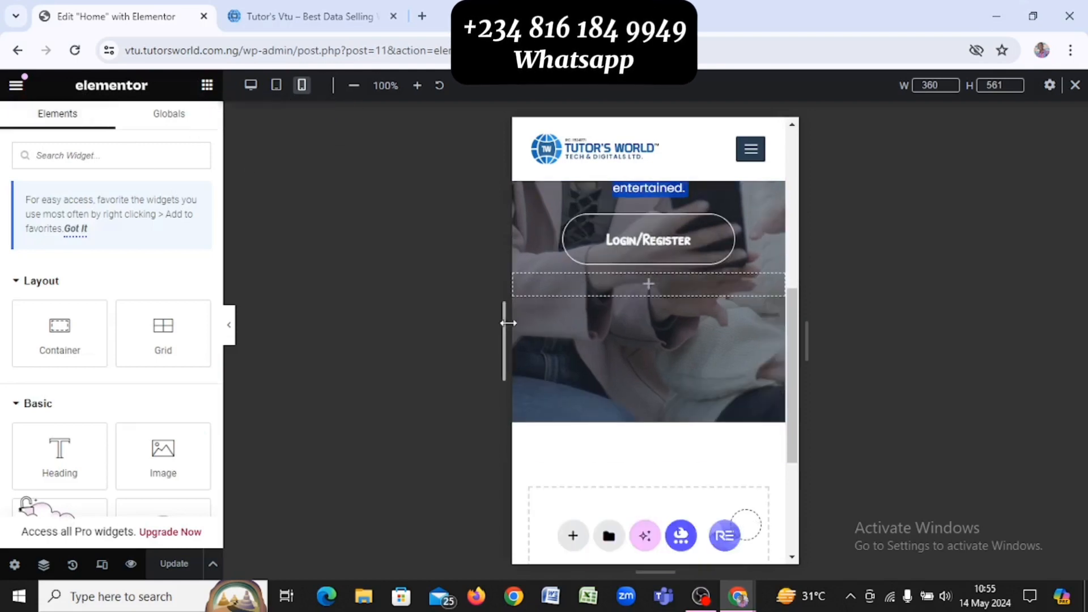
mouse_move(738, 597)
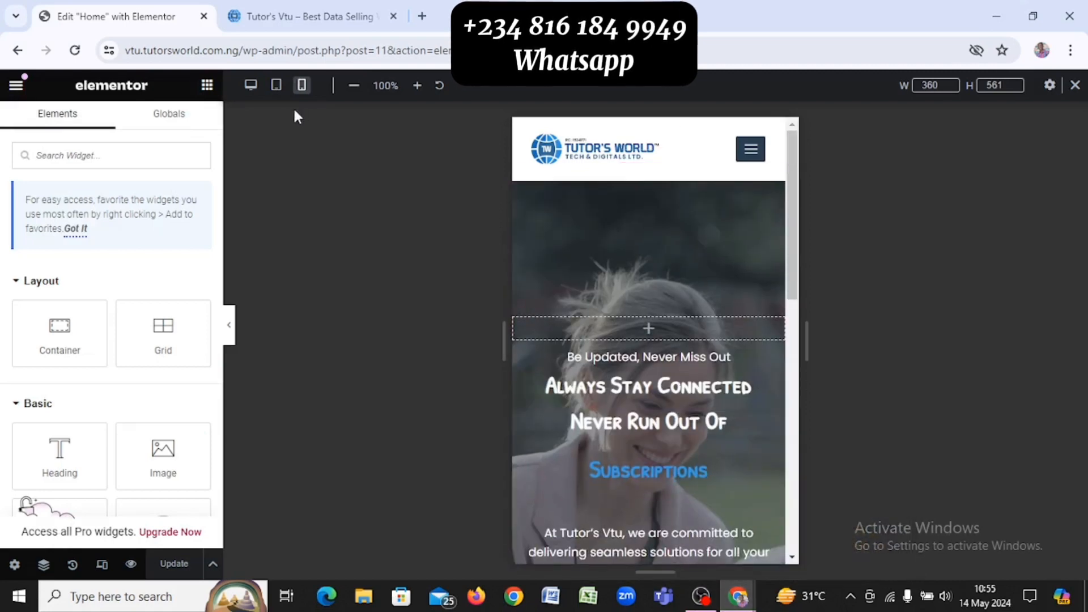
left_click(251, 85)
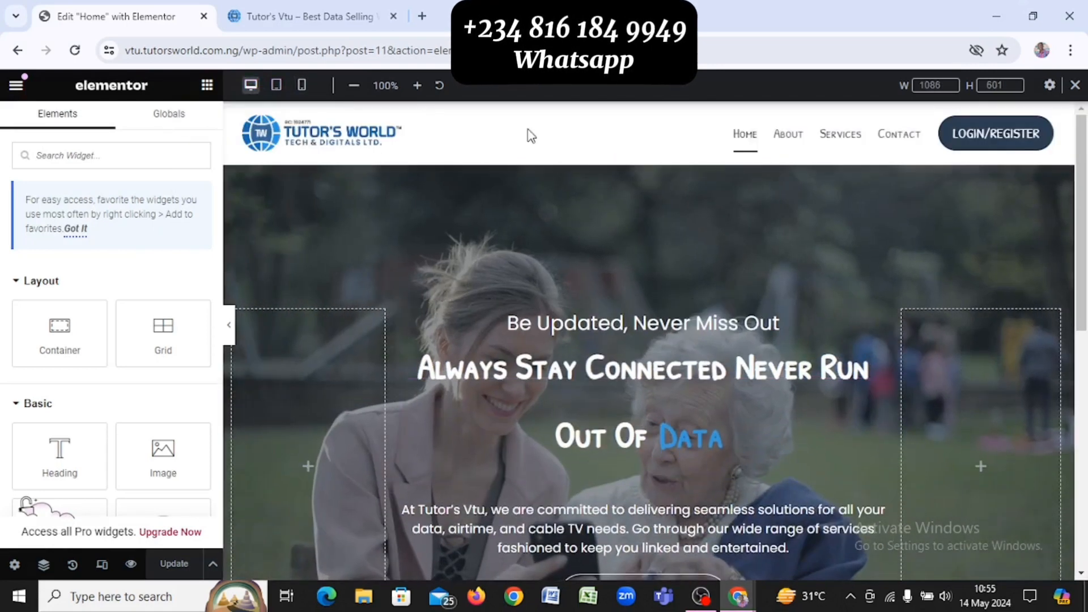
scroll(549, 246, "down", 1)
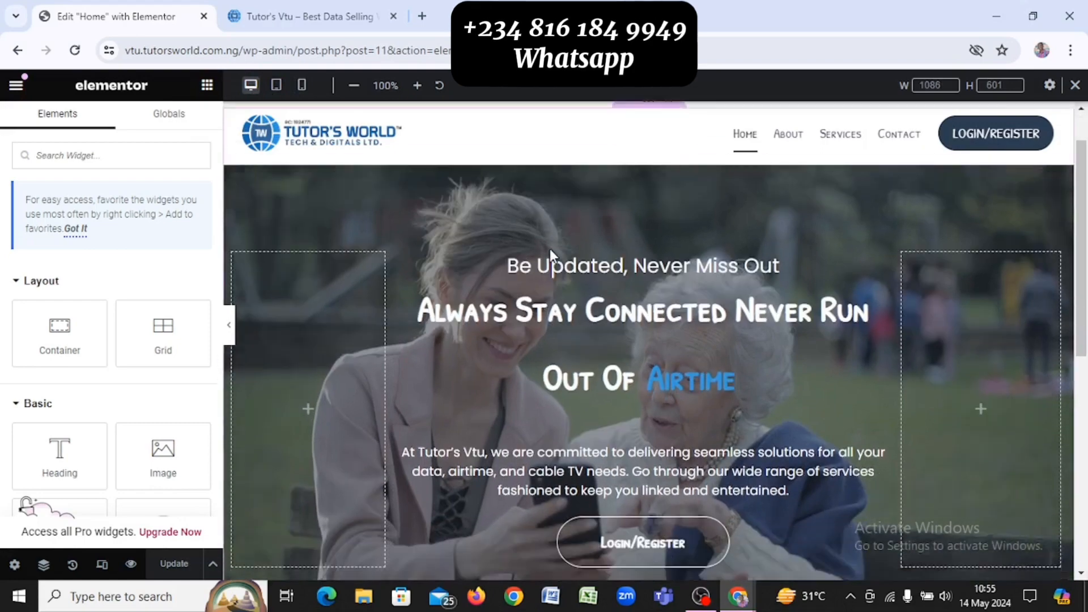
scroll(550, 249, "down", 6)
scroll(549, 246, "up", 3)
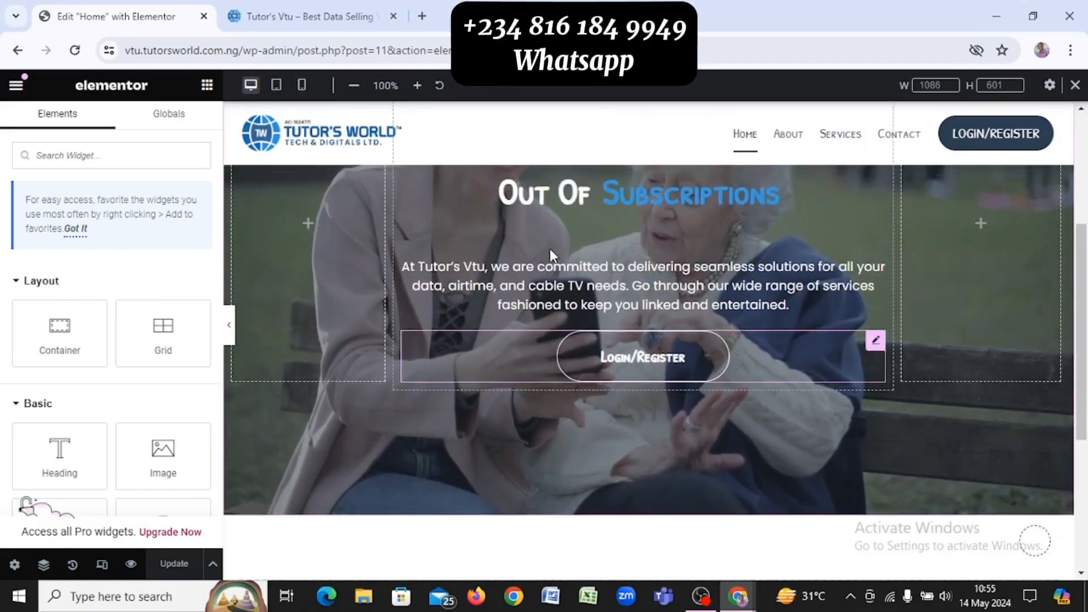
scroll(545, 295, "down", 1)
scroll(603, 427, "up", 4)
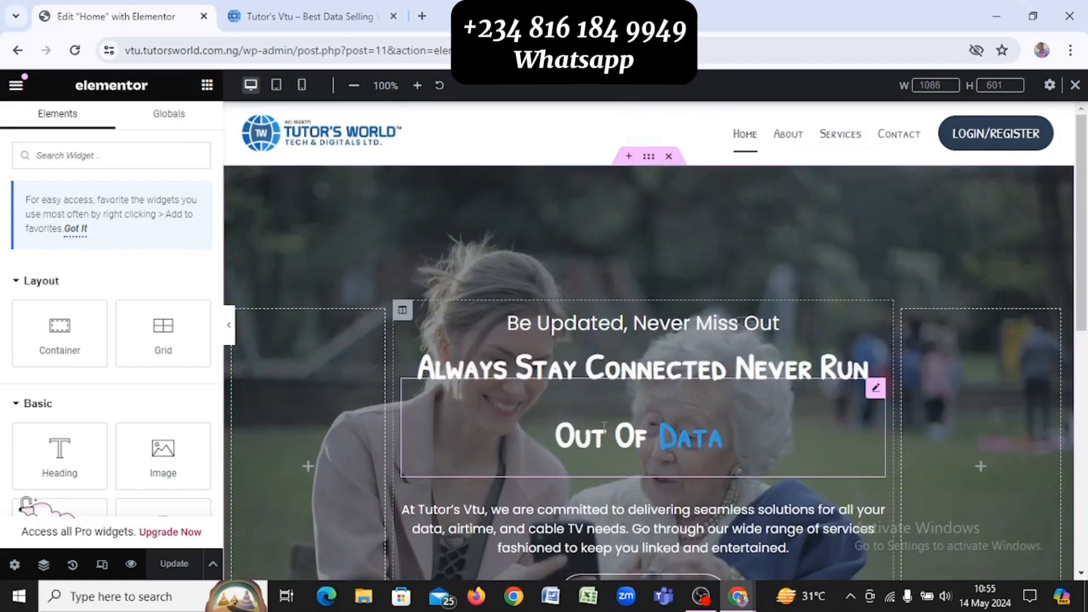
Open the advanced settings of the hero section in the desktop layout
left_click(649, 158)
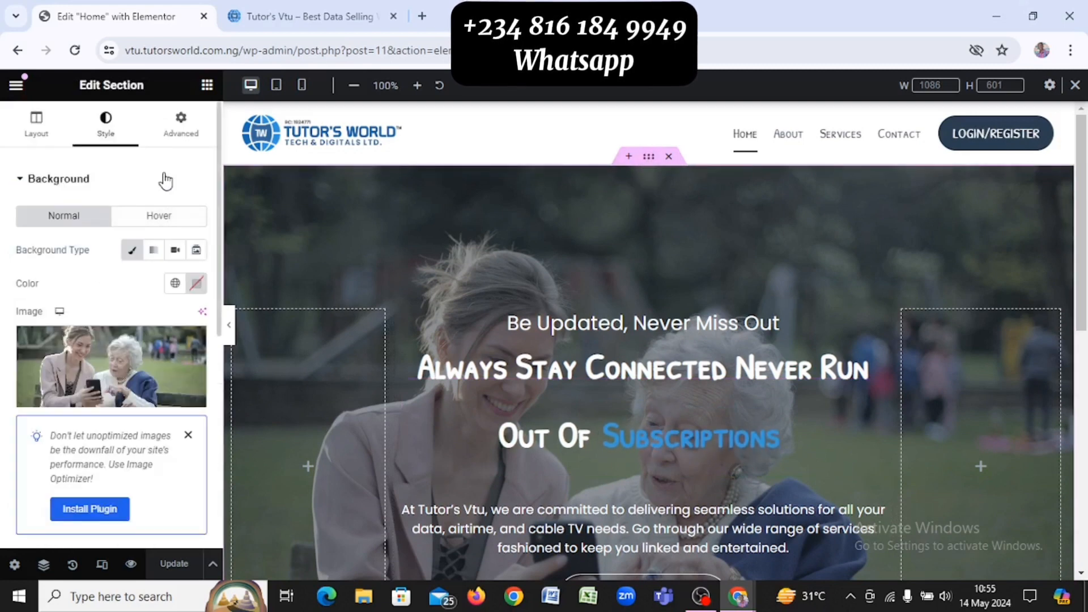
left_click(181, 126)
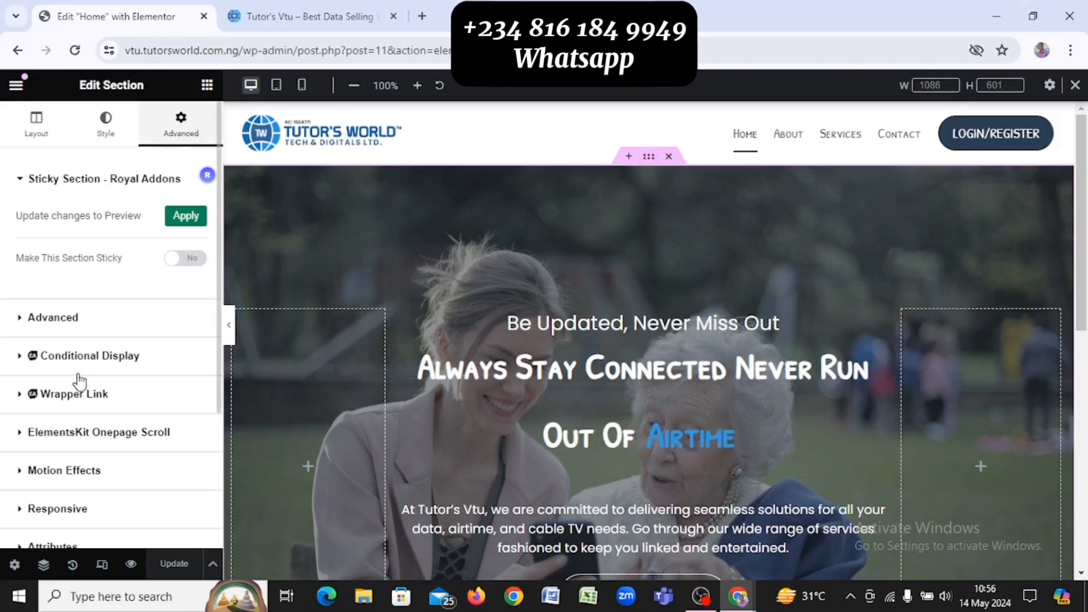
Look through the hero section's advanced and layout settings for a divider option
scroll(79, 381, "down", 2)
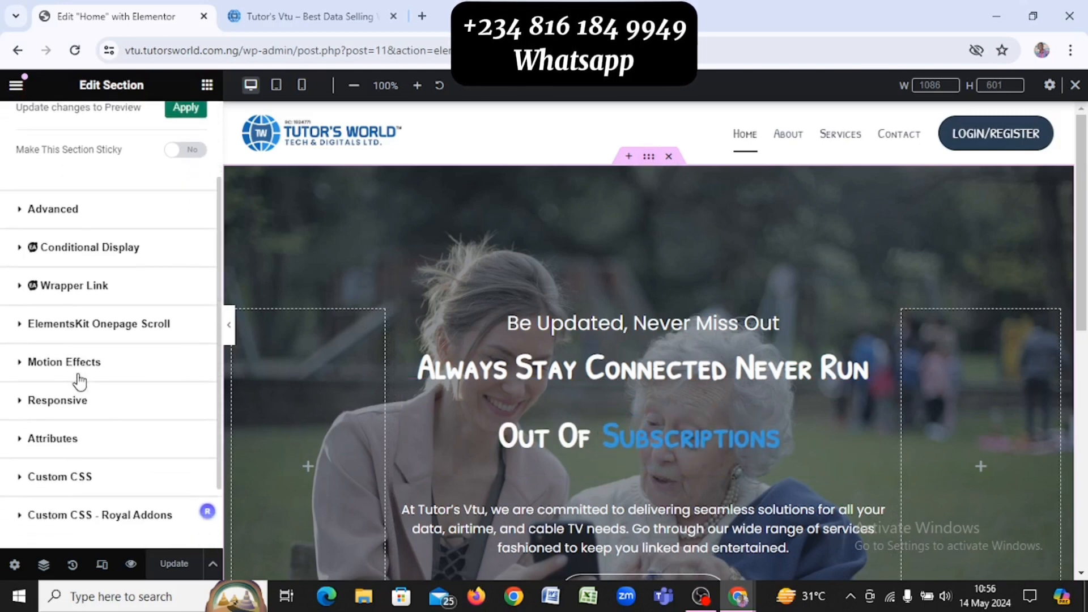
scroll(79, 381, "up", 2)
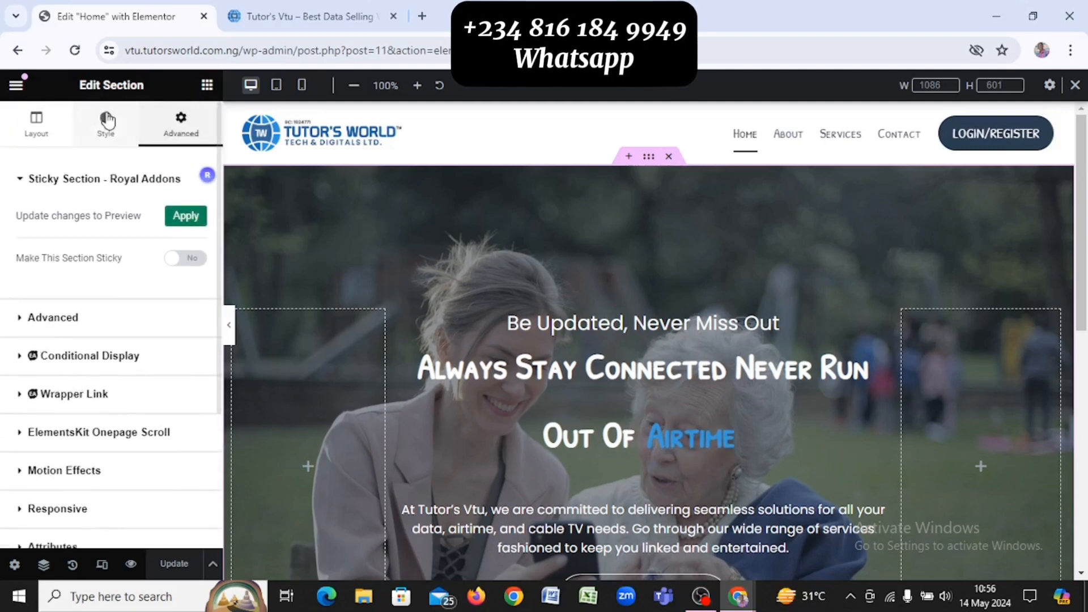
left_click(35, 126)
scroll(85, 251, "down", 5)
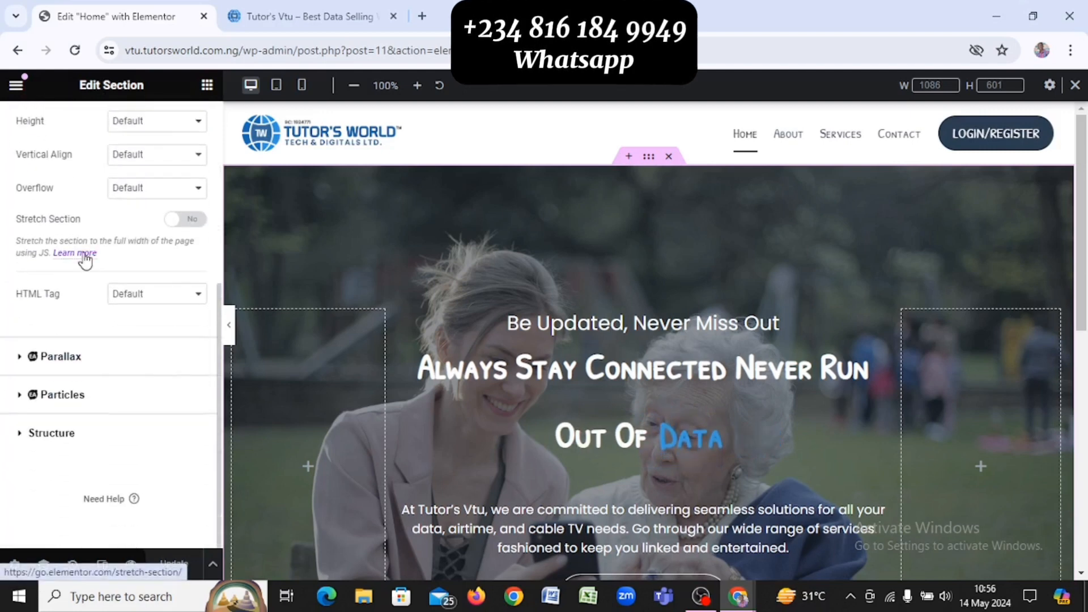
scroll(74, 273, "up", 2)
scroll(75, 275, "up", 2)
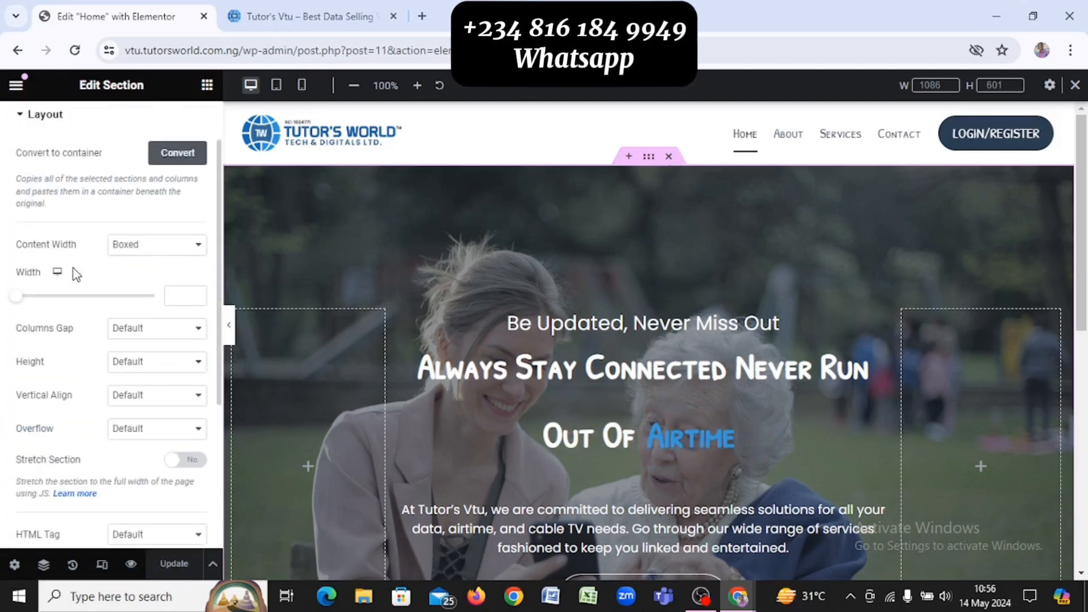
scroll(87, 154, "up", 2)
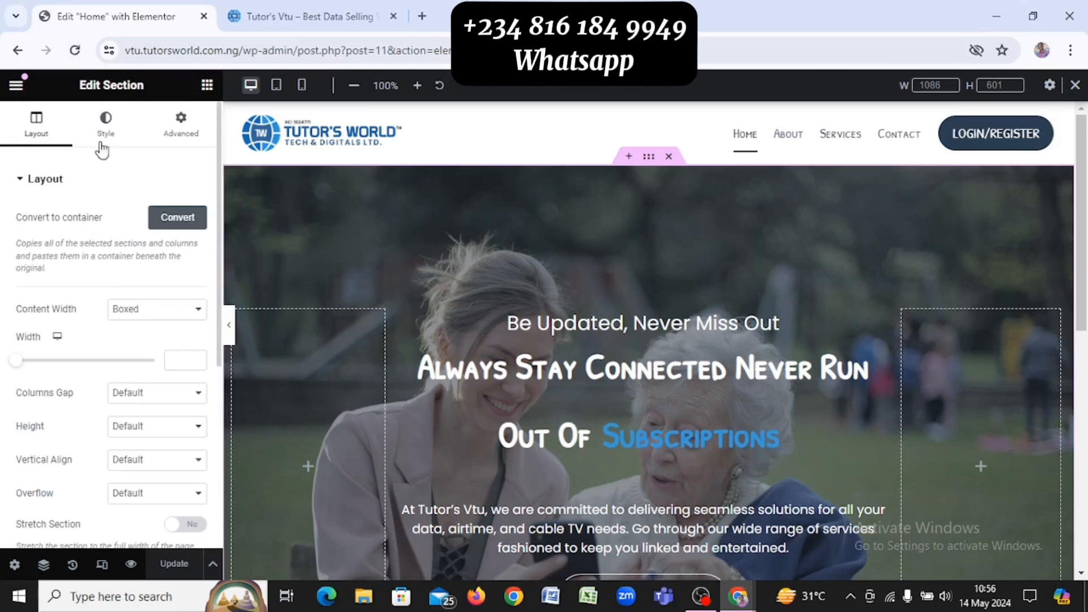
Add a Waves Brush shape divider to the bottom edge of the hero section
left_click(108, 128)
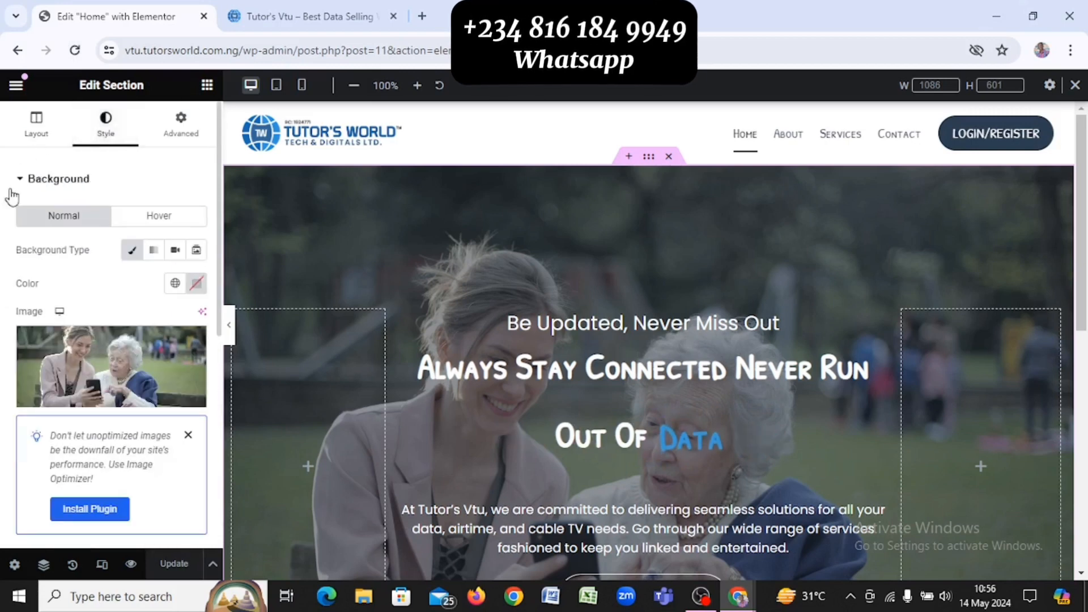
left_click(26, 180)
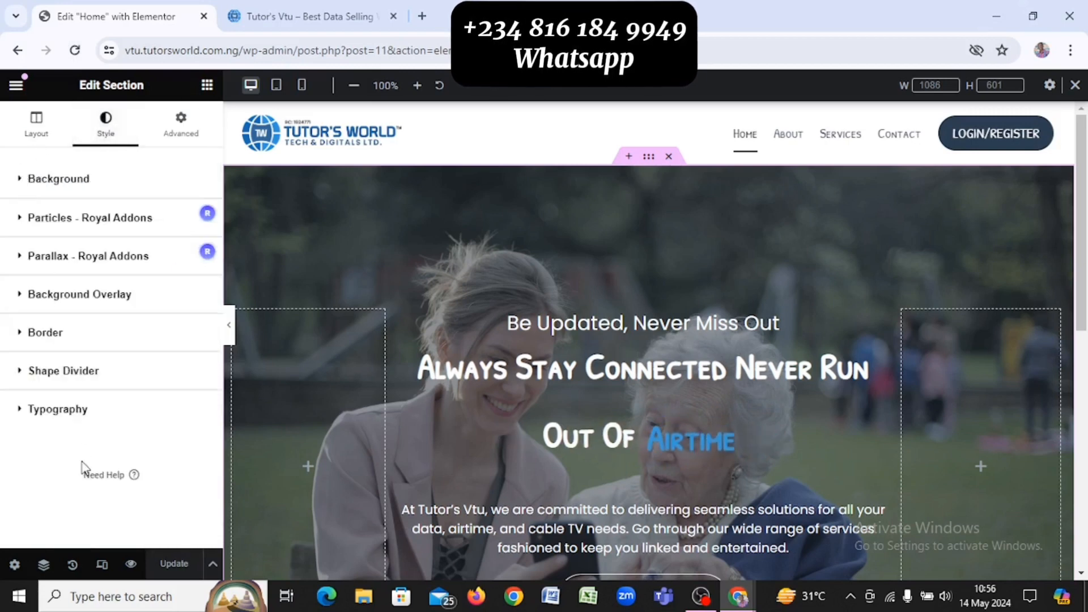
left_click(30, 372)
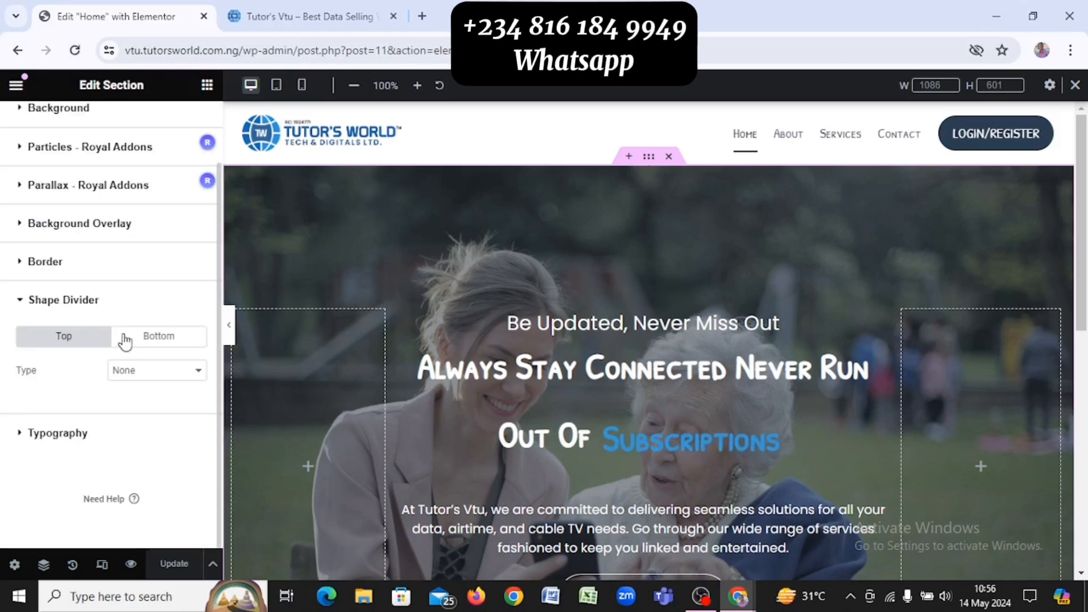
left_click(142, 351)
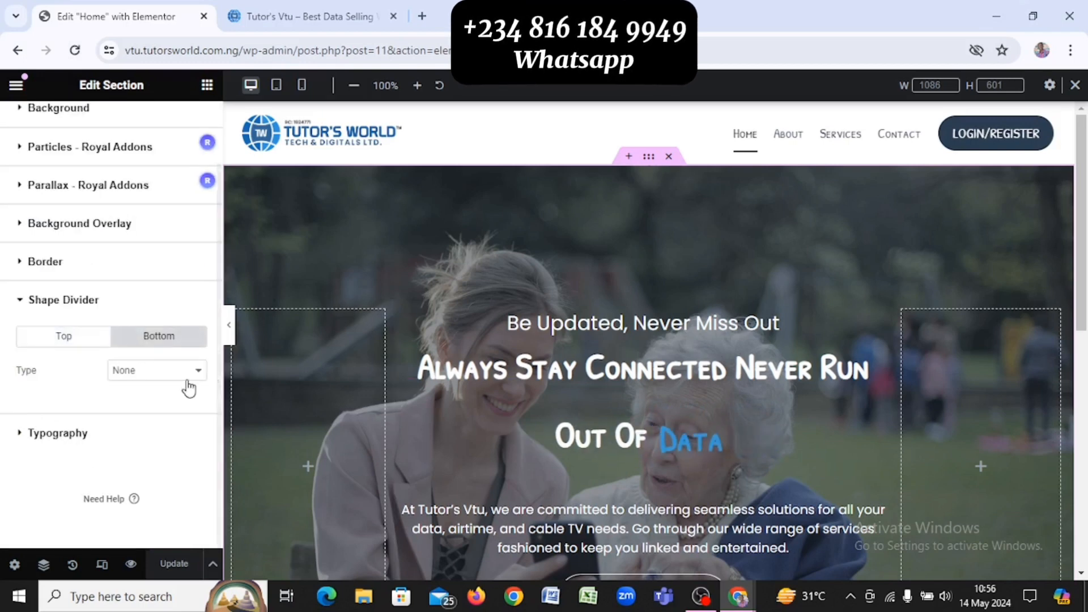
scroll(628, 393, "down", 7)
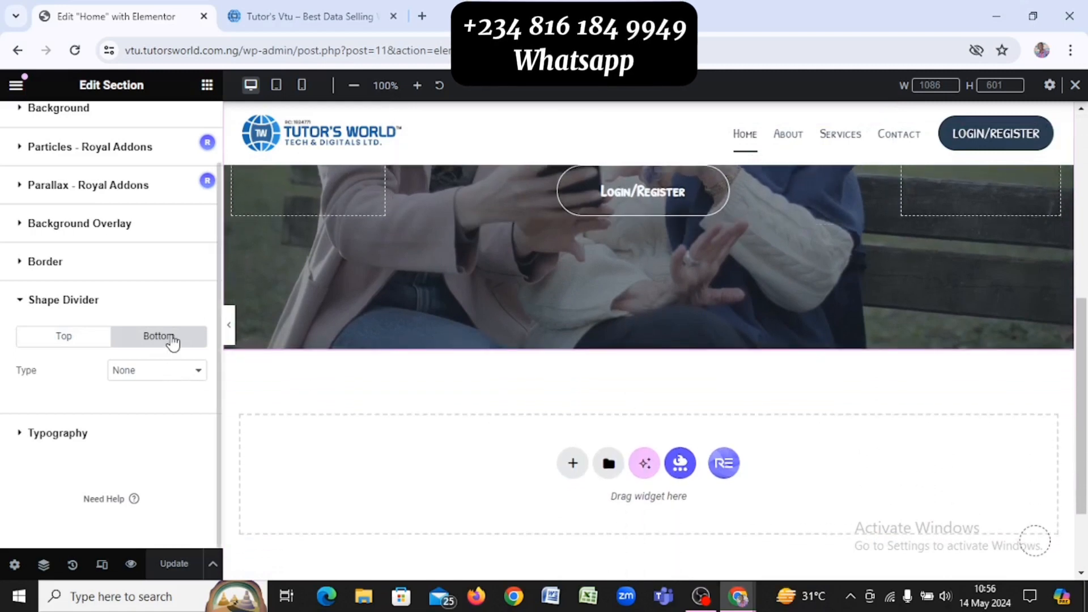
left_click(191, 372)
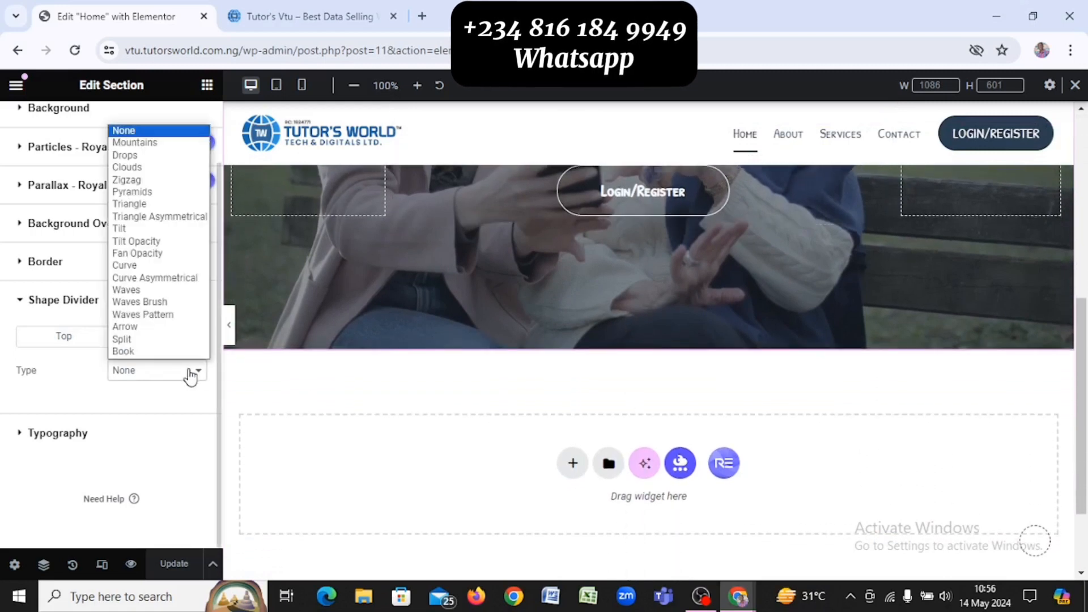
left_click(171, 305)
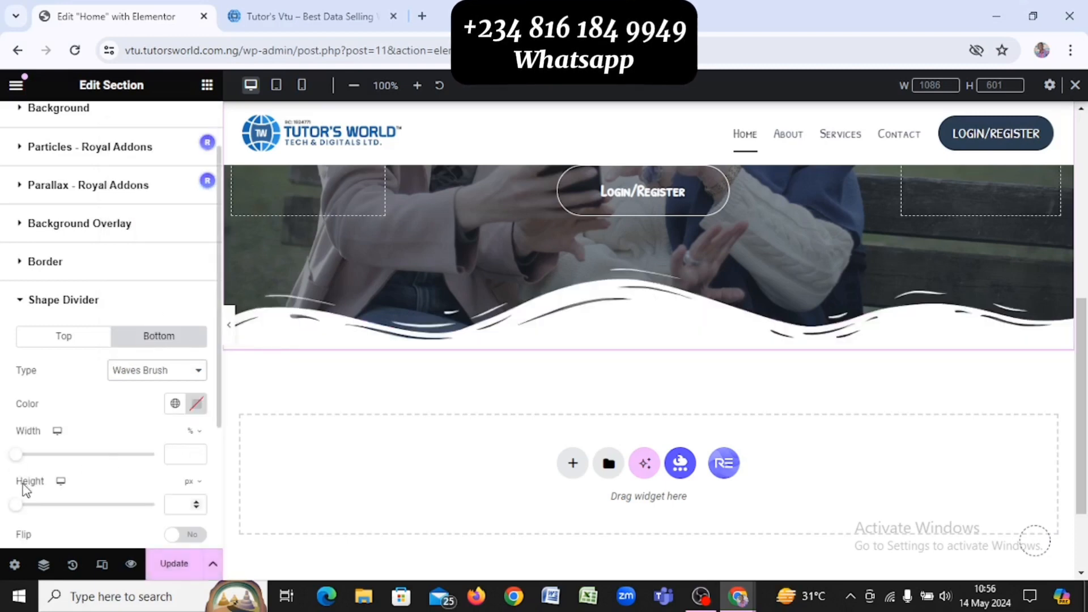
Set the bottom shape divider's height to 25 px
left_click(186, 505)
type("10")
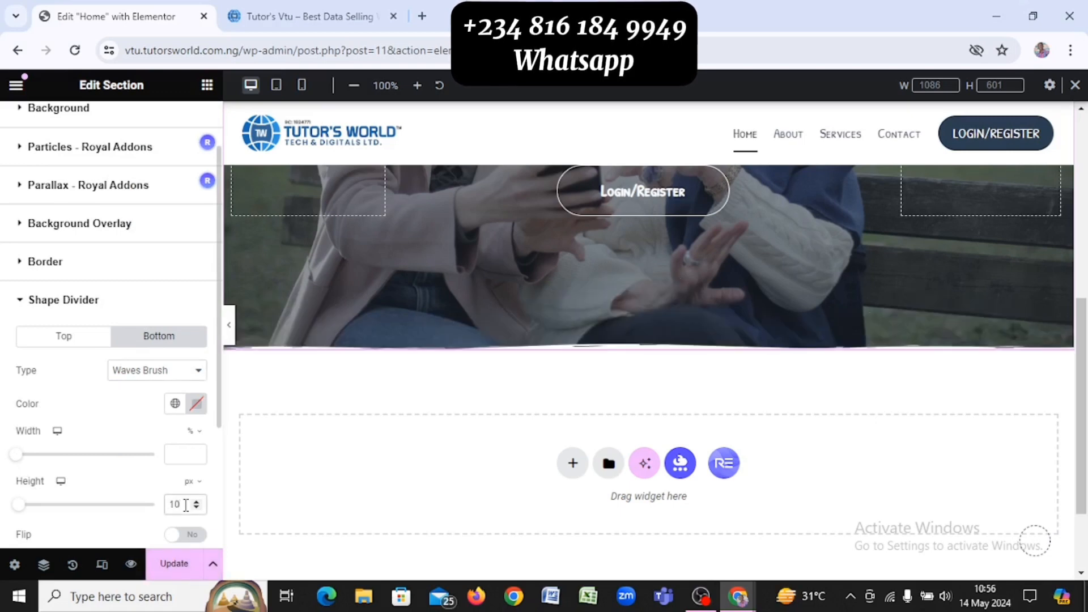
key("BackSpace")
key("BackSpace")
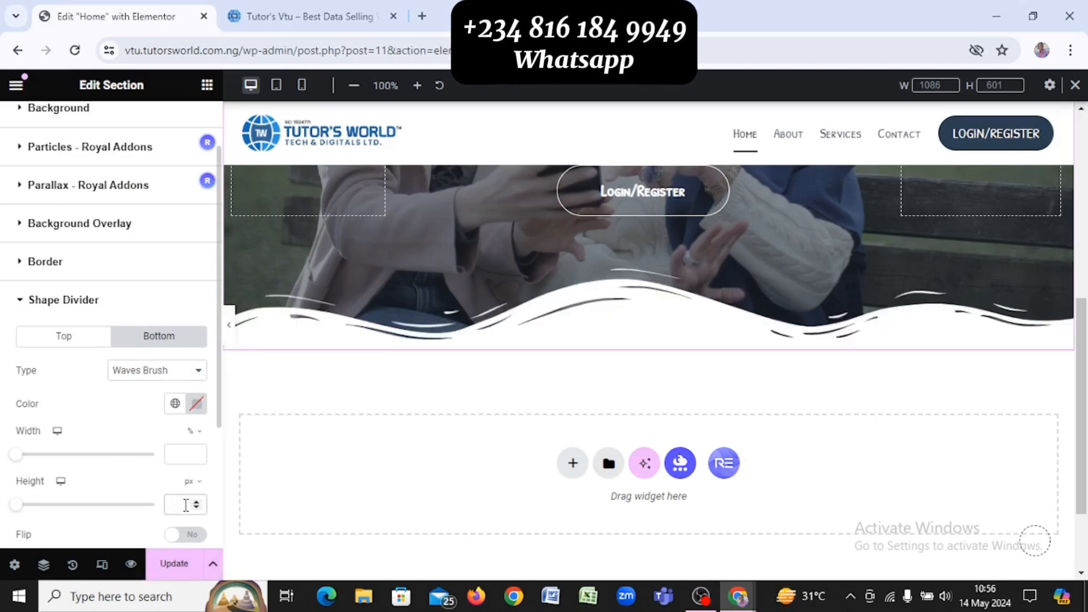
type("25")
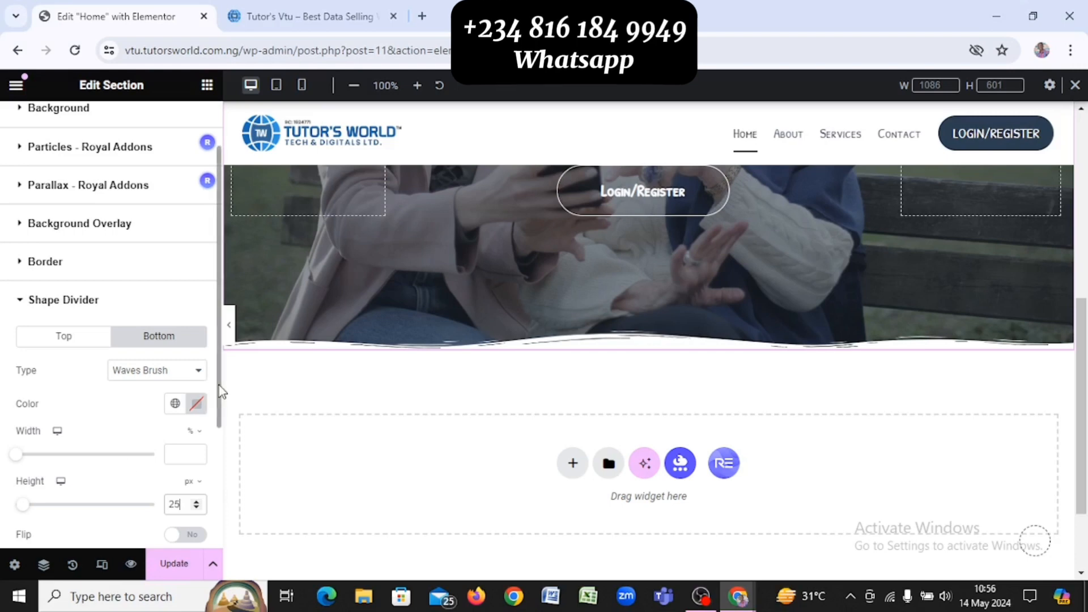
Apply the global color Theme Accent - alt (#3498db) to the bottom shape divider
left_click(198, 406)
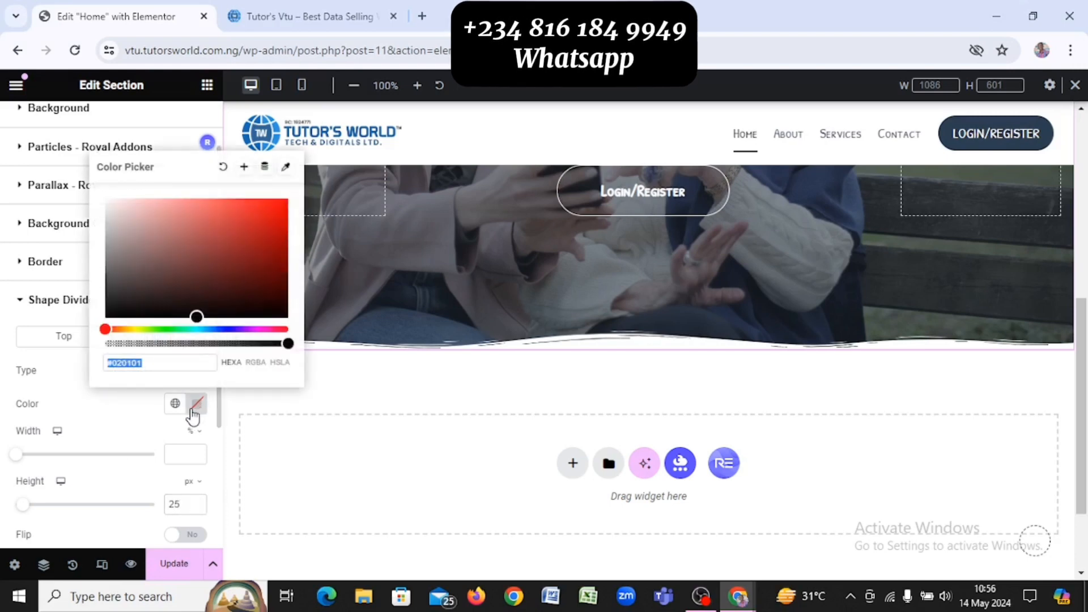
left_click(176, 410)
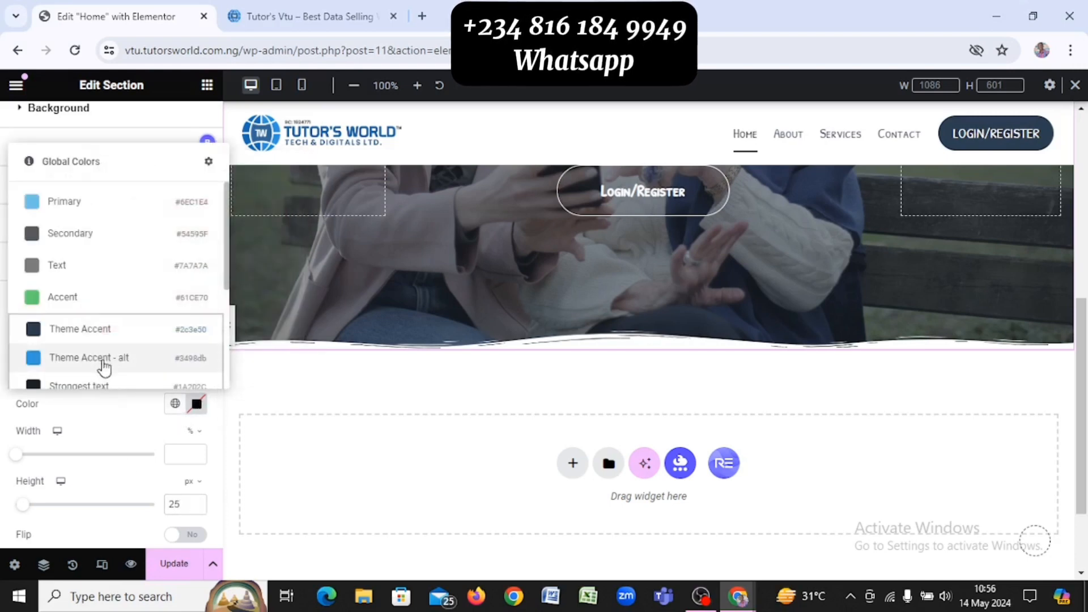
left_click(102, 359)
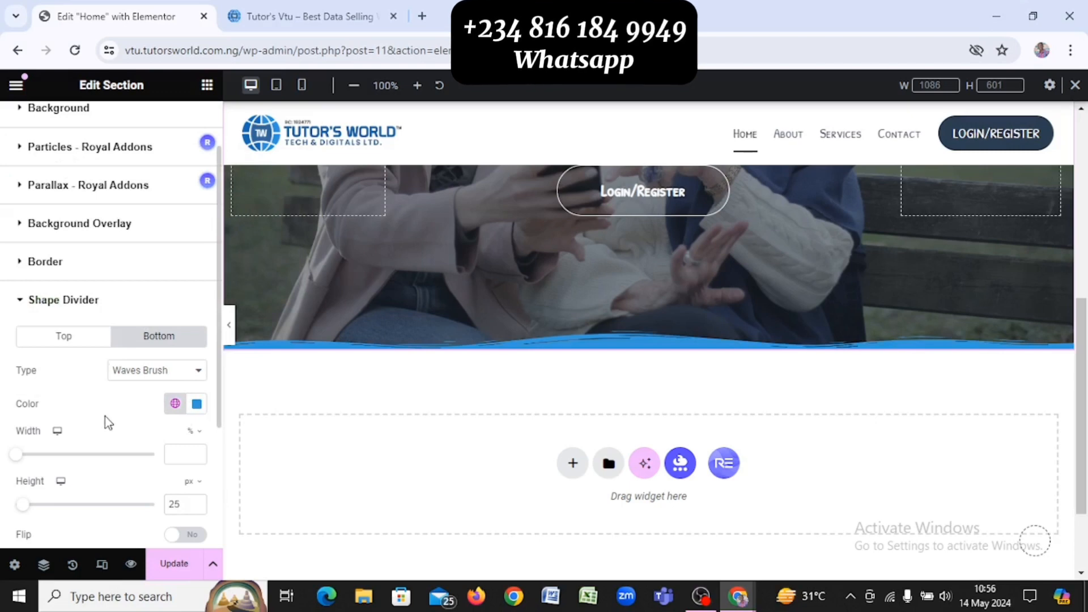
Save the page update and review the hero section with its bottom divider in the editor preview
scroll(655, 260, "up", 6)
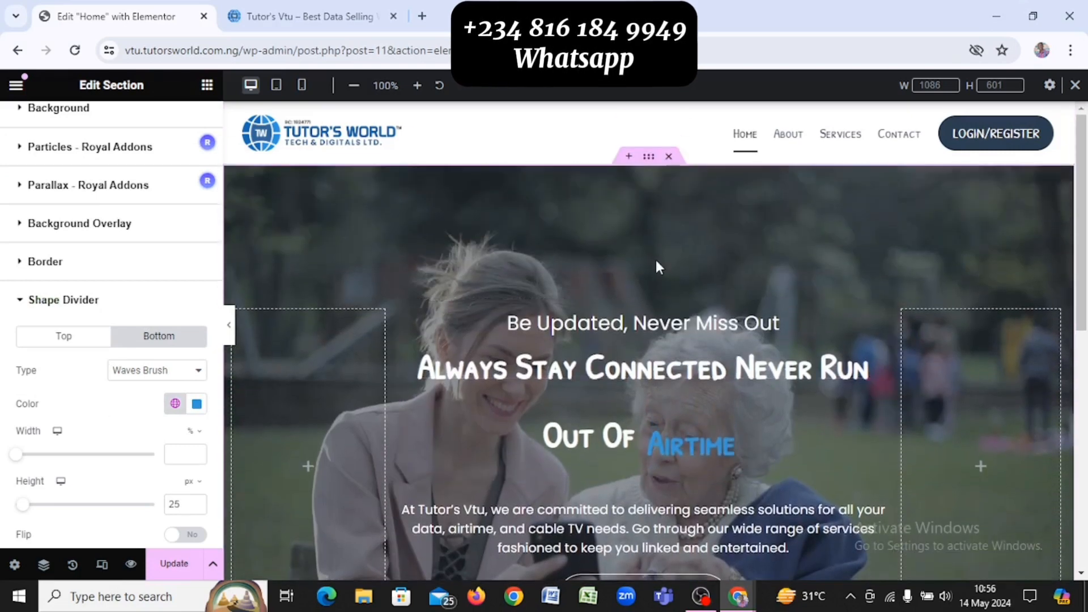
scroll(658, 266, "down", 6)
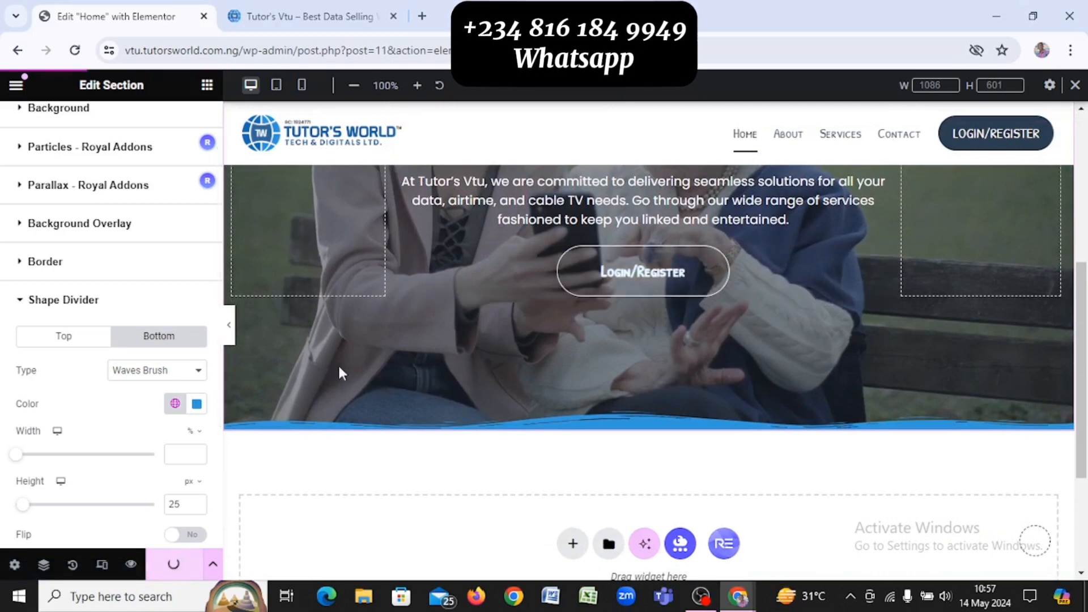
scroll(579, 289, "up", 5)
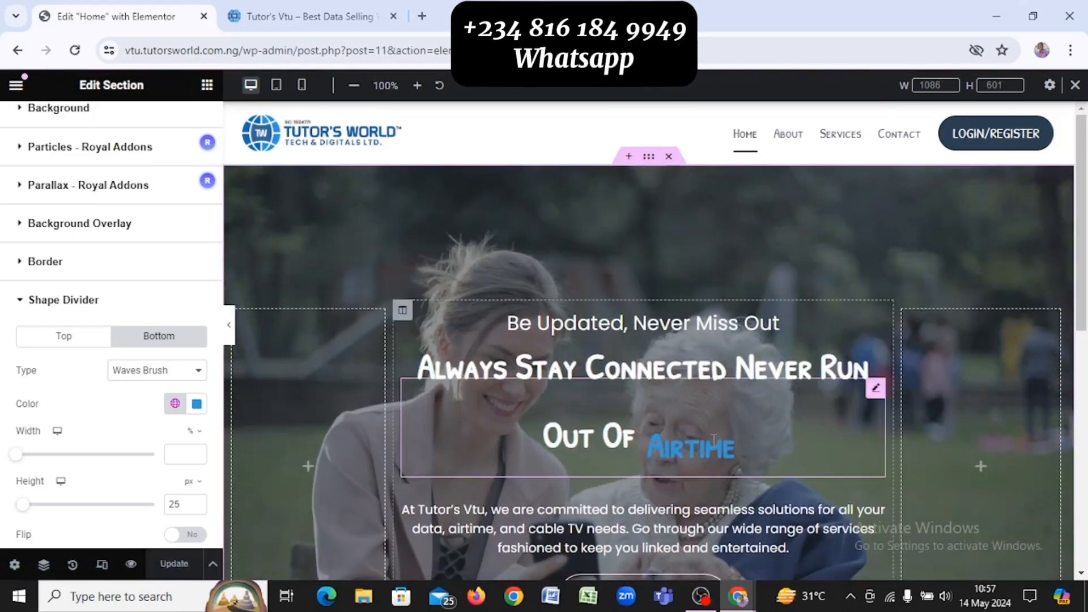
scroll(716, 452, "down", 5)
scroll(713, 447, "down", 1)
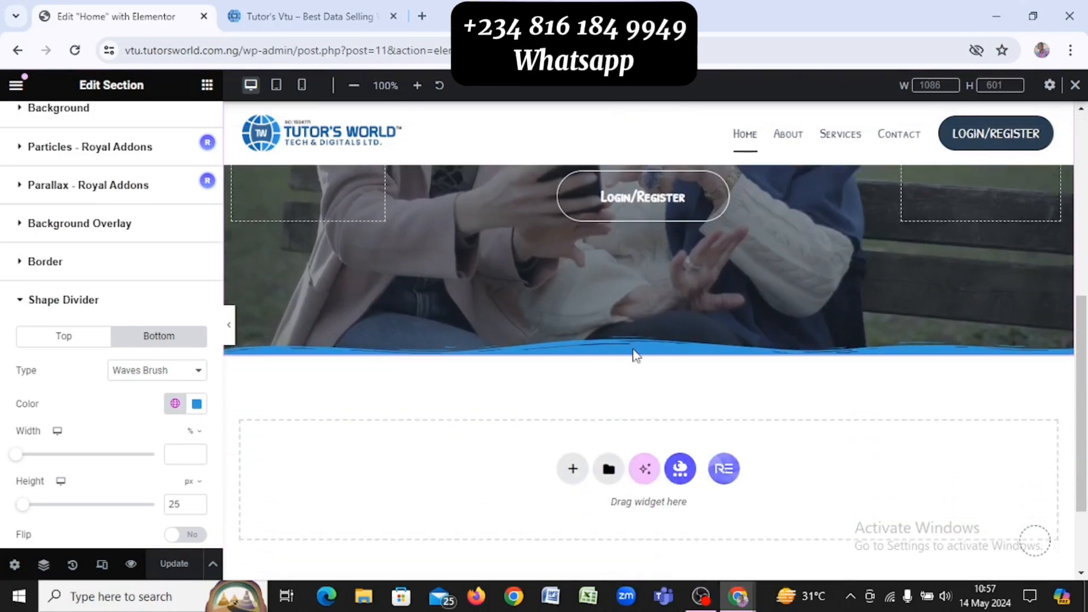
scroll(651, 356, "up", 5)
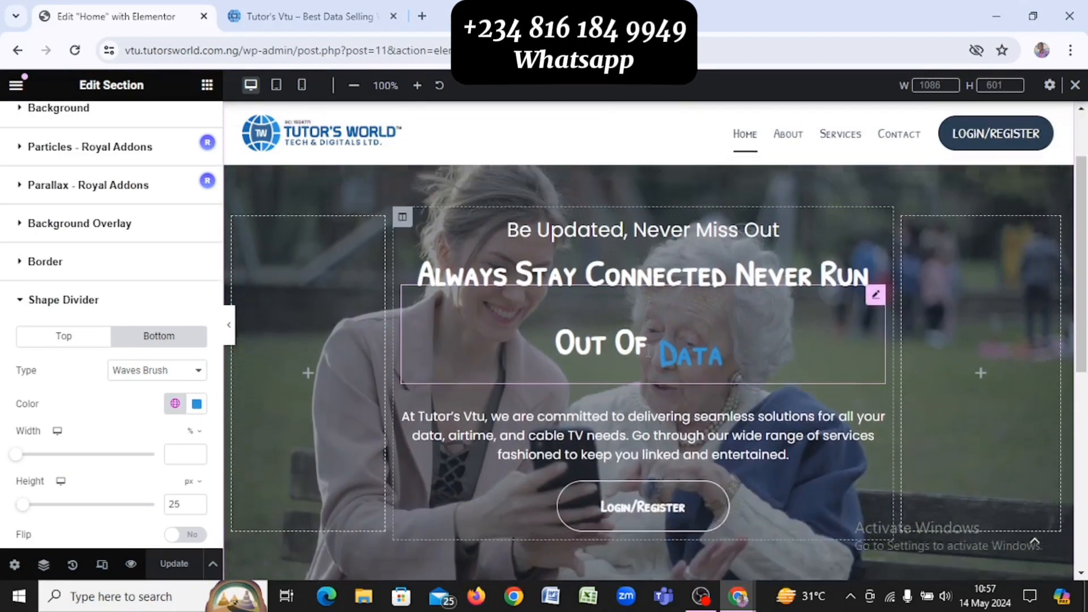
scroll(647, 351, "down", 2)
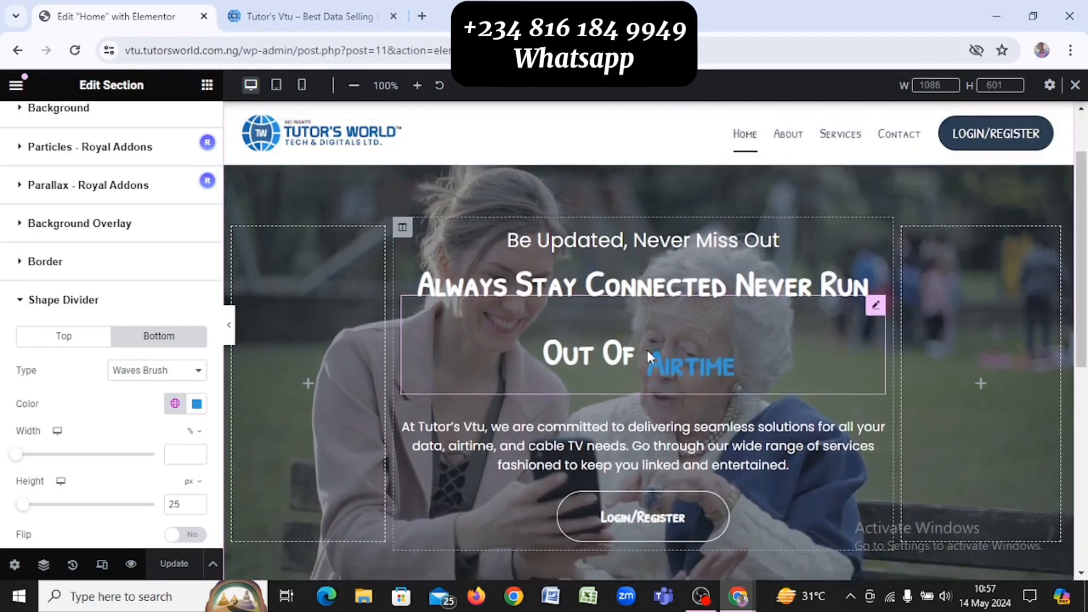
Reload the live home page in the other browser tab and examine the hero section down to the footer
left_click(306, 16)
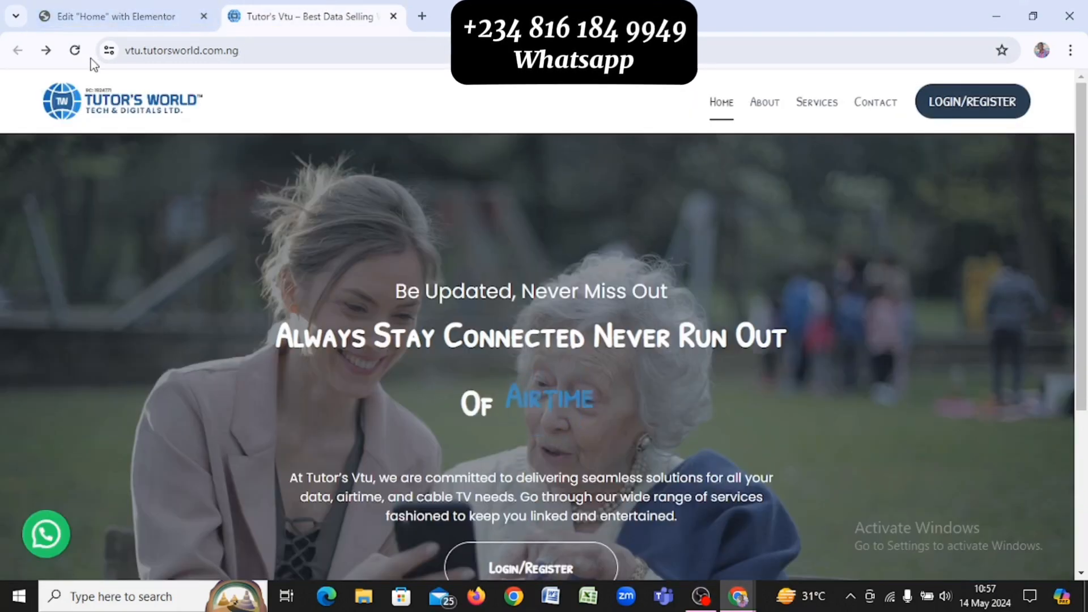
scroll(266, 218, "down", 2)
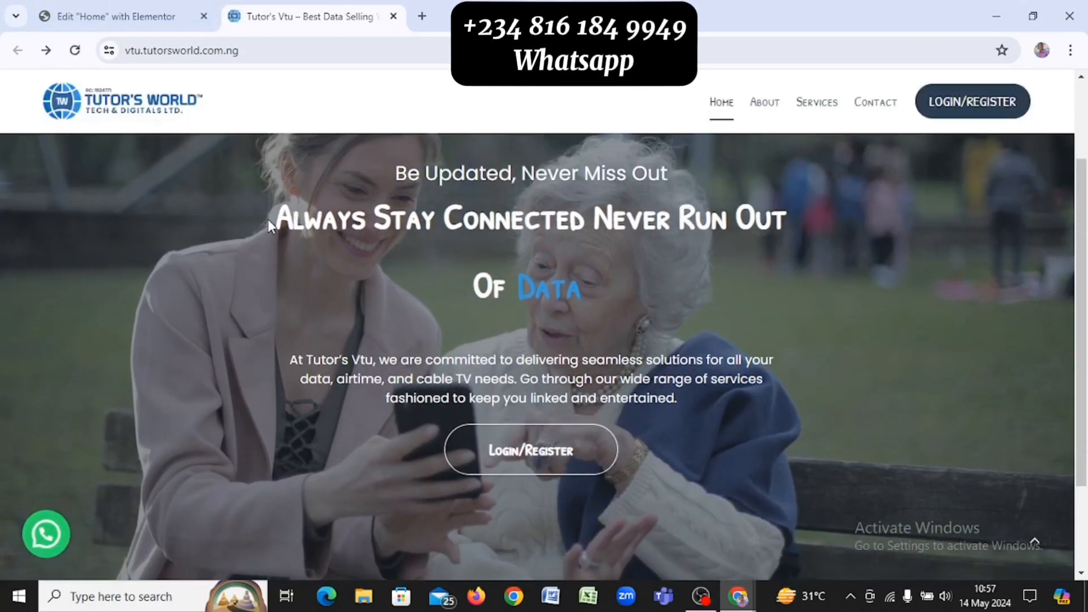
scroll(591, 444, "down", 2)
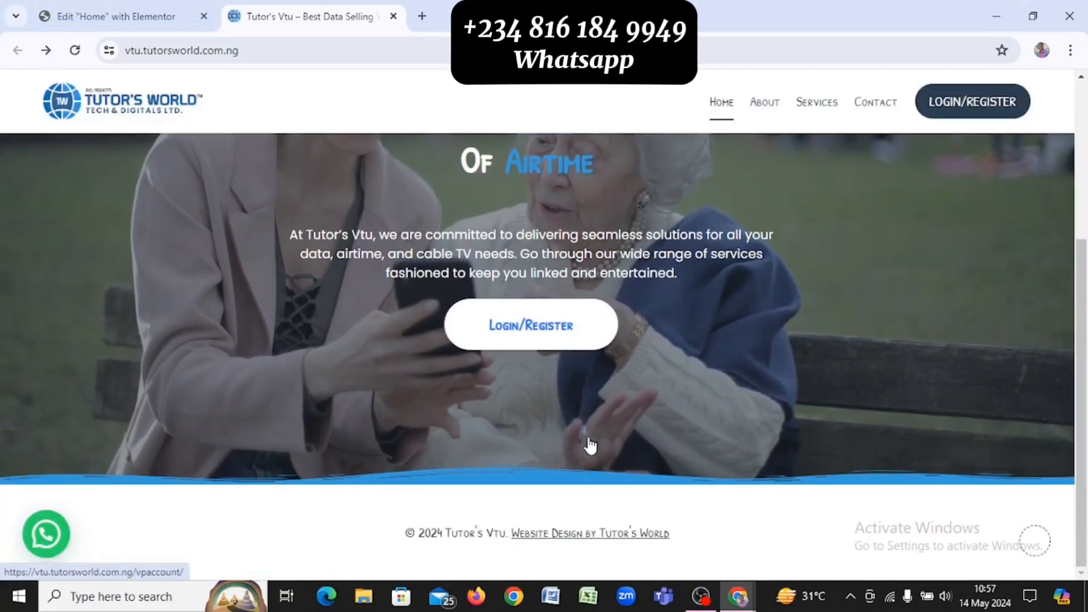
scroll(590, 444, "up", 1)
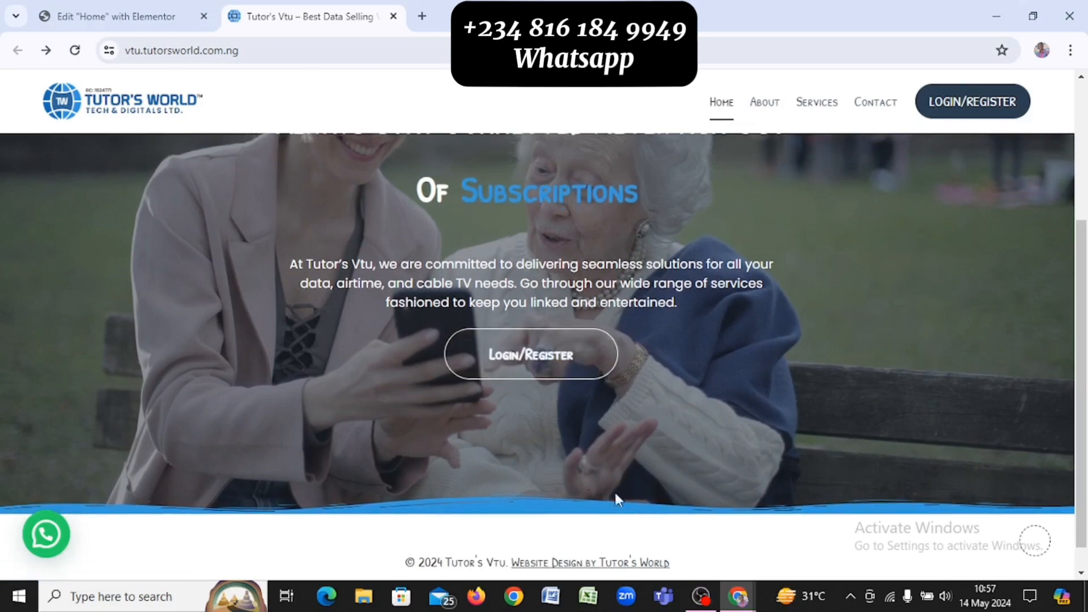
scroll(642, 292, "up", 4)
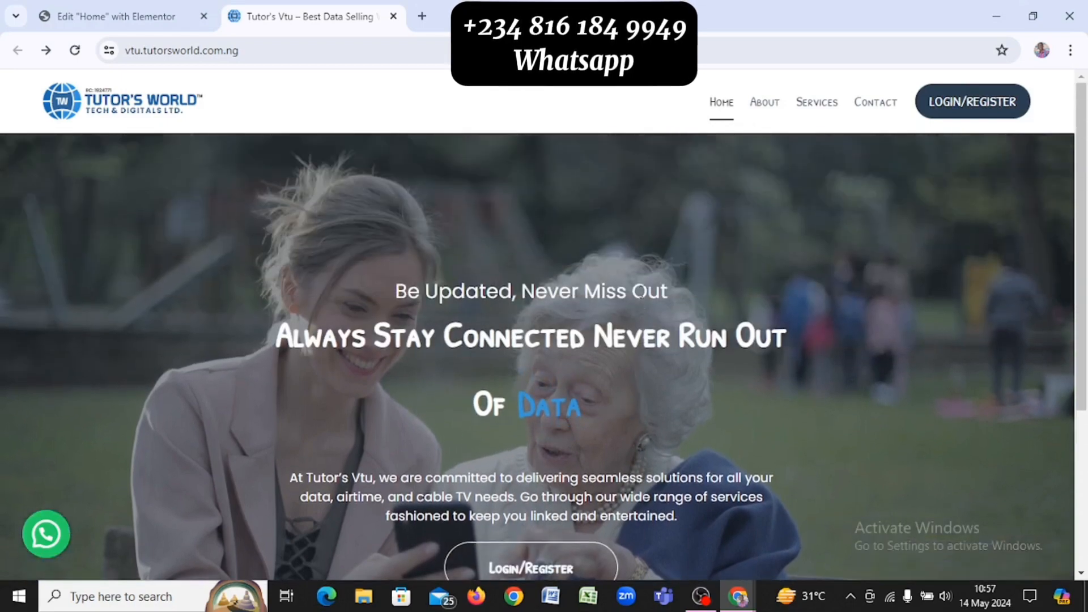
Return to the Elementor editor and set the "Be Updated, Never Miss Out" heading's entrance animation to Slide In Left
left_click(78, 7)
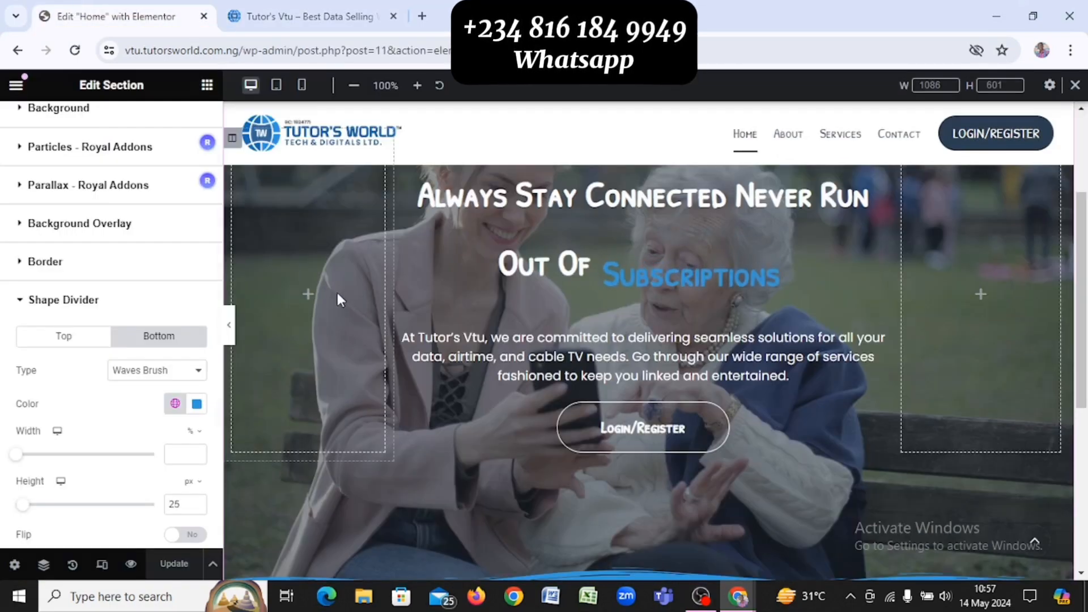
scroll(516, 371, "down", 2)
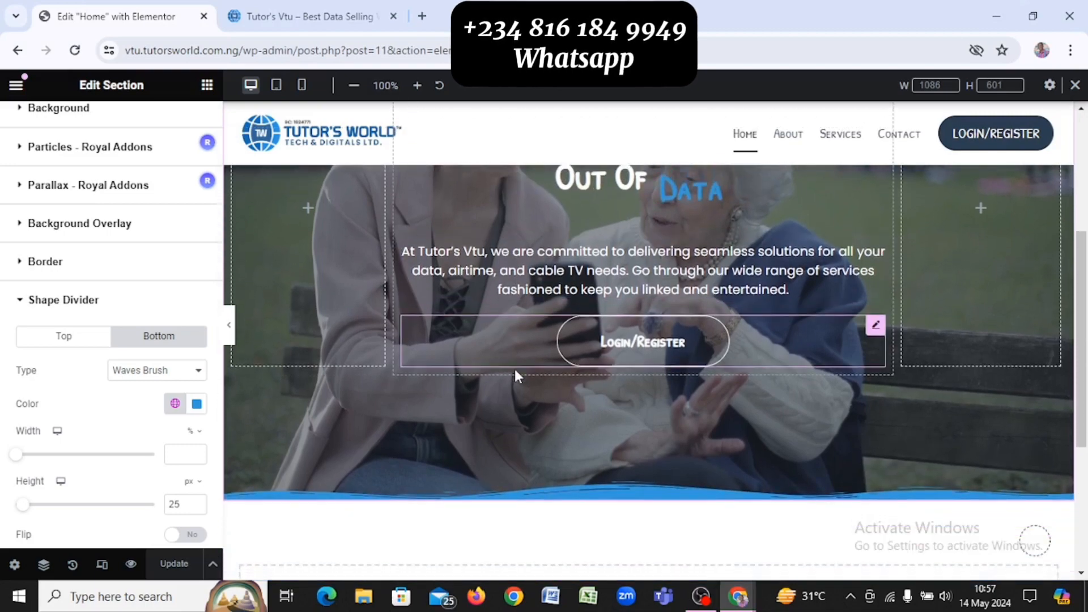
scroll(514, 367, "up", 4)
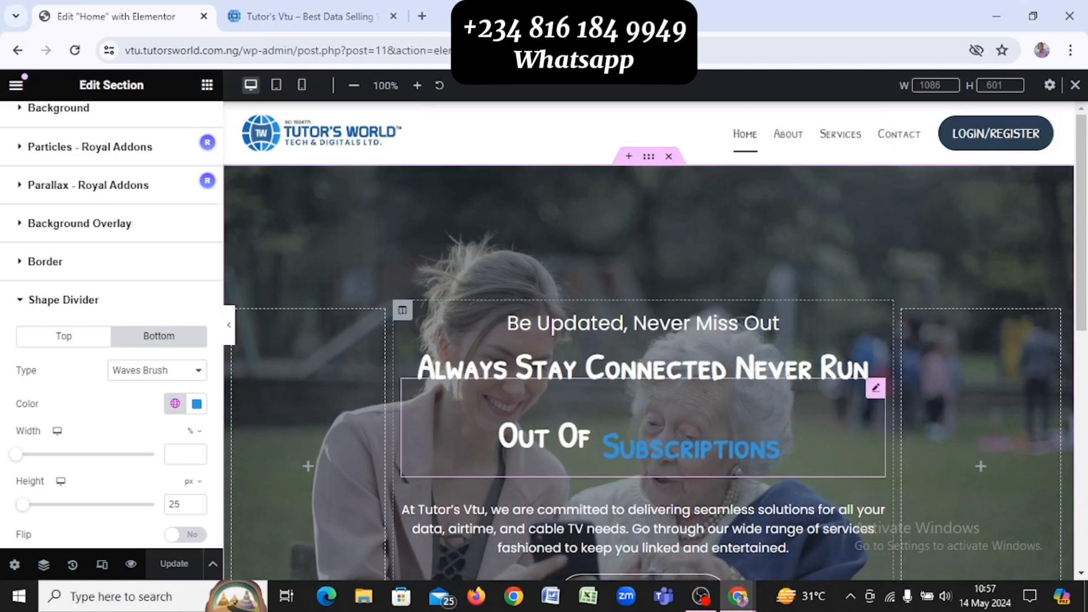
left_click(722, 318)
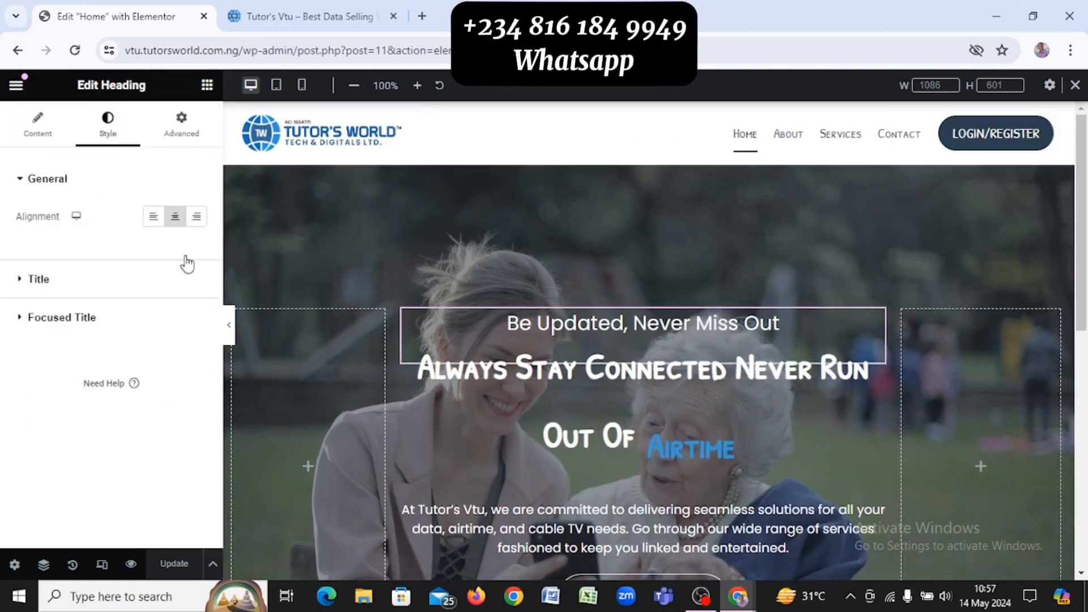
left_click(171, 136)
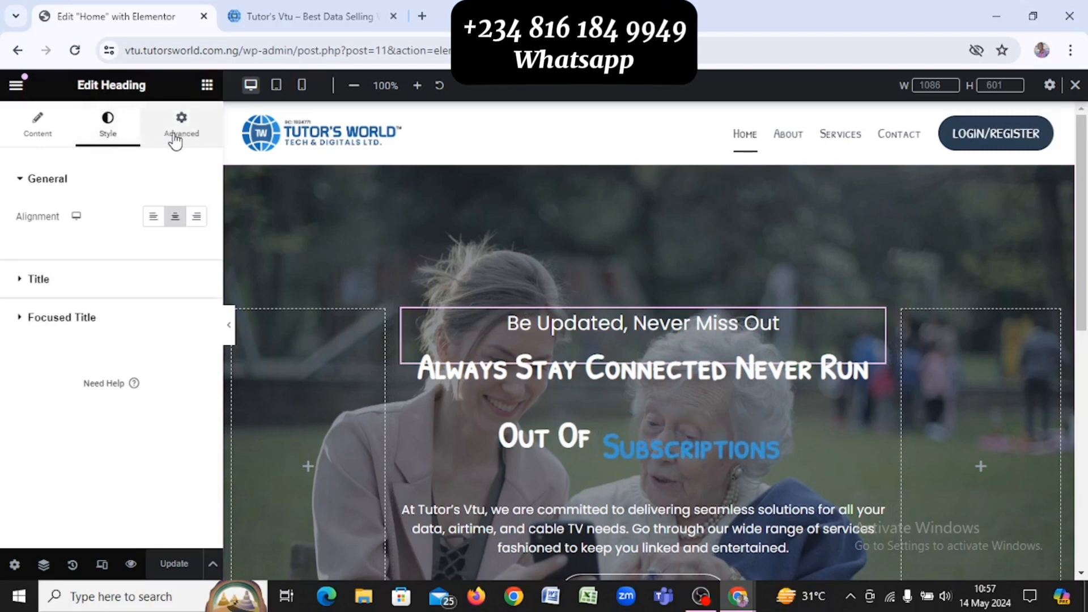
scroll(23, 493, "down", 10)
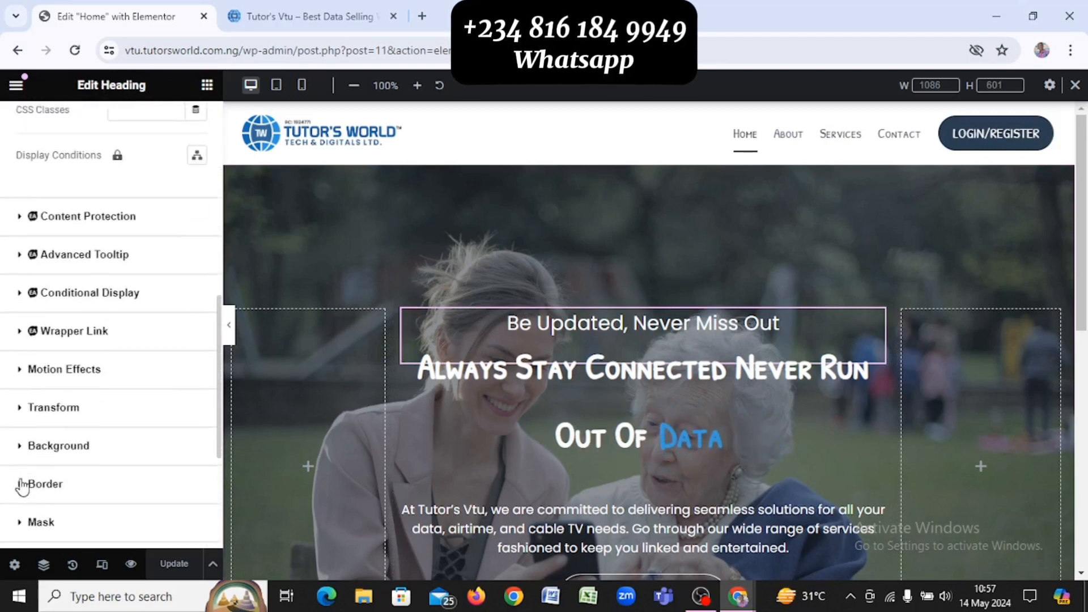
left_click(47, 369)
scroll(145, 432, "down", 1)
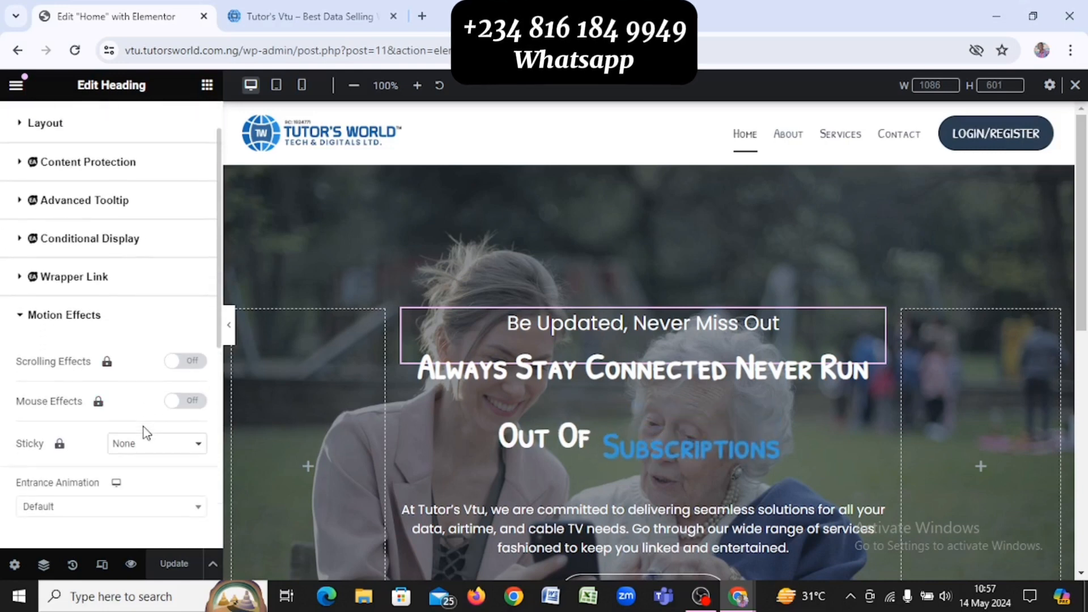
scroll(82, 487, "down", 2)
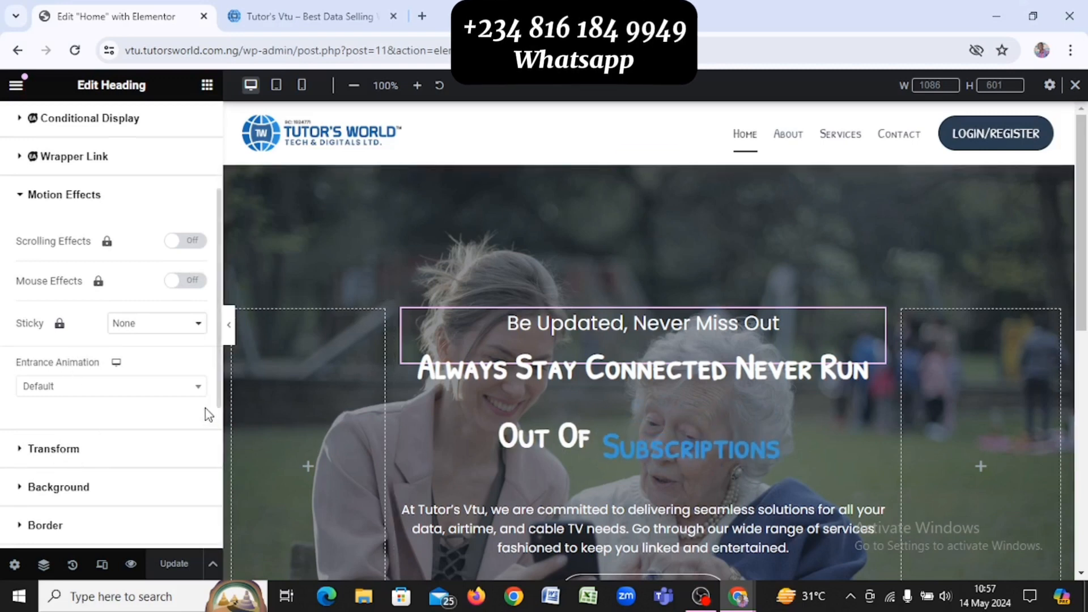
left_click(184, 387)
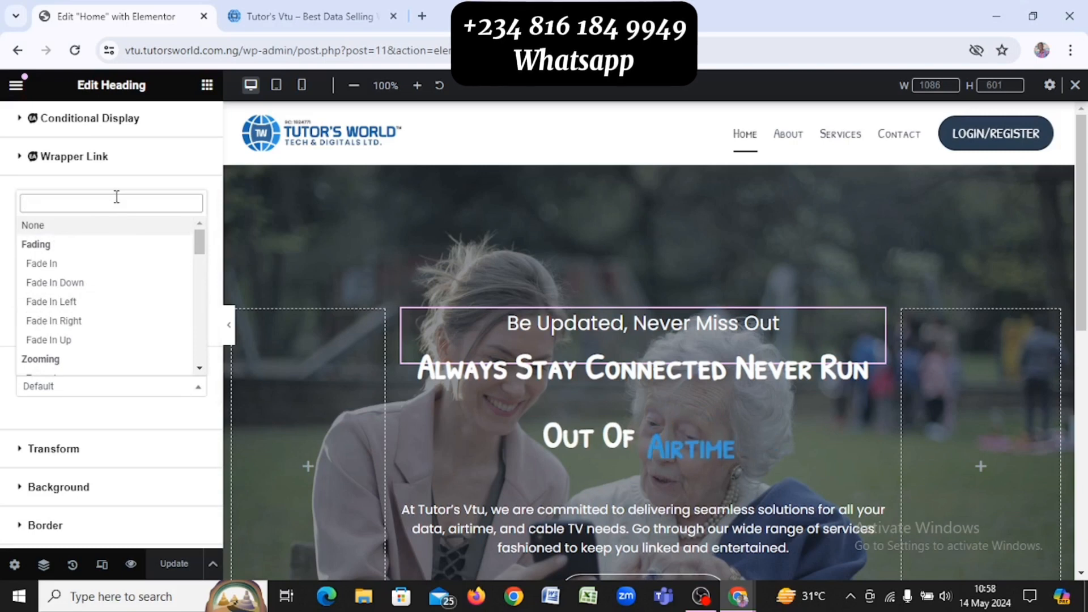
type("left")
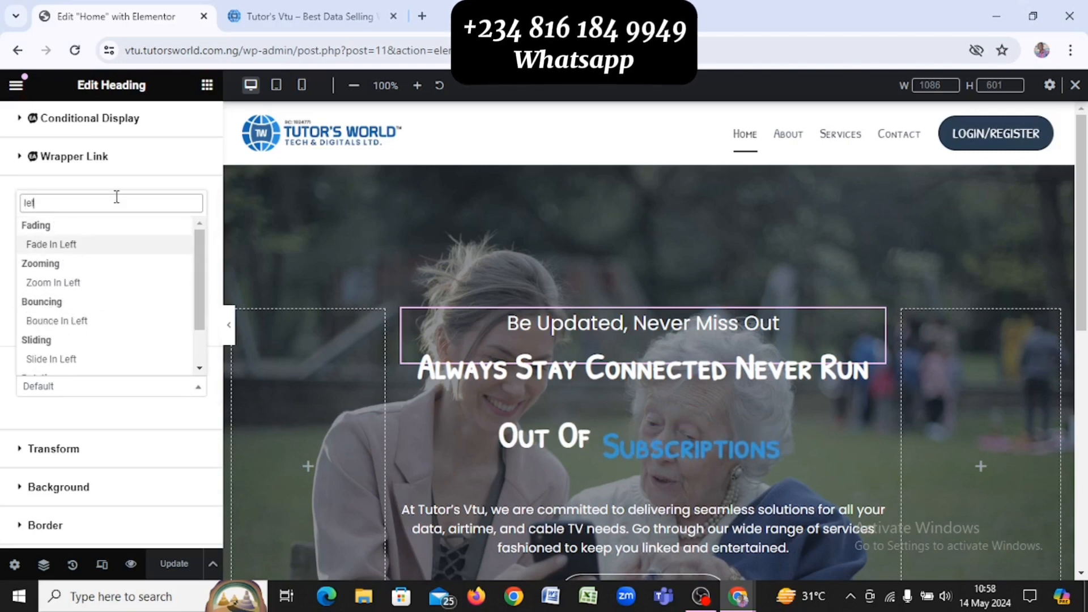
left_click(82, 361)
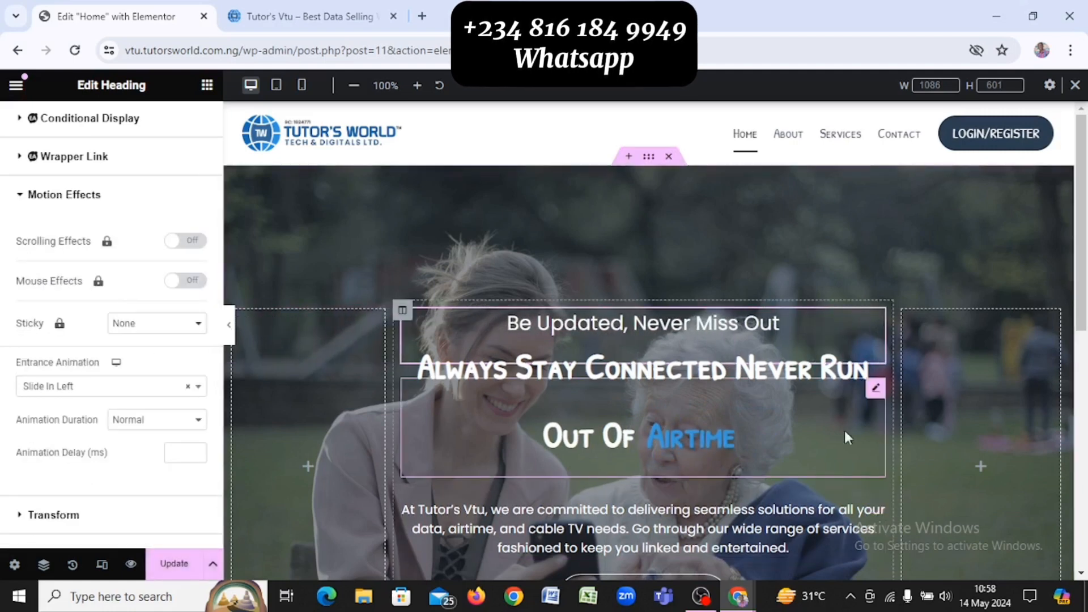
Set the entrance animation of the animated "Always Stay Connected Never Run Out Of" text to Slide In Right
left_click(876, 390)
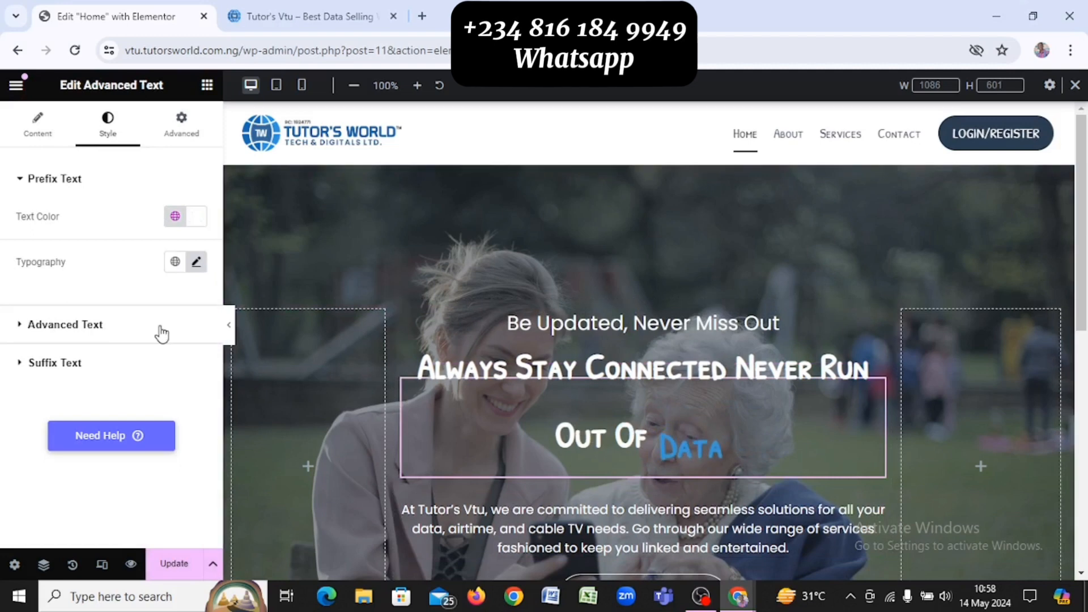
left_click(181, 136)
scroll(56, 444, "down", 10)
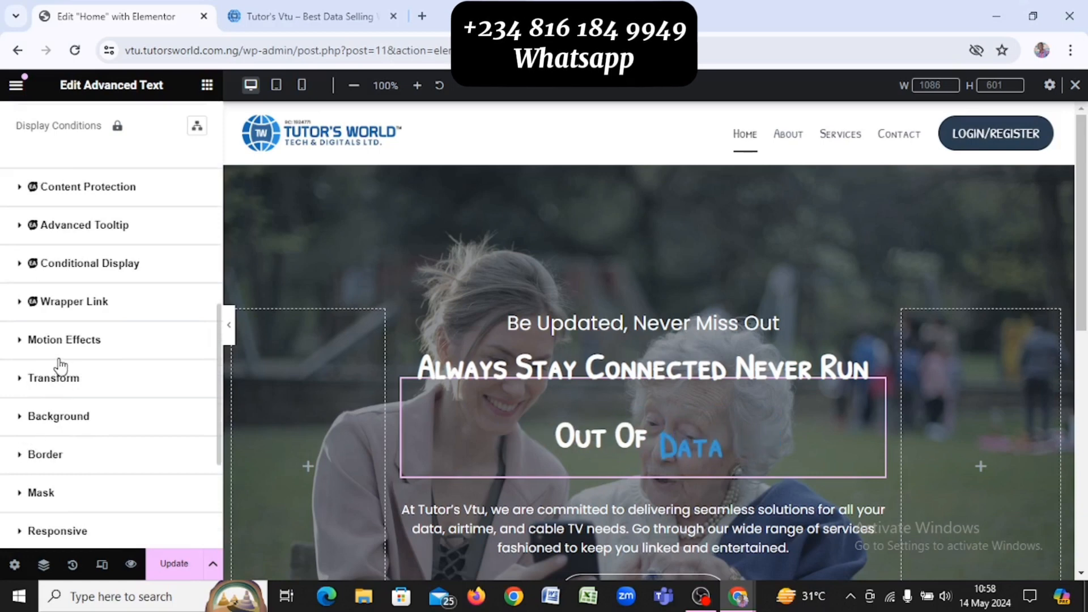
left_click(46, 340)
scroll(139, 439, "down", 2)
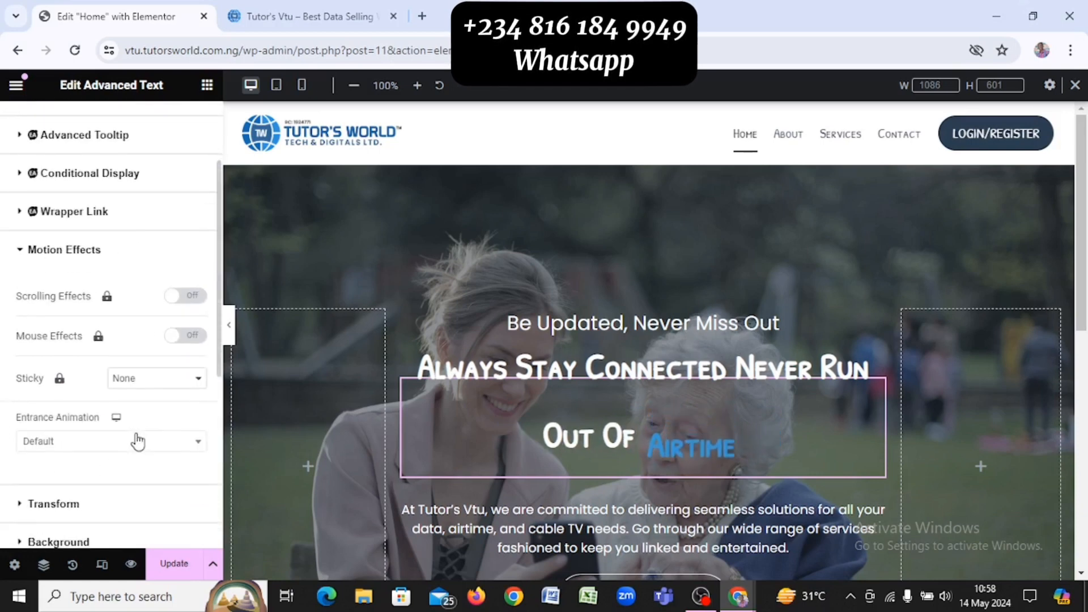
left_click(151, 441)
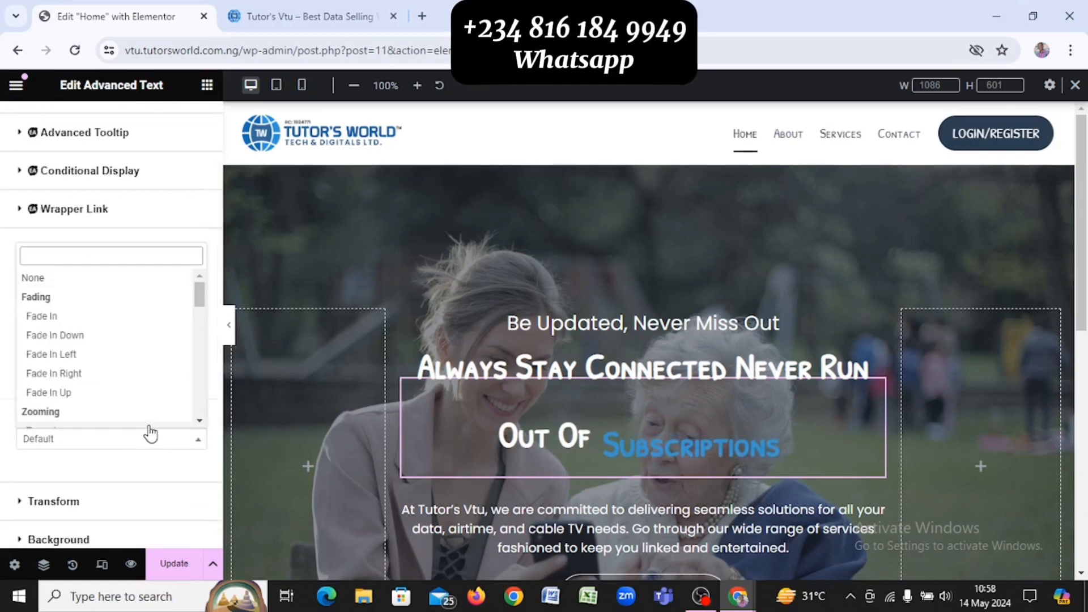
type("right")
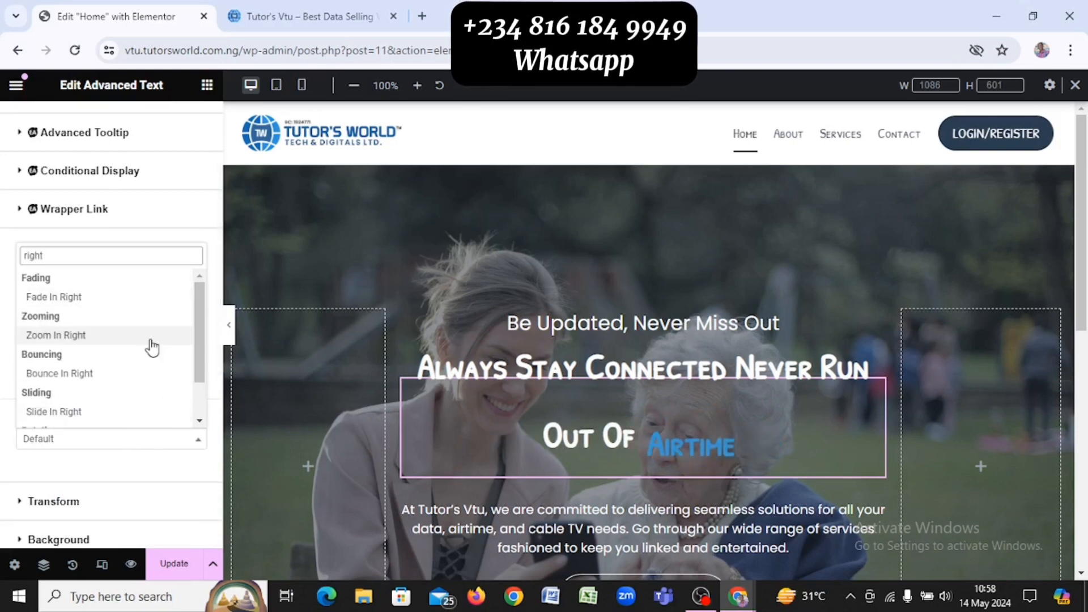
scroll(151, 341, "down", 1)
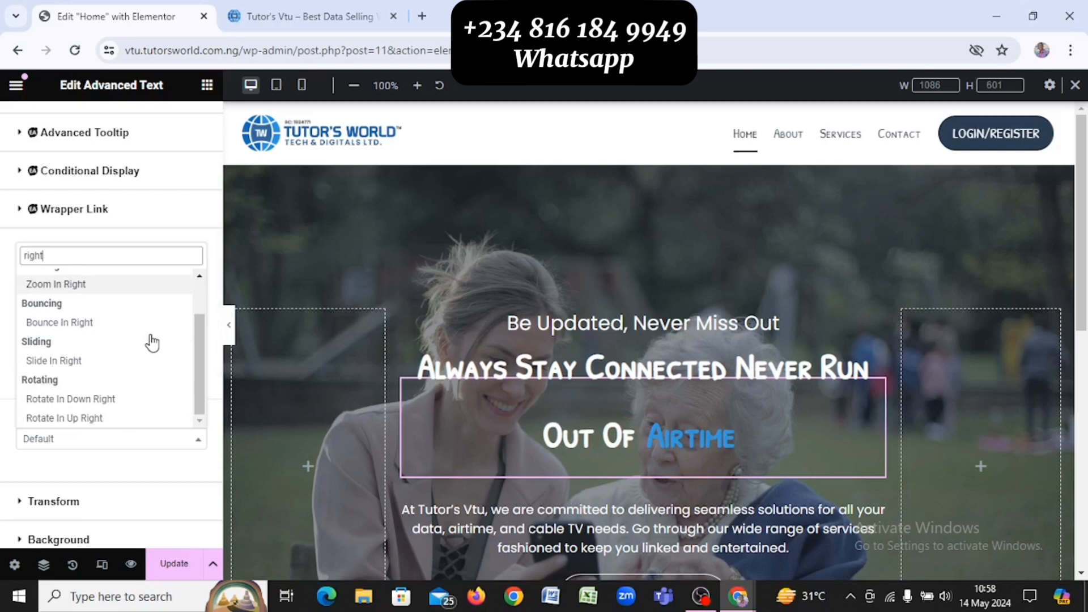
left_click(111, 359)
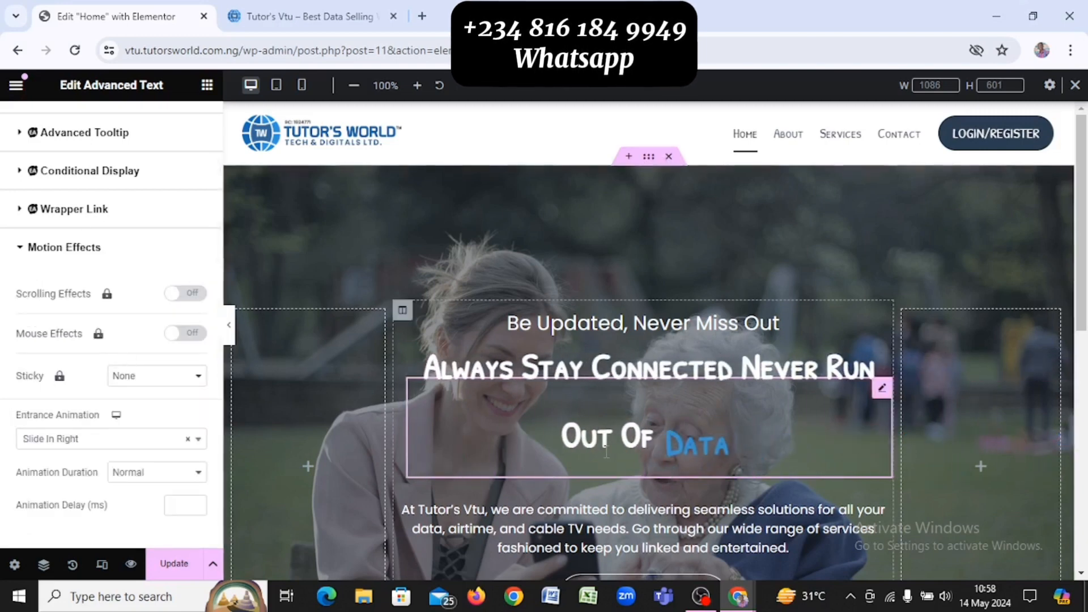
Set the entrance animation of the "At Tutor's Vtu" description paragraph in the hero section to Slide In Up
scroll(676, 408, "down", 1)
scroll(675, 407, "down", 2)
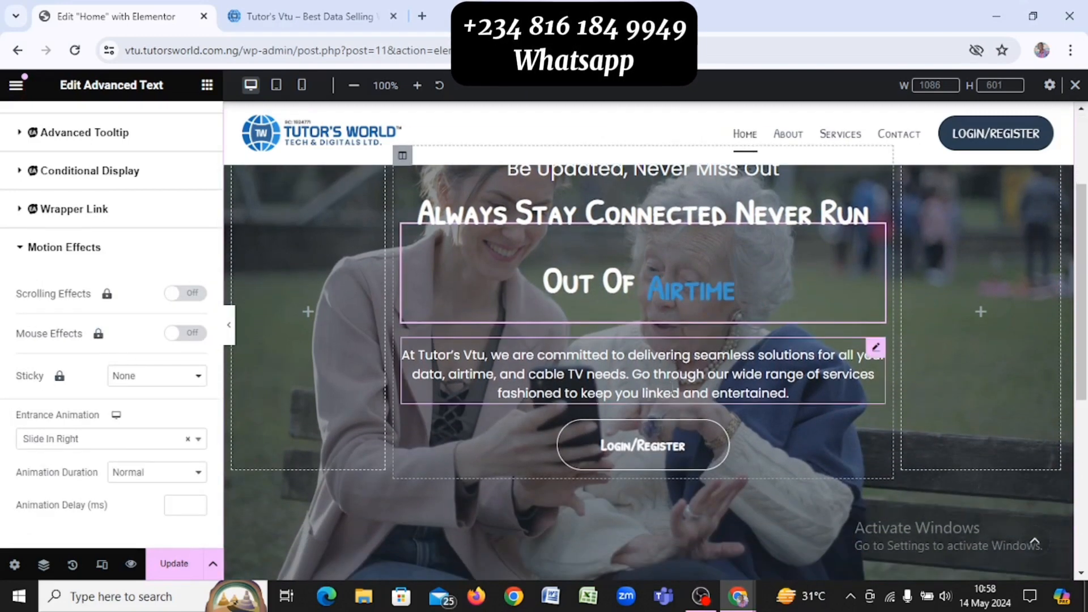
left_click(666, 368)
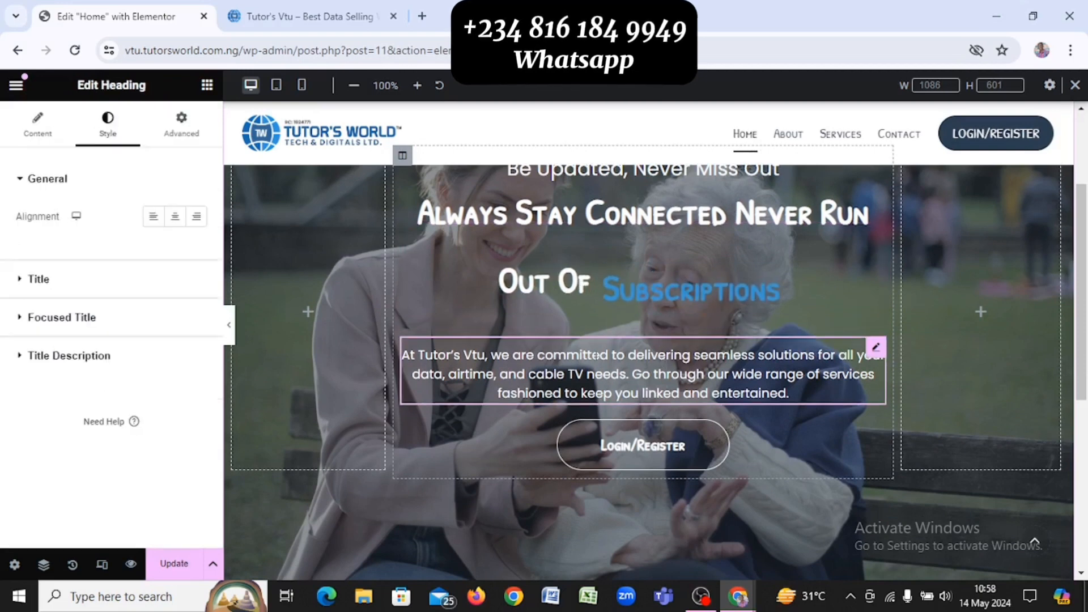
left_click(181, 118)
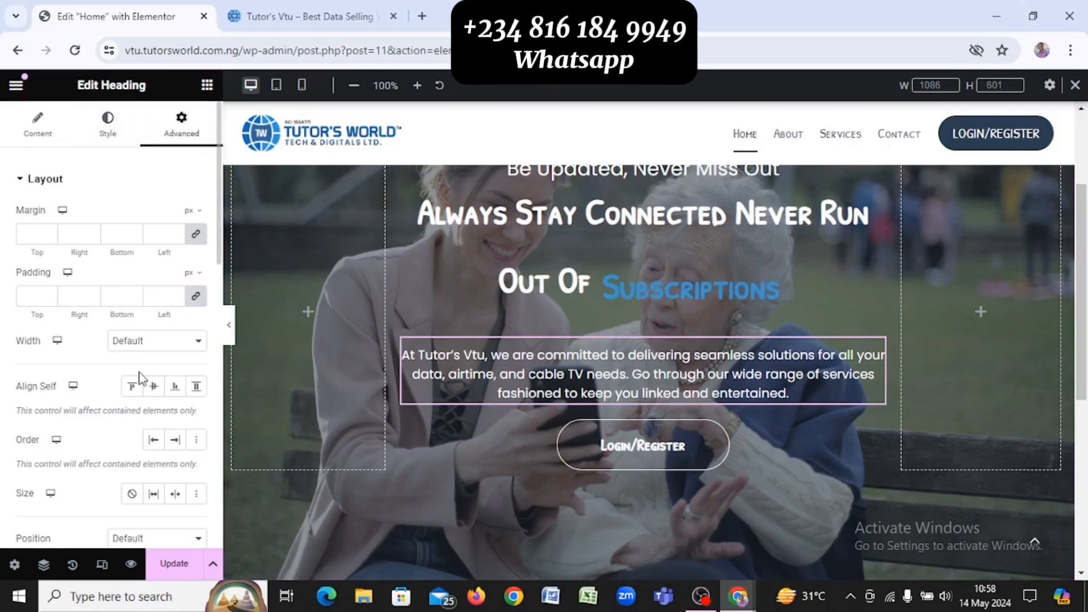
scroll(142, 380, "down", 2)
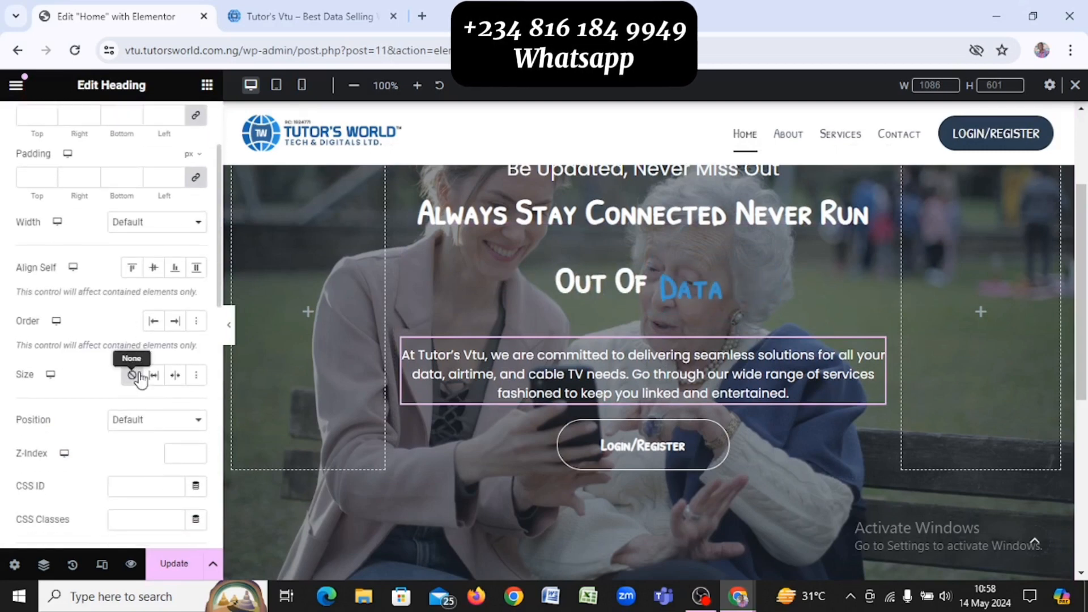
scroll(104, 395, "down", 2)
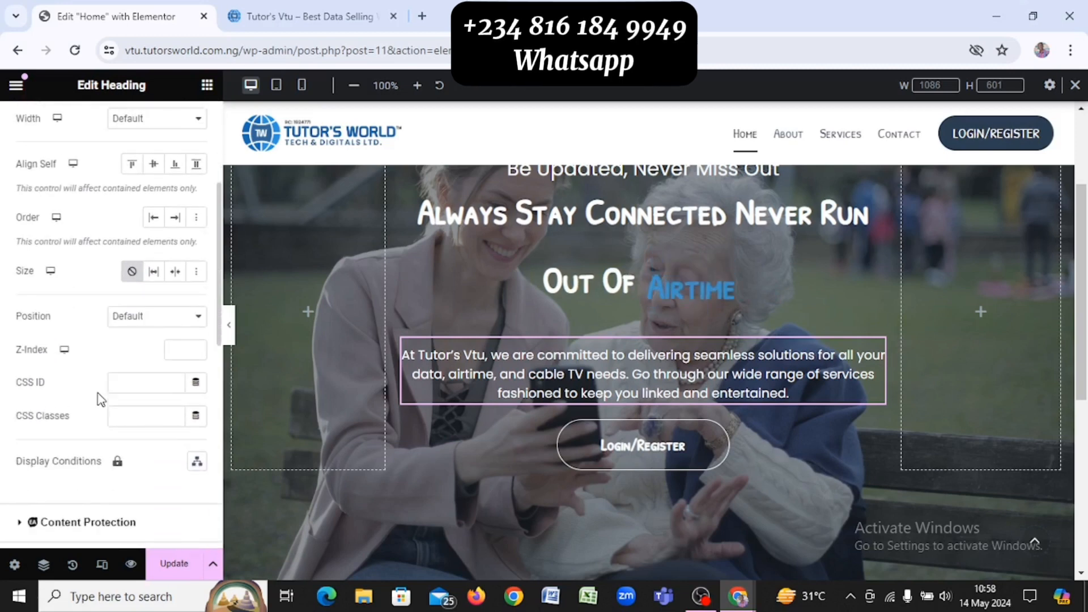
scroll(99, 400, "down", 4)
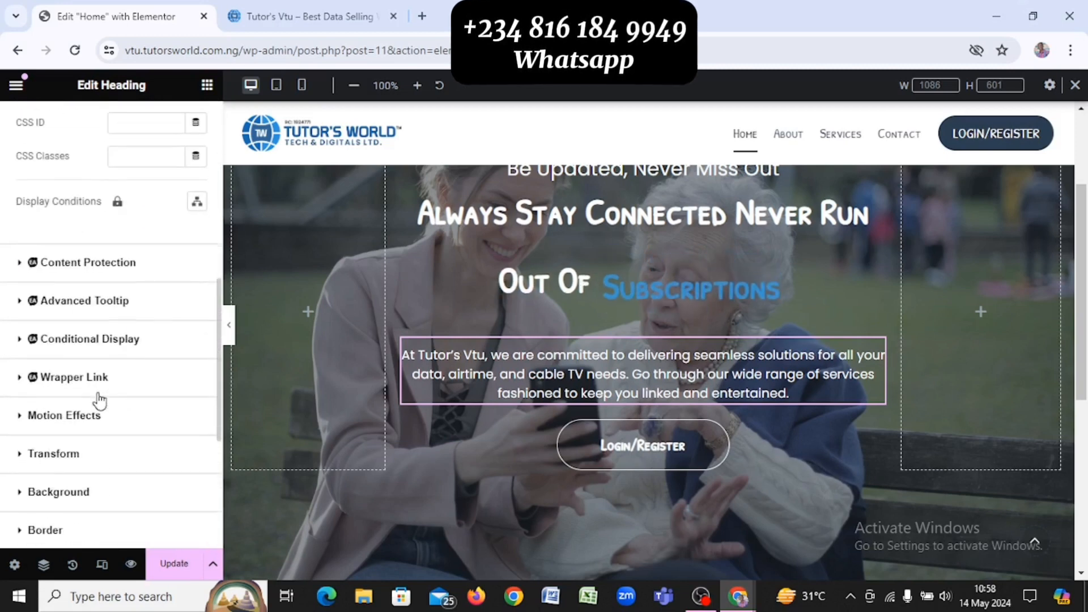
left_click(83, 415)
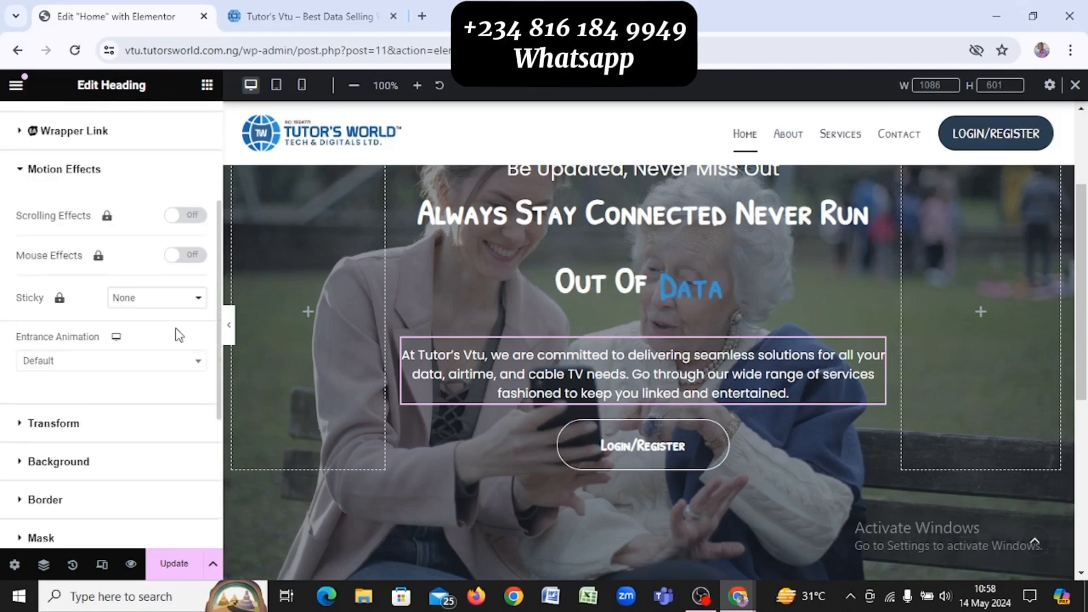
left_click(150, 369)
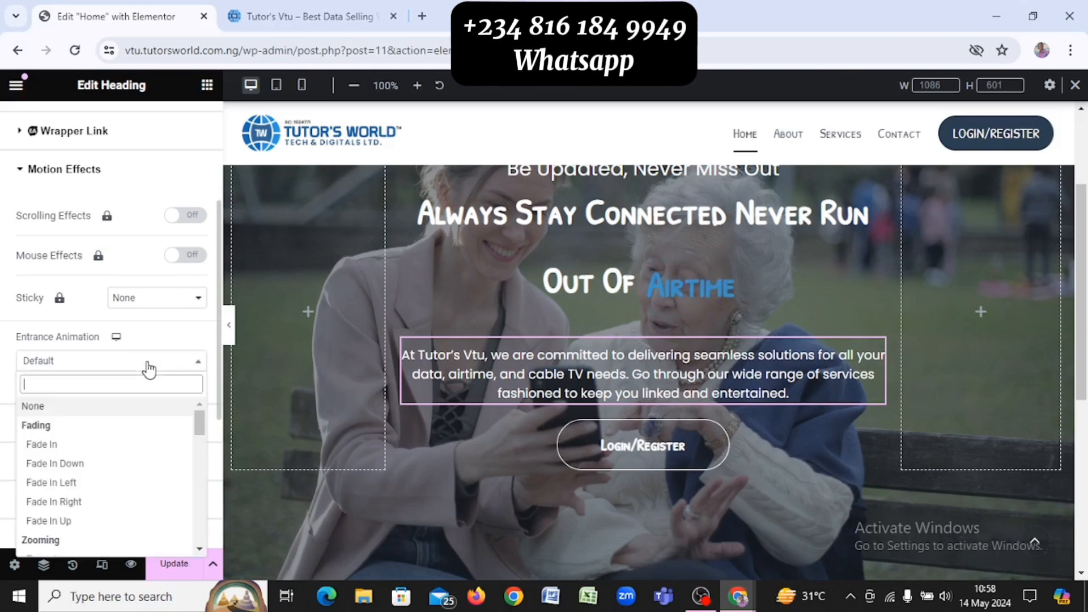
type("up")
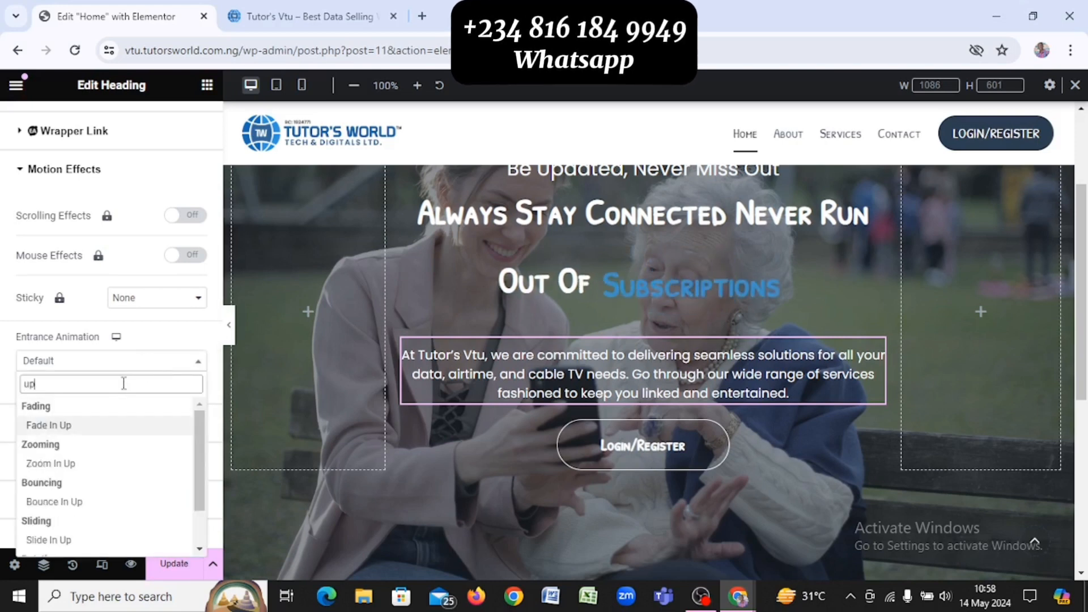
left_click(86, 541)
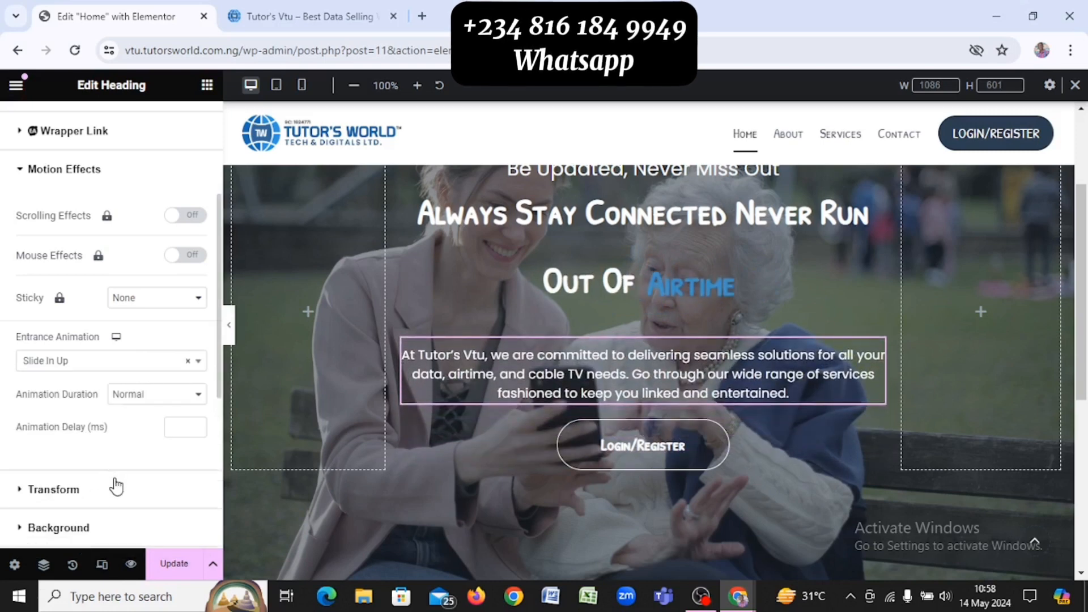
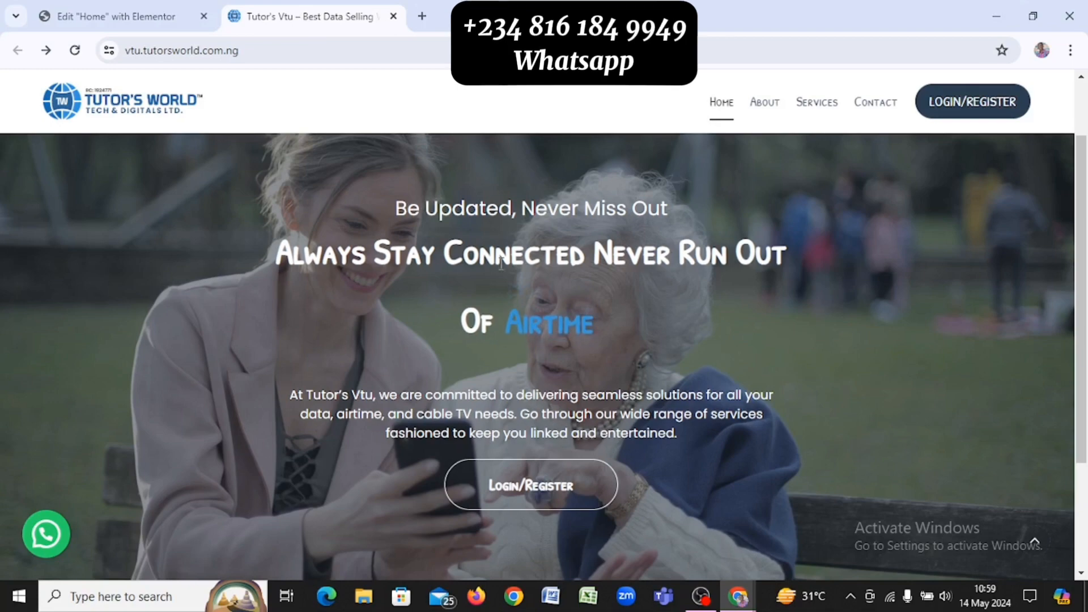
Switch back to the Elementor editor and review the hero section from its headings down to the empty area below the divider
left_click(146, 8)
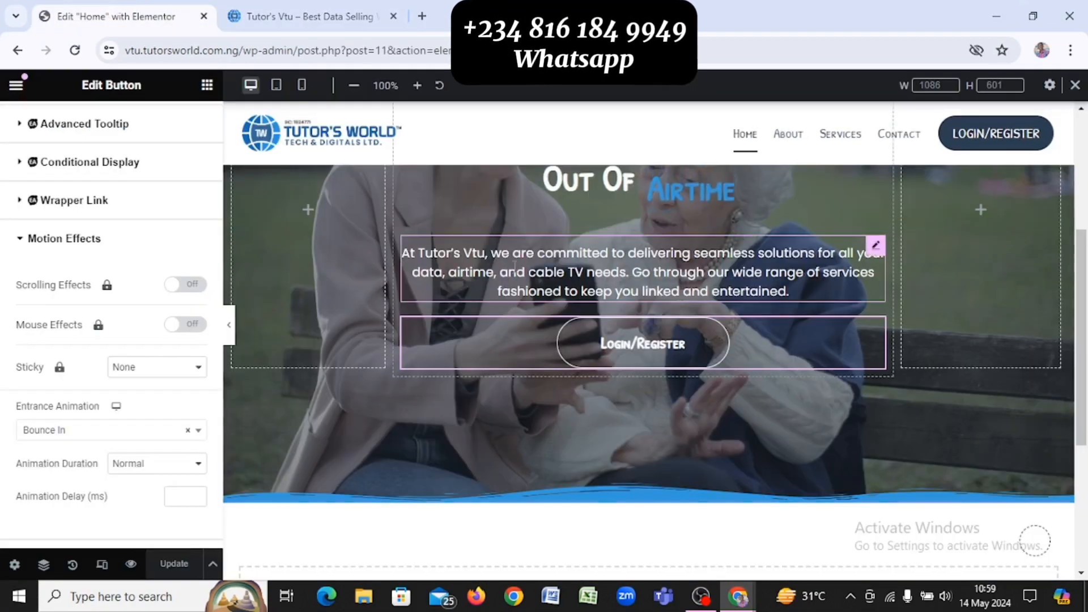
scroll(513, 264, "down", 2)
scroll(513, 265, "up", 5)
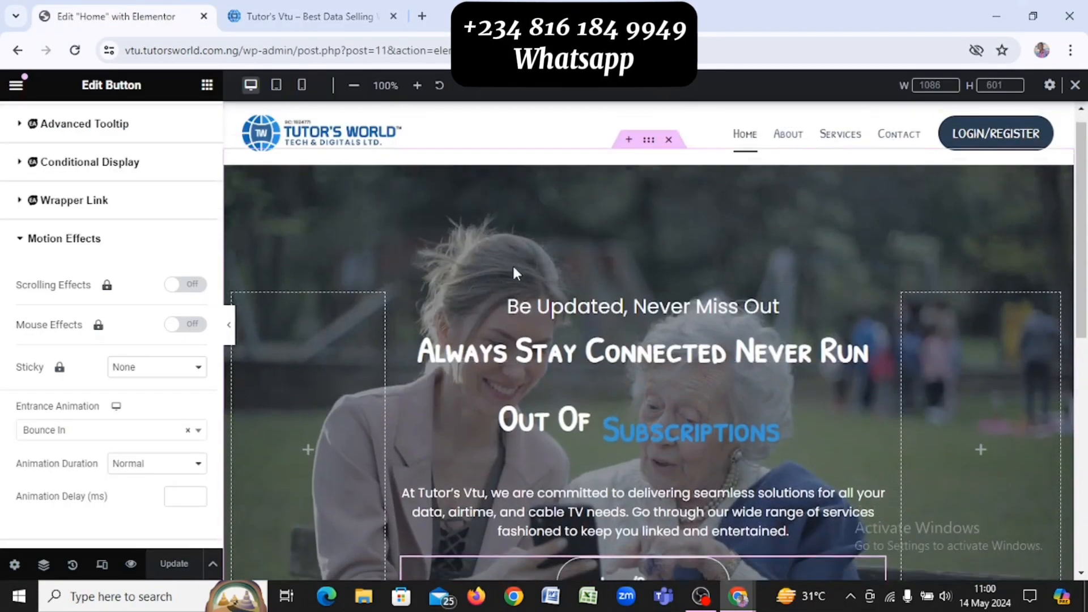
scroll(513, 264, "down", 1)
scroll(512, 264, "down", 2)
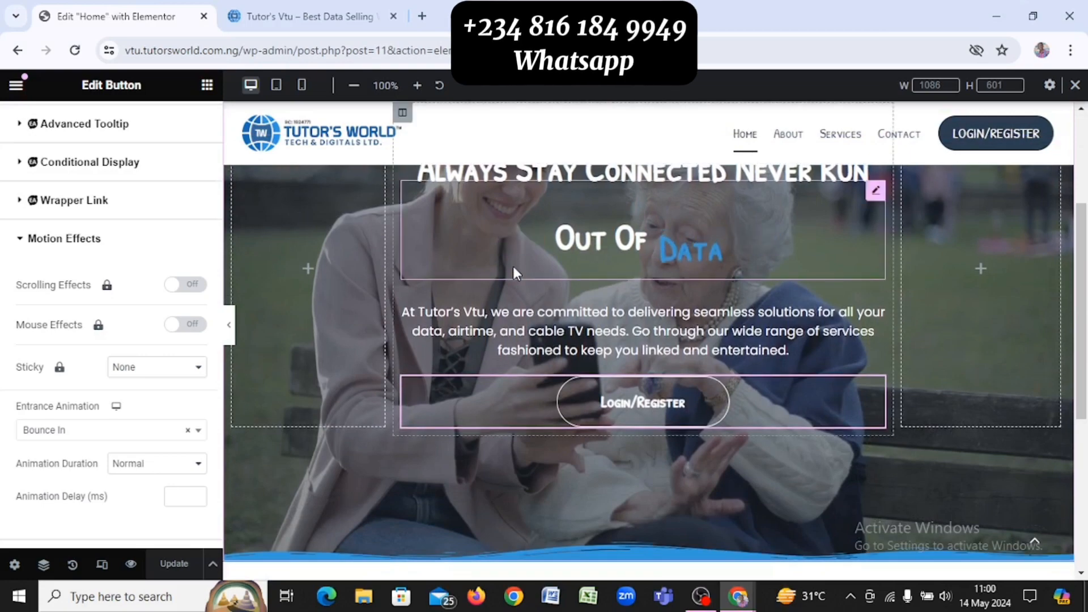
scroll(513, 267, "down", 5)
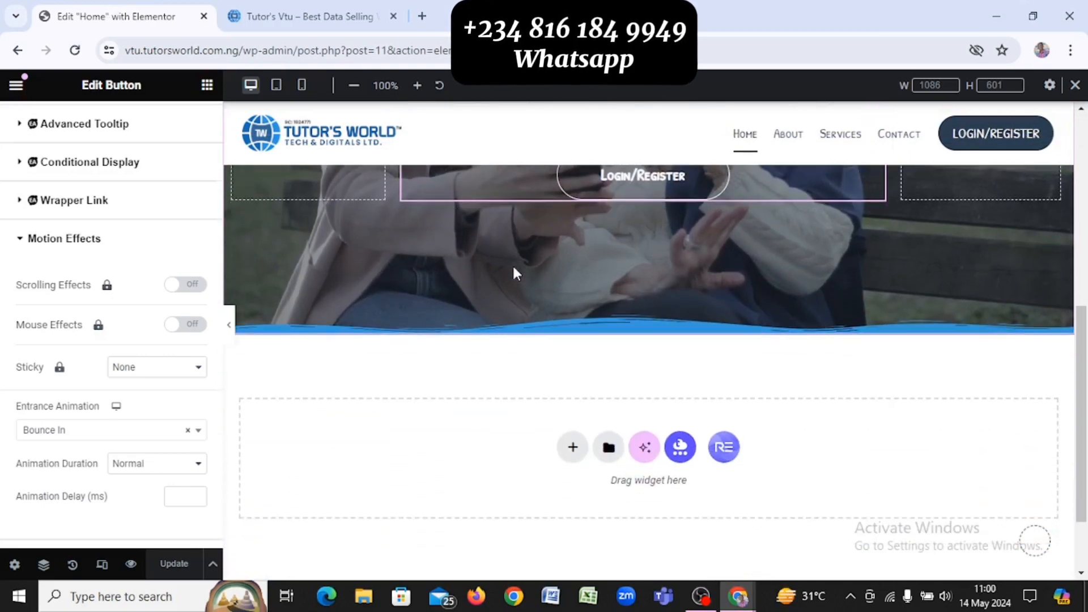
scroll(512, 264, "up", 4)
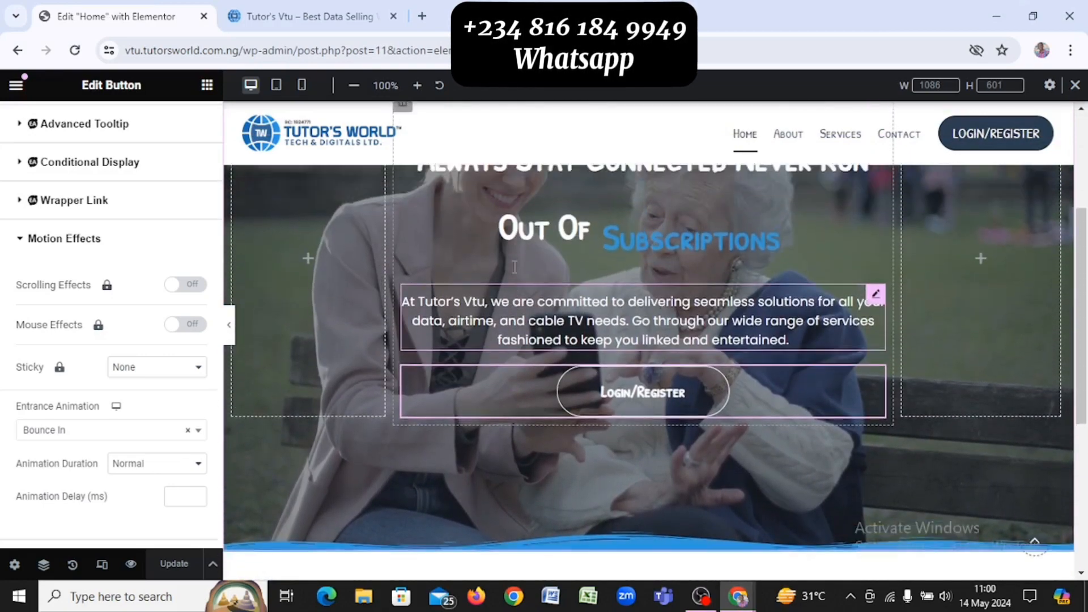
scroll(514, 267, "up", 1)
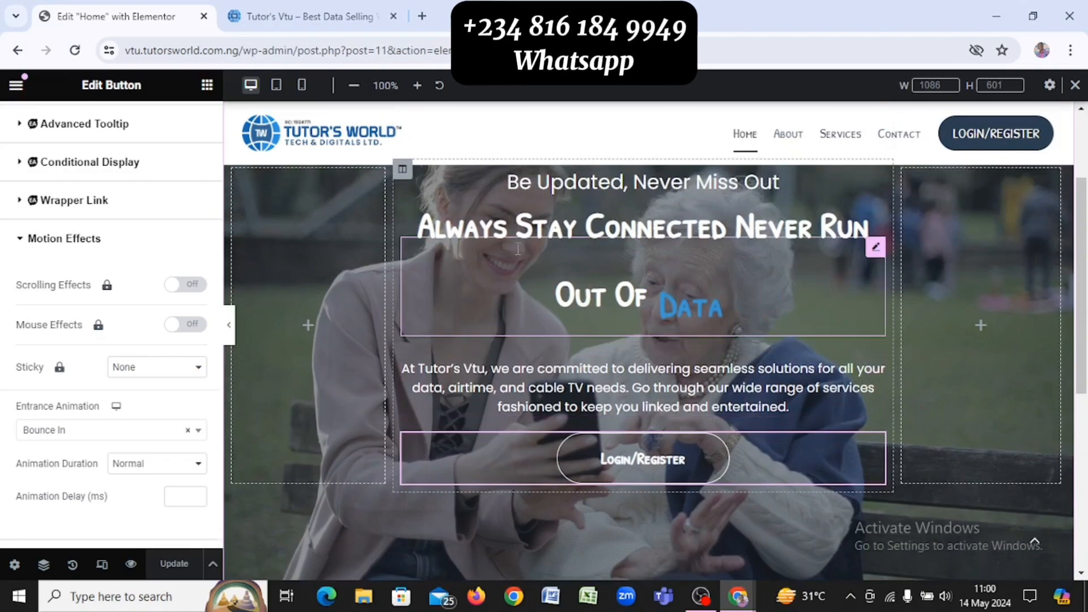
Compare the reference site's "We are known for..." section with the empty area below the hero section in the Elementor editor
scroll(517, 250, "up", 2)
key("alt+Tab")
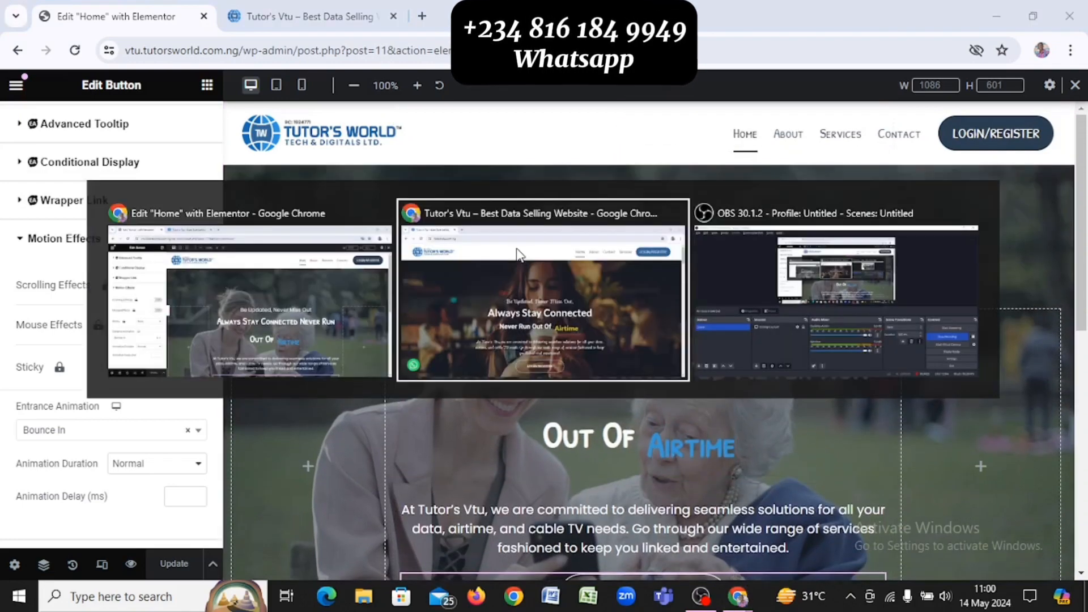
scroll(638, 389, "down", 10)
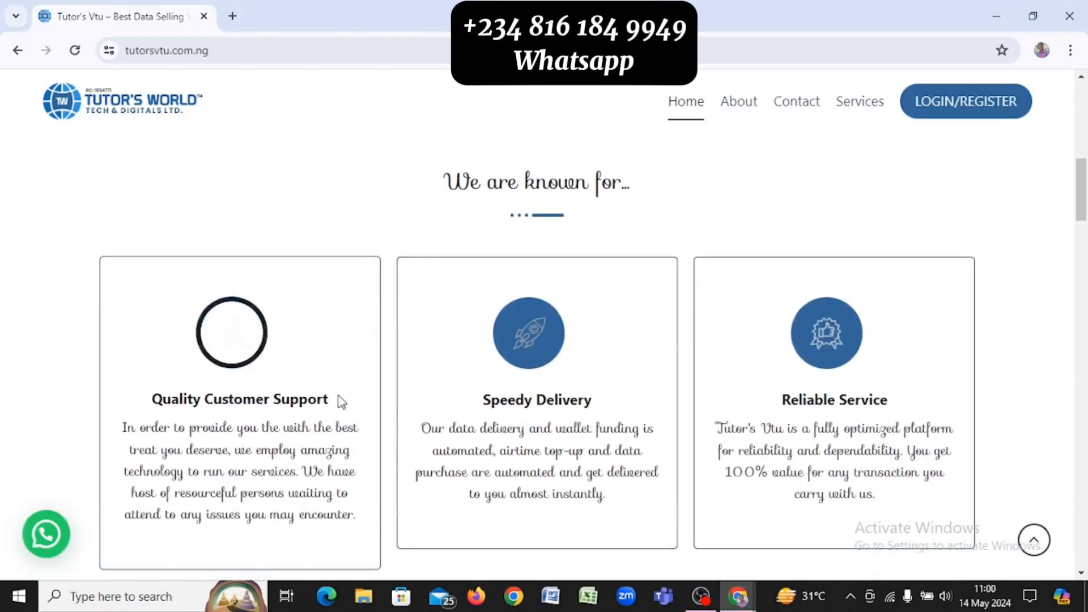
key("alt+Tab")
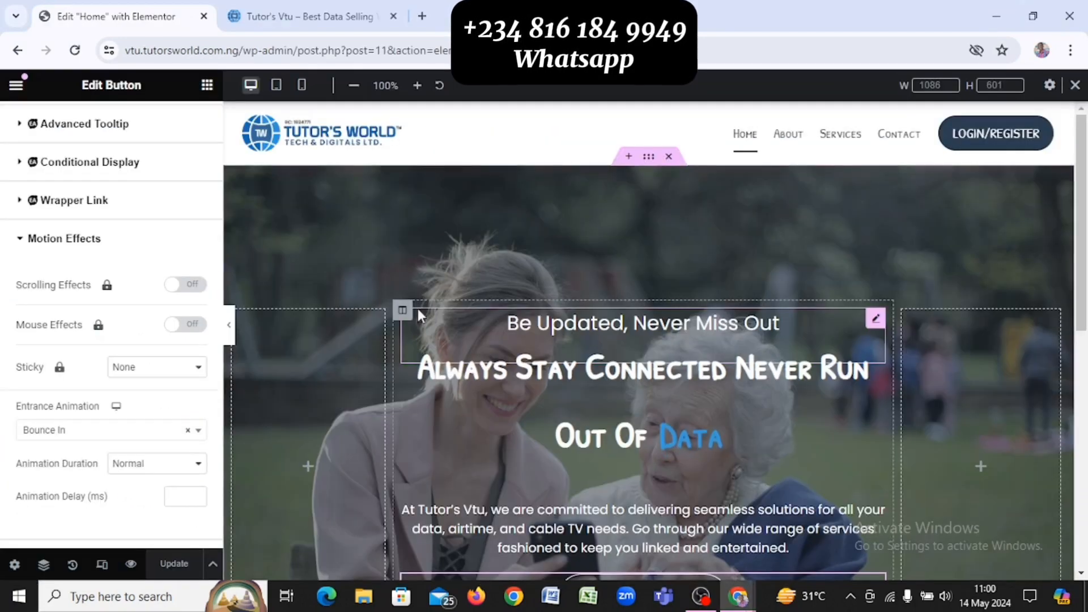
scroll(480, 157, "down", 3)
scroll(481, 157, "down", 5)
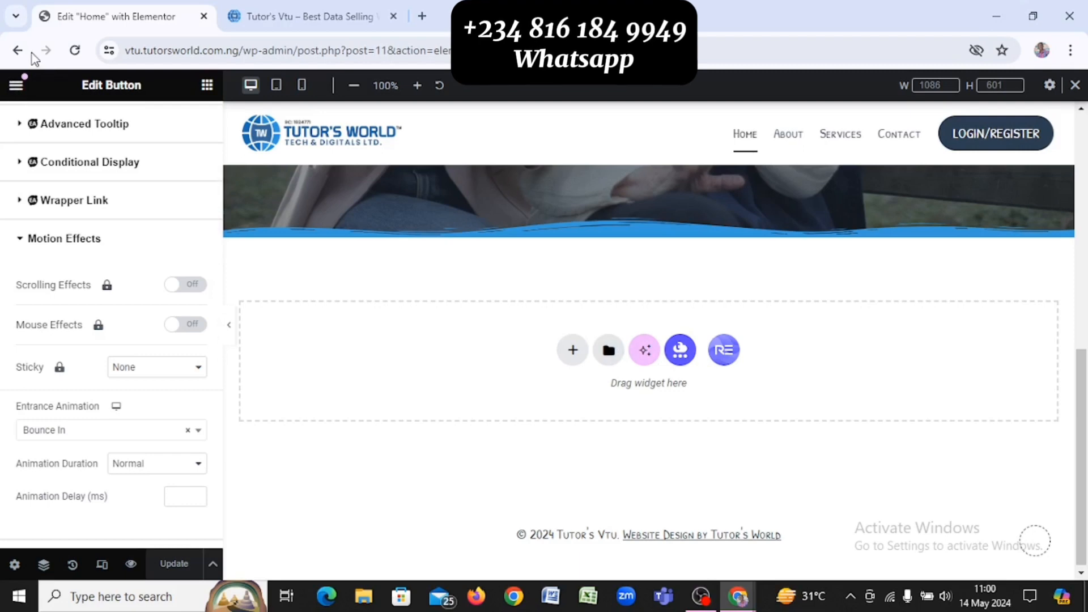
Leave the Elementor editor and return to the WordPress list of all pages
left_click(17, 52)
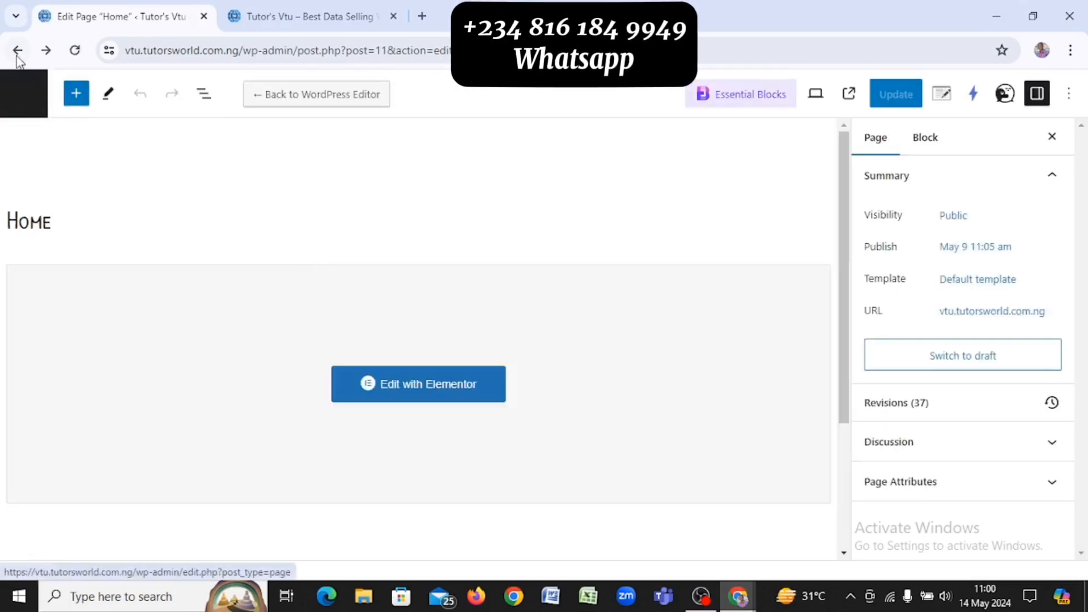
left_click(26, 100)
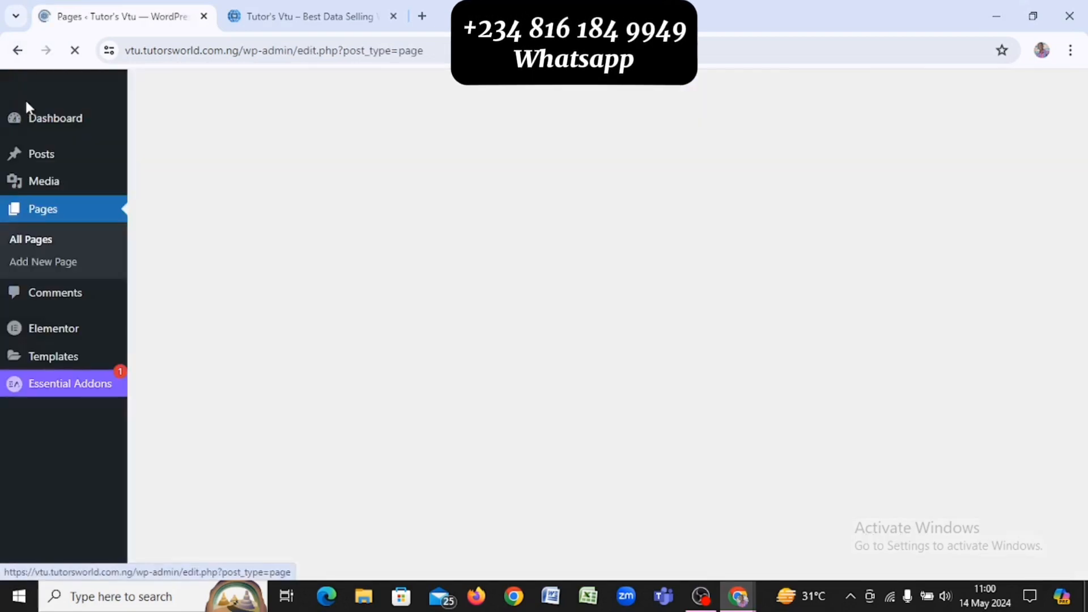
scroll(318, 261, "down", 2)
scroll(318, 261, "down", 10)
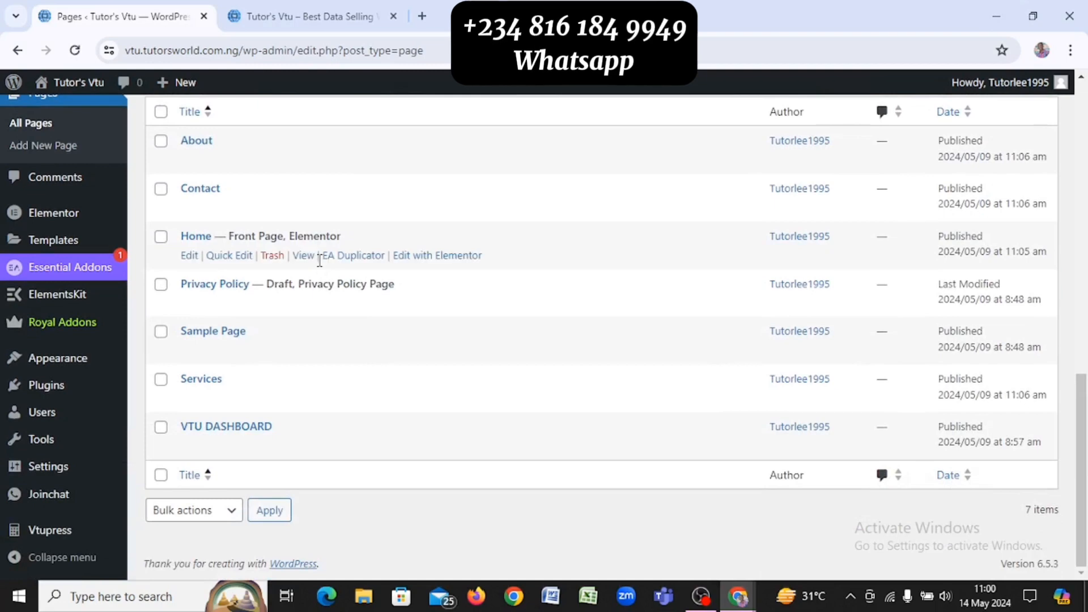
Open Elementor's settings and show the Experiments and Features options
mouse_move(78, 210)
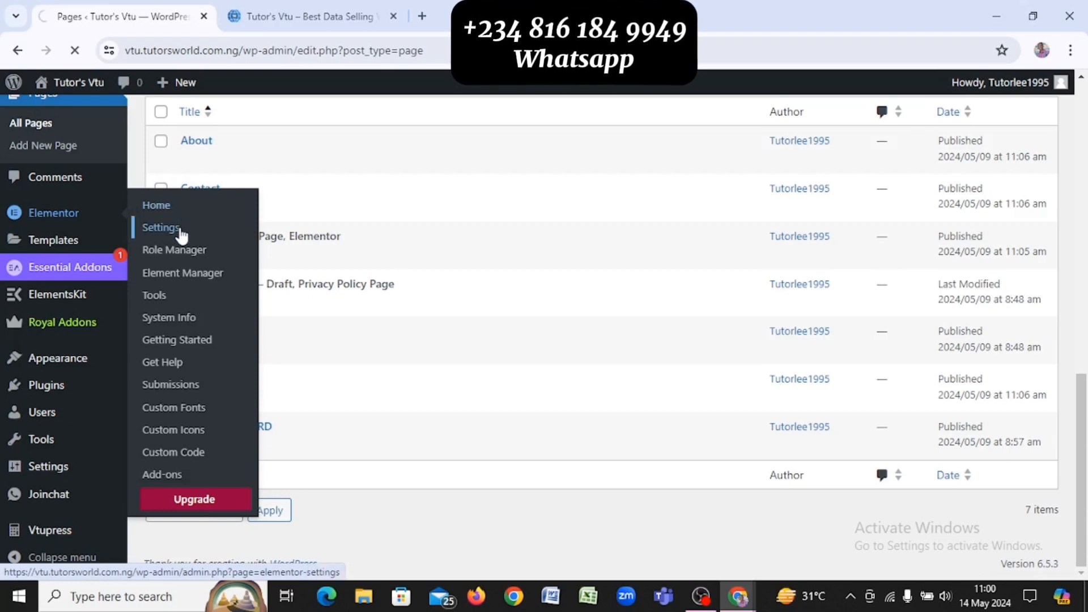
scroll(181, 235, "down", 10)
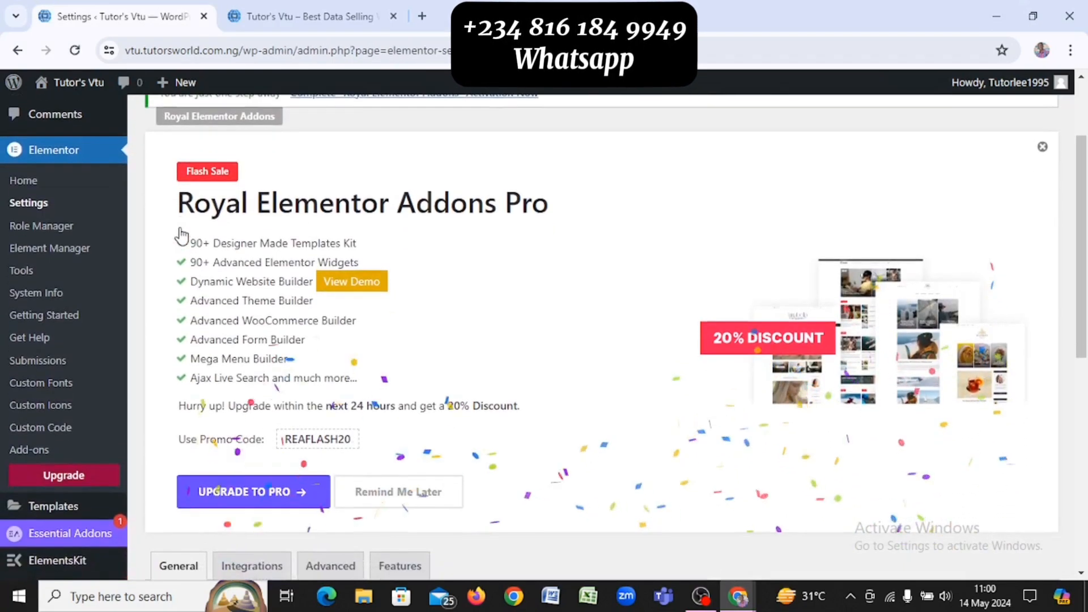
scroll(181, 235, "up", 2)
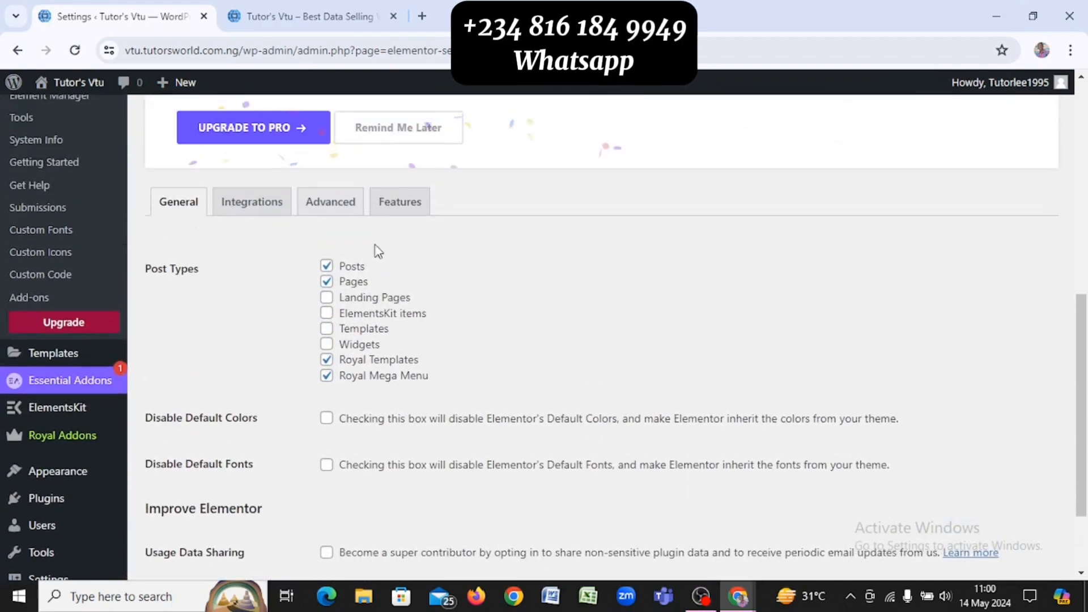
left_click(404, 202)
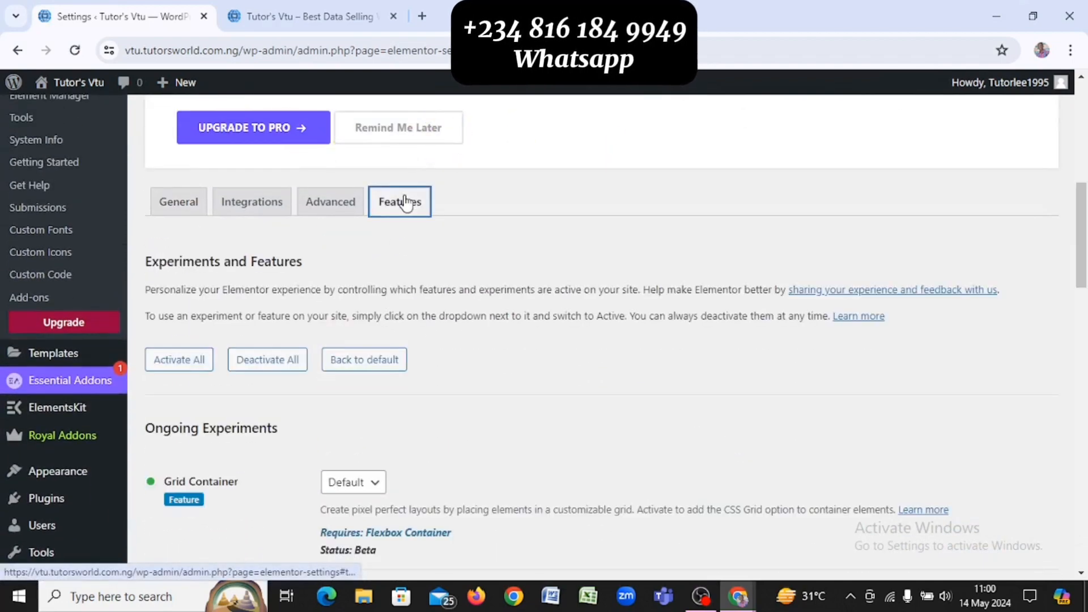
Look through Elementor's ongoing experiments and stable features, and set the Grid Container experiment to Inactive
scroll(420, 354, "down", 4)
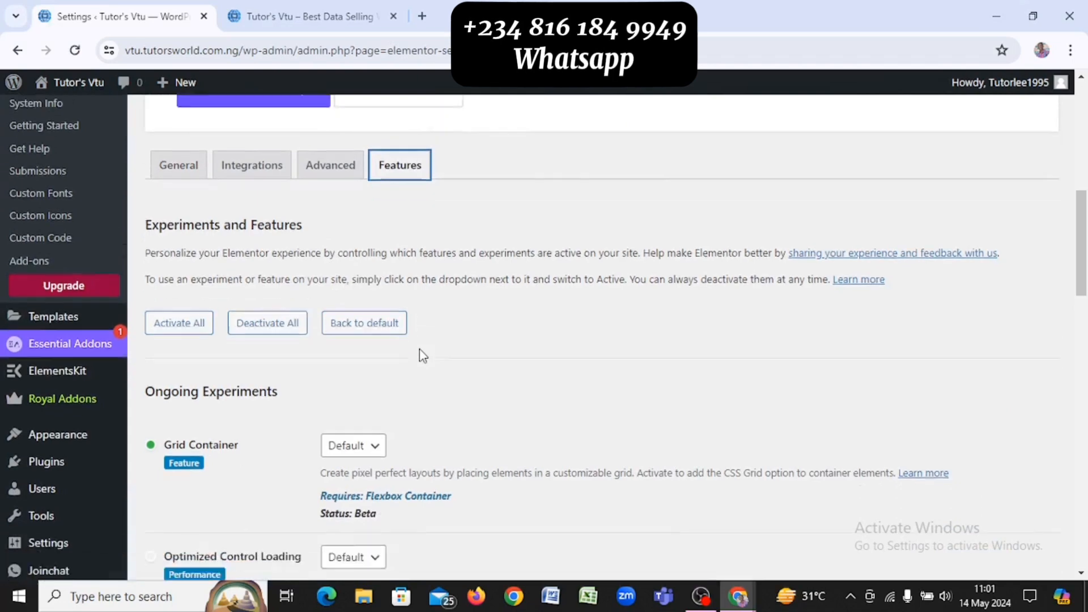
scroll(422, 356, "down", 1)
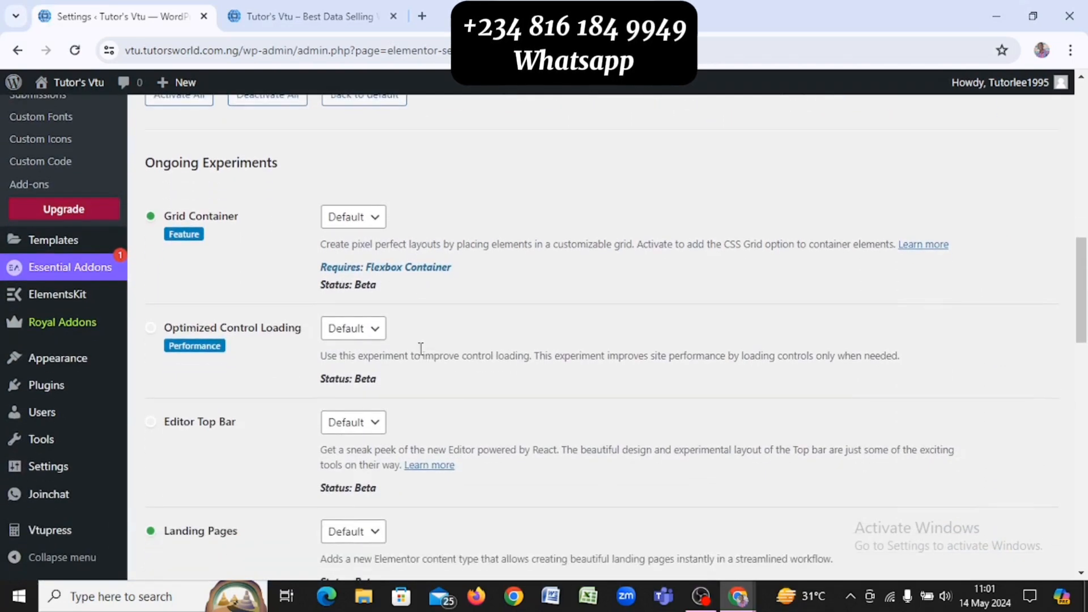
scroll(421, 348, "down", 7)
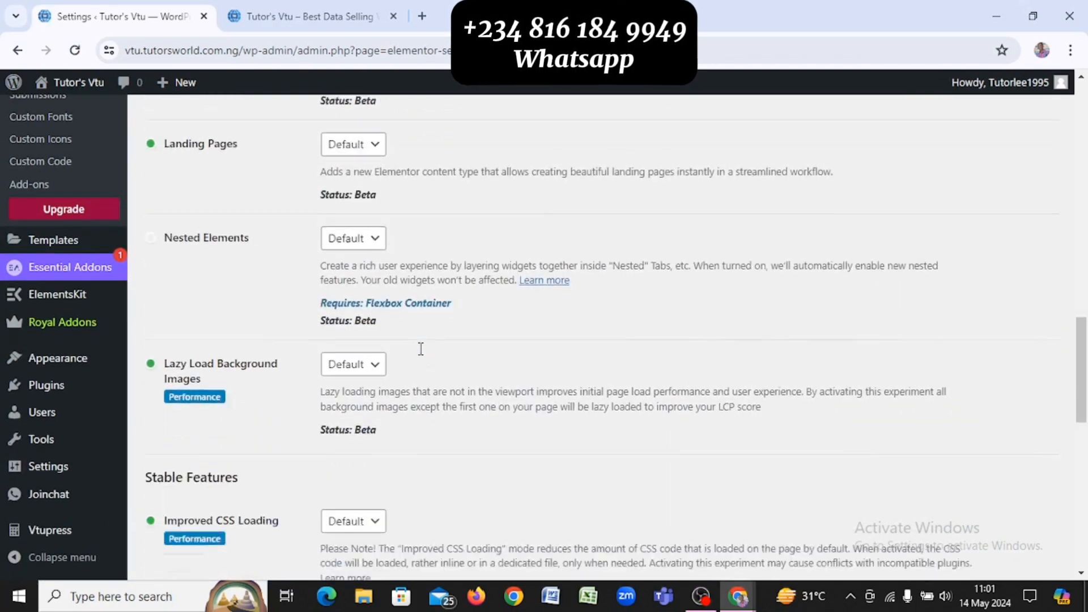
scroll(420, 350, "down", 10)
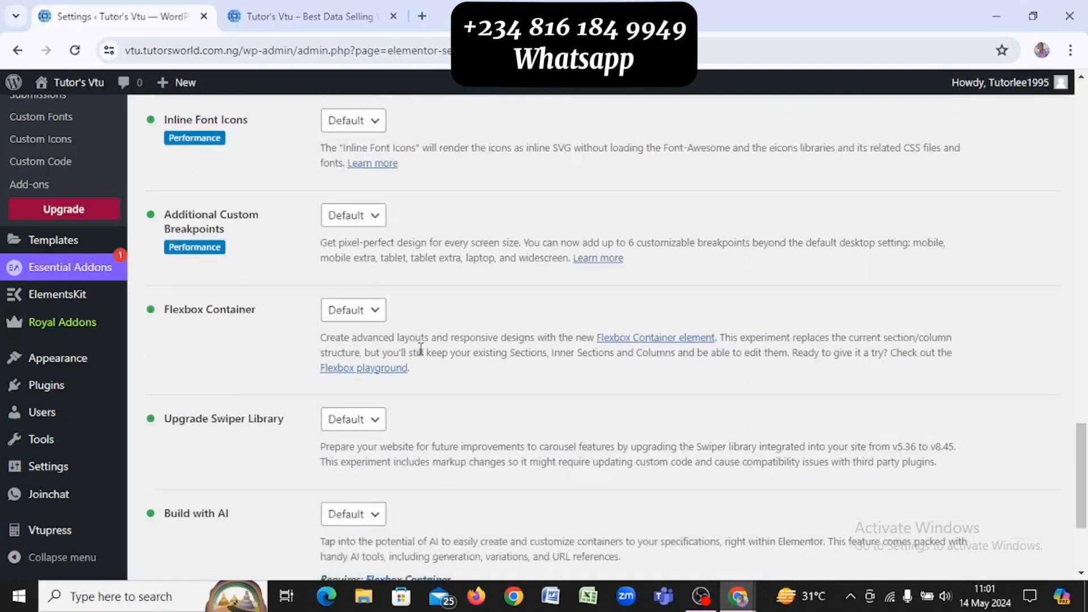
scroll(420, 348, "down", 3)
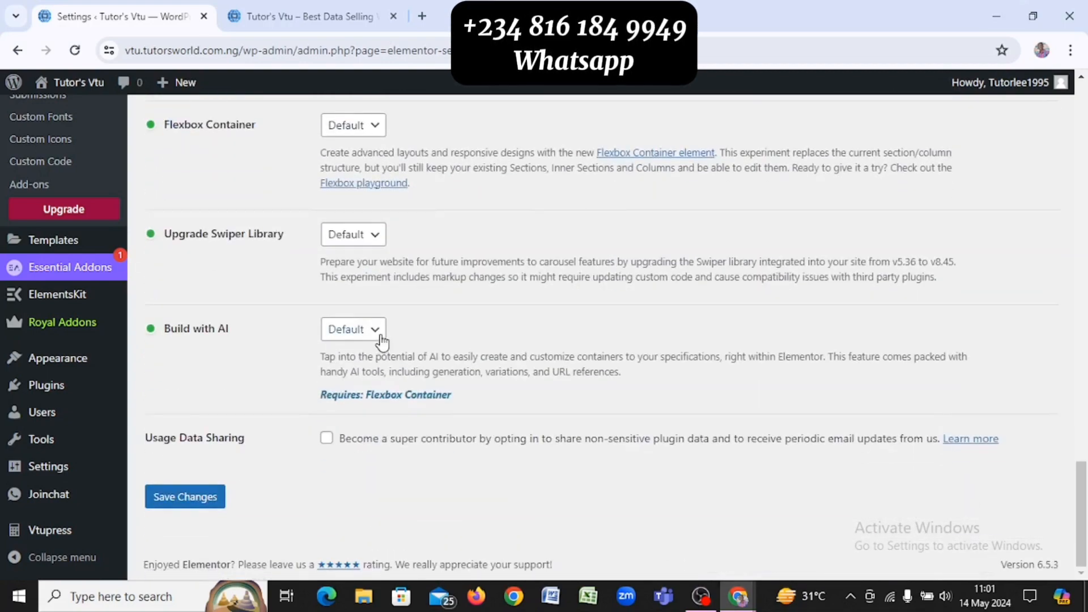
scroll(379, 335, "up", 20)
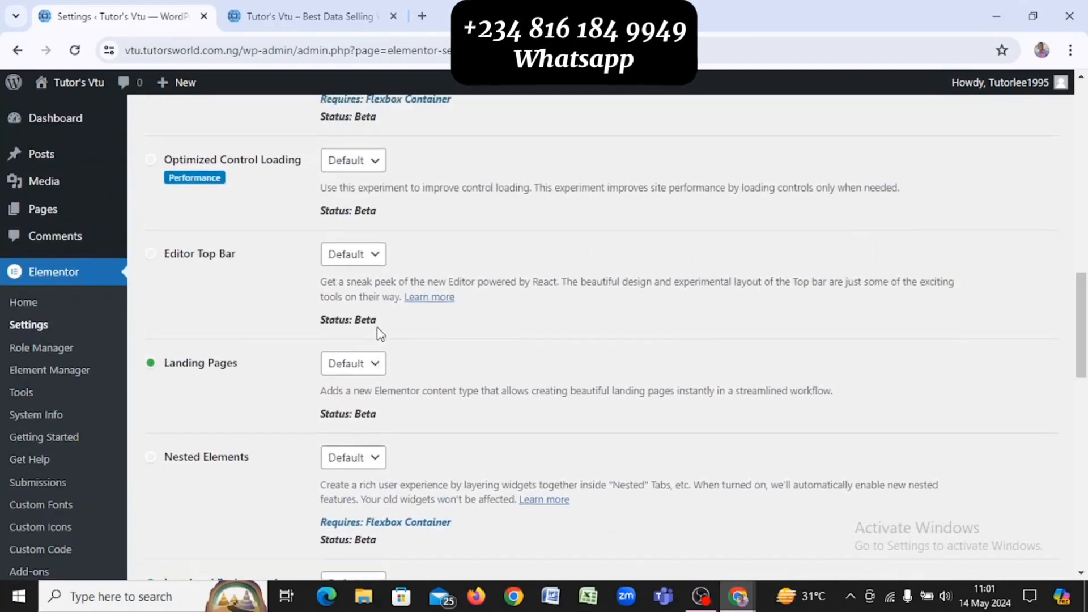
scroll(379, 332, "up", 6)
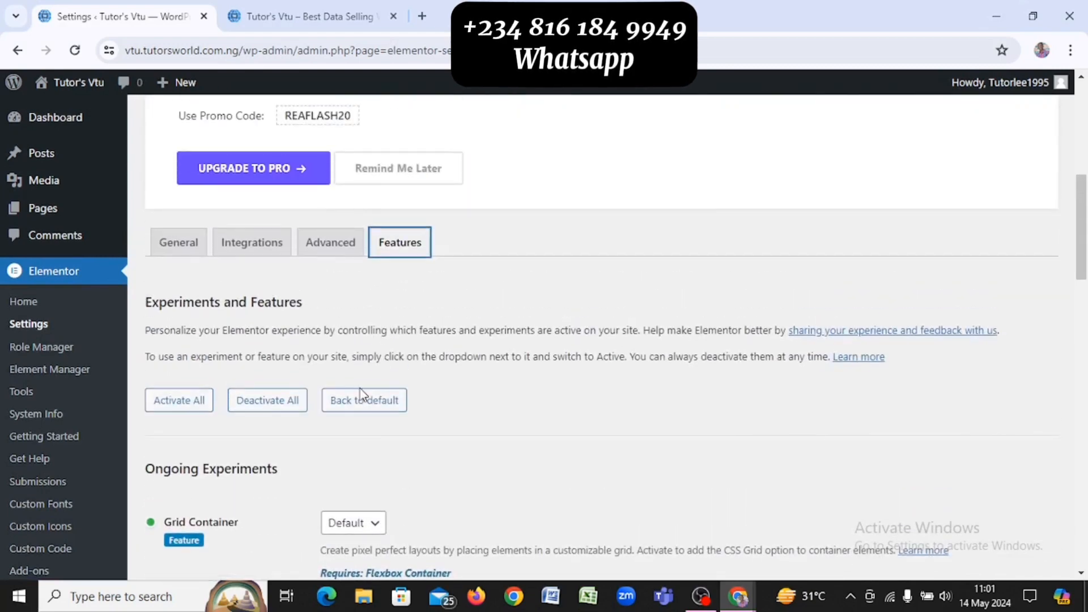
scroll(361, 393, "down", 3)
left_click(362, 375)
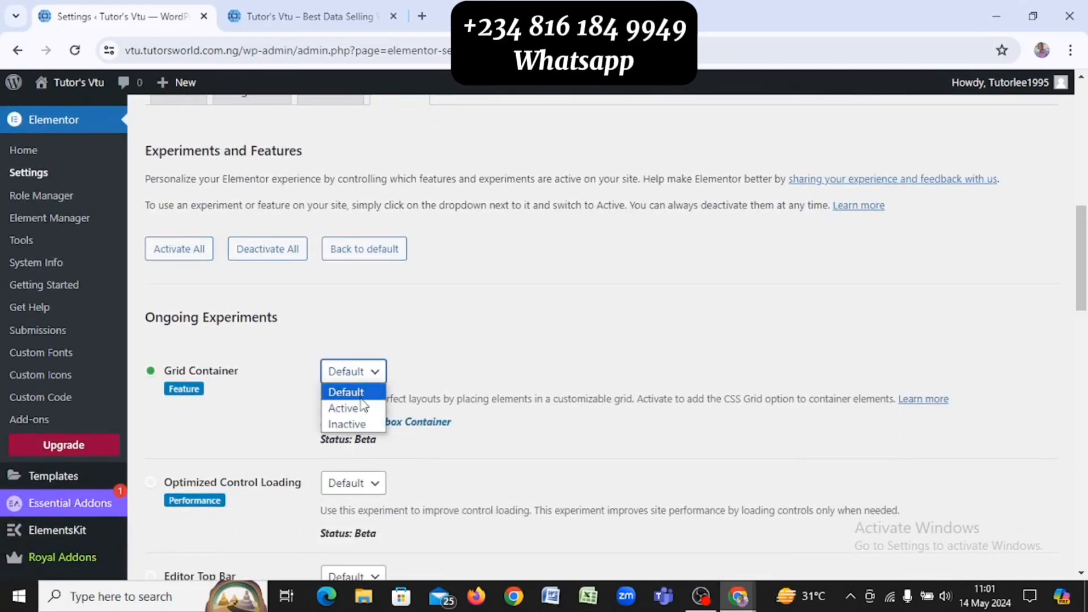
left_click(361, 425)
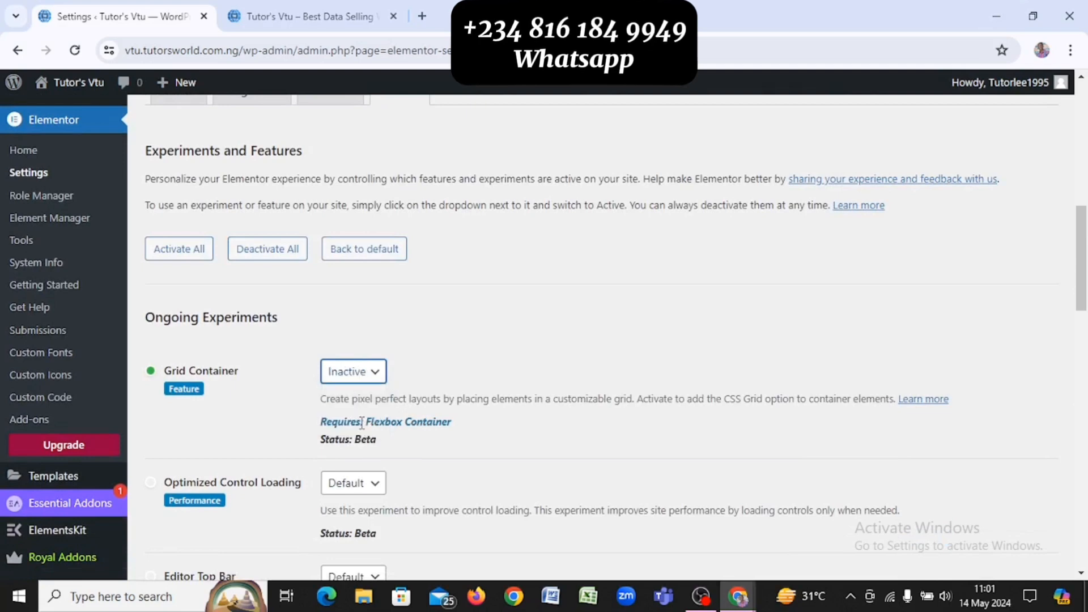
Set the Flexbox Container stable feature to Inactive, confirm its deactivation and save the changes
scroll(361, 423, "down", 2)
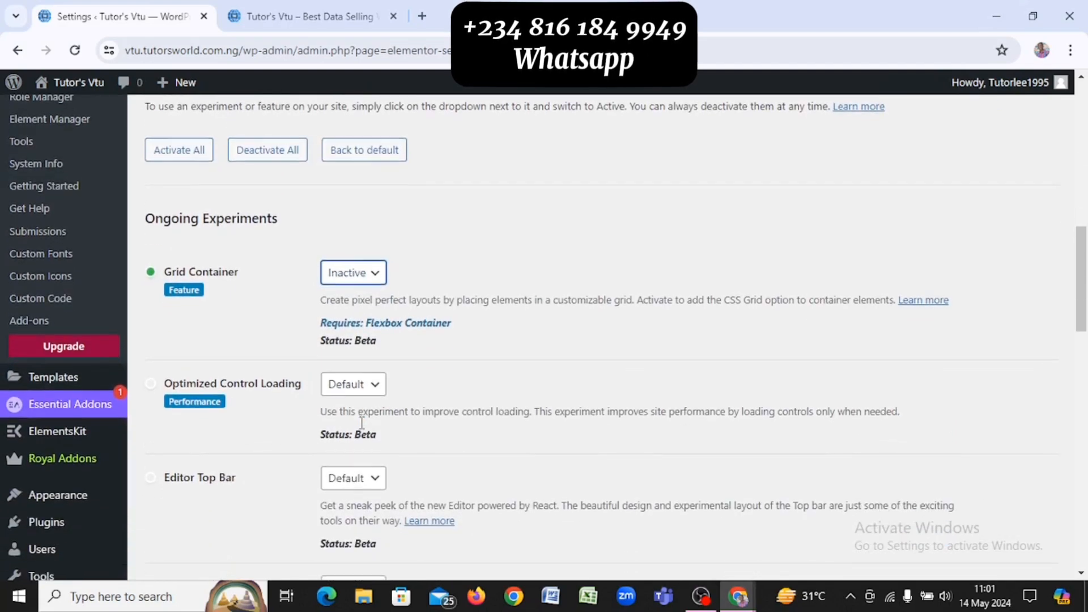
scroll(362, 423, "down", 5)
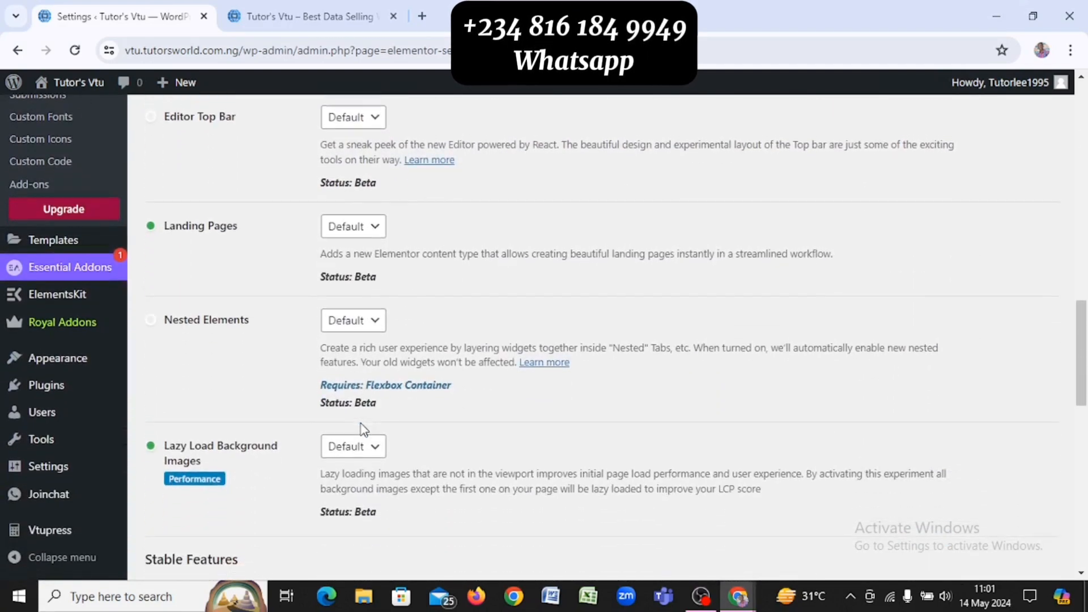
scroll(362, 428, "down", 5)
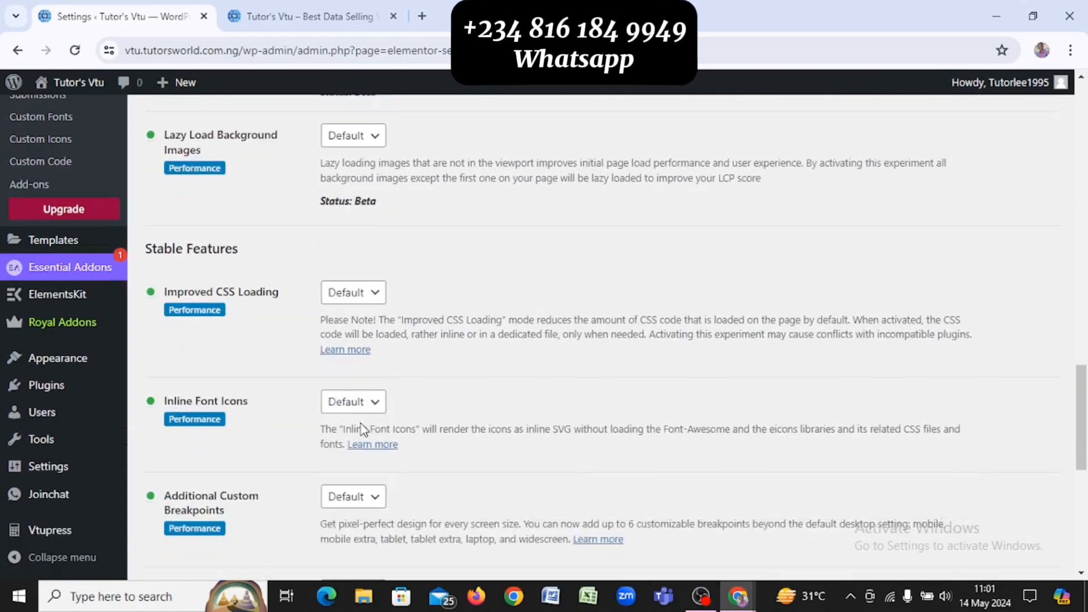
scroll(363, 428, "down", 2)
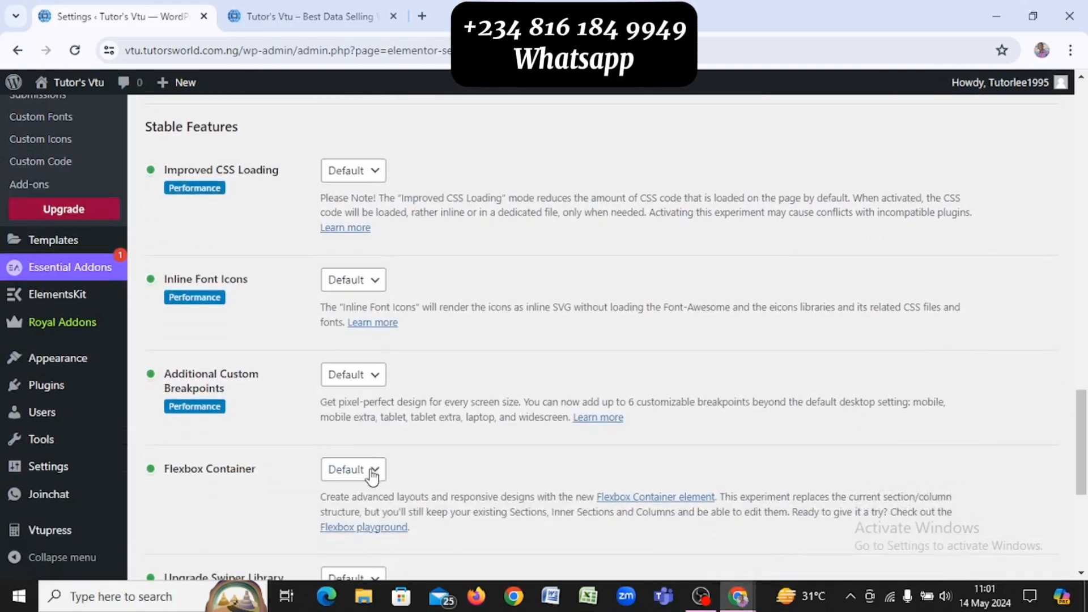
left_click(371, 471)
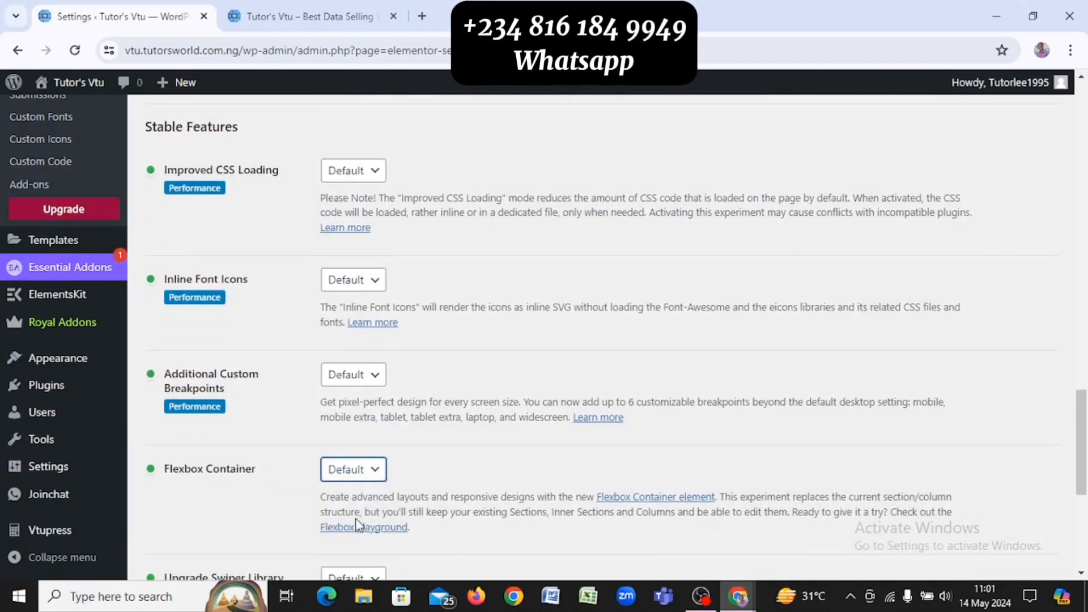
left_click(357, 523)
scroll(357, 525, "down", 3)
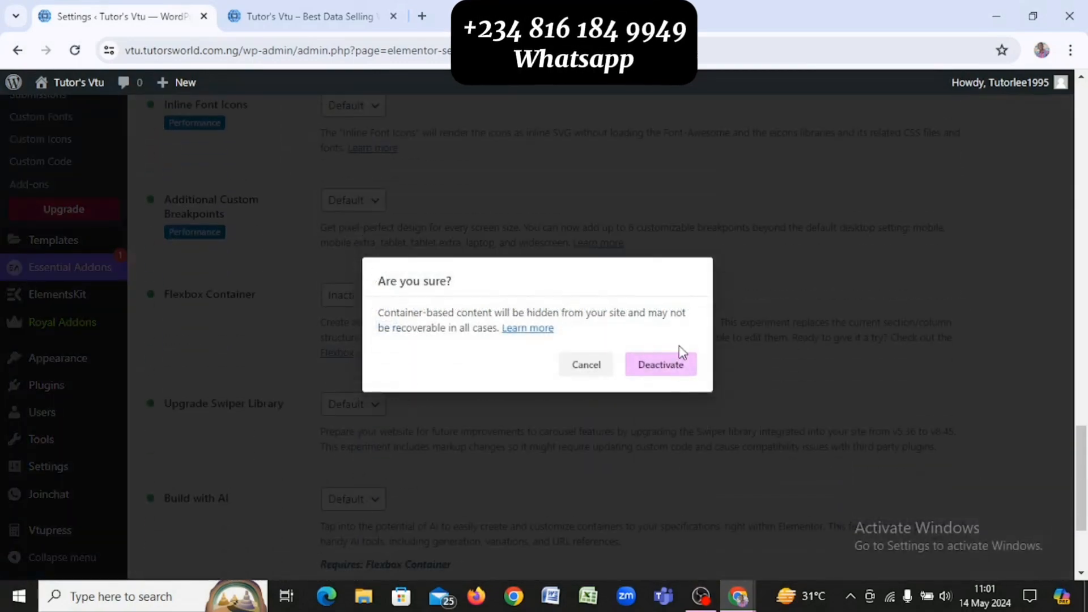
left_click(661, 365)
scroll(684, 365, "down", 3)
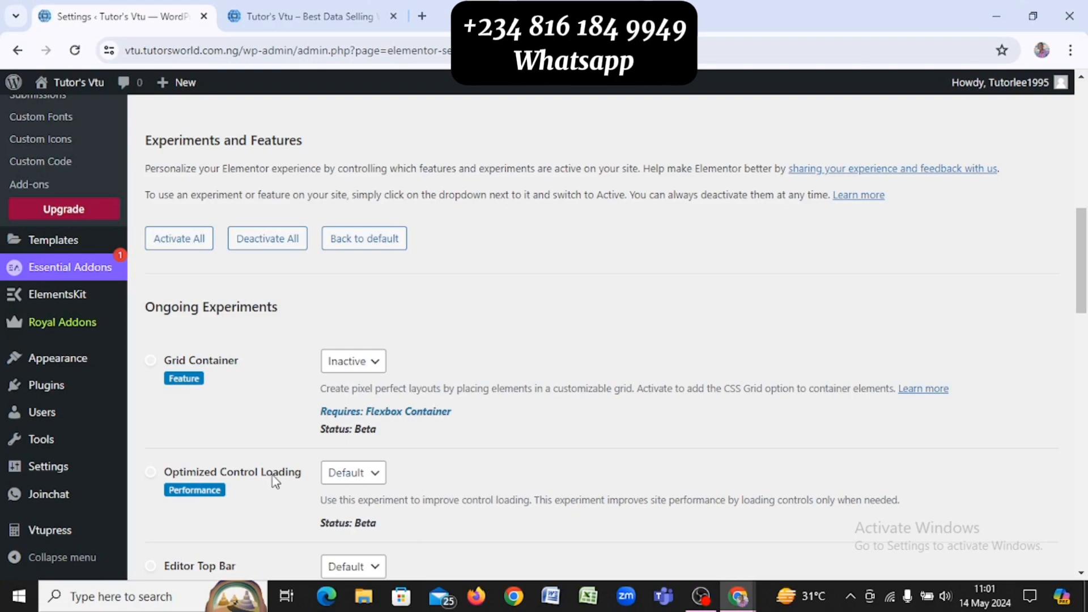
scroll(275, 482, "down", 15)
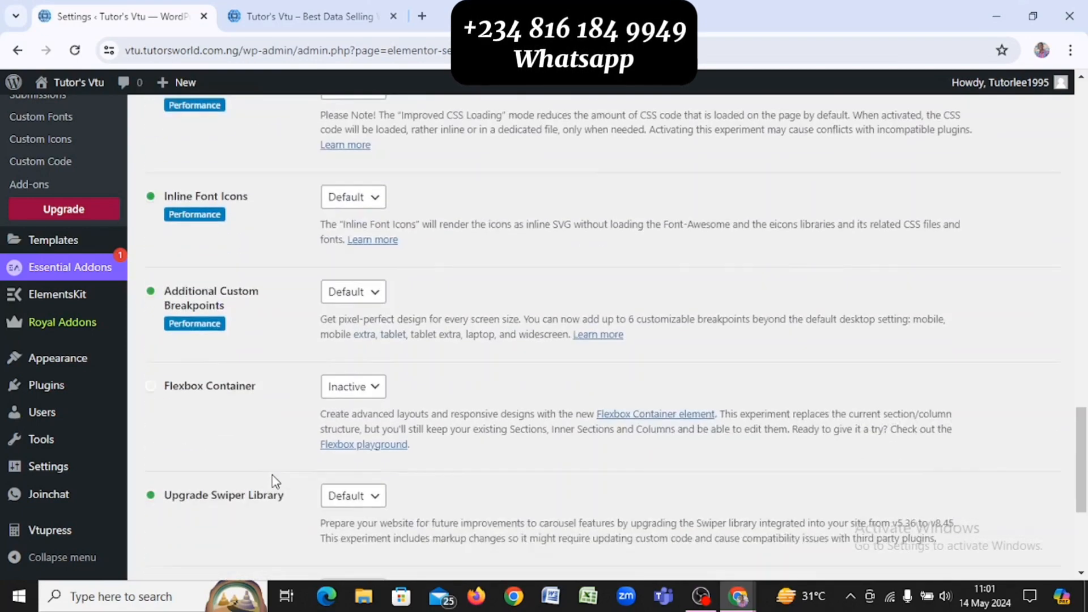
scroll(275, 482, "down", 4)
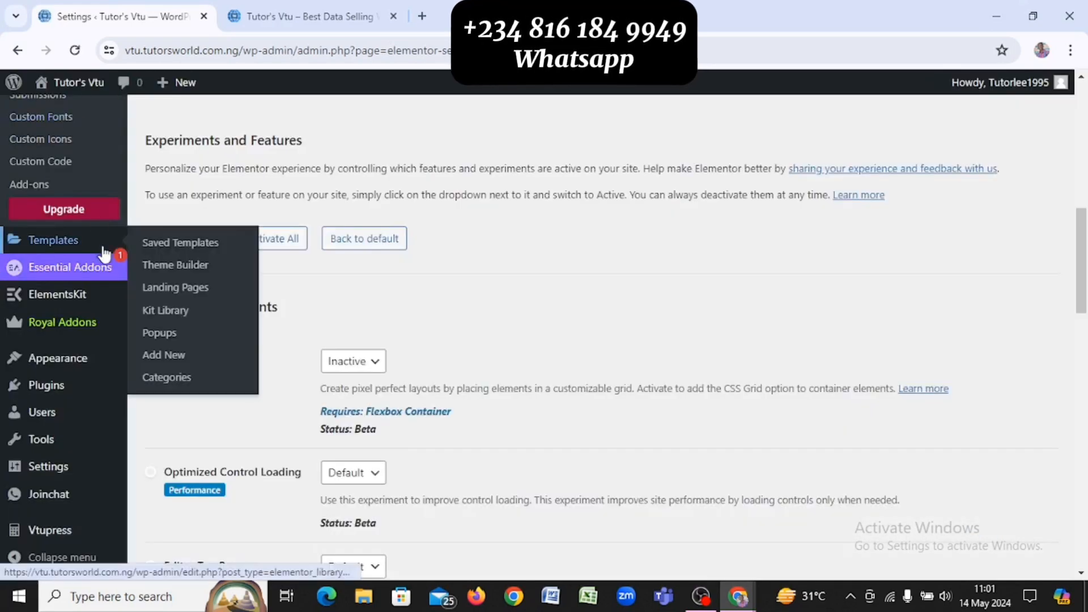
Go back to the list of all pages and reopen the Home page in Elementor at the empty area below the hero section
mouse_move(83, 376)
scroll(83, 377, "up", 10)
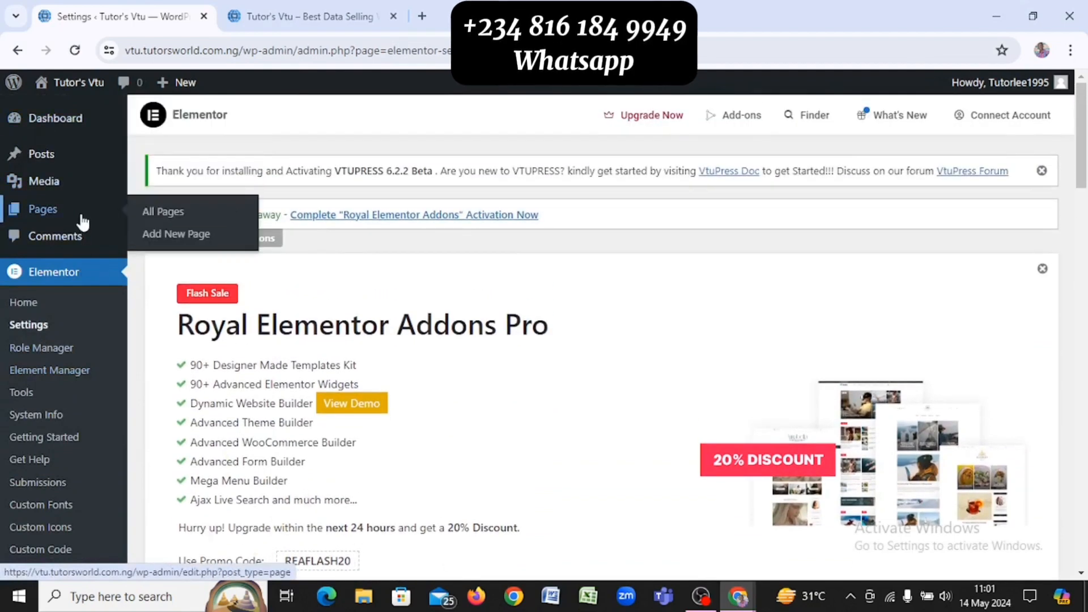
left_click(174, 215)
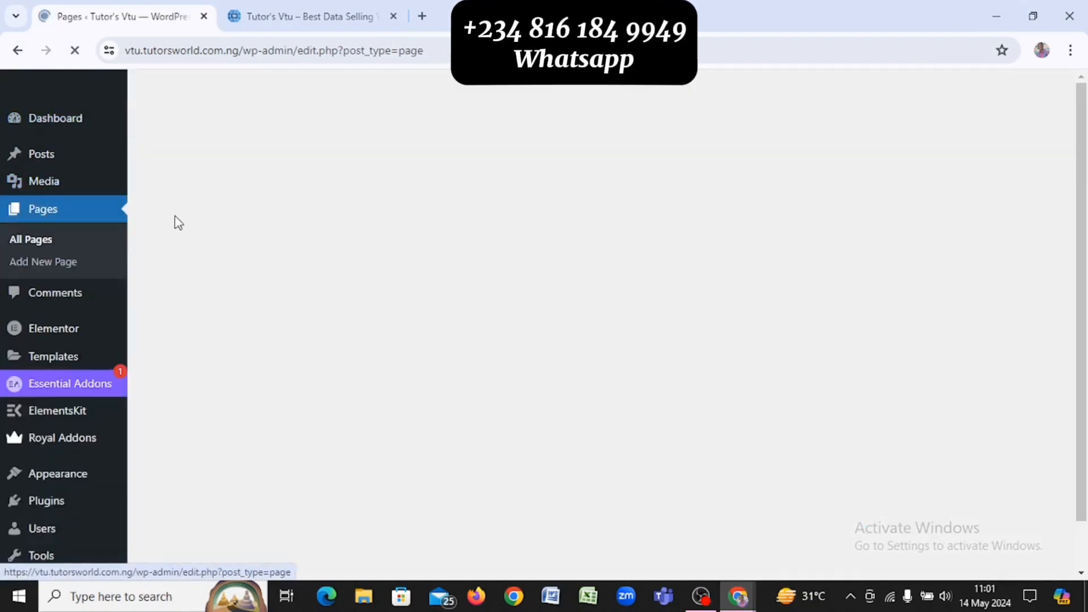
scroll(421, 205, "down", 12)
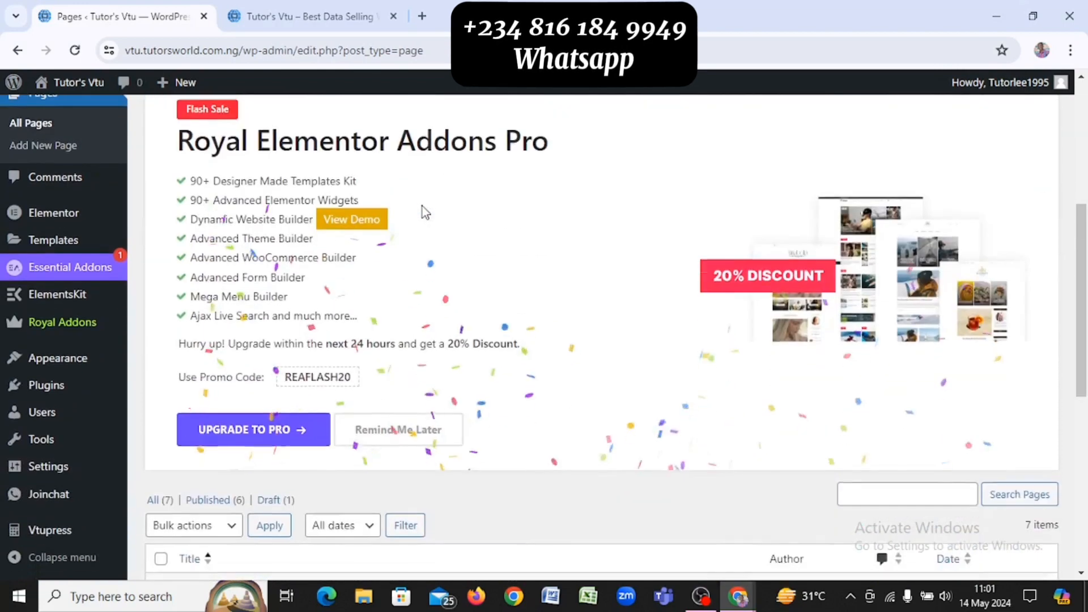
mouse_move(277, 379)
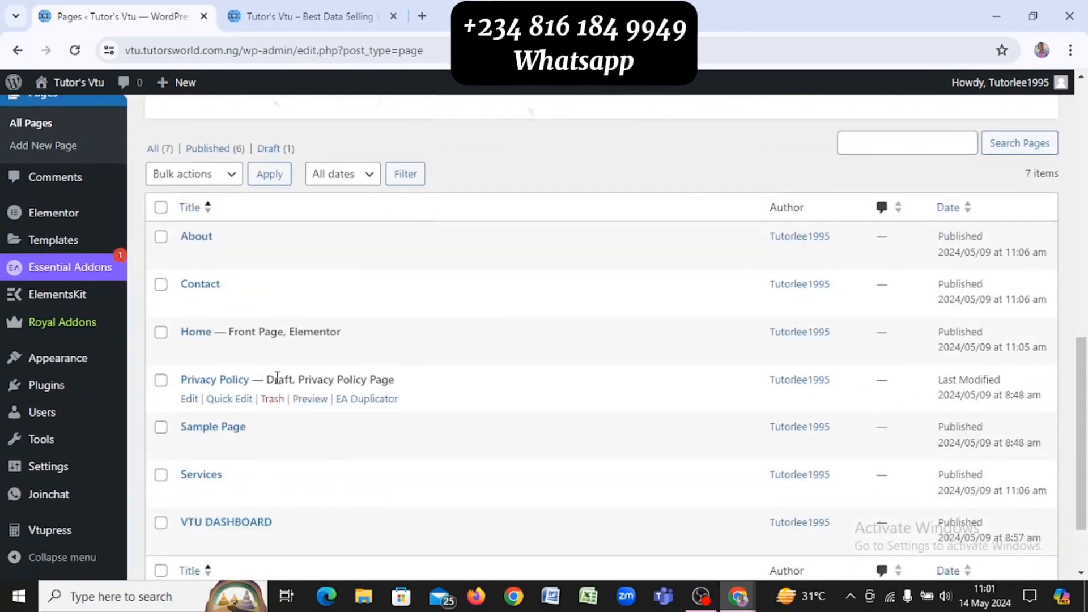
mouse_move(229, 346)
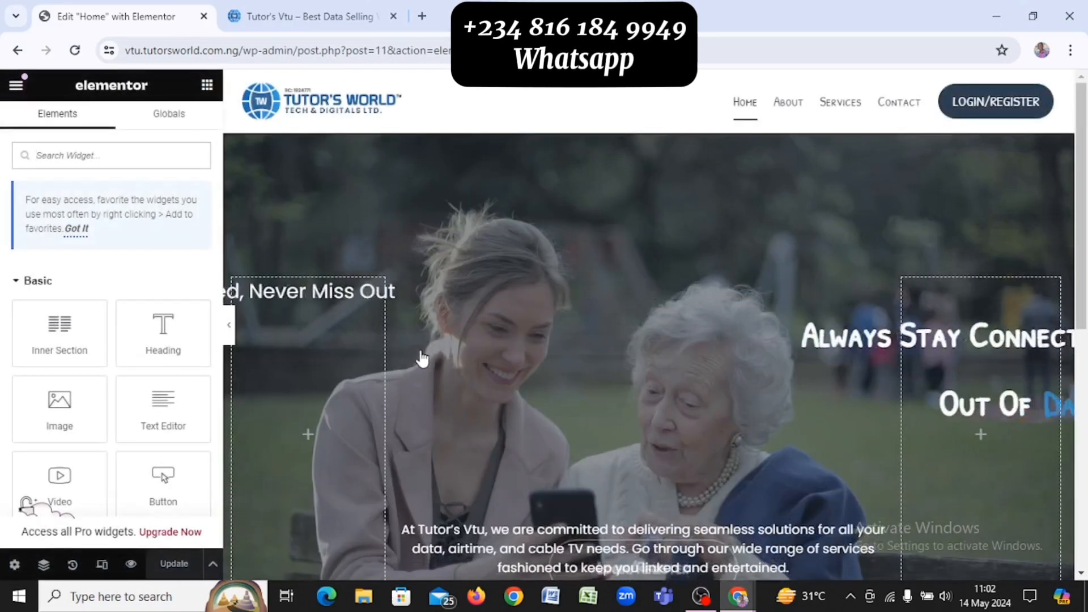
scroll(420, 356, "down", 4)
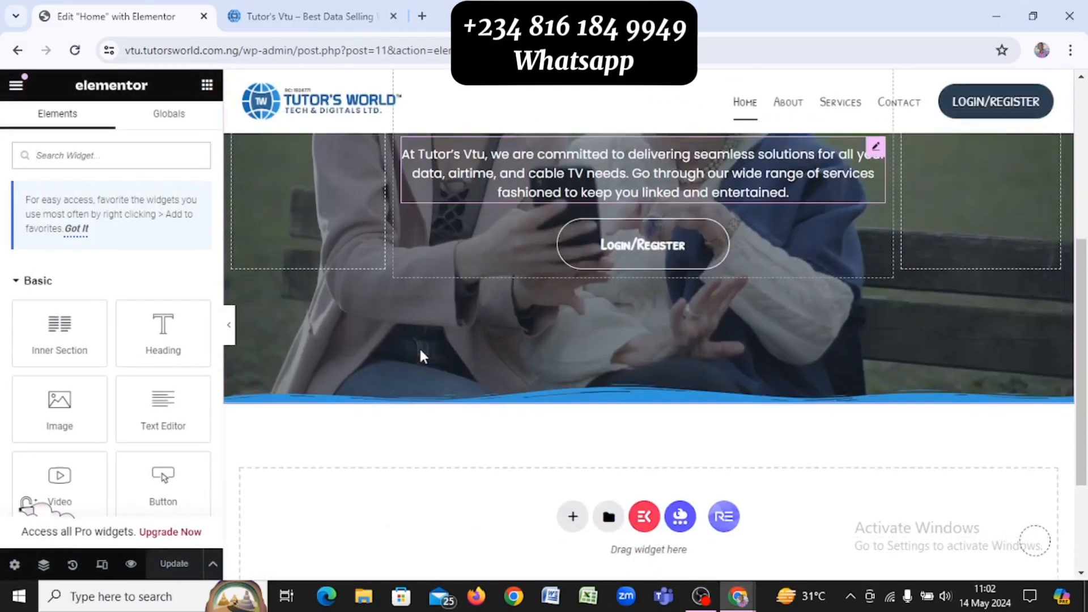
Insert the ElementsKit section template Icon Box - Style 17 into the empty area below the hero, using the reference site as a guide
scroll(420, 351, "down", 3)
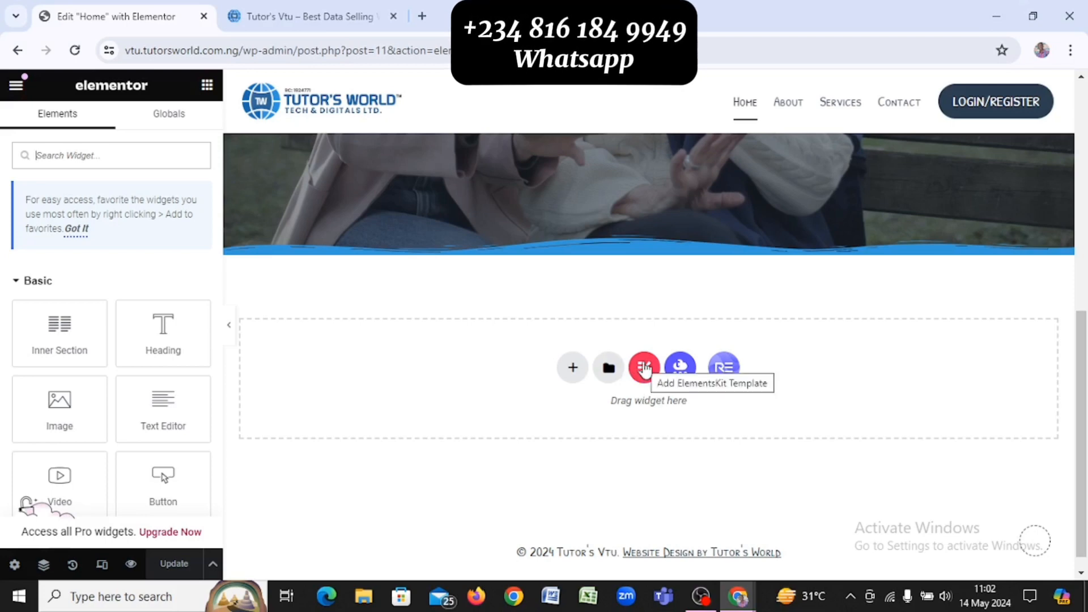
type("d")
key("alt+Tab")
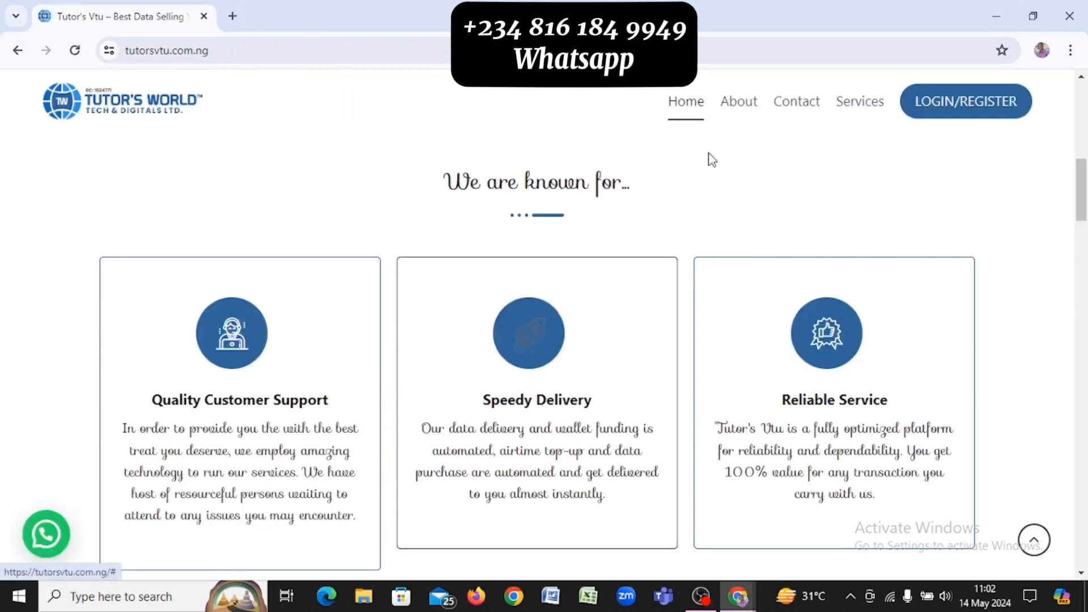
key("alt+Tab")
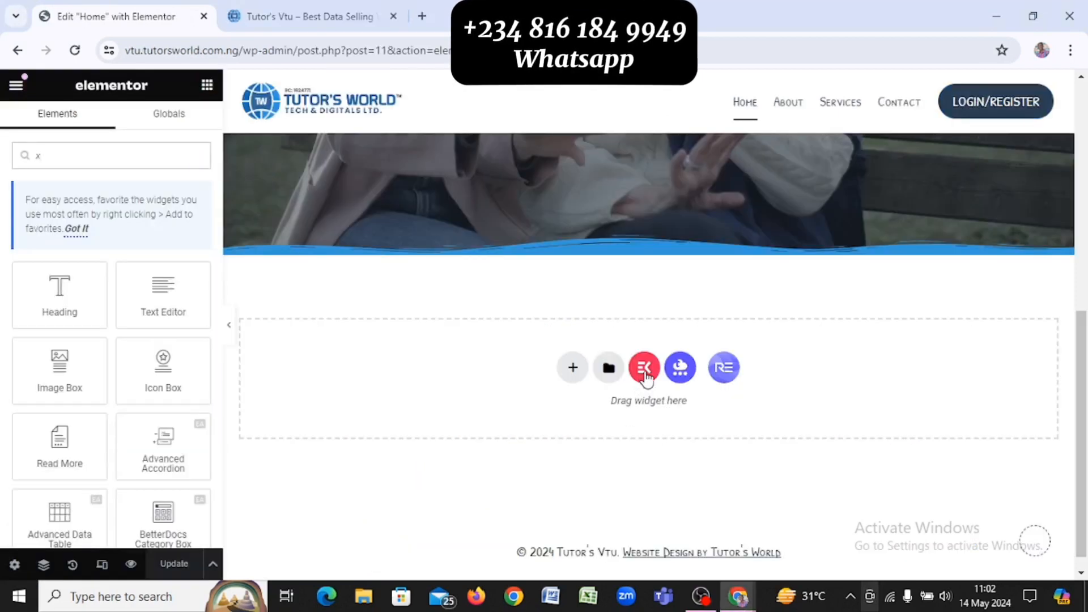
left_click(645, 368)
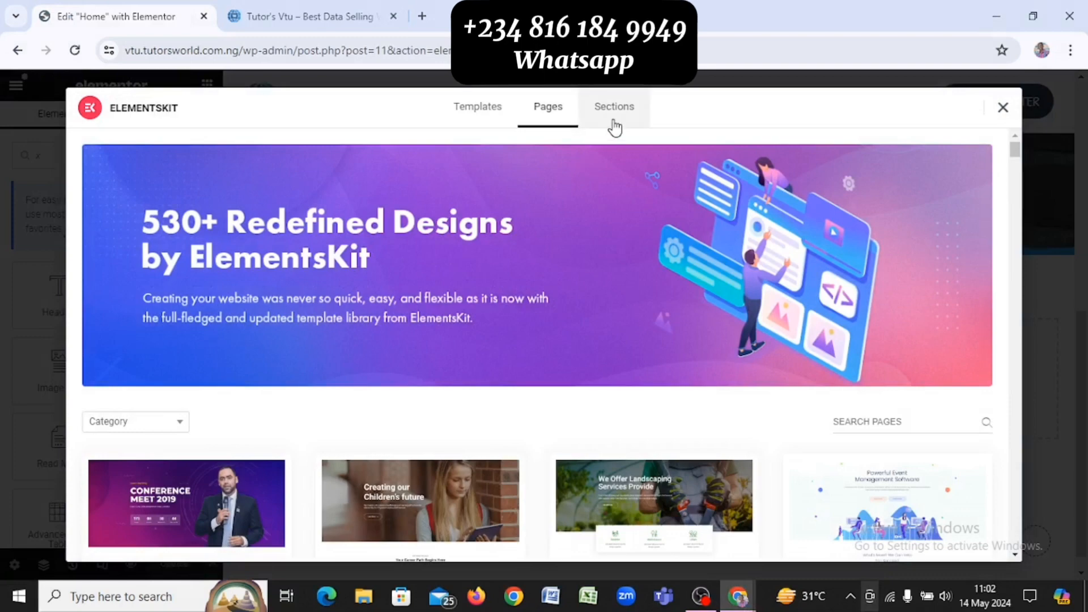
left_click(615, 128)
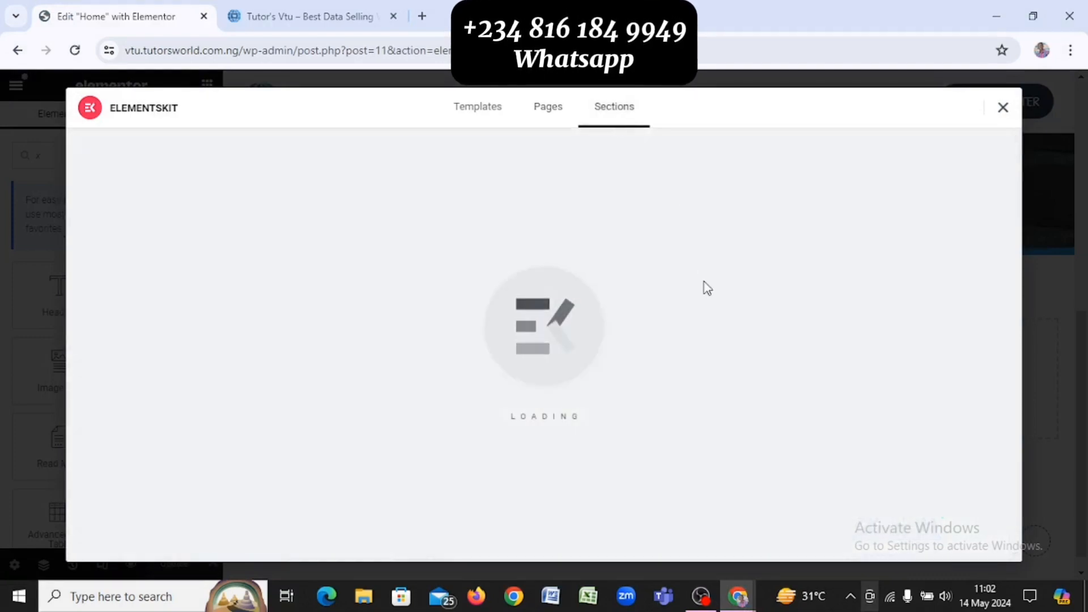
scroll(707, 288, "down", 5)
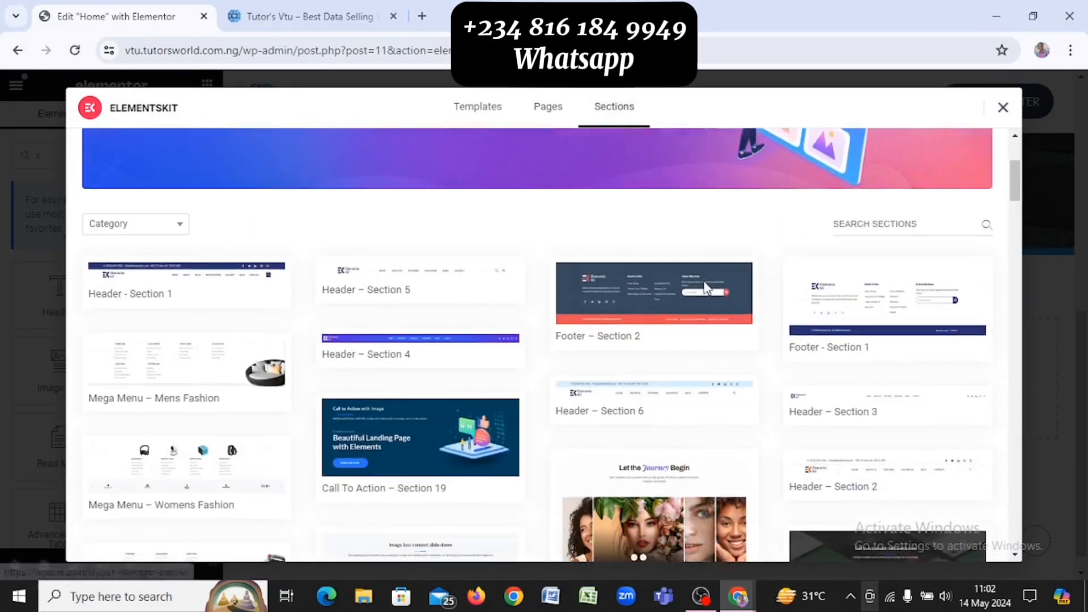
scroll(707, 288, "down", 7)
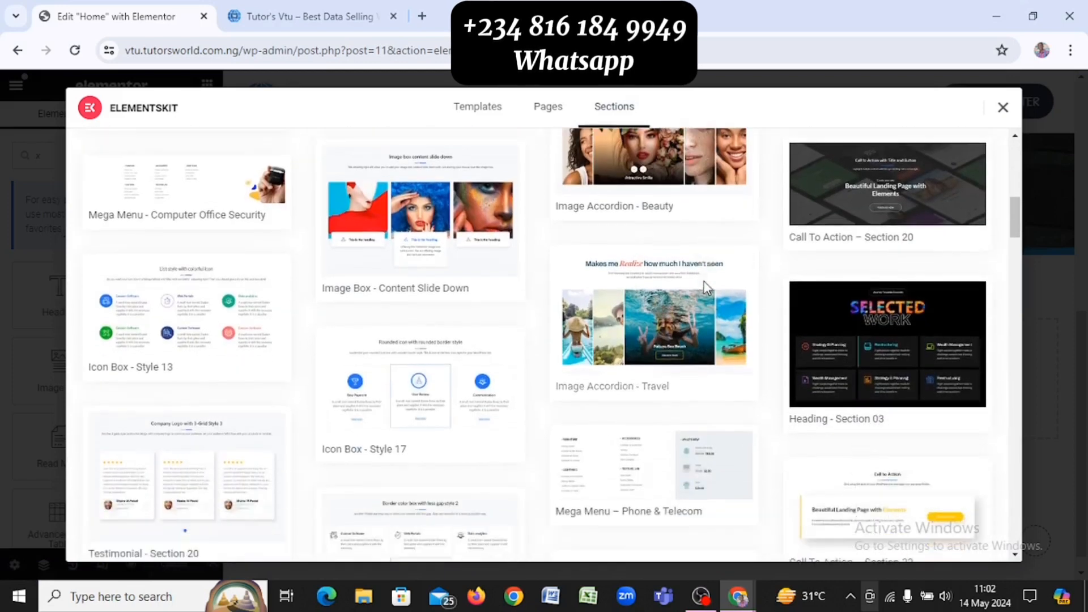
left_click(421, 345)
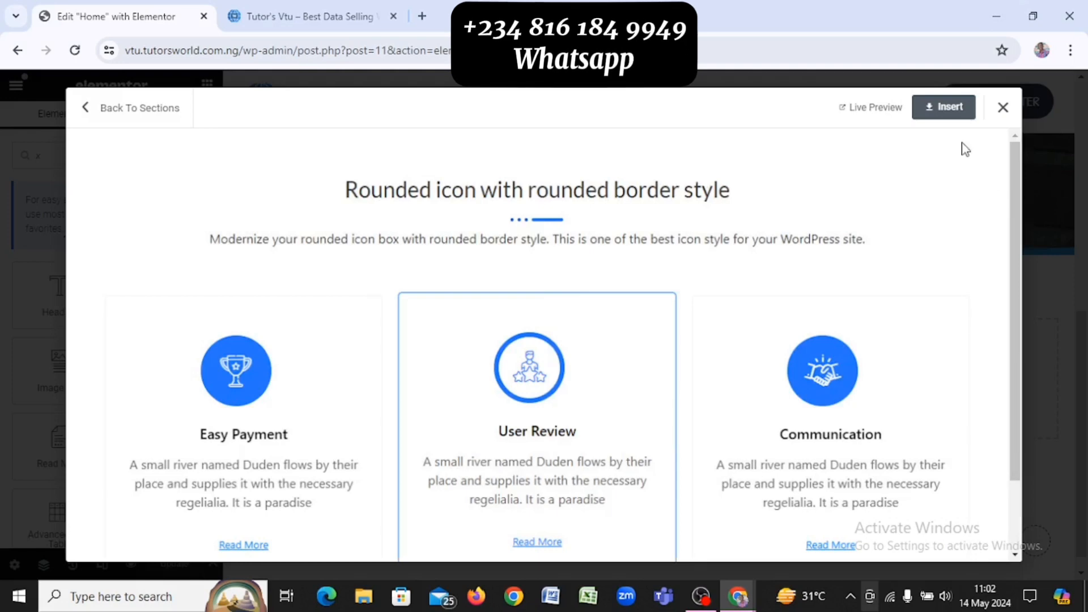
left_click(945, 111)
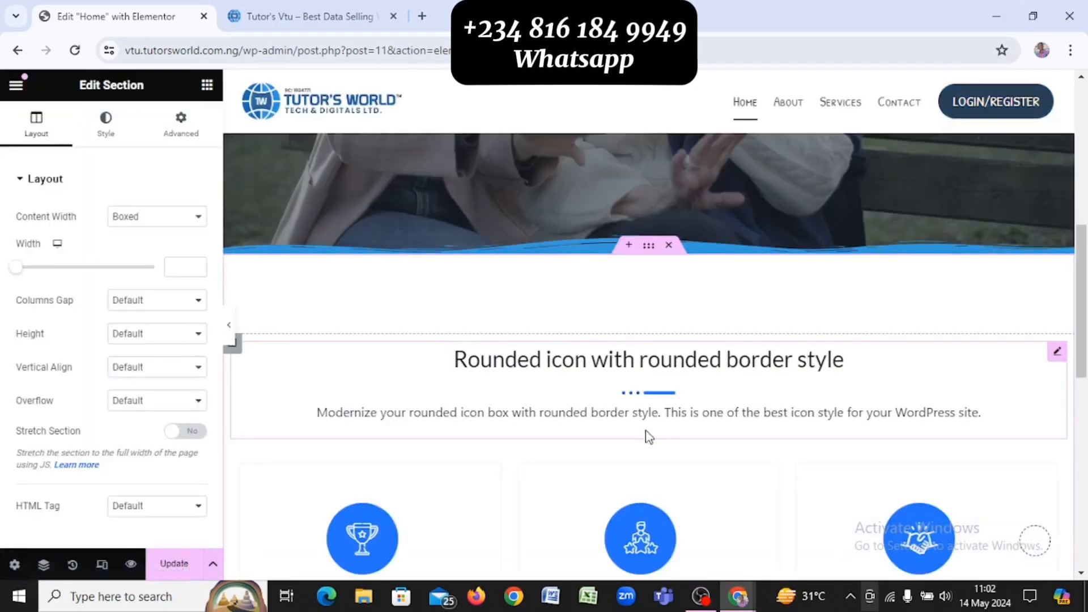
Copy the heading text "We are known for..." from the reference Tutor's Vtu site and return to the Home page editor
scroll(632, 431, "down", 3)
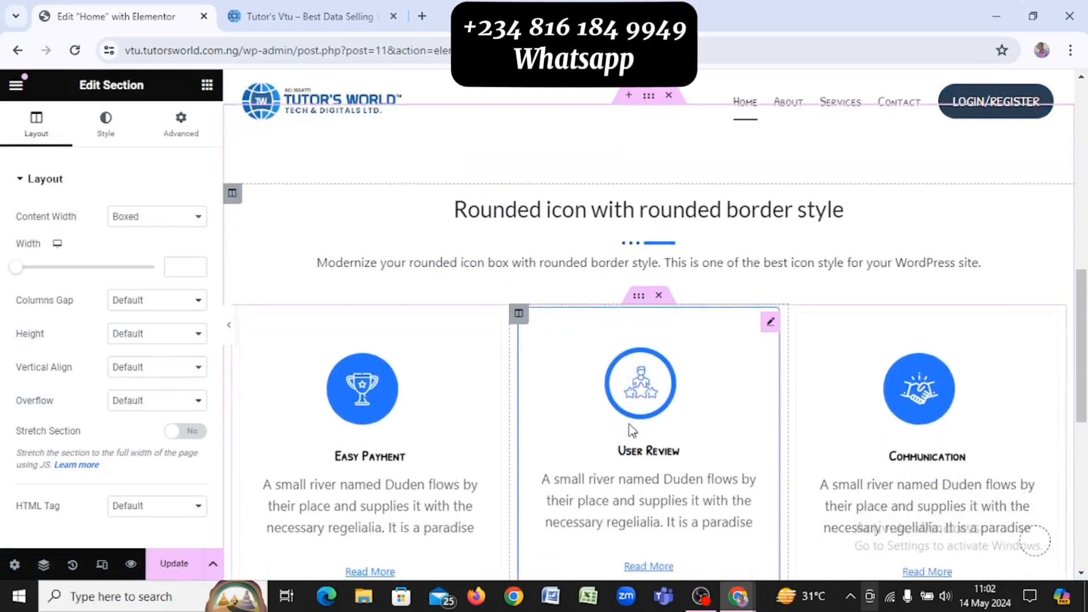
scroll(574, 344, "up", 2)
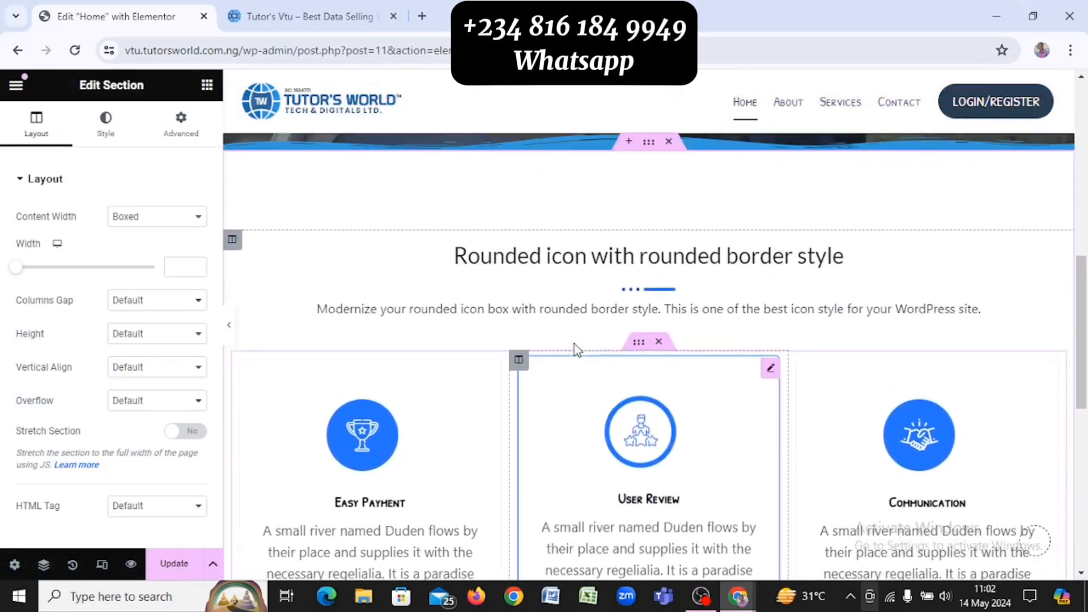
key("alt+Tab")
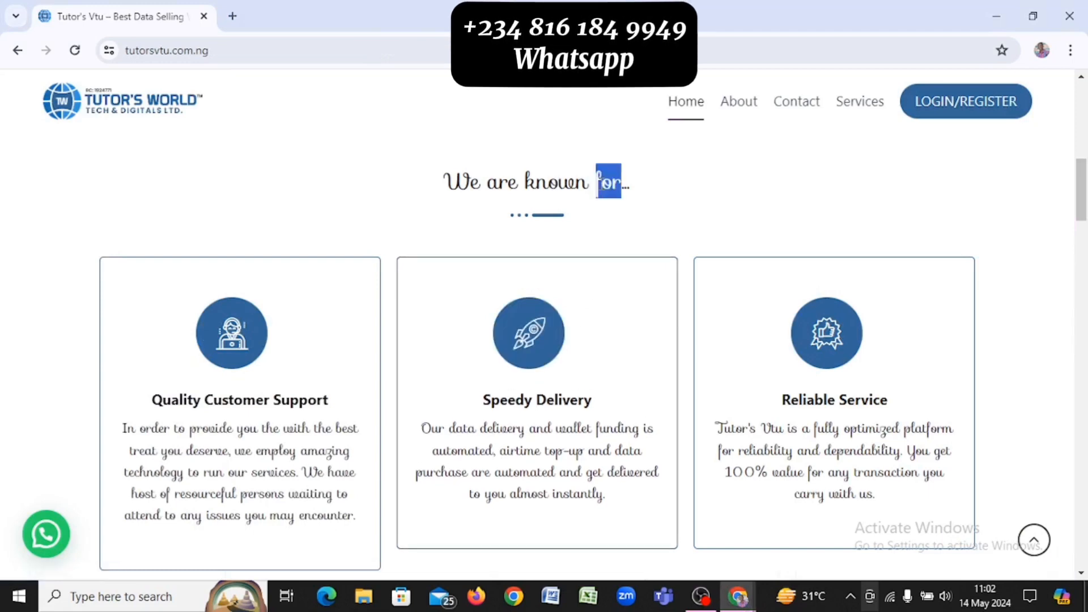
triple_click(601, 183)
left_click(602, 184)
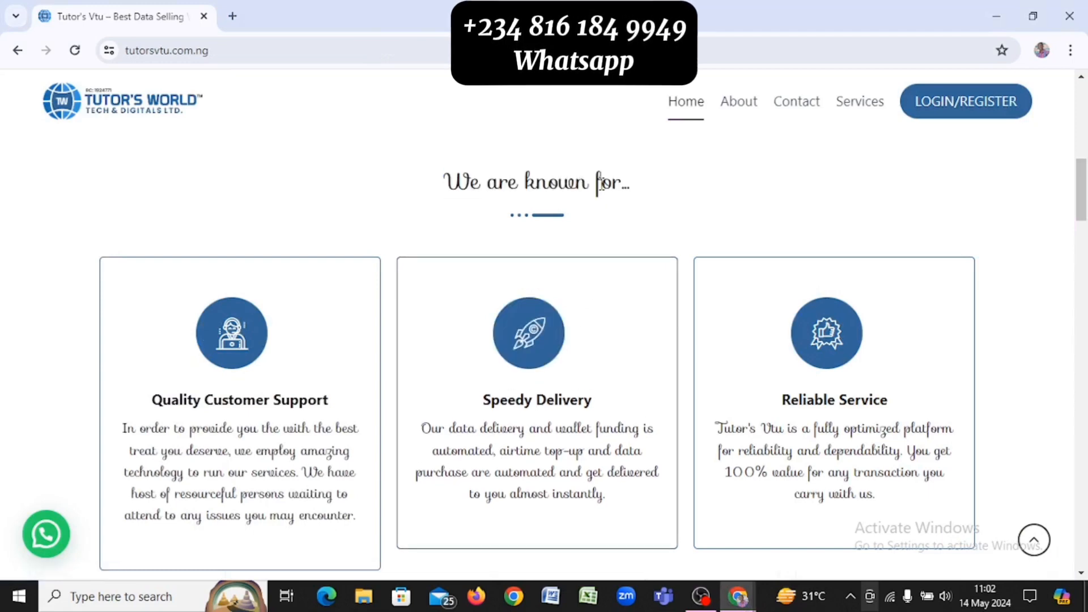
left_click_drag(598, 183, 417, 190)
key("ctrl+c")
key("alt+Tab")
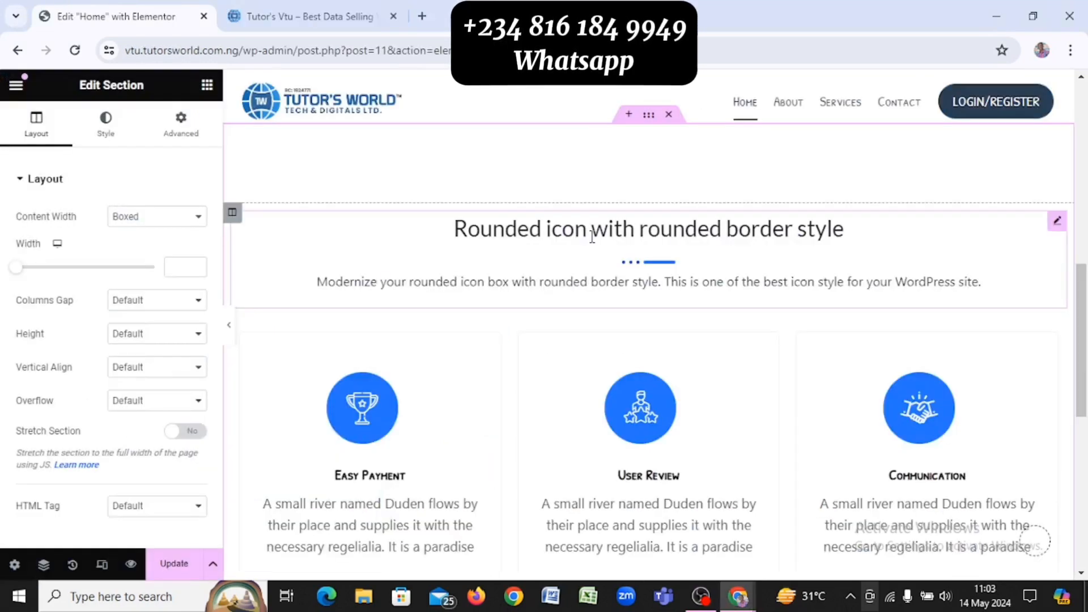
Replace the heading title of the inserted icon box section with "We are known for..."
left_click(592, 237)
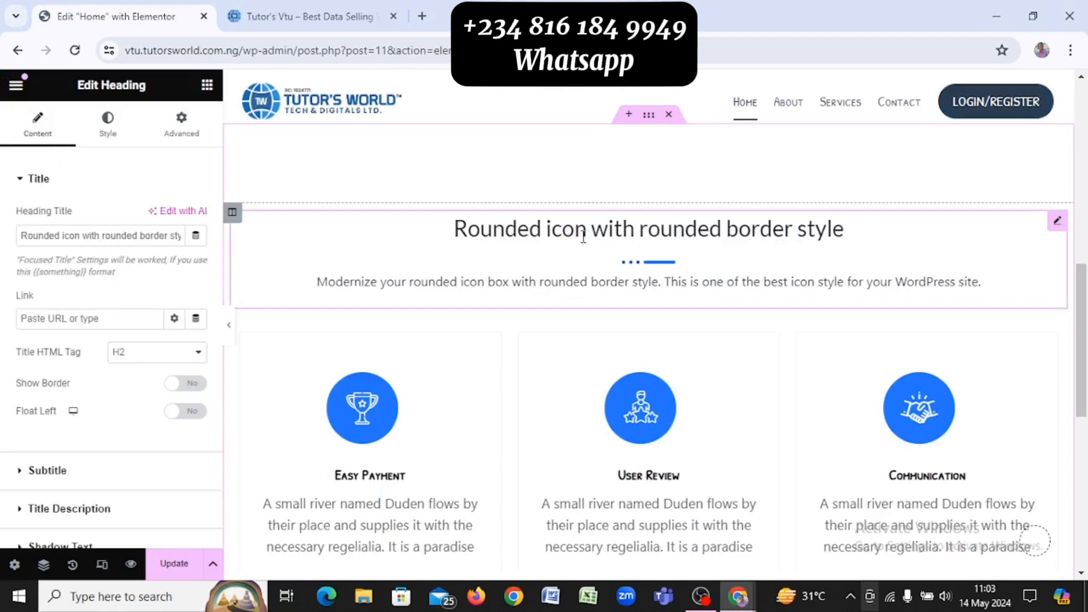
triple_click(66, 237)
key("ctrl+v")
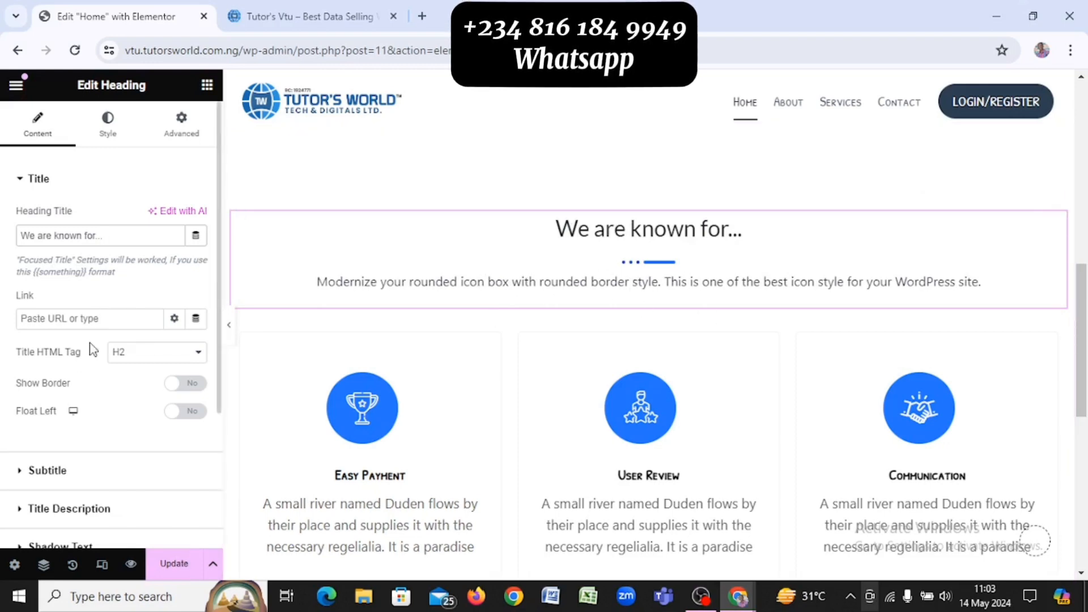
Clear the heading's description text and switch off Show Description, then check the separator options
left_click(44, 472)
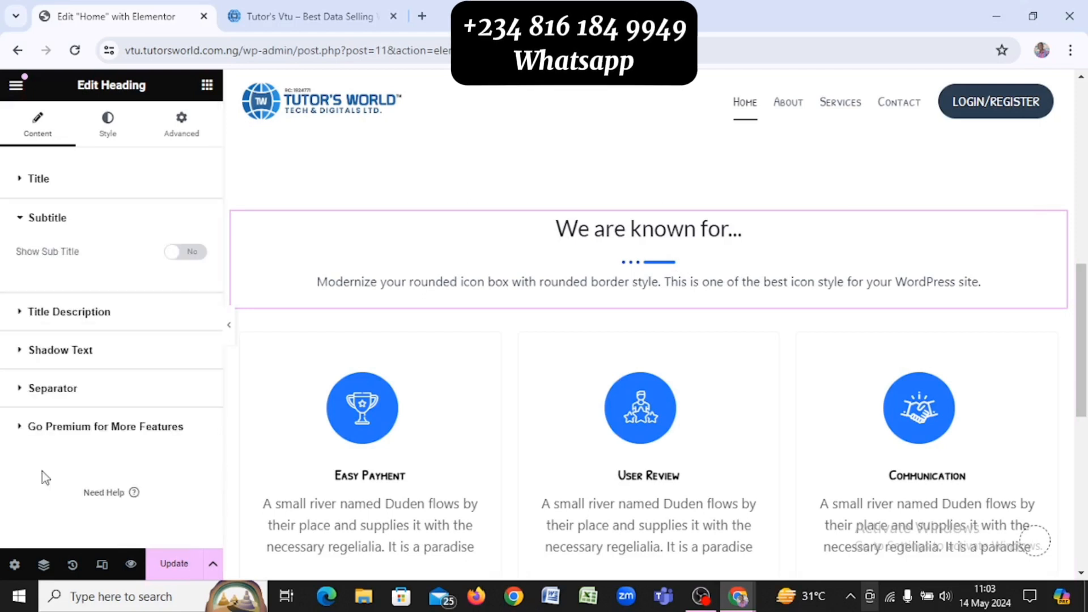
left_click(81, 313)
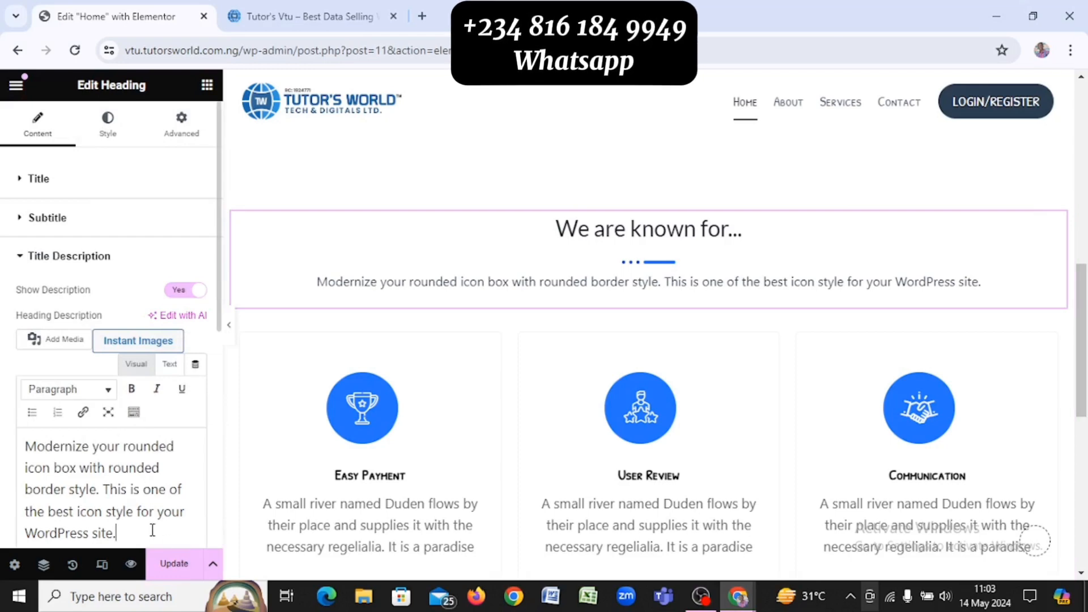
key("ctrl+a")
key("BackSpace")
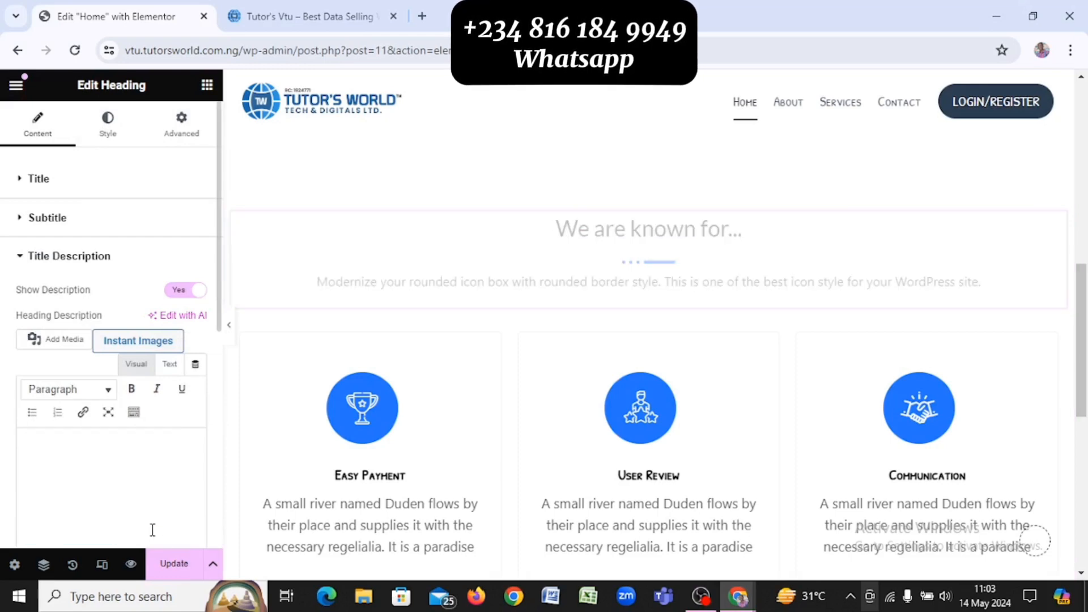
left_click(189, 291)
left_click(89, 255)
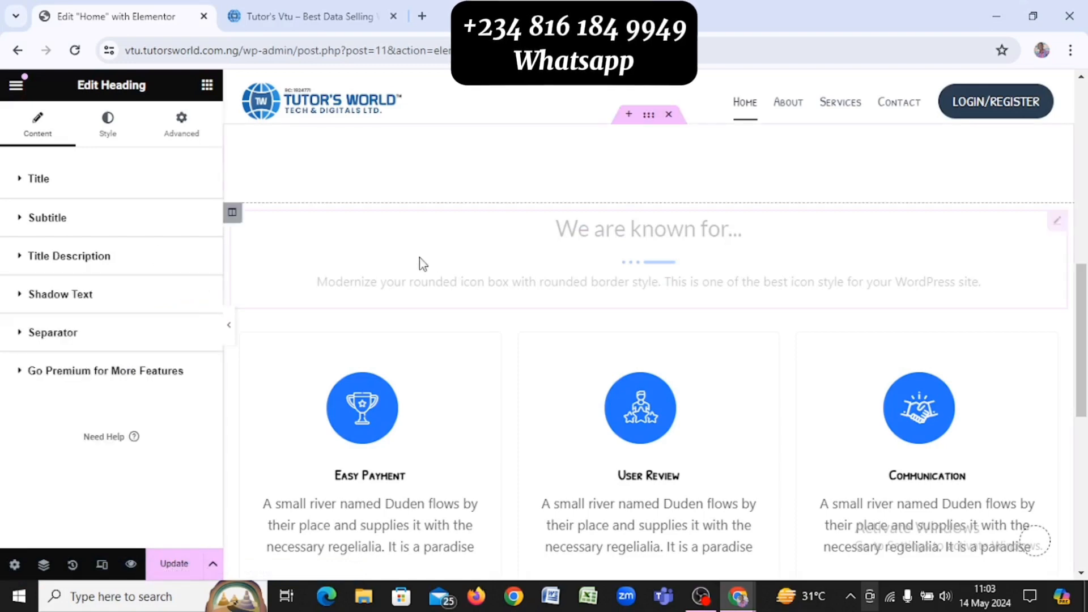
left_click(35, 340)
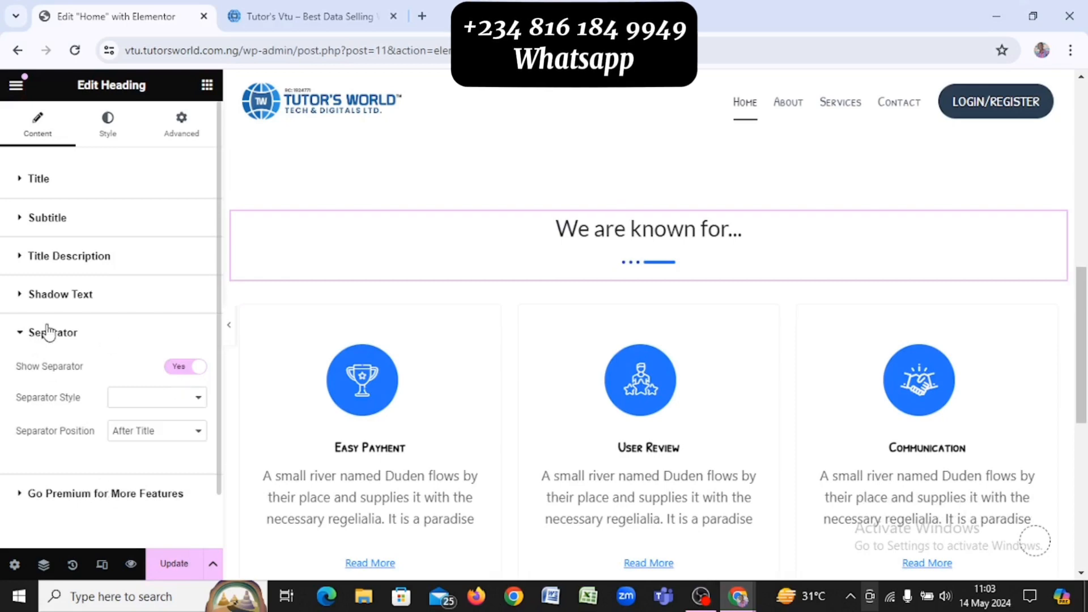
left_click(52, 333)
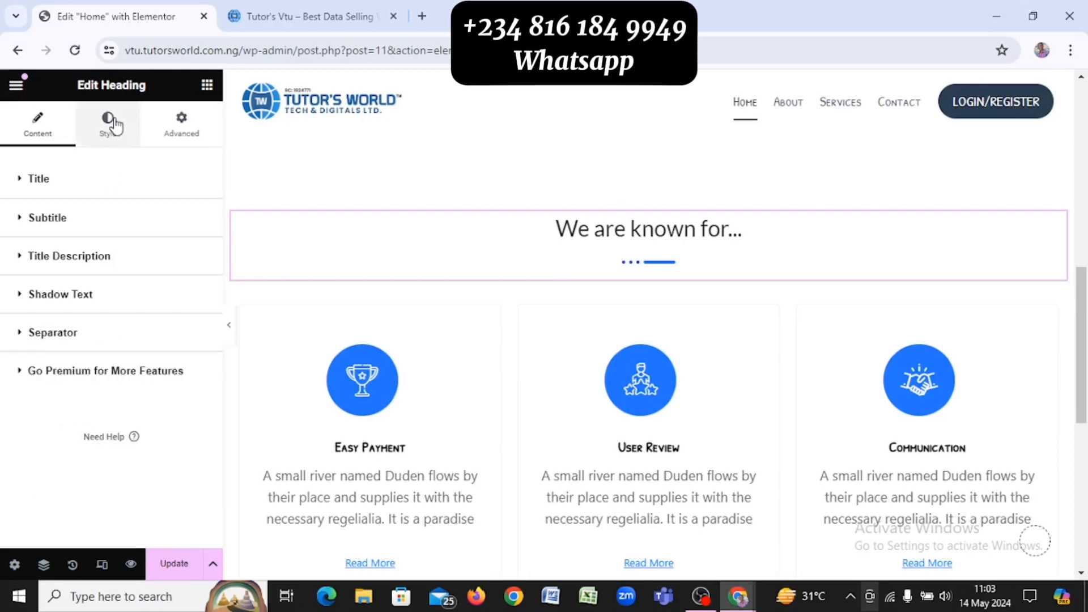
Apply the Primary global font to the title typography of the "We are known for..." heading
scroll(587, 224, "up", 8)
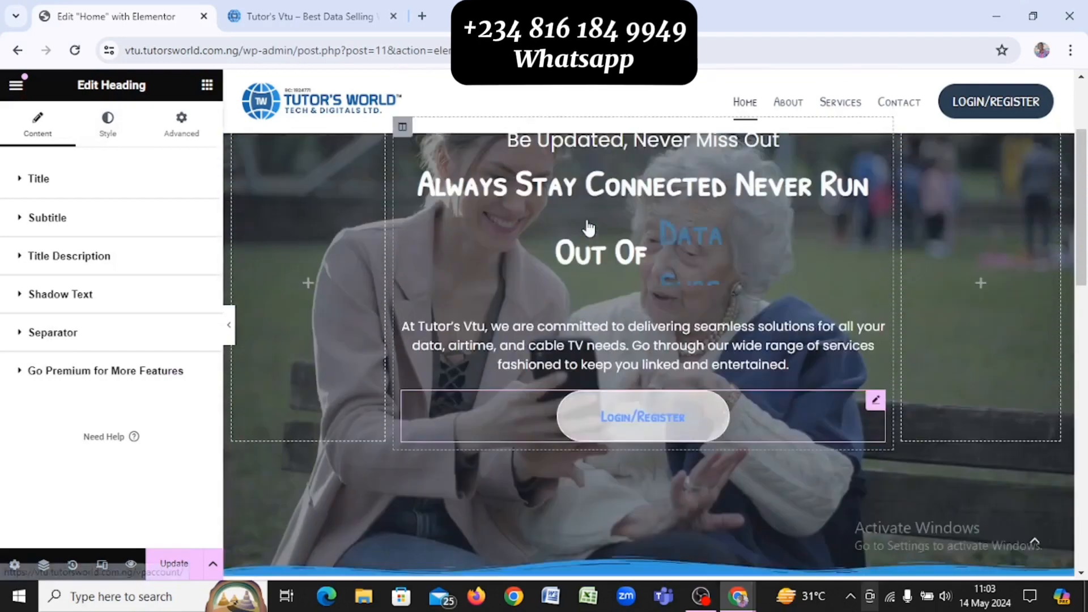
scroll(589, 226, "up", 2)
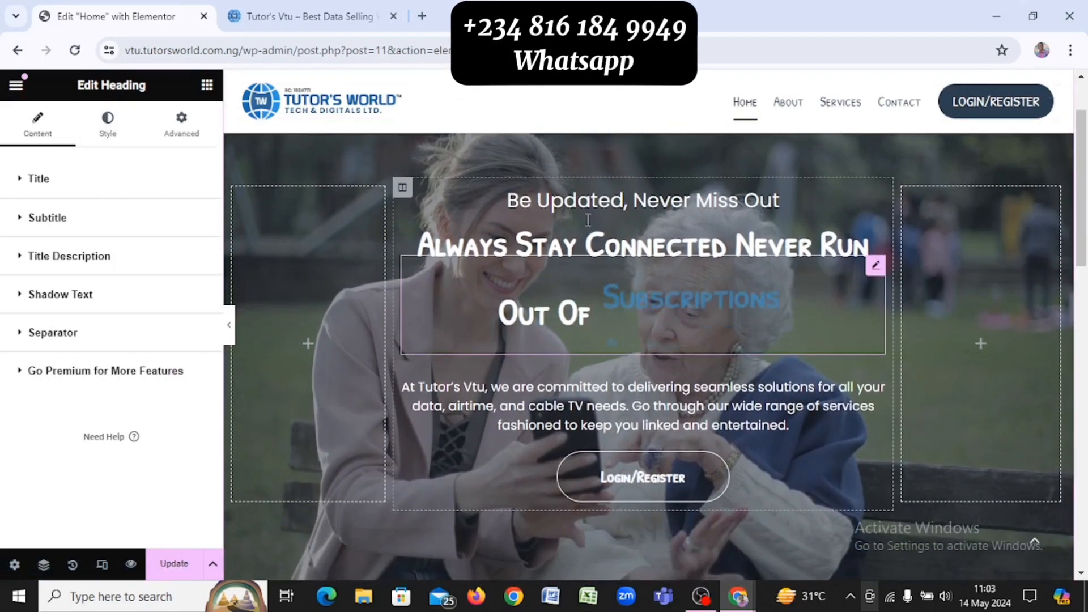
scroll(588, 220, "down", 5)
scroll(586, 219, "down", 2)
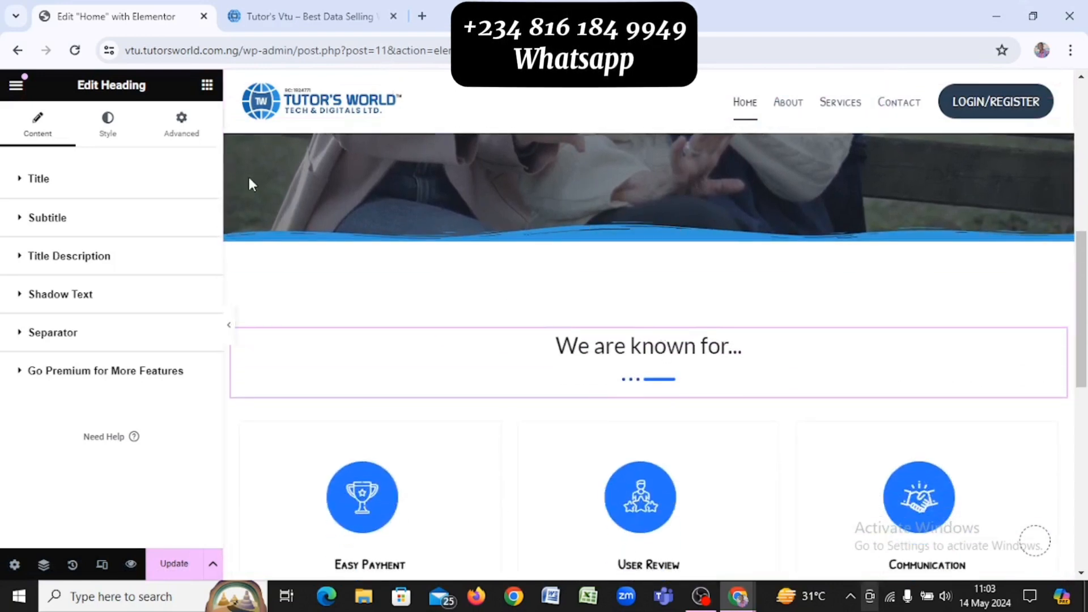
left_click(114, 126)
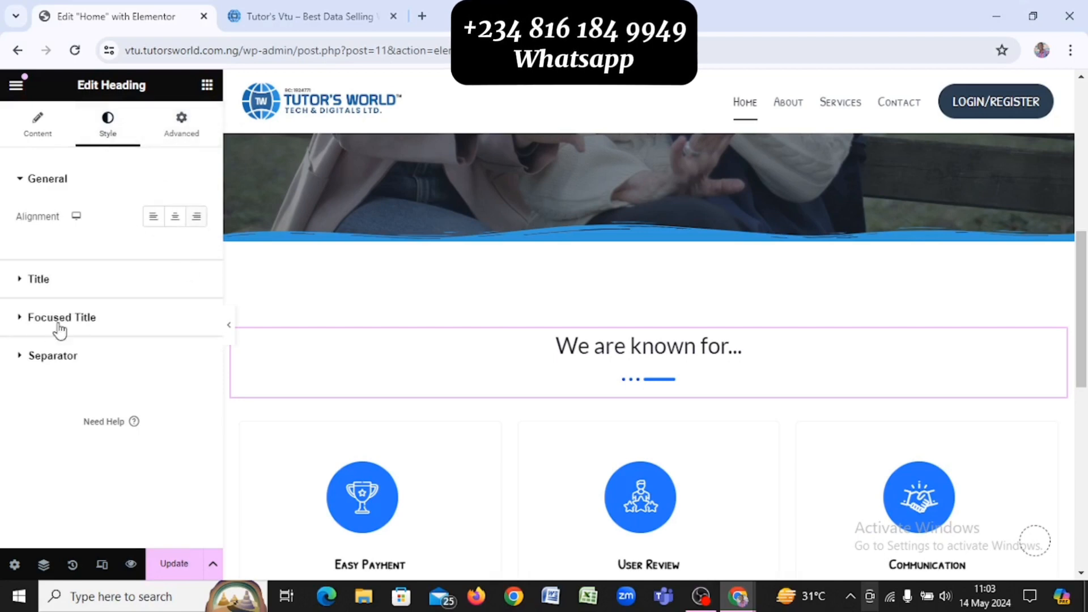
left_click(36, 281)
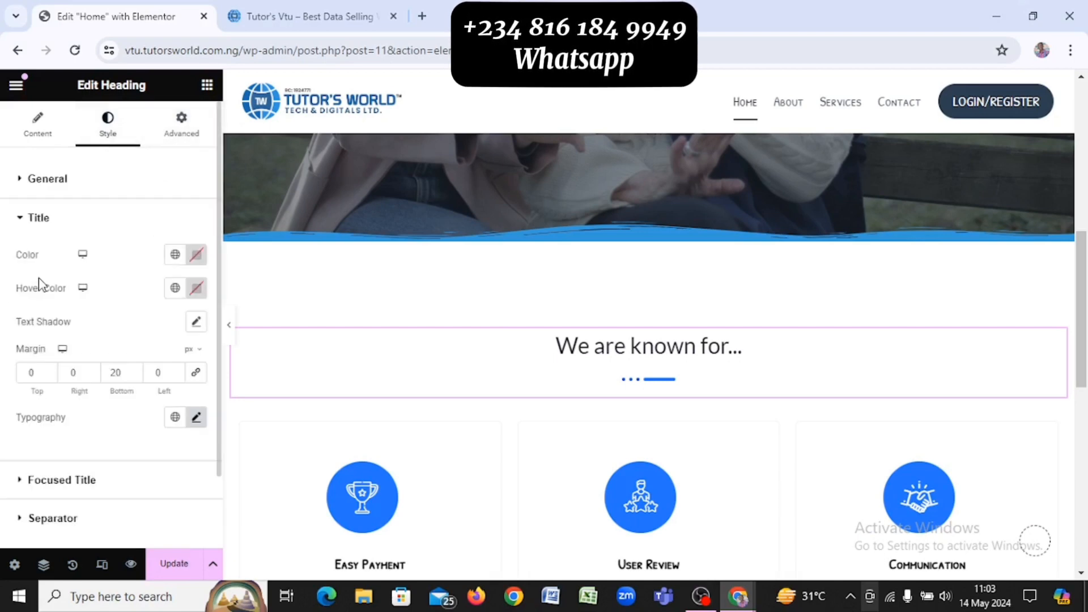
left_click(172, 418)
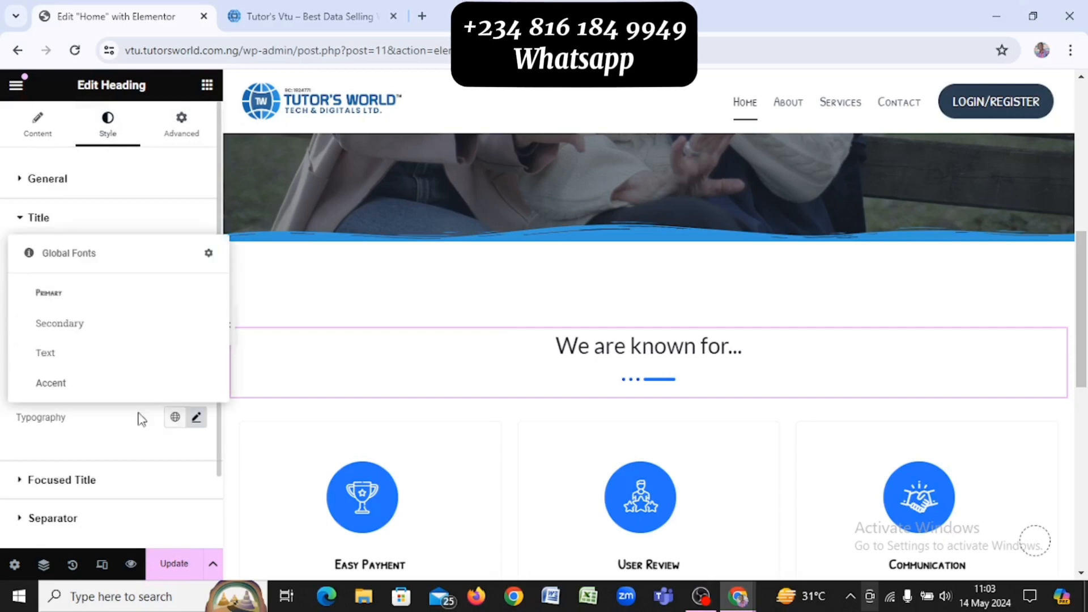
left_click(106, 297)
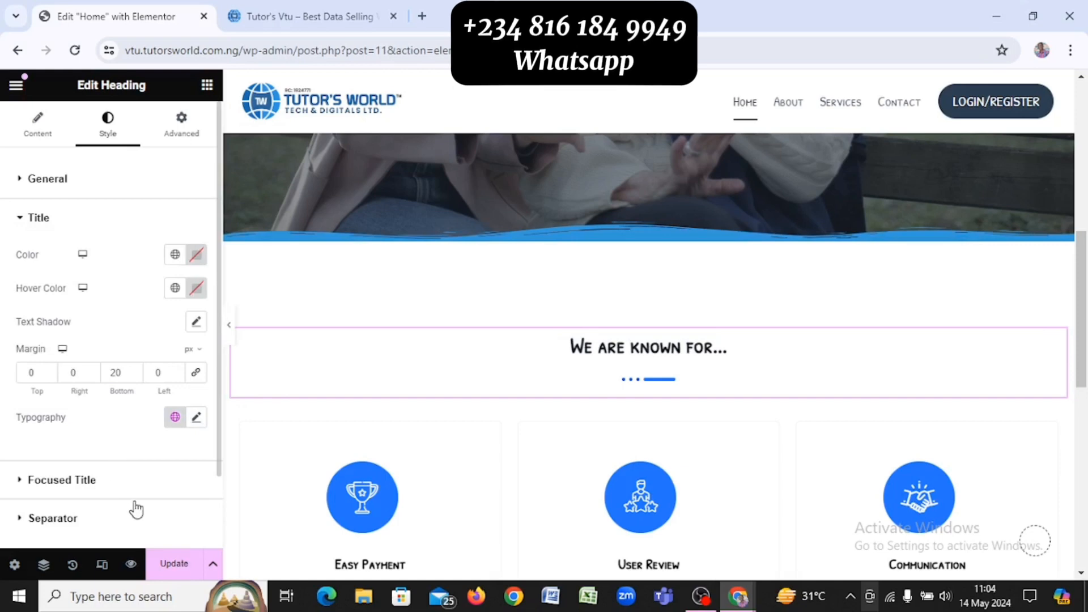
Set the heading's separator color to the global color Theme Accent - alt
left_click(56, 519)
scroll(92, 394, "down", 1)
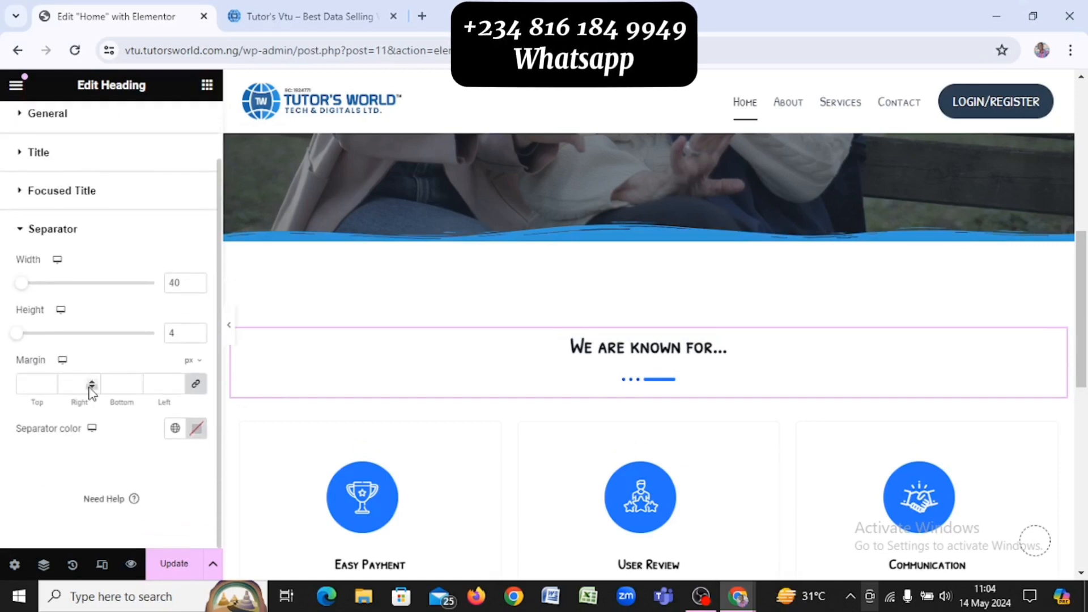
left_click(175, 428)
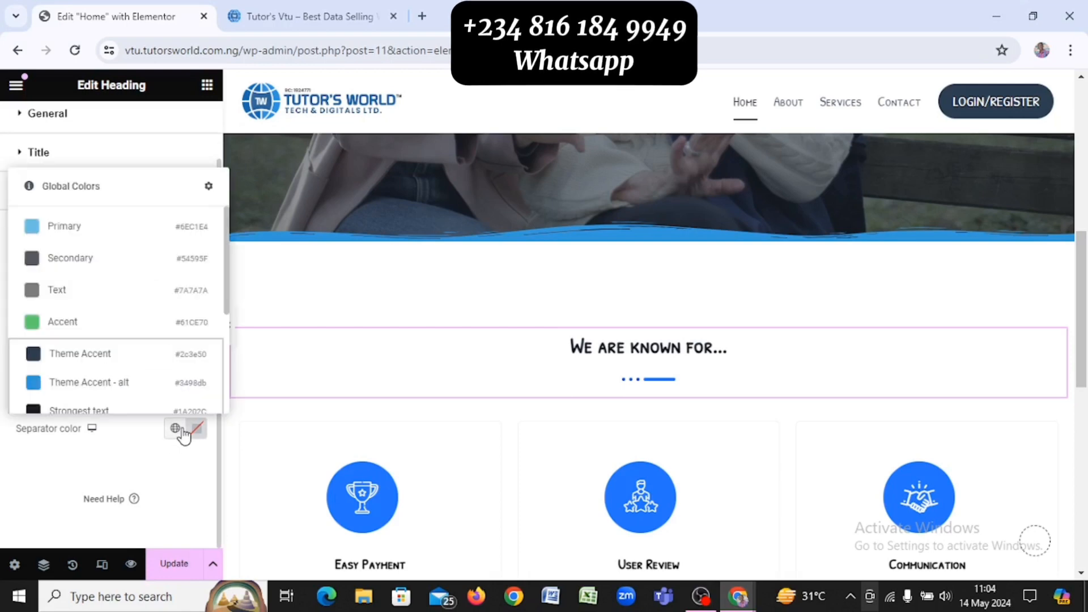
left_click(128, 383)
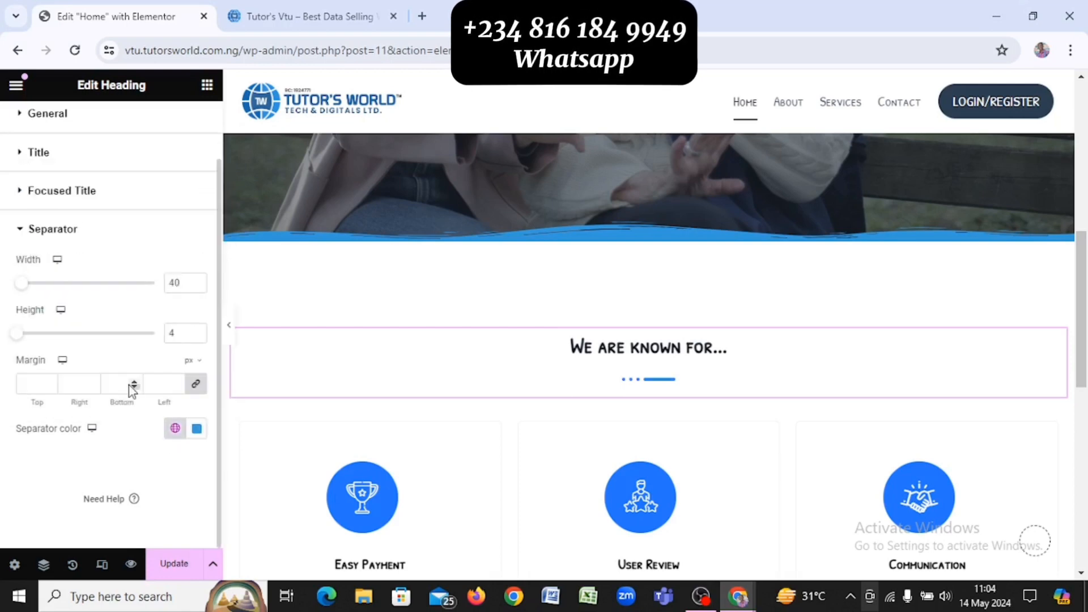
Try an Arrow shape divider along the top of the "We are known for..." section, in the global color Strongest text
scroll(641, 343, "down", 2)
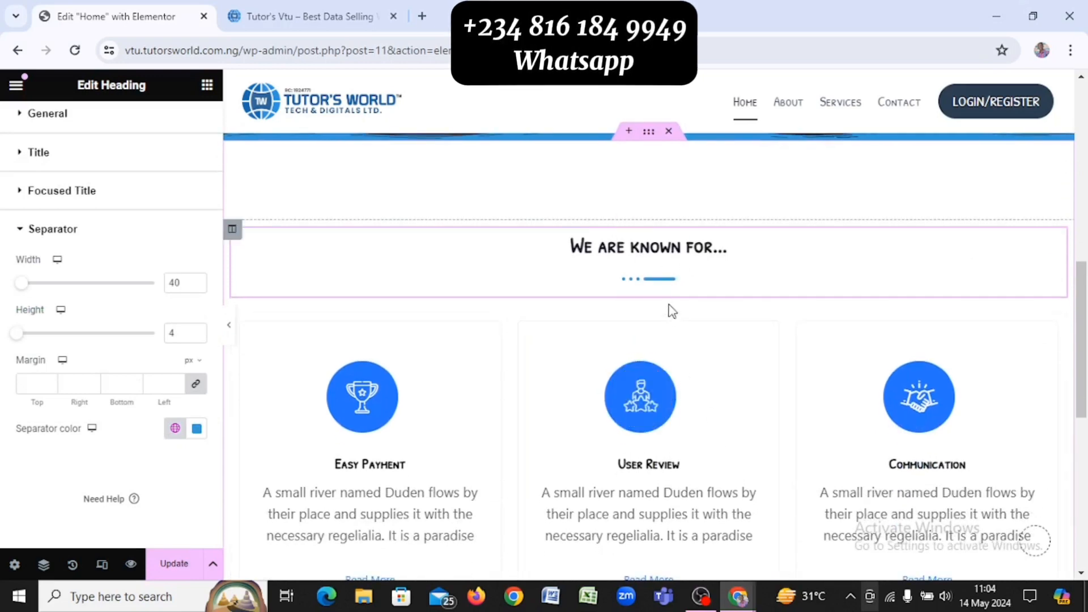
scroll(657, 284, "up", 2)
scroll(660, 284, "down", 1)
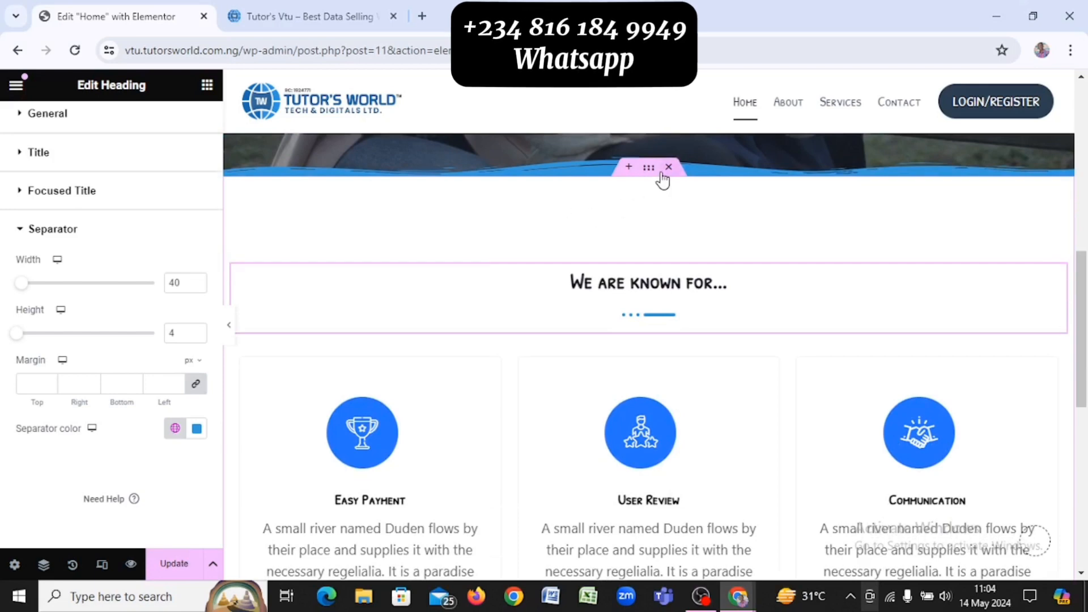
left_click(649, 168)
left_click(178, 125)
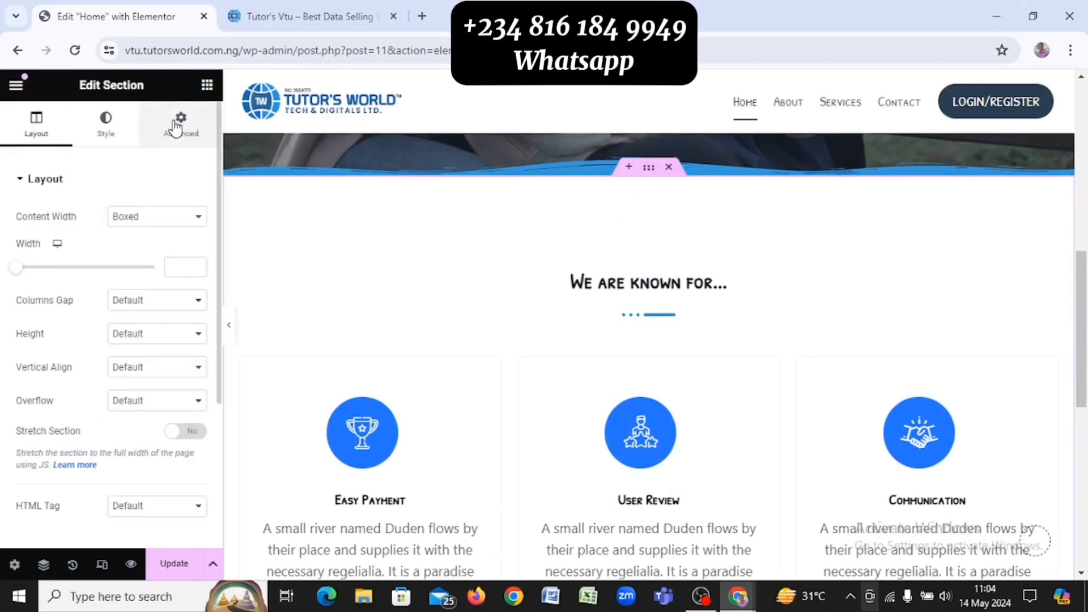
left_click(114, 126)
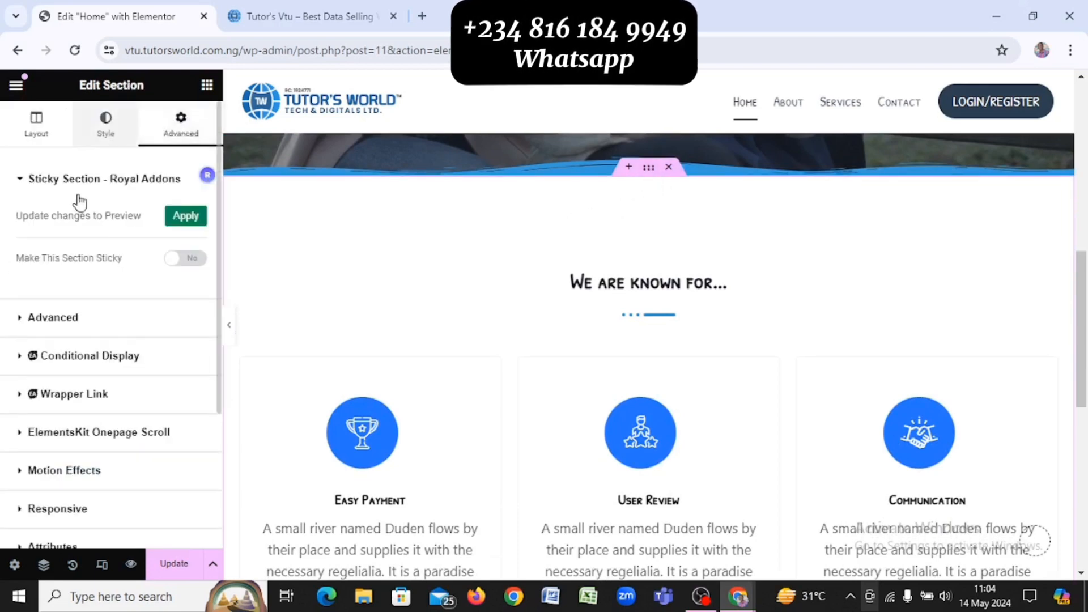
scroll(96, 321, "down", 1)
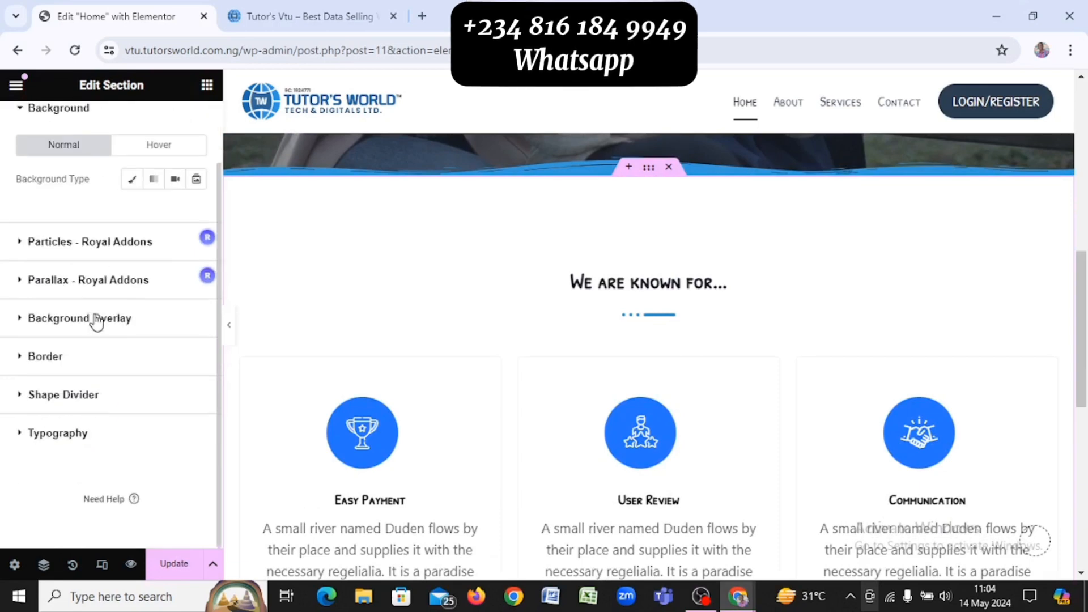
left_click(84, 409)
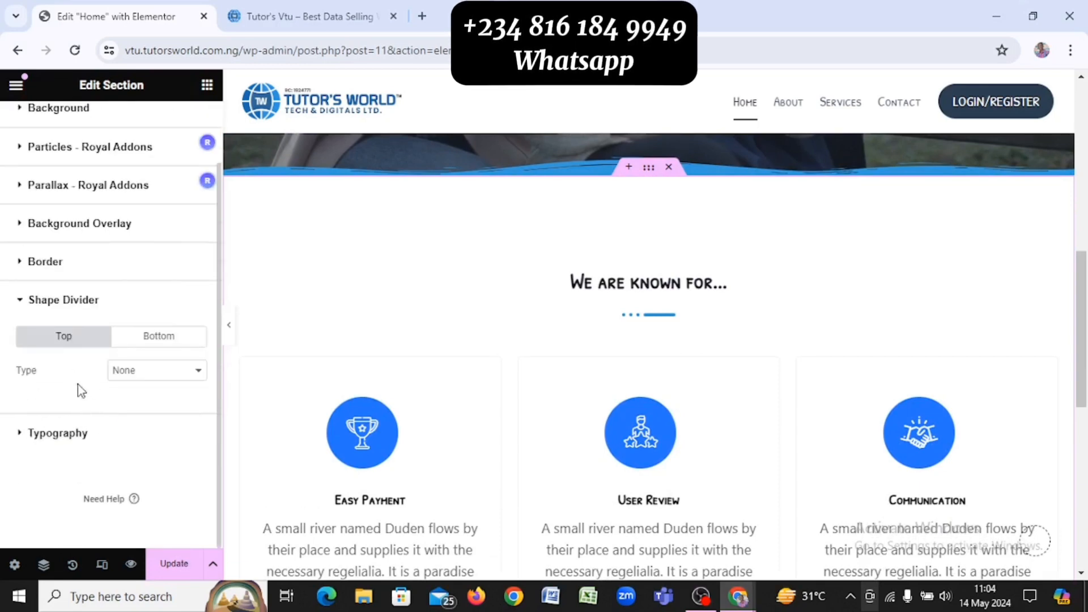
left_click(135, 377)
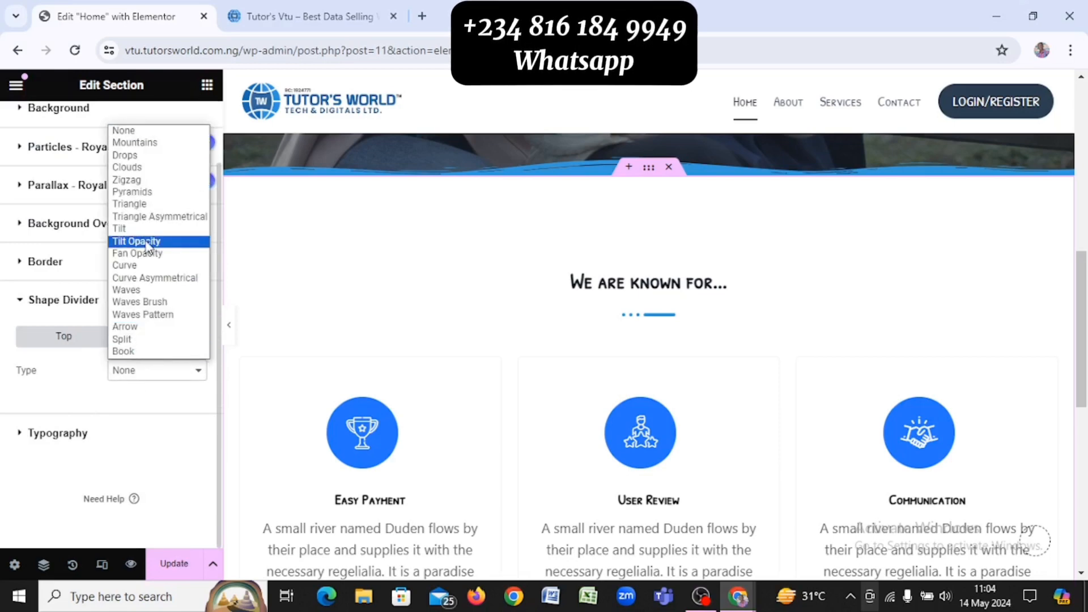
left_click(178, 327)
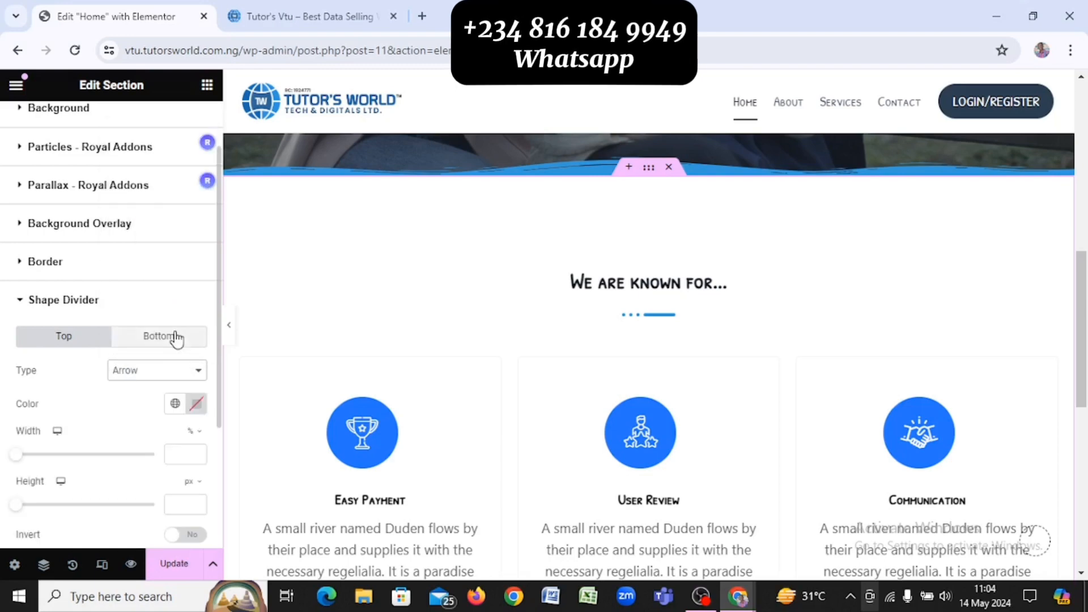
left_click(177, 404)
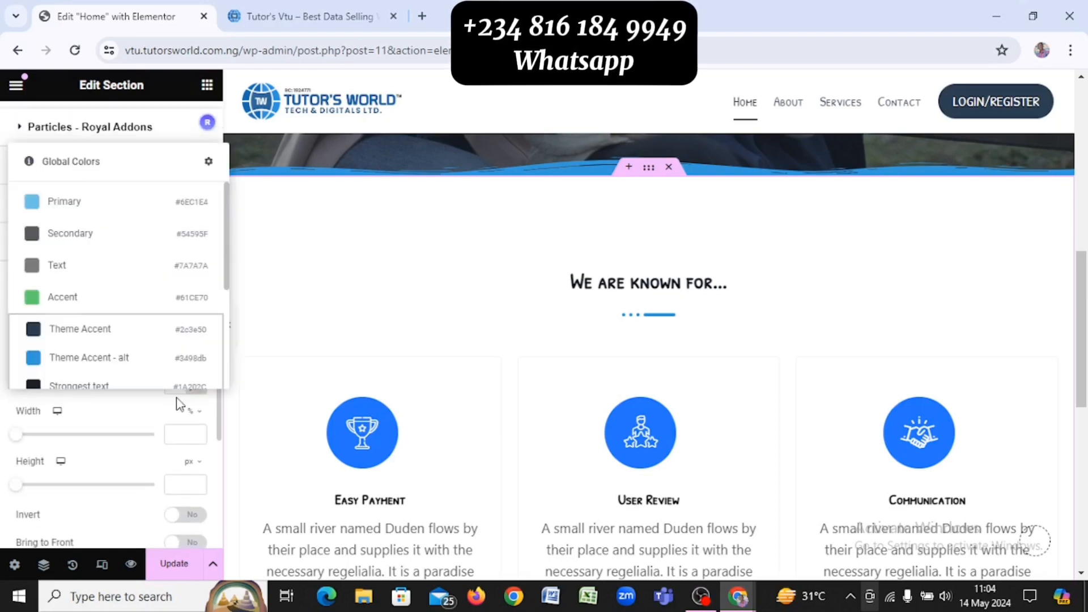
scroll(153, 376, "down", 3)
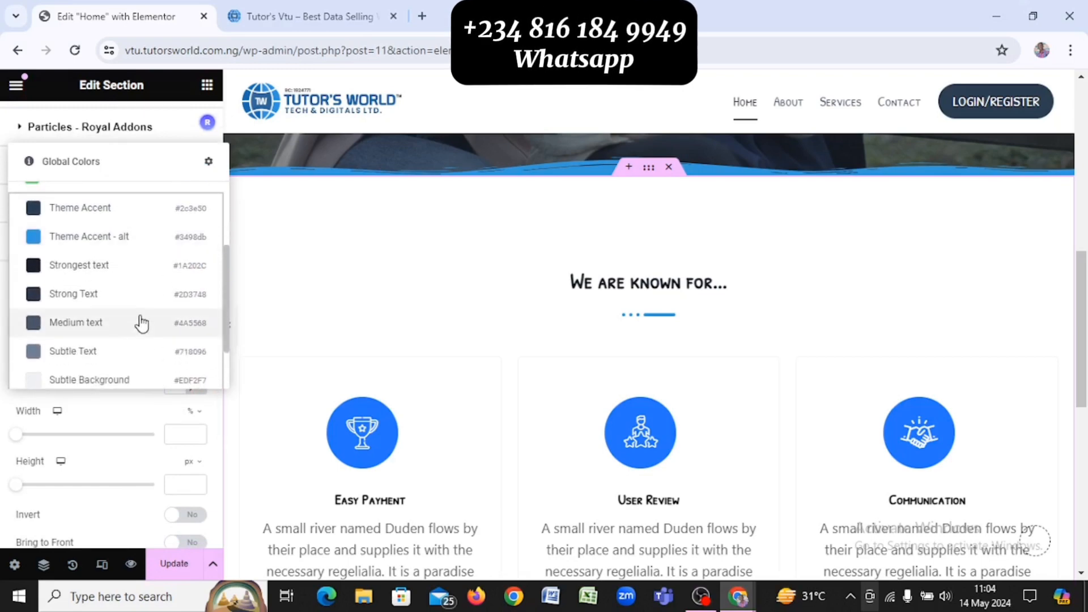
left_click(136, 275)
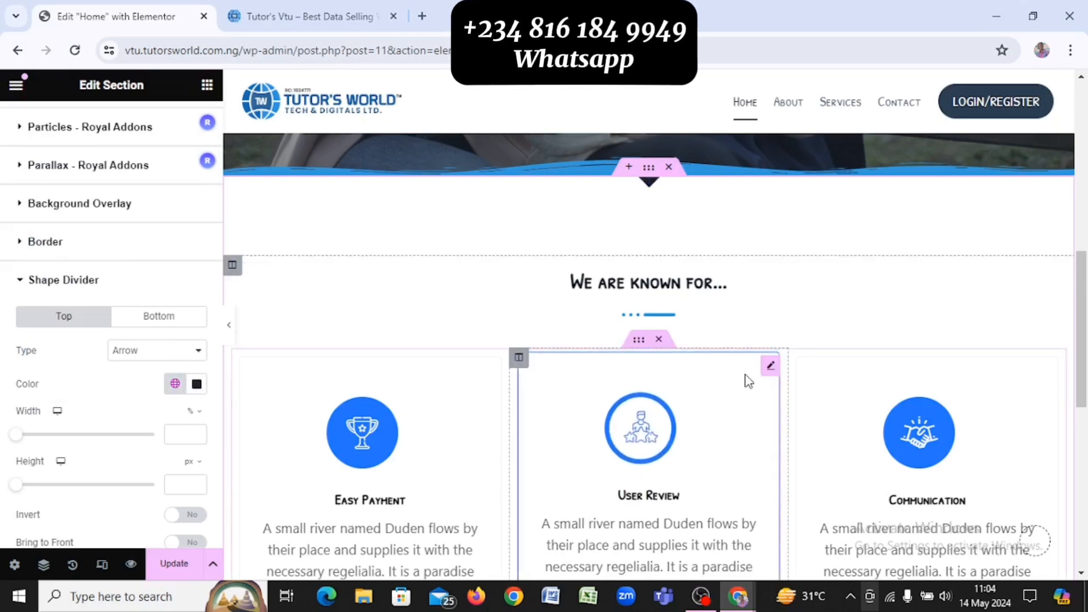
Try a Zigzag top divider at 300% width on the section, and set the divider type back to None
left_click(160, 355)
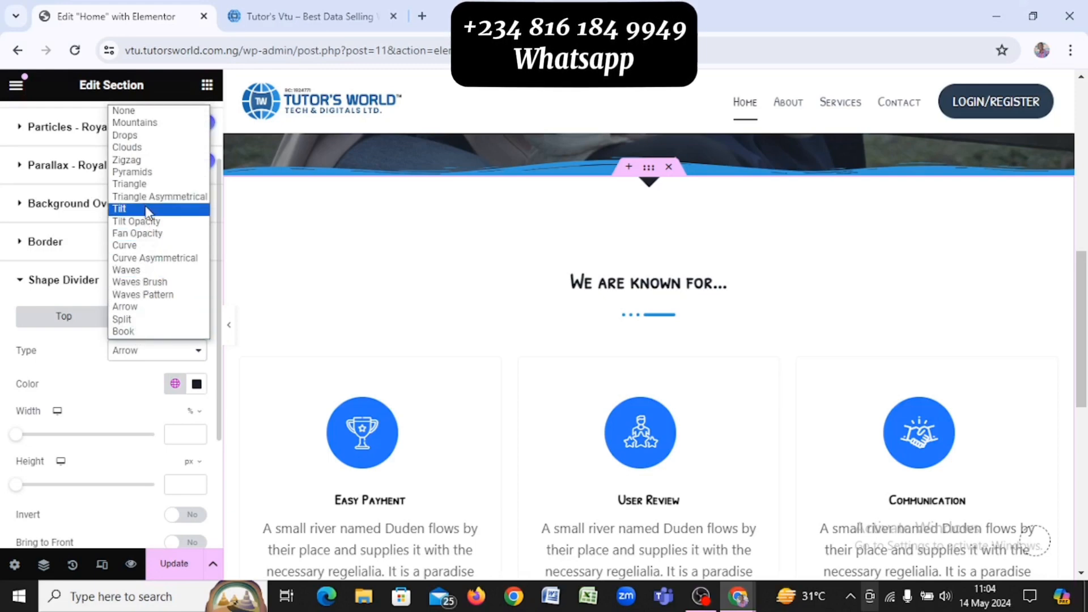
left_click(149, 161)
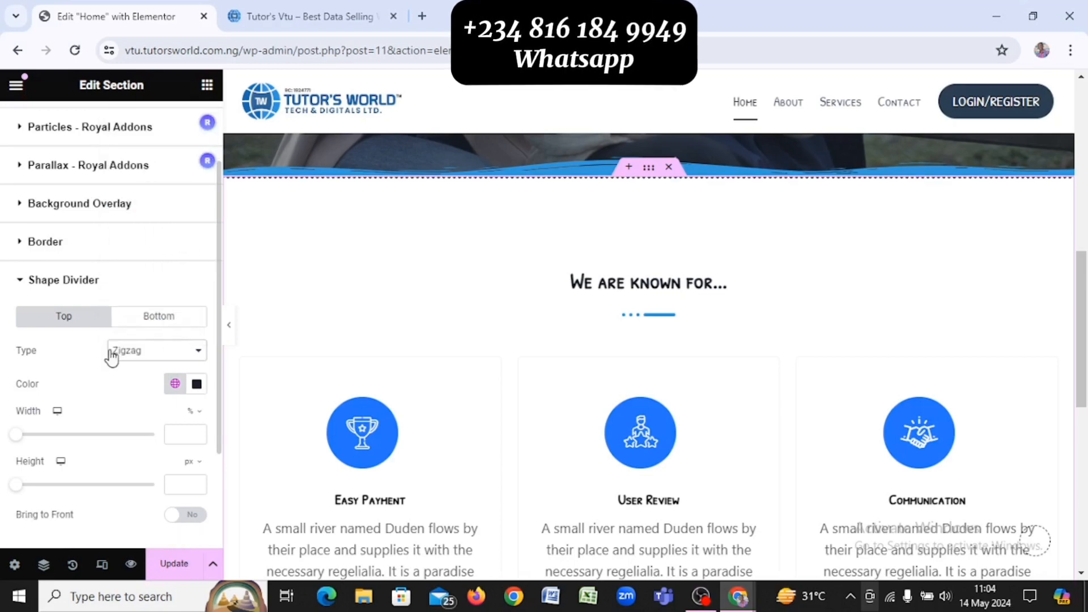
left_click(17, 437)
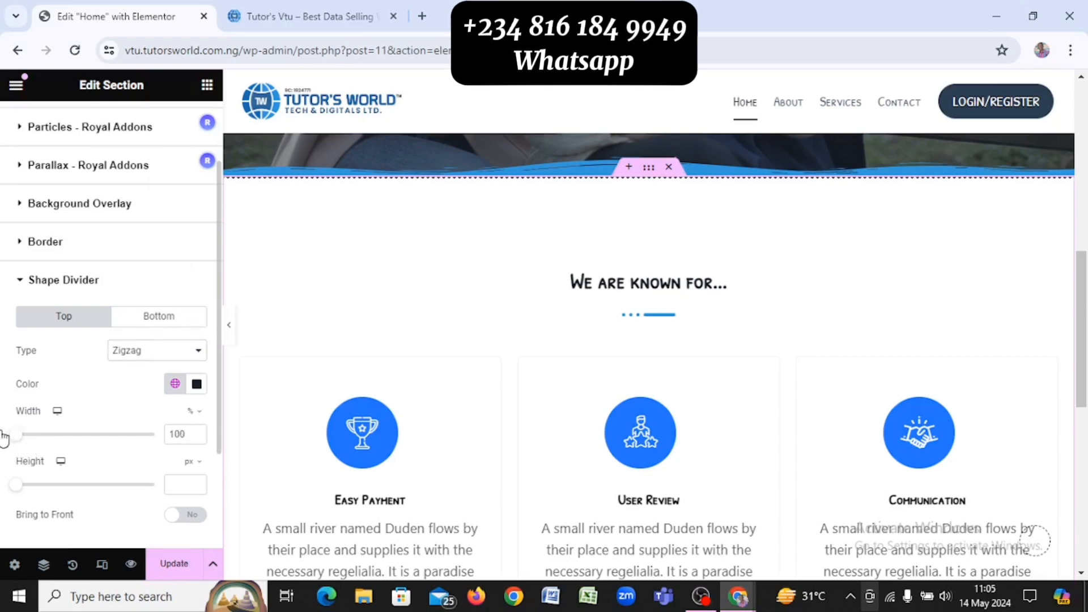
left_click_drag(3, 436, 225, 413)
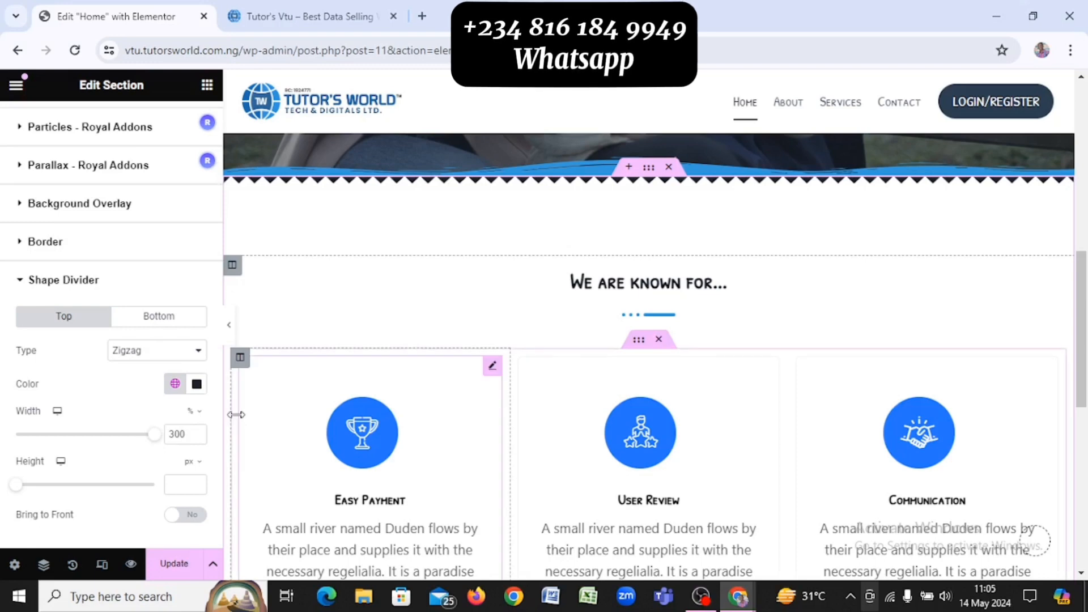
mouse_move(154, 435)
left_mouse_down()
mouse_move(4, 433)
mouse_move(168, 441)
left_mouse_up()
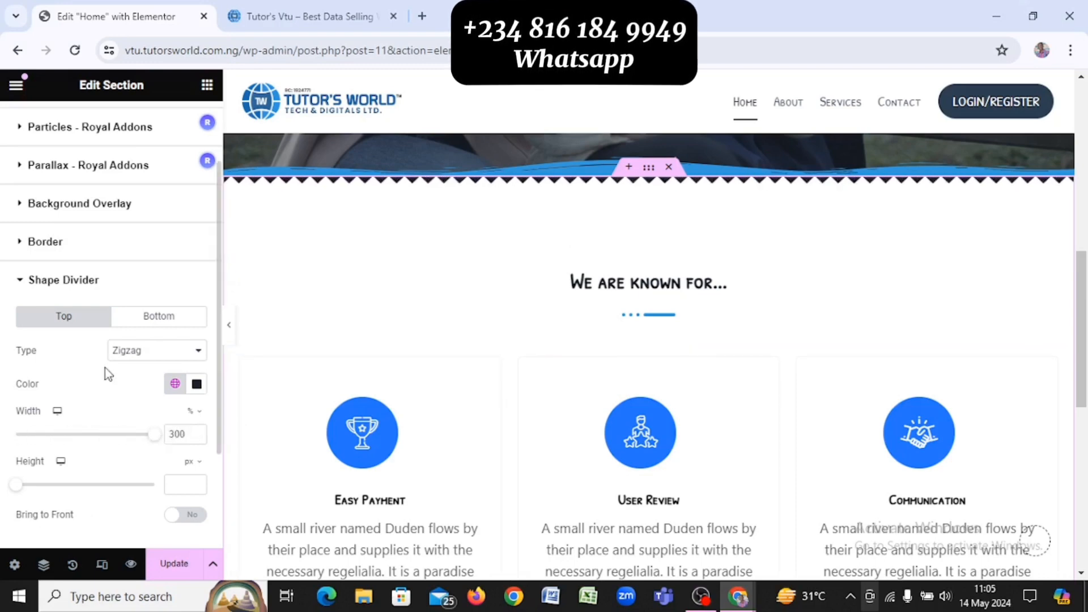
left_click(150, 352)
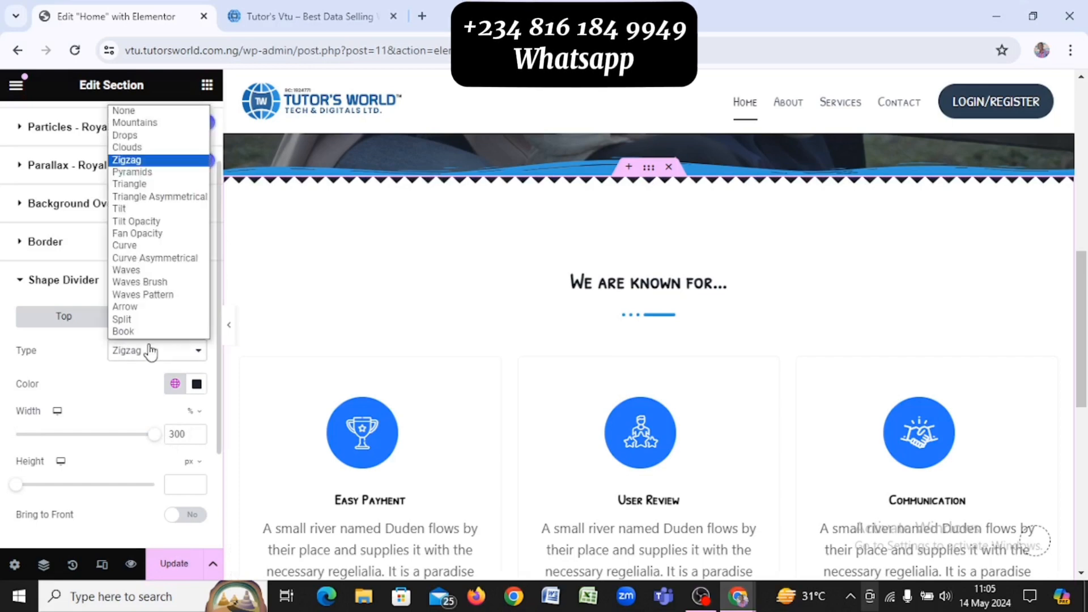
left_click(170, 111)
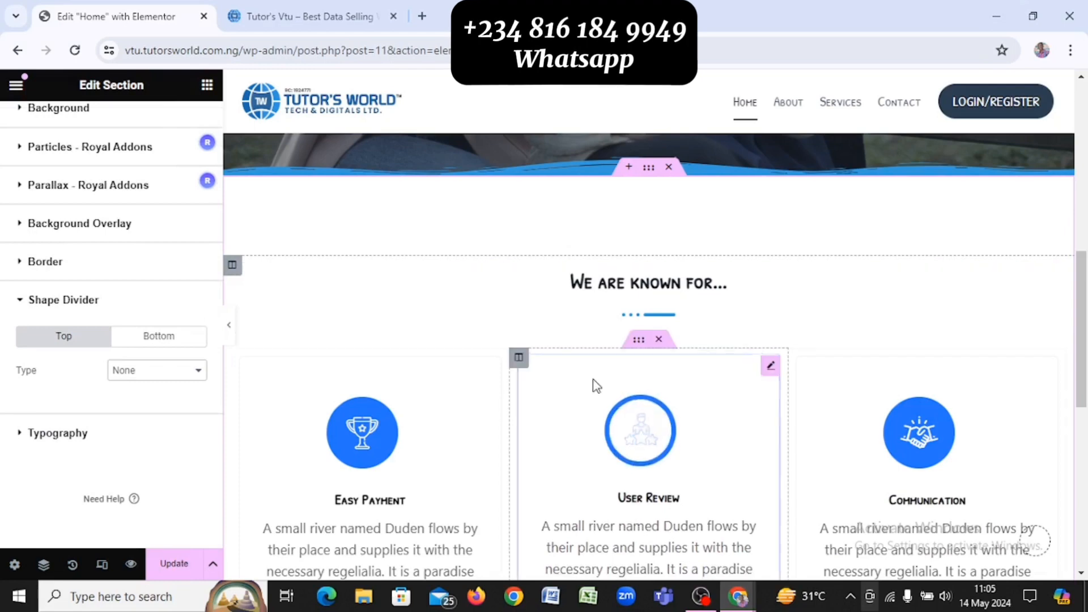
Copy the title "Quality Customer Support" from the live tutorsvtu.com.ng page and paste it over the first icon box's title
scroll(604, 332, "down", 2)
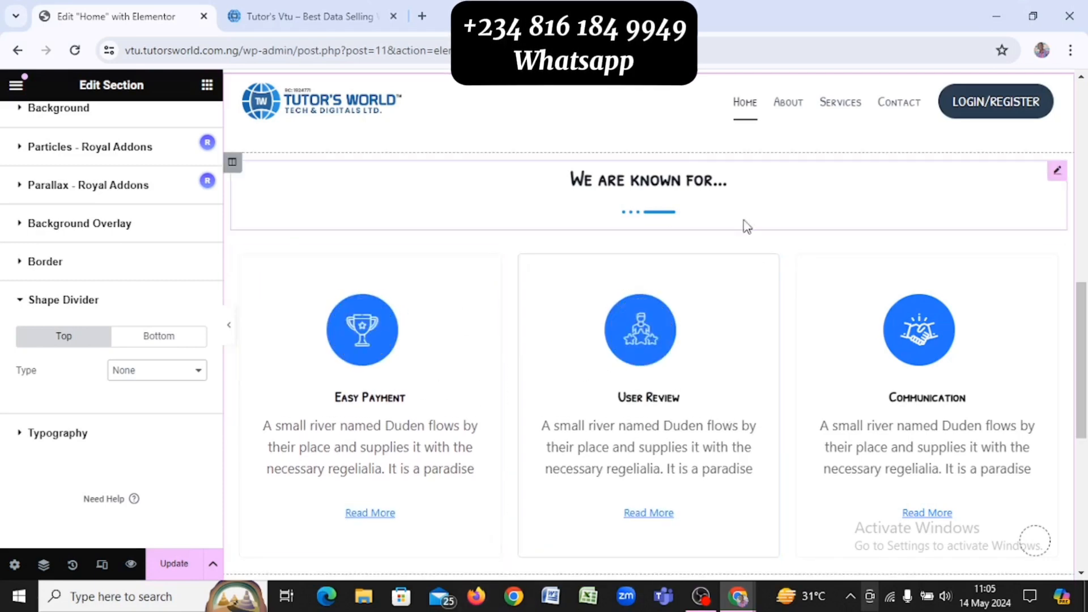
left_click(342, 326)
key("alt+Tab")
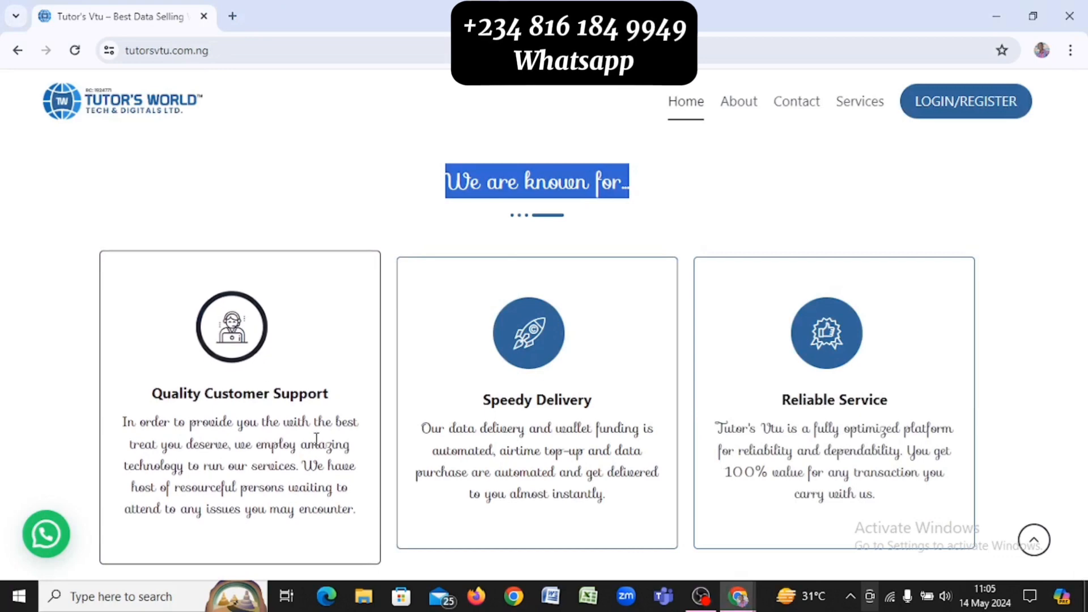
left_click_drag(340, 399, 145, 406)
key("ctrl+c")
key("alt+Tab")
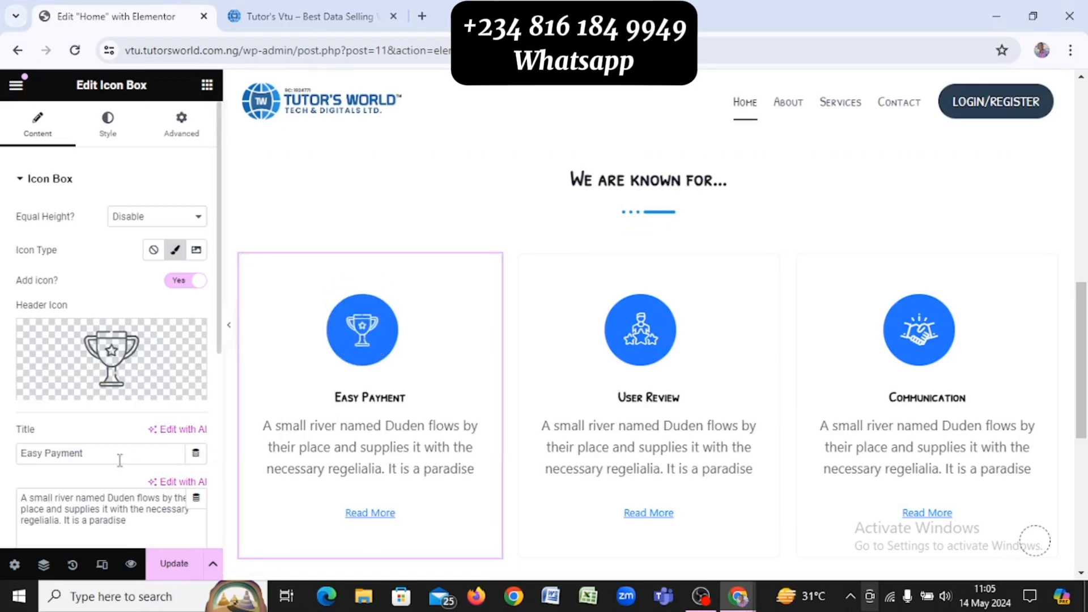
triple_click(119, 457)
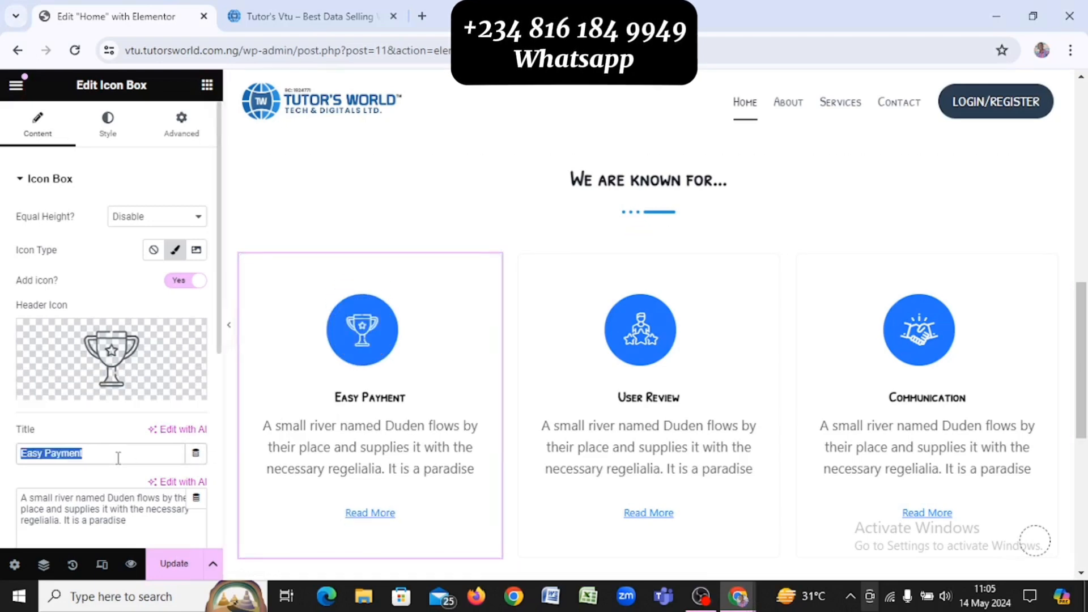
key("ctrl+v")
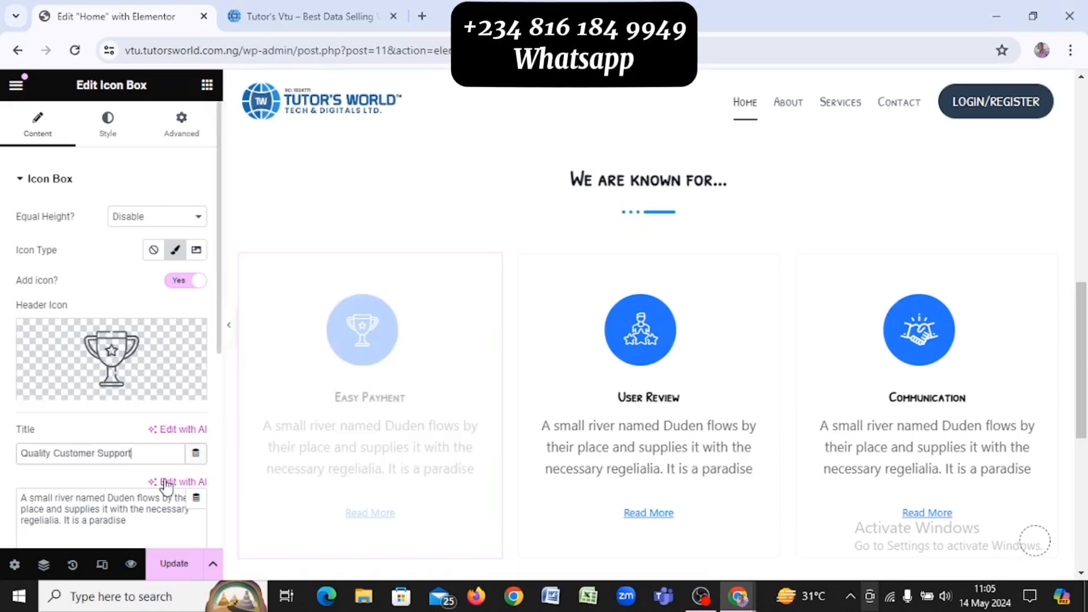
Replace the first icon box's description with the Quality Customer Support paragraph copied from the live tutorsvtu.com.ng page
key("ctrl+w")
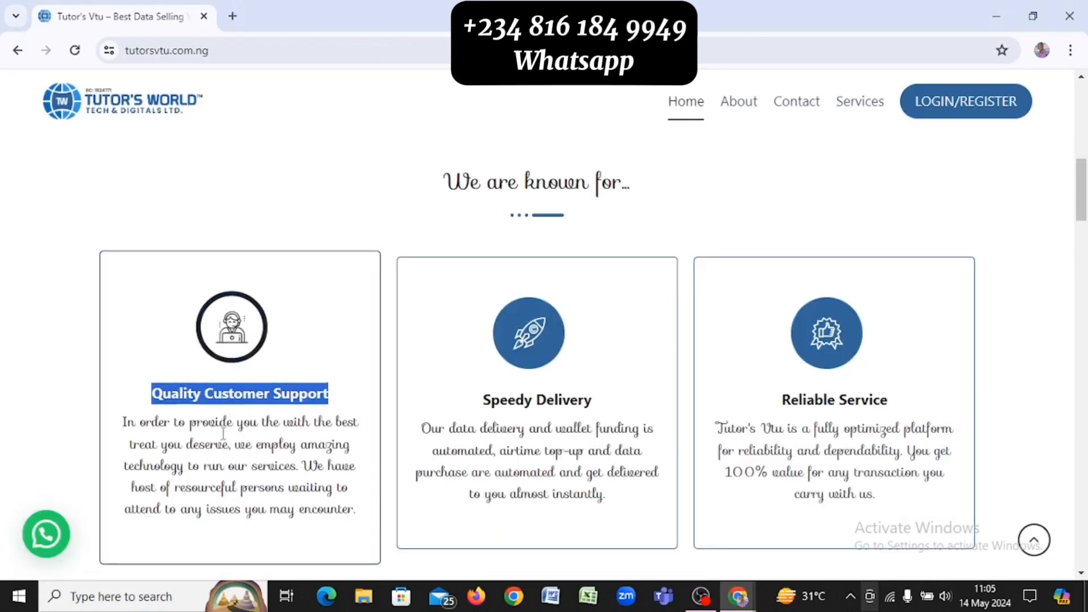
left_click_drag(361, 532, 126, 426)
key("ctrl+c")
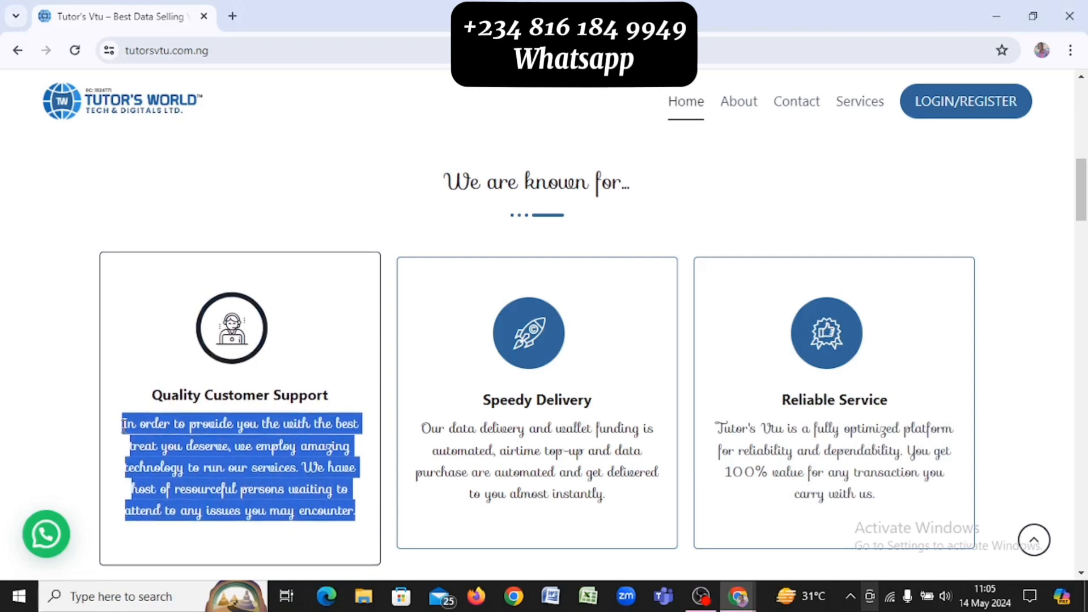
key("alt+Tab")
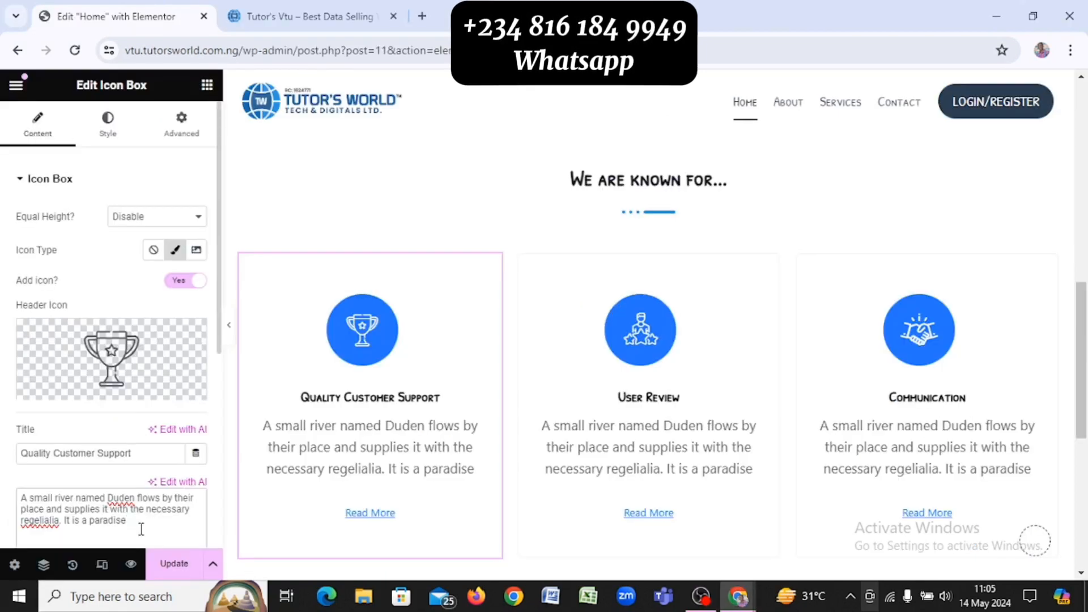
triple_click(142, 529)
key("ctrl+v")
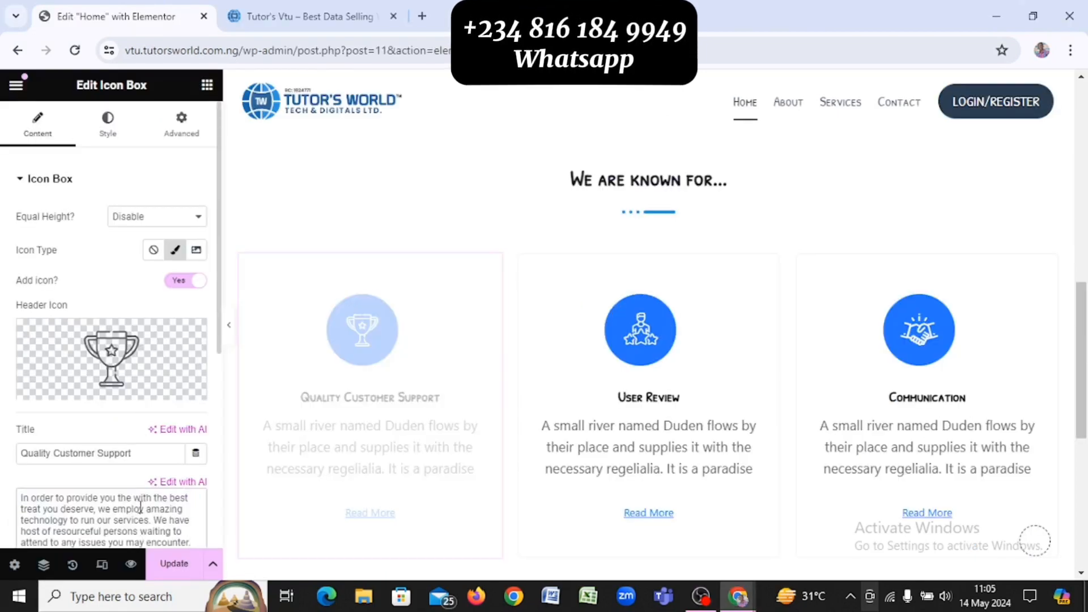
scroll(141, 481, "down", 1)
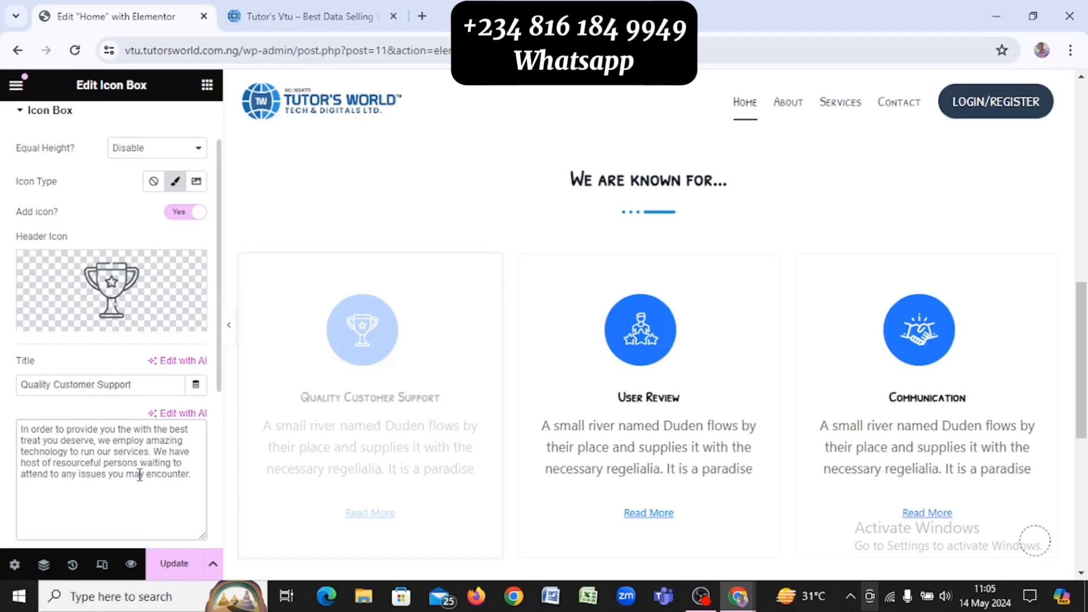
Replace the trophy header icon of the Quality Customer Support box with the headset Support icon from the icon library
left_click(113, 290)
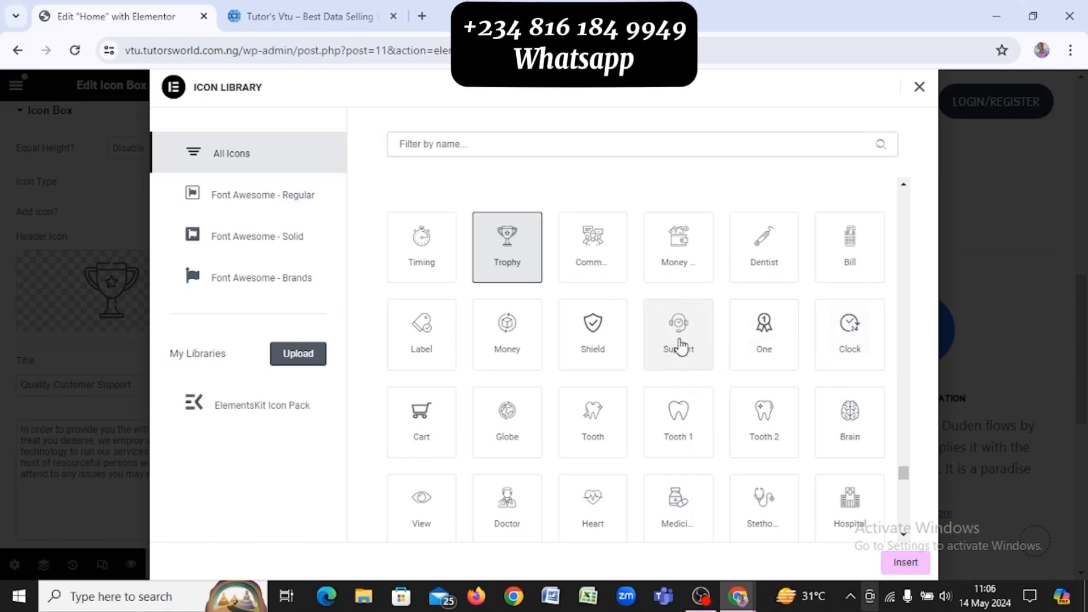
left_click(682, 348)
left_click(905, 562)
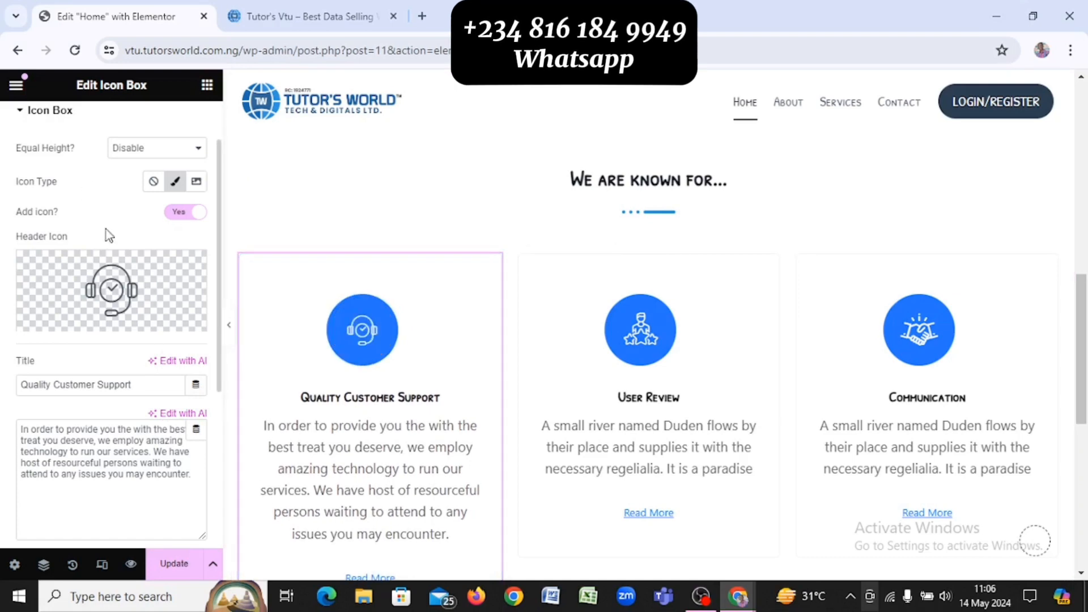
Enable Equal Height for the Quality Customer Support icon box
scroll(109, 236, "down", 1)
scroll(109, 235, "up", 1)
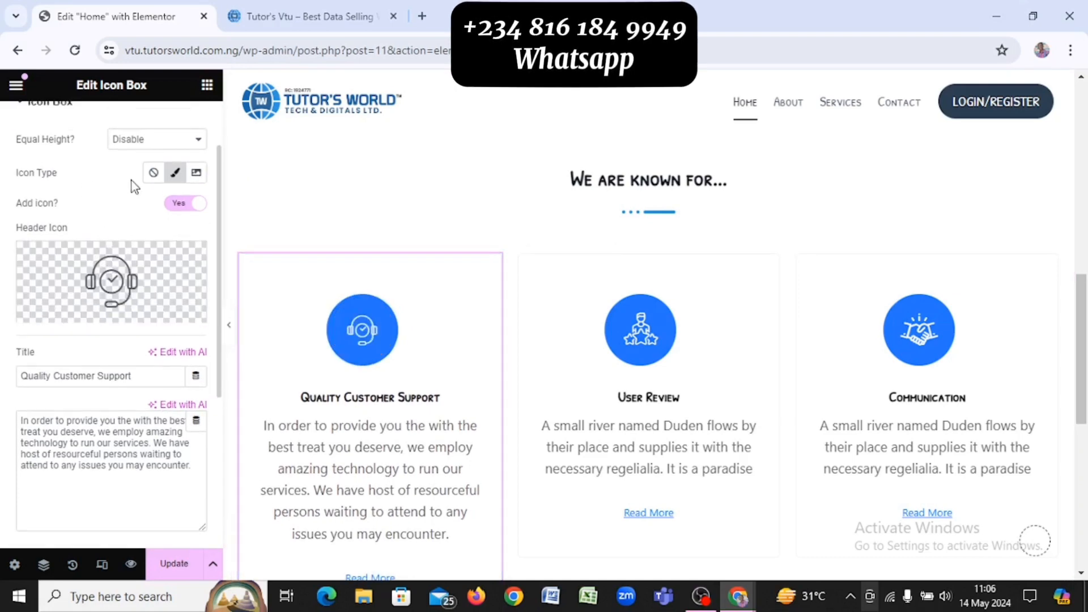
left_click(152, 139)
left_click(151, 153)
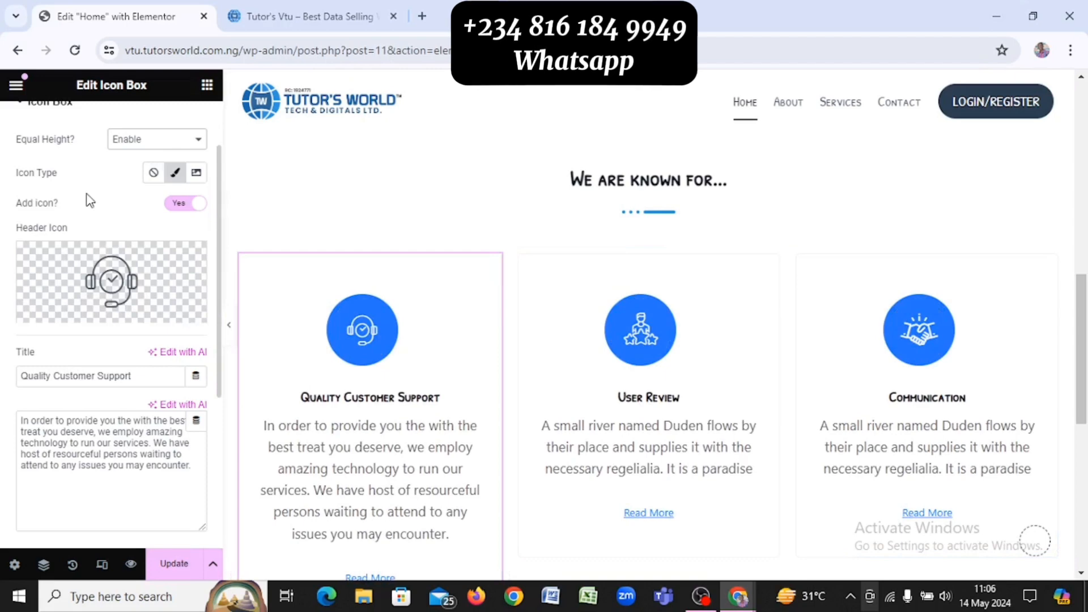
Disable the Read More button and the global link of the Quality Customer Support icon box
scroll(89, 202, "down", 4)
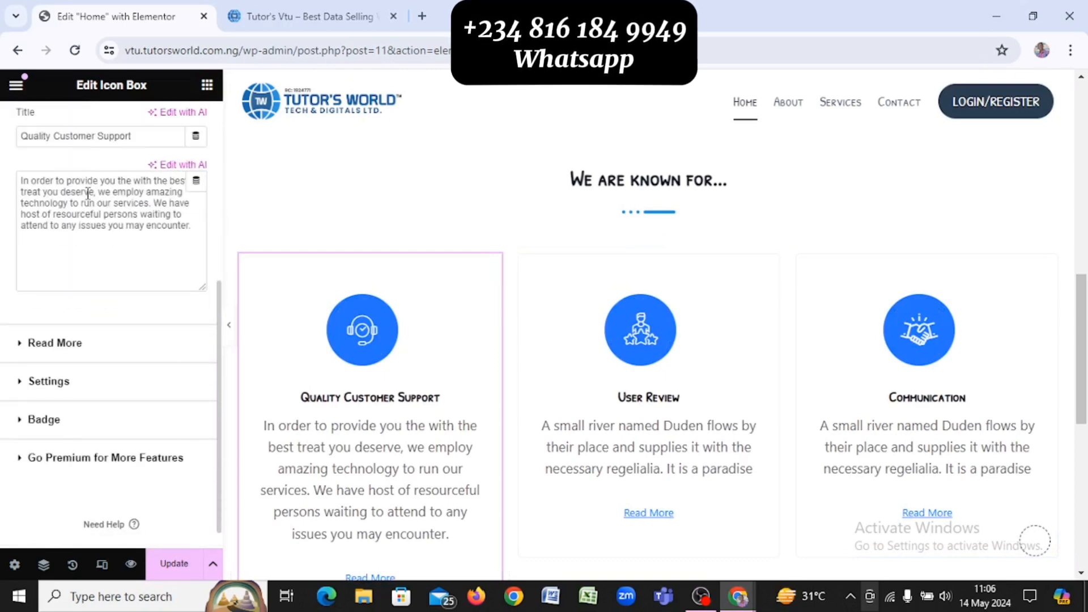
scroll(461, 484, "down", 3)
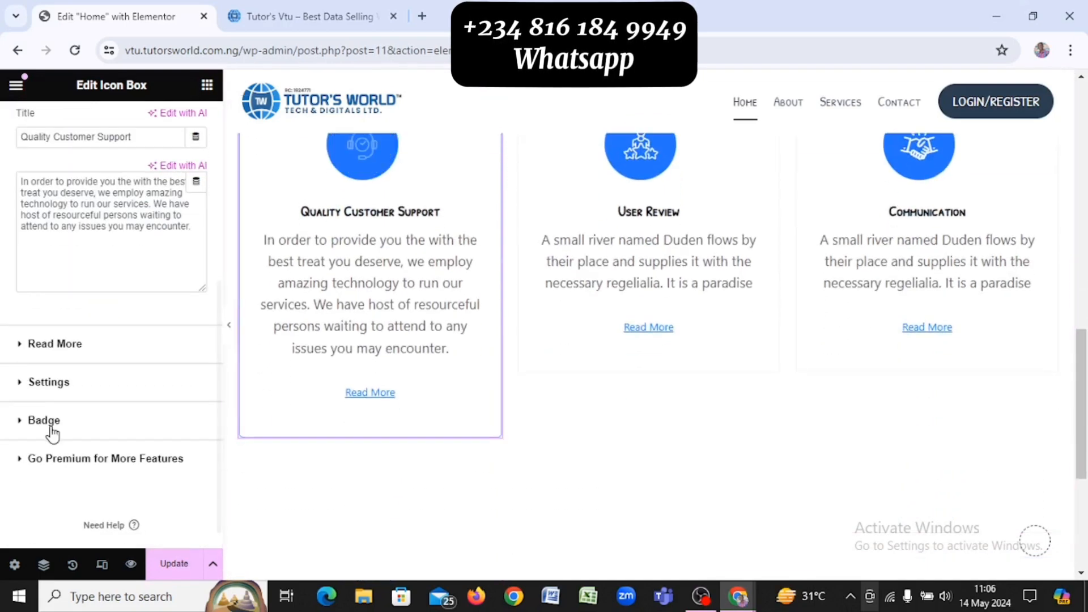
left_click(54, 344)
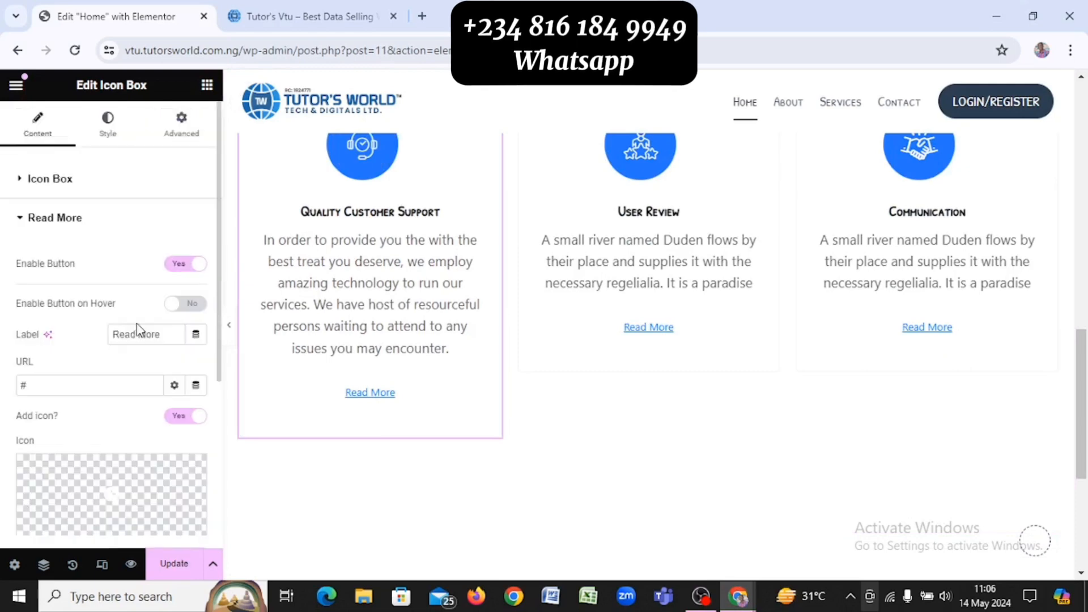
left_click(187, 264)
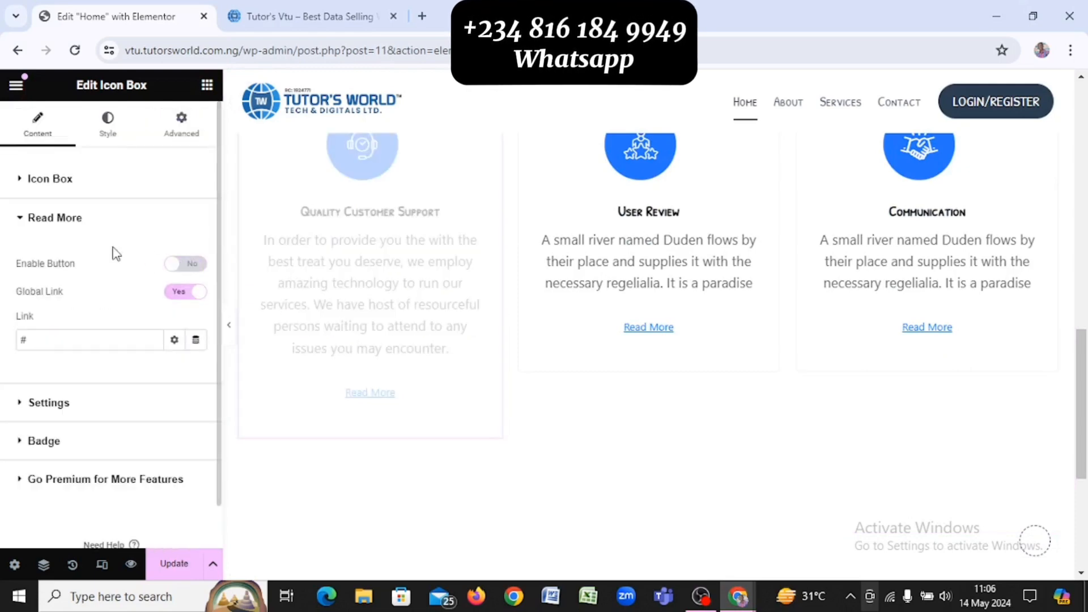
left_click(63, 225)
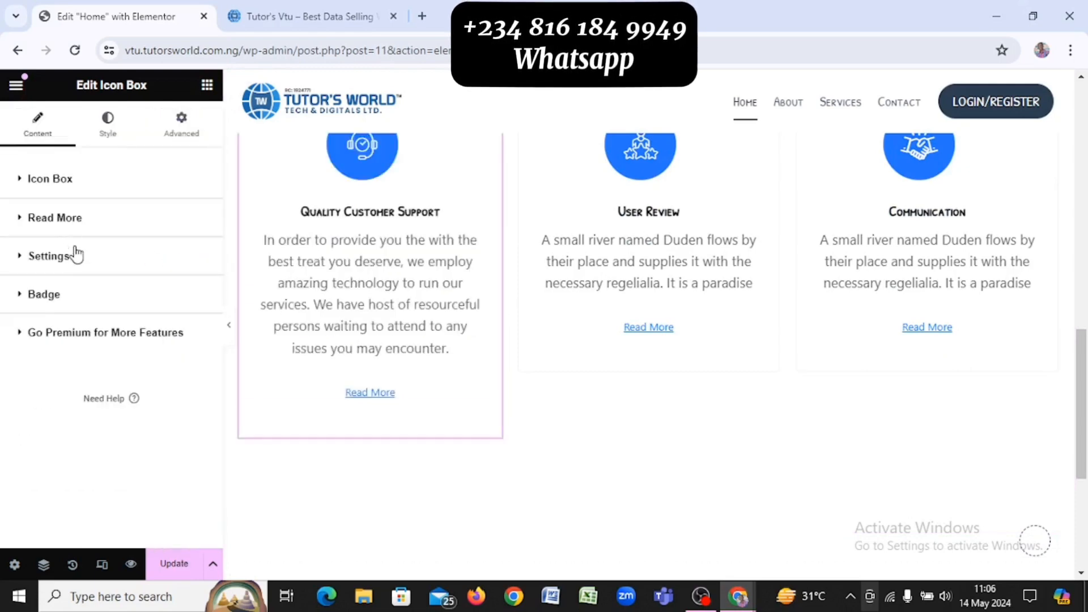
left_click(70, 233)
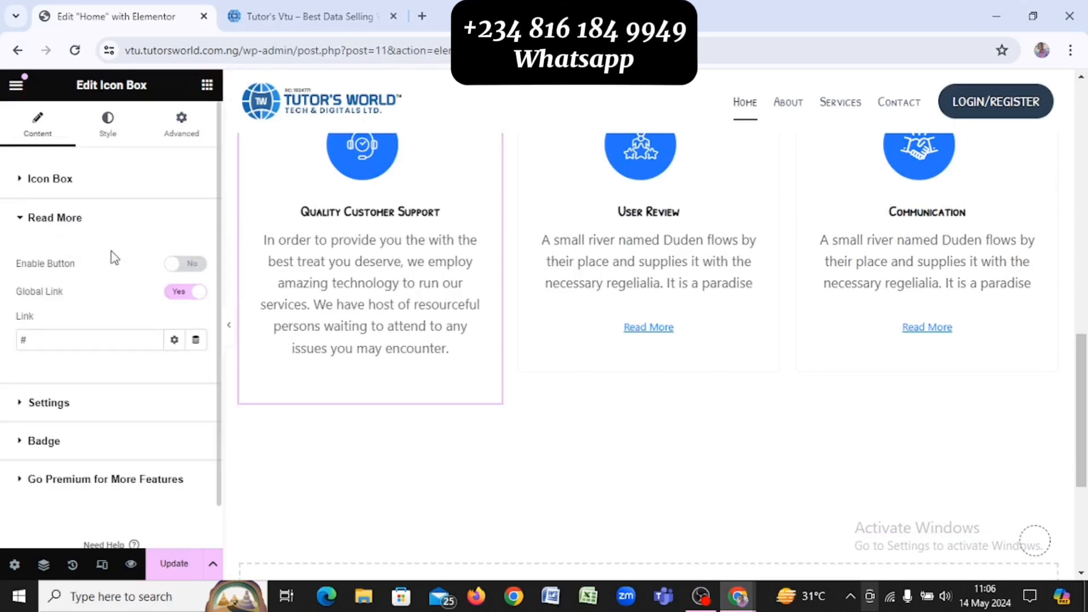
left_click(182, 296)
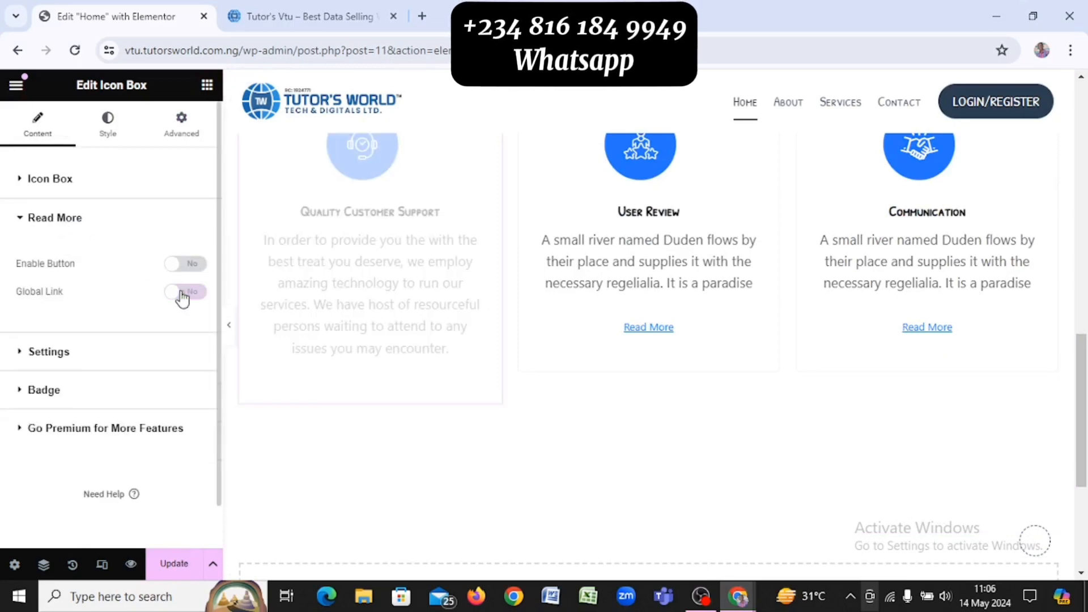
left_click(93, 219)
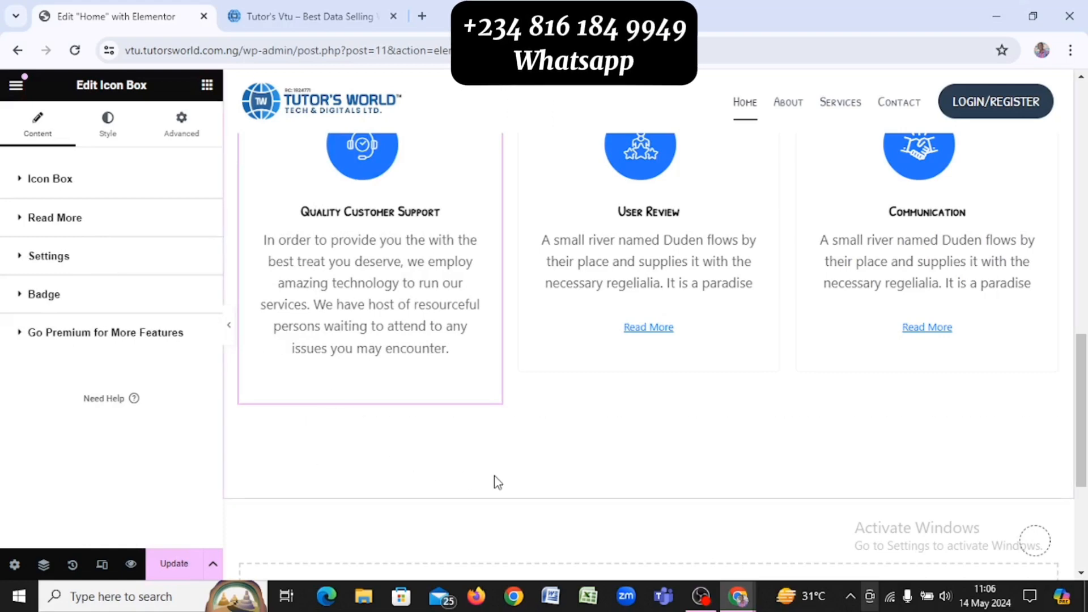
Check the live page's box styling, and set the Quality Customer Support box's normal border color to the global Strongest text color
key("ctrl+w")
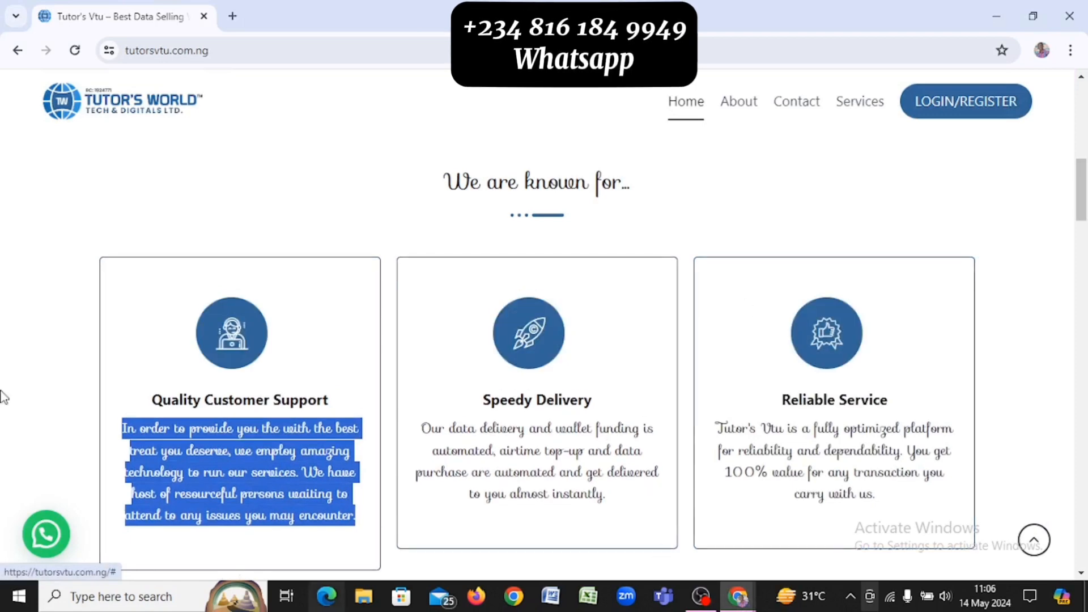
key("alt+Tab")
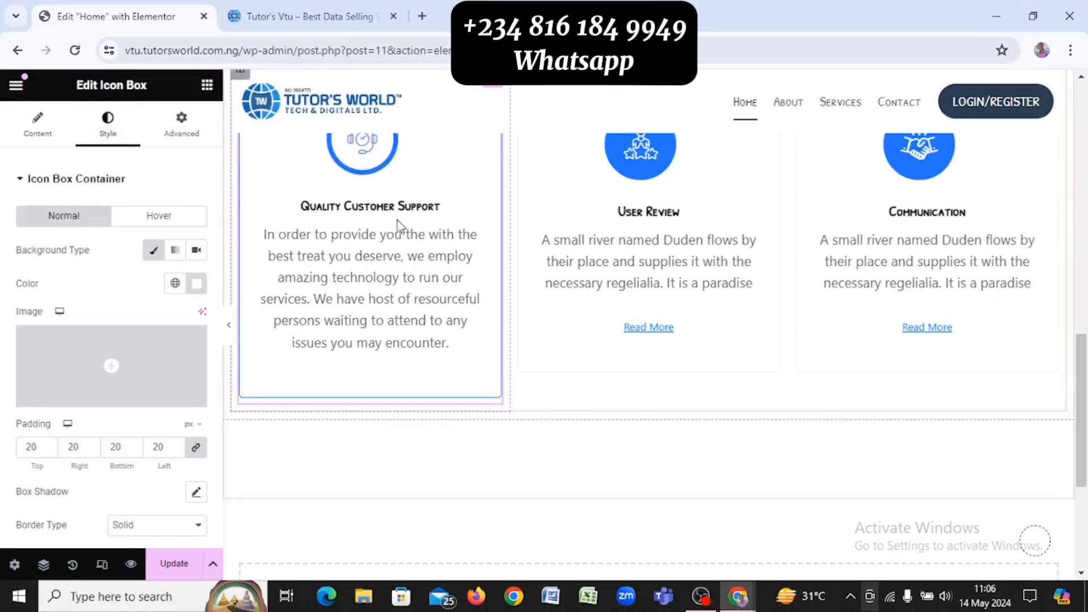
scroll(399, 226, "up", 2)
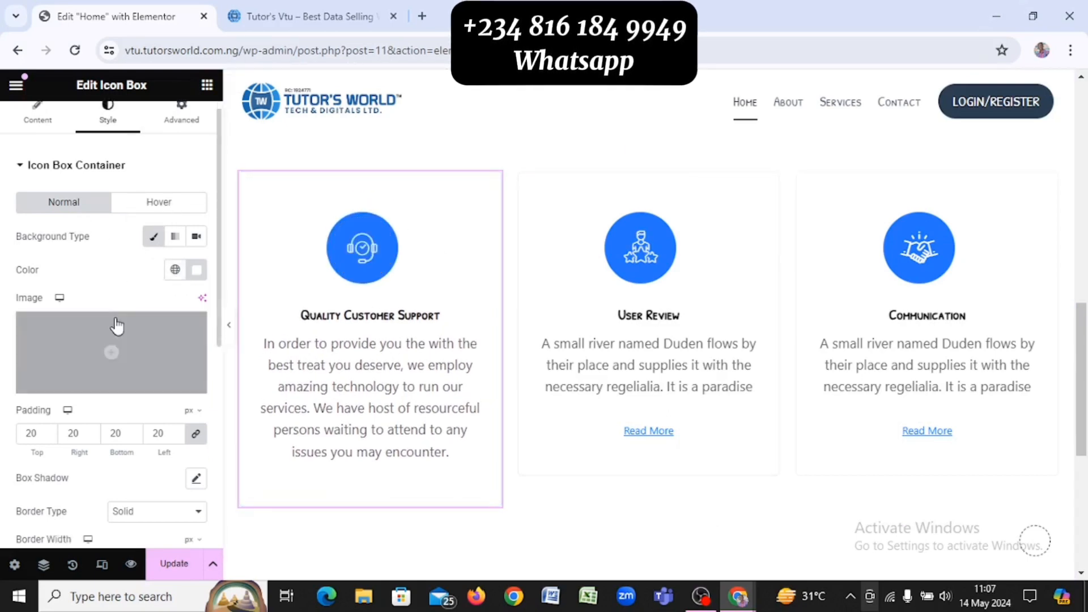
scroll(116, 326, "down", 2)
scroll(116, 326, "down", 2)
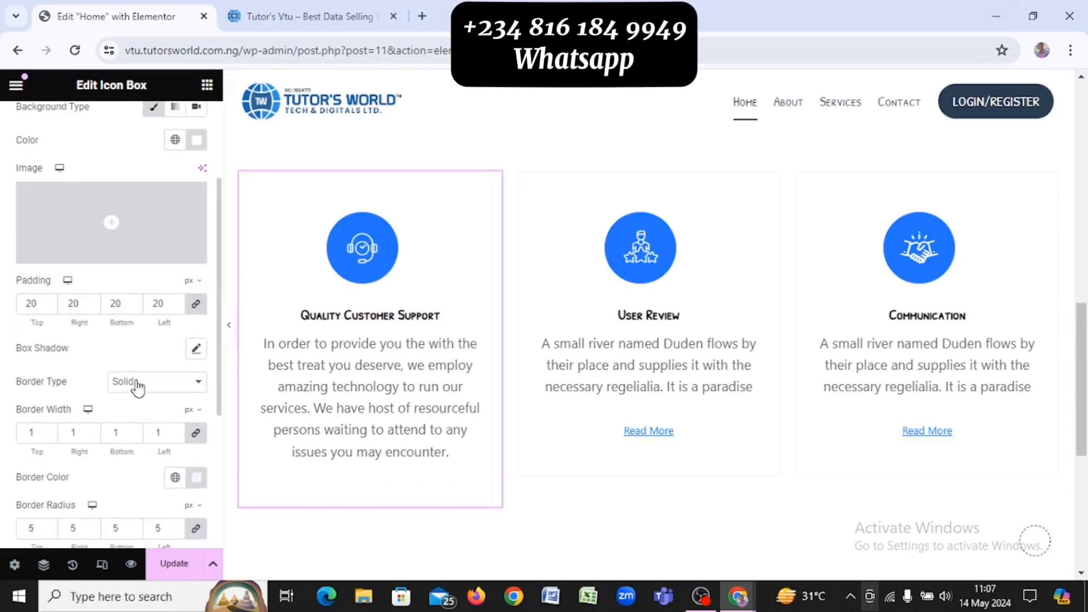
scroll(91, 389, "down", 1)
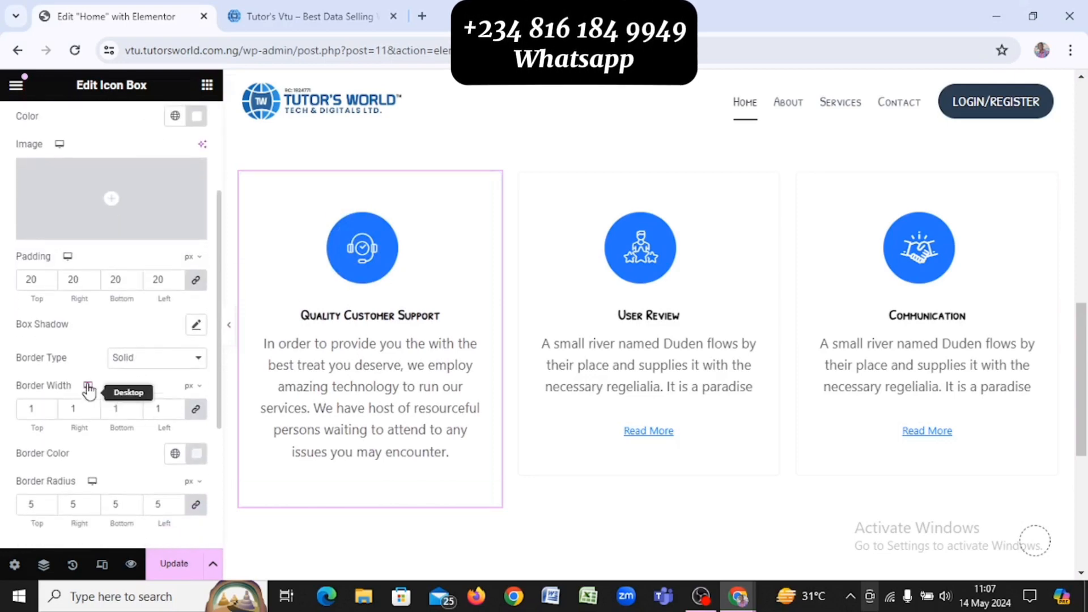
left_click(174, 449)
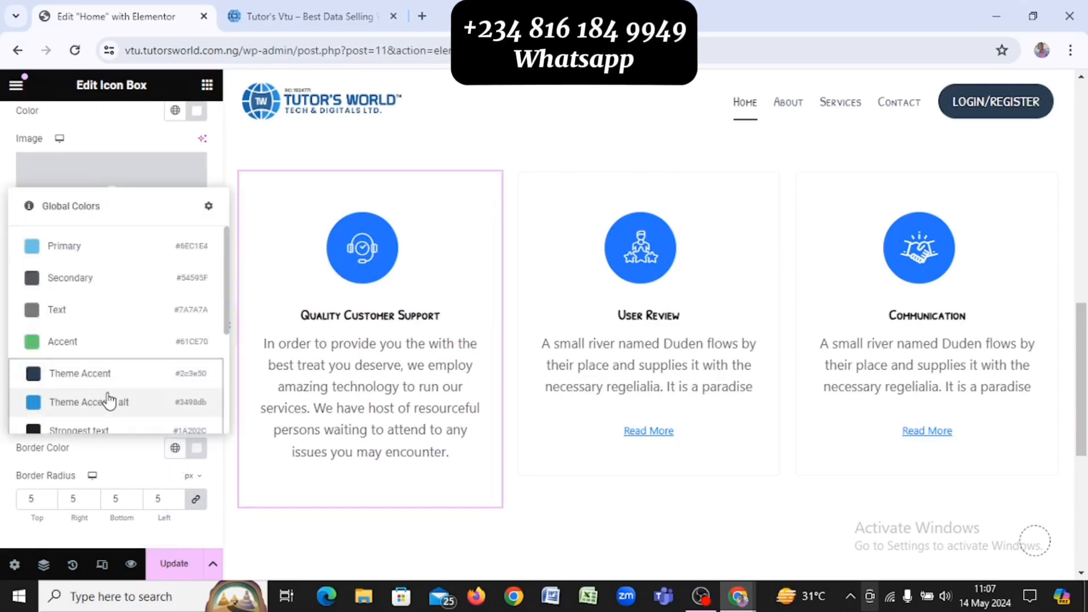
left_click(85, 430)
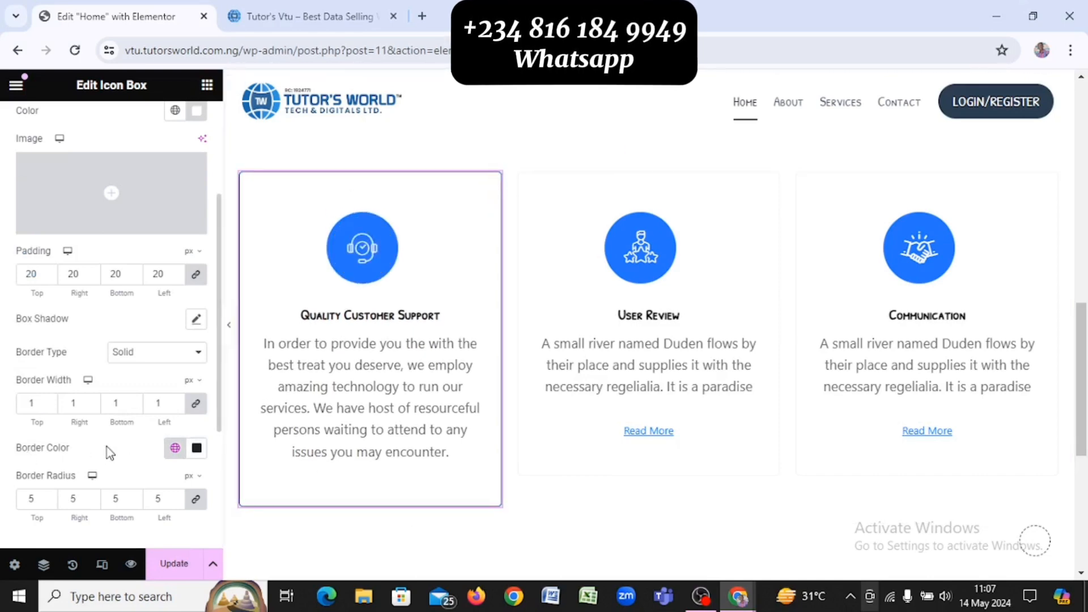
Apply the global Text font to the description typography of the Quality Customer Support box
scroll(106, 447, "down", 3)
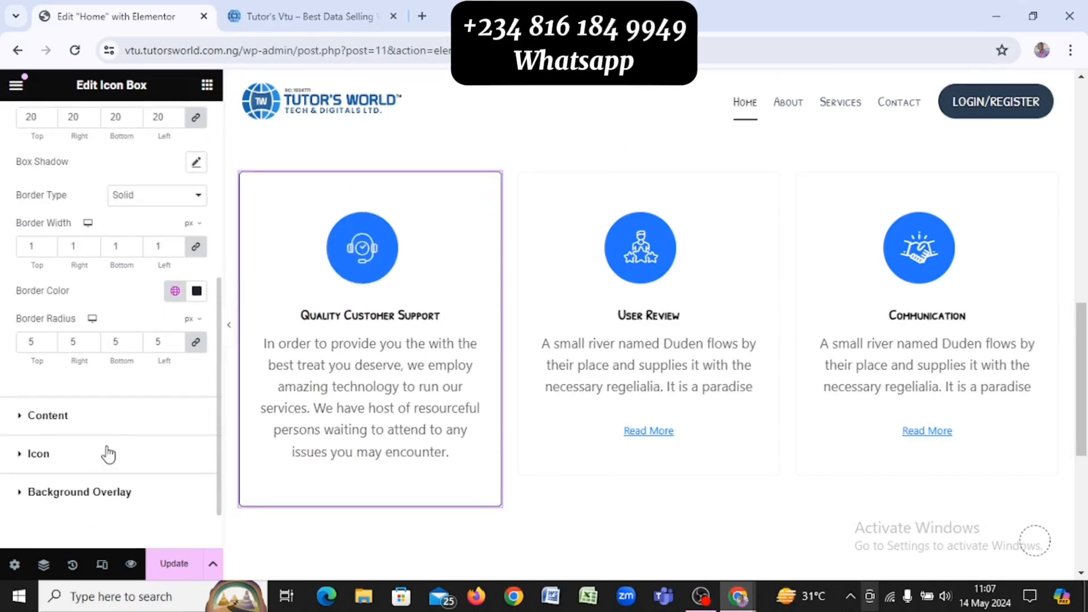
left_click(78, 425)
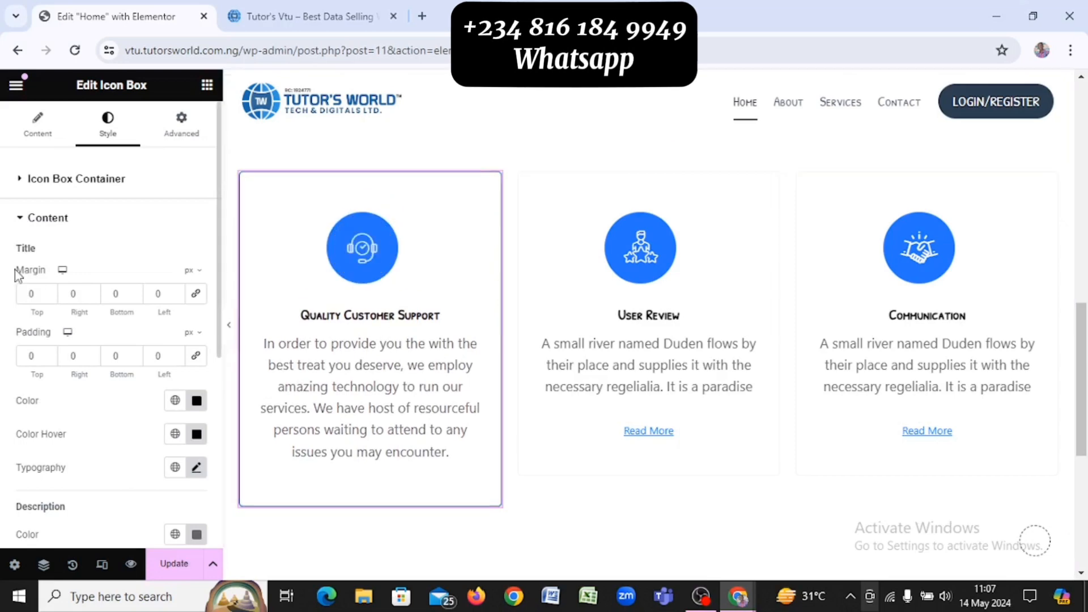
scroll(99, 408, "down", 1)
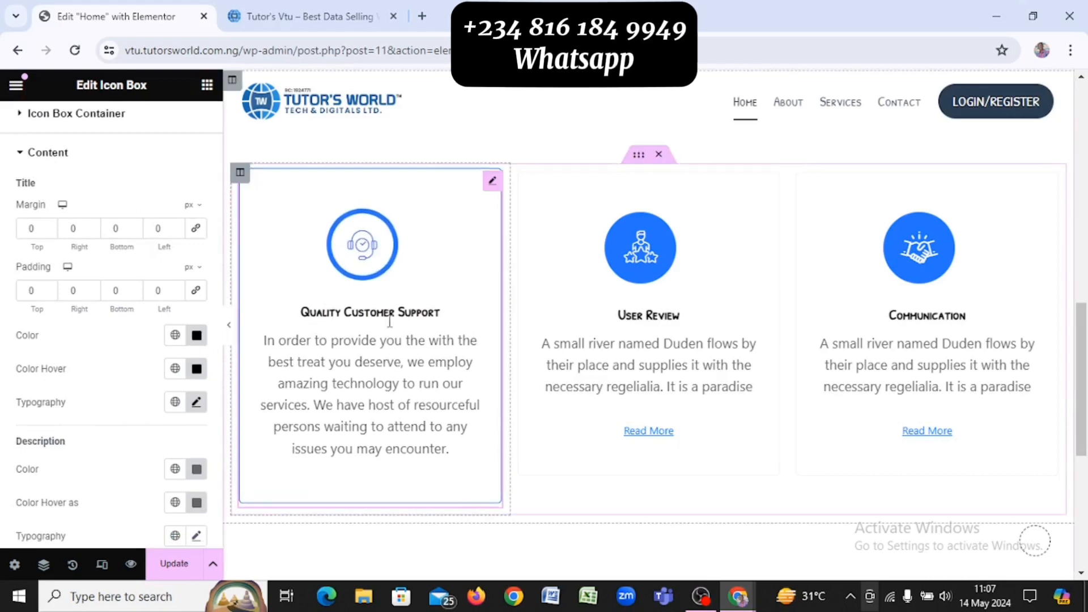
scroll(151, 455, "down", 1)
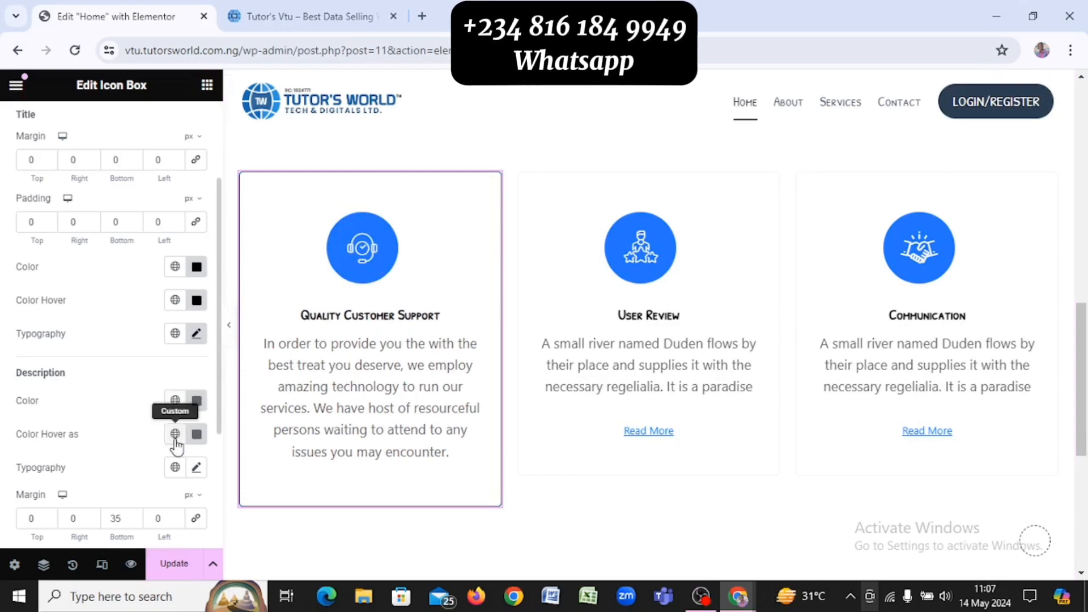
left_click(175, 468)
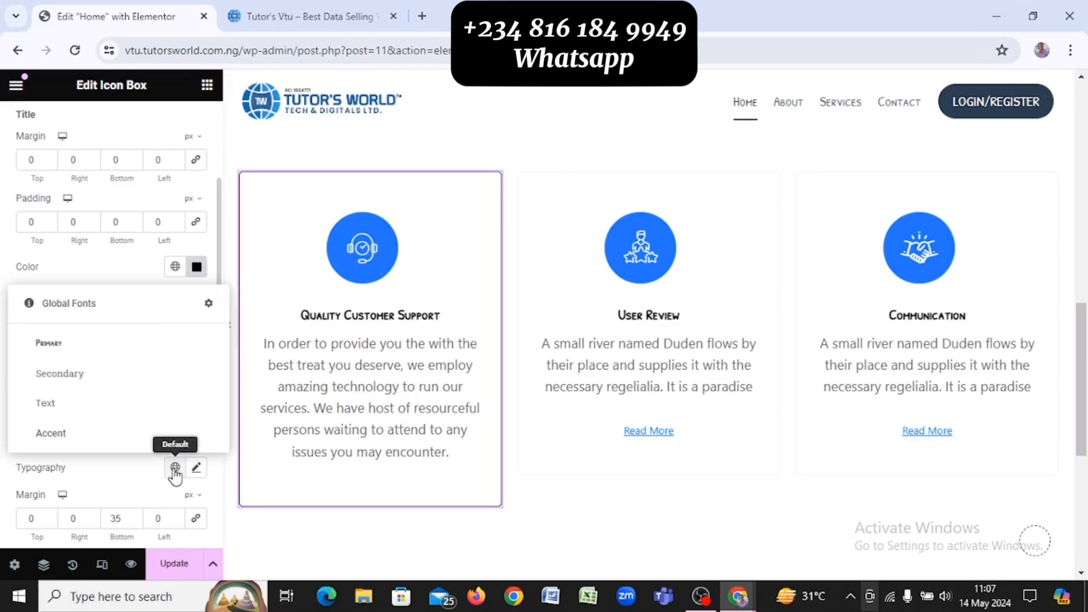
left_click(74, 417)
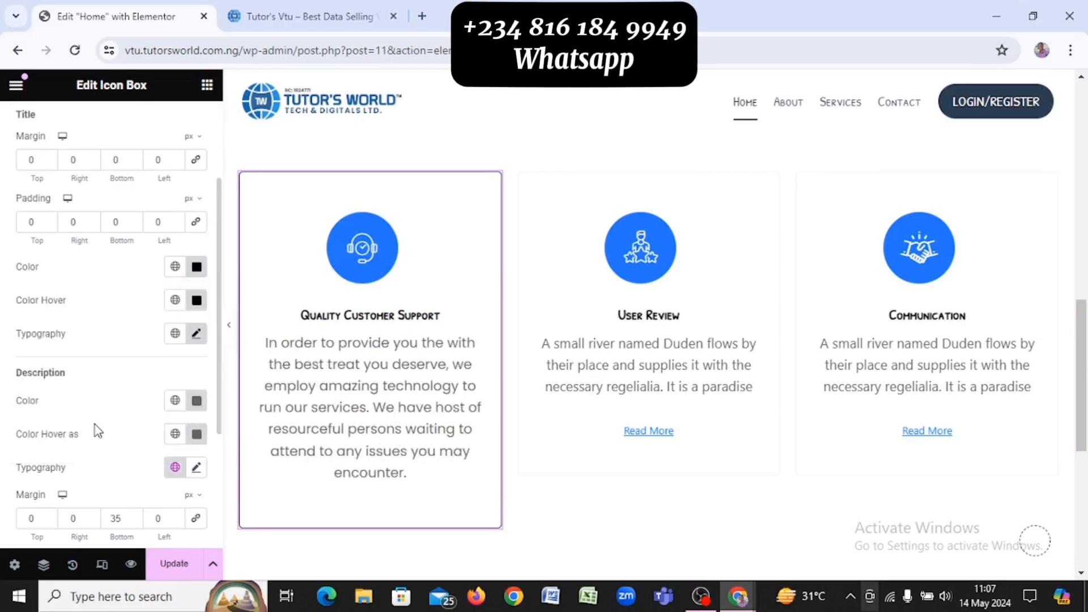
scroll(134, 431, "down", 1)
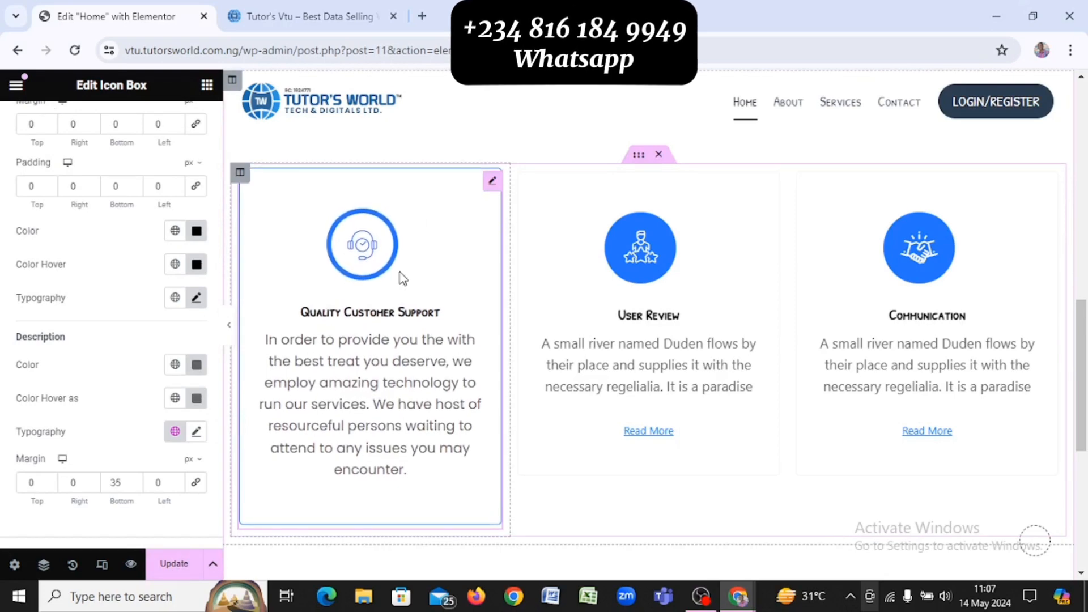
Set the Quality Customer Support box container's hover border color to the global Theme Accent - alt color
scroll(29, 316, "up", 3)
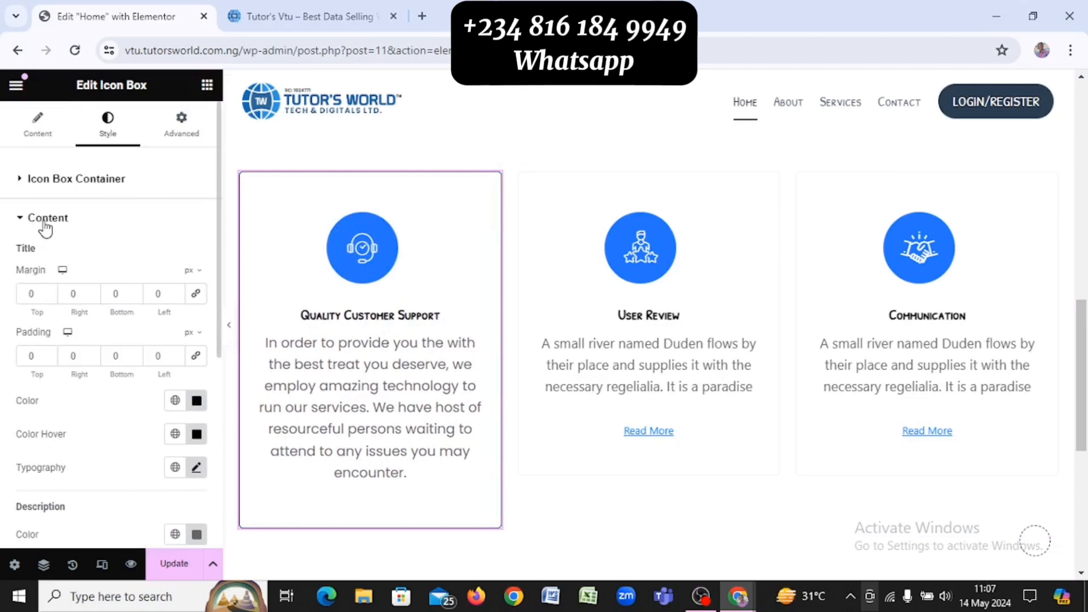
left_click(45, 221)
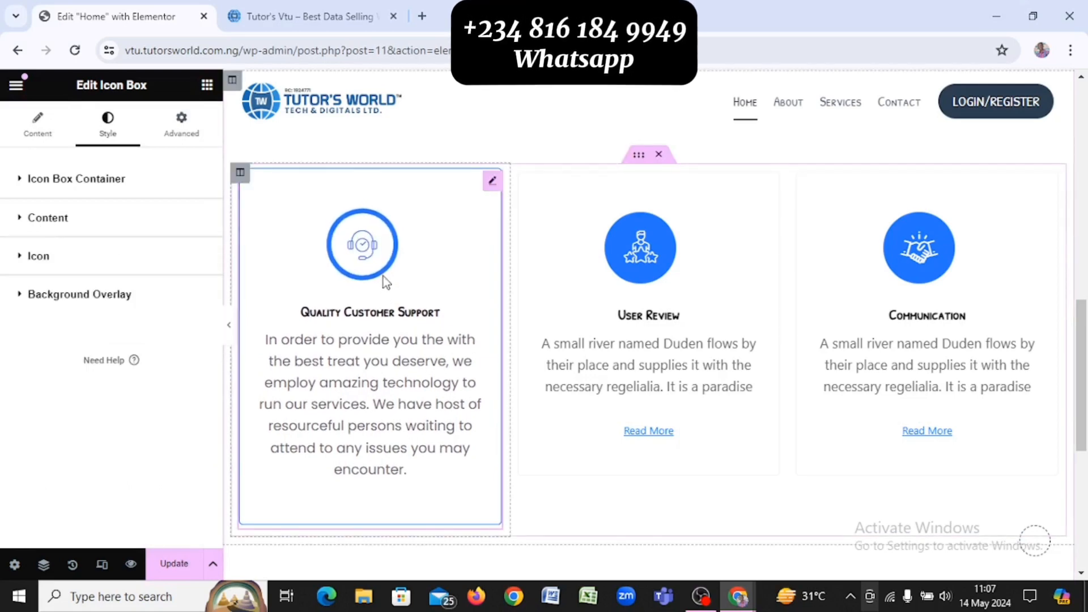
left_click(113, 228)
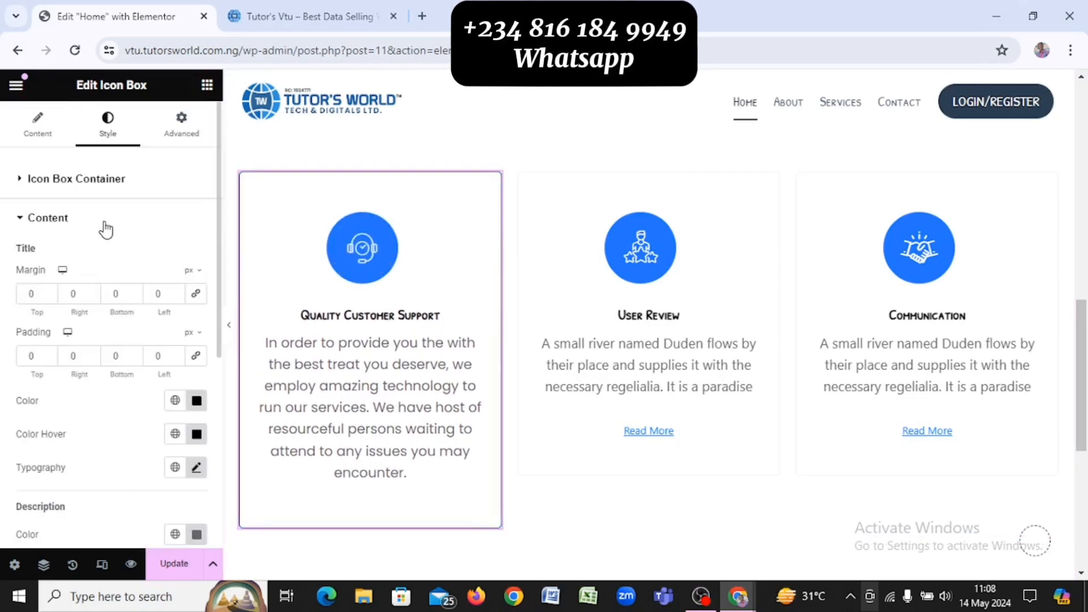
left_click(78, 179)
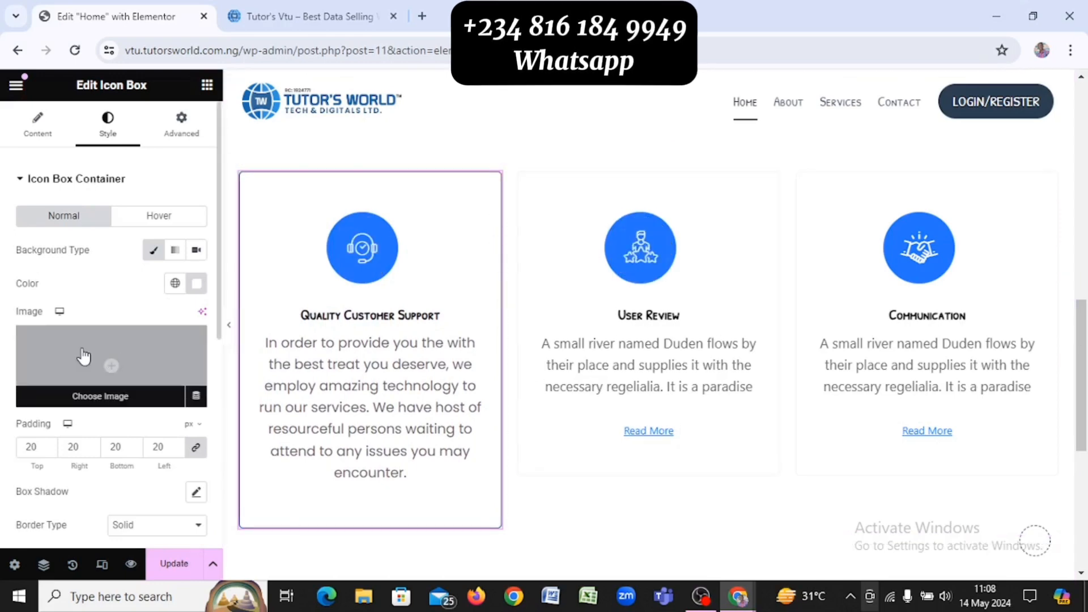
scroll(85, 357, "down", 3)
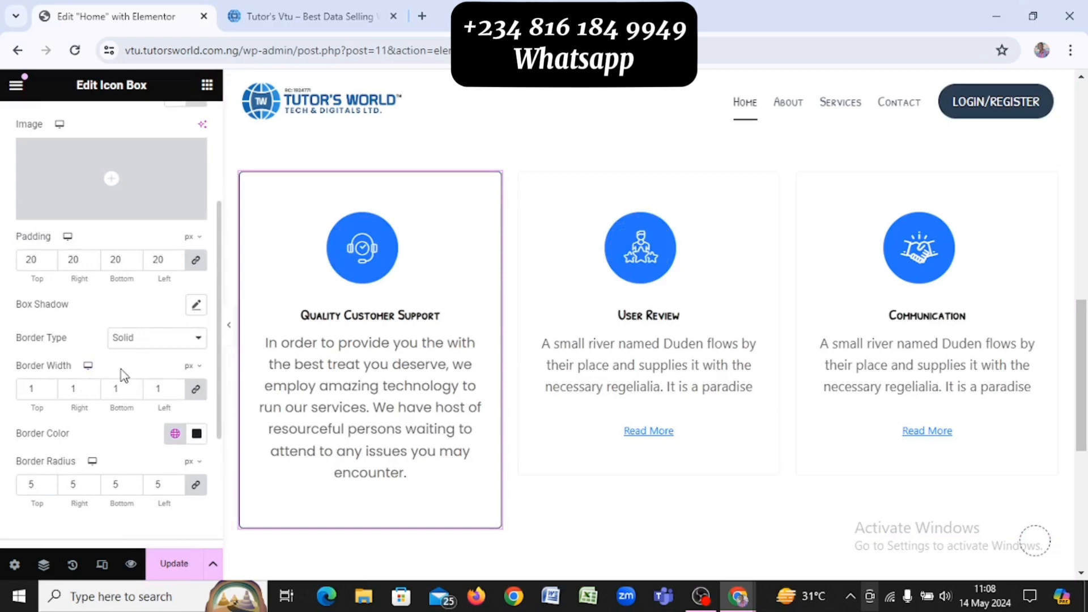
scroll(120, 397, "up", 3)
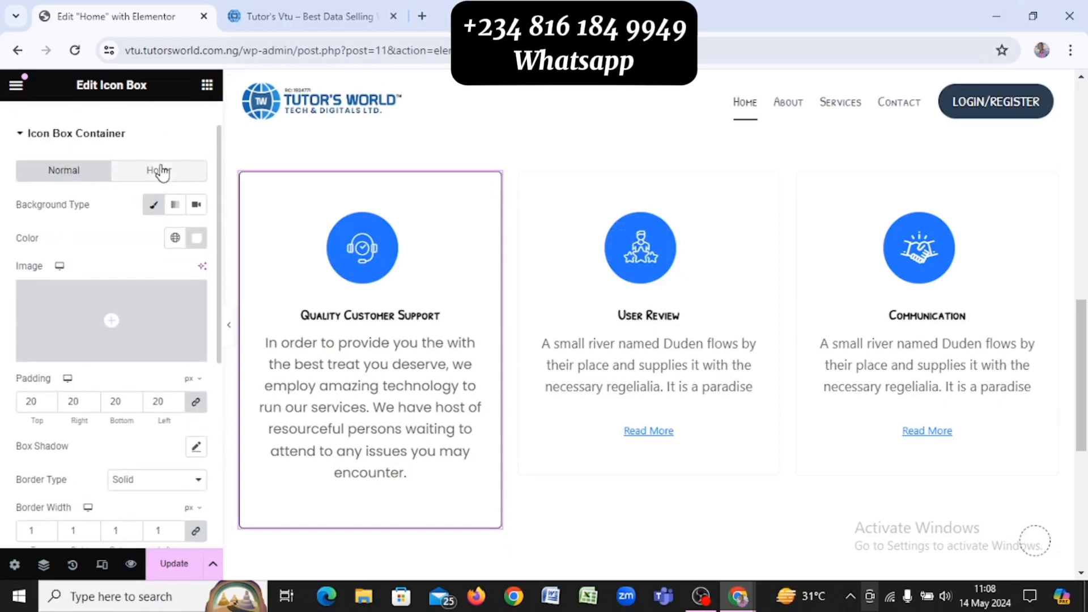
left_click(162, 172)
scroll(119, 377, "down", 1)
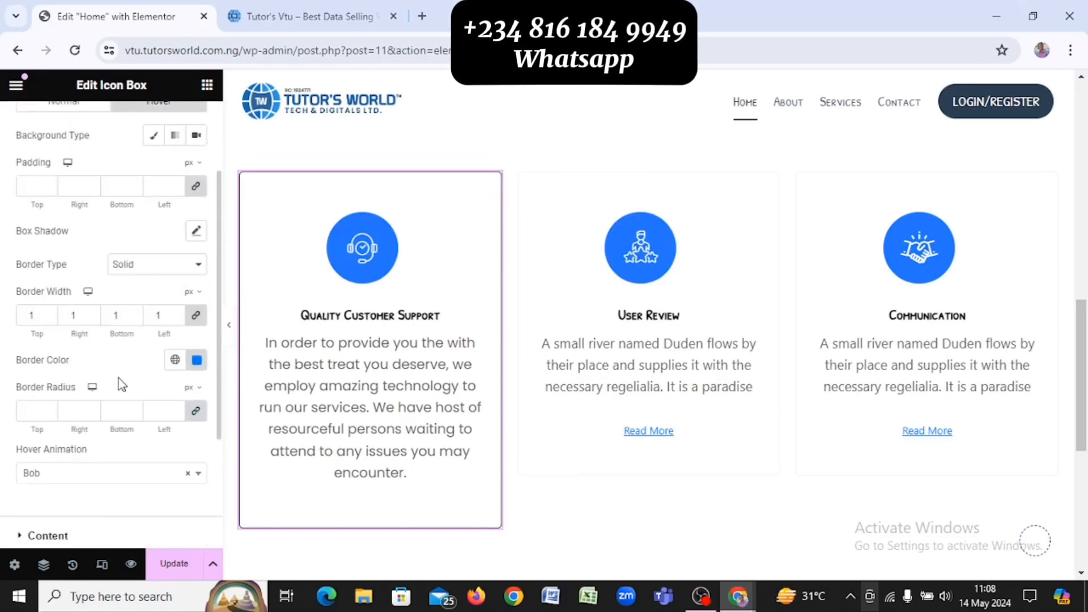
left_click(174, 361)
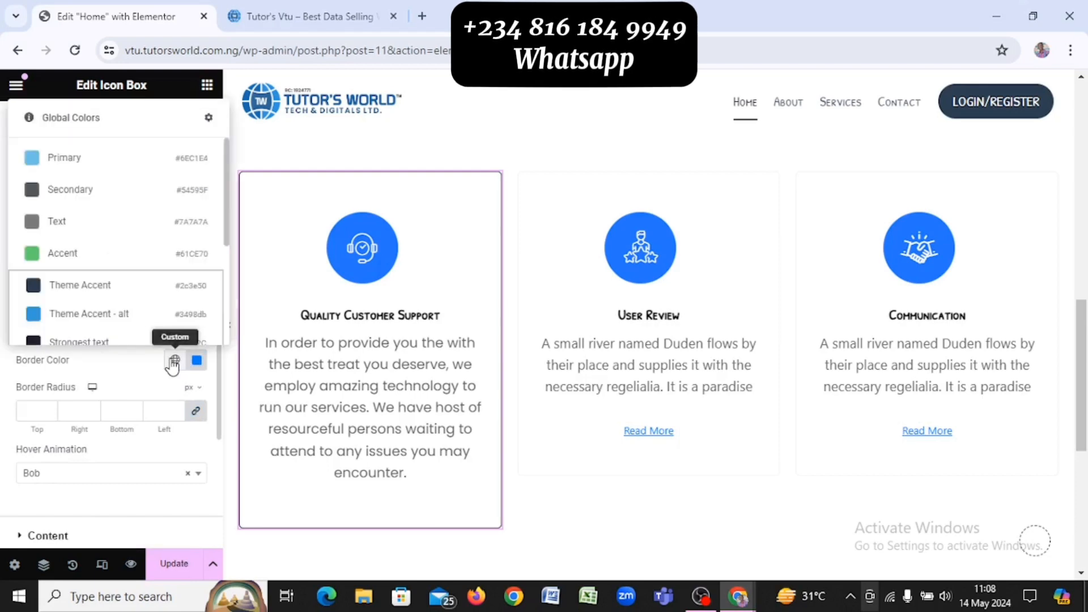
left_click(123, 317)
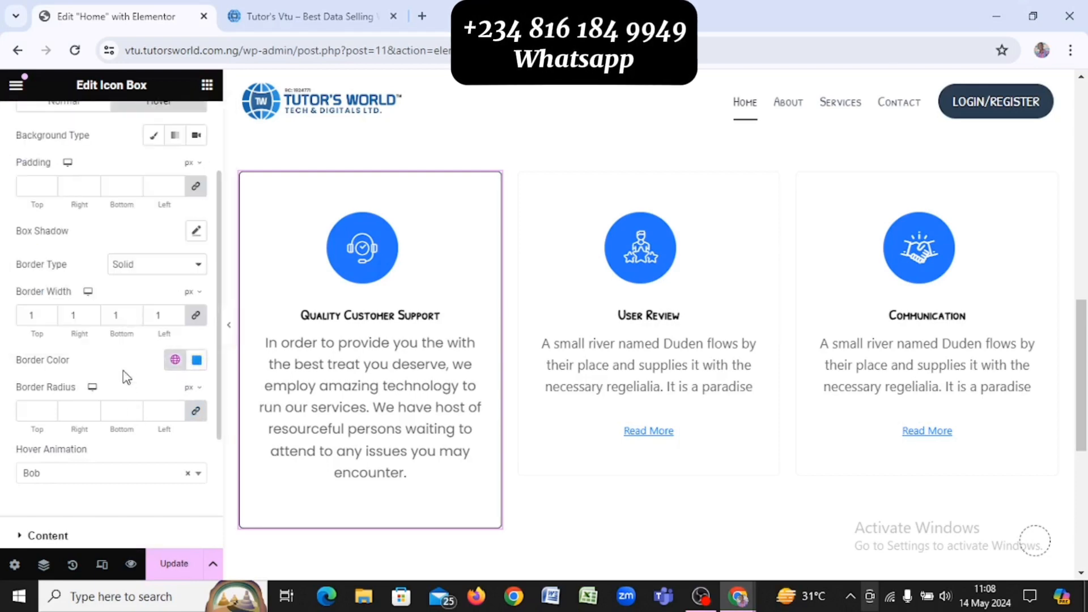
Set the normal icon background color of the Quality Customer Support box to the global Theme Accent color
scroll(124, 377, "down", 1)
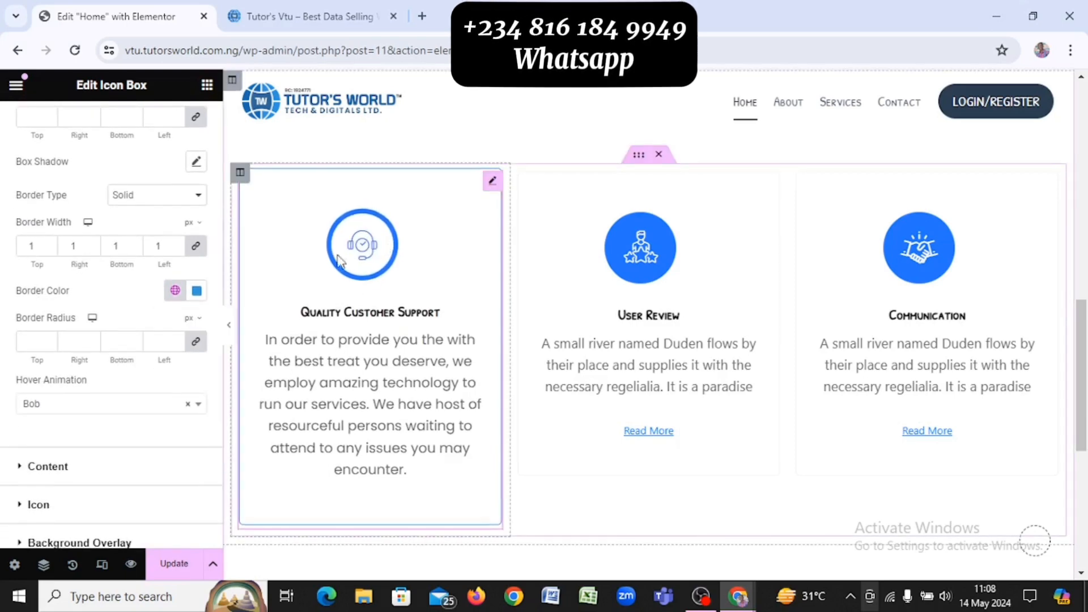
scroll(90, 468, "down", 2)
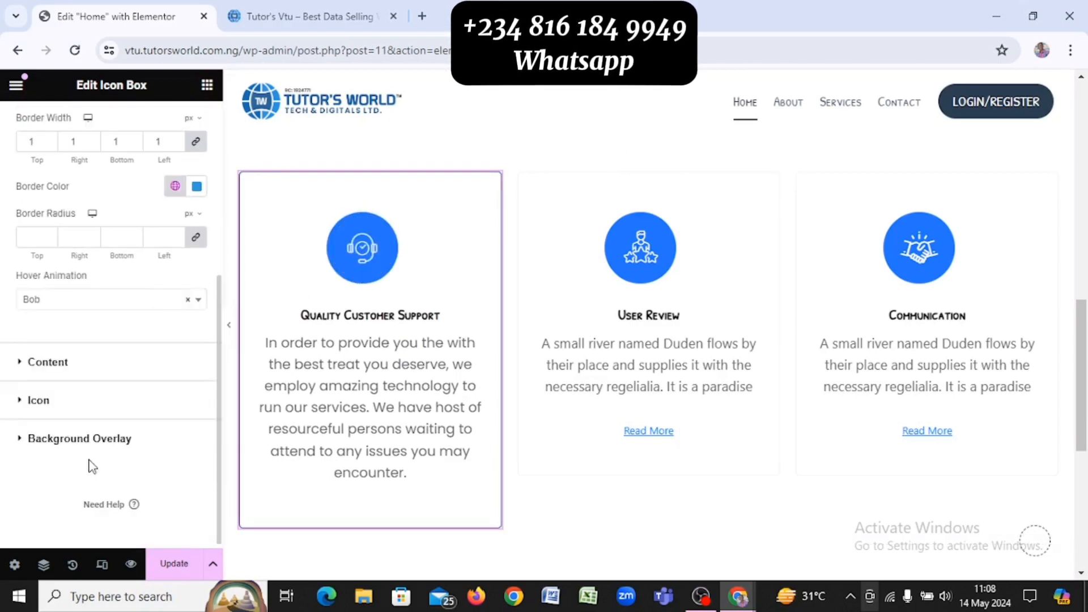
left_click(322, 294)
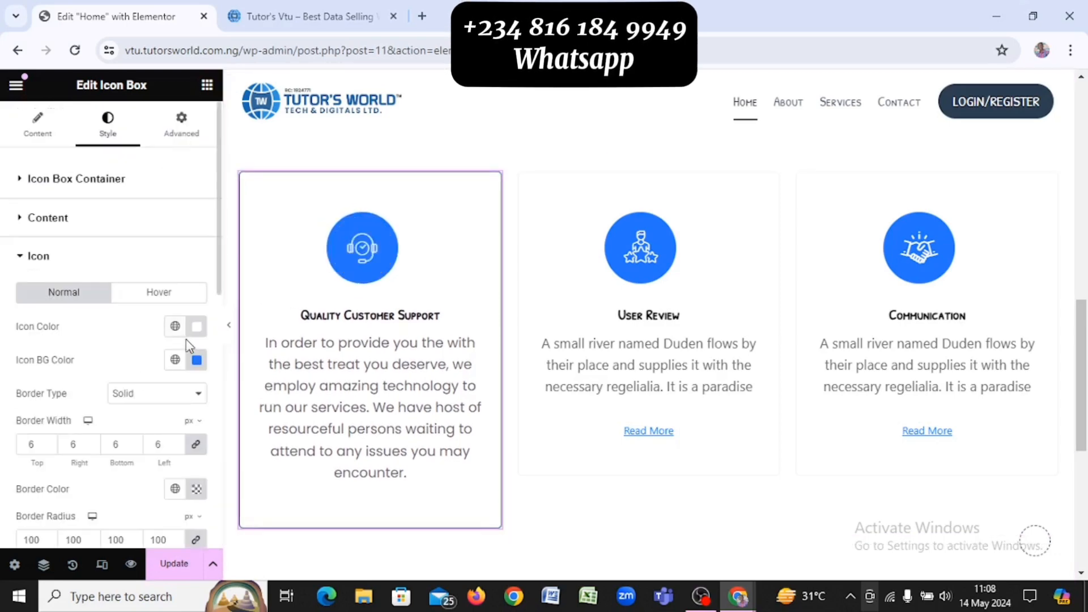
left_click(176, 359)
scroll(177, 370, "down", 1)
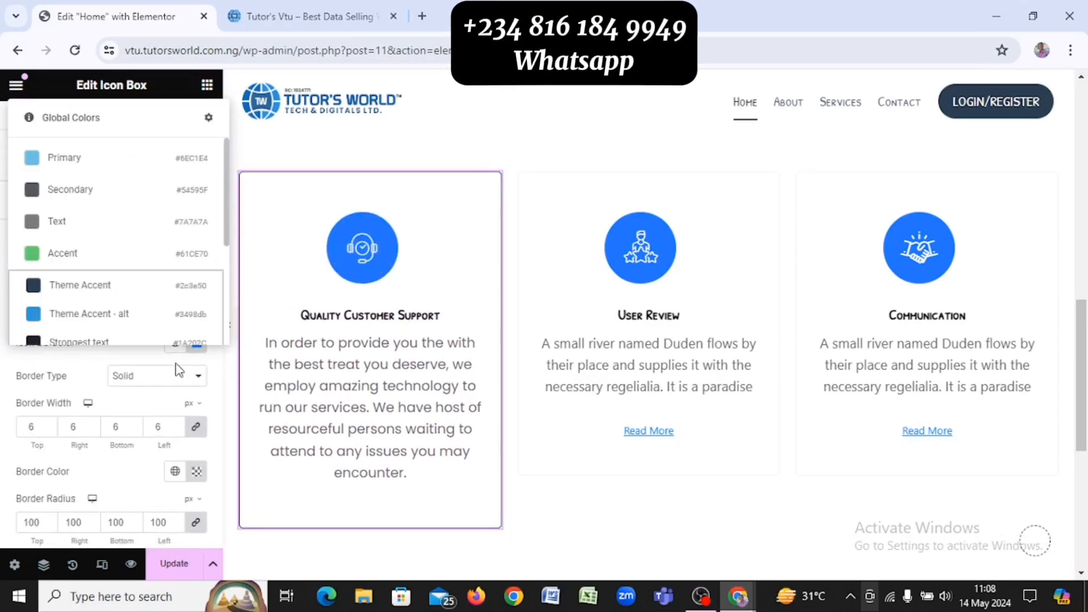
scroll(151, 335, "down", 1)
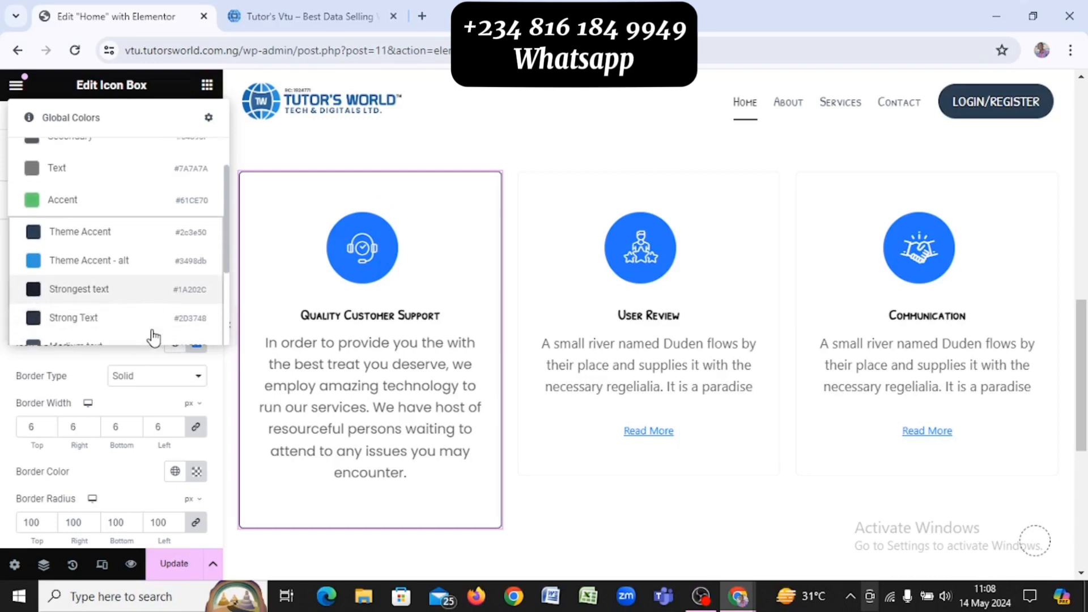
left_click(112, 250)
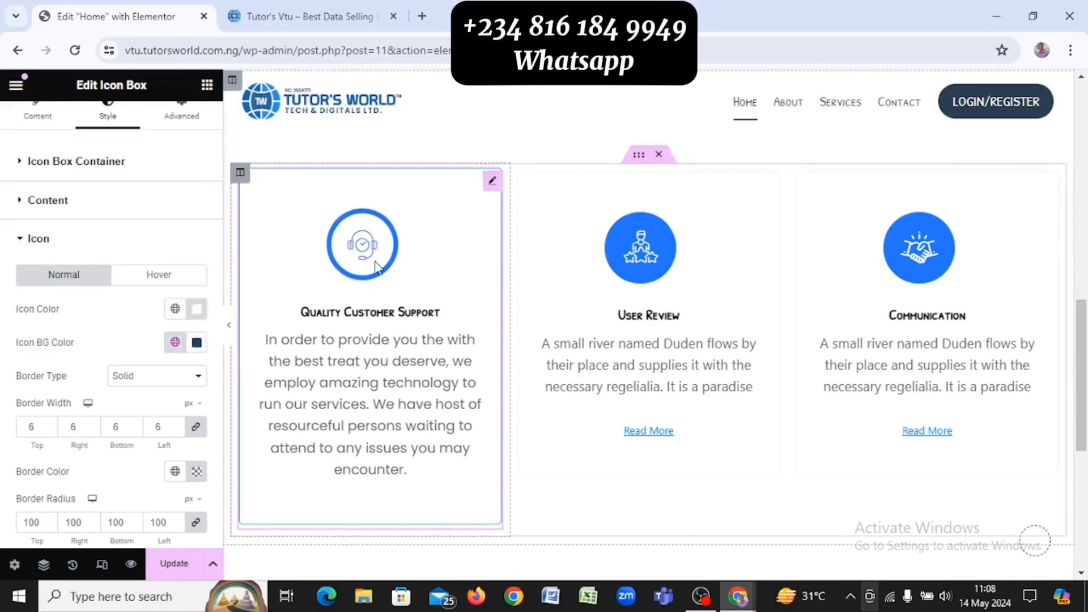
For the Quality Customer Support icon's hover state, set the icon color to global Theme Accent and the border color to Strongest text
scroll(111, 353, "down", 3)
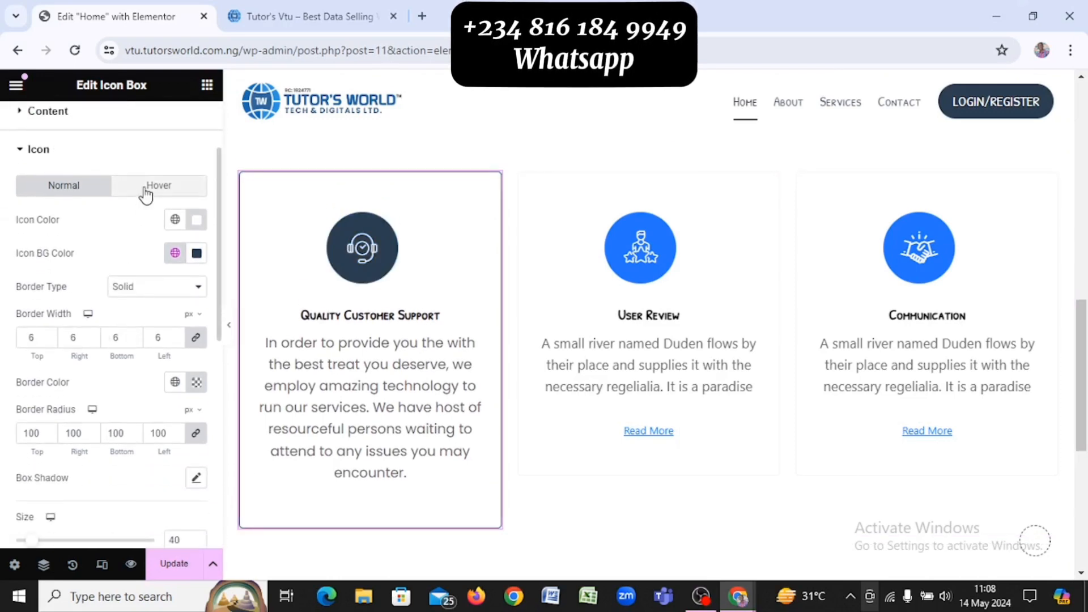
left_click(146, 192)
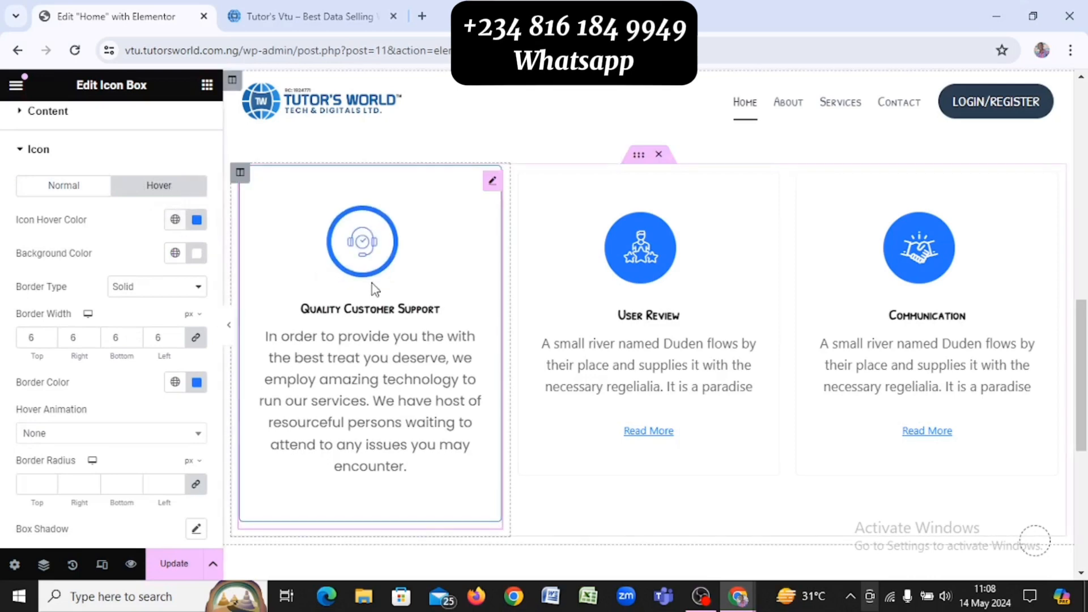
left_click(174, 221)
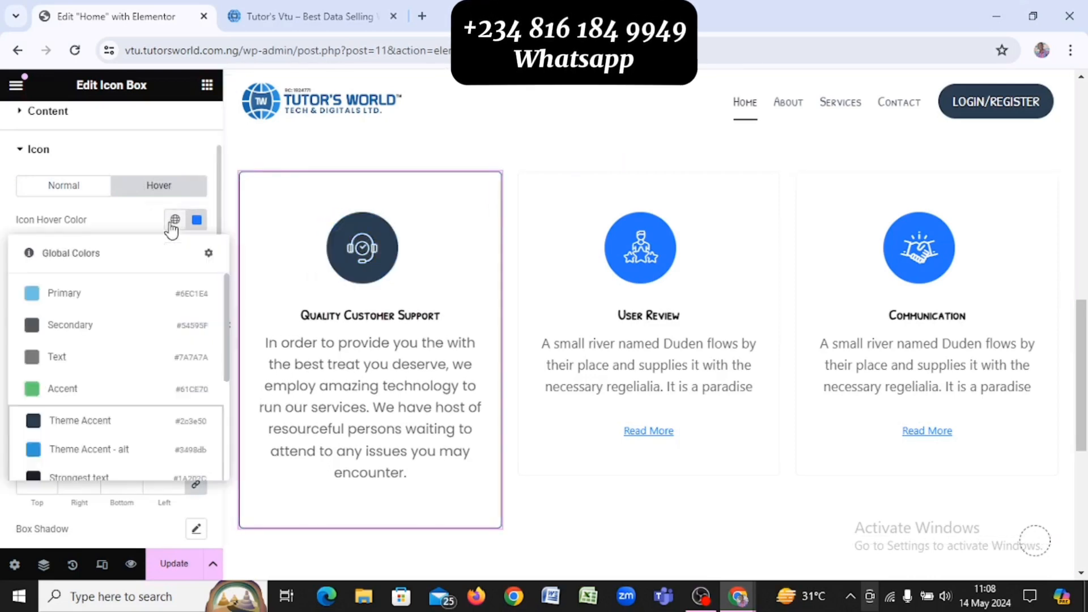
left_click(115, 423)
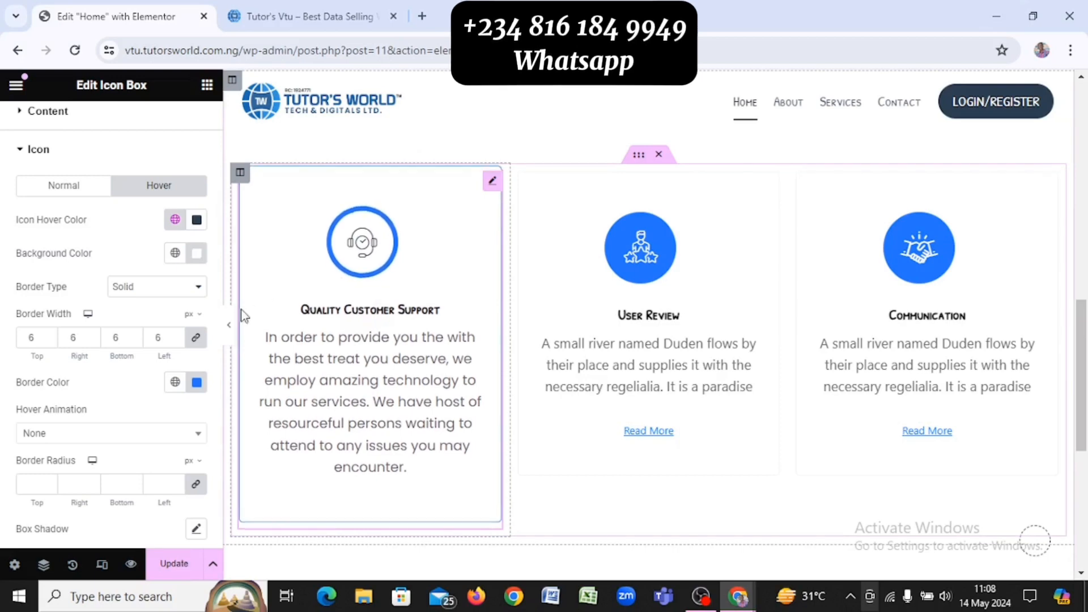
left_click(174, 383)
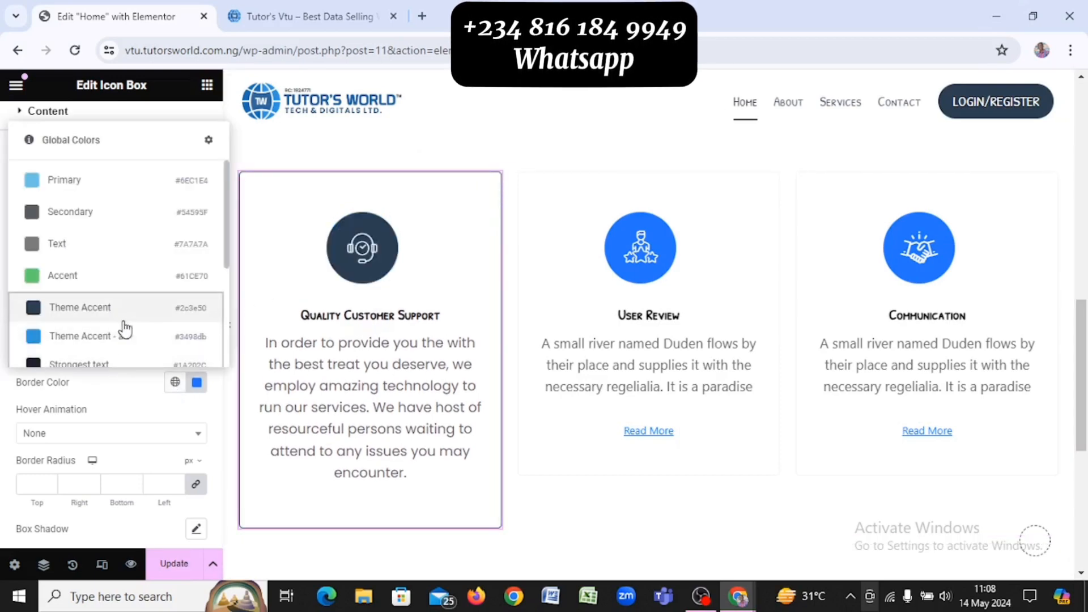
left_click(129, 365)
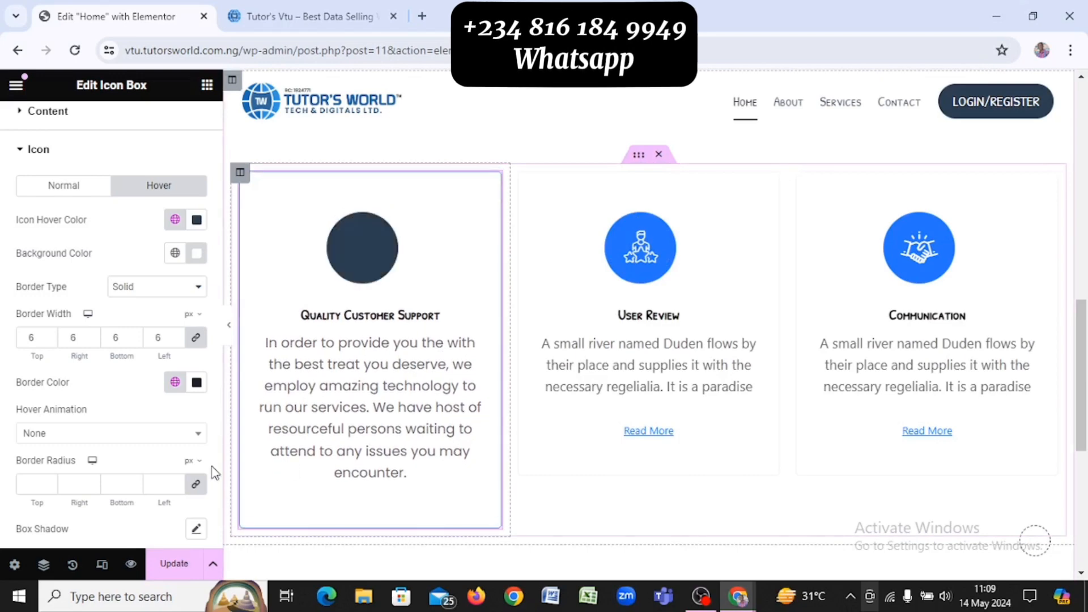
scroll(133, 422, "down", 7)
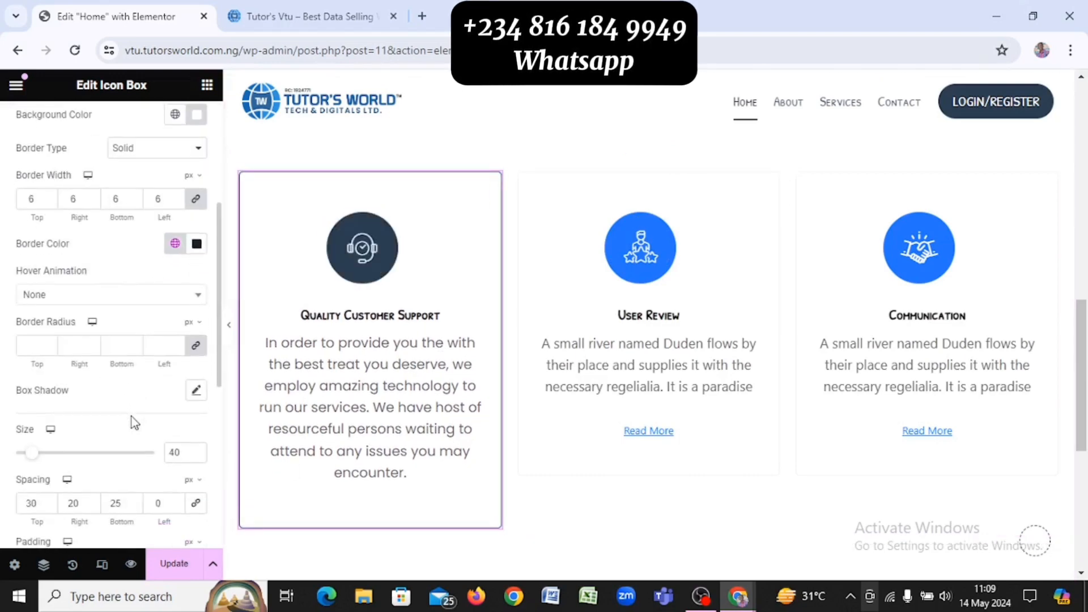
scroll(132, 421, "down", 3)
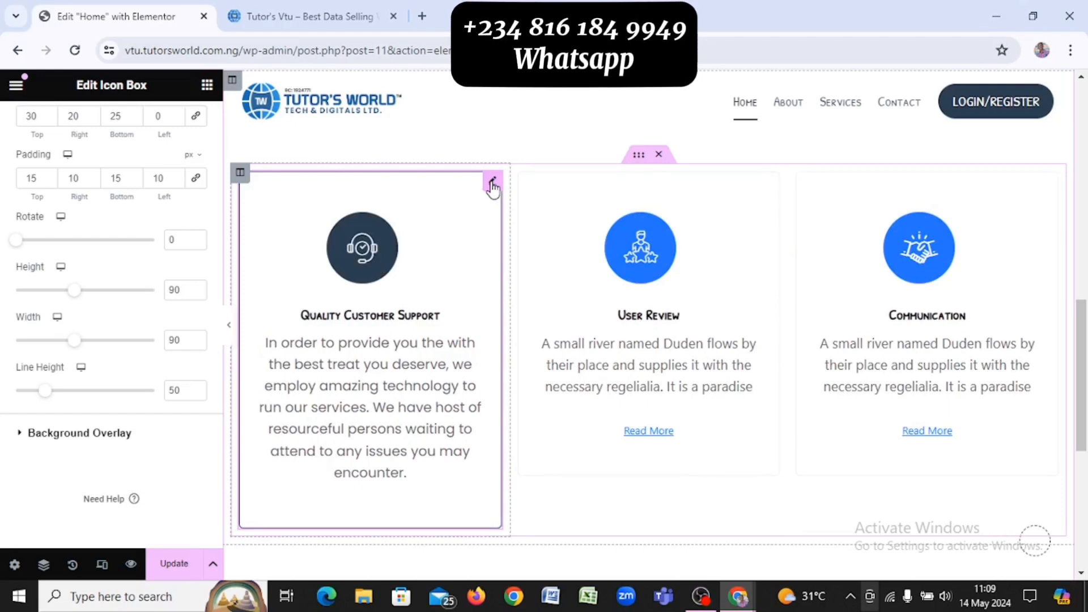
Copy the Quality Customer Support icon box and paste its style onto the User Review and Communication icon boxes
right_click(493, 186)
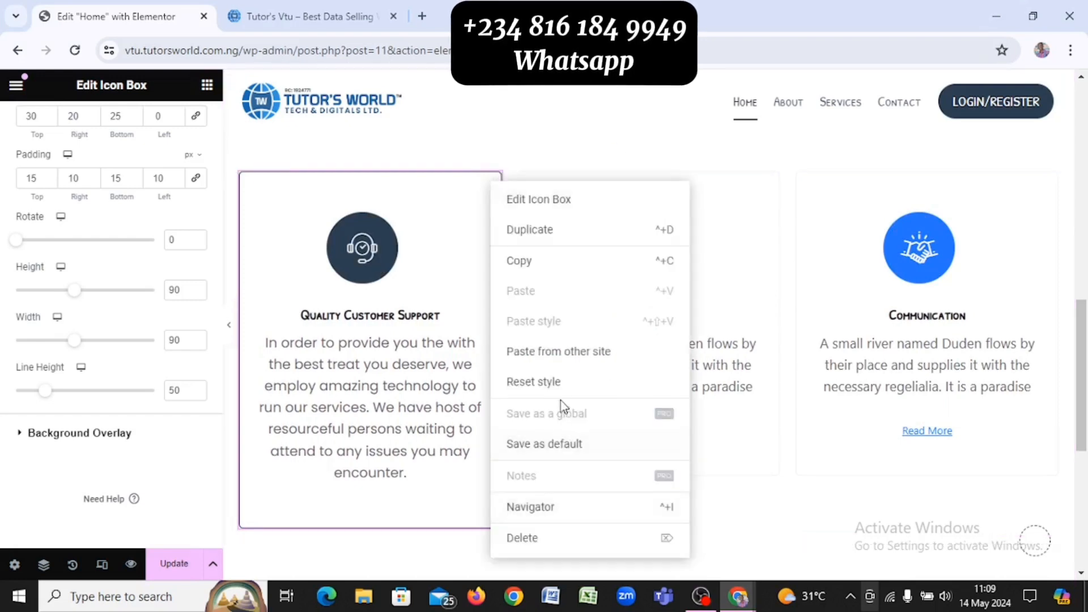
left_click(583, 262)
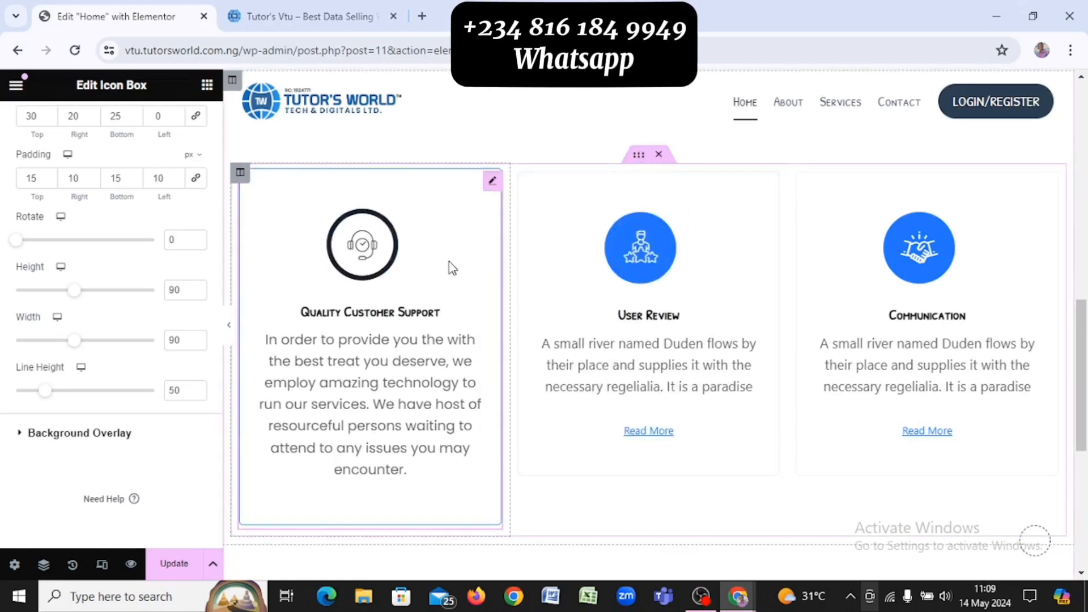
right_click(728, 201)
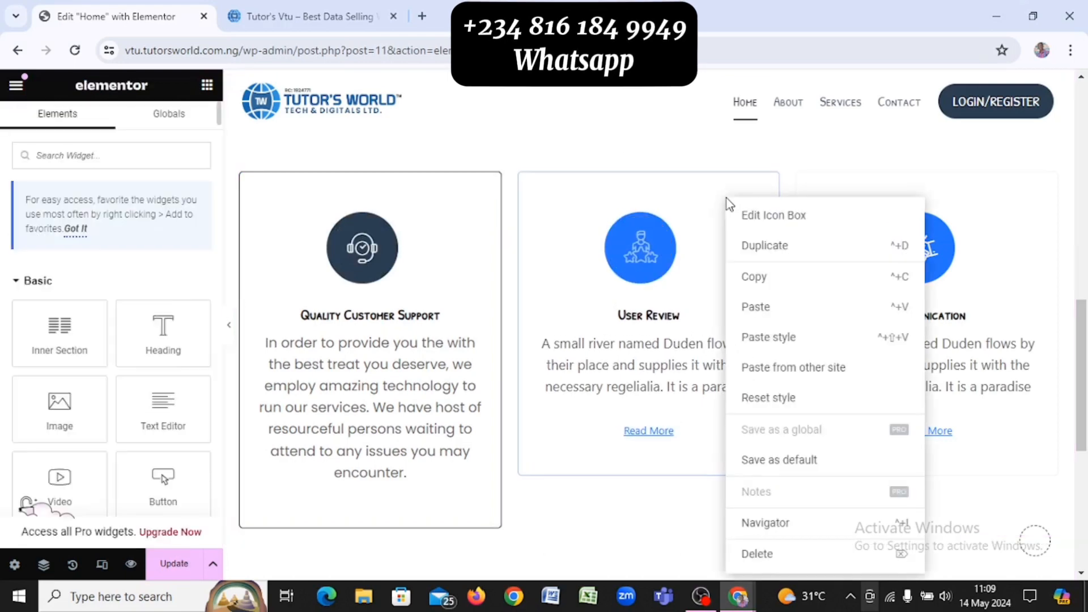
left_click(762, 338)
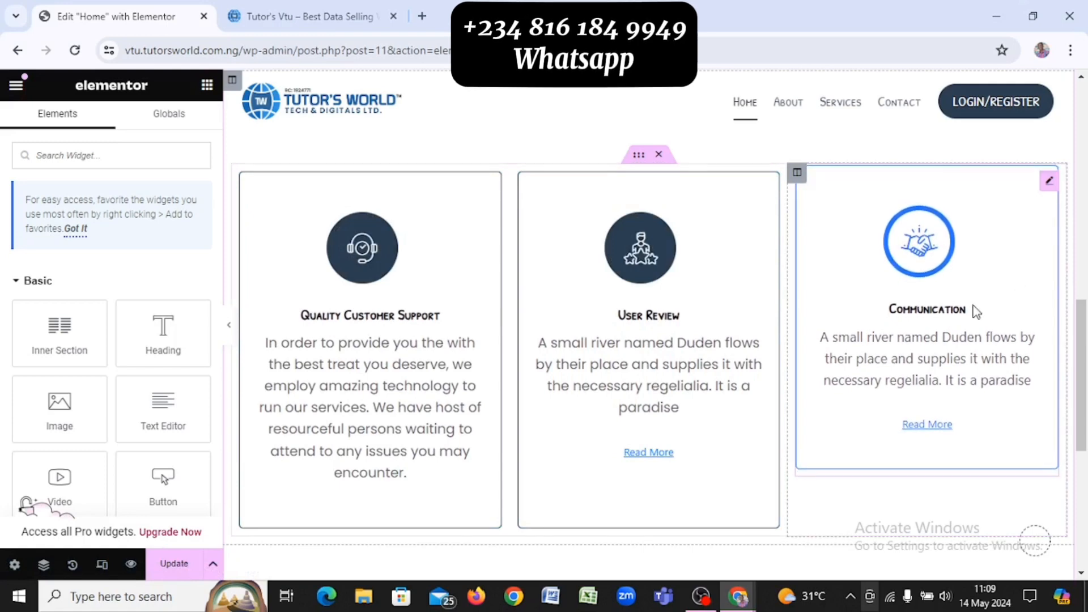
right_click(960, 263)
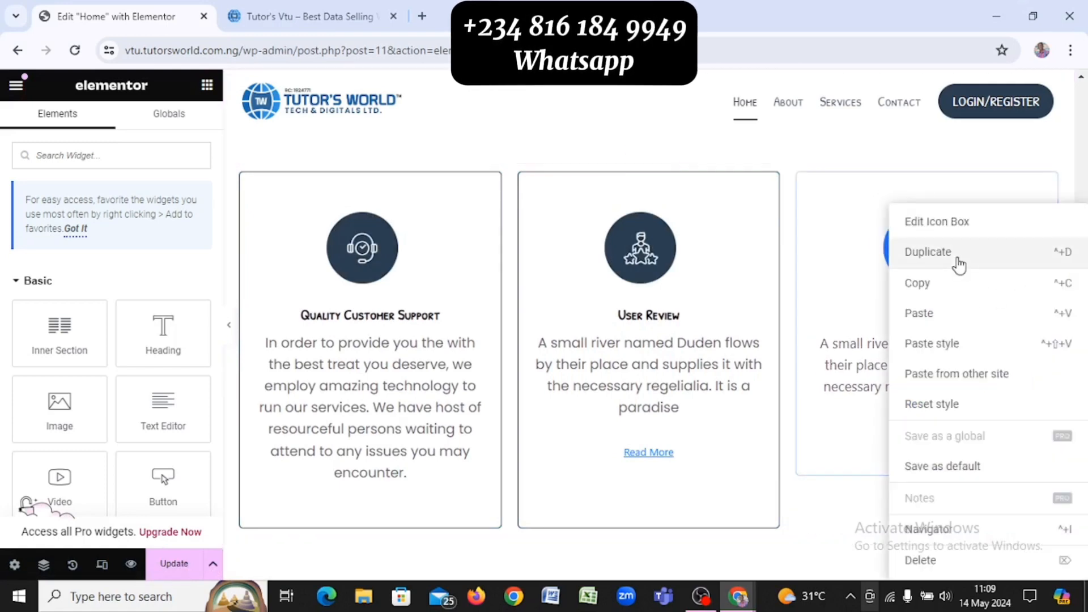
left_click(978, 357)
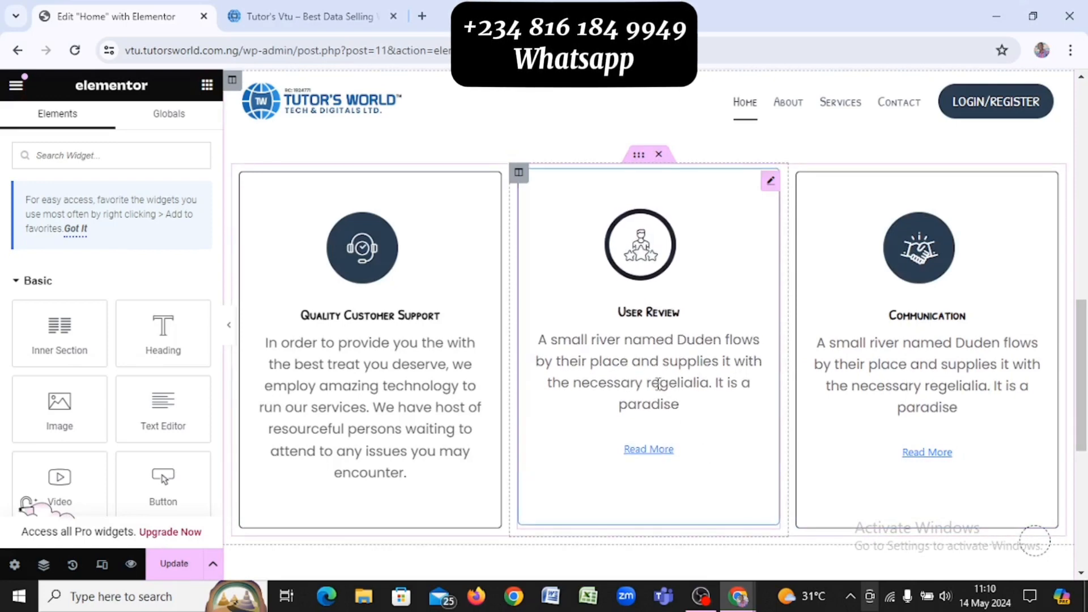
scroll(449, 306, "down", 2)
scroll(449, 303, "up", 1)
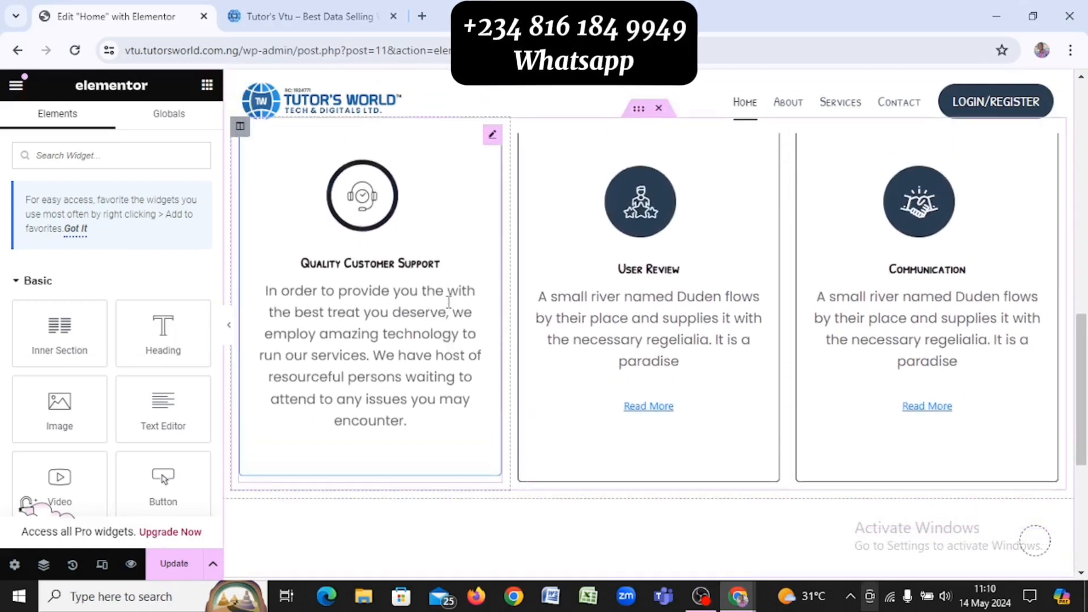
scroll(448, 302, "up", 3)
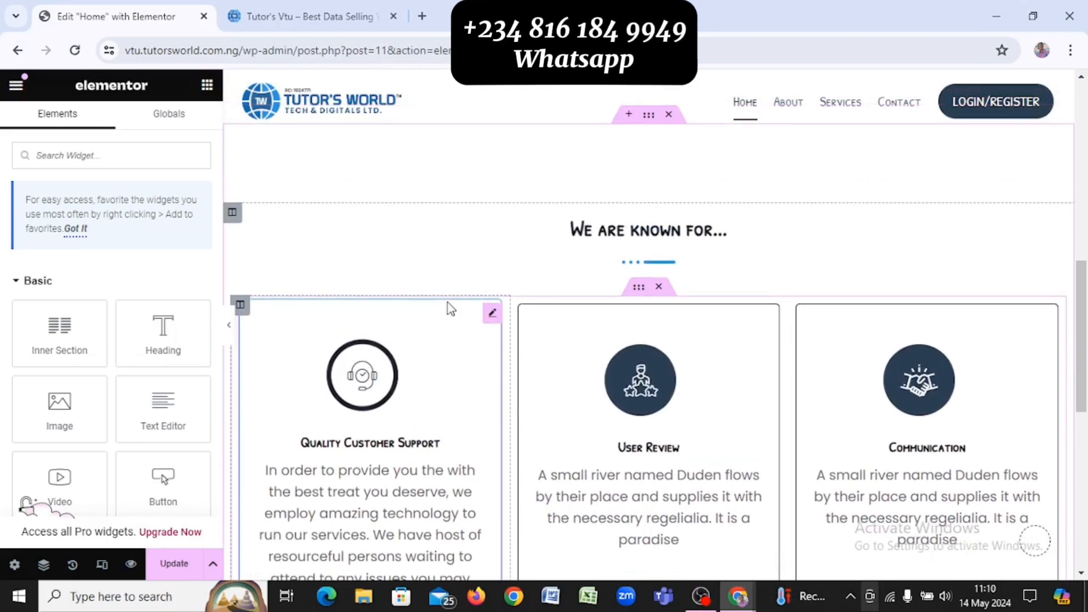
scroll(448, 303, "down", 2)
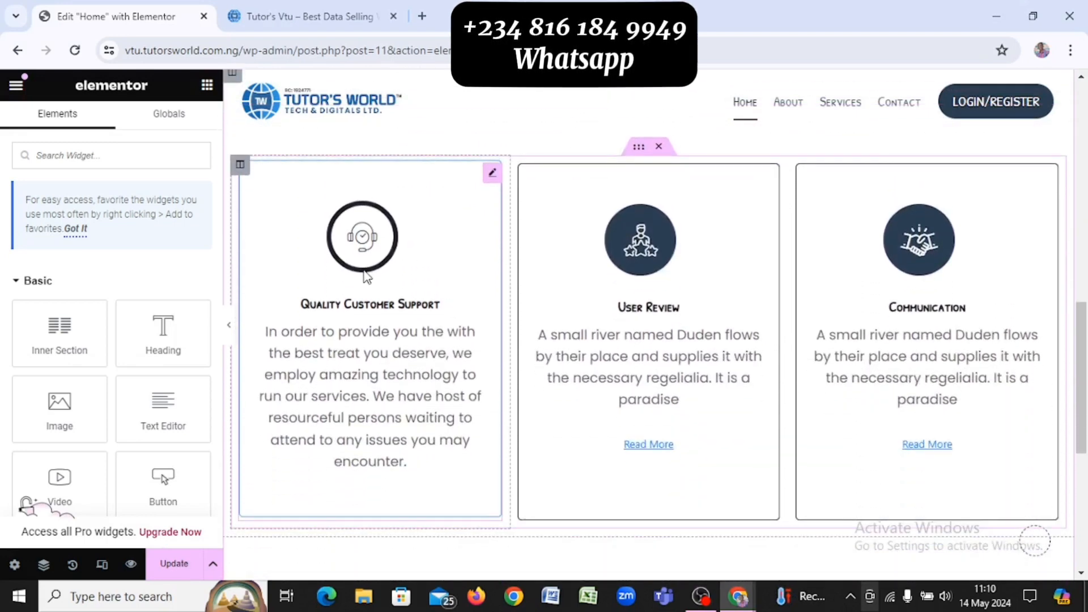
scroll(394, 267, "up", 10)
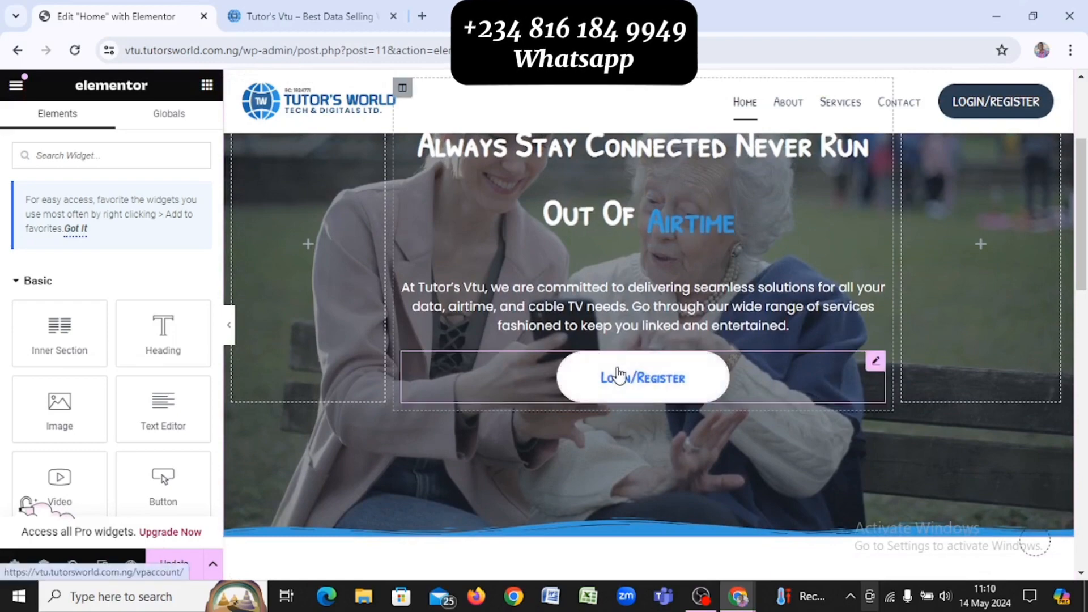
scroll(618, 374, "down", 10)
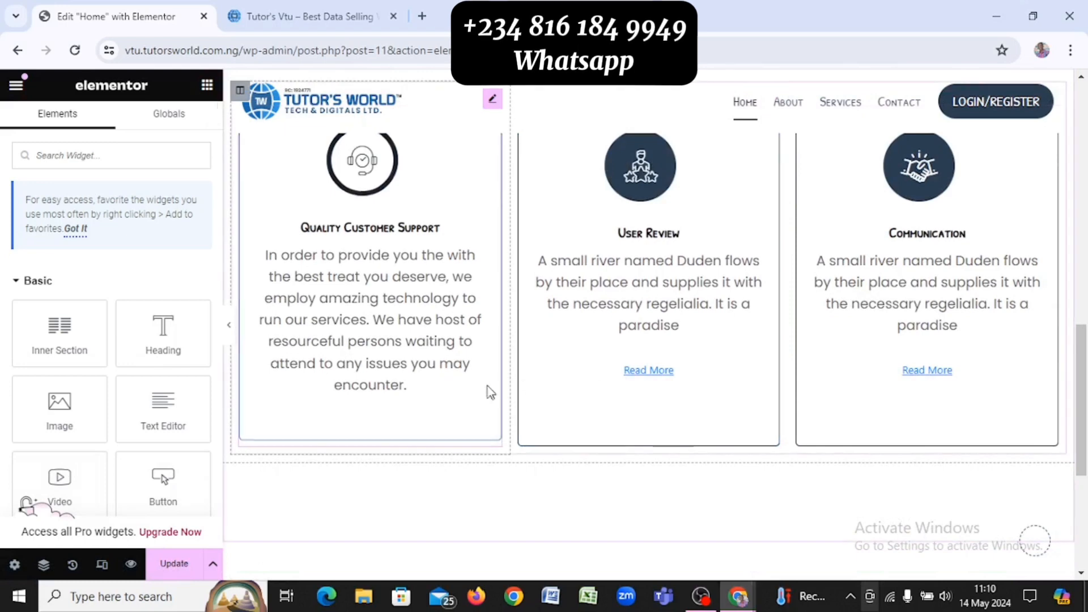
Disable the Read More button and the global link of the User Review icon box
left_click(683, 368)
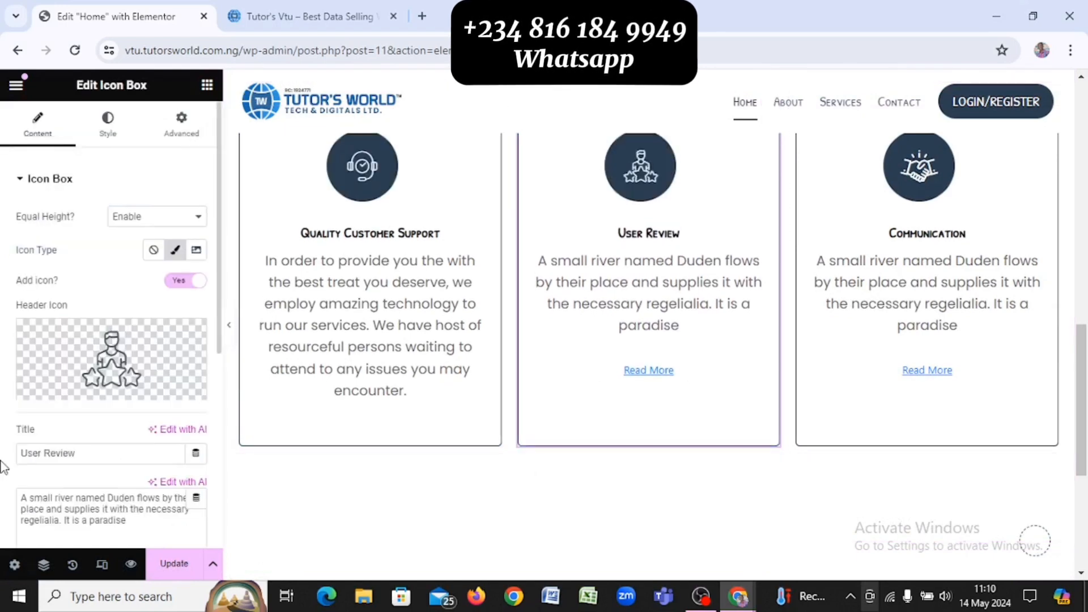
scroll(3, 468, "down", 6)
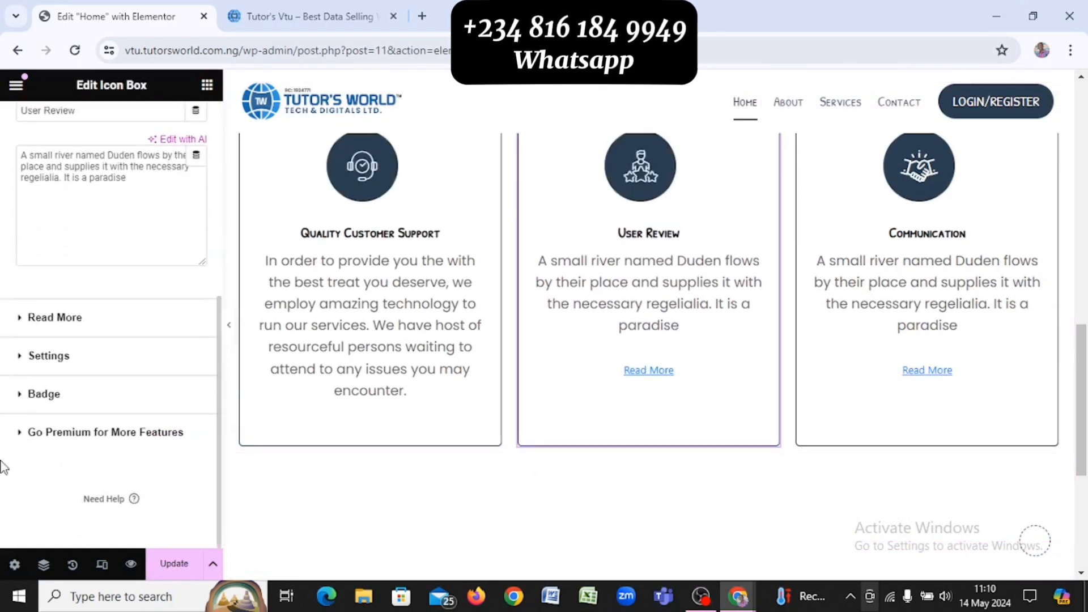
left_click(107, 327)
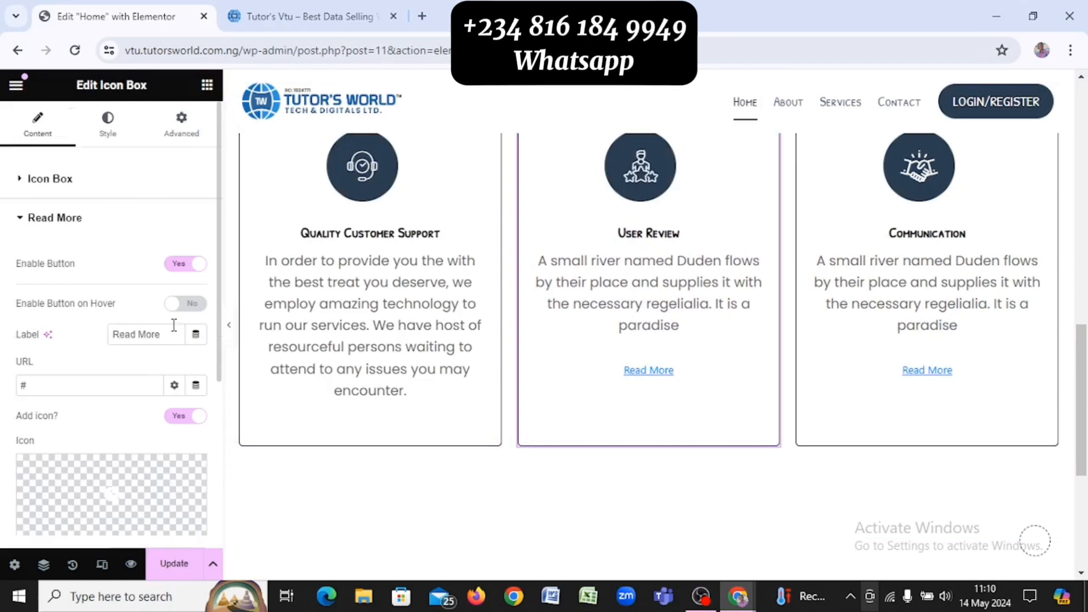
left_click(185, 265)
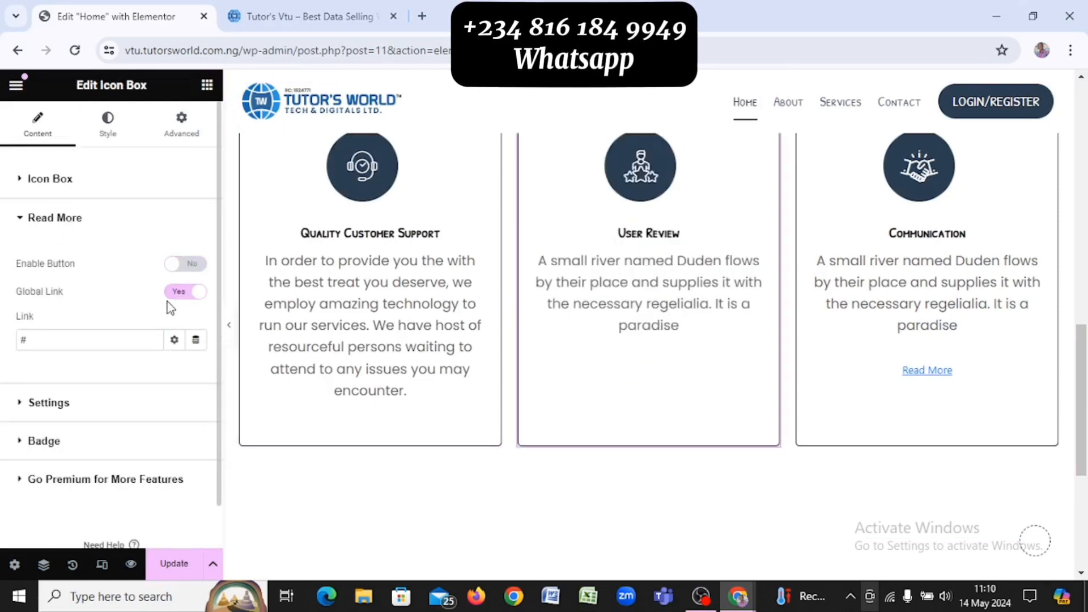
left_click(183, 292)
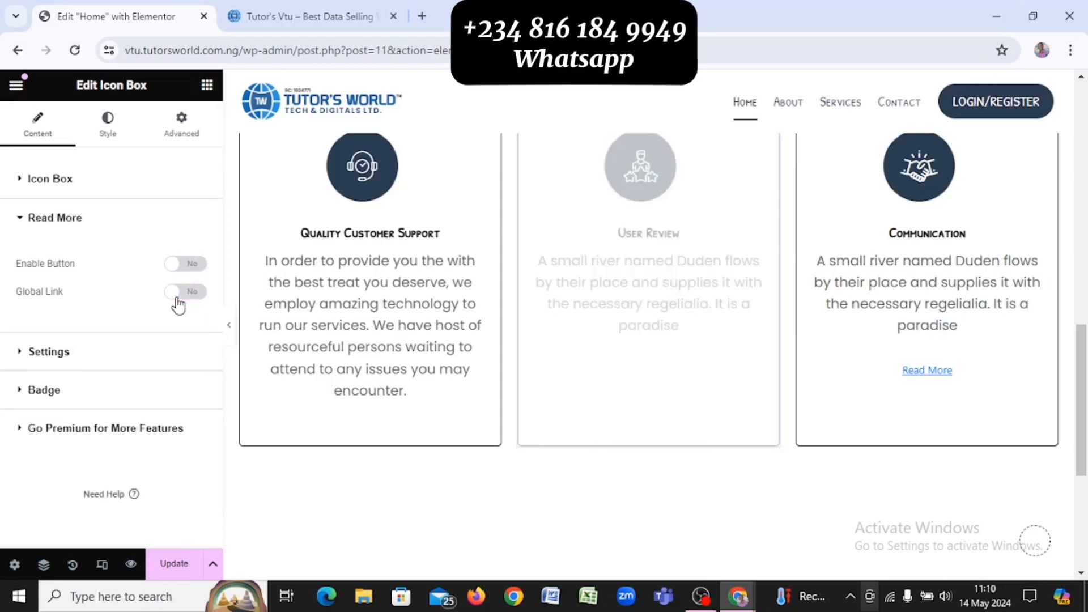
left_click(41, 220)
Disable the Read More button and the global link of the Communication icon box
left_click(923, 358)
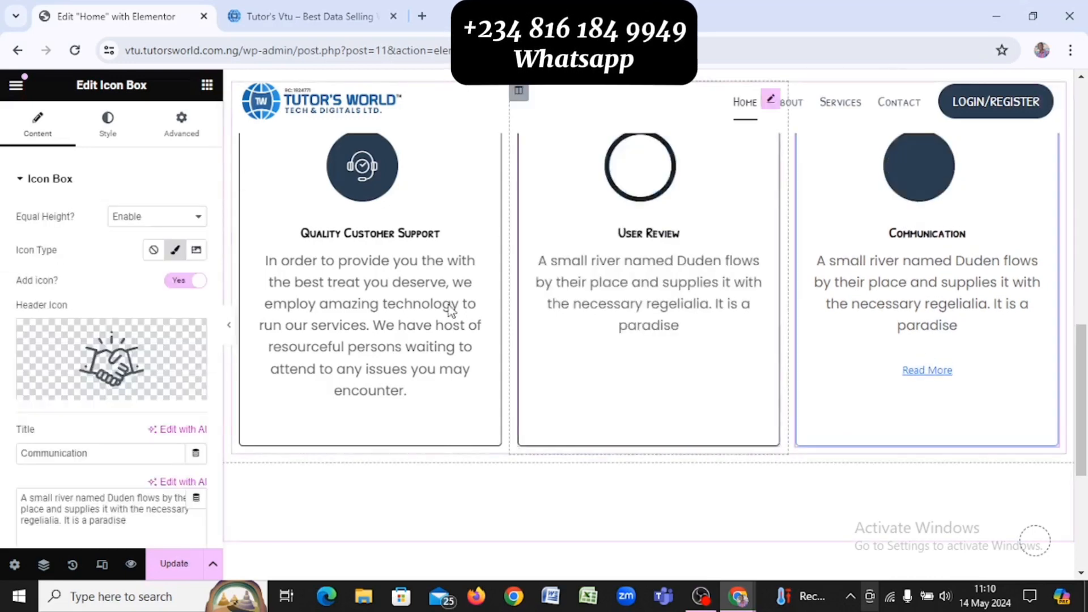
scroll(203, 349, "down", 2)
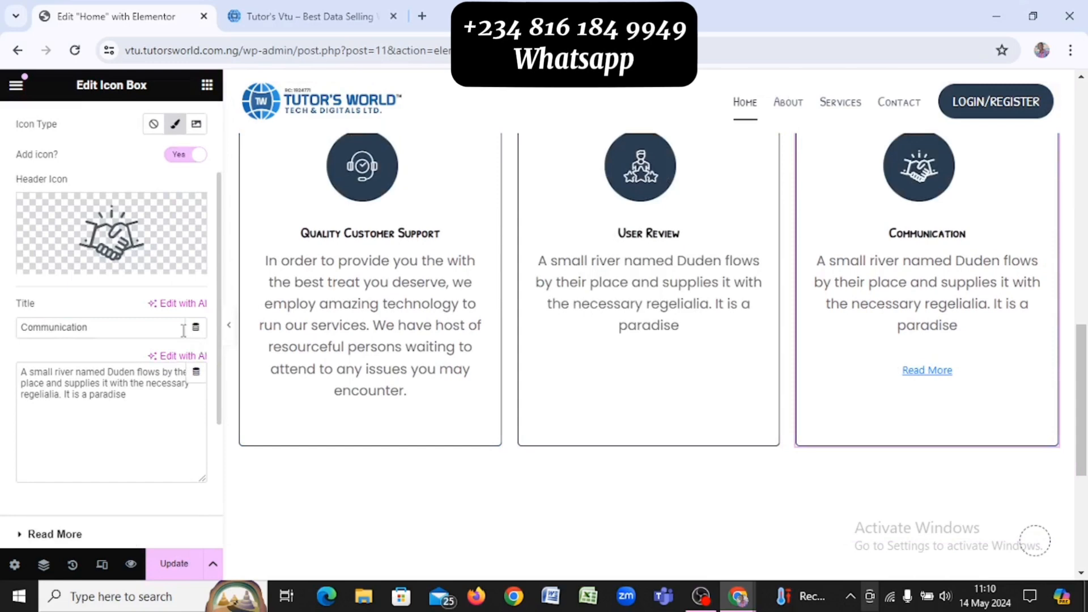
scroll(183, 331, "down", 4)
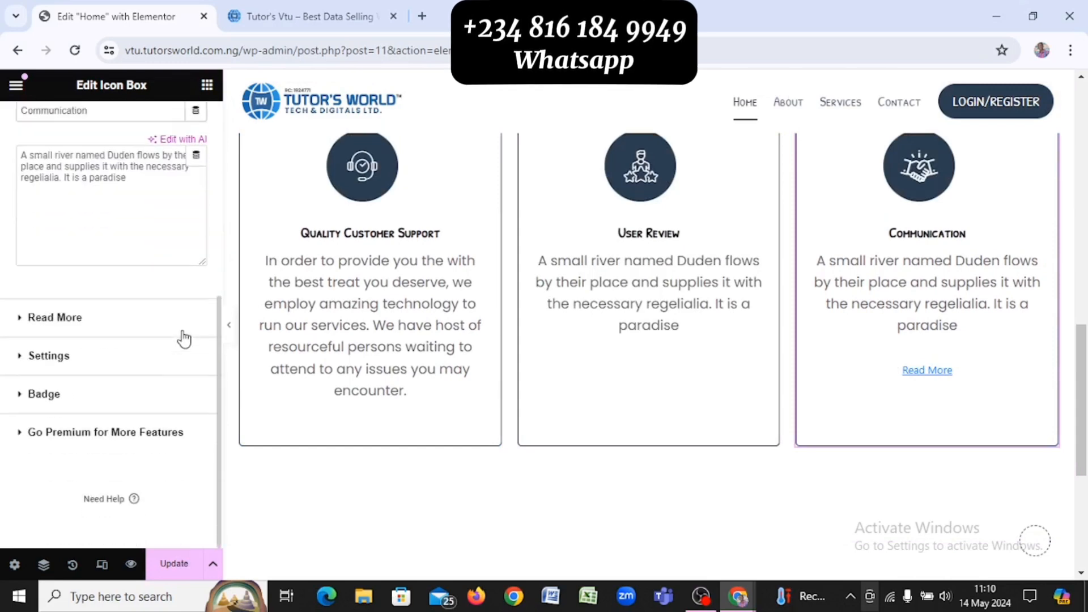
left_click(93, 322)
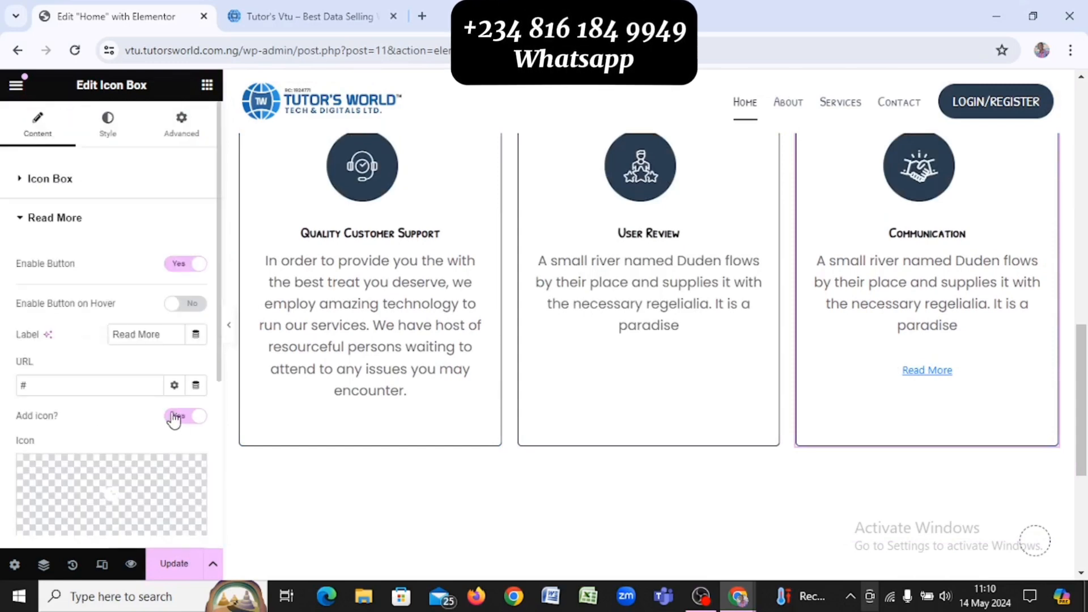
left_click(179, 265)
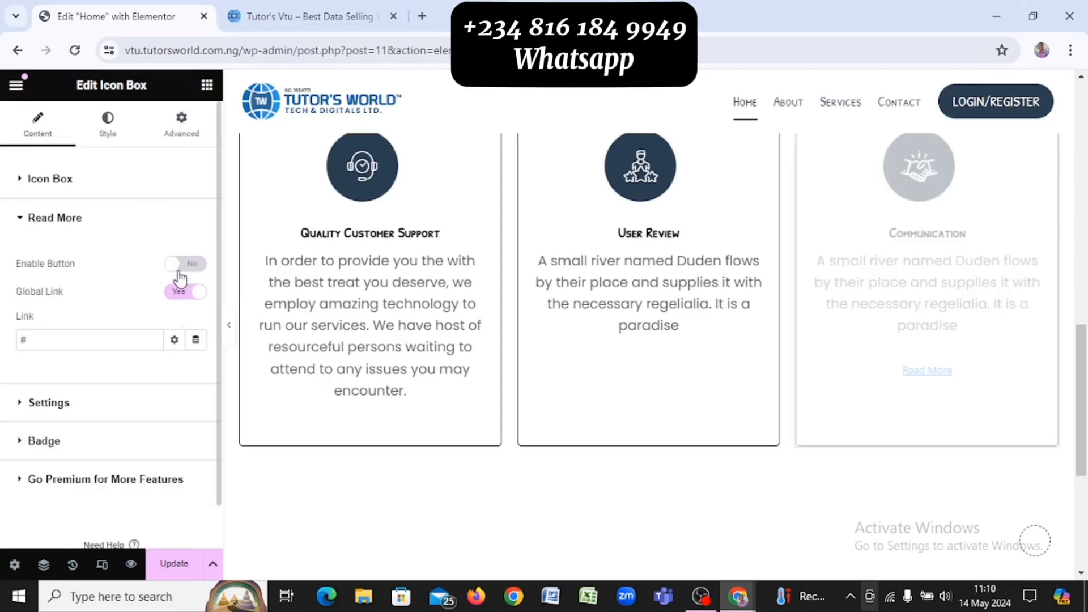
left_click(181, 292)
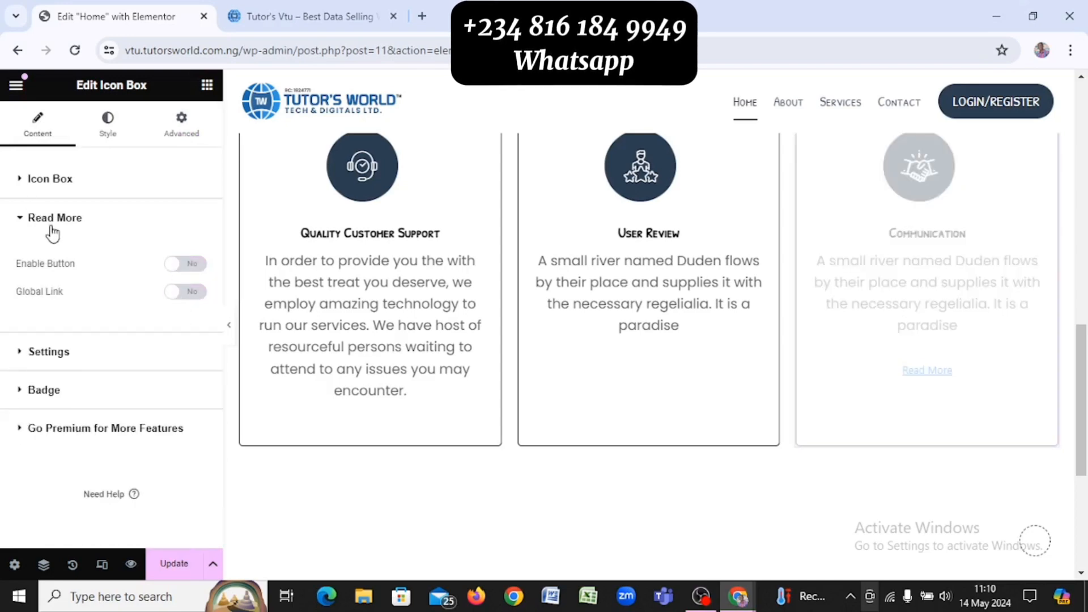
left_click(53, 217)
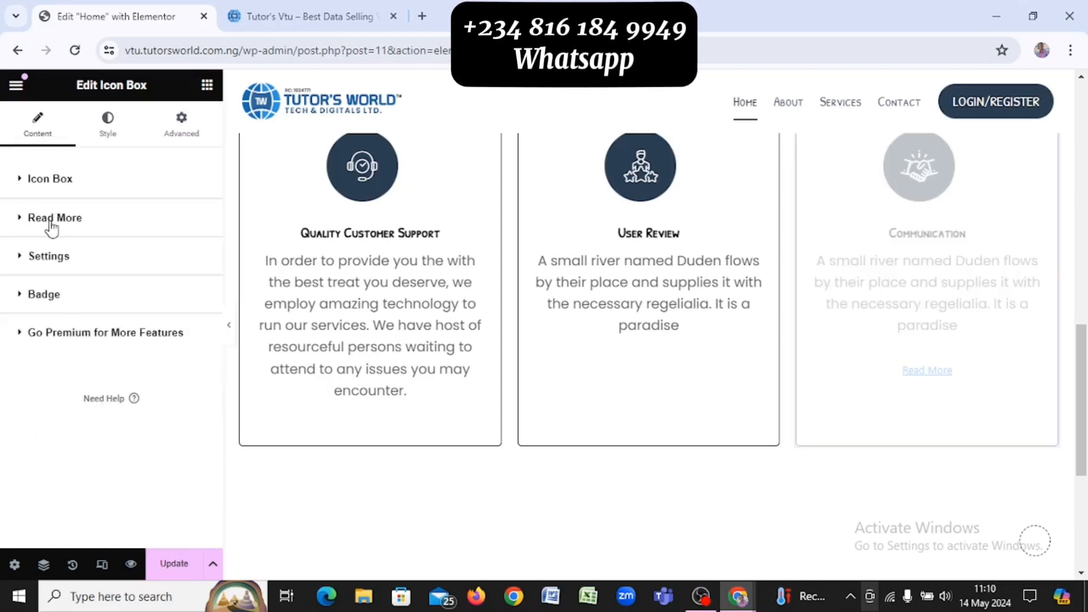
Update the home page and check its "We are known for..." icon boxes on the live vtu.tutorsworld.com.ng page
left_click(182, 565)
scroll(597, 367, "down", 3)
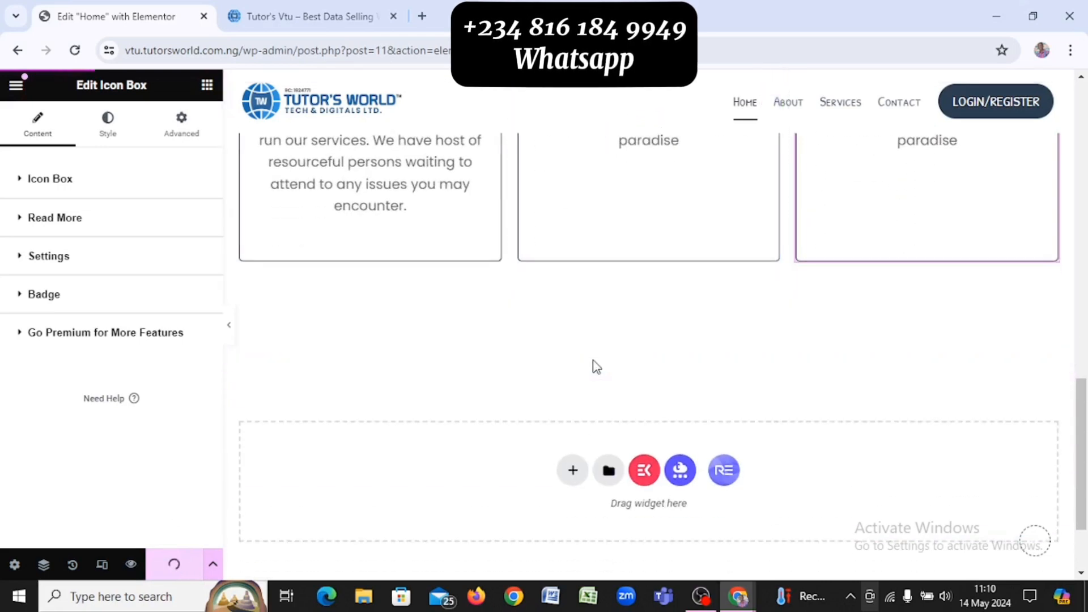
scroll(593, 367, "up", 8)
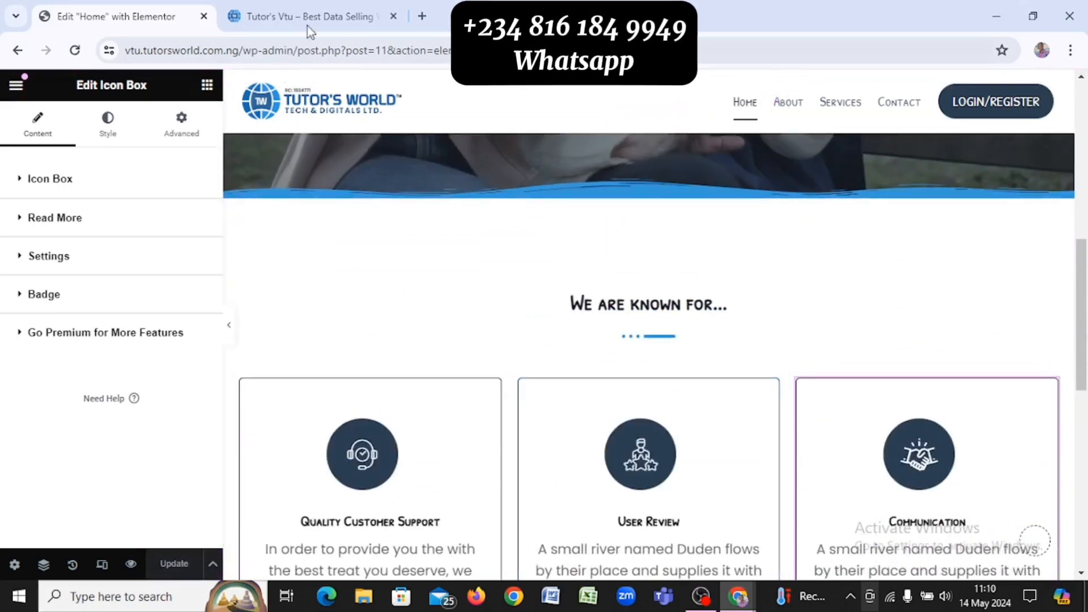
left_click(313, 11)
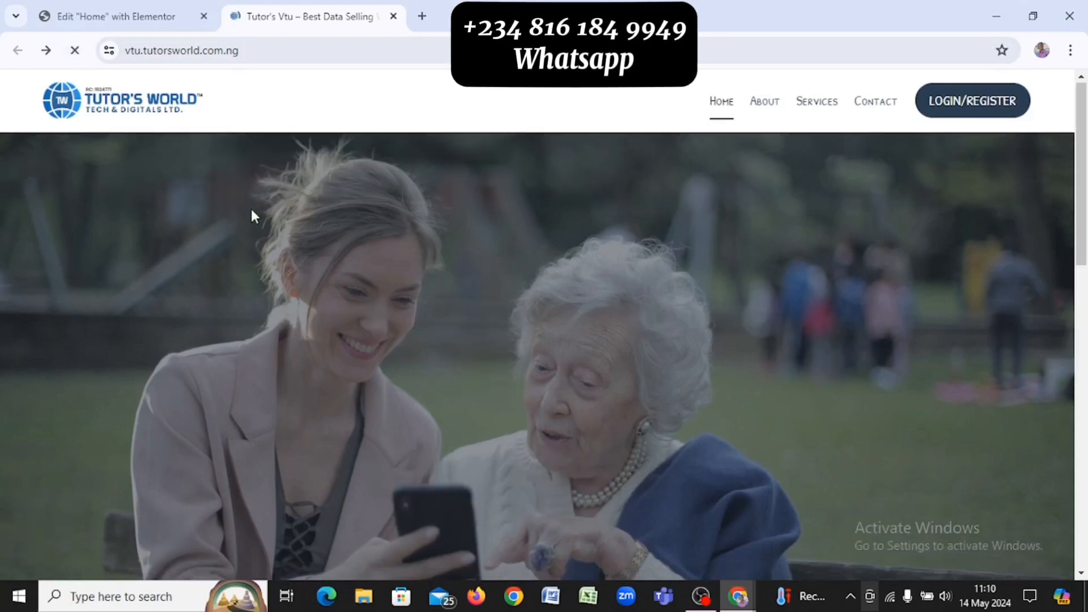
scroll(251, 208, "down", 10)
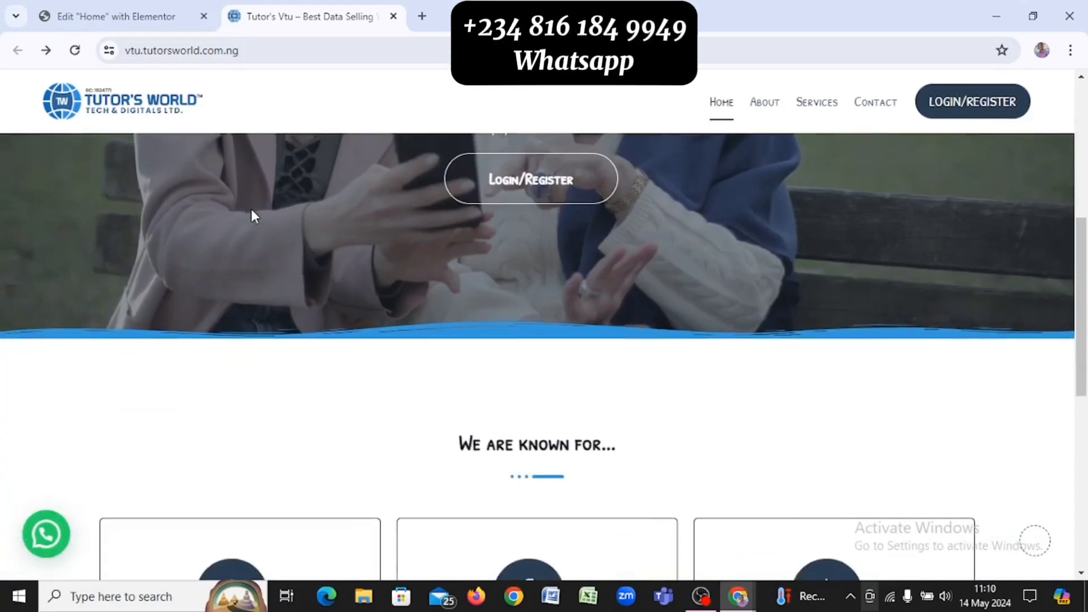
scroll(252, 213, "down", 5)
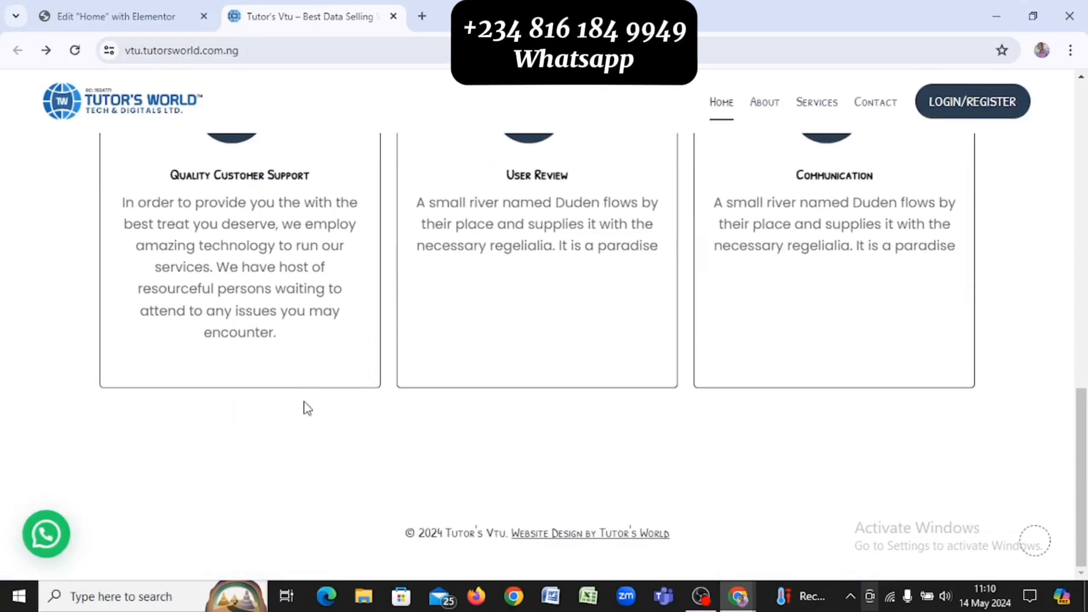
scroll(290, 327, "up", 10)
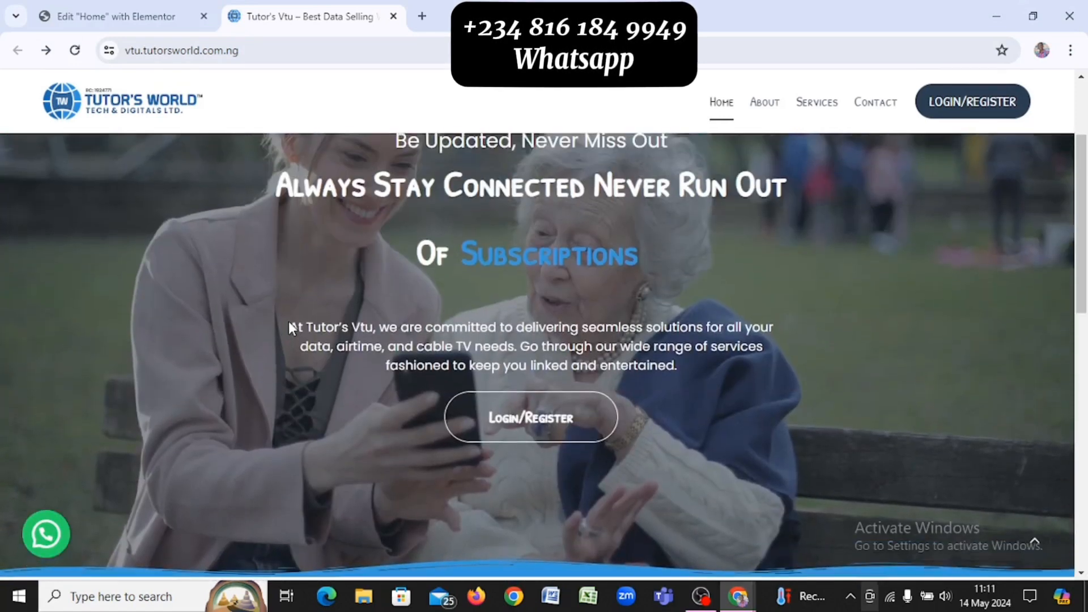
scroll(289, 322, "down", 10)
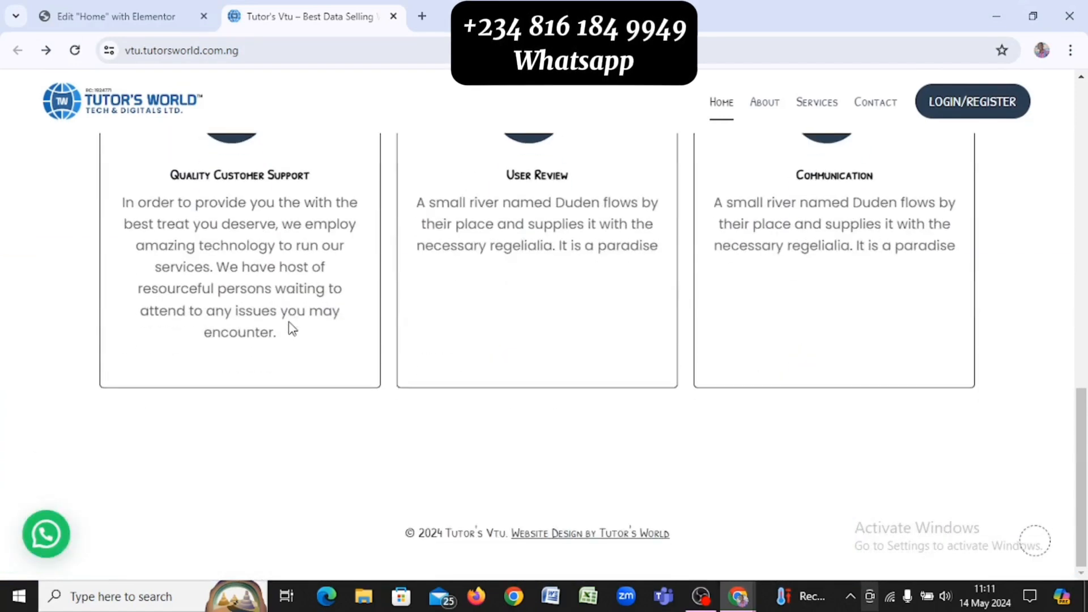
scroll(290, 328, "up", 1)
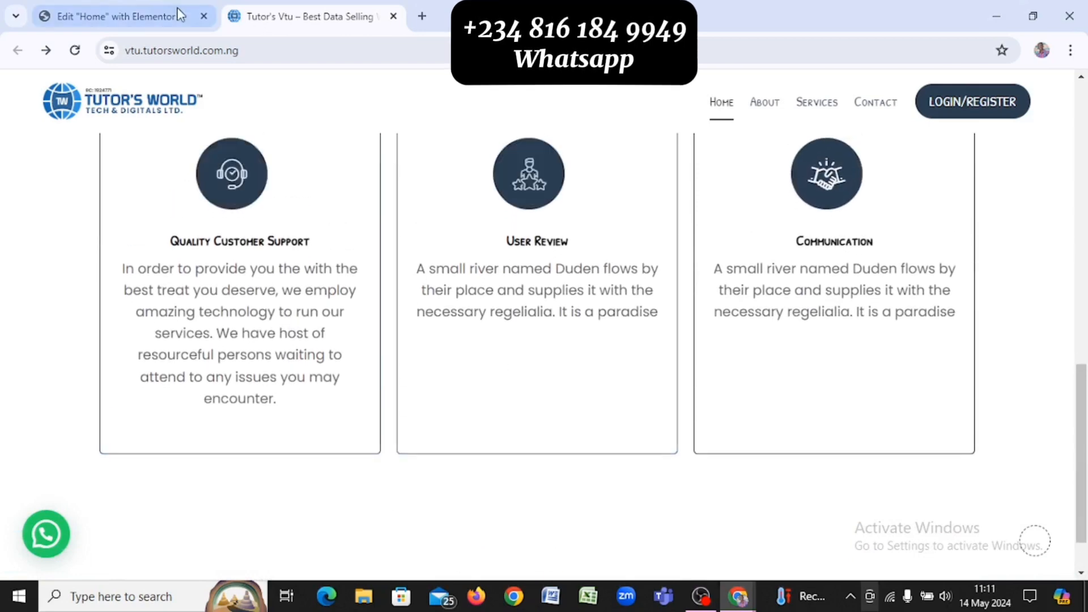
left_click(179, 14)
scroll(625, 388, "down", 4)
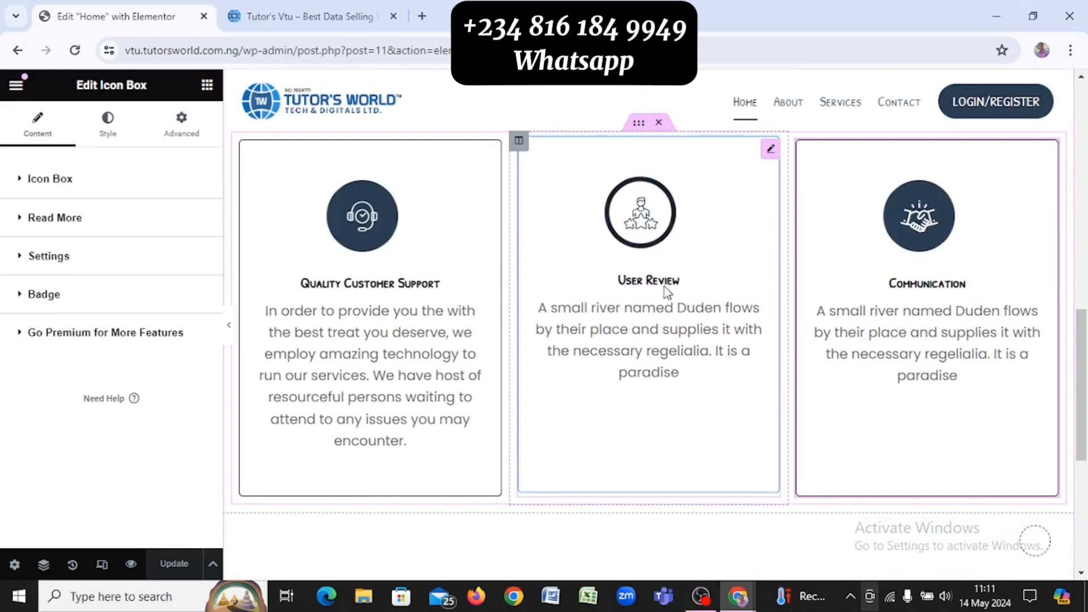
left_click(721, 298)
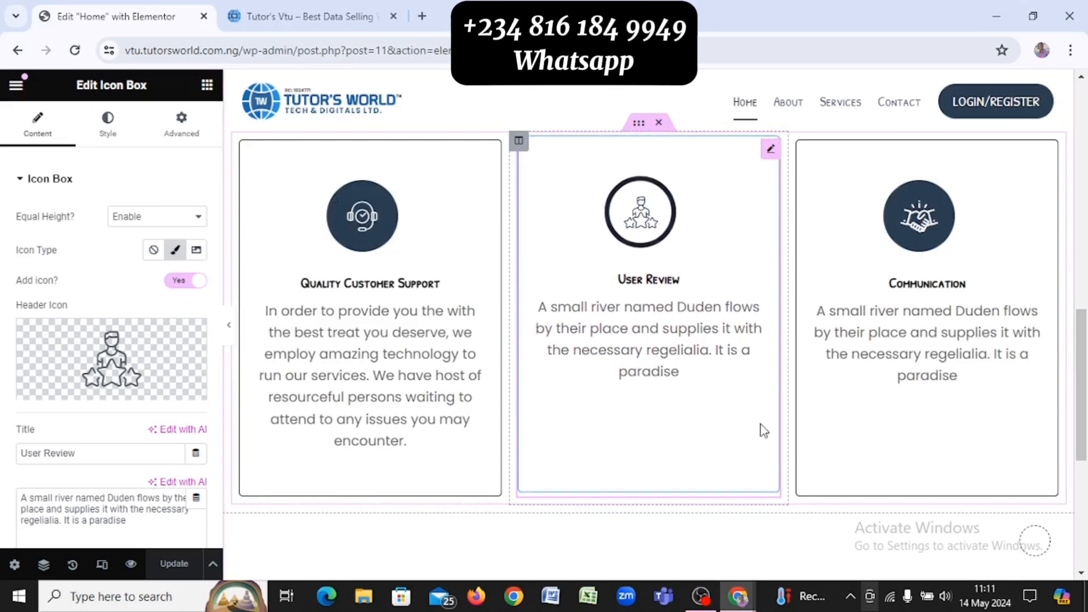
scroll(775, 364, "down", 2)
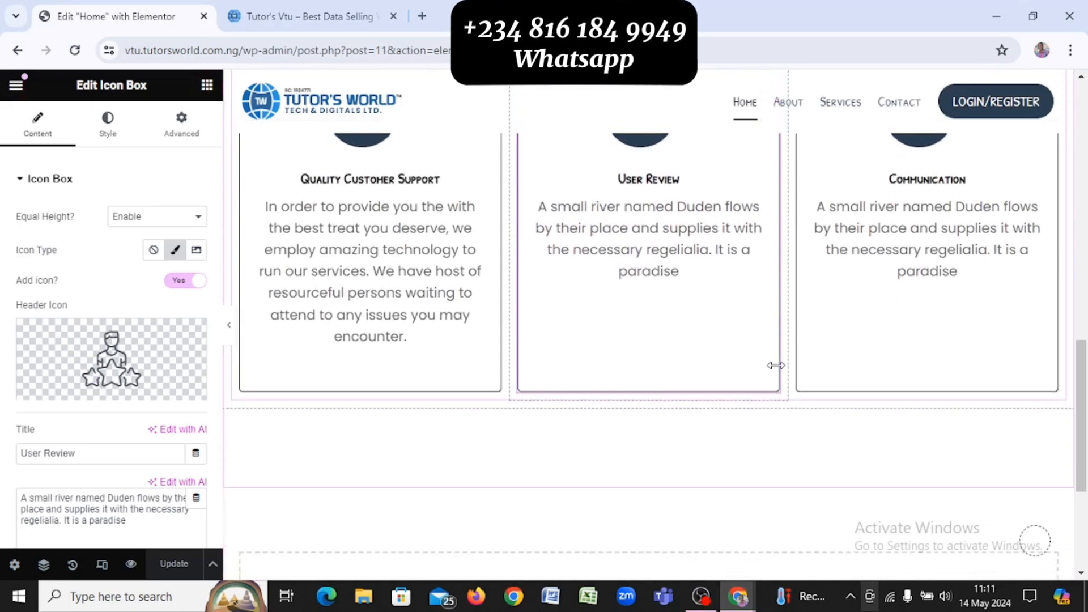
scroll(777, 365, "down", 2)
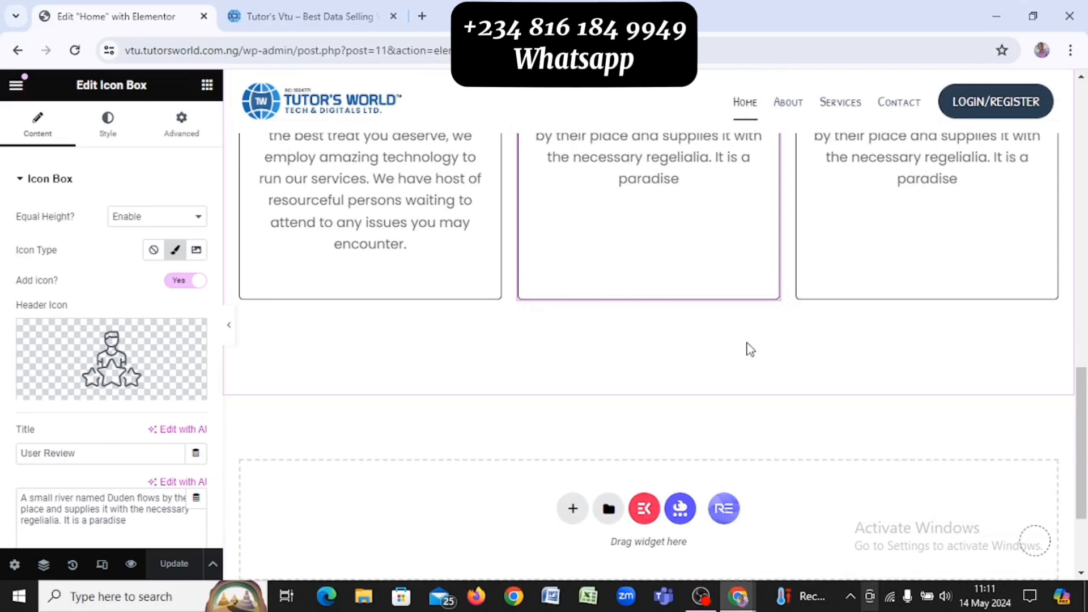
Examine the layout of the "We are known for..." and "Our Services..." sections on the reference site tutorsvtu.com.ng
key("alt+Tab")
scroll(748, 352, "down", 5)
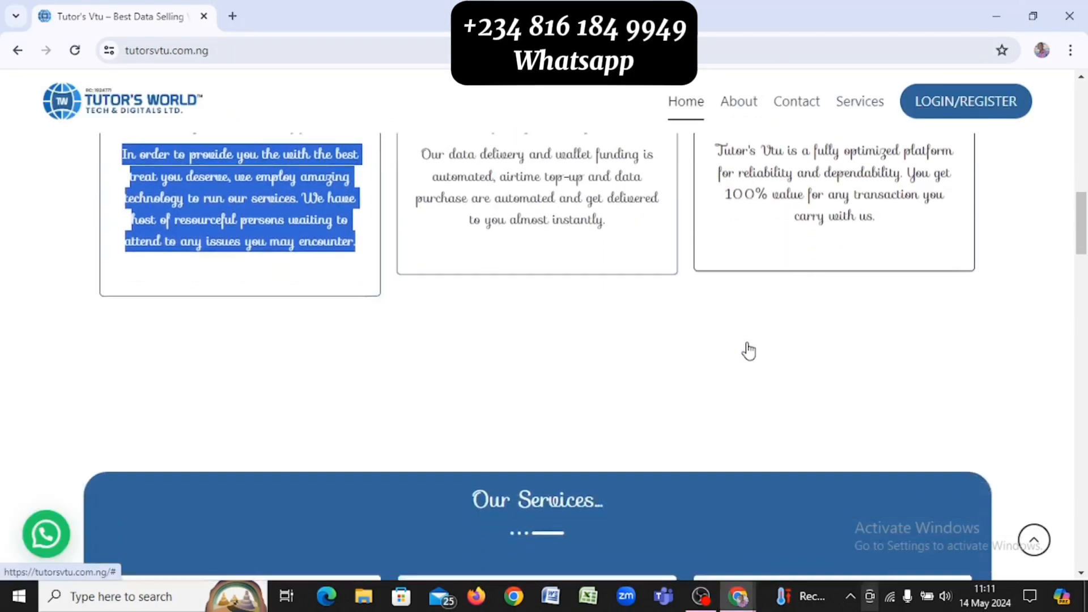
scroll(748, 352, "down", 4)
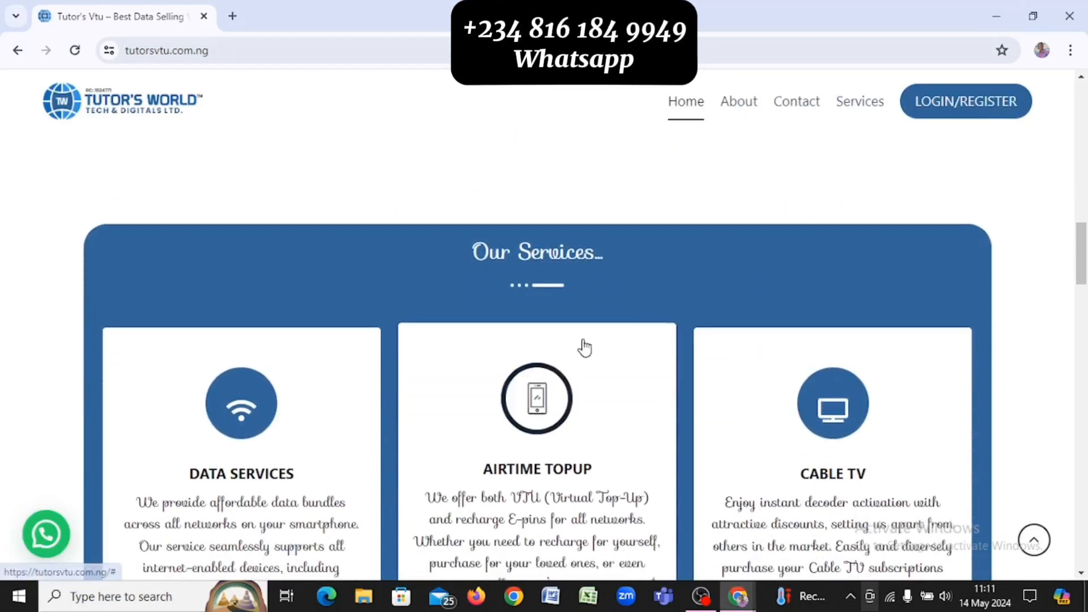
scroll(671, 427, "up", 10)
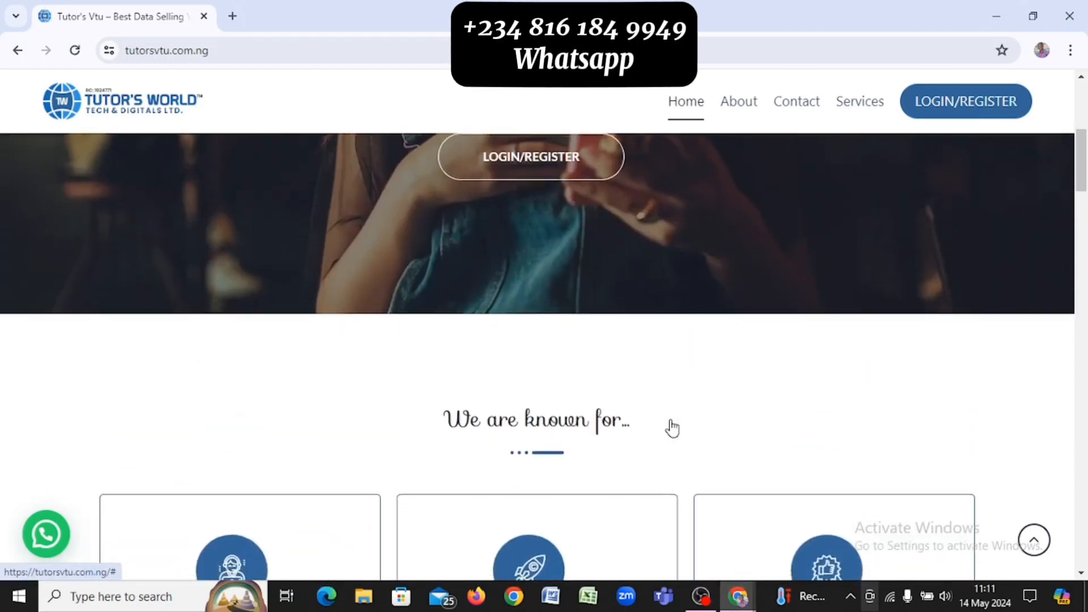
scroll(672, 428, "down", 4)
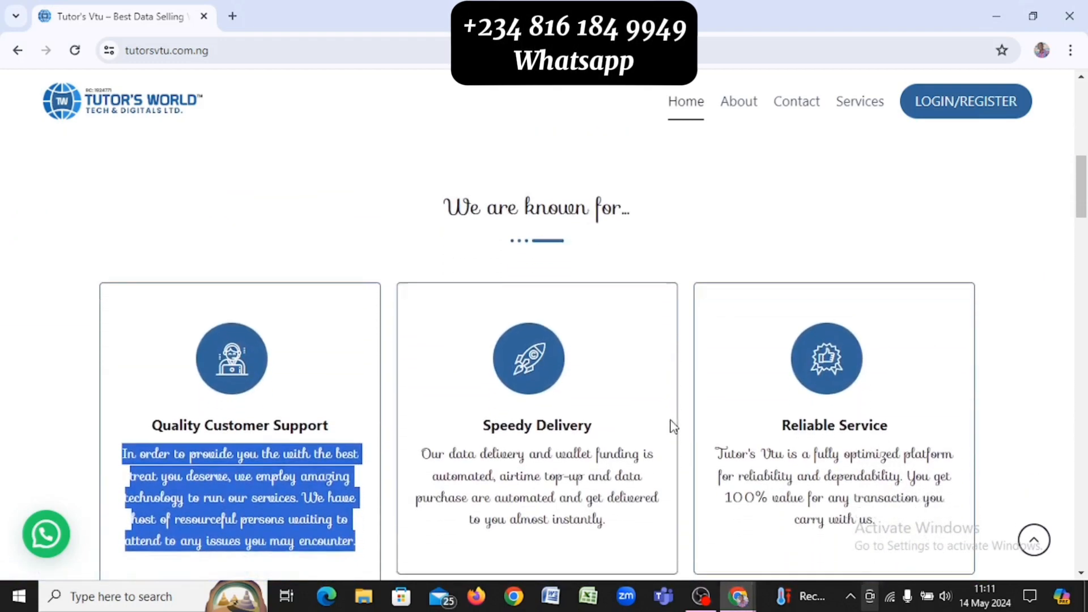
scroll(512, 461, "down", 5)
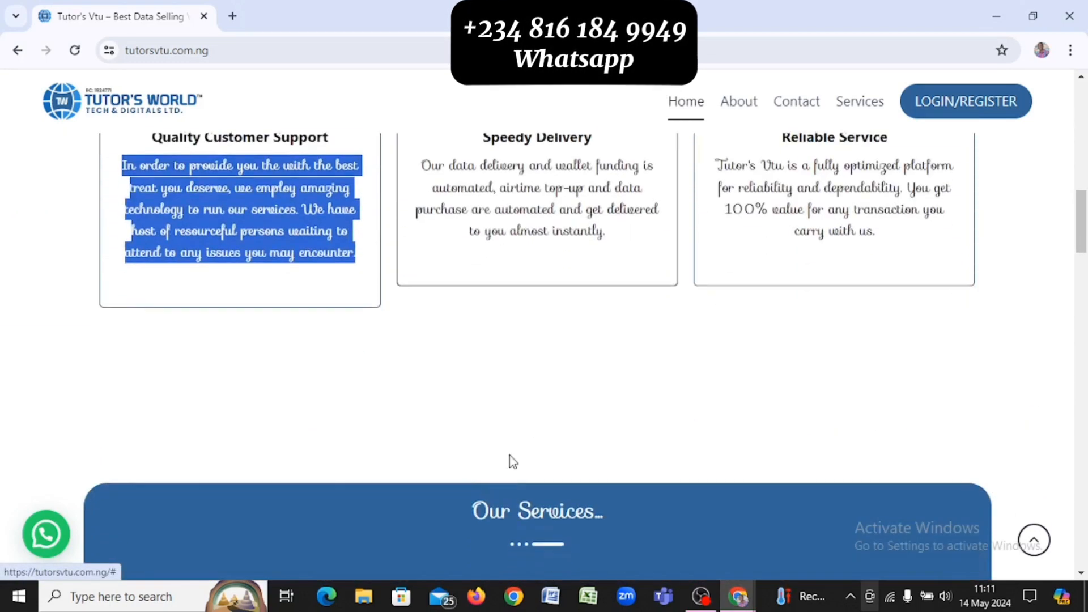
scroll(509, 455, "down", 10)
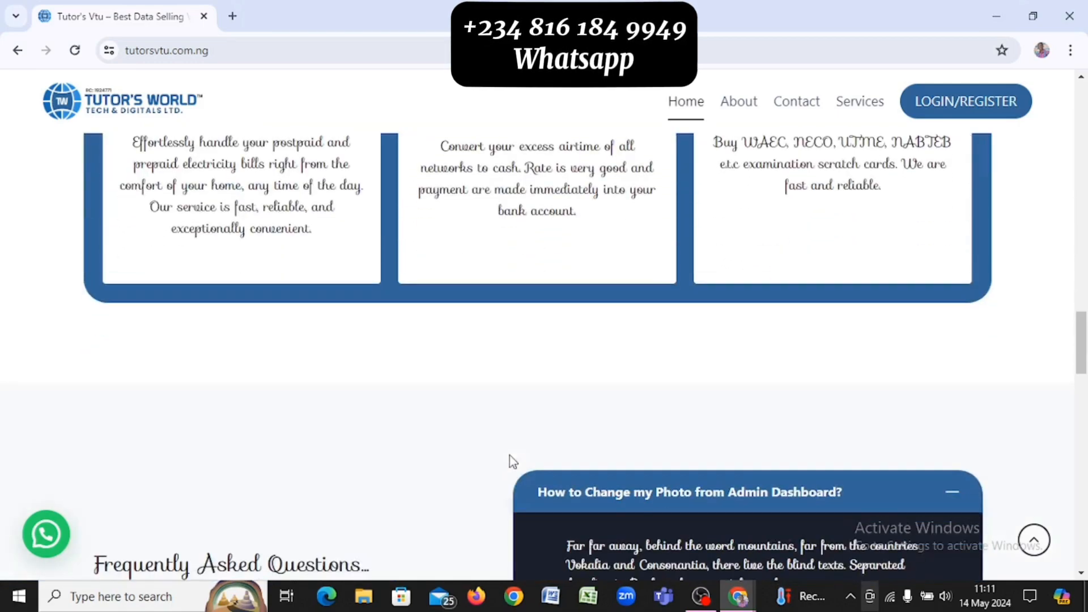
scroll(509, 454, "up", 10)
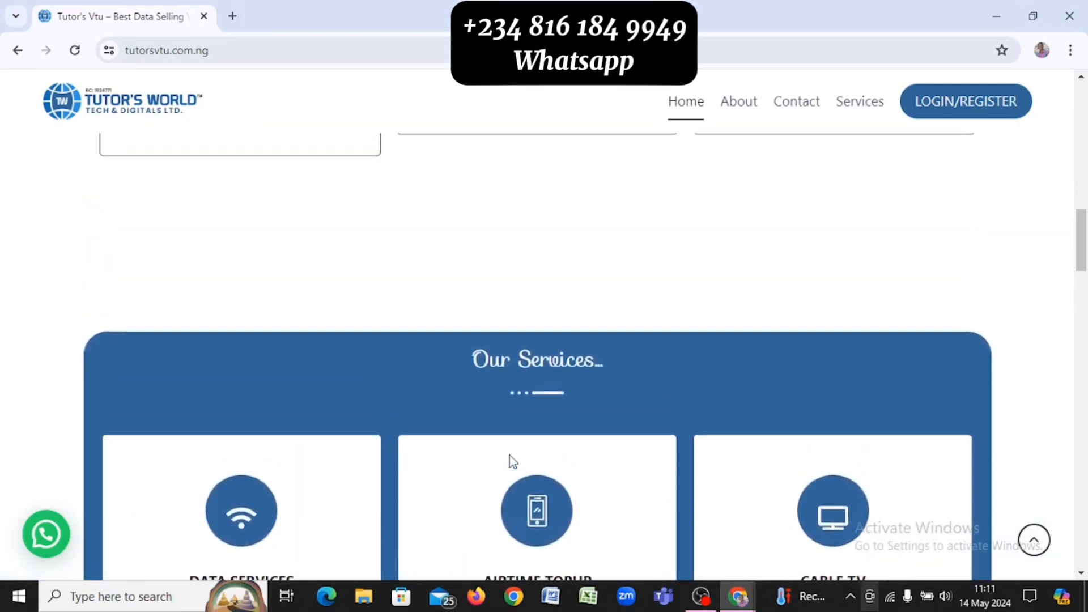
scroll(509, 454, "up", 6)
scroll(509, 454, "down", 2)
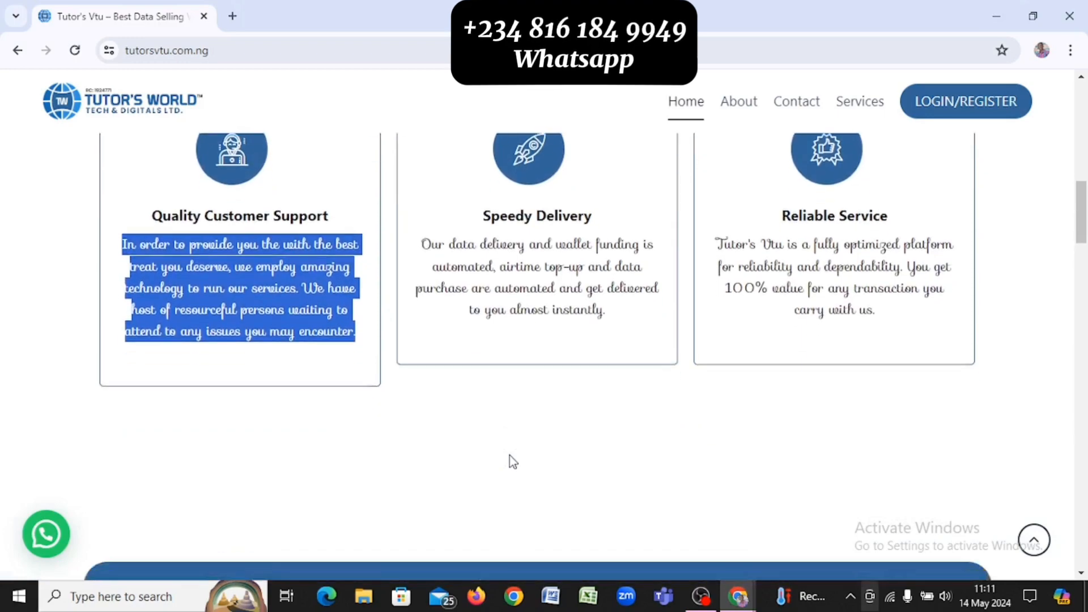
scroll(509, 454, "down", 8)
left_click(509, 458)
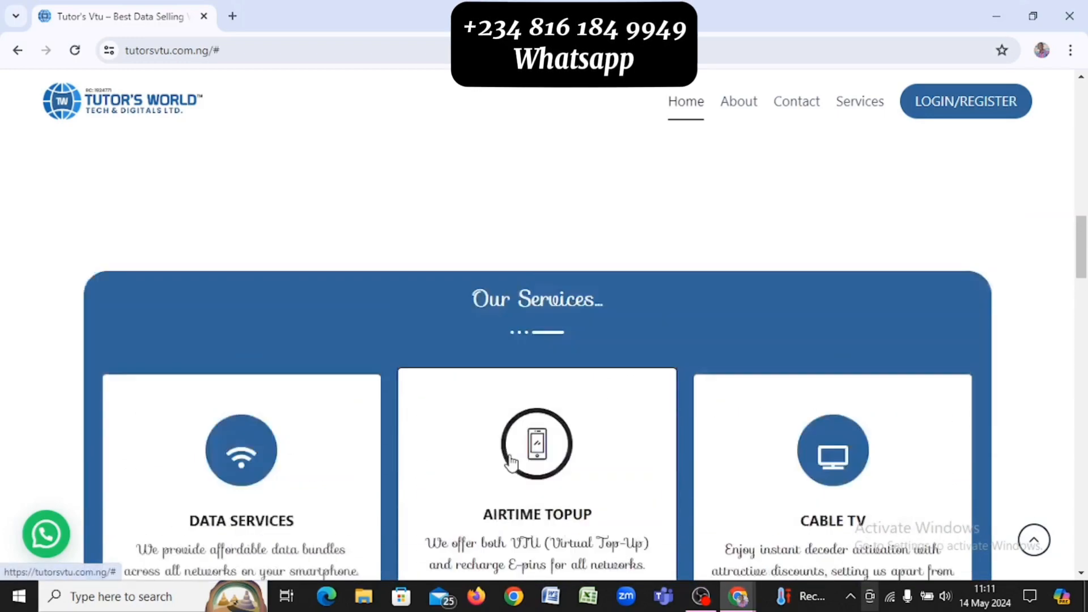
scroll(541, 365, "down", 10)
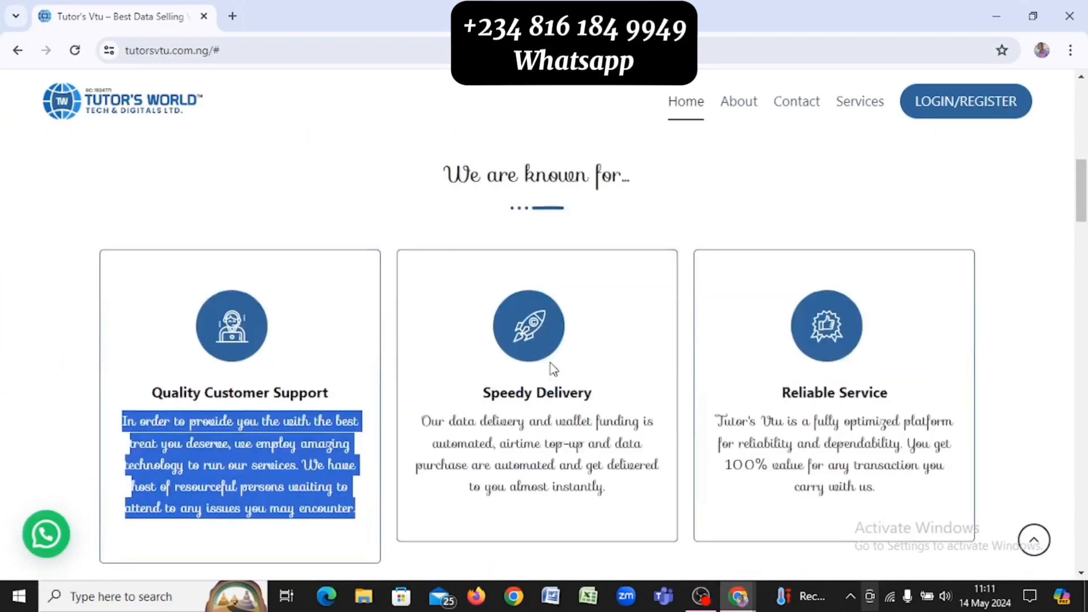
scroll(552, 371, "down", 3)
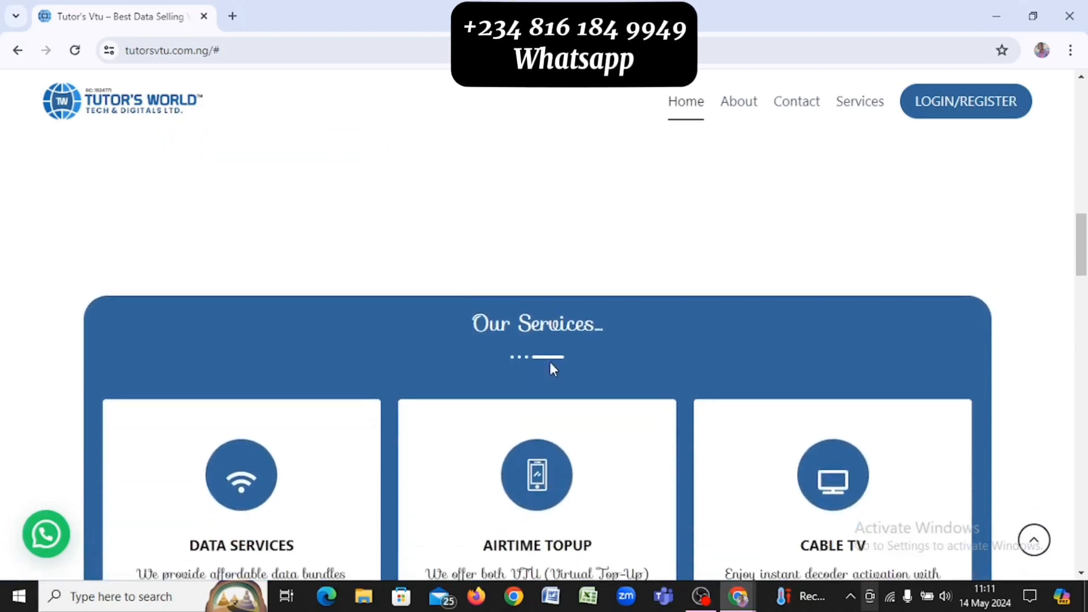
Return to the Elementor editor and duplicate the whole "We are known for..." section
key("alt+Tab")
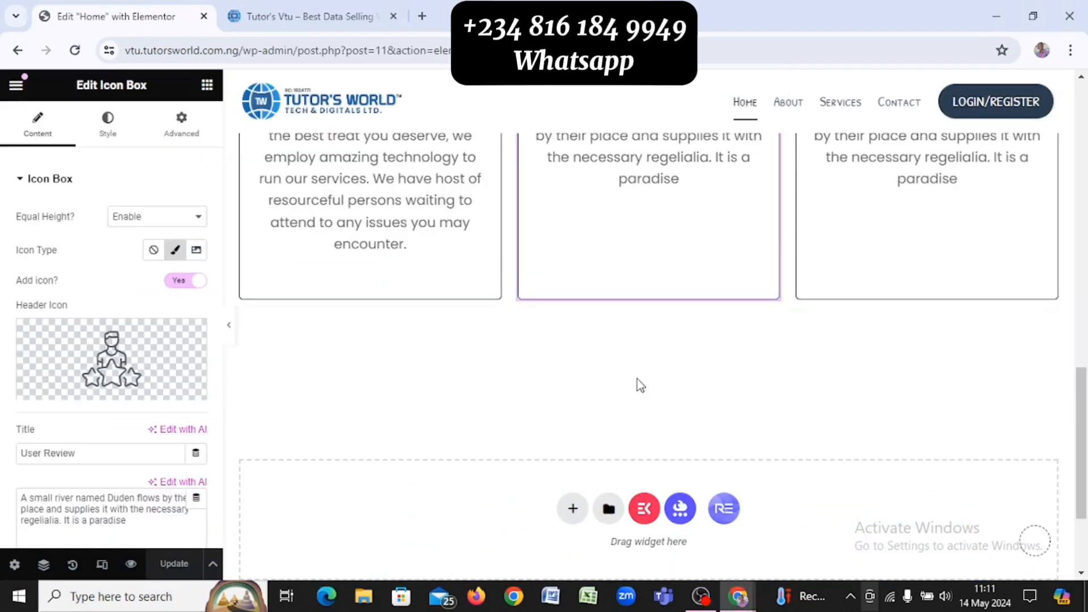
scroll(637, 379, "up", 7)
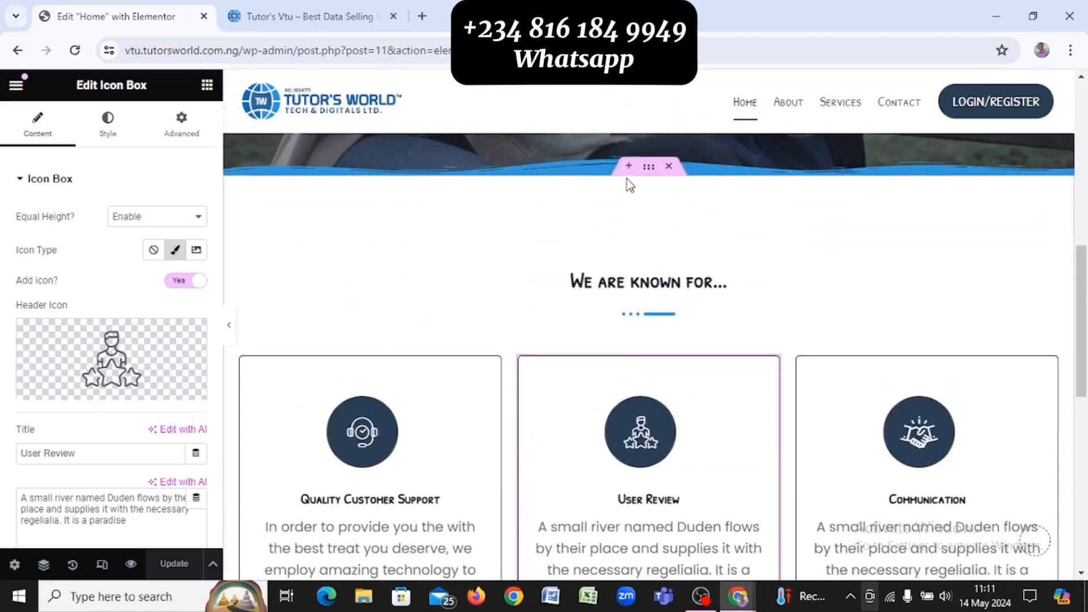
right_click(650, 168)
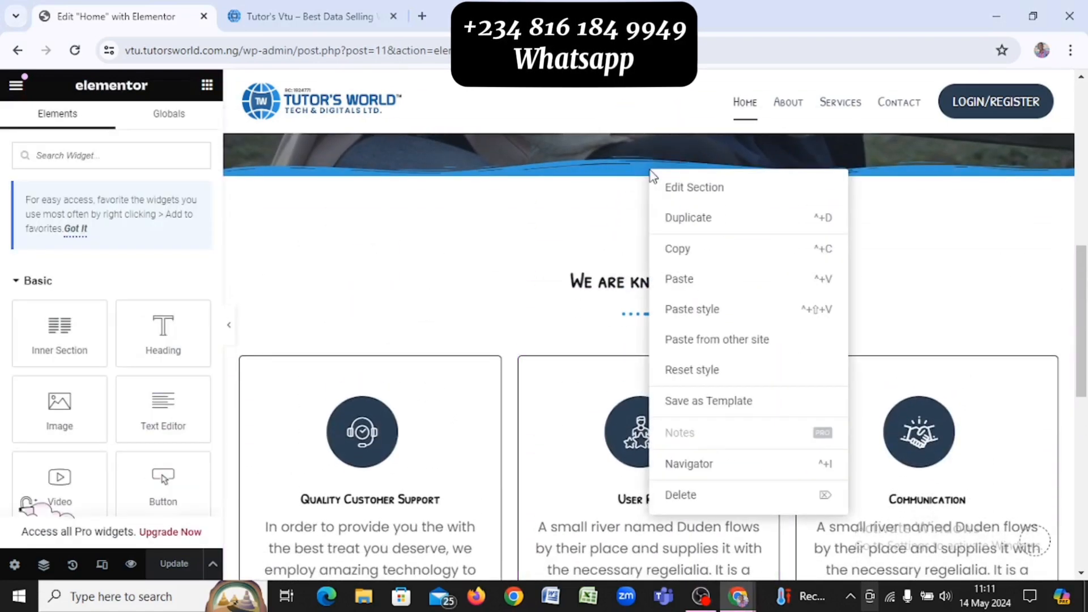
left_click(725, 225)
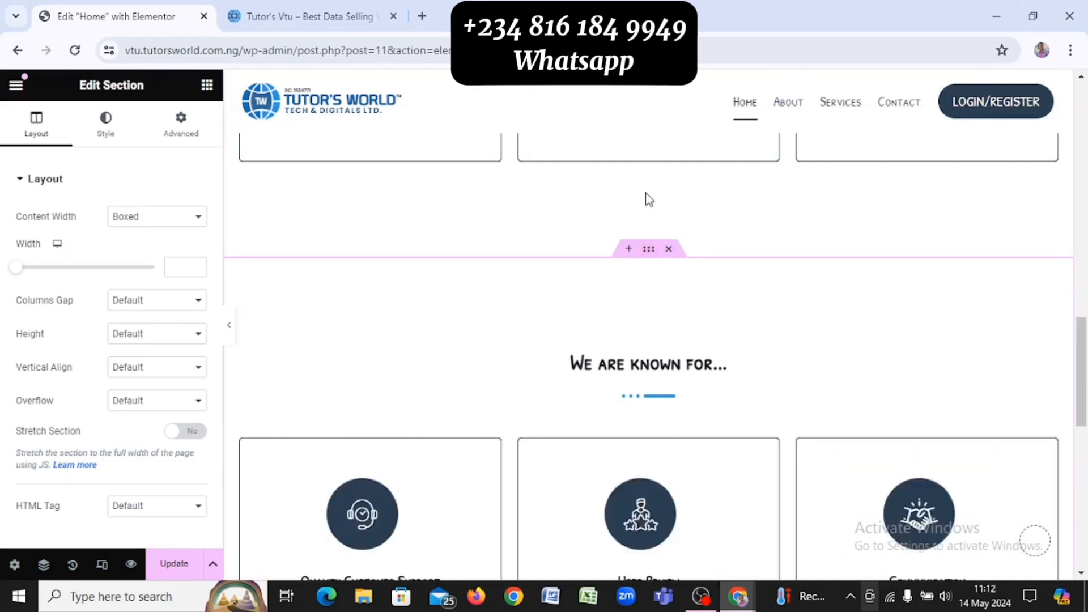
scroll(648, 198, "up", 1)
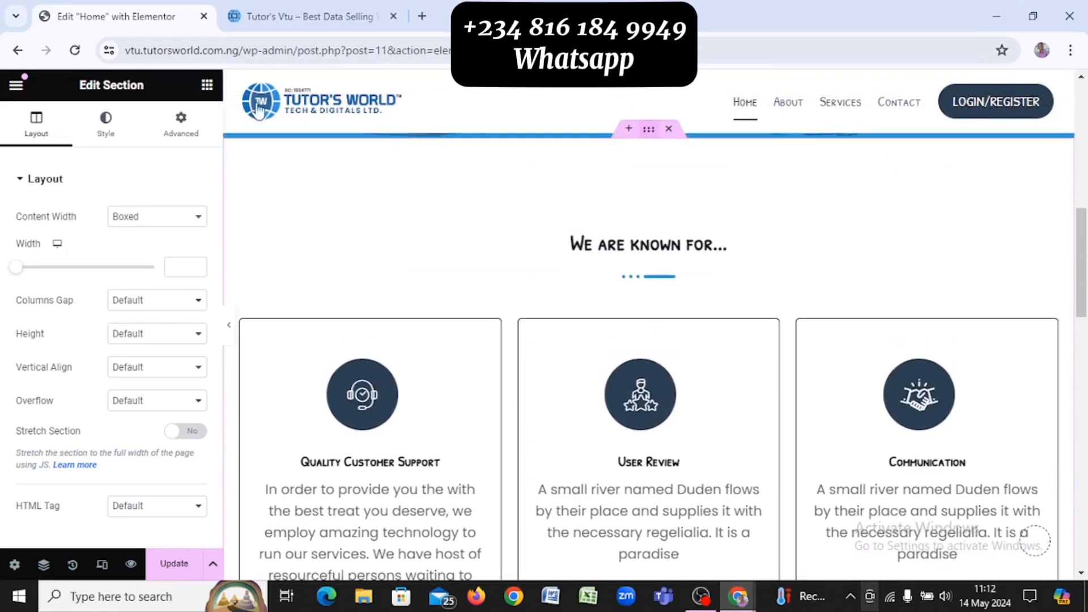
Add a Waves Brush shape divider to the bottom of the original "We are known for..." section with a height of 25 px
left_click(106, 126)
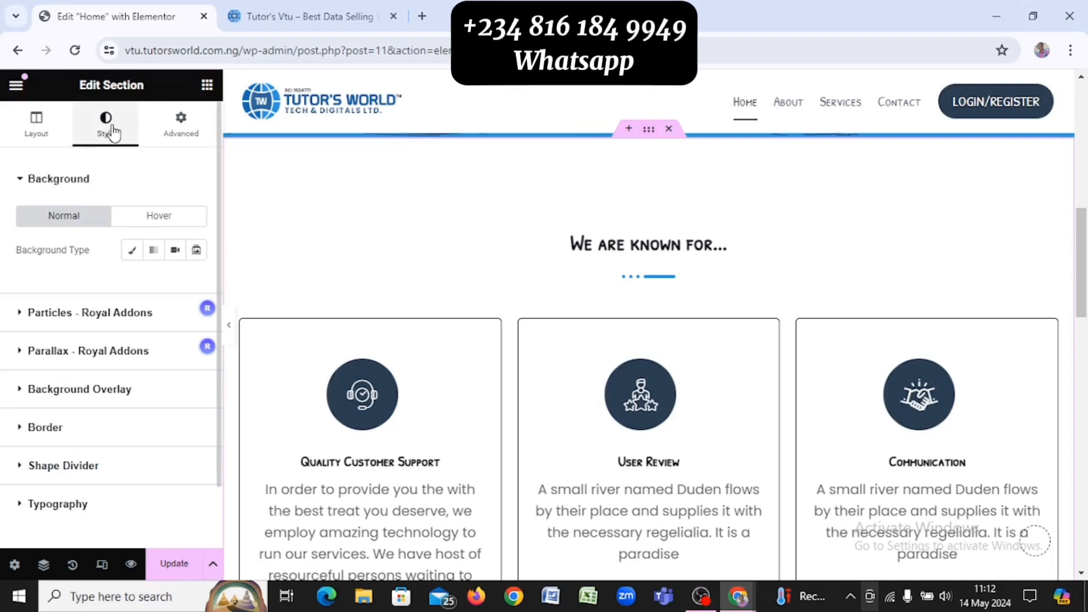
left_click(84, 465)
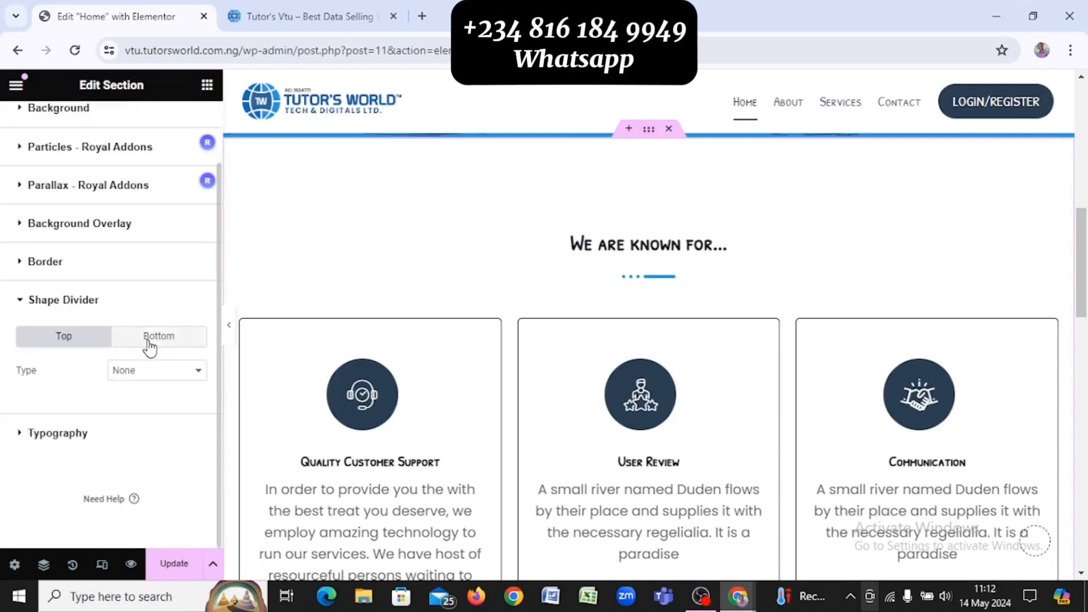
left_click(161, 315)
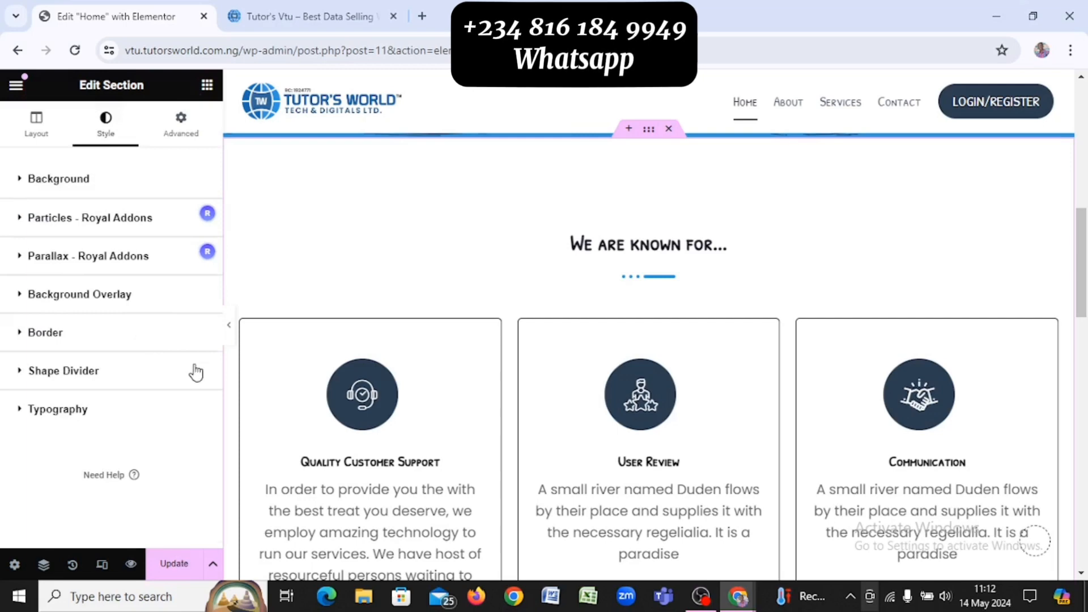
left_click(193, 333)
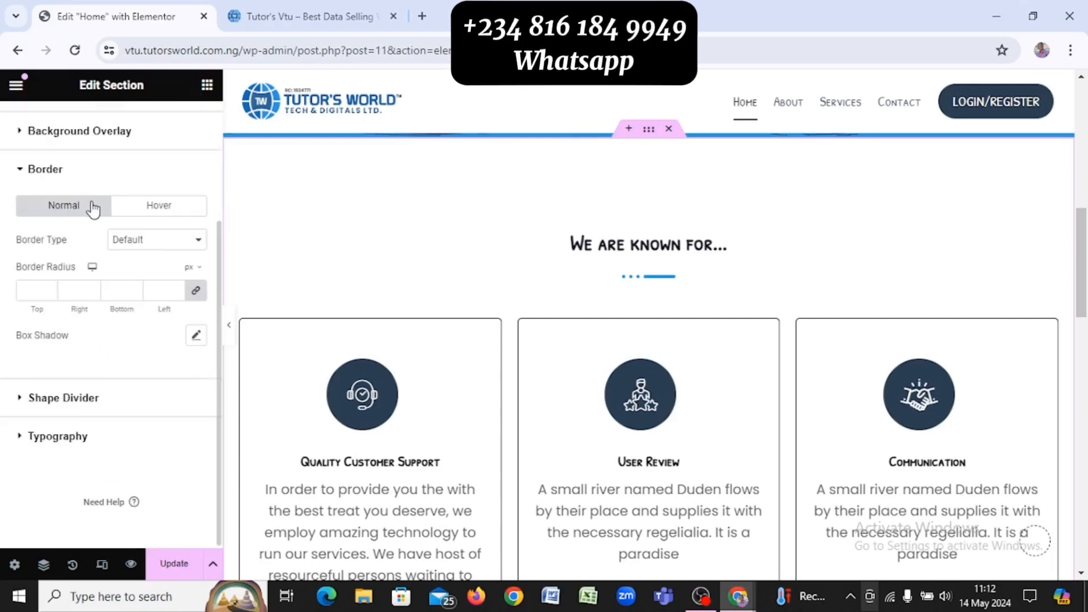
left_click(63, 398)
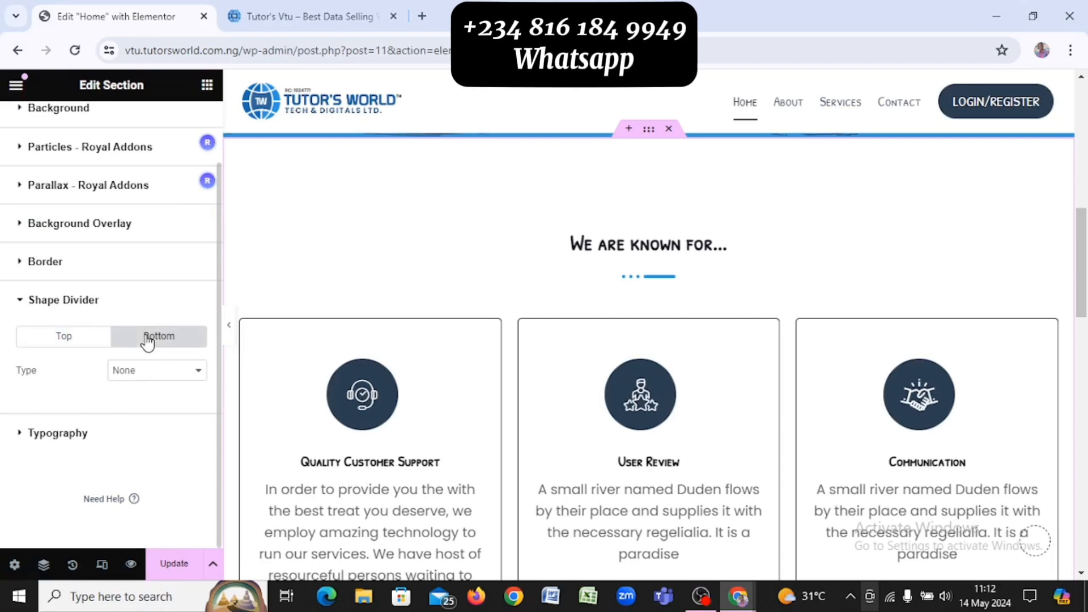
left_click(176, 383)
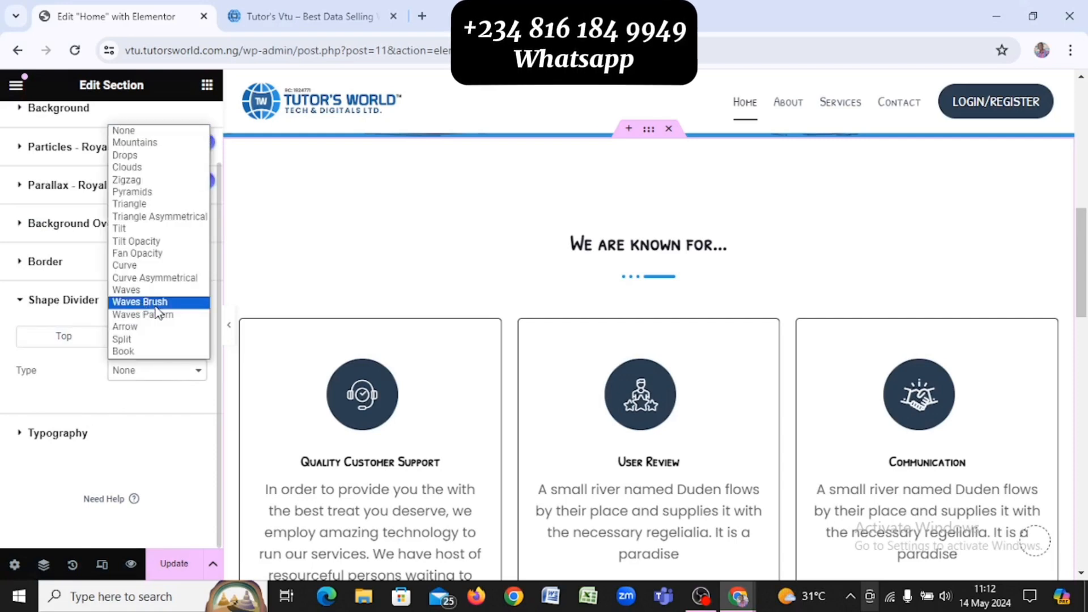
left_click(140, 302)
scroll(113, 368, "down", 1)
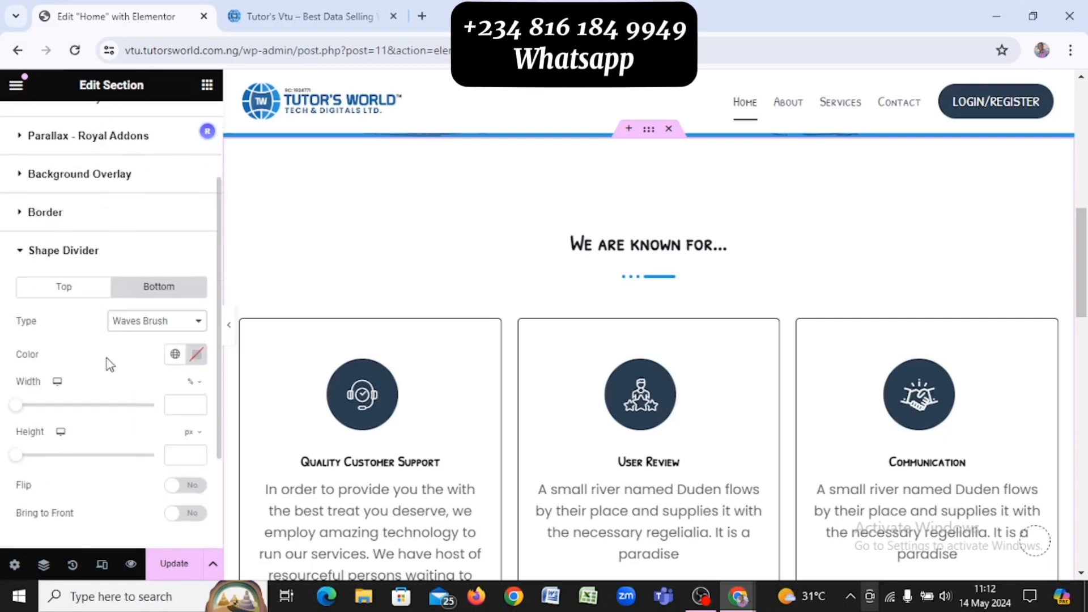
scroll(107, 362, "down", 1)
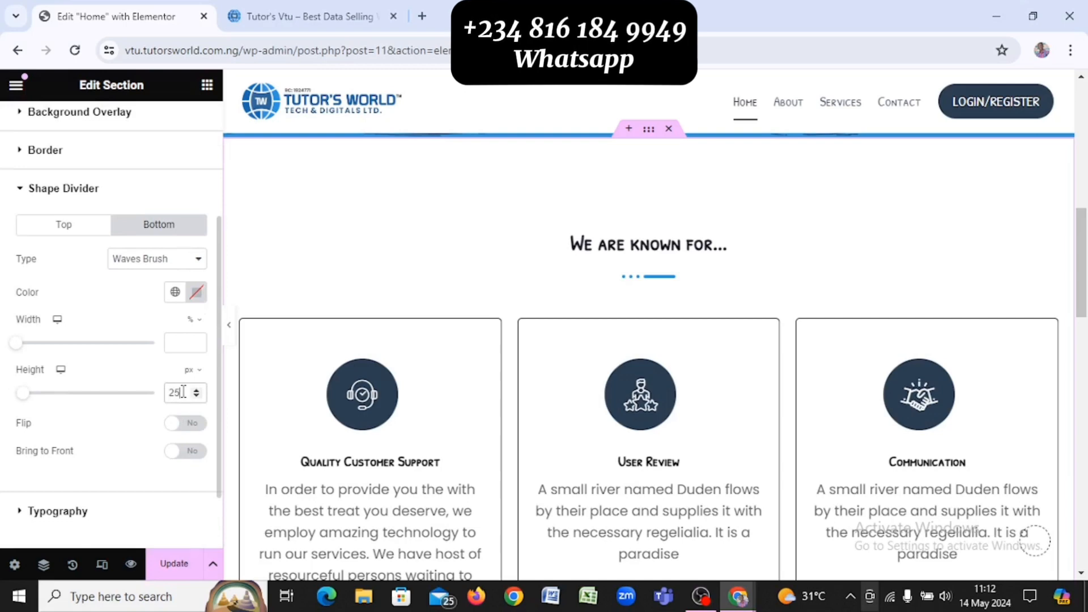
scroll(374, 382, "down", 5)
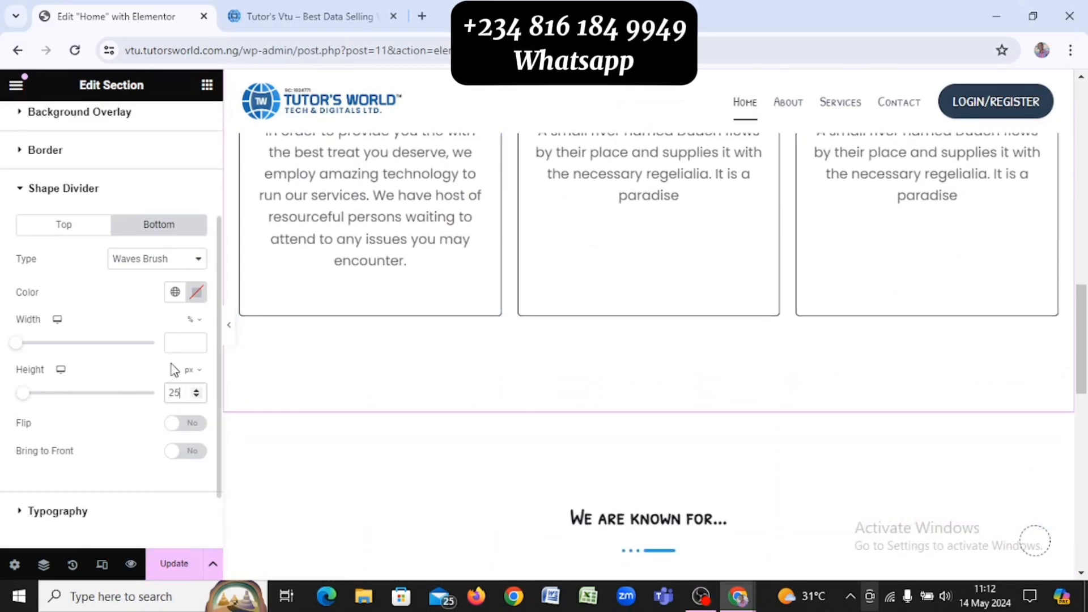
Colour the section's bottom shape divider with the global color Strongest text and review it on the page
left_click(172, 293)
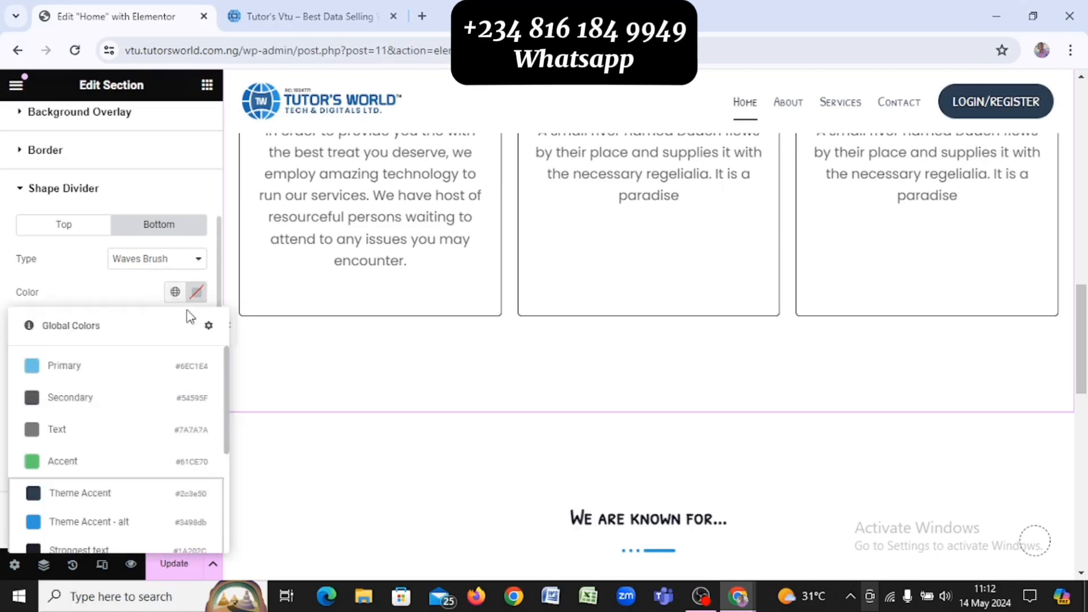
scroll(57, 519, "down", 2)
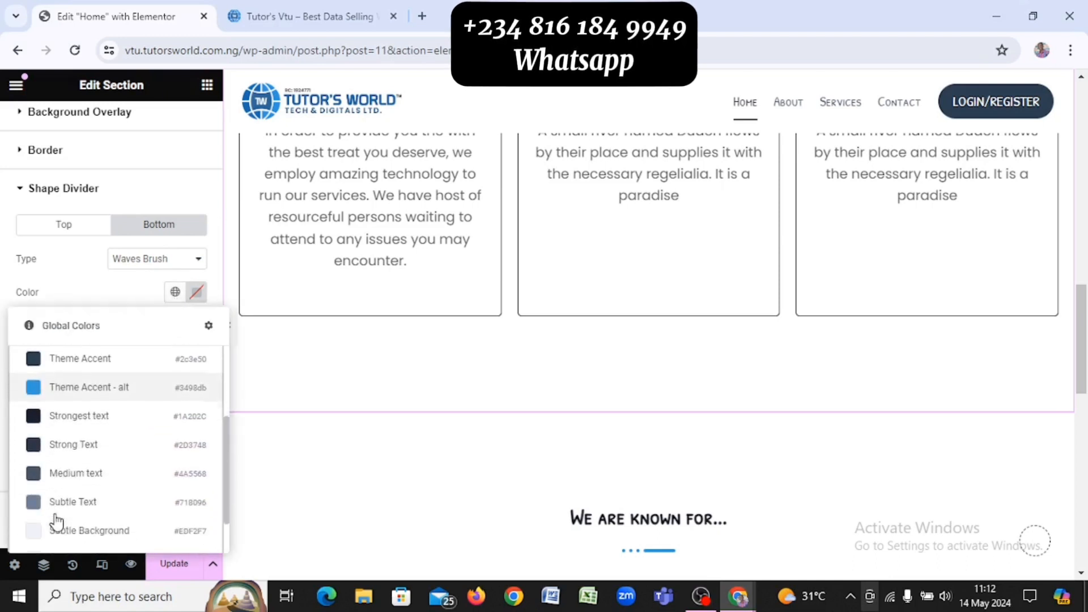
left_click(85, 420)
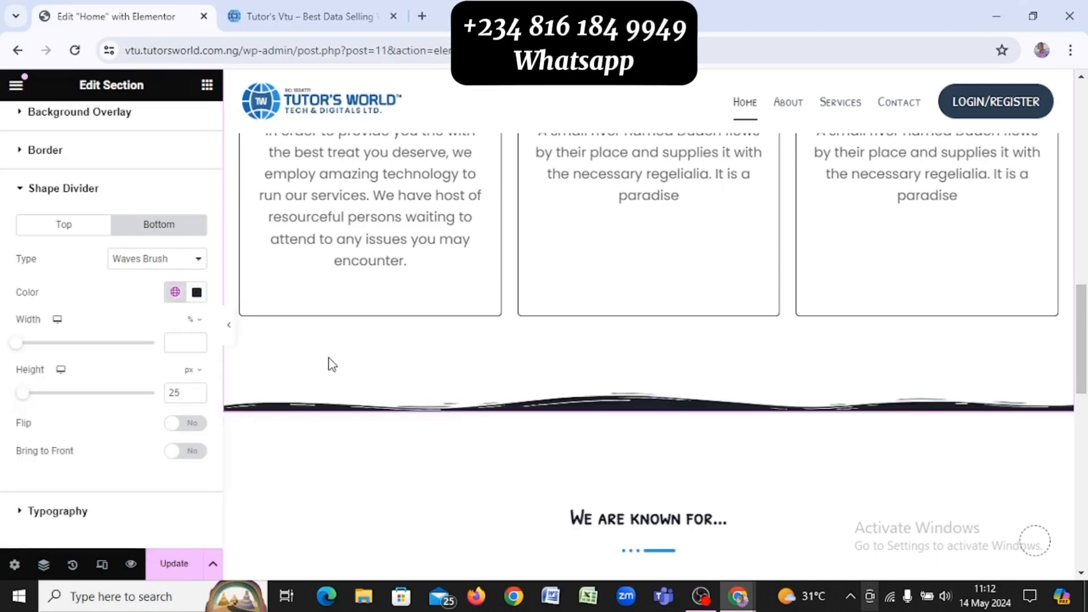
scroll(459, 358, "up", 7)
scroll(459, 359, "down", 3)
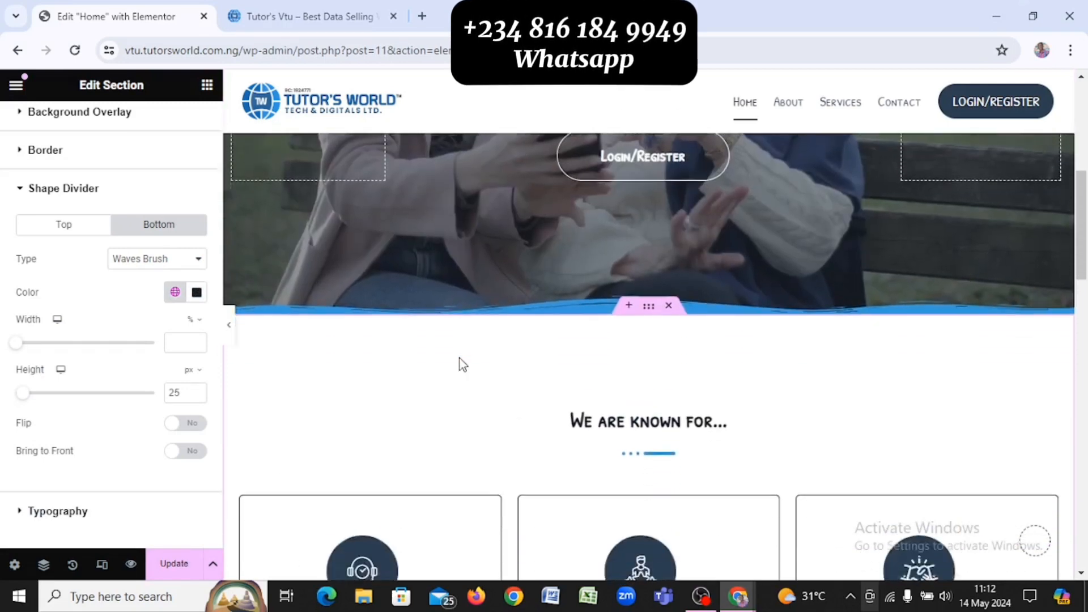
scroll(460, 359, "down", 8)
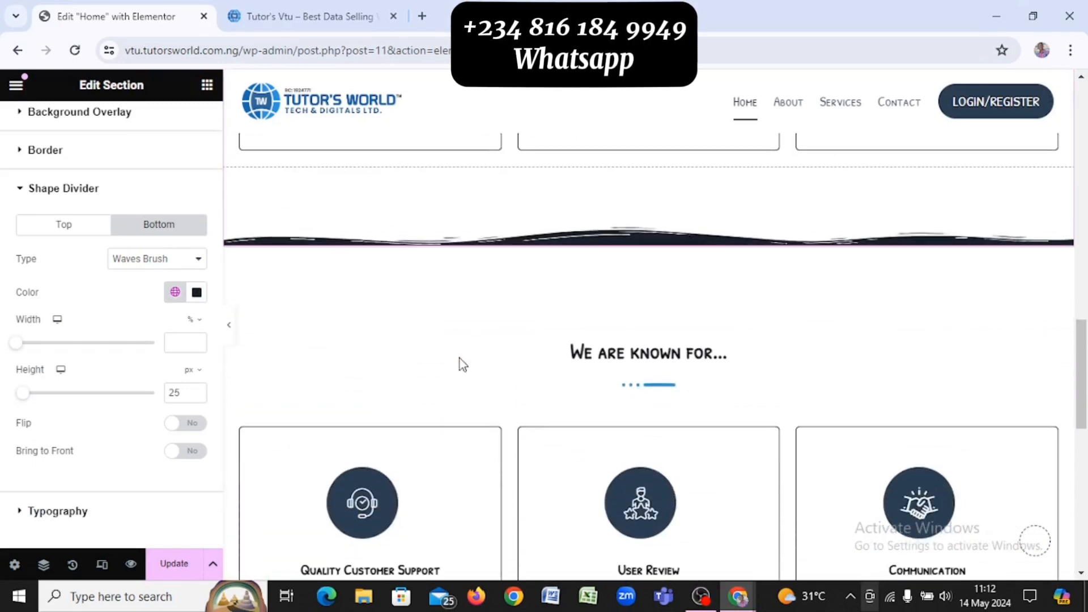
Replace the duplicated section's heading with "Our Services...", copied from the reference site tutorsvtu.com.ng
left_click(684, 356)
key("alt+Tab")
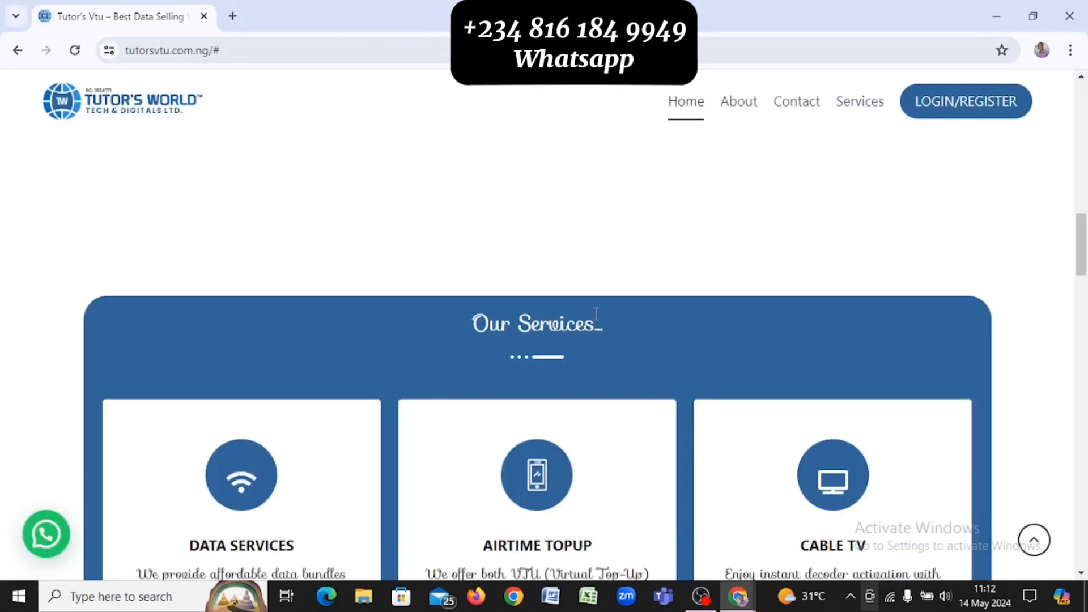
left_click_drag(617, 335, 463, 334)
key("ctrl+c")
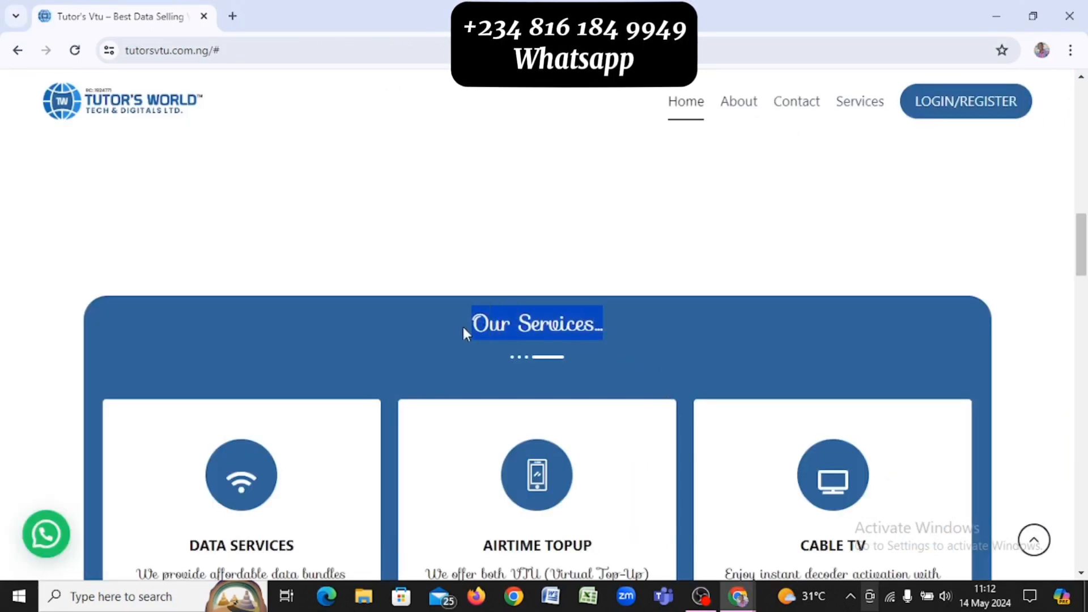
key("alt+Tab")
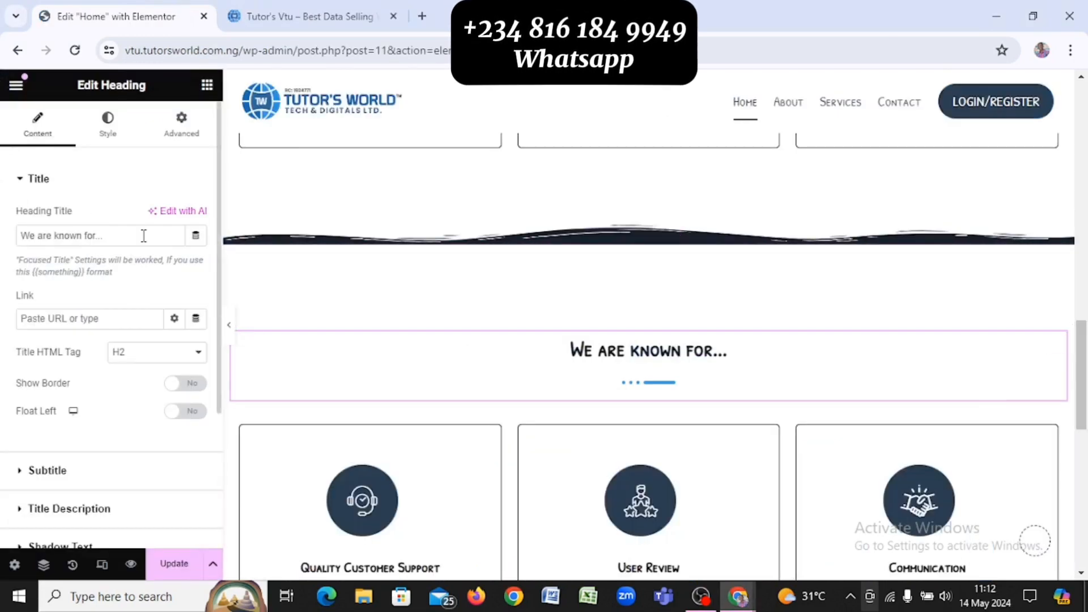
key("ctrl+v")
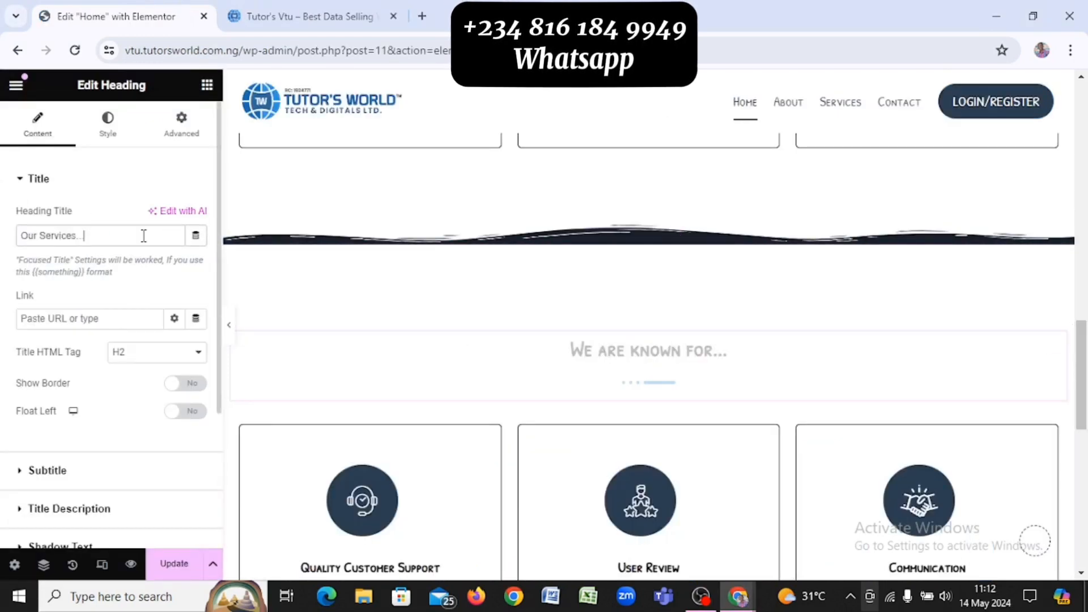
scroll(507, 383, "down", 4)
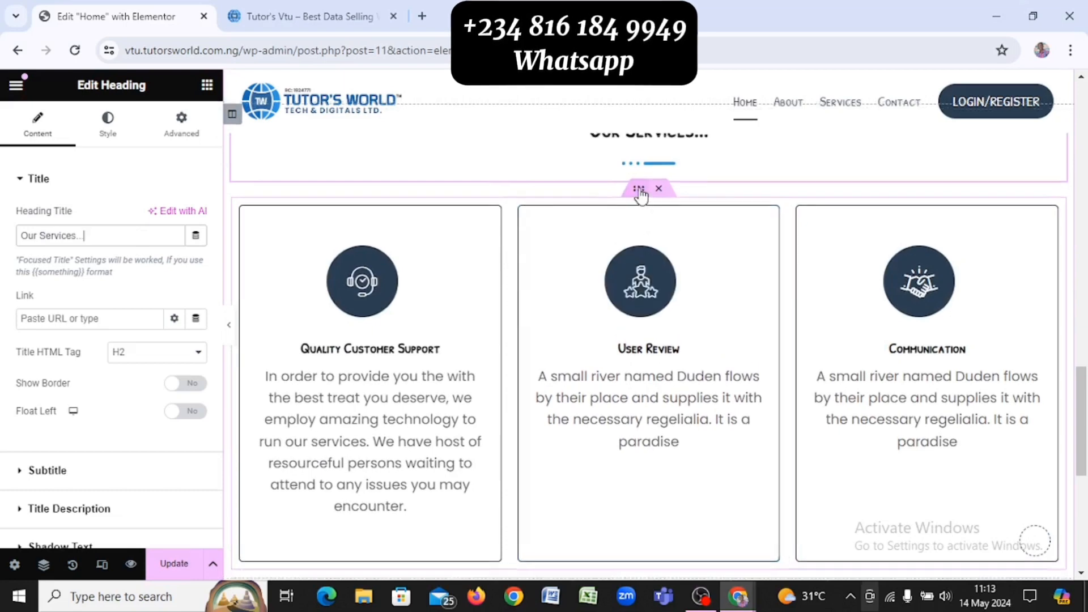
scroll(638, 192, "up", 4)
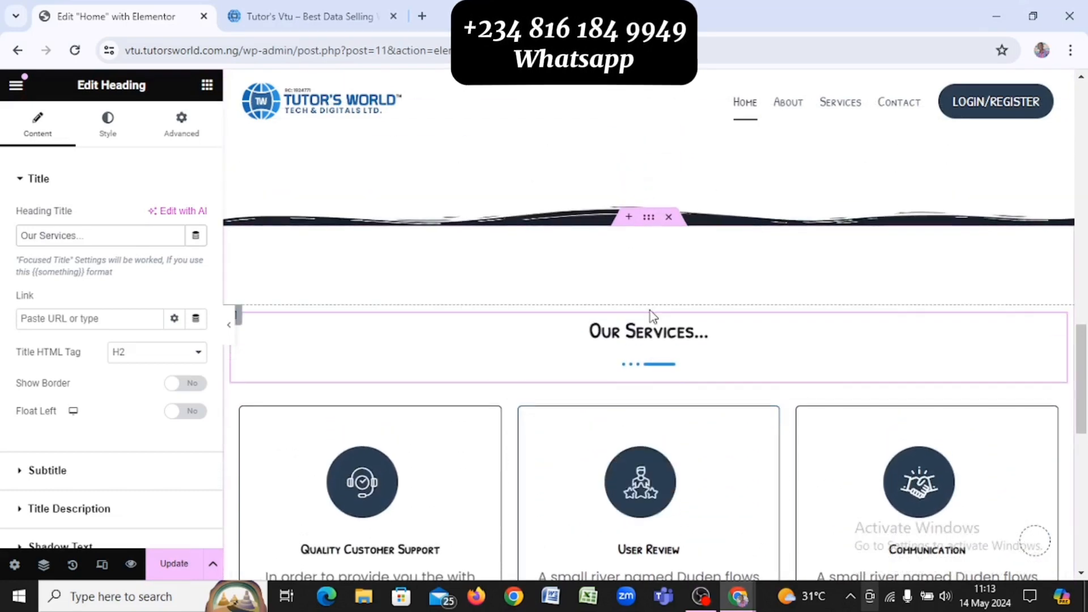
scroll(649, 310, "up", 14)
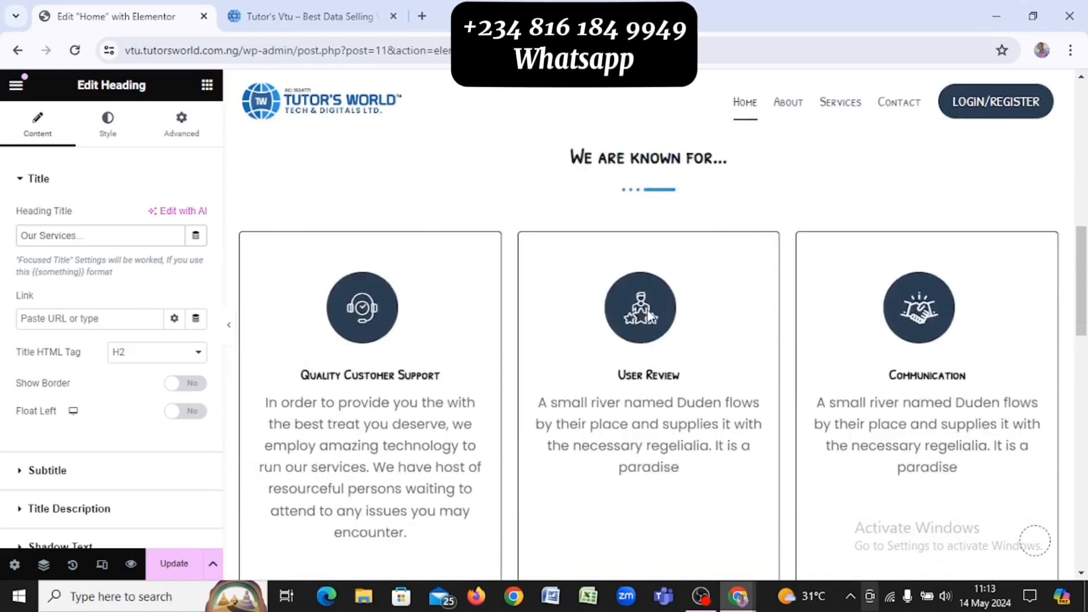
scroll(648, 312, "down", 5)
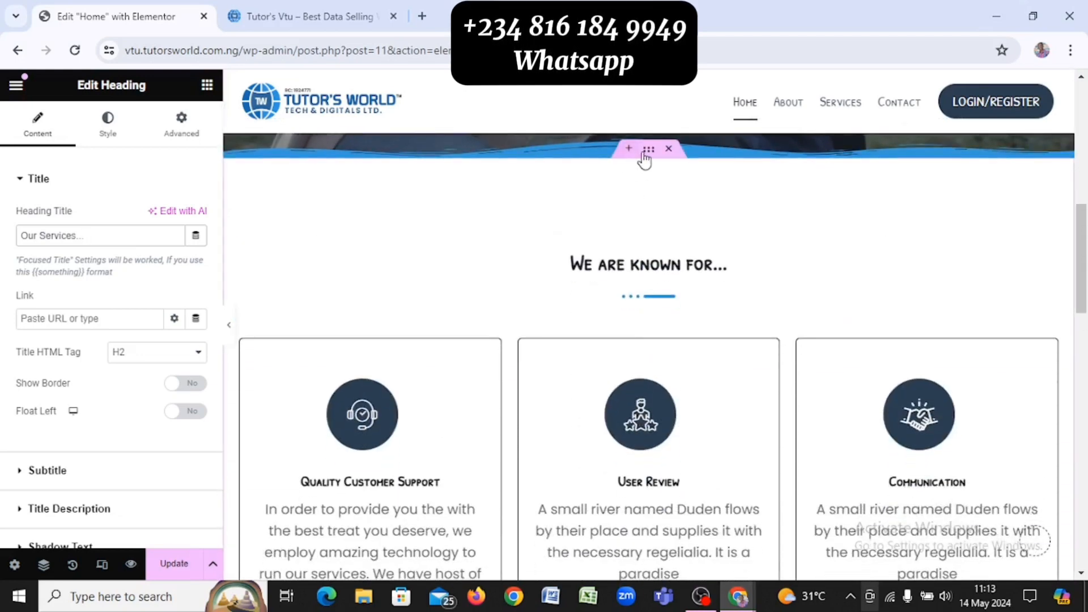
left_click(649, 153)
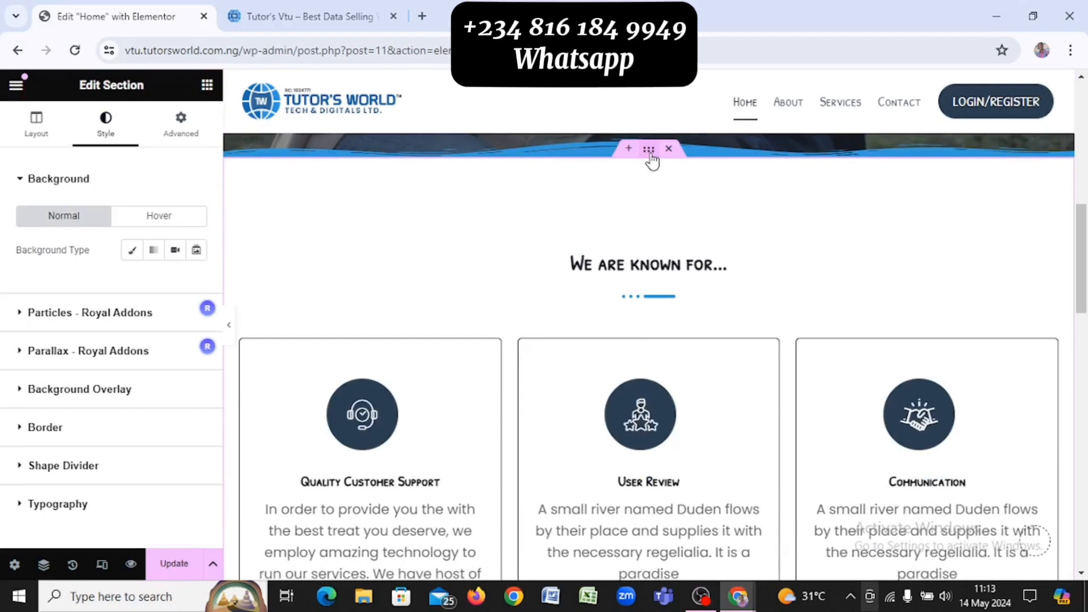
scroll(652, 169, "down", 10)
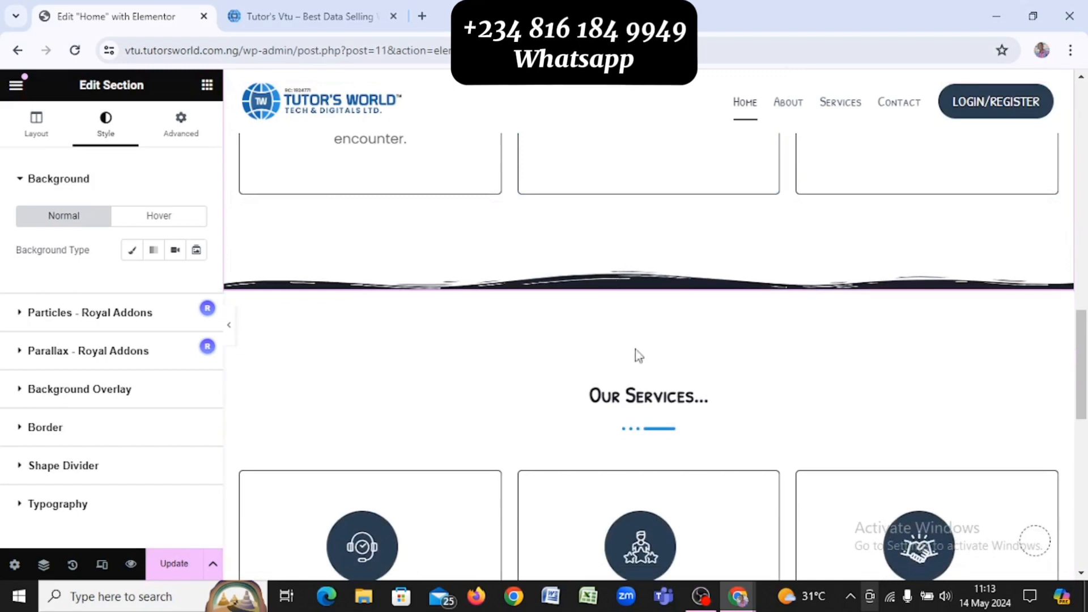
scroll(658, 461, "down", 6)
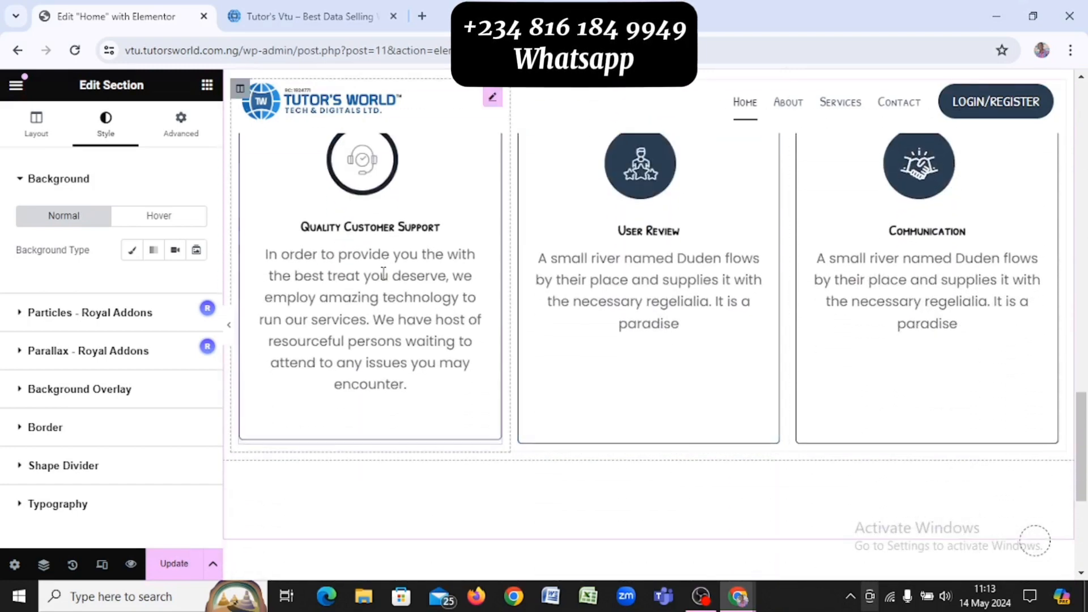
Duplicate the inner section holding the three icon boxes under "Our Services..." to add a second row
scroll(786, 291, "up", 3)
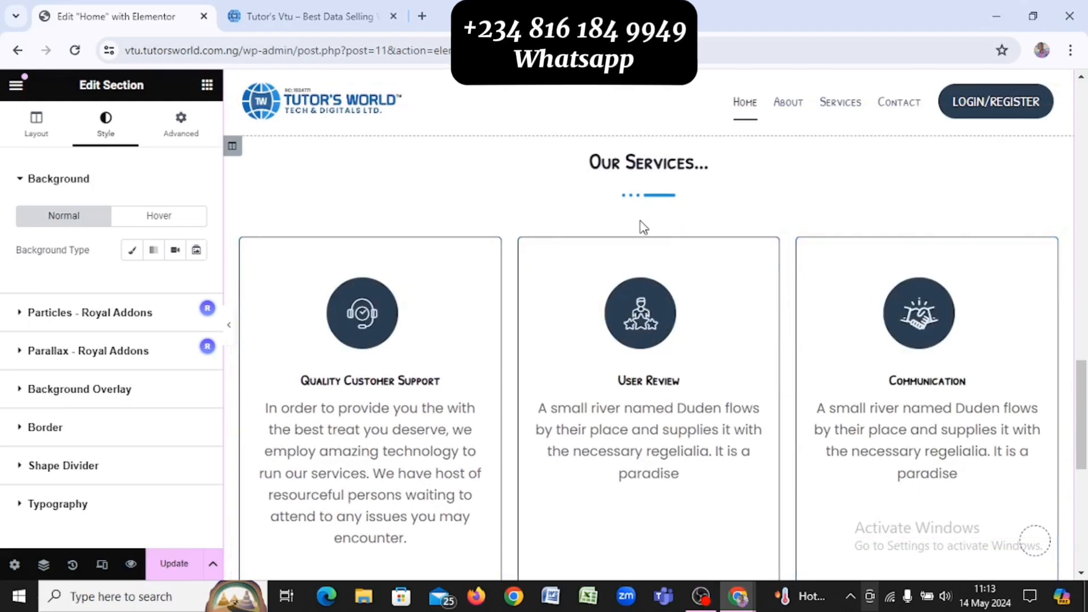
mouse_move(637, 230)
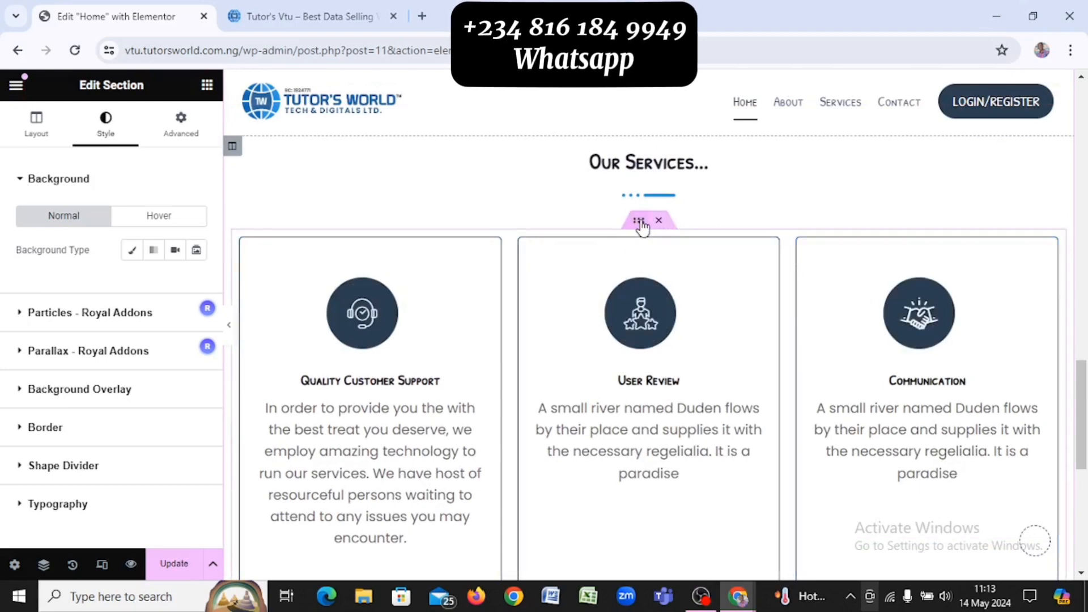
right_click(640, 222)
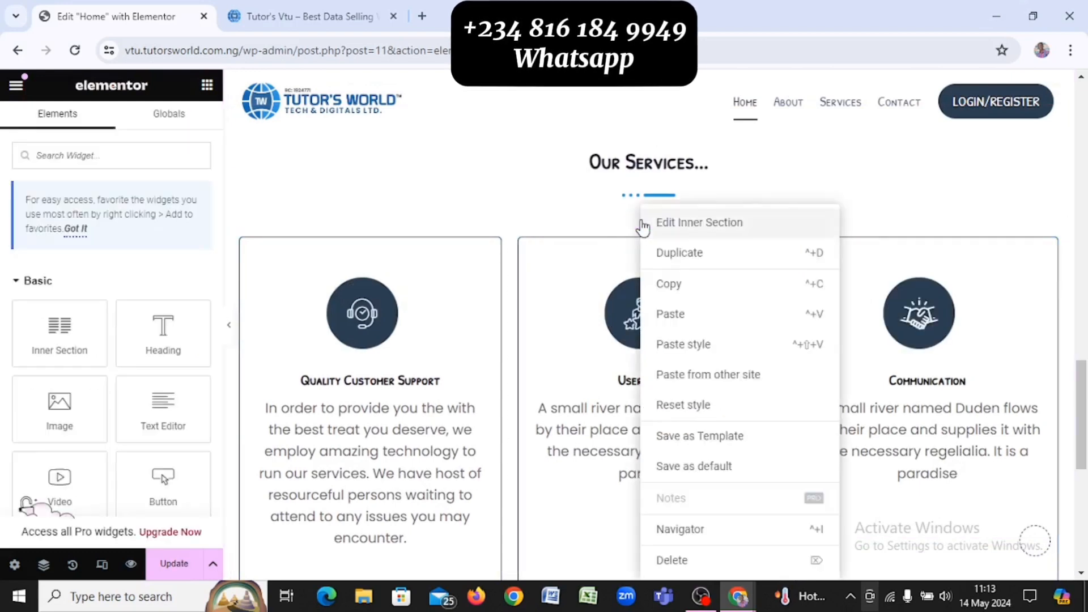
left_click(679, 253)
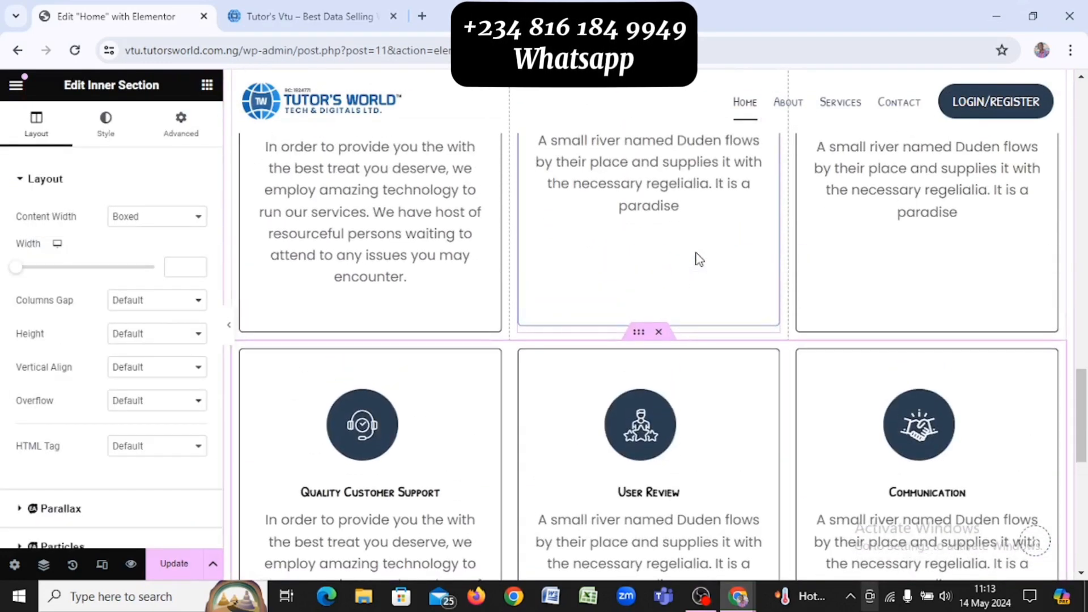
scroll(698, 258, "up", 6)
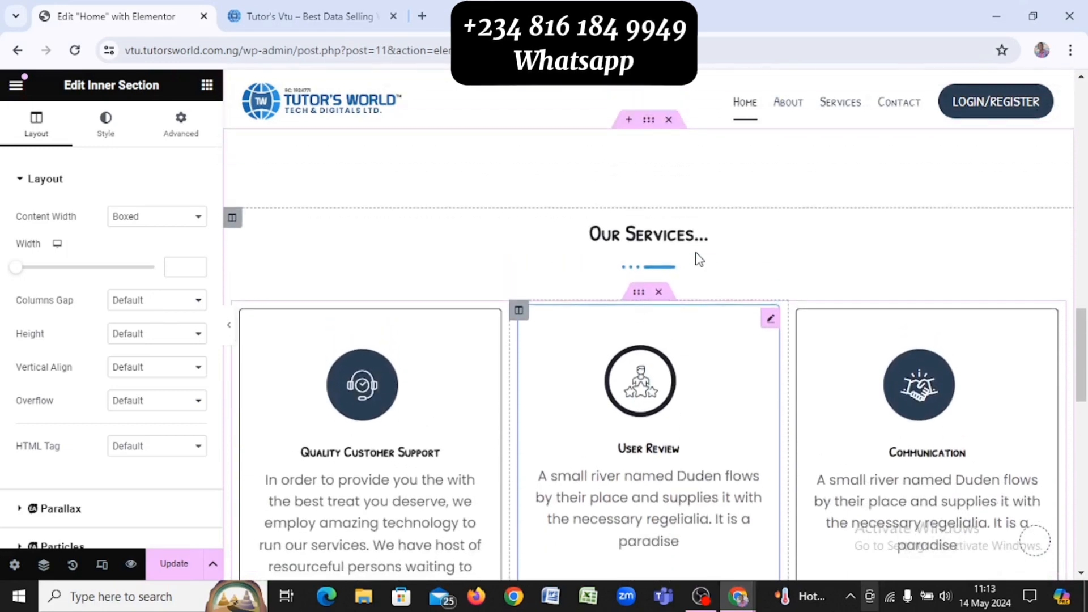
scroll(697, 253, "down", 10)
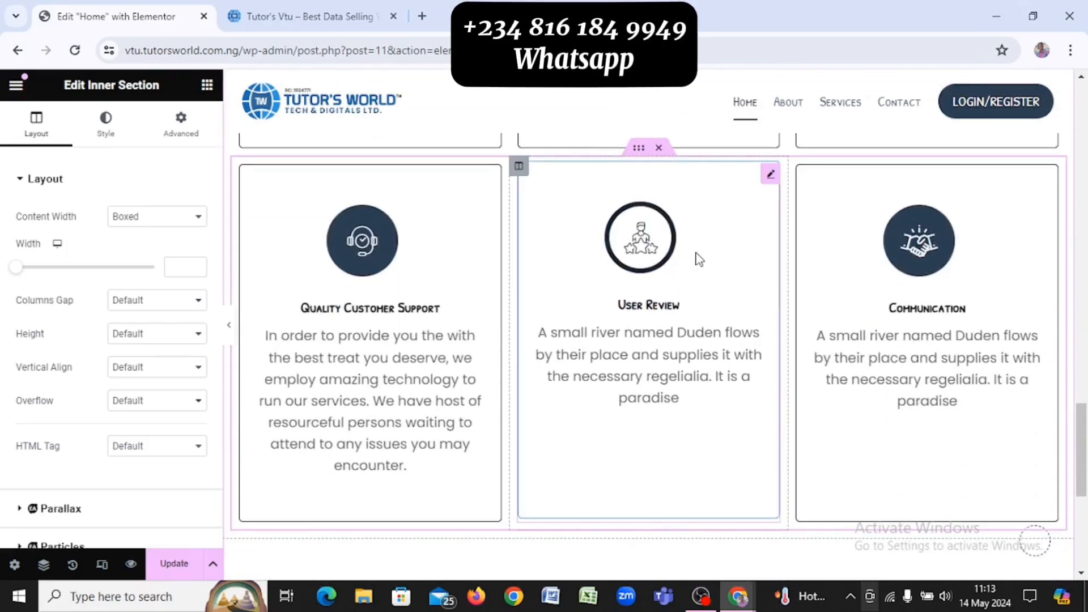
Switch to the reference site tutorsvtu.com.ng and examine the titles, icons and descriptions of the "Our Services..." boxes
key("alt+Tab")
left_click(699, 259)
scroll(697, 257, "down", 7)
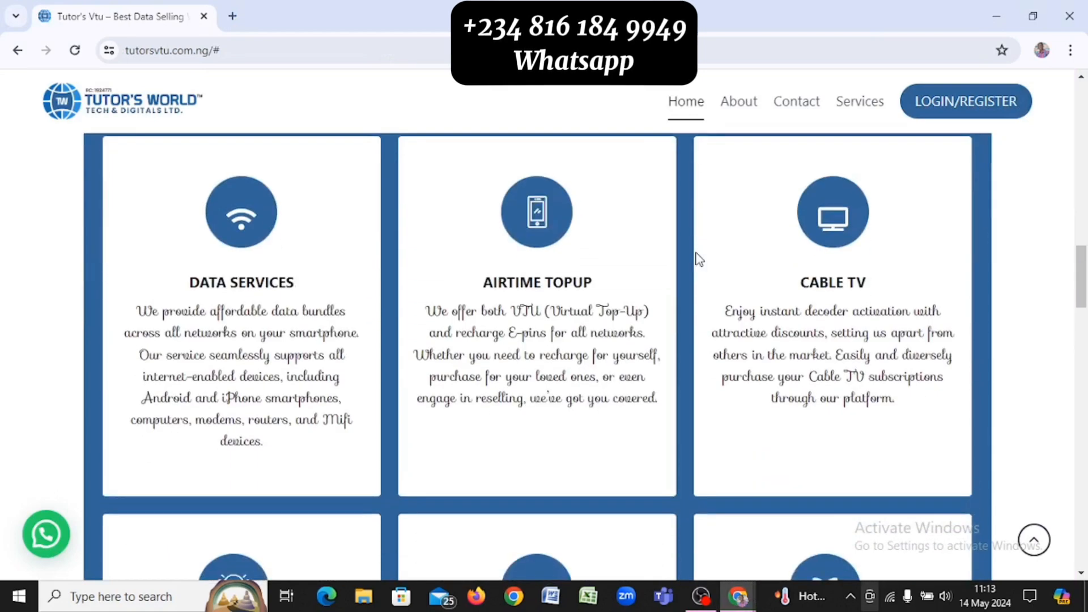
scroll(646, 290, "down", 1)
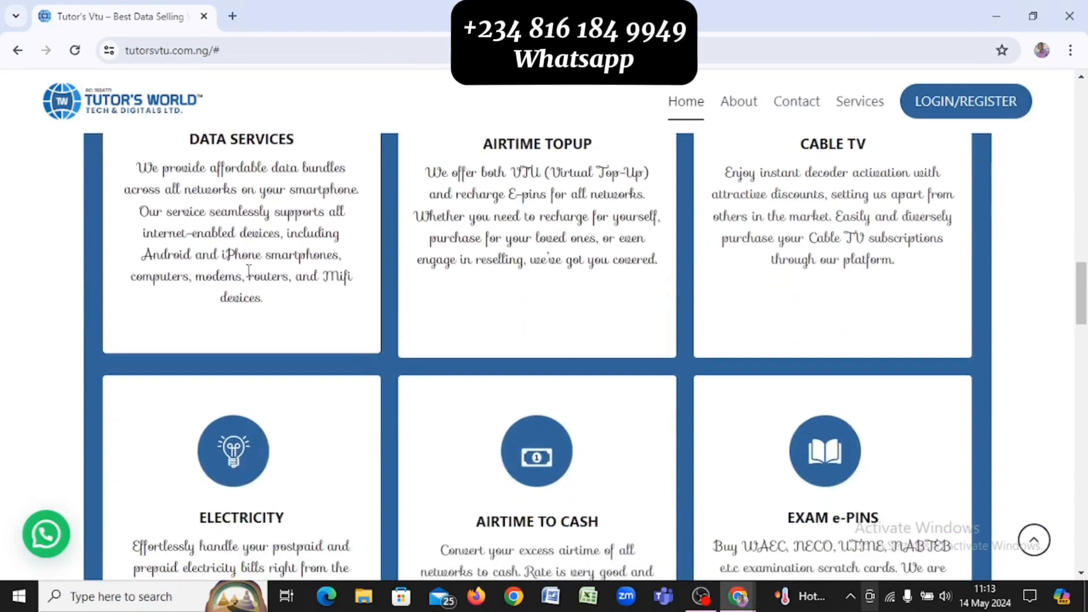
scroll(896, 288, "down", 4)
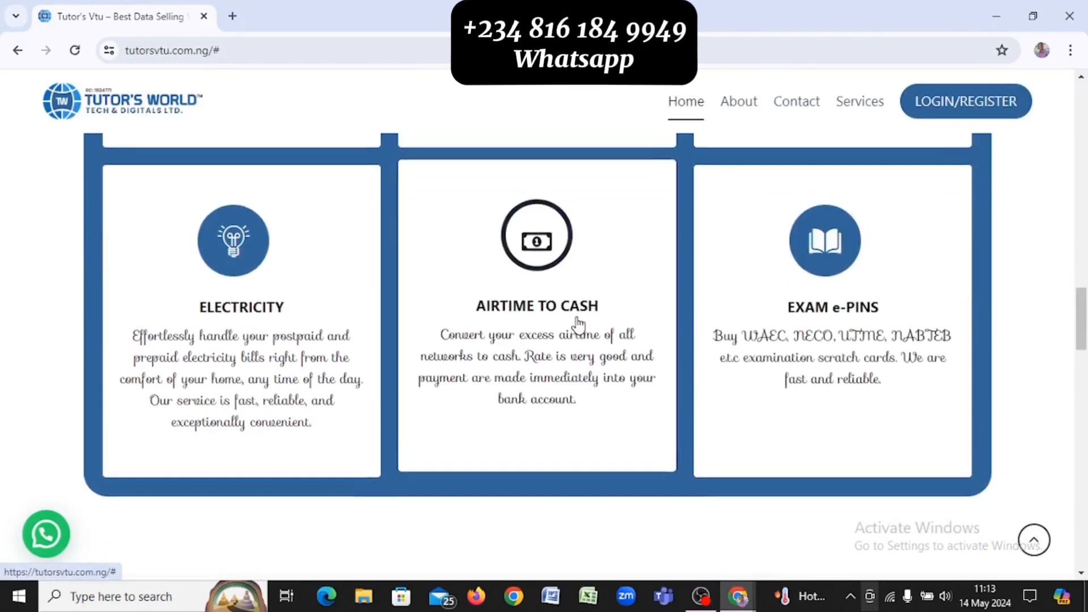
scroll(581, 323, "up", 6)
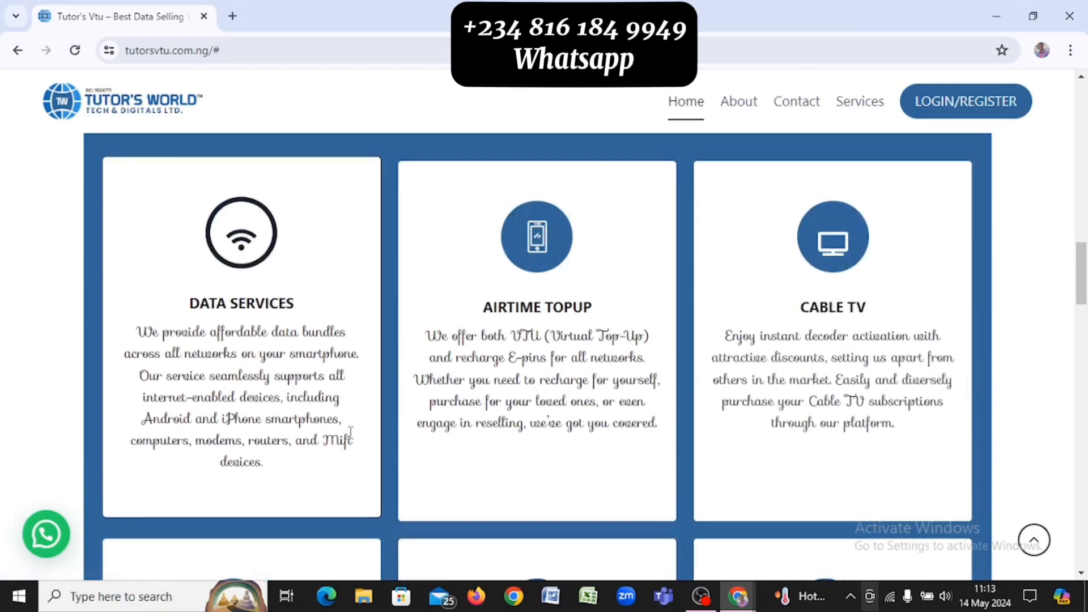
Return to the Elementor editor and replace the first "Our Services..." box's header icon with the solid Wifi icon
key("alt+Tab")
key("alt+Tab")
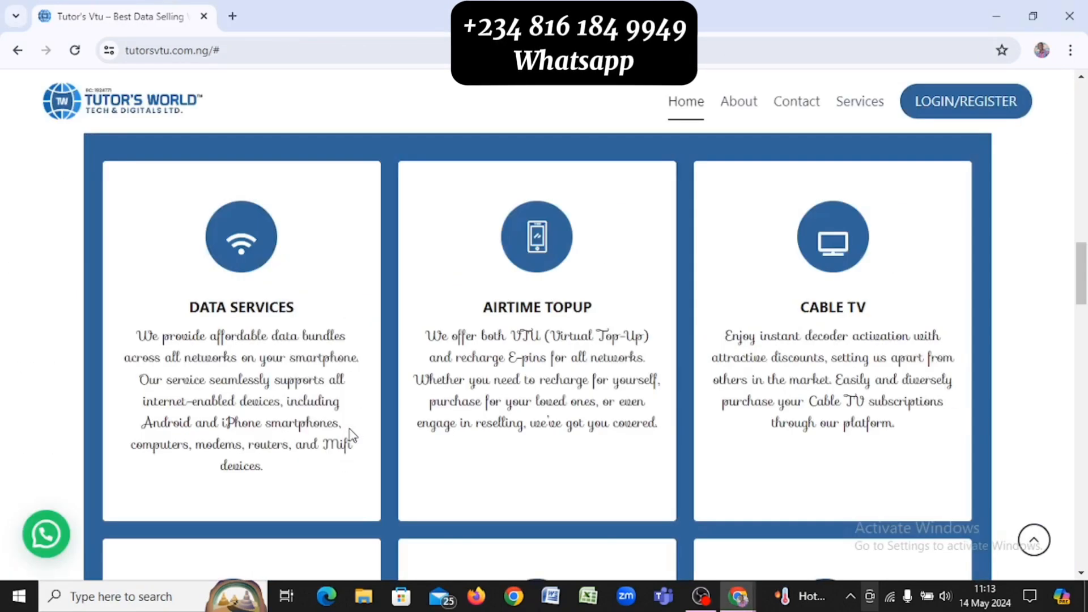
key("alt+Tab")
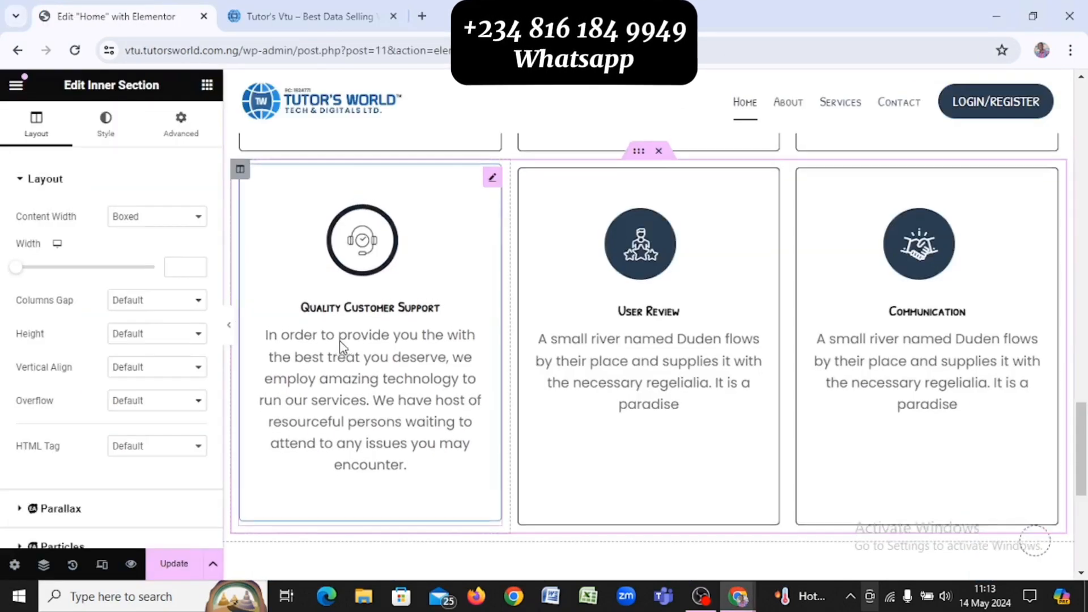
scroll(340, 346, "up", 2)
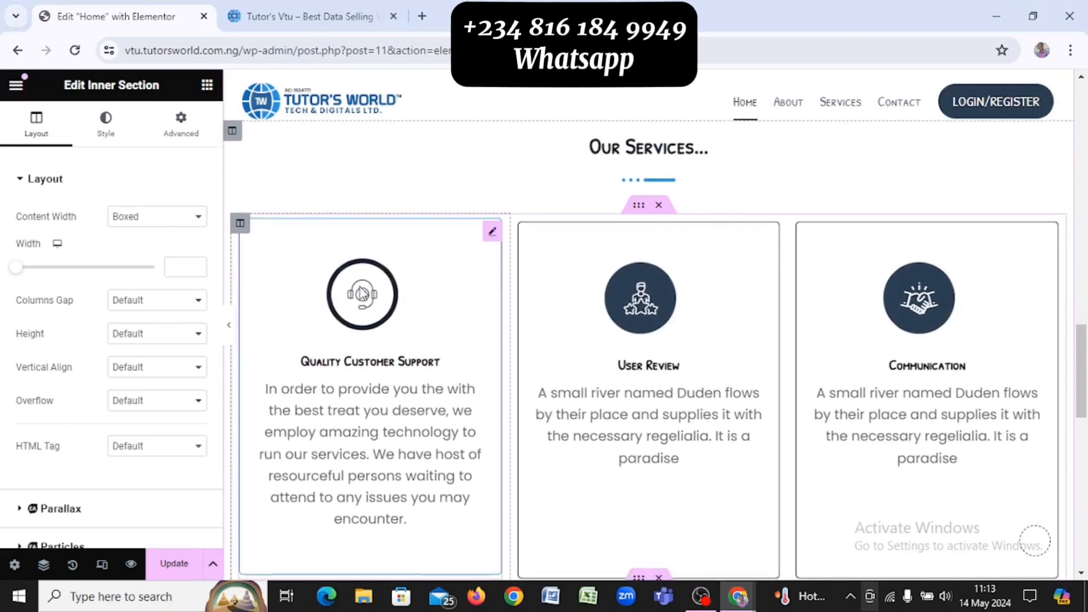
left_click(362, 294)
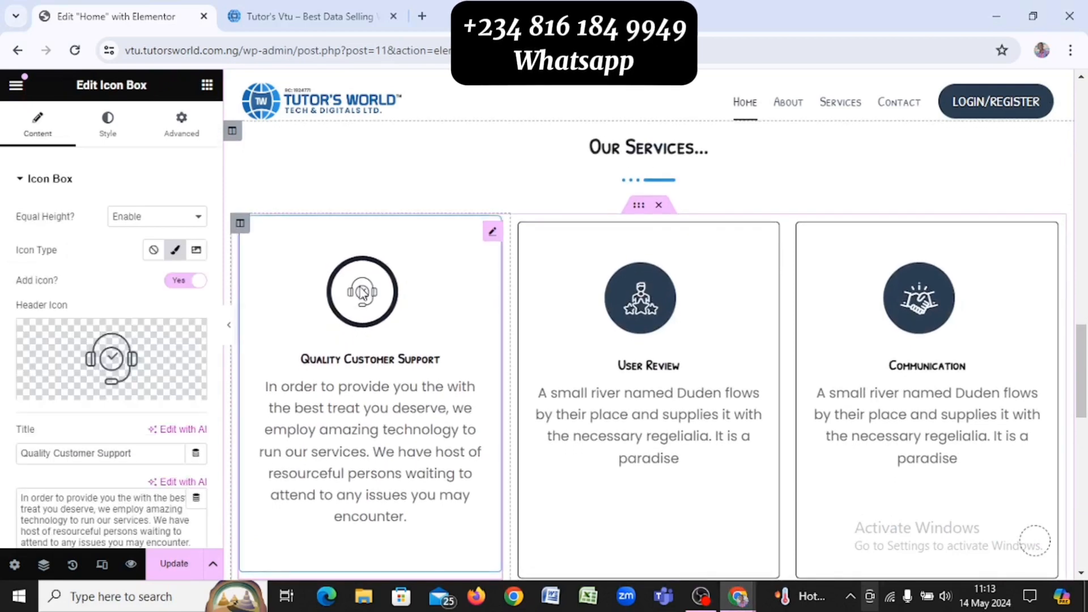
left_click(146, 354)
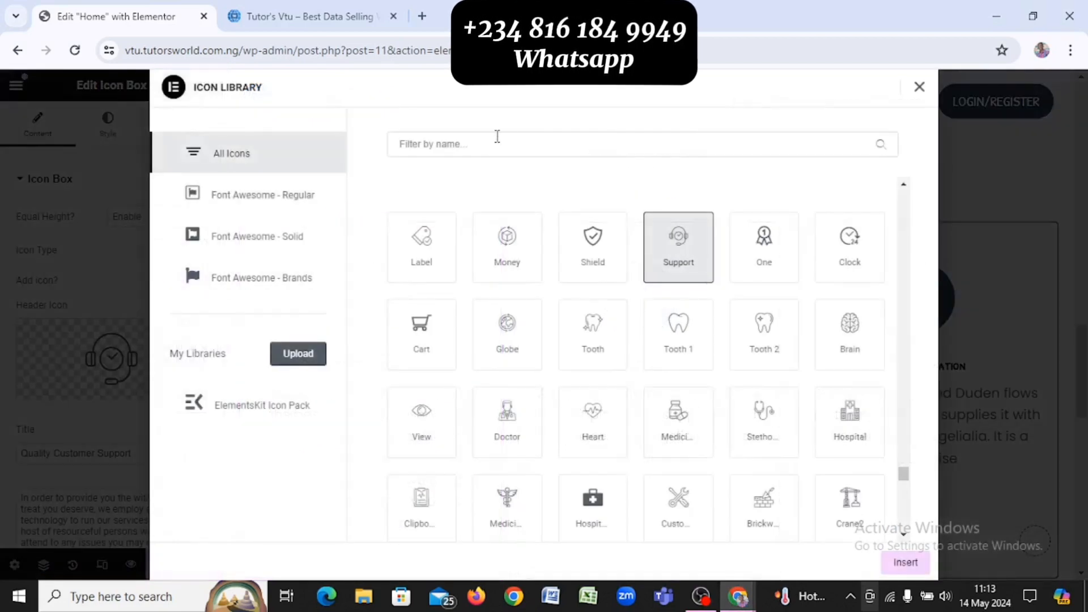
left_click(520, 135)
type("w")
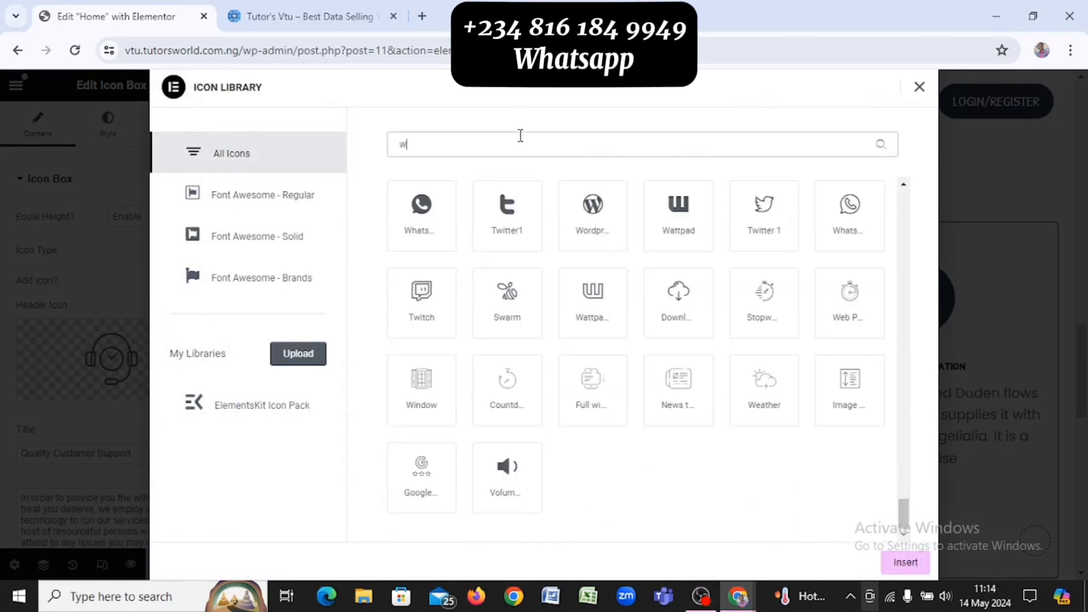
type("ifi")
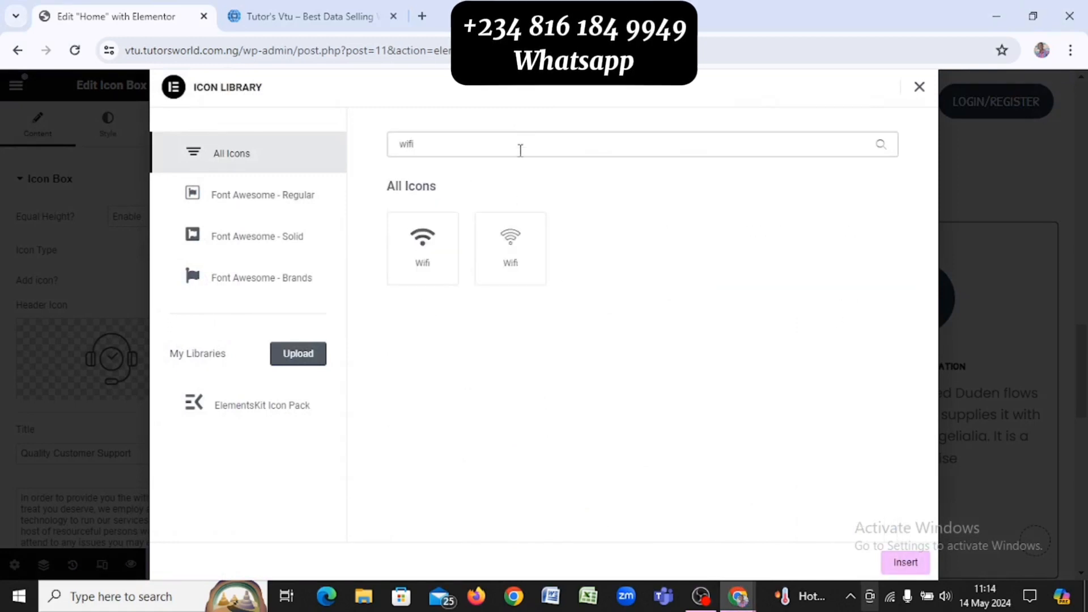
left_click(418, 258)
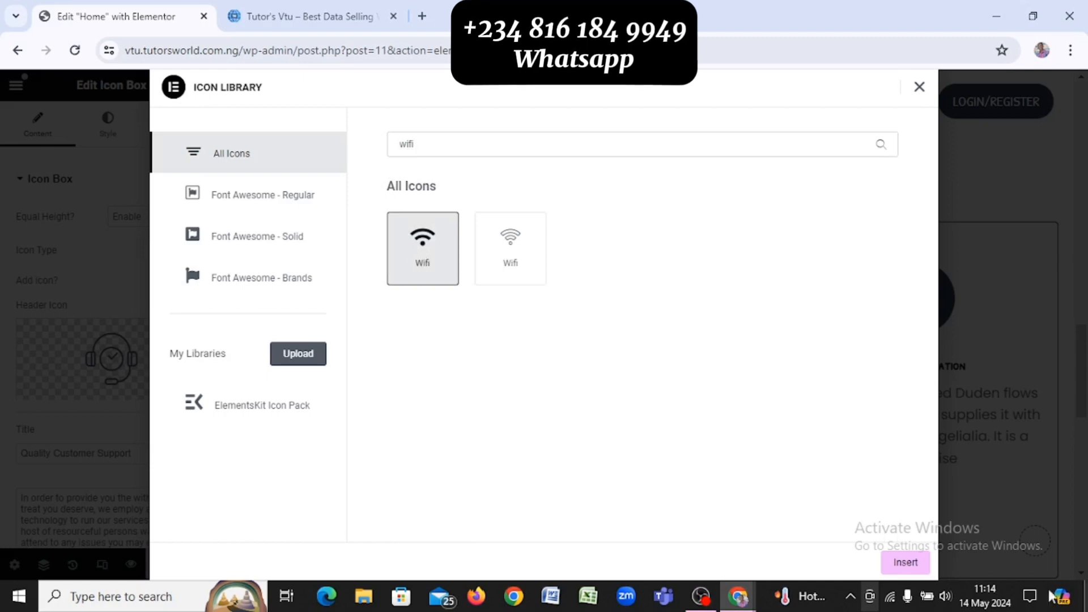
left_click(905, 563)
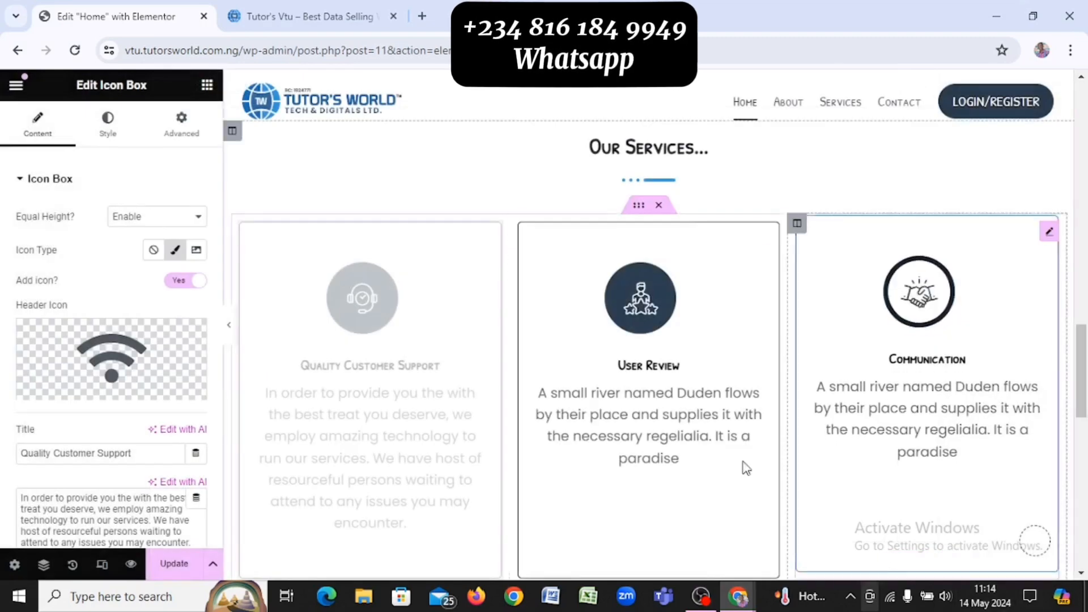
Change the title of the first "Our Services..." box to "Data Services"
mouse_move(169, 400)
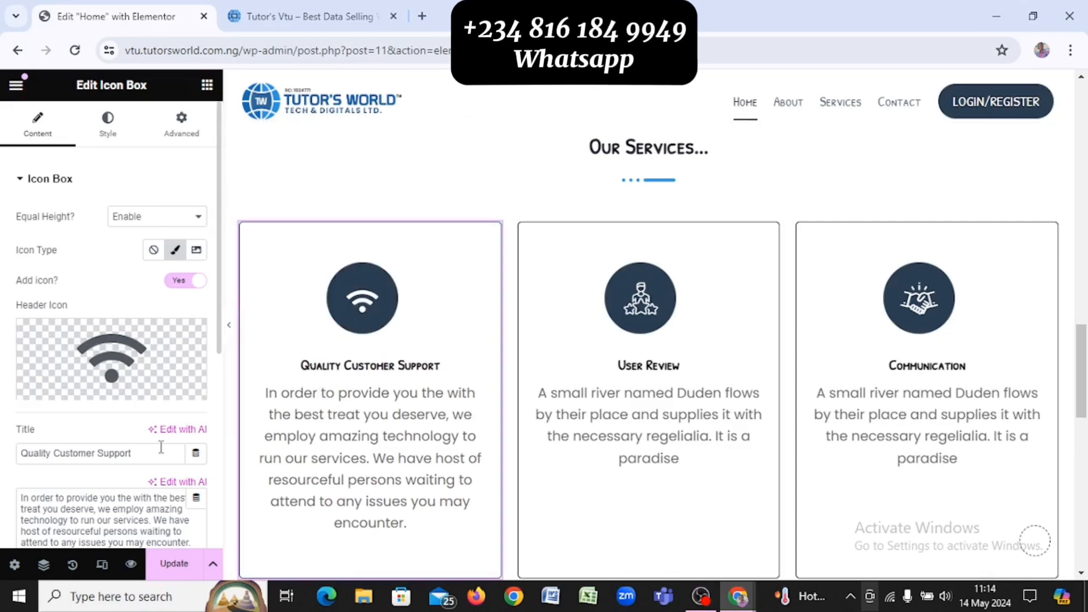
key("ctrl+a")
type("Da")
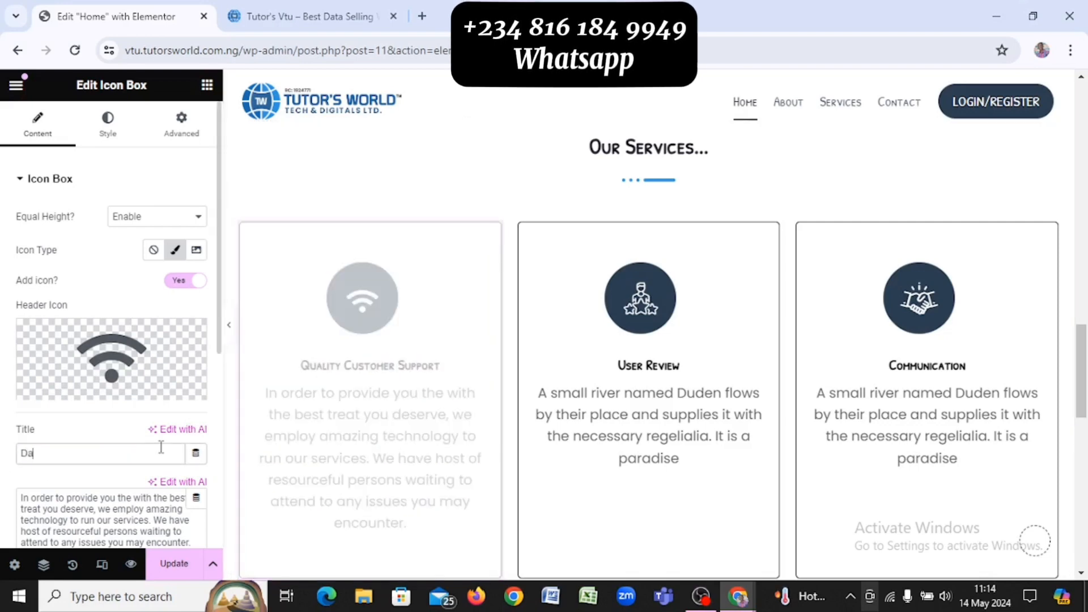
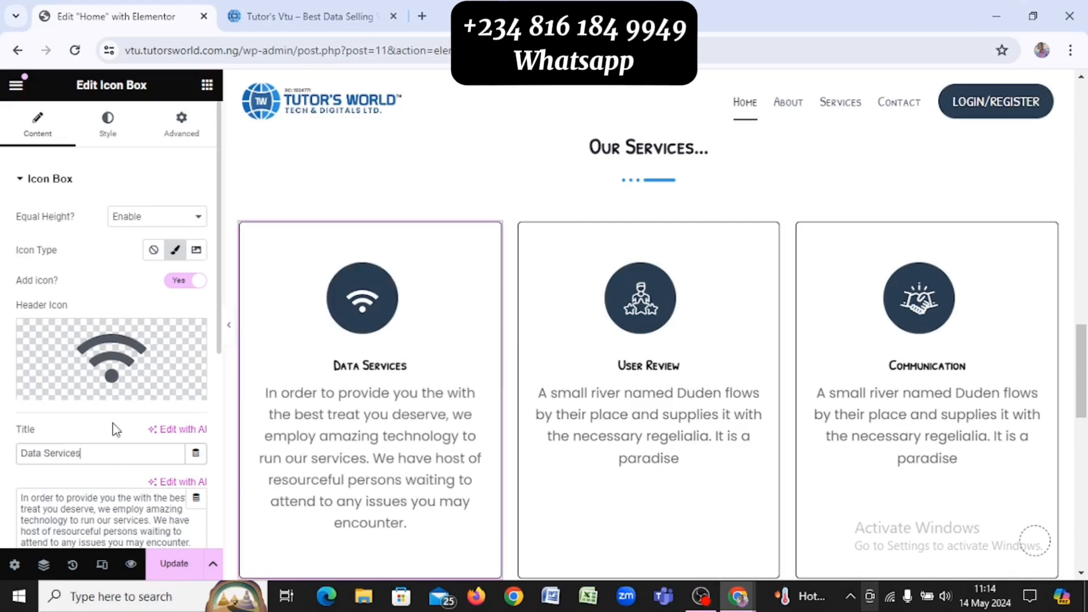
Replace the Data Services box's description with the matching Data Services text copied from the reference site tutorsvtu.com.ng
scroll(114, 423, "down", 1)
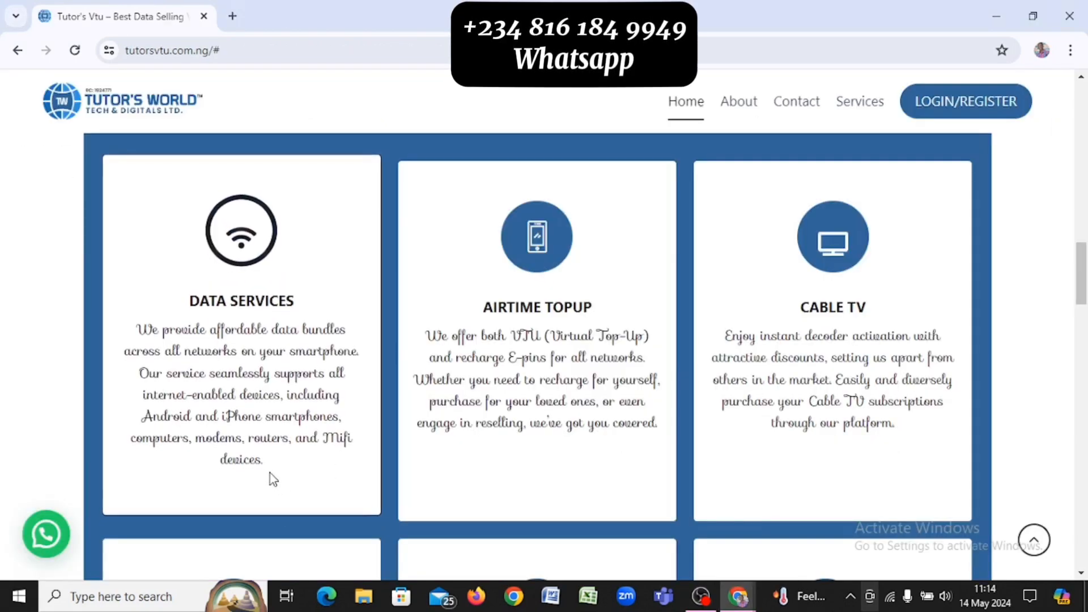
left_click_drag(270, 473, 129, 331)
key("ctrl+c")
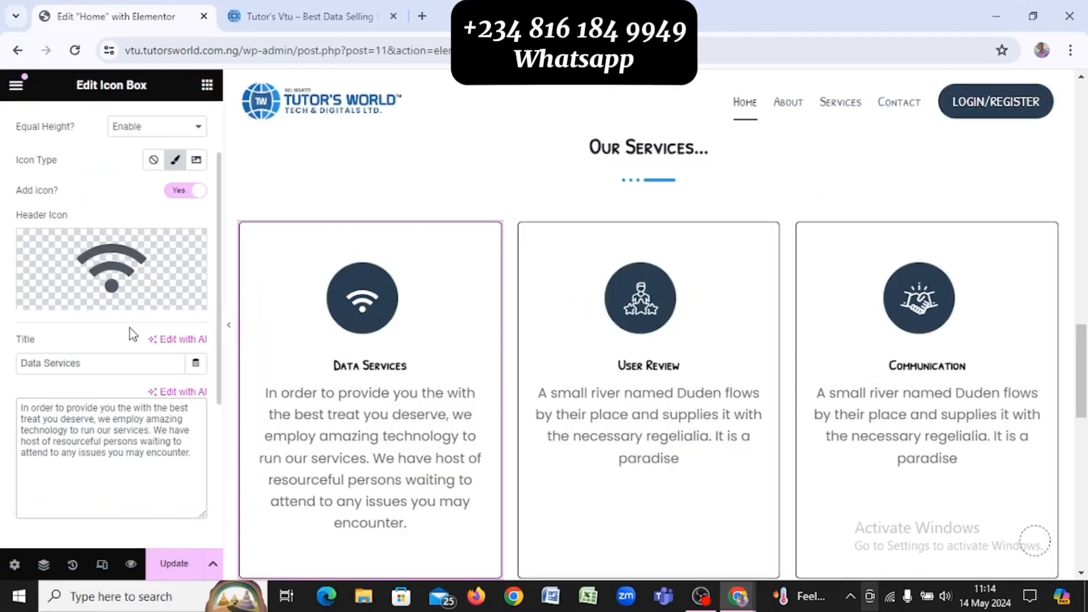
key("ctrl+a")
key("ctrl+v")
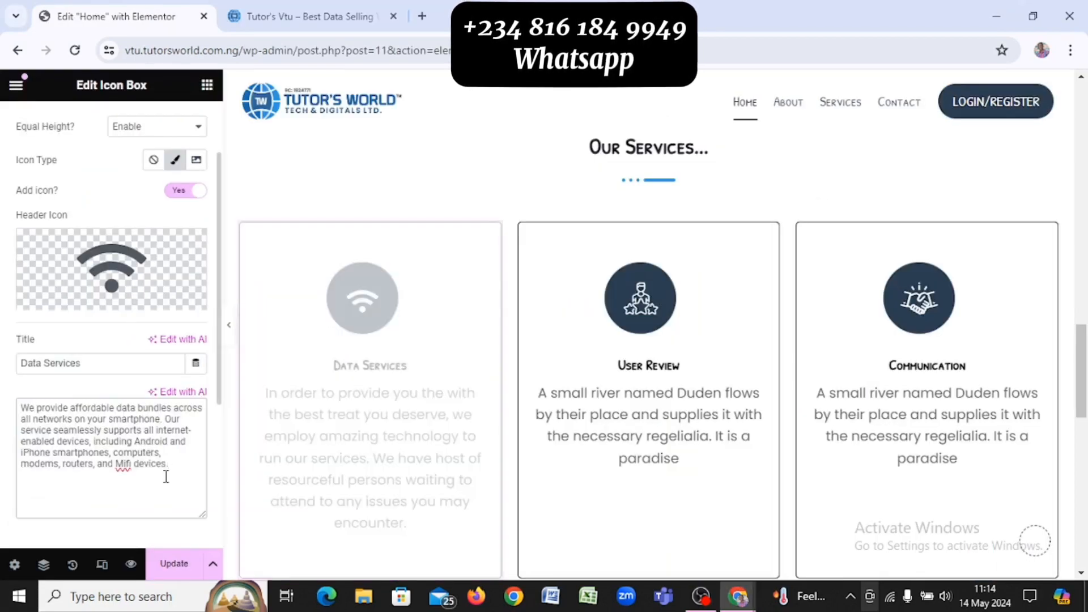
Enable the Read More button on the Data Services box and label it "Buy Data Now"
scroll(333, 469, "down", 3)
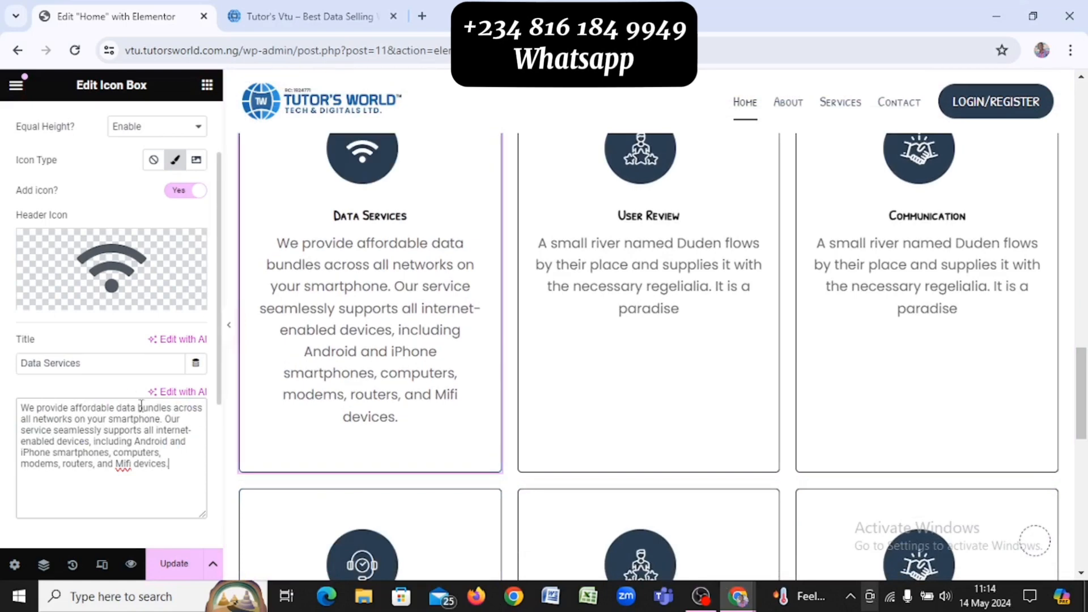
scroll(112, 387, "down", 4)
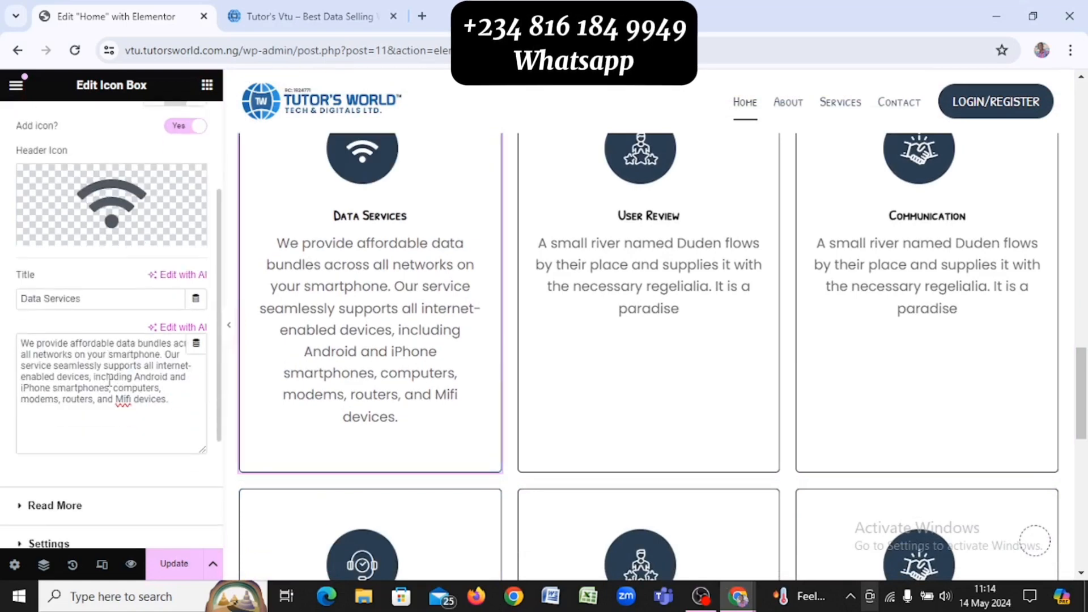
left_click(51, 334)
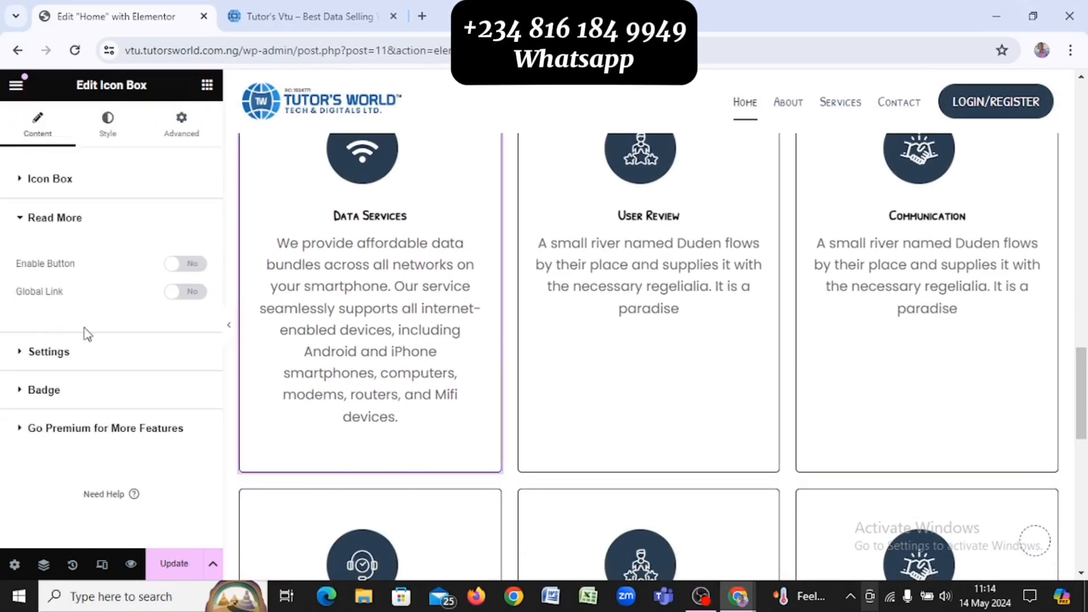
left_click(183, 272)
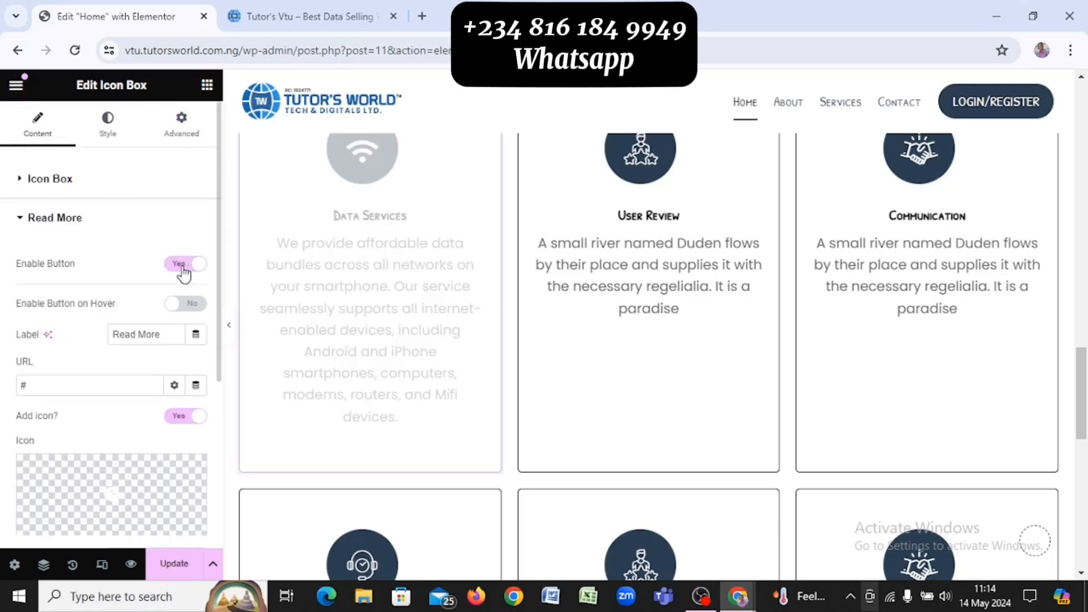
triple_click(167, 335)
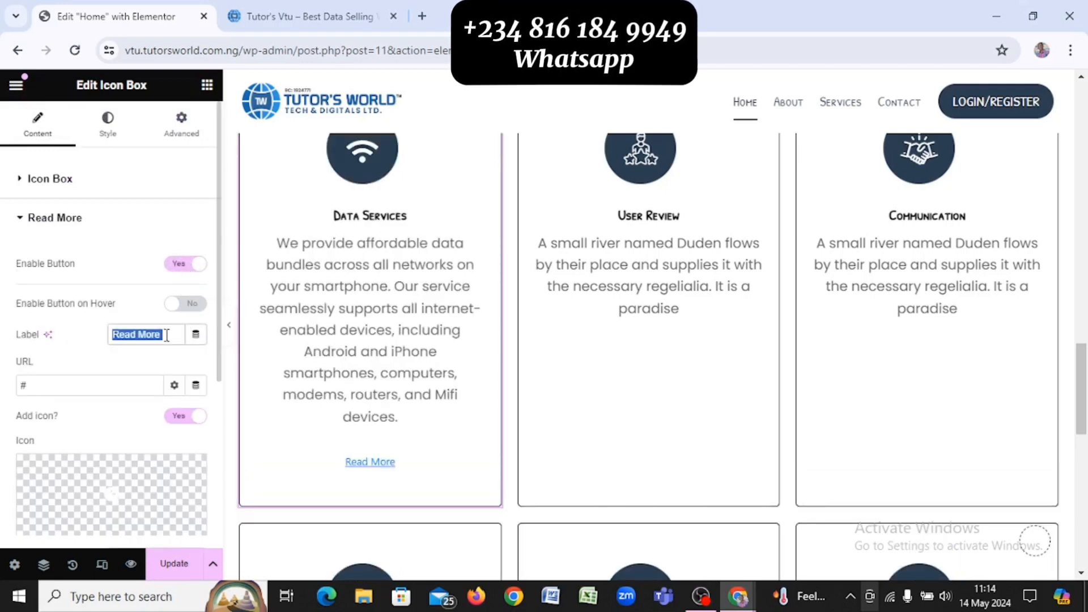
type("Bu")
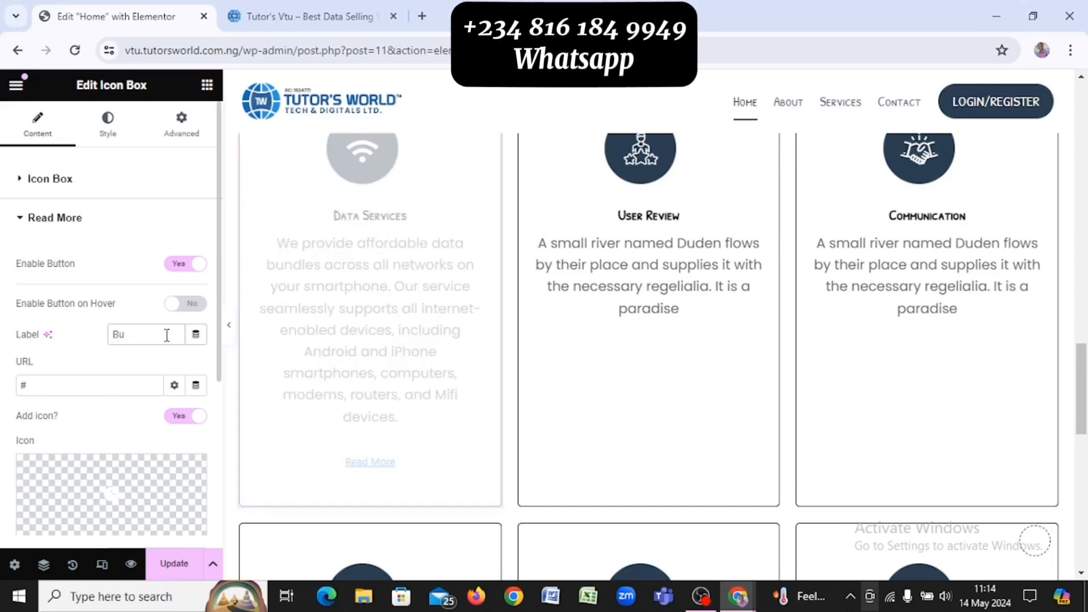
type("y Date")
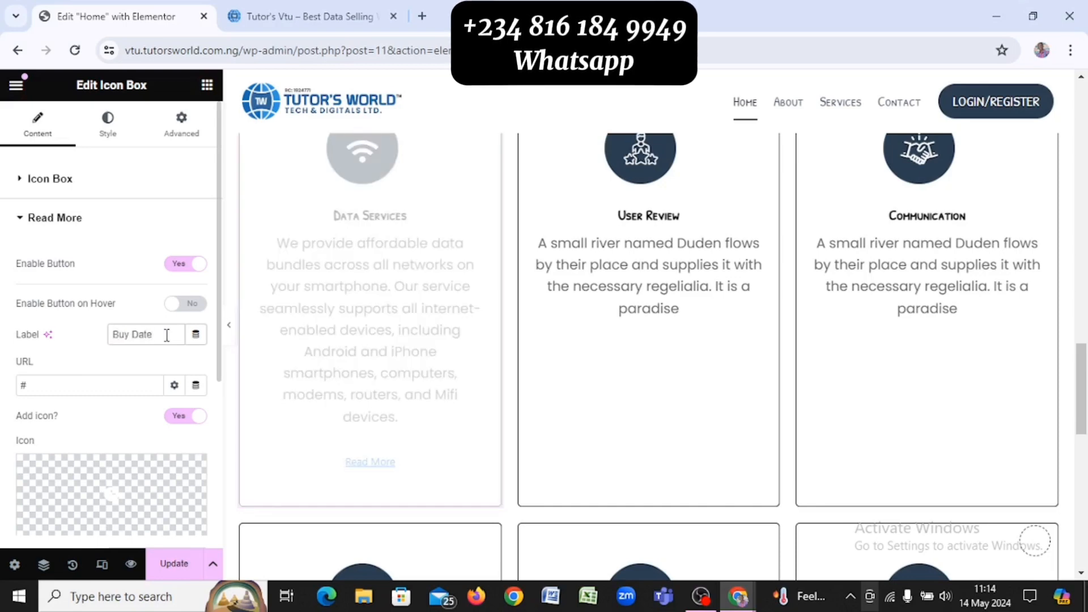
key("BackSpace")
type("a Now")
Link the "Buy Data Now" button to the VTU DASHBOARD page
left_click(101, 386)
key("BackSpace")
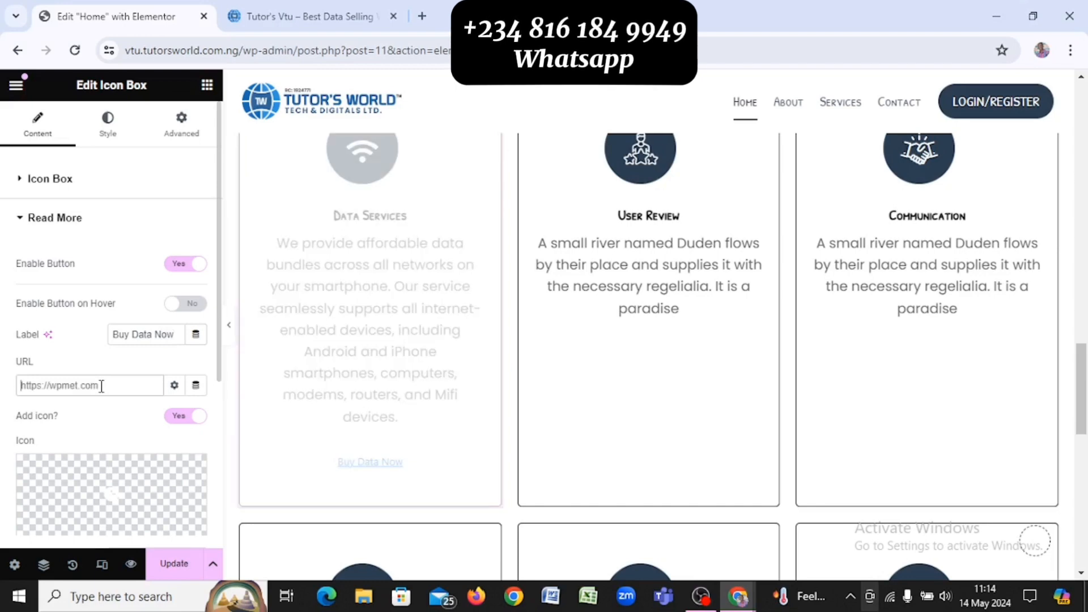
type("vtu")
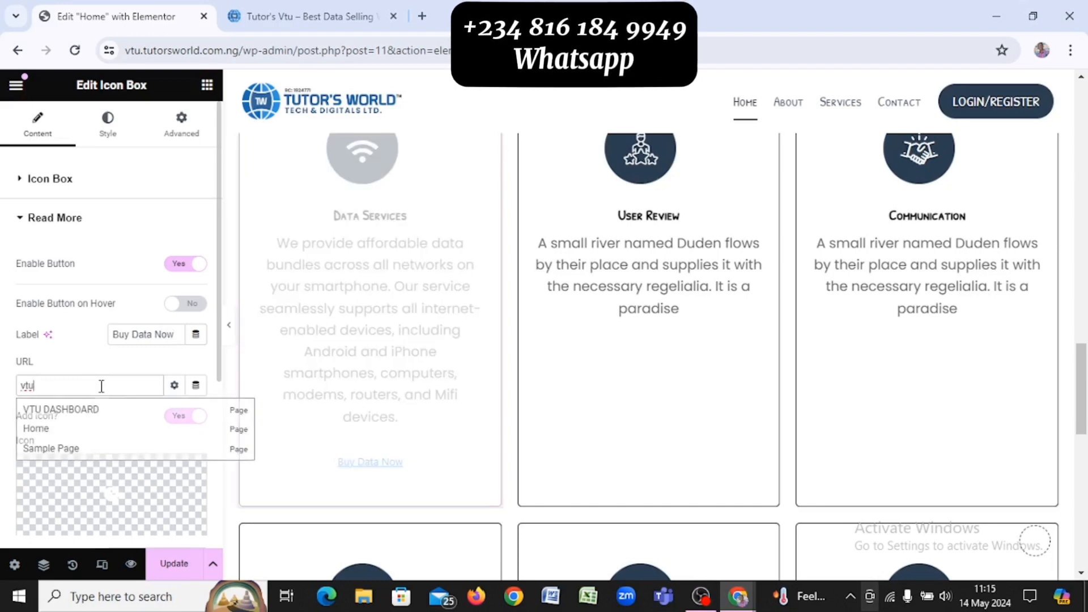
left_click(112, 414)
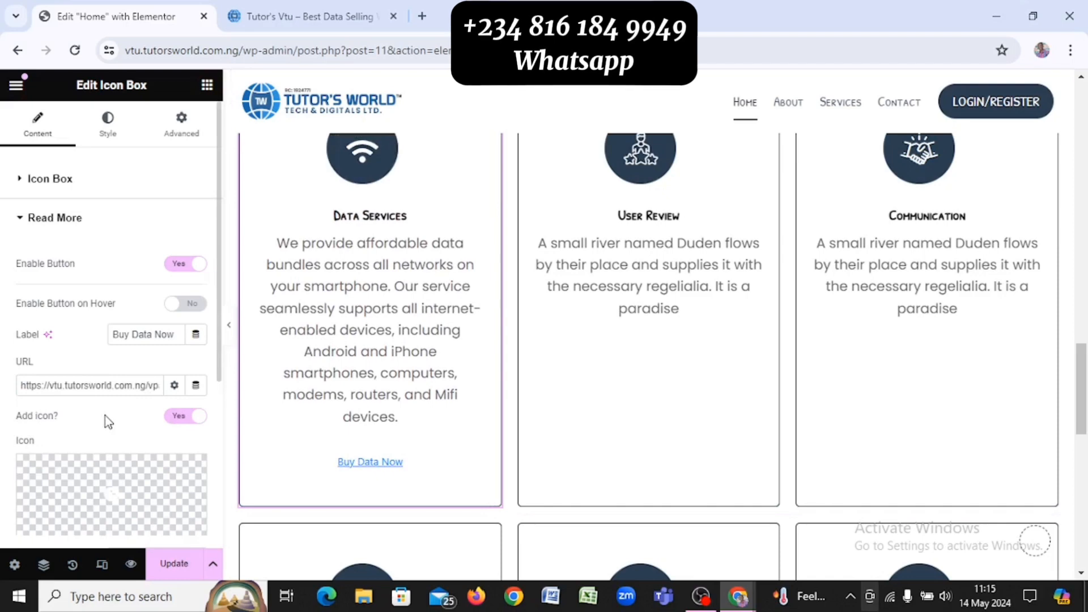
Add the outlined Wifi icon to the "Buy Data Now" button
scroll(104, 416, "down", 1)
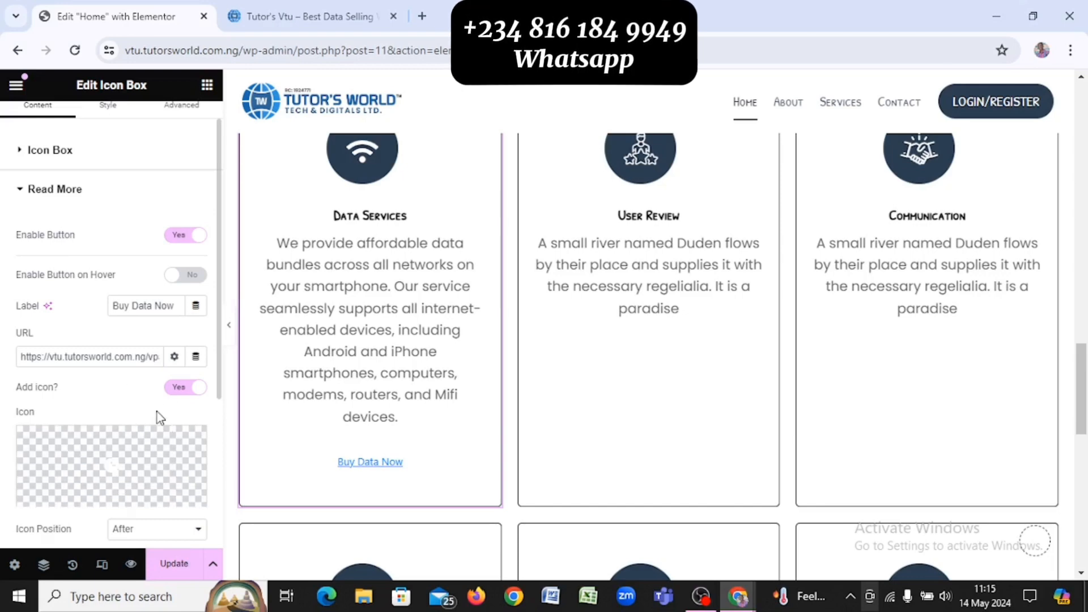
left_click(146, 457)
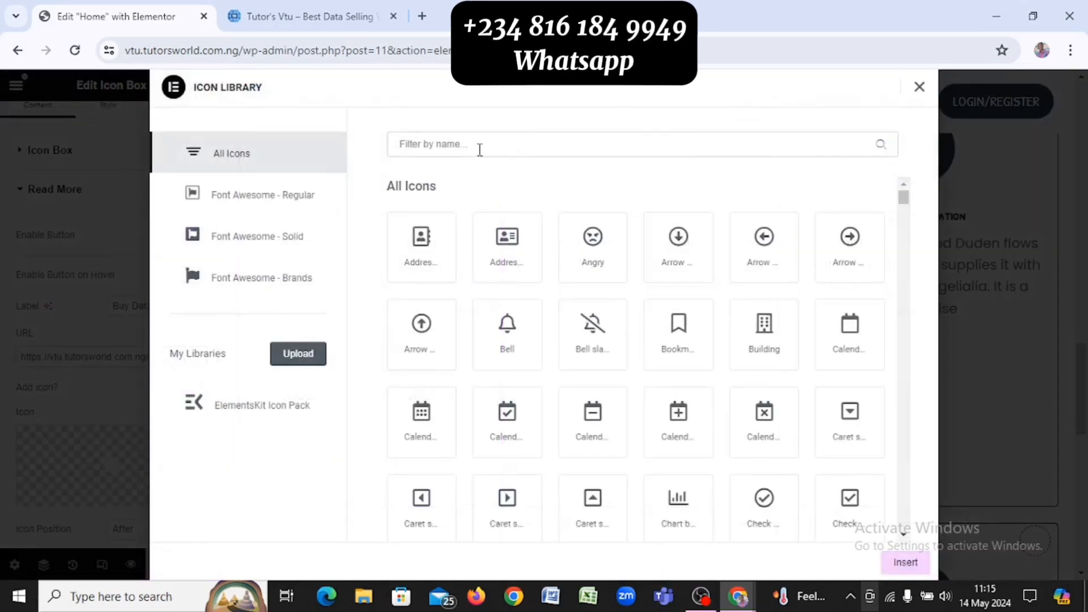
left_click(480, 150)
type("wifi")
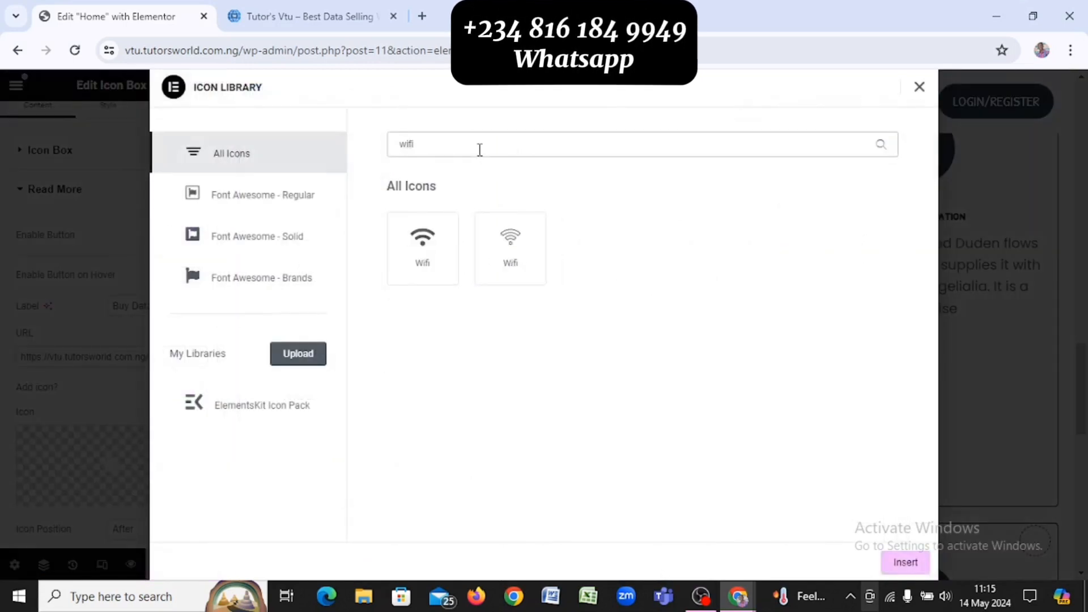
left_click(434, 238)
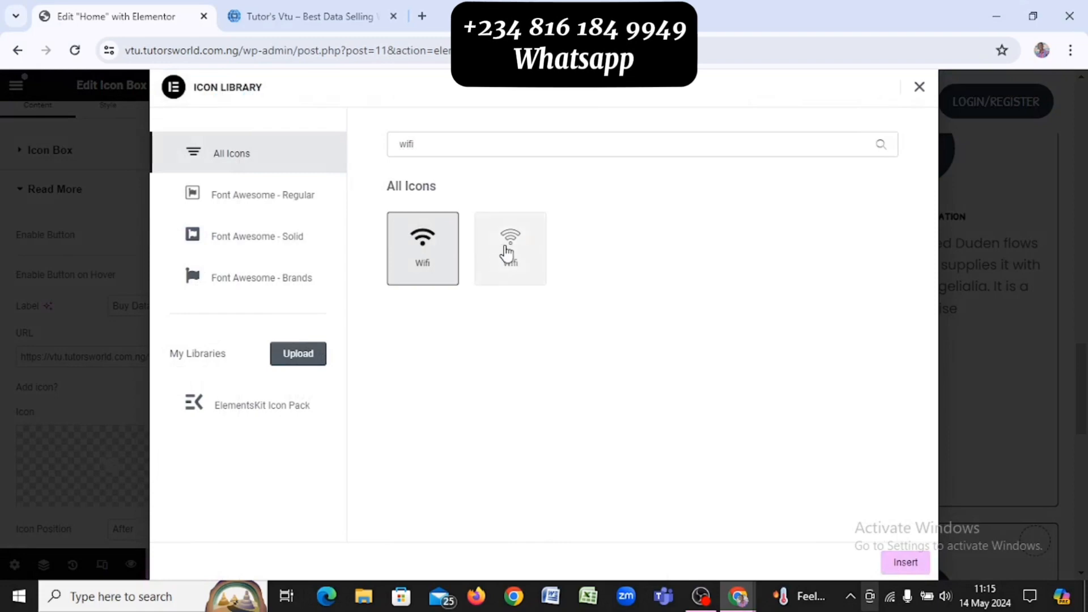
left_click(510, 254)
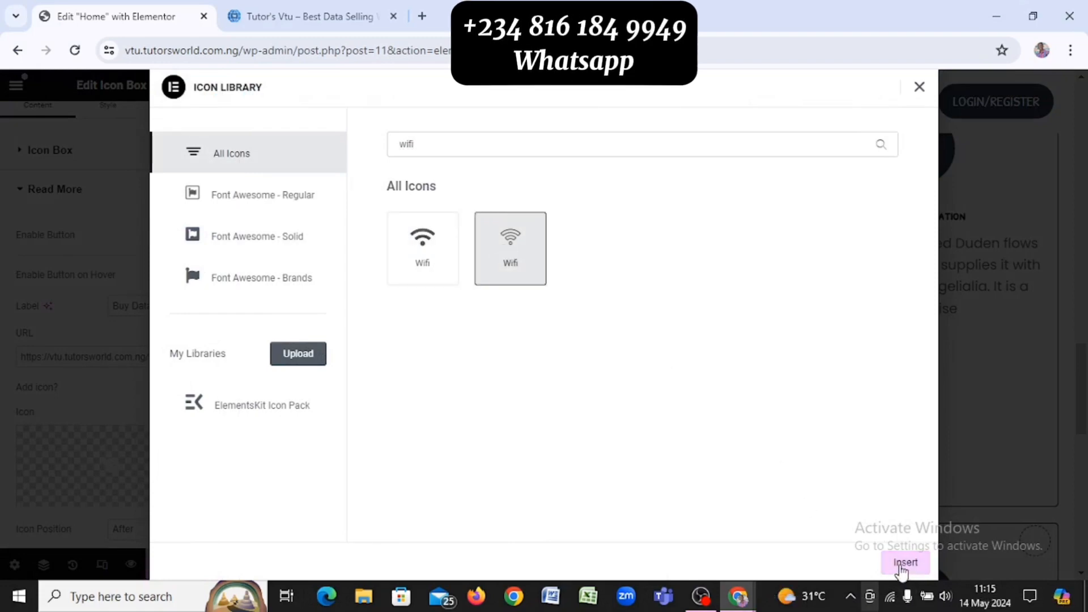
left_click(905, 563)
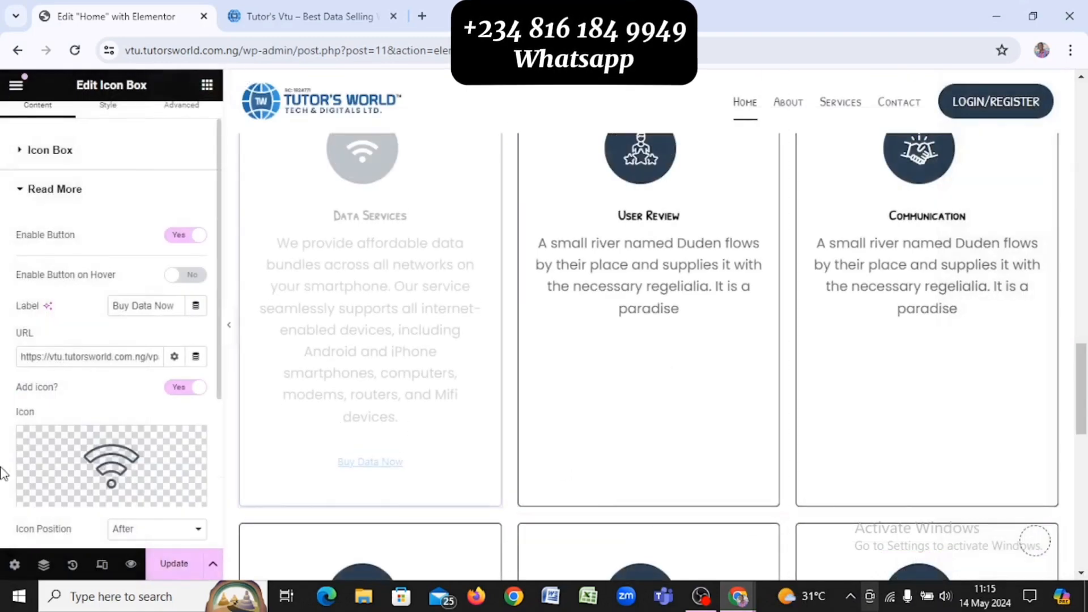
scroll(3, 475, "down", 3)
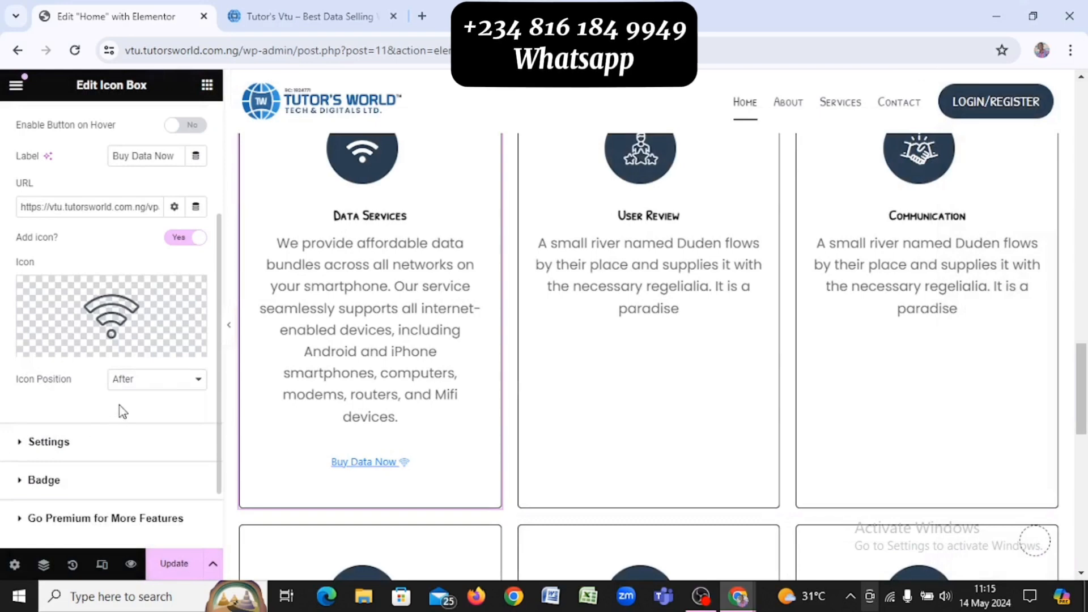
left_click(57, 448)
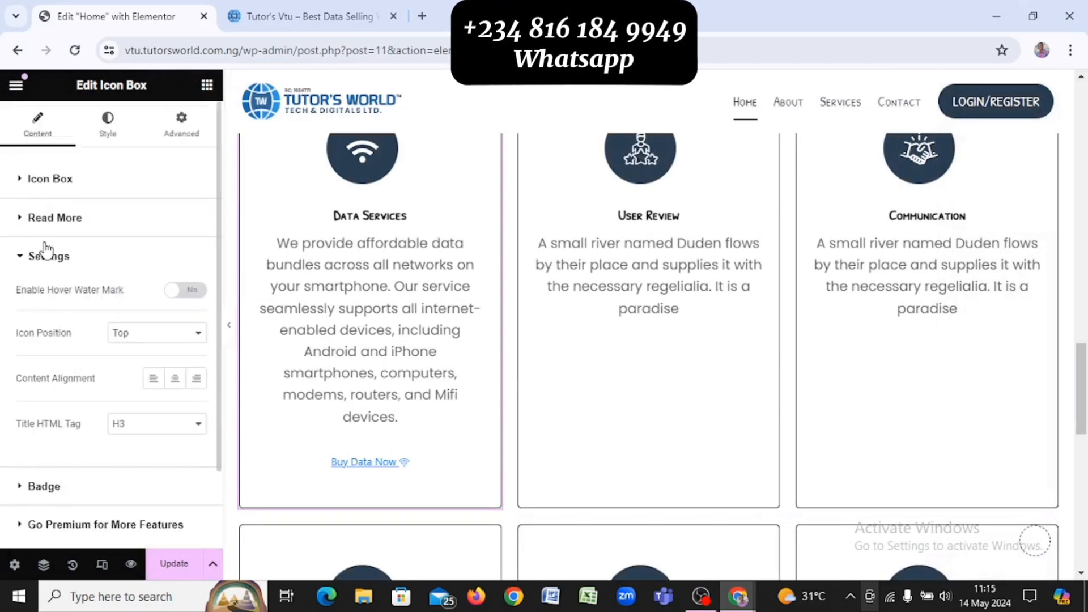
left_click(51, 258)
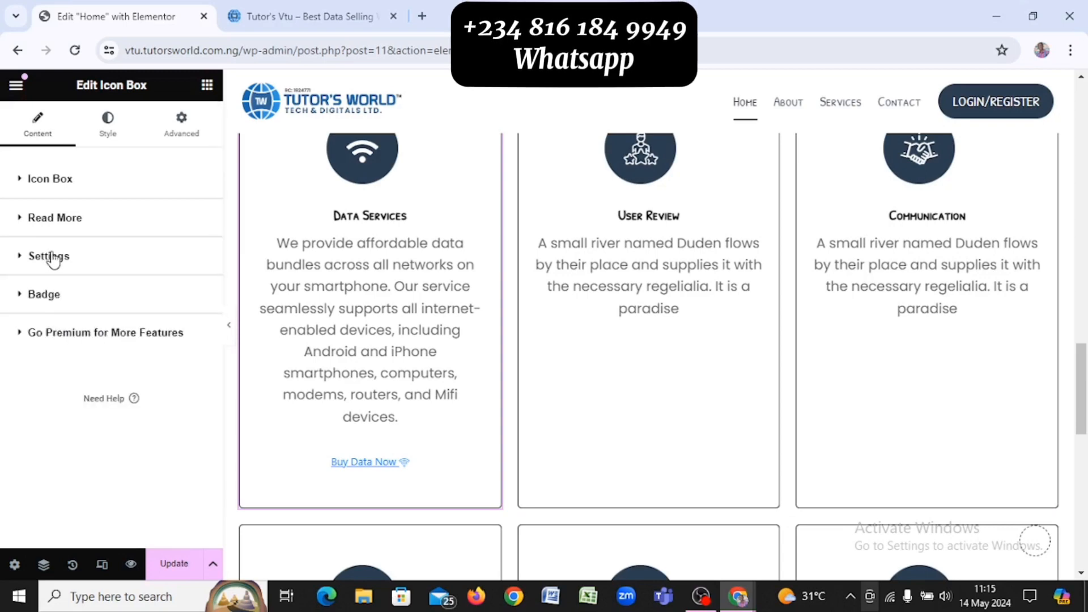
Set the "Buy Data Now" button's margin to 30 px on the right and 0 on the other sides, with unlinked values
left_click(106, 136)
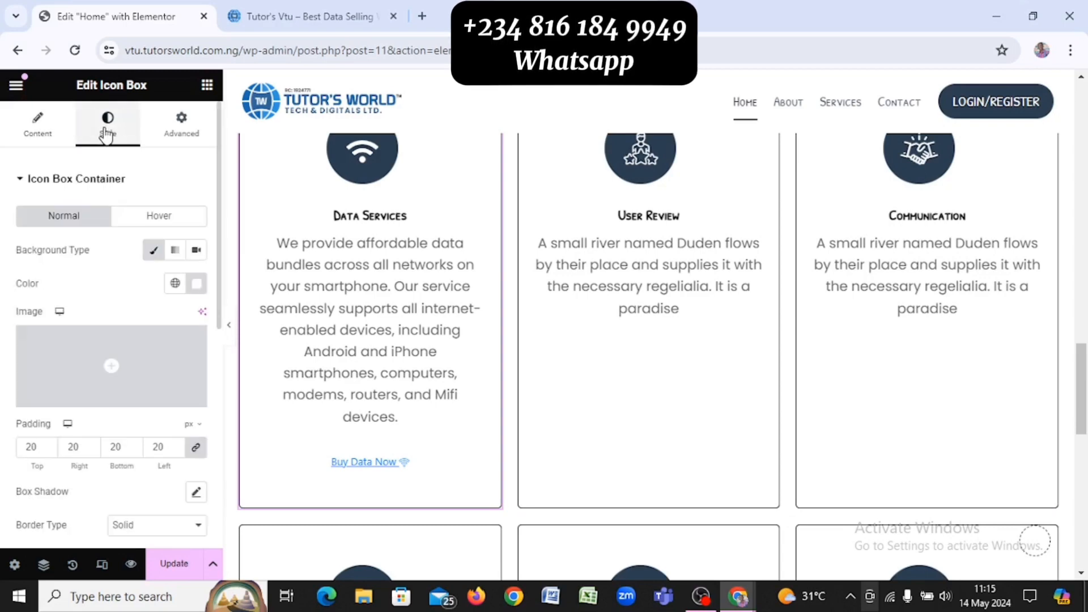
left_click(116, 187)
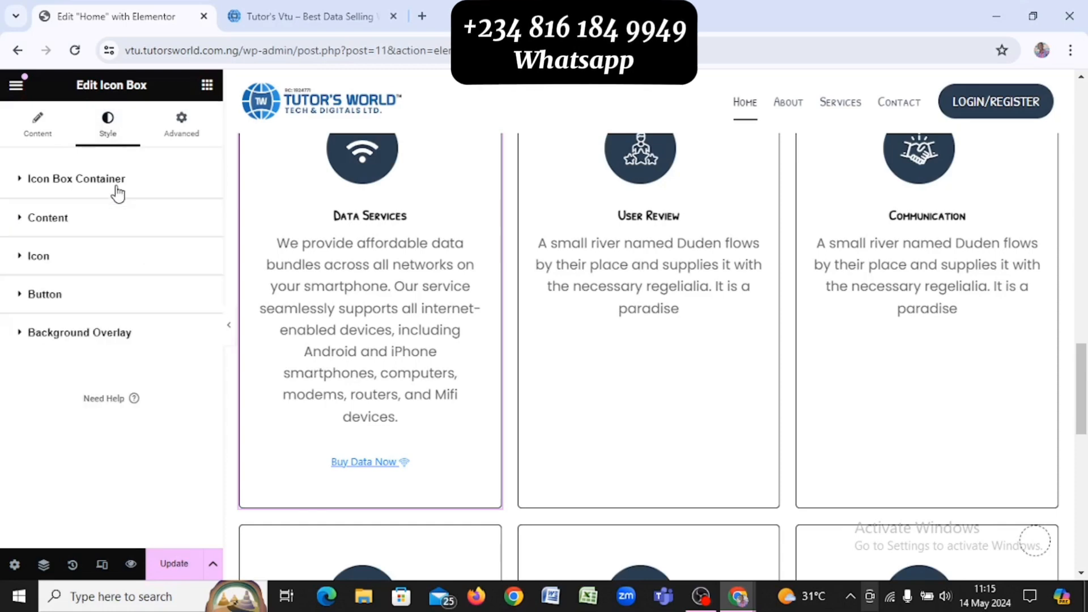
left_click(59, 300)
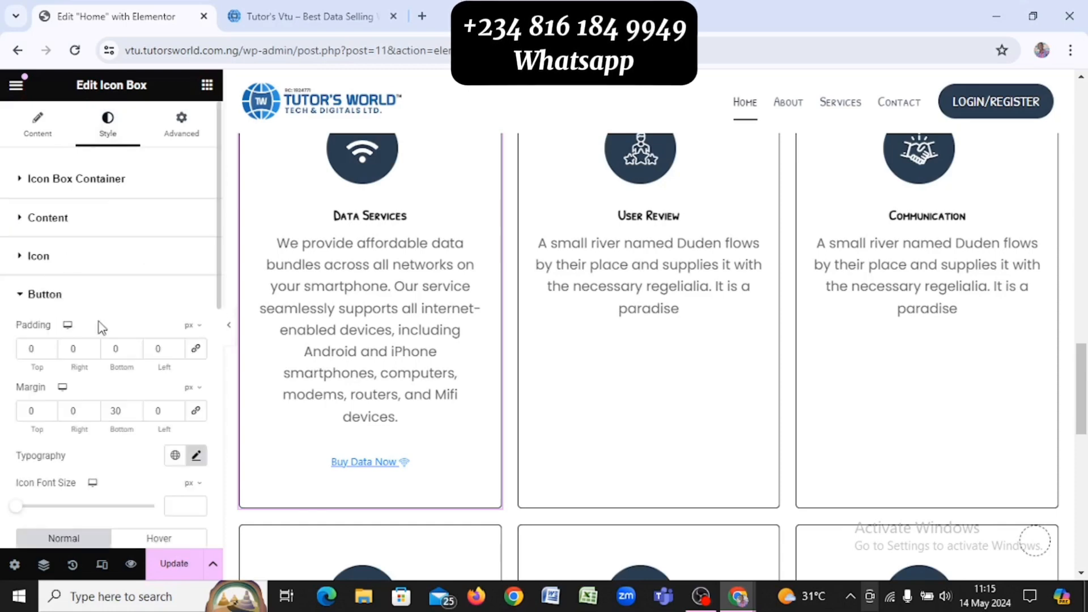
left_click(197, 412)
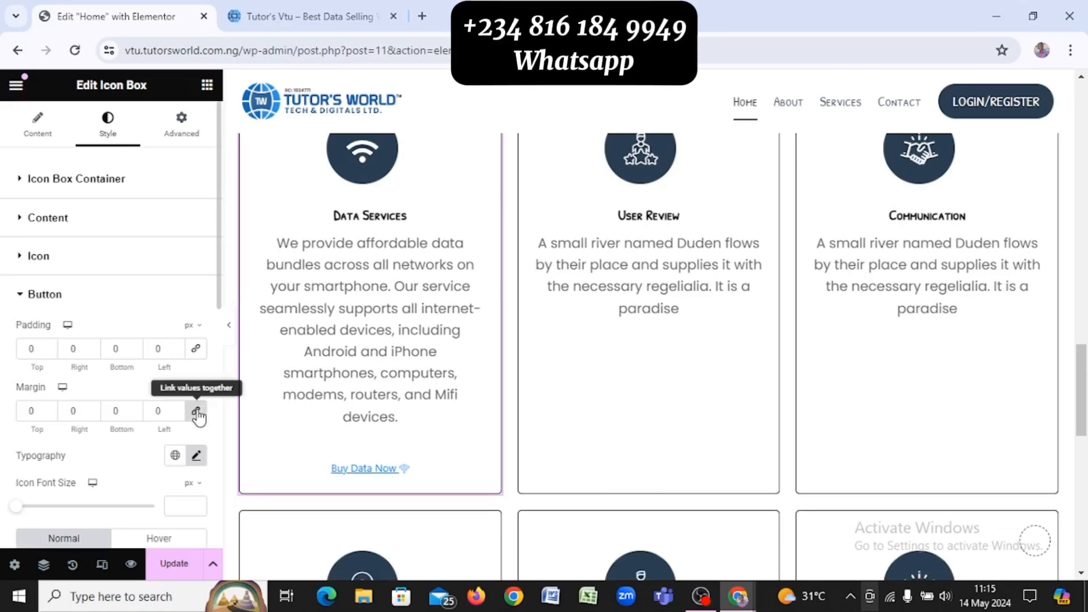
left_click(196, 413)
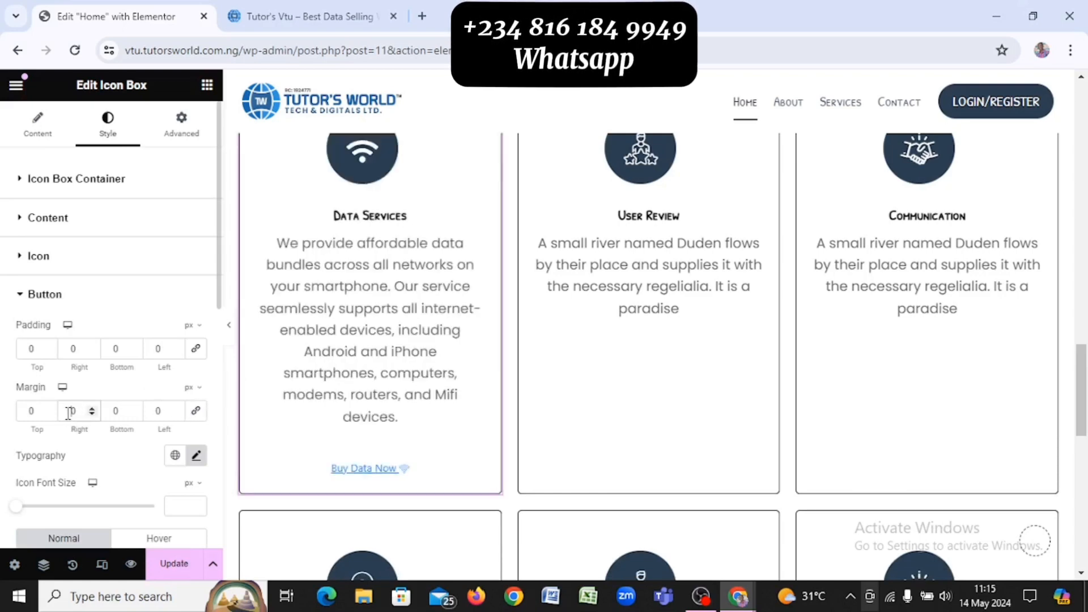
type("3")
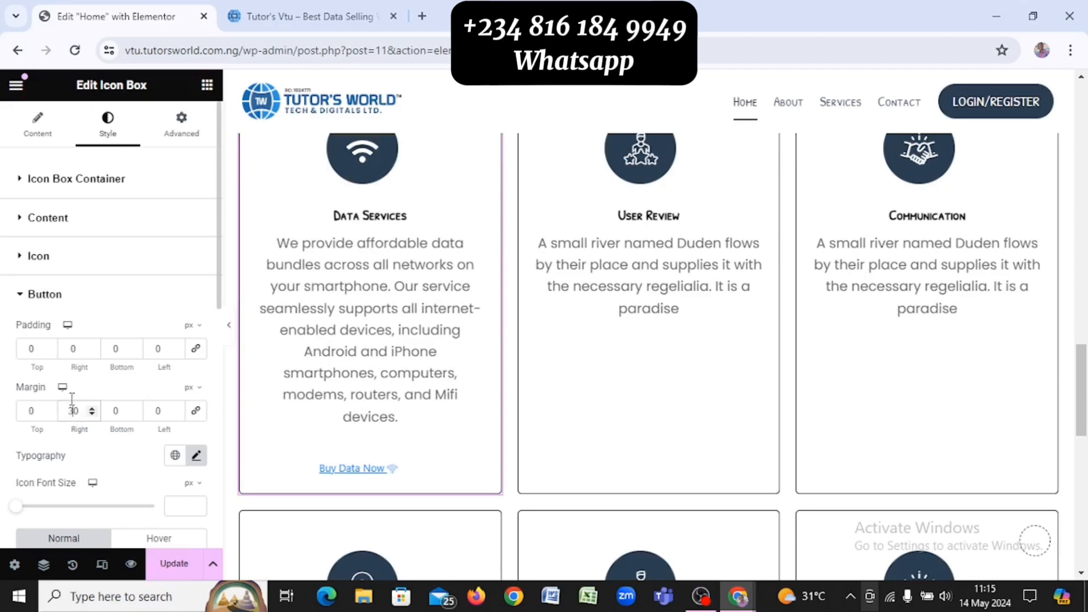
left_click(196, 350)
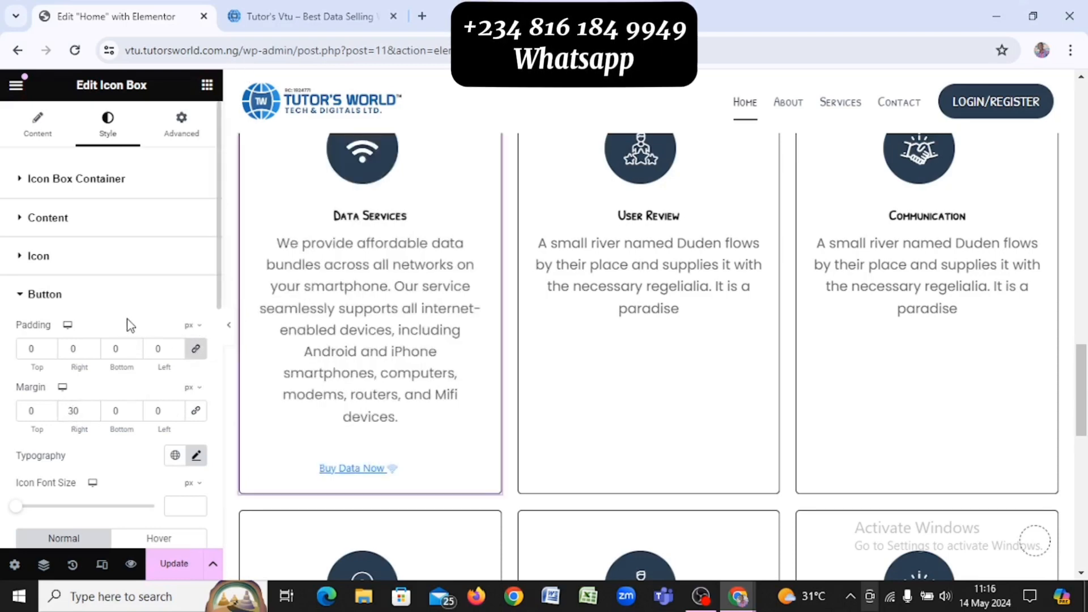
left_click(197, 352)
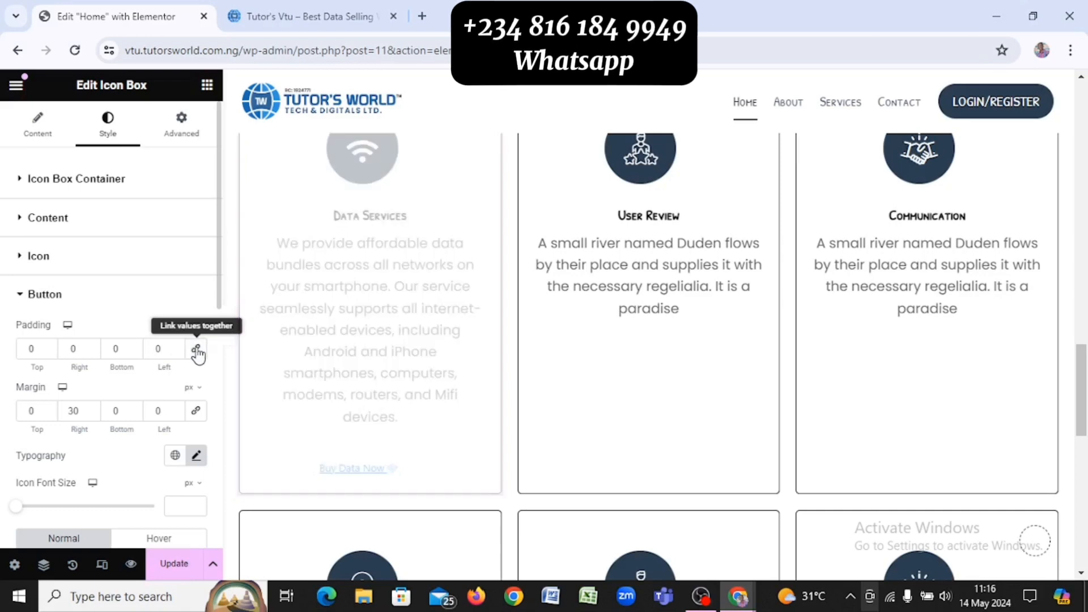
Apply a near-black global color to the "Buy Data Now" button's text in its normal state
scroll(95, 337, "down", 1)
scroll(98, 340, "down", 4)
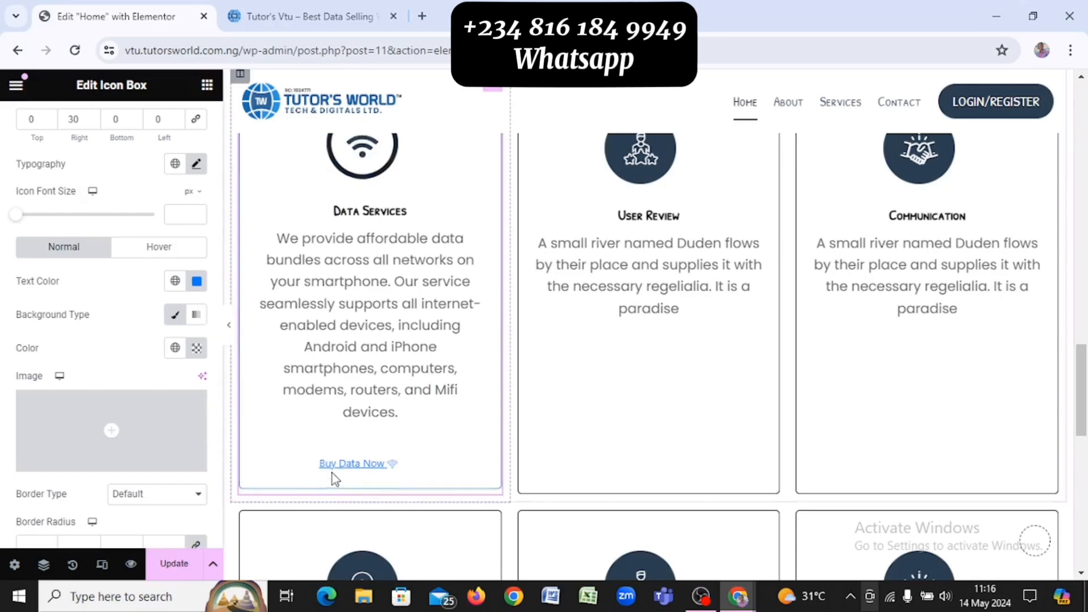
left_click(174, 282)
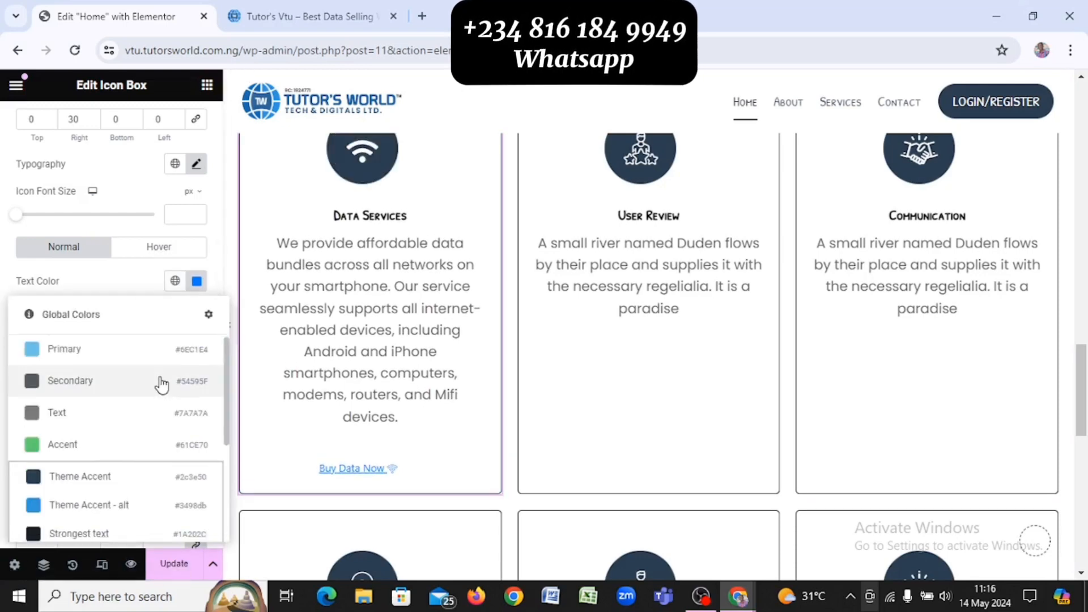
scroll(161, 385, "down", 3)
left_click(124, 375)
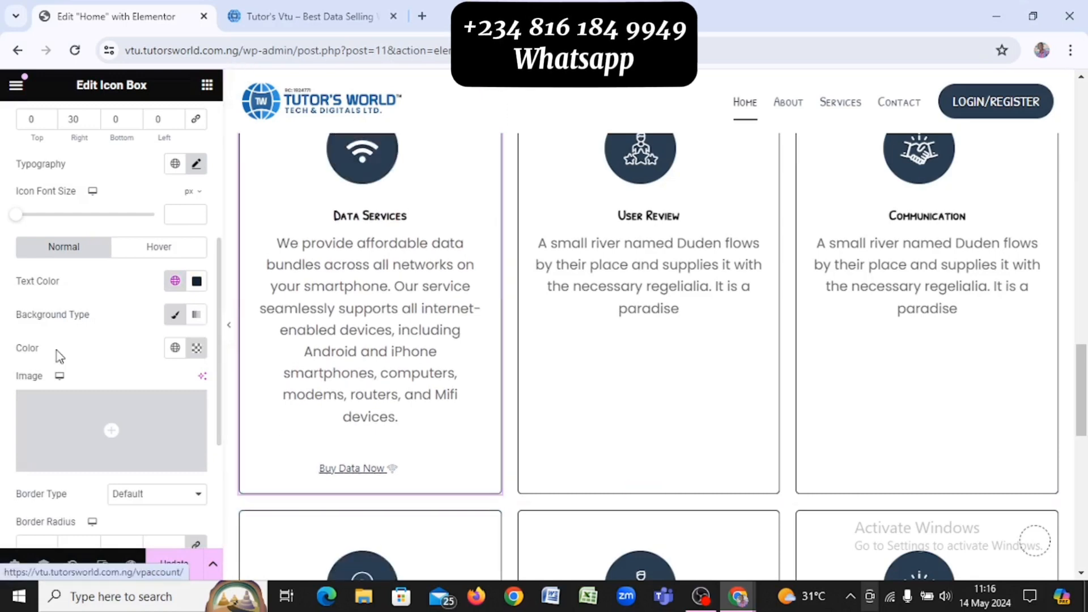
Give the "Buy Data Now" button a solid border with a width of 1 px on all sides
scroll(118, 376, "down", 2)
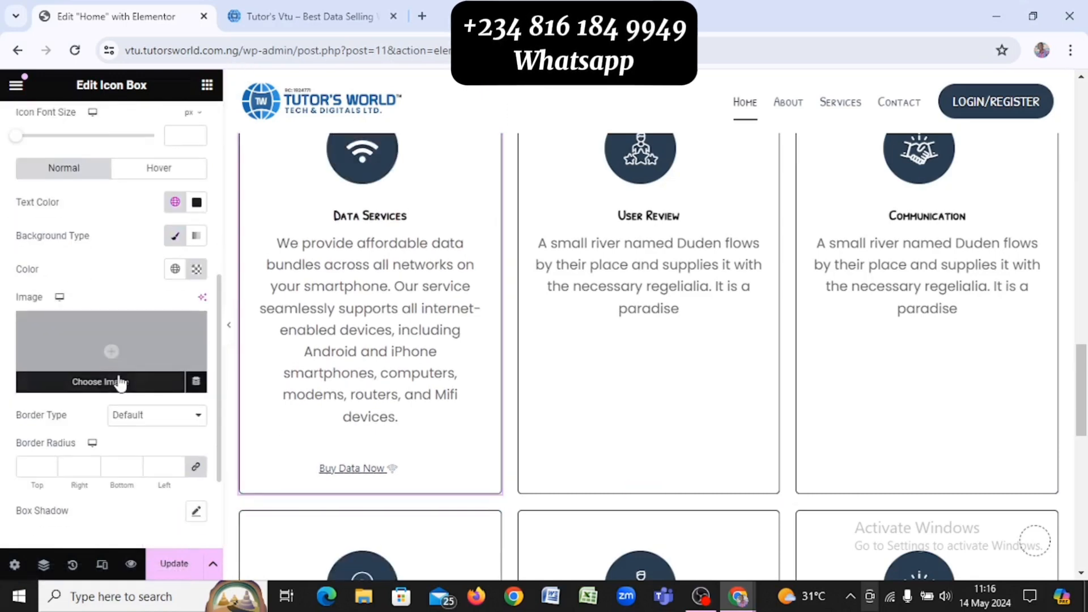
left_click(153, 418)
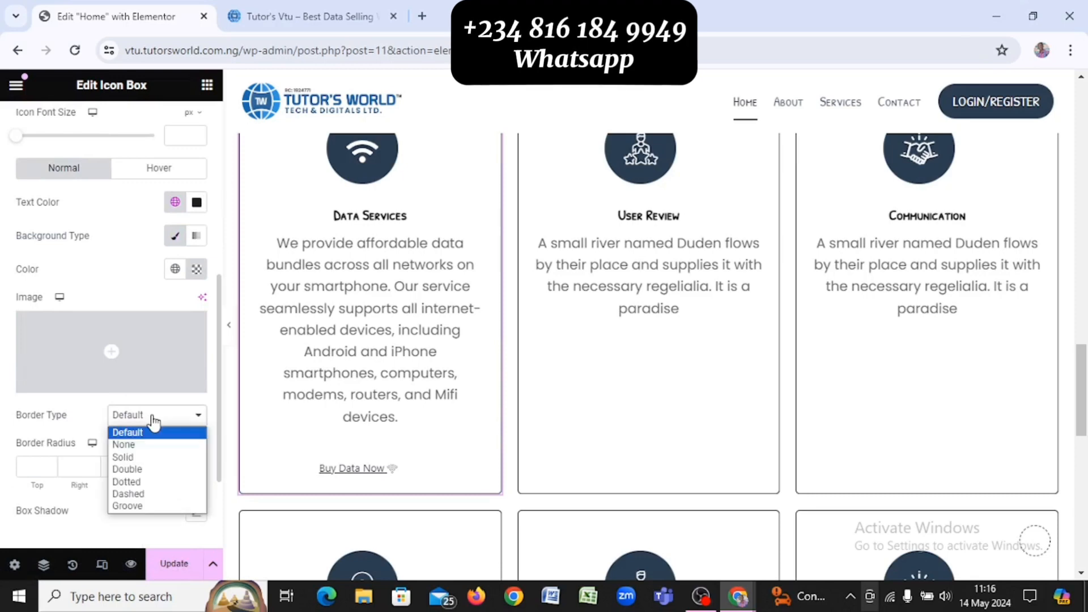
left_click(158, 458)
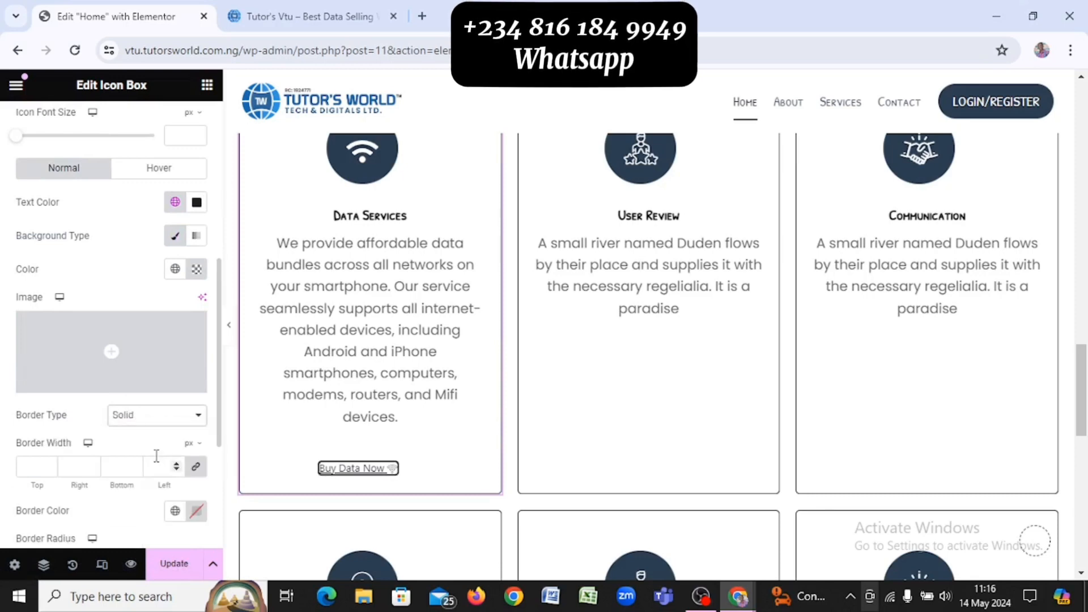
left_click(49, 464)
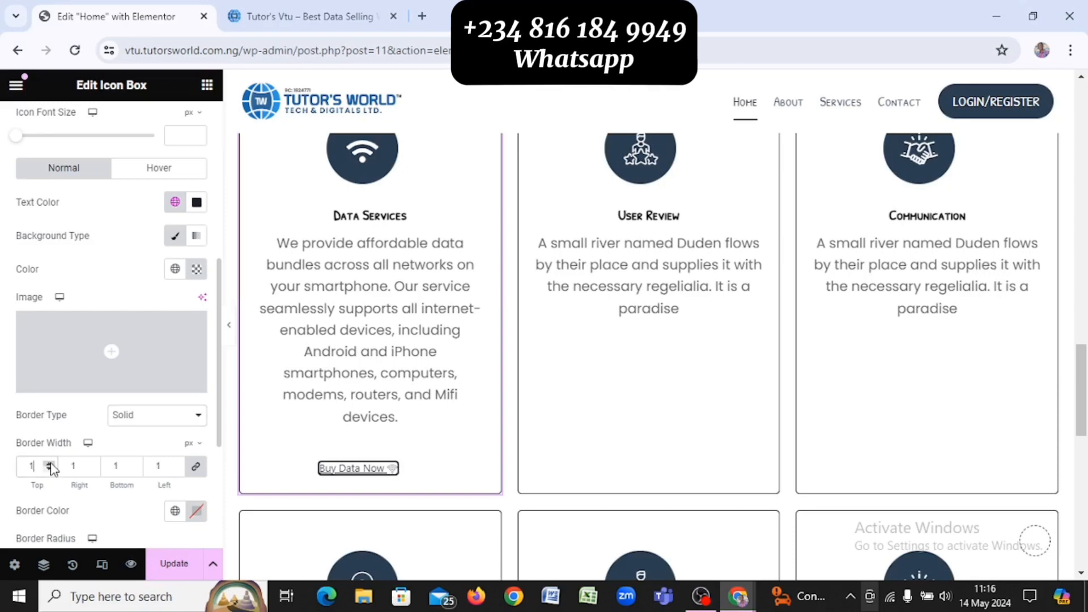
left_click(49, 465)
left_click(49, 464)
left_click(49, 464)
left_click(50, 465)
left_click(50, 464)
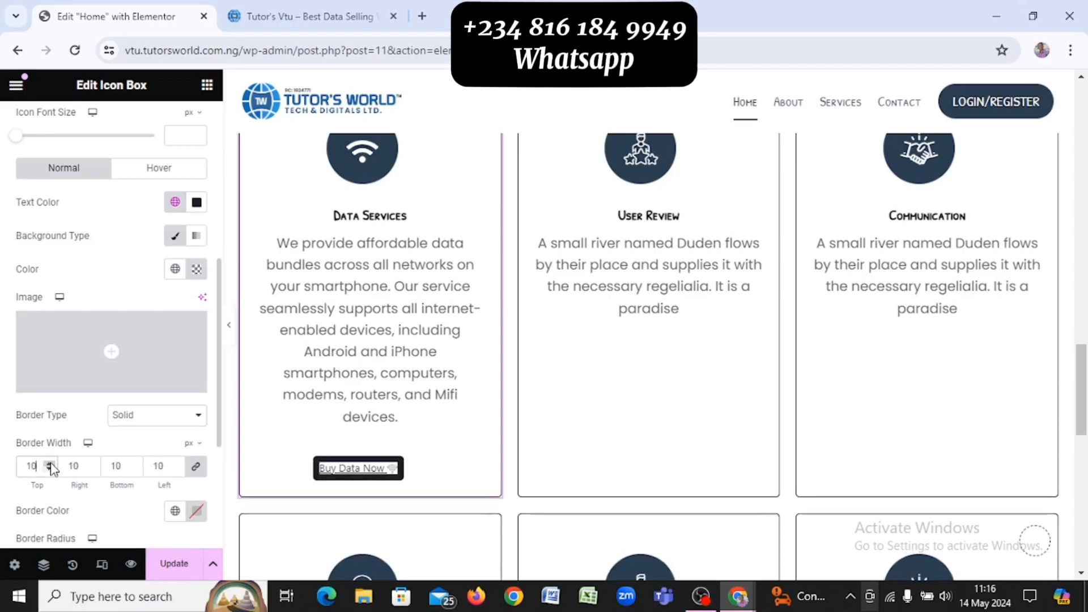
left_click_drag(38, 464, 22, 462)
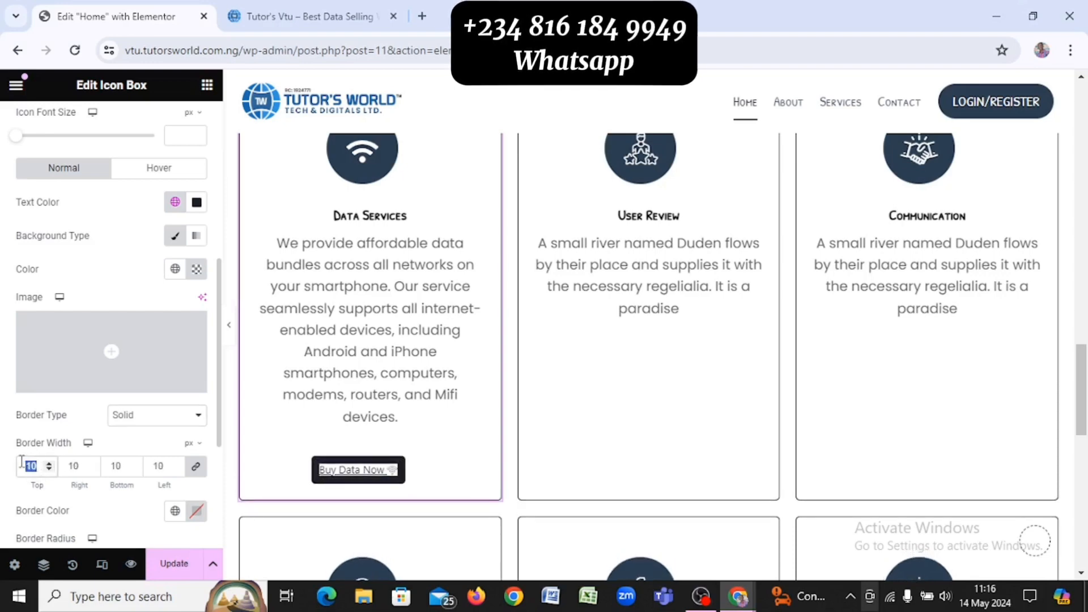
type("21")
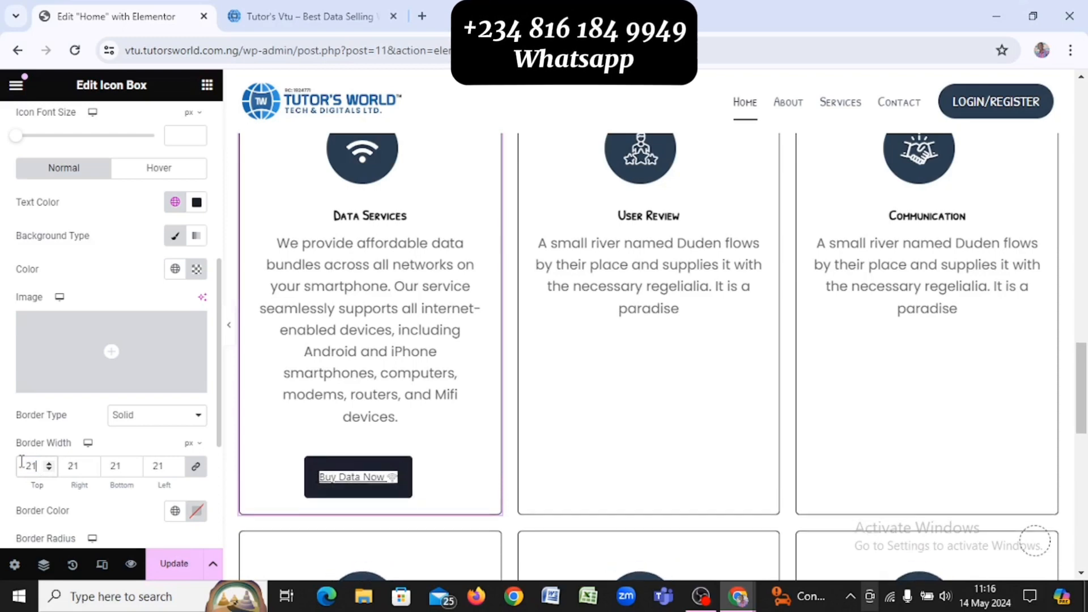
key("BackSpace")
type("1")
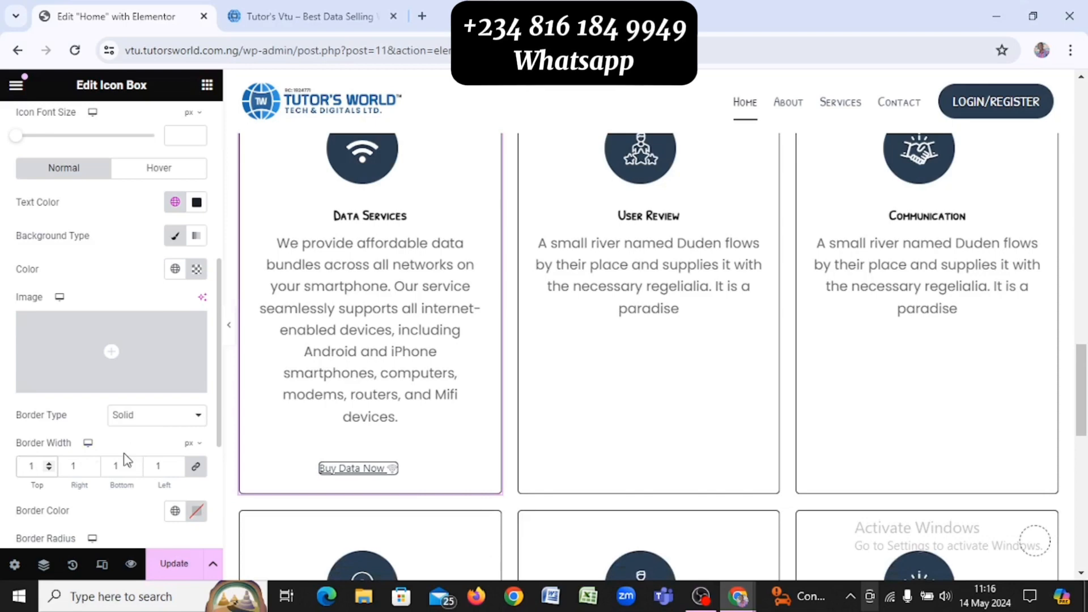
Link the "Buy Data Now" button's padding values and set them to 12 px on all sides
scroll(124, 459, "down", 2)
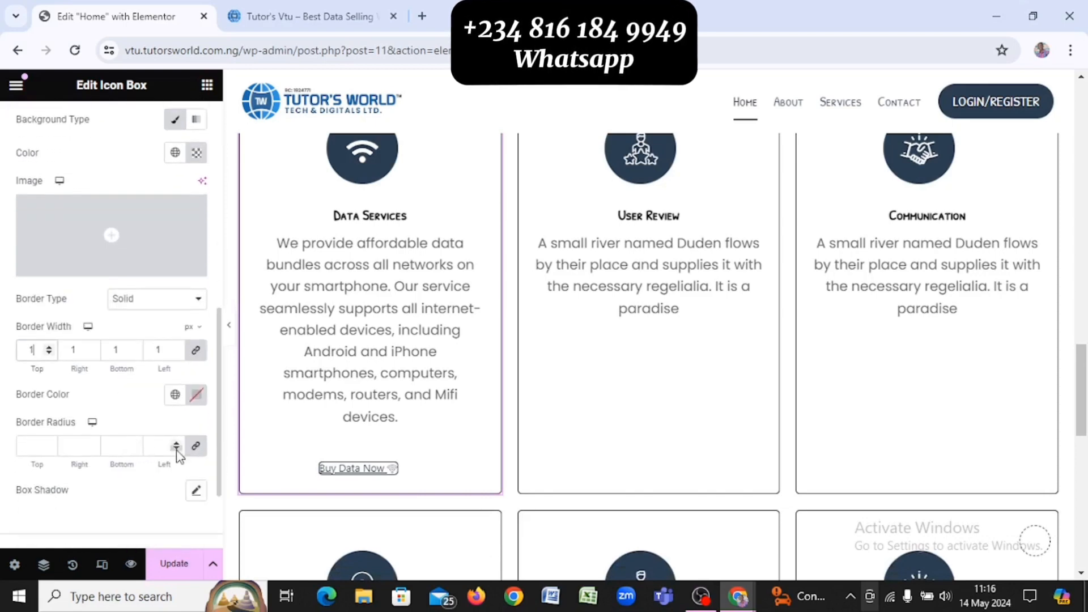
scroll(133, 447, "down", 1)
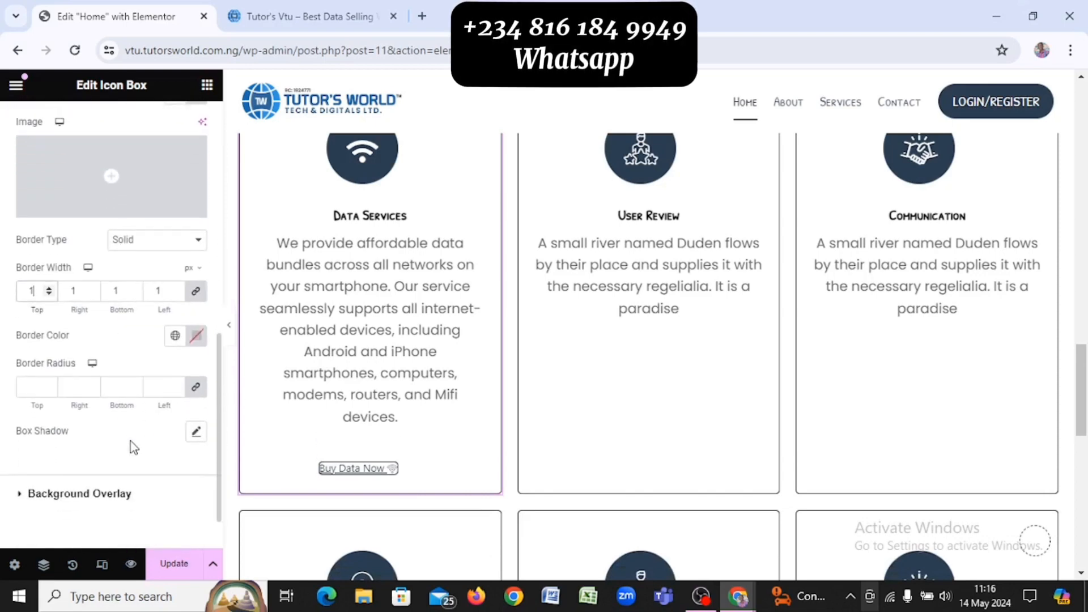
scroll(130, 441, "down", 1)
scroll(130, 441, "up", 3)
scroll(131, 441, "up", 8)
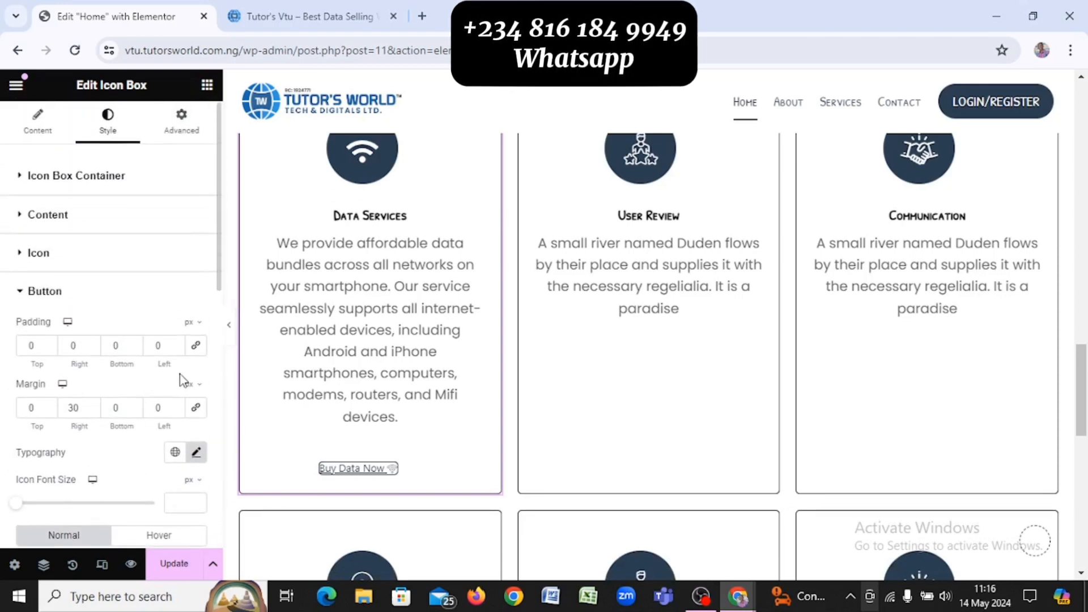
left_click(196, 347)
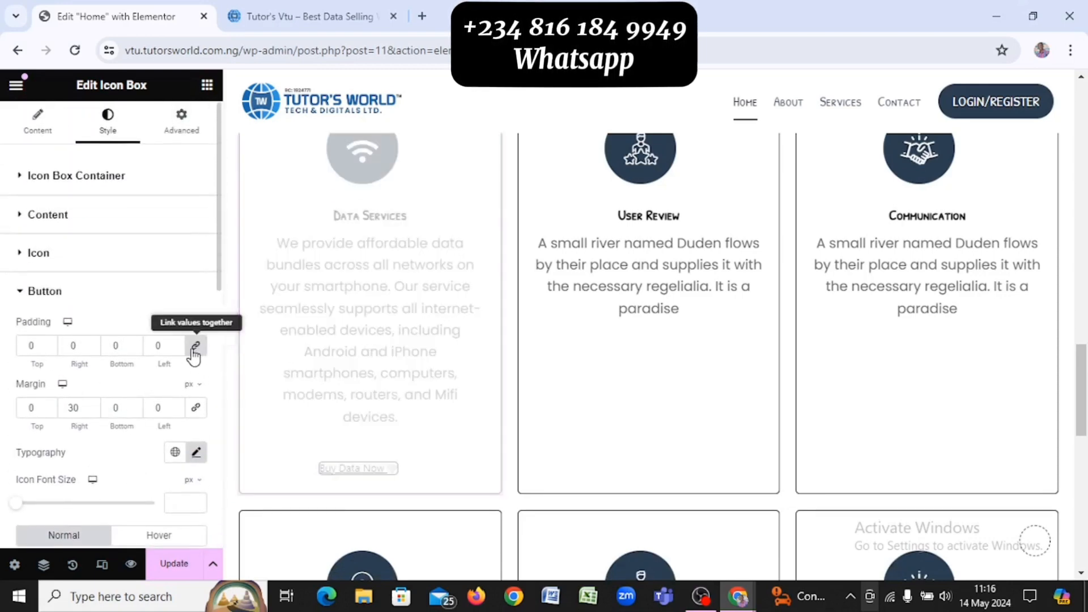
left_click(49, 343)
left_click(49, 344)
left_click(50, 343)
left_click(50, 343)
left_click(50, 344)
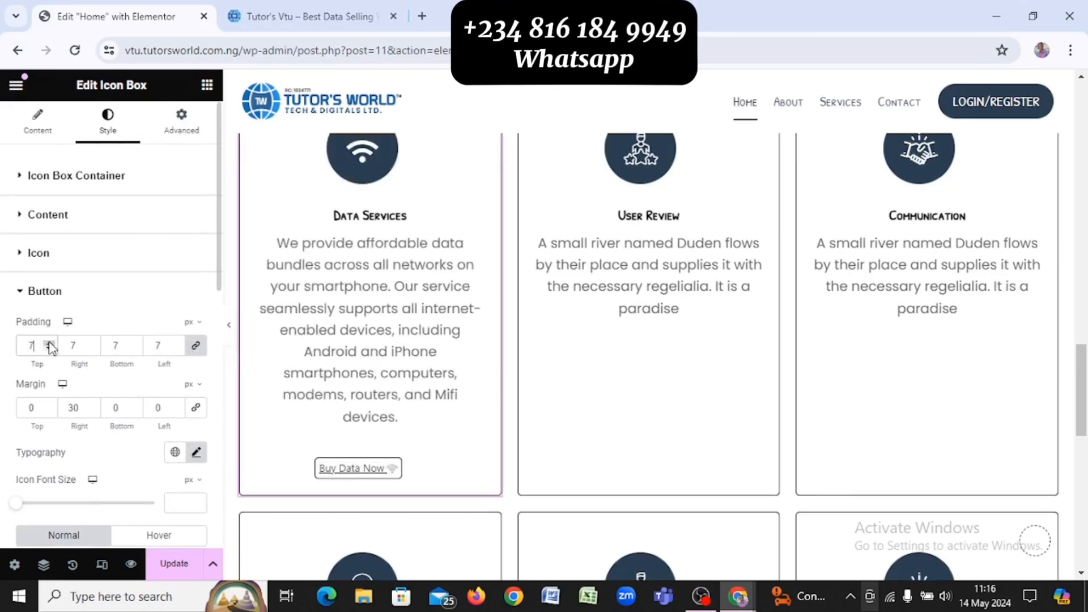
left_click(50, 343)
left_click(50, 343)
left_click(50, 344)
left_click(49, 344)
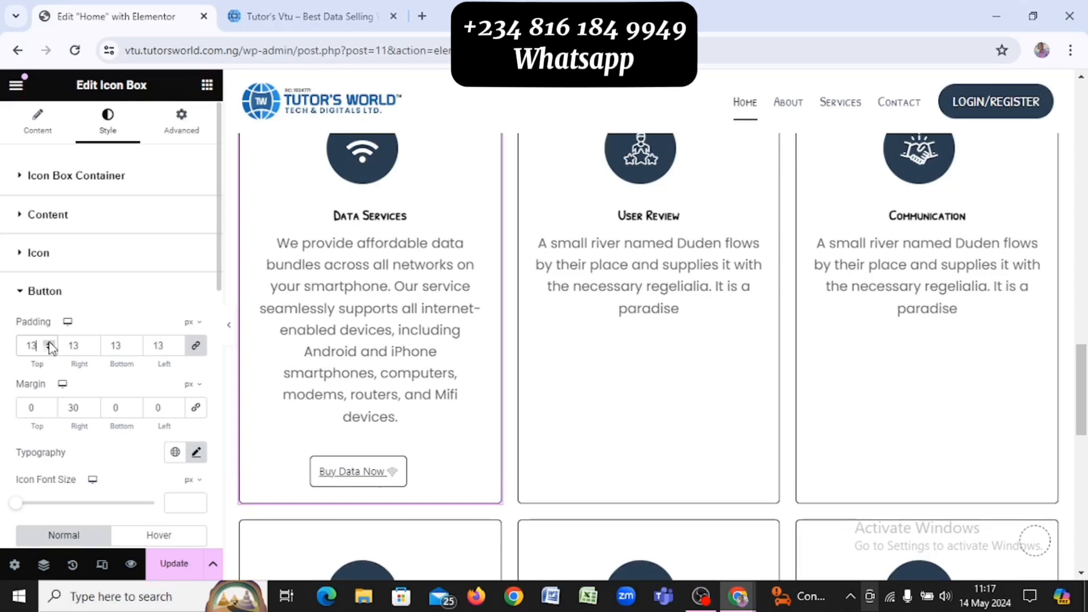
left_click(50, 344)
left_click(49, 344)
left_click(50, 343)
left_click(49, 343)
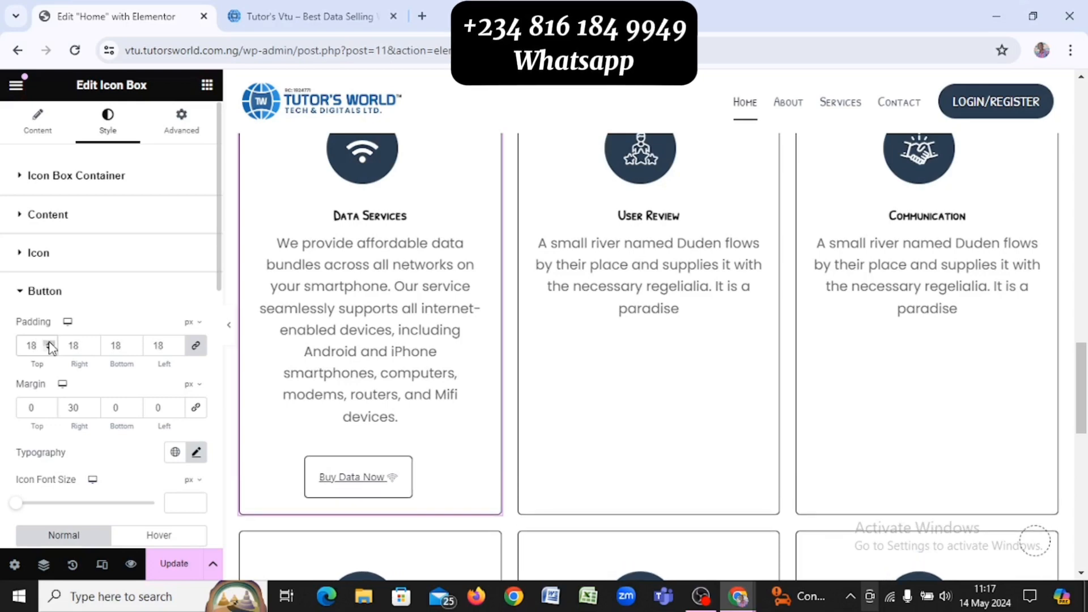
left_click(50, 344)
left_click(49, 344)
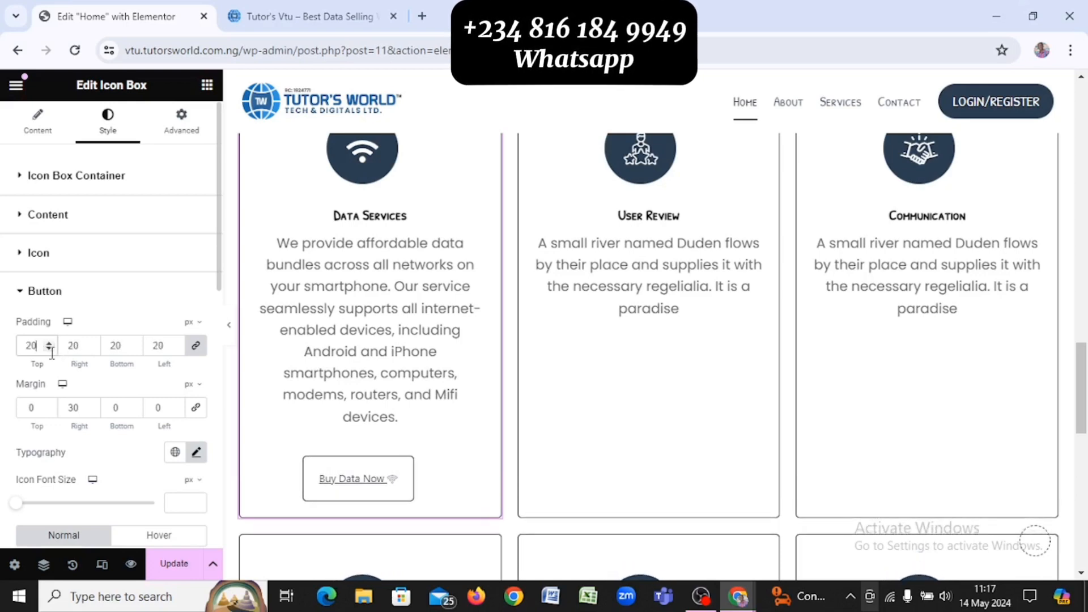
left_click(49, 348)
left_click(50, 348)
left_click(49, 348)
left_click(49, 348)
left_click(49, 348)
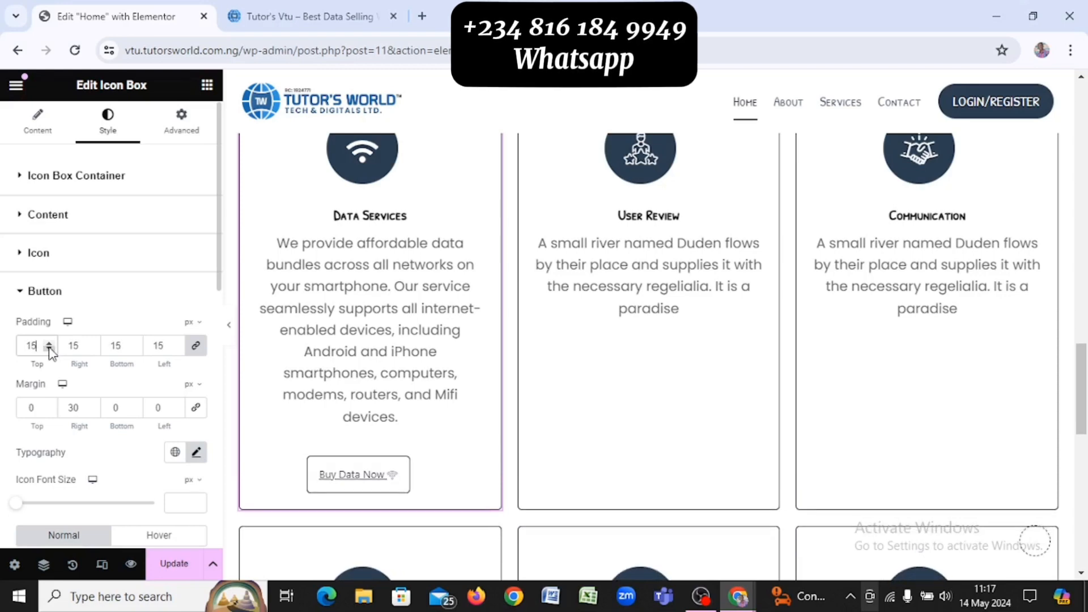
left_click(49, 348)
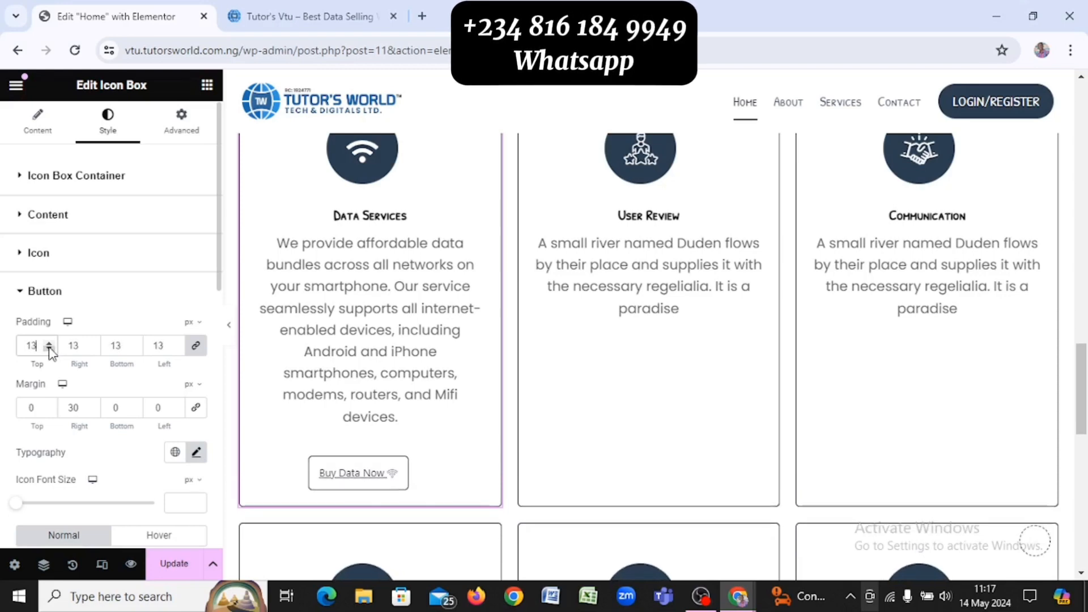
left_click(49, 348)
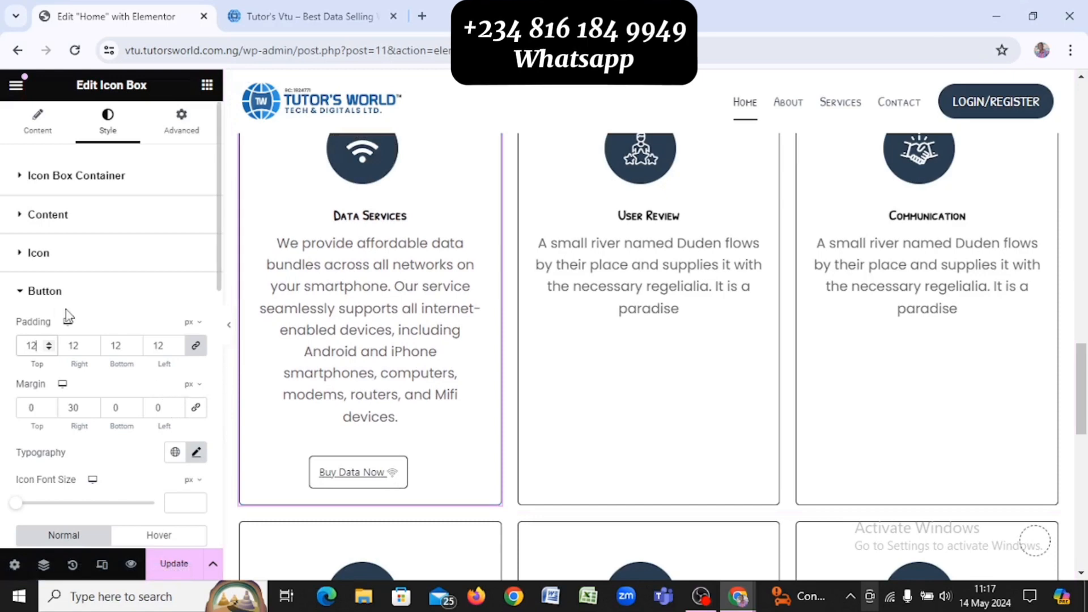
left_click(47, 295)
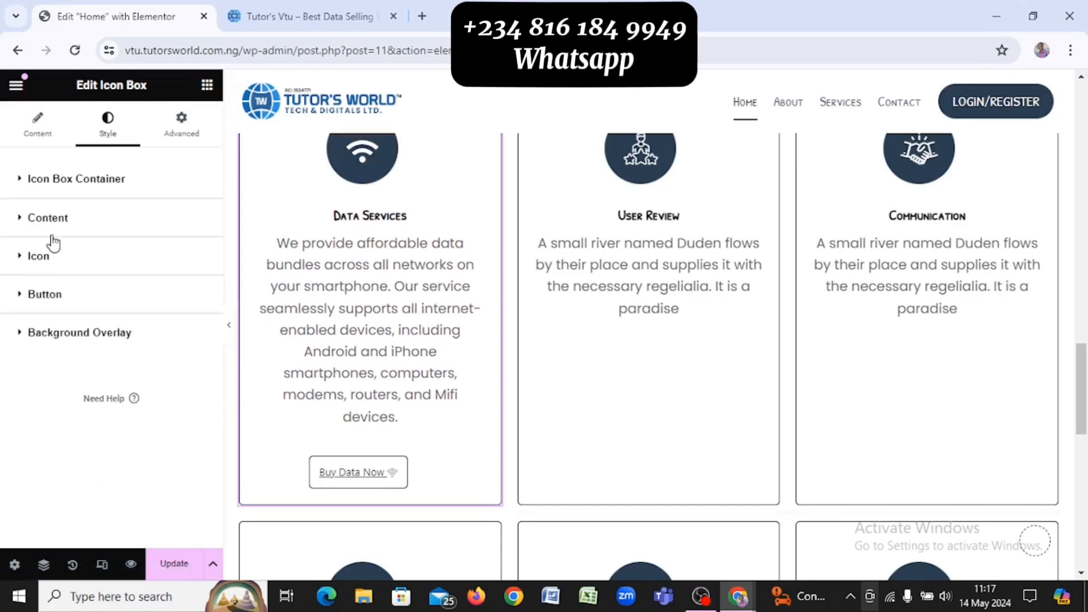
left_click(61, 310)
left_click(58, 306)
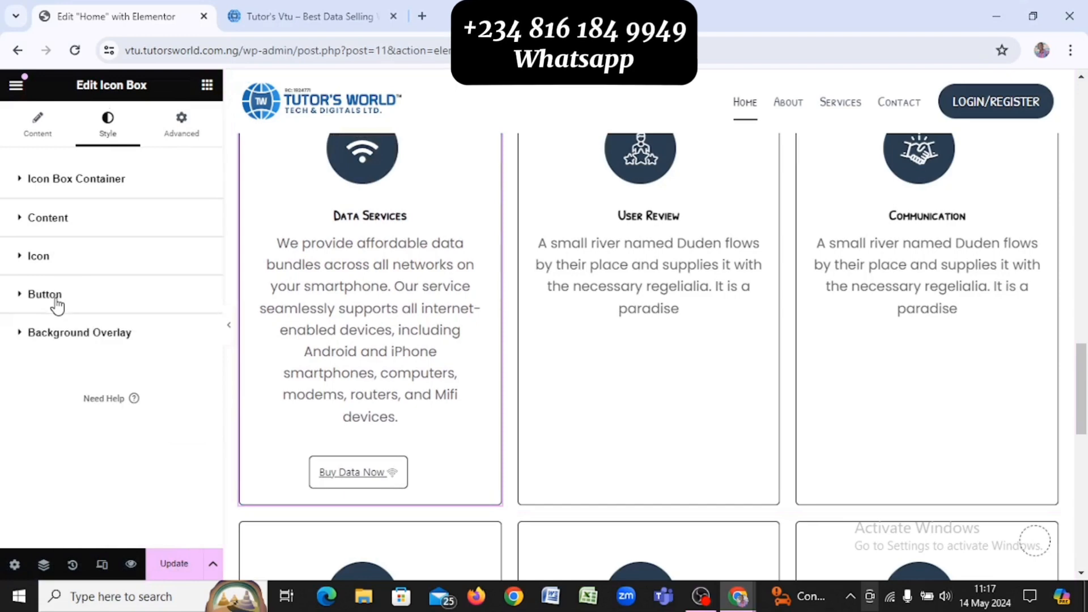
Apply the "White or off-white" global color to the "Buy Data Now" button's text in its normal state
left_click(58, 306)
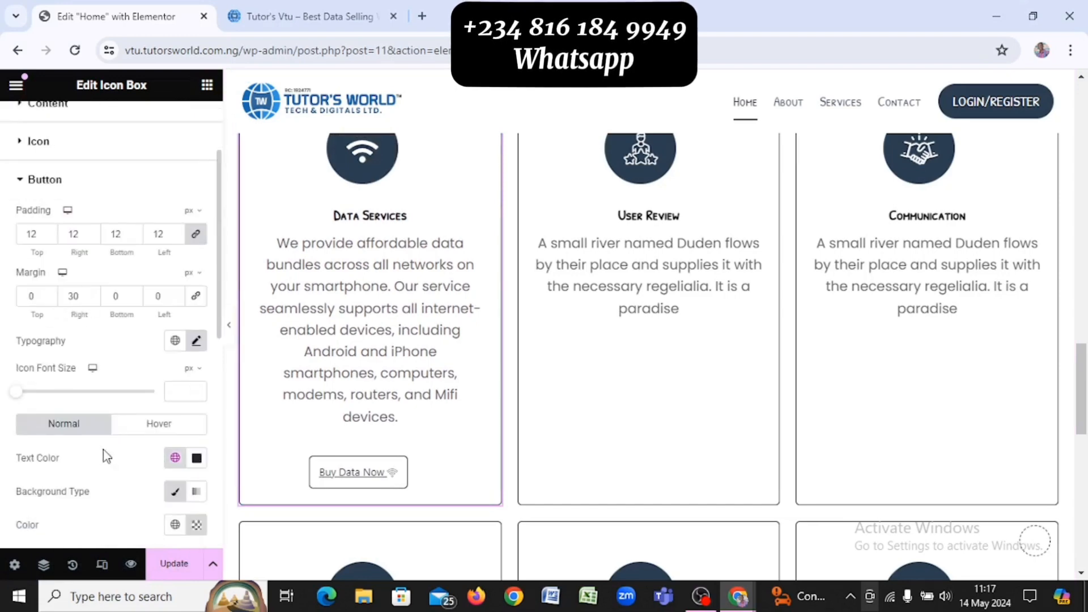
scroll(102, 444, "down", 2)
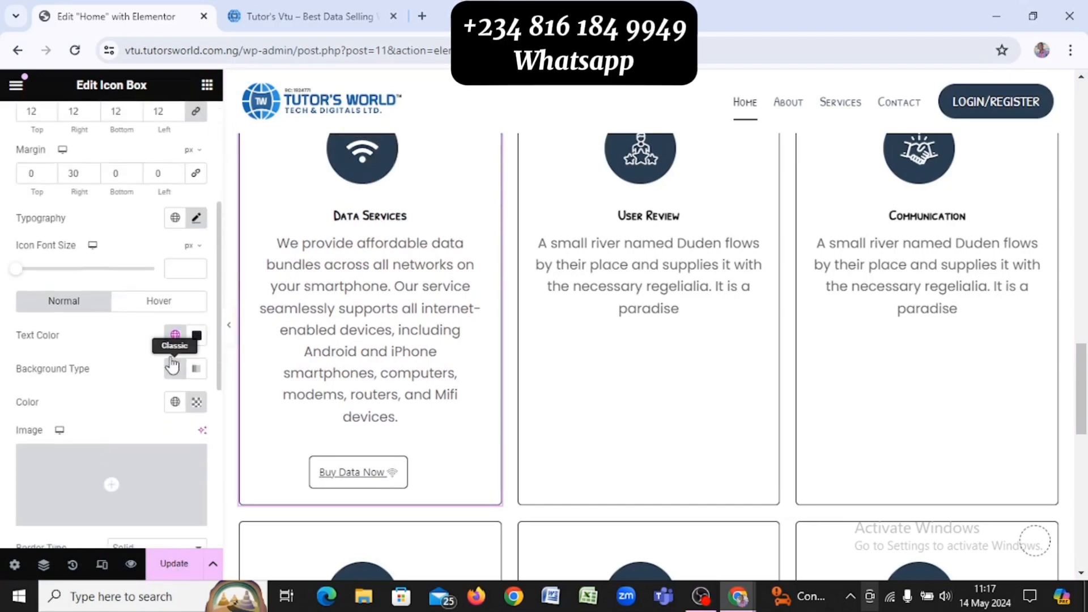
left_click(176, 335)
scroll(123, 278, "down", 3)
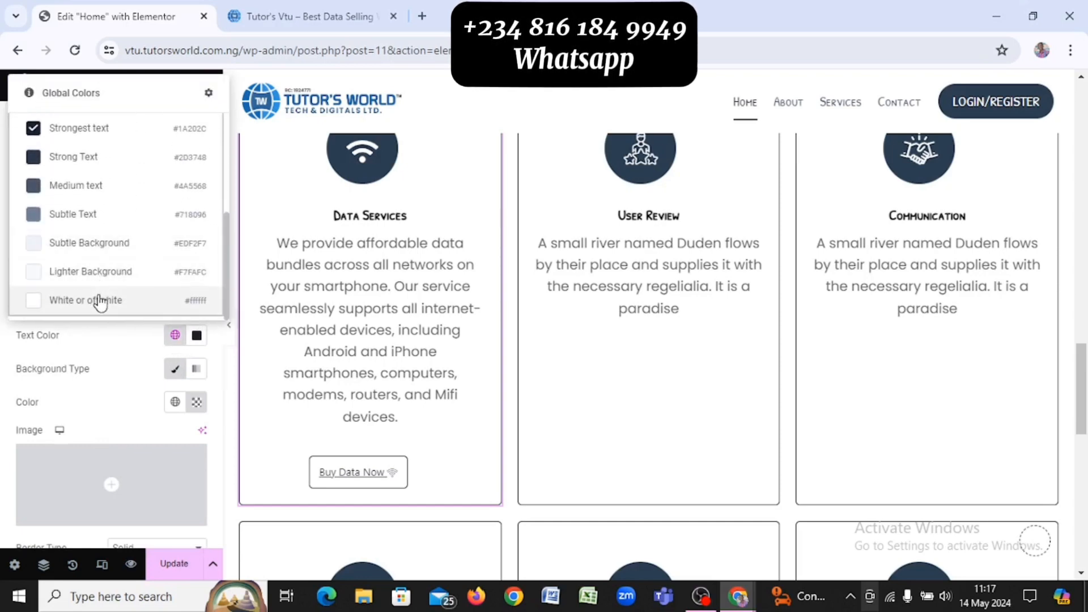
left_click(100, 301)
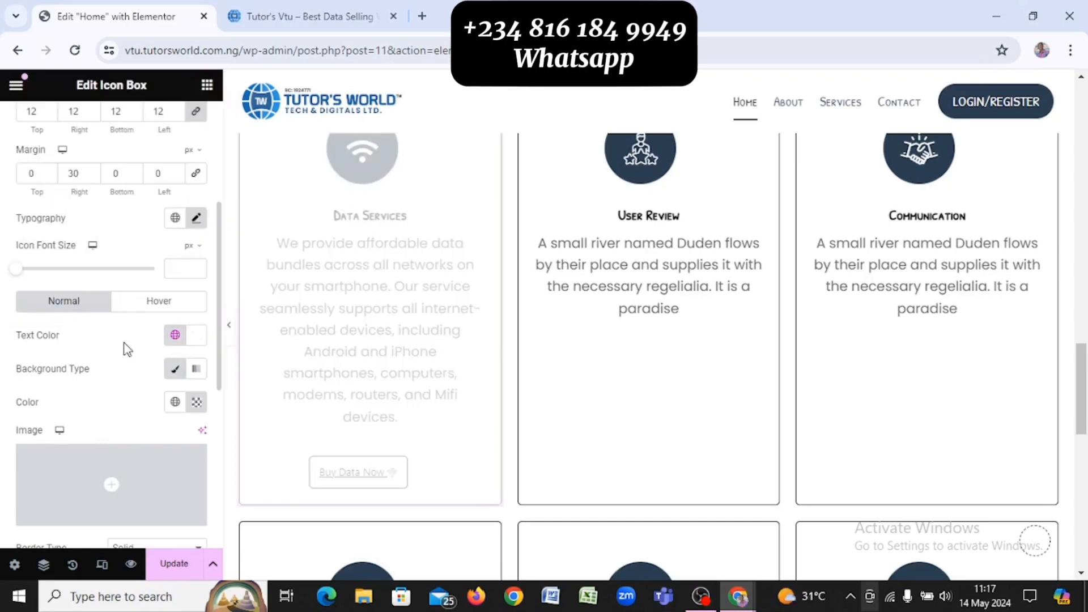
Give the "Buy Data Now" button a classic background in the "Strongest text" global color for its normal state
left_click(173, 373)
left_click(172, 376)
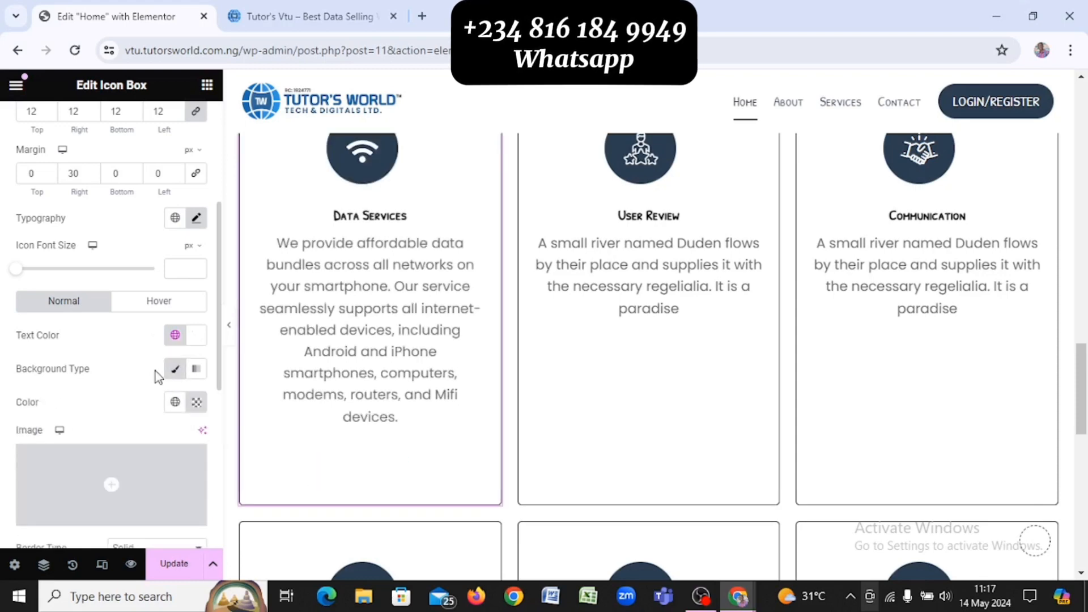
left_click(175, 402)
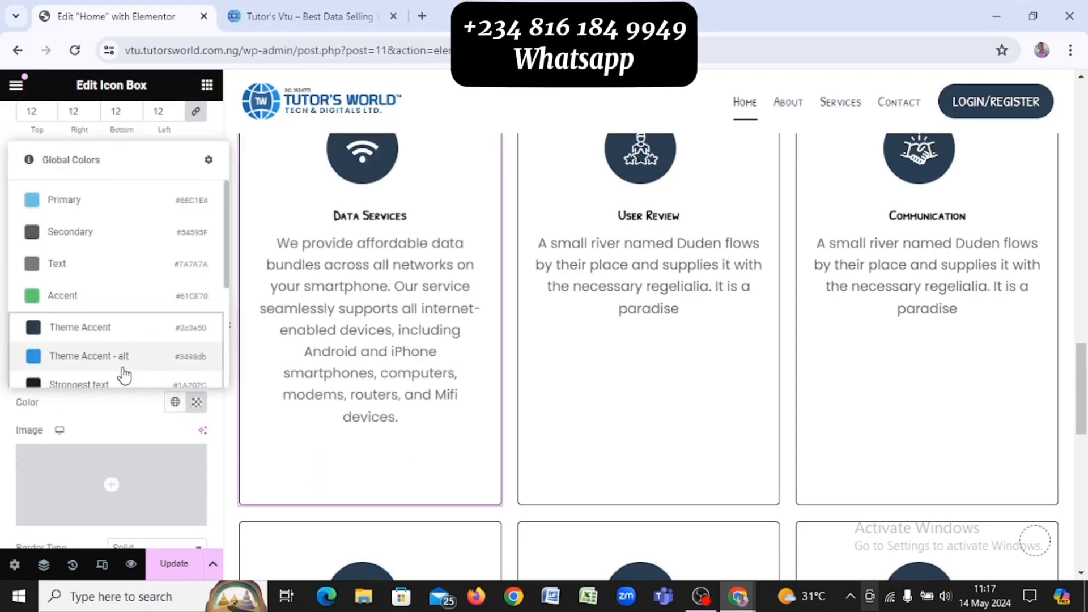
left_click(116, 384)
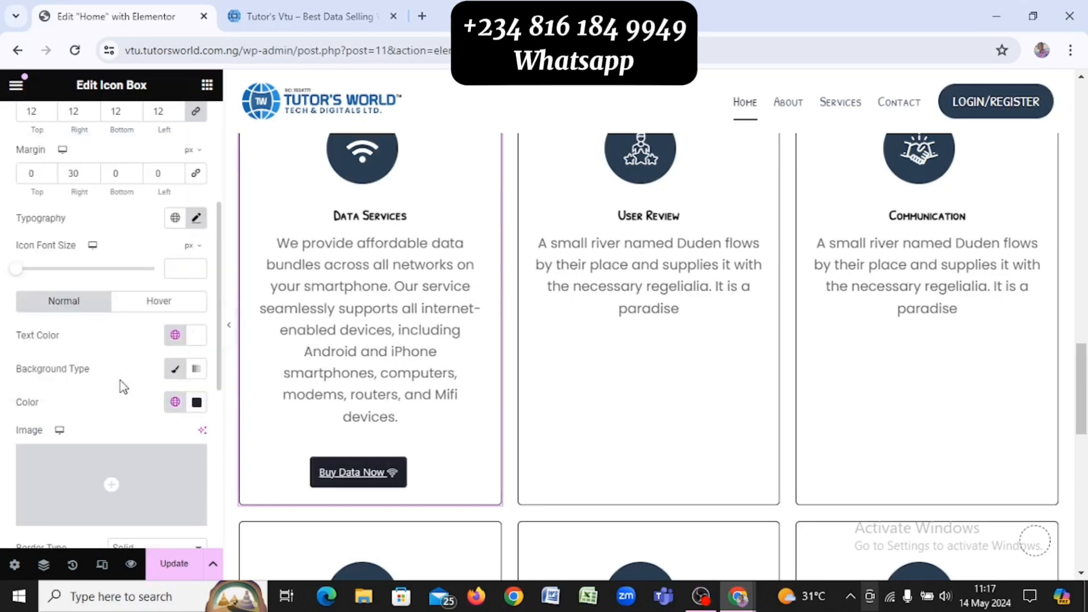
Review the "Buy Data Now" button's border, spacing and color settings and the box's background overlay options
scroll(142, 407, "down", 3)
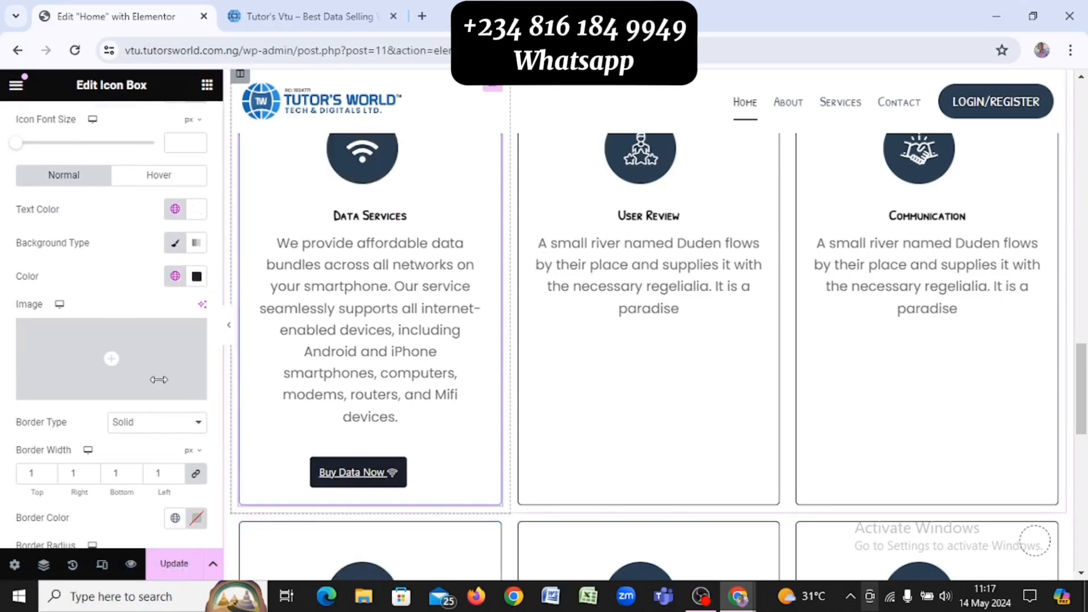
scroll(50, 300, "down", 4)
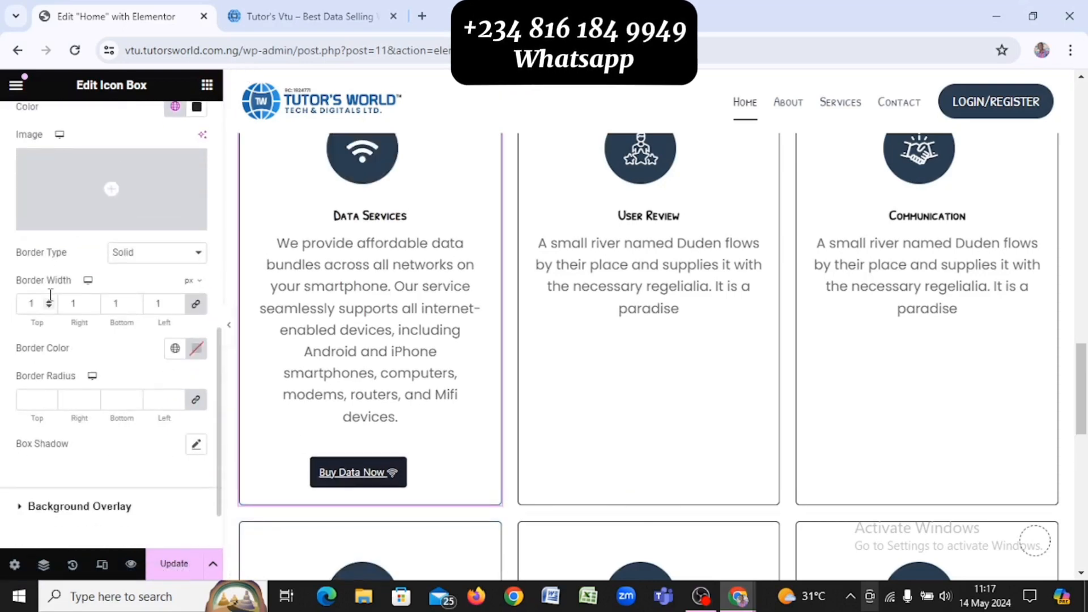
scroll(50, 298, "down", 2)
scroll(49, 301, "up", 2)
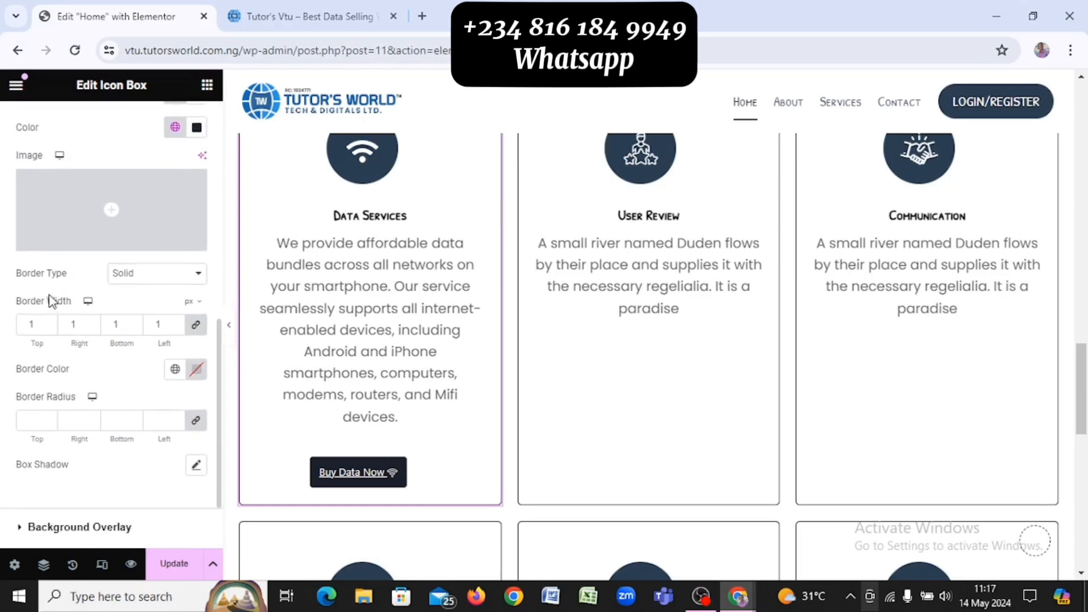
scroll(50, 301, "up", 4)
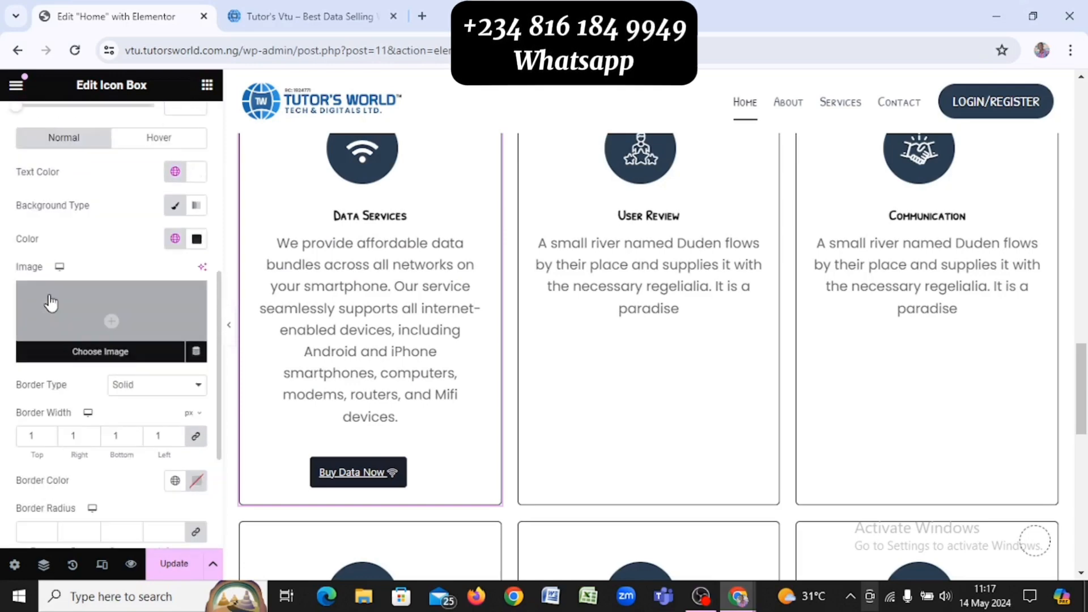
scroll(50, 301, "up", 6)
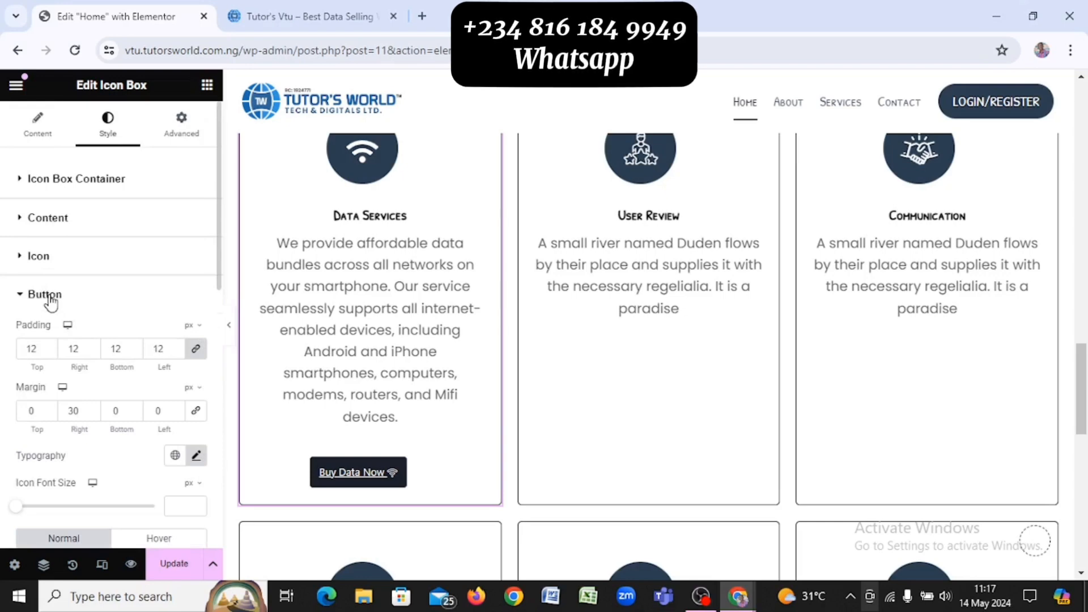
left_click(45, 295)
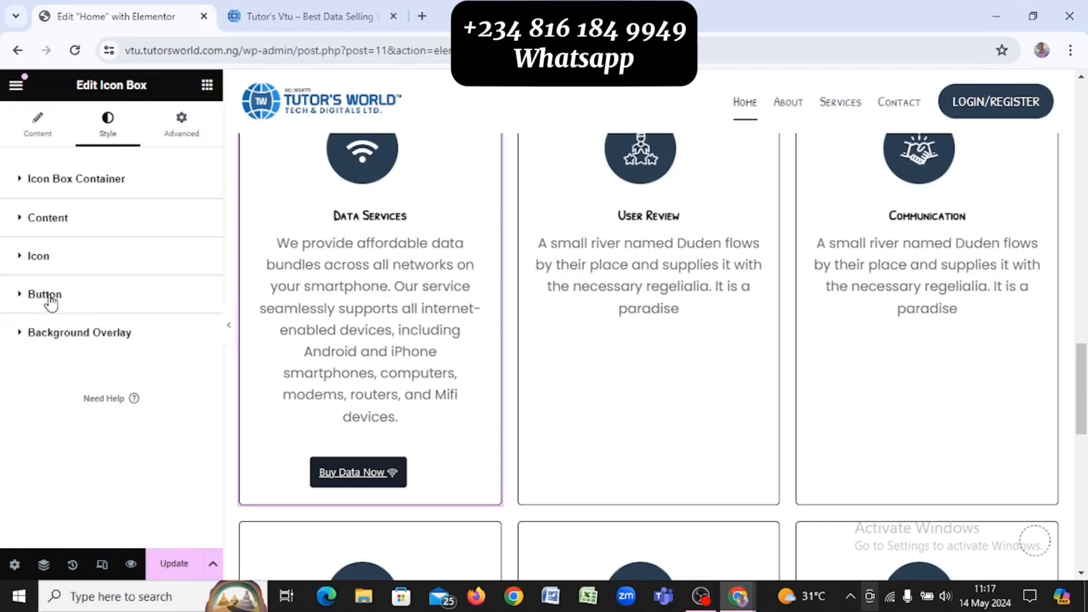
left_click(72, 319)
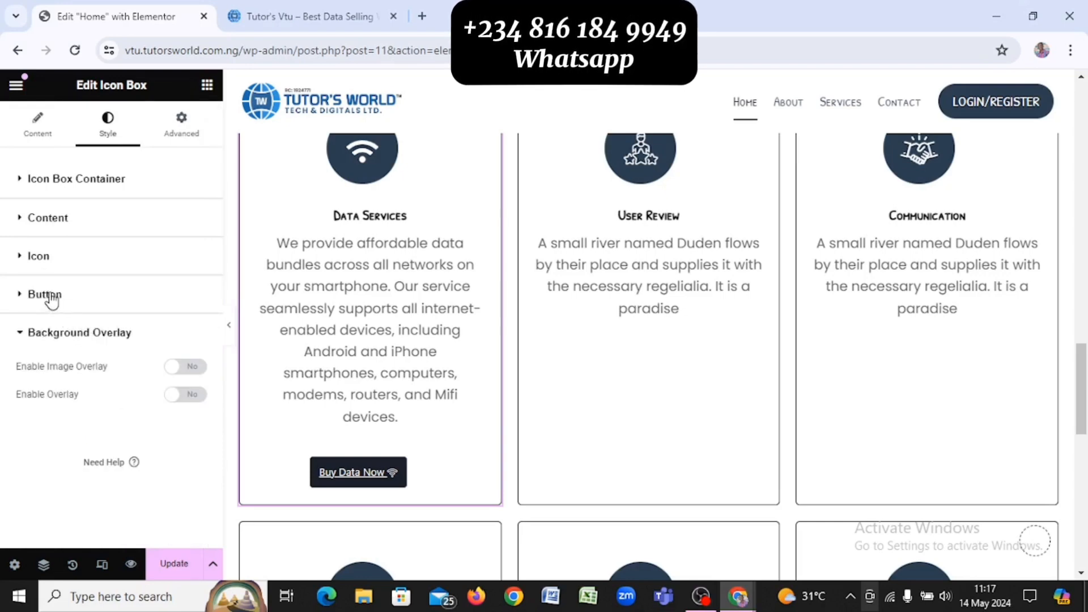
left_click(51, 302)
scroll(51, 300, "down", 5)
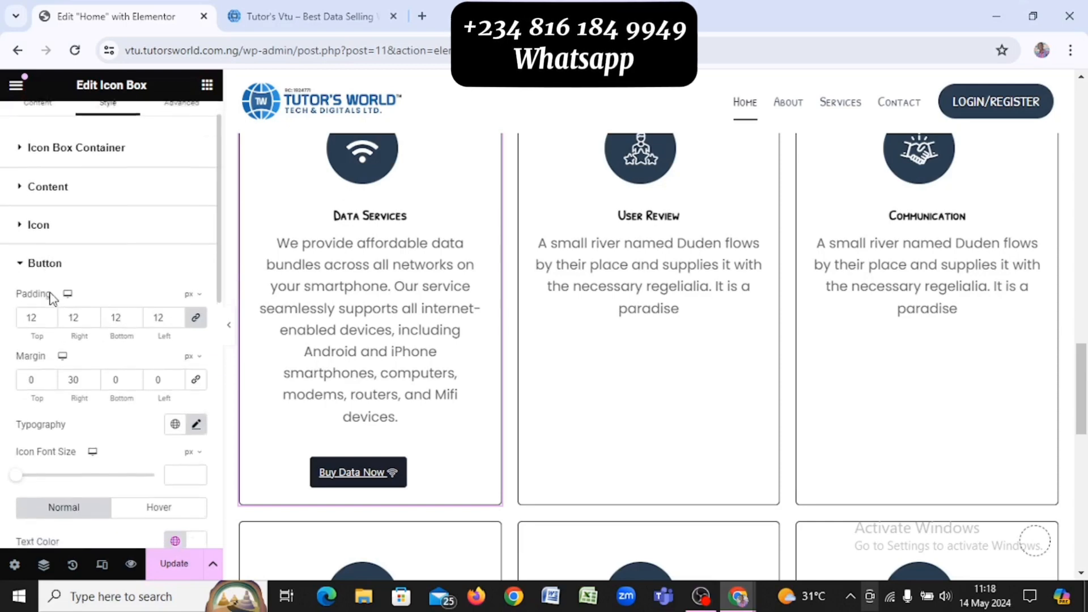
scroll(51, 300, "down", 3)
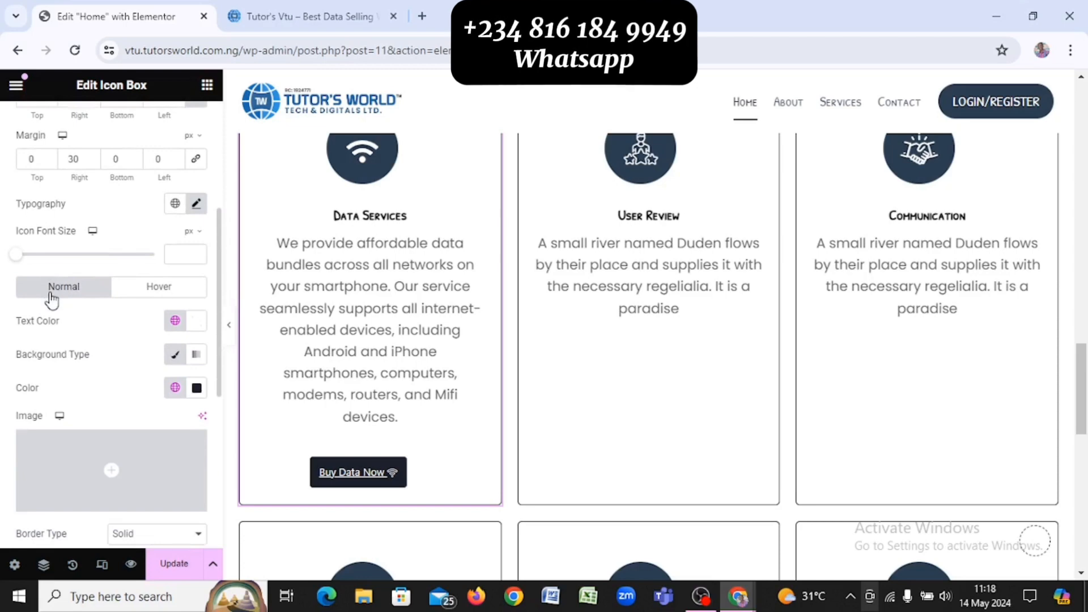
scroll(51, 300, "down", 2)
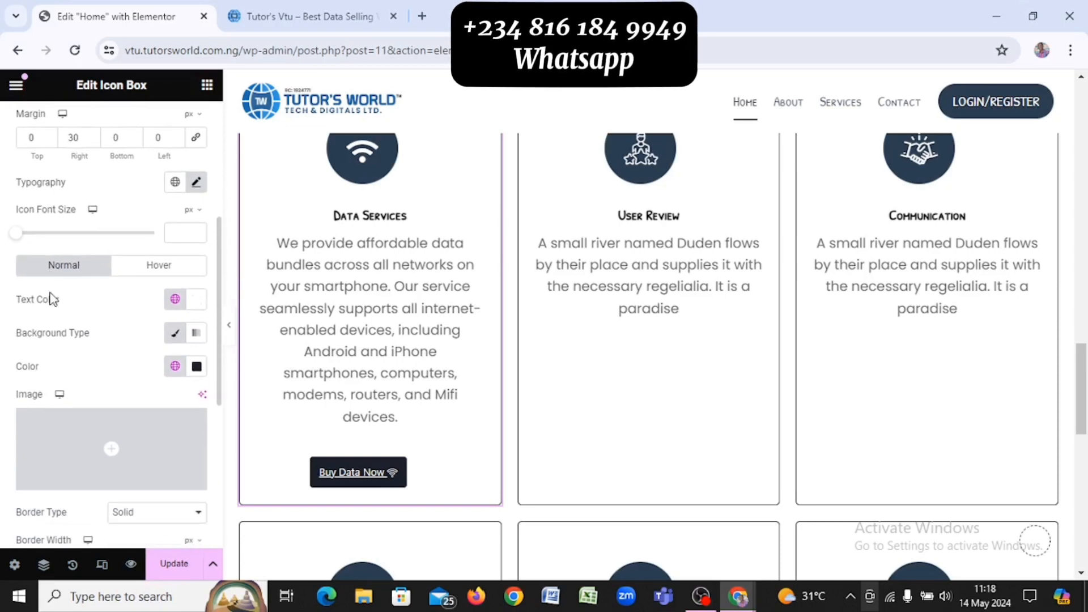
scroll(53, 297, "down", 1)
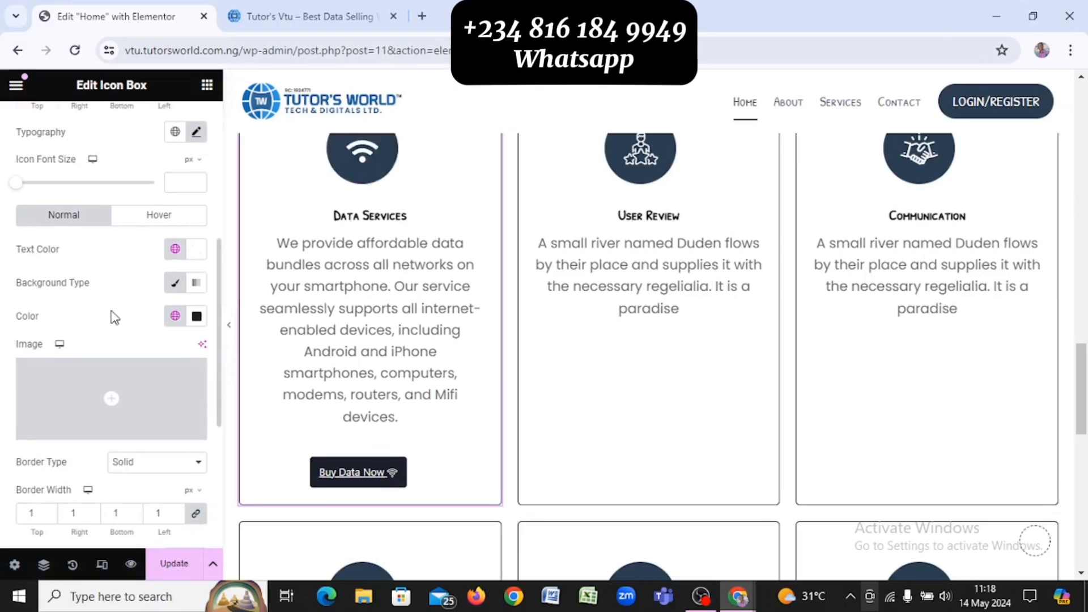
scroll(164, 252, "down", 2)
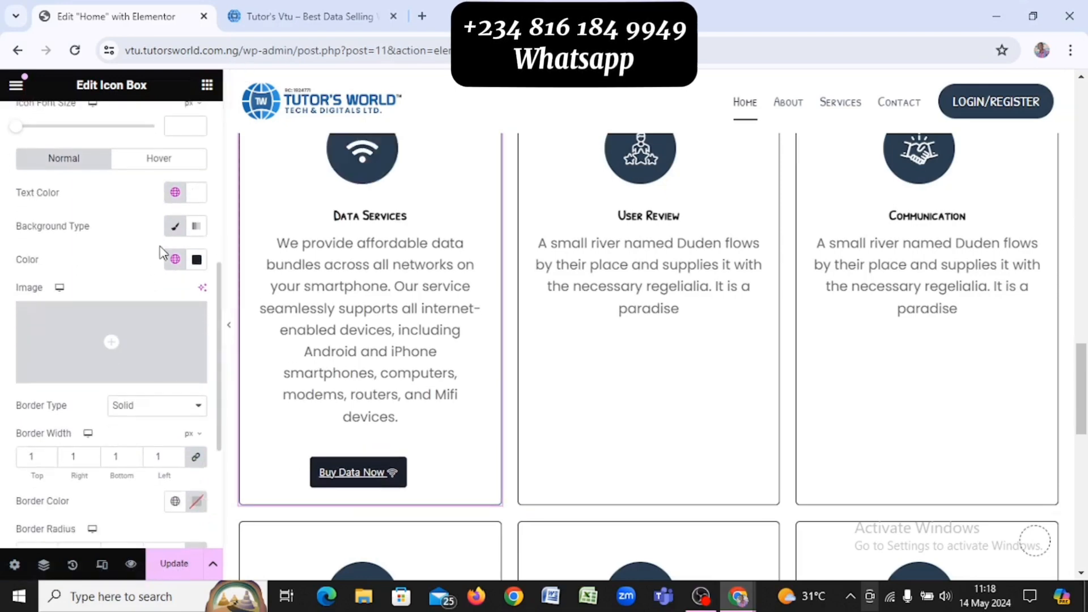
scroll(163, 252, "down", 1)
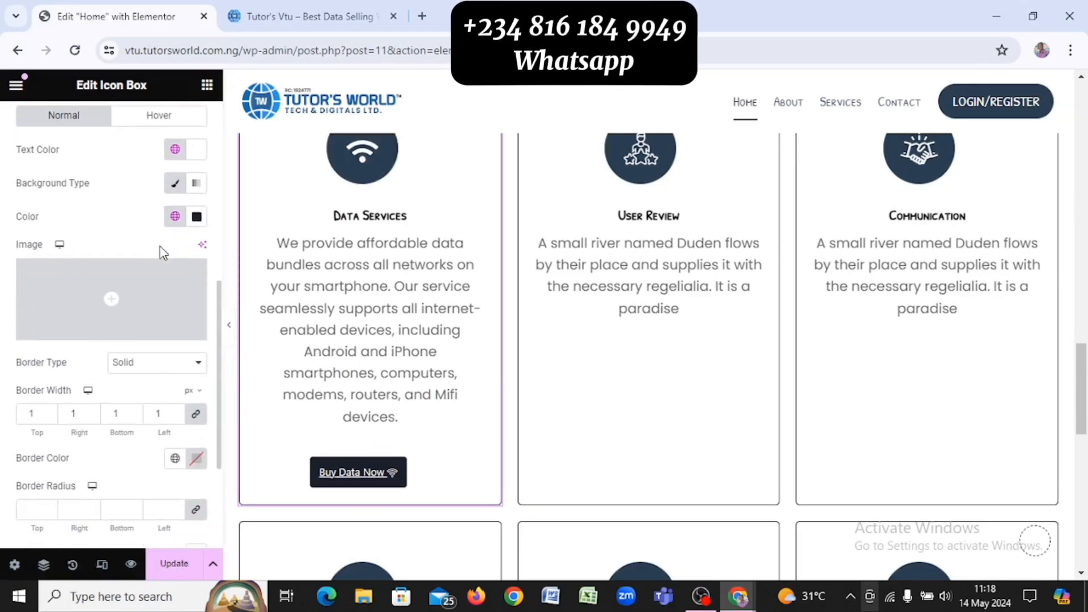
Apply the Primary global font to the "Buy Data Now" button's text and update the page
scroll(163, 252, "up", 3)
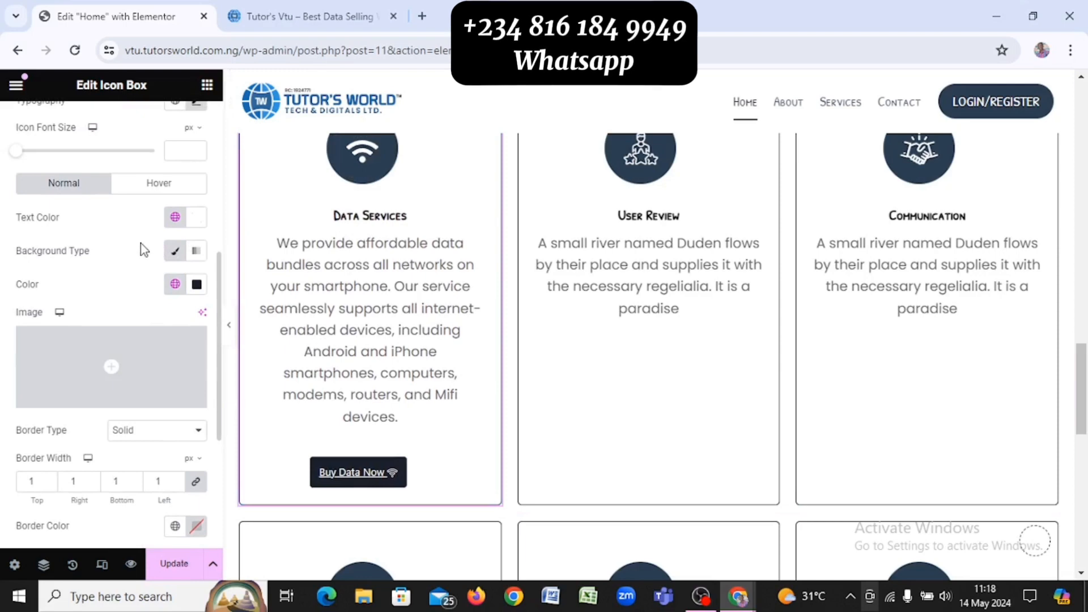
scroll(152, 211, "up", 1)
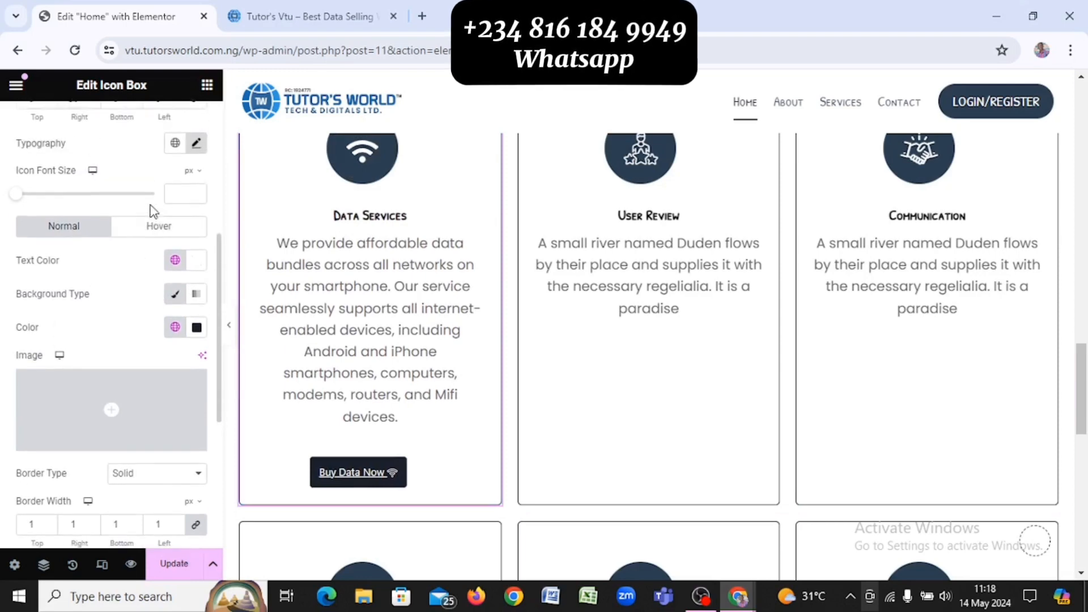
left_click(177, 149)
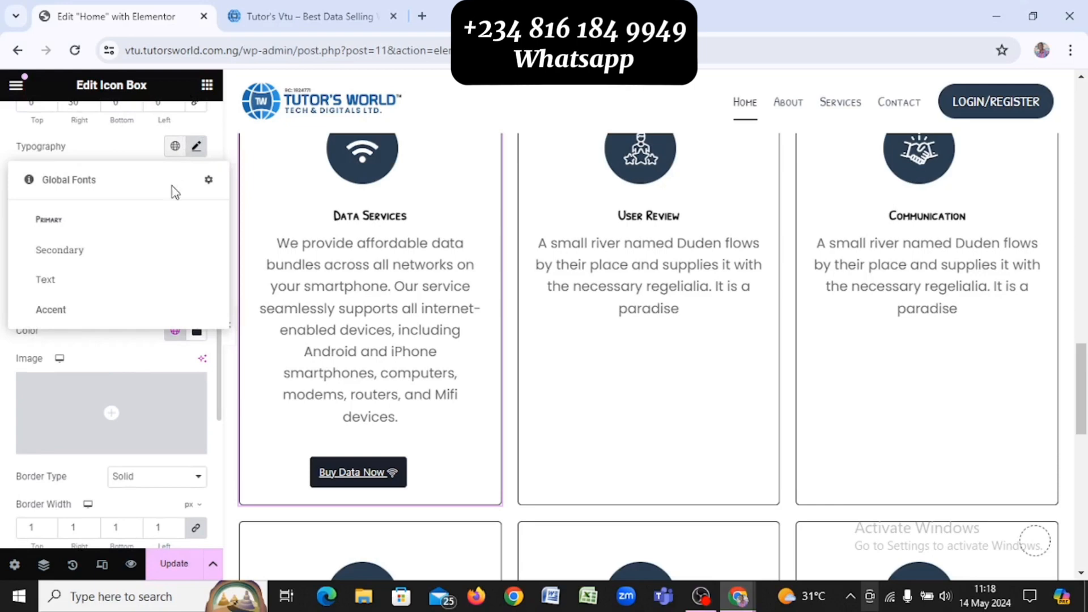
left_click(134, 220)
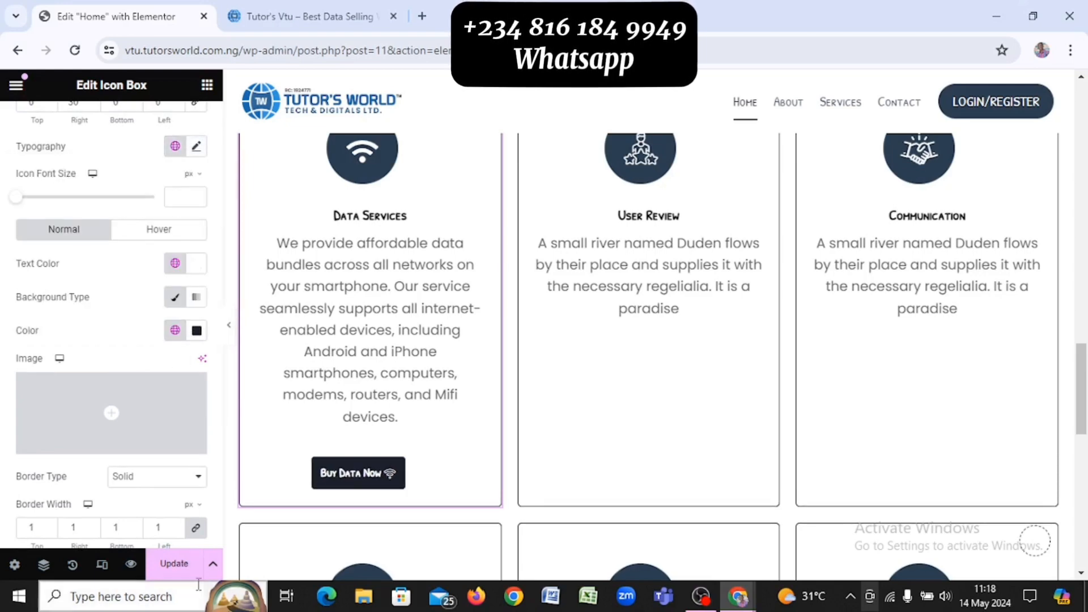
left_click(175, 566)
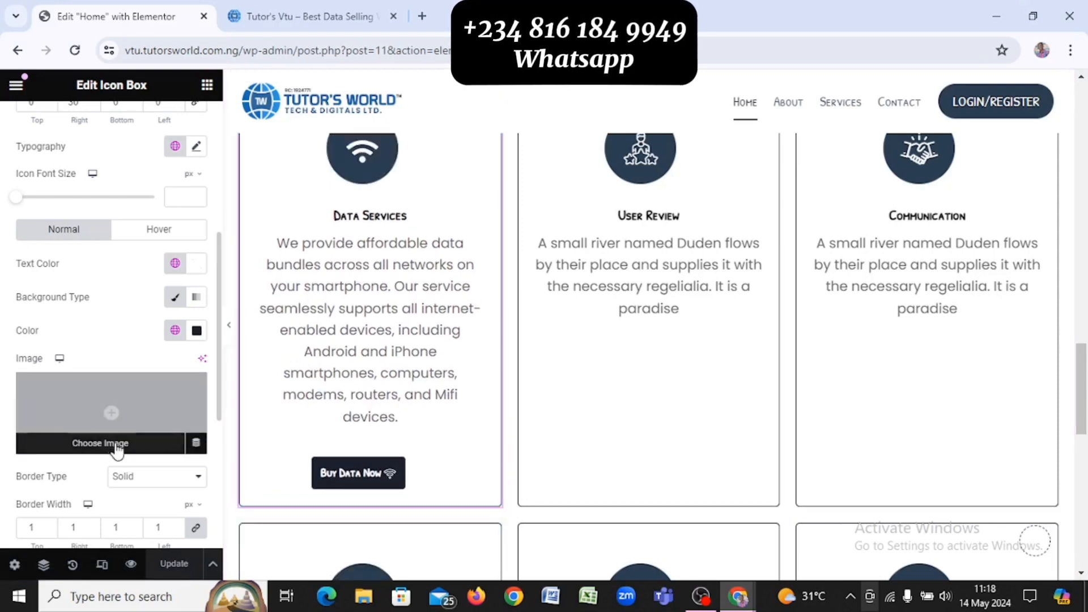
Open the Data Services box's content settings and collapse its Icon Box section
scroll(104, 270, "up", 5)
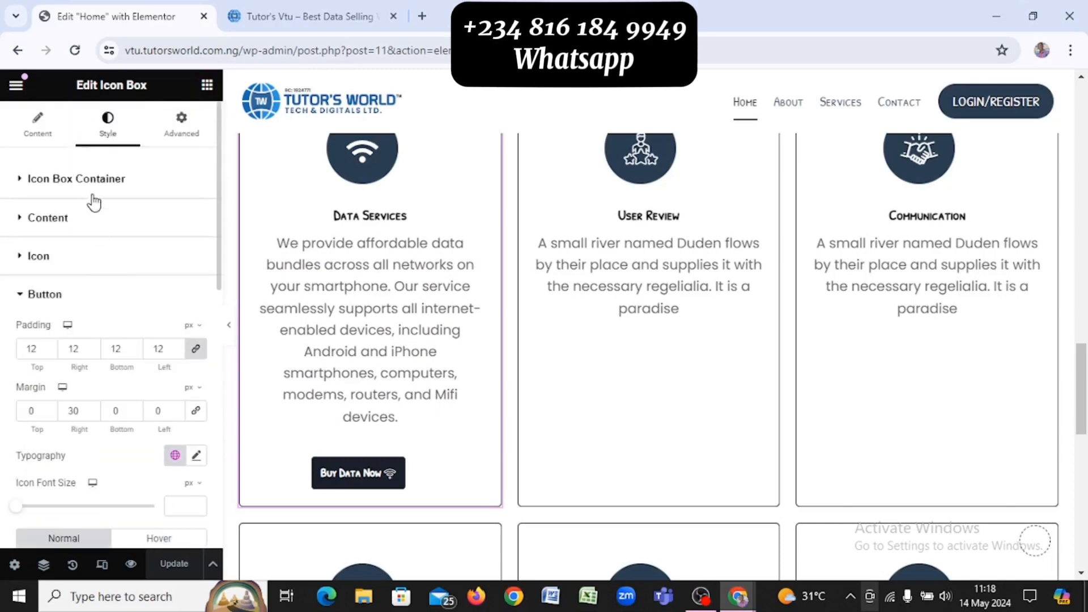
left_click(55, 139)
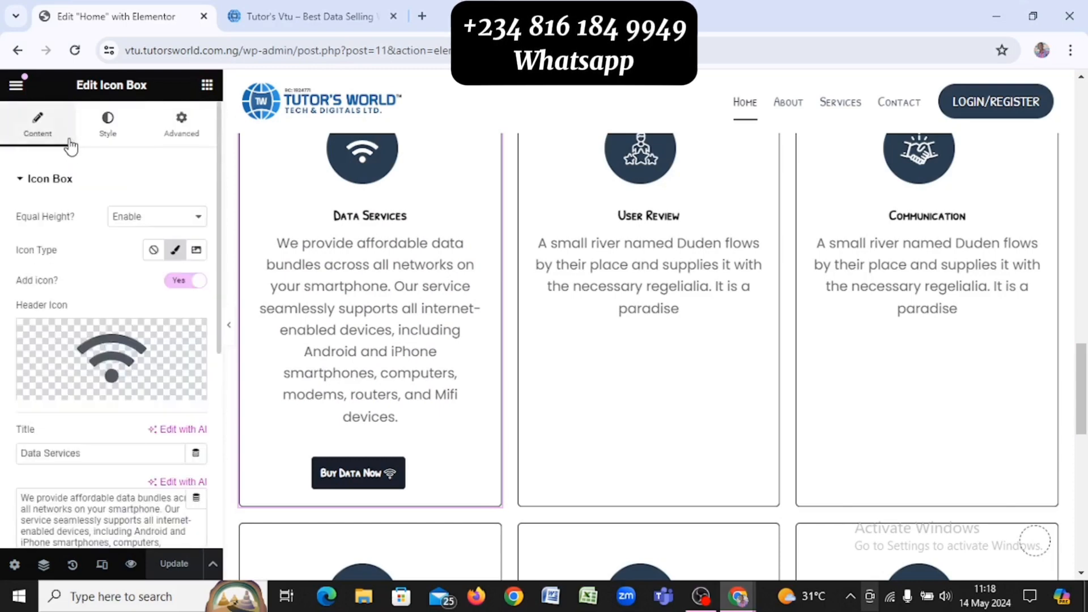
left_click(65, 176)
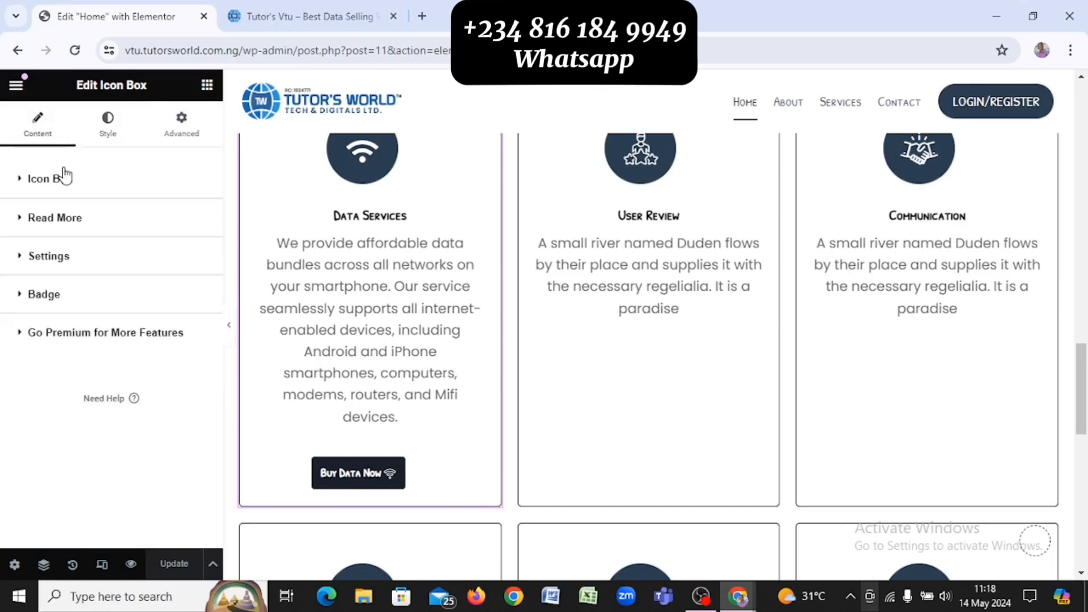
Set the content alignment of the Data Services icon box to Center
left_click(54, 258)
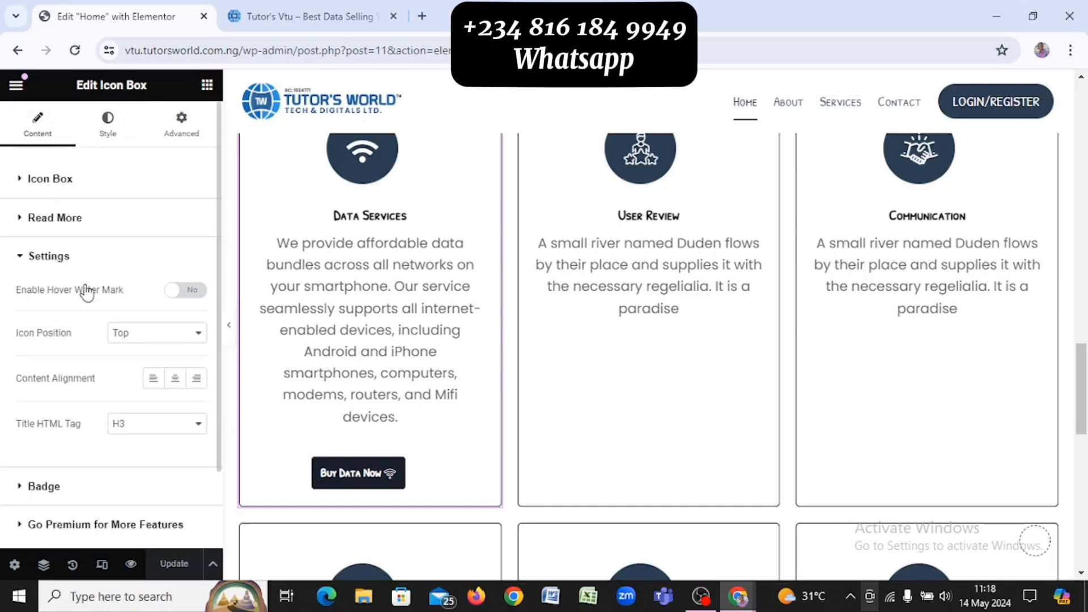
left_click(179, 385)
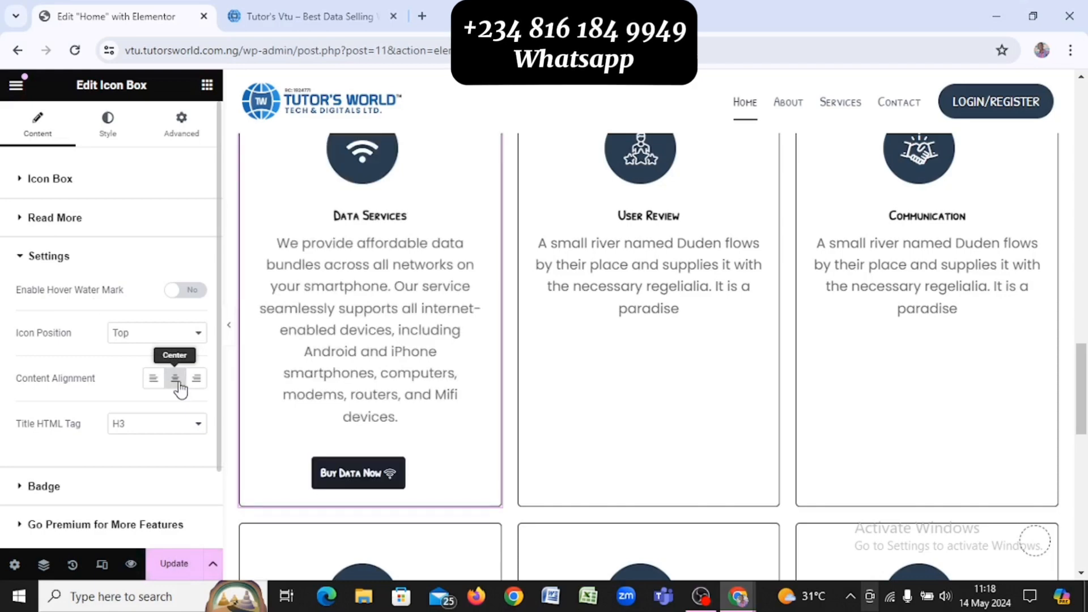
left_click(161, 383)
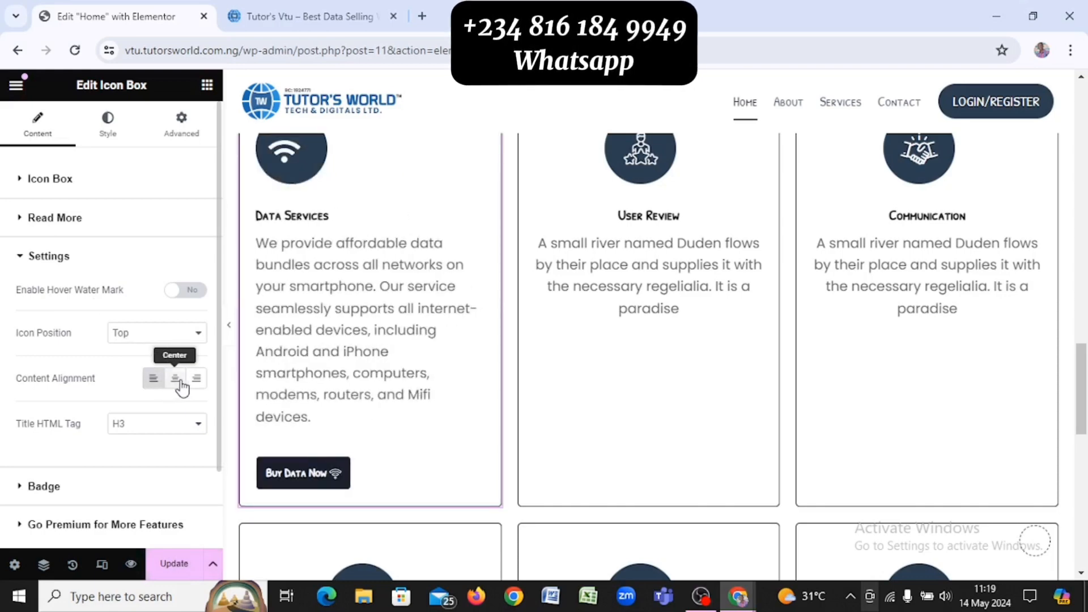
left_click(179, 383)
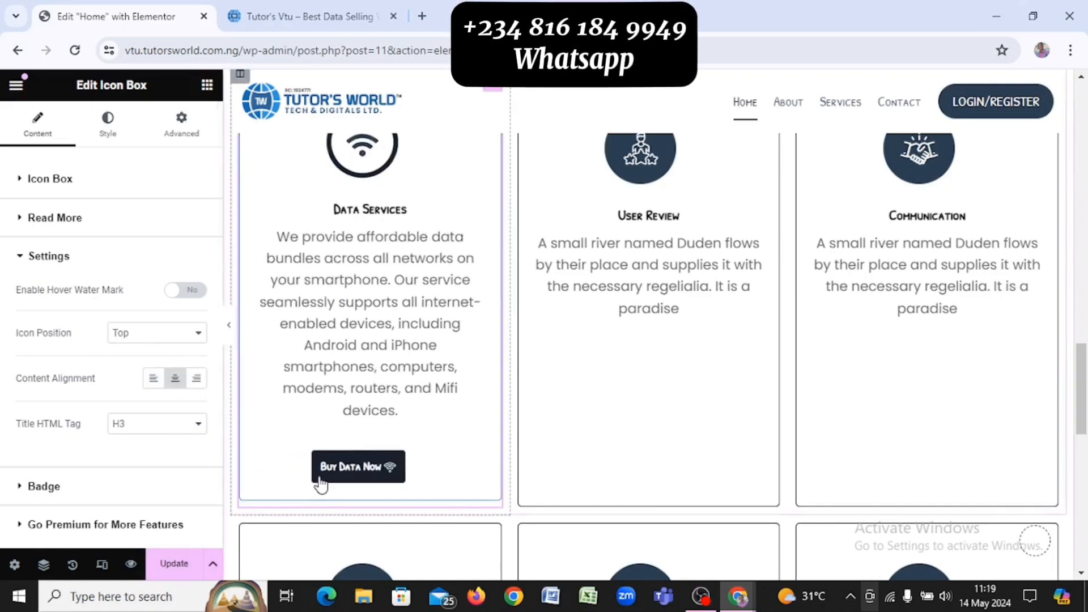
Set the right margin of the Data Services box's button to 0 px and update the page
left_click(95, 255)
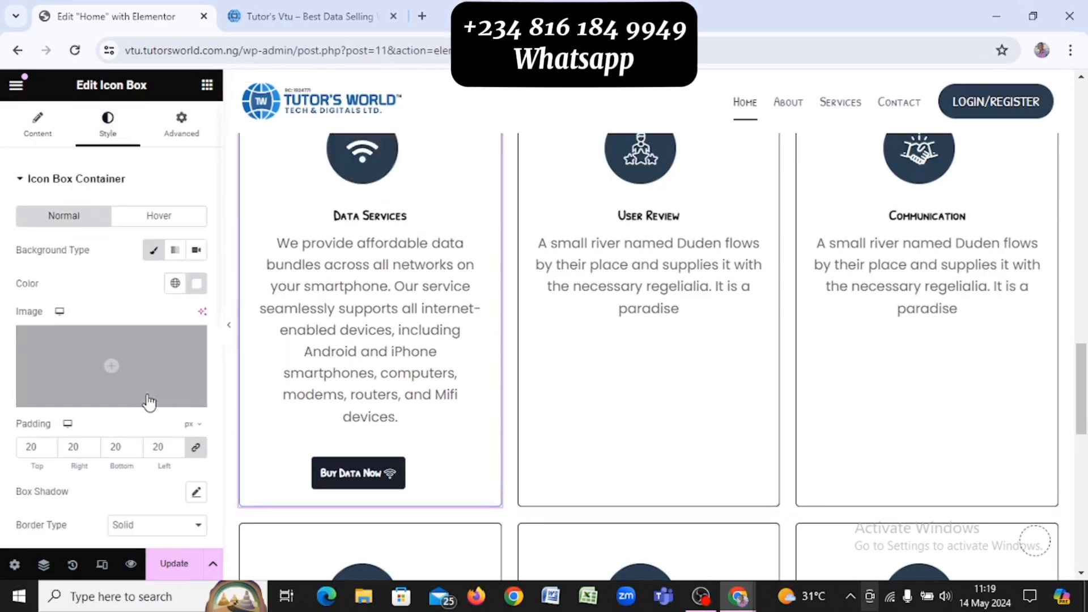
scroll(120, 344, "down", 5)
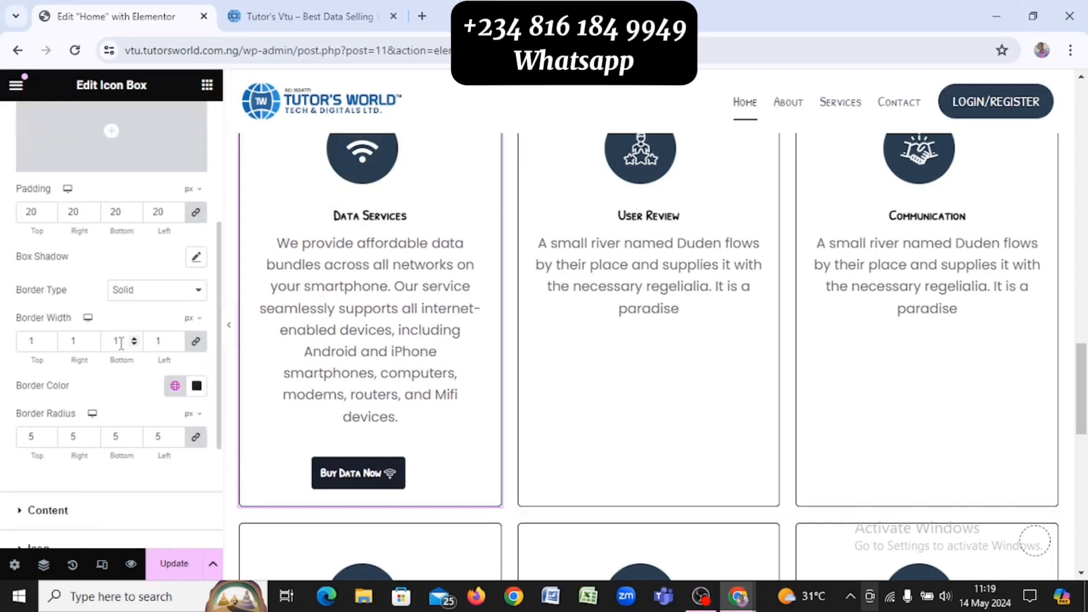
scroll(120, 345, "up", 4)
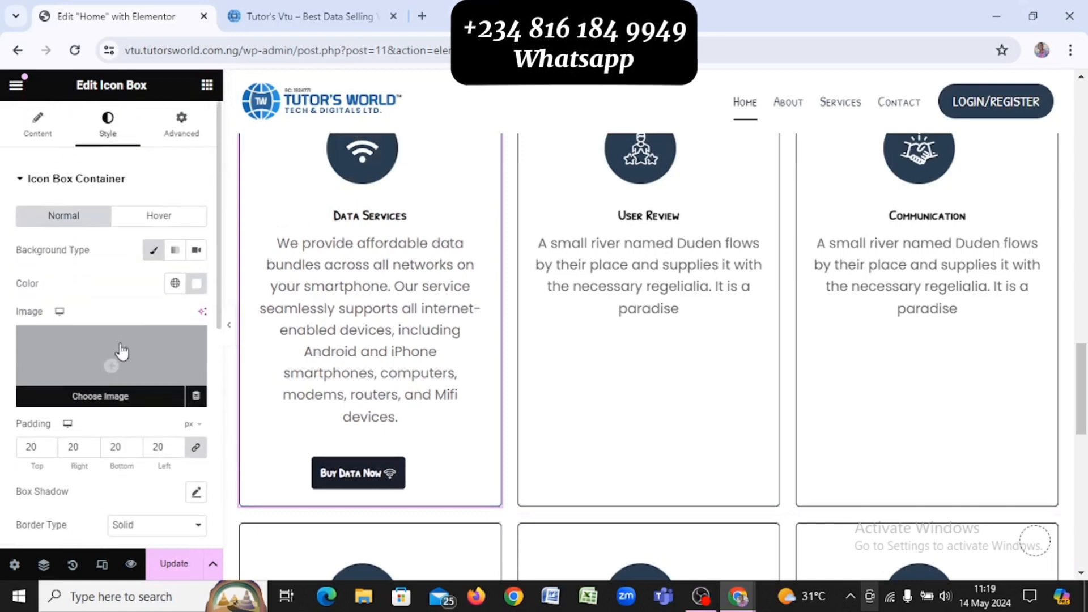
scroll(120, 345, "down", 1)
scroll(120, 345, "down", 3)
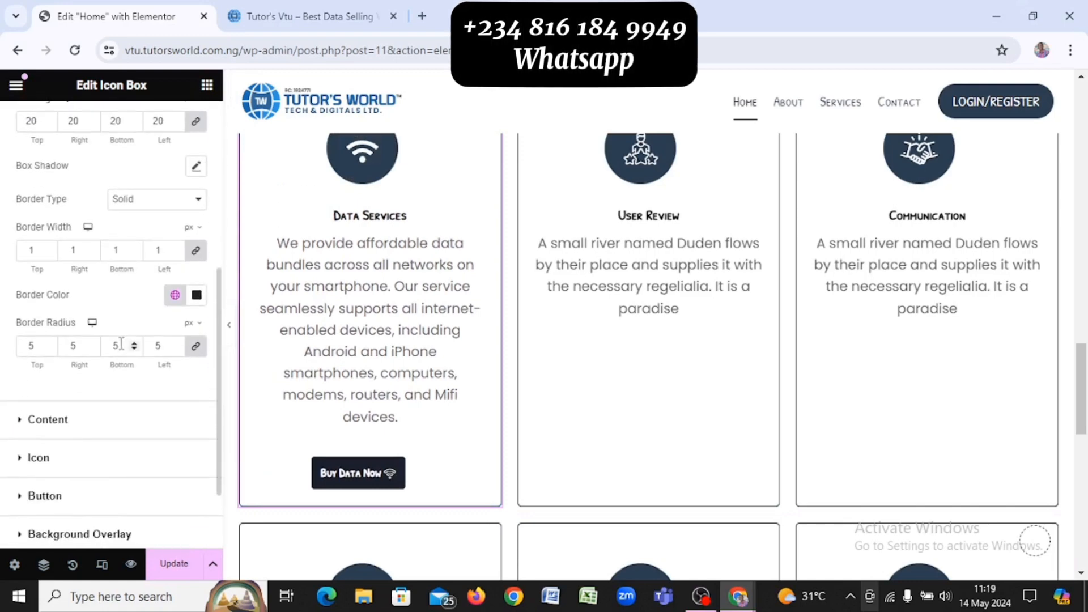
left_click(41, 496)
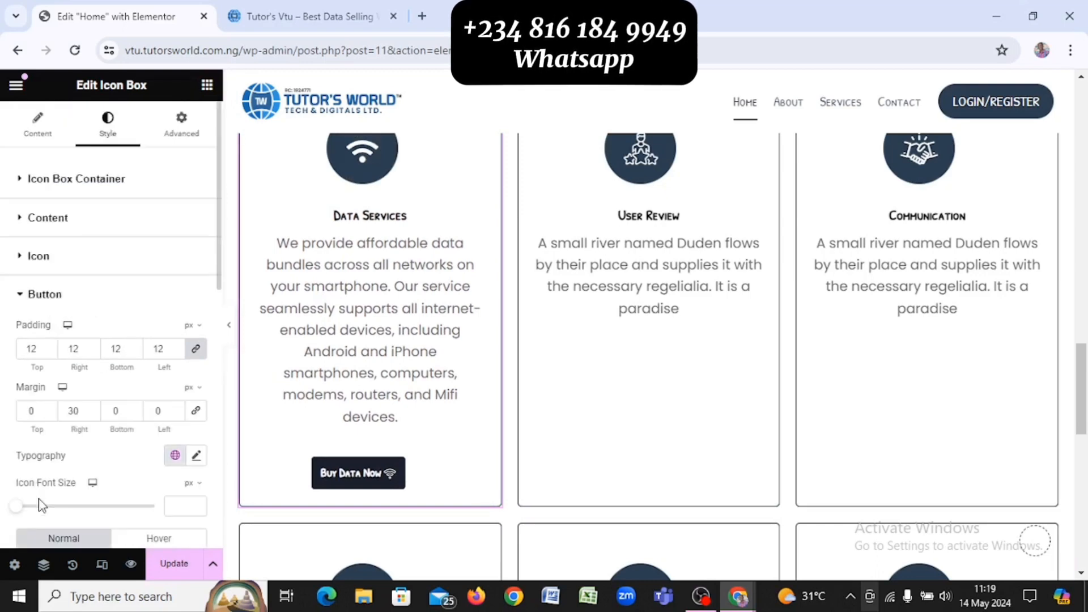
scroll(66, 420, "down", 2)
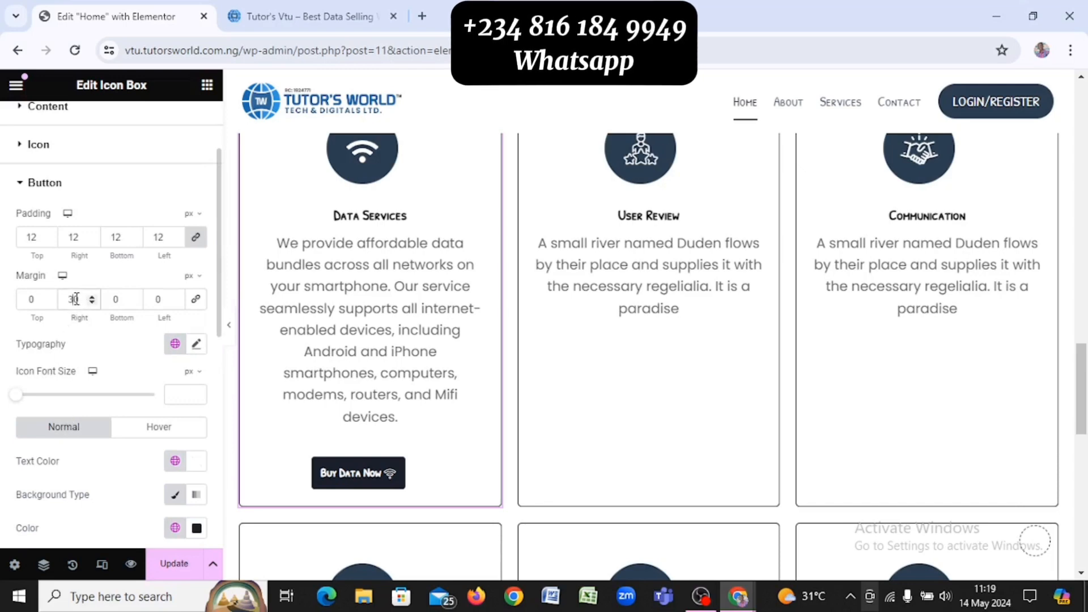
key("BackSpace")
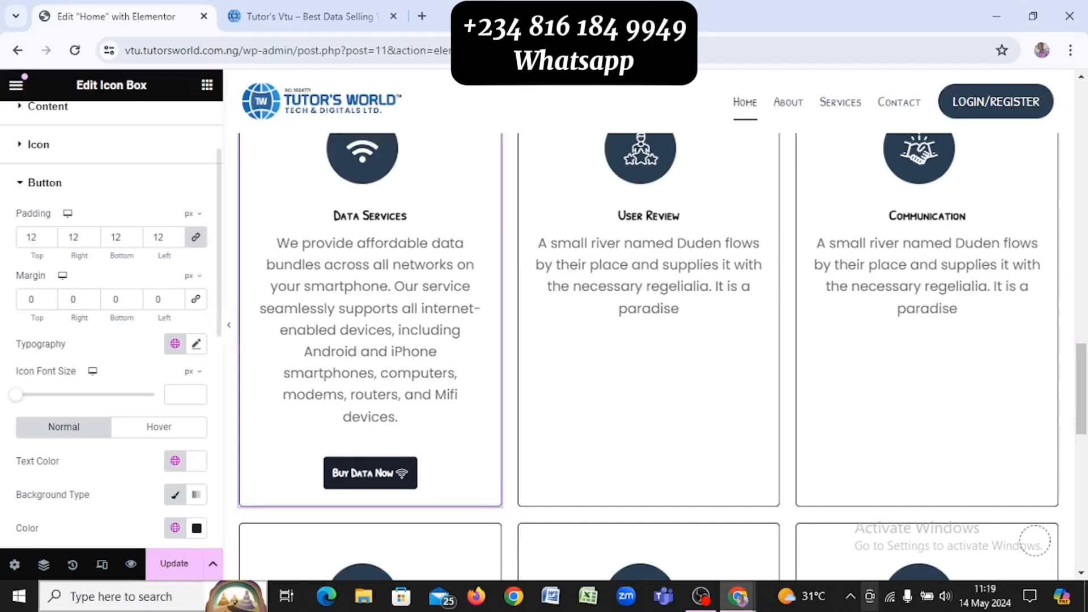
left_click(176, 566)
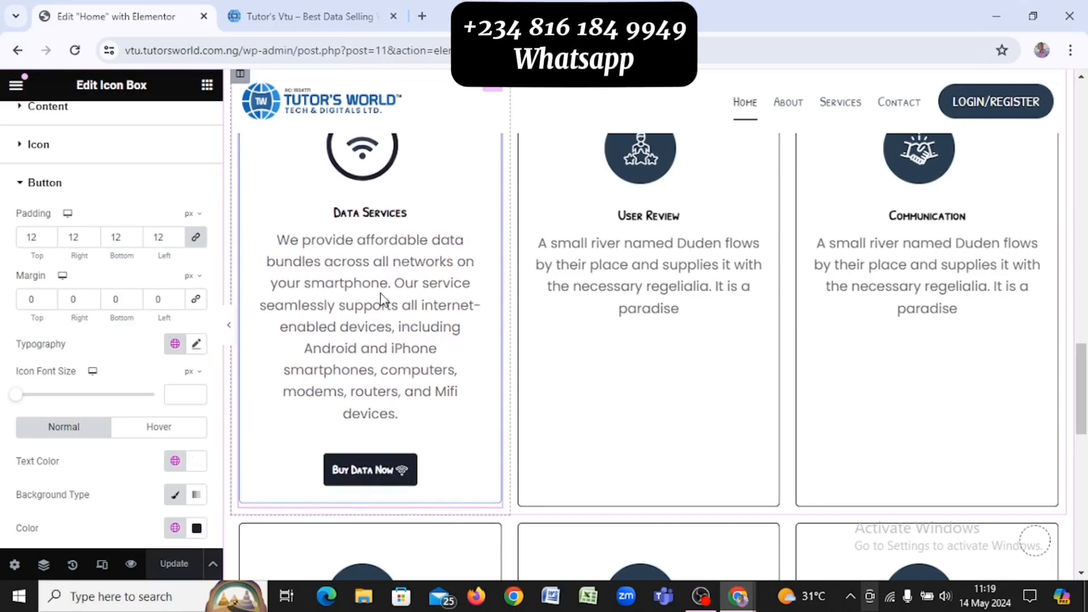
Copy the Data Services icon box and paste its style onto the User Review icon box in the same row
scroll(380, 293, "up", 1)
scroll(380, 293, "down", 1)
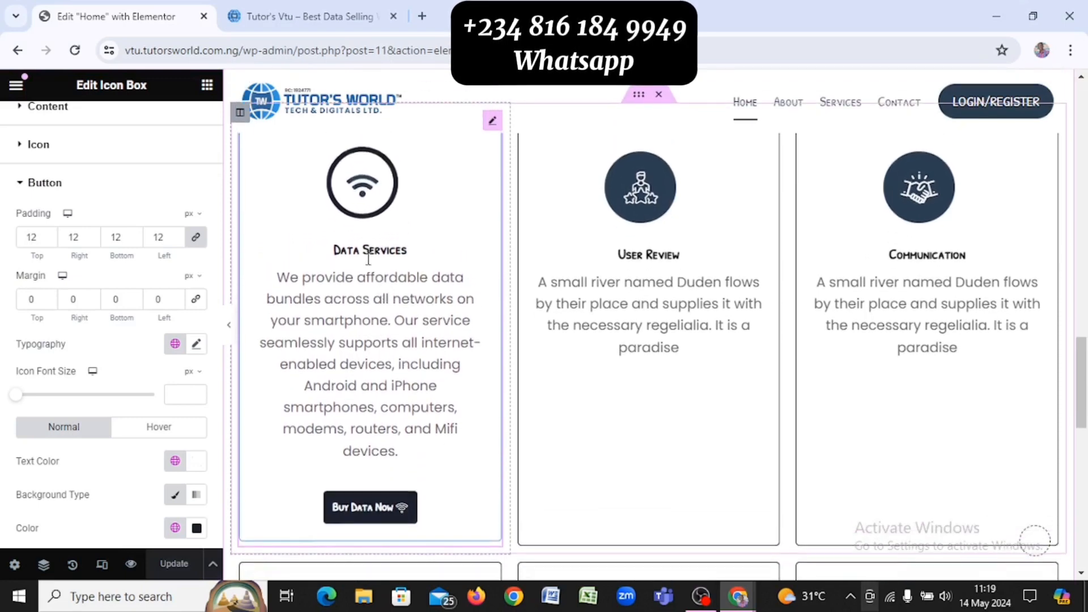
right_click(409, 222)
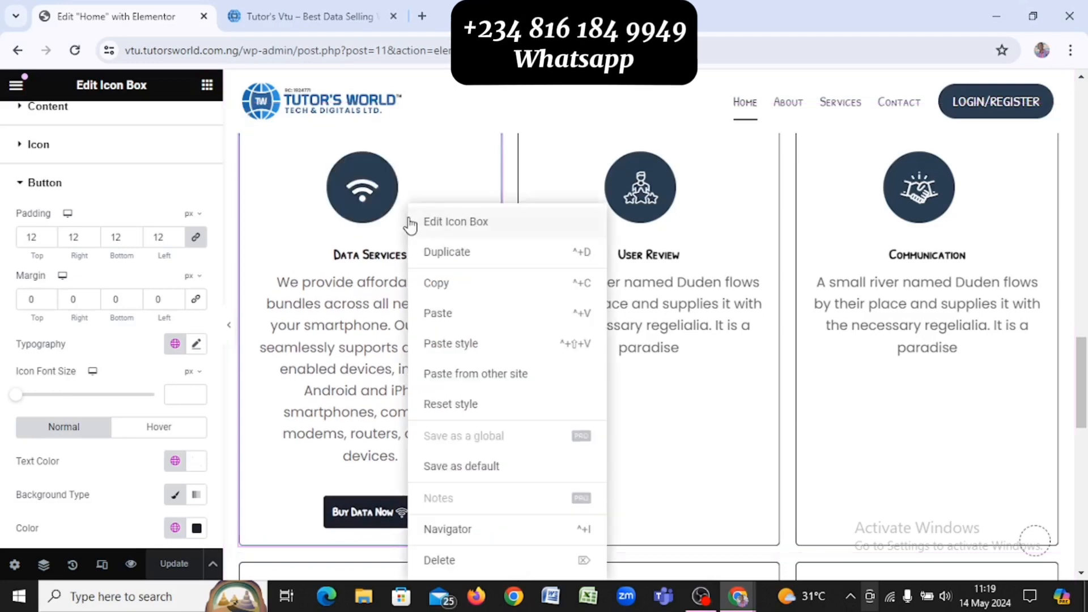
left_click(480, 294)
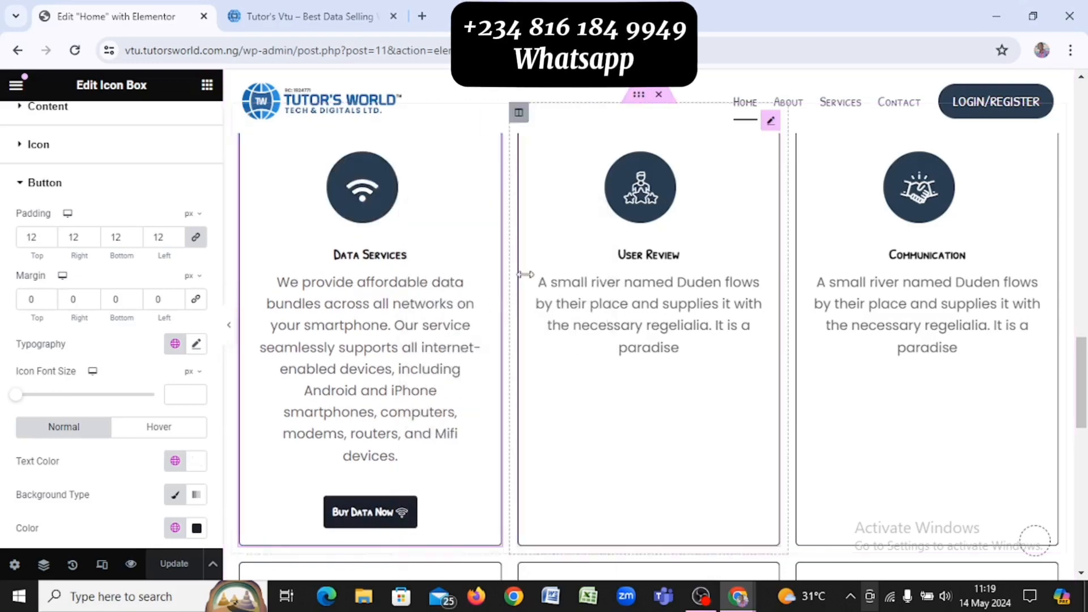
right_click(576, 250)
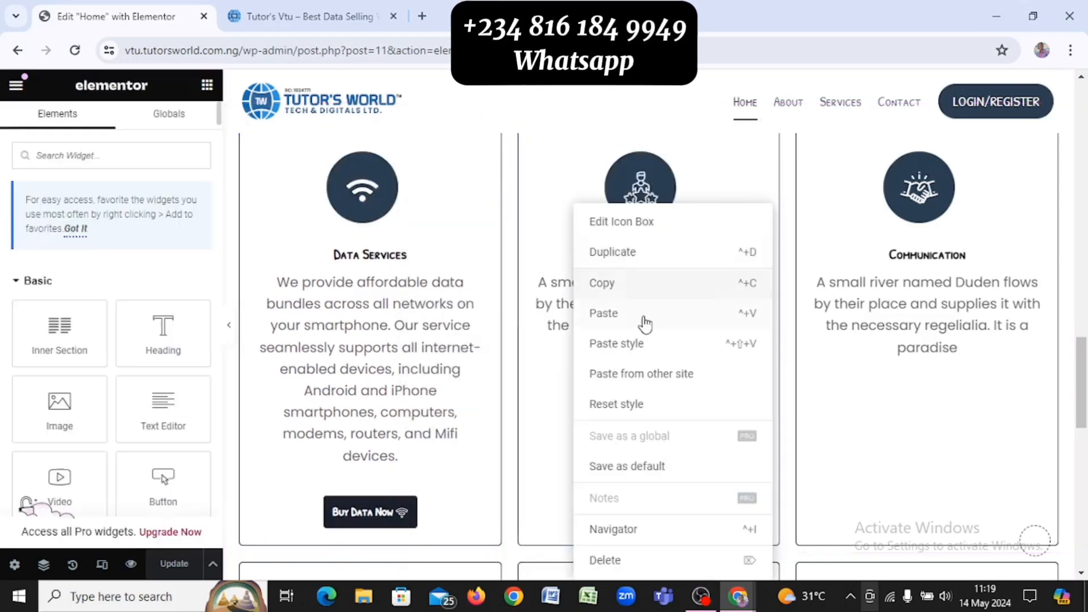
left_click(628, 346)
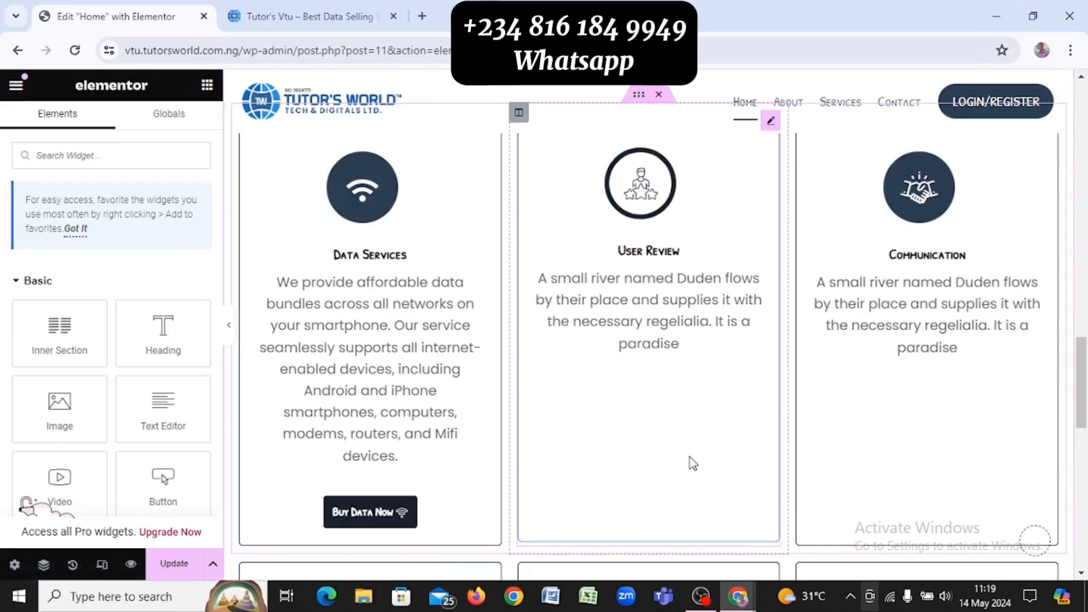
Try enabling the Read More button on the User Review icon box
left_click(602, 383)
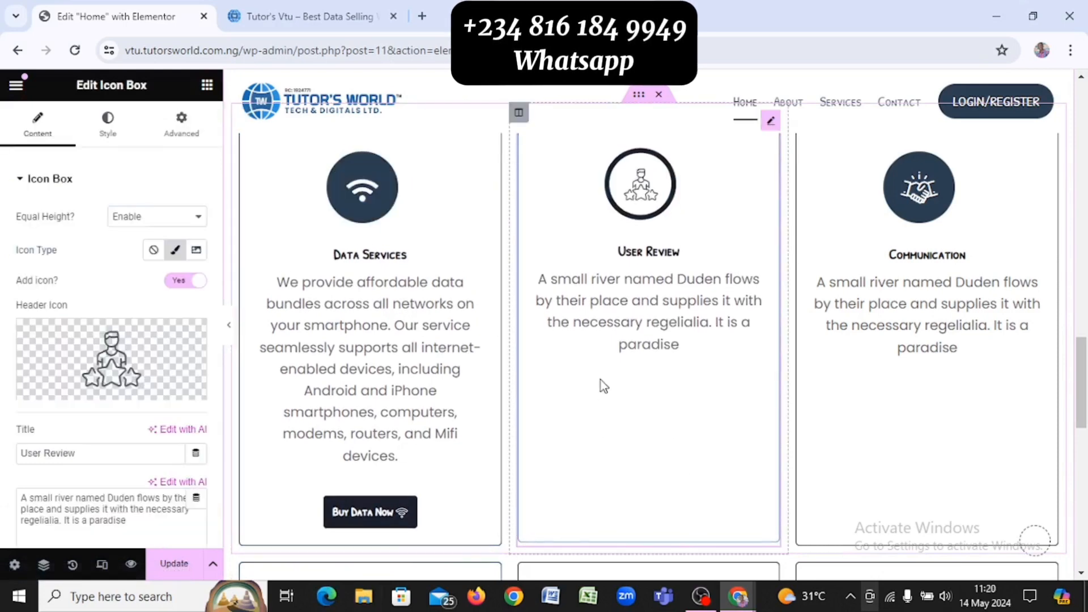
left_click(108, 124)
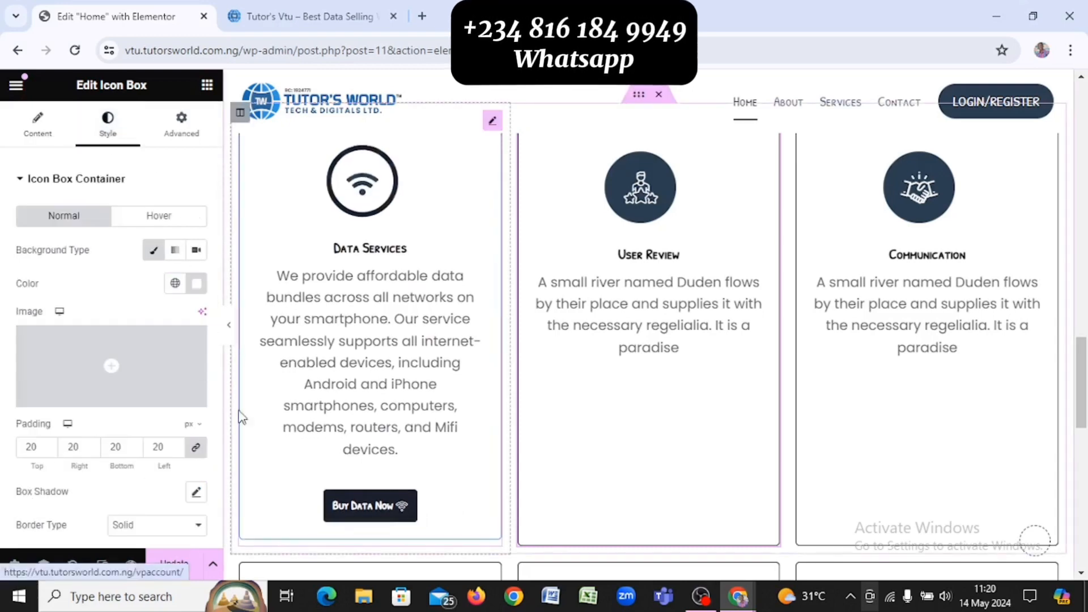
left_click(27, 127)
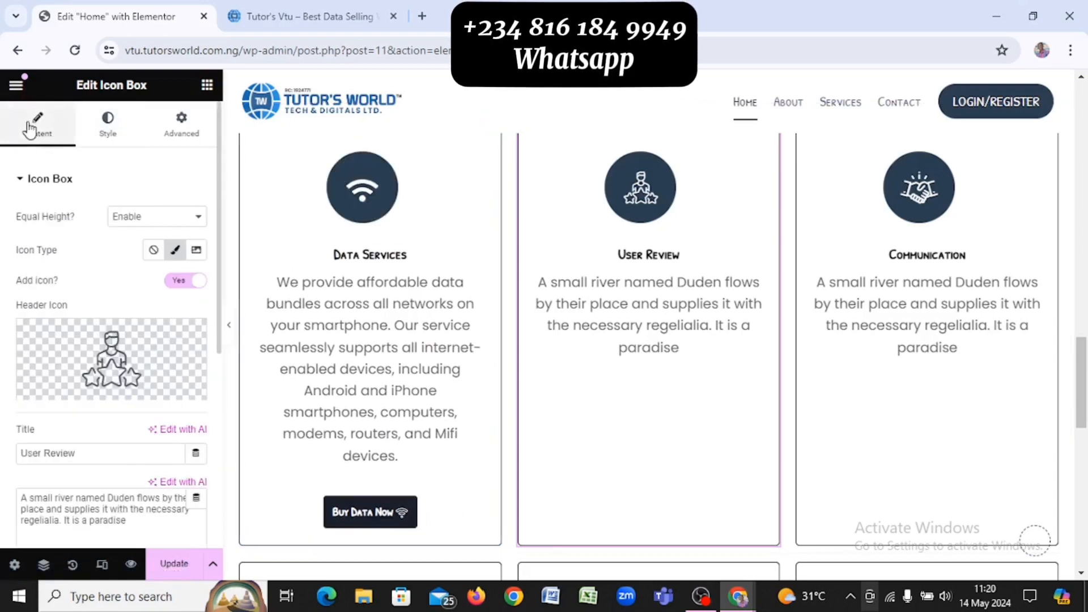
scroll(92, 301, "down", 2)
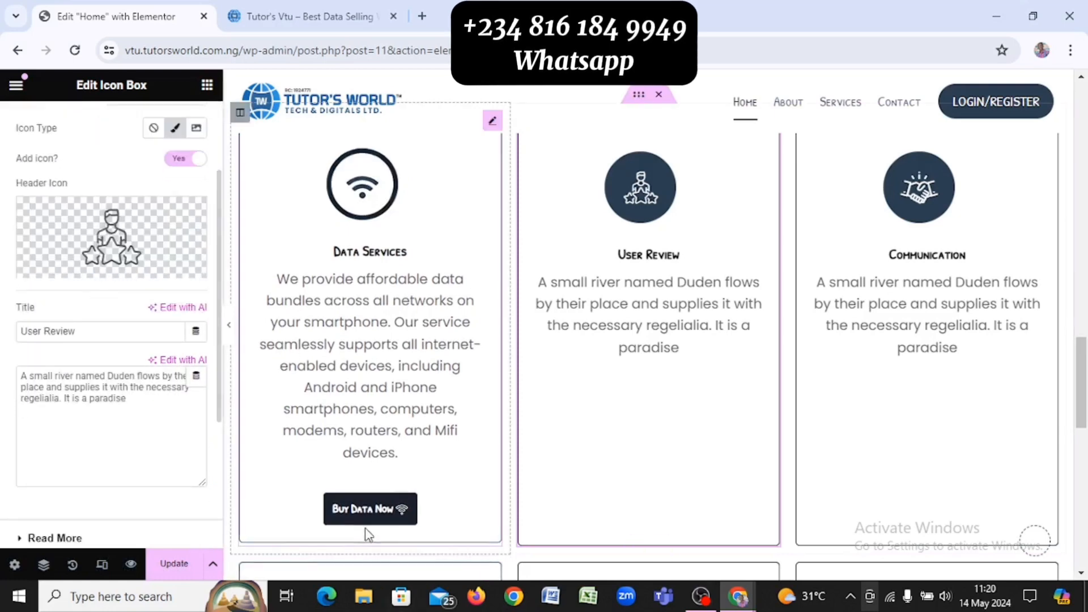
scroll(97, 477, "down", 2)
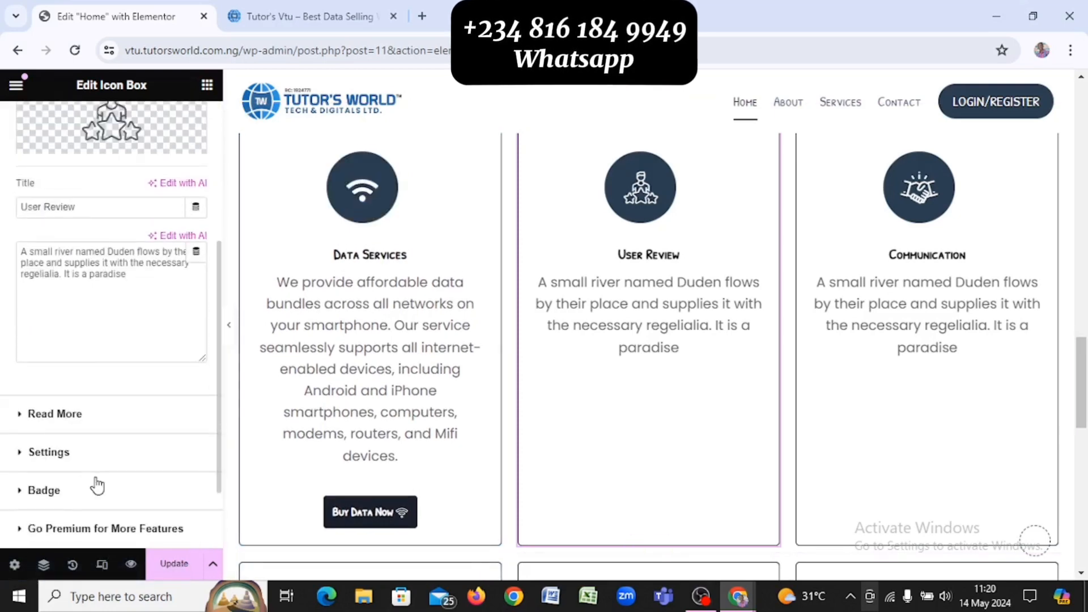
left_click(55, 413)
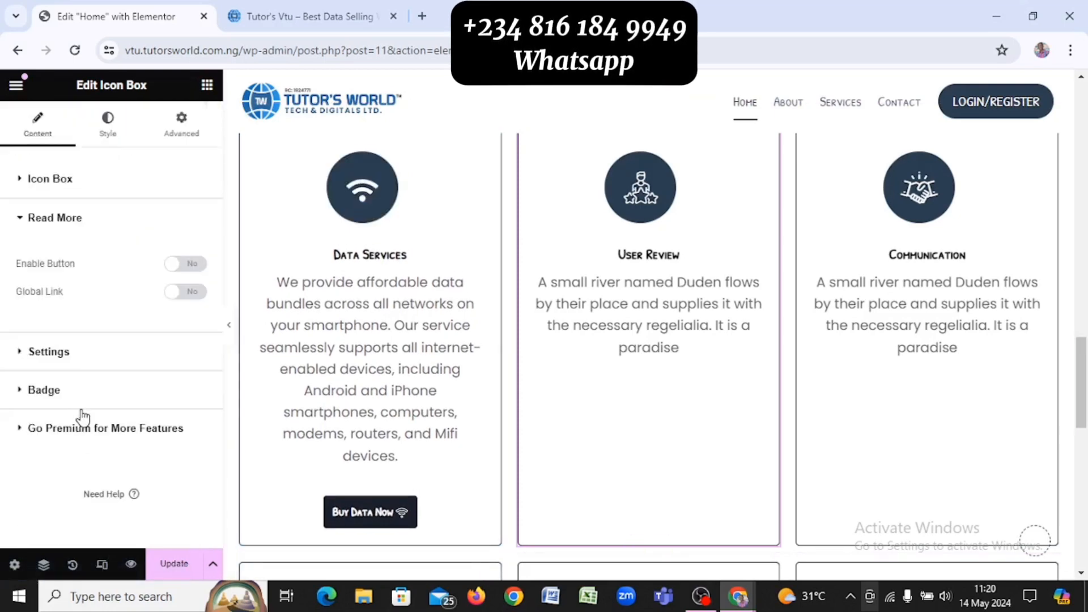
left_click(185, 264)
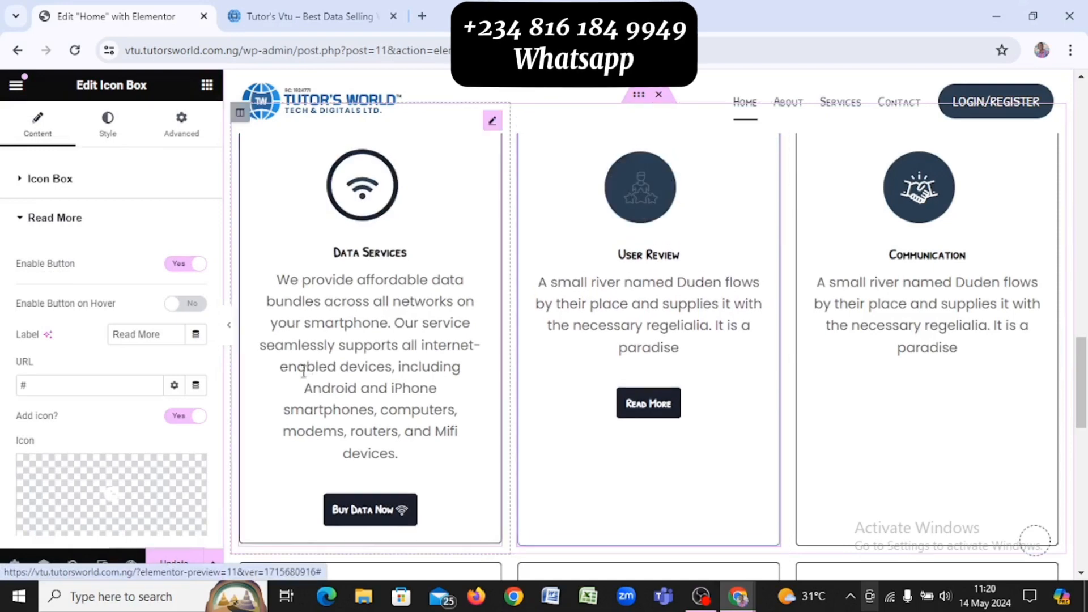
left_click(178, 266)
Update the page and go to the empty widget area below the service boxes
left_click(176, 568)
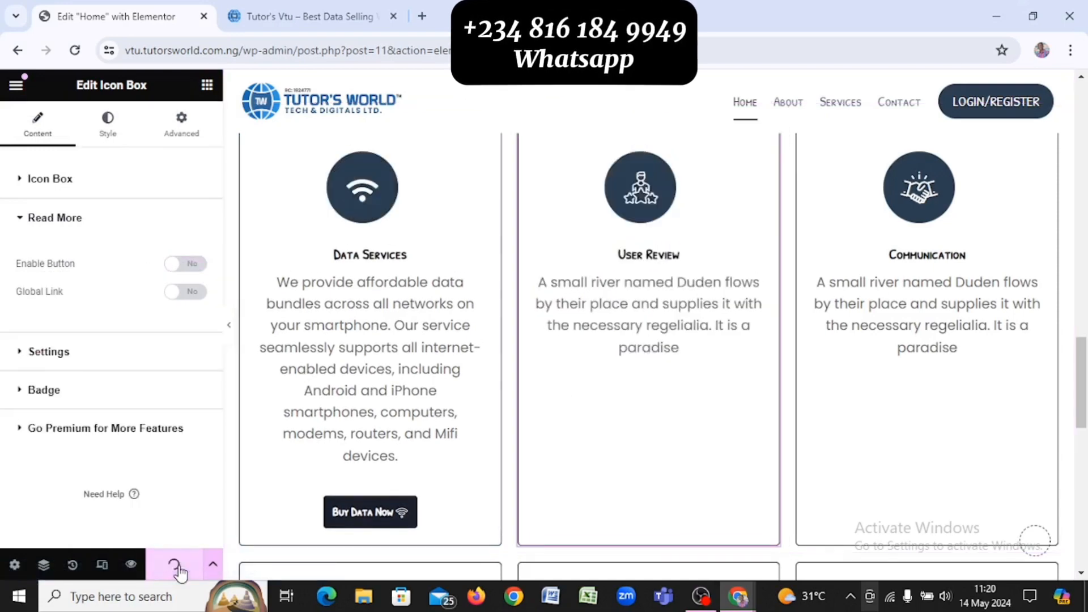
scroll(512, 418, "down", 6)
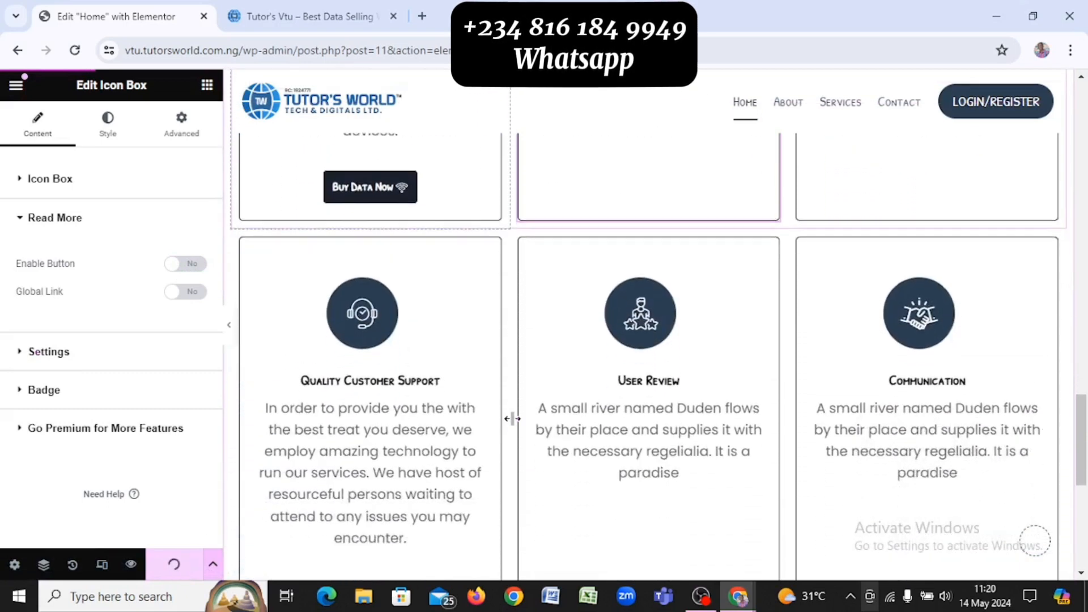
scroll(512, 418, "down", 7)
Switch to the Tutor's Vtu reference website and examine the Frequently Asked Questions section after the service boxes
key("alt+Tab")
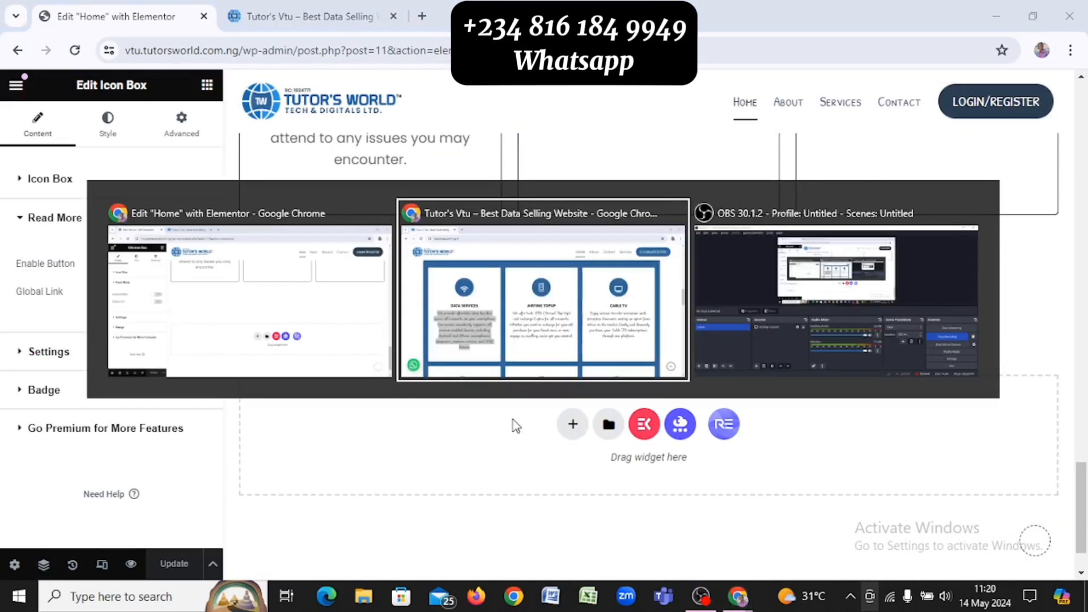
scroll(515, 425, "down", 3)
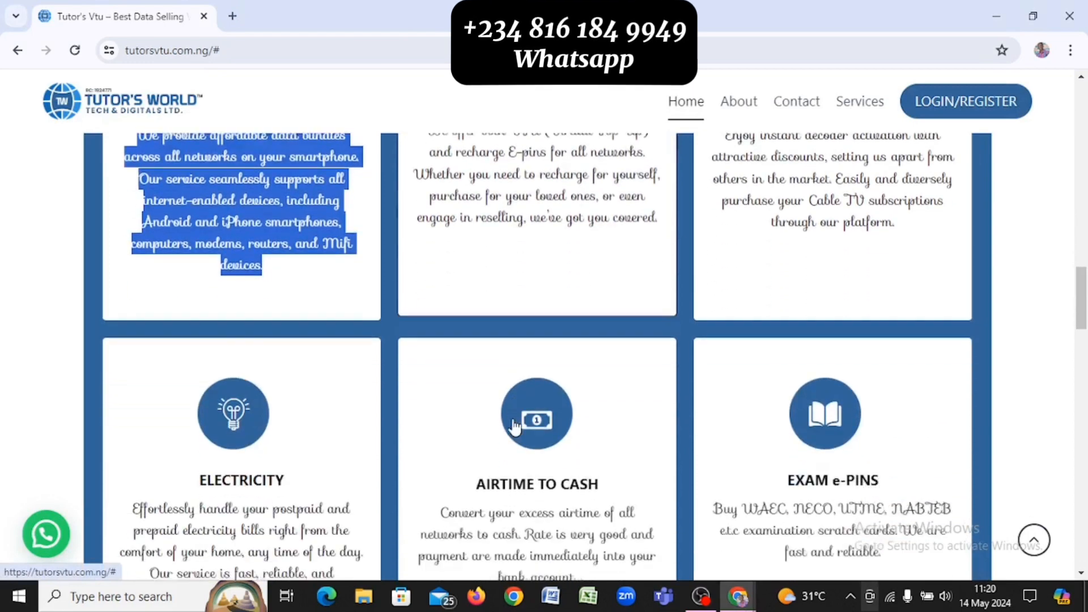
scroll(515, 425, "down", 10)
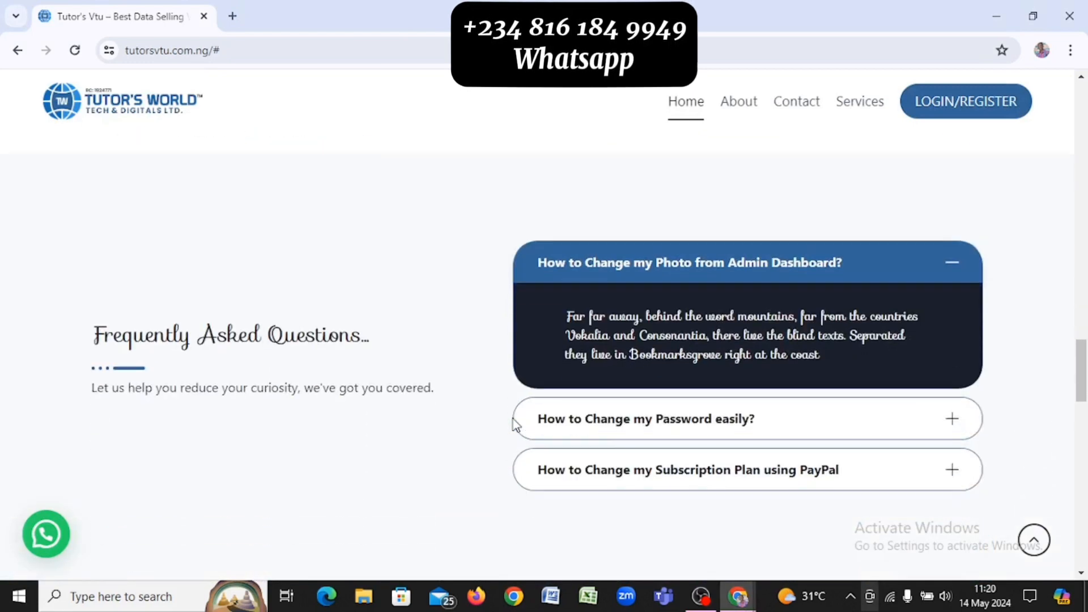
scroll(514, 425, "down", 1)
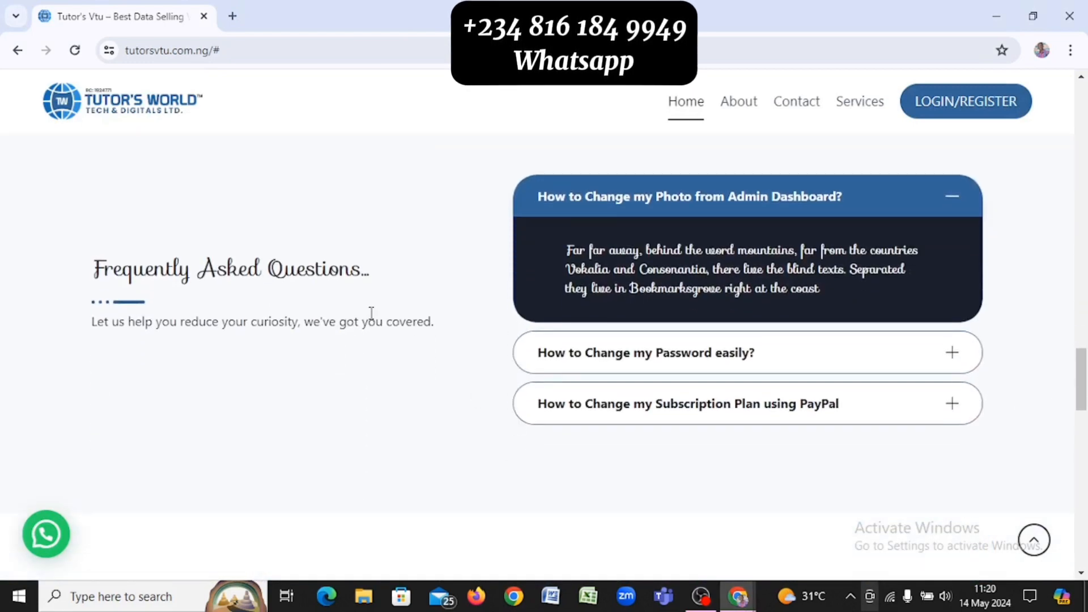
Return to the Home page editor and insert the ElementsKit "Gradient Color Style" accordion section into the empty area below the service boxes
key("alt+Tab")
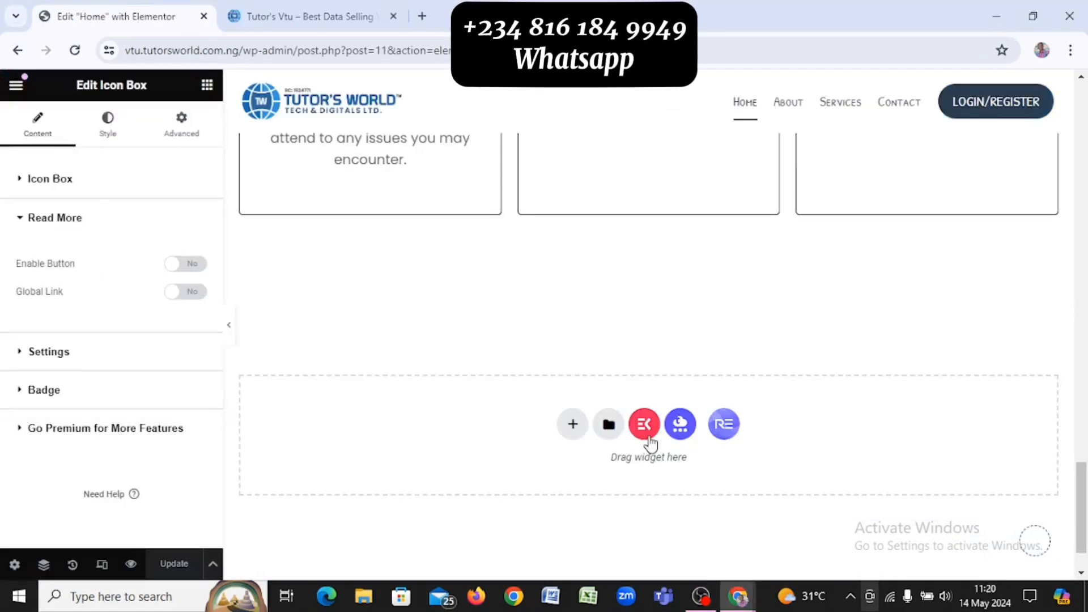
left_click(644, 425)
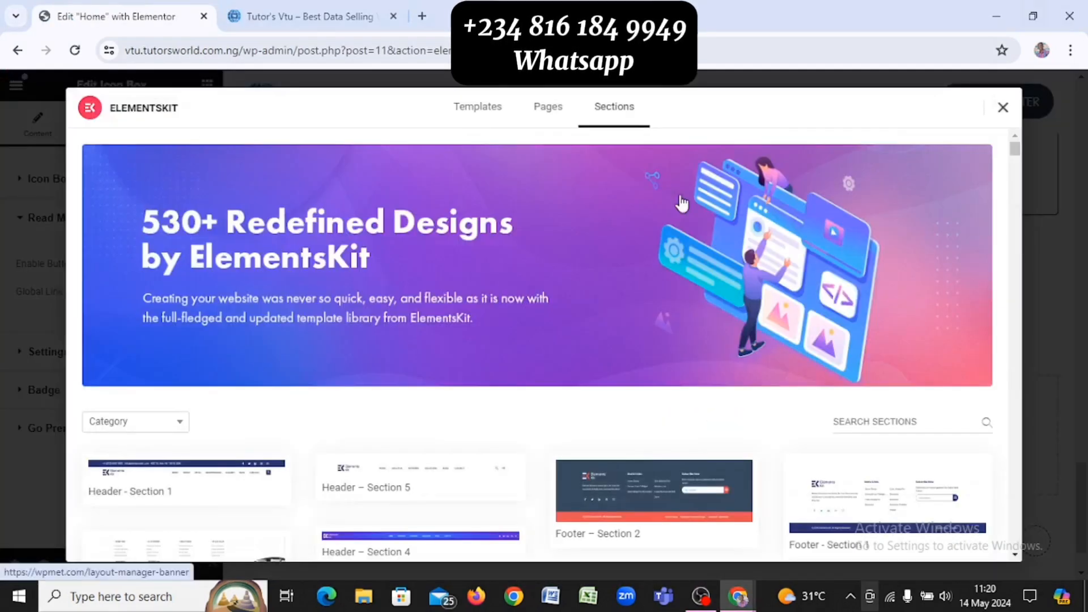
scroll(680, 250, "down", 7)
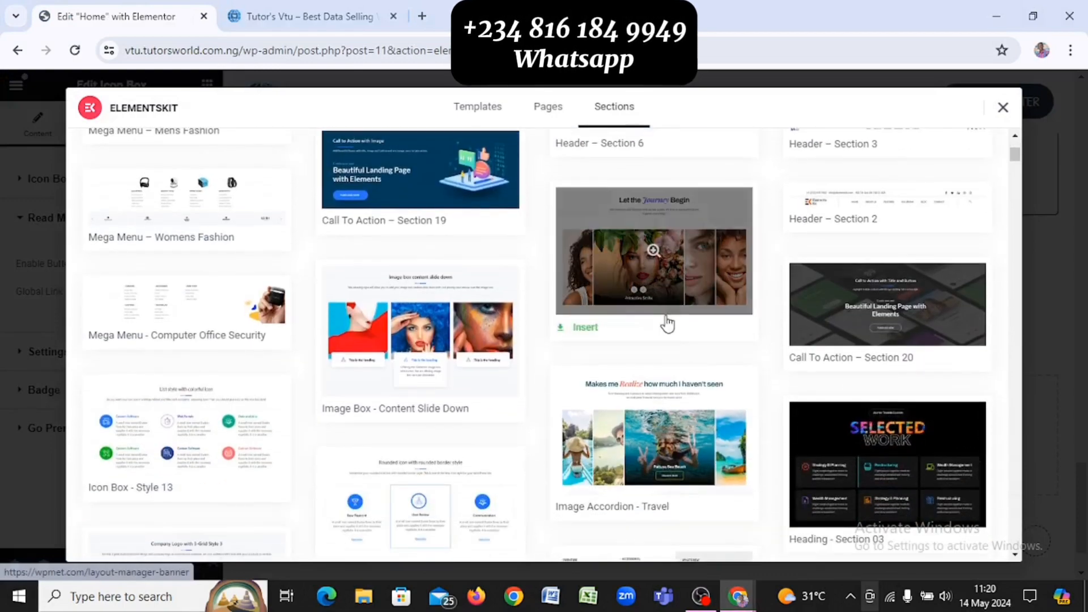
scroll(637, 316, "down", 6)
scroll(636, 315, "down", 7)
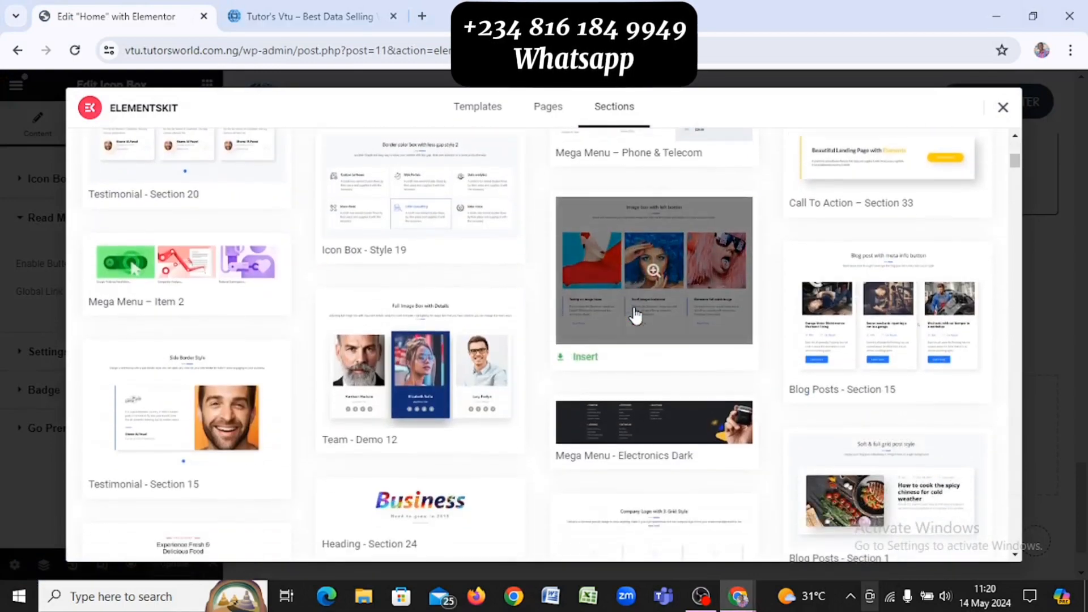
scroll(636, 316, "down", 6)
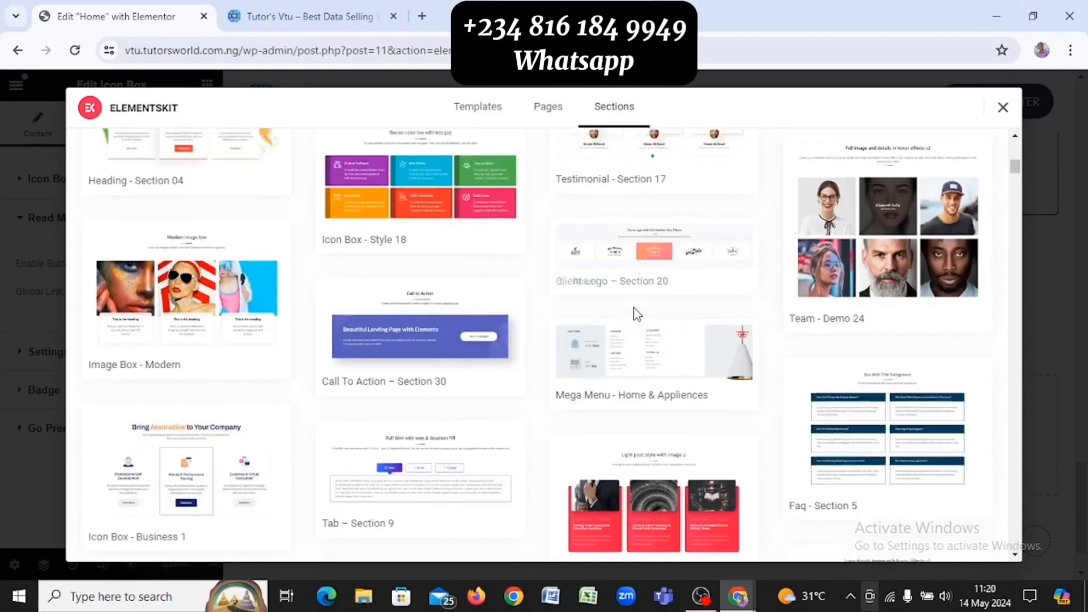
scroll(634, 307, "down", 5)
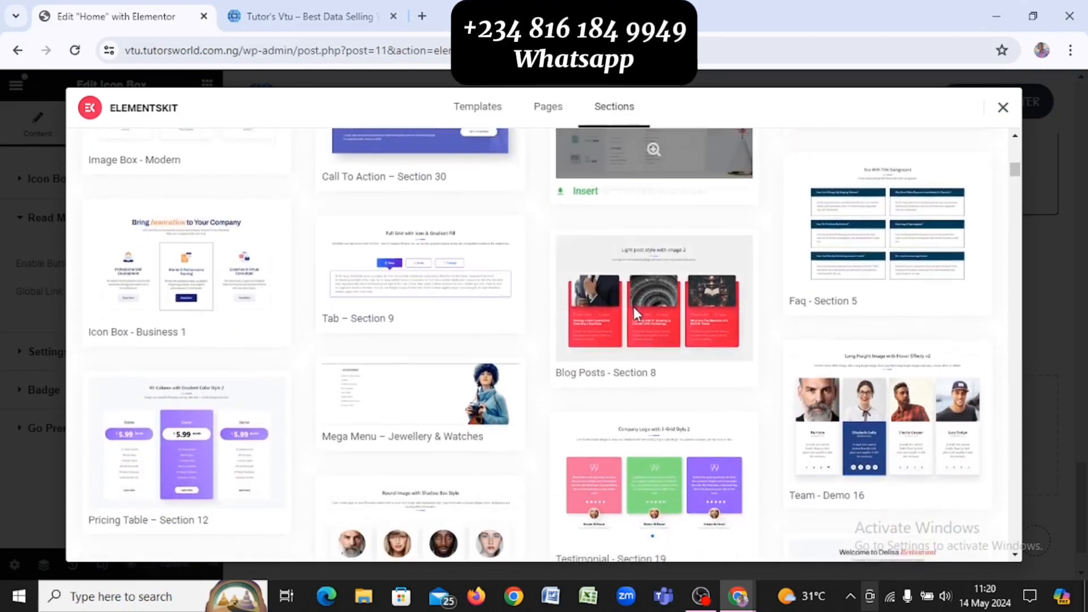
scroll(637, 313, "down", 3)
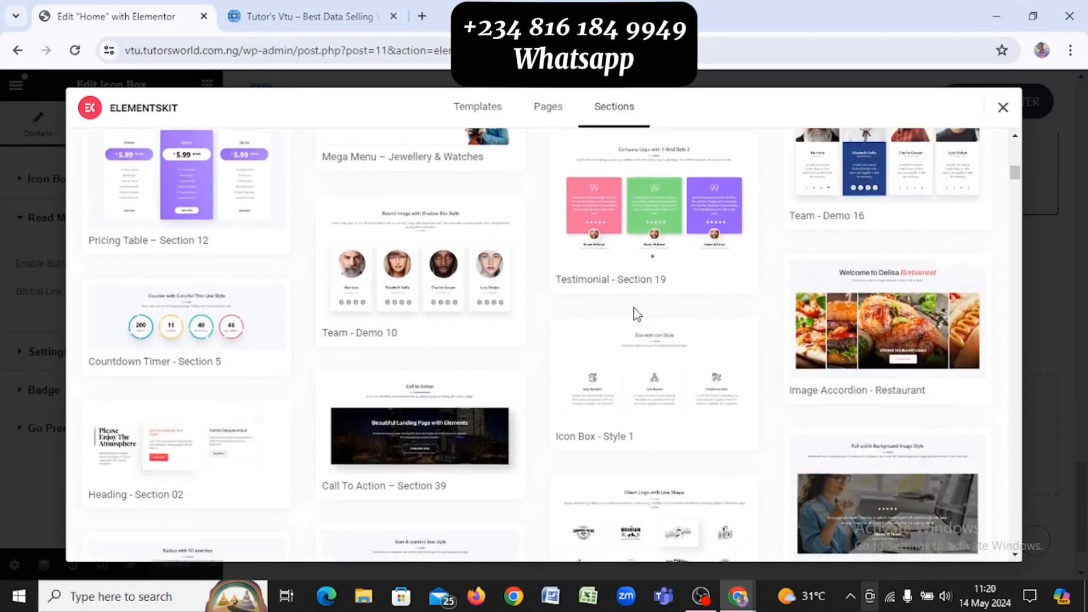
scroll(634, 311, "down", 6)
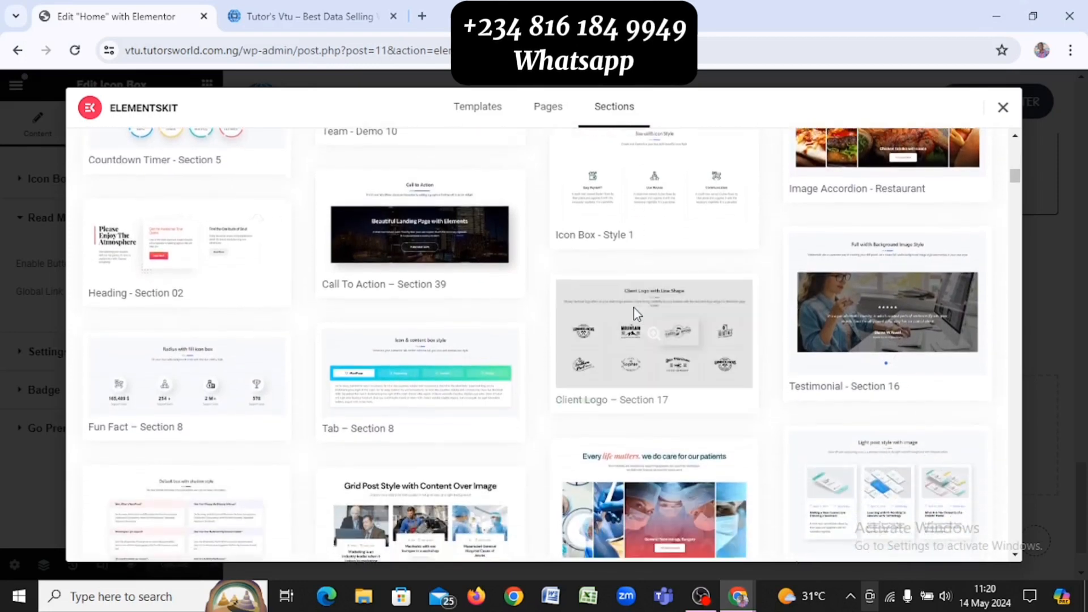
scroll(637, 314, "down", 4)
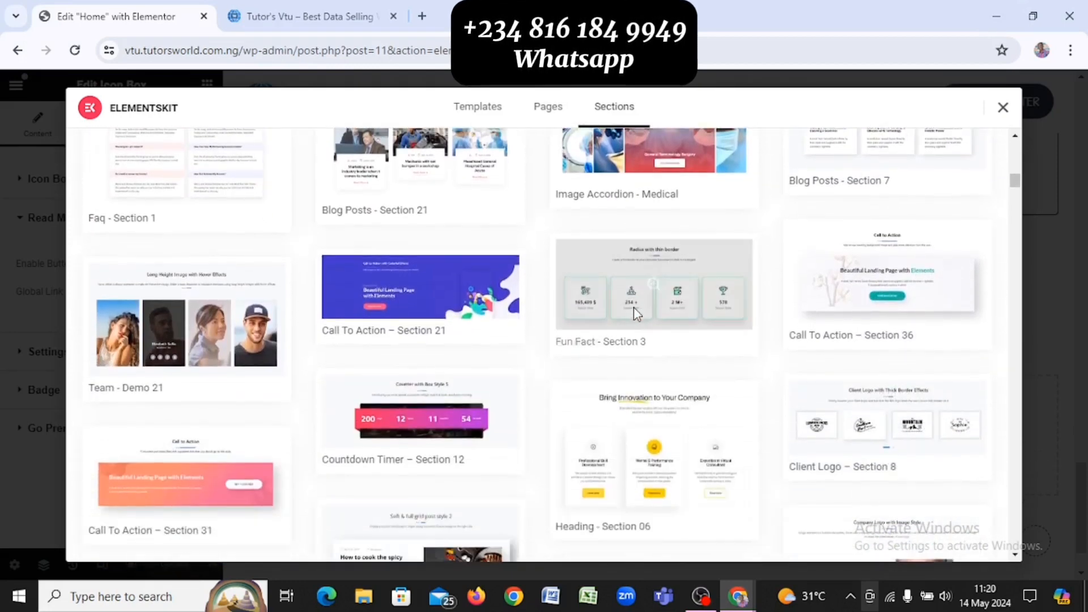
scroll(635, 309, "down", 3)
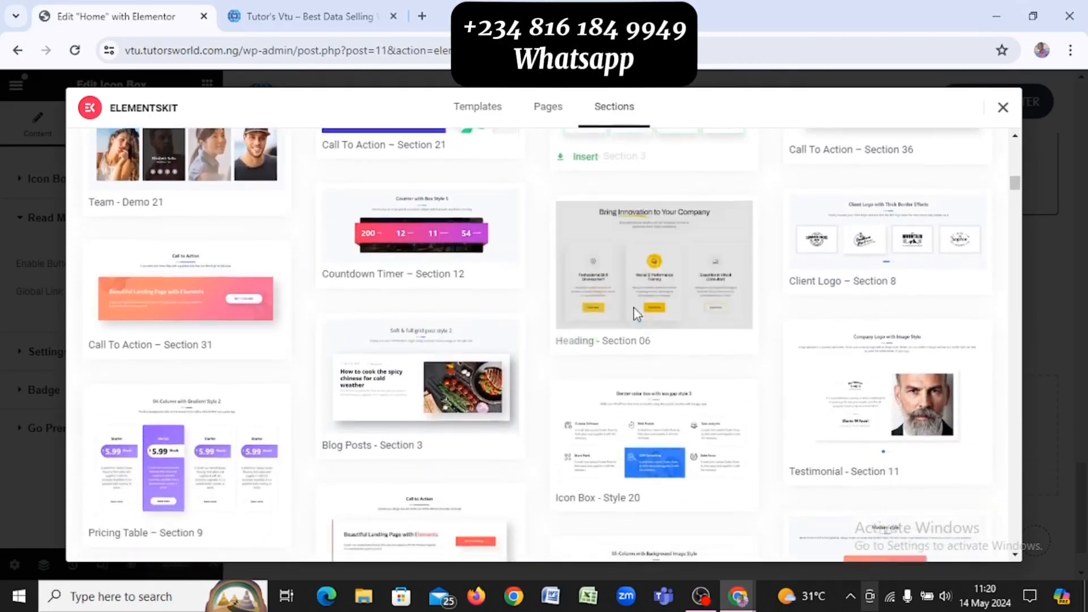
scroll(634, 307, "down", 3)
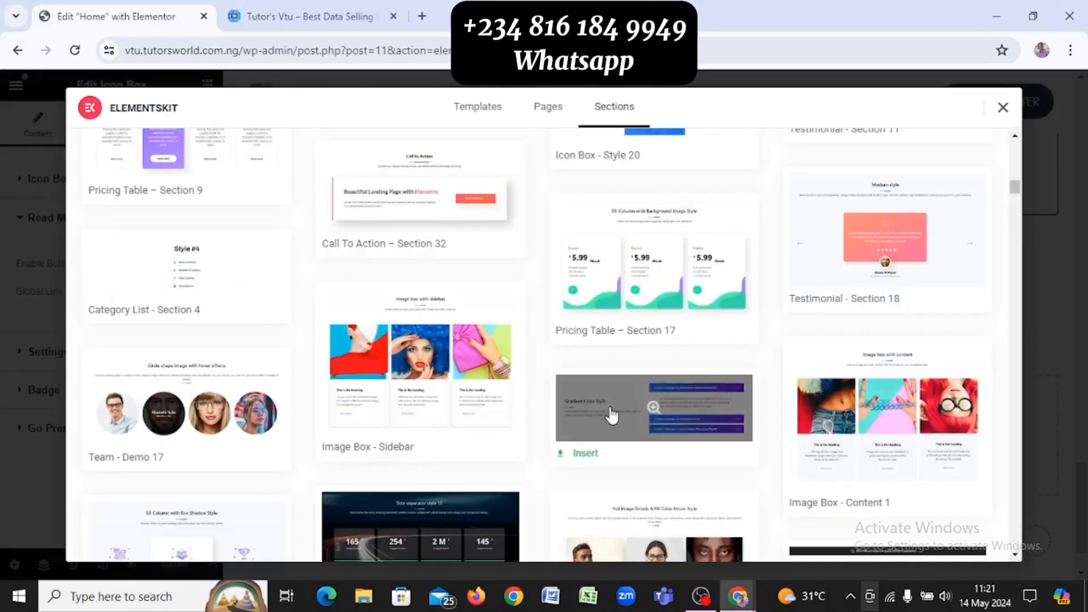
left_click(585, 454)
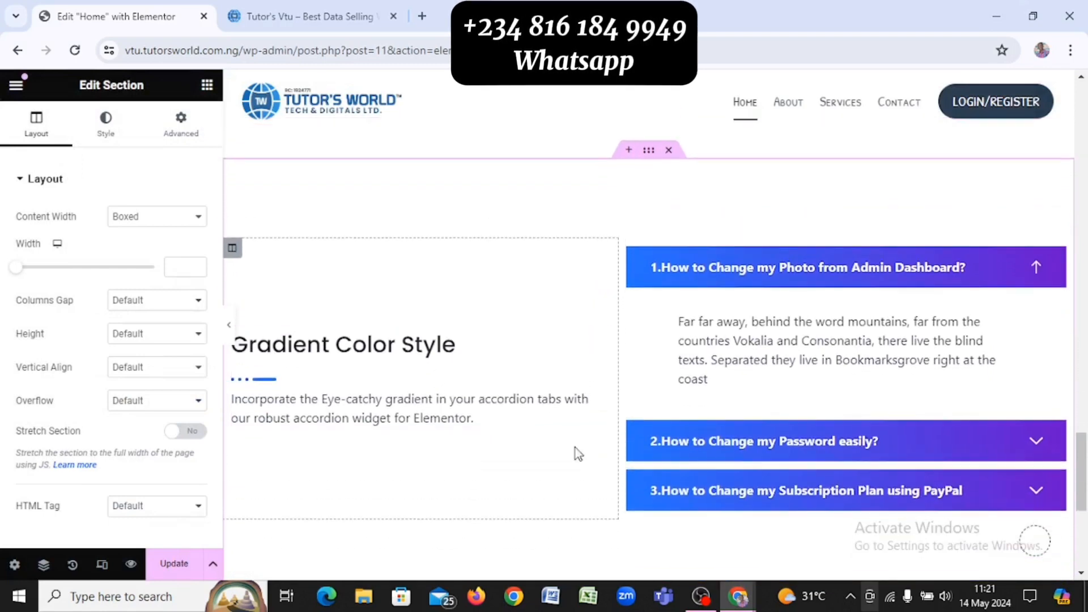
Copy the FAQ heading from the reference website and set the new section's heading title to "Frequently Asked Questions..."
key("alt+Tab")
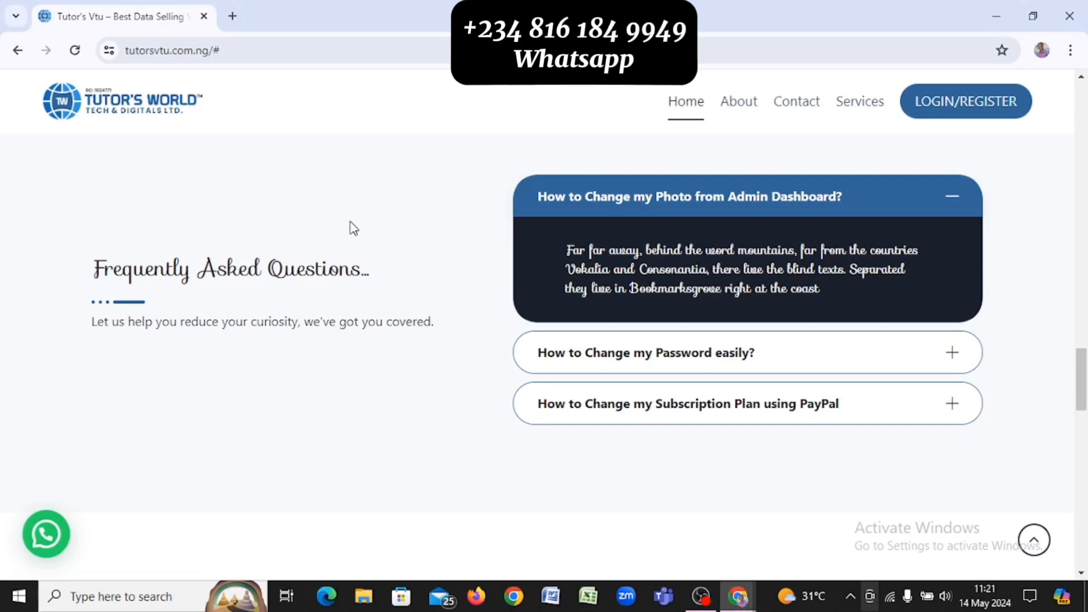
left_click_drag(378, 278, 81, 266)
key("ctrl+c")
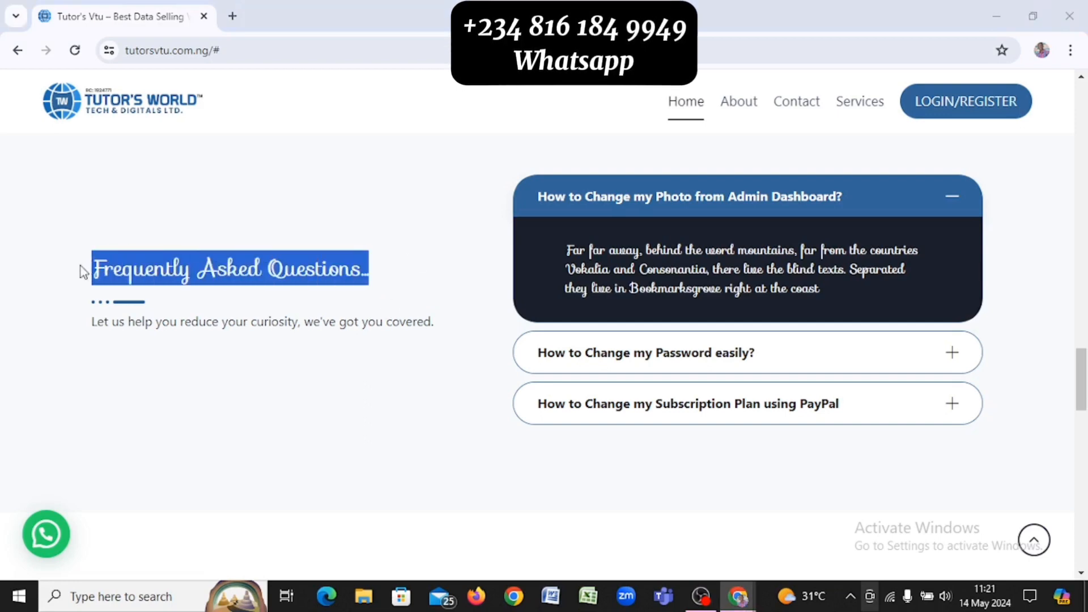
key("alt+Tab")
left_click(383, 379)
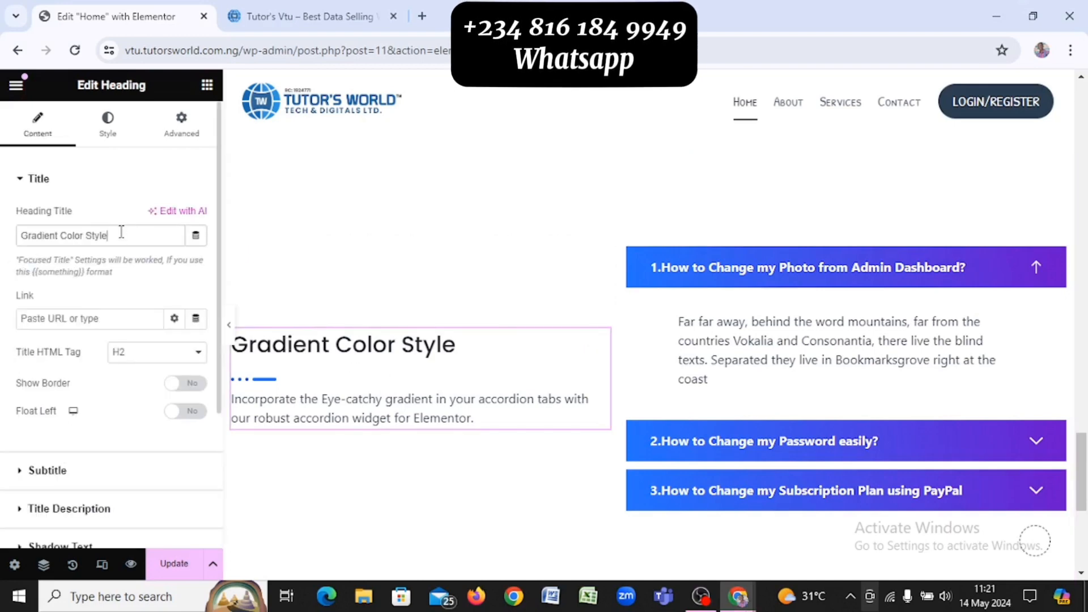
key("ctrl+a")
key("ctrl+v")
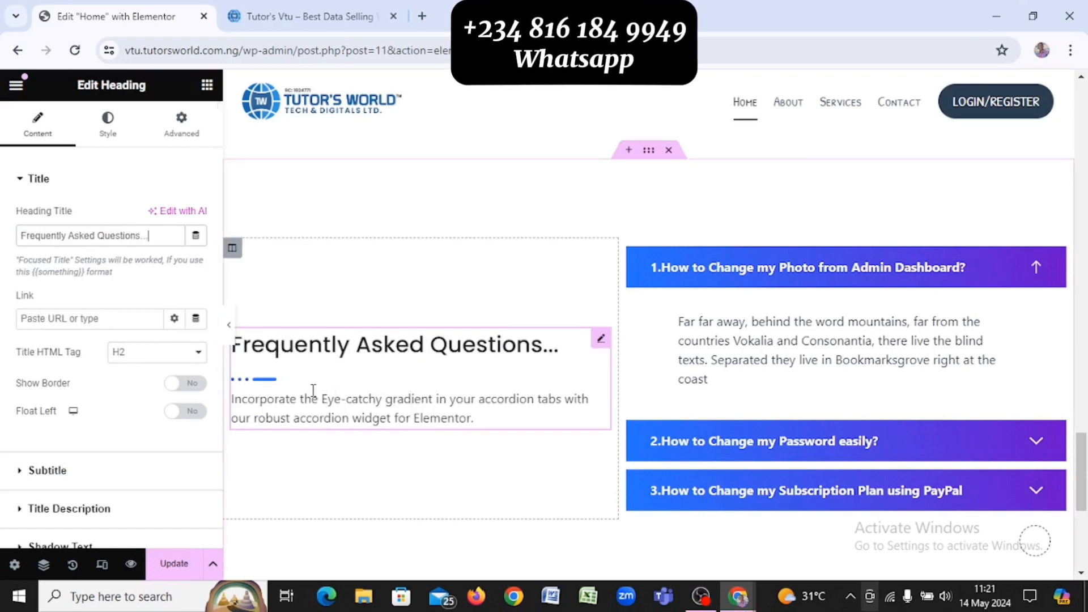
Copy the "Our Services..." heading and paste its style onto the "Frequently Asked Questions..." heading
scroll(374, 332, "up", 12)
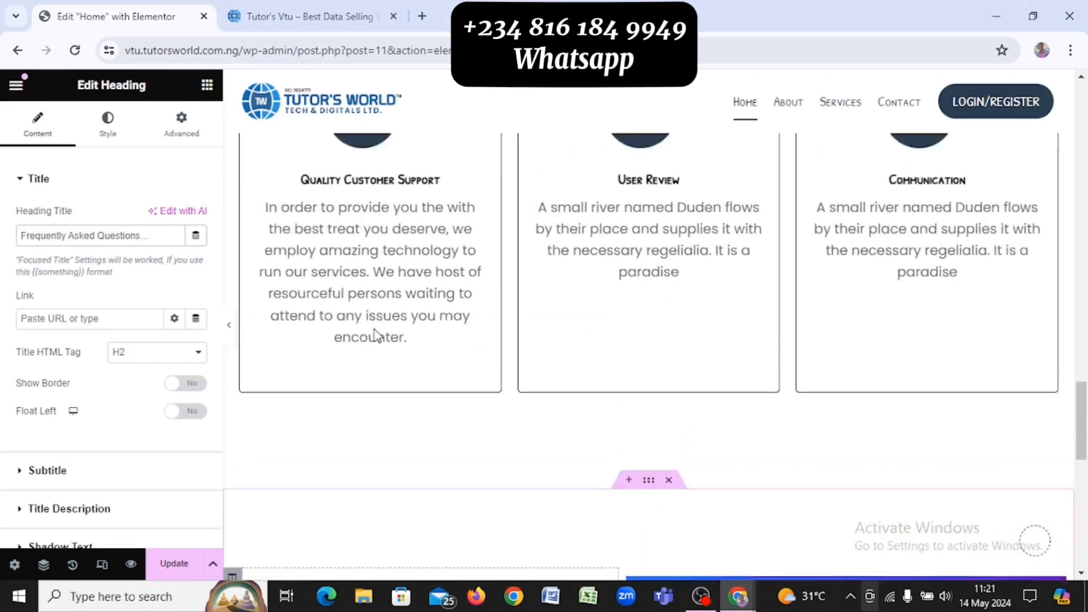
scroll(374, 329, "up", 3)
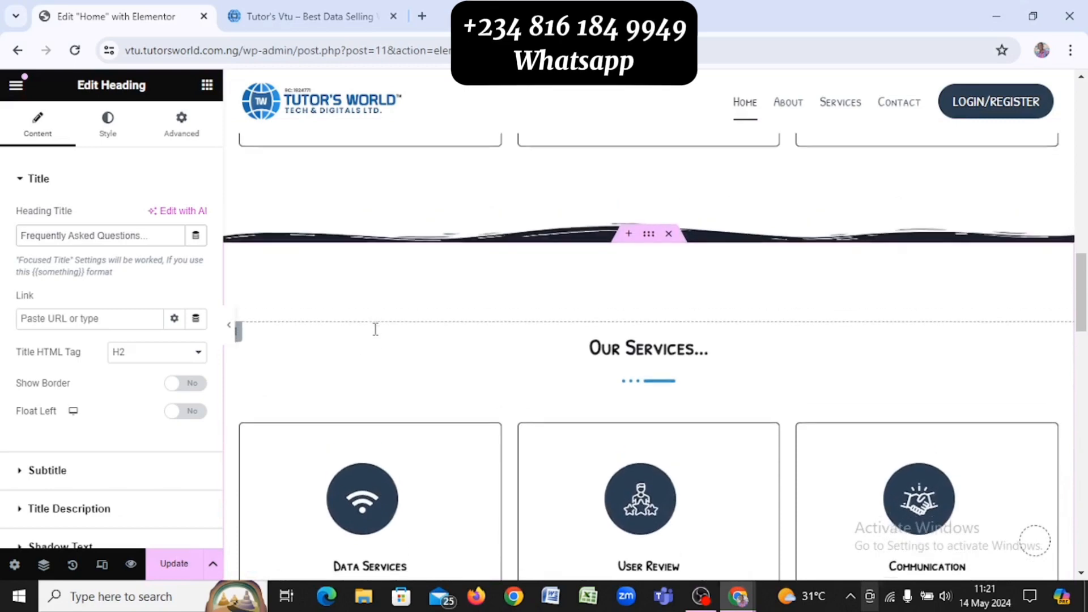
scroll(374, 328, "down", 2)
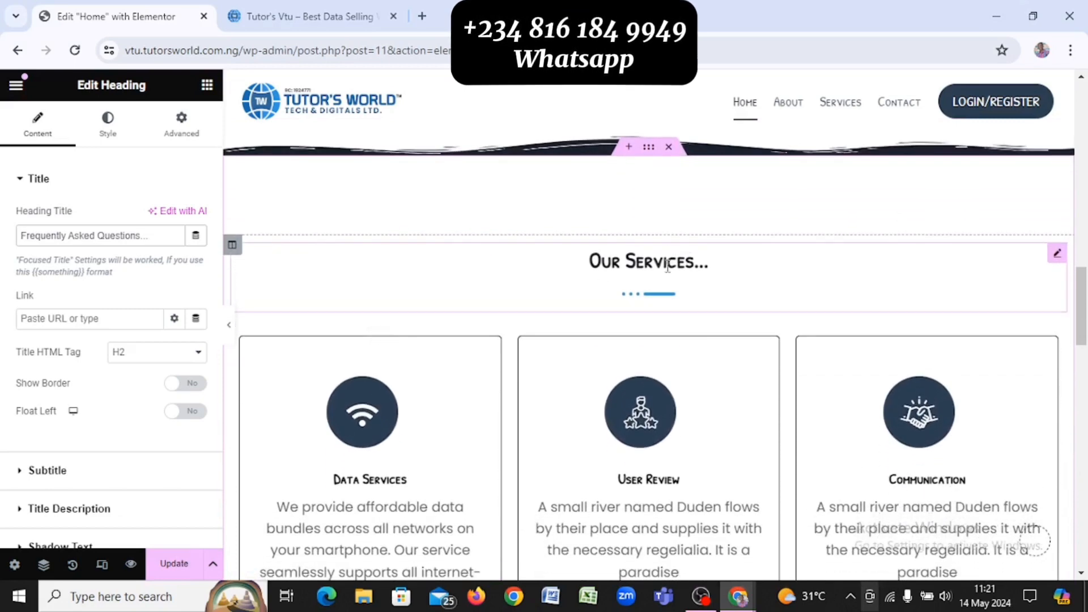
right_click(668, 266)
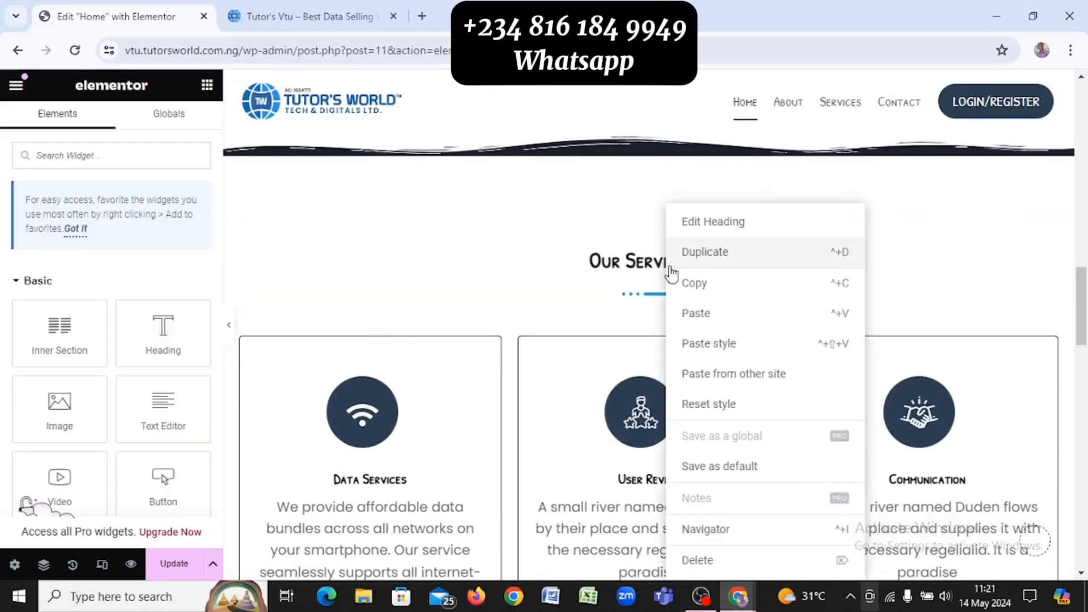
left_click(706, 285)
scroll(708, 289, "down", 8)
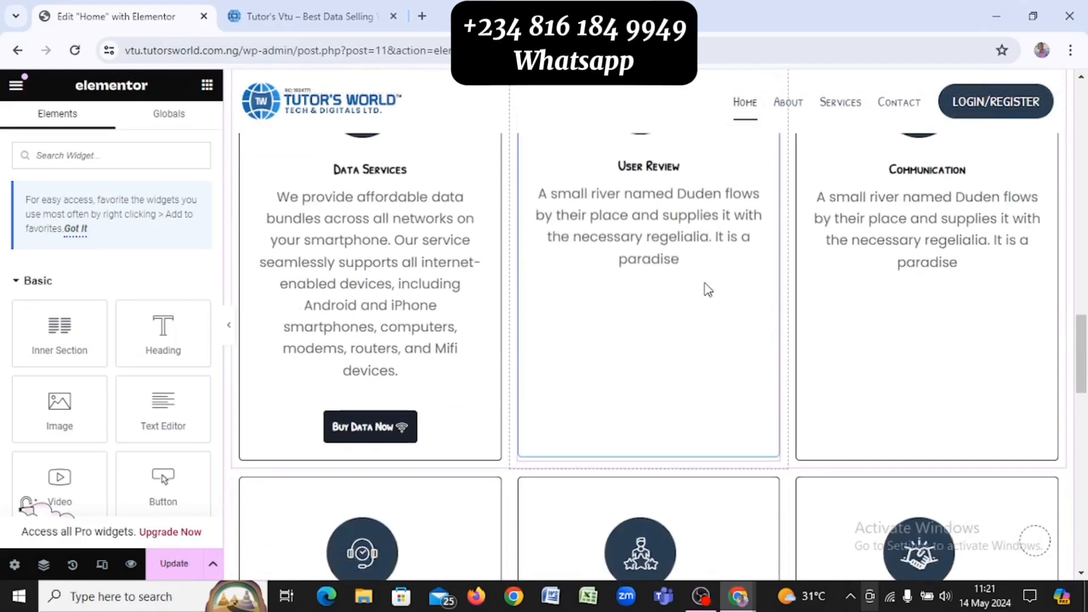
scroll(708, 289, "down", 12)
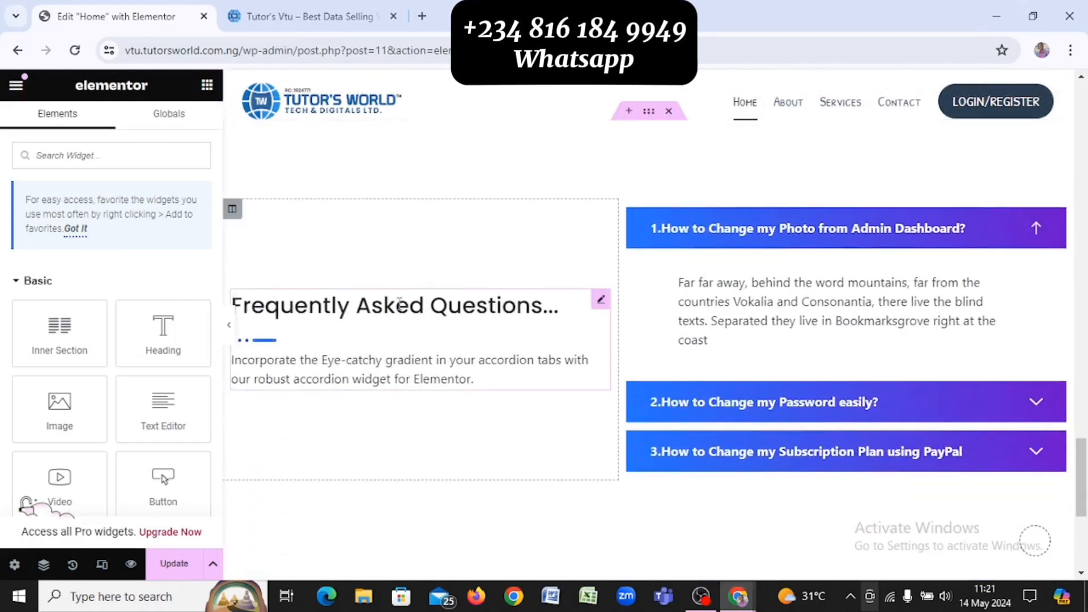
right_click(421, 321)
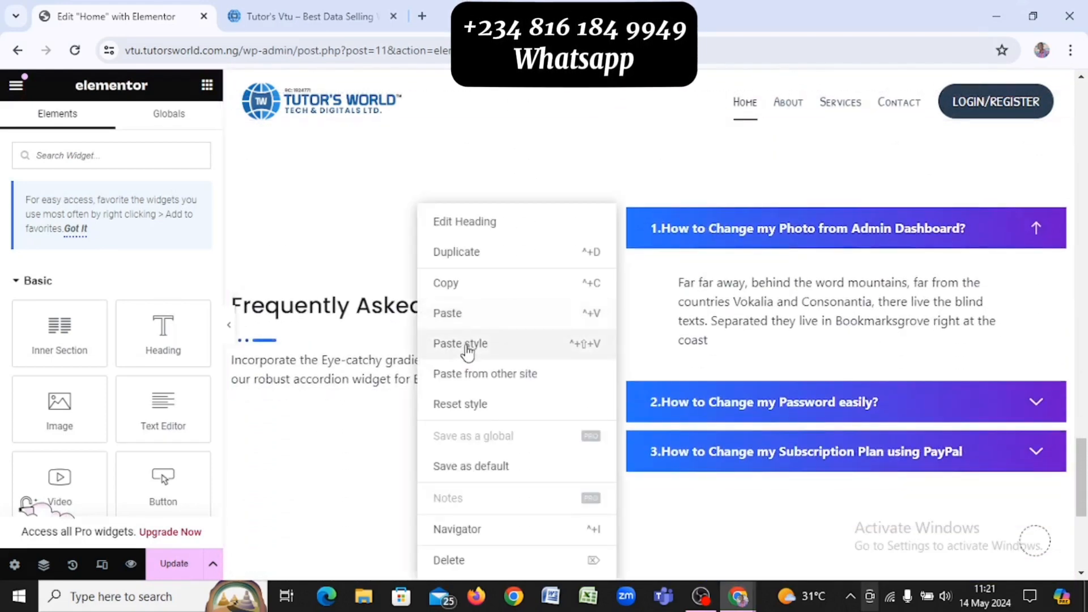
left_click(340, 291)
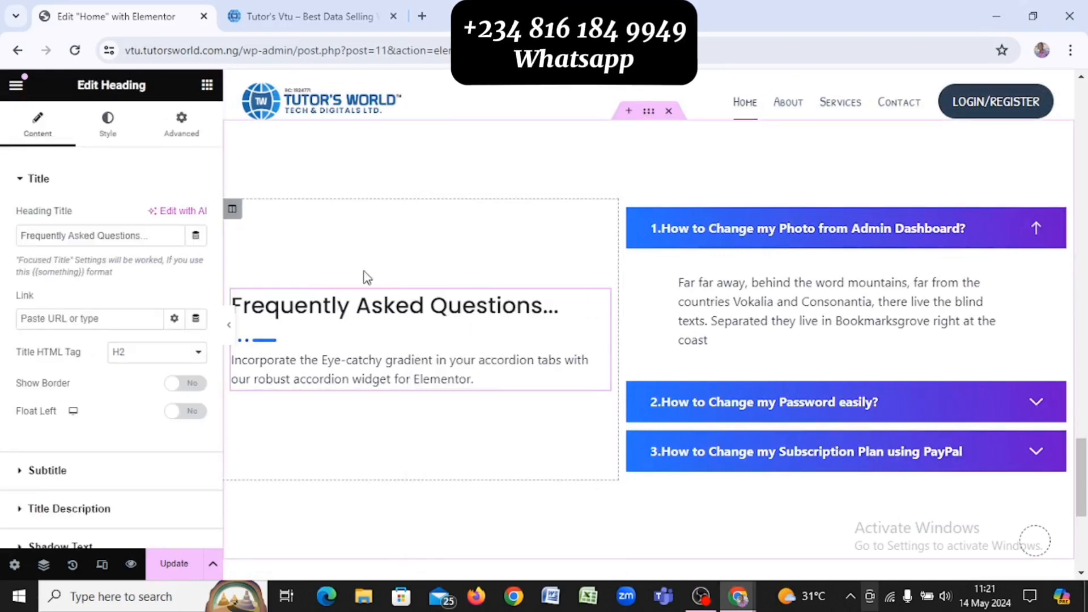
right_click(378, 348)
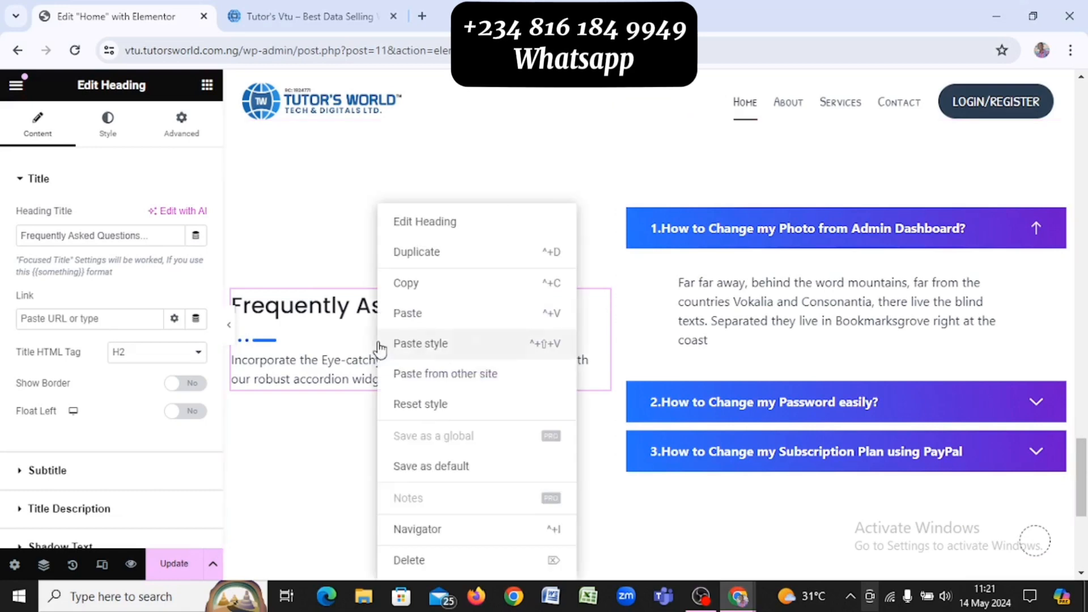
left_click(461, 352)
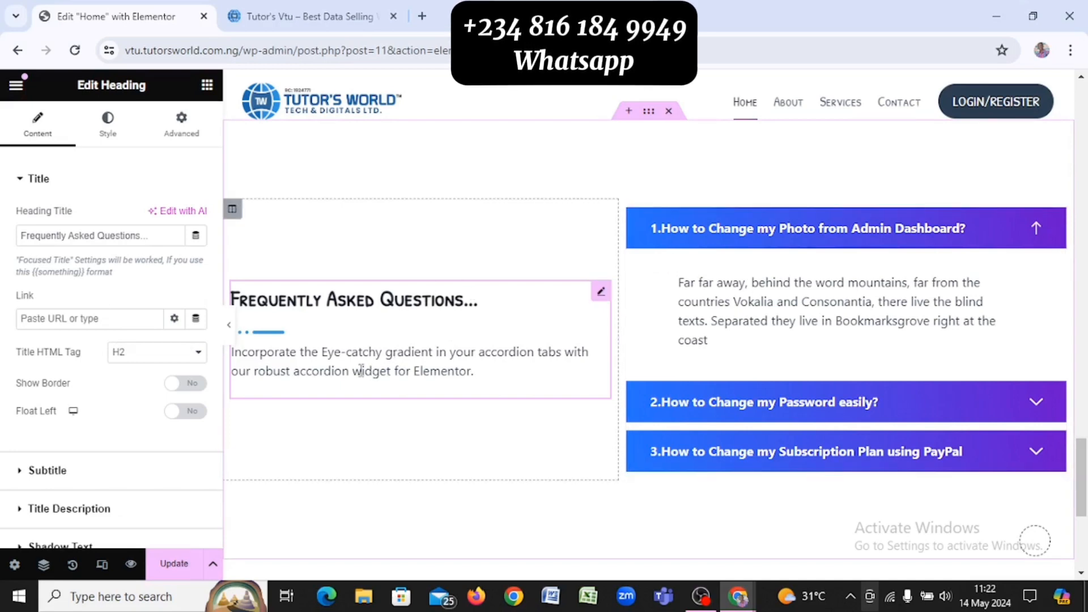
Check the description text under the FAQ heading on the reference website, and return to the Home page editor
key("ctrl+w")
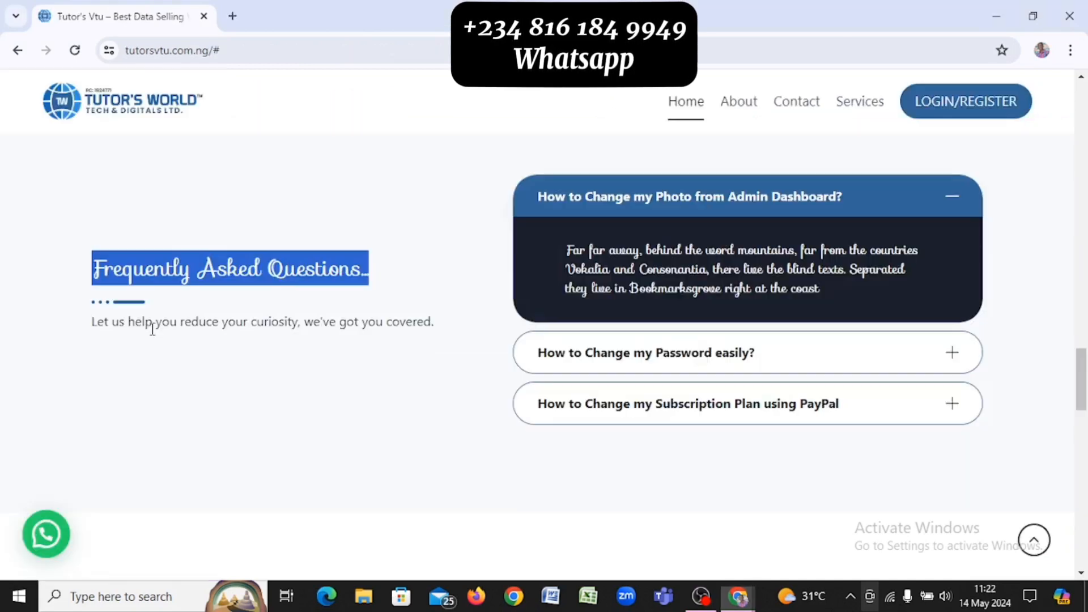
double_click(286, 321)
left_click(286, 321)
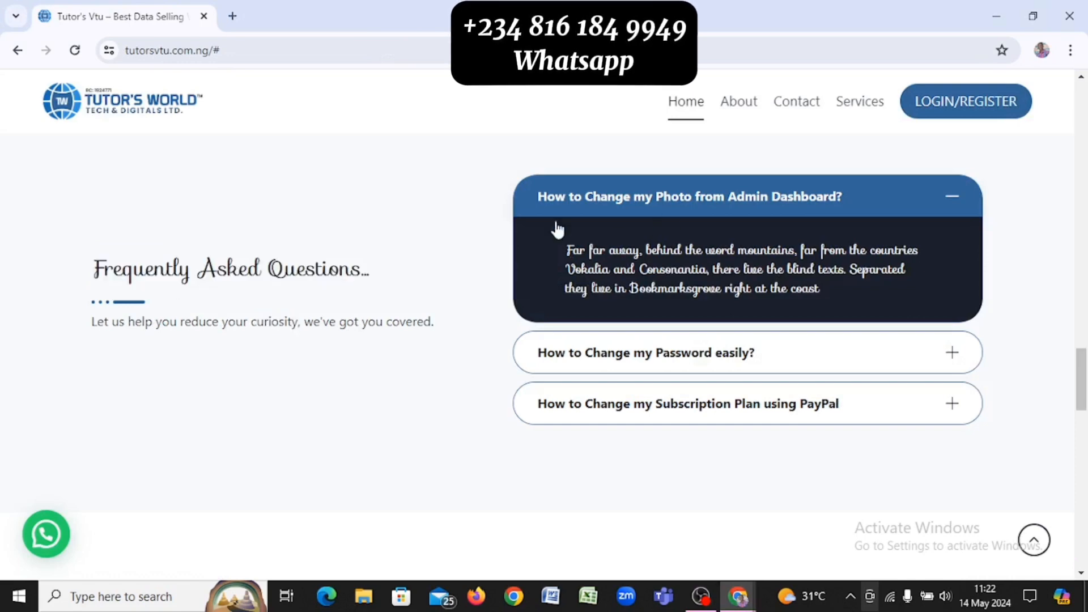
mouse_move(739, 596)
left_click(508, 284)
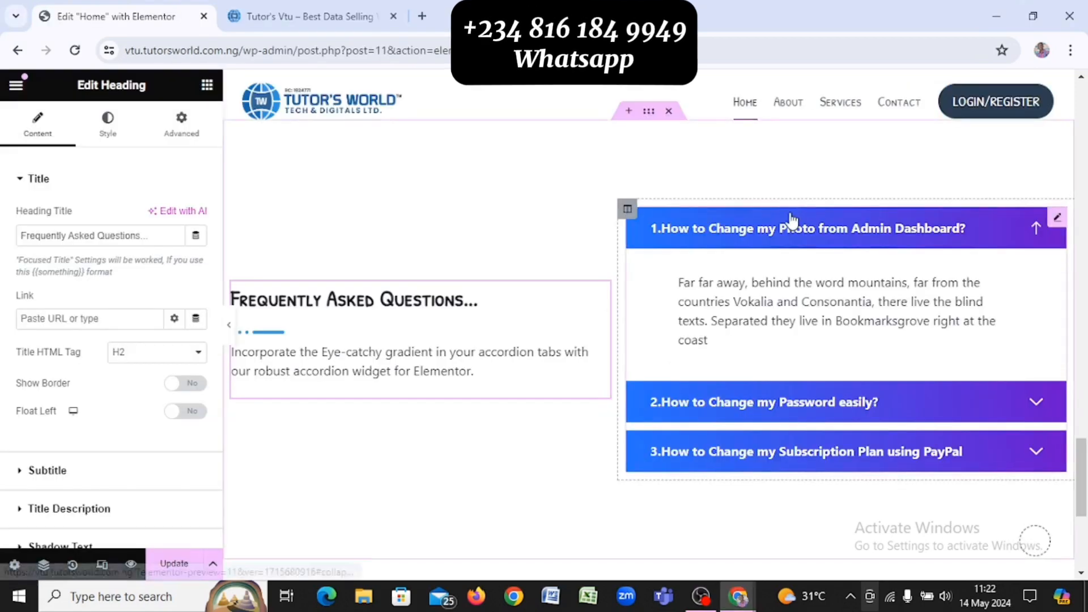
Open the FAQ accordion for editing and compare its first item's title and description with the reference website
left_click(843, 232)
left_click(843, 233)
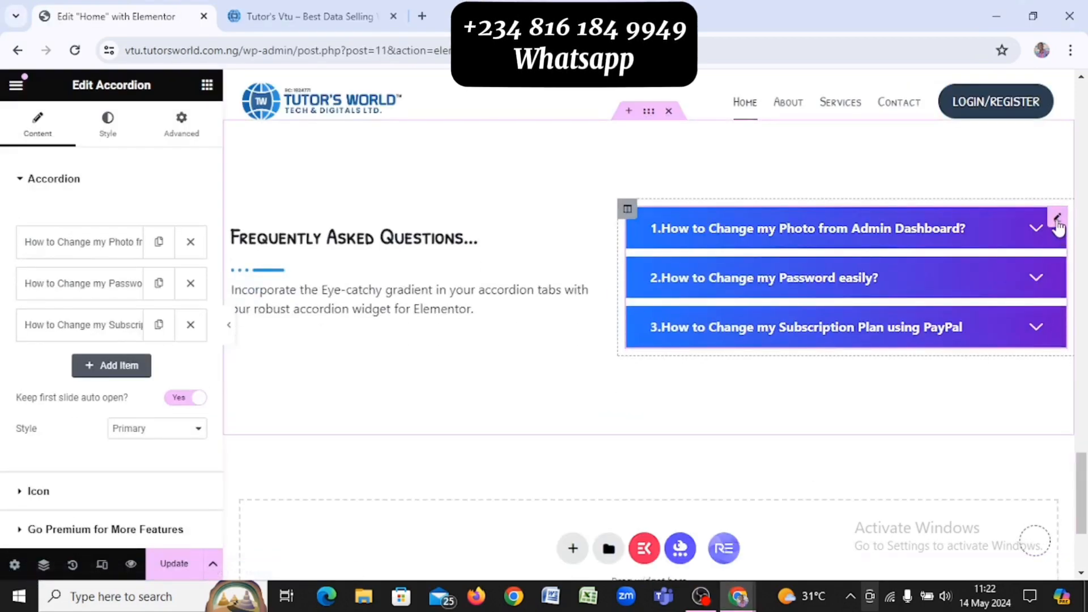
left_click(66, 244)
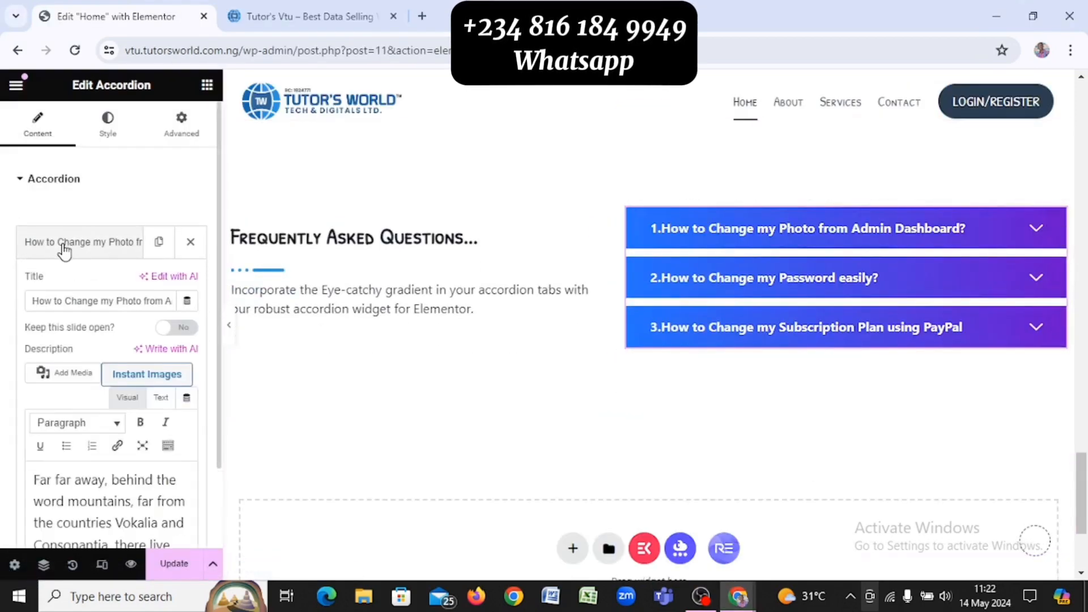
key("alt+Tab")
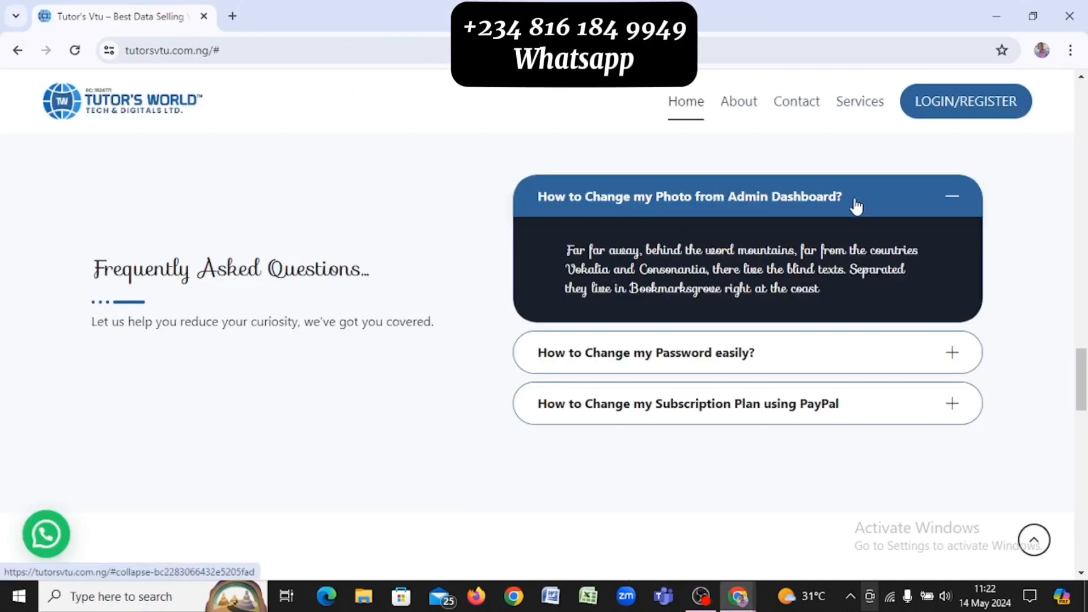
key("alt+Tab")
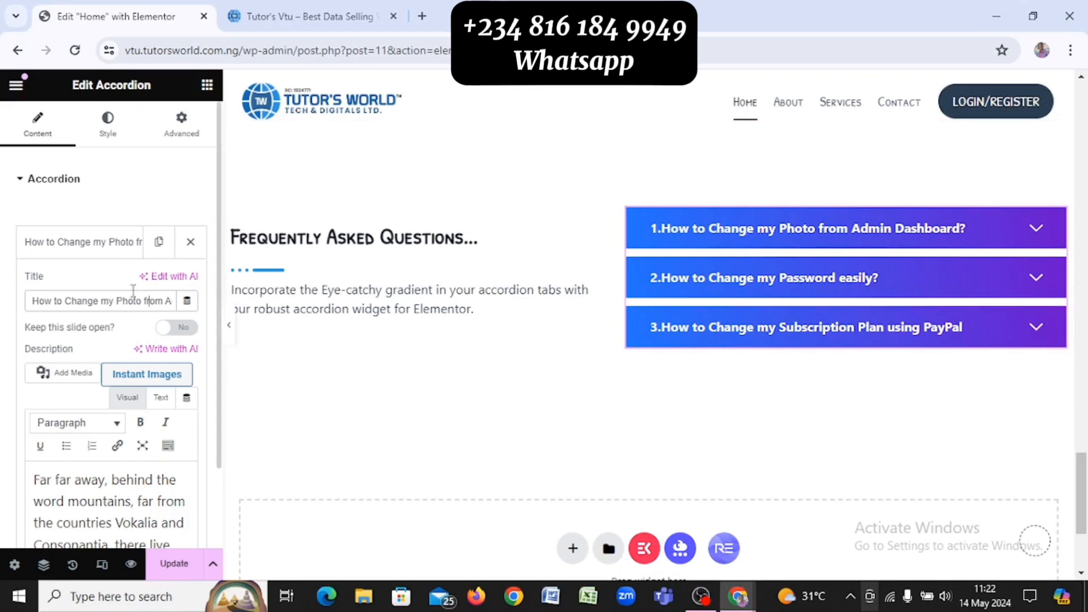
left_click(111, 254)
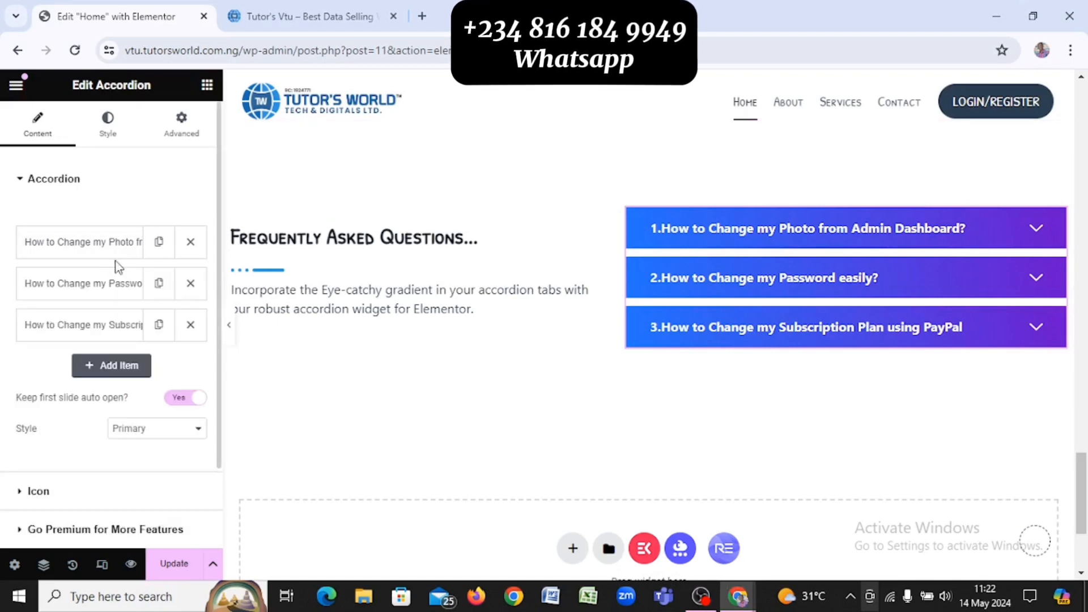
left_click(103, 250)
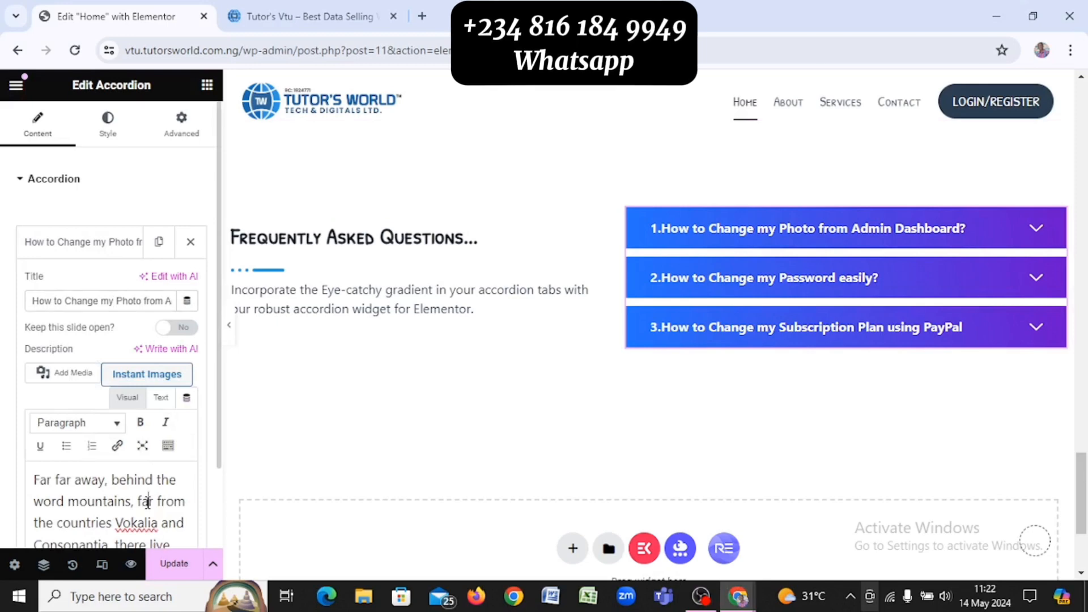
left_click(47, 180)
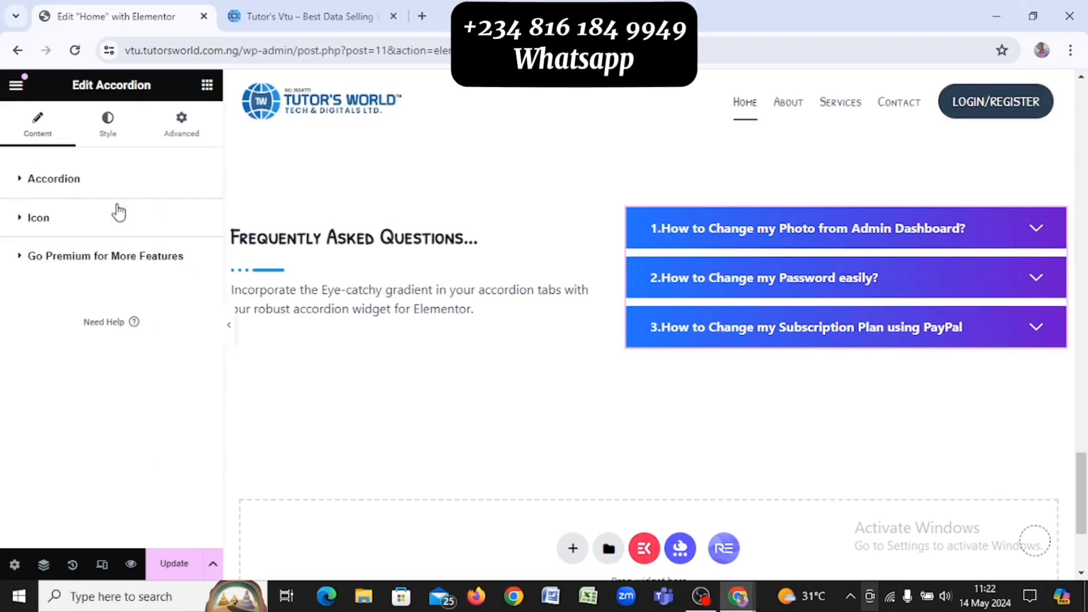
Set the open accordion title's background gradient from the global colour Strongest text to Theme Accent - alt
left_click(118, 142)
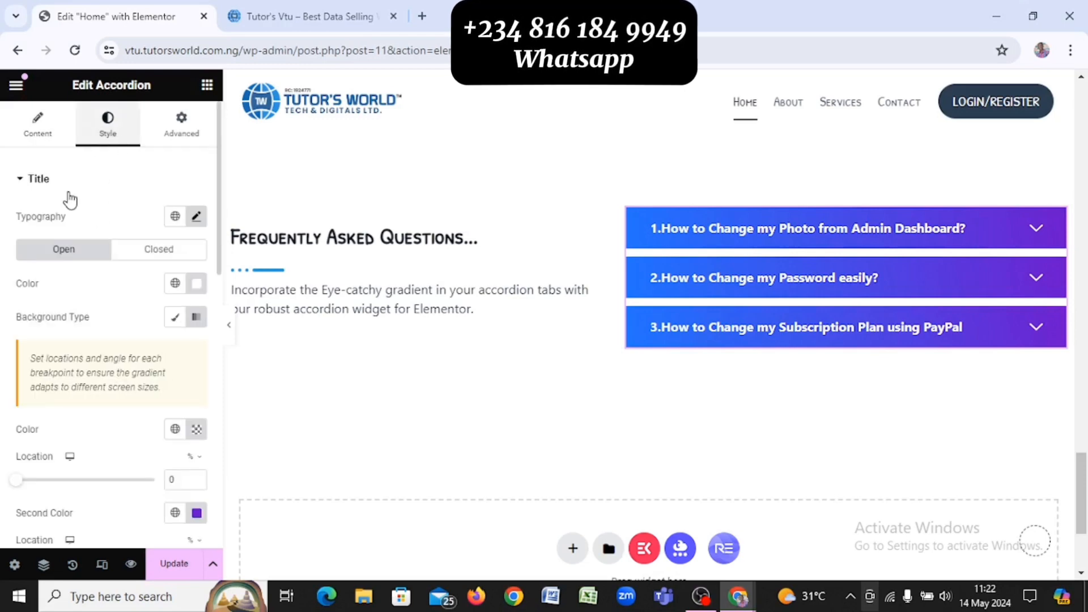
scroll(118, 232, "down", 1)
scroll(117, 236, "up", 1)
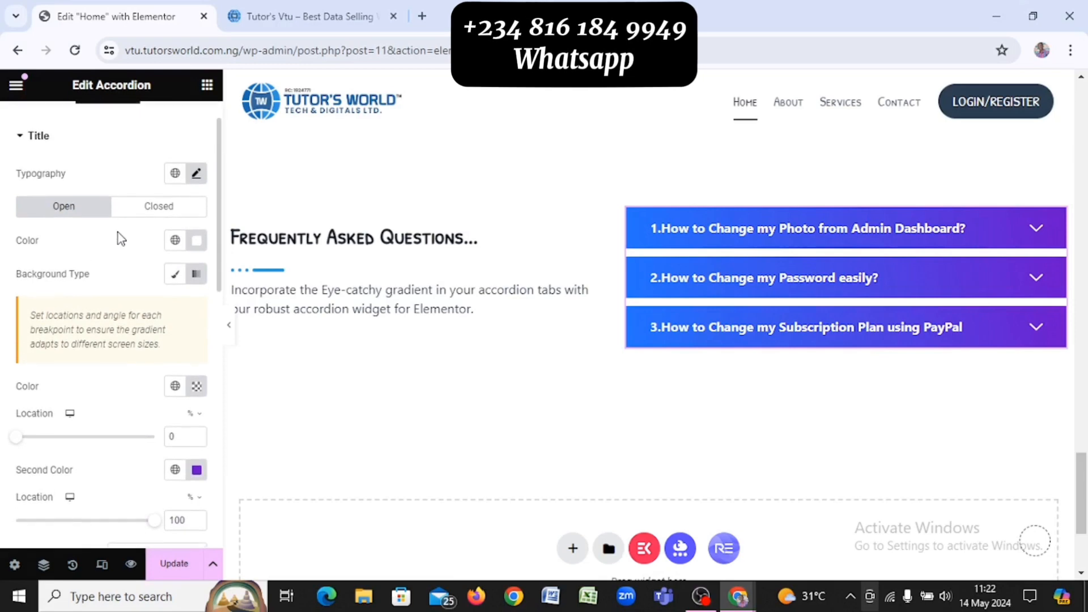
left_click(1039, 230)
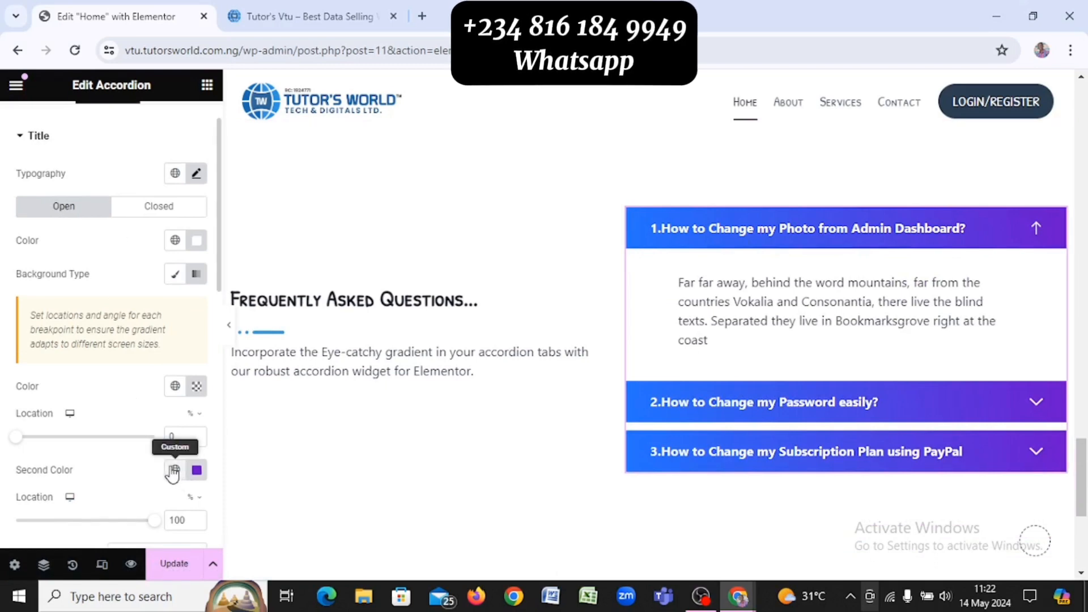
left_click(175, 386)
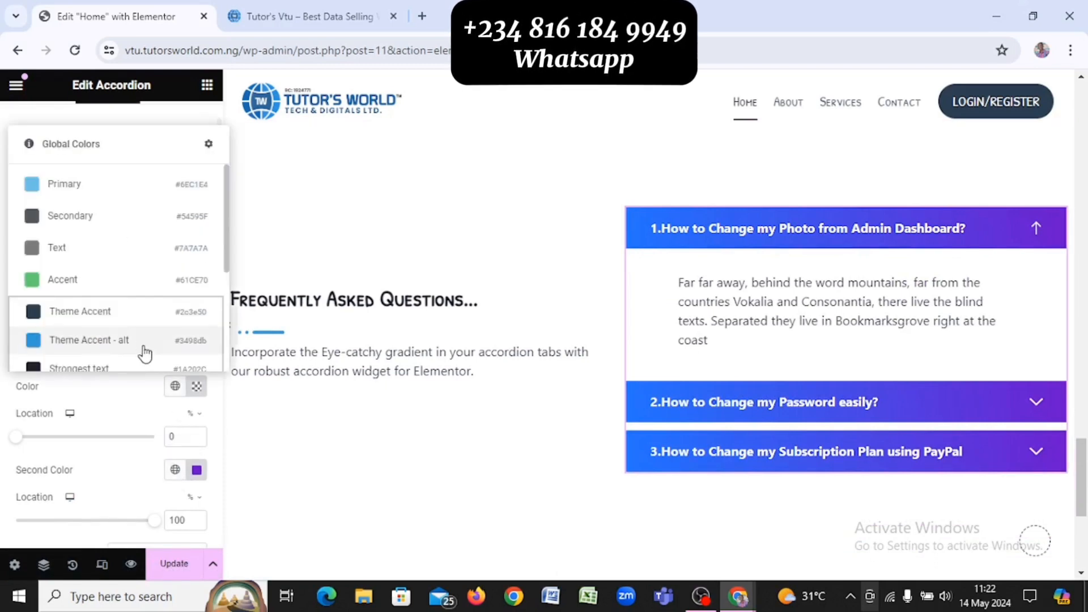
scroll(130, 339, "down", 1)
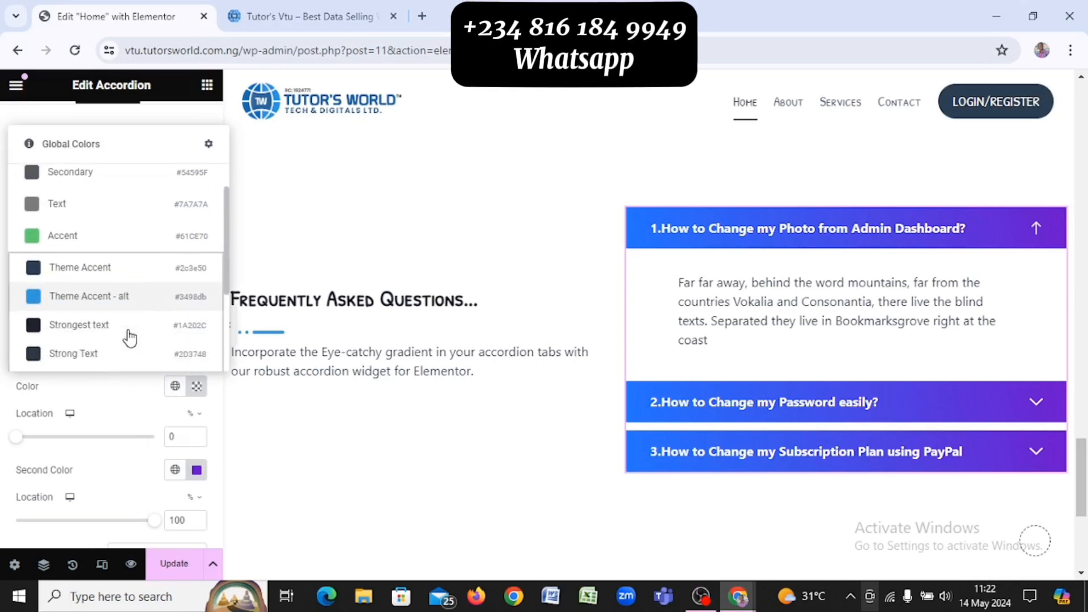
left_click(128, 326)
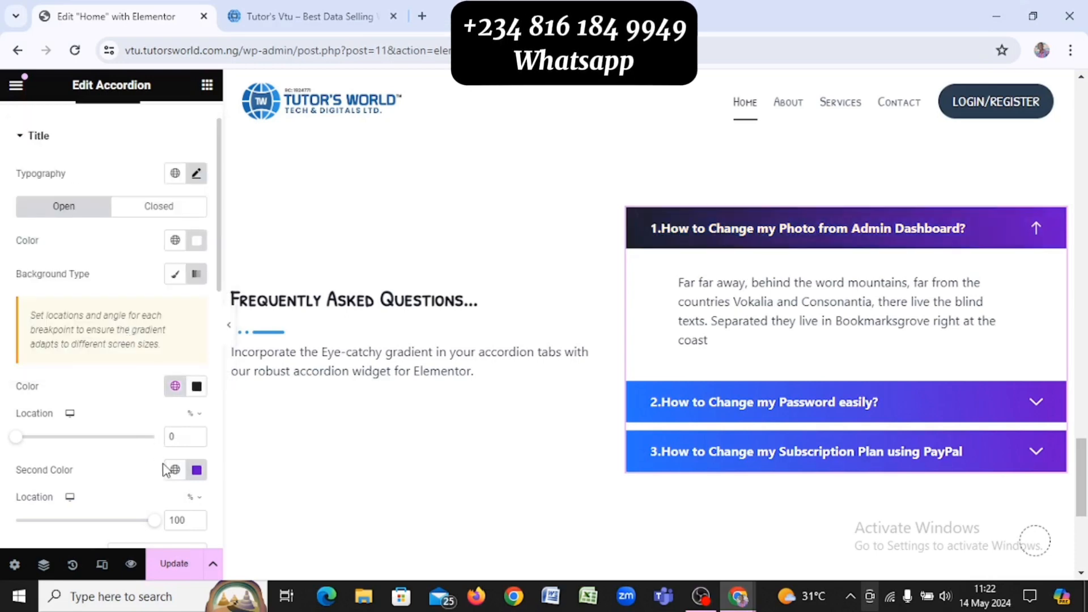
left_click(175, 470)
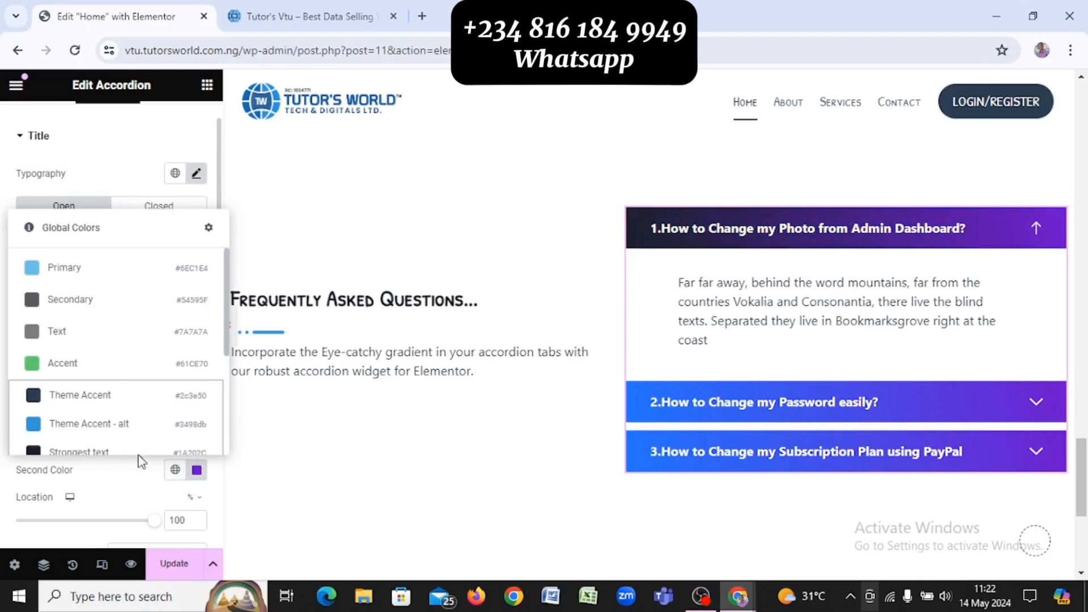
left_click(129, 433)
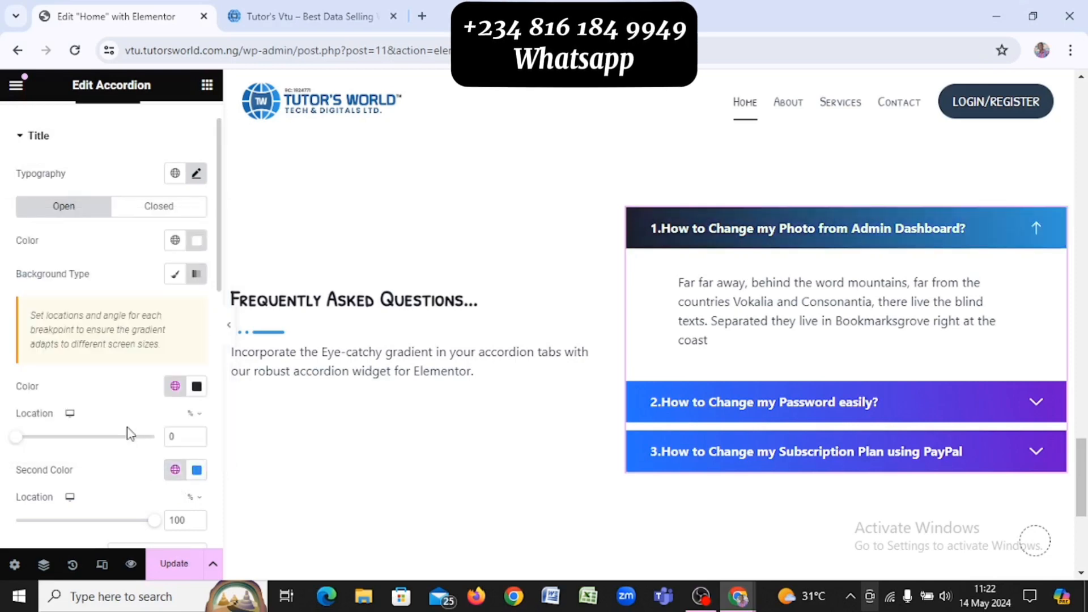
Try Strongest text as the open title's second gradient colour, and restore it to Theme Accent - alt
scroll(129, 348, "down", 1)
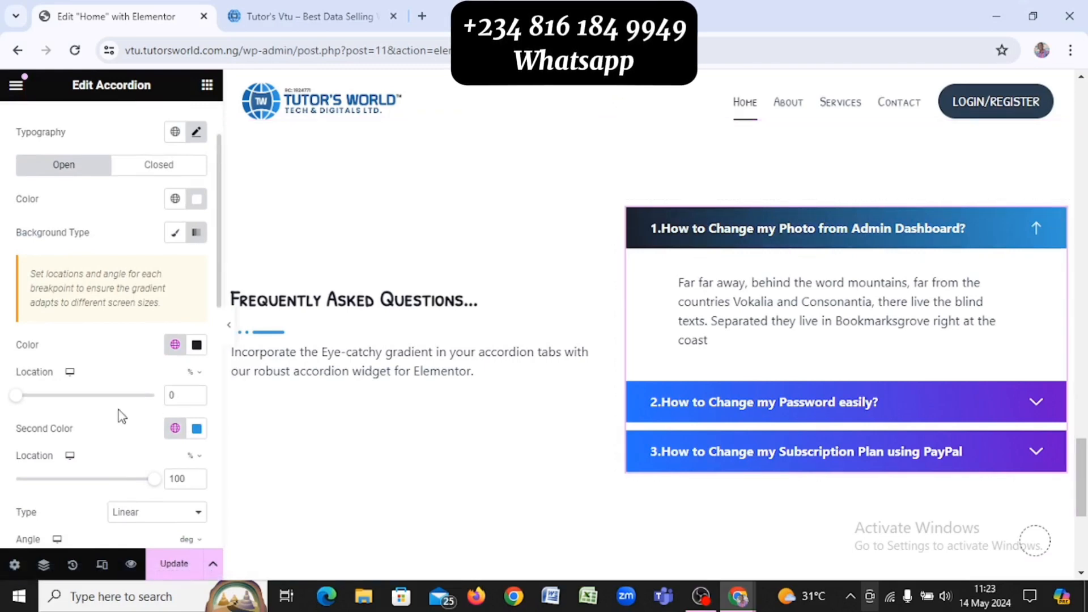
left_click(173, 431)
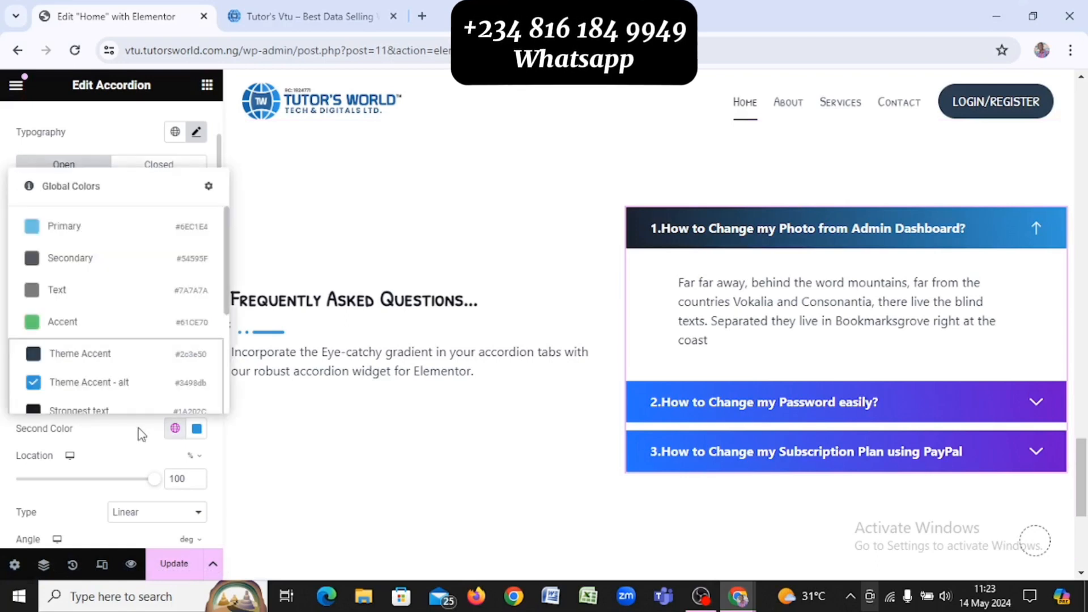
left_click(106, 410)
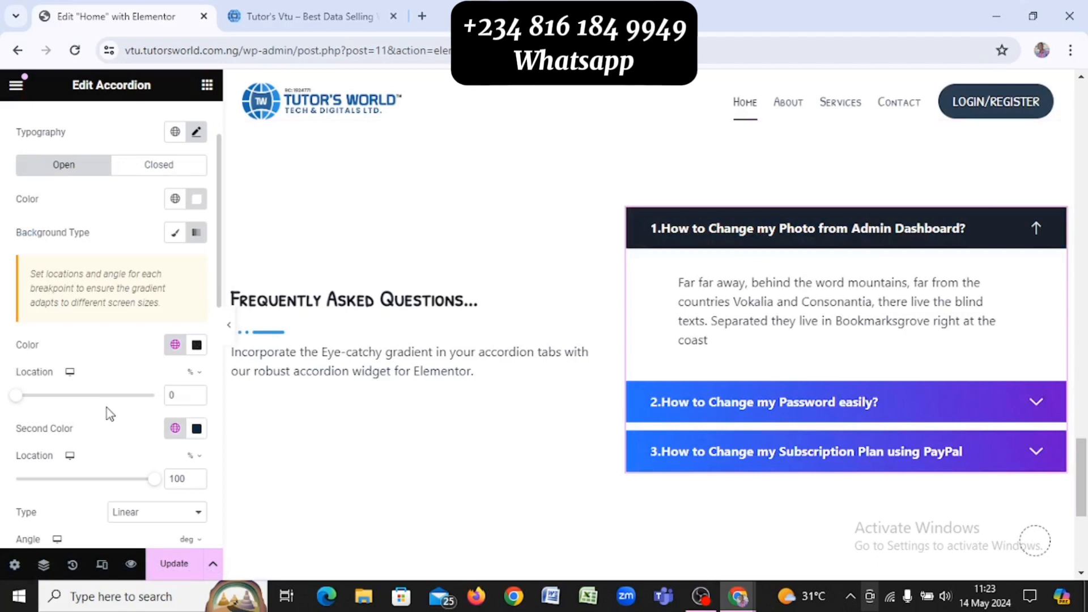
left_click(177, 434)
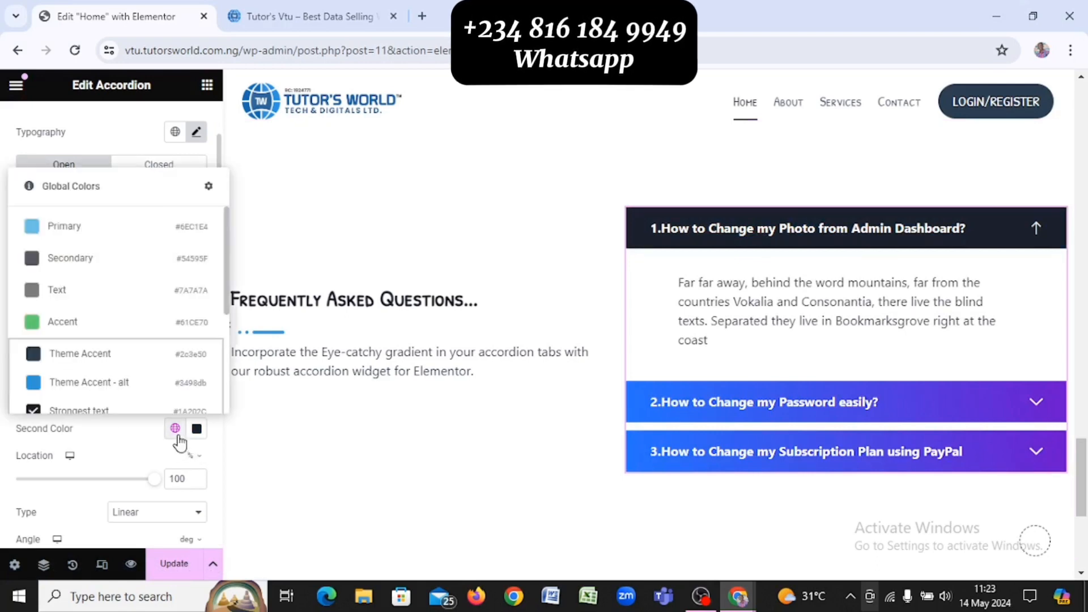
left_click(125, 389)
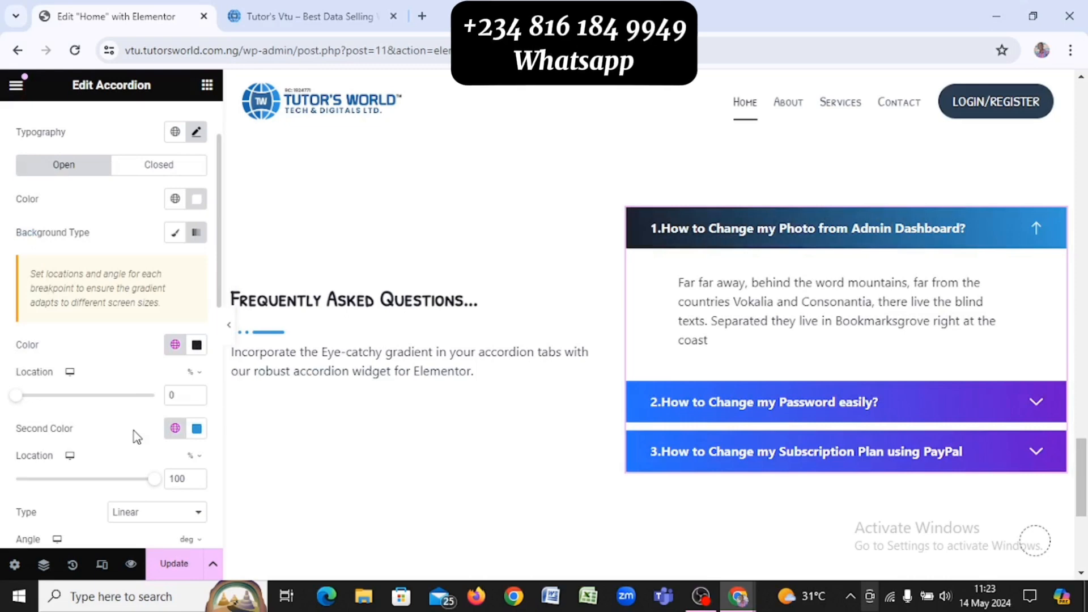
Set the closed accordion titles' background gradient from the global colour Theme Accent - alt to Strongest text
scroll(134, 430, "down", 1)
scroll(134, 431, "down", 1)
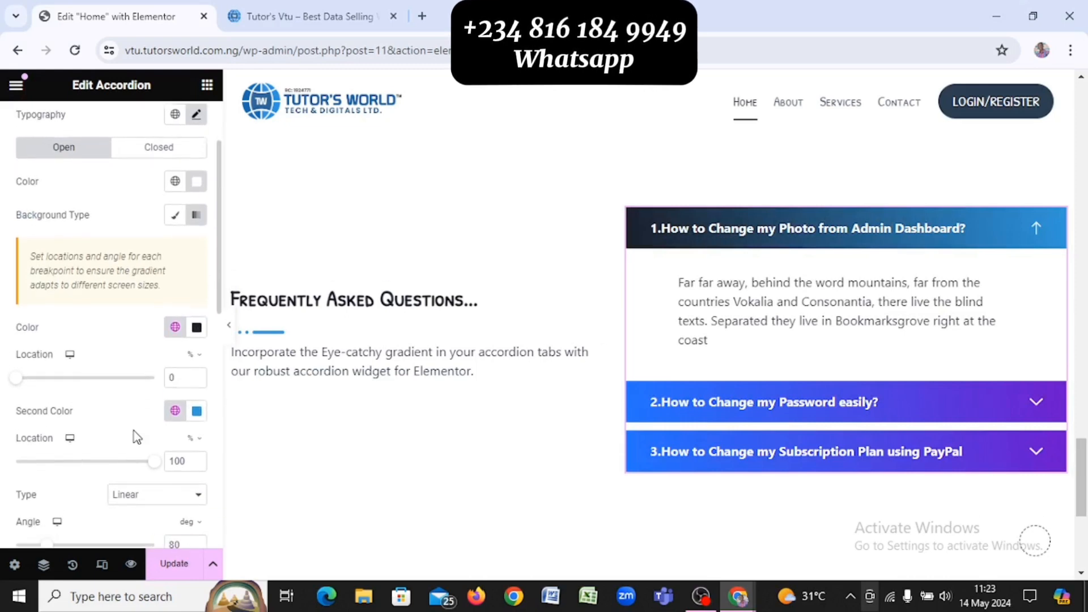
left_click(160, 146)
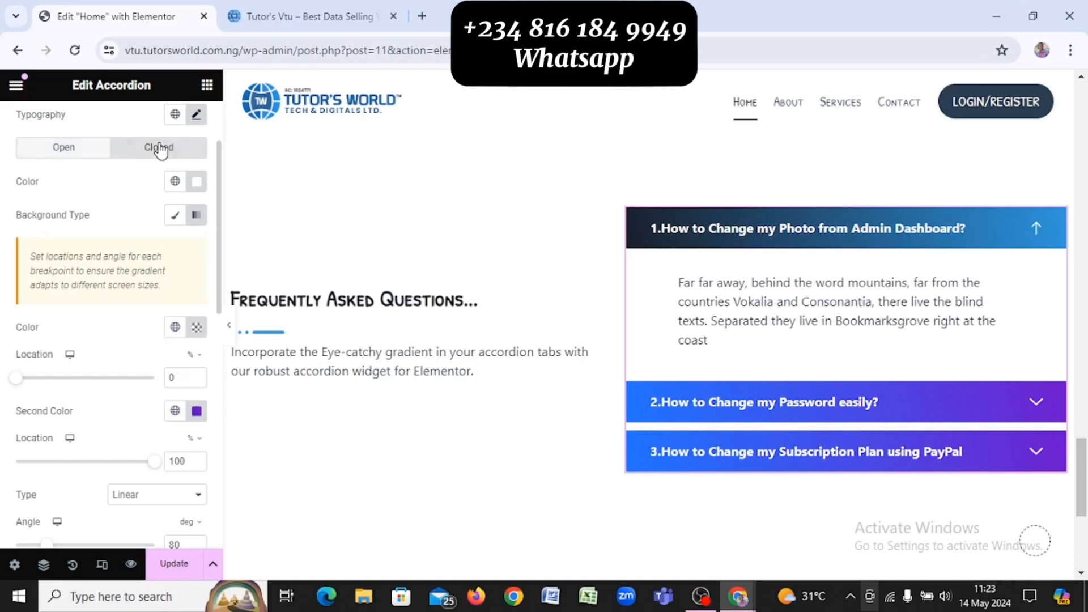
left_click(1037, 229)
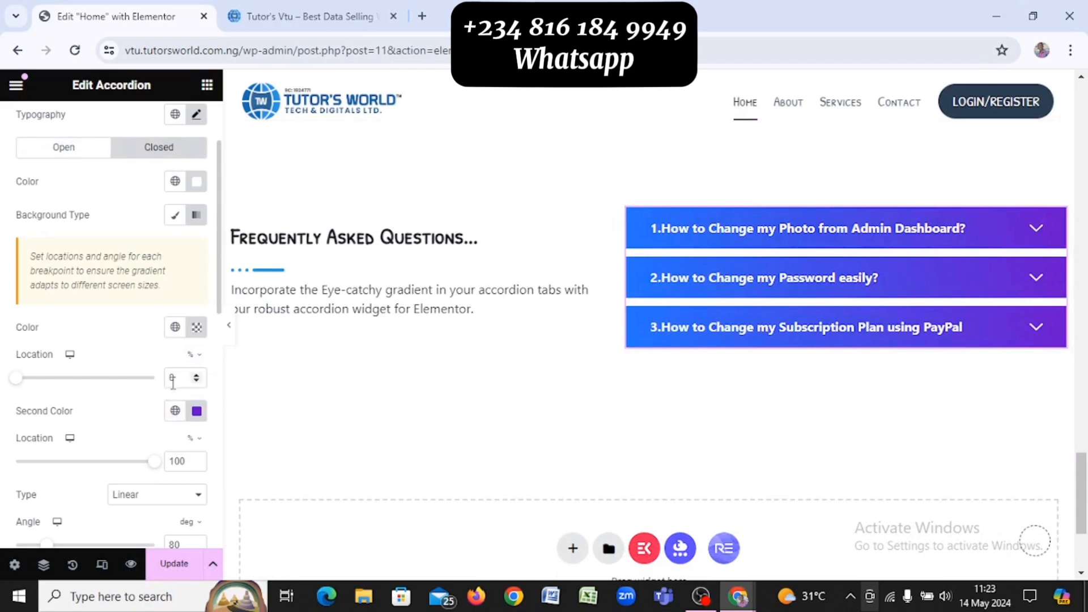
left_click(174, 329)
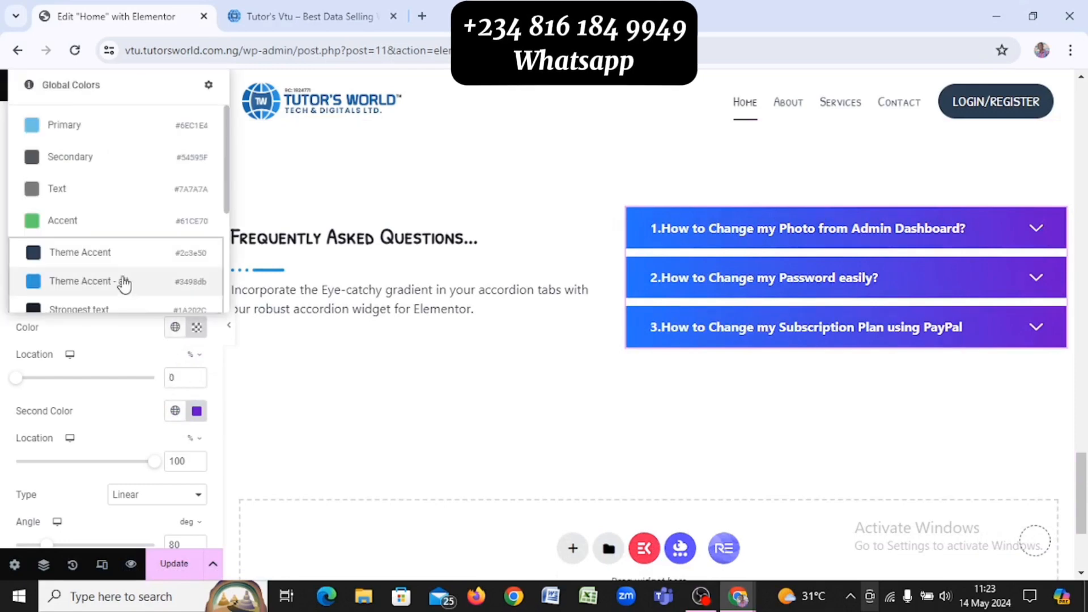
left_click(124, 311)
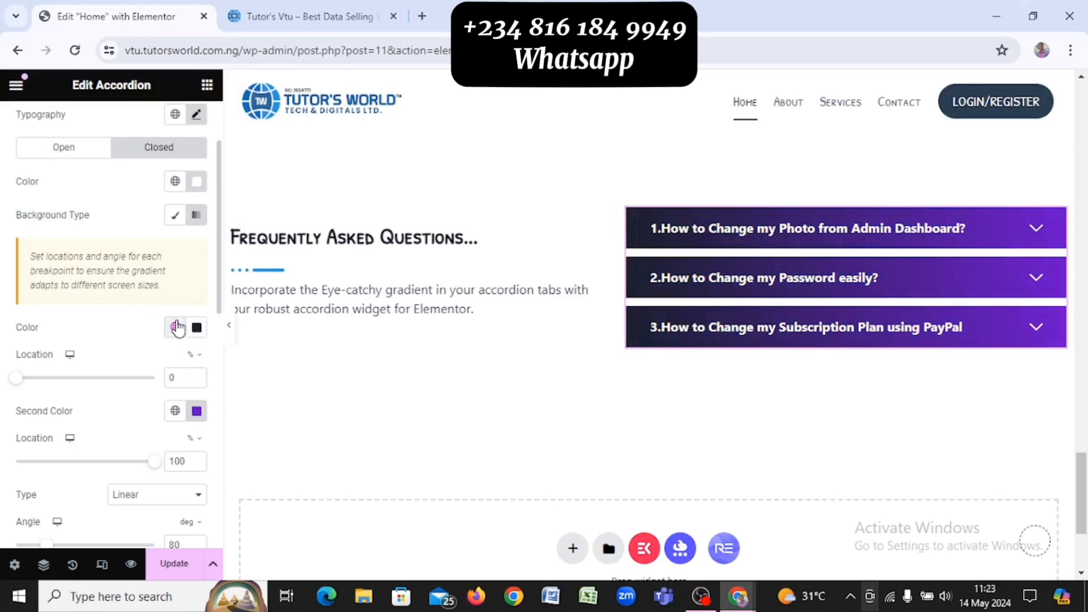
left_click(178, 328)
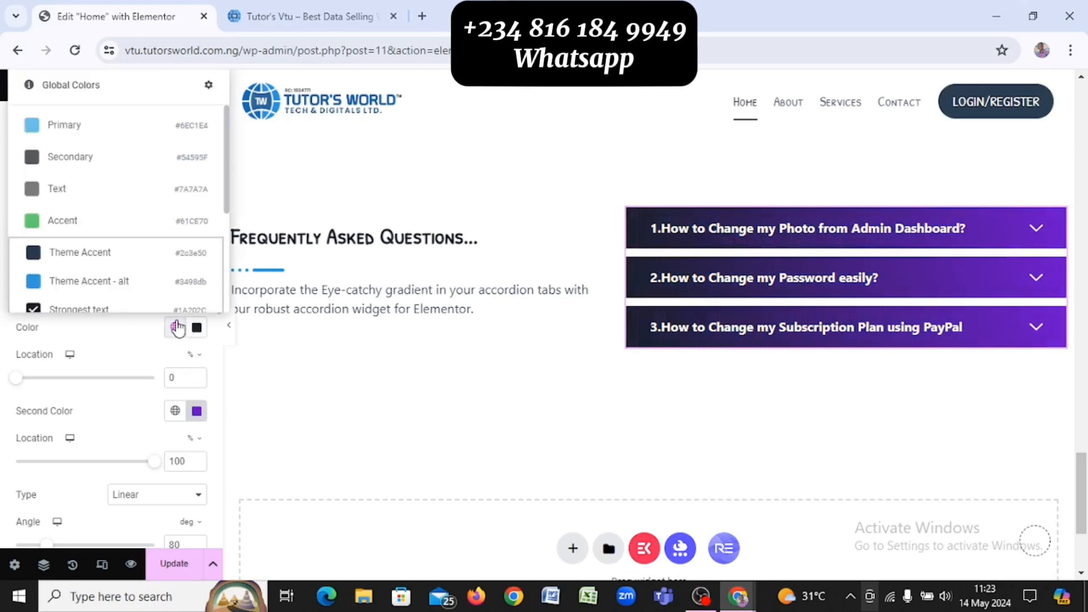
left_click(117, 283)
left_click(175, 411)
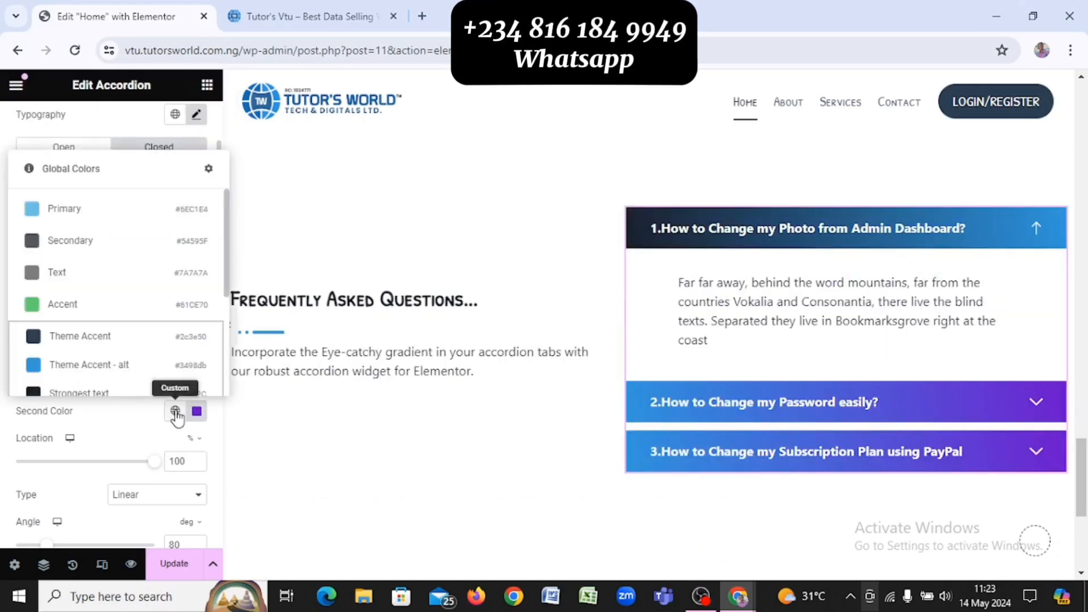
left_click(121, 392)
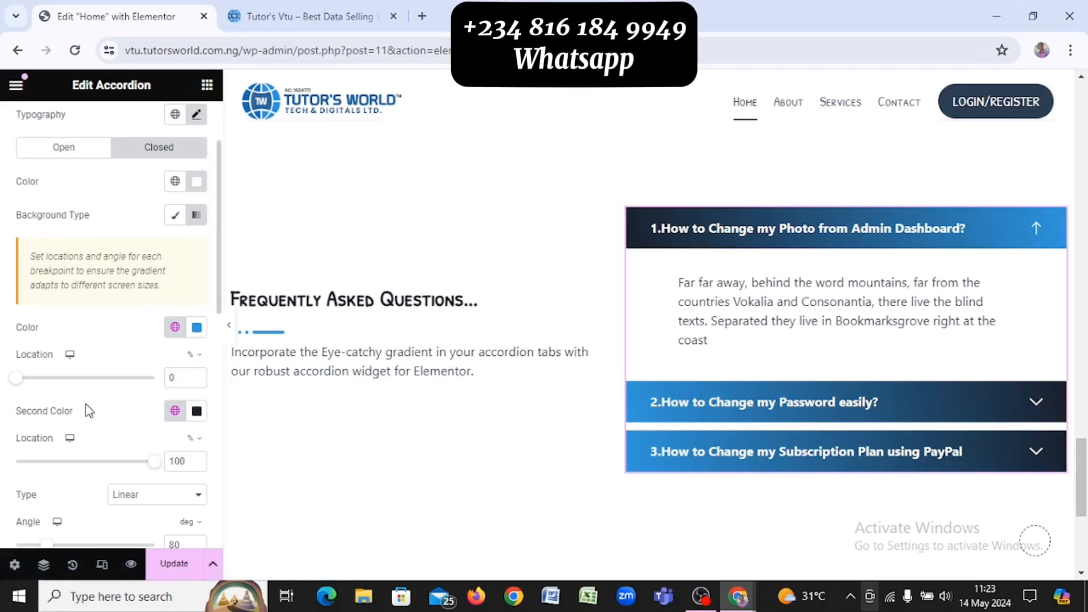
Apply the Primary global font to the FAQ accordion's titles
scroll(90, 402, "down", 2)
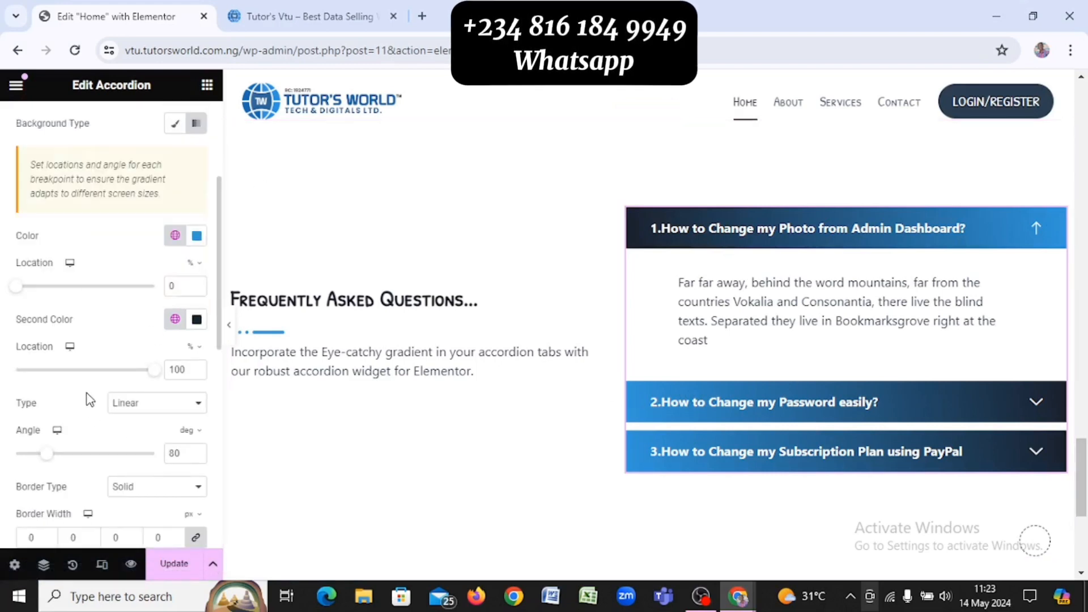
scroll(692, 425, "down", 1)
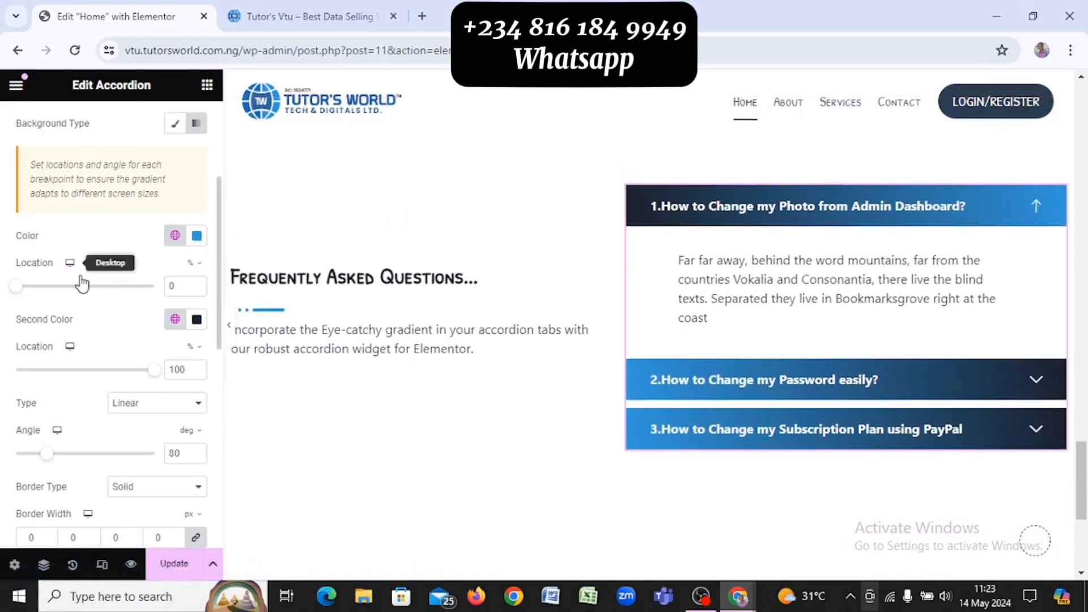
scroll(85, 278, "down", 8)
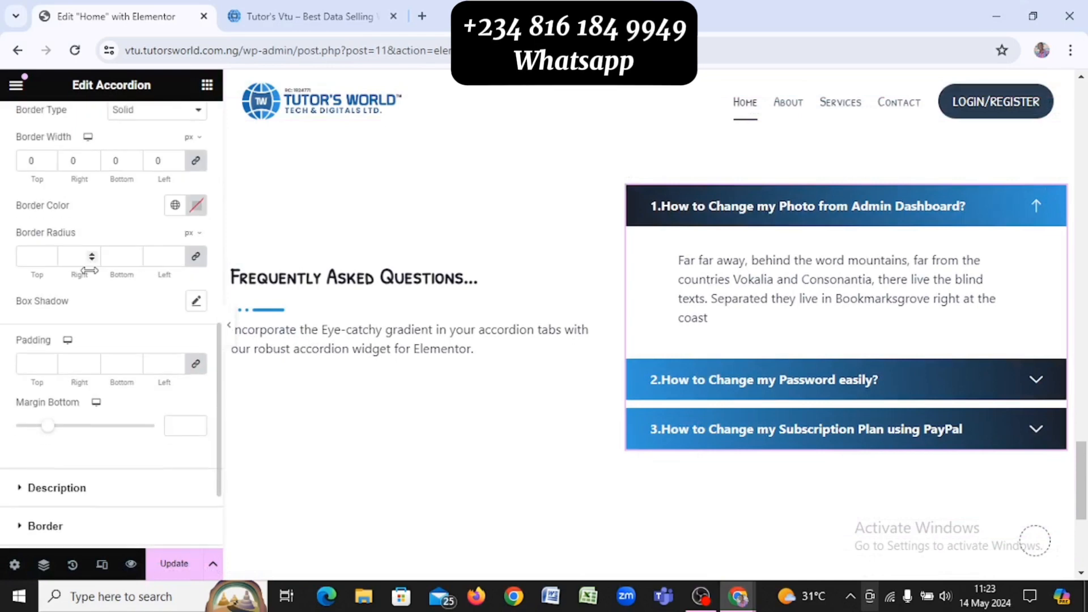
scroll(89, 271, "down", 1)
scroll(94, 275, "up", 5)
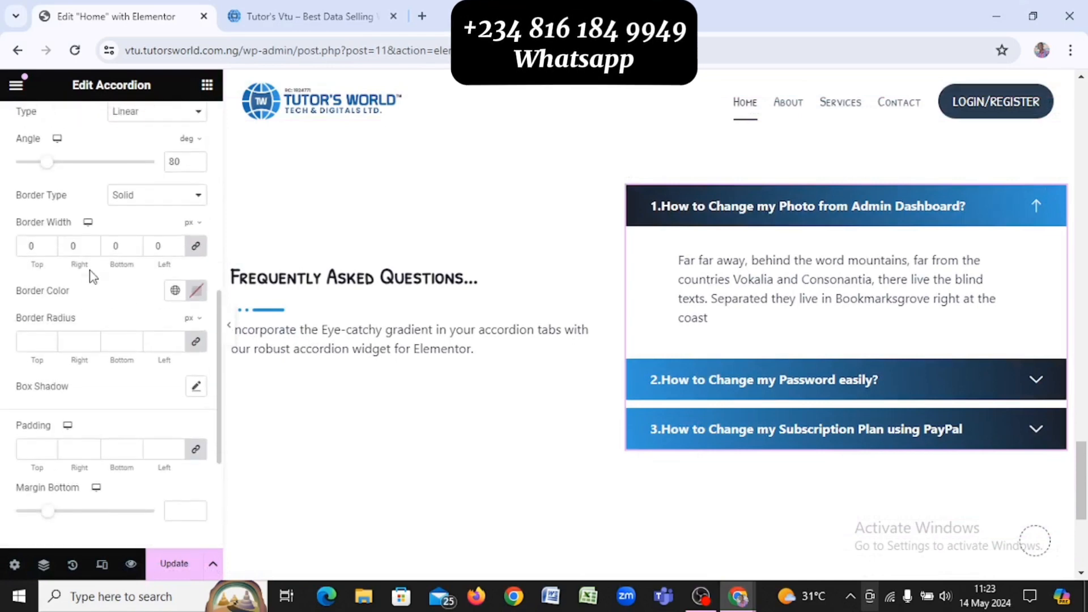
scroll(94, 277, "up", 6)
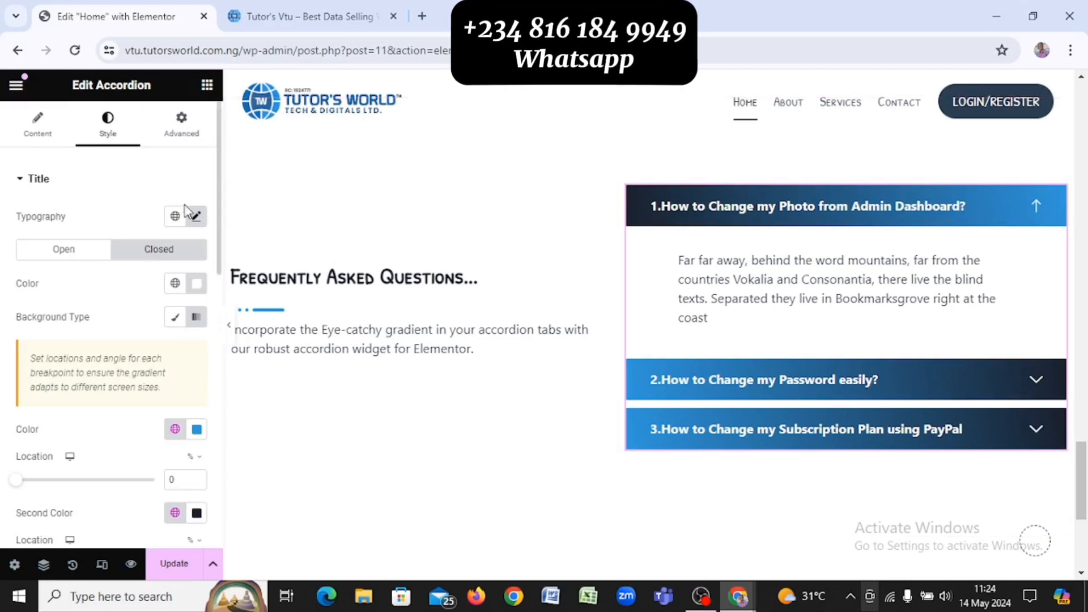
left_click(175, 217)
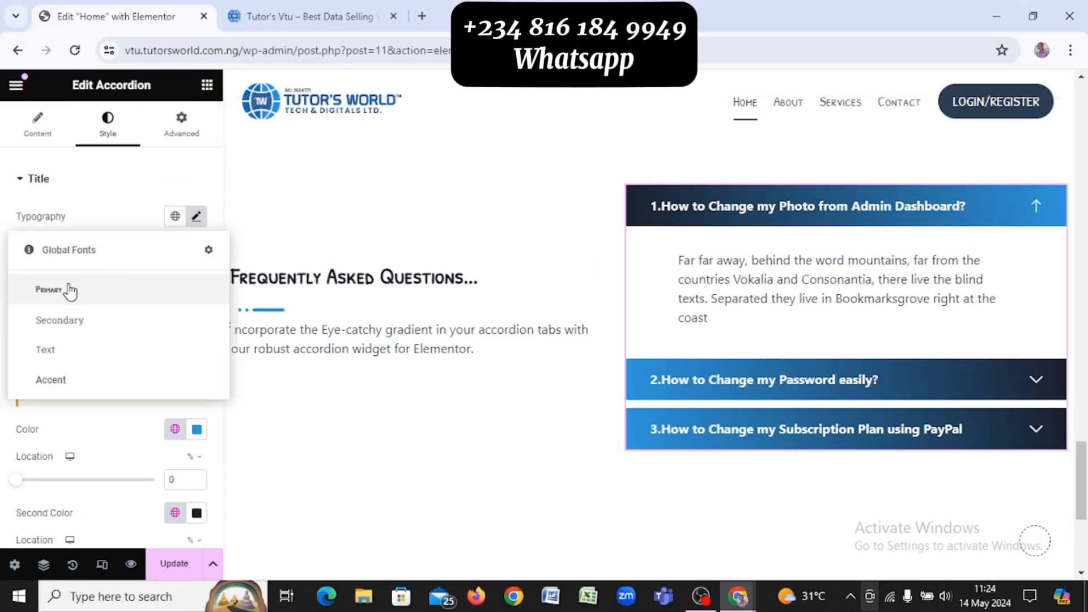
left_click(48, 290)
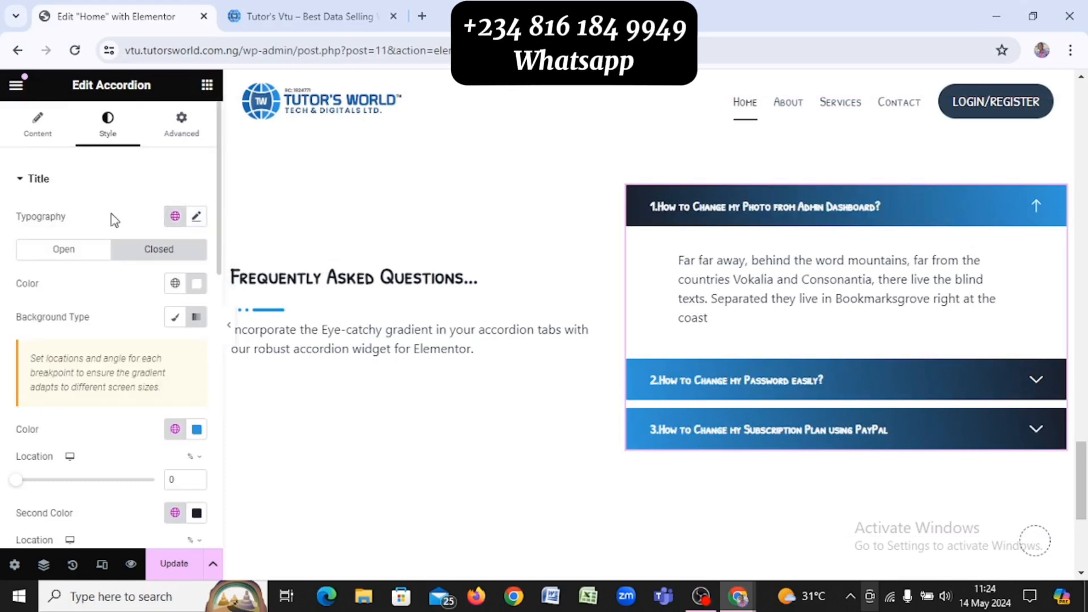
Apply the Text global font to the FAQ accordion's descriptions, expand the second question to check it, and update the page
scroll(145, 230, "down", 8)
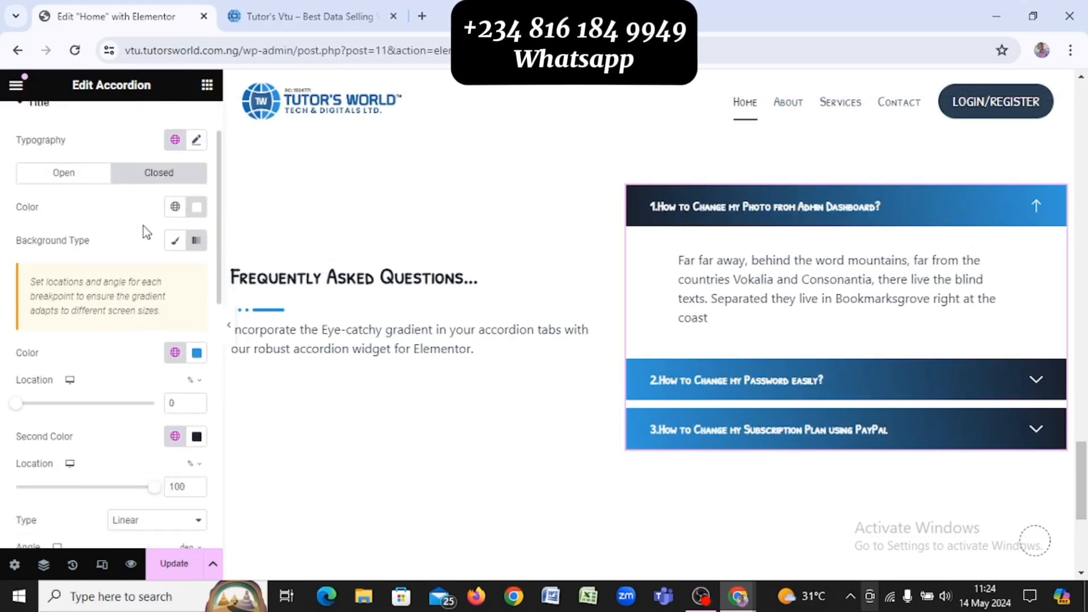
scroll(144, 226, "down", 5)
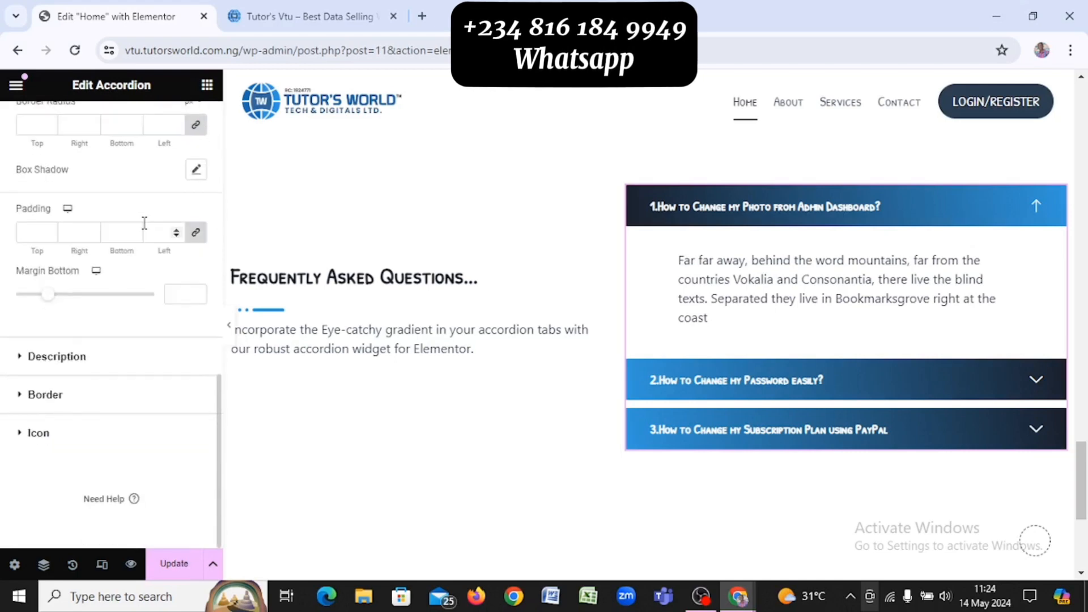
left_click(85, 358)
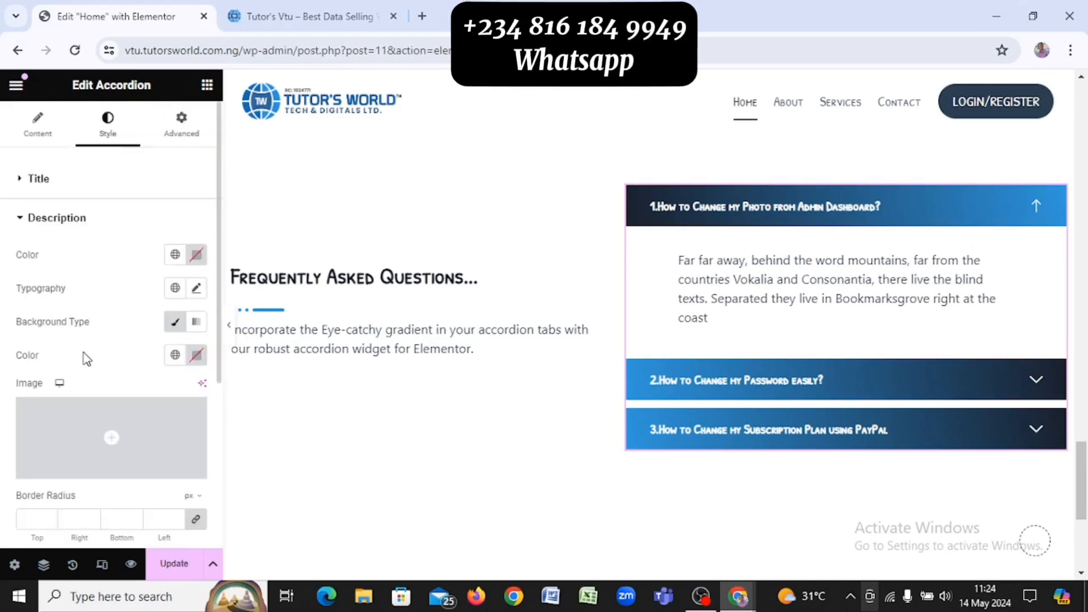
left_click(175, 291)
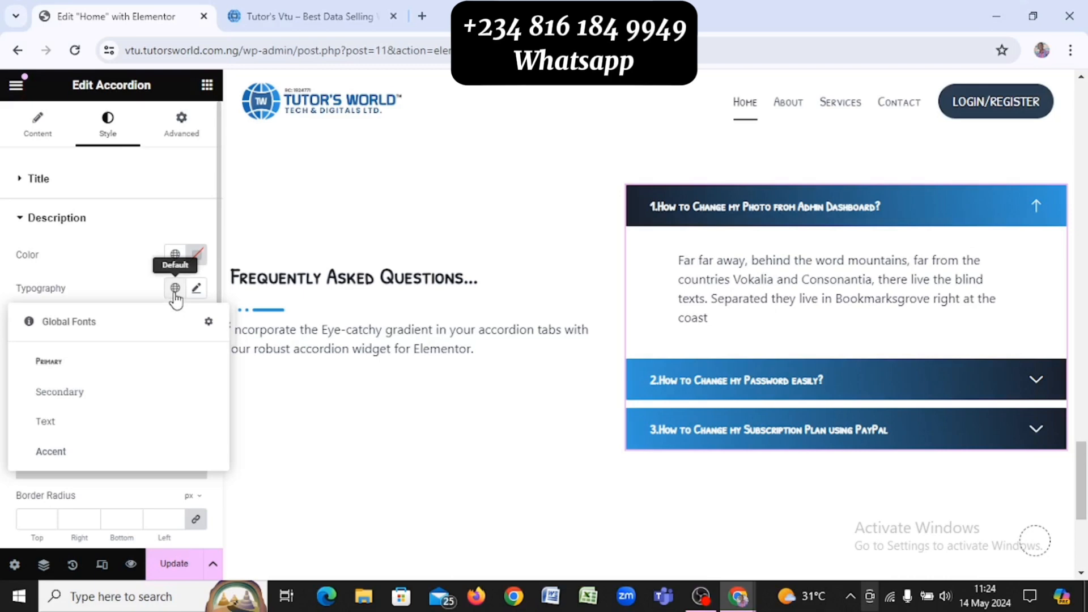
left_click(54, 430)
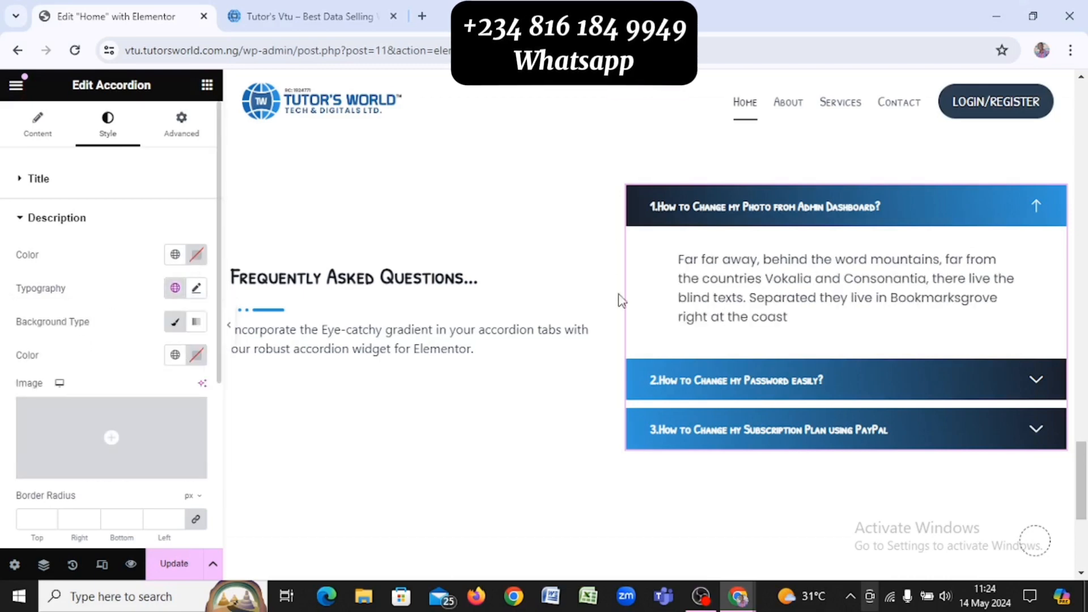
left_click(1041, 394)
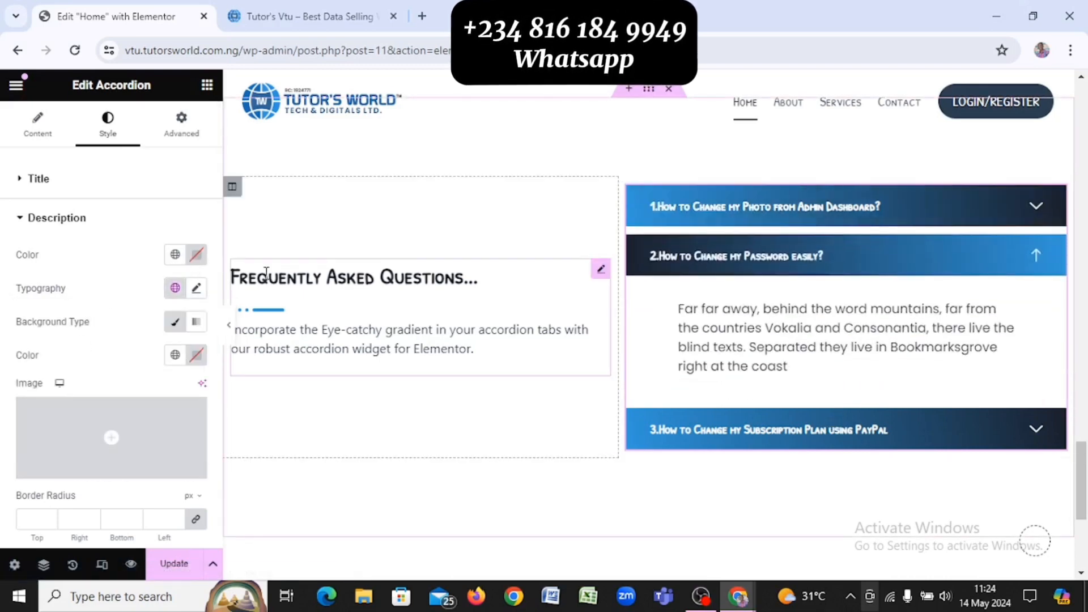
left_click(175, 564)
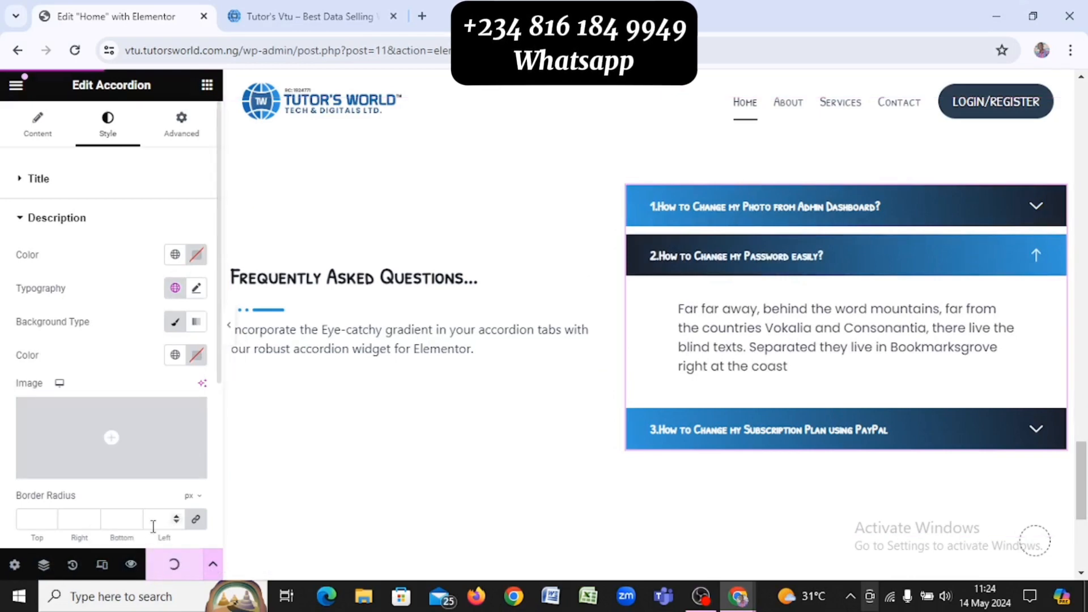
Examine the Home page in the mobile preview, from the hero section down to the FAQ section
left_click(102, 565)
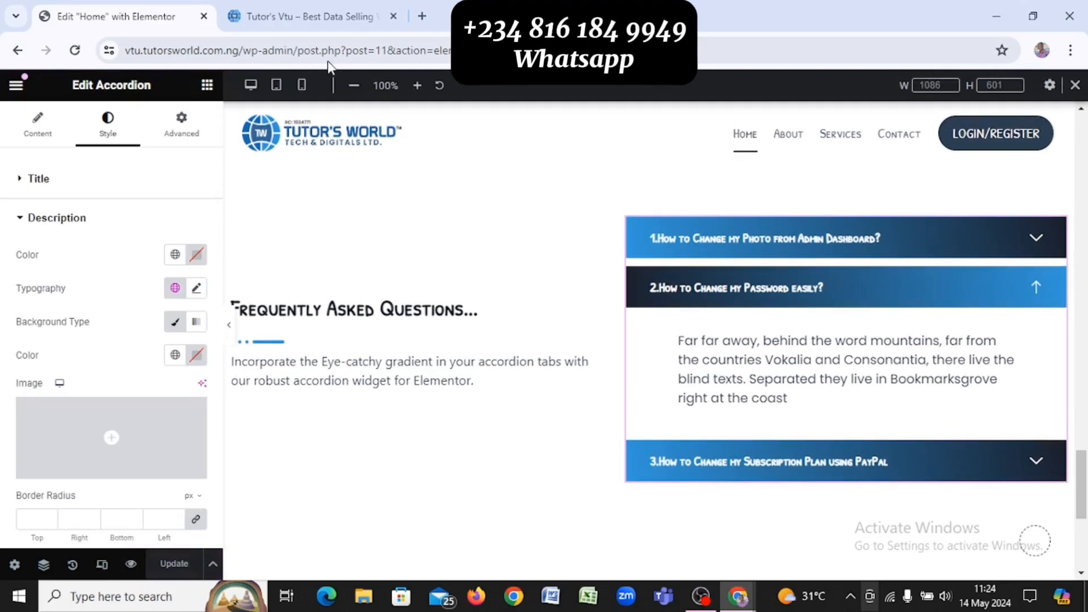
left_click(302, 85)
scroll(623, 209, "up", 10)
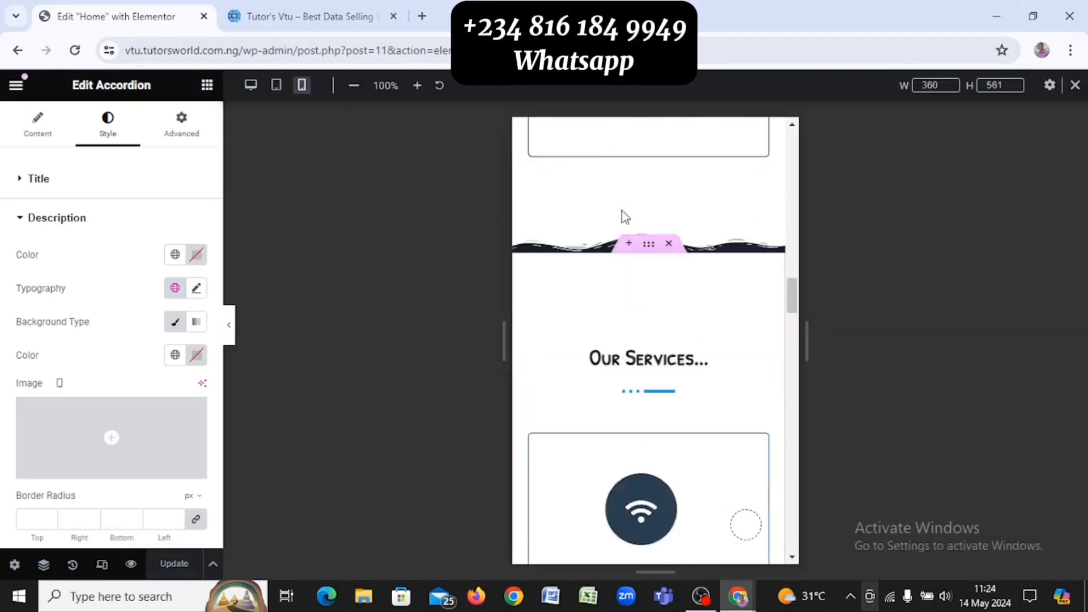
scroll(622, 215, "up", 12)
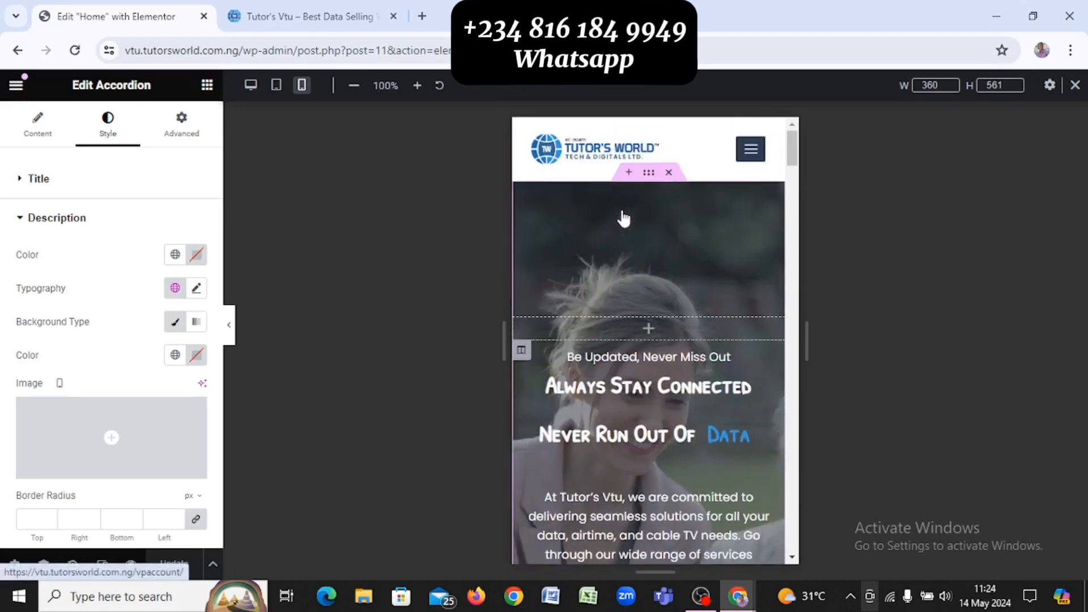
scroll(624, 219, "down", 8)
scroll(624, 218, "down", 10)
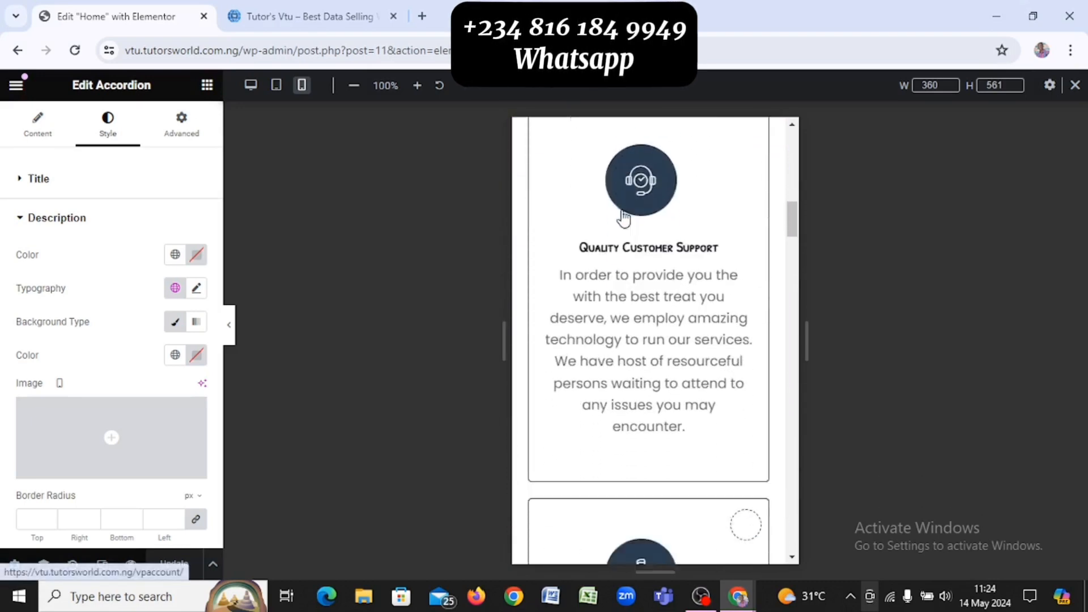
scroll(623, 217, "down", 10)
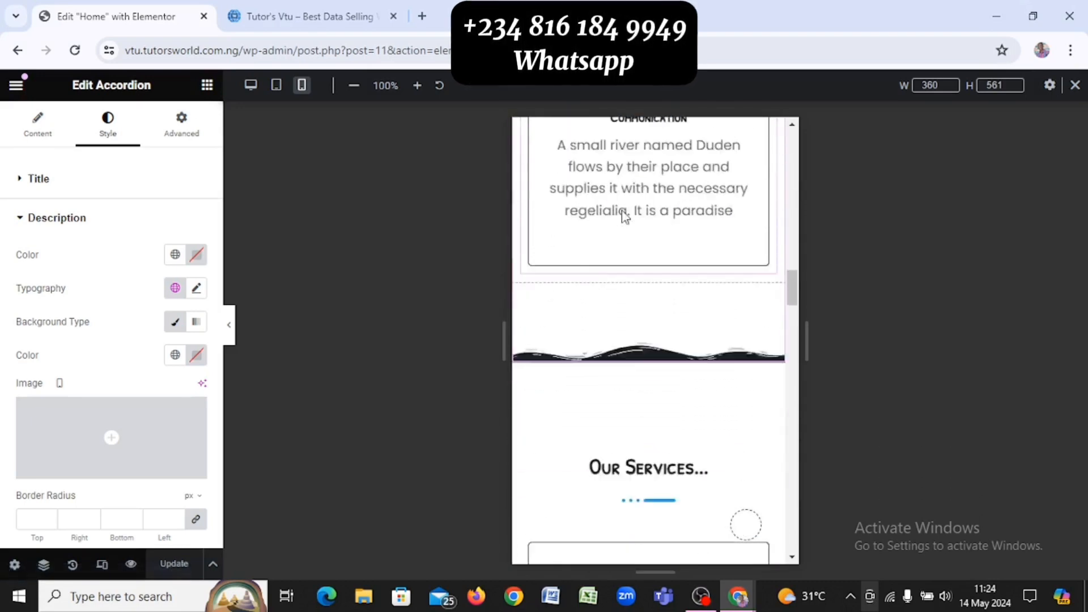
scroll(621, 210, "down", 12)
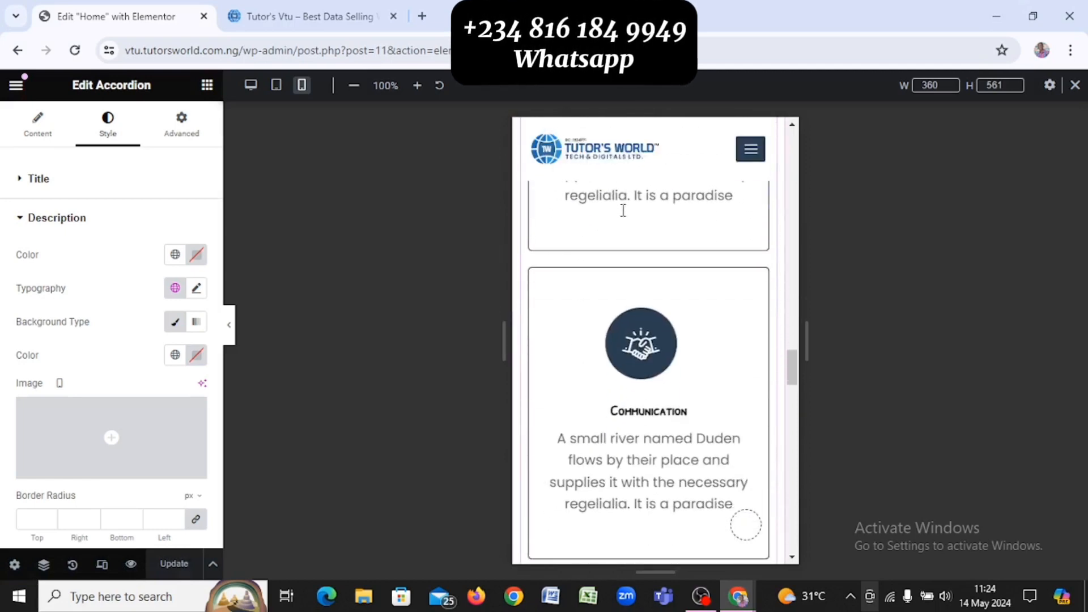
scroll(622, 210, "down", 12)
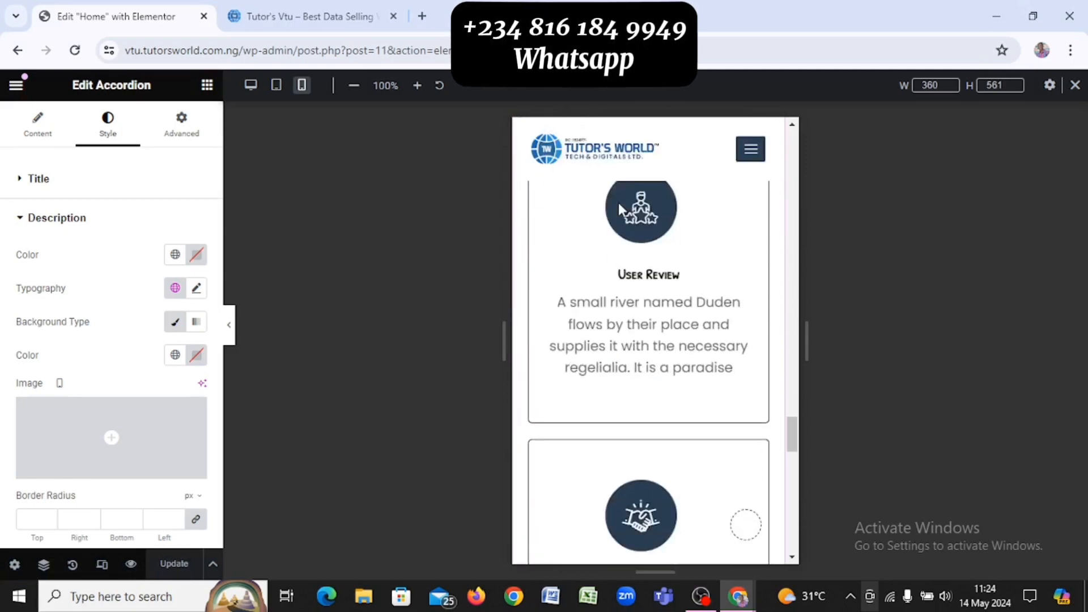
scroll(622, 207, "down", 5)
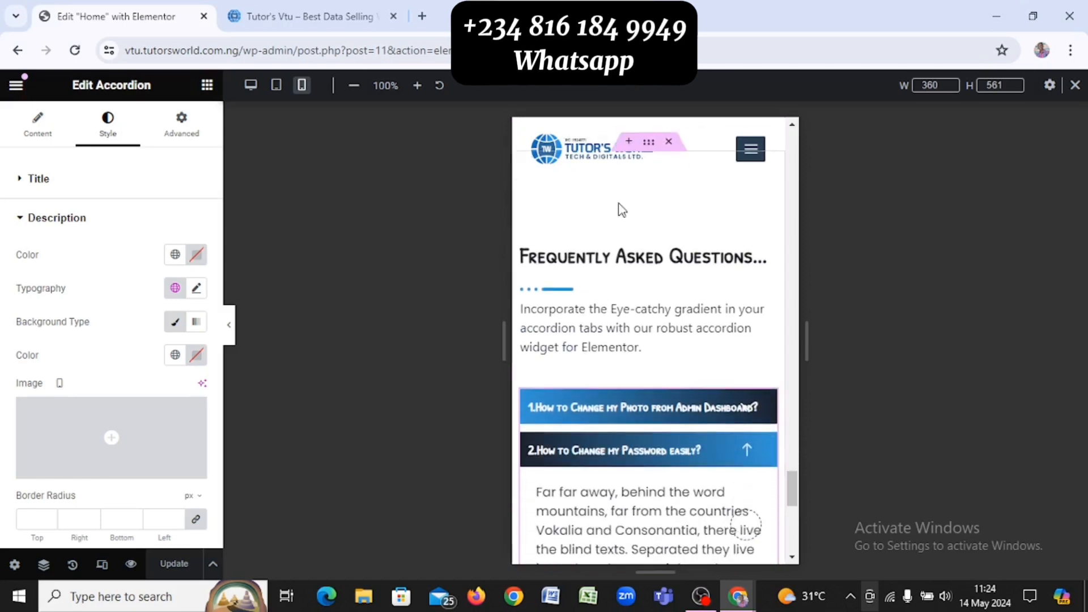
Centre the Frequently Asked Questions heading for mobile, update the page, and return to the desktop view
left_click(632, 288)
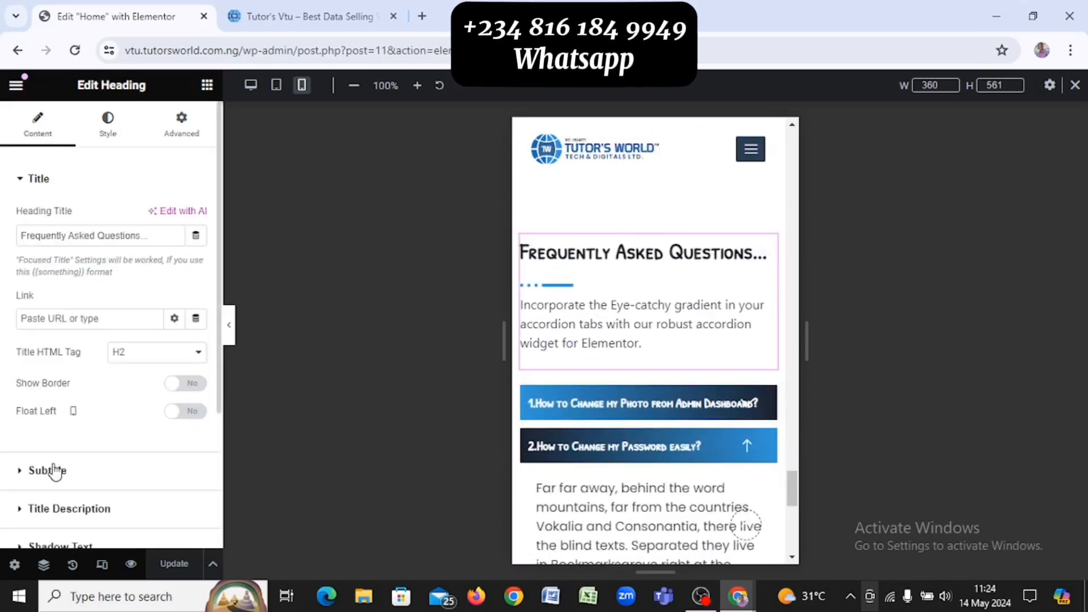
scroll(53, 471, "down", 2)
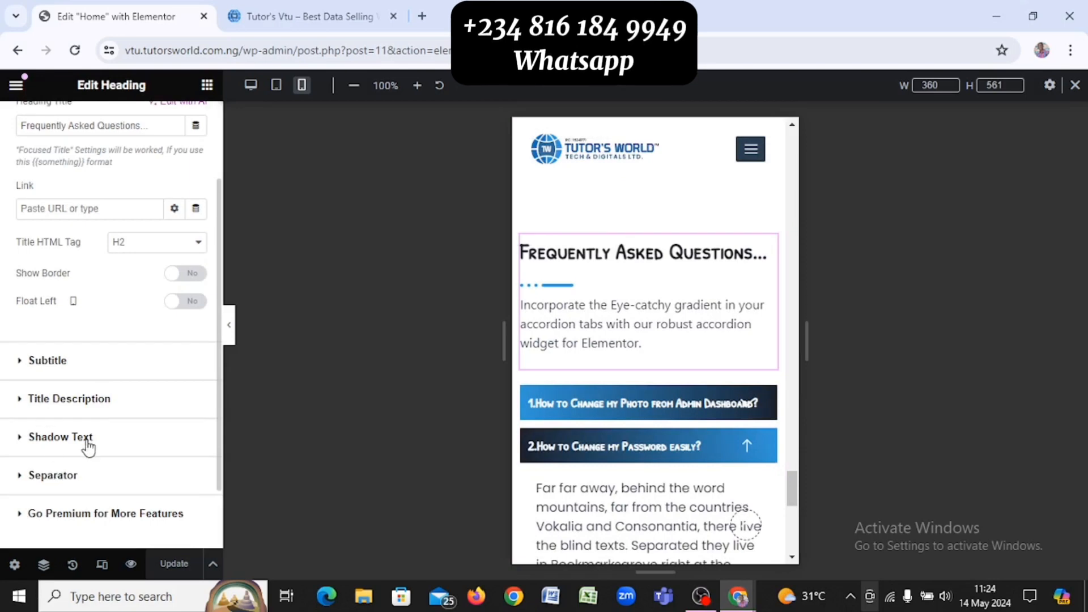
scroll(86, 446, "up", 2)
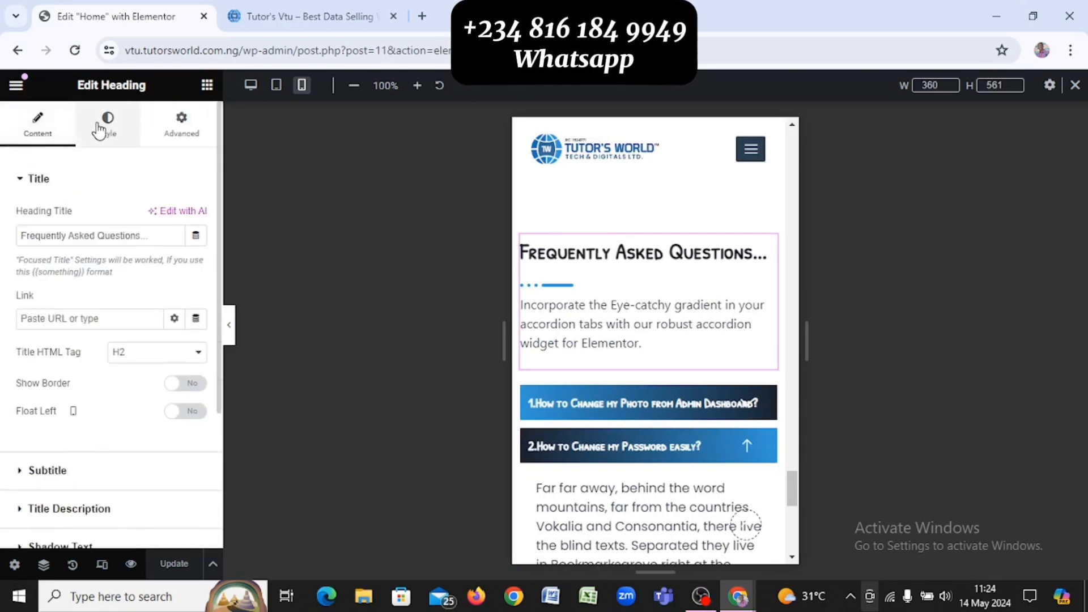
left_click(100, 131)
left_click(175, 219)
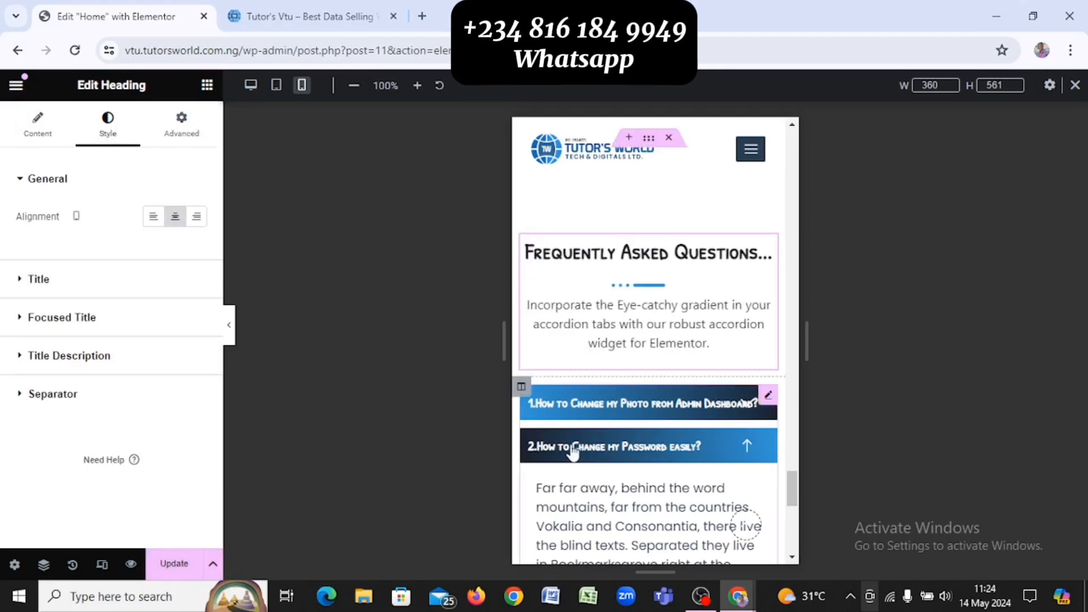
scroll(622, 417, "down", 3)
scroll(621, 415, "down", 2)
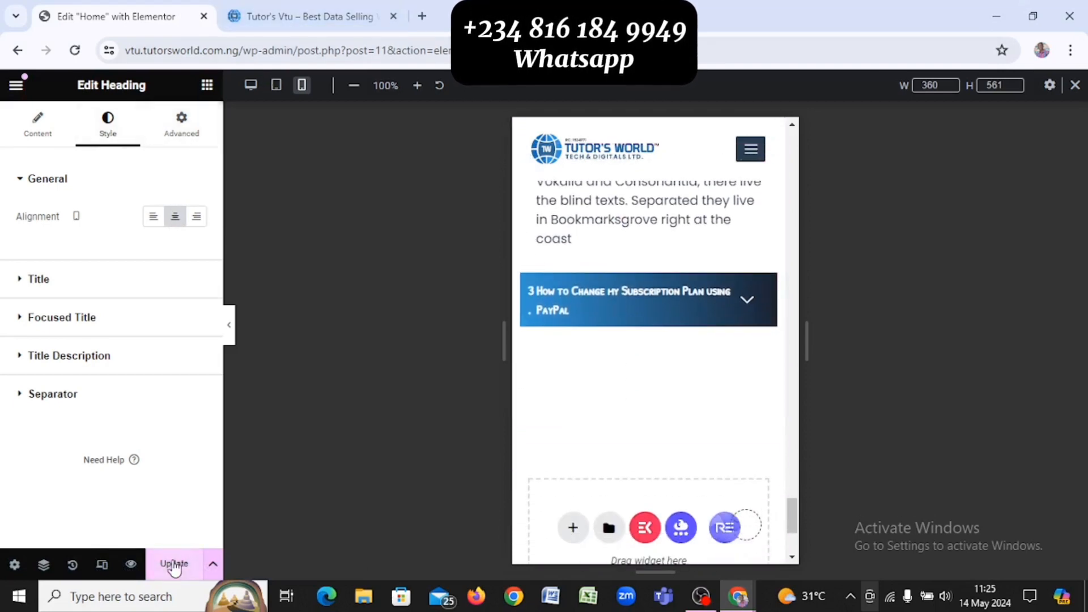
left_click(251, 85)
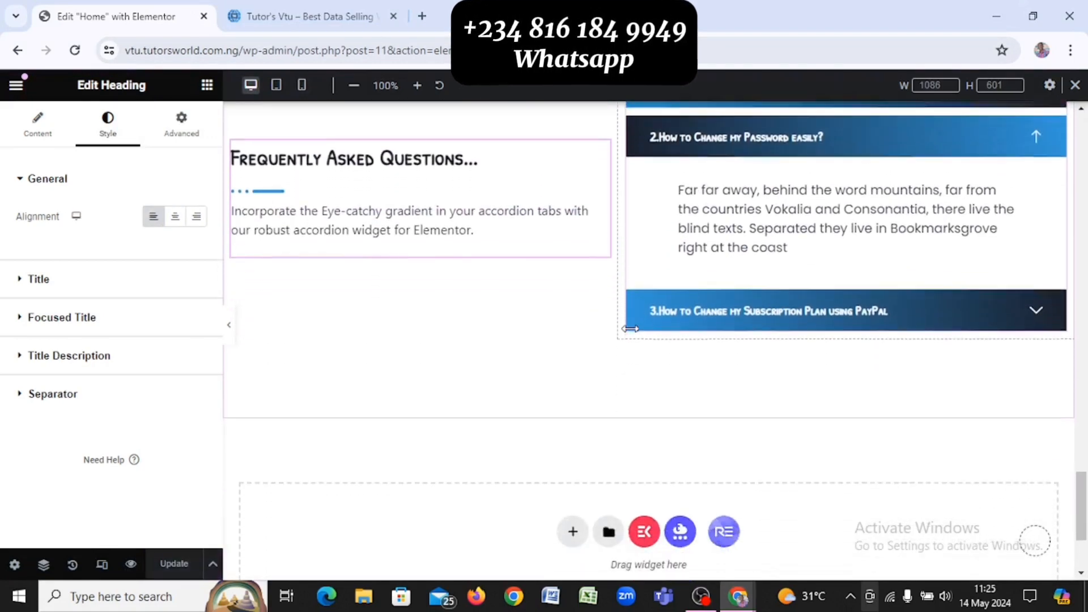
Switch to the finished Tutor's Vtu reference site and look at its Our Services Brands section below the FAQ
scroll(630, 329, "up", 2)
key("alt+Tab")
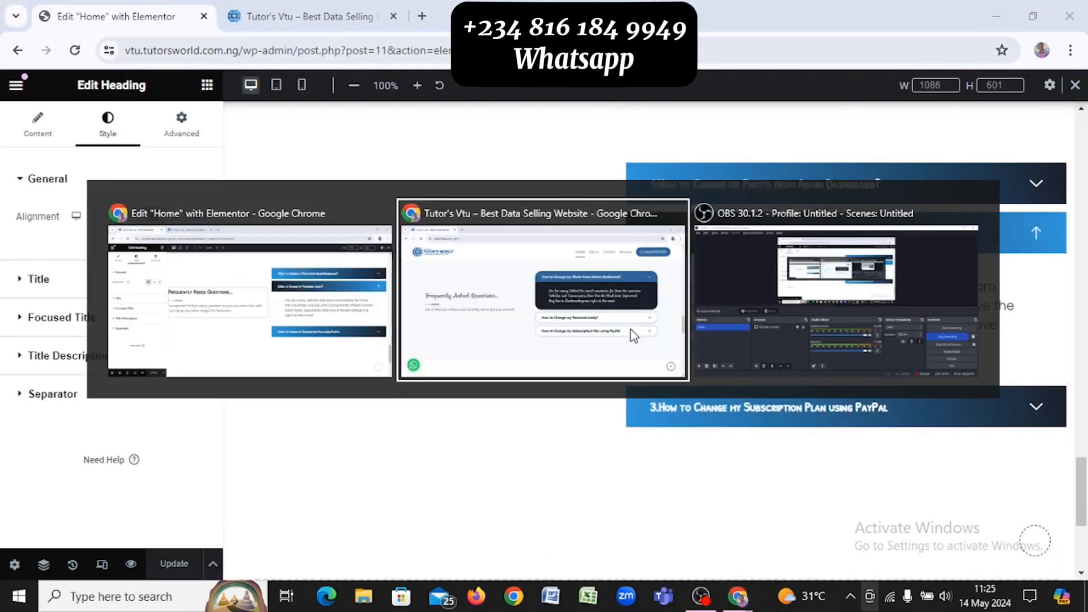
scroll(323, 399, "down", 8)
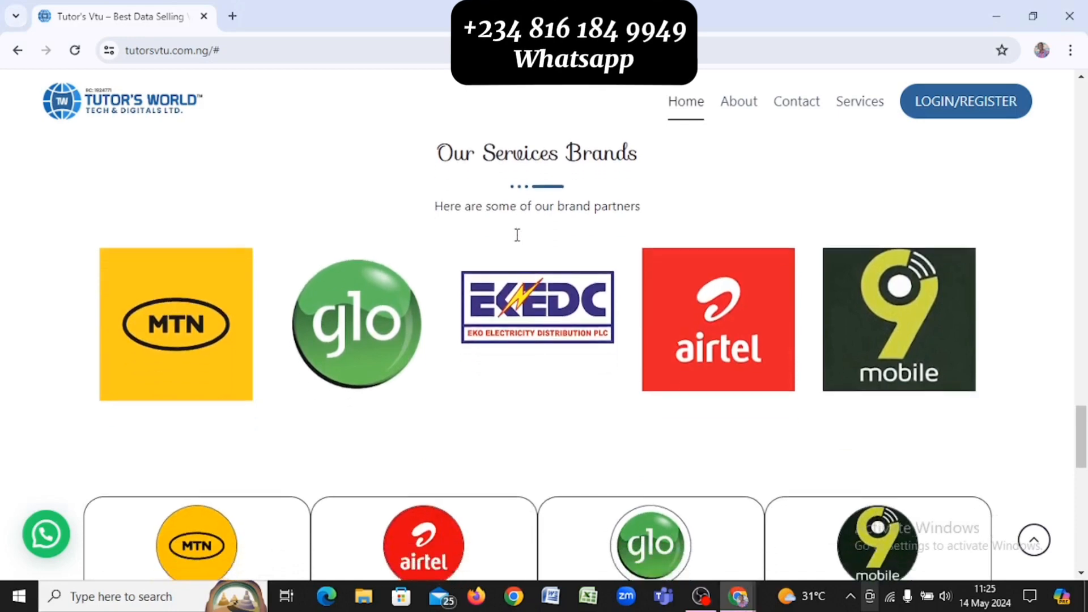
scroll(515, 236, "up", 2)
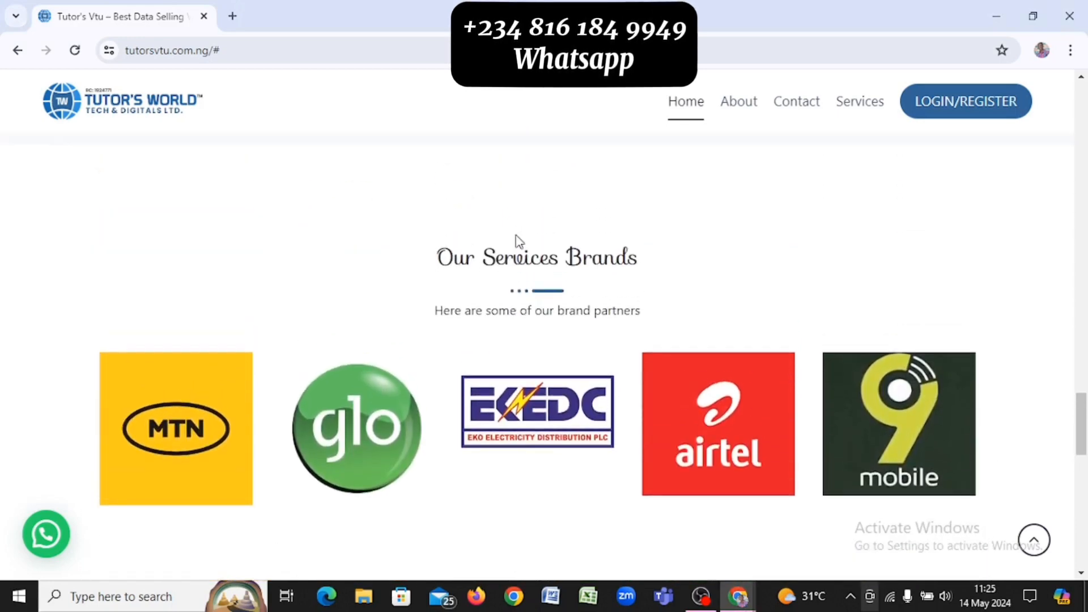
key("alt+Tab")
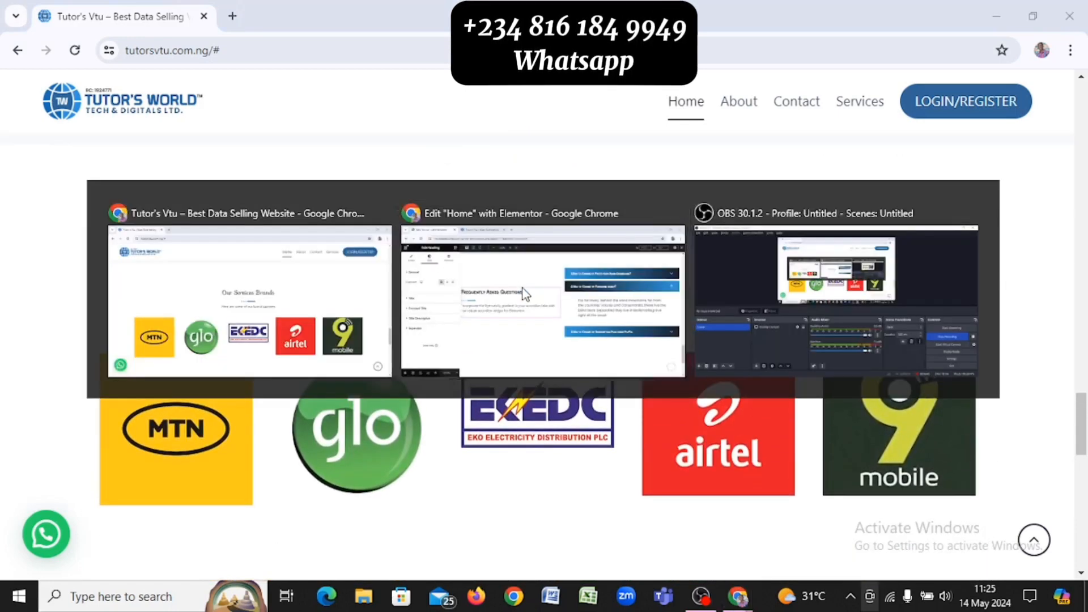
Insert the ElementsKit section template Client Logo – Section 17 below the FAQ section and check it on the page
scroll(626, 478, "down", 5)
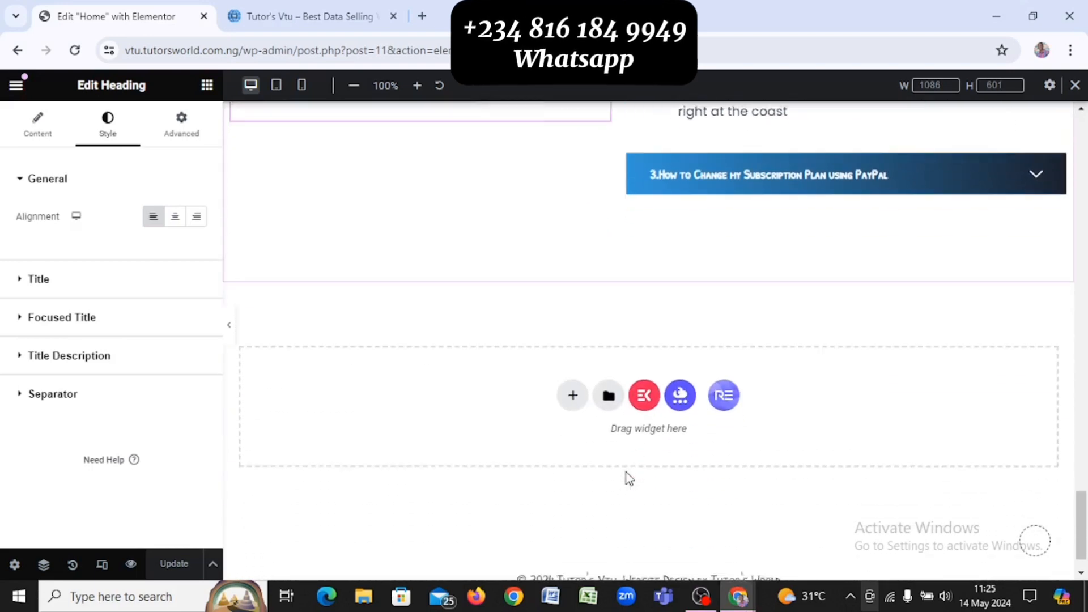
left_click(645, 377)
scroll(615, 270, "down", 10)
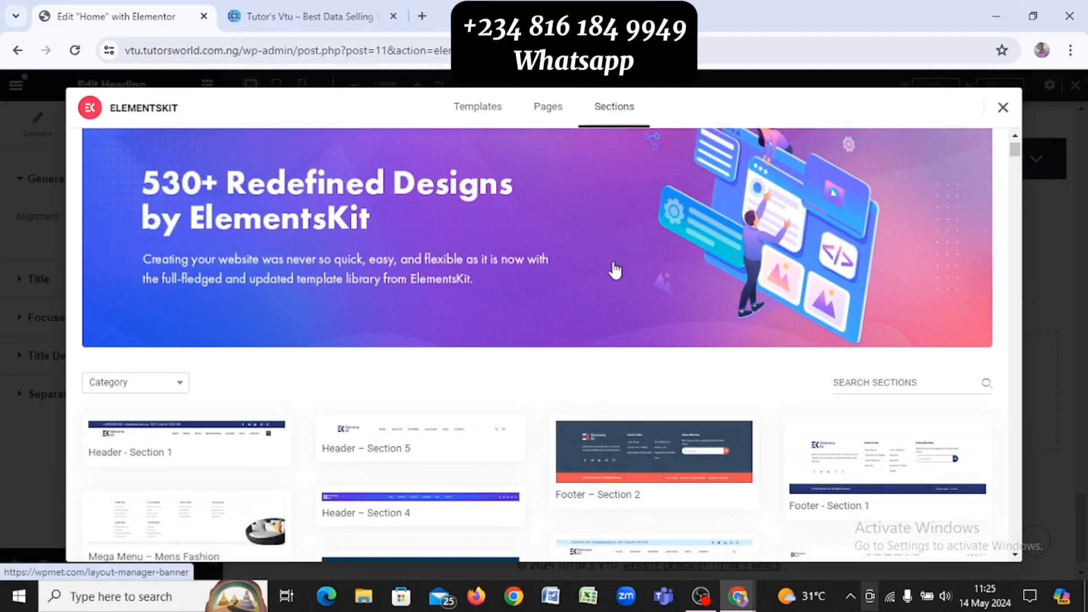
scroll(615, 267, "down", 15)
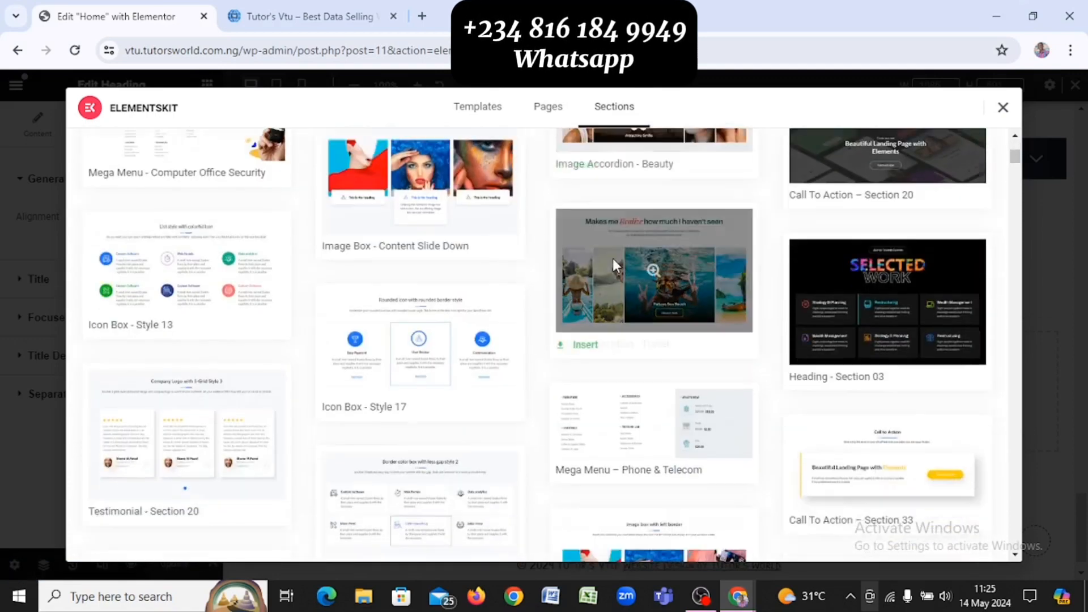
scroll(615, 266, "down", 6)
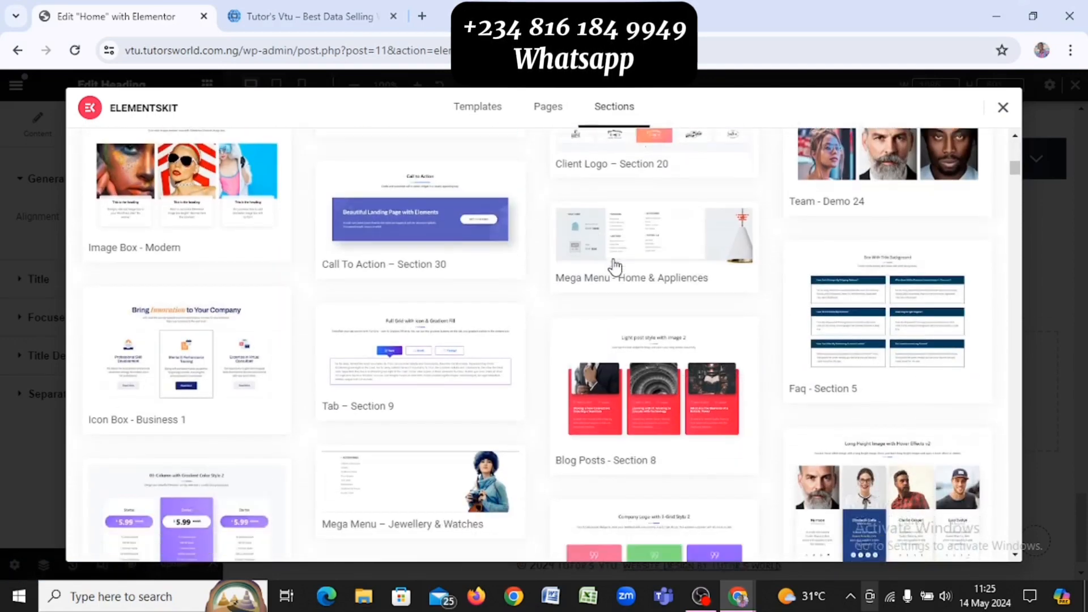
scroll(616, 266, "down", 9)
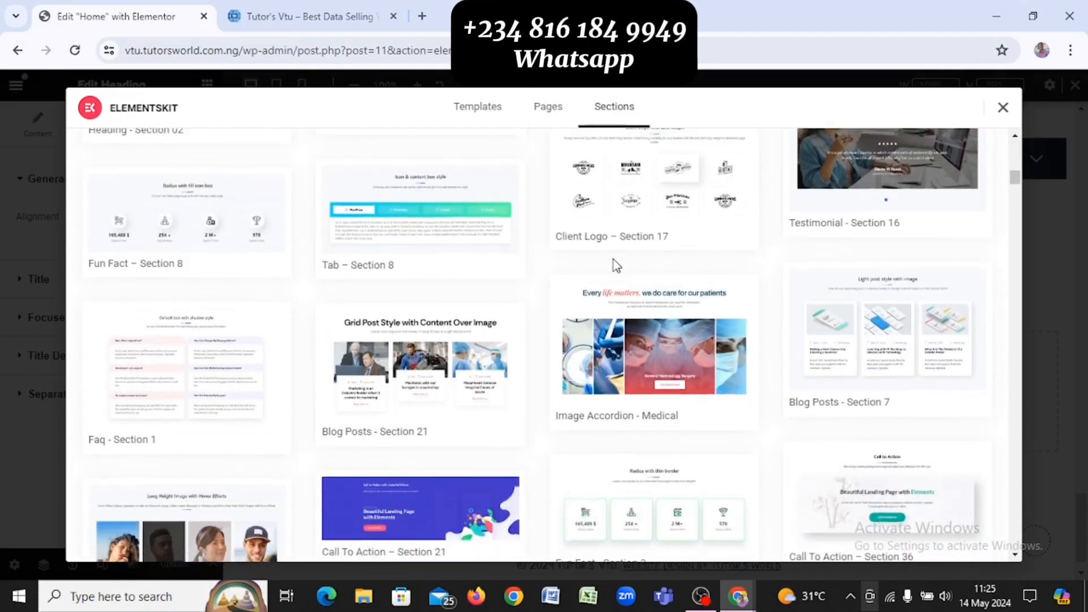
scroll(616, 265, "up", 2)
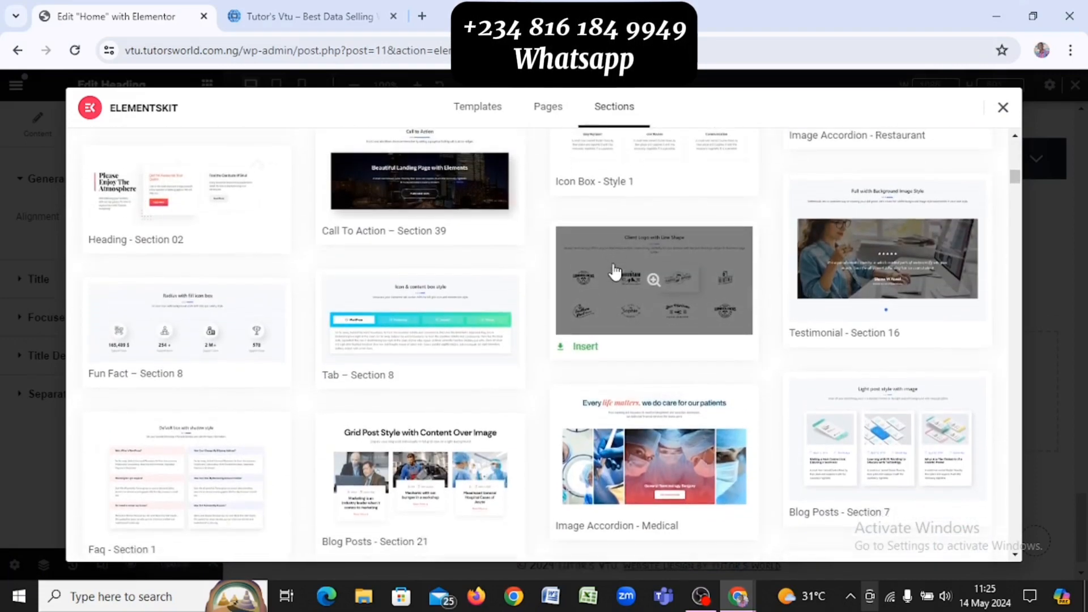
left_click(657, 269)
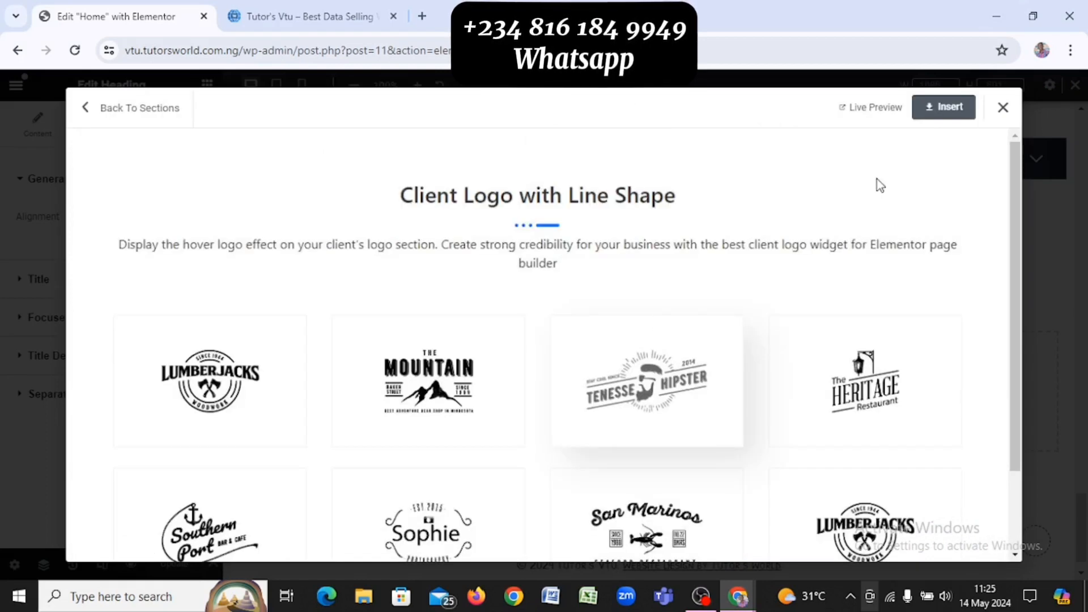
left_click(934, 113)
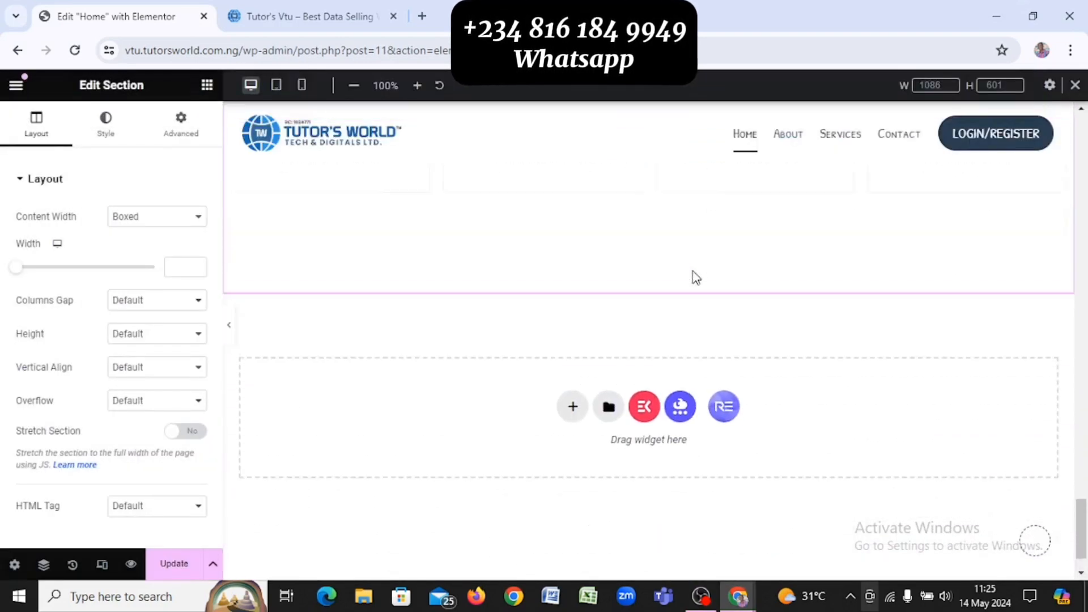
scroll(696, 278, "down", 1)
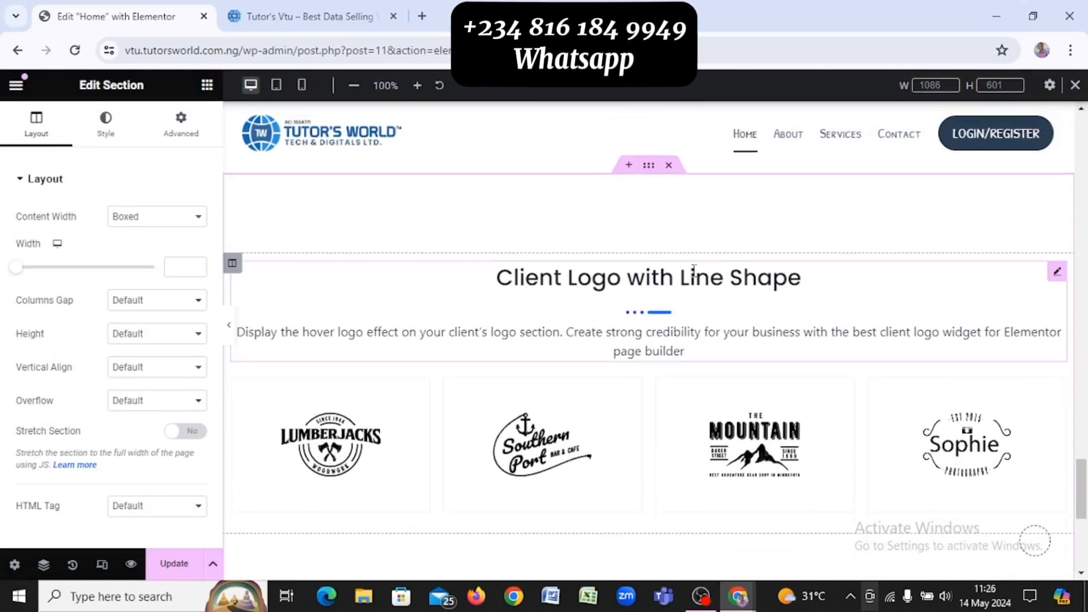
scroll(637, 270, "up", 5)
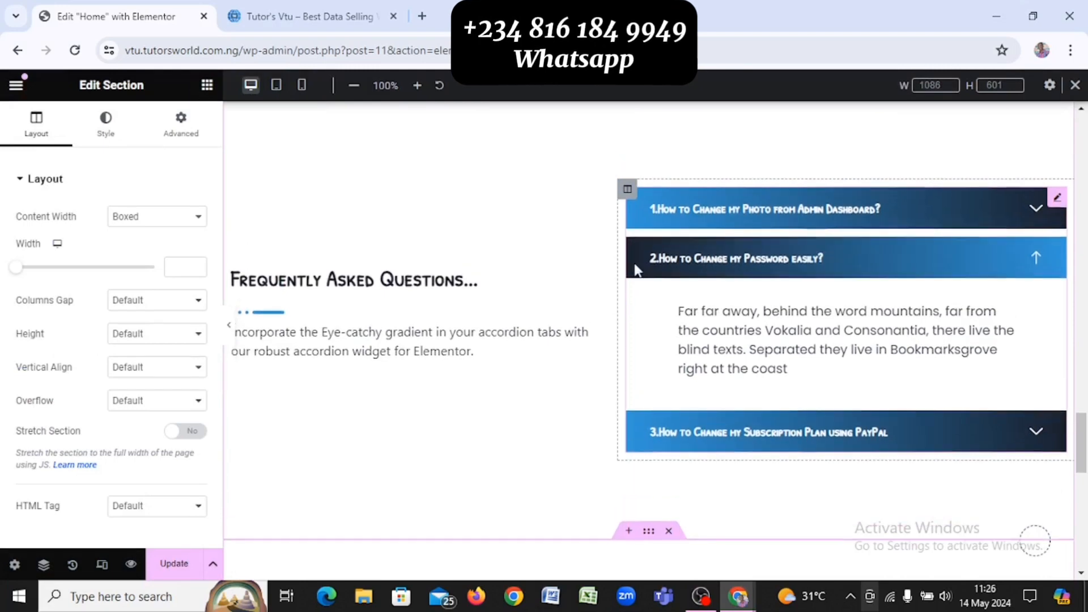
Copy the Frequently Asked Questions heading's style and paste it onto the Client Logo with Line Shape heading
scroll(636, 266, "up", 1)
scroll(636, 267, "down", 1)
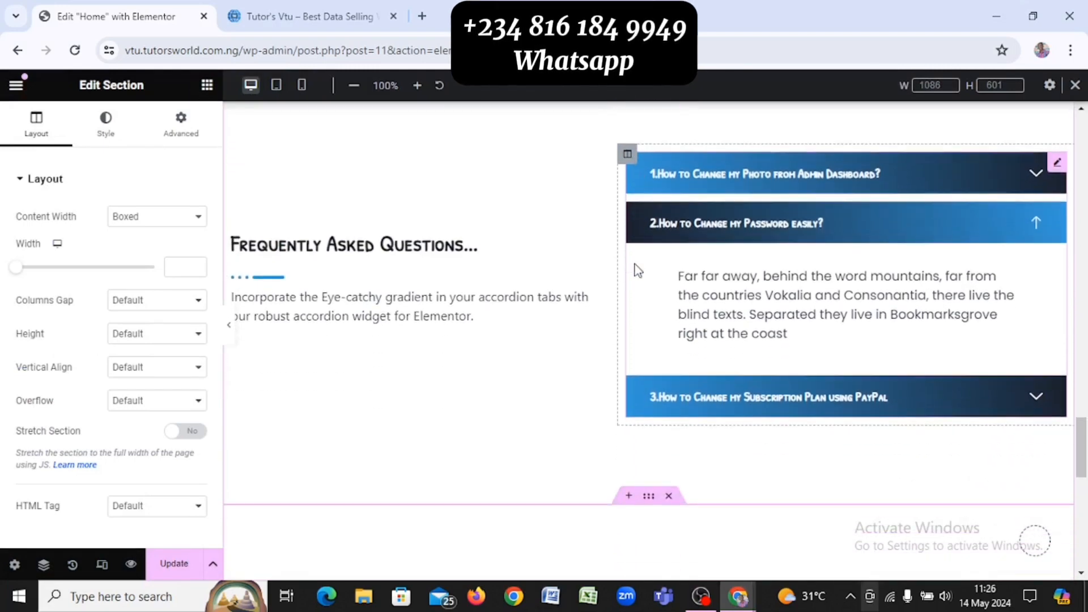
right_click(464, 255)
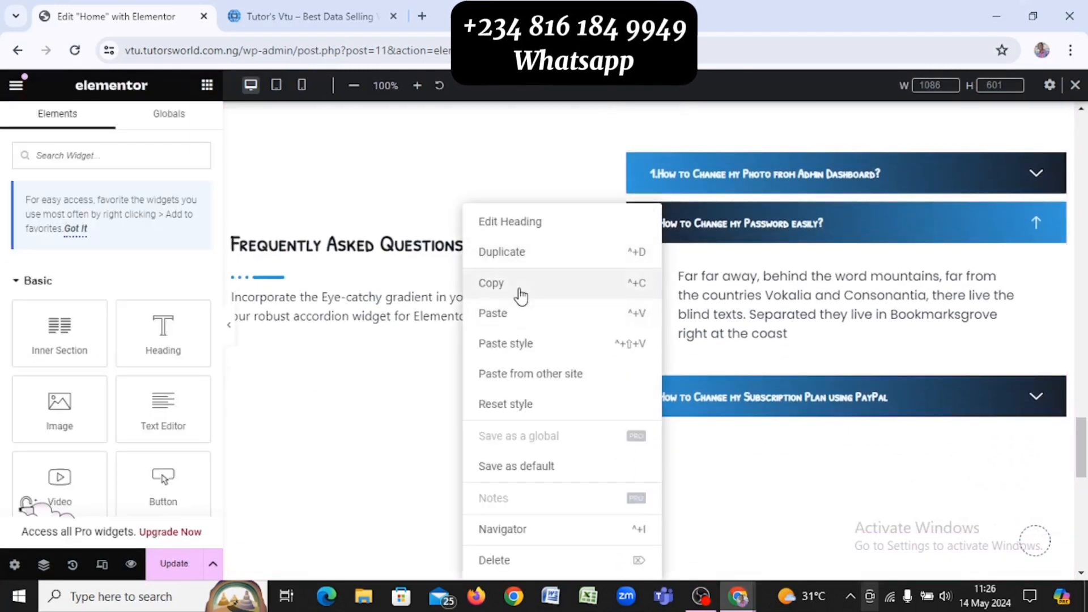
left_click(520, 295)
scroll(519, 289, "down", 5)
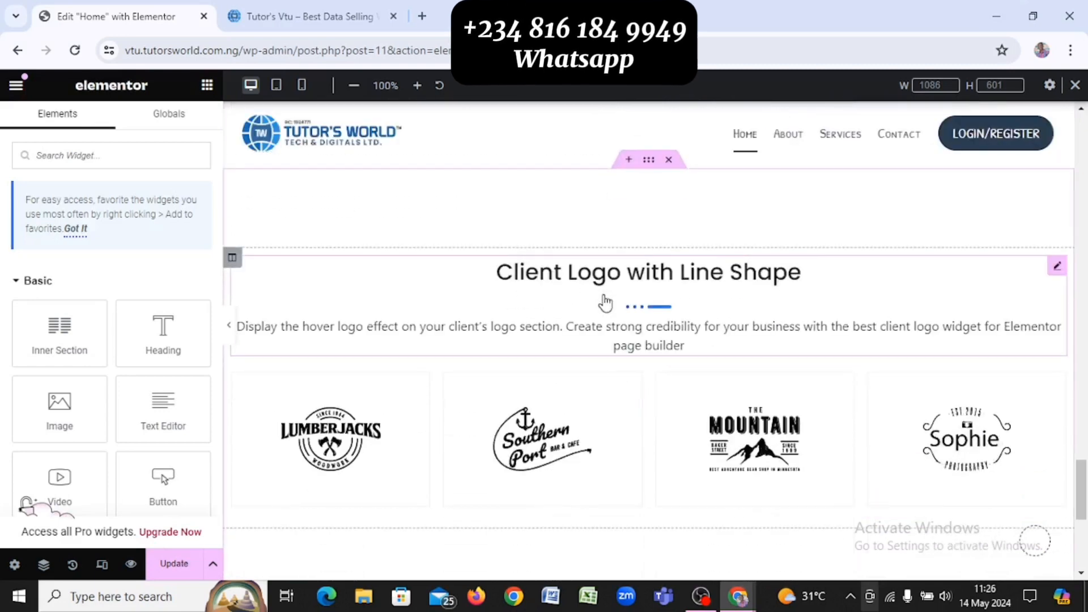
right_click(606, 303)
left_click(672, 345)
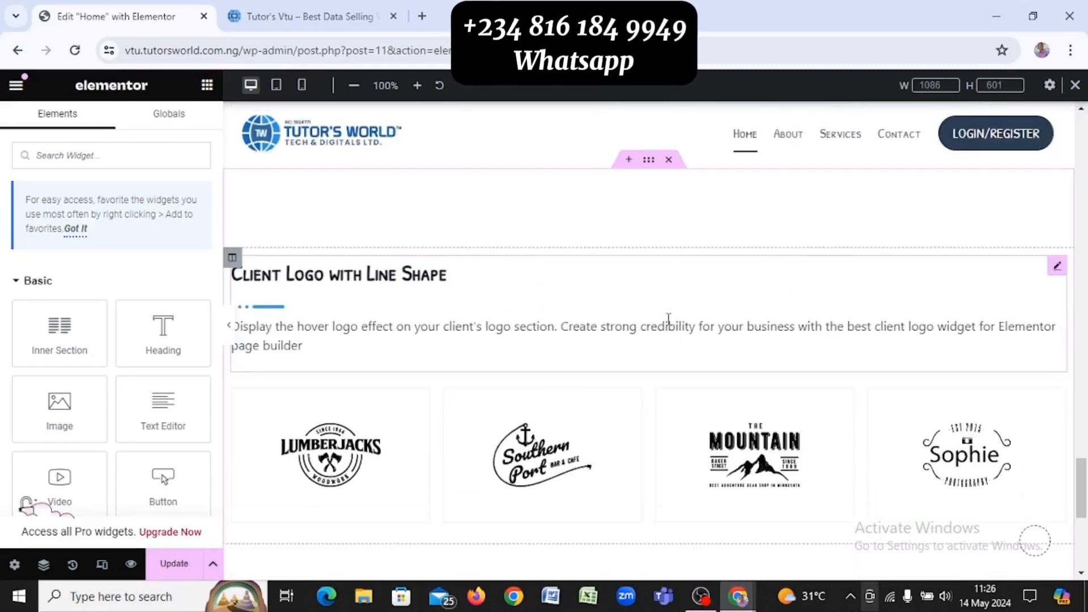
Try to apply the Our Services heading's style to the Client Logo with Line Shape heading
scroll(541, 286, "up", 10)
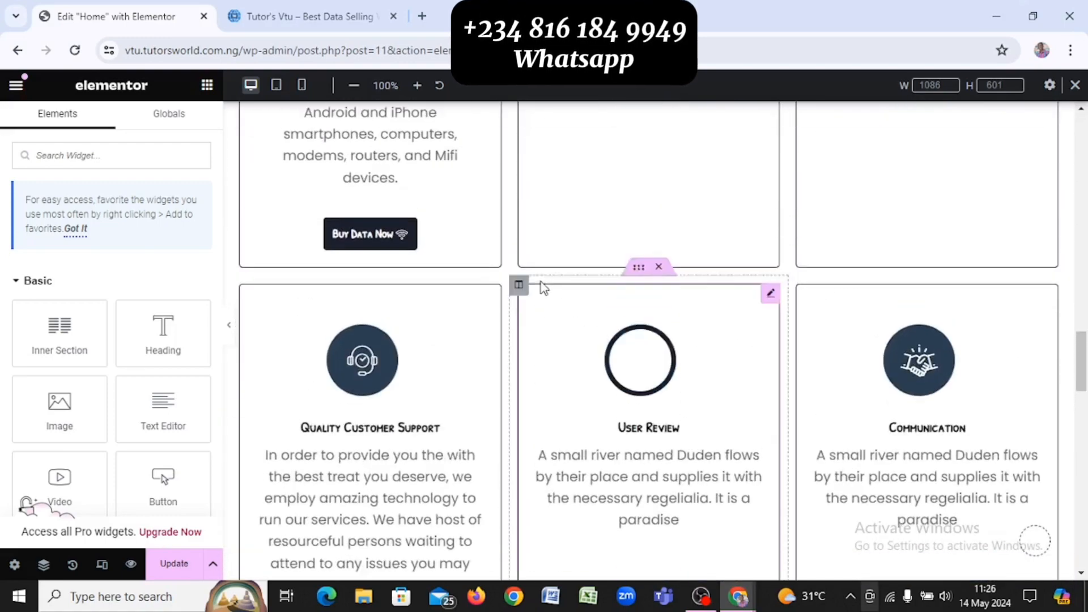
scroll(541, 287, "up", 3)
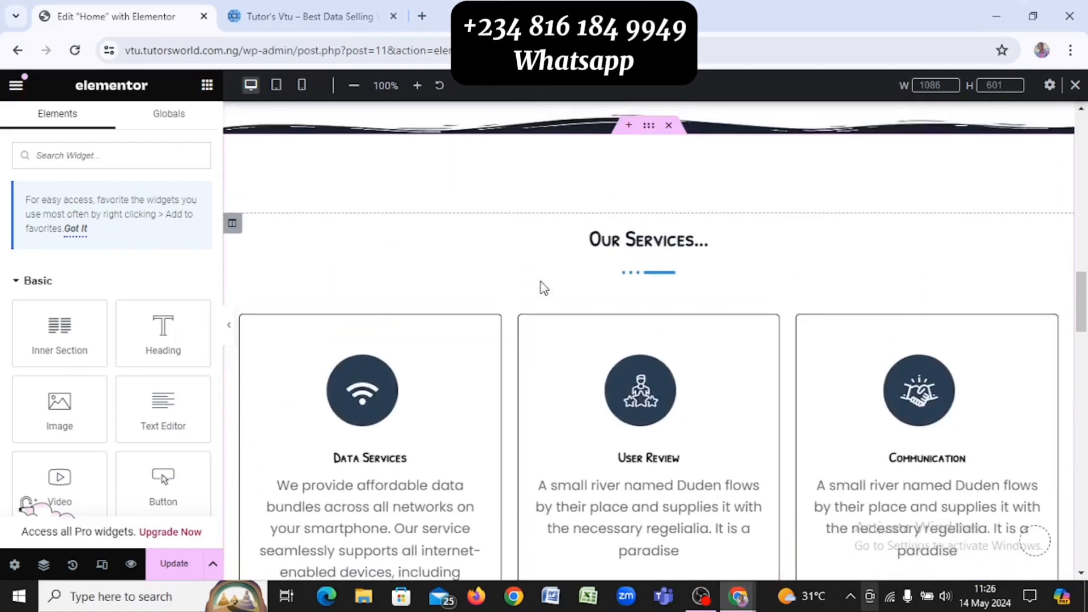
right_click(620, 229)
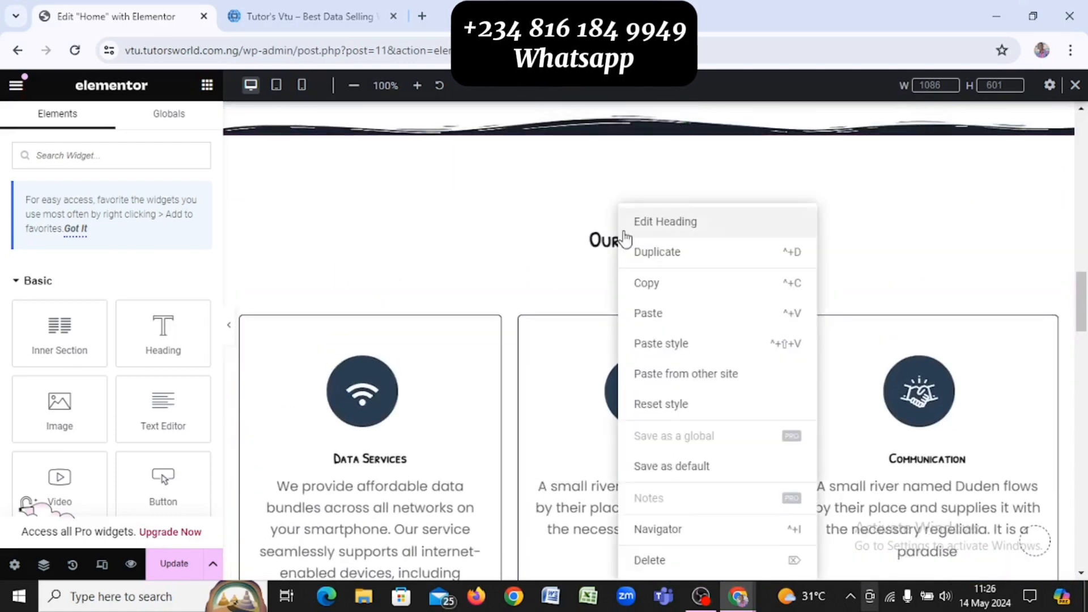
left_click(695, 292)
scroll(695, 292, "down", 8)
scroll(695, 288, "down", 15)
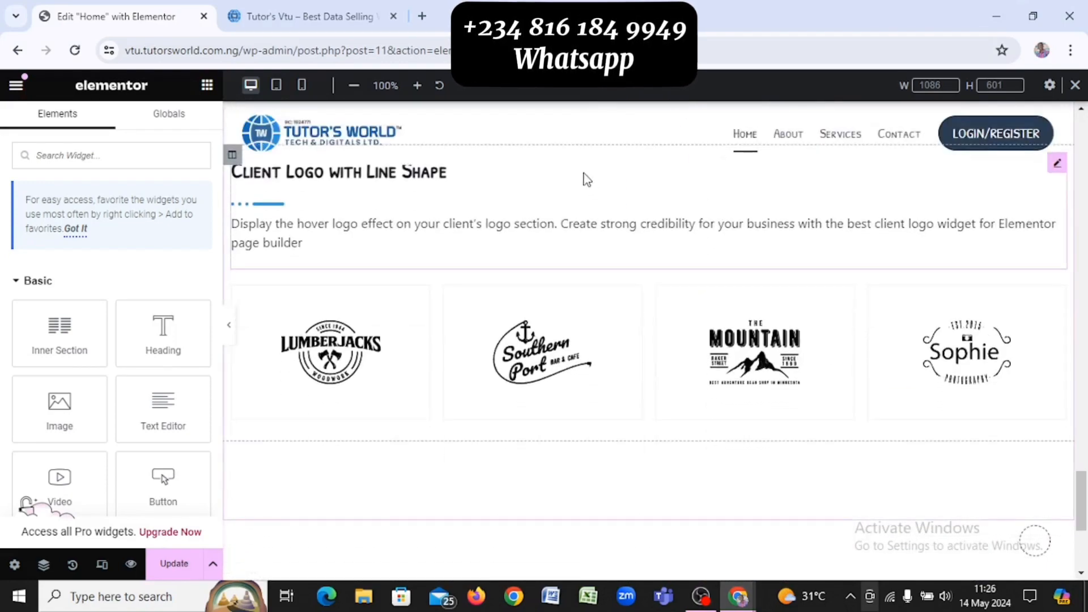
right_click(587, 179)
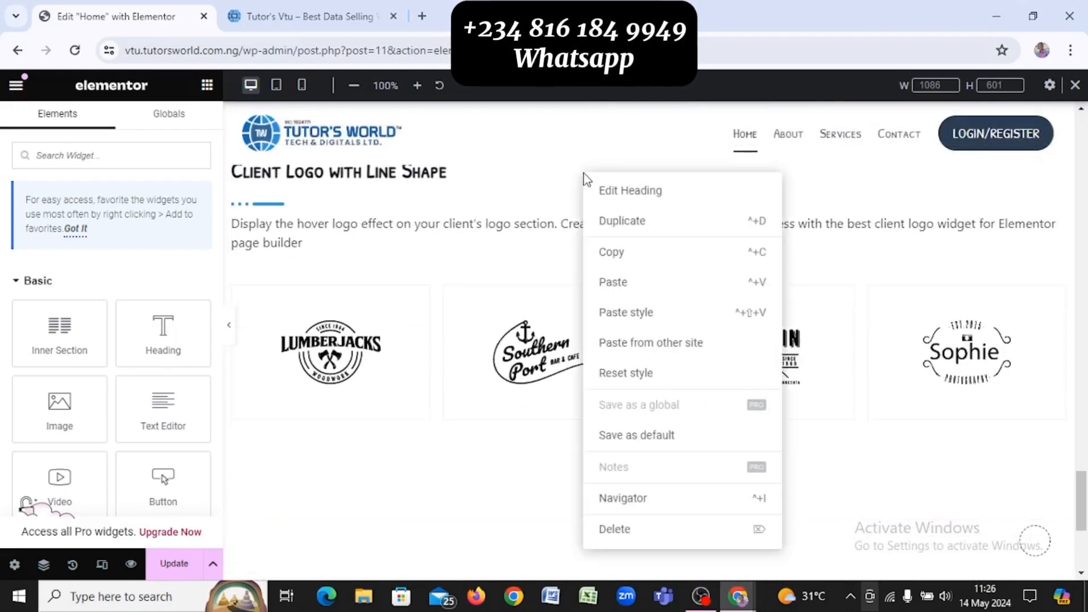
left_click(690, 319)
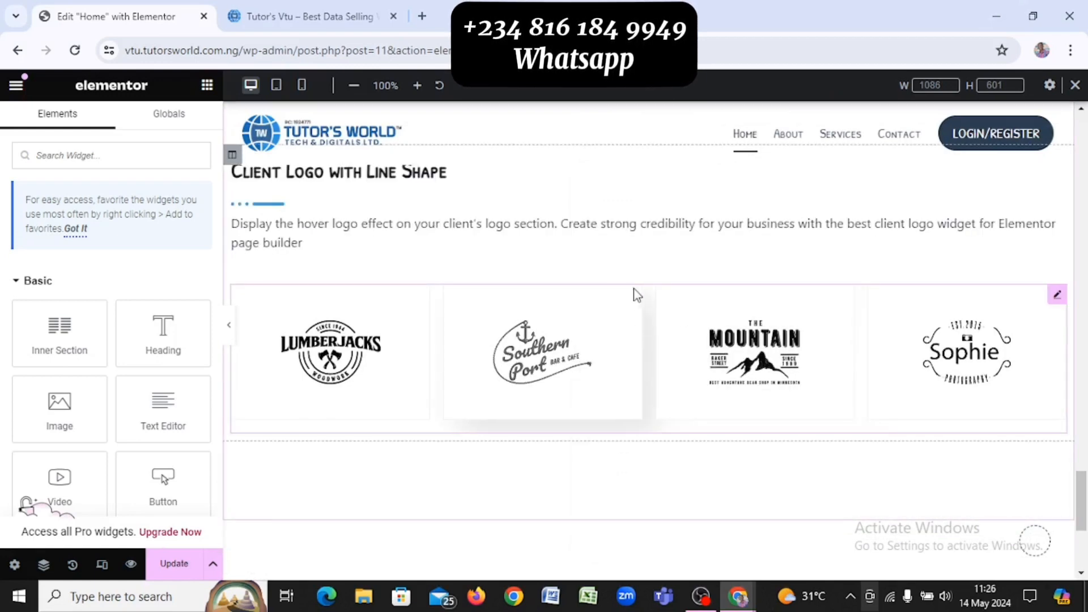
right_click(562, 217)
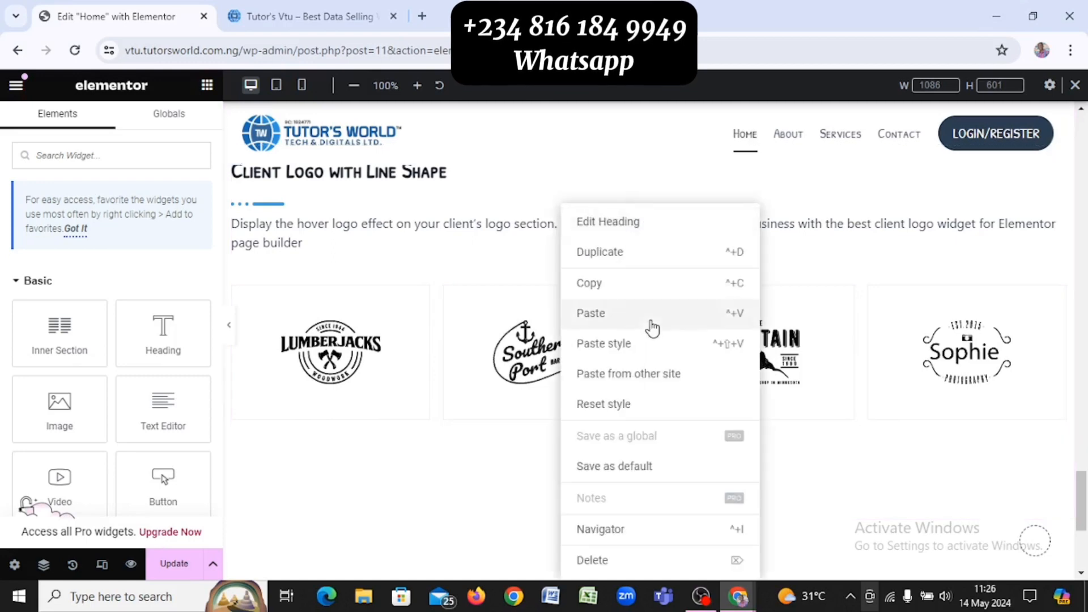
left_click(628, 356)
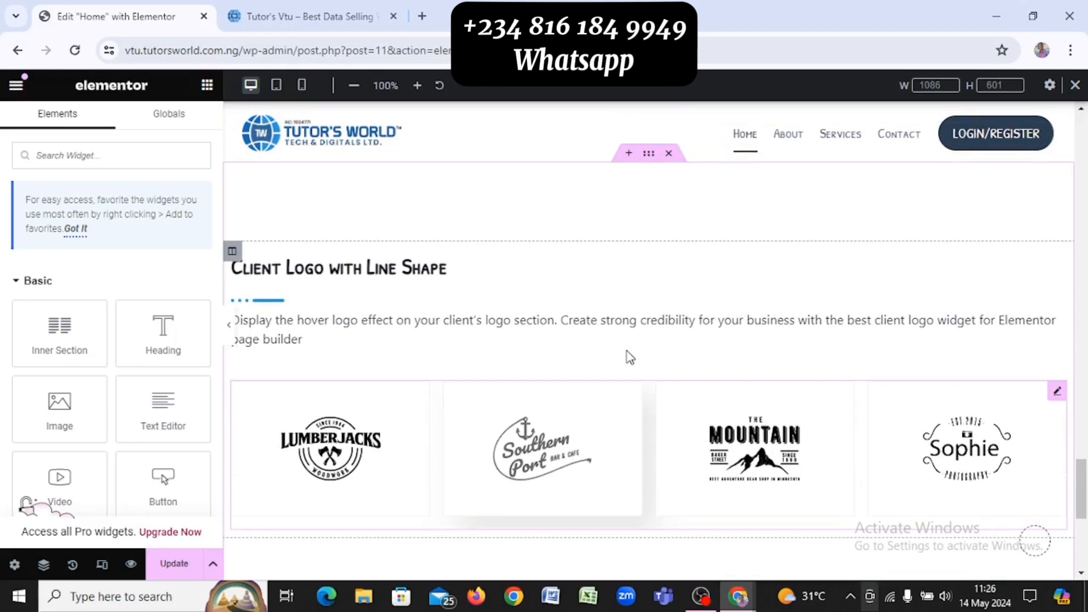
Centre the Client Logo with Line Shape heading
left_click(486, 274)
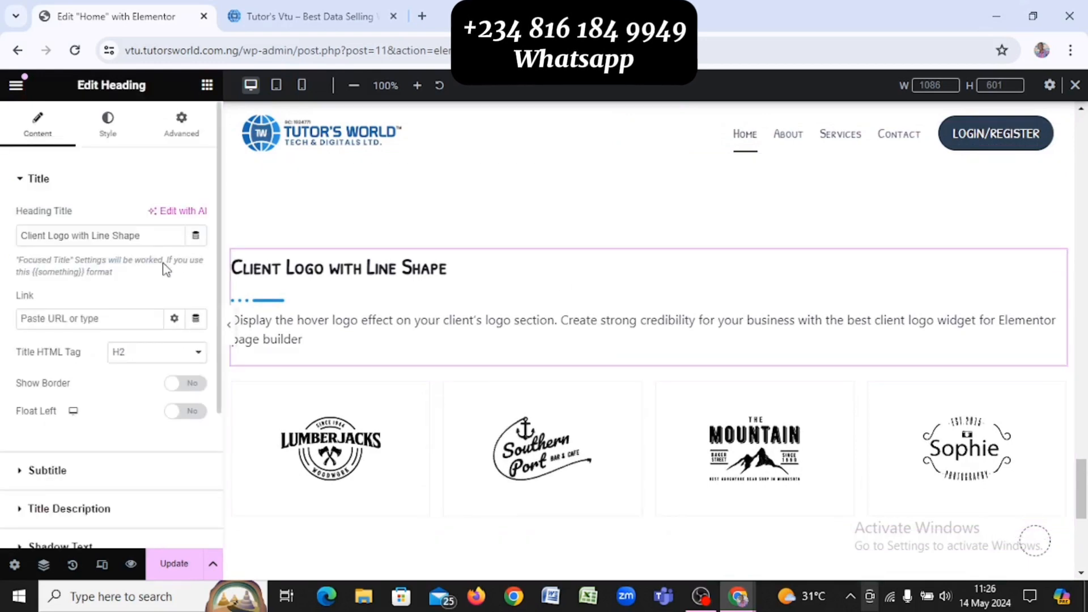
left_click(95, 122)
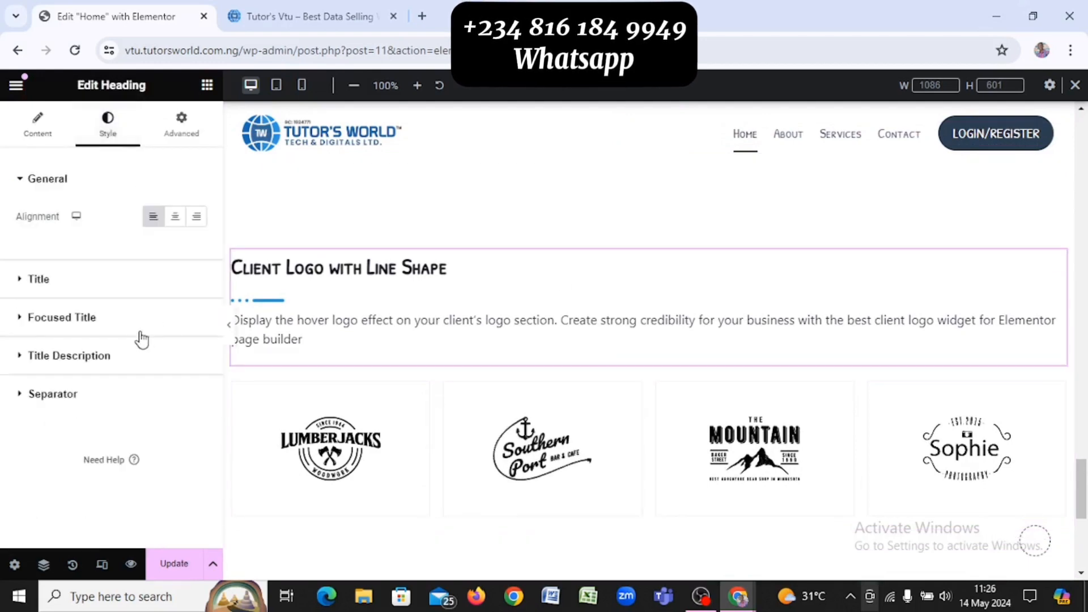
left_click(175, 216)
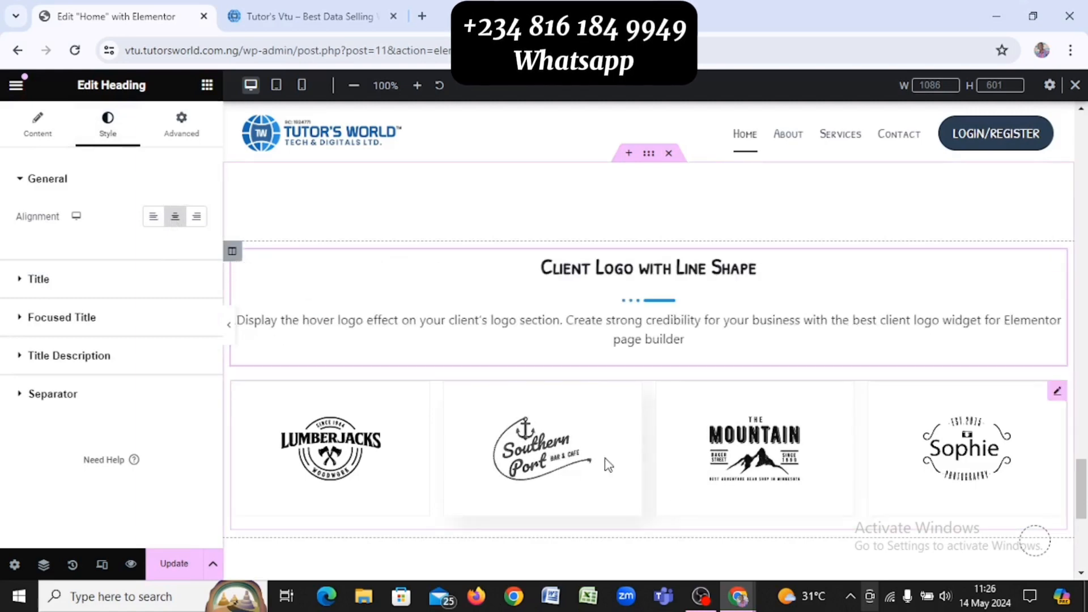
For the first client logo's image, upload the 9mobile, Airtel, EKEDC, Glo and MTN logo files from Downloads to the media library
left_click(368, 446)
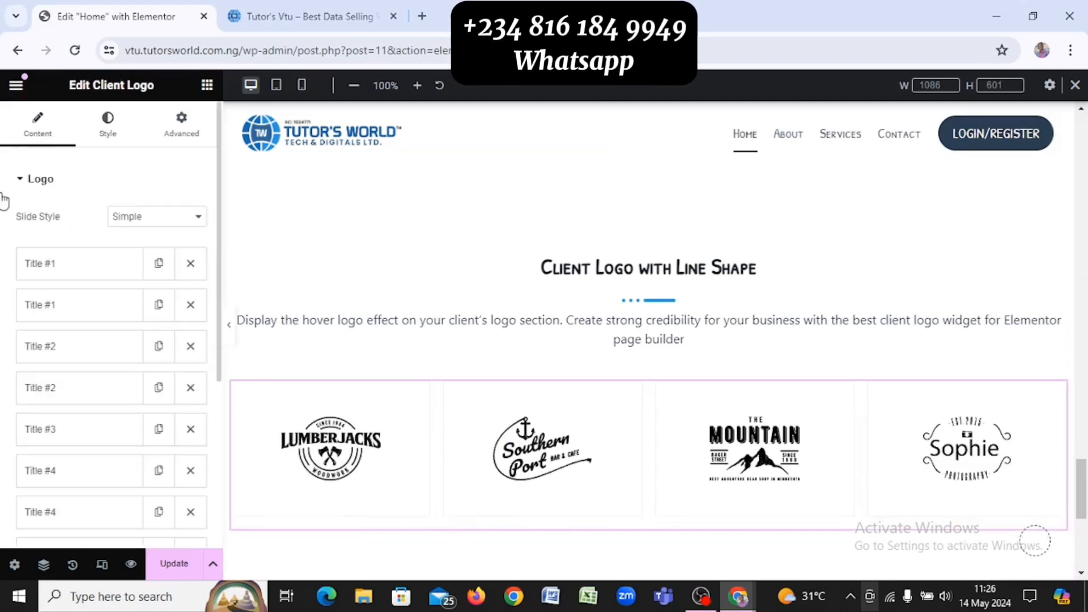
left_click(111, 280)
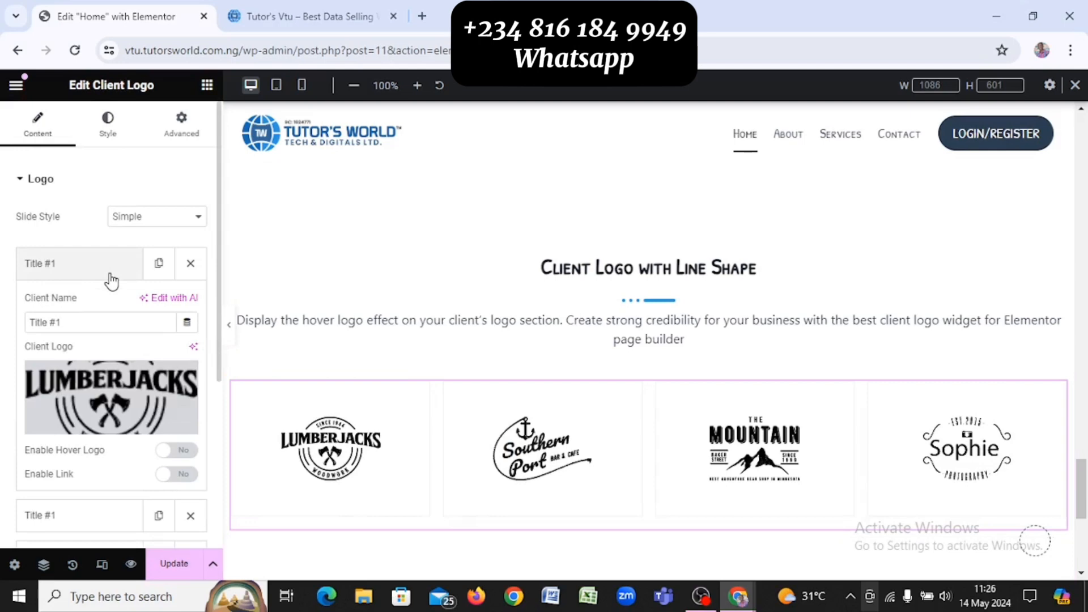
left_click(135, 381)
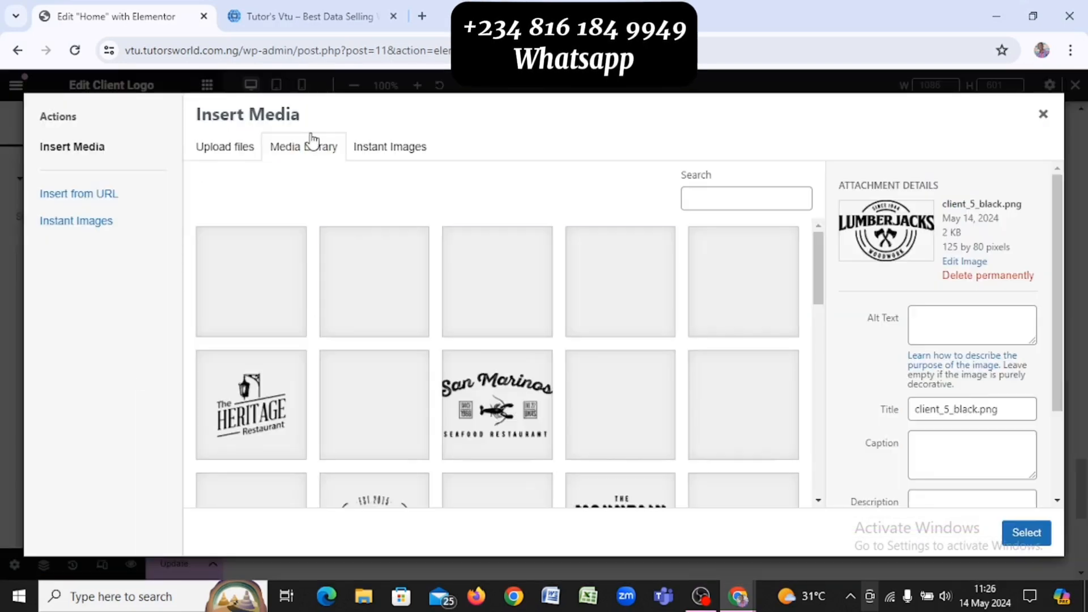
scroll(442, 452, "down", 4)
scroll(442, 451, "down", 6)
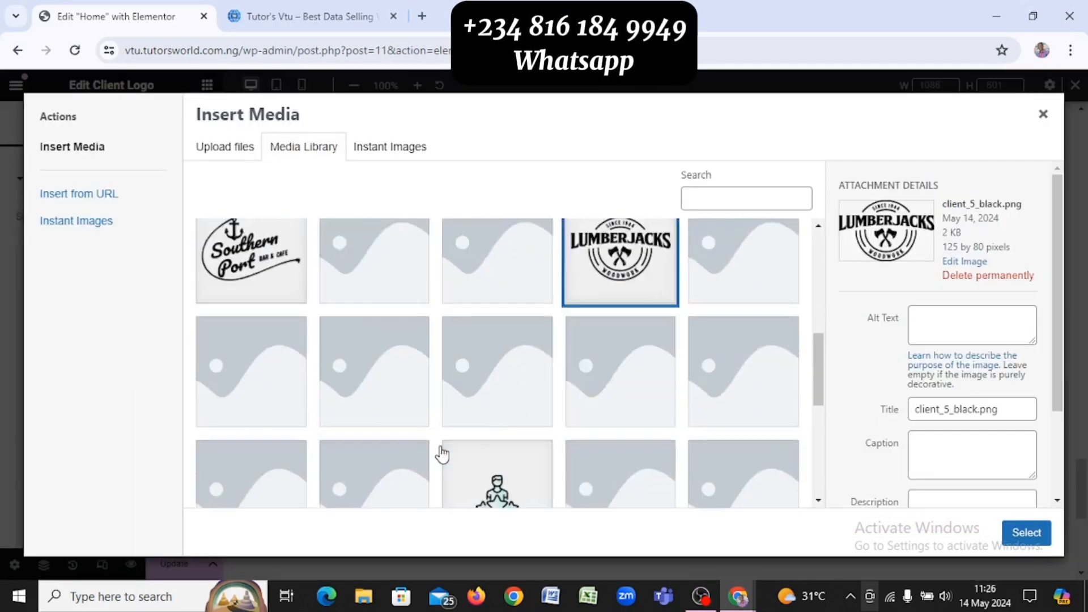
scroll(444, 453, "up", 5)
scroll(444, 452, "up", 5)
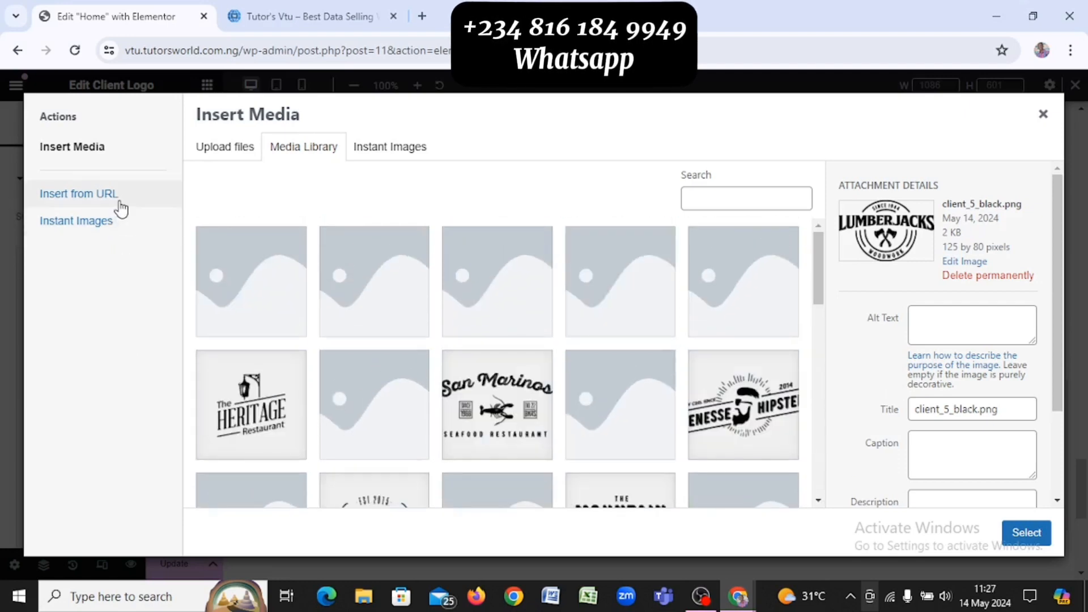
left_click(213, 160)
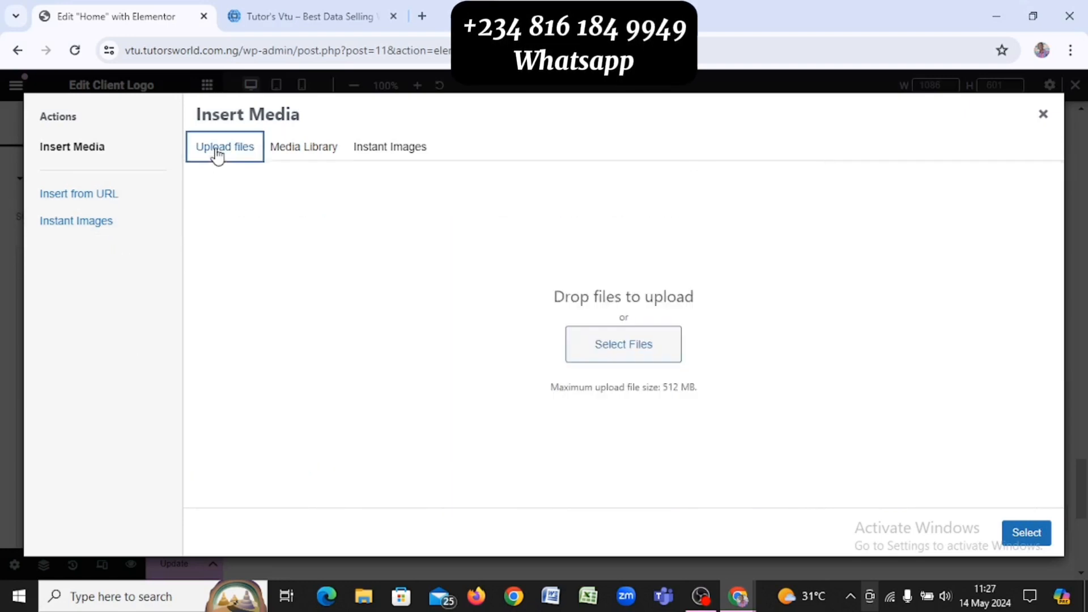
left_click(650, 343)
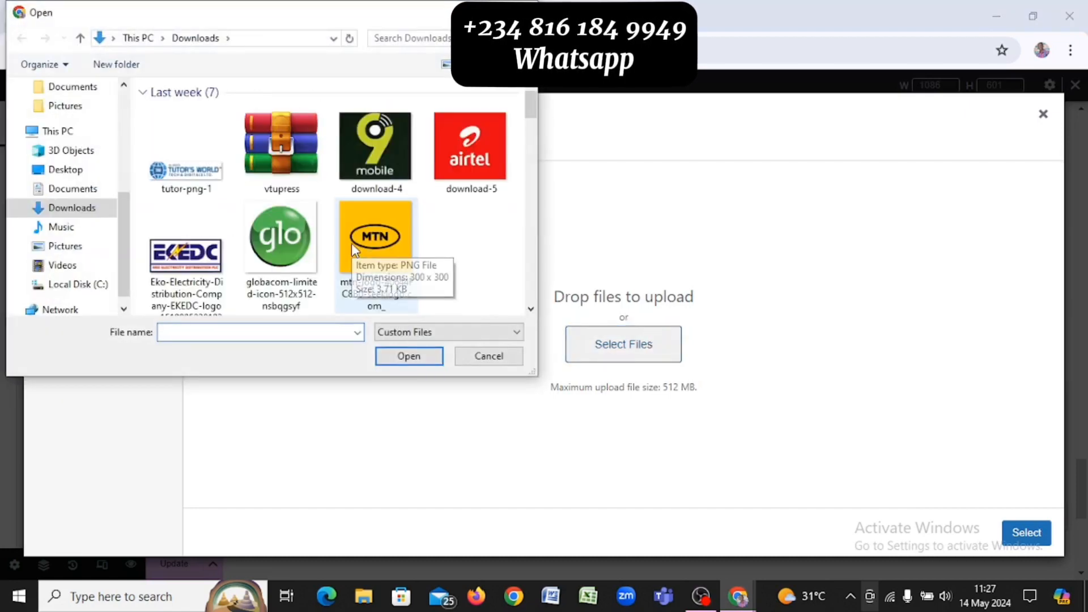
left_click(395, 232)
left_click(355, 124, "shift")
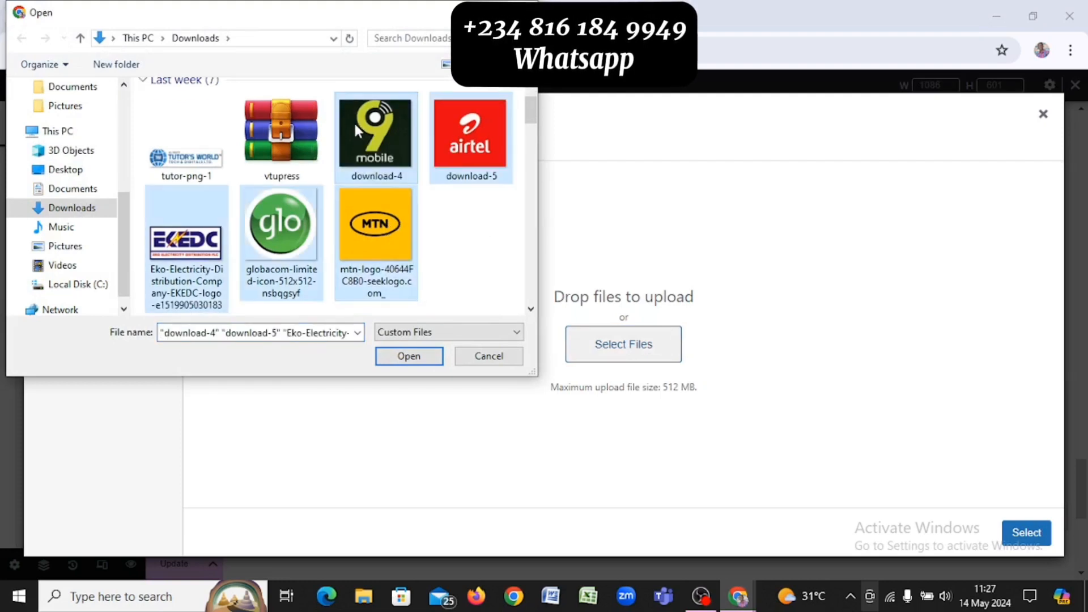
left_click(424, 359)
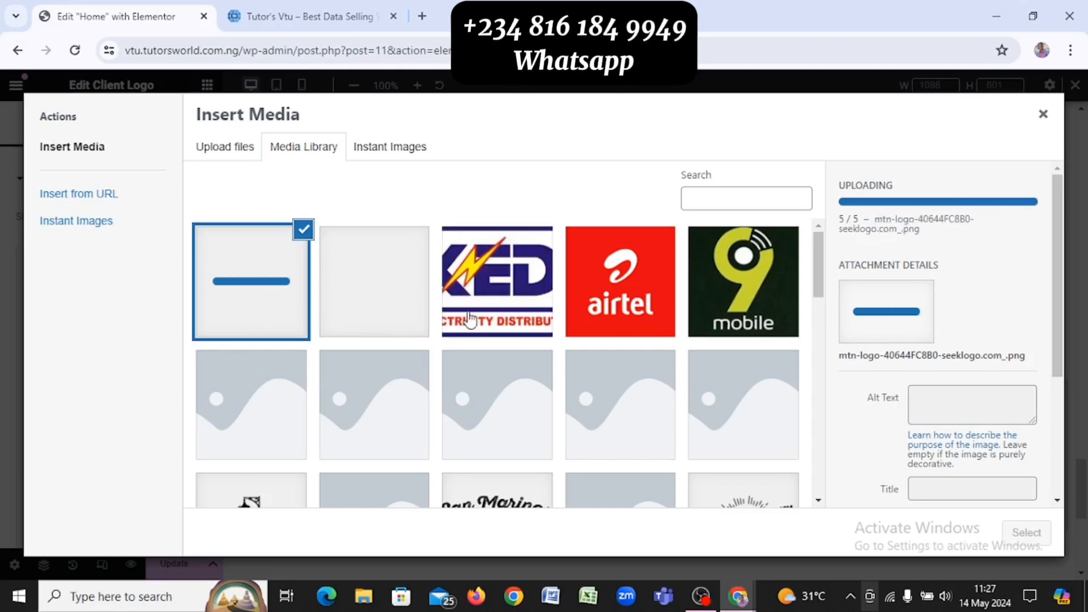
Set the MTN image as the first client logo and name that client MTN
left_click(243, 310)
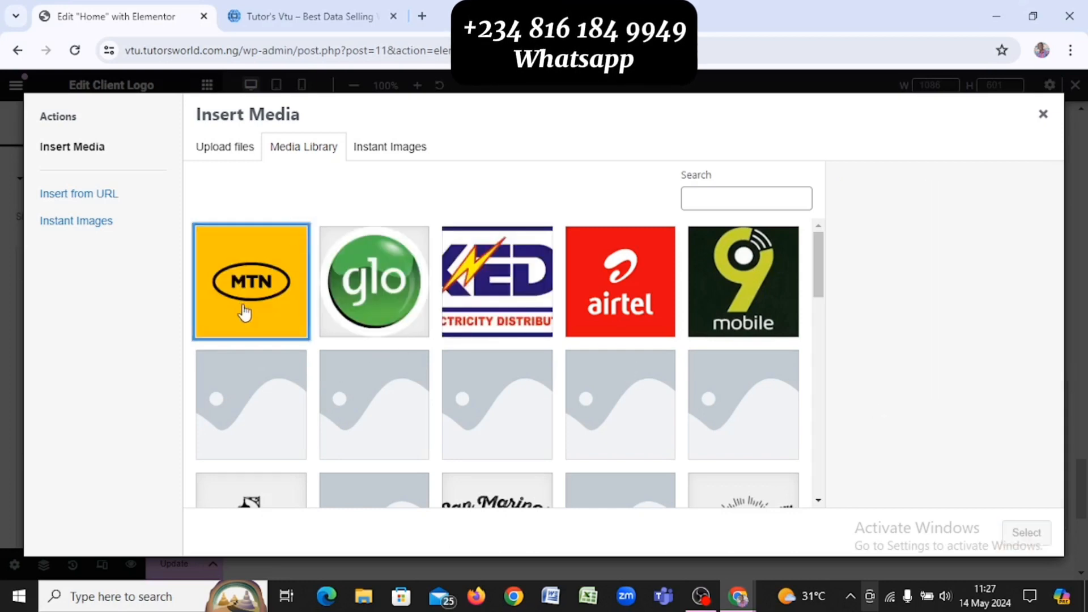
left_click(267, 323)
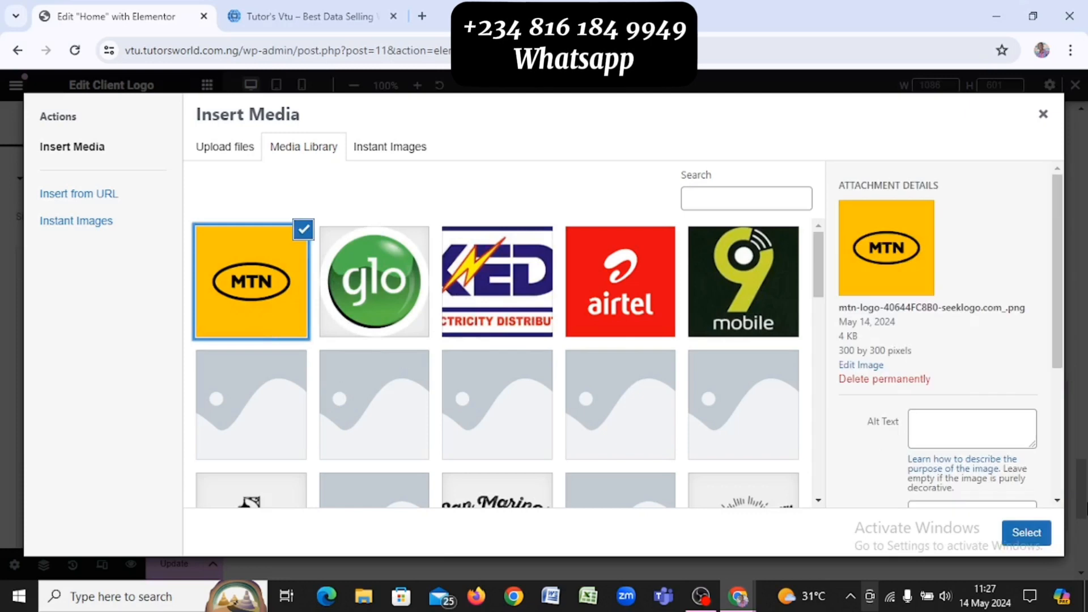
left_click(1027, 533)
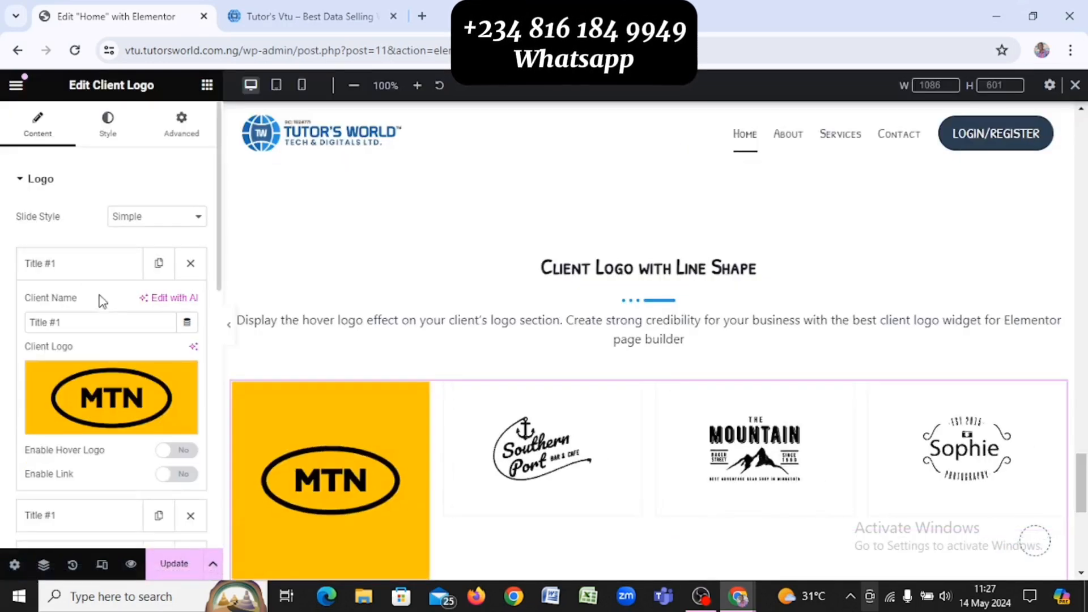
left_click(101, 322)
key("ctrl+a")
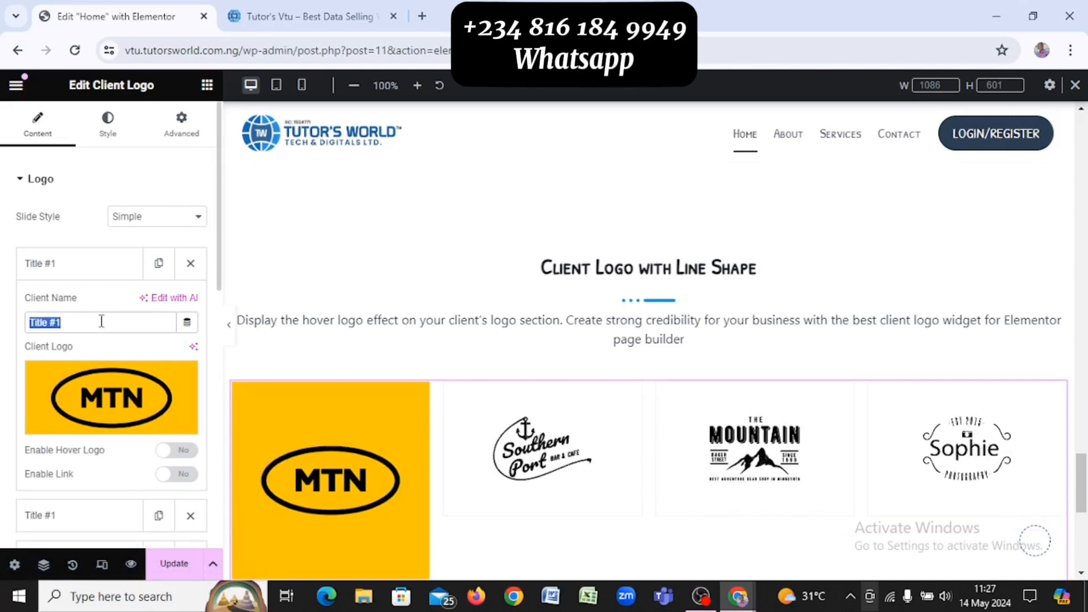
type("mtn")
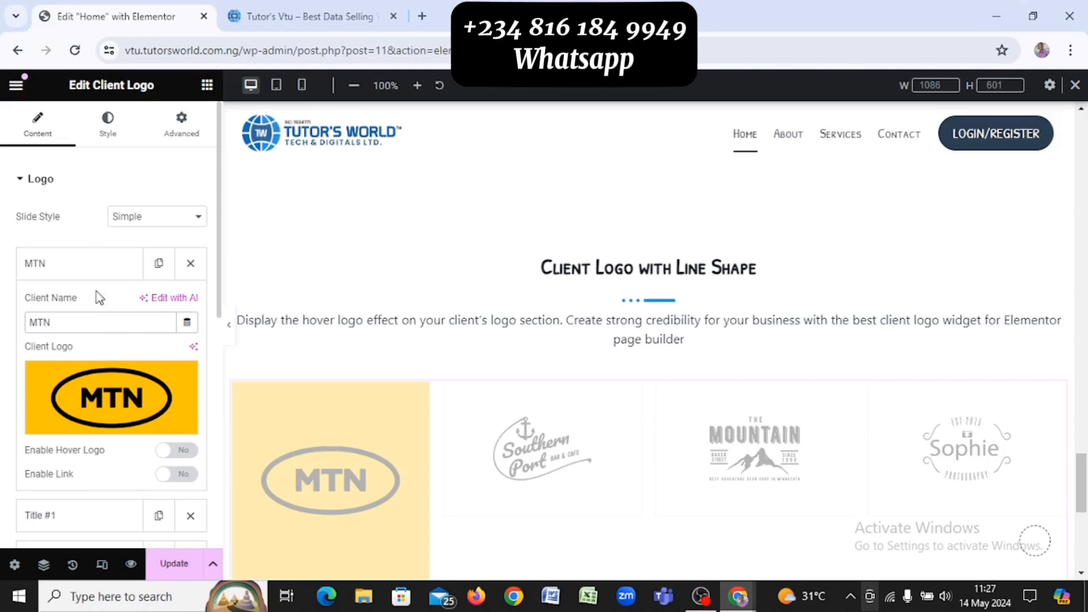
left_click(97, 277)
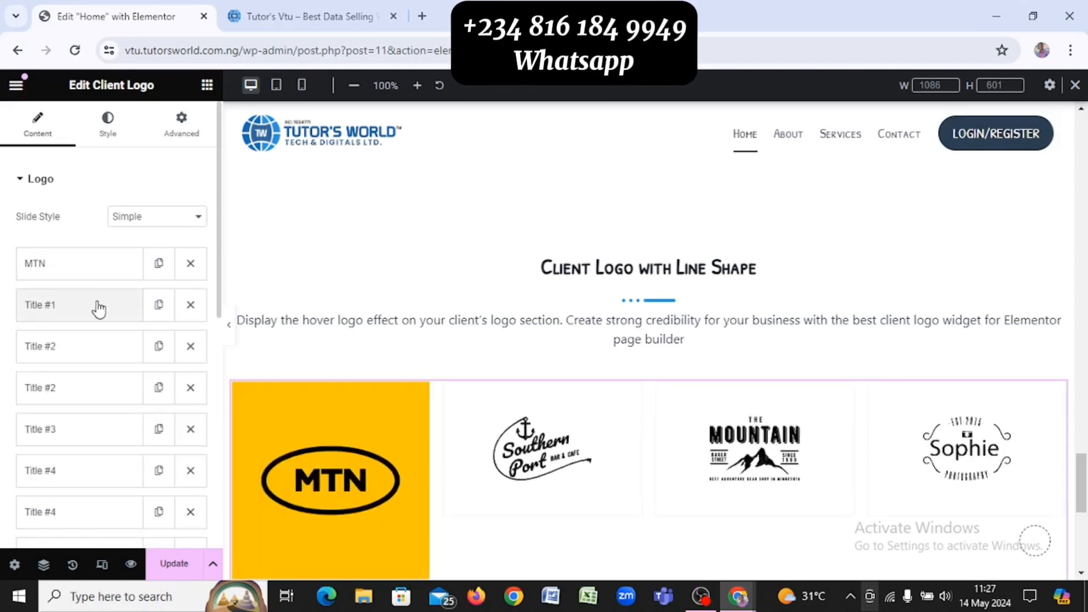
Name the second client GLO and set the Glo logo from the media library as its image
left_click(99, 309)
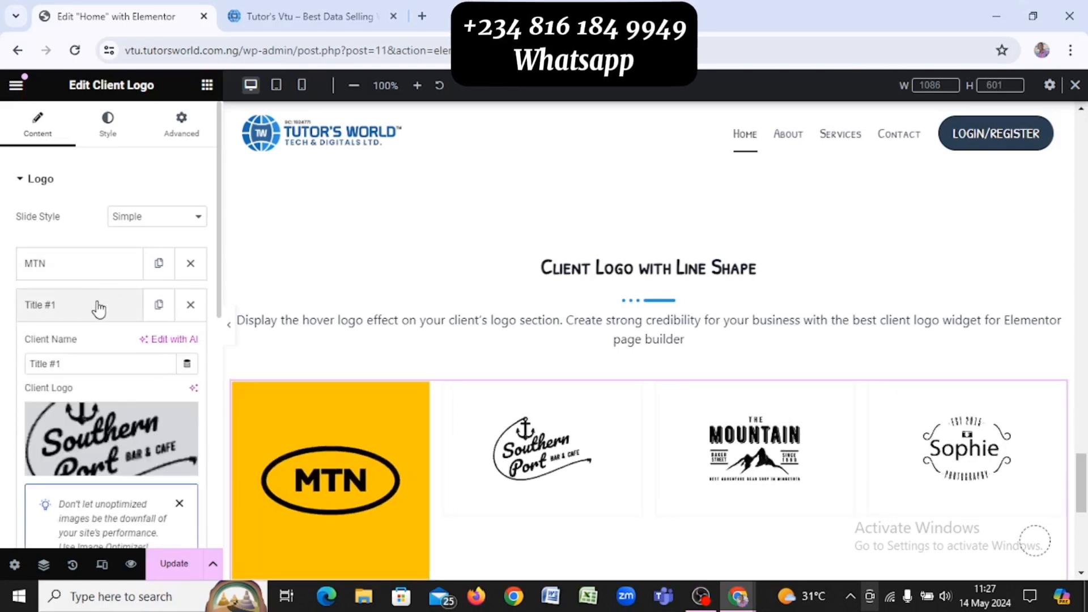
triple_click(114, 360)
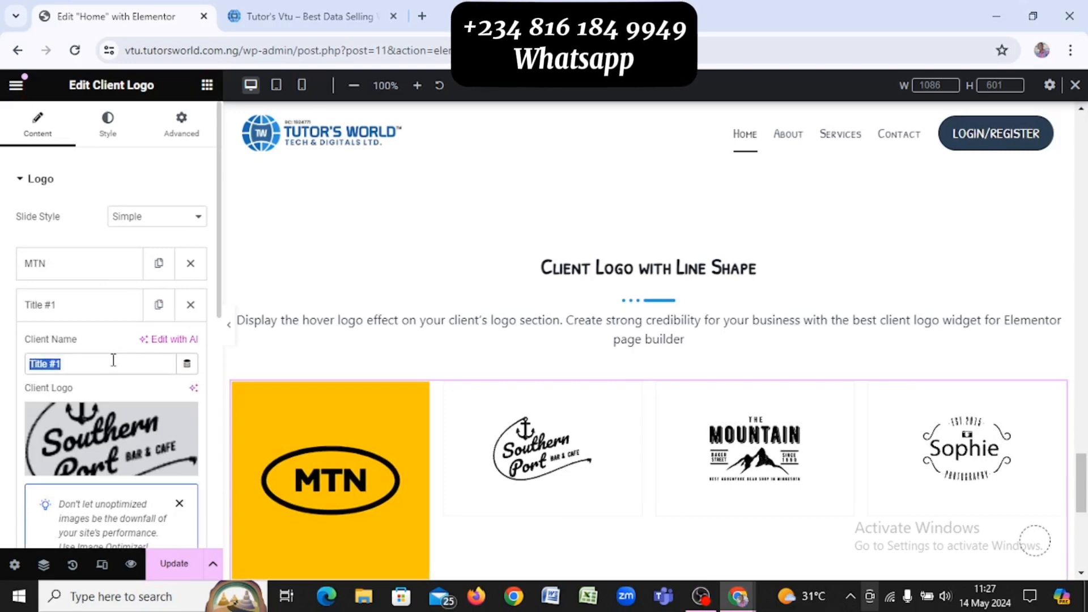
type("GLO")
key("alt+Tab")
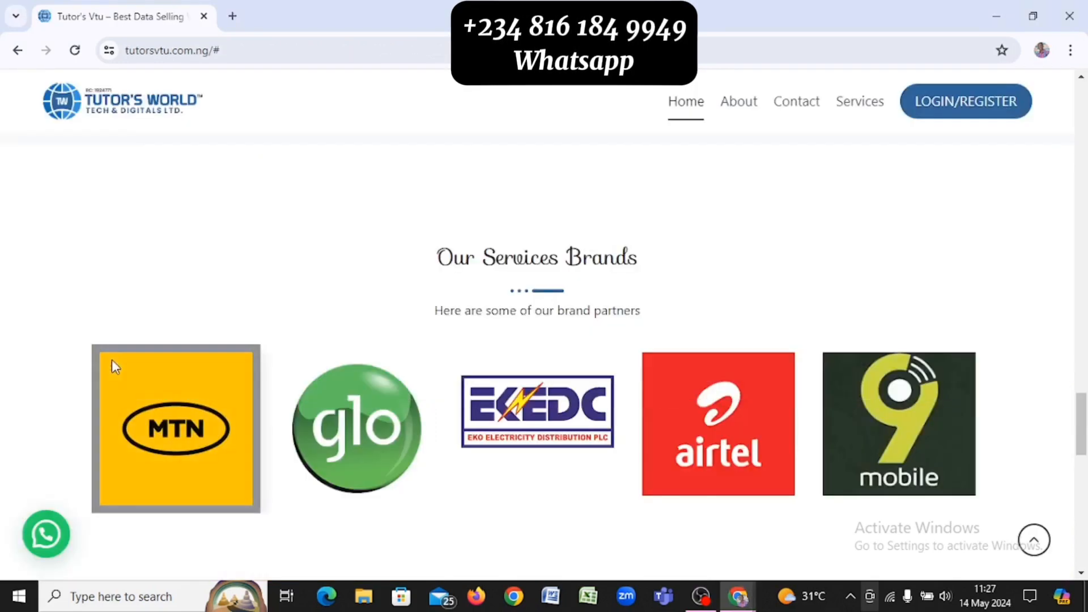
key("alt+Tab")
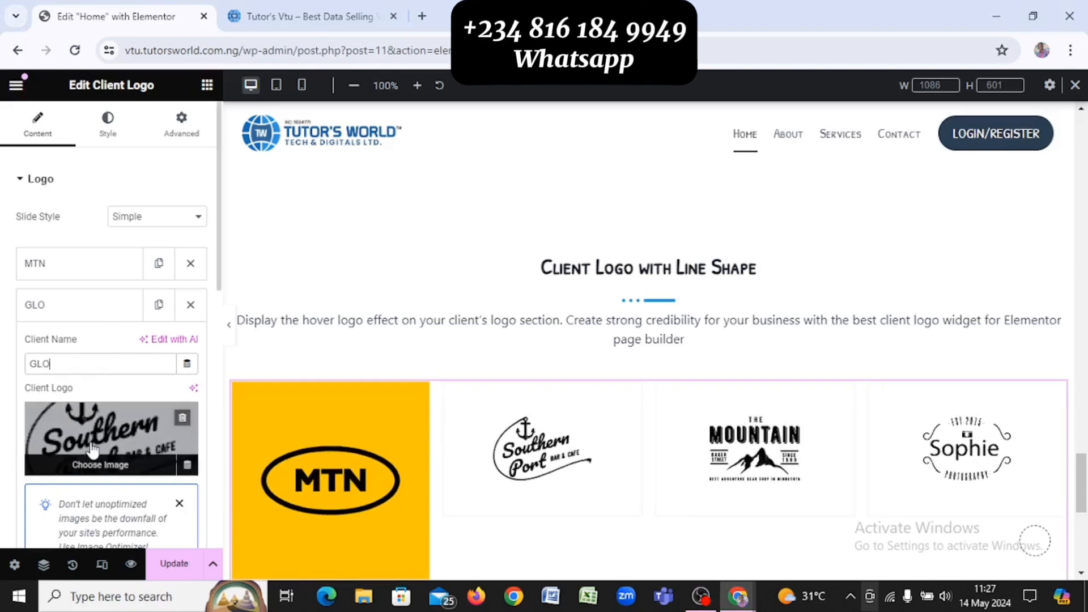
left_click(108, 429)
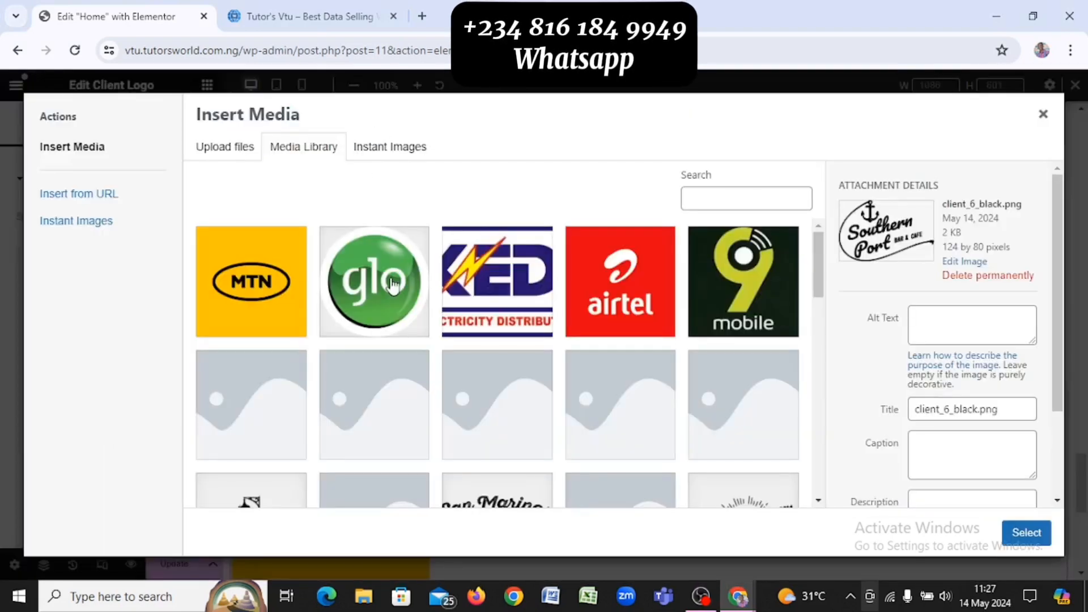
left_click(392, 285)
left_click(1023, 533)
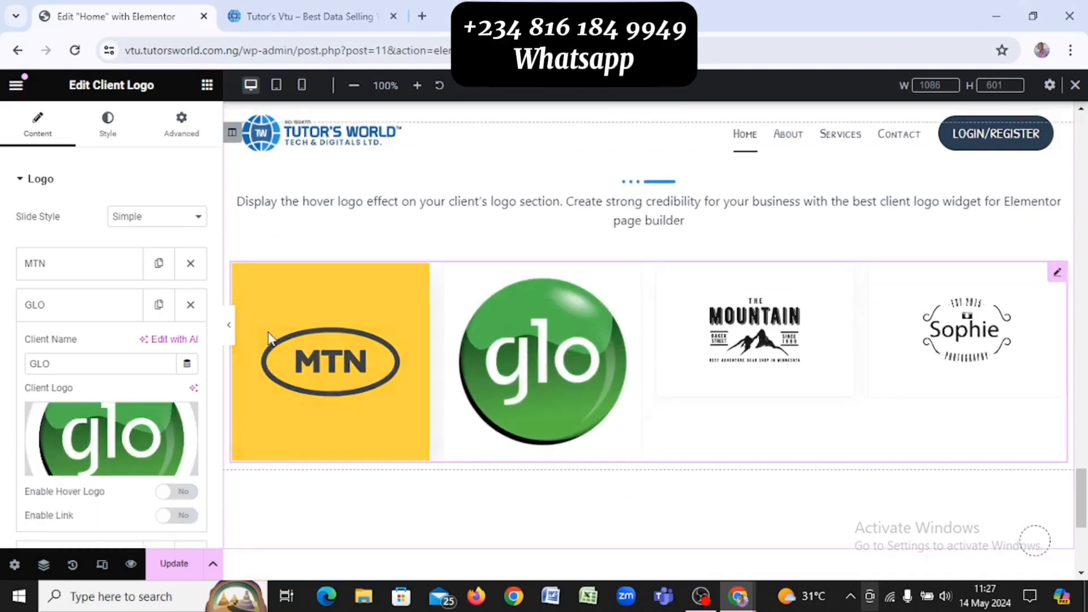
left_click(115, 304)
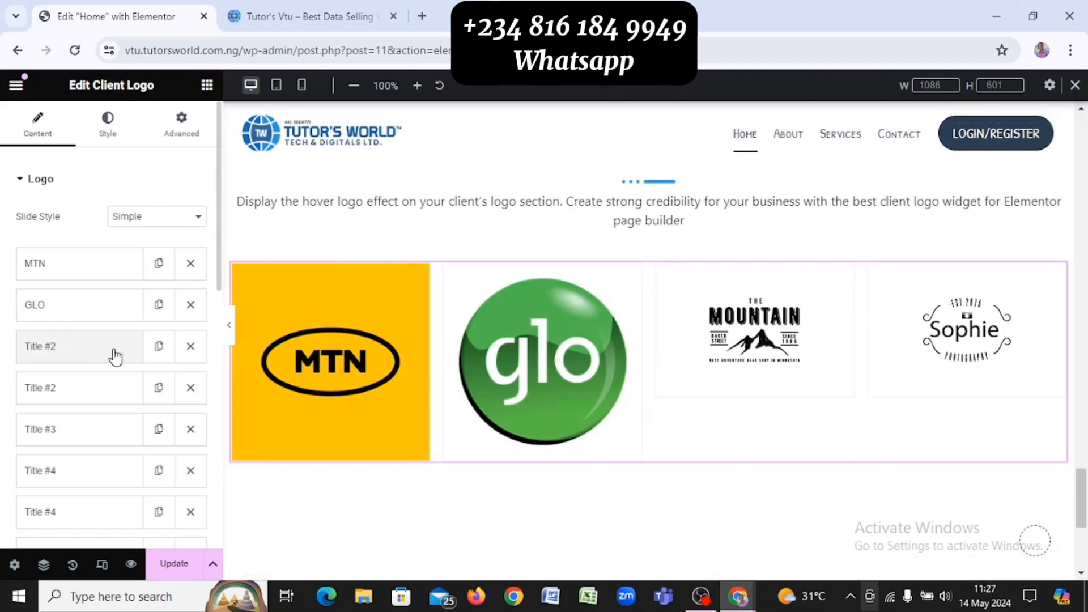
Set the EKEDC logo from the media library as the third client's image and name that client EKEDC
left_click(91, 352)
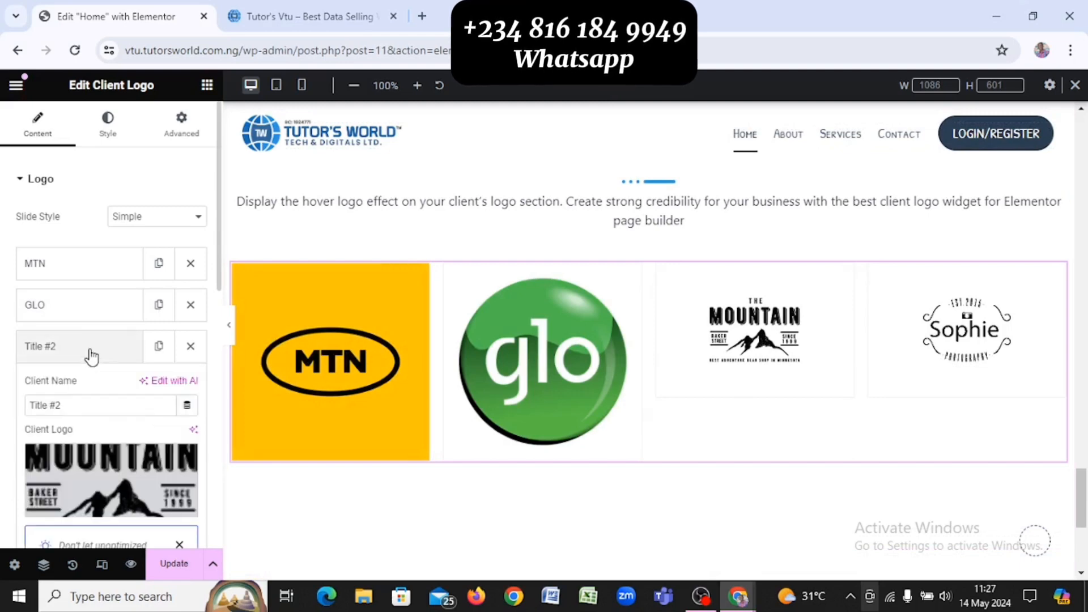
key("alt+Tab")
key("alt+Tab")
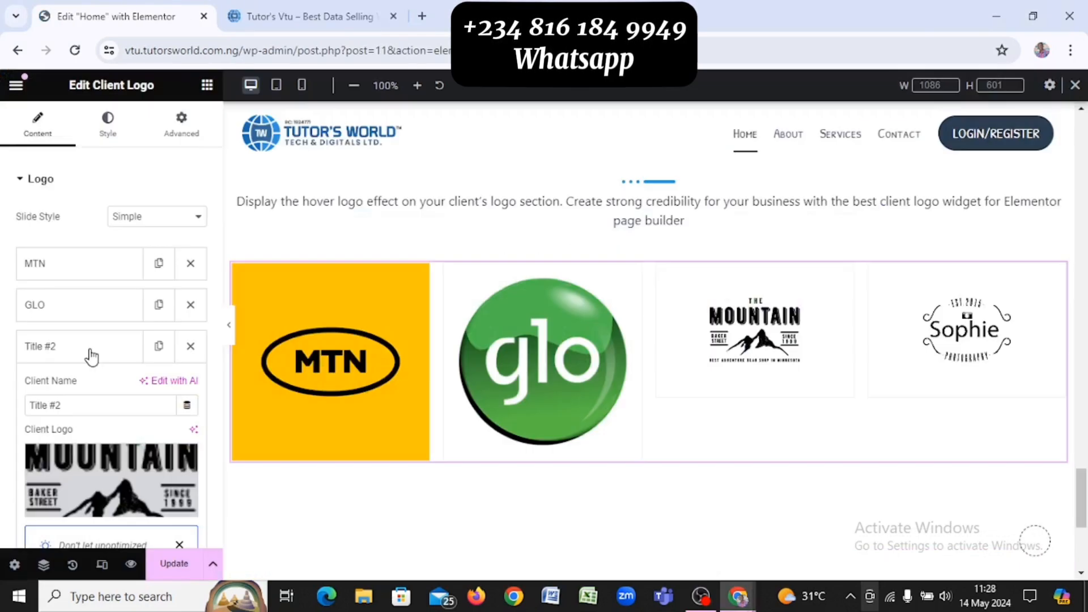
left_click(123, 480)
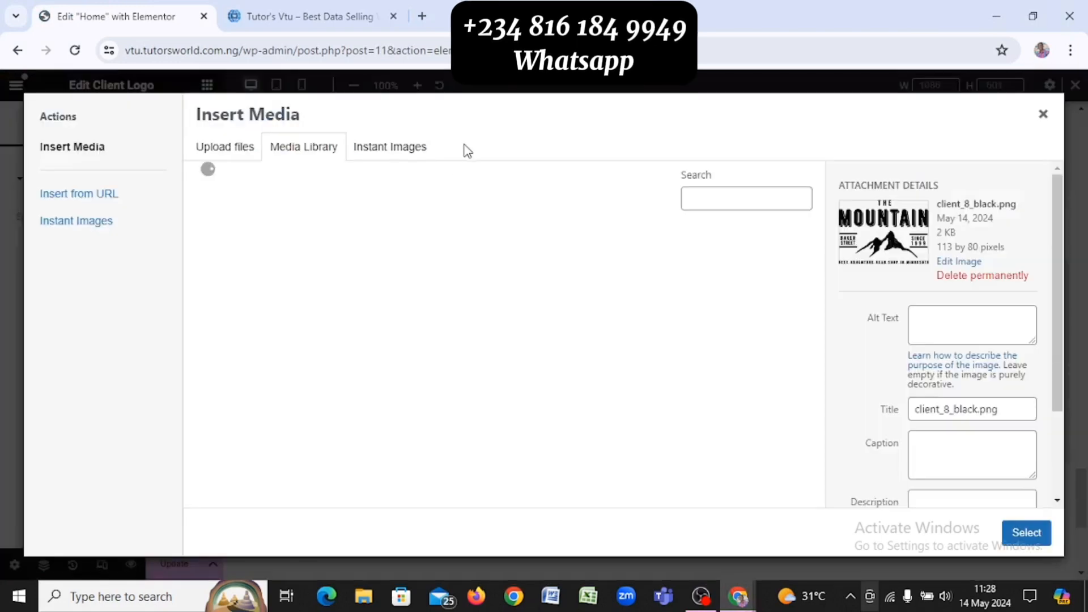
left_click(519, 273)
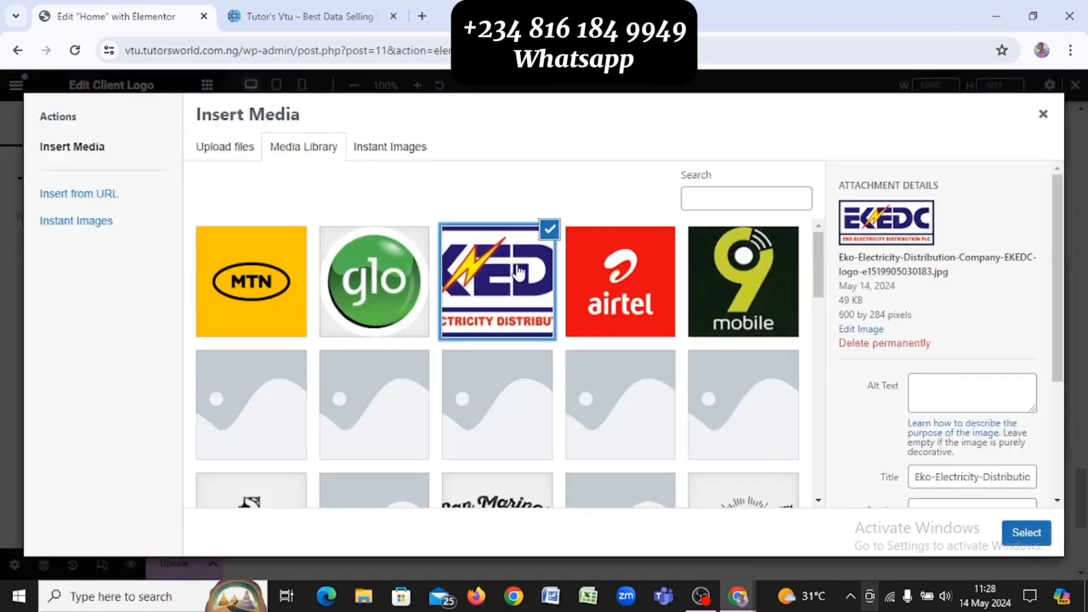
left_click(1027, 536)
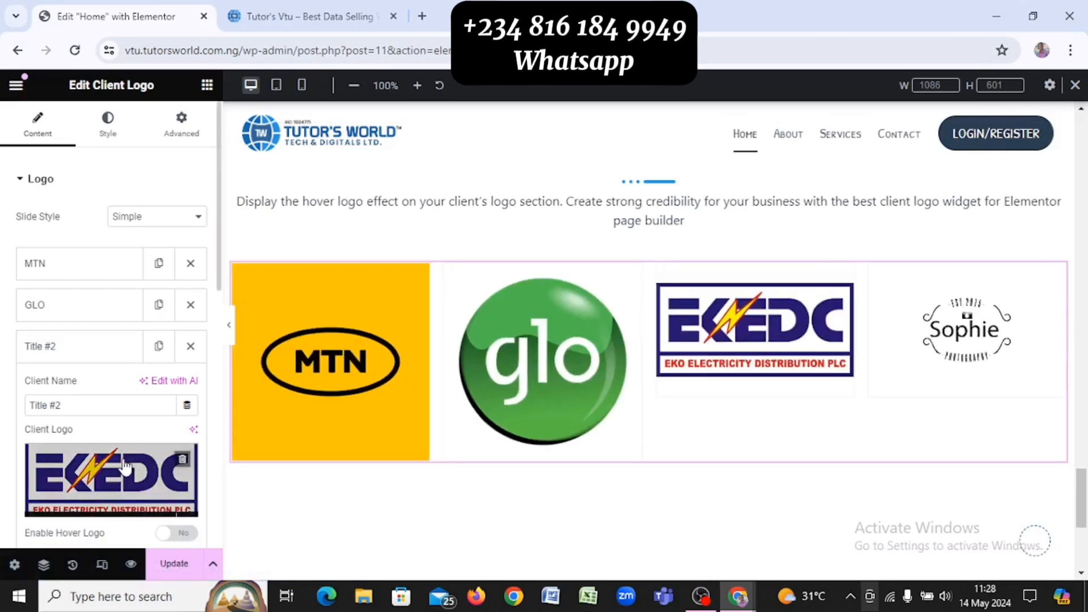
triple_click(90, 400)
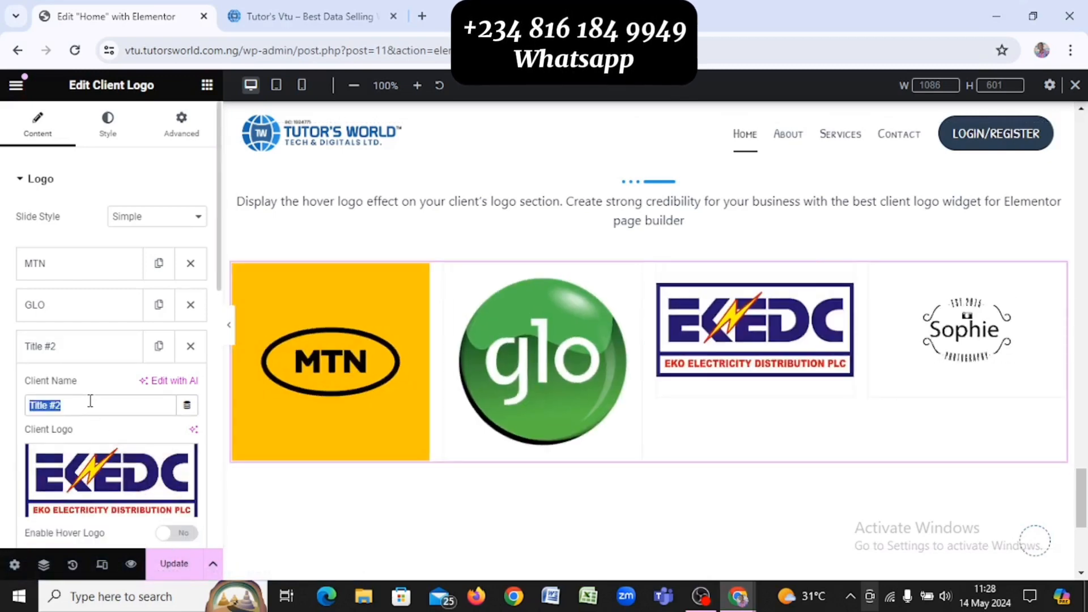
type("EKEDC")
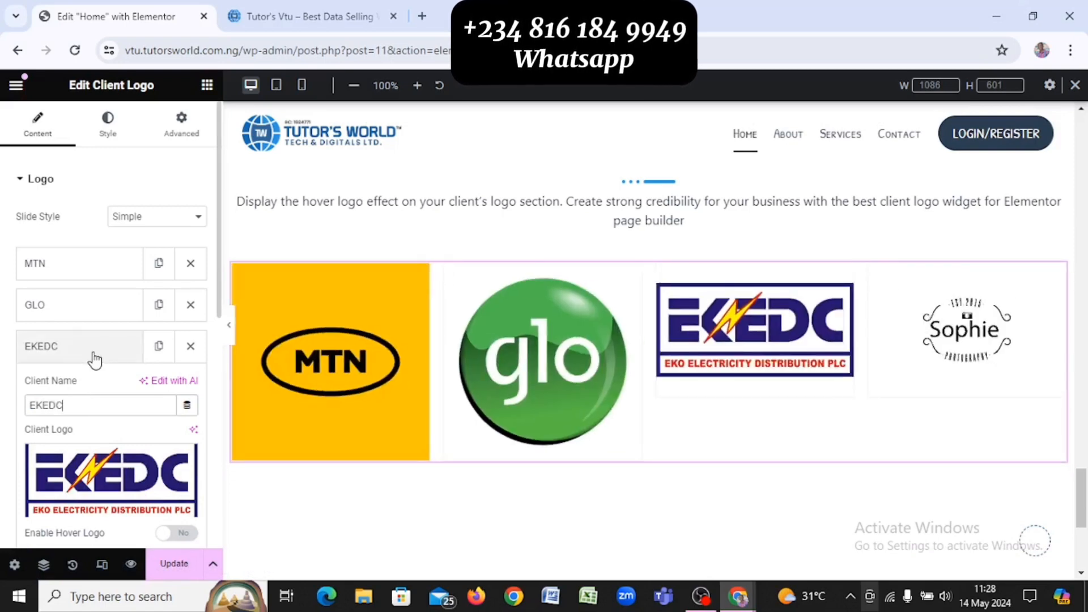
left_click(93, 358)
Set the Airtel logo from the media library as the fourth client's image and name that client AIRTEL
left_click(87, 392)
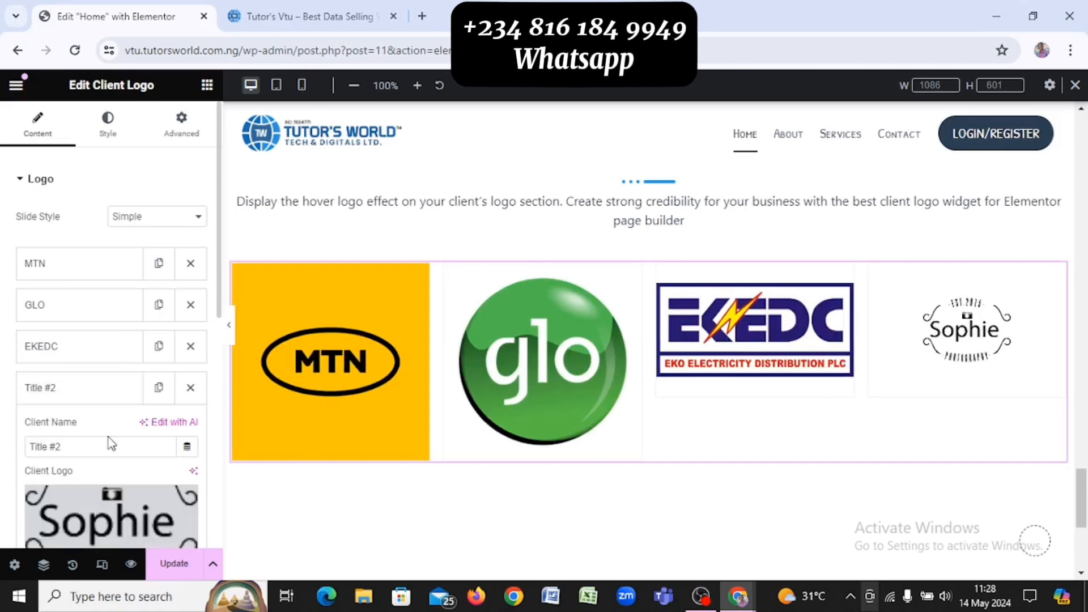
left_click(115, 493)
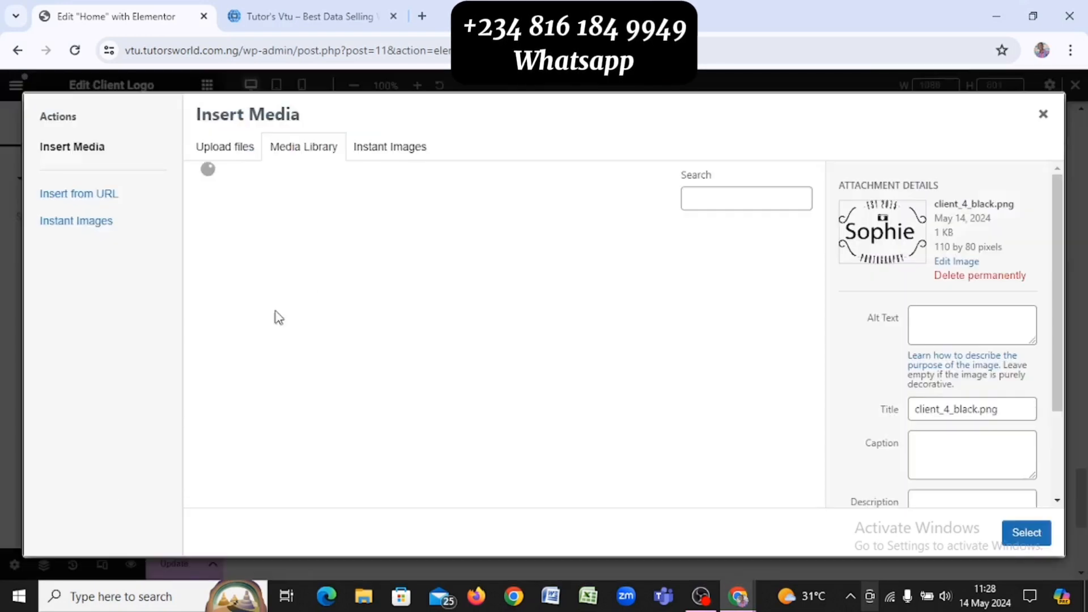
left_click(636, 276)
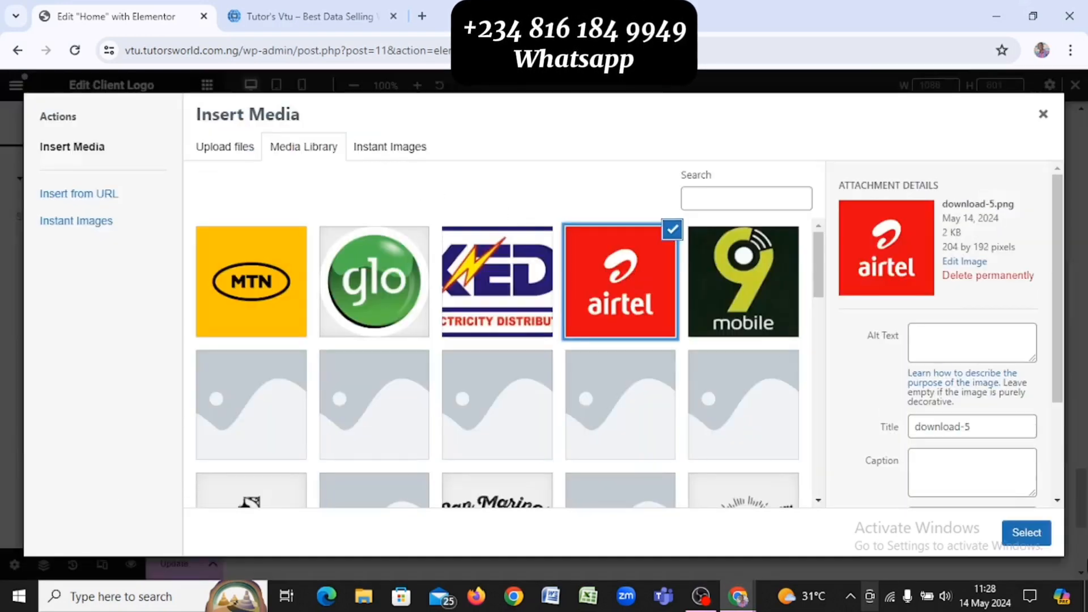
left_click(1026, 533)
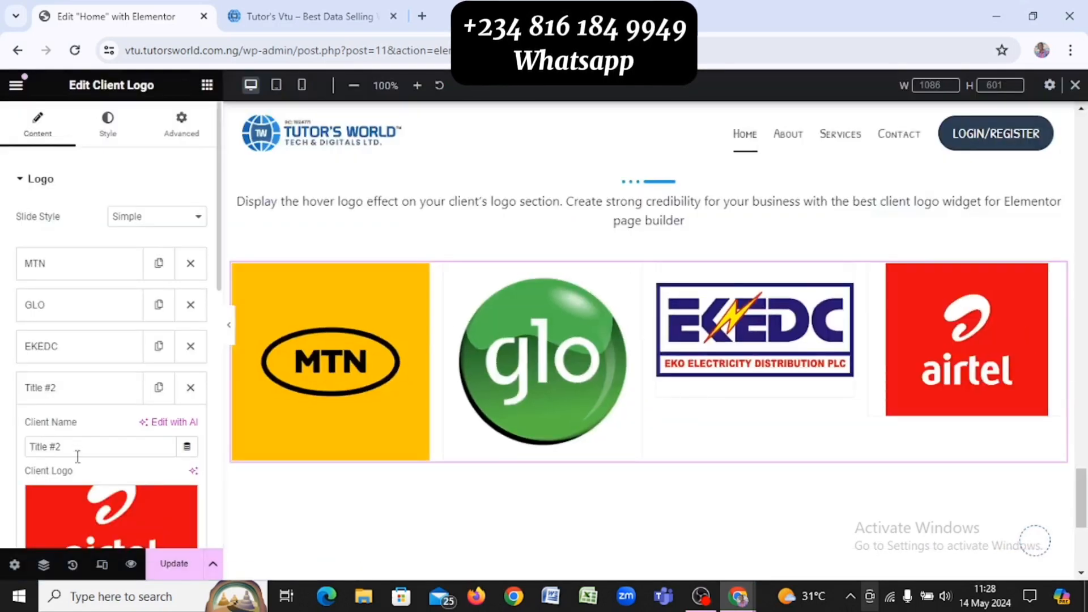
triple_click(77, 457)
type("AIRTEL")
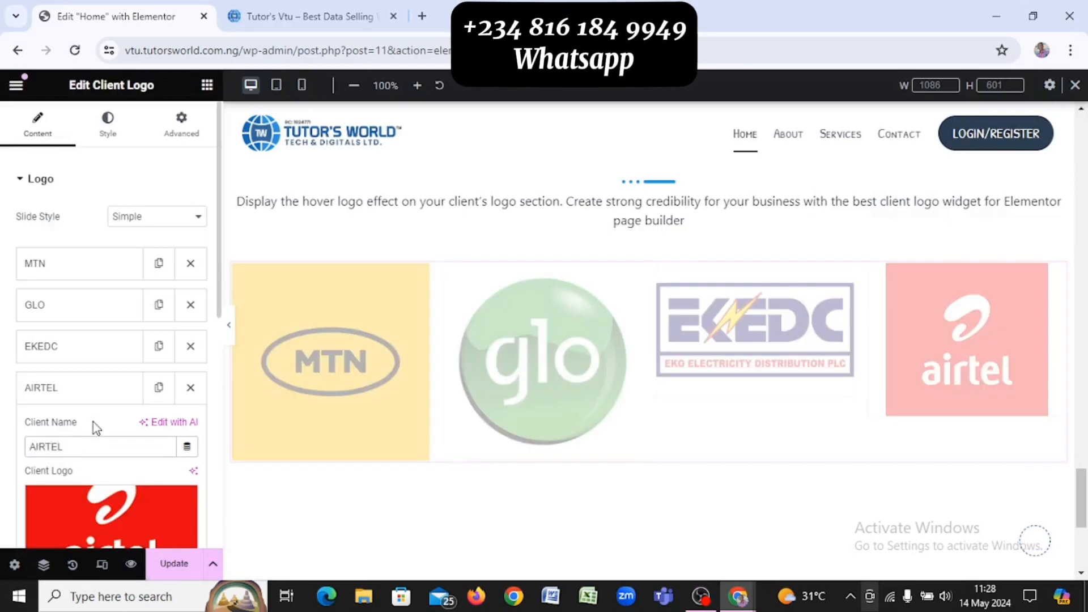
left_click(97, 391)
Name the fifth client 9MOBILE and set the 9mobile logo from the media library as its image
left_click(102, 431)
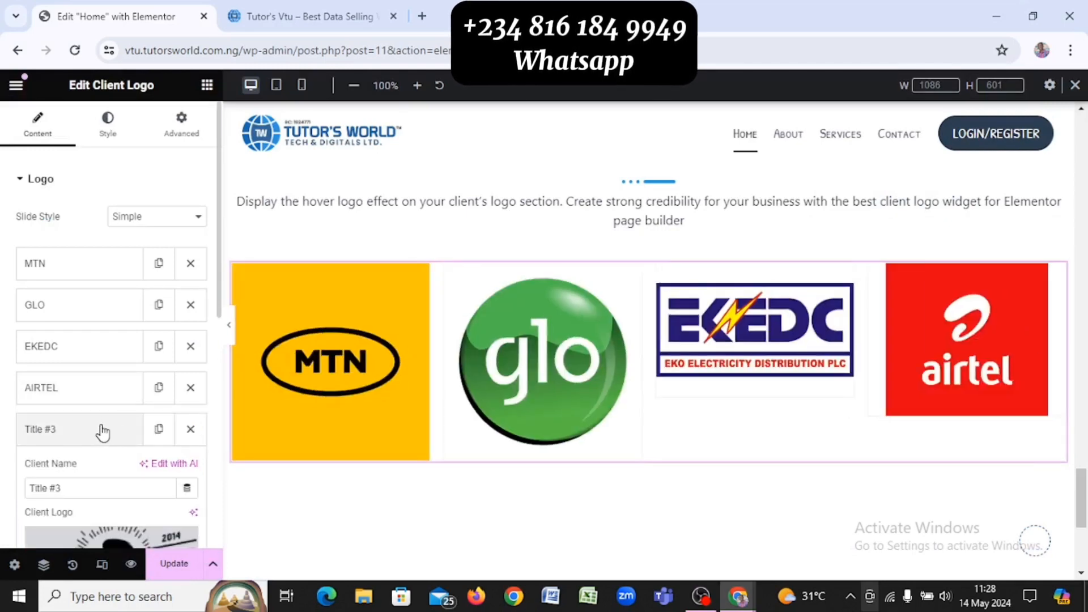
key("alt+Tab")
key("alt+Tab")
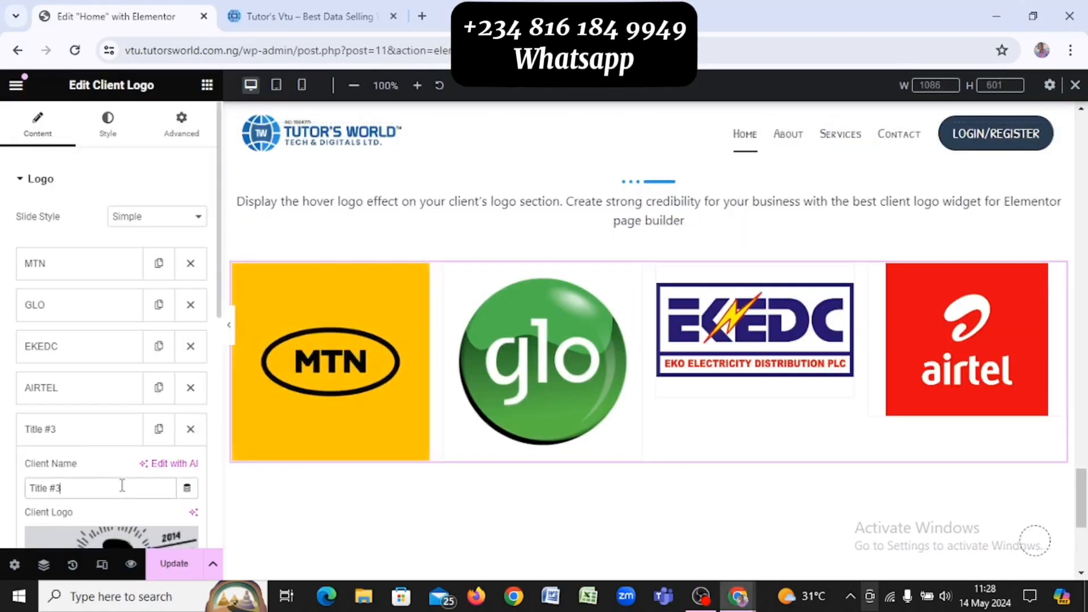
type("9MOBILE")
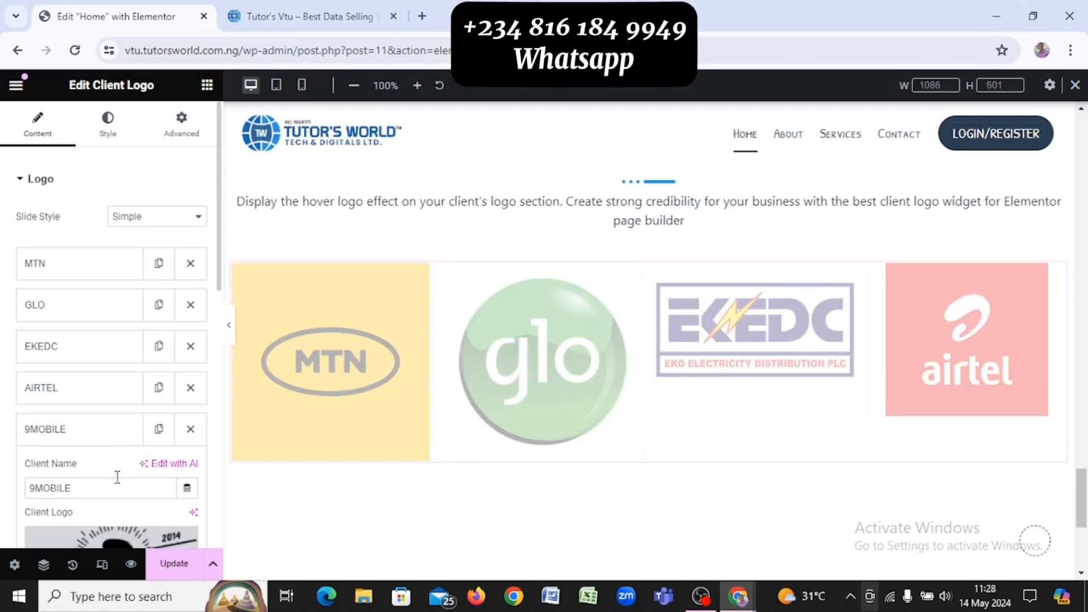
scroll(117, 436, "down", 1)
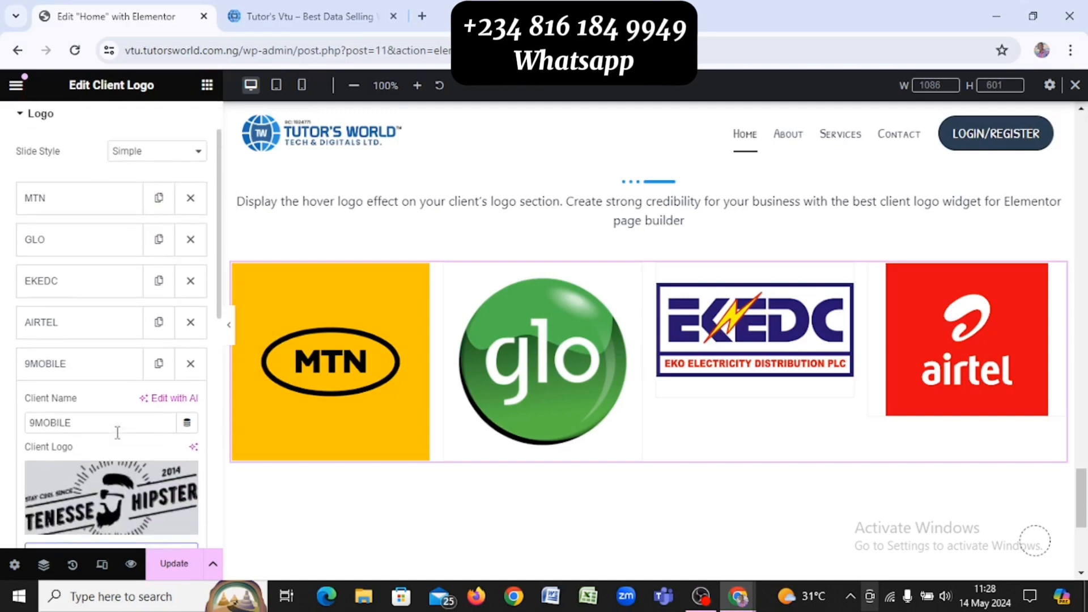
left_click(113, 516)
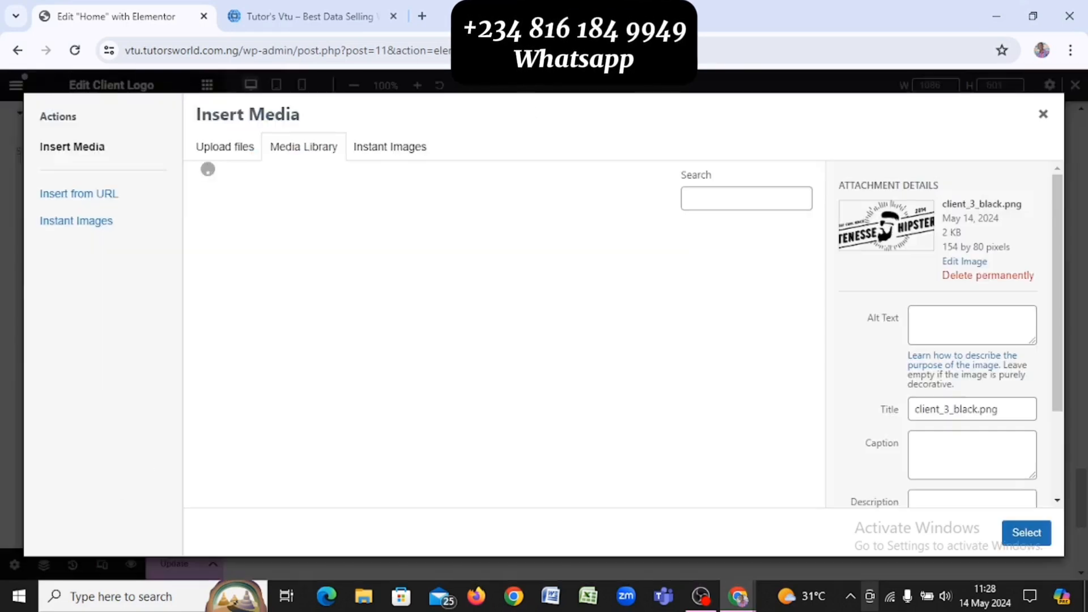
left_click(748, 326)
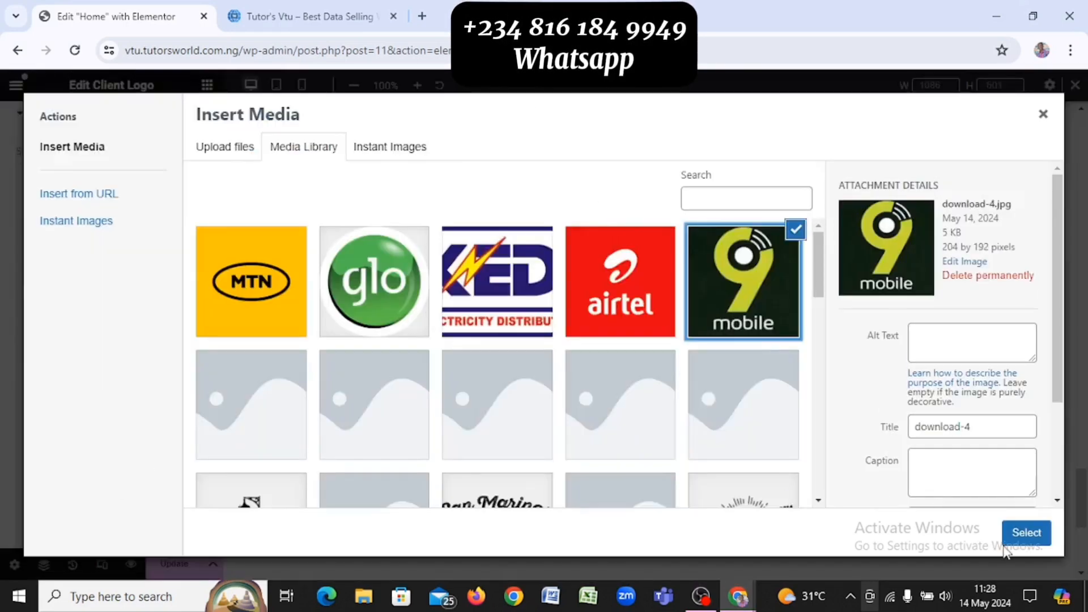
left_click(1029, 533)
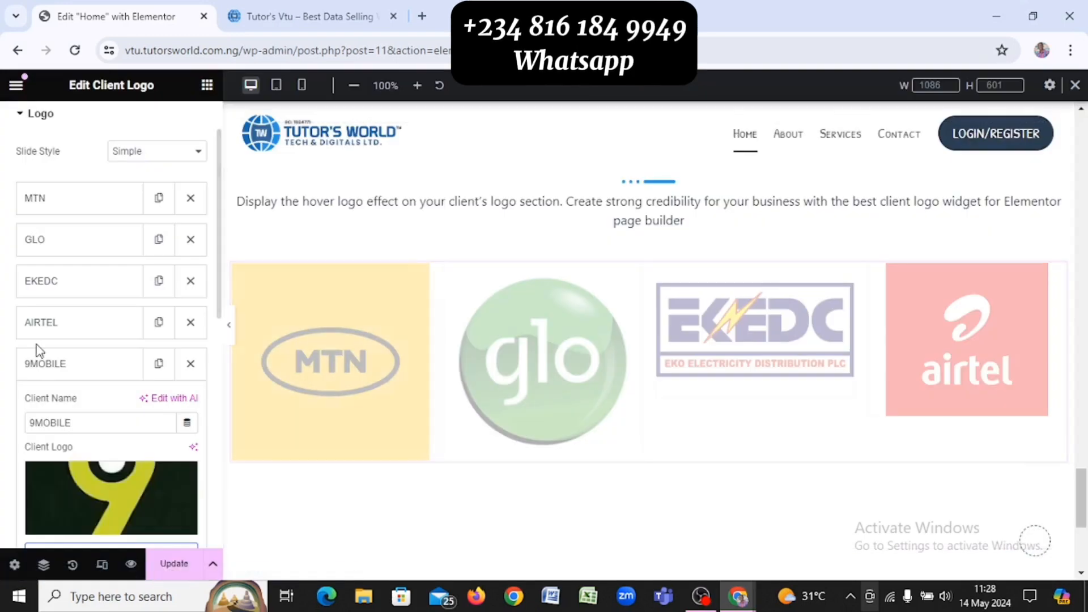
left_click(107, 370)
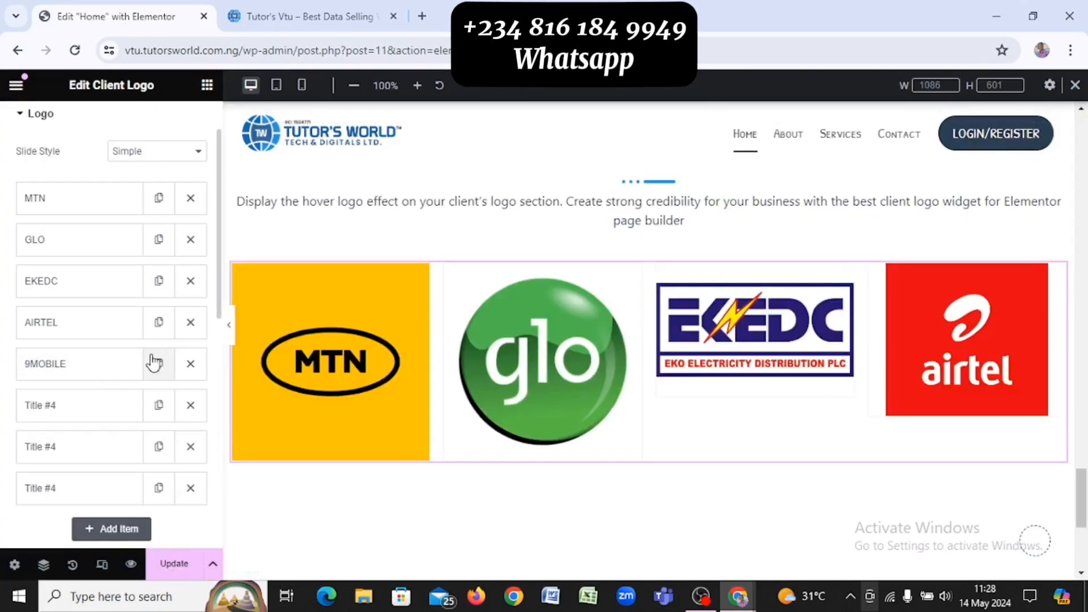
Delete the three leftover Title #4 items from the client logo list
left_click(192, 407)
left_click(191, 406)
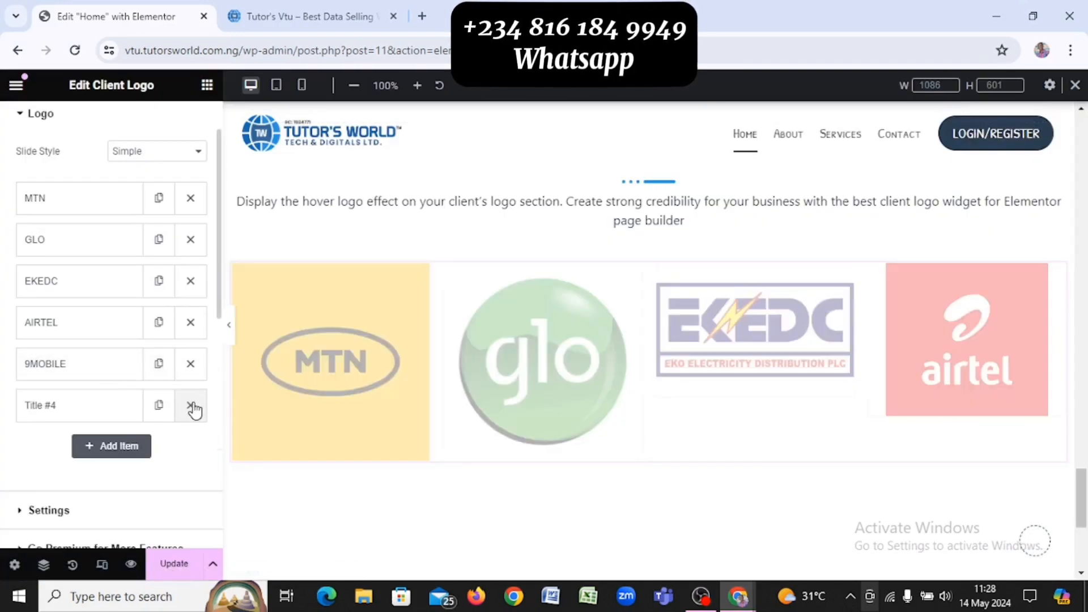
left_click(192, 406)
Set the client logo carousel to show 5 slides and update the page
scroll(192, 401, "down", 1)
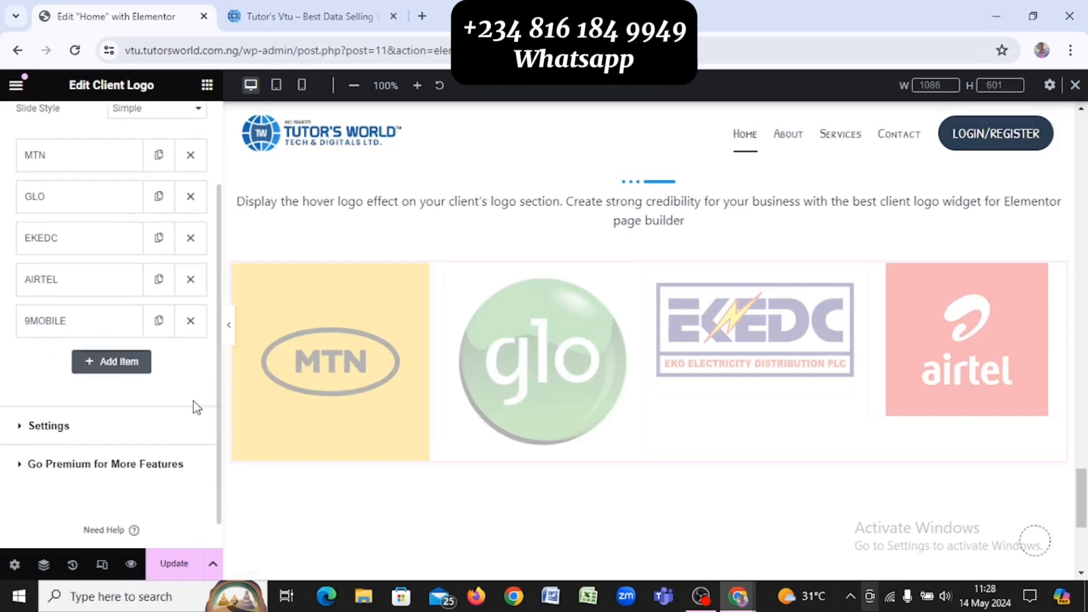
left_click(87, 435)
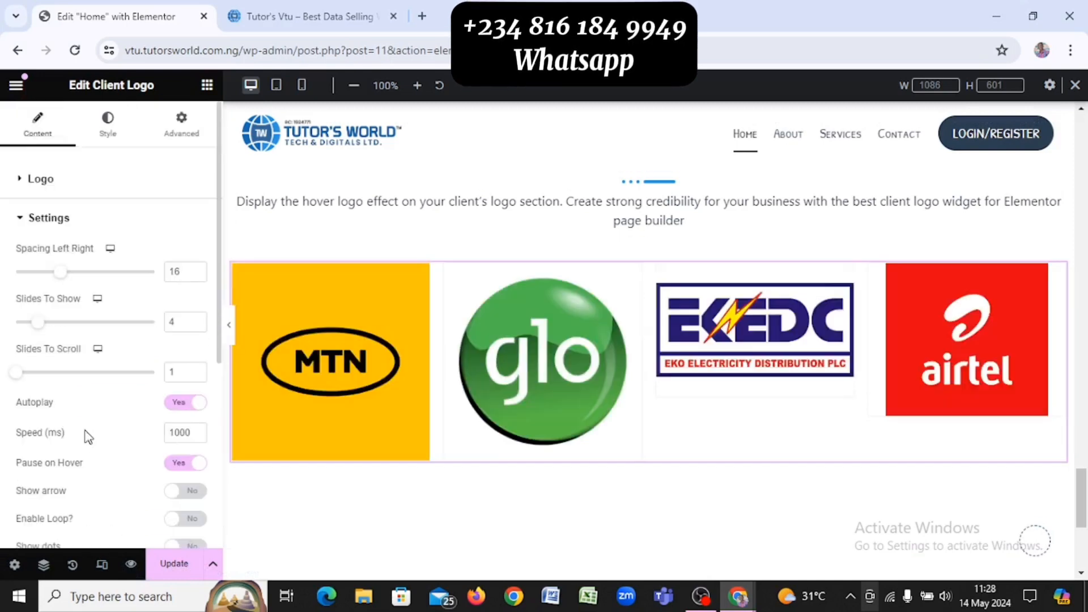
left_click(196, 319)
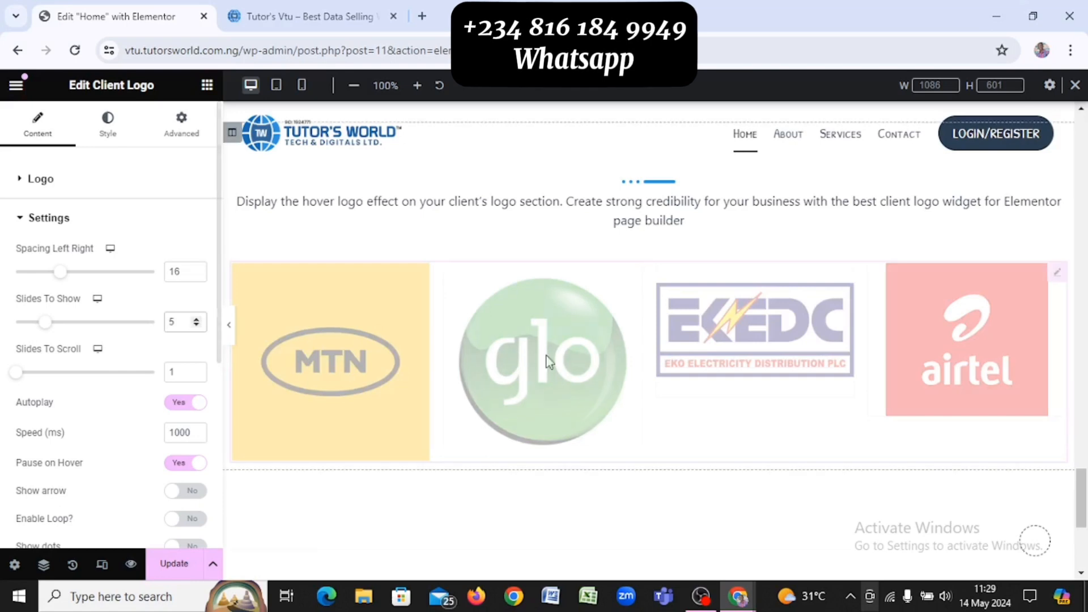
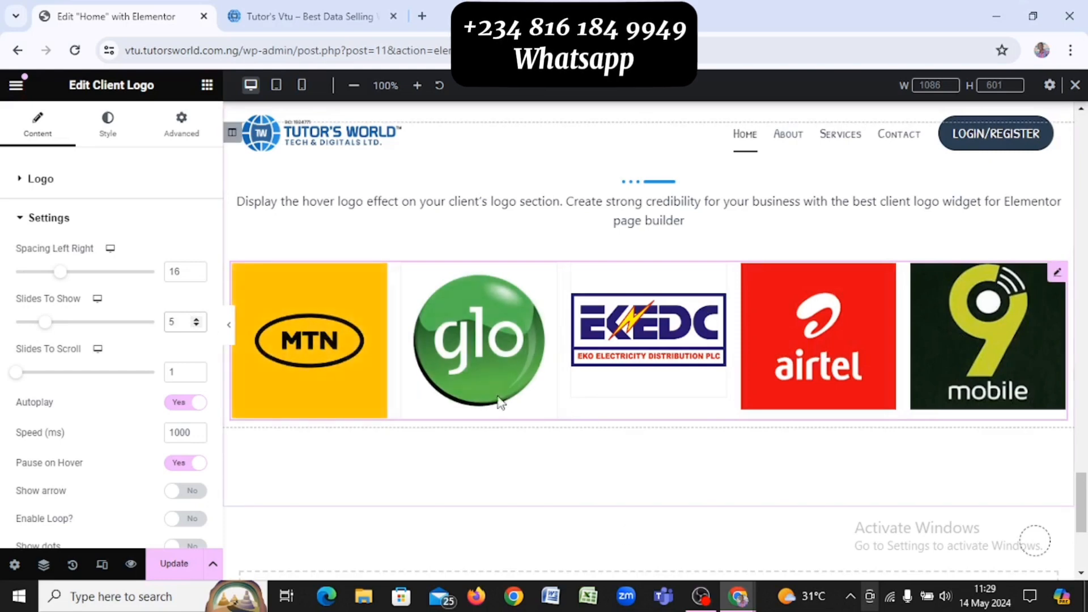
left_click(182, 574)
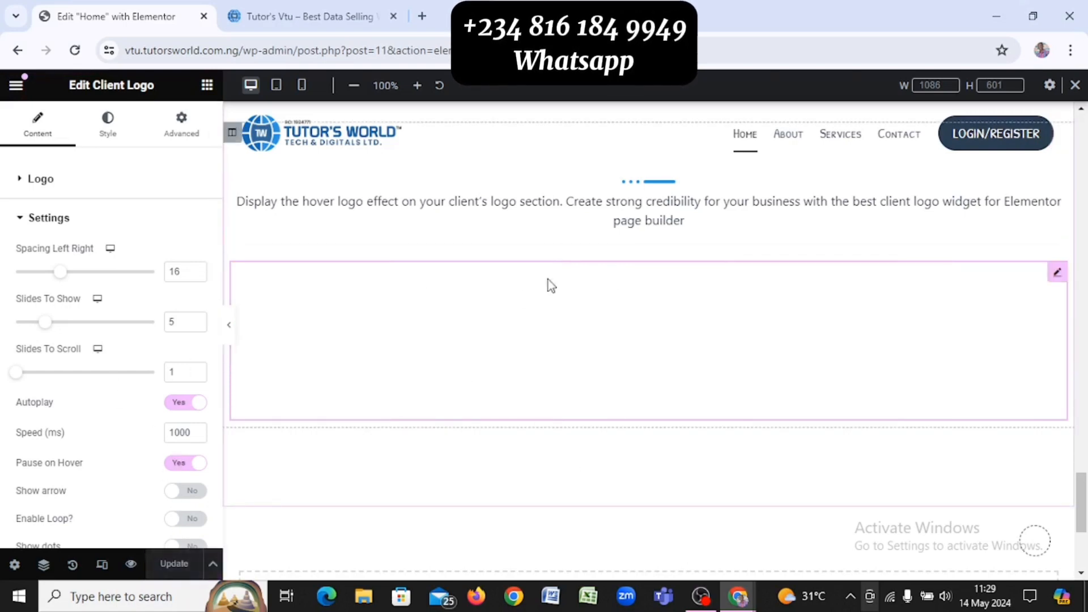
scroll(552, 285, "up", 2)
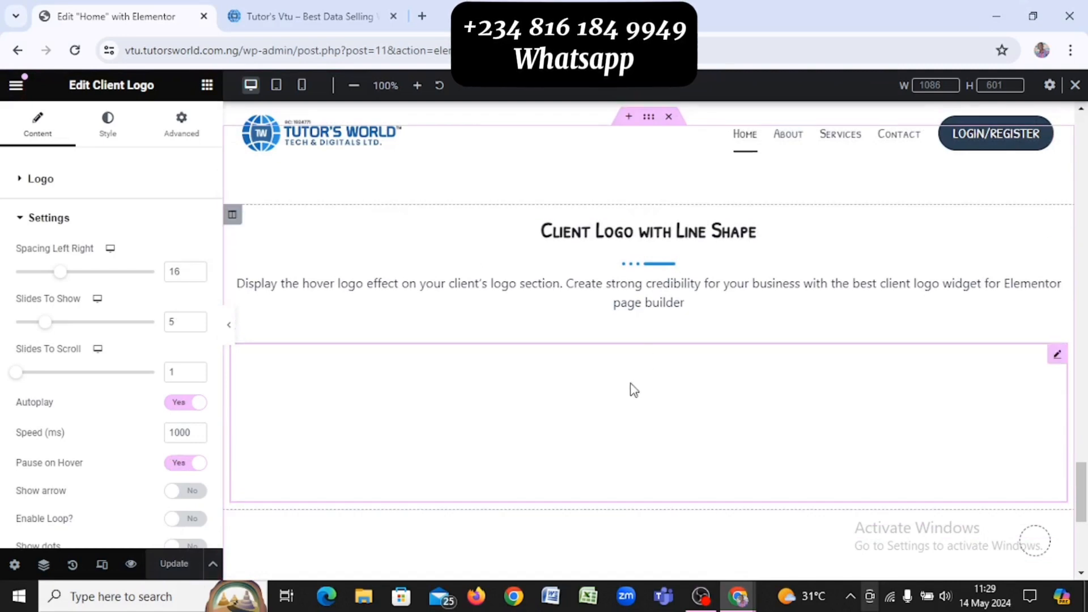
scroll(630, 388, "up", 6)
scroll(631, 389, "up", 6)
scroll(631, 389, "down", 9)
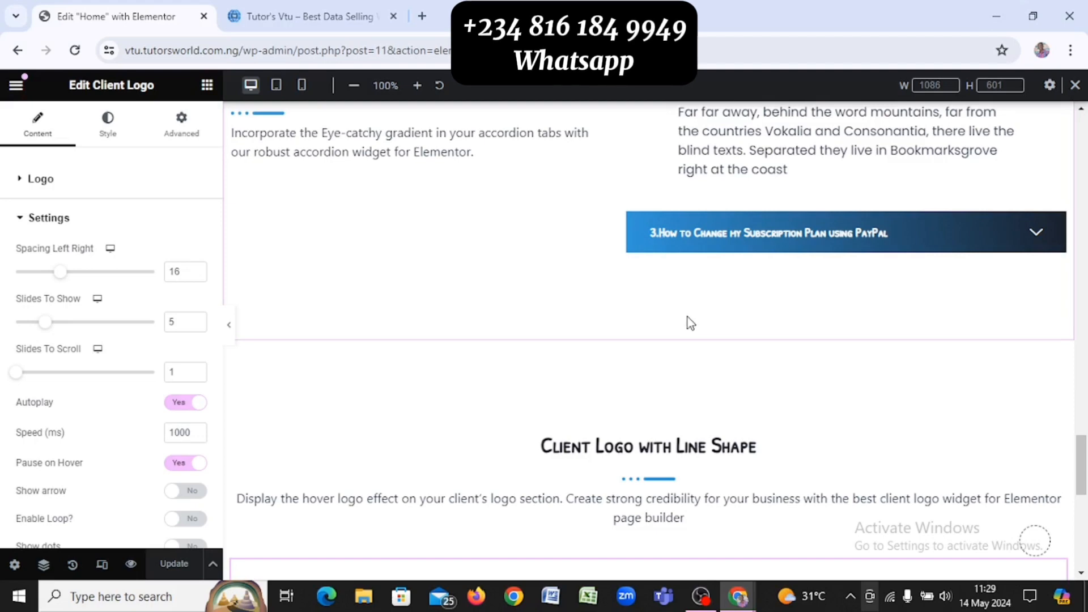
Switch to the reference website and examine the network data price tables and enquiry banner below its brand partners
key("alt+Tab")
scroll(689, 322, "down", 4)
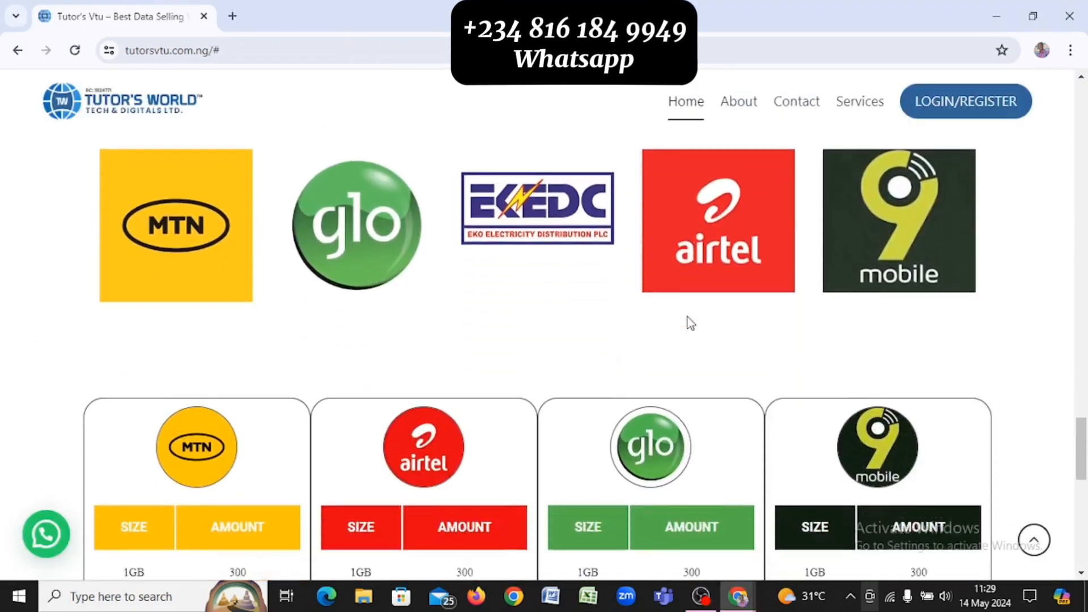
scroll(689, 322, "down", 1)
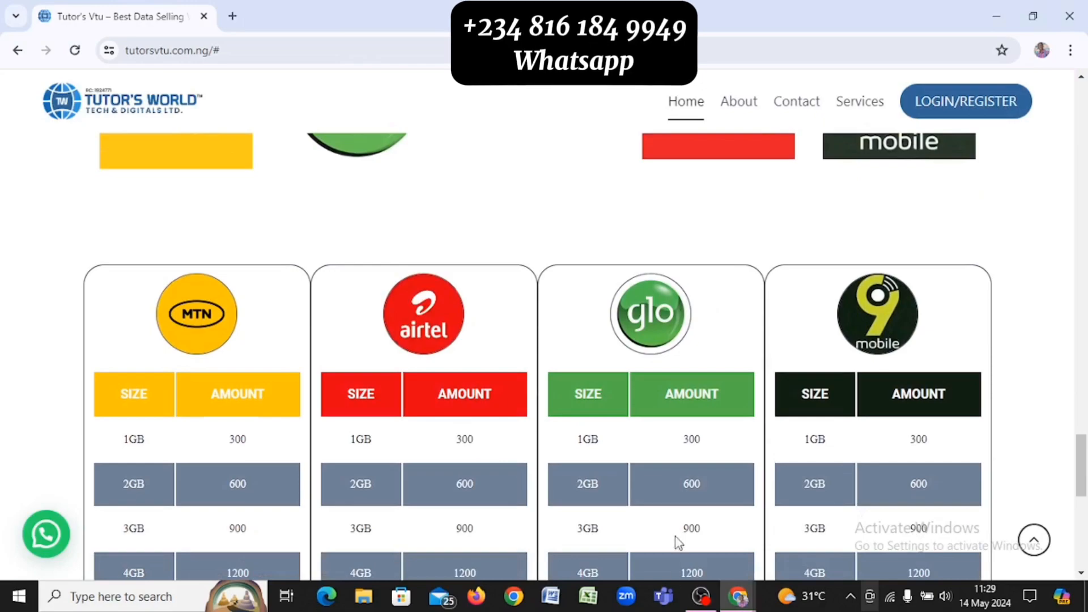
scroll(656, 416, "down", 6)
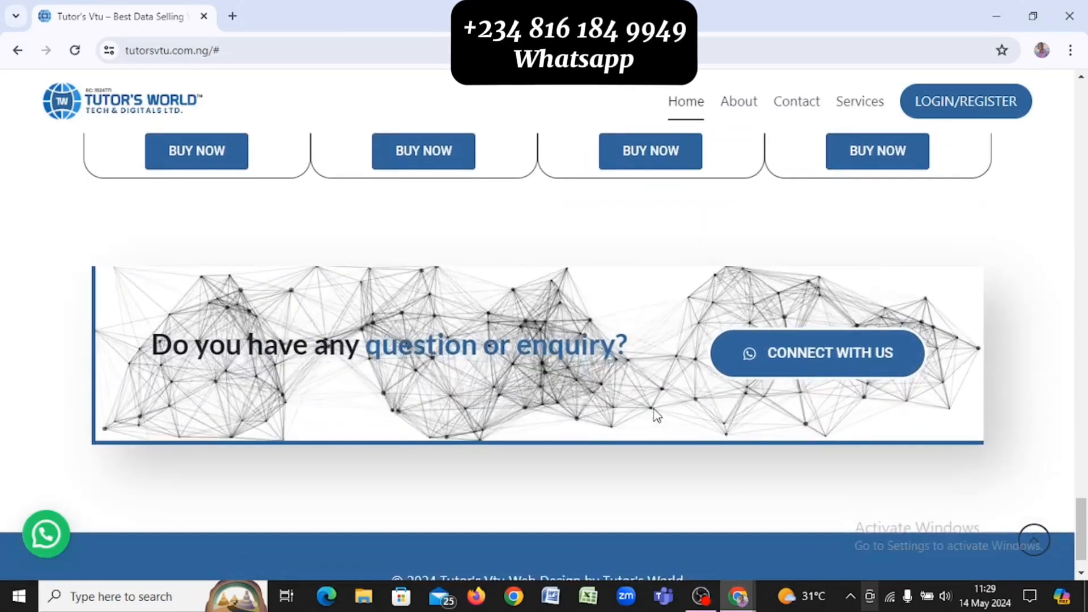
scroll(655, 416, "up", 5)
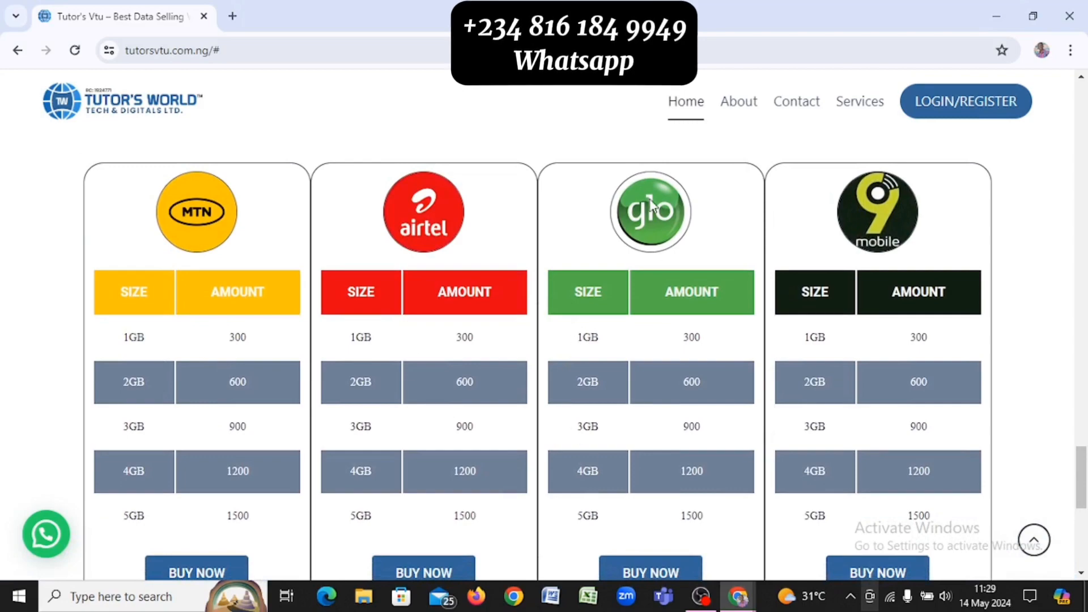
scroll(650, 200, "down", 4)
scroll(653, 205, "up", 6)
scroll(652, 205, "up", 3)
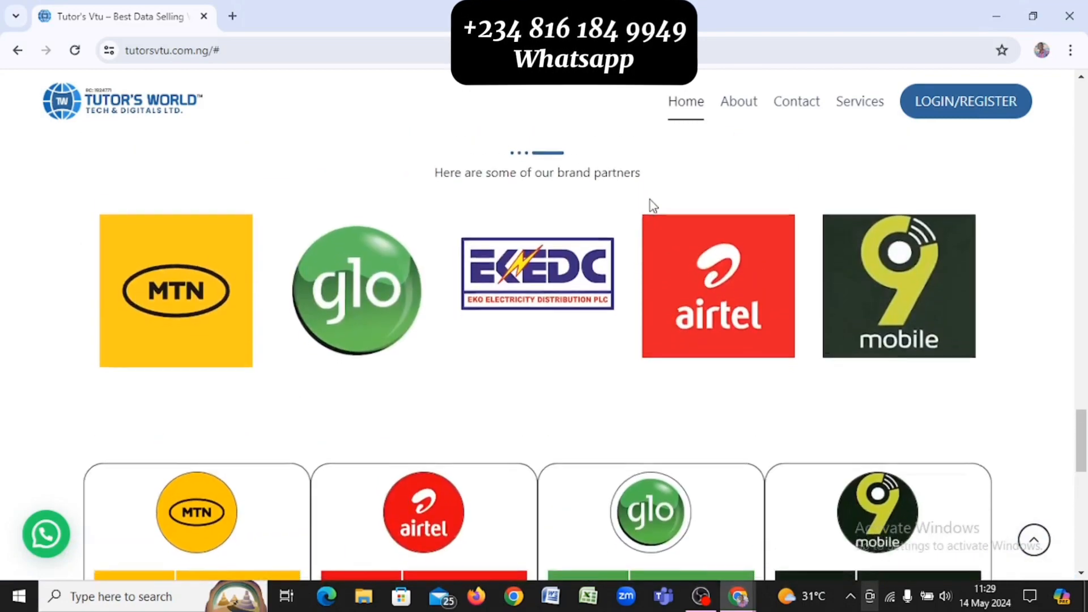
scroll(652, 205, "down", 5)
Reload the live Home page to check its client logo section, and compare what follows it with the reference website
key("alt+Tab")
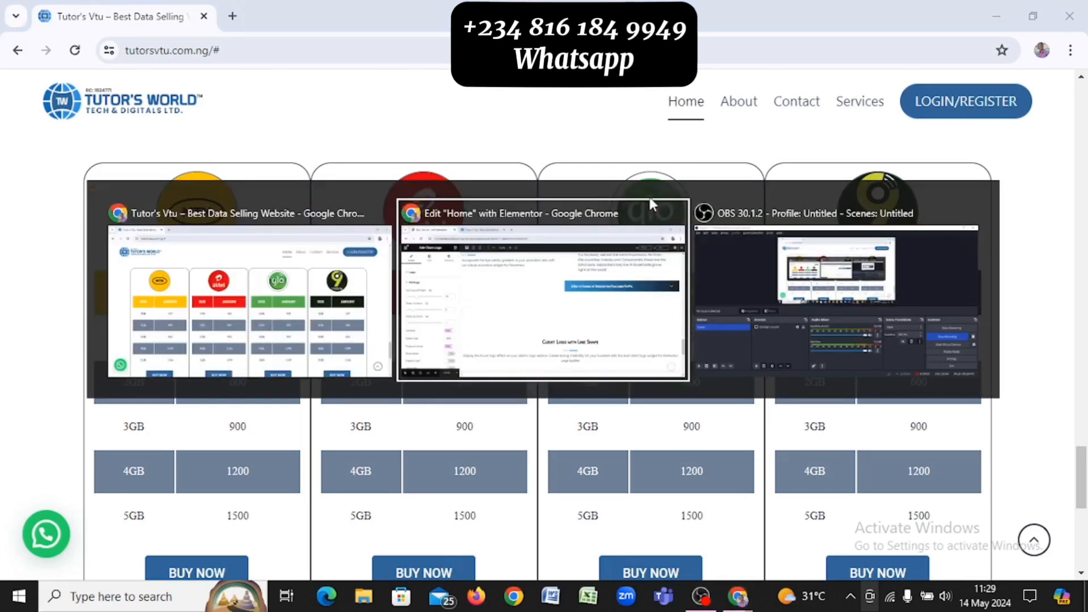
scroll(633, 441, "down", 3)
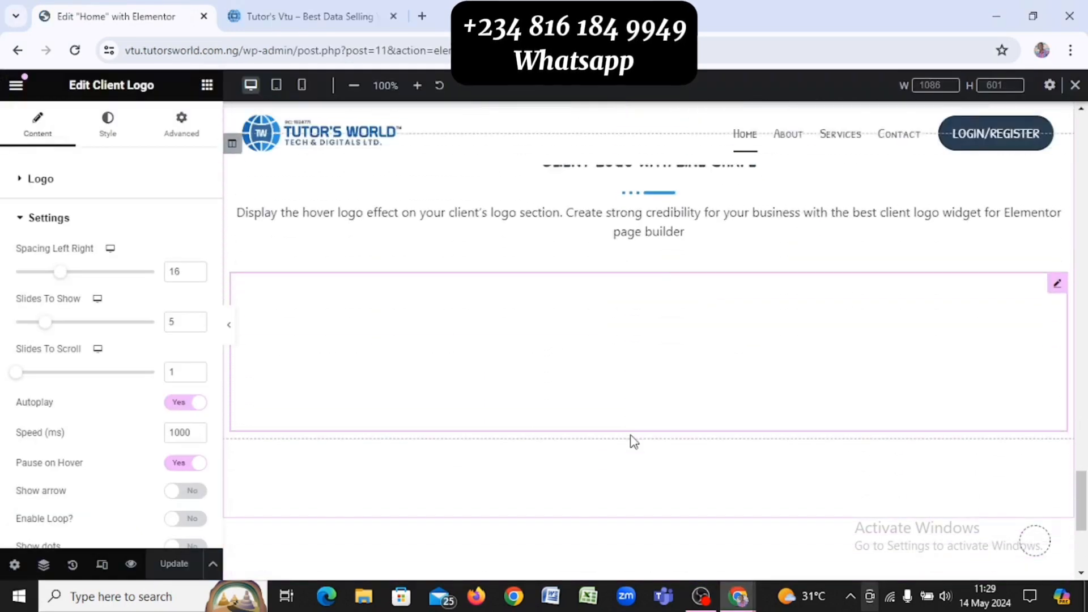
scroll(632, 509, "down", 2)
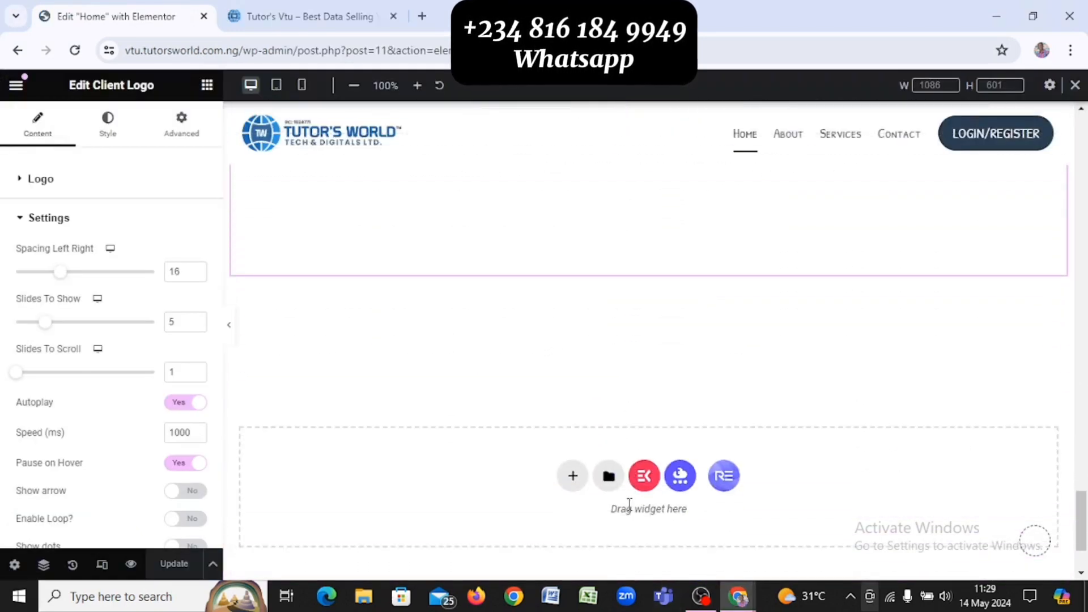
scroll(629, 507, "up", 7)
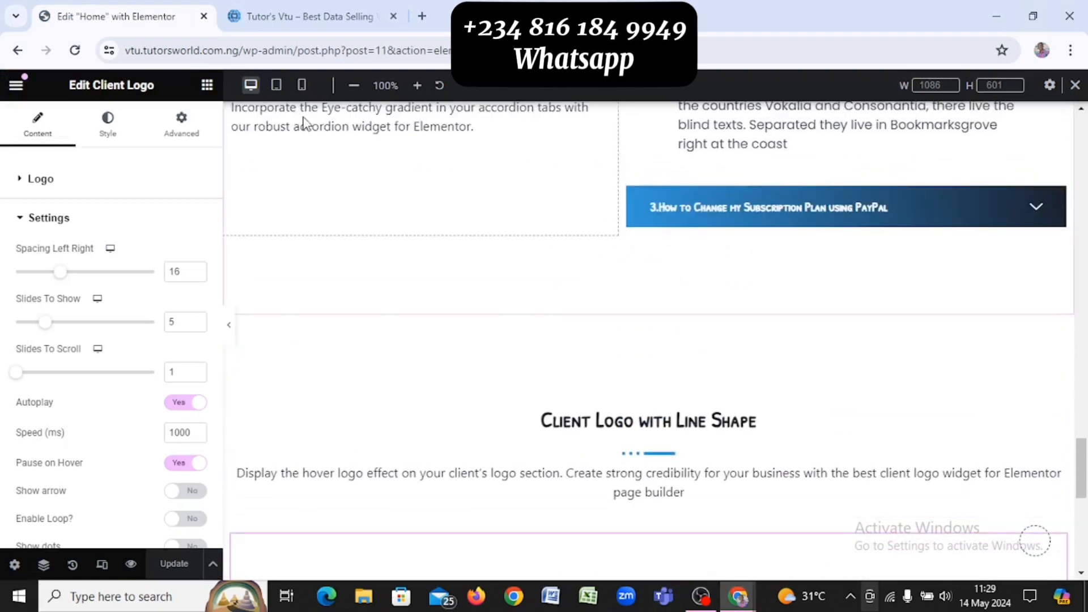
left_click(252, 11)
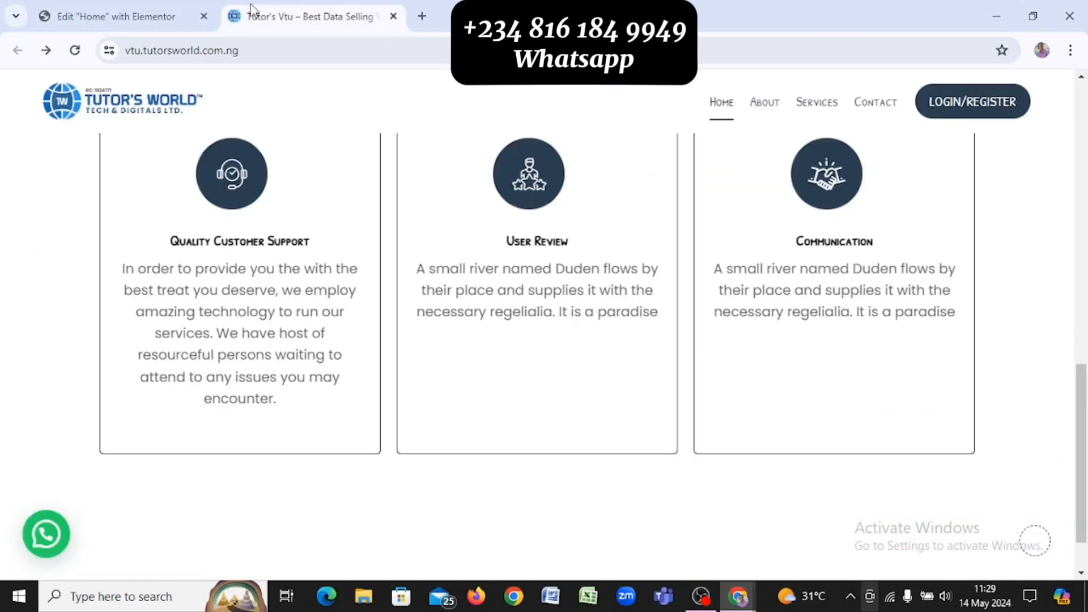
left_click(74, 50)
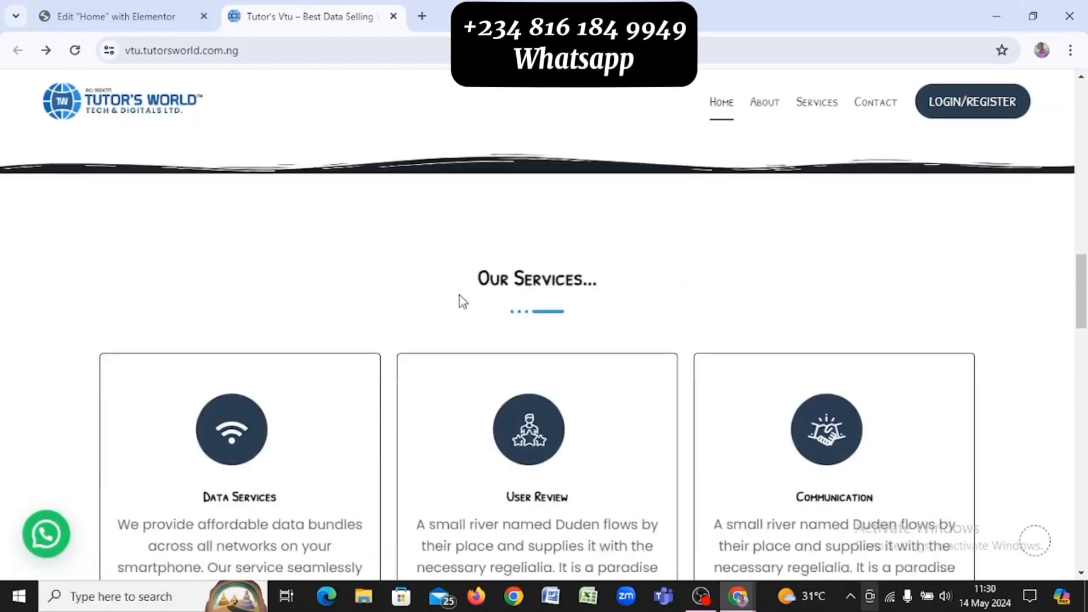
scroll(461, 300, "down", 15)
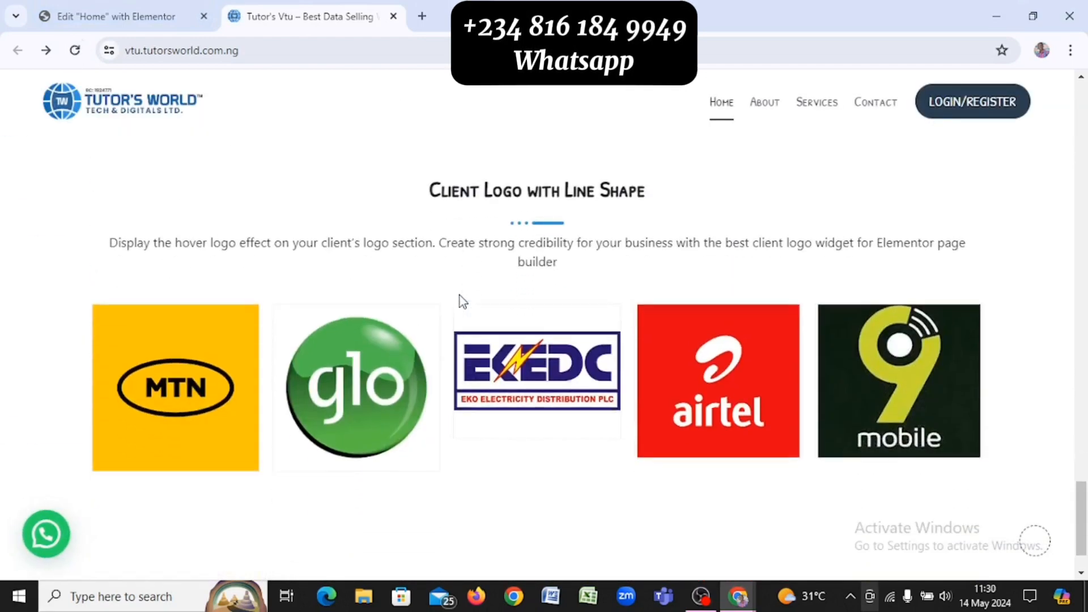
scroll(565, 383, "down", 1)
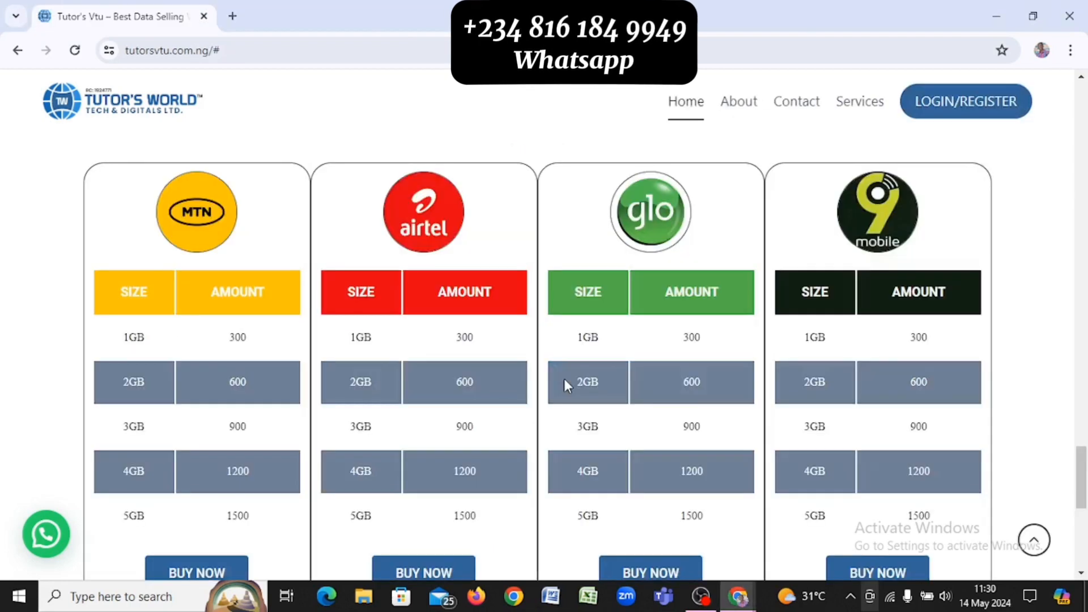
scroll(564, 378, "down", 1)
scroll(563, 378, "up", 2)
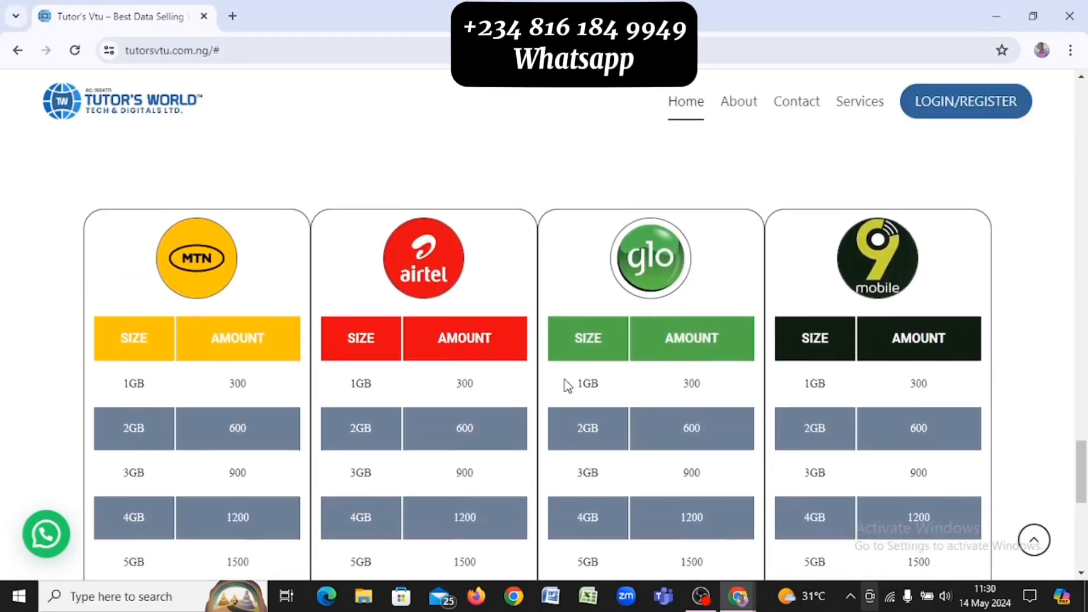
key("alt+Tab")
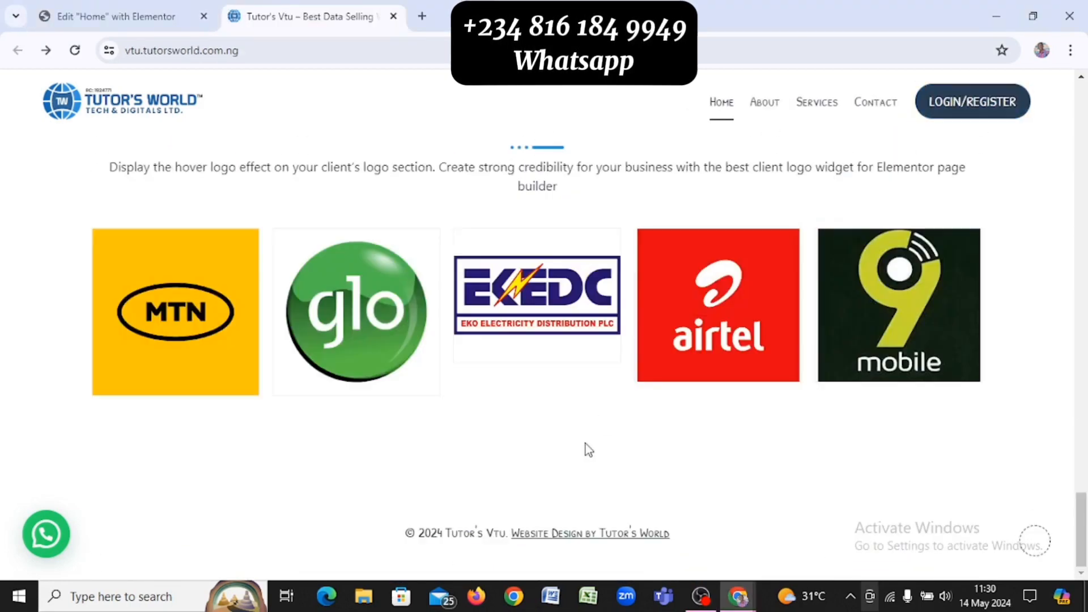
Return to the Elementor editor and add a single-column section below the client logo section
left_click(153, 17)
scroll(504, 275, "down", 5)
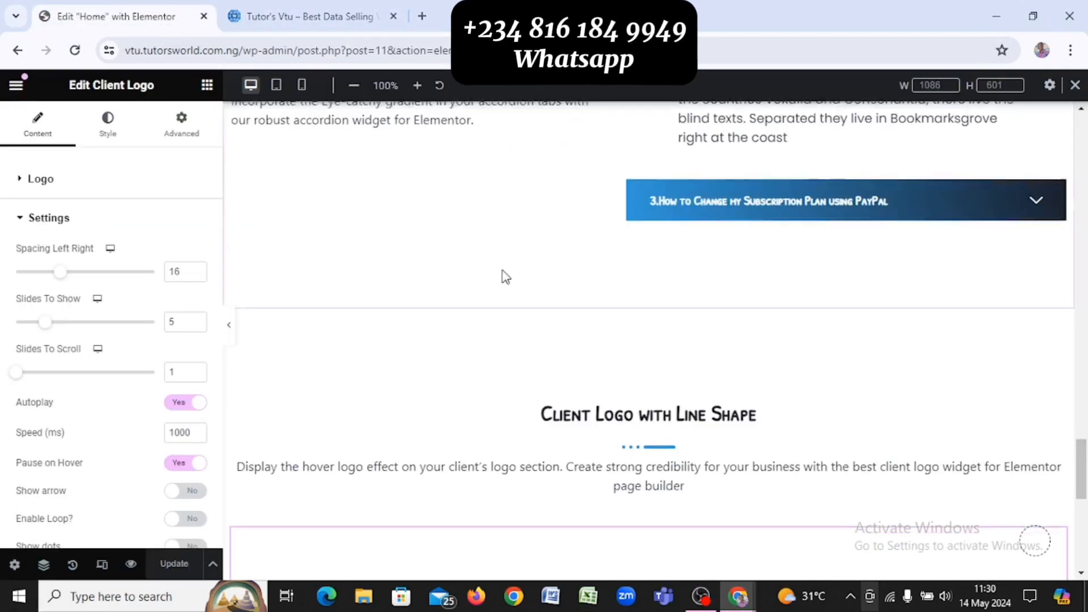
scroll(506, 278, "down", 2)
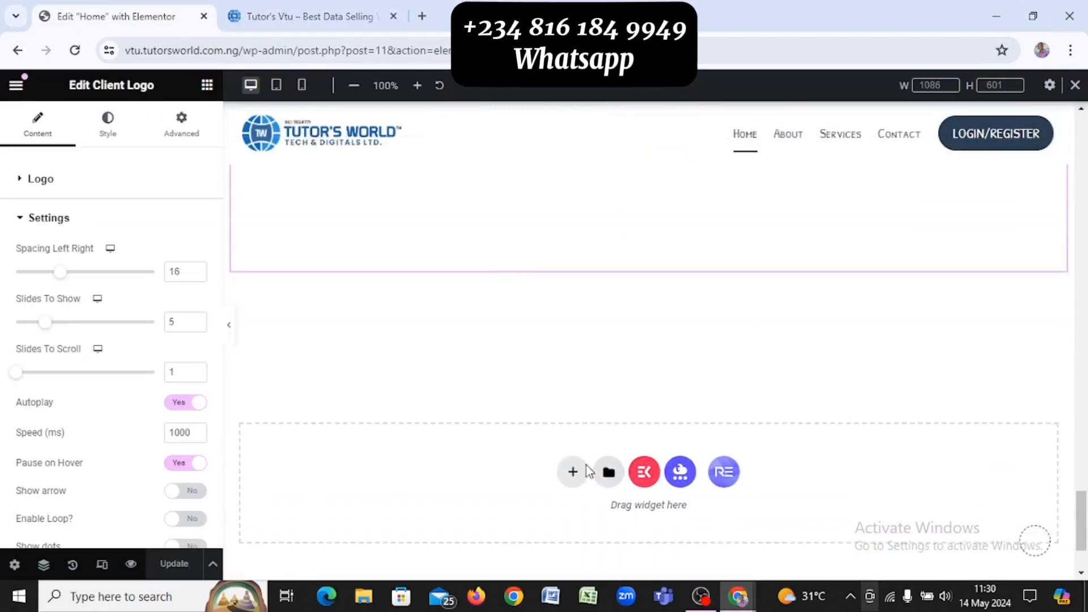
scroll(519, 470, "down", 2)
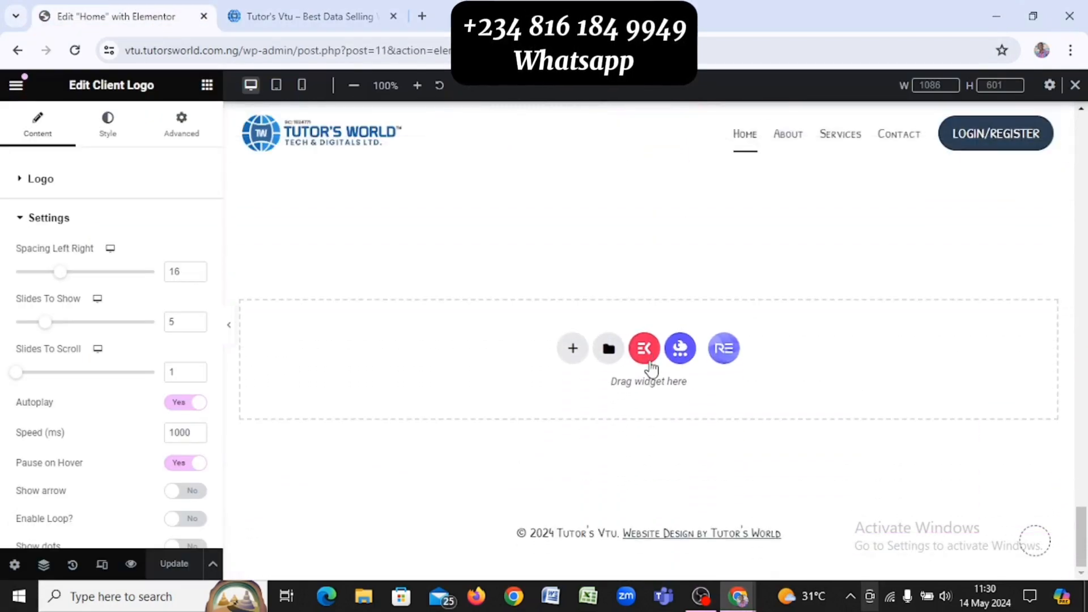
left_click(570, 350)
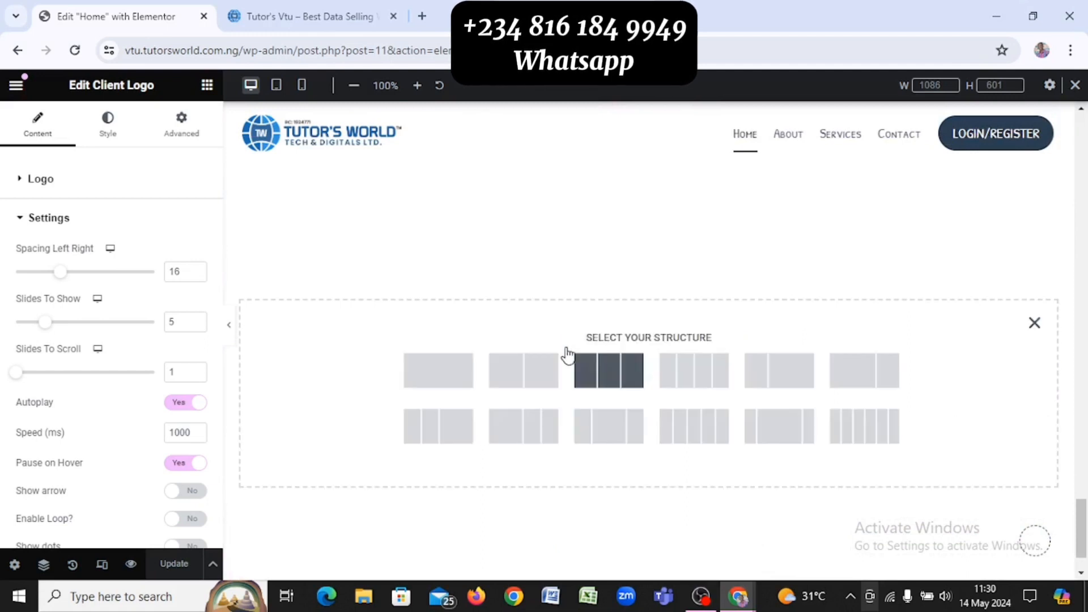
left_click(459, 377)
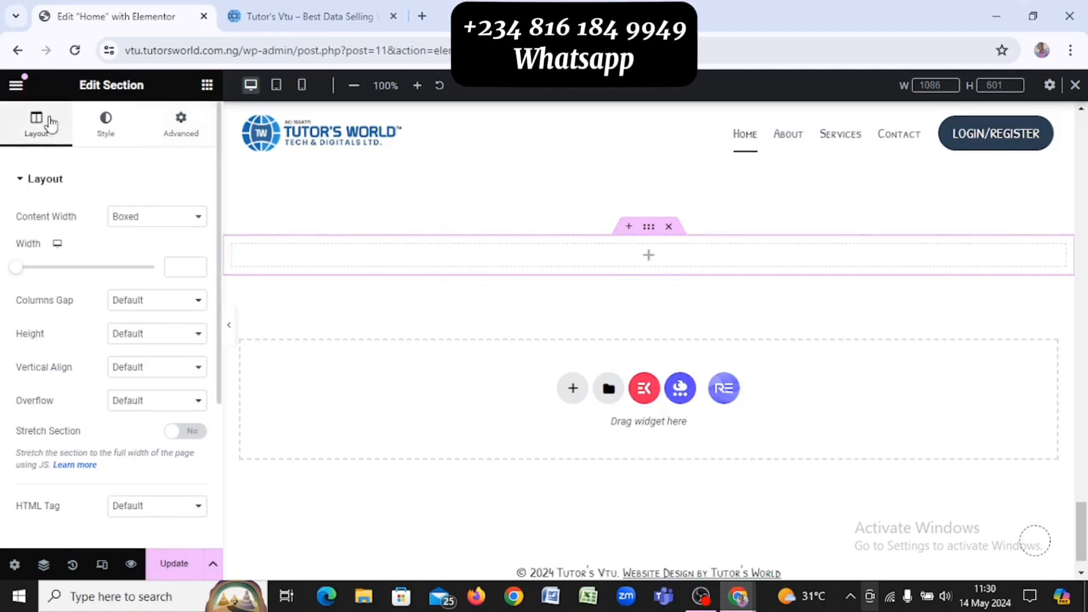
Add an Image widget to the new section and set the MTN logo from the media library as its image
left_click(207, 86)
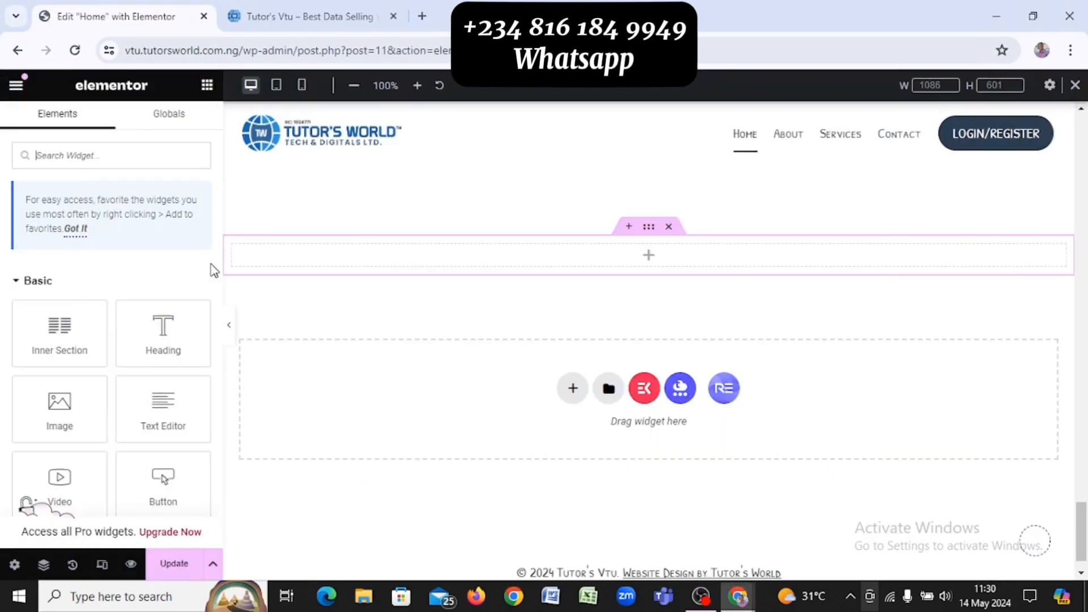
left_click(107, 155)
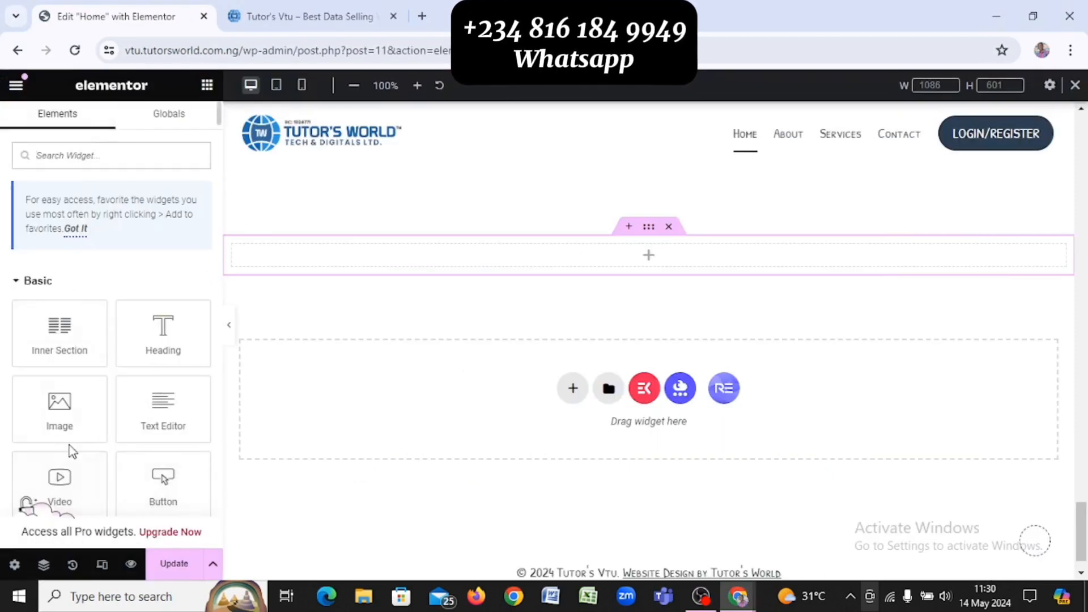
left_click_drag(64, 416, 607, 256)
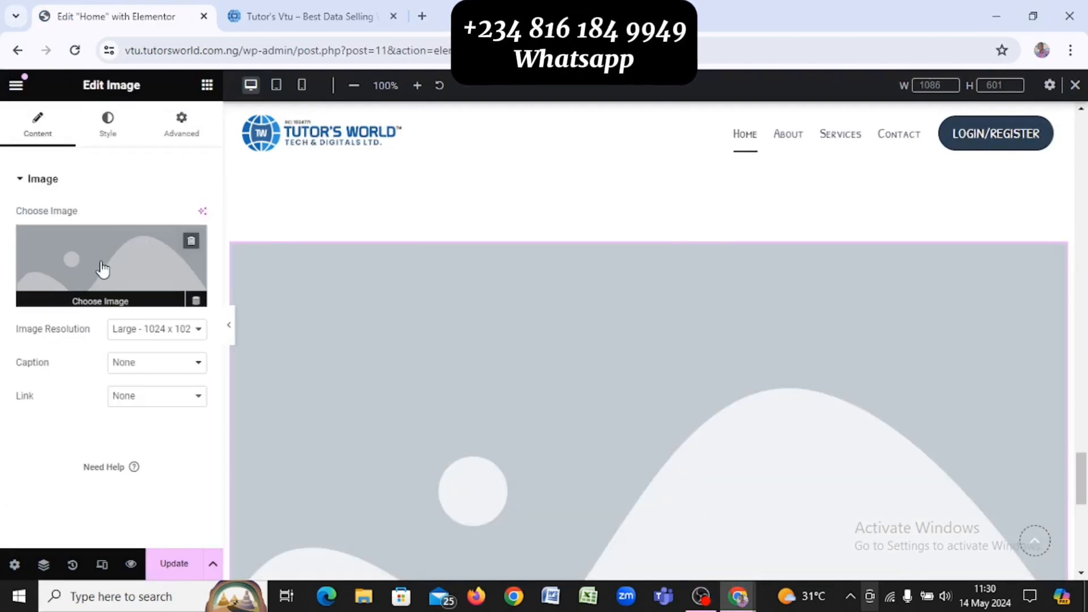
key("alt+Tab")
key("alt+Tab")
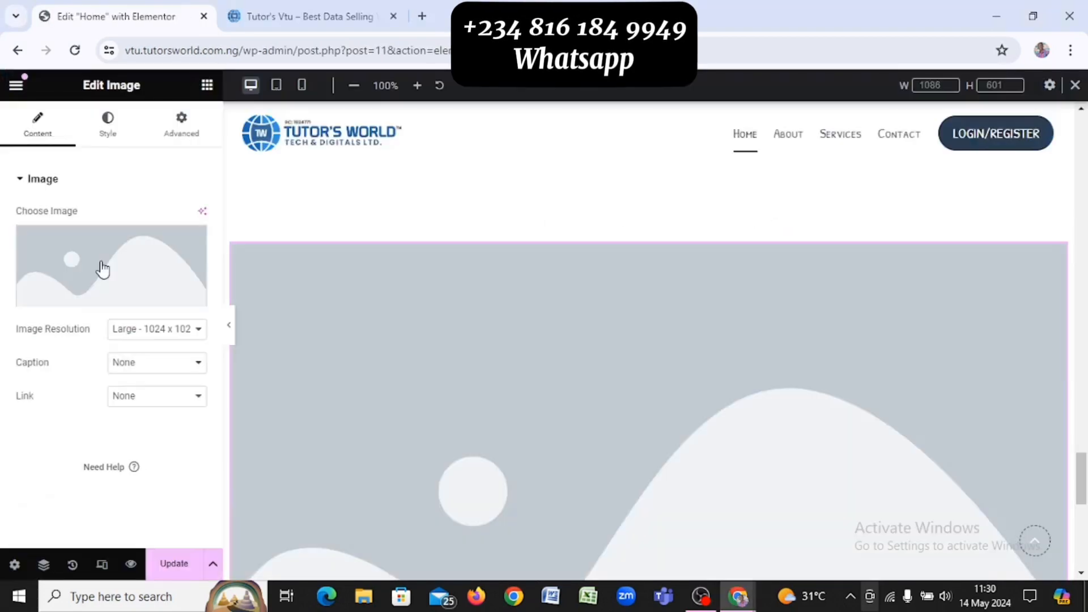
left_click(104, 273)
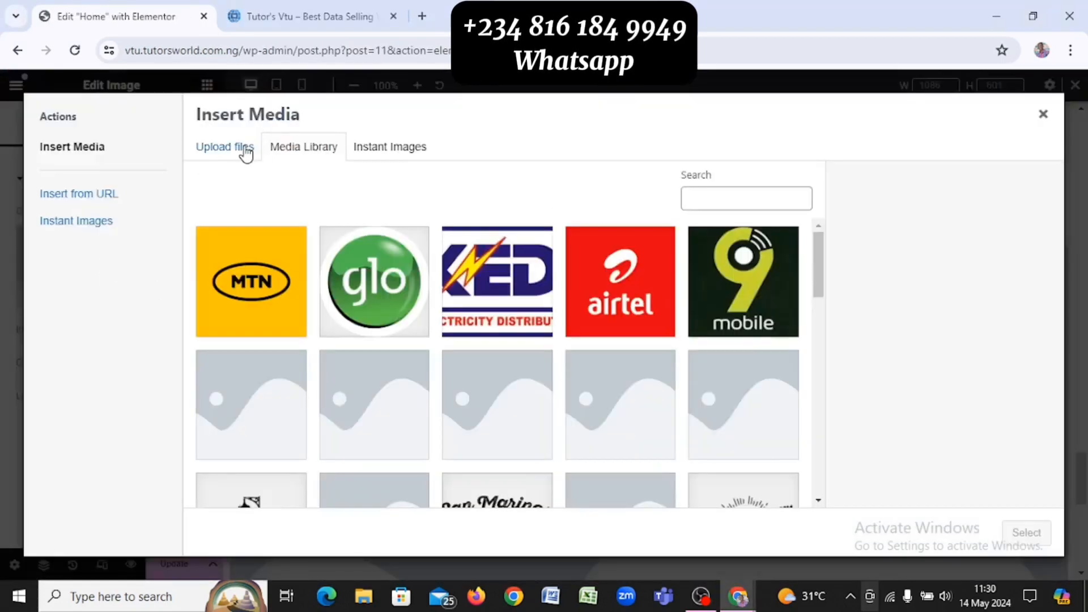
left_click(264, 280)
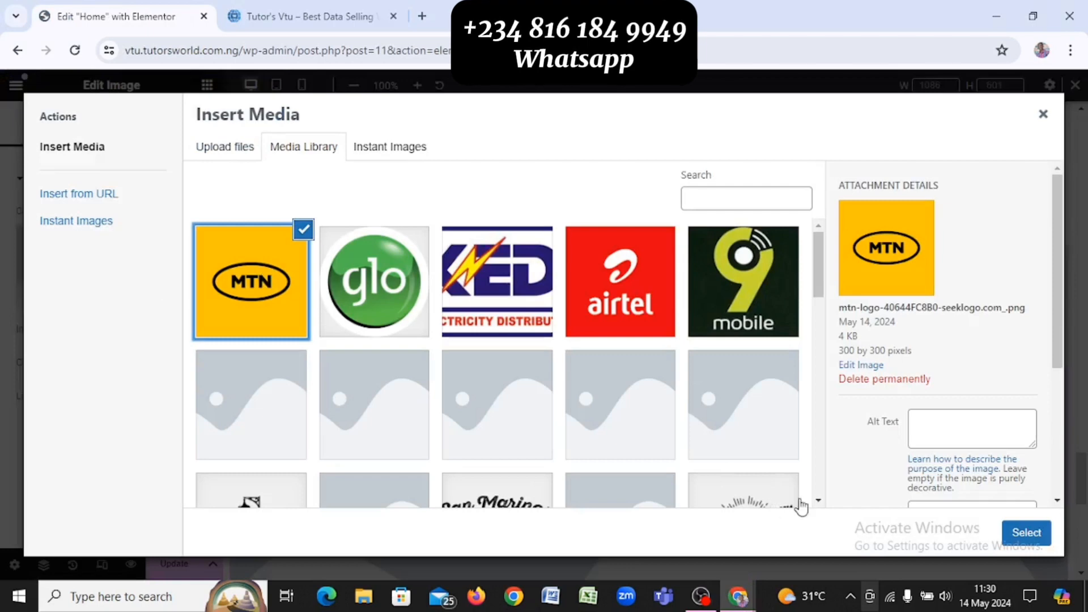
left_click(1026, 533)
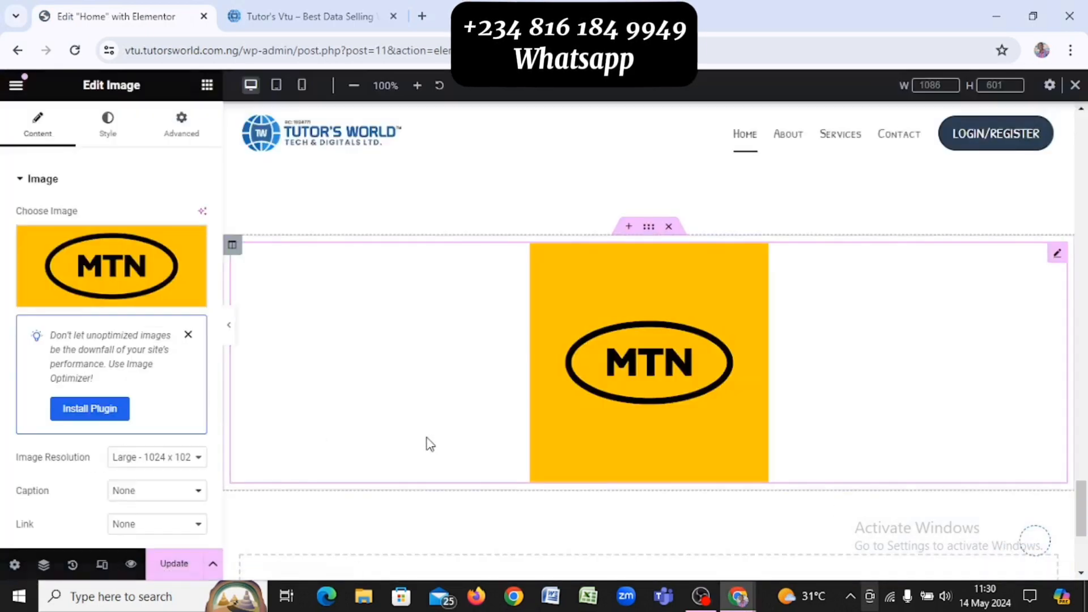
Give the MTN image a solid border with a width of 1 px on all sides
scroll(85, 408, "down", 2)
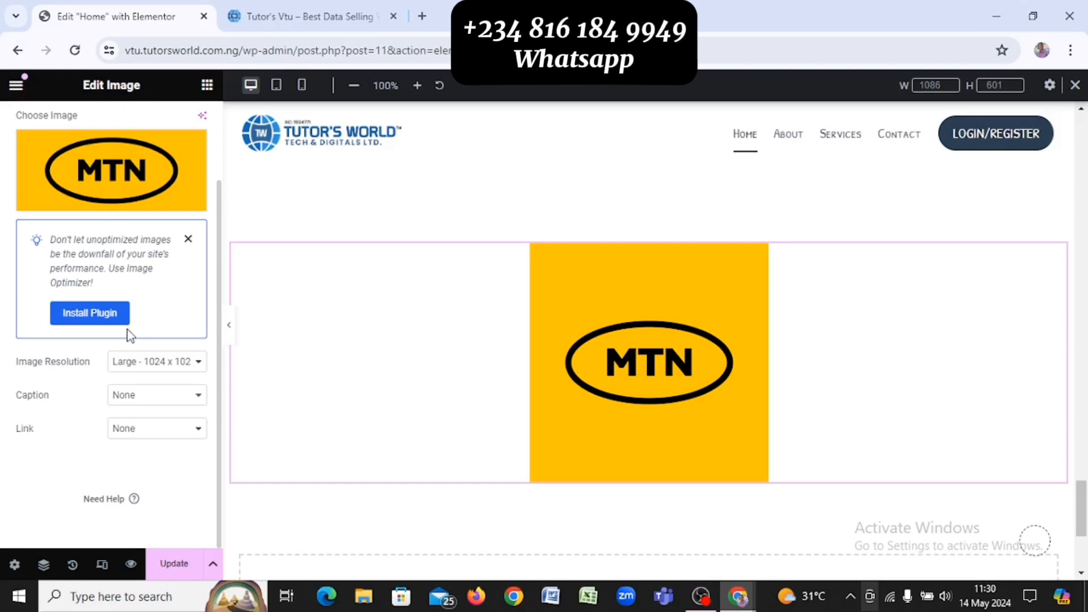
scroll(130, 334, "up", 2)
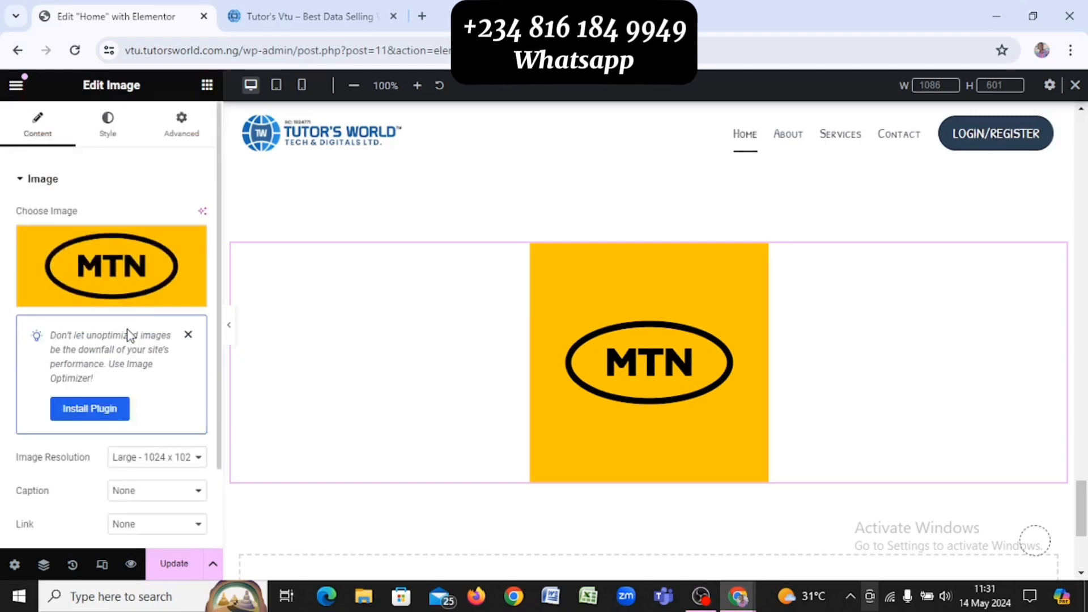
left_click(106, 151)
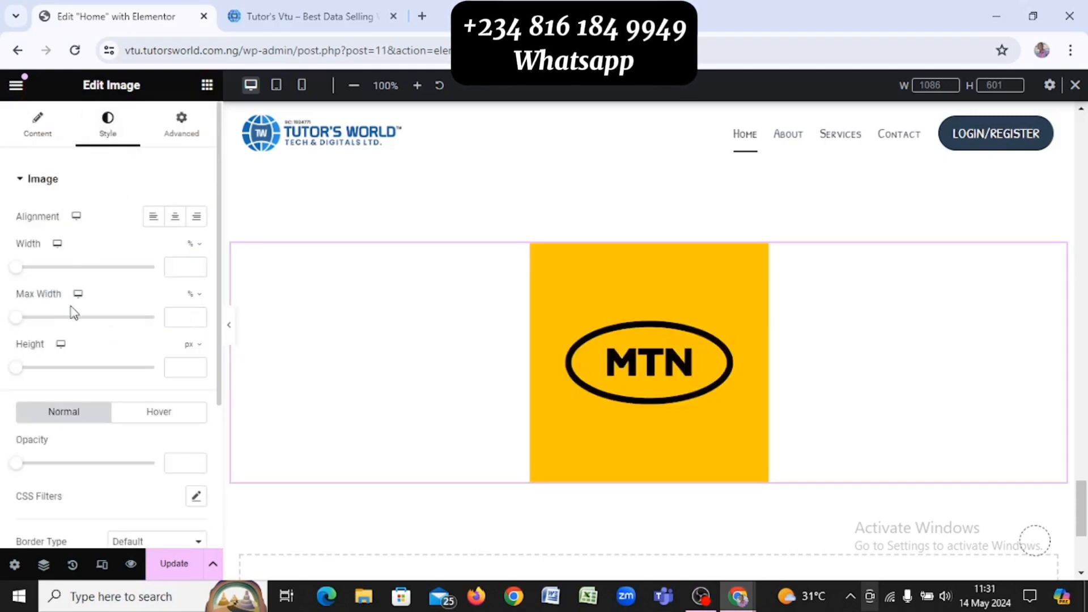
scroll(141, 221, "down", 1)
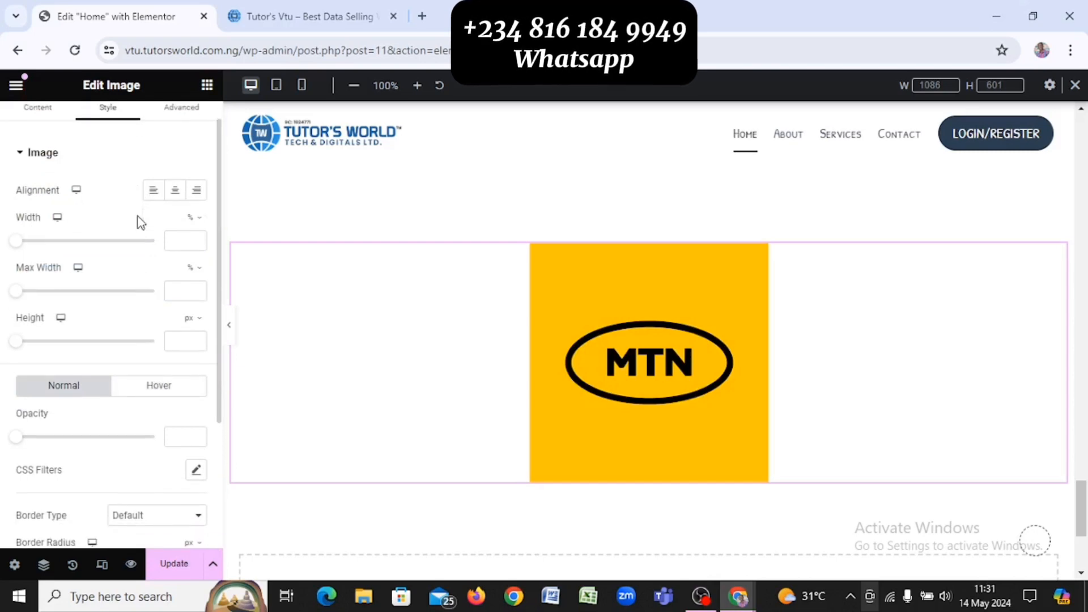
scroll(140, 221, "down", 4)
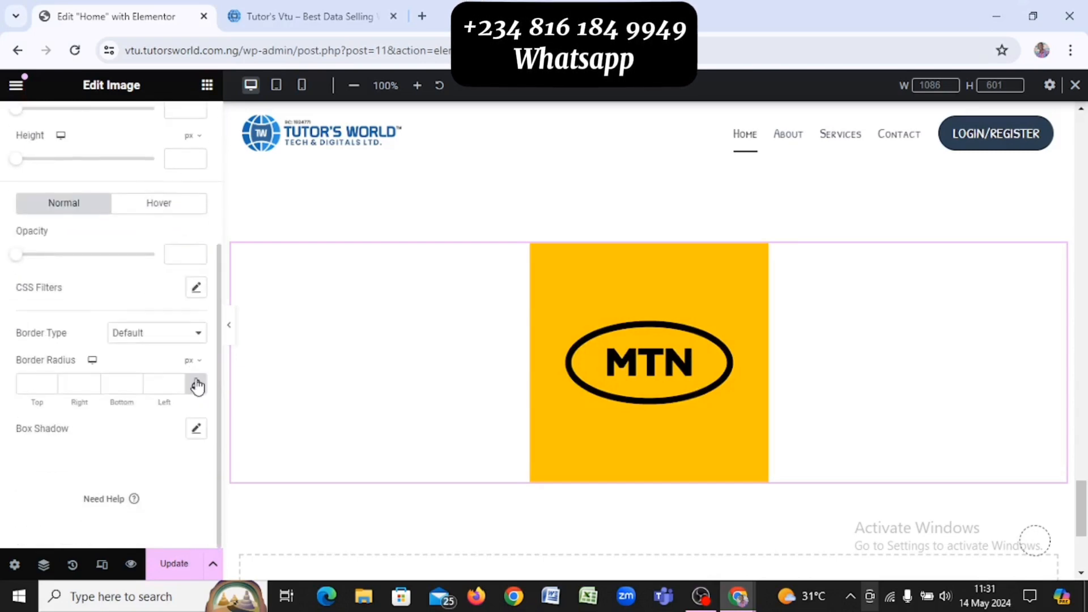
left_click(169, 336)
left_click(169, 376)
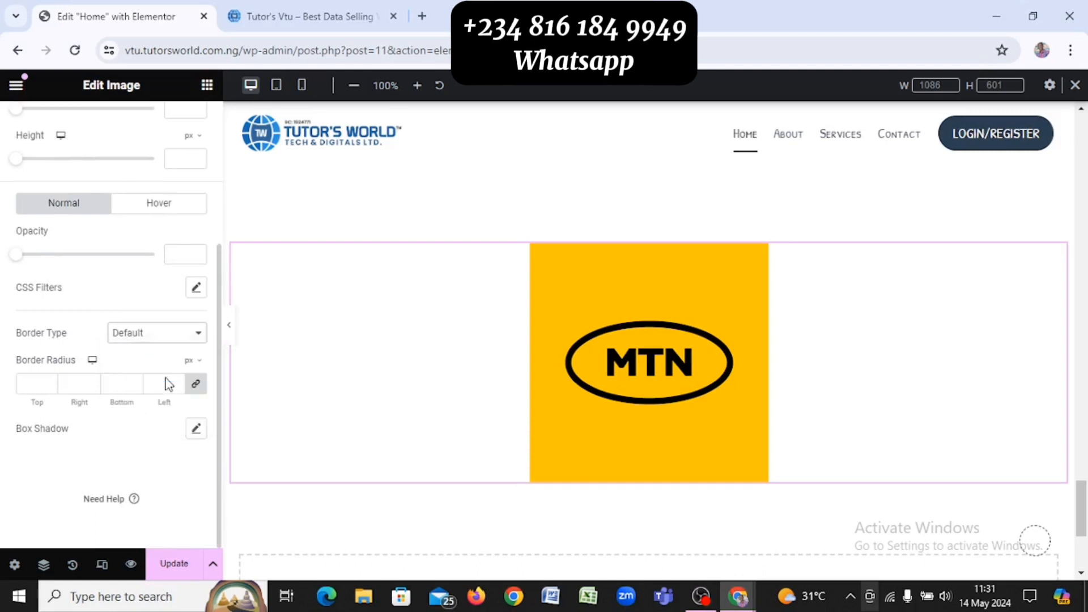
scroll(176, 377, "down", 1)
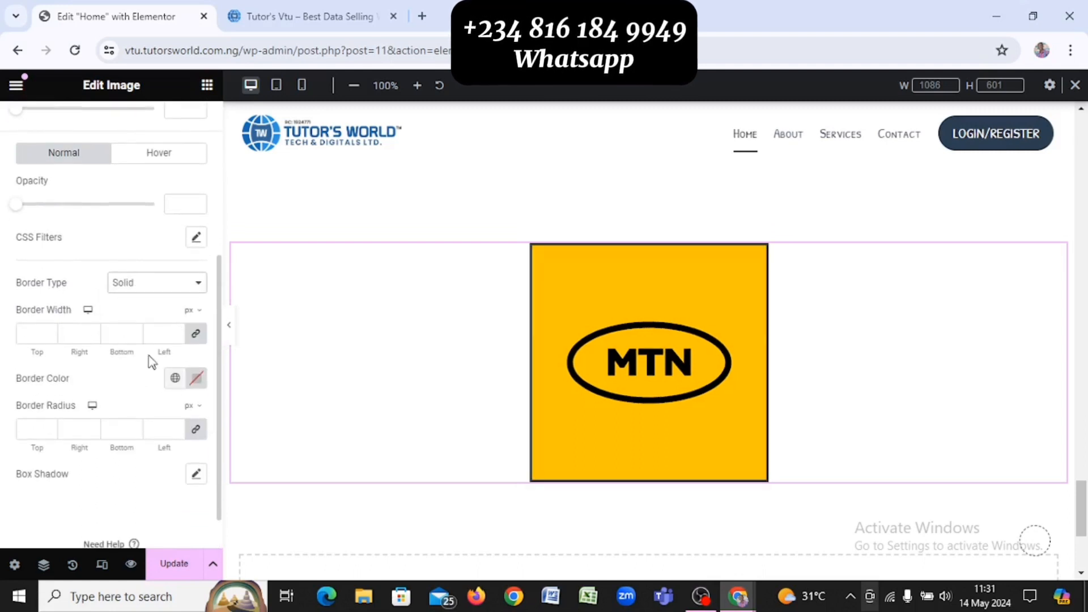
left_click(30, 333)
type("1")
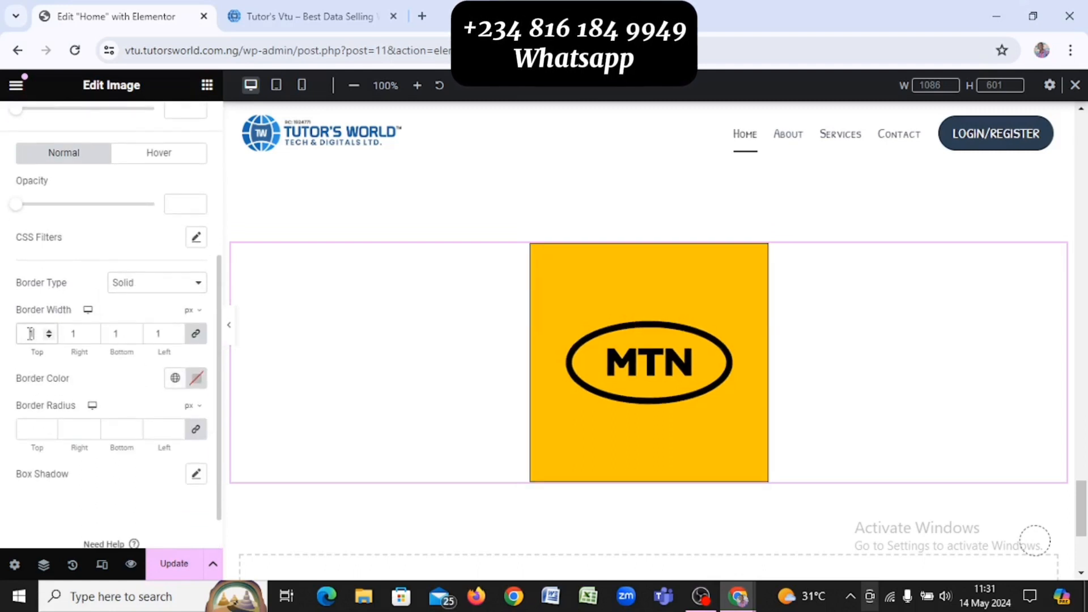
Set the MTN image's border radius to 300 px on all sides
left_click(34, 430)
type("100")
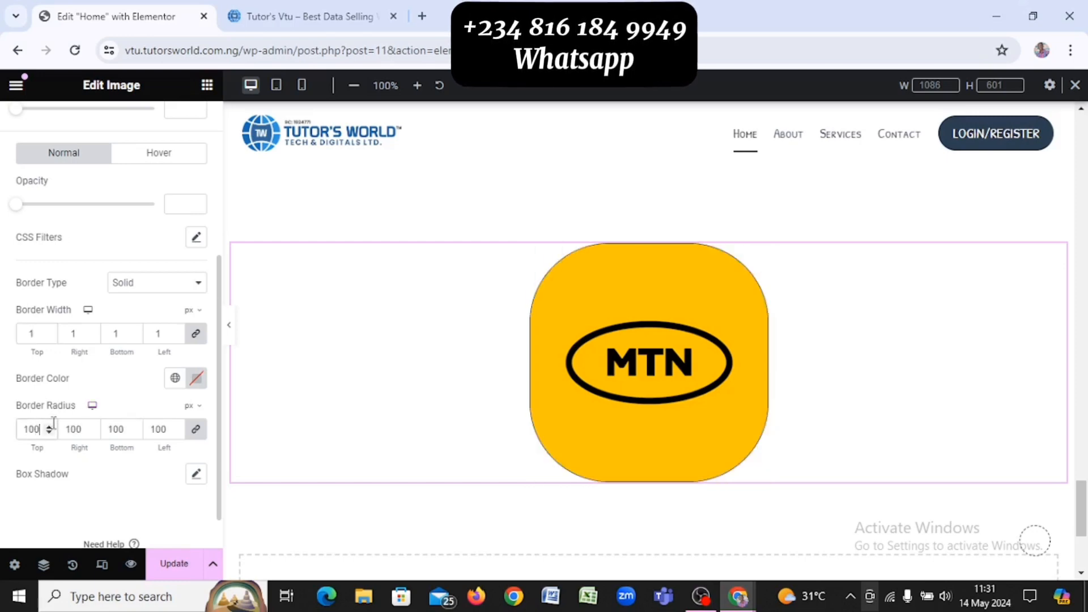
left_click(51, 426)
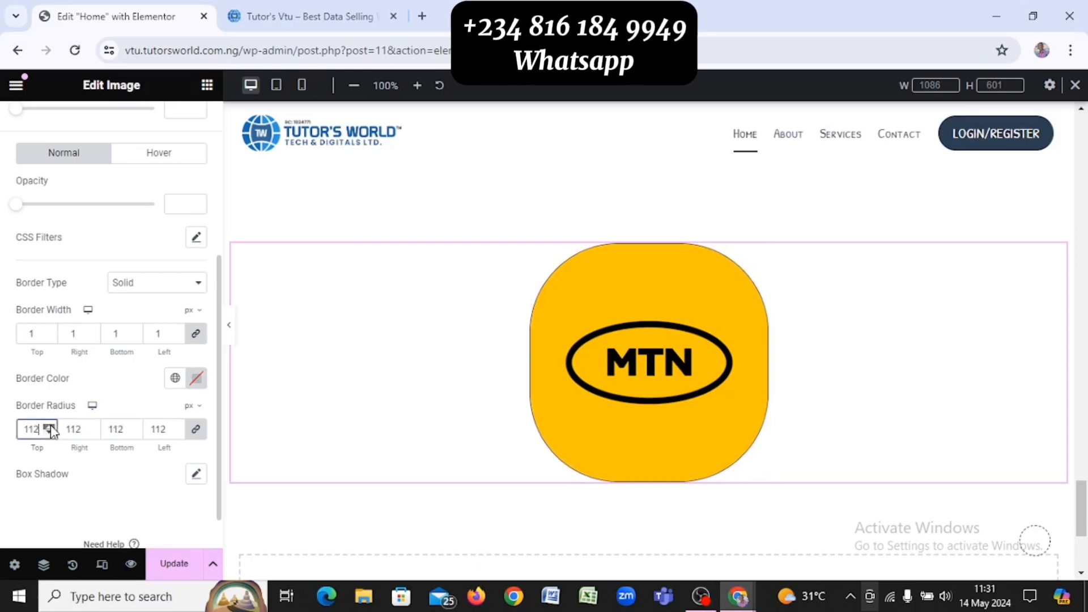
left_click(51, 429)
left_click(51, 429)
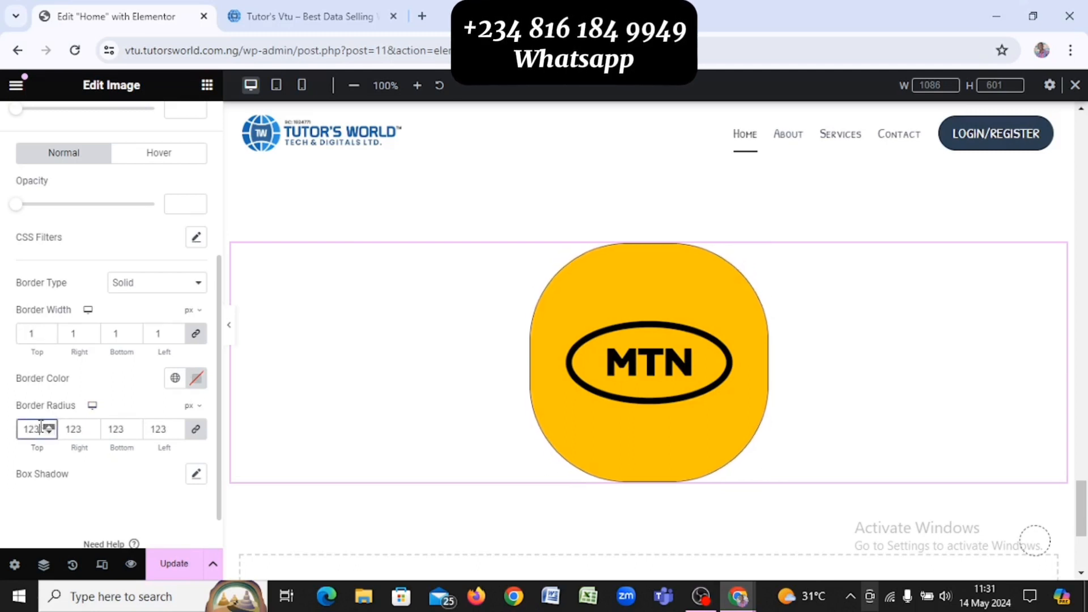
left_click_drag(41, 428, 18, 427)
type("300")
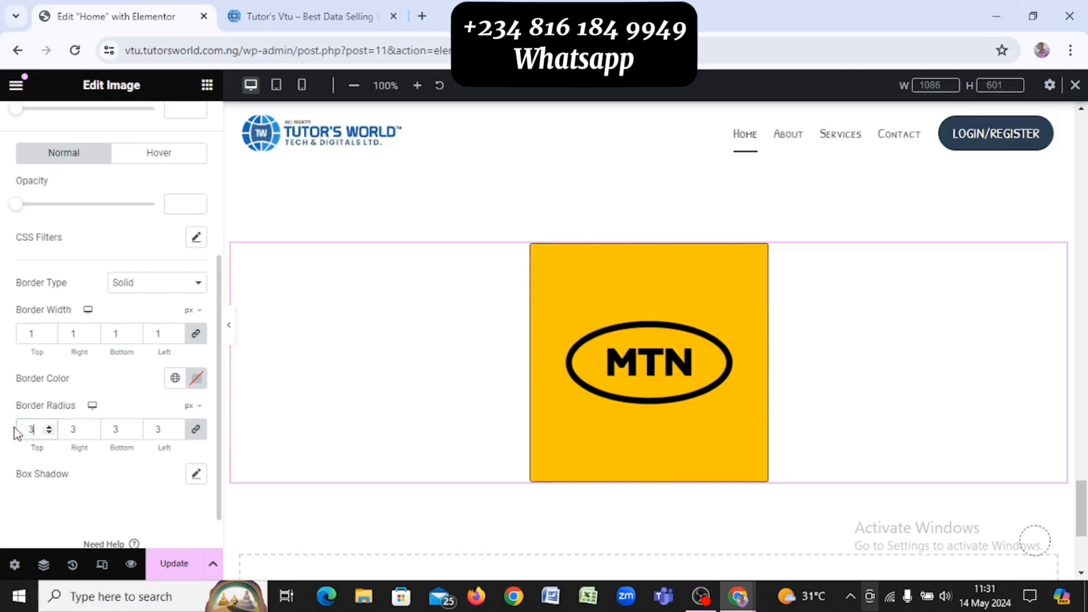
left_click(120, 506)
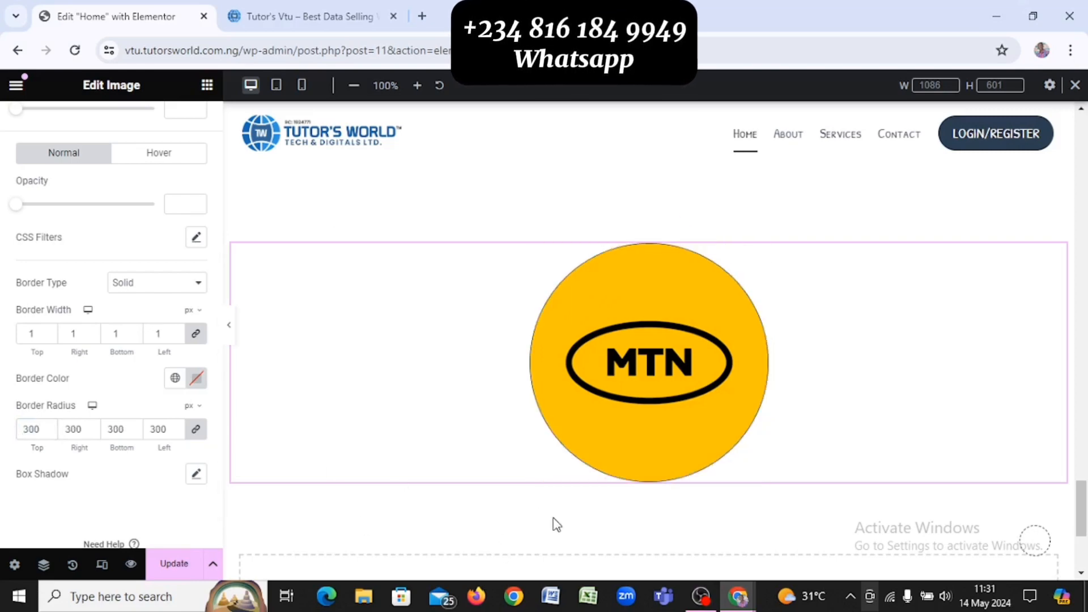
Check the reference website's MTN price table and try an Advanced Data Table widget below the MTN logo
key("alt+Tab")
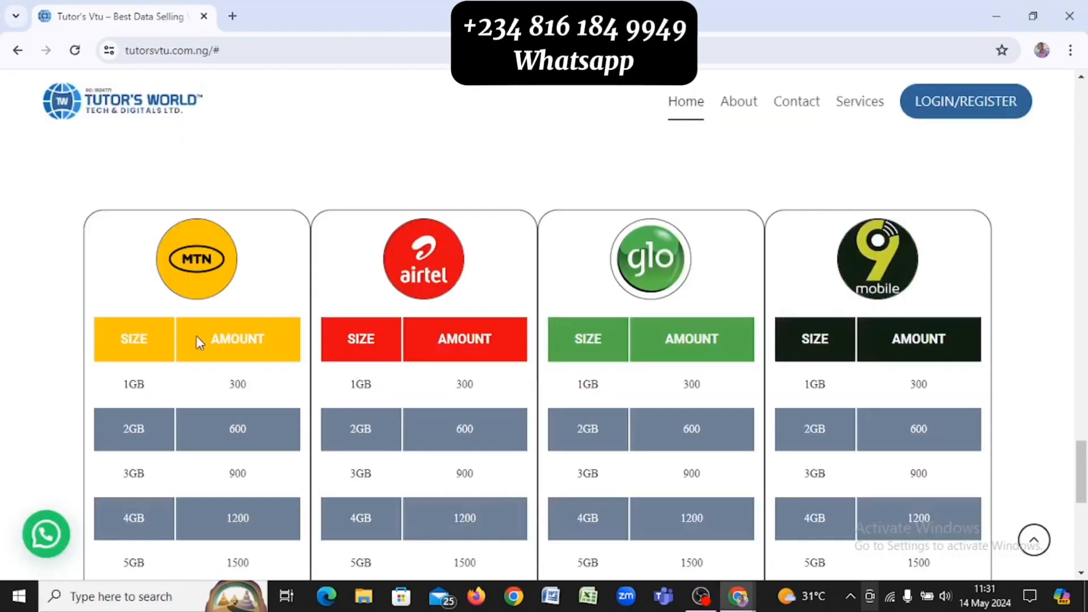
scroll(166, 333, "down", 3)
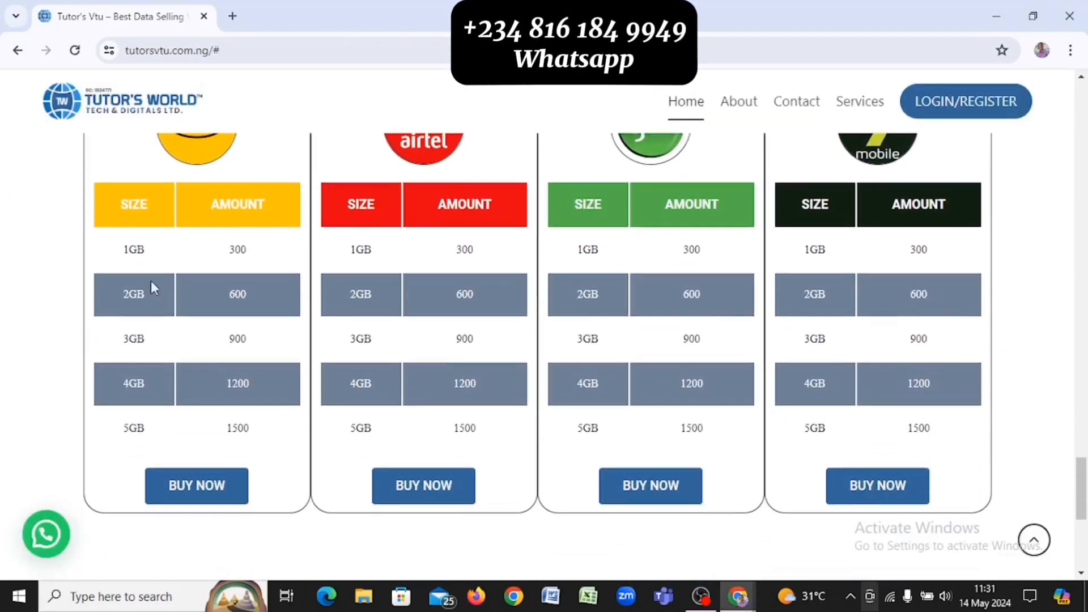
key("alt+Tab")
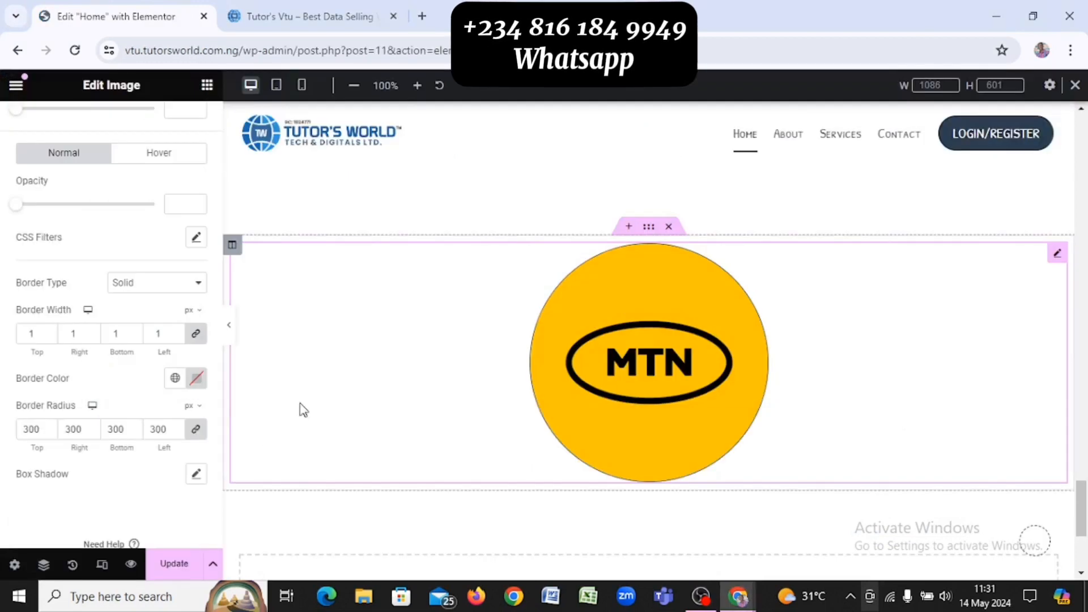
scroll(181, 243, "up", 1)
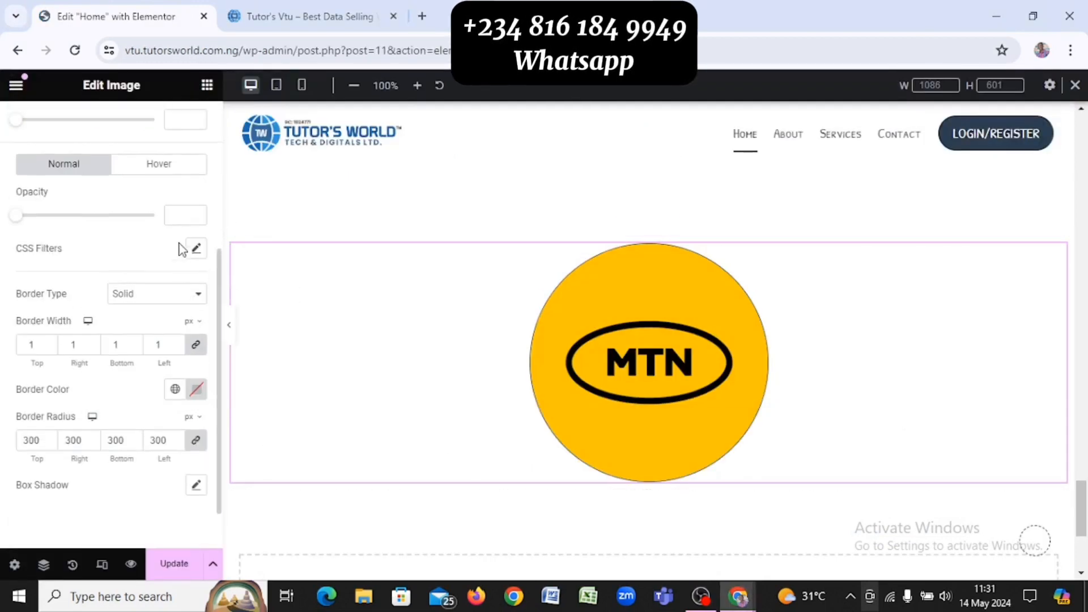
scroll(180, 242, "up", 5)
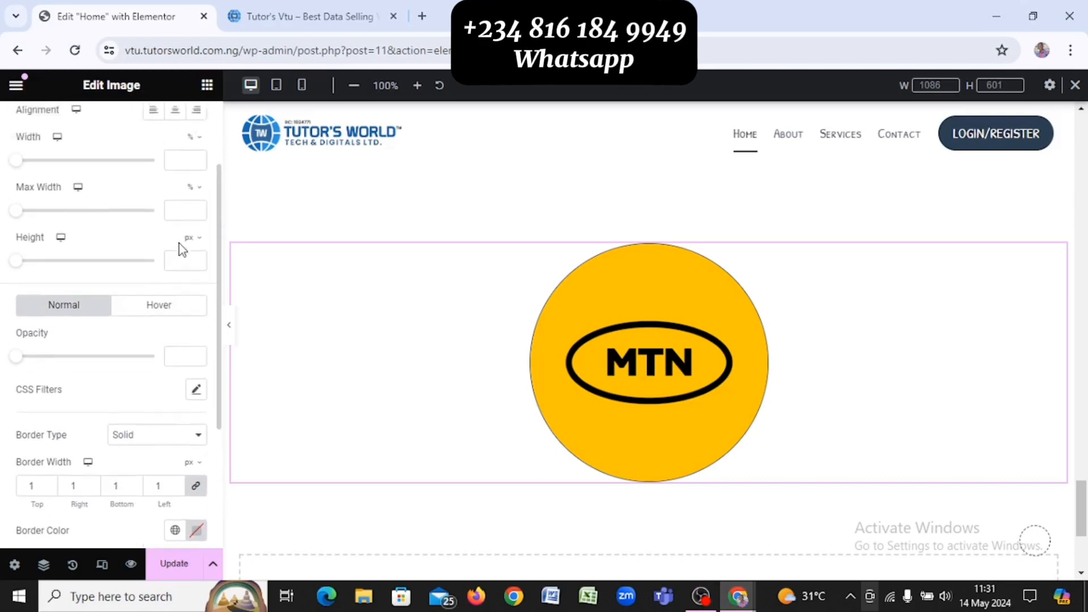
left_click(207, 84)
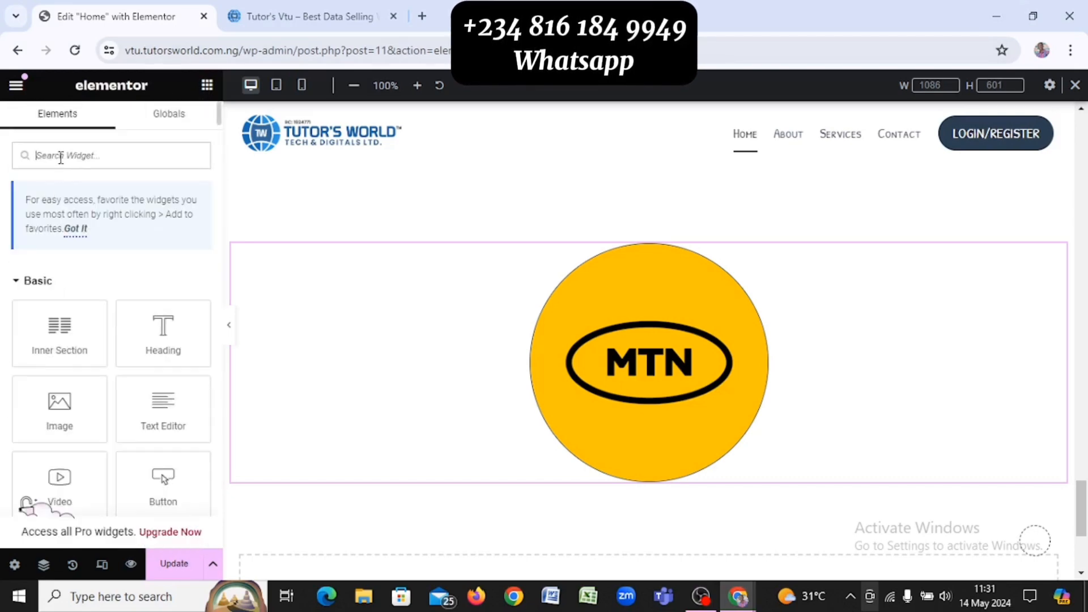
type("TABLE")
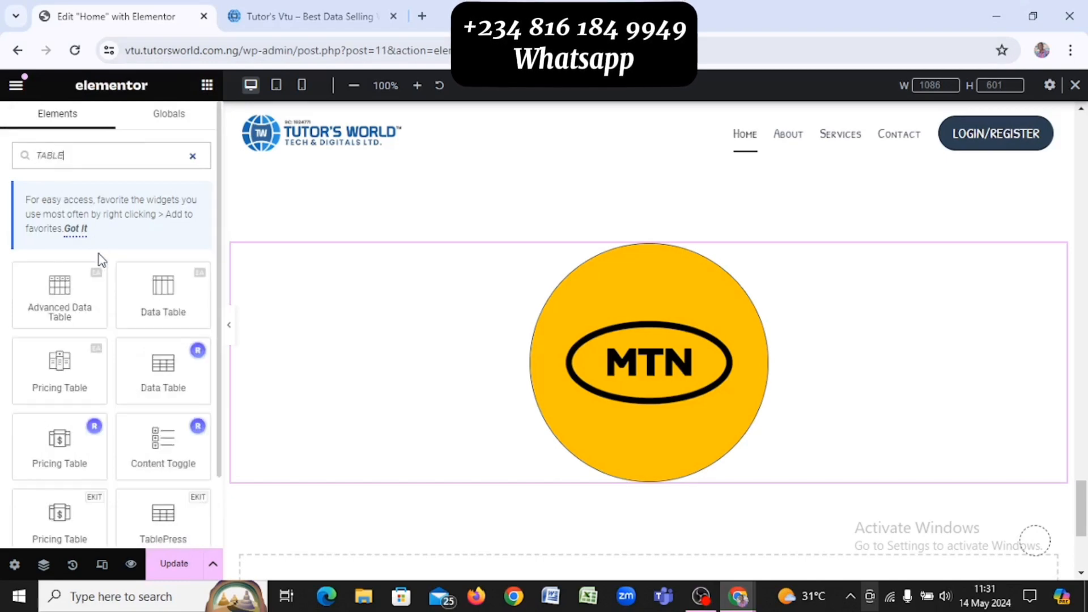
scroll(101, 260, "down", 2)
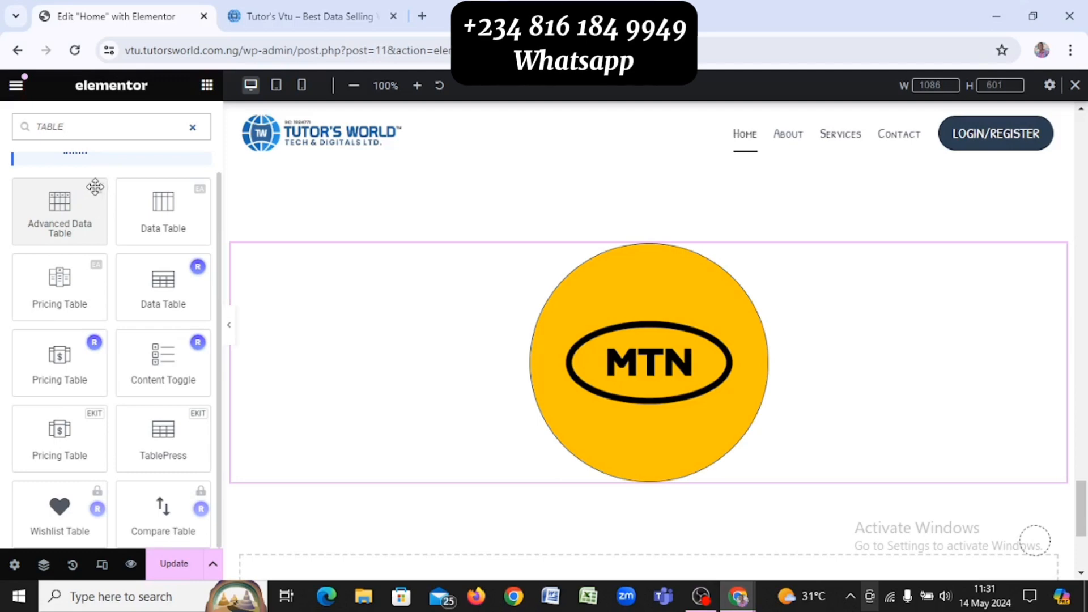
left_click_drag(59, 214, 670, 487)
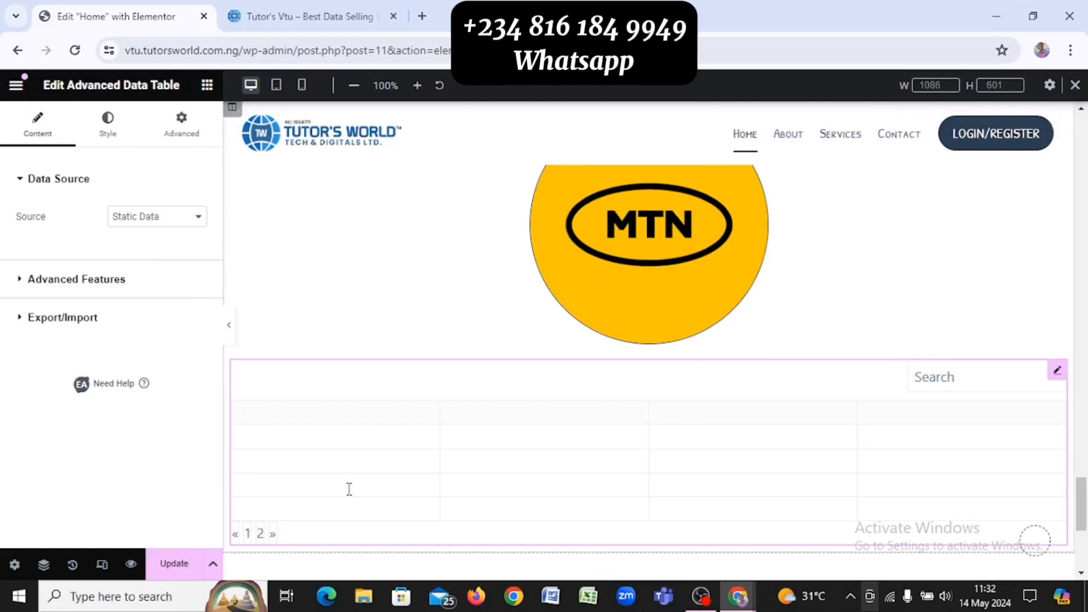
left_click(190, 221)
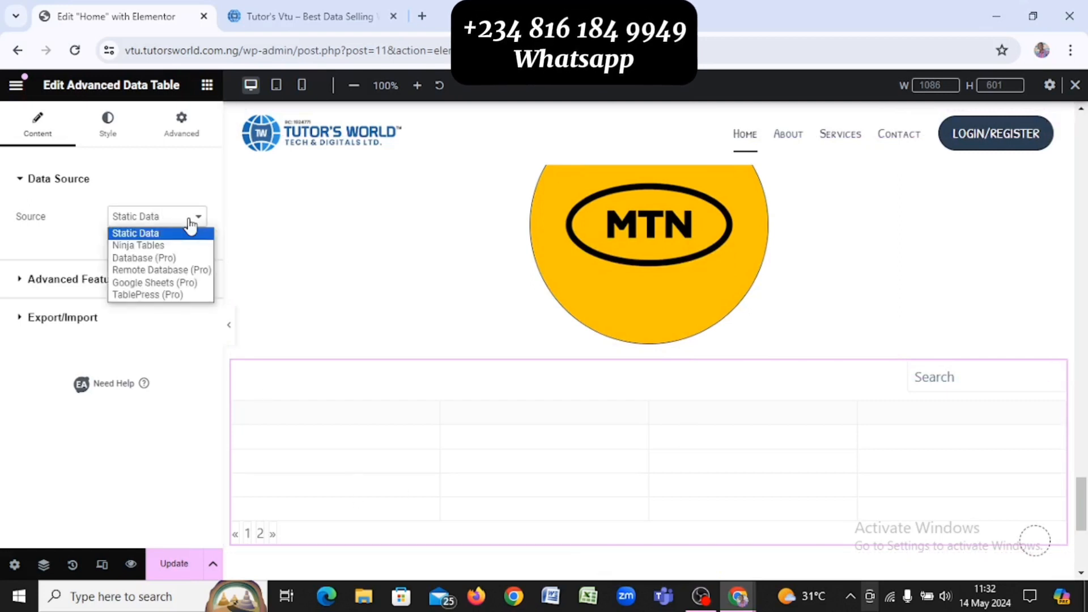
left_click_drag(389, 269, 277, 211)
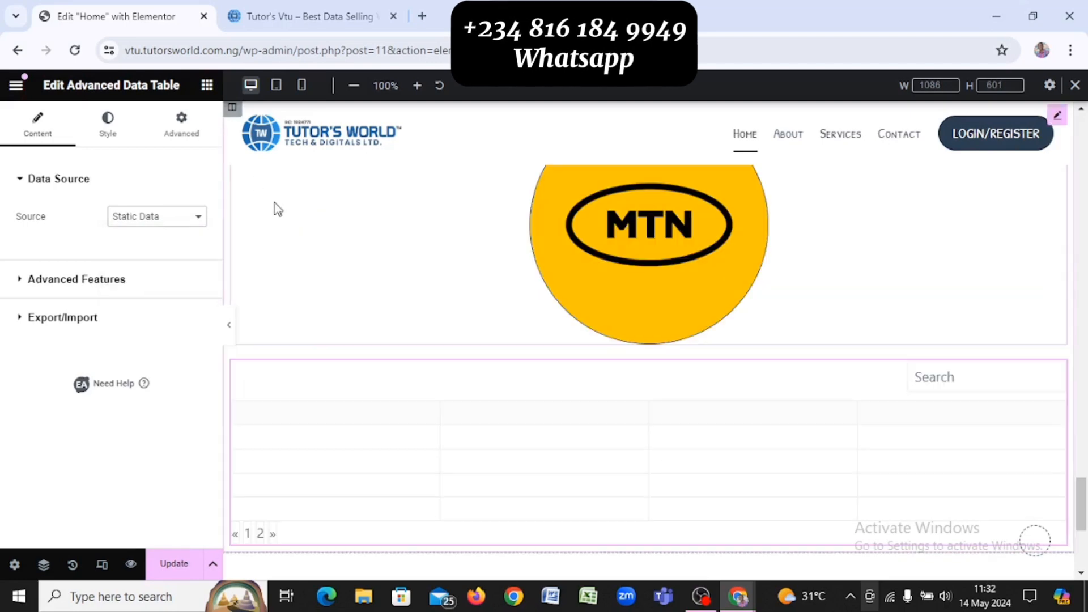
Find the table widgets and add the Essential Addons Data Table below the Advanced Data Table
left_click(206, 88)
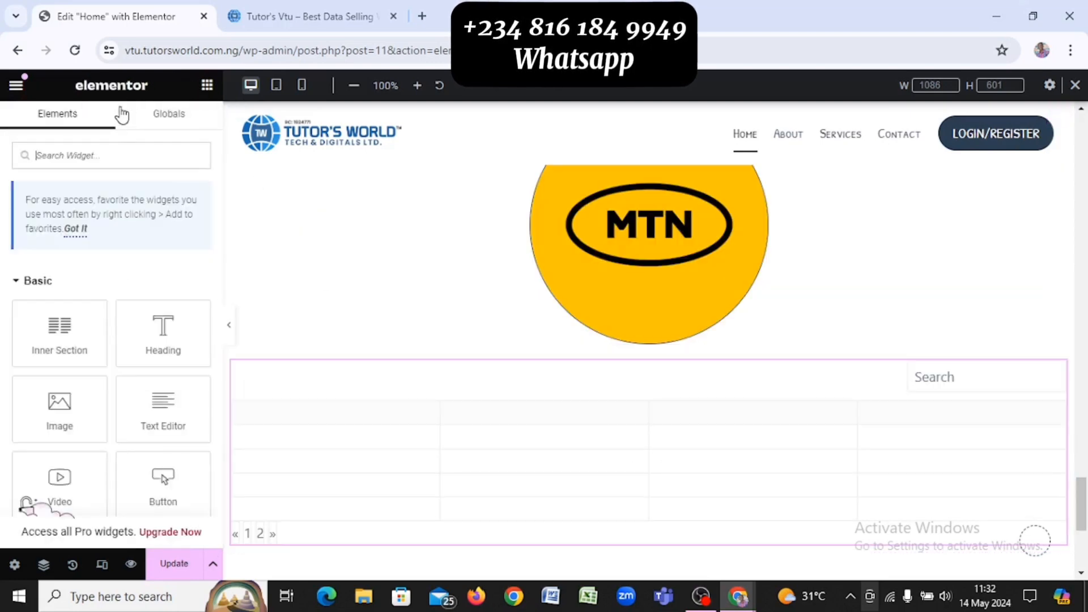
left_click(136, 161)
type("TABLE")
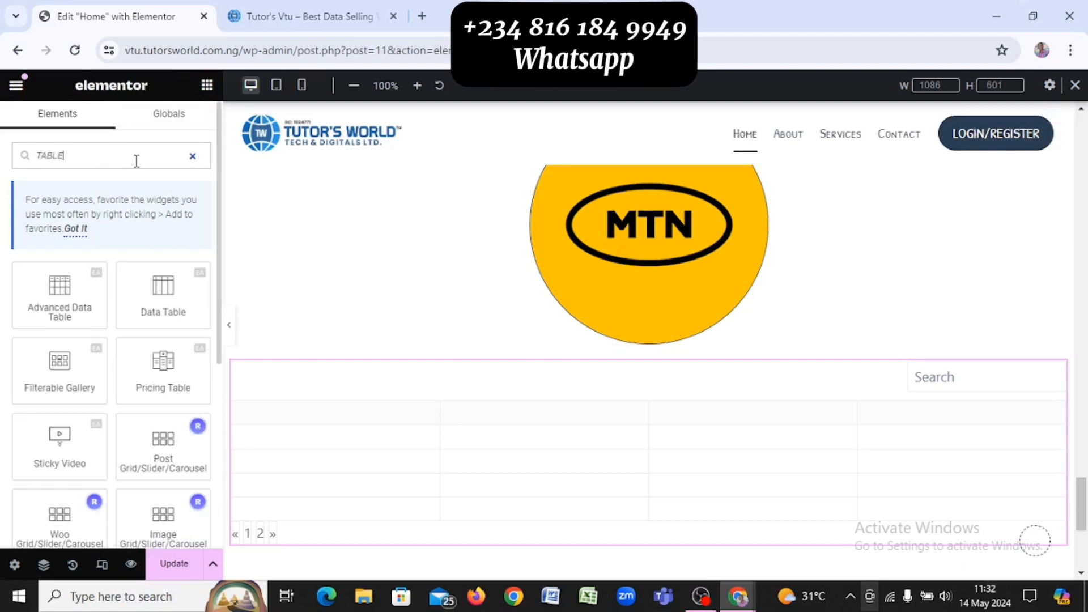
left_click_drag(163, 289, 514, 523)
scroll(447, 404, "down", 3)
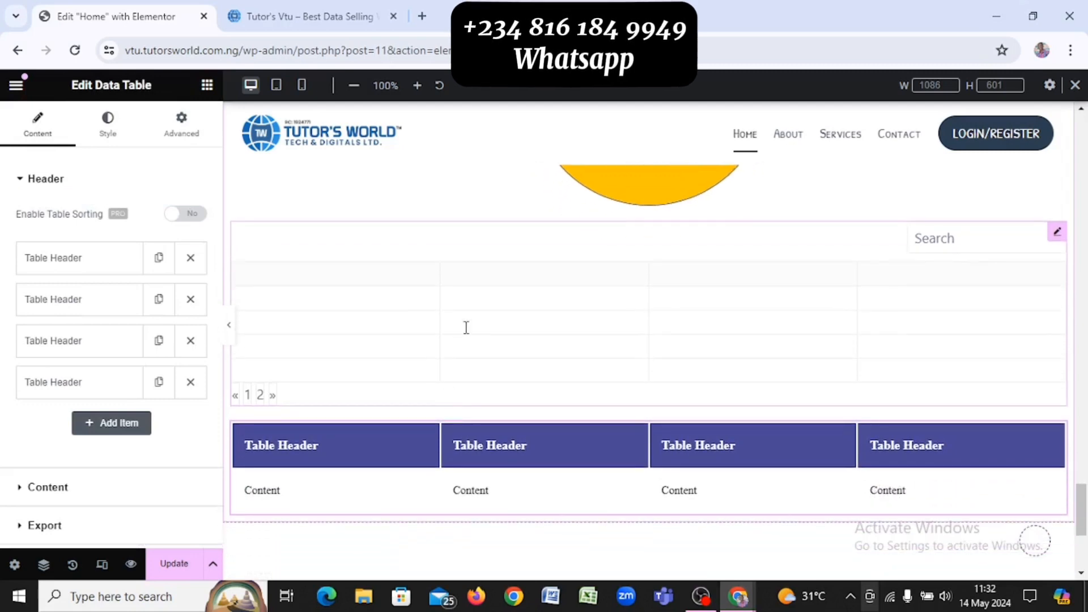
Delete the Advanced Data Table widget between the MTN logo and the Data Table
right_click(466, 328)
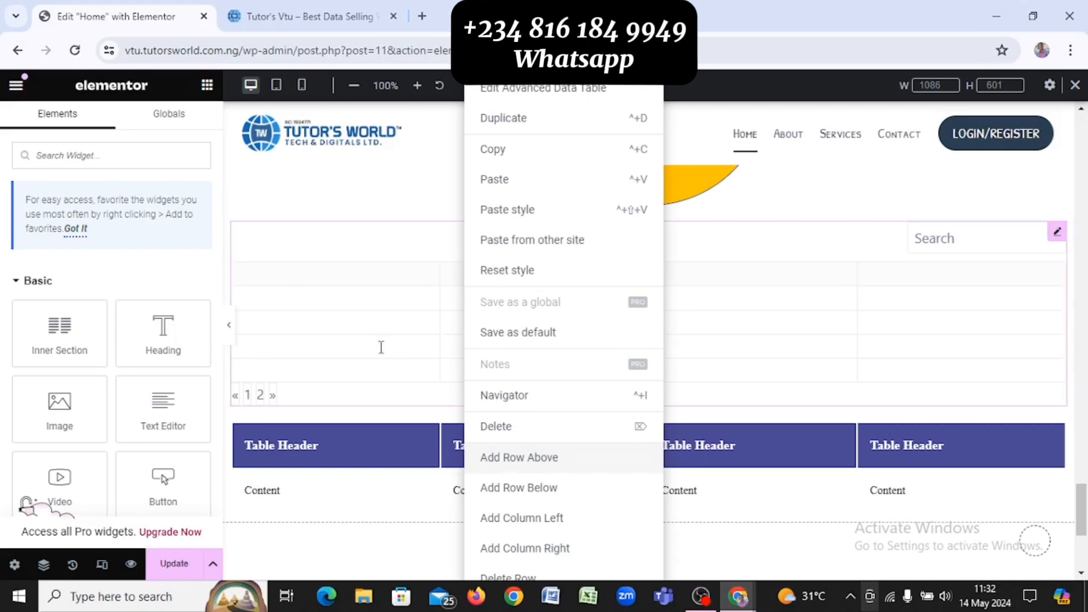
left_click(348, 321)
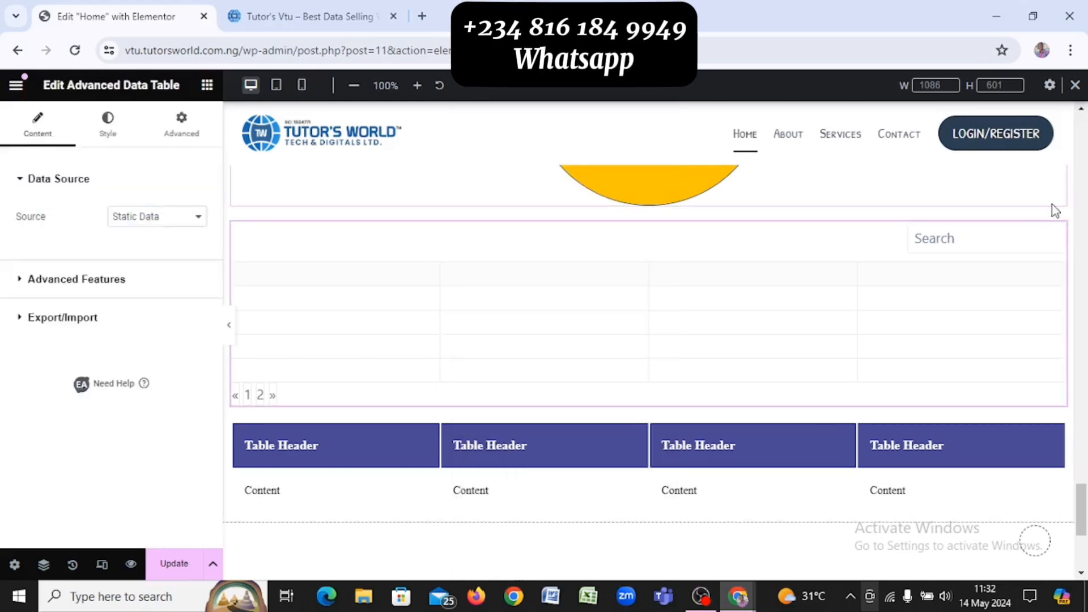
right_click(1057, 234)
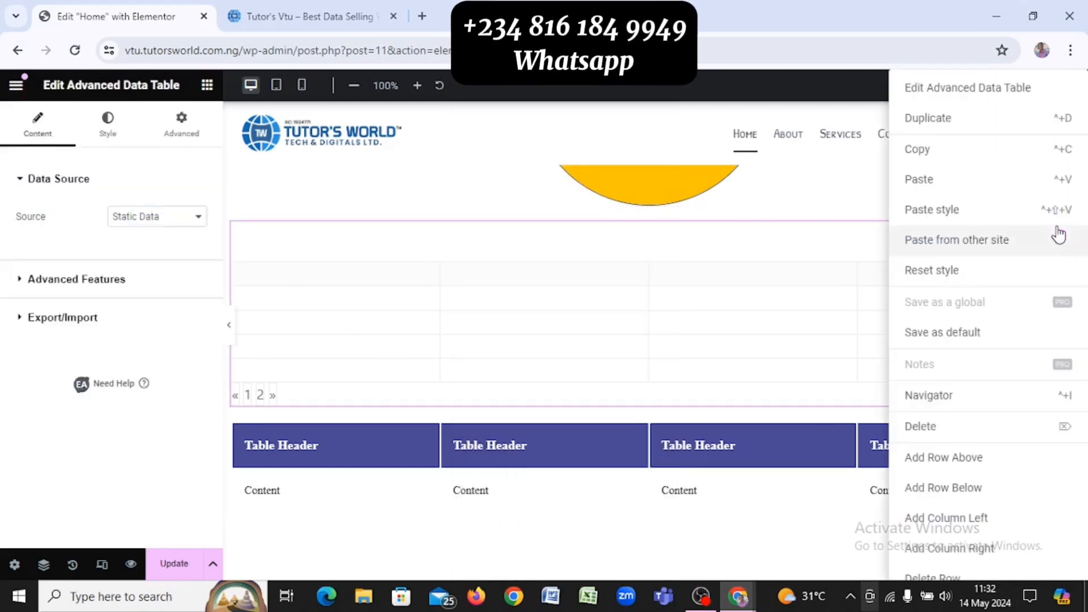
left_click(920, 427)
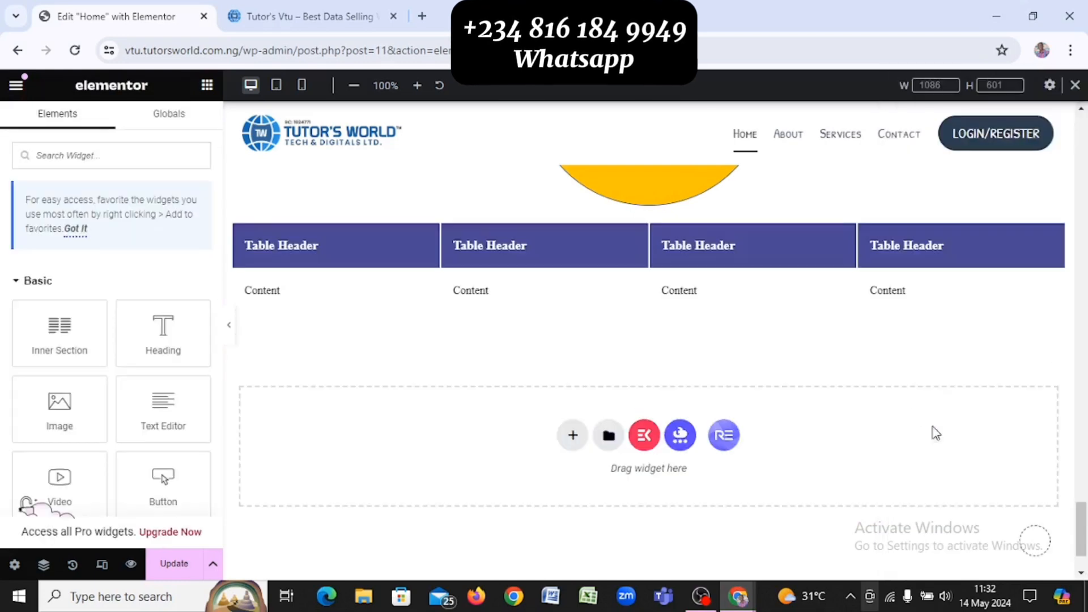
Remove two of the four header columns from the Data Table
left_click(607, 287)
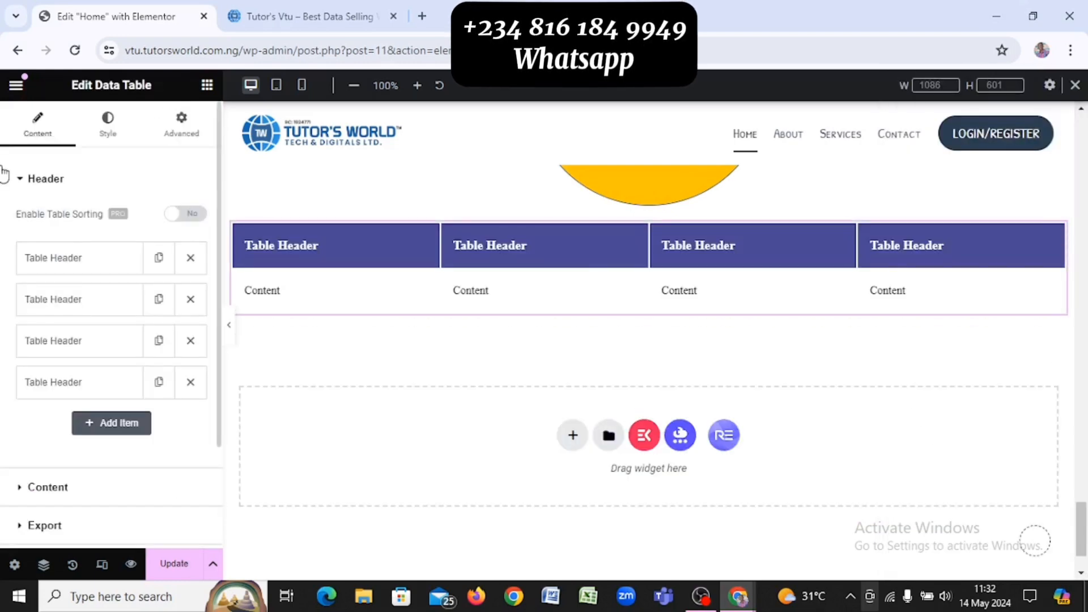
key("alt+Tab")
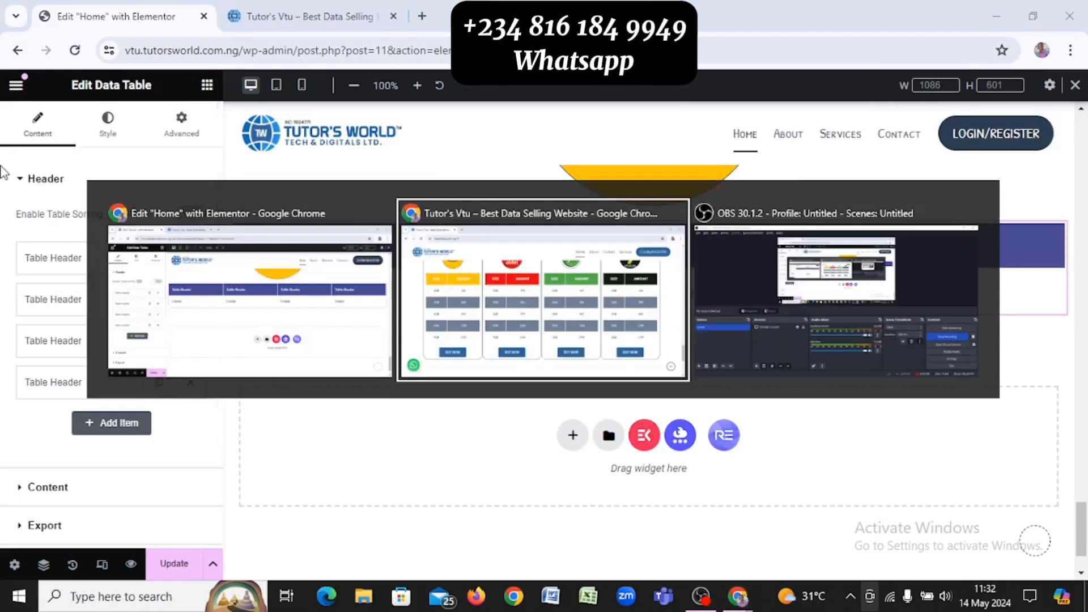
key("alt+Tab")
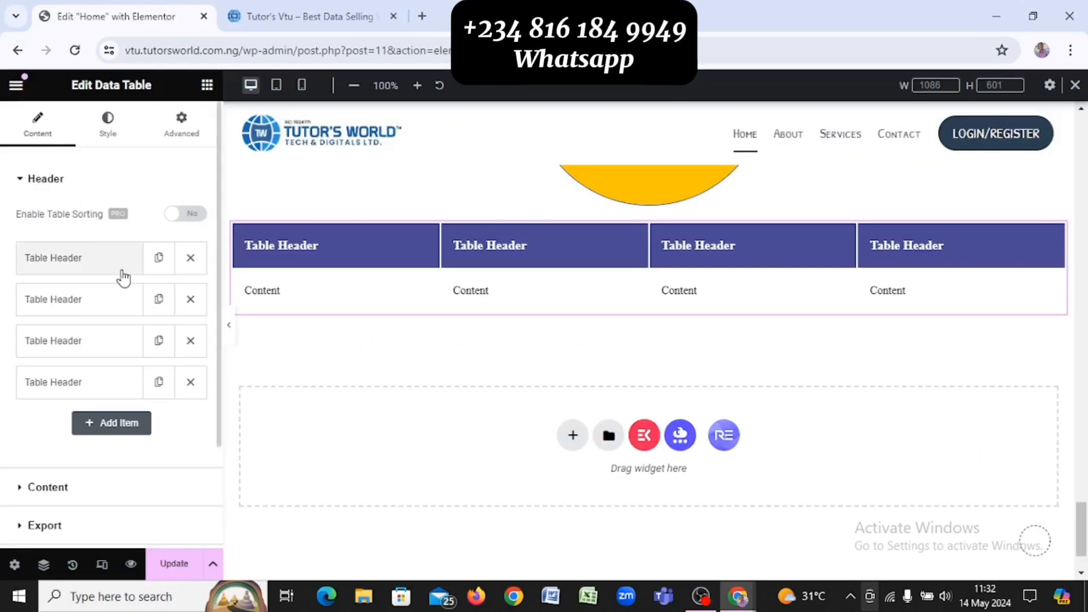
left_click(189, 342)
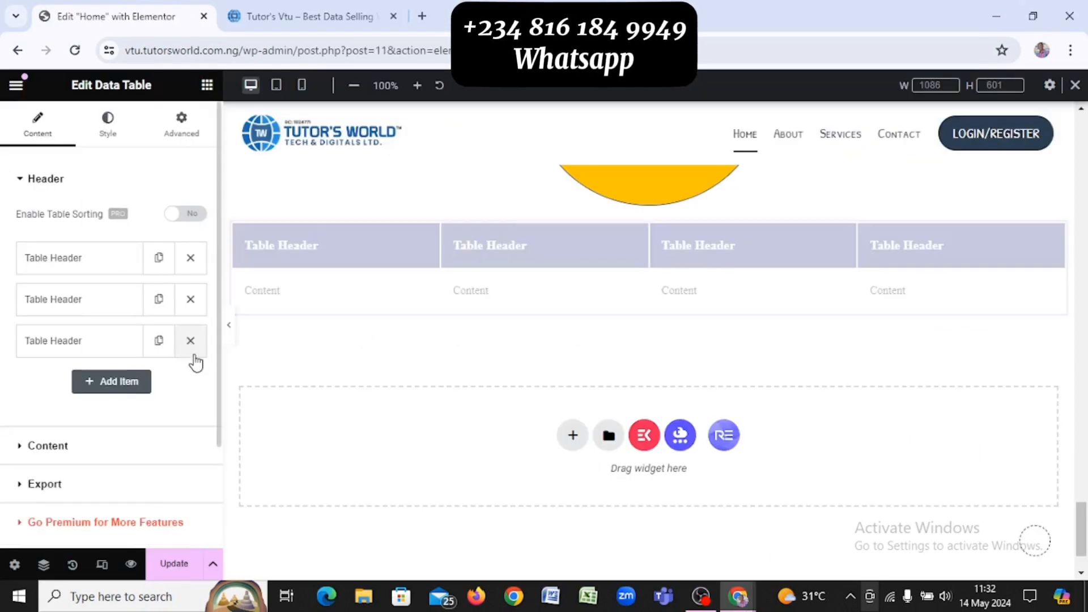
left_click(190, 342)
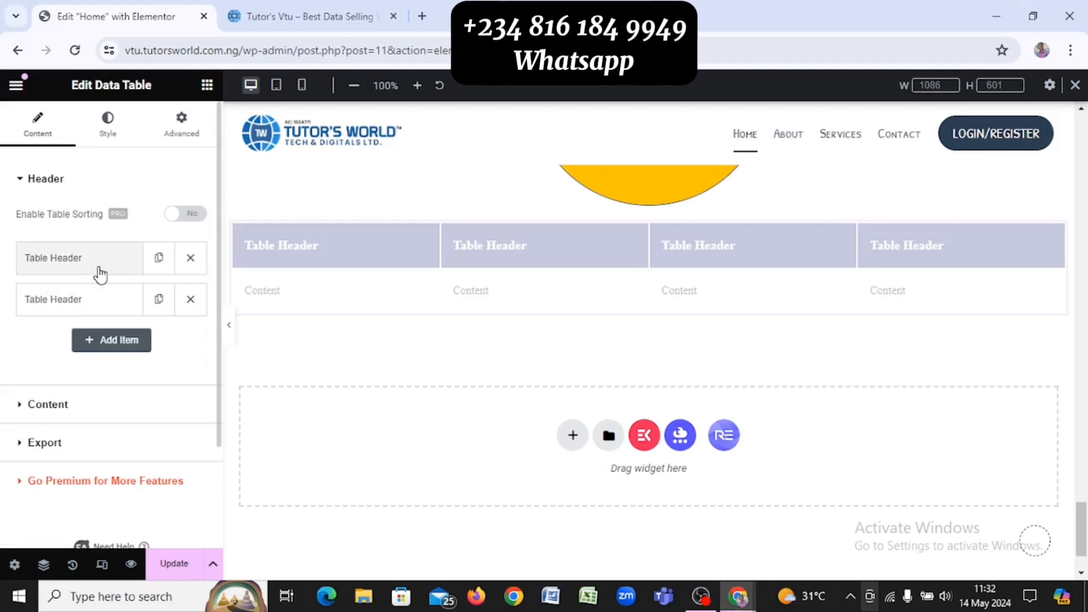
Name the Data Table's first header column SIZE and its second AMOUNT, as on the reference website
left_click(98, 267)
key("alt+Tab")
key("alt+Tab")
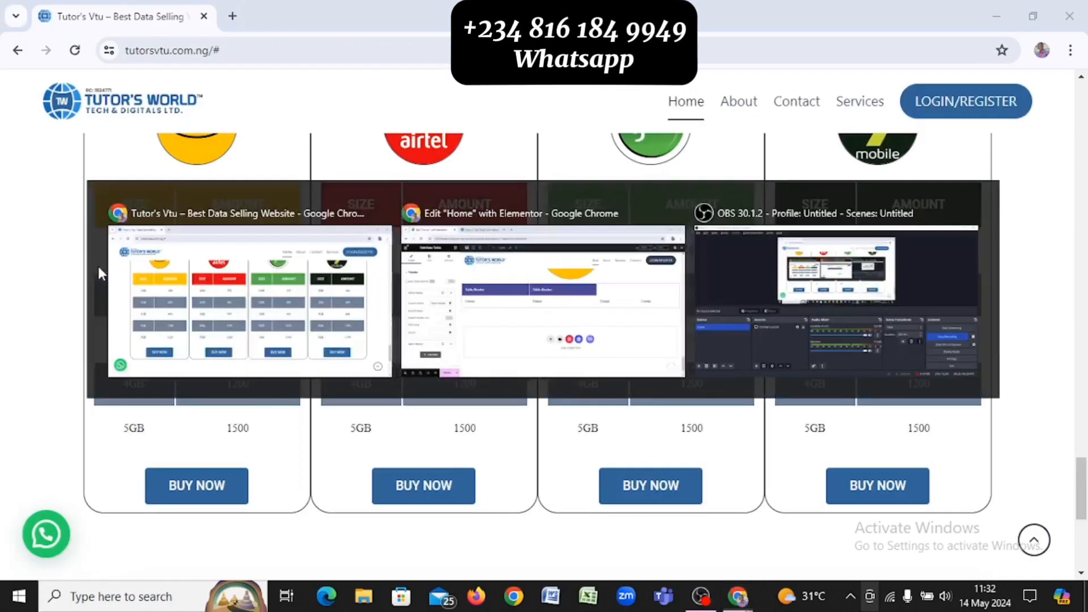
double_click(139, 300)
left_click(140, 300)
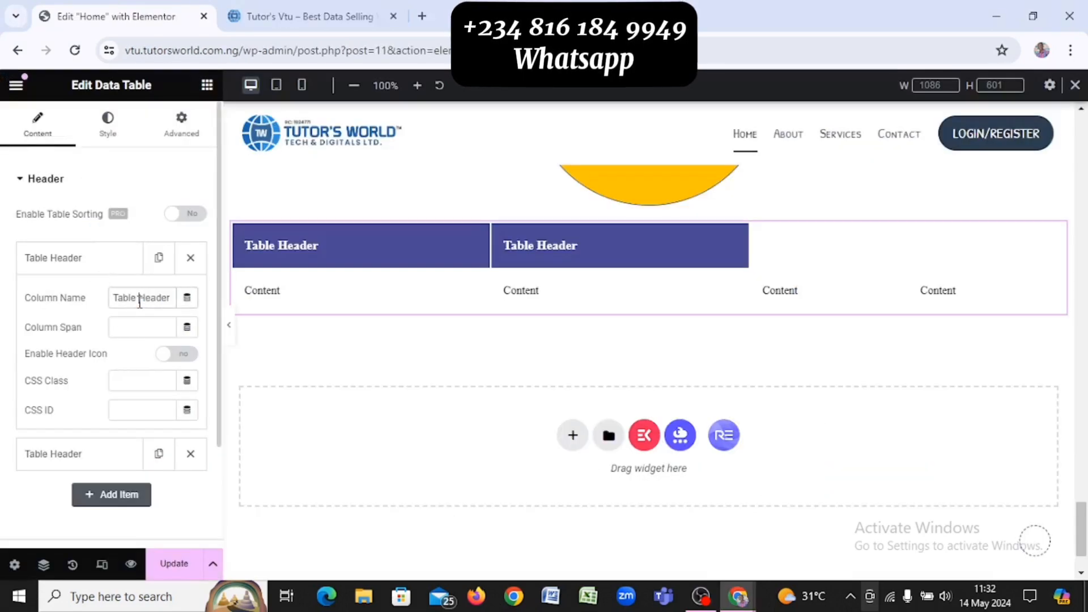
triple_click(139, 300)
type("Sl")
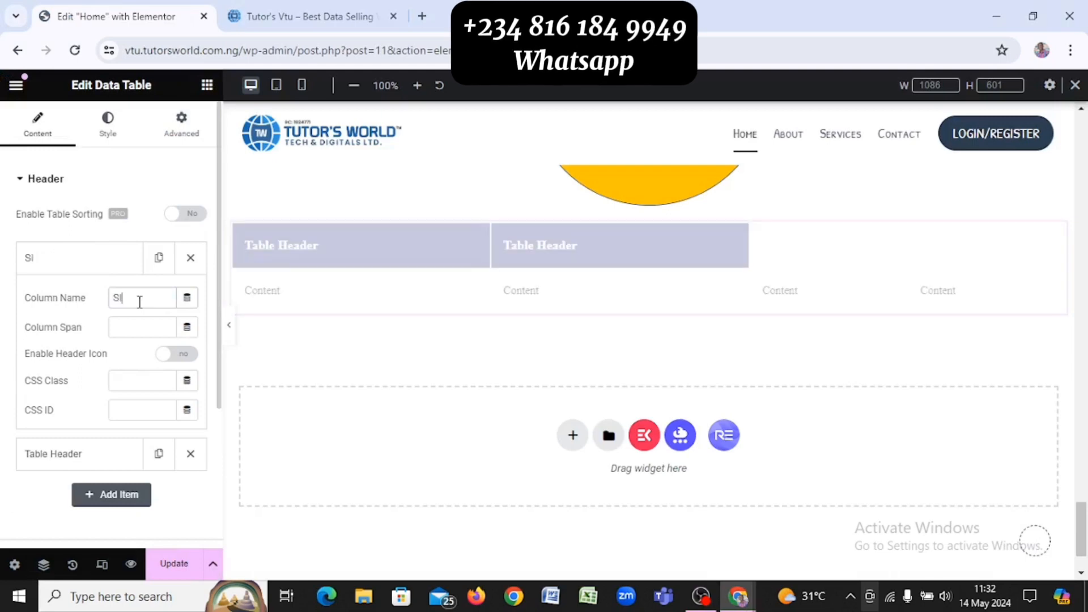
type("ZE")
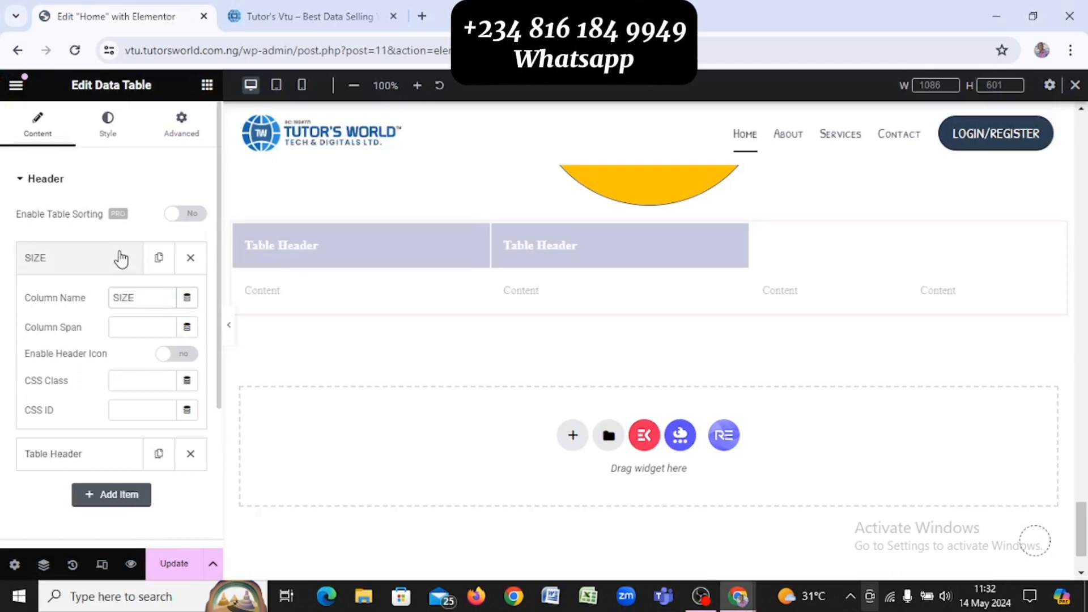
left_click(126, 261)
left_click(119, 310)
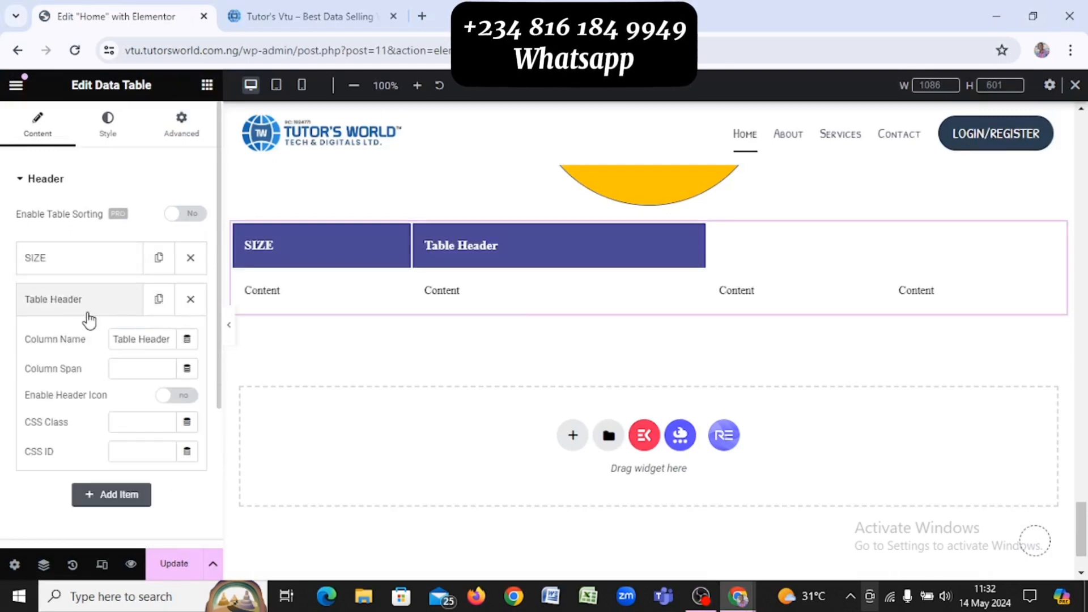
triple_click(153, 340)
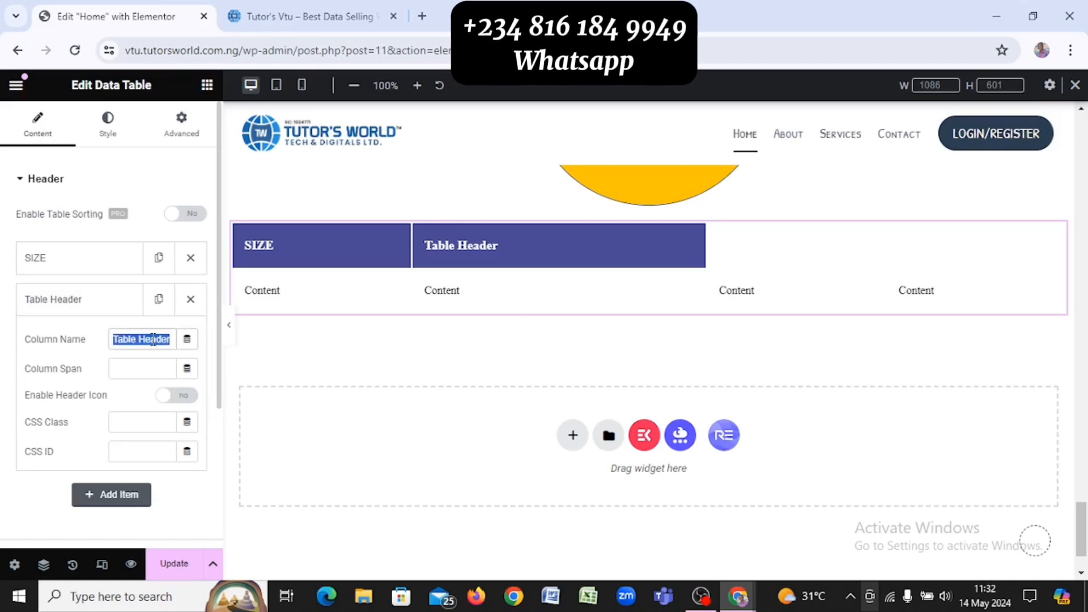
type("AMOUNT")
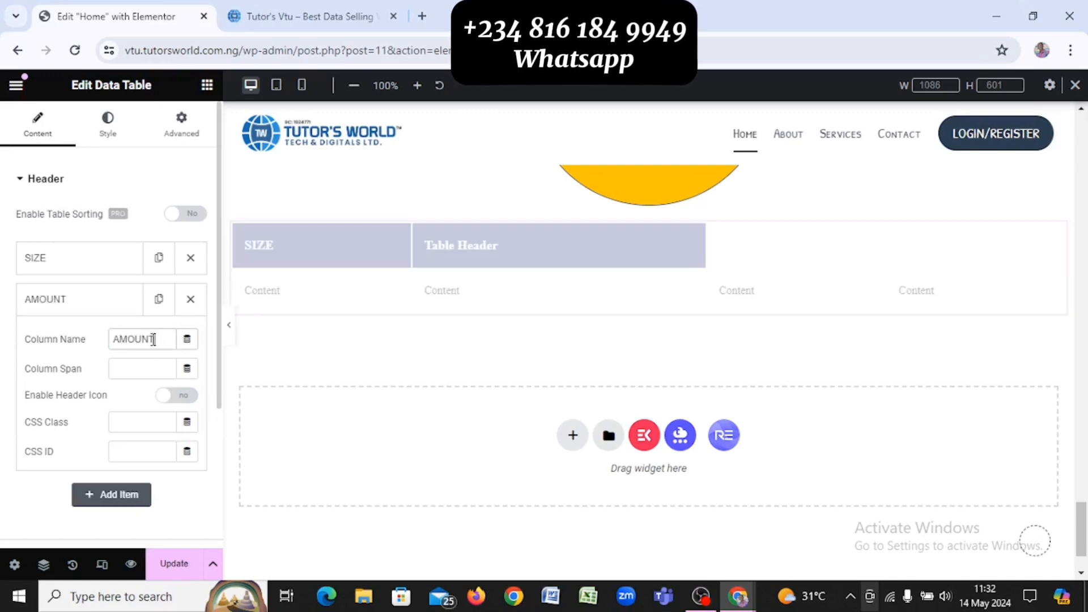
Open the Data Table's content items and check the first price row of the MTN card on the reference website
left_click(119, 306)
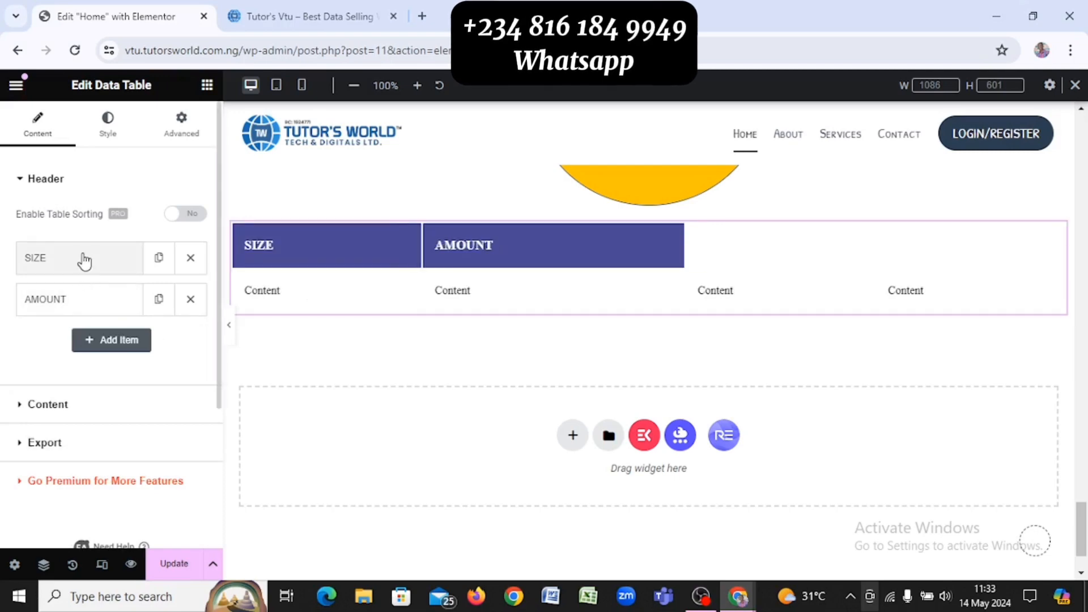
left_click(85, 186)
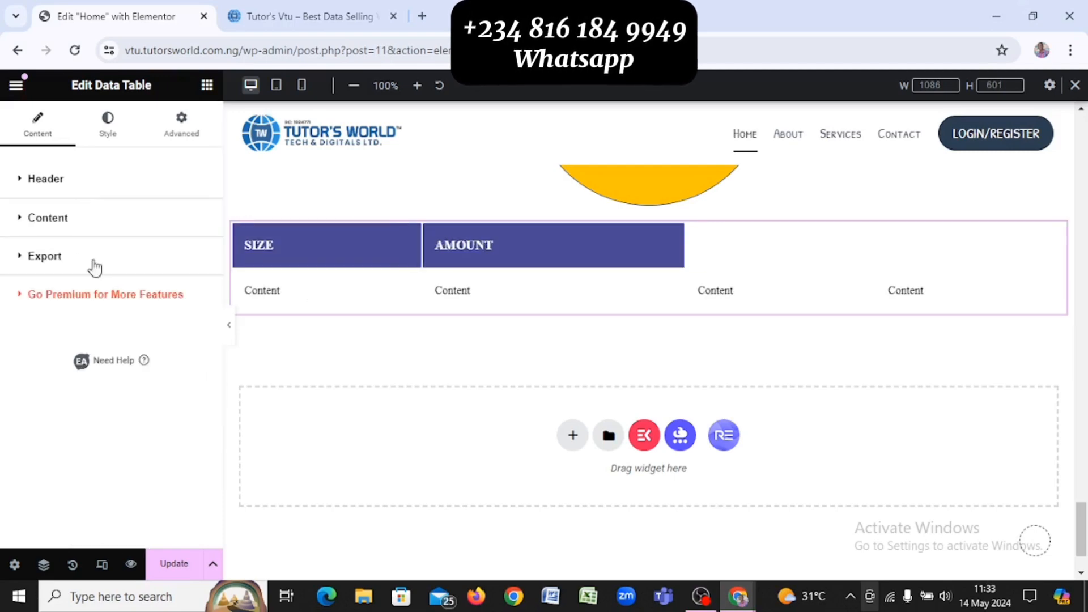
left_click(81, 220)
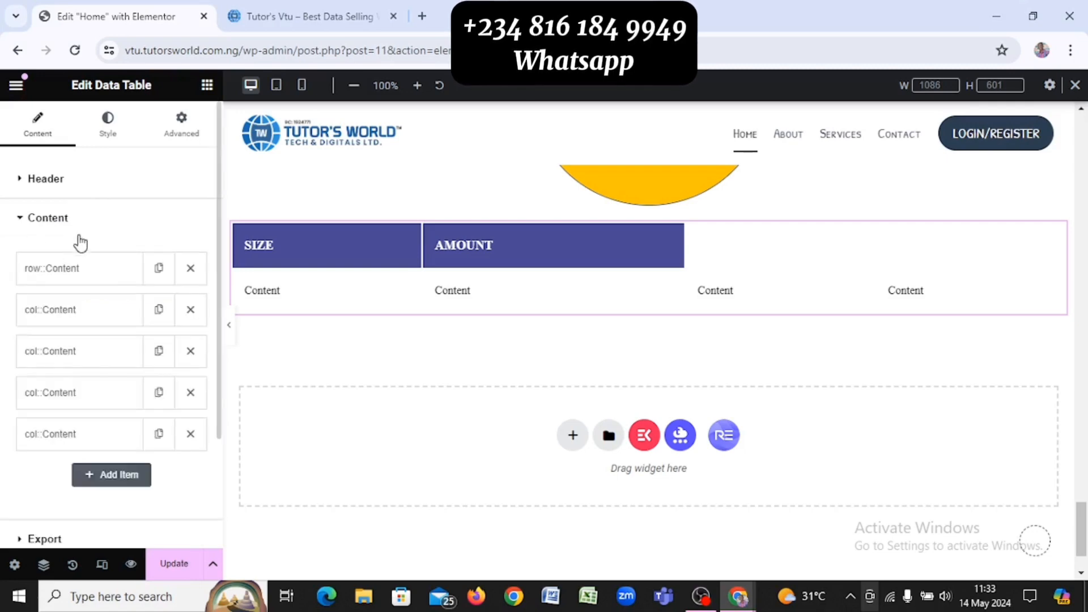
key("alt+Tab")
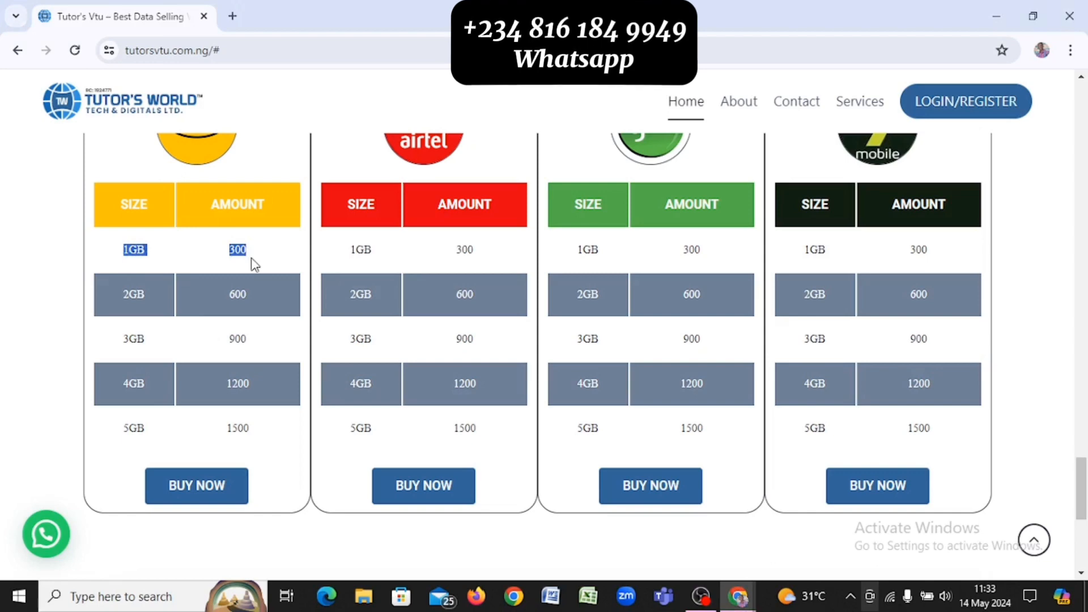
left_click(207, 256)
key("alt+Tab")
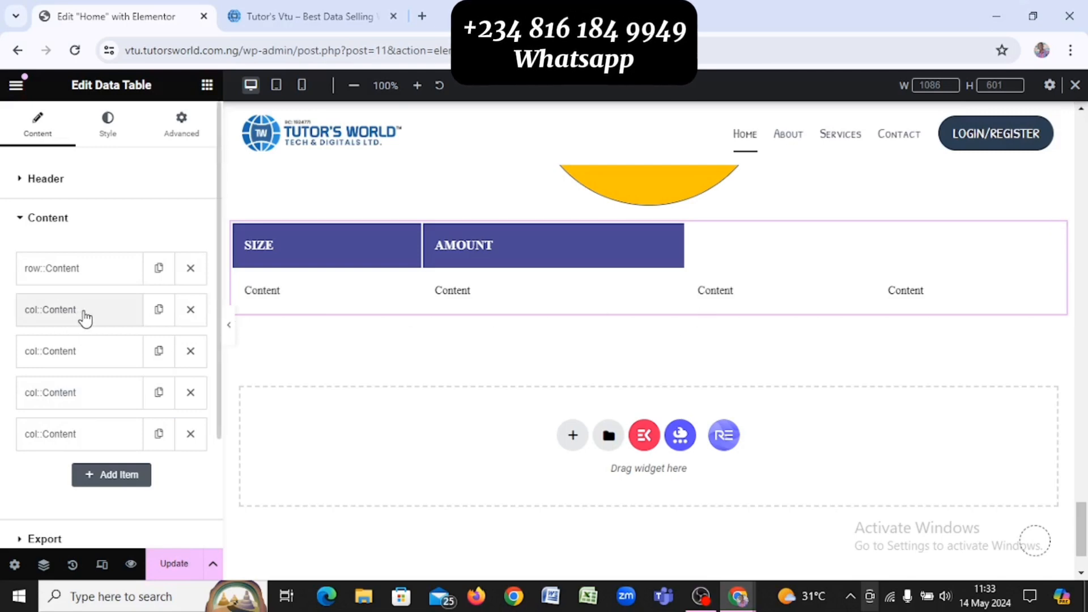
left_click_drag(85, 317, 243, 308)
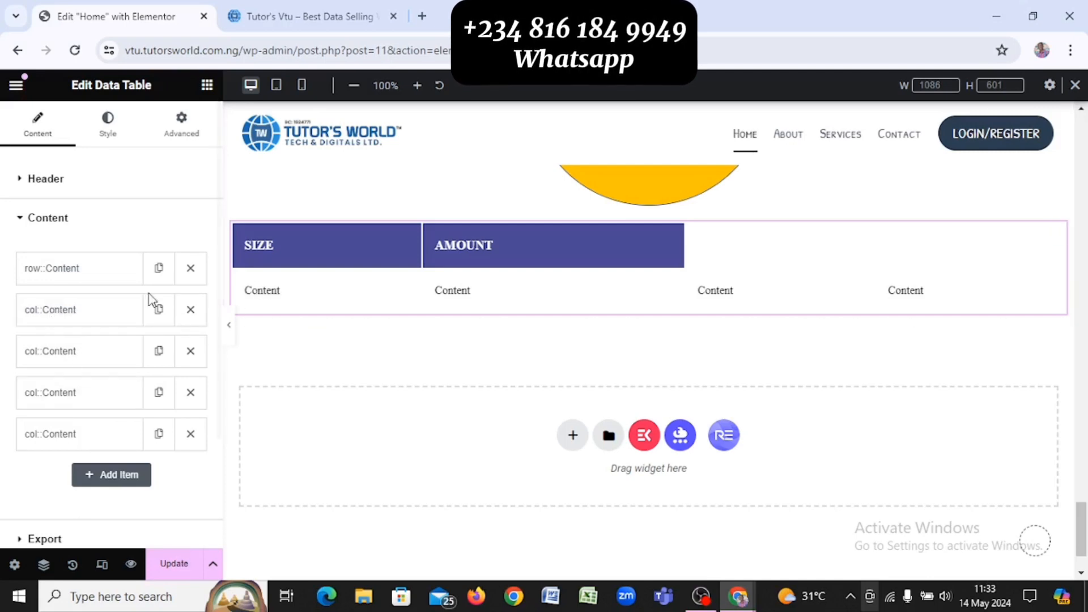
Set the cell text of the first row's first column item to 1GB
left_click(70, 318)
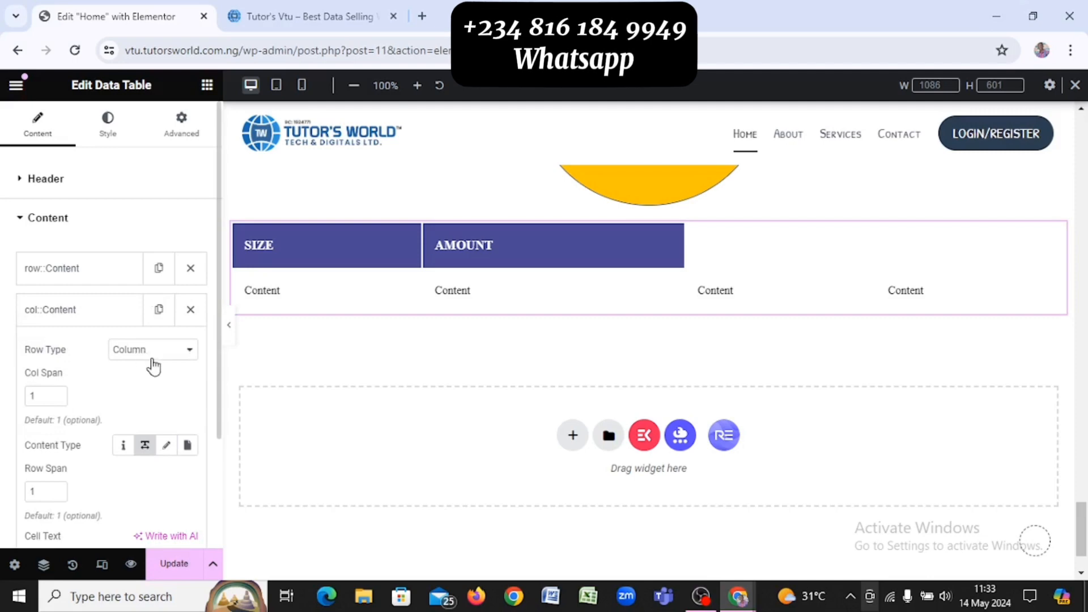
scroll(153, 400, "down", 3)
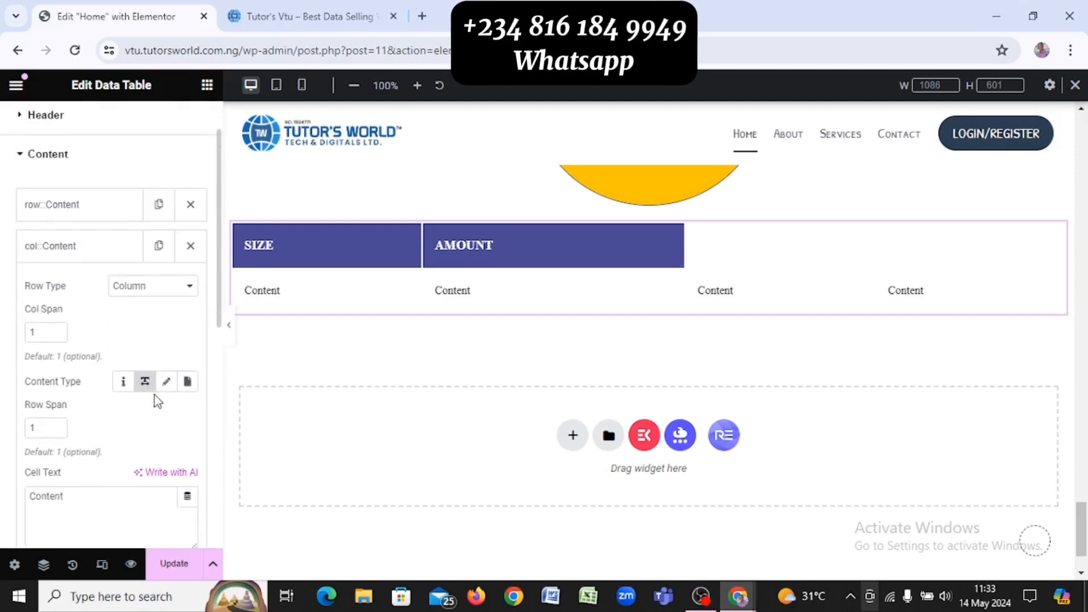
left_click(125, 451)
key("ctrl+a")
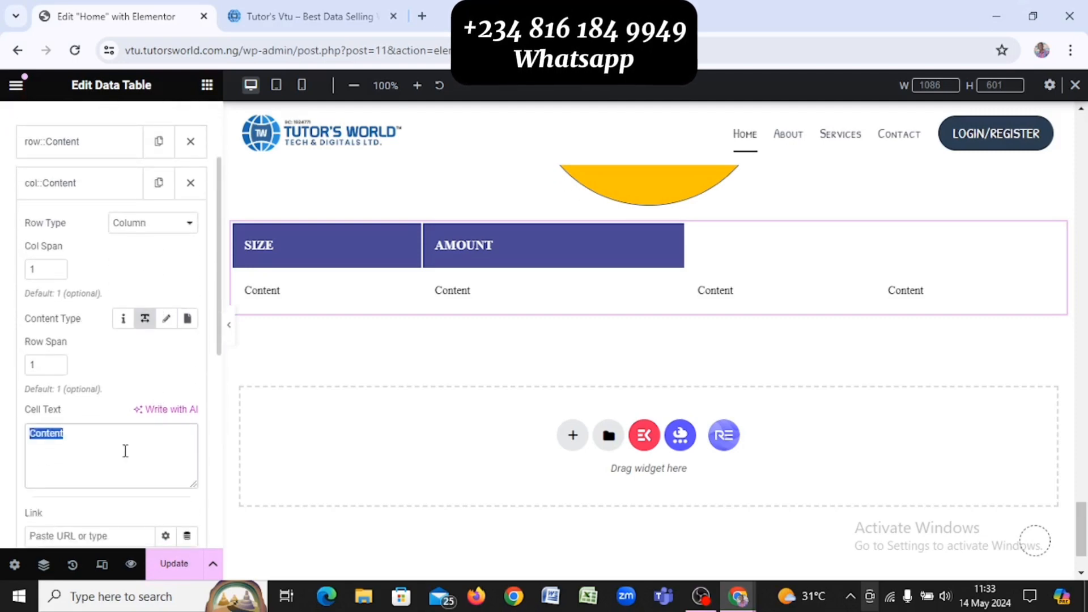
type("1GB")
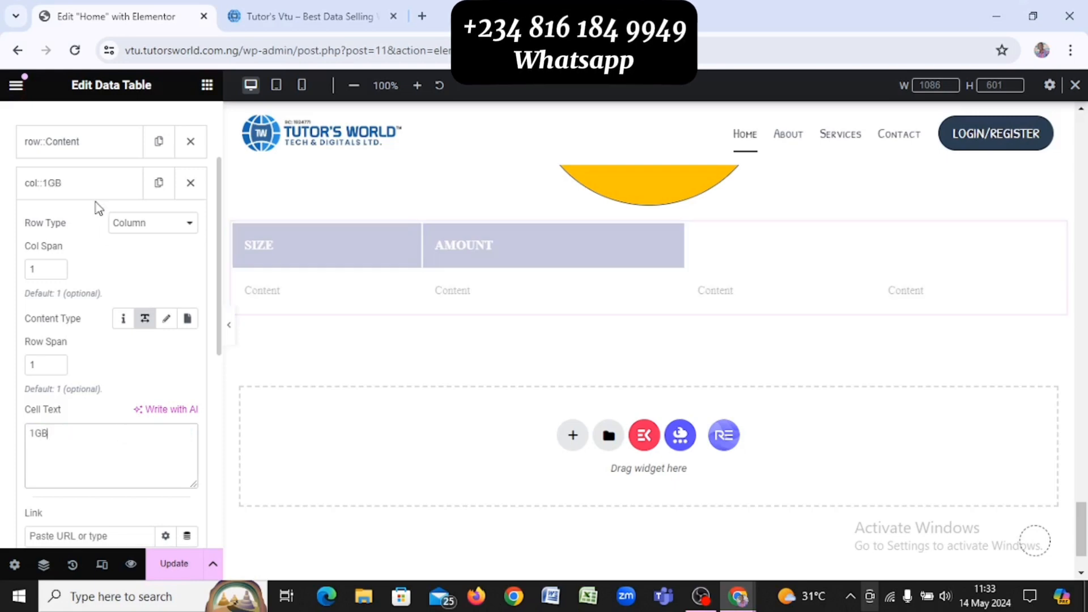
left_click(96, 195)
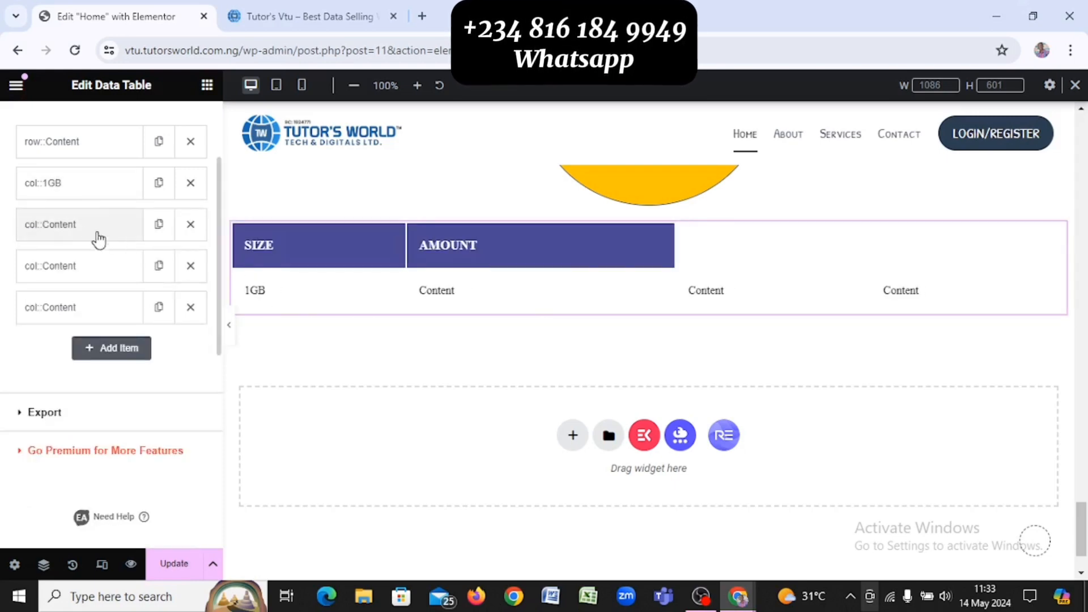
Set the cell text of the first row's second column item to 300, as on the reference website
left_click(88, 233)
left_click(110, 485)
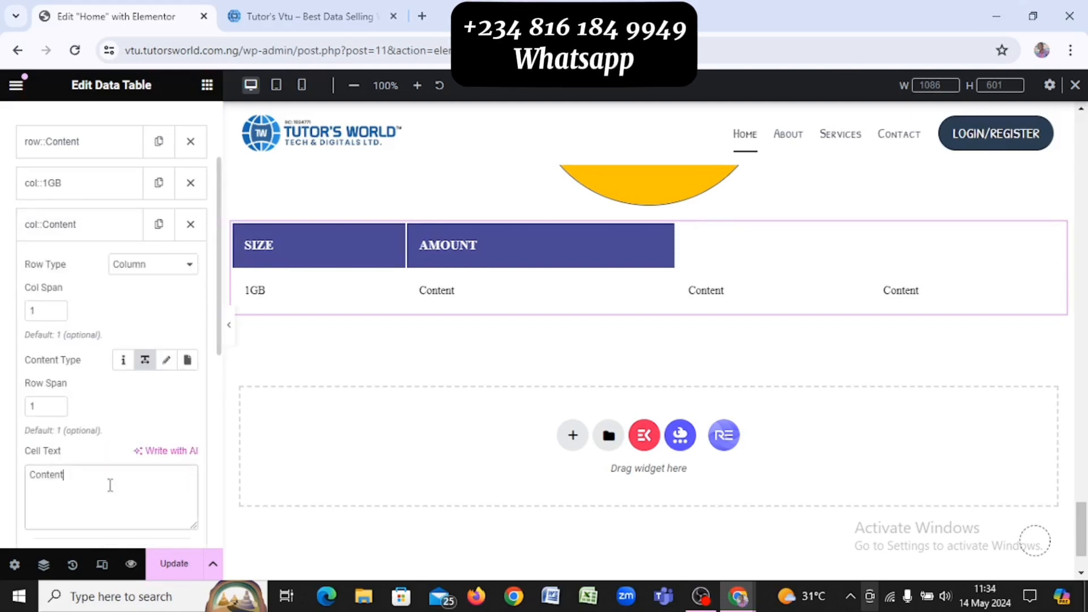
key("alt+Tab")
key("alt+Tab")
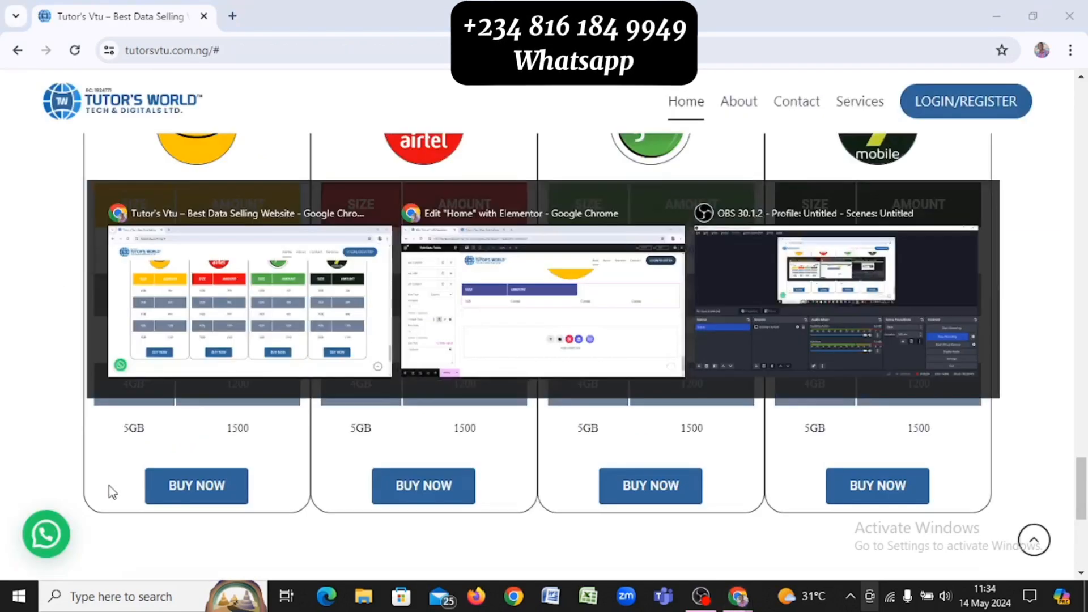
key("ctrl+a")
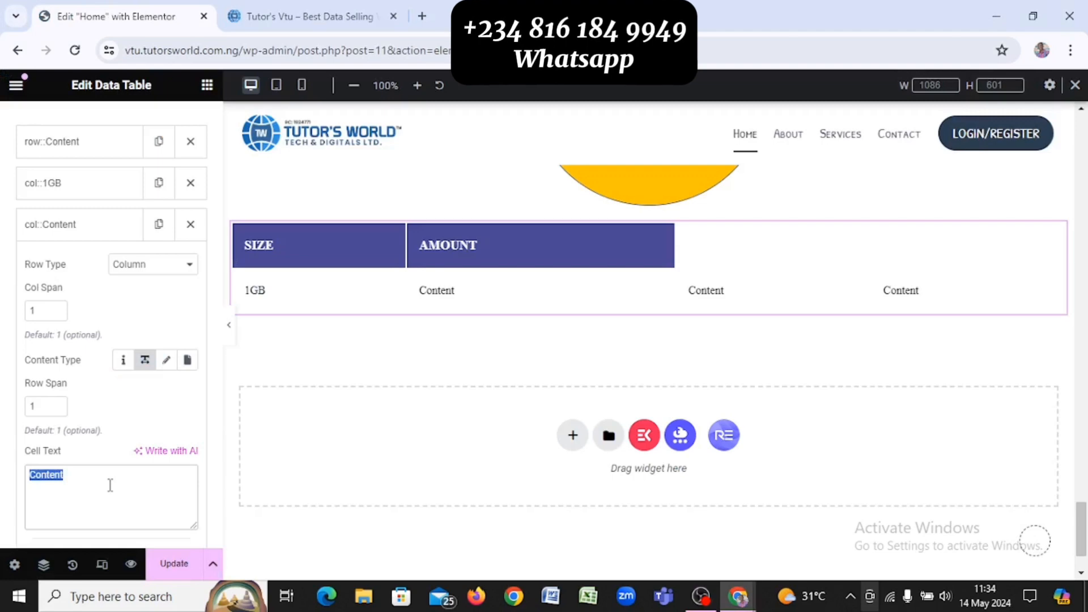
type("300")
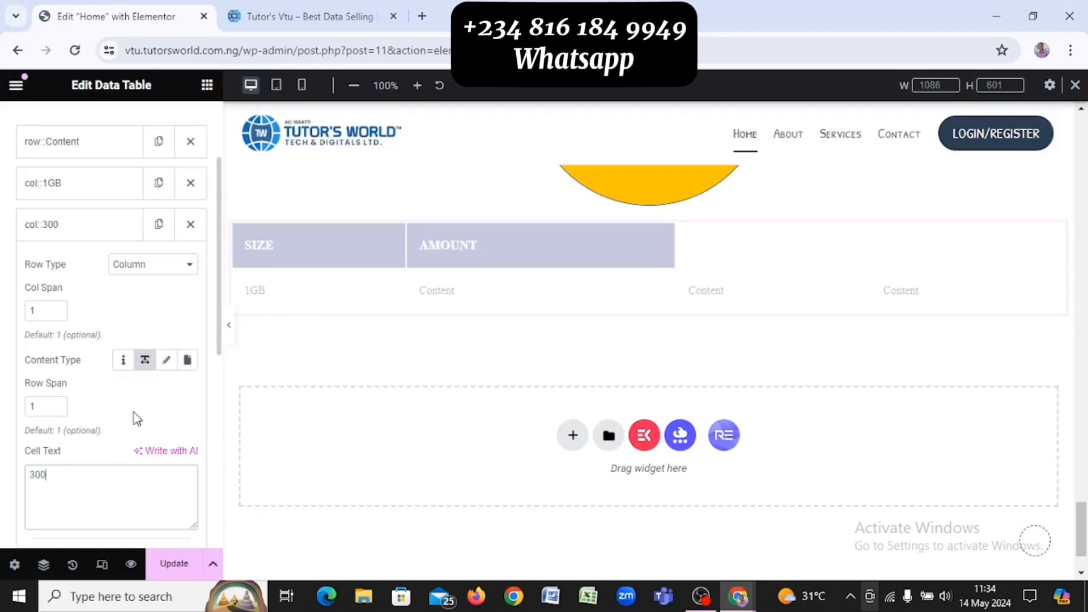
left_click(77, 224)
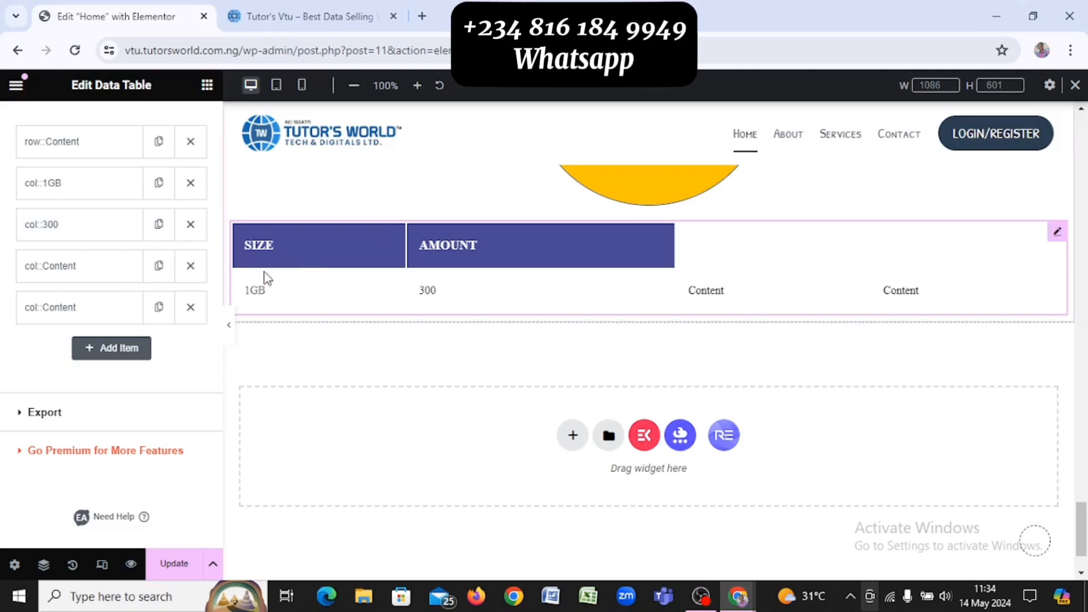
Change the row type of the content item after the 300 cell to Row, starting a second table row
left_click(81, 272)
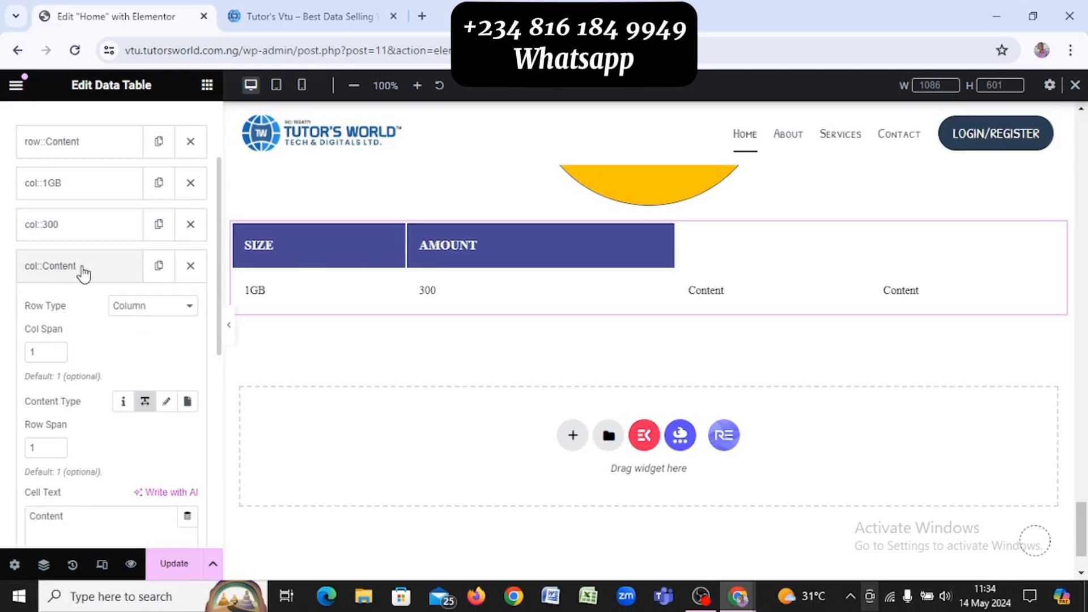
left_click(153, 306)
left_click(123, 318)
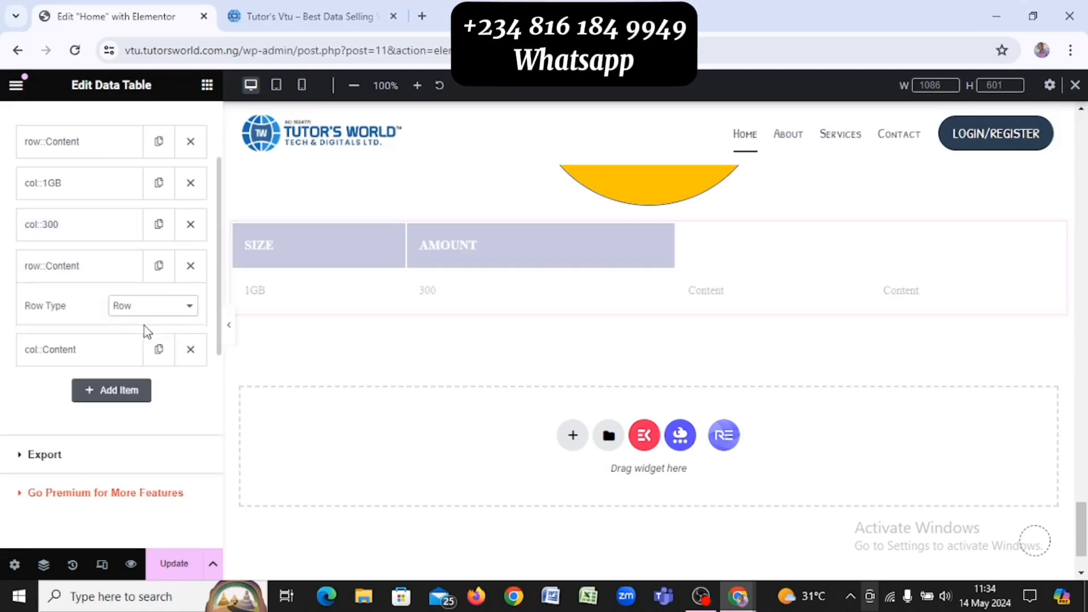
left_click(88, 267)
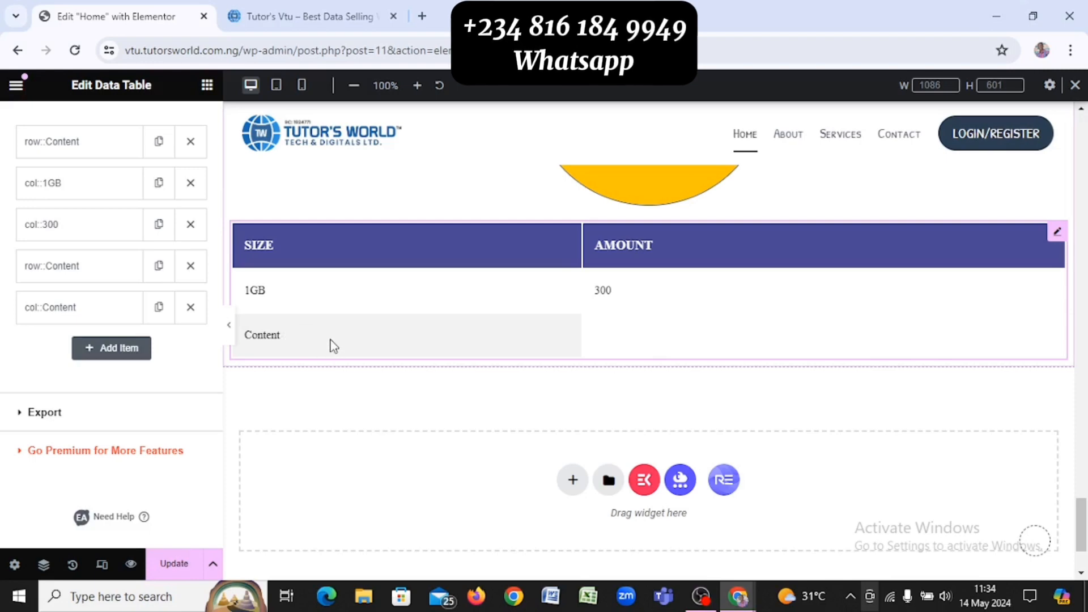
Set the cell text of the second row's first column item to 2GB
left_click(104, 325)
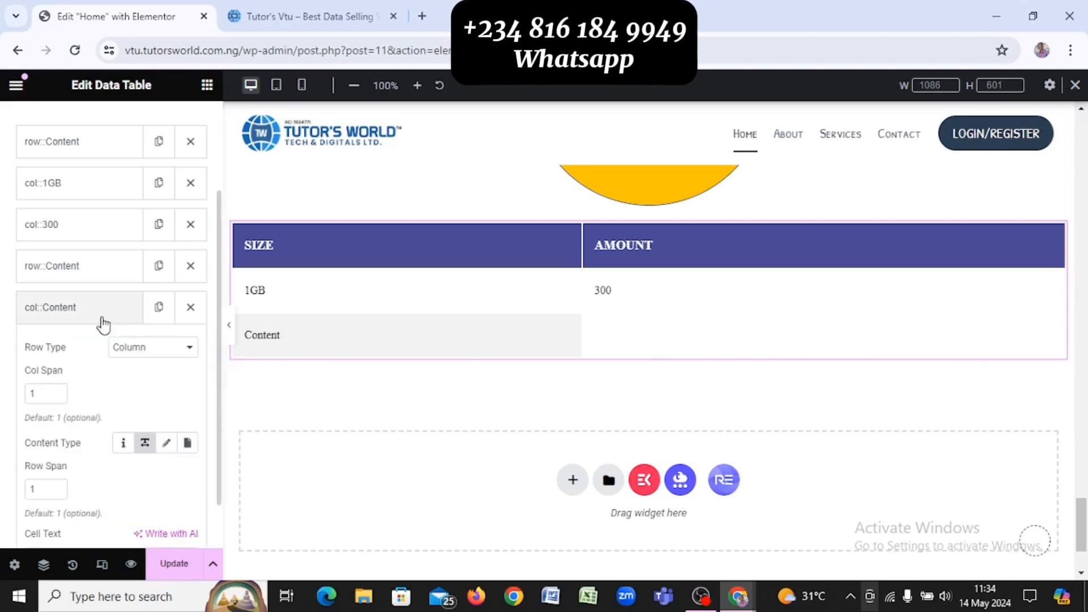
scroll(109, 387, "down", 1)
scroll(109, 387, "down", 2)
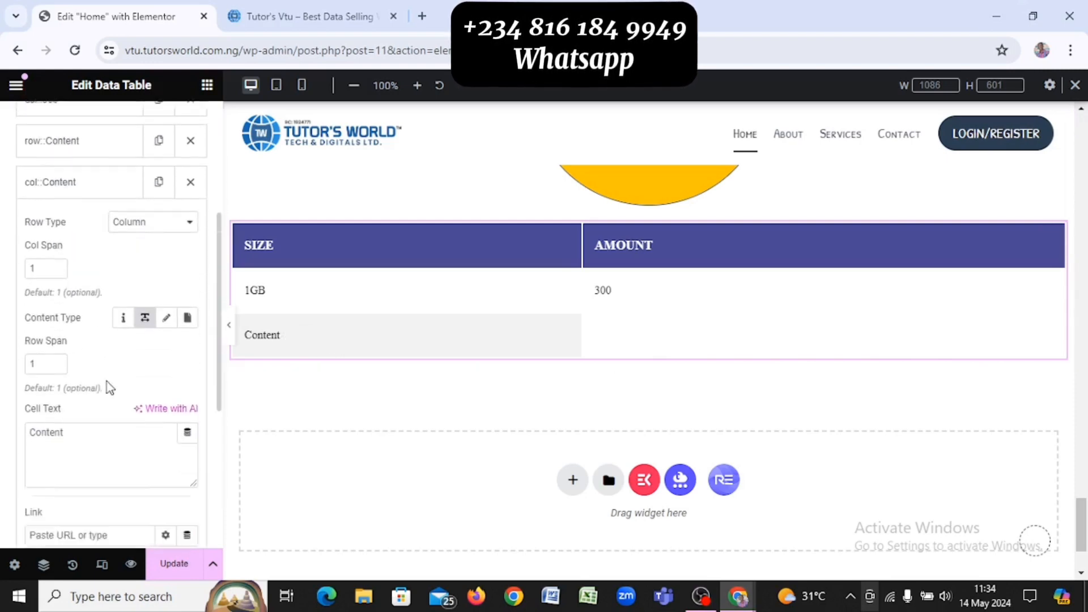
left_click(103, 385)
double_click(103, 386)
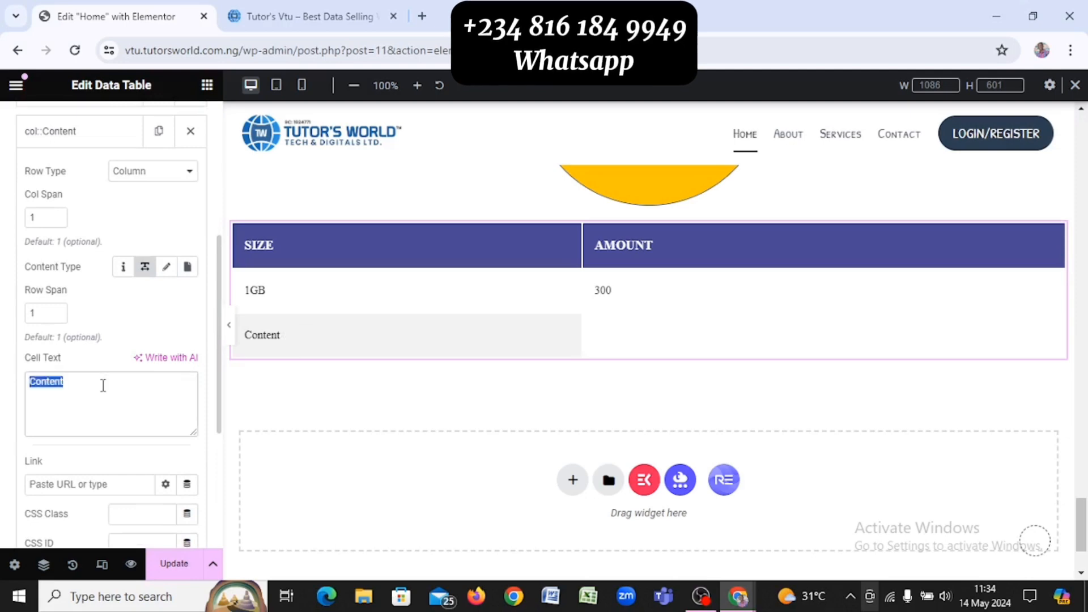
type("2")
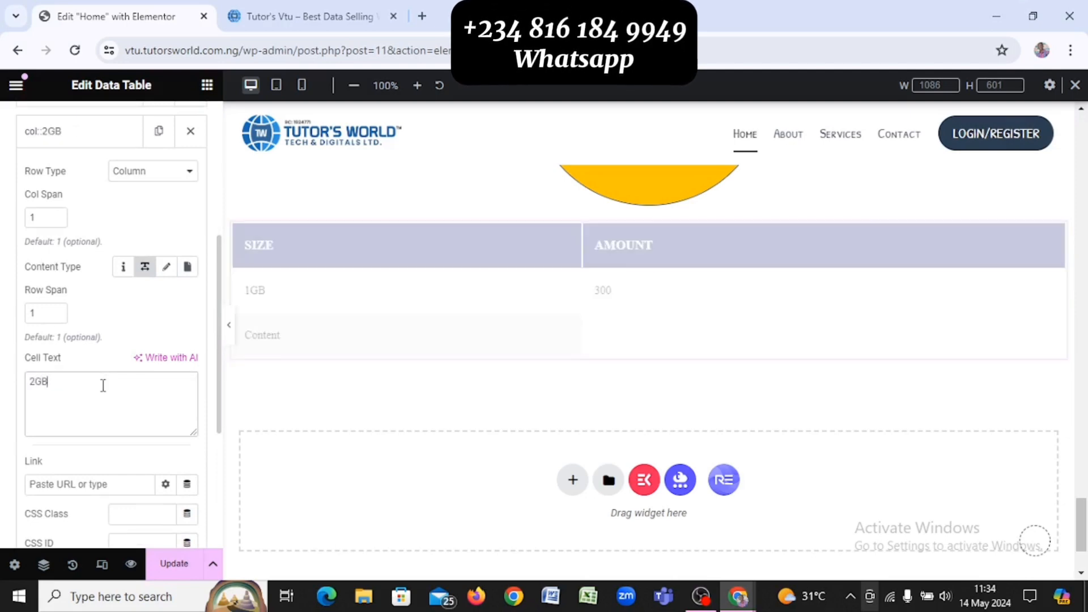
type("GB")
left_click(113, 142)
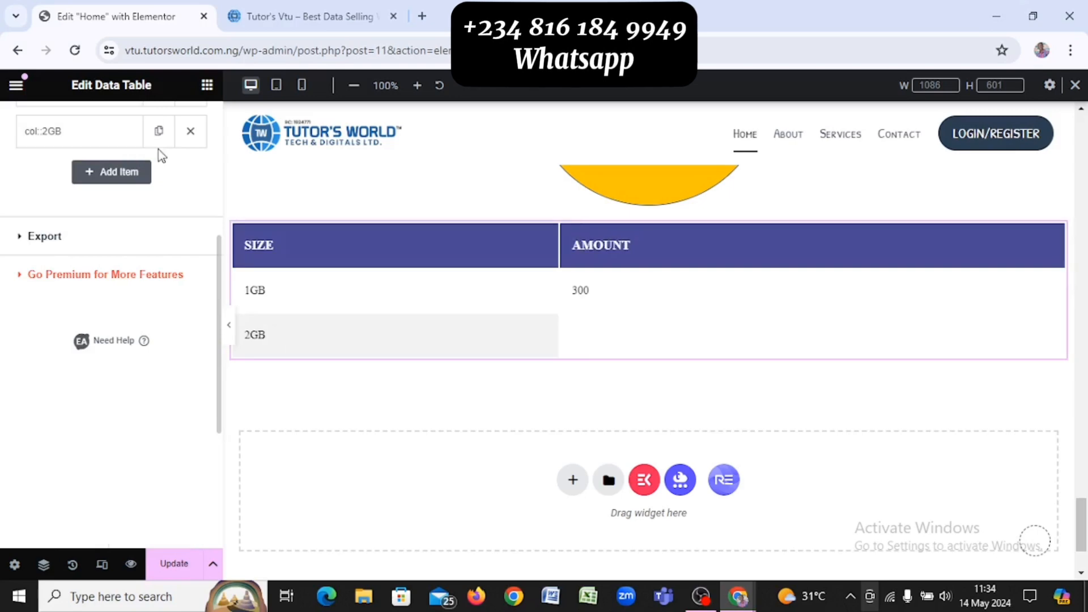
Duplicate the 2GB column item and set the copy's cell text to 300 for the second row's amount
left_click(159, 130)
left_click(92, 332)
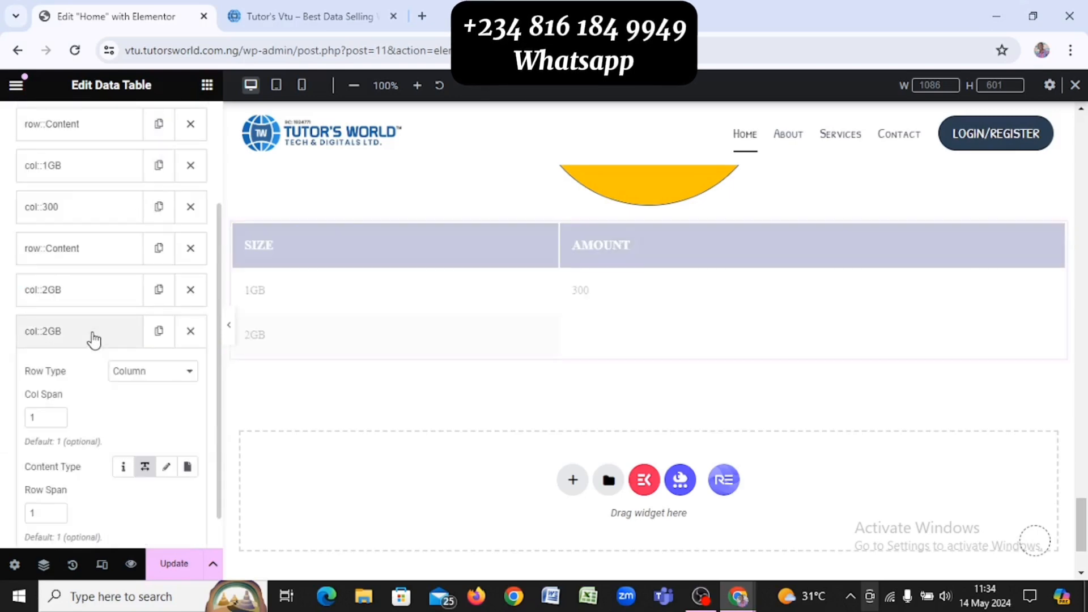
scroll(111, 486, "down", 1)
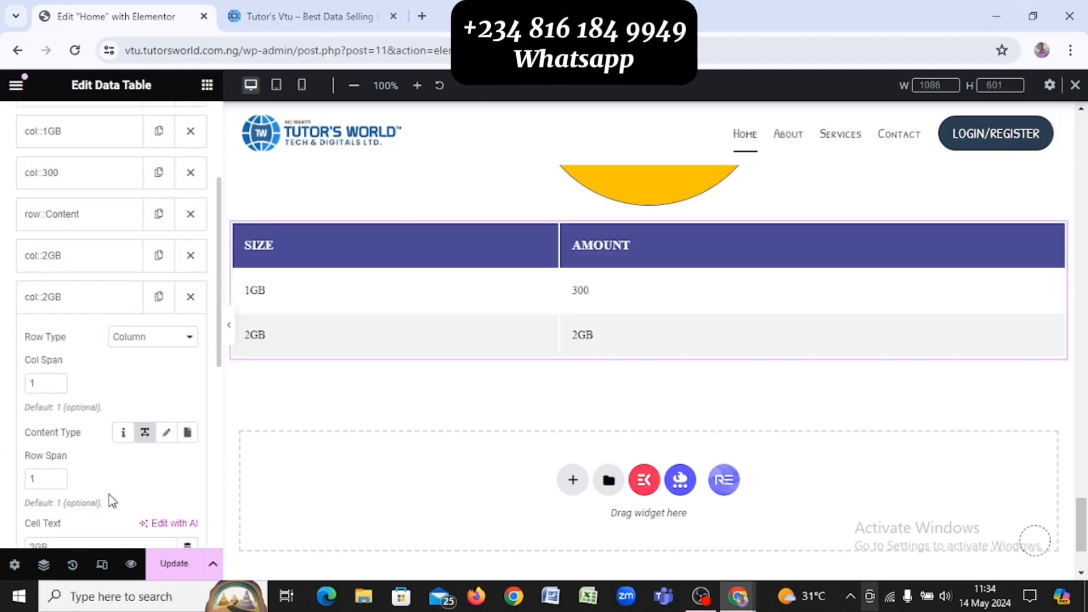
scroll(108, 482, "down", 3)
left_click(82, 440)
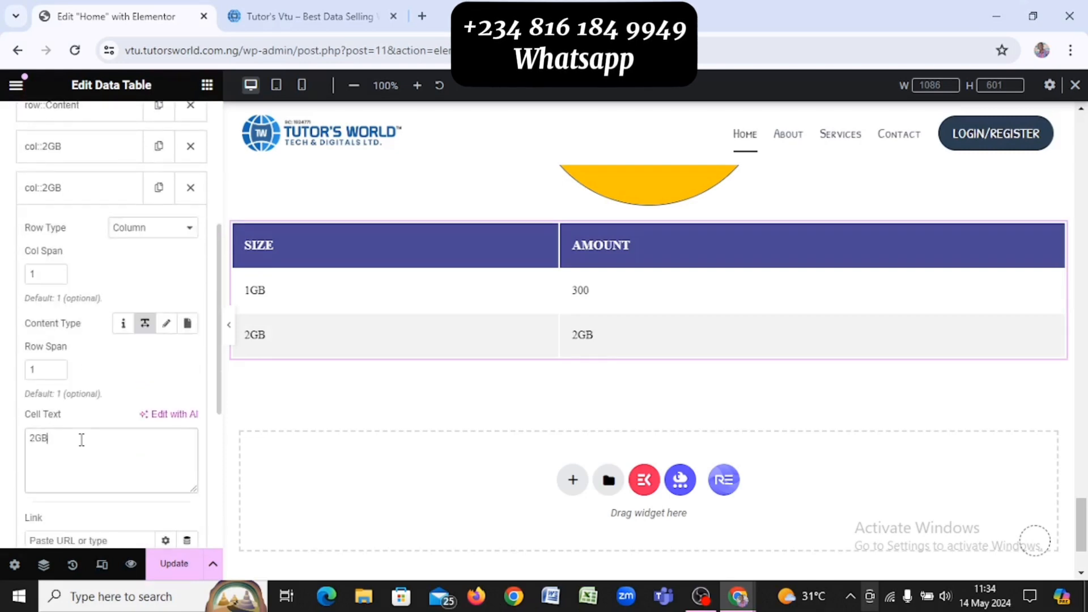
type("300")
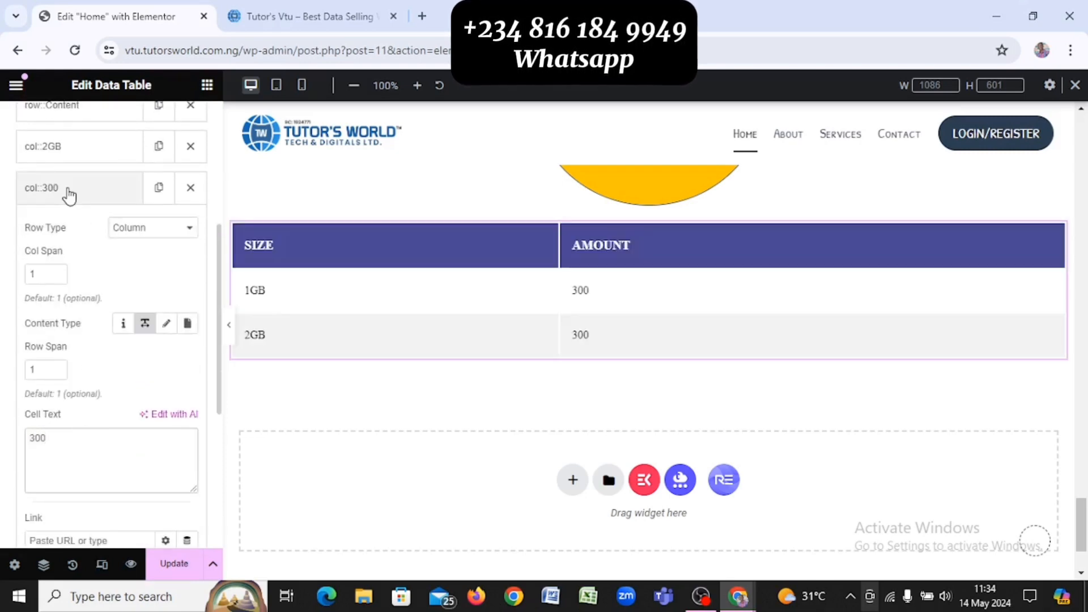
left_click(69, 191)
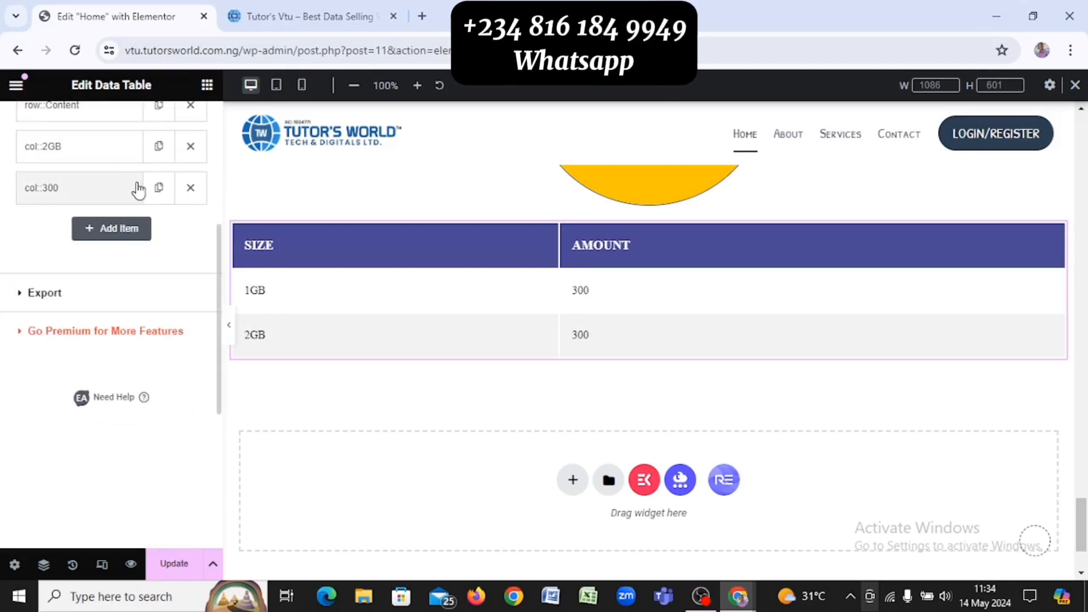
Add a third row item to the table content, followed by a new item with its row type set to Column
left_click(111, 229)
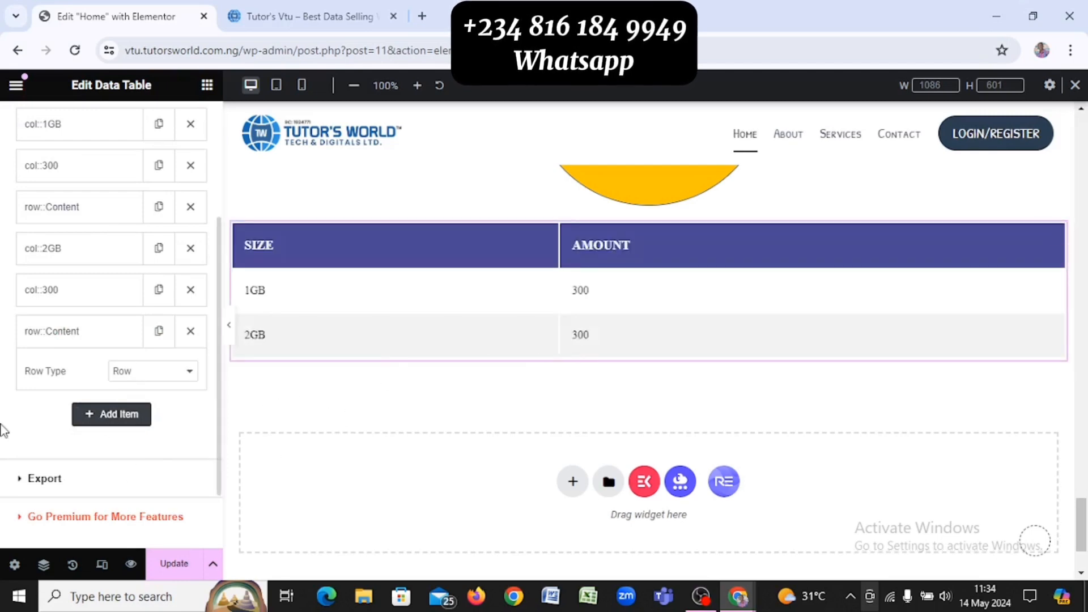
left_click(102, 331)
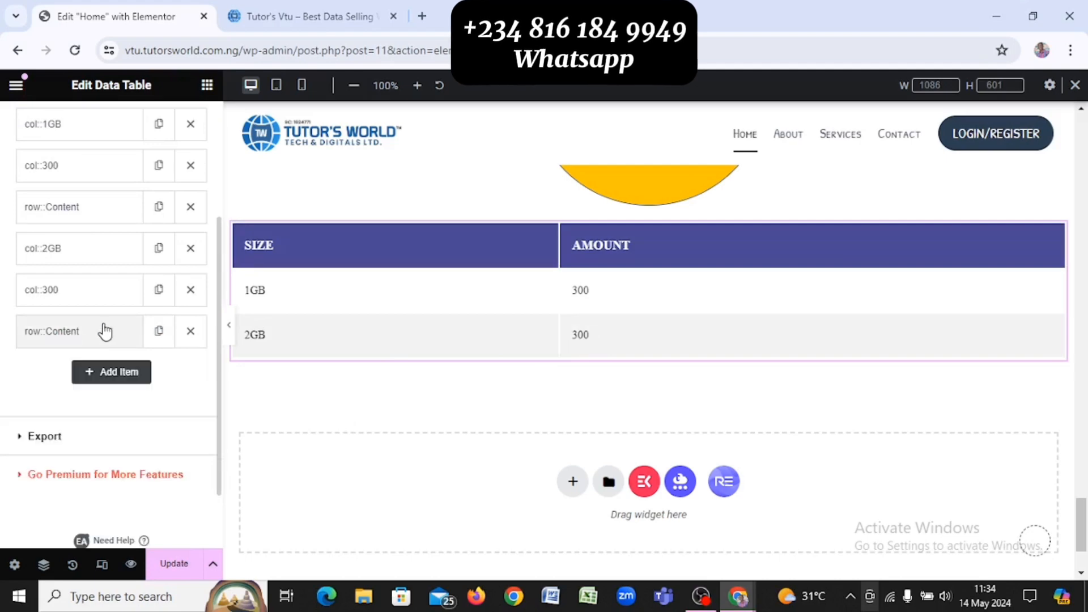
left_click(106, 374)
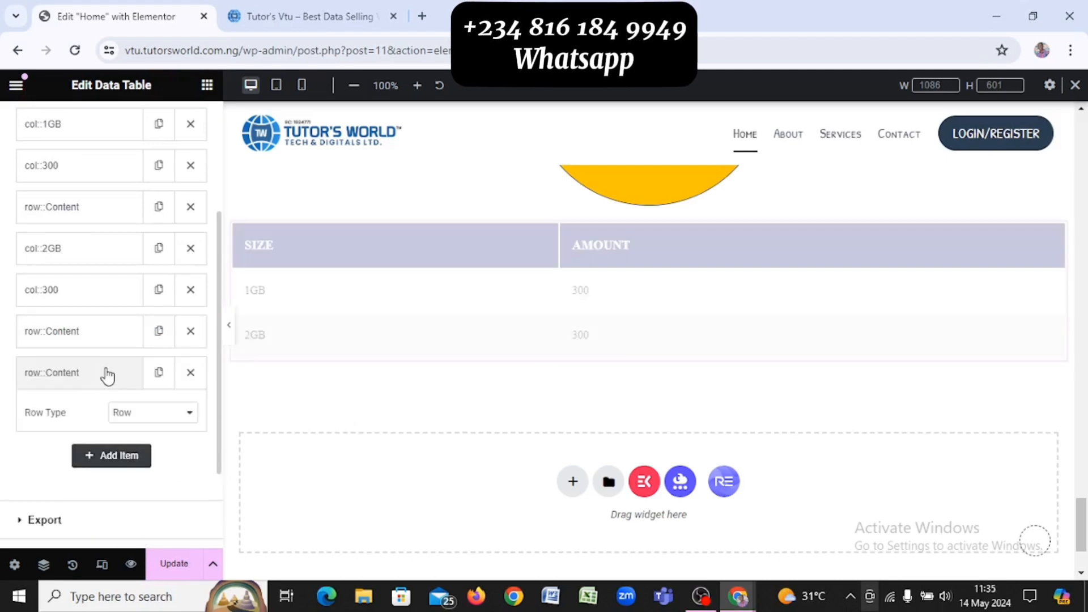
left_click(80, 374)
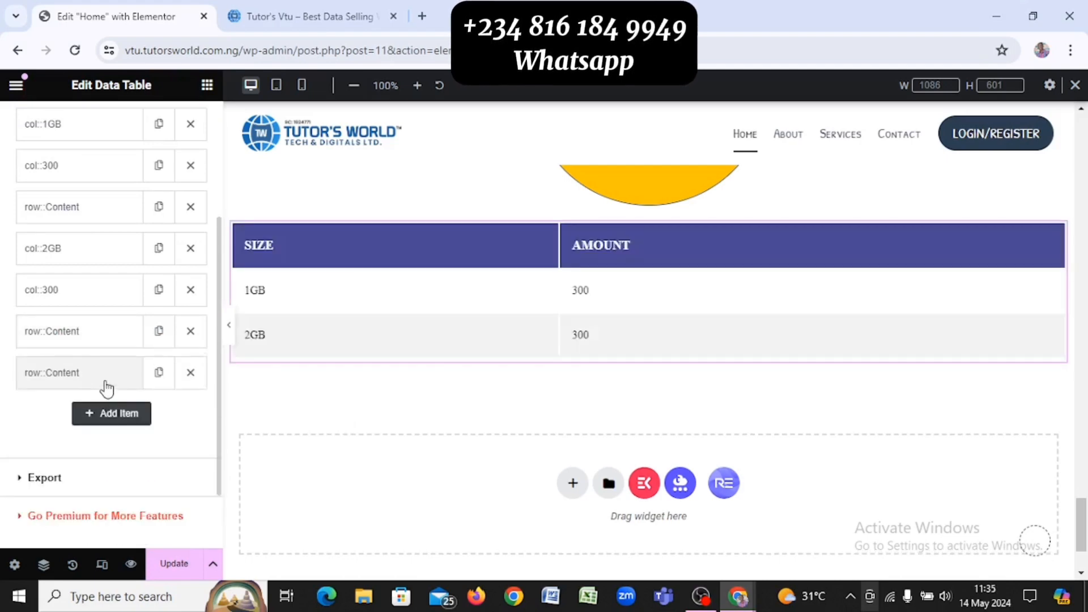
left_click(106, 375)
left_click(125, 412)
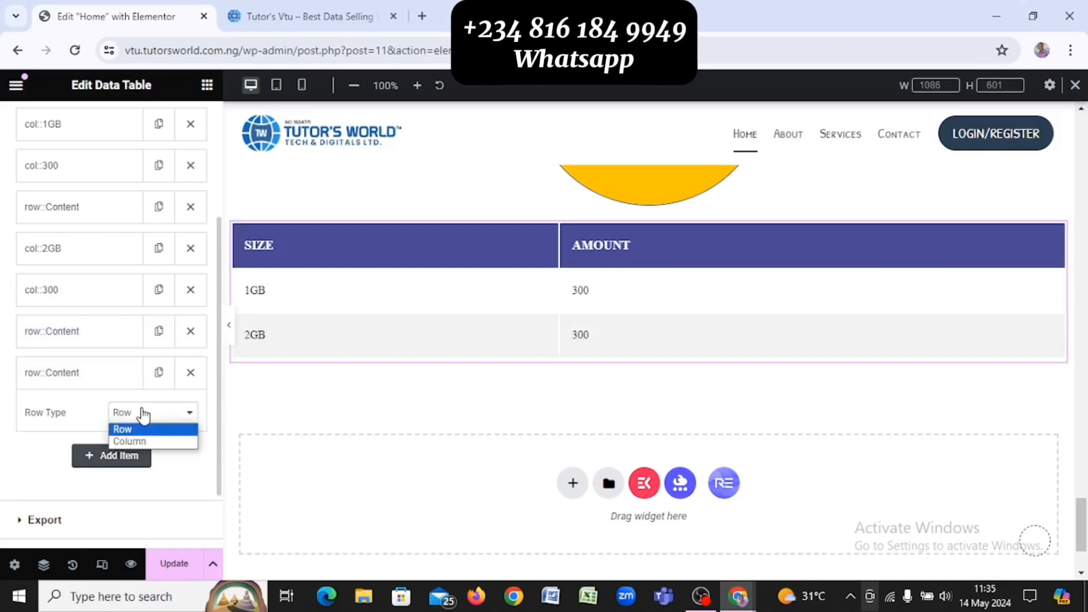
left_click(154, 442)
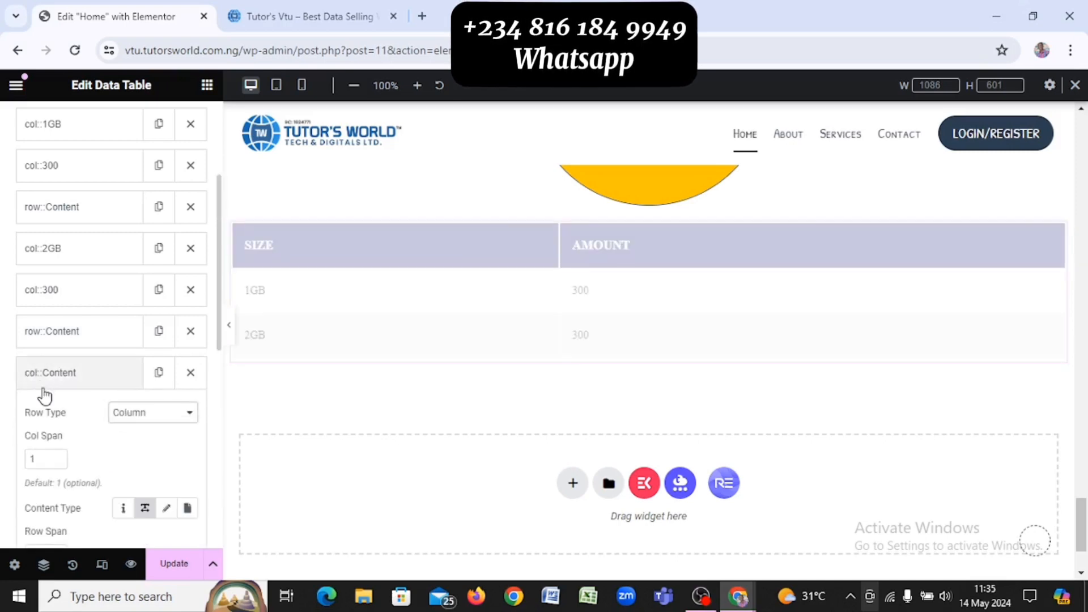
Set the cell text of the third row's first column item to 3GB
scroll(66, 420, "down", 2)
scroll(66, 422, "down", 2)
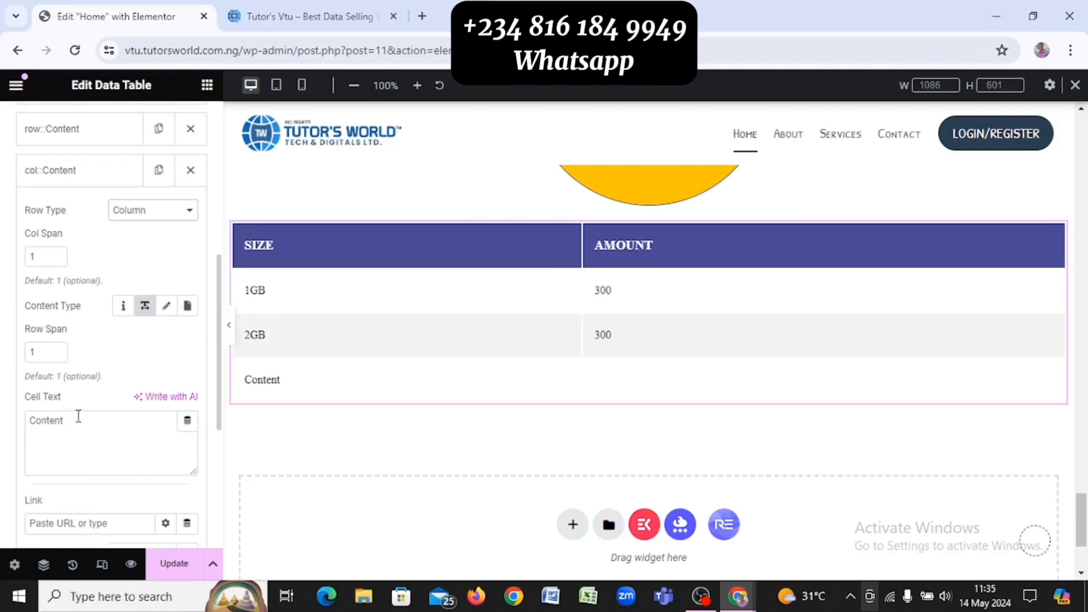
left_click(79, 417)
key("ctrl+a")
type("3")
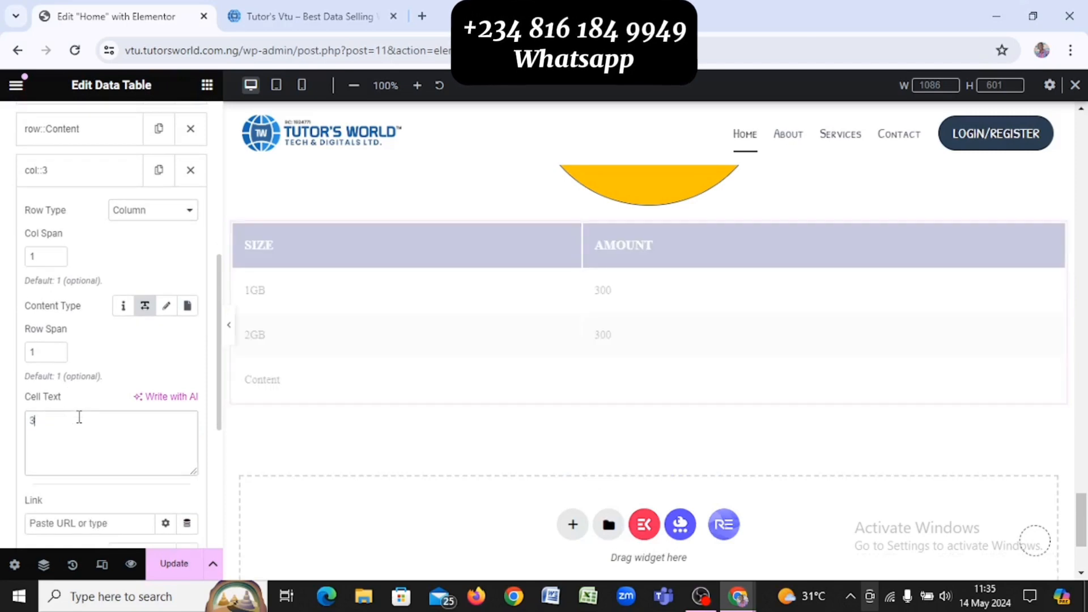
left_click(109, 170)
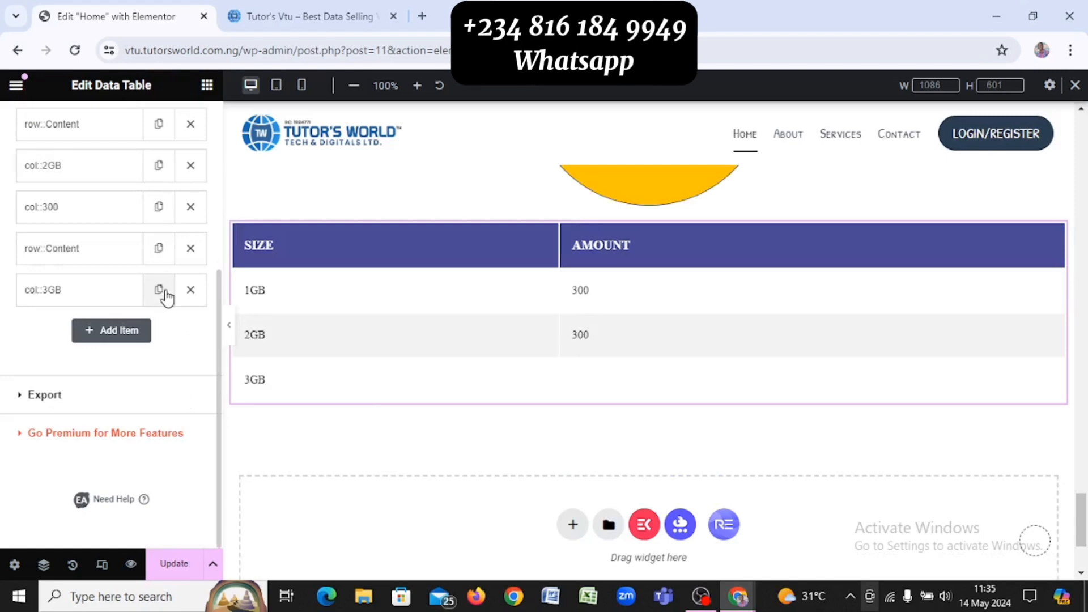
Duplicate the 3GB column item and set the copy's cell text to 900 for the third row's amount
left_click(159, 290)
left_click(114, 336)
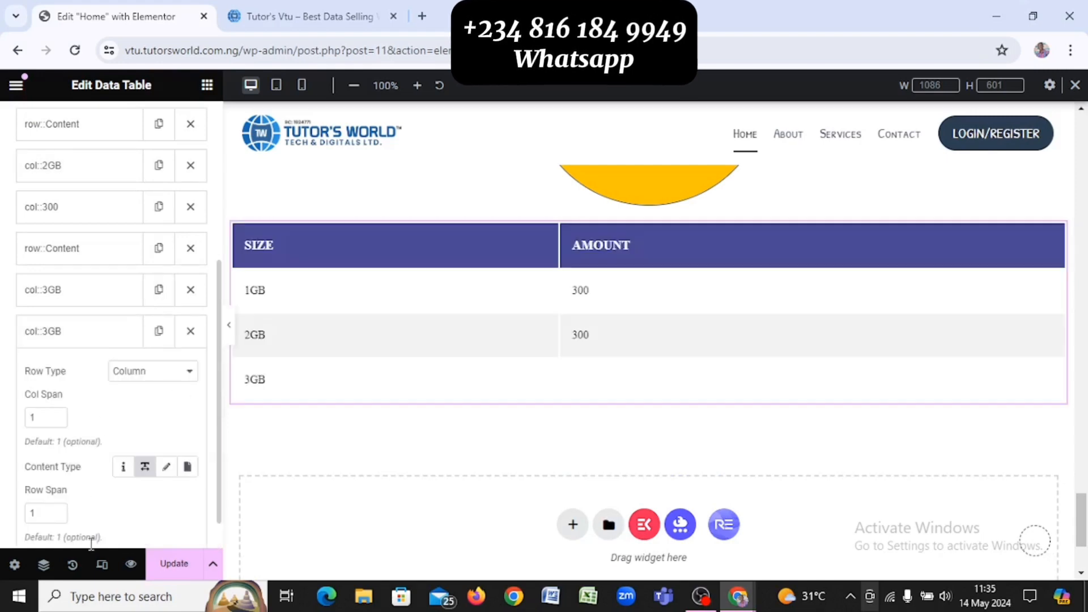
scroll(77, 493, "down", 1)
left_click(73, 527)
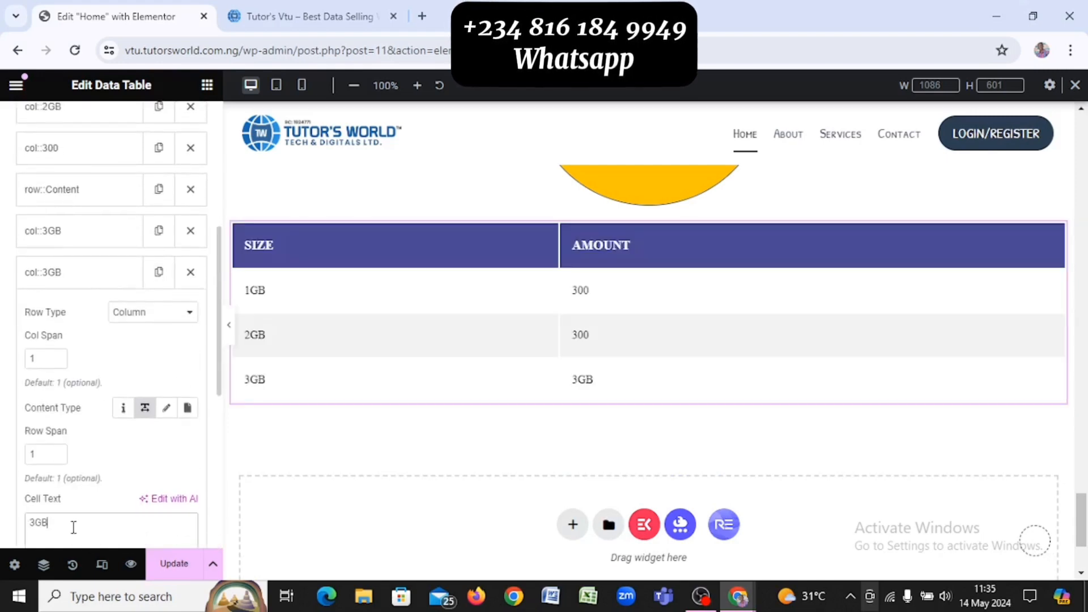
type("900")
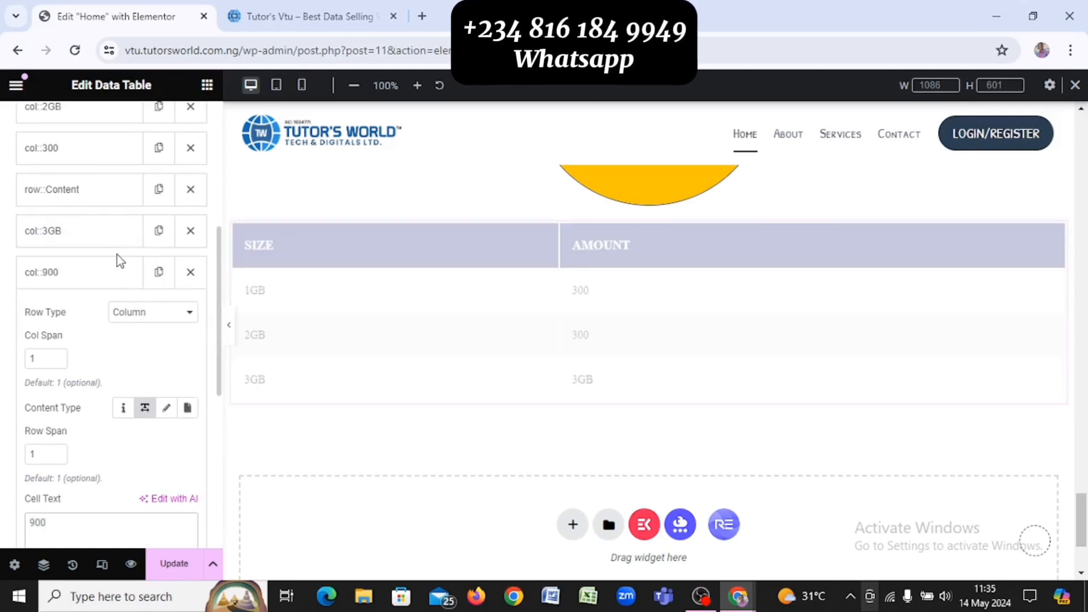
left_click(101, 288)
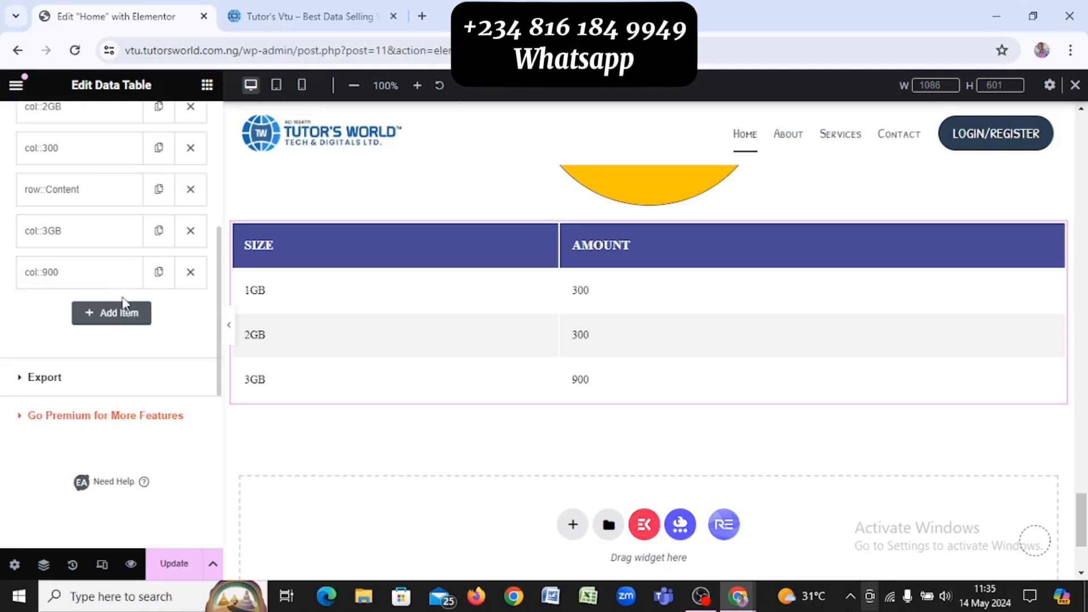
Duplicate the third row's row, 3GB and 900 items and move the copies to the end of the content list as a fourth row
left_click(153, 196)
left_click_drag(114, 253, 117, 343)
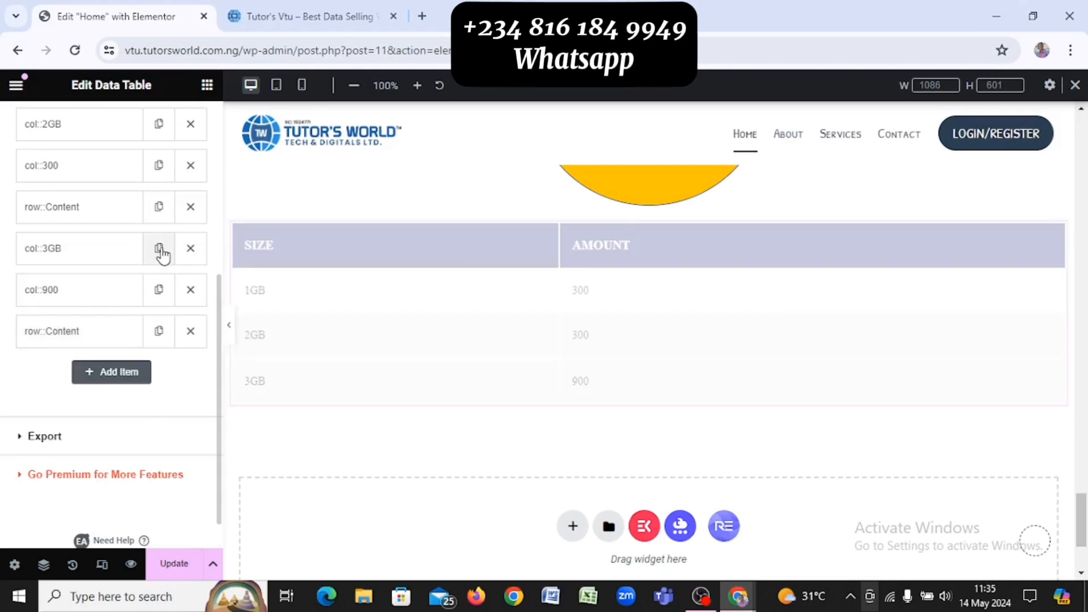
left_click(160, 250)
left_click_drag(85, 296, 80, 369)
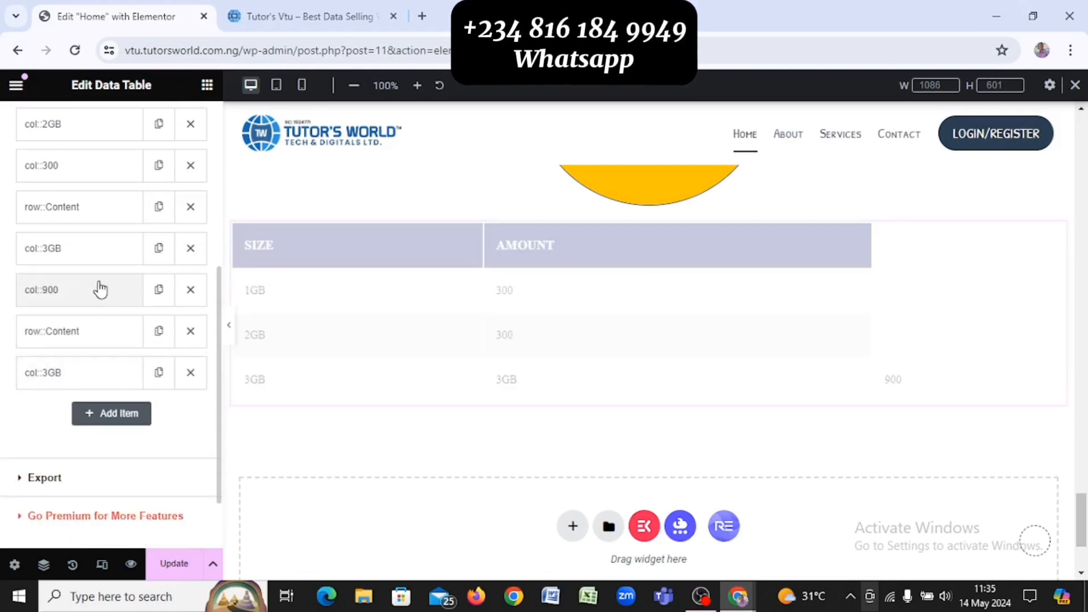
left_click(157, 289)
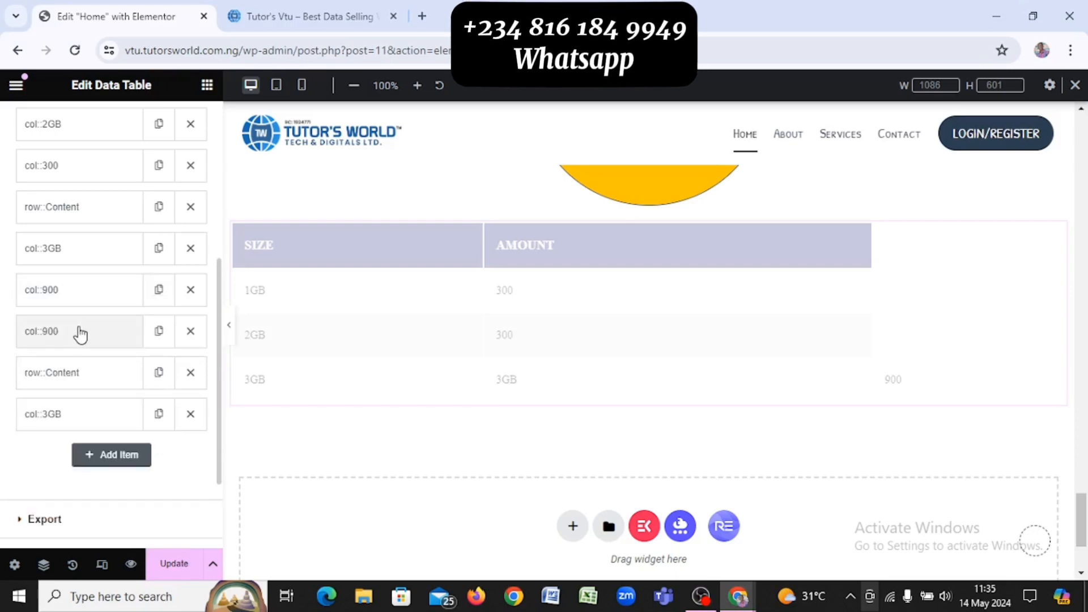
left_click_drag(77, 335, 84, 423)
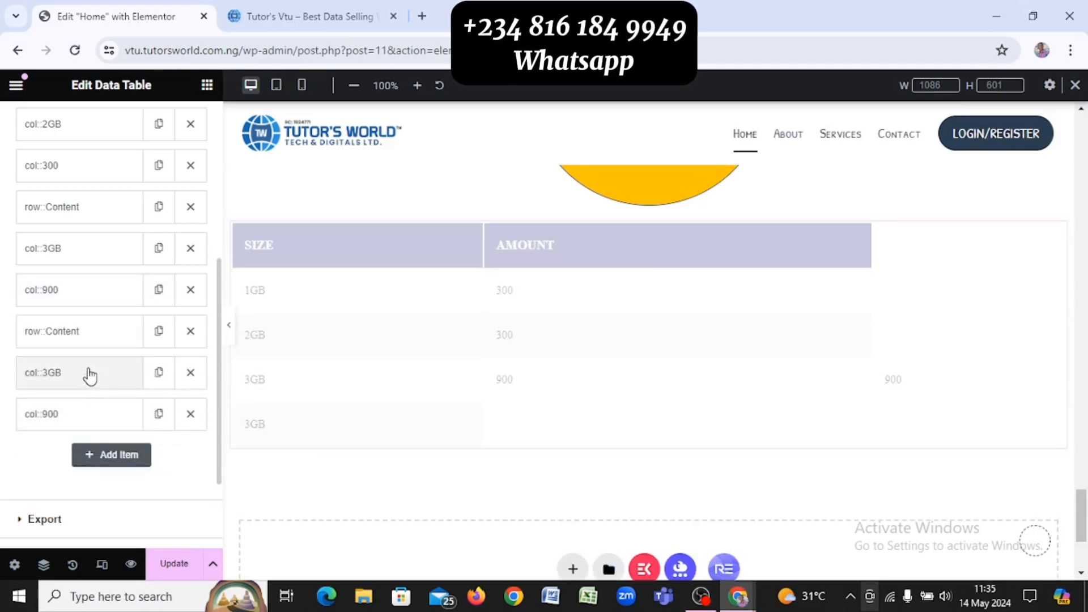
Change the cell text of the fourth row's size item to 4GB
left_click(87, 373)
scroll(104, 440, "down", 3)
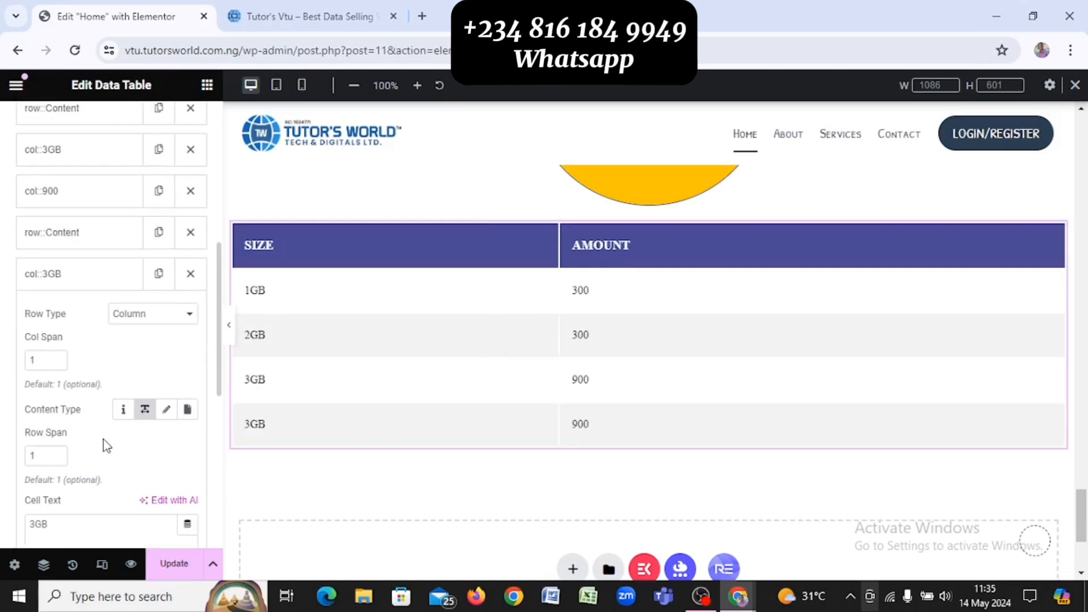
left_click(40, 526)
left_click(35, 528)
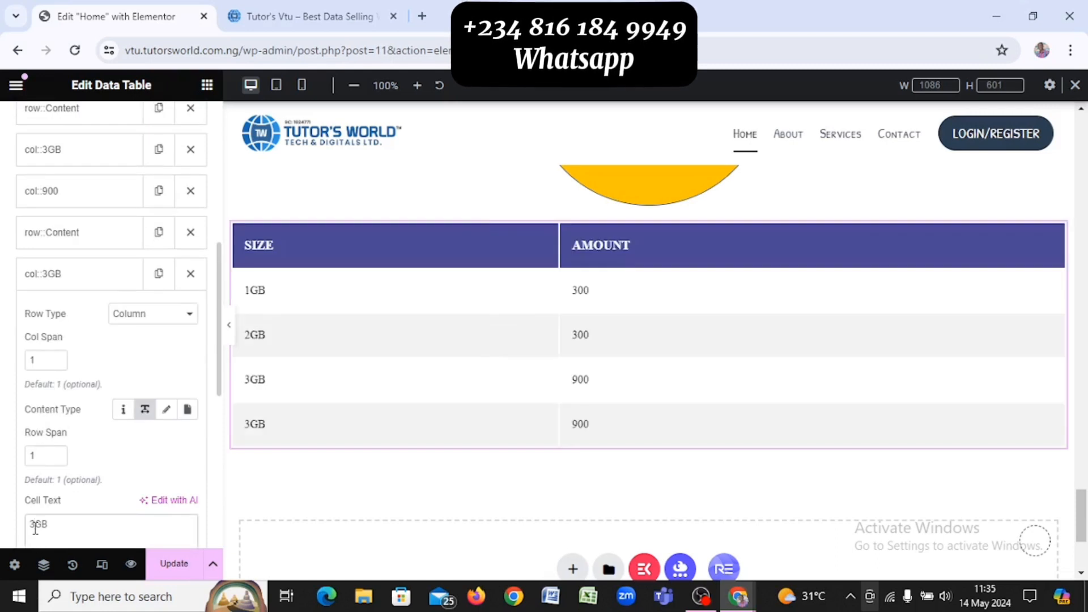
key("BackSpace")
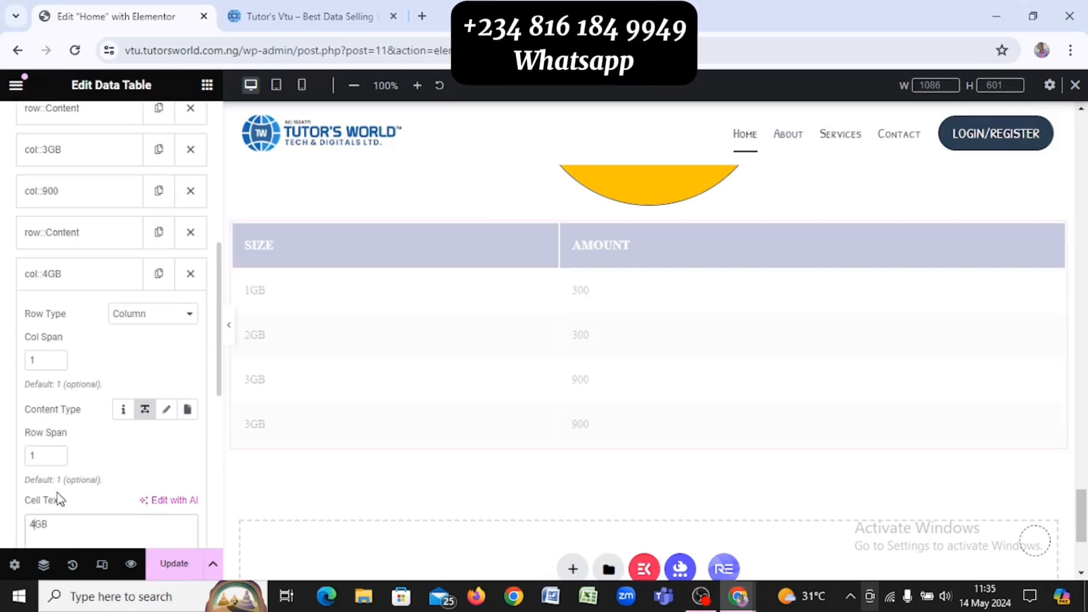
left_click(93, 277)
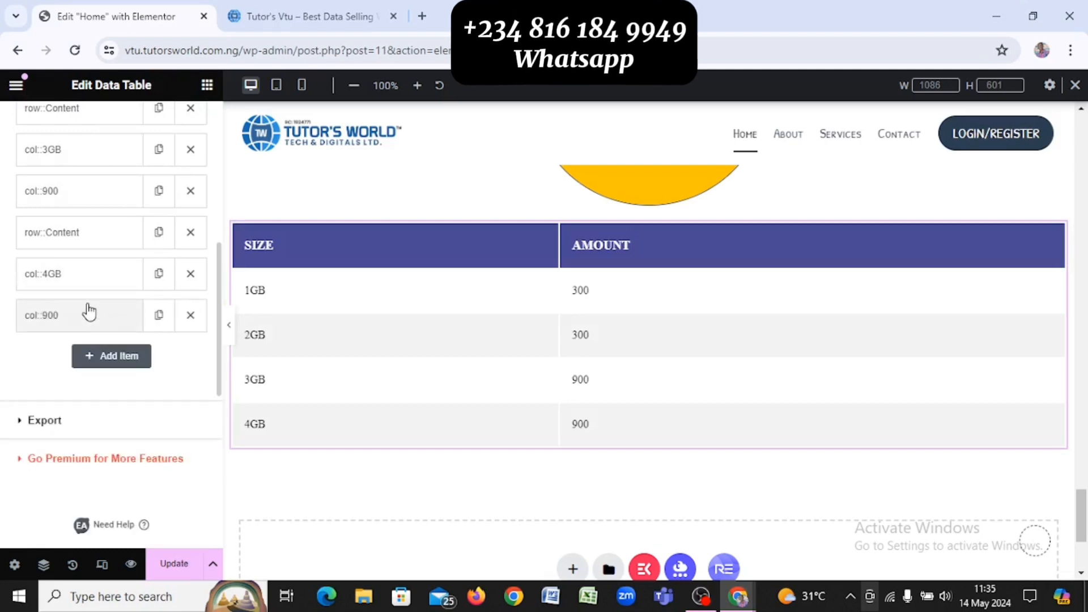
Change the cell text of the fourth row's amount item to 1200
left_click(89, 312)
scroll(81, 423, "down", 3)
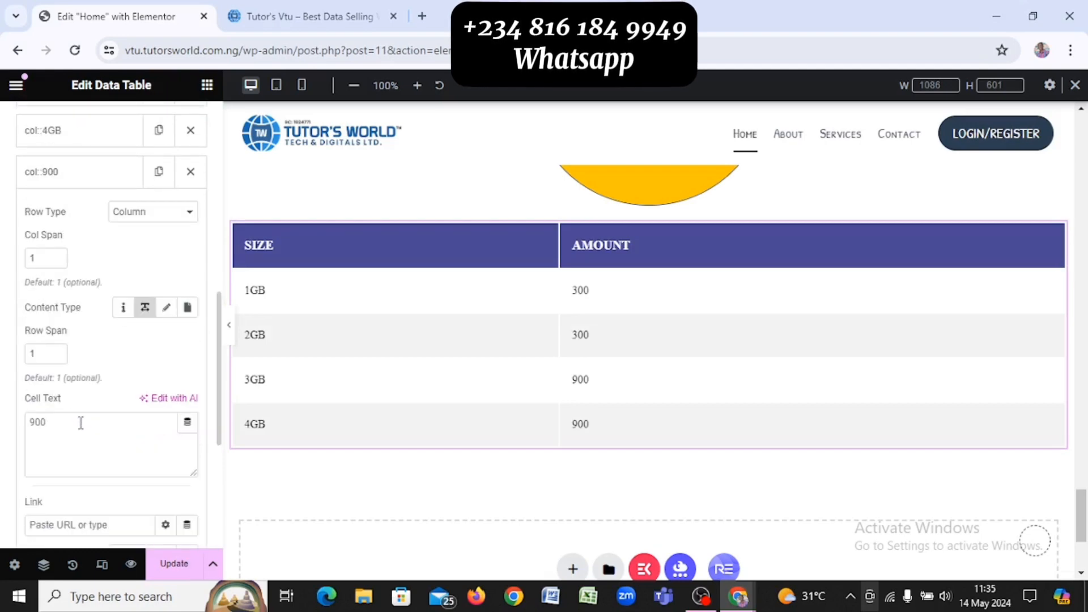
left_click(37, 426)
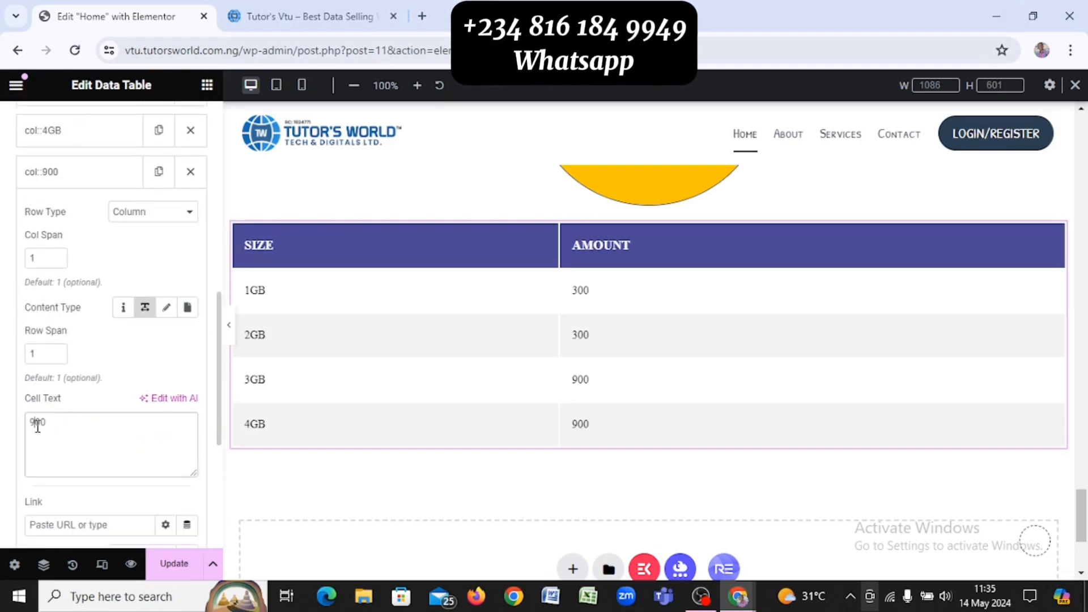
key("BackSpace")
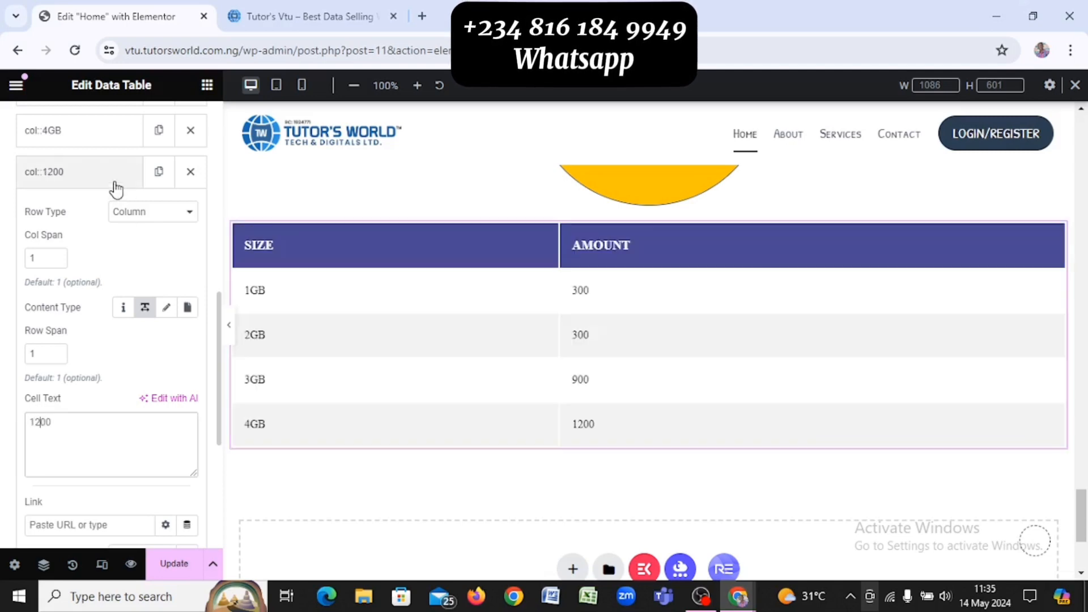
left_click(111, 183)
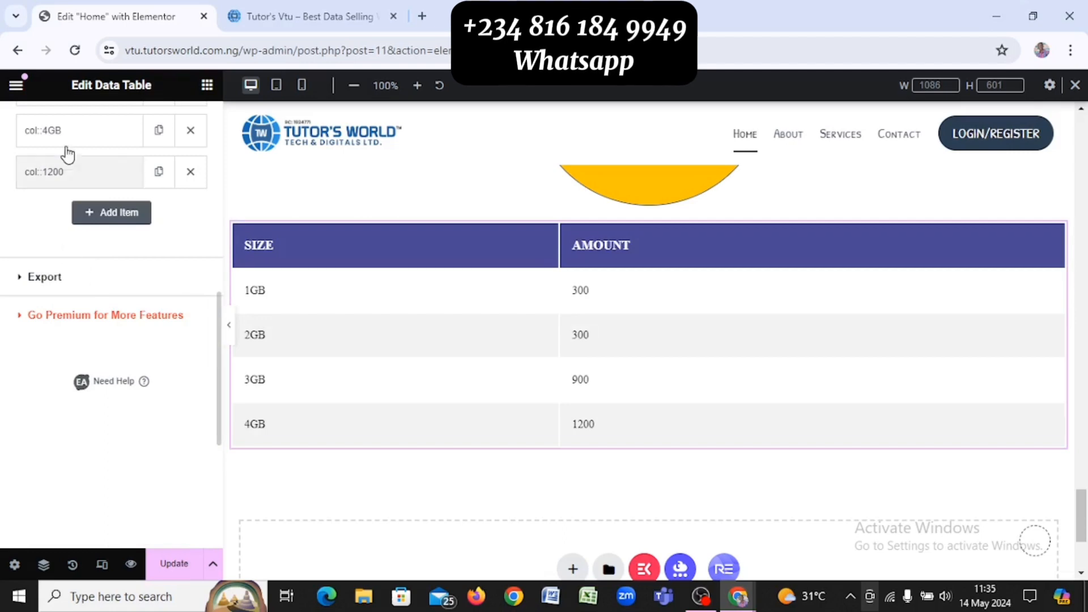
Duplicate the fourth row's row, 4GB and 1200 items and reorder the copies to the list's end as a fifth row
scroll(99, 146, "up", 1)
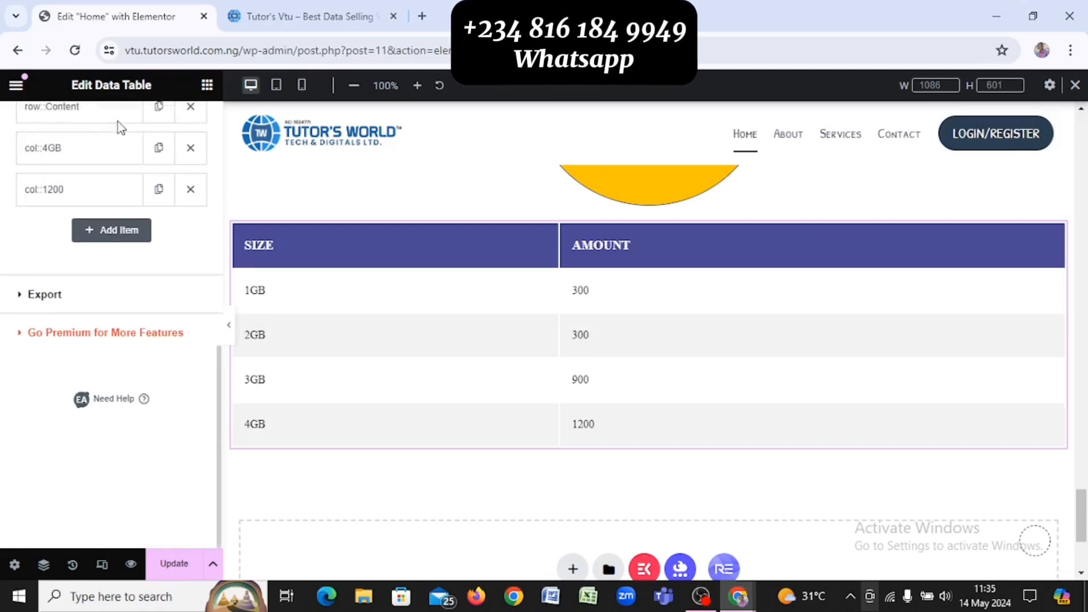
left_click(159, 108)
scroll(159, 116, "up", 2)
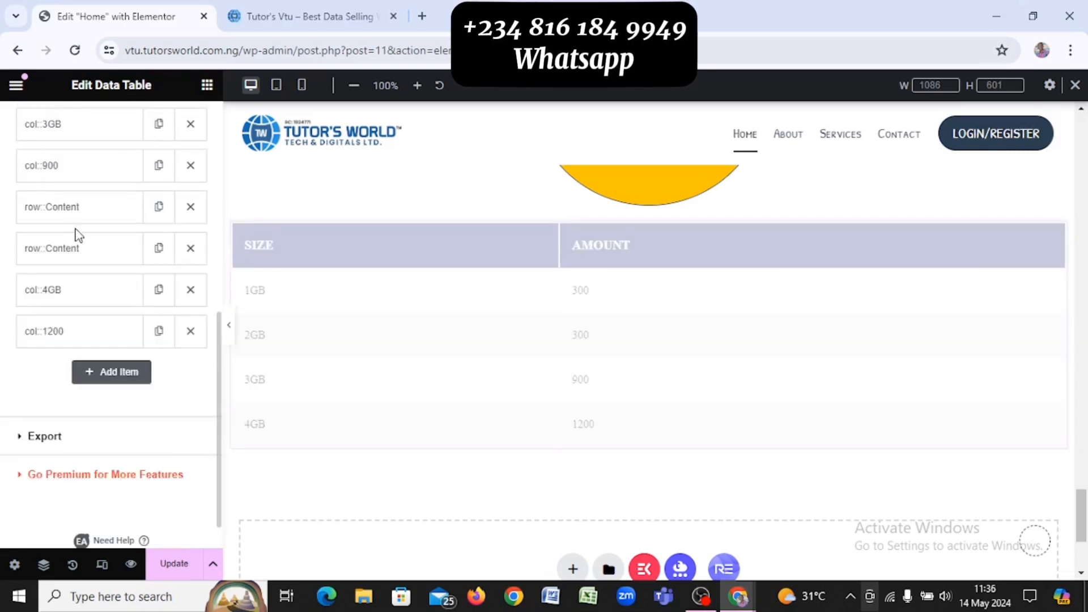
left_click_drag(80, 246, 79, 329)
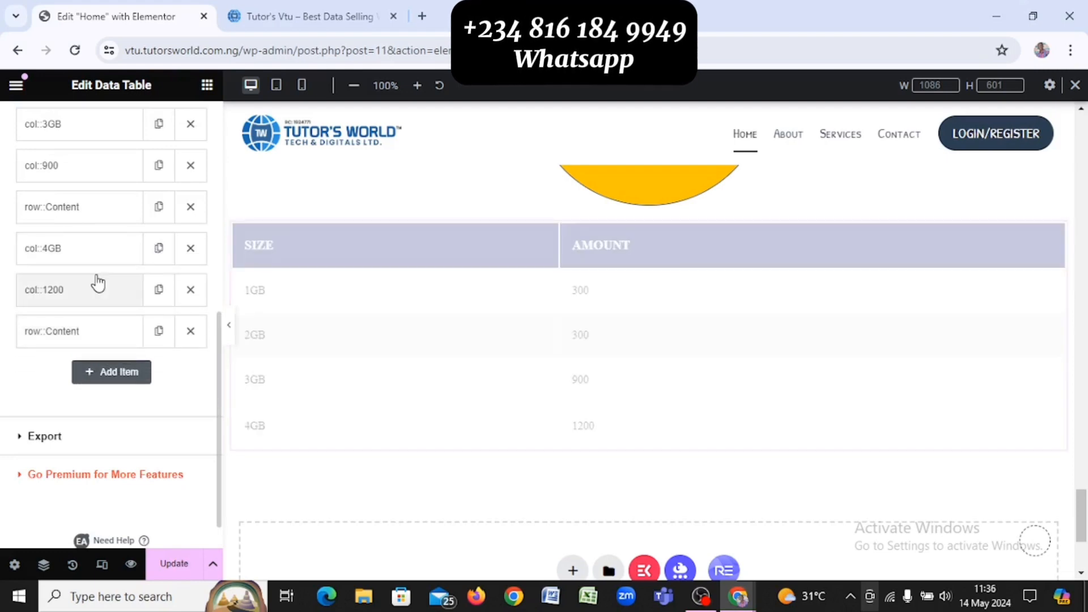
left_click(159, 248)
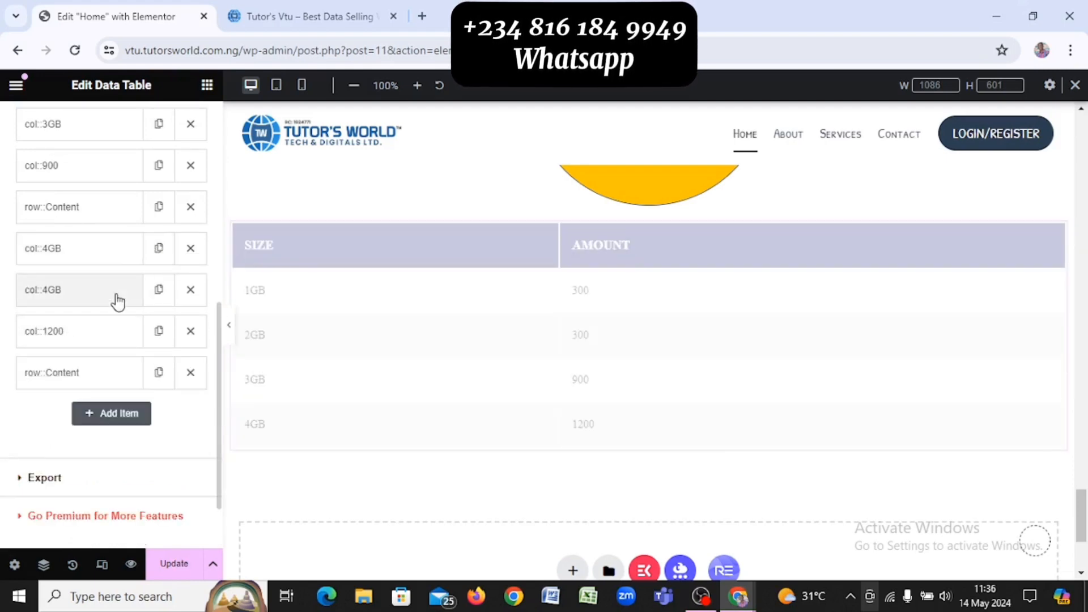
left_click_drag(114, 301, 106, 409)
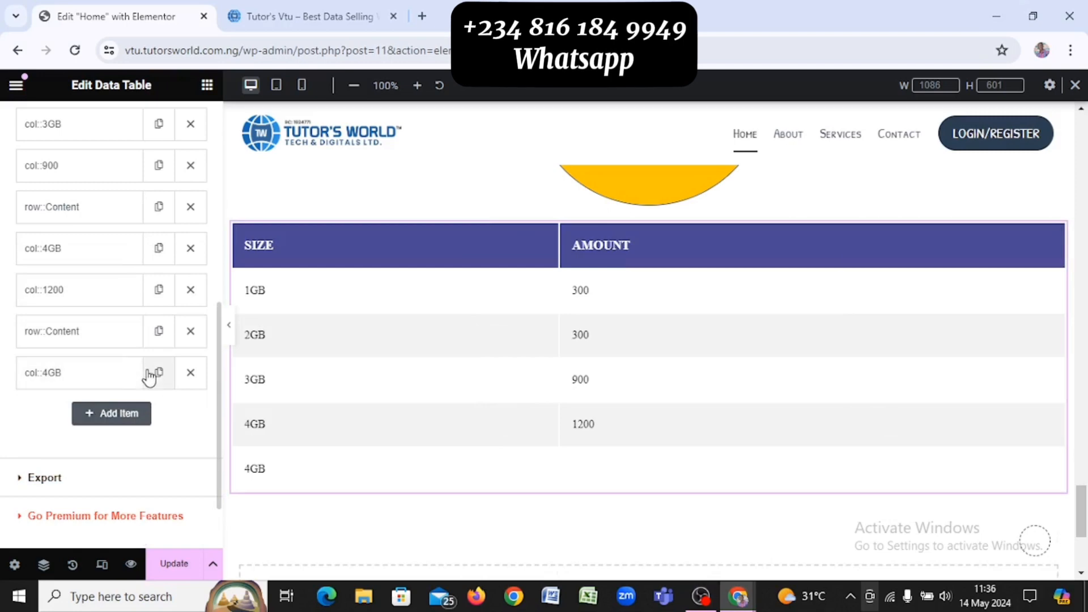
left_click(158, 290)
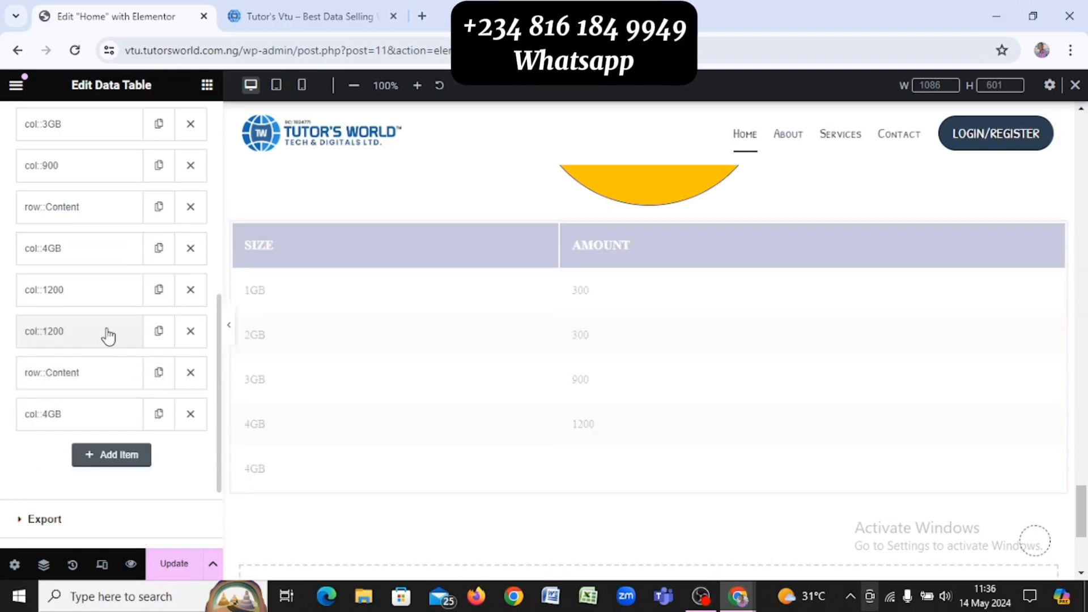
left_click_drag(107, 345, 107, 419)
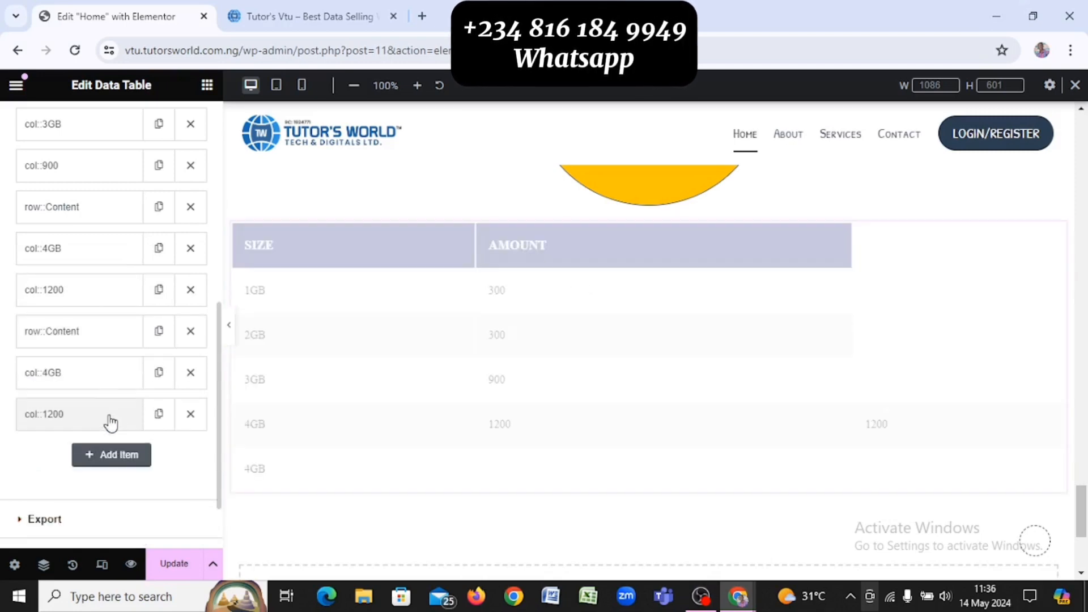
Change the cell text of the fifth row's size item to 5GB
left_click(50, 372)
left_click_drag(112, 508, 105, 462)
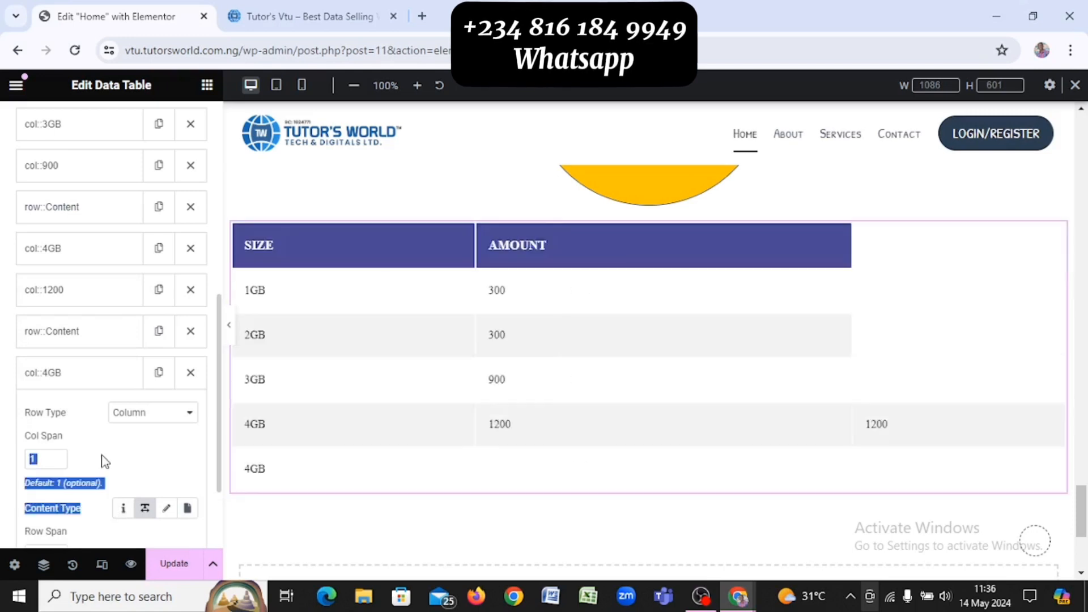
scroll(105, 462, "down", 3)
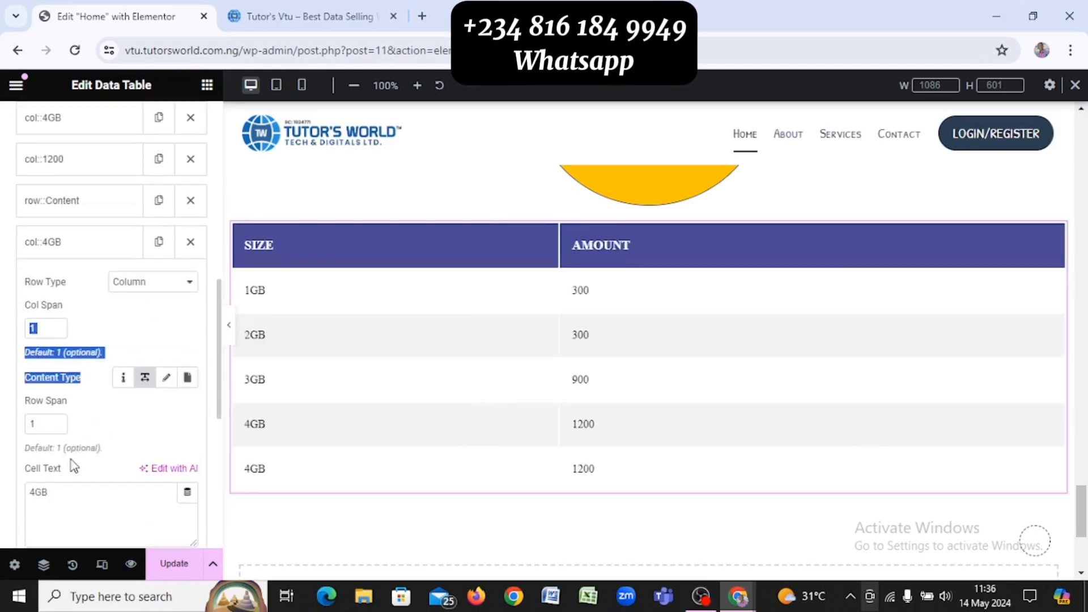
left_click(37, 489)
key("BackSpace")
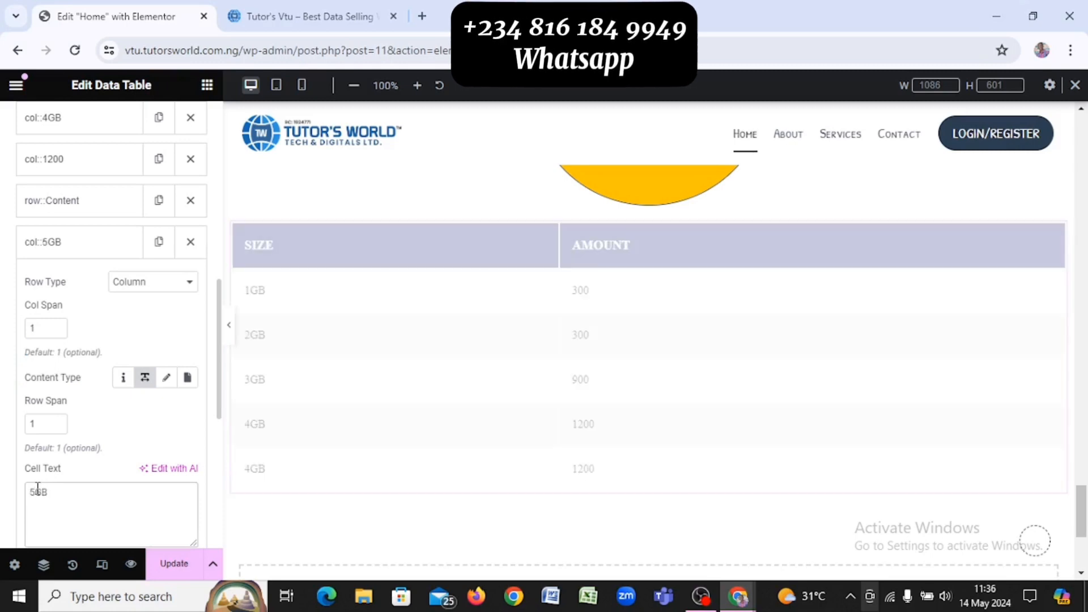
left_click(100, 256)
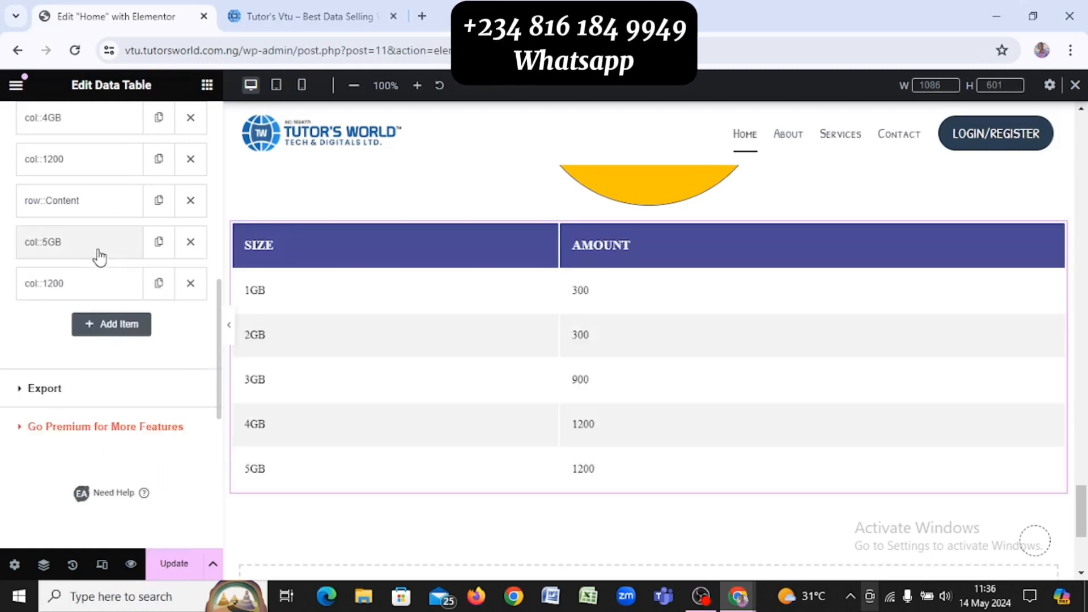
Change the cell text of the fifth row's amount item to 1500 and review the table in the page preview
left_click(85, 285)
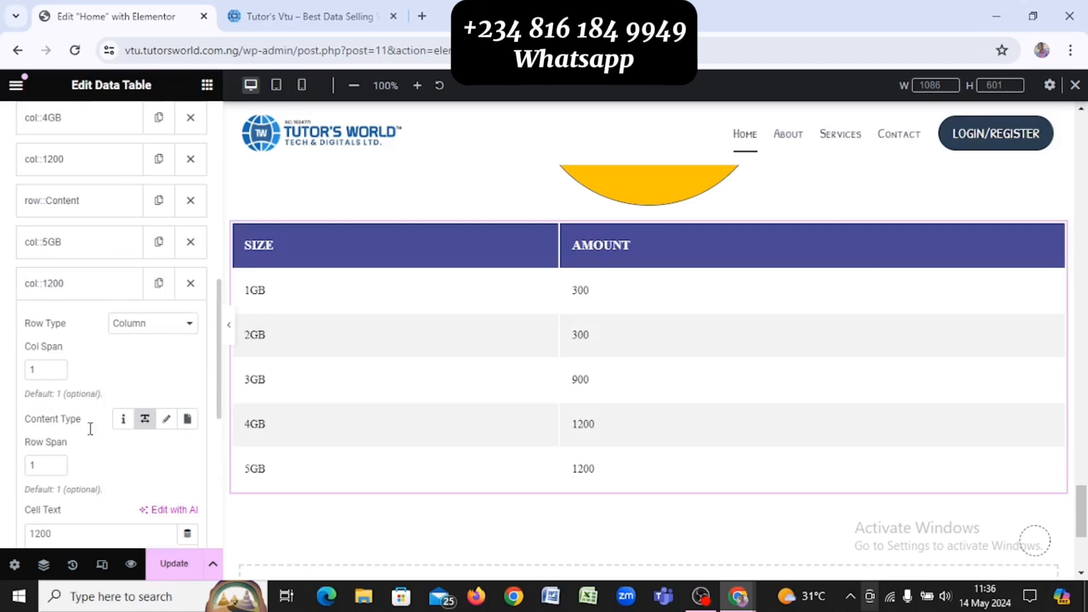
scroll(91, 429, "down", 2)
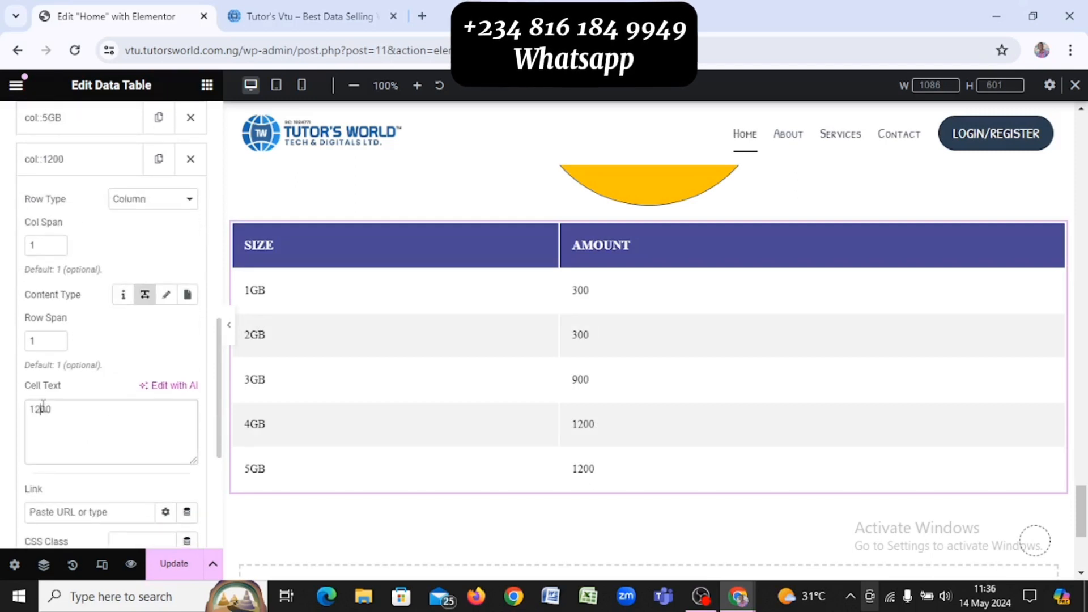
key("BackSpace")
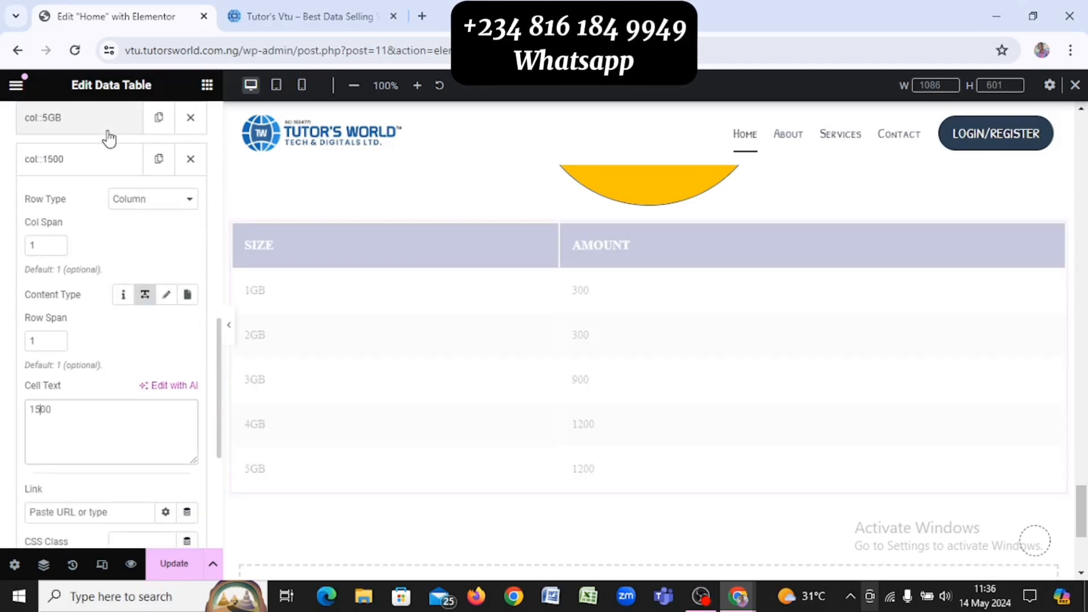
left_click(109, 158)
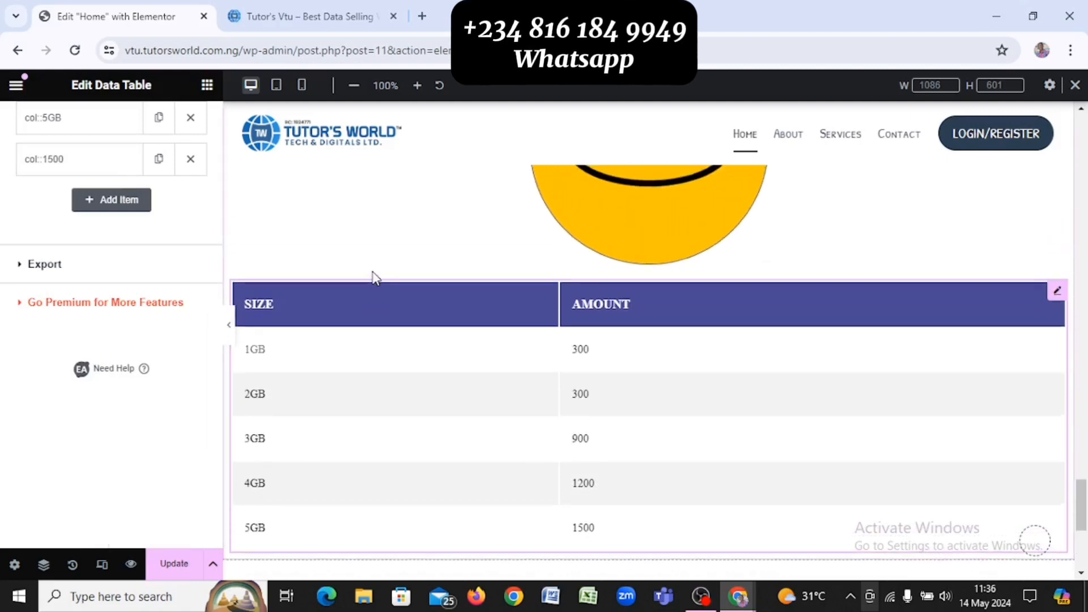
scroll(374, 278, "down", 2)
scroll(399, 342, "up", 6)
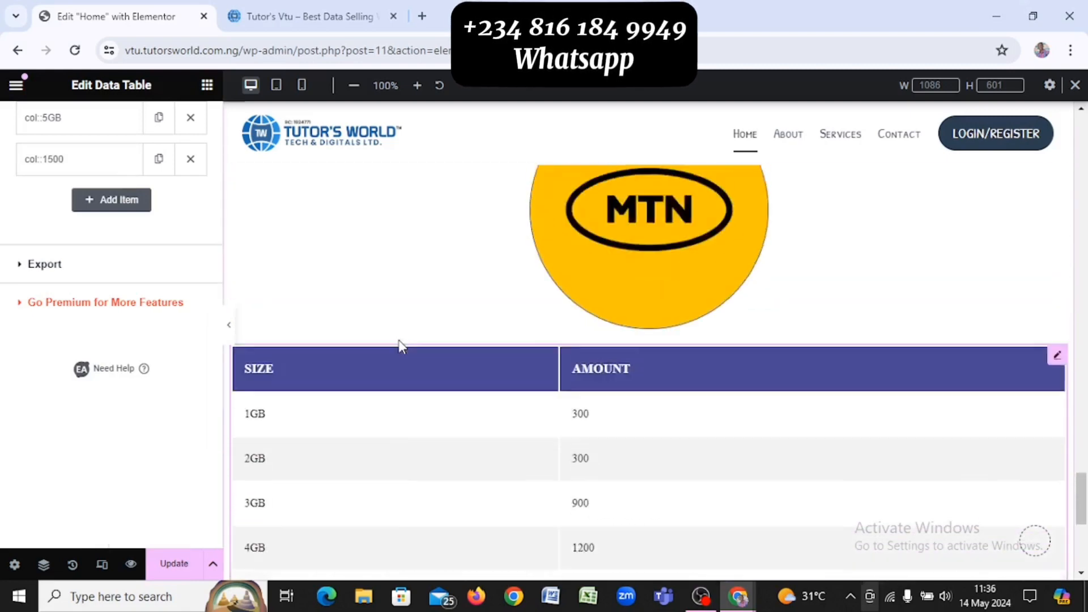
Compare the MTN price table with the reference website's tables and open the data table's header style settings
scroll(399, 341, "down", 3)
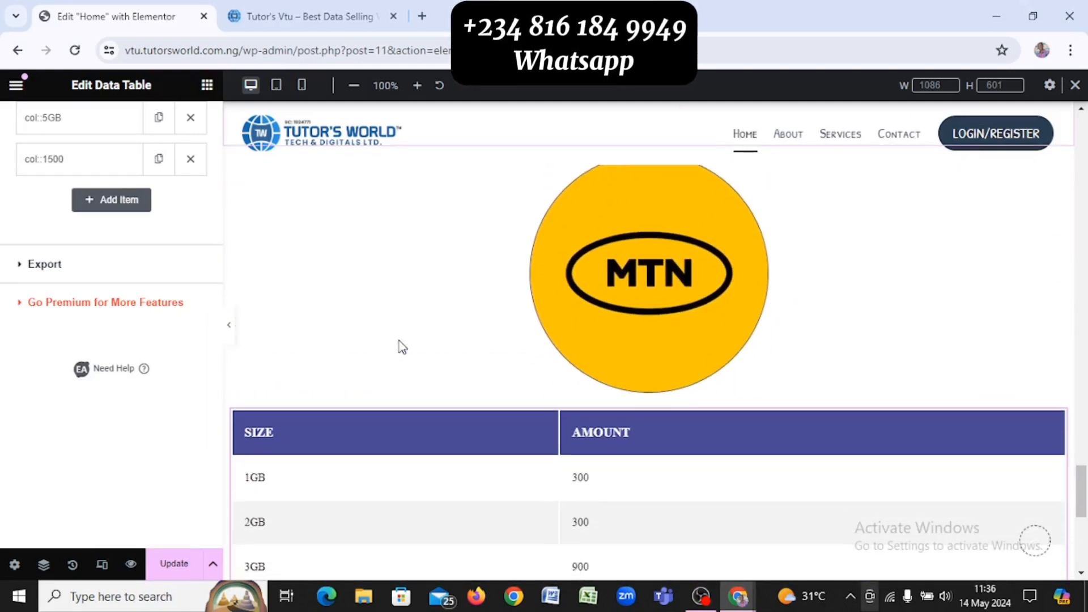
scroll(400, 341, "up", 2)
scroll(399, 341, "down", 2)
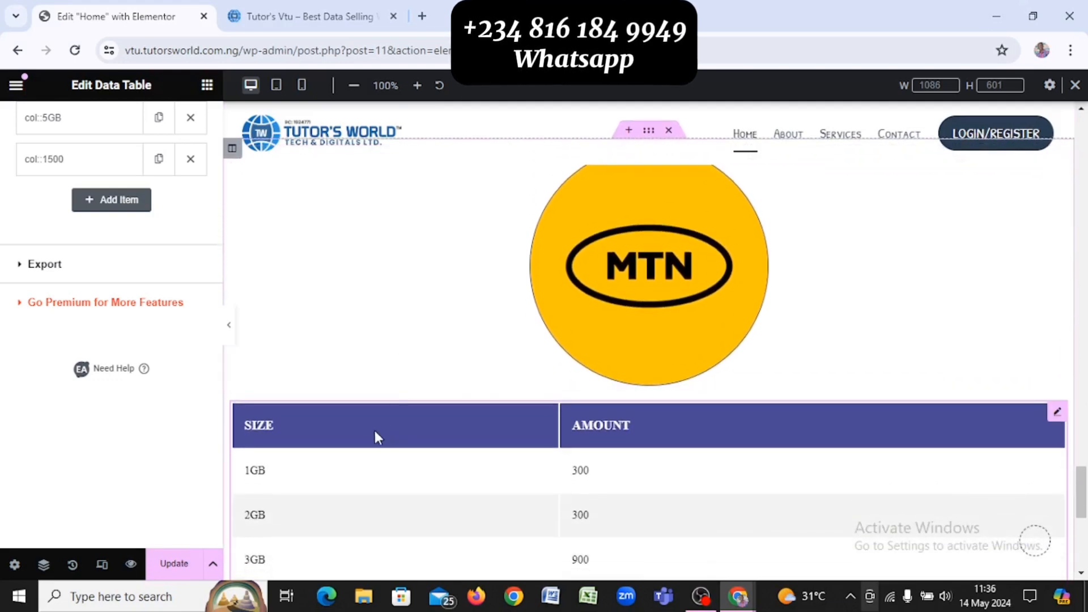
key("ctrl+w")
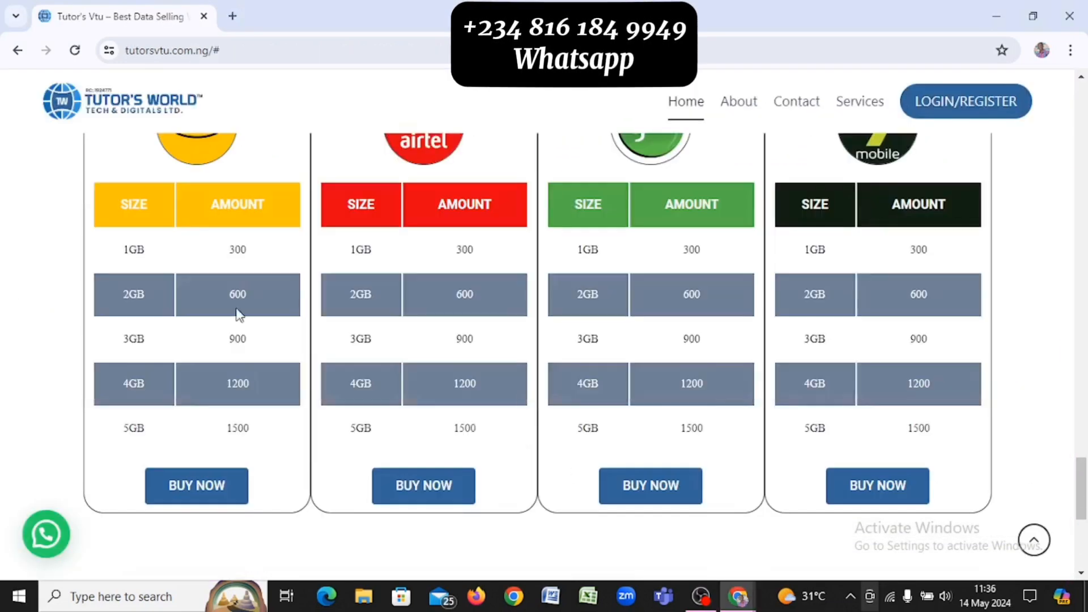
key("ctrl+shift+t")
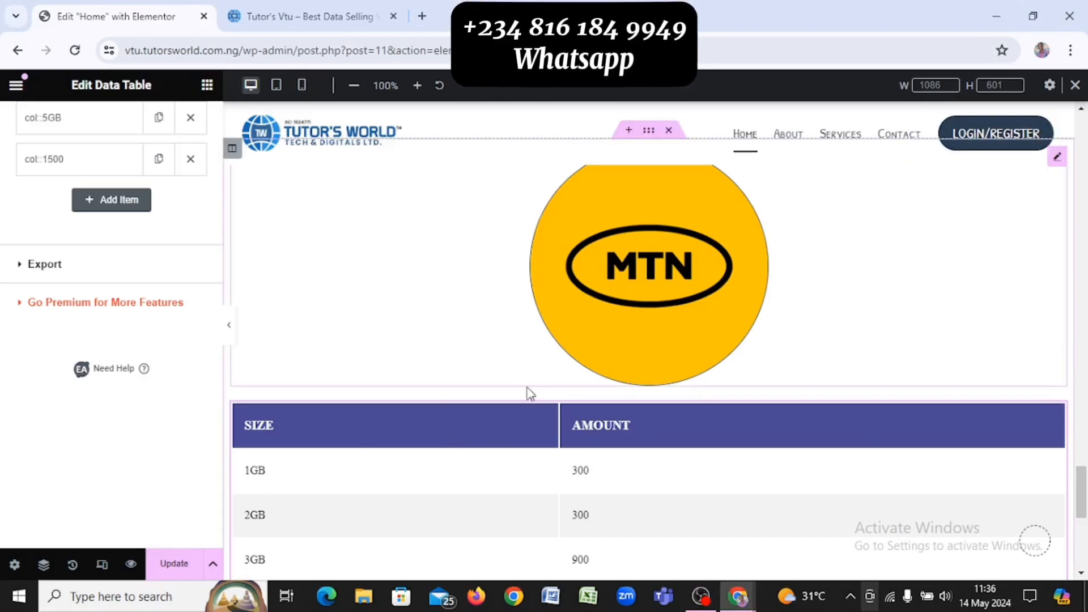
scroll(101, 357, "up", 5)
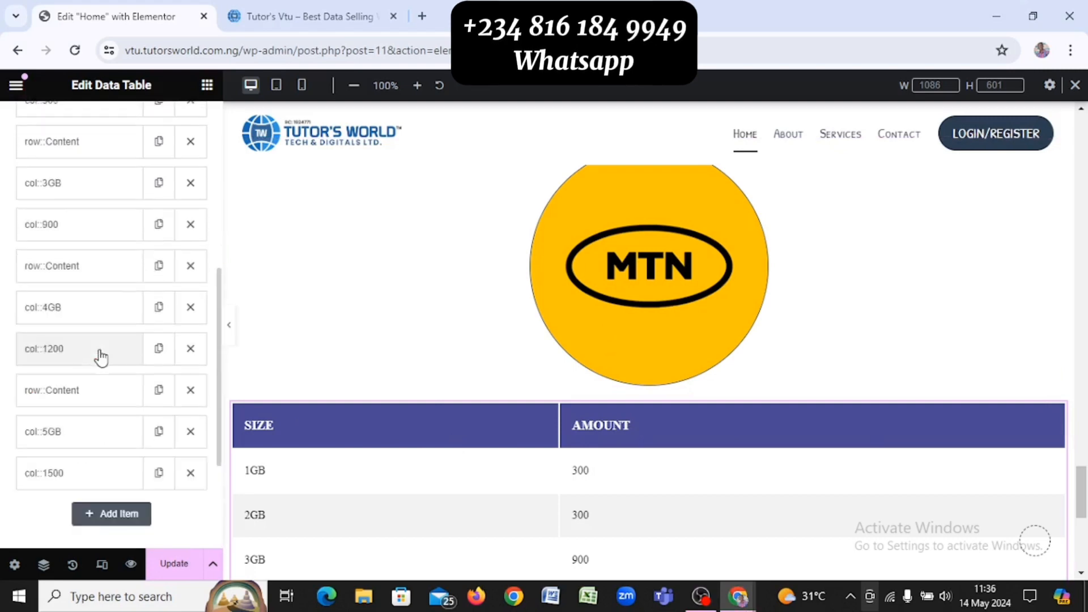
scroll(101, 357, "up", 6)
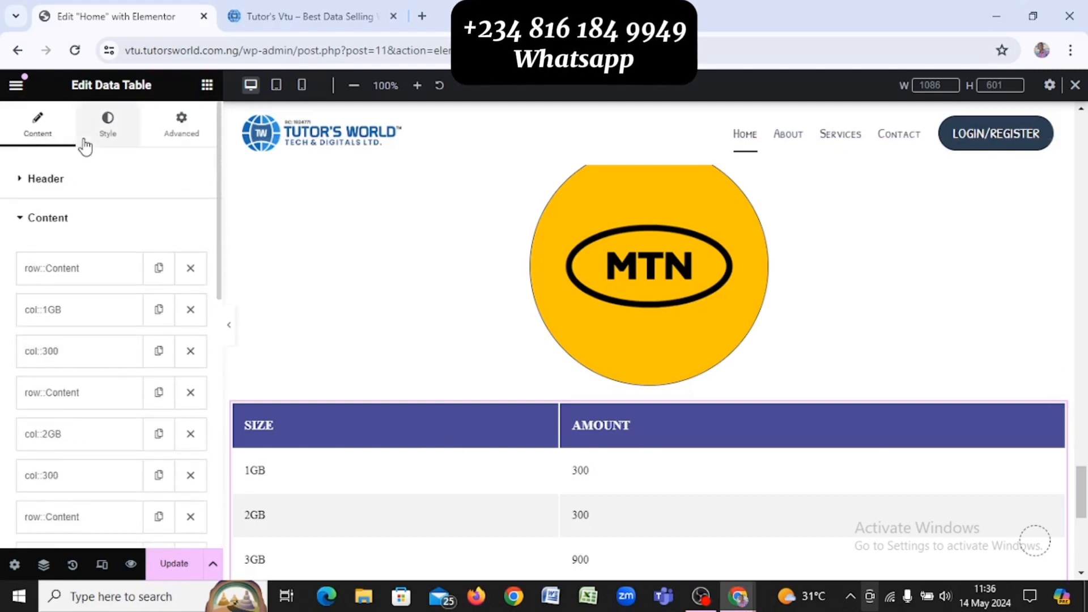
left_click(112, 140)
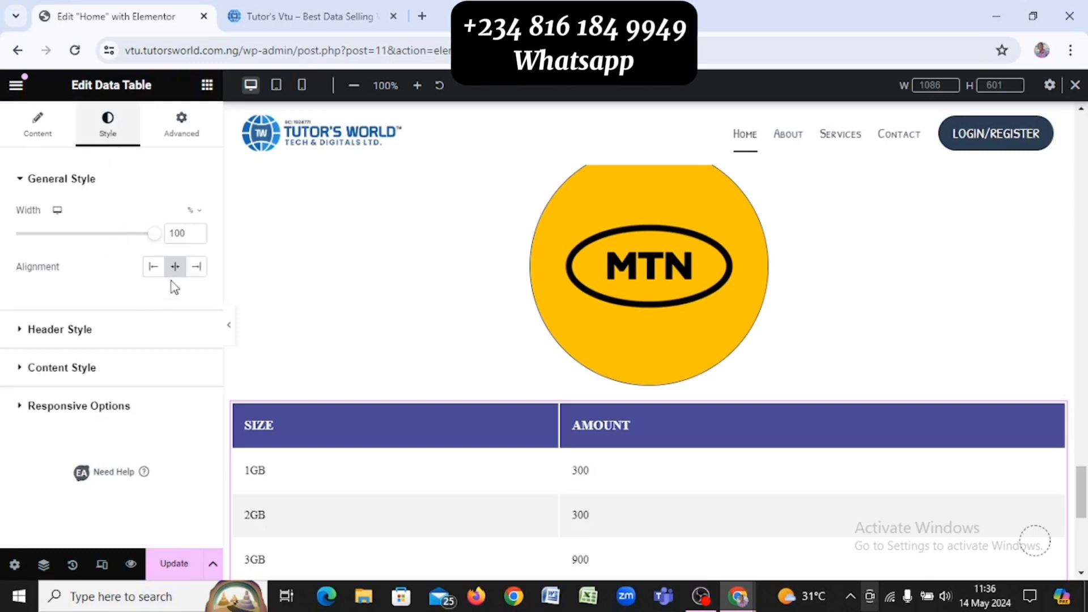
left_click(48, 324)
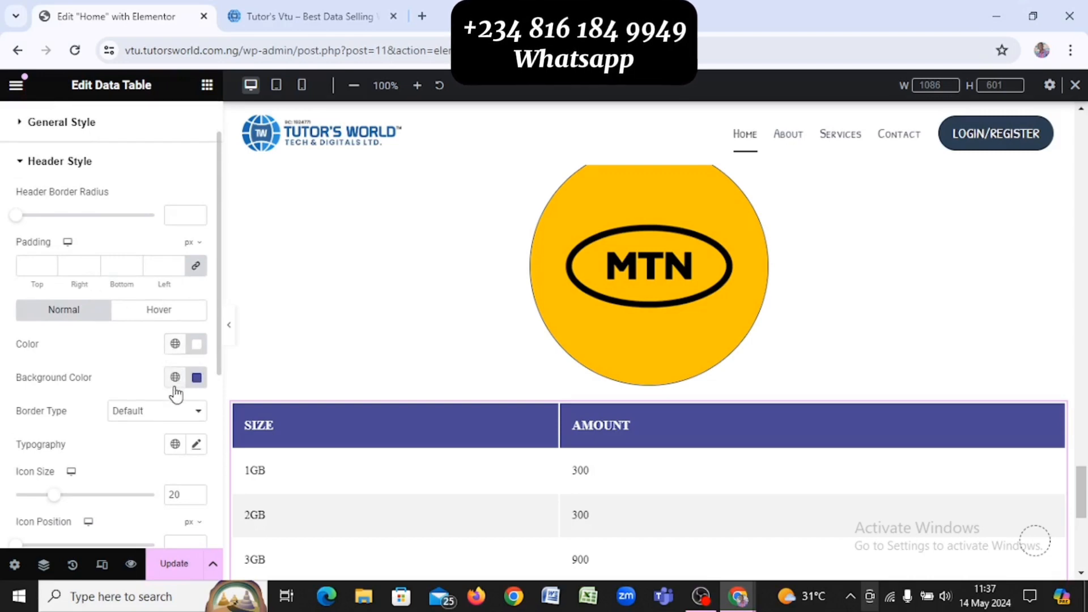
left_click(175, 378)
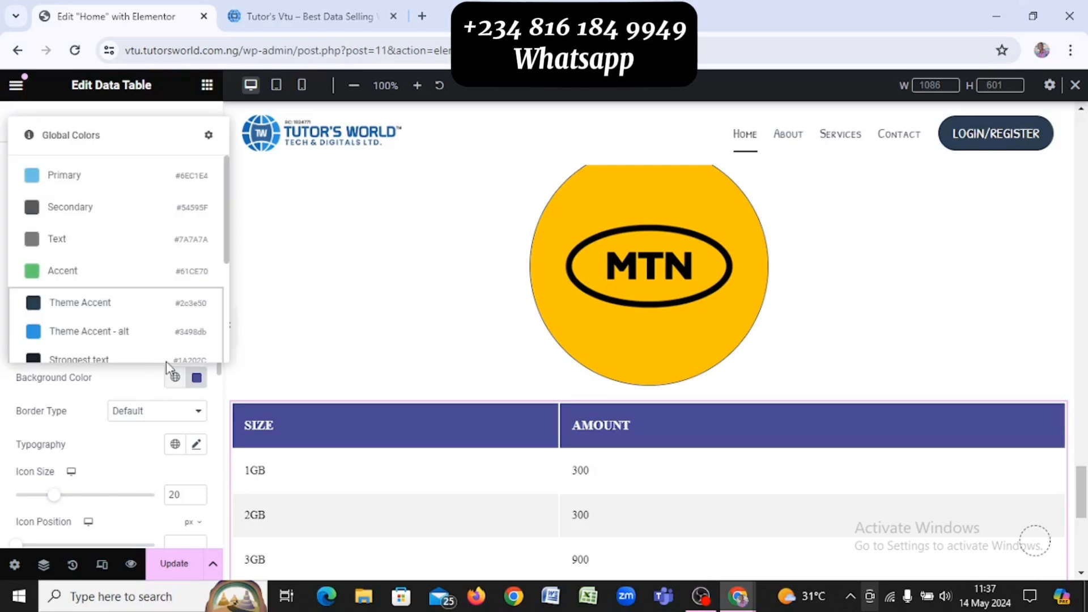
scroll(214, 281, "down", 1)
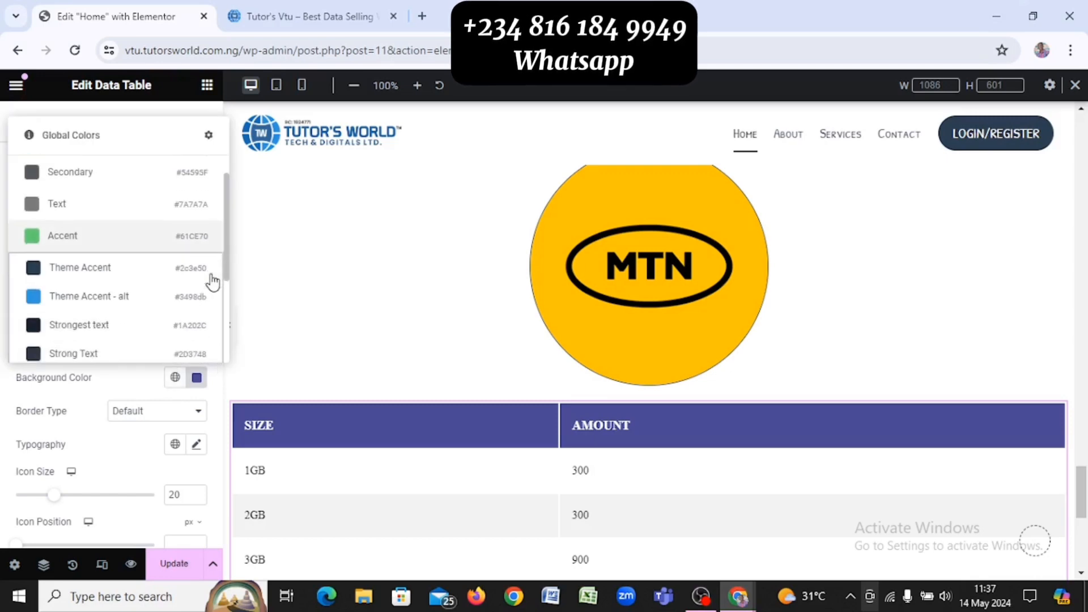
scroll(214, 282, "down", 2)
scroll(214, 281, "up", 3)
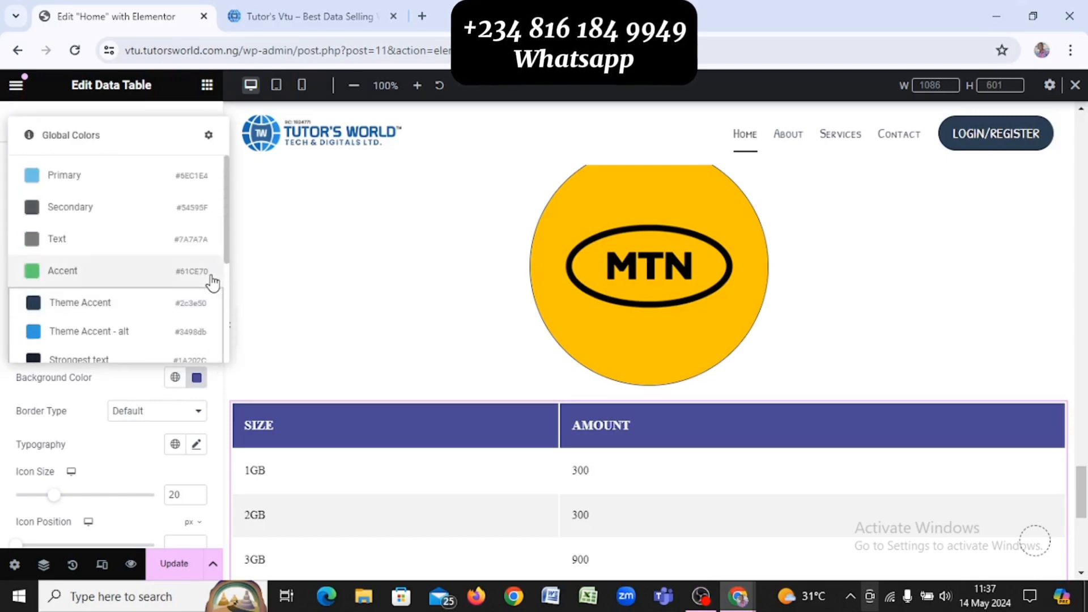
scroll(136, 315, "down", 3)
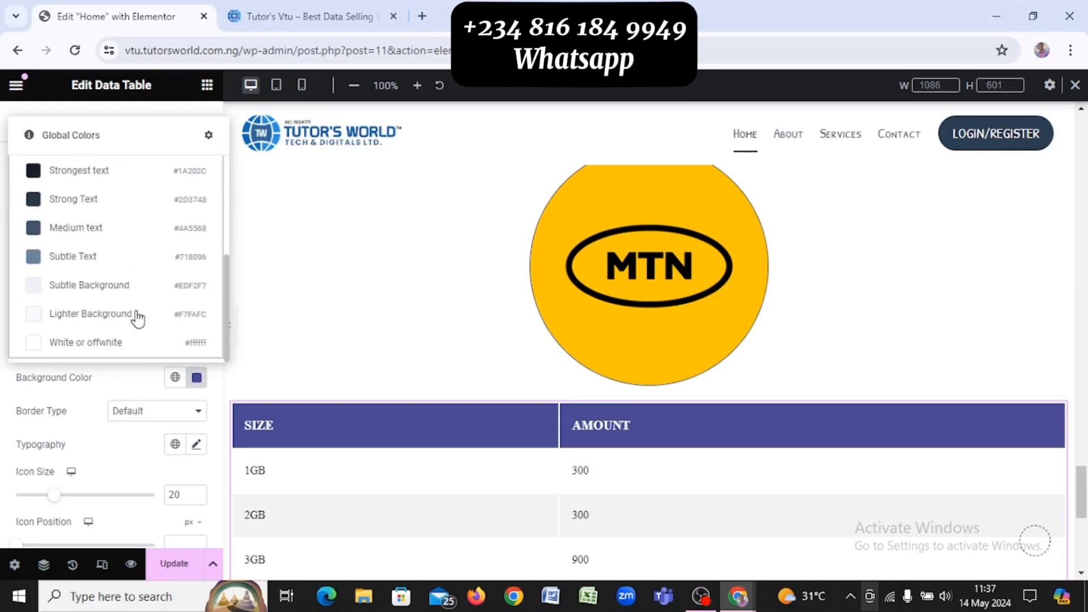
scroll(136, 316, "up", 3)
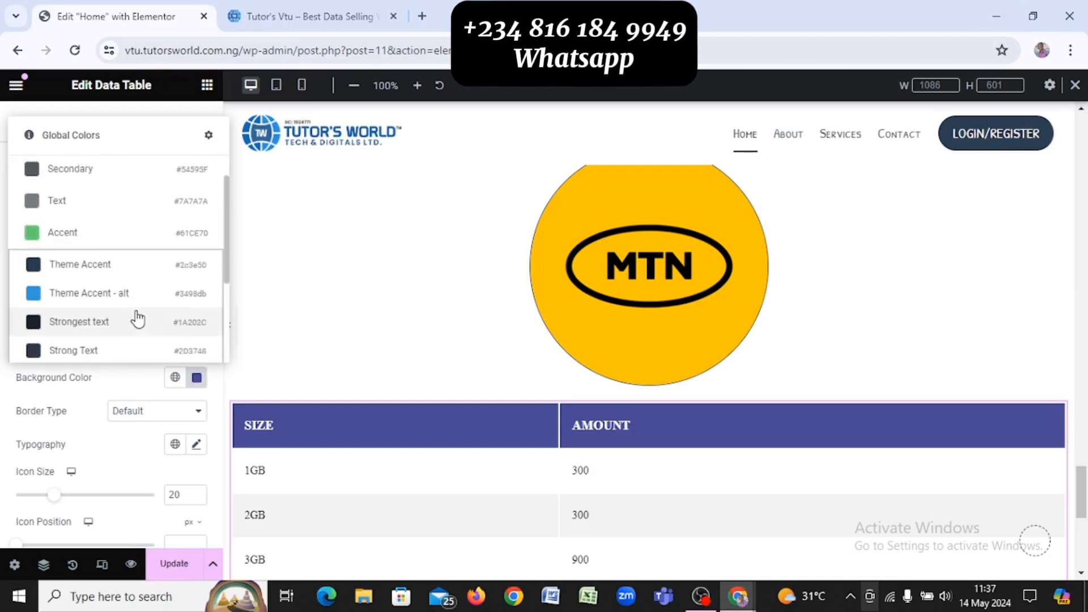
left_click(136, 381)
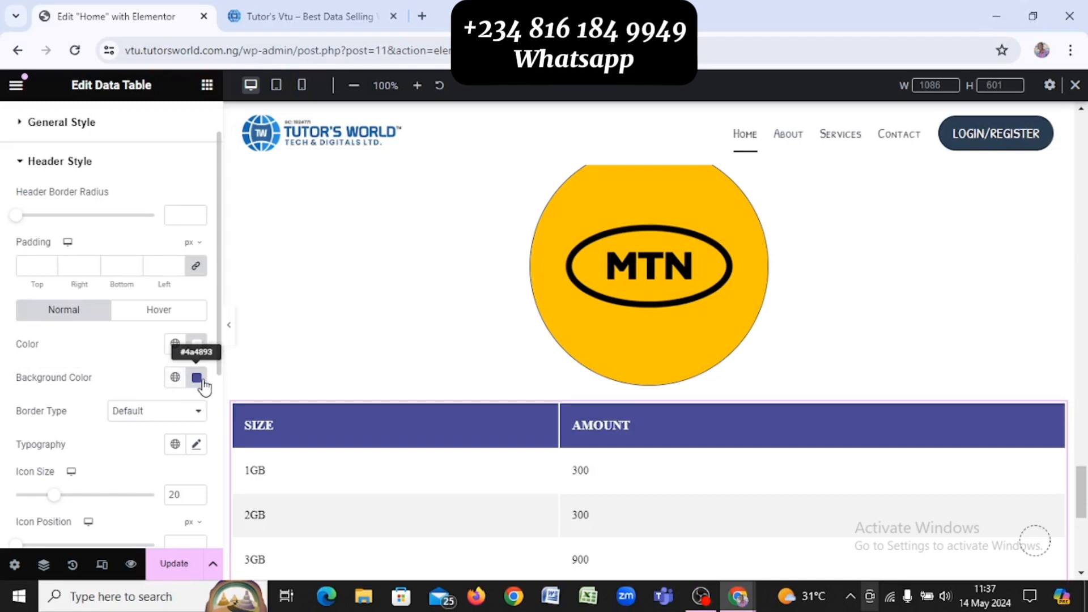
Set the table header's background colour to the yellow sampled from the MTN logo with the colour picker's eyedropper
left_click(199, 379)
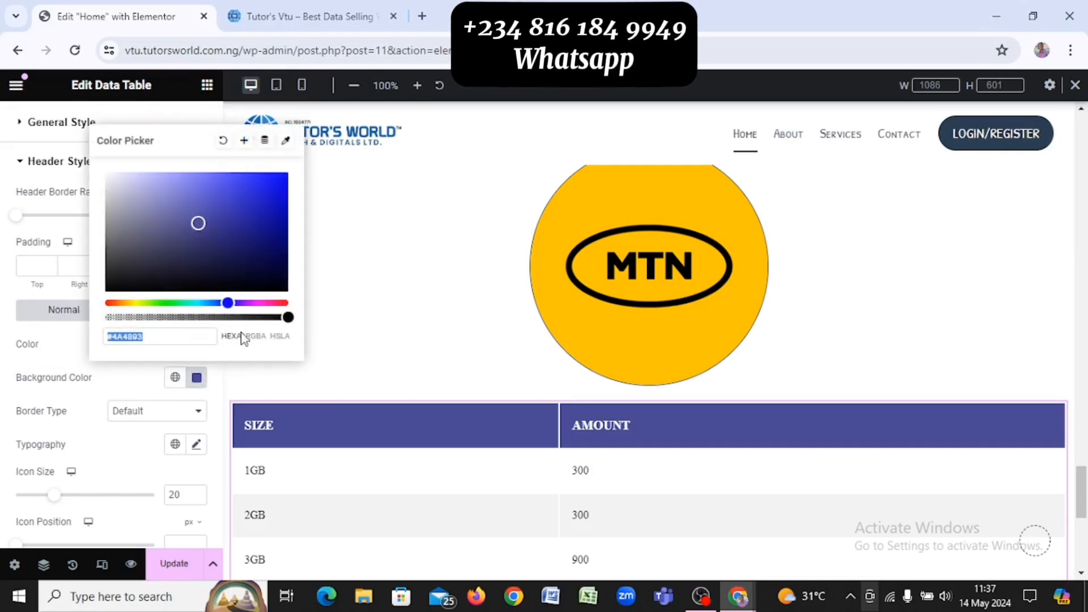
left_click(288, 145)
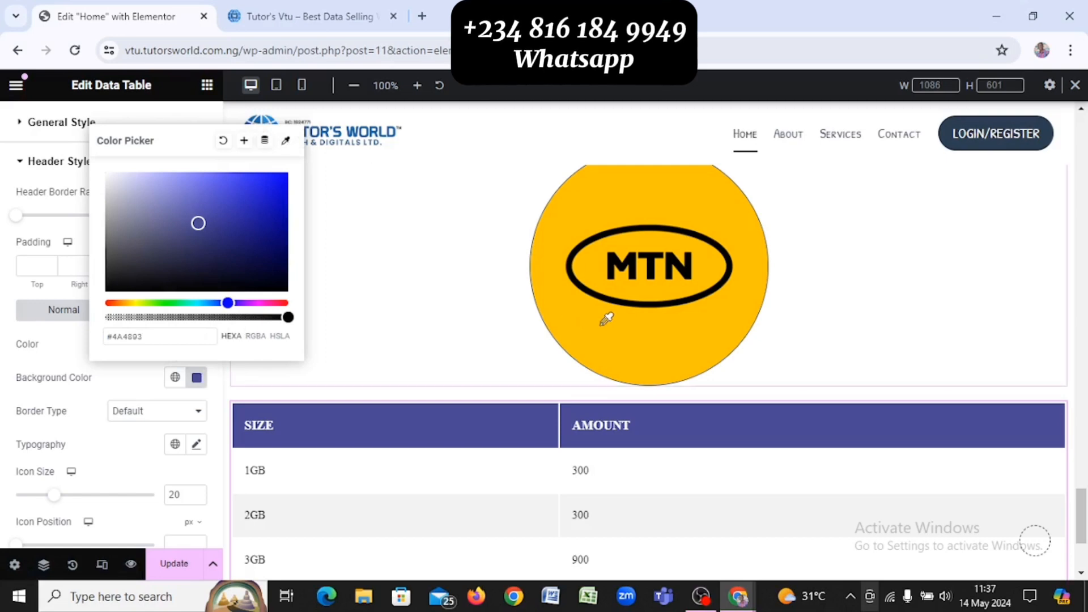
left_click(631, 345)
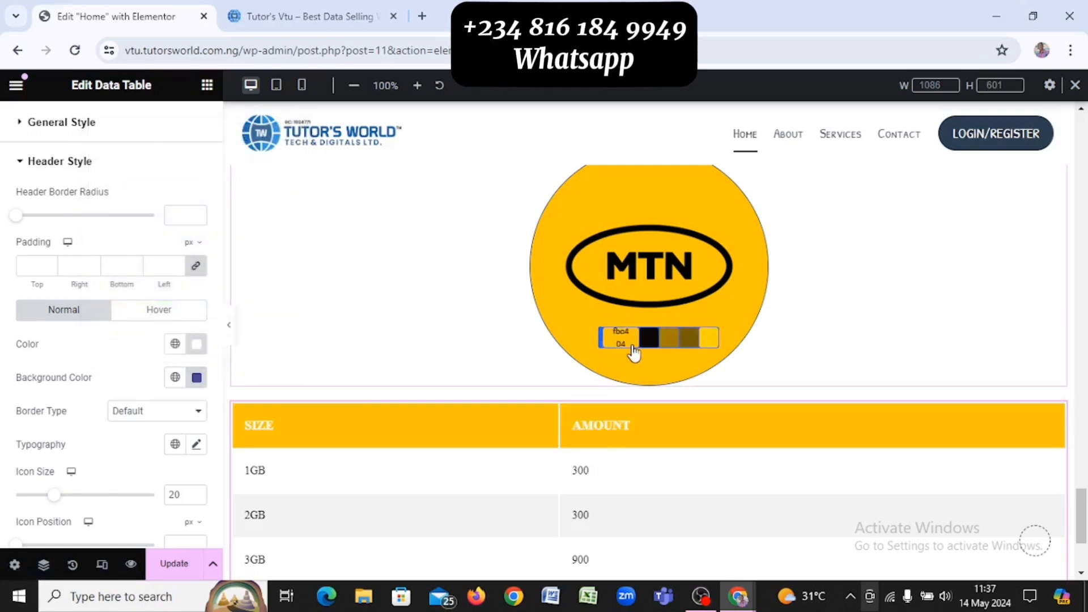
left_click(632, 347)
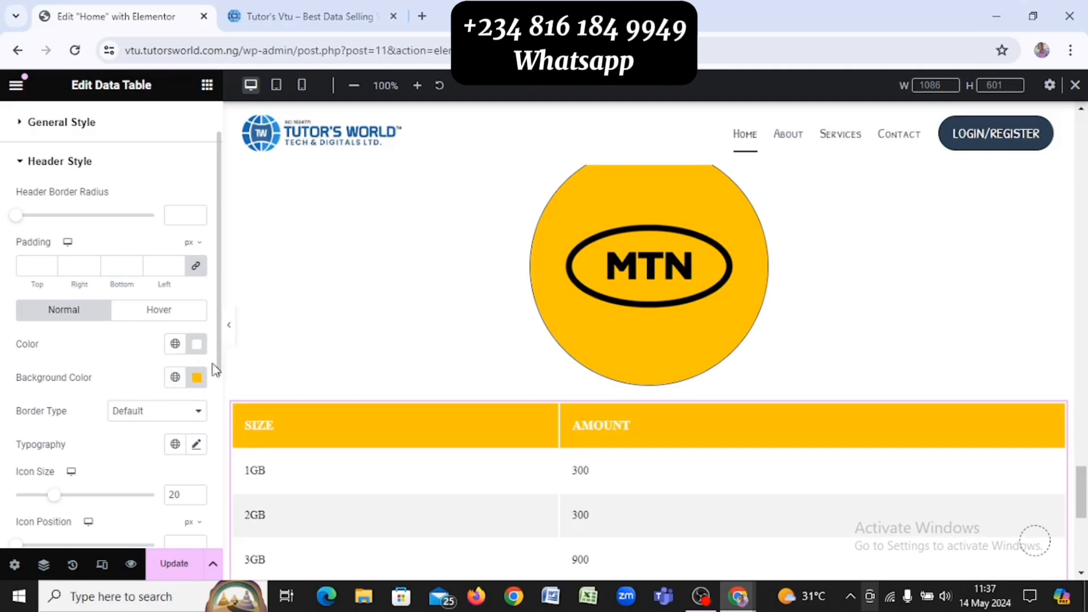
Review the restyled MTN table in the page preview and compare its header and rows with the reference website's tables
scroll(619, 417, "down", 6)
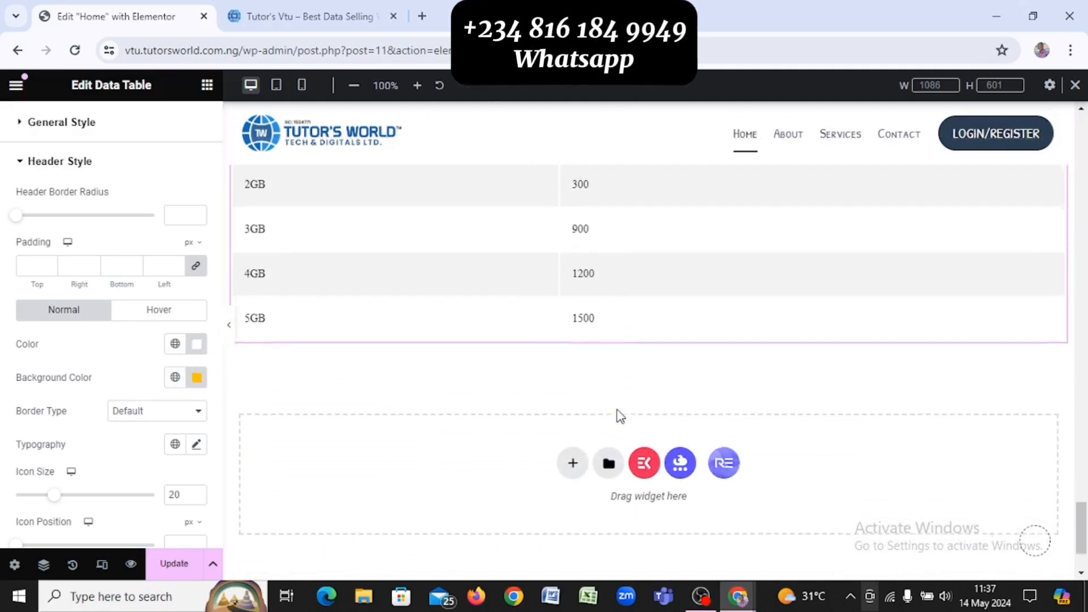
scroll(618, 417, "up", 2)
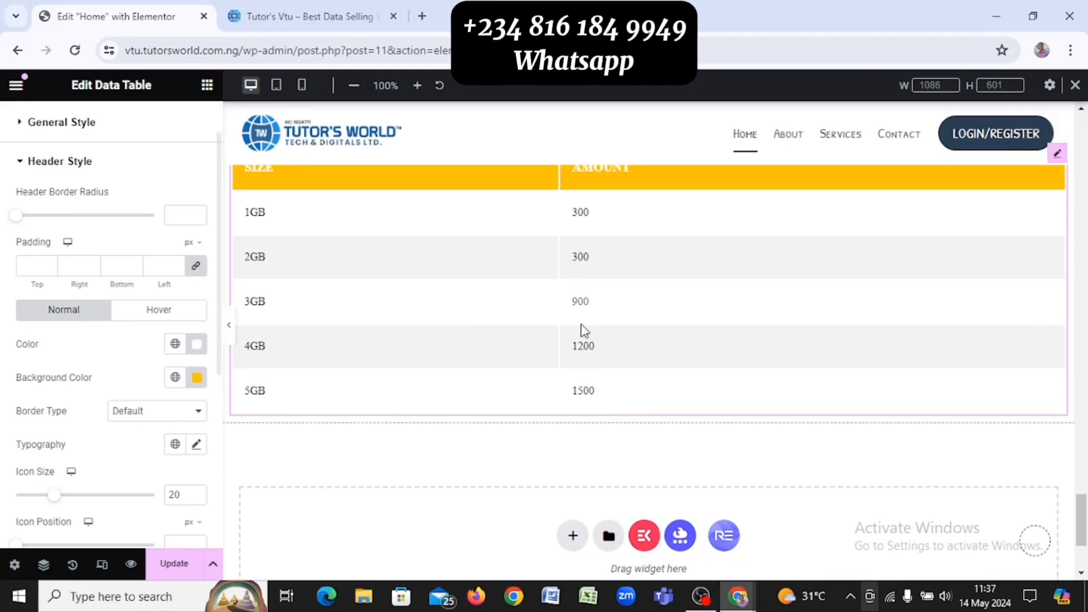
scroll(584, 320, "up", 4)
scroll(584, 320, "up", 3)
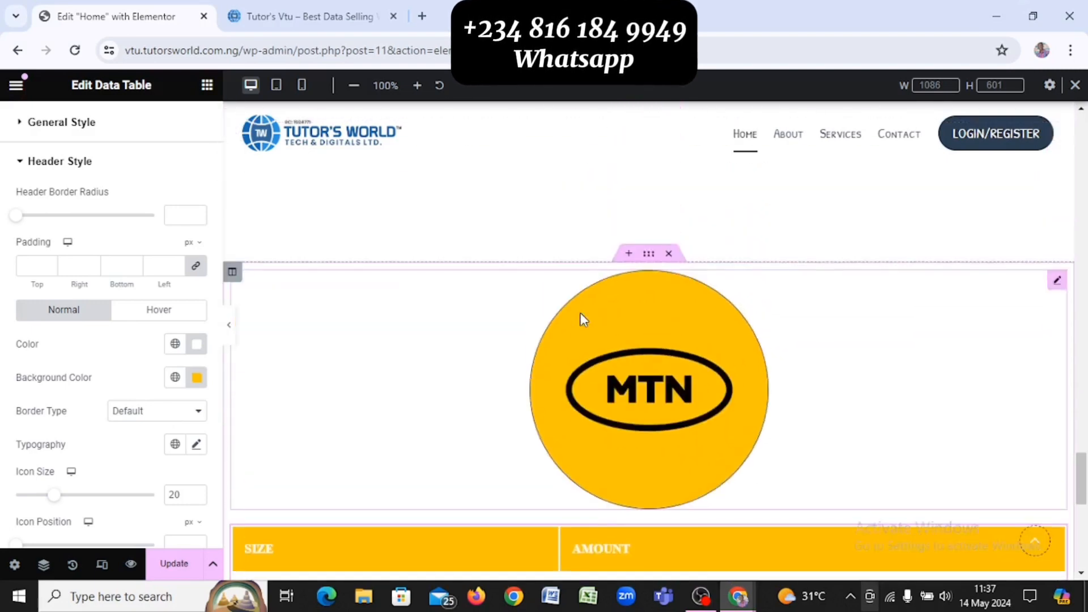
key("alt+Tab")
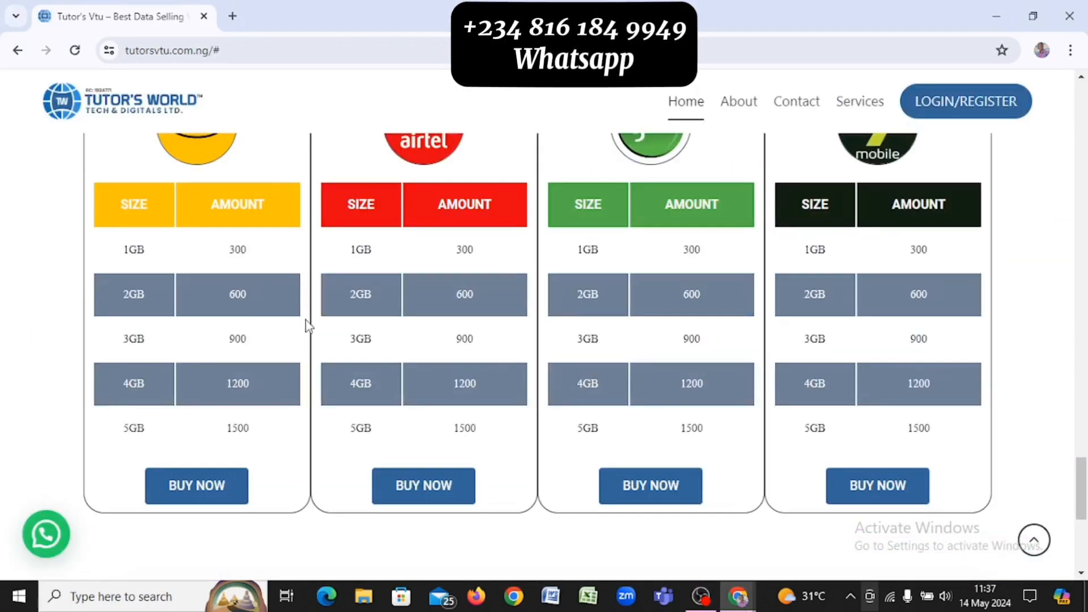
key("alt+Tab")
scroll(318, 357, "down", 5)
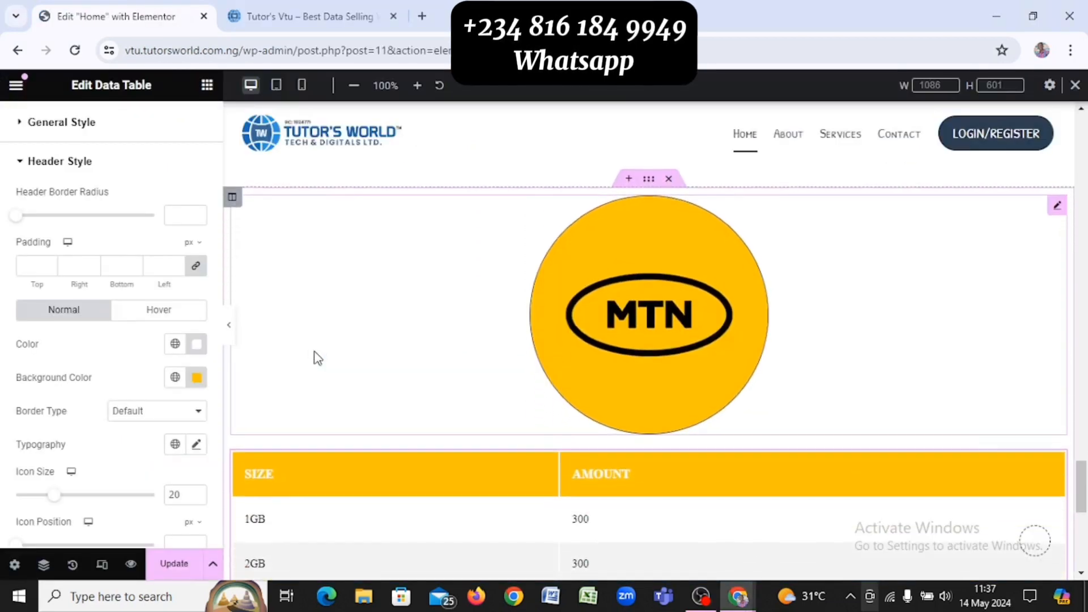
scroll(317, 357, "down", 2)
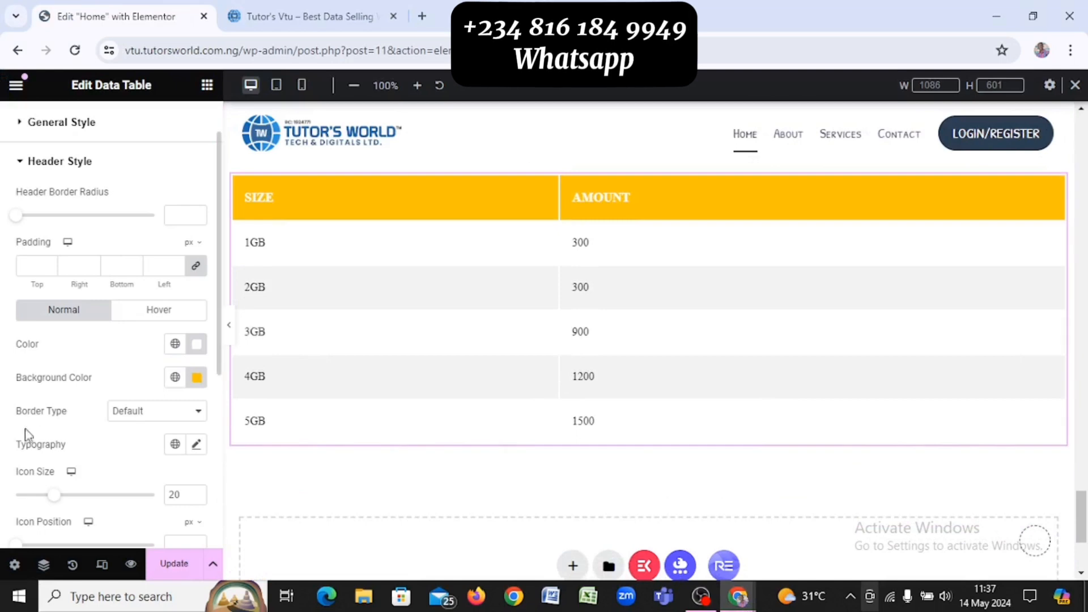
scroll(88, 382, "down", 1)
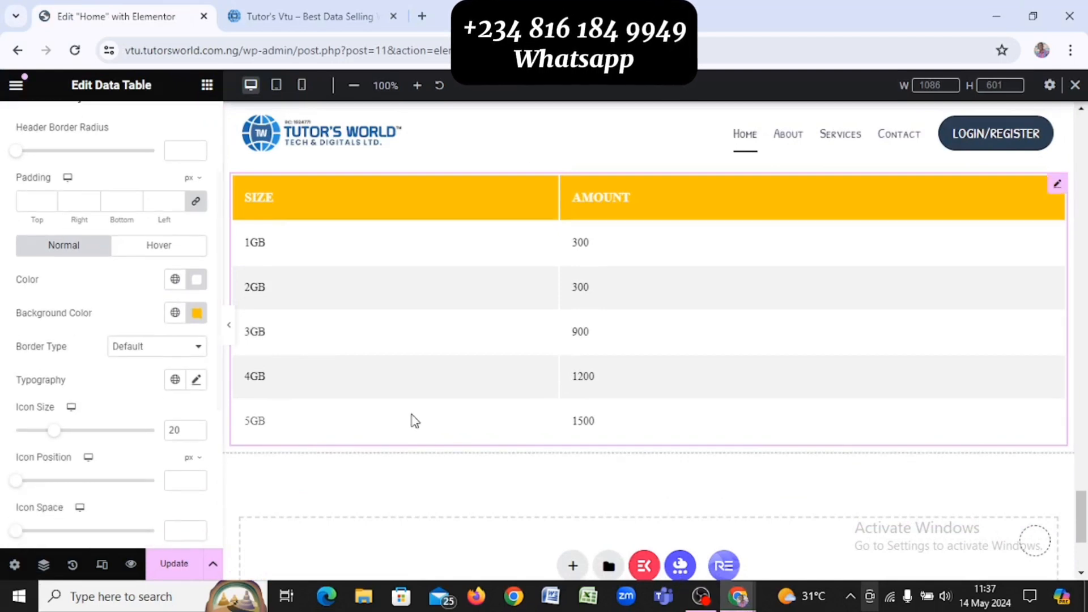
key("alt+Tab")
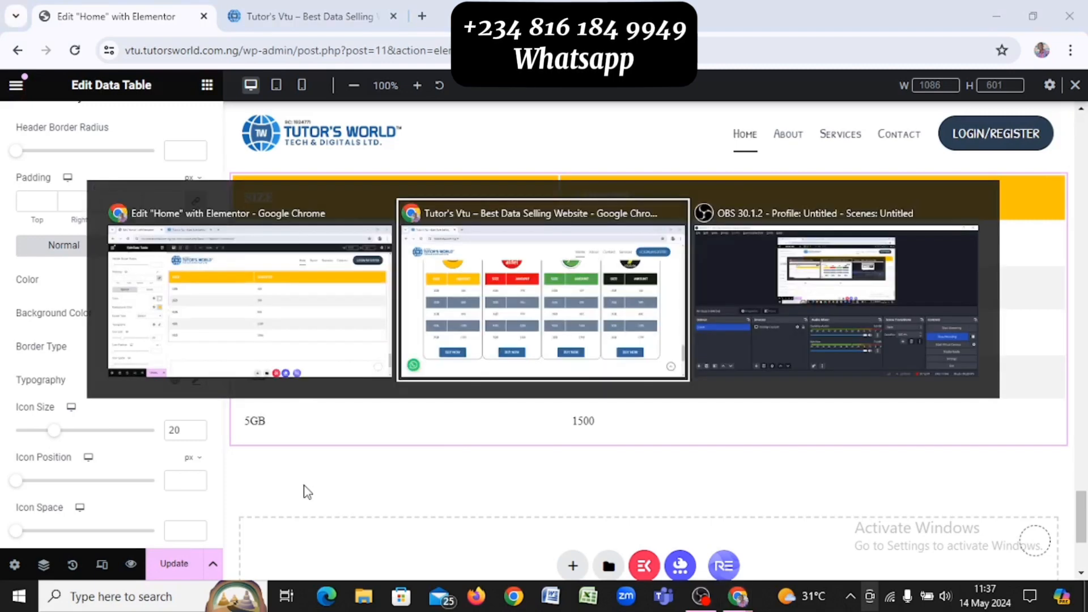
key("alt+Tab")
scroll(203, 381, "down", 1)
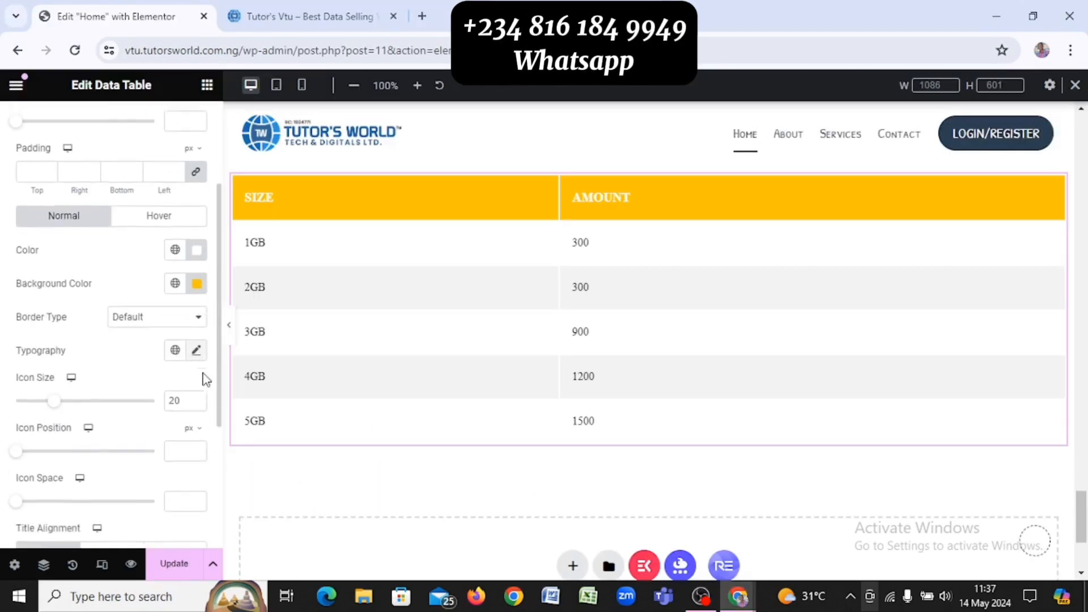
Apply the Primary global font to the table header and set its title alignment to Center
scroll(117, 280, "up", 2)
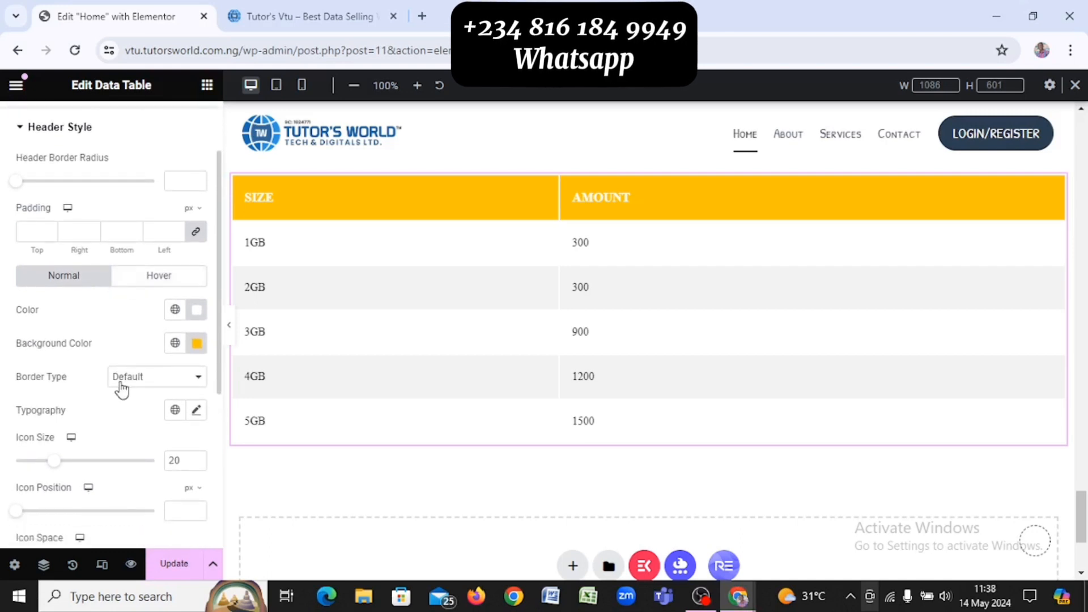
left_click(176, 411)
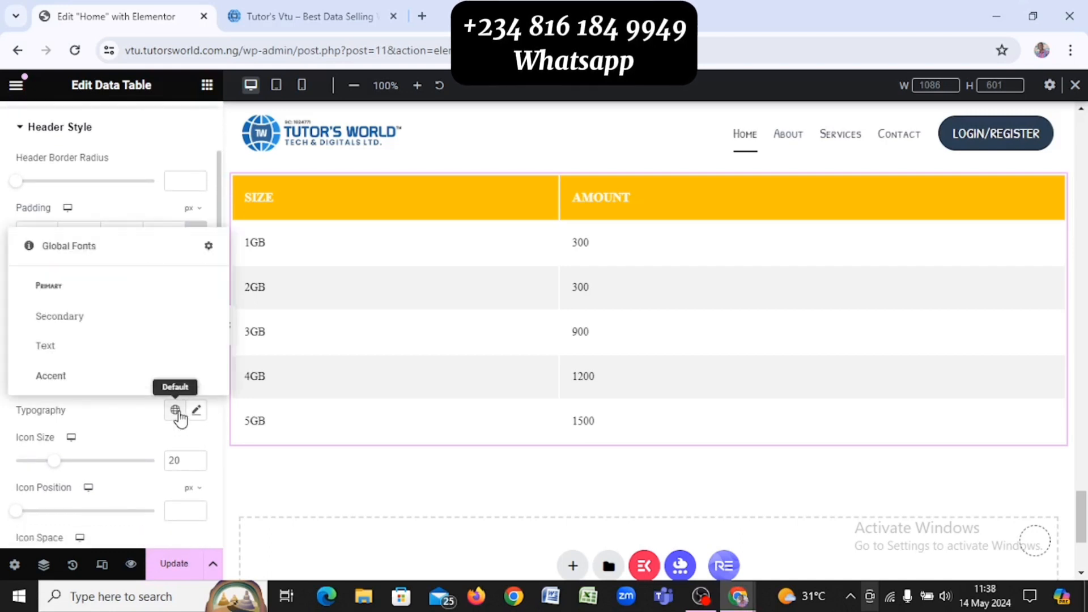
left_click(127, 285)
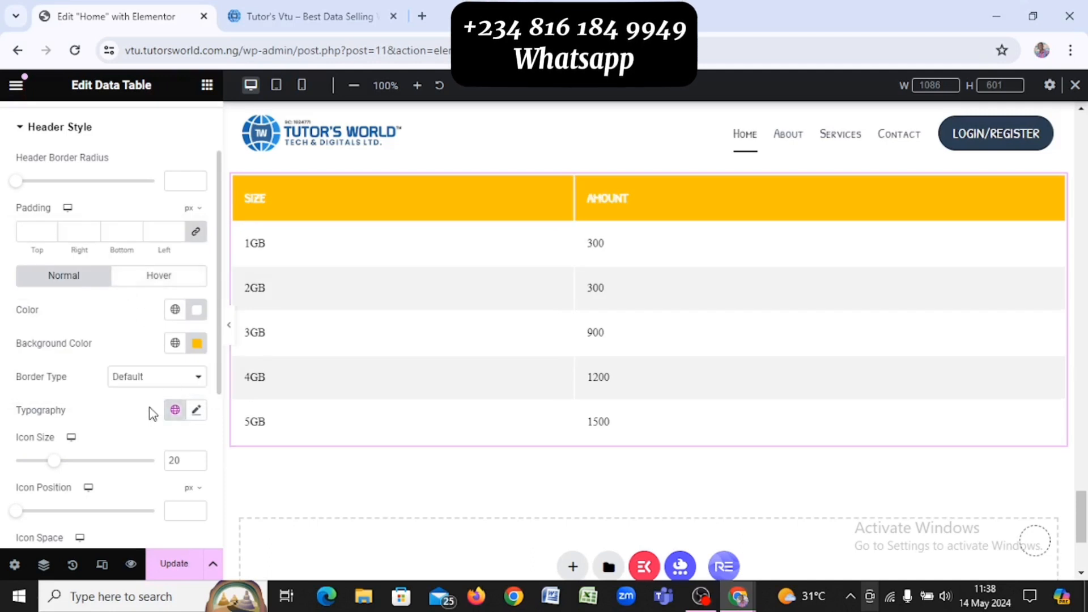
scroll(144, 410, "down", 2)
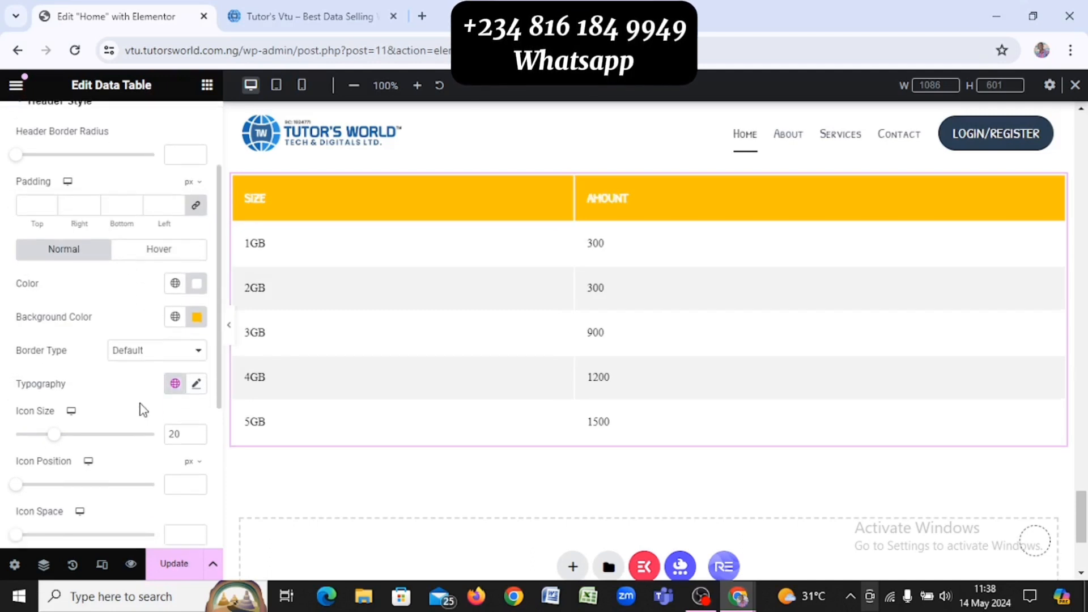
scroll(143, 410, "down", 4)
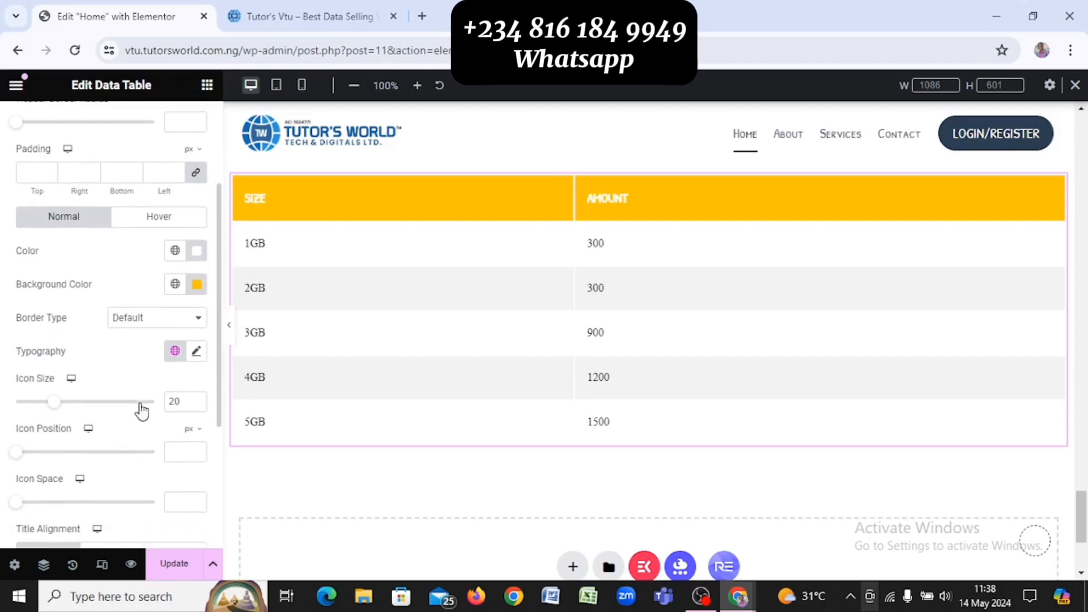
scroll(143, 410, "down", 3)
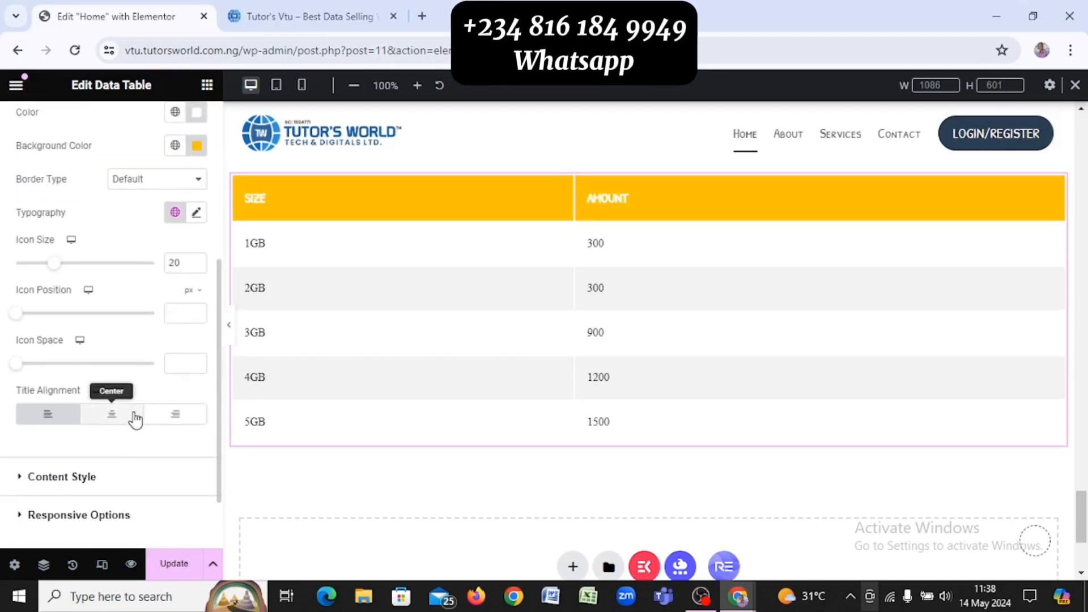
left_click(135, 420)
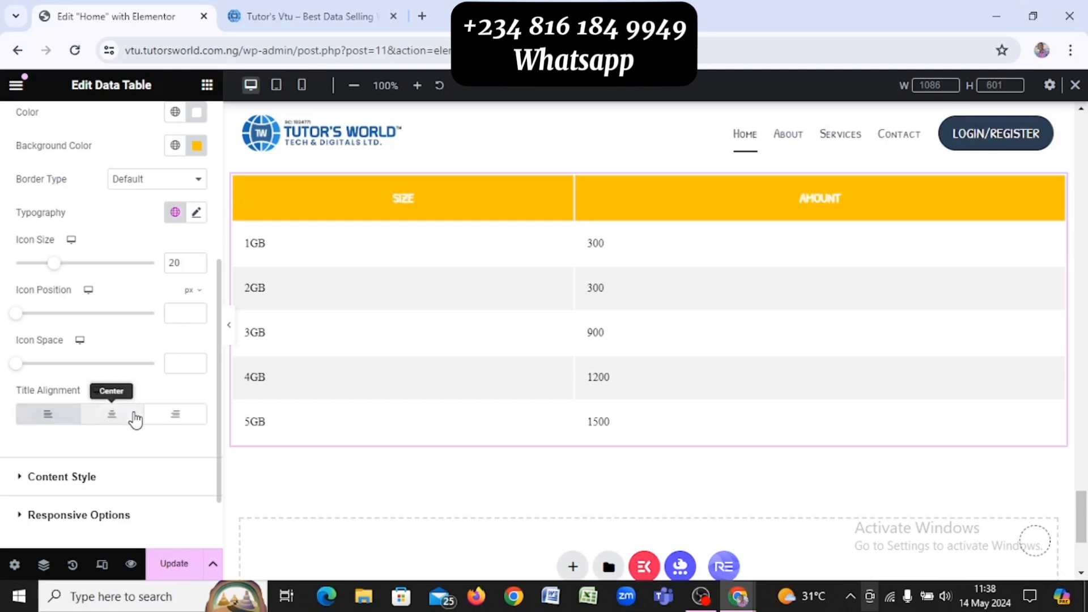
Try the Theme Accent - alt global colour as the even-row background in the data table's content style
left_click(112, 476)
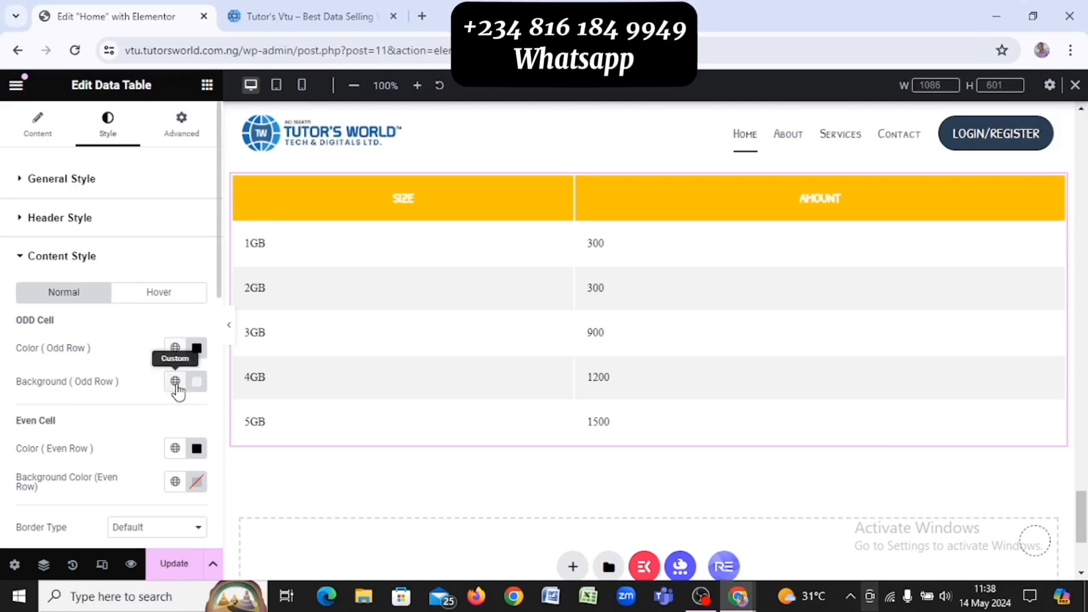
scroll(173, 449, "down", 1)
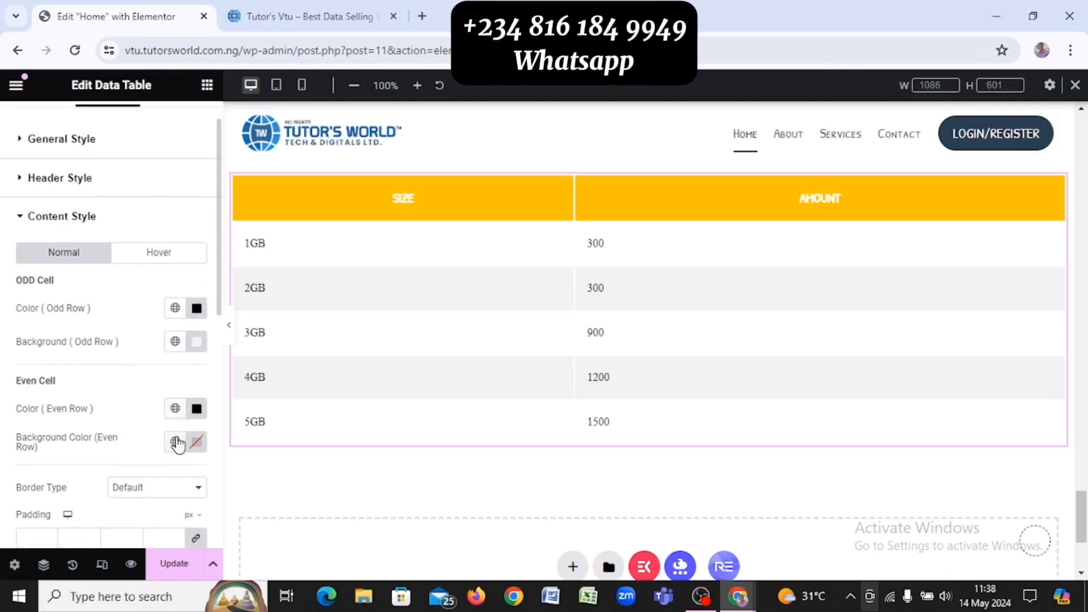
left_click(174, 445)
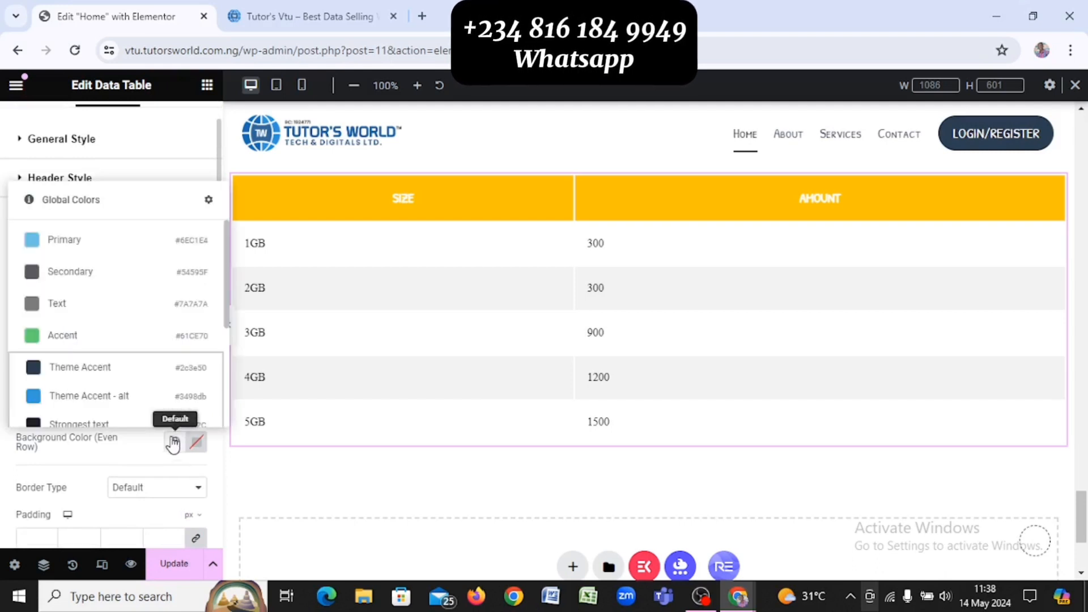
left_click(145, 397)
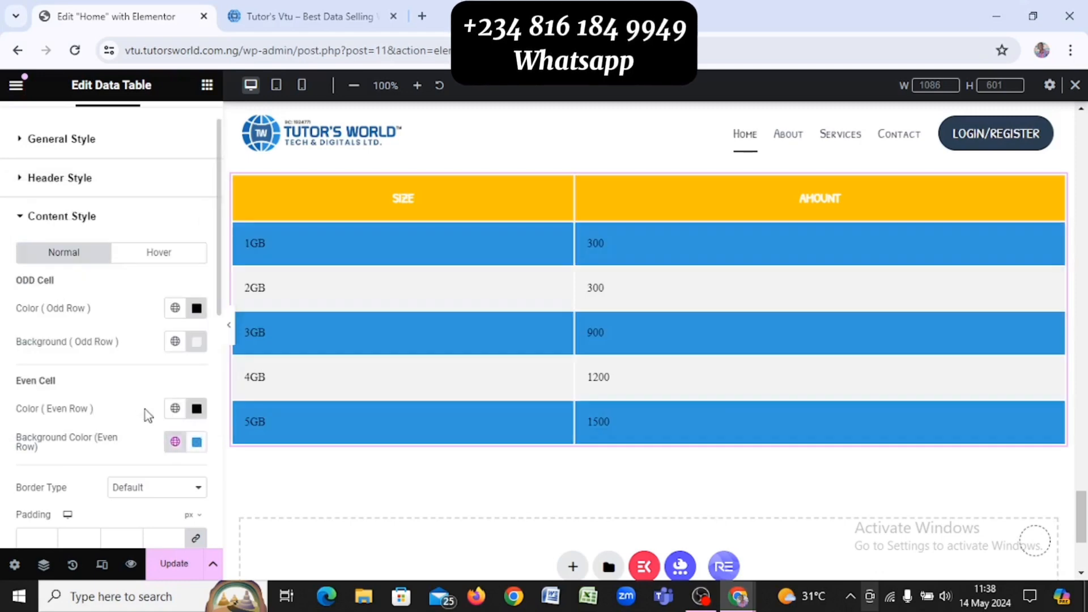
left_click(175, 443)
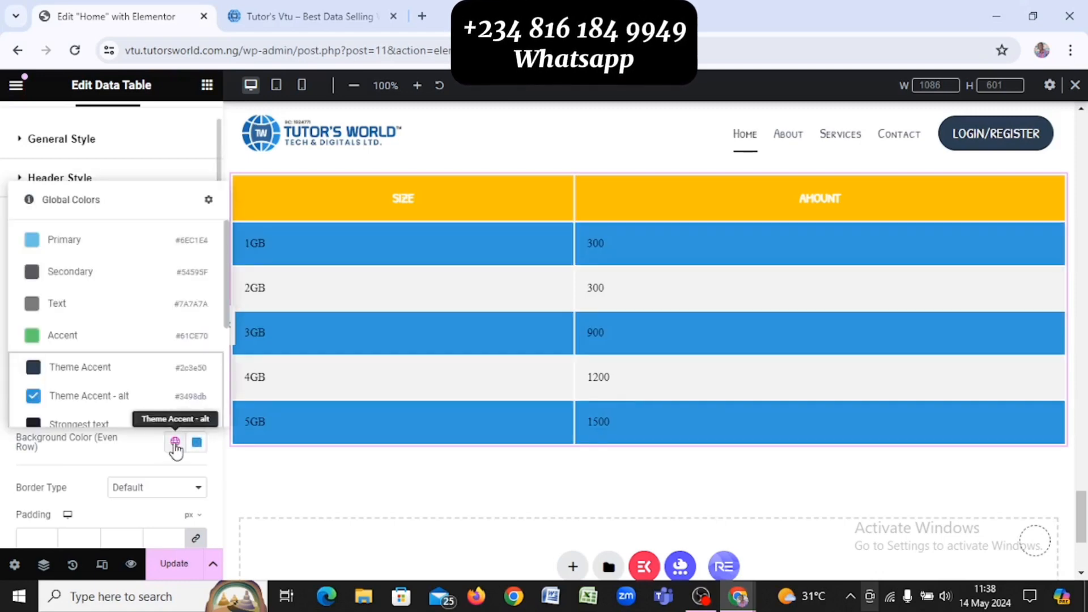
scroll(165, 425, "down", 2)
scroll(164, 425, "down", 1)
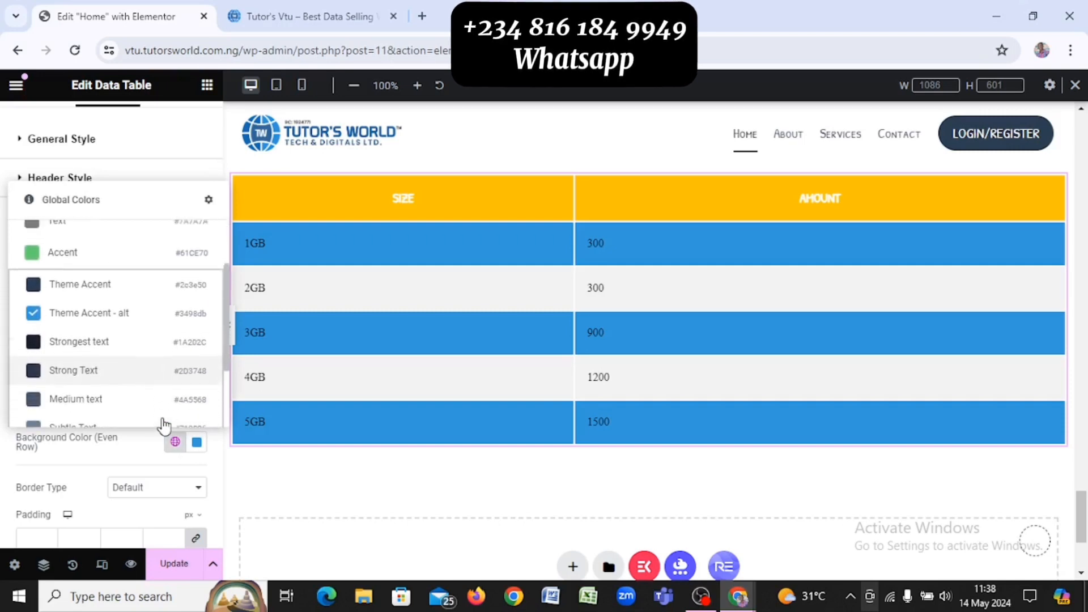
scroll(136, 317, "up", 2)
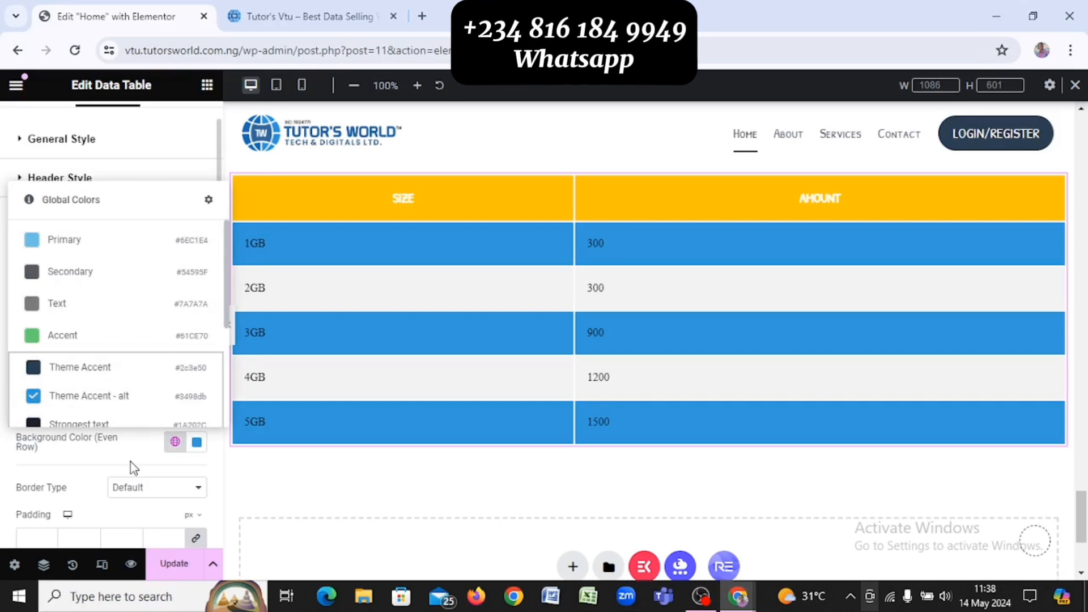
Revert the even-row background change by restoring the Title Alignment edit from the history
left_click(72, 567)
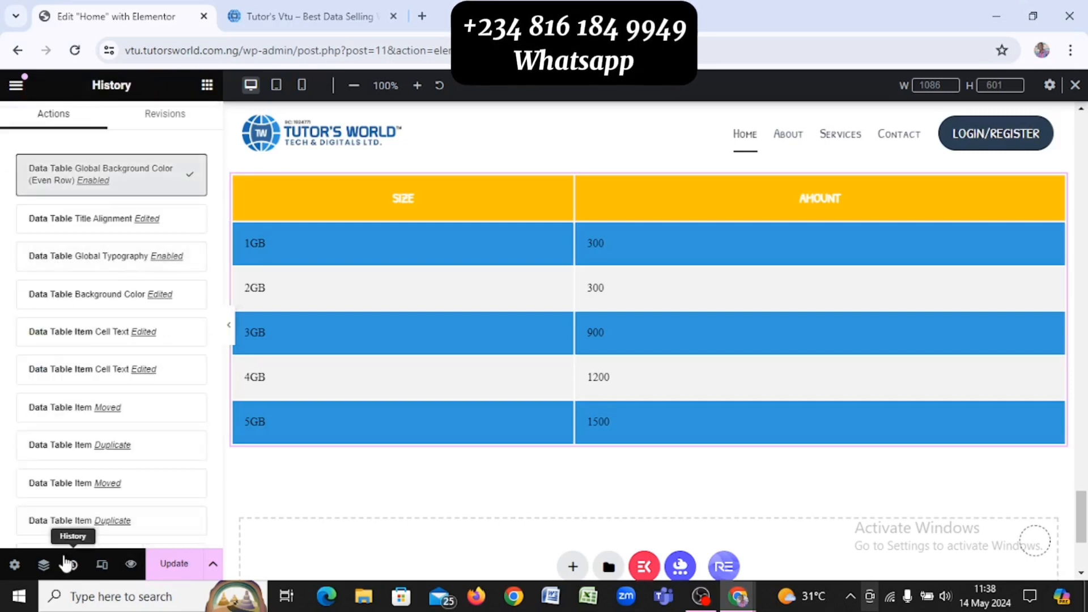
left_click(116, 226)
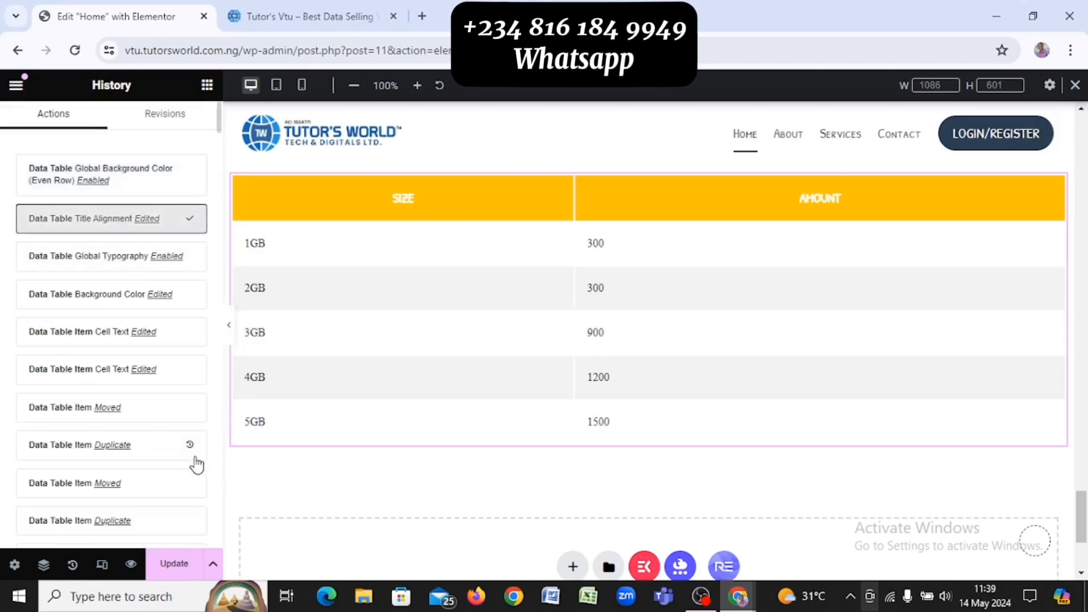
scroll(215, 458, "down", 5)
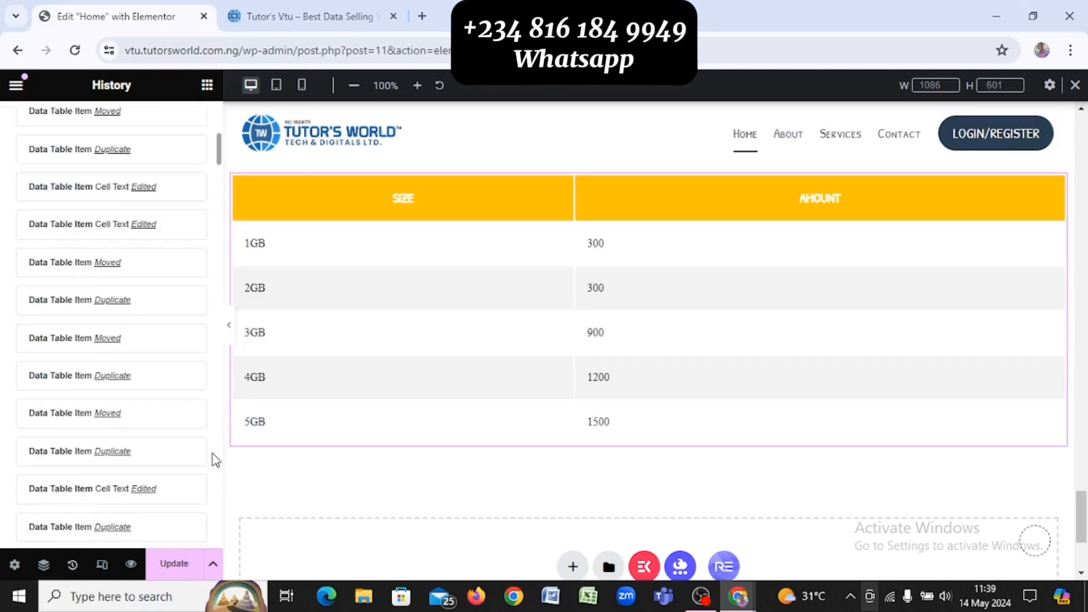
Reopen the MTN data table's content style settings and set the content alignment to Center
left_click(206, 89)
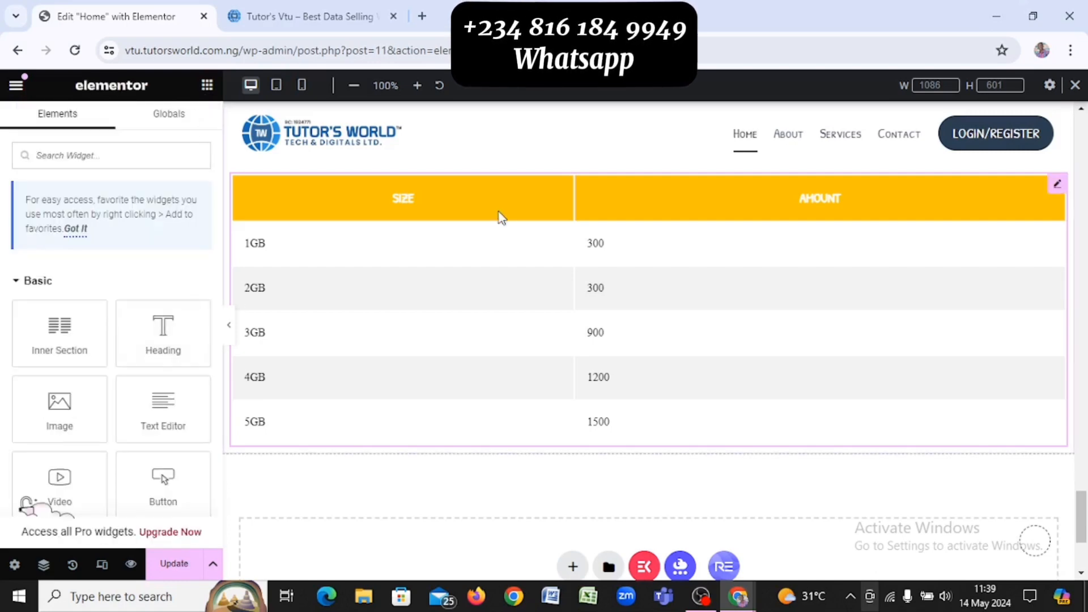
left_click(1057, 185)
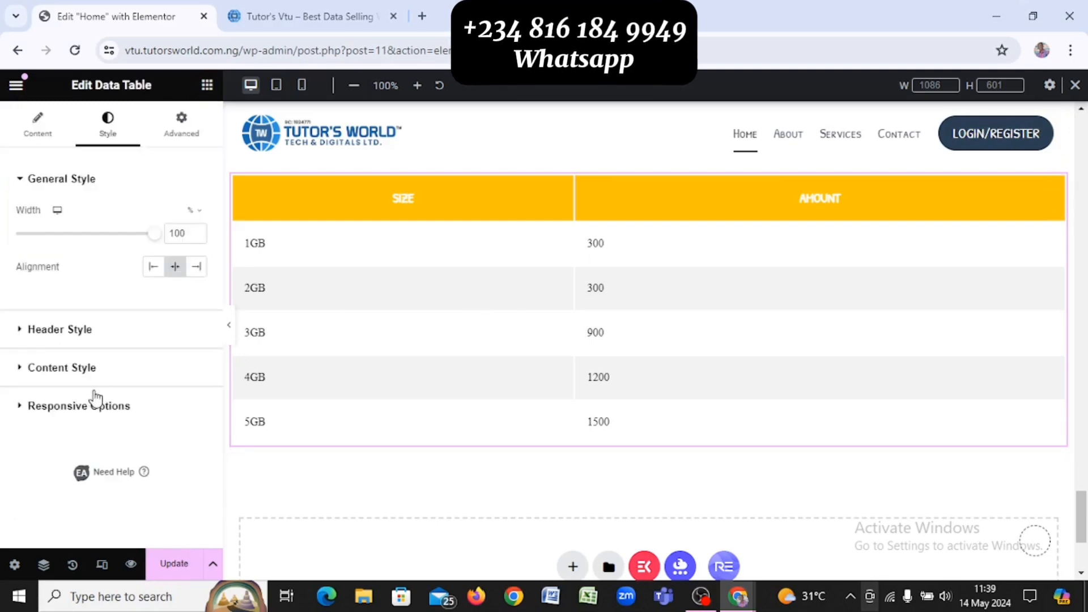
left_click(84, 334)
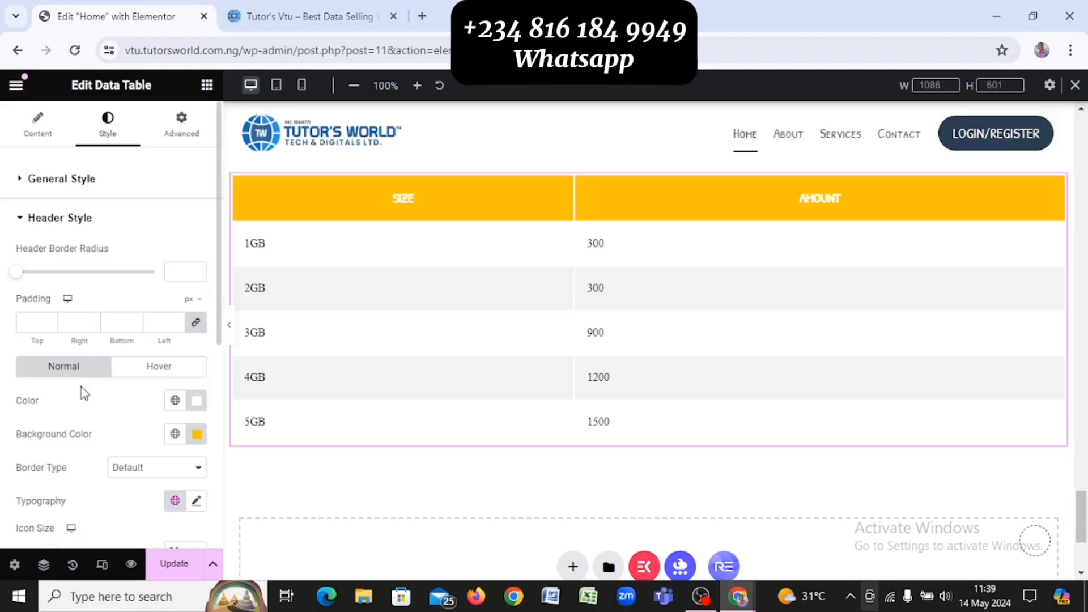
left_click(86, 225)
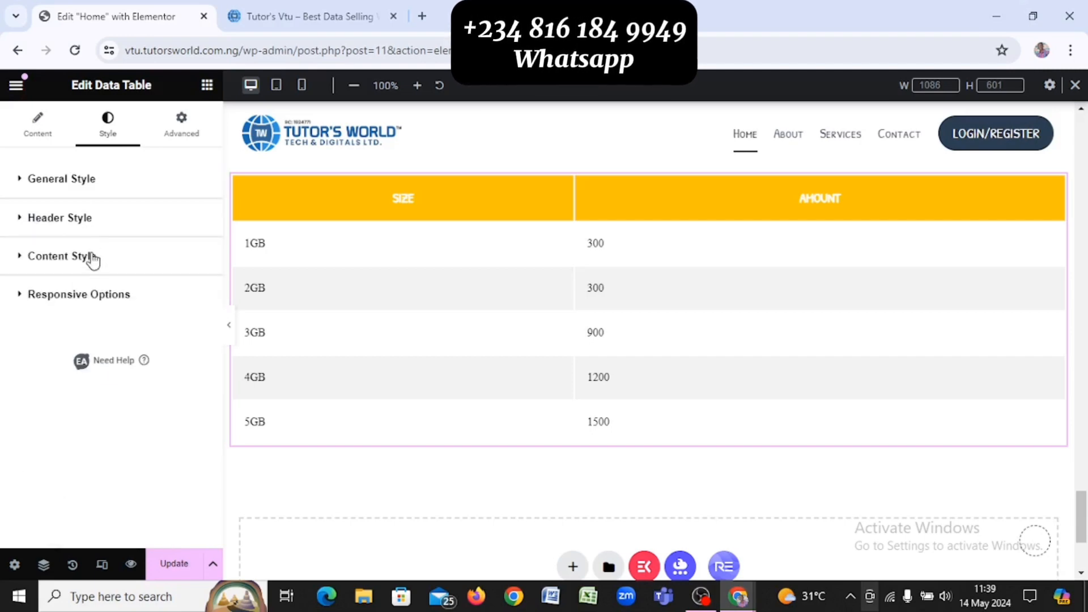
left_click(91, 258)
scroll(130, 381, "down", 5)
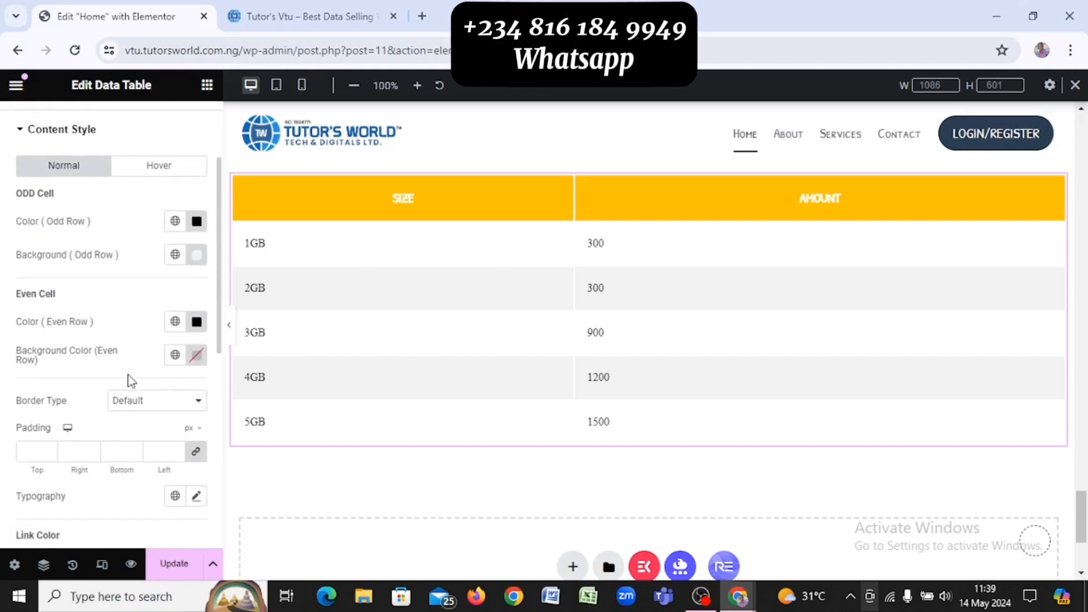
scroll(130, 381, "down", 1)
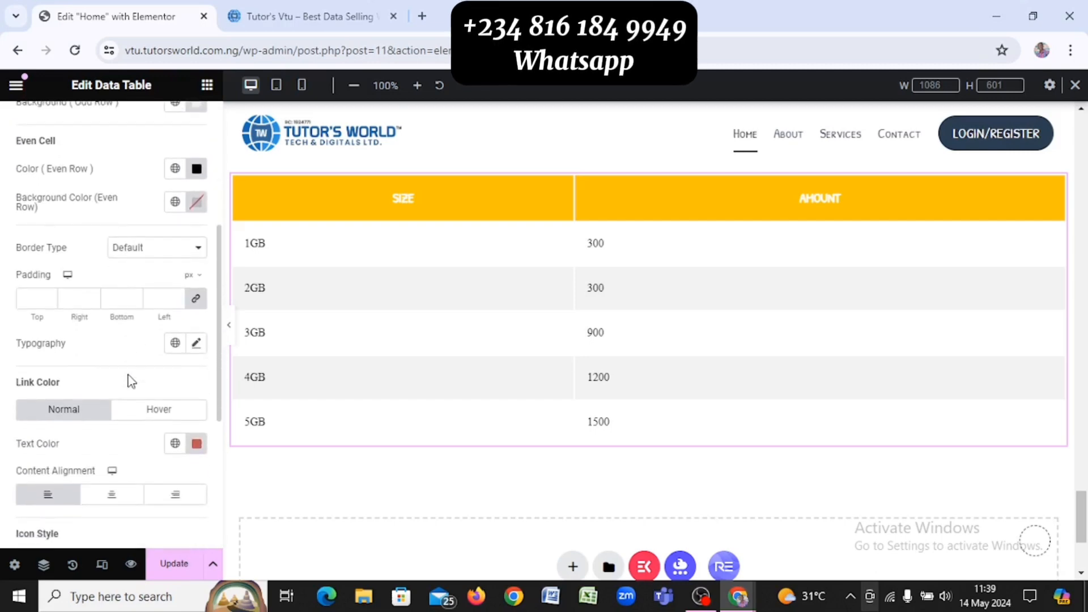
left_click(112, 496)
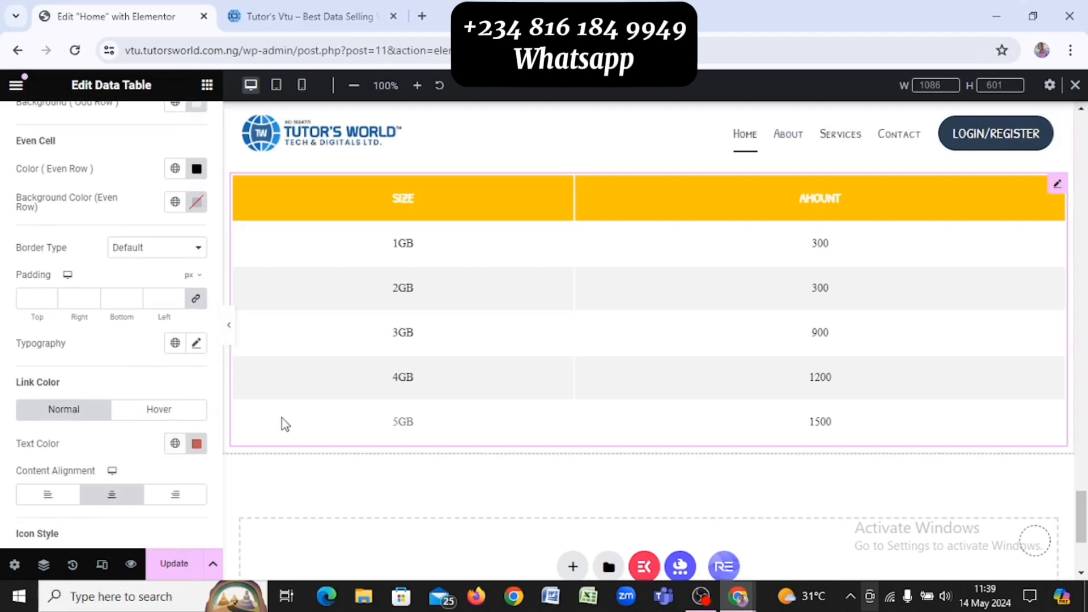
Review the remaining content style options and the MTN section, and compare them with the reference website's price tables
scroll(281, 424, "down", 3)
scroll(91, 426, "down", 3)
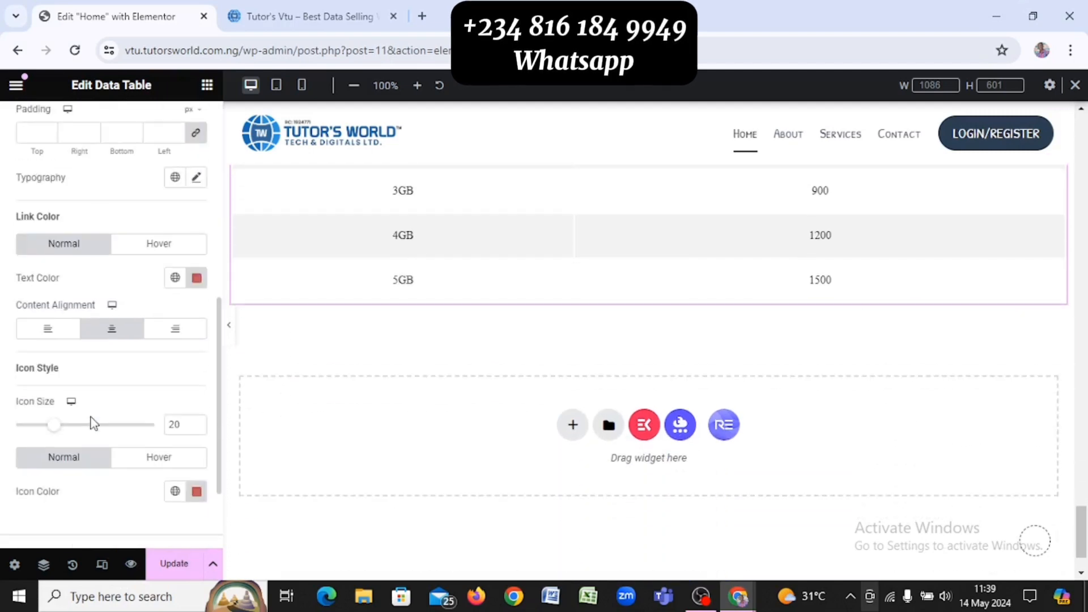
scroll(93, 424, "down", 2)
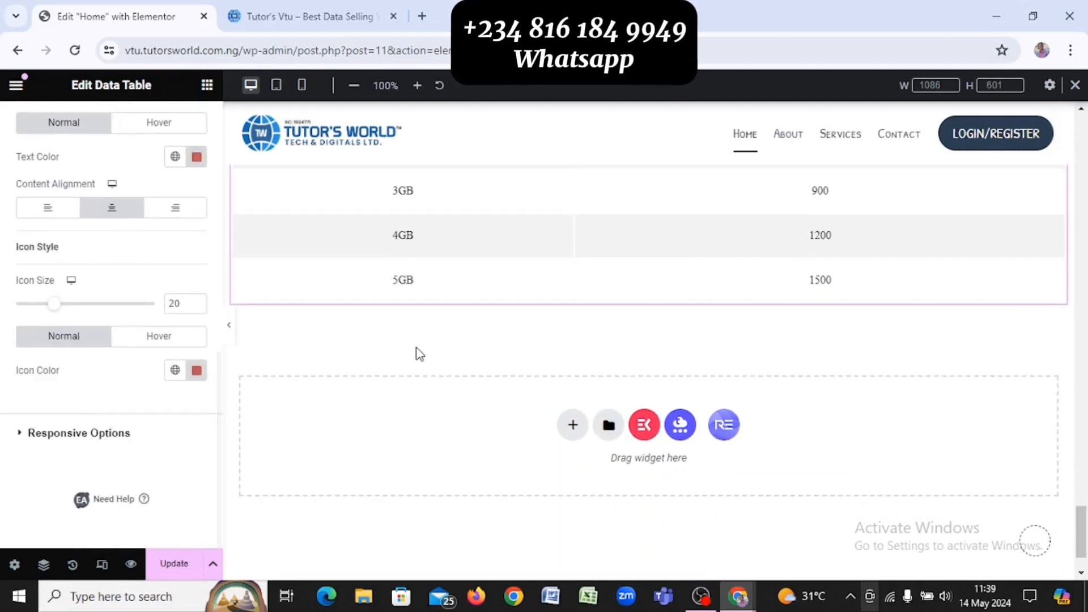
scroll(416, 353, "up", 10)
scroll(417, 353, "down", 12)
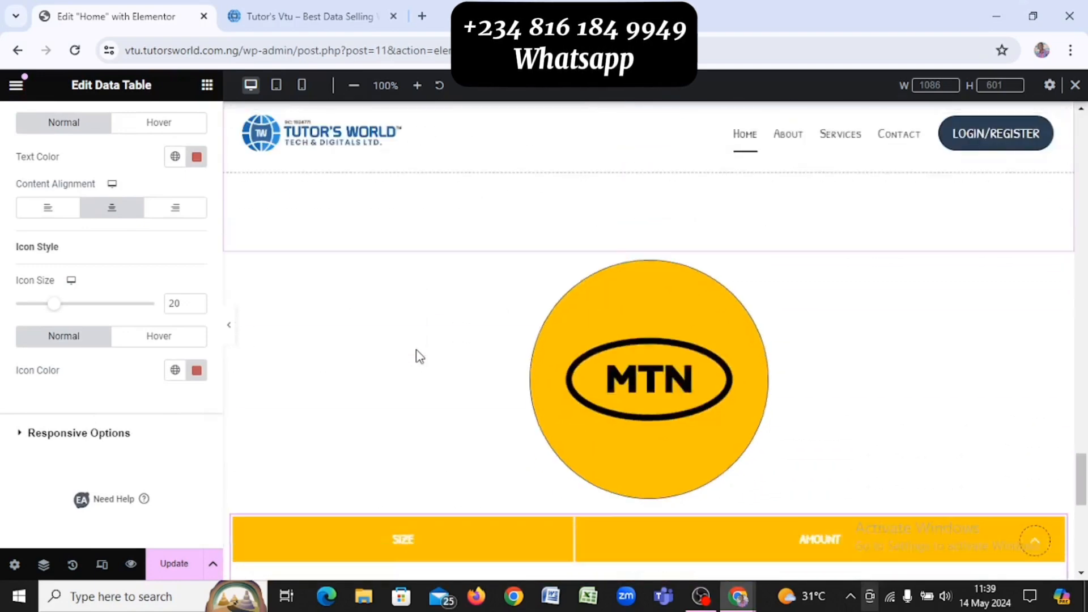
key("alt+Tab")
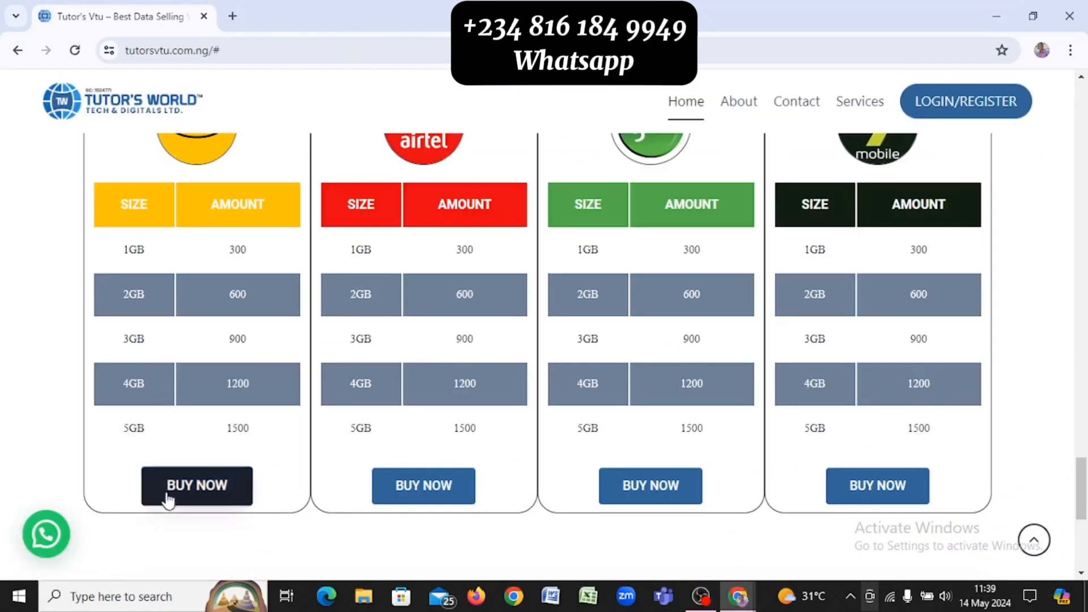
Switch to the Elementor editor of the Home page and add a Button widget directly below the MTN data table
key("alt+Tab")
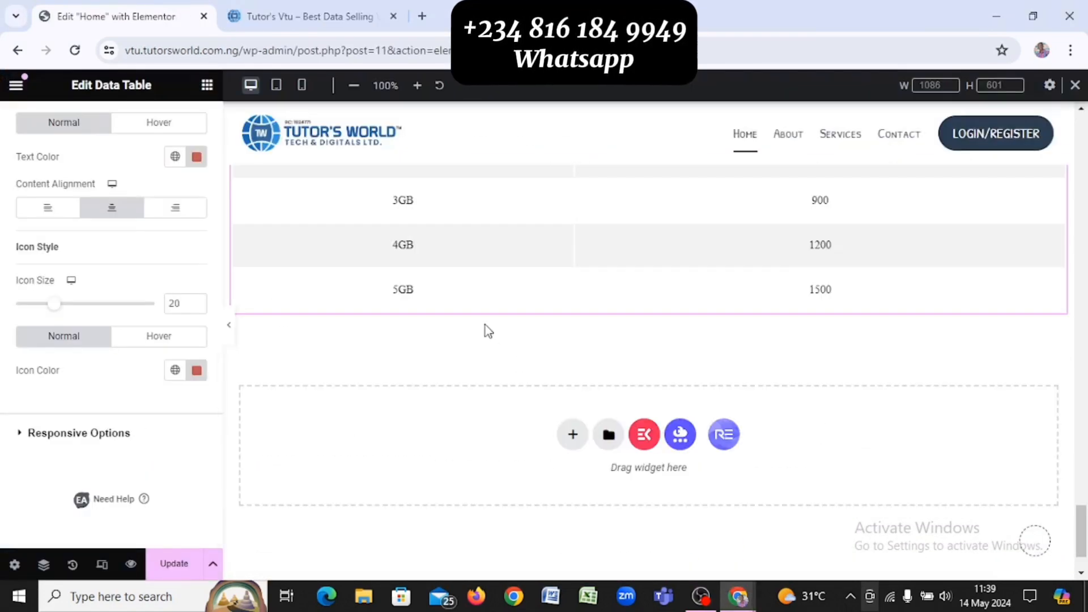
scroll(486, 328, "up", 5)
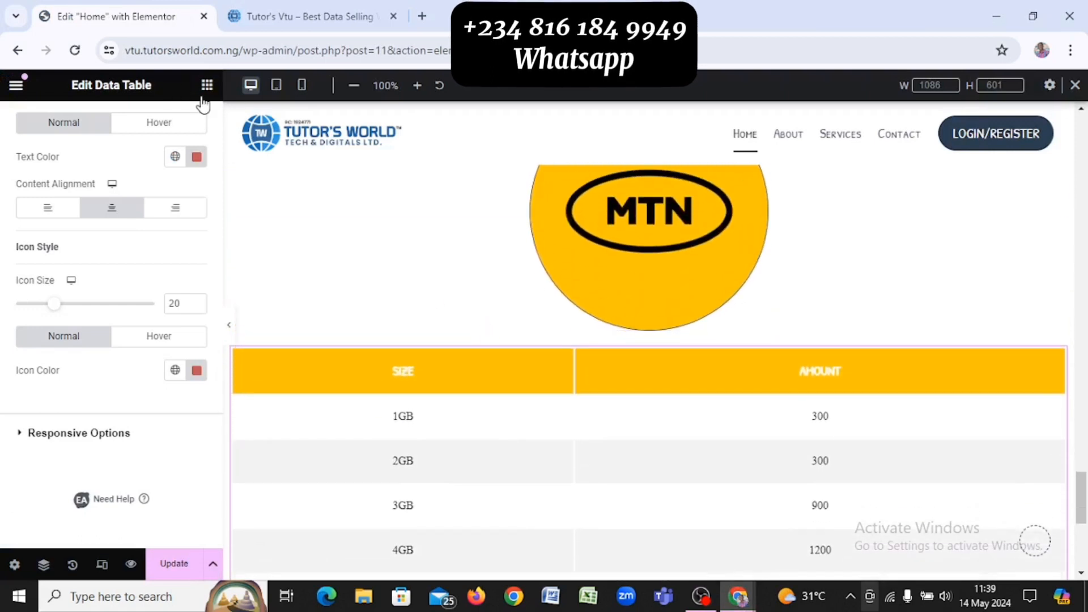
left_click(207, 84)
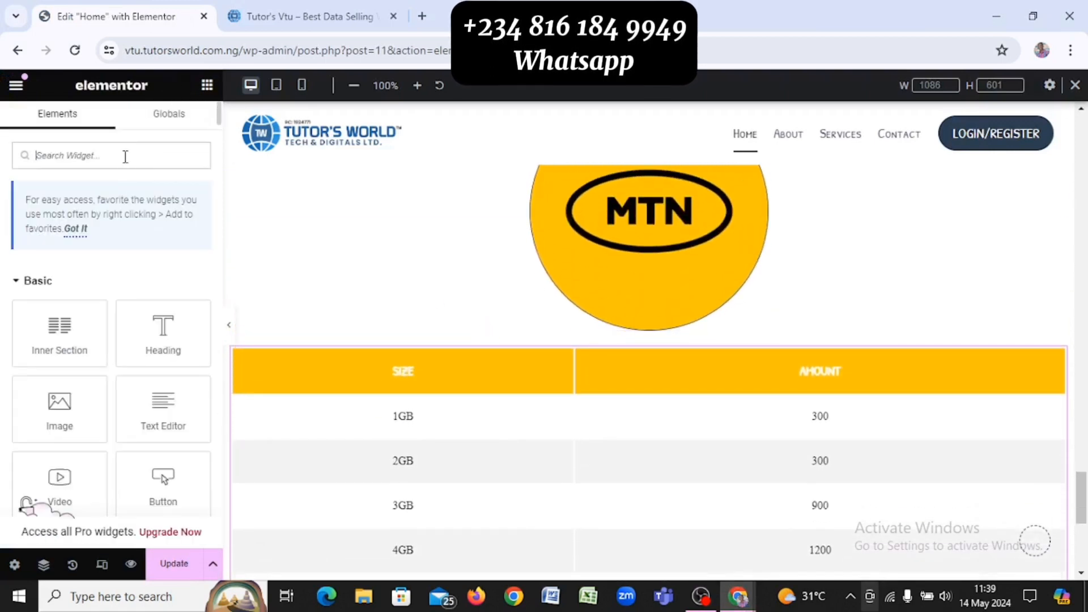
left_click_drag(181, 473, 652, 540)
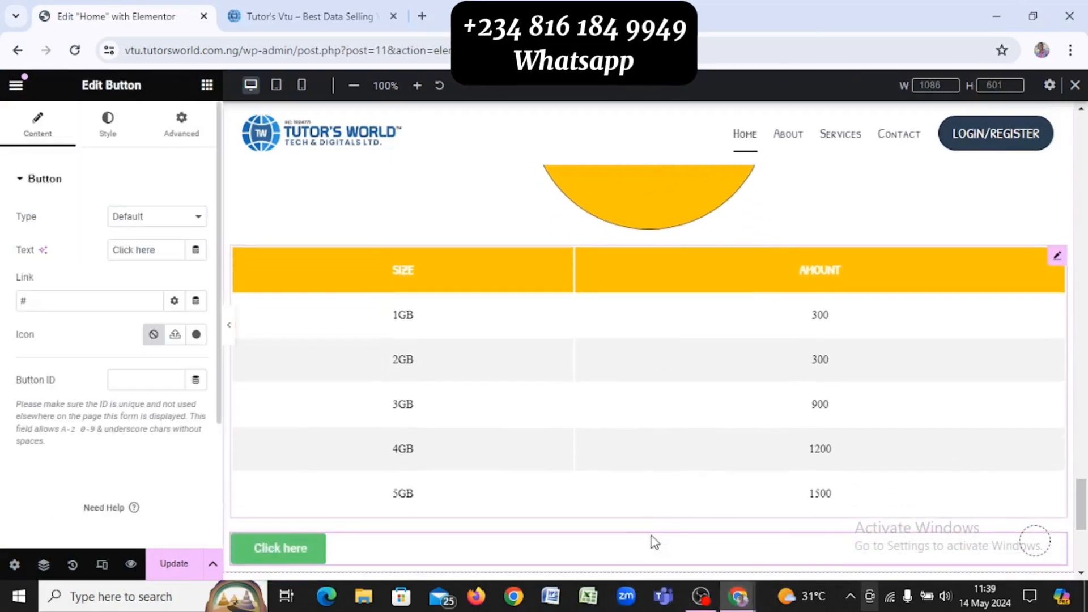
scroll(655, 543, "down", 2)
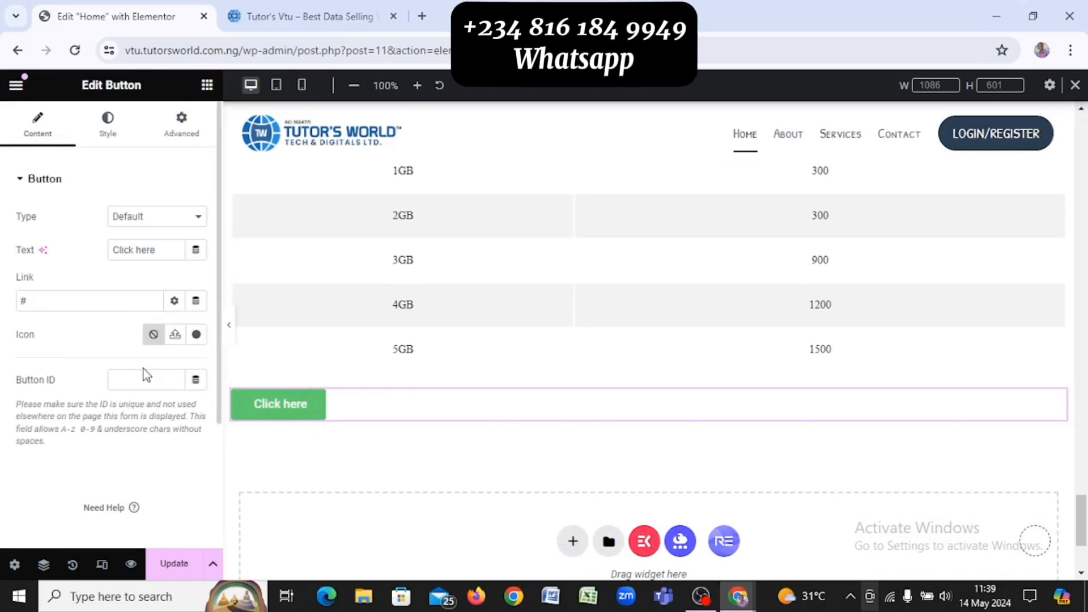
Replace the new button's text with BUY NOW
left_click_drag(169, 250, 81, 251)
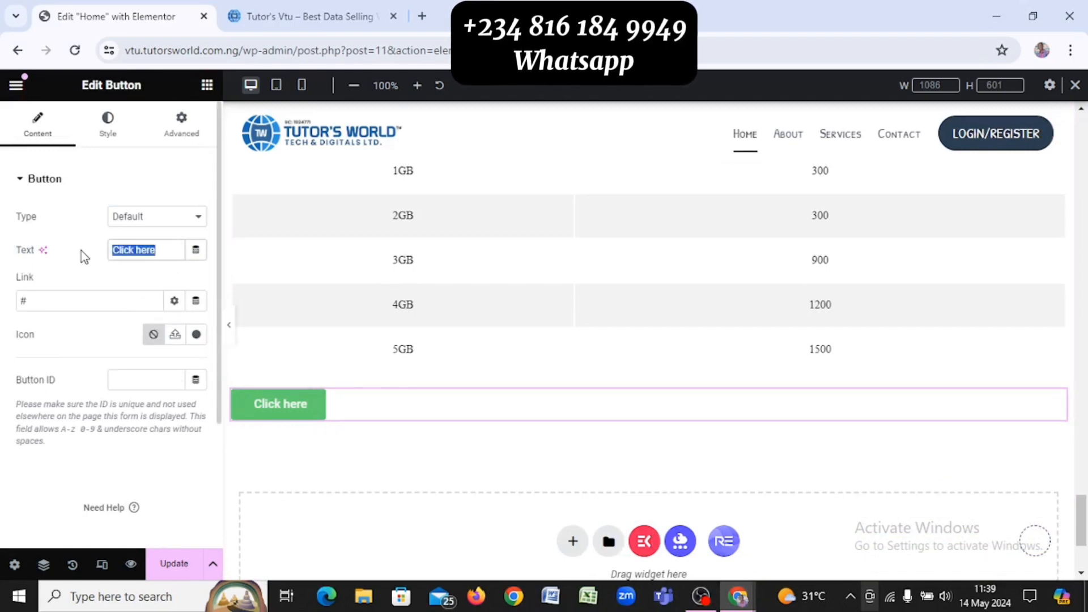
type("bUY")
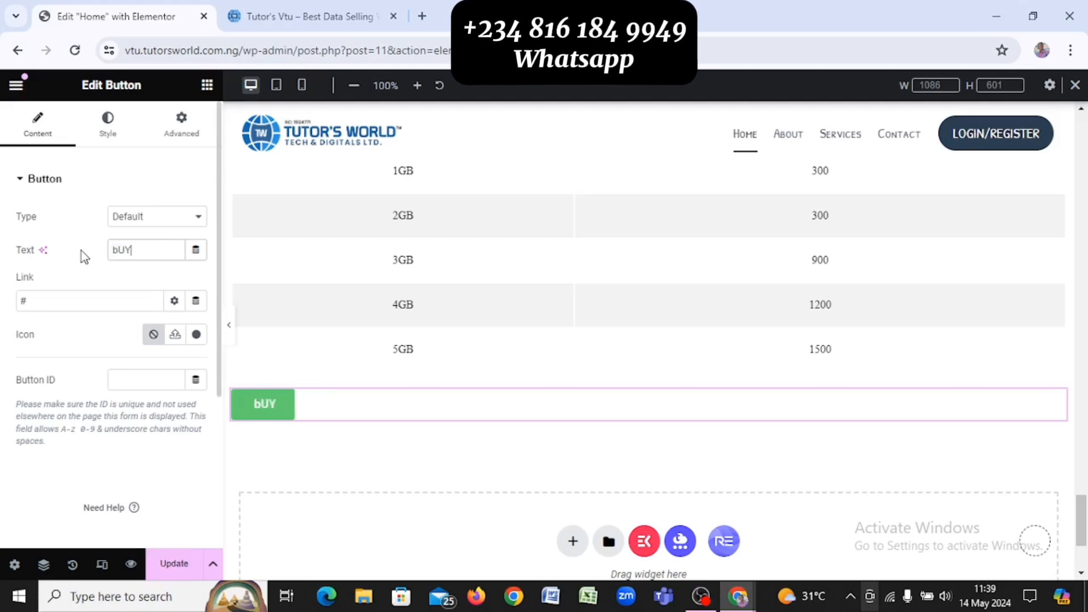
key("BackSpace")
key("BackSpace")
key("BackSpace")
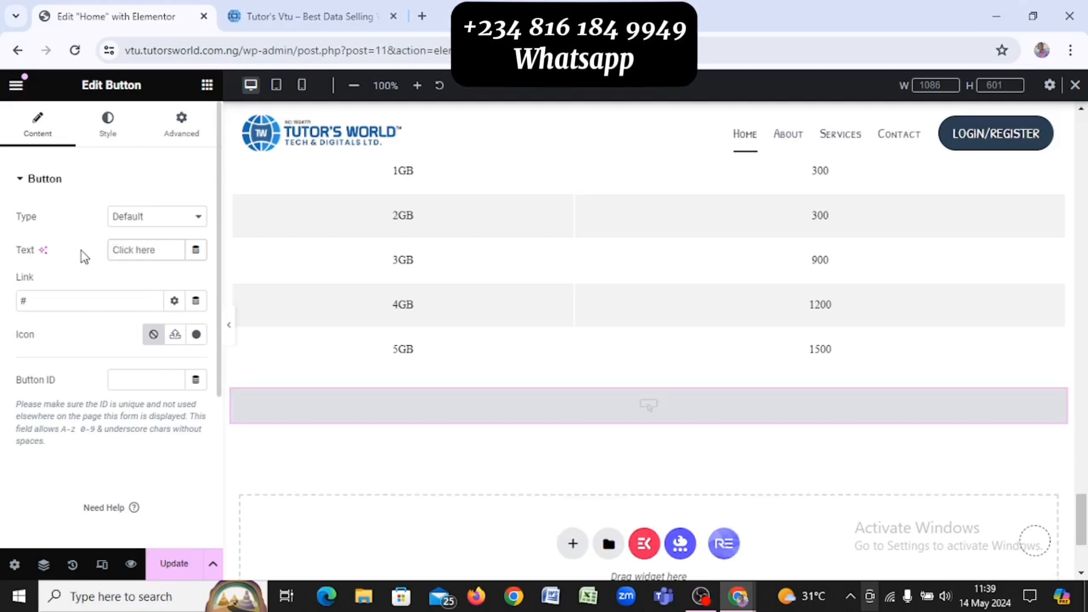
type("BU")
type("Y NOW")
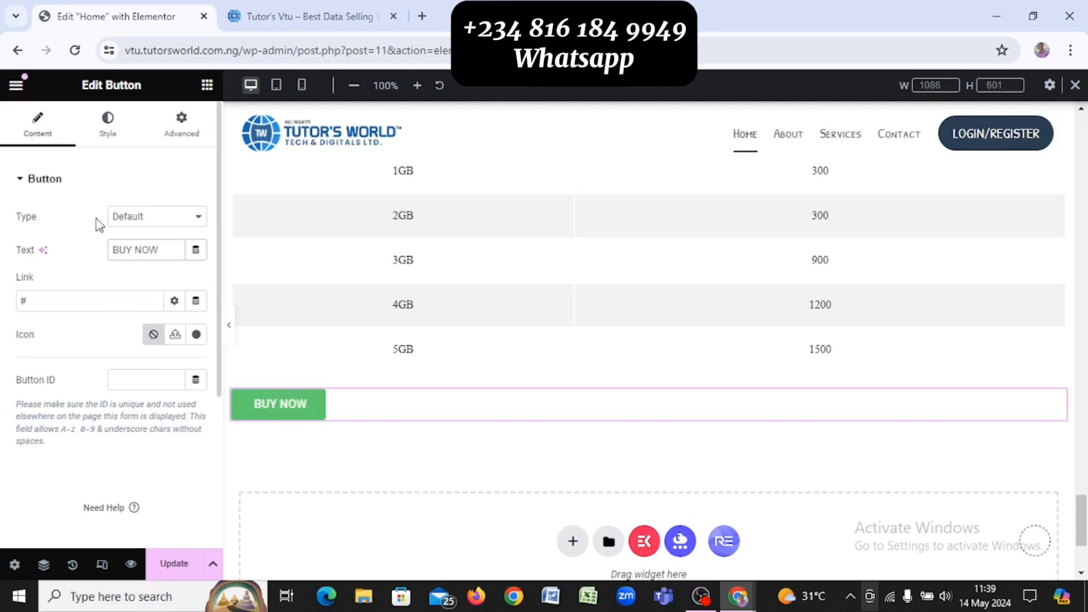
Link the BUY NOW button to the site's own VTU page by searching for VTU and picking the suggested address
left_click(139, 219)
left_click(141, 232)
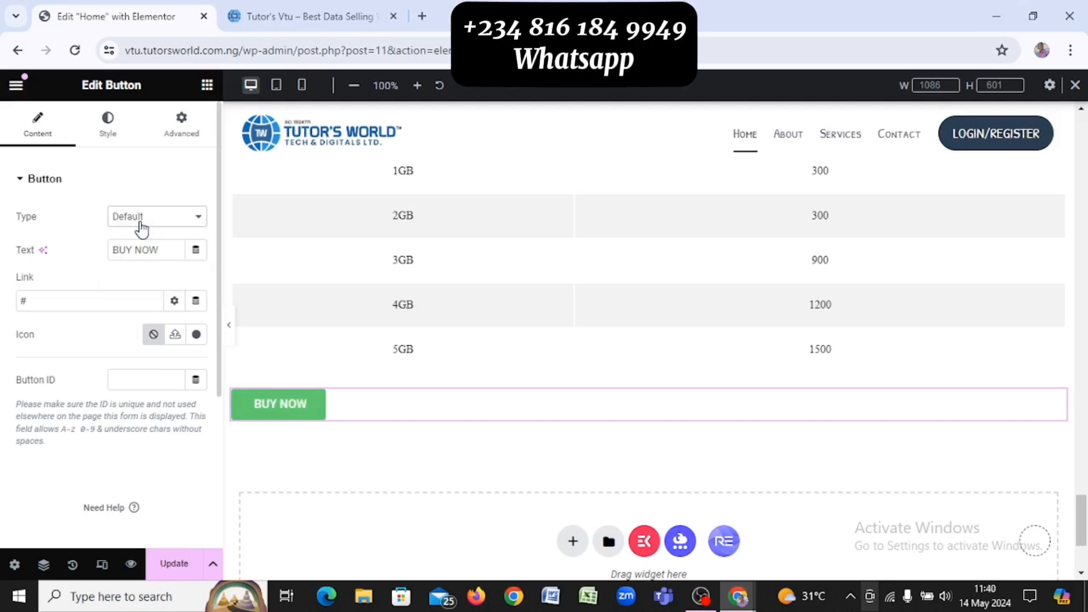
left_click(101, 298)
key("BackSpace")
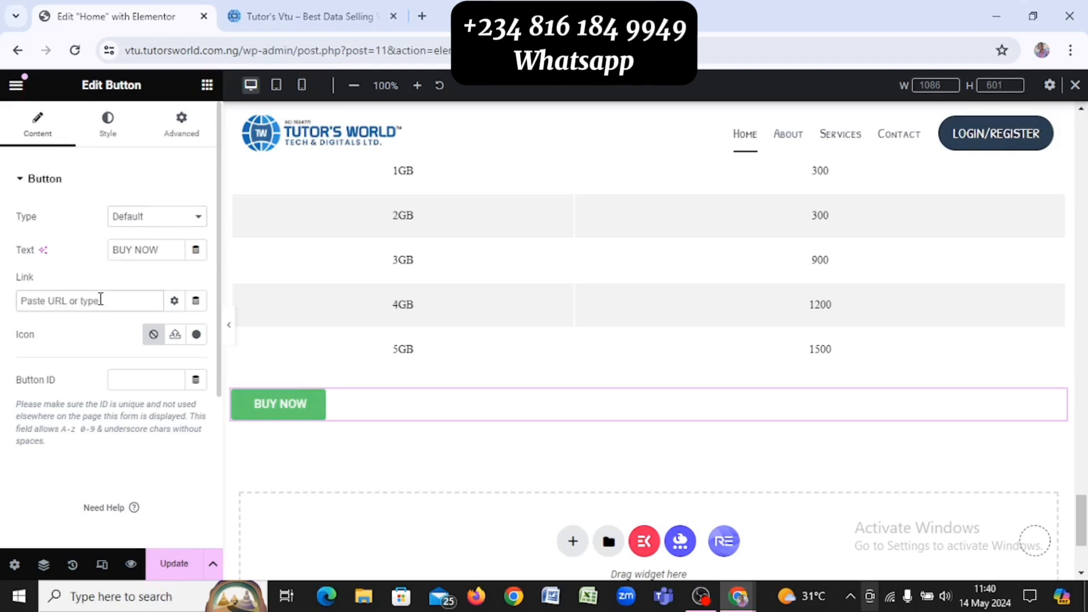
type("VTU")
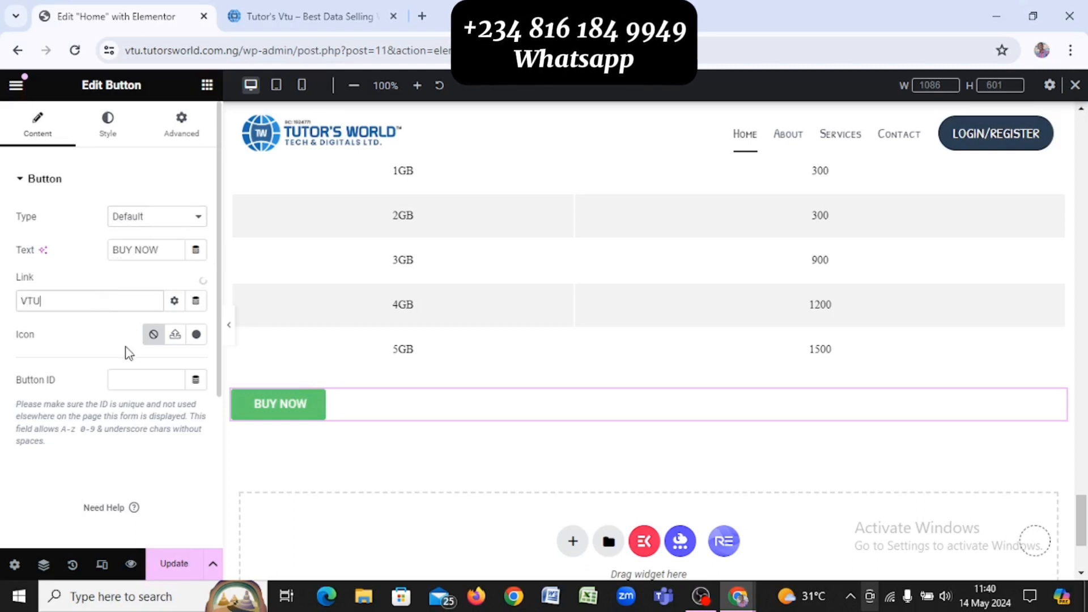
left_click(120, 337)
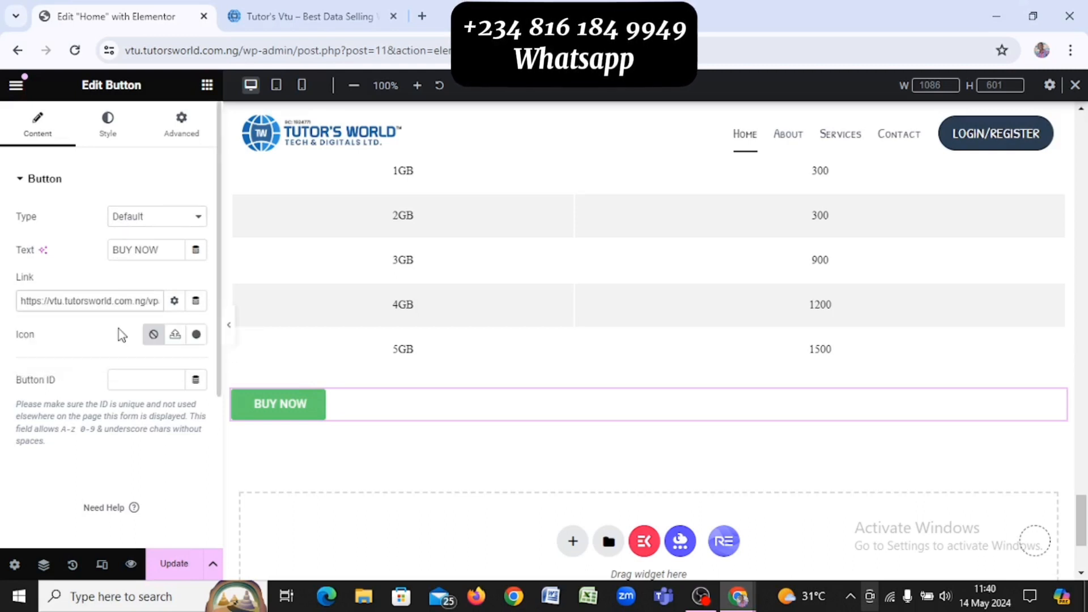
Center the BUY NOW button and apply the Primary global font to its text
left_click(99, 123)
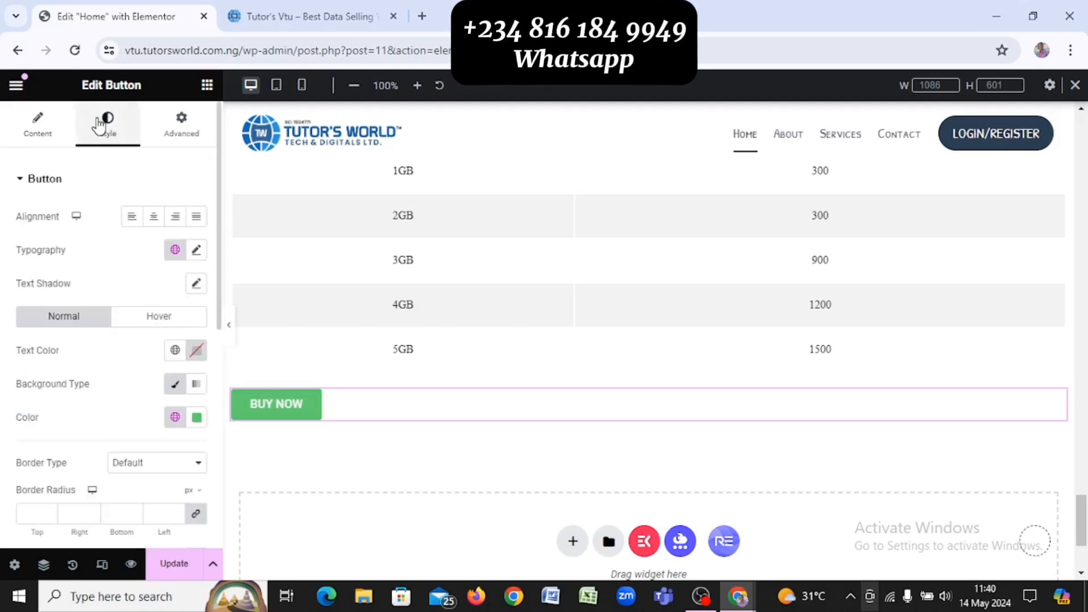
left_click(153, 221)
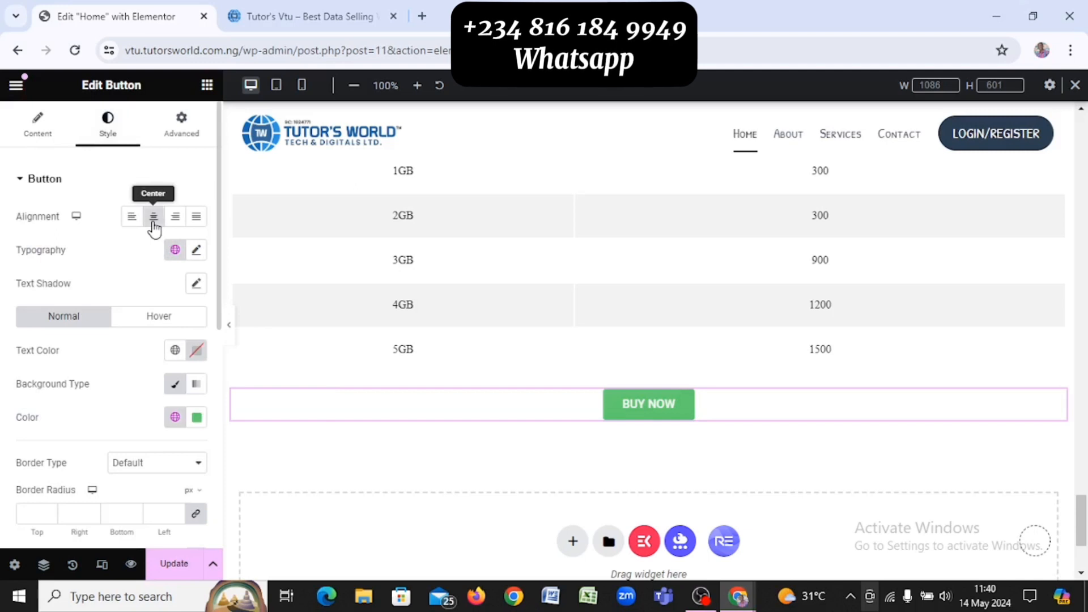
left_click(173, 251)
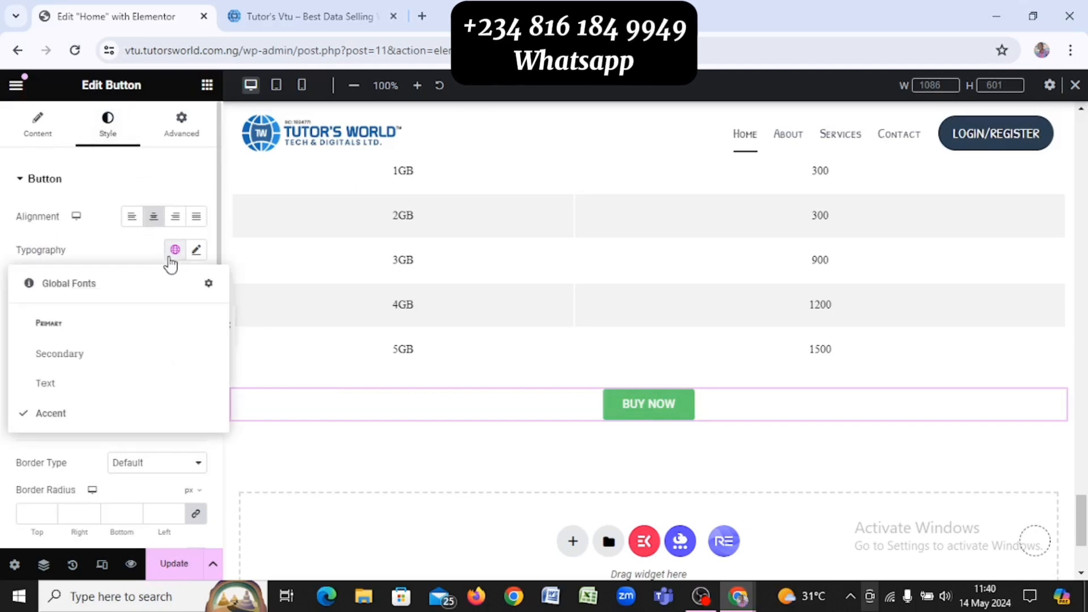
left_click(68, 327)
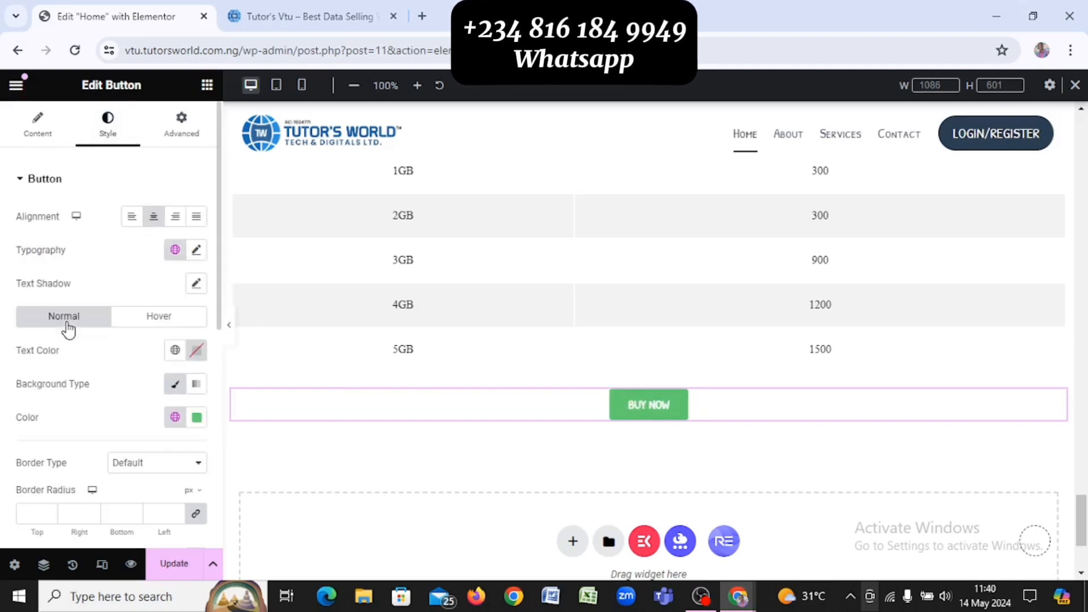
Set the BUY NOW button's normal background color to the global color Strongest text (#1A202C)
left_click(177, 426)
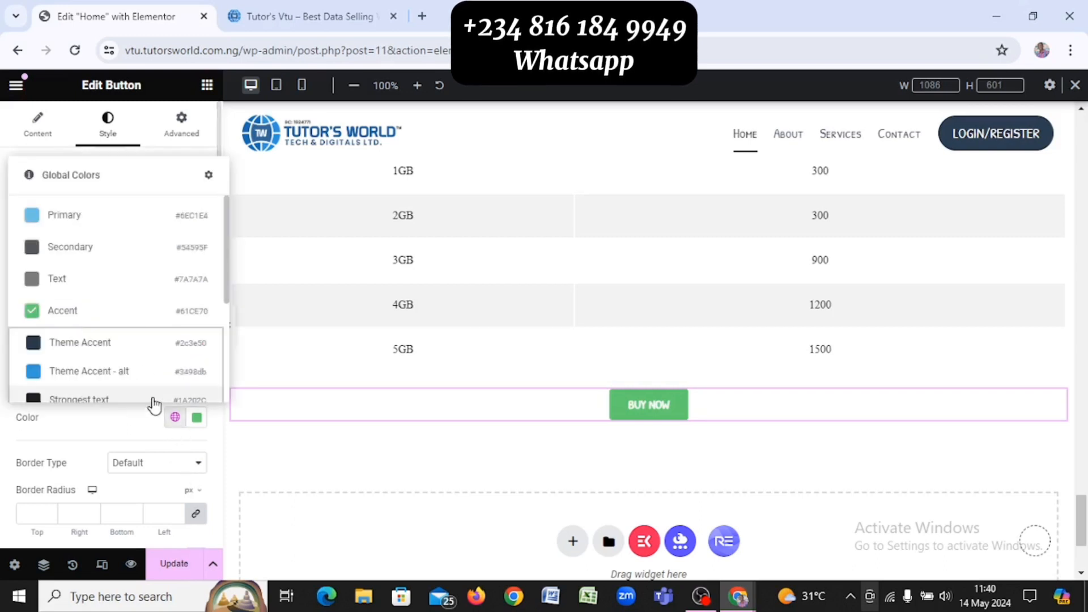
scroll(153, 400, "down", 3)
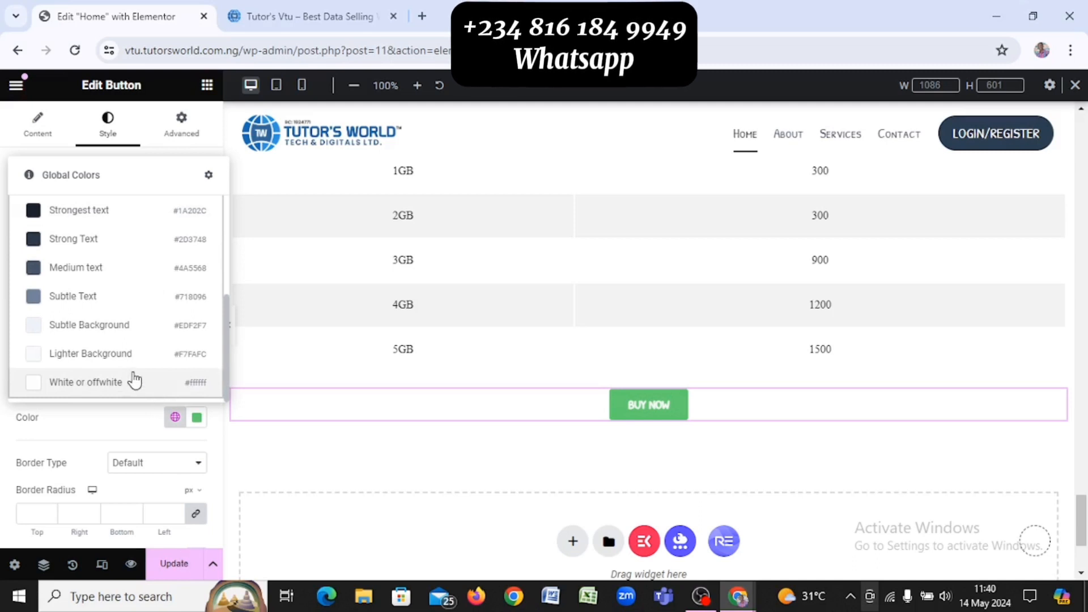
scroll(109, 267, "up", 2)
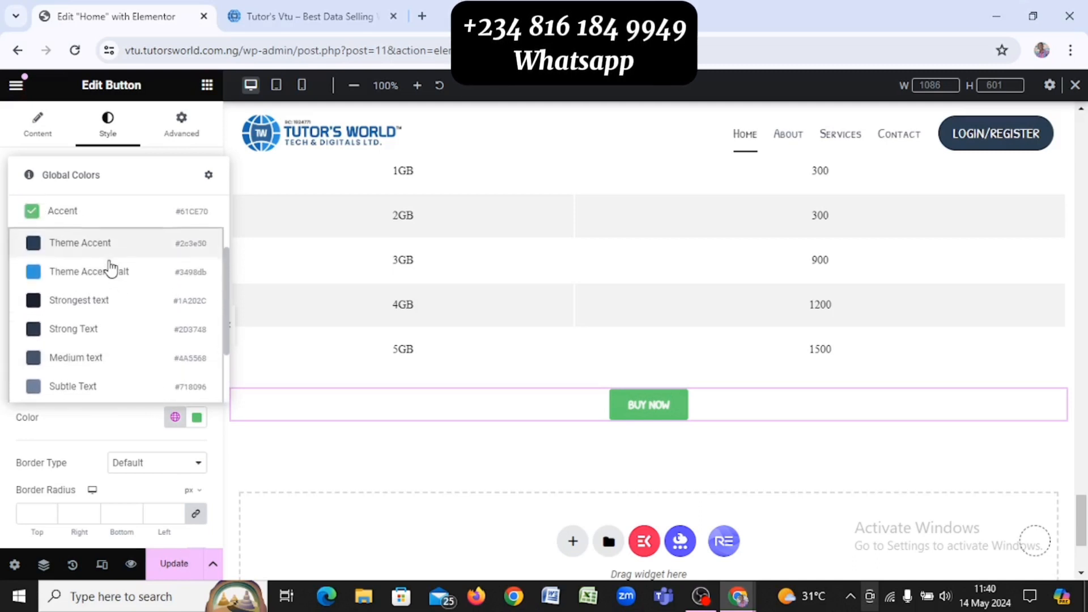
left_click(117, 293)
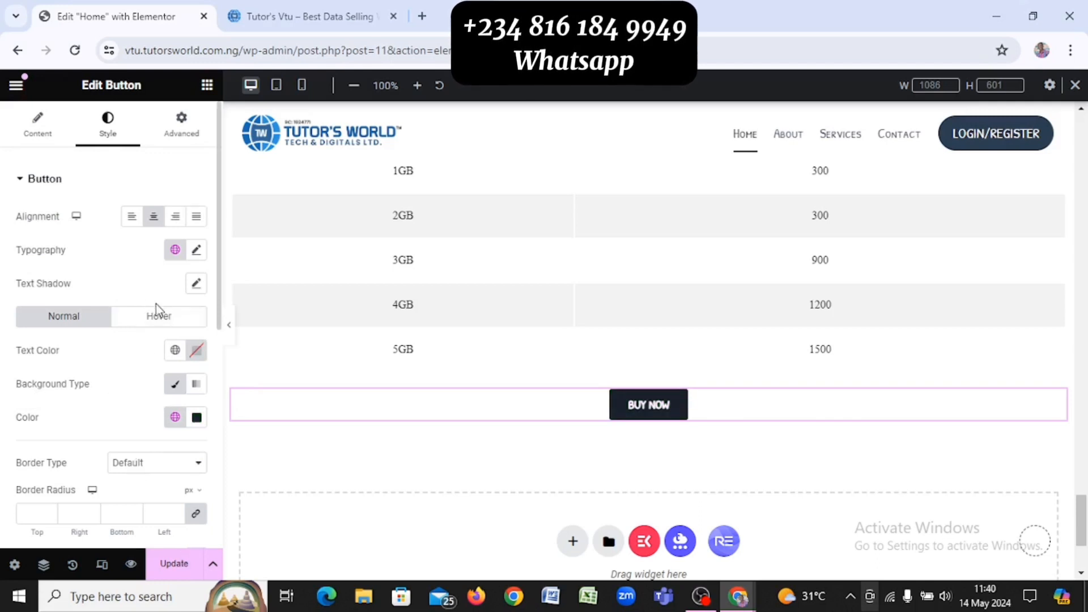
Examine the BUY NOW button's content settings and its style options for border, box shadow and padding
scroll(158, 306, "down", 3)
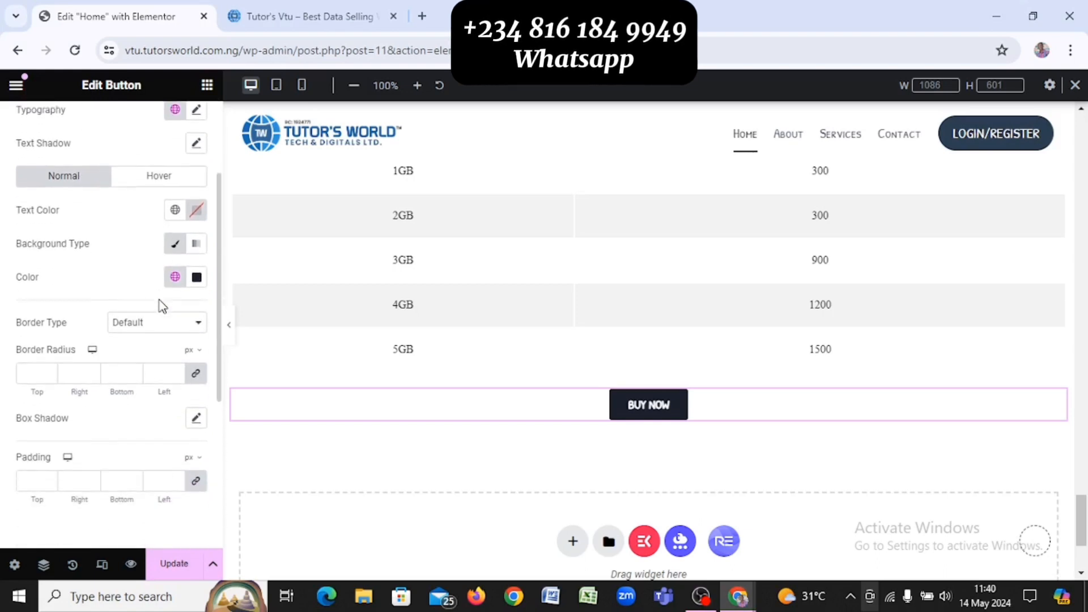
scroll(159, 306, "up", 1)
scroll(160, 301, "up", 1)
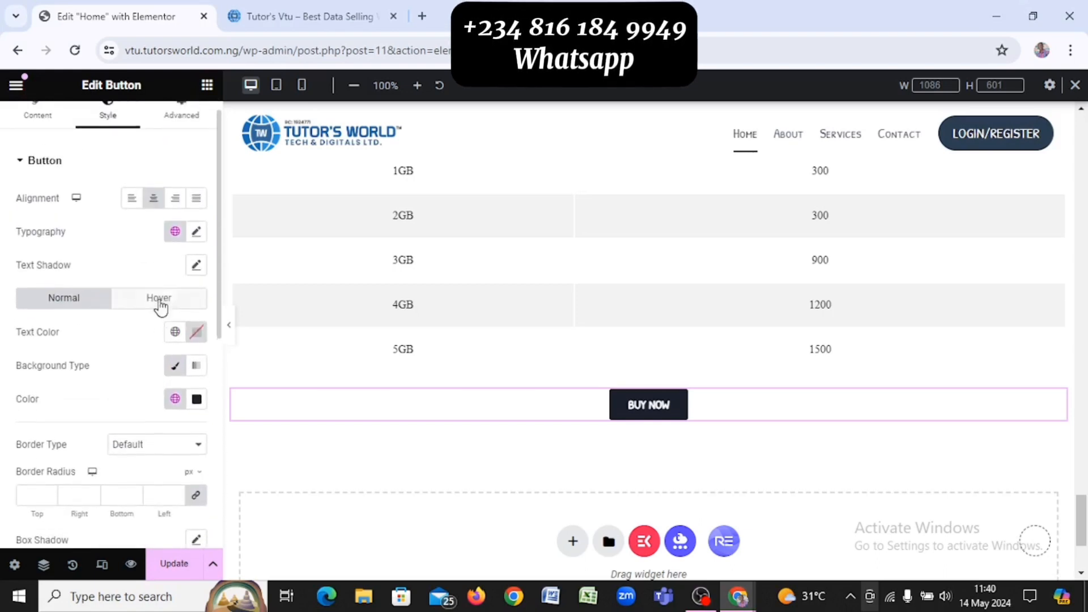
scroll(162, 304, "down", 2)
scroll(159, 306, "down", 1)
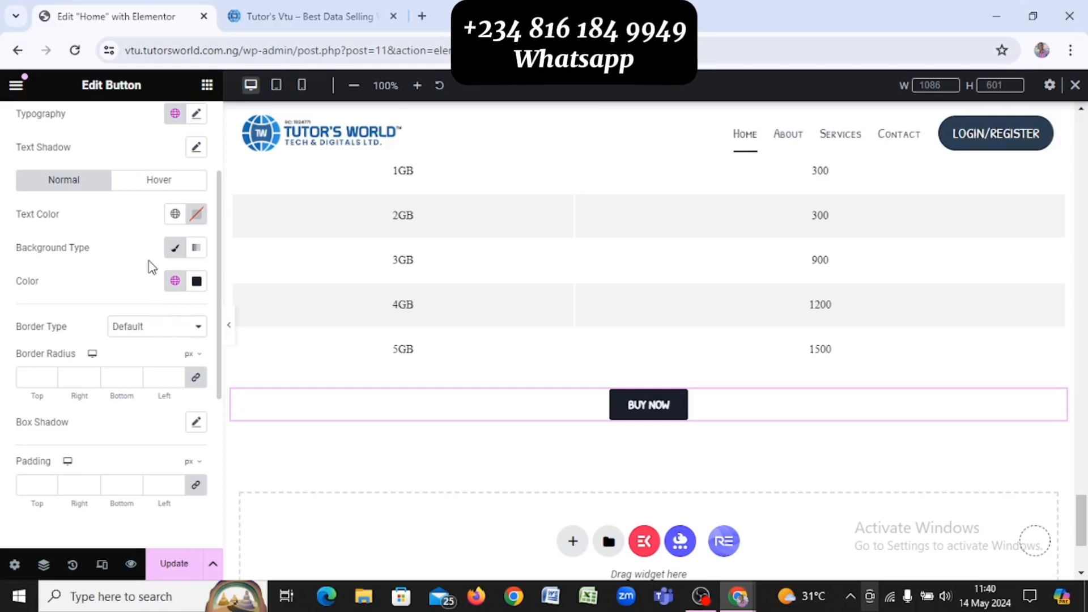
scroll(125, 379, "up", 1)
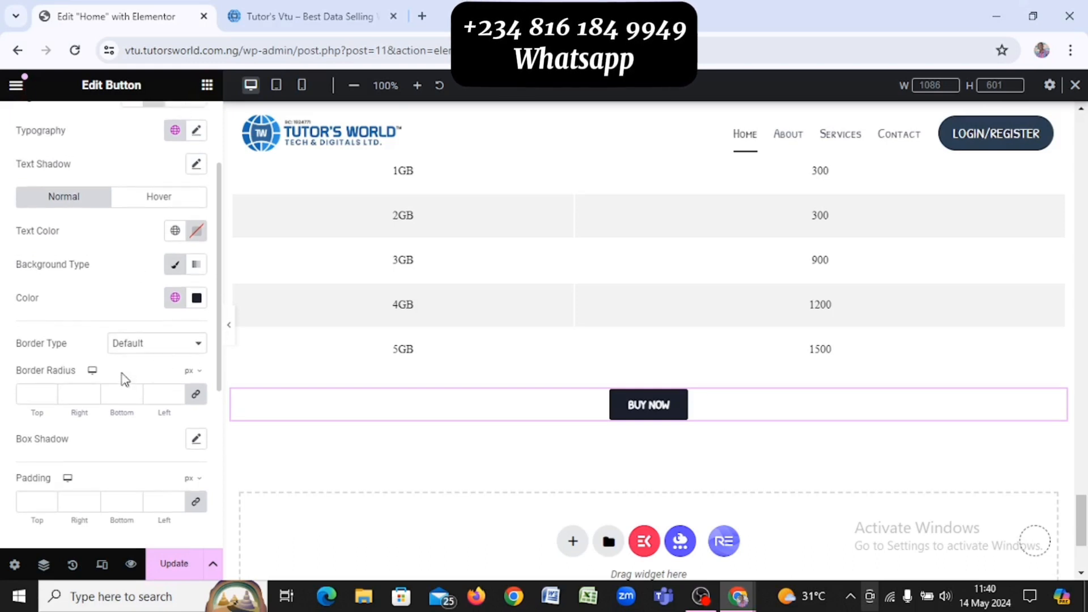
scroll(125, 379, "up", 4)
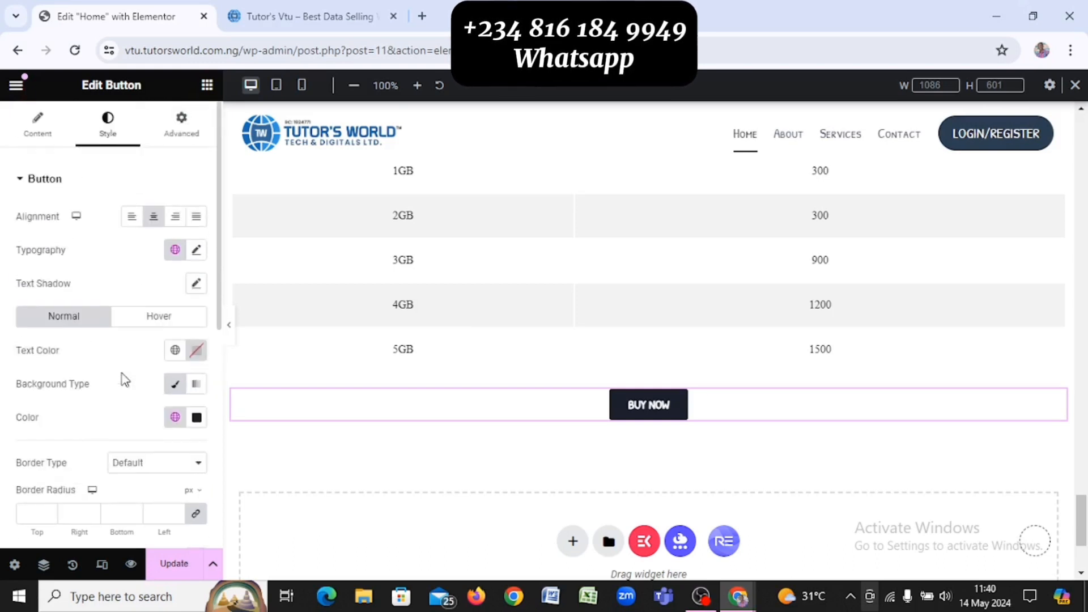
left_click(45, 130)
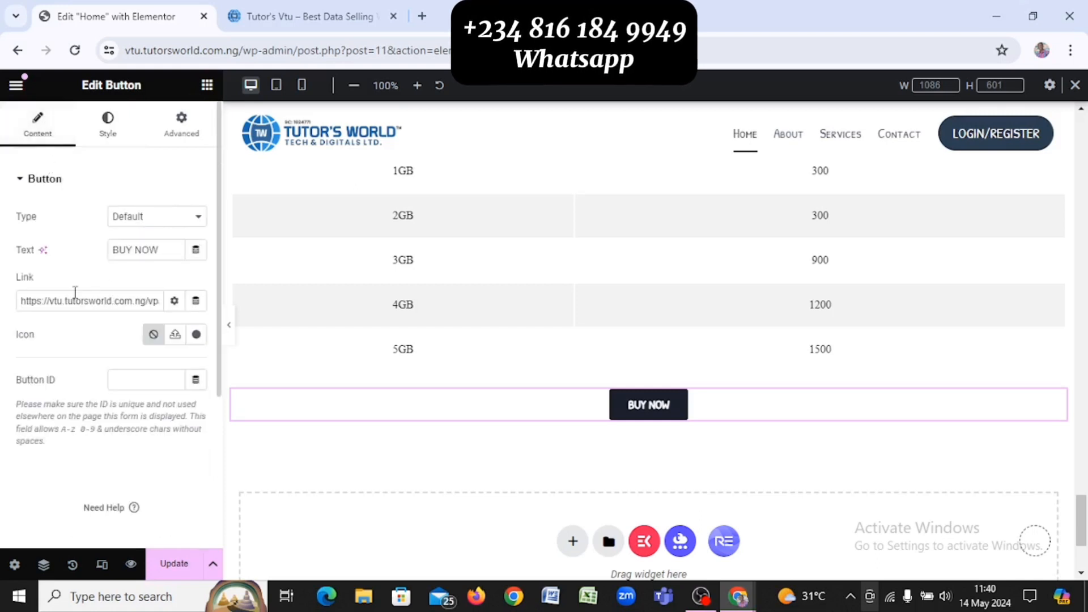
left_click(116, 139)
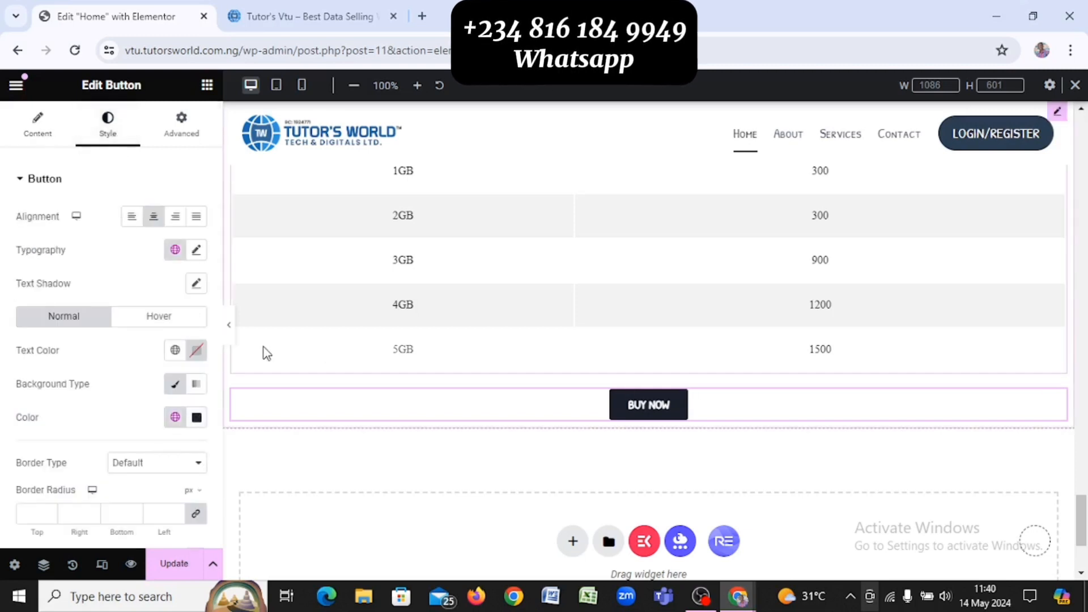
scroll(148, 322, "down", 3)
scroll(148, 322, "down", 2)
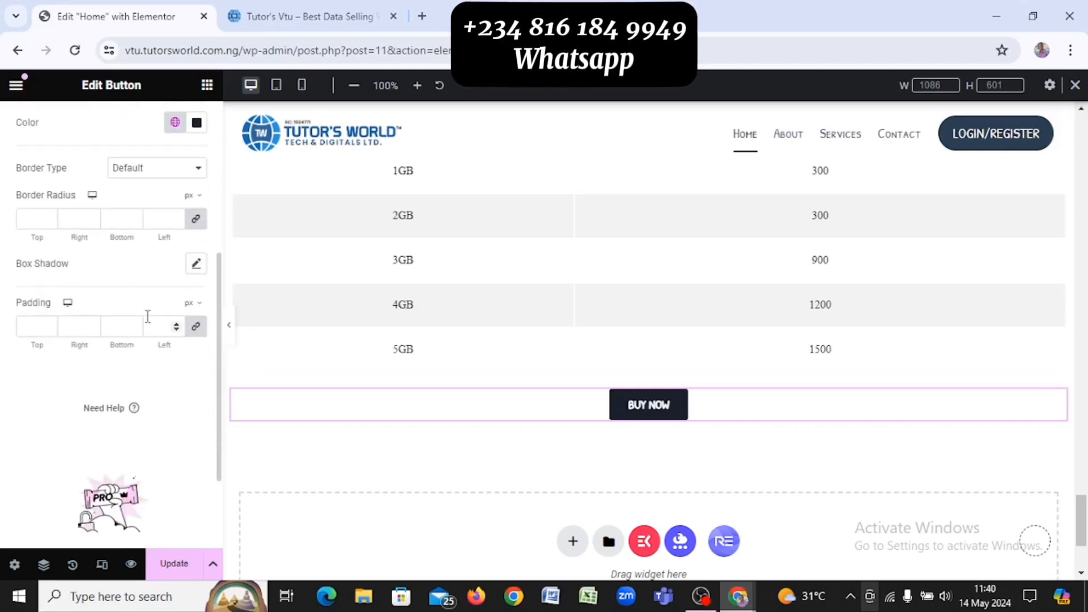
scroll(147, 316, "up", 3)
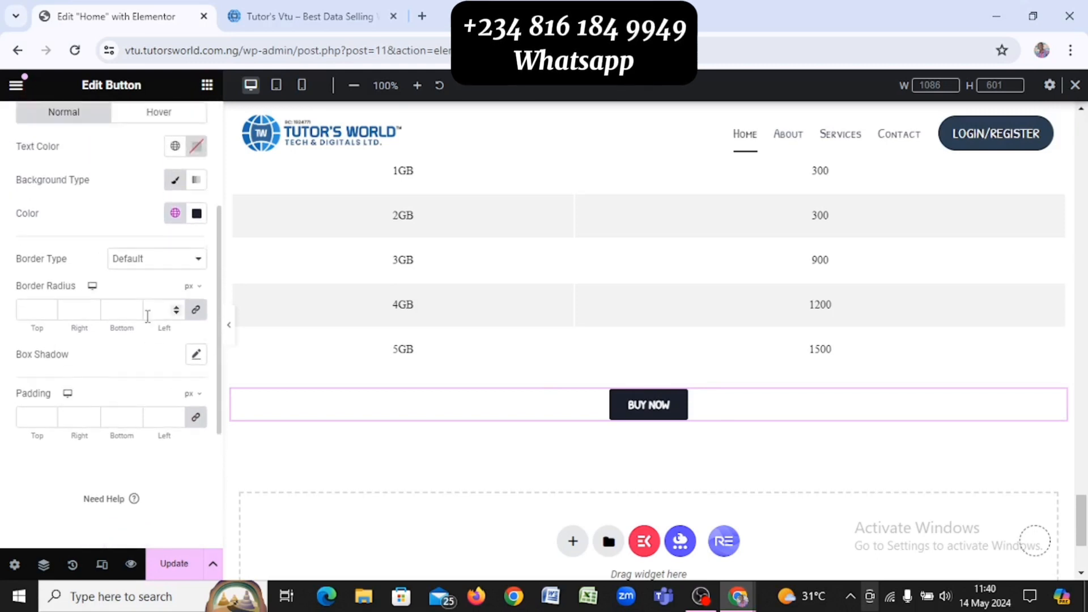
scroll(145, 321, "up", 2)
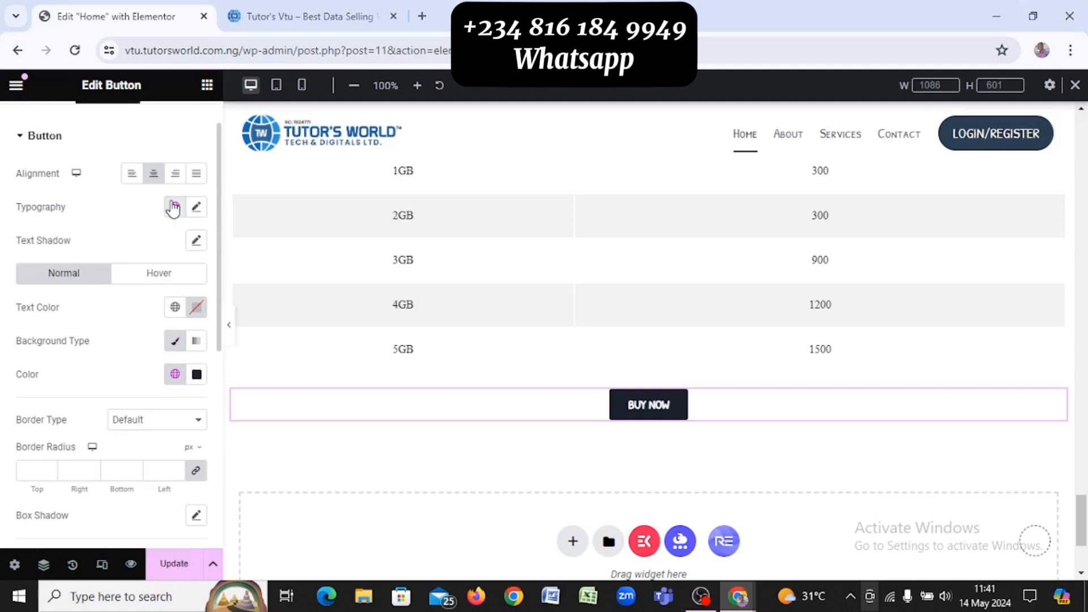
Set the BUY NOW button's alignment to justified so it spans the full width of the table
left_click(197, 176)
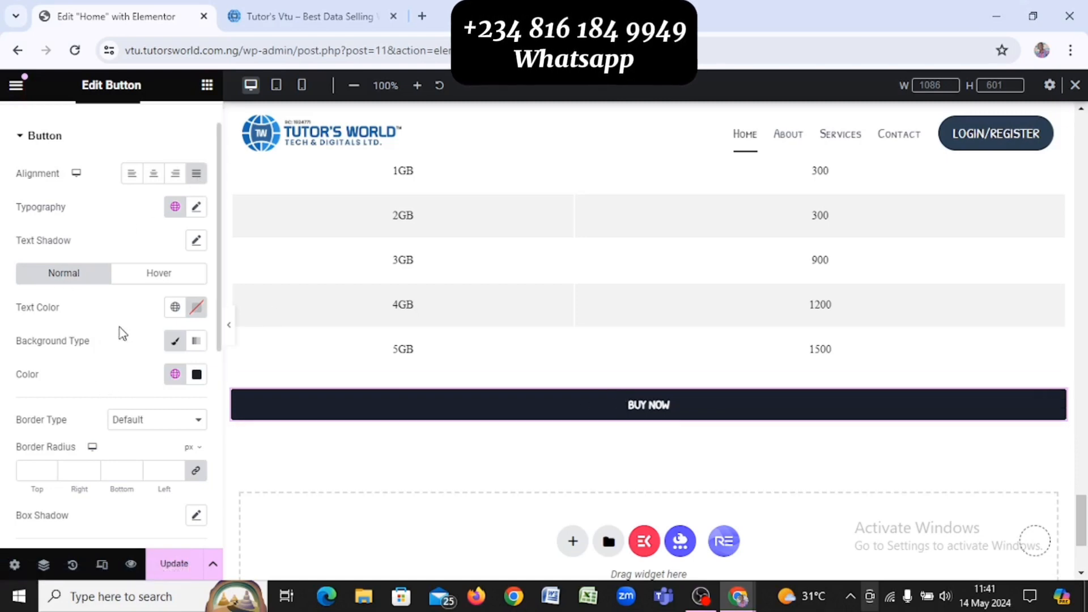
left_click(172, 310)
left_click(150, 308)
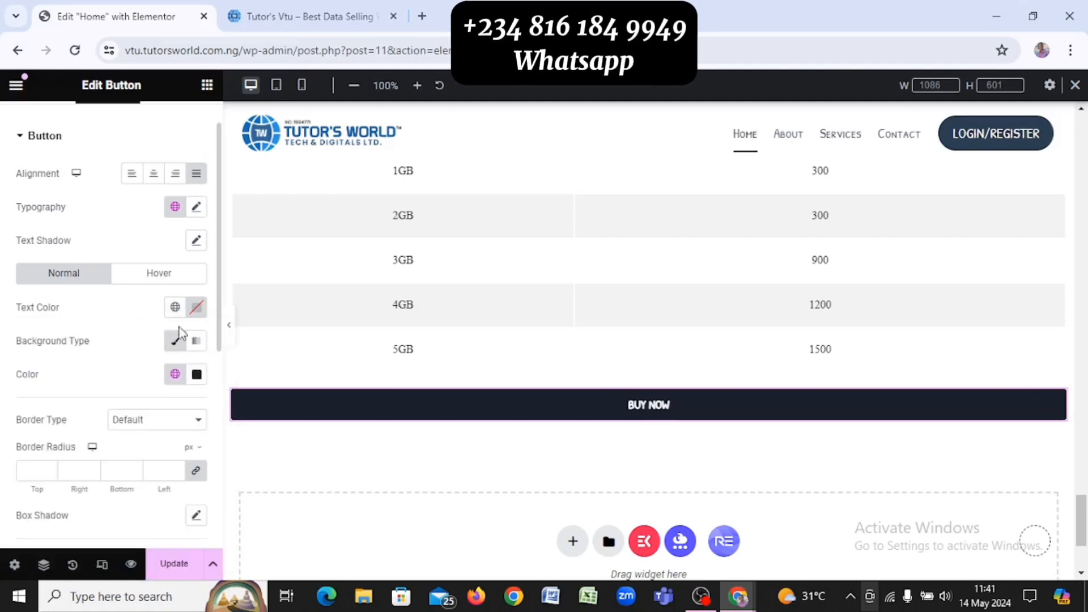
scroll(132, 360, "down", 2)
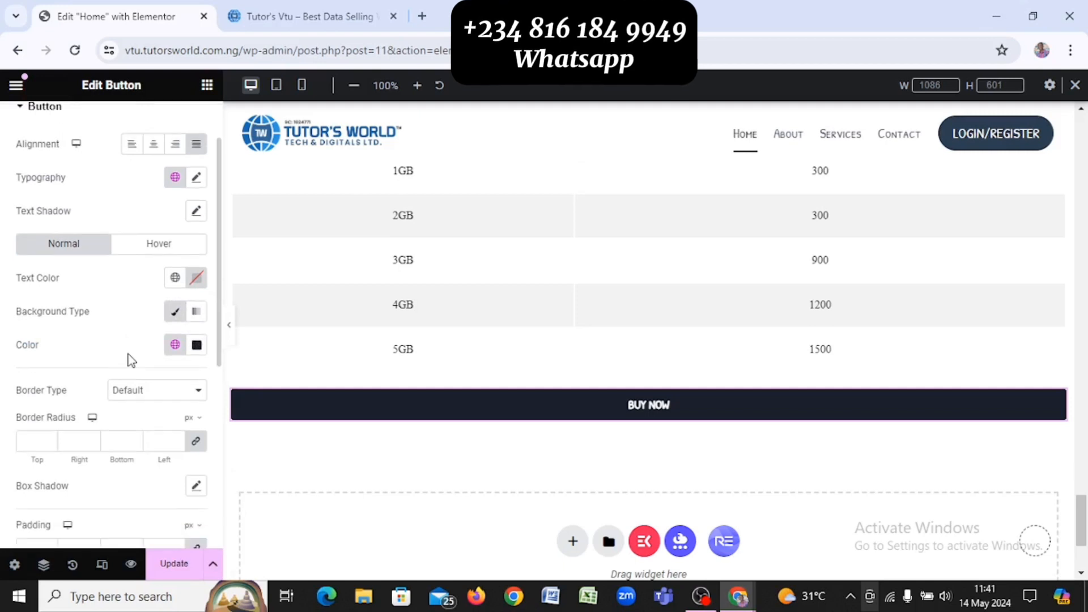
scroll(132, 360, "up", 3)
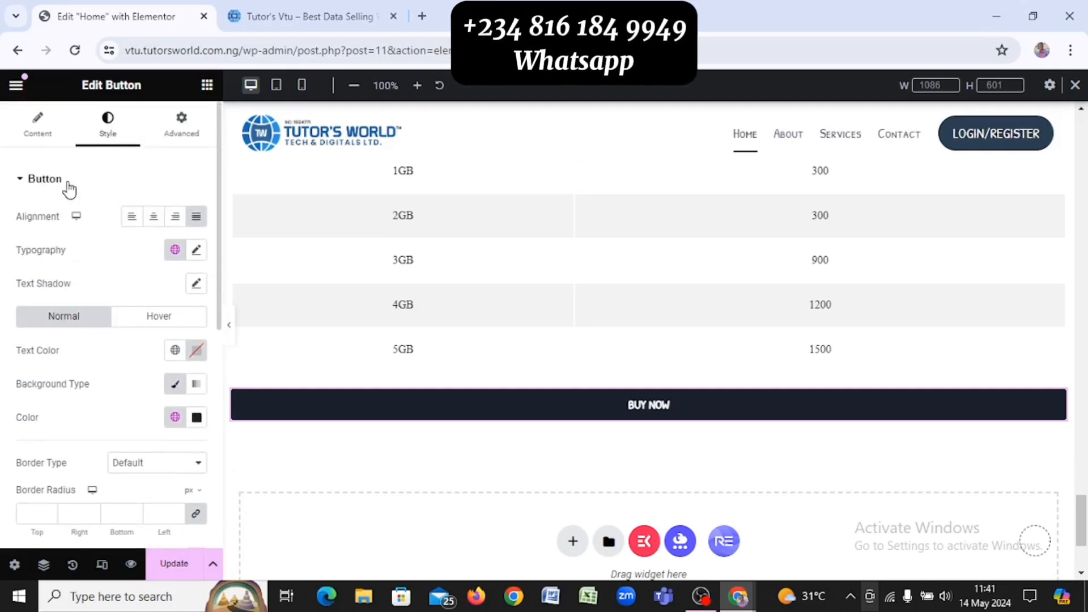
scroll(117, 369, "down", 2)
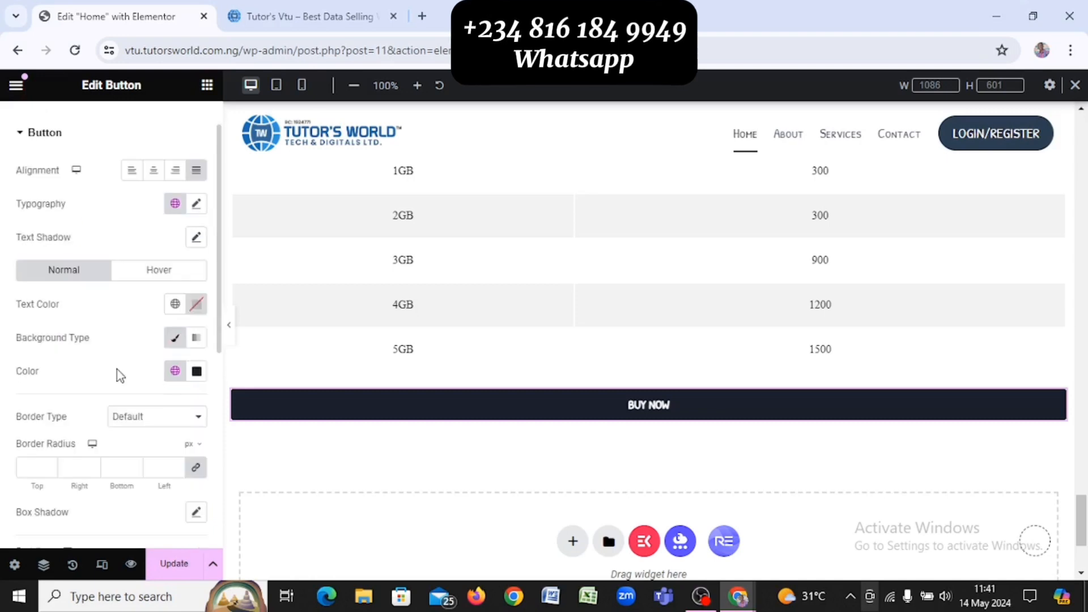
scroll(151, 369, "down", 5)
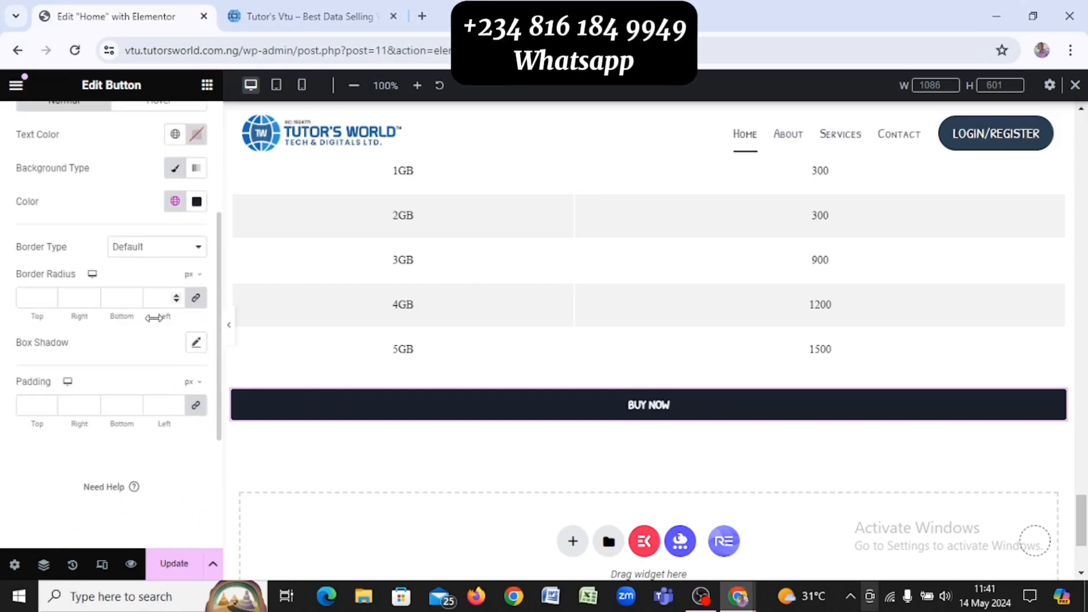
scroll(154, 317, "up", 1)
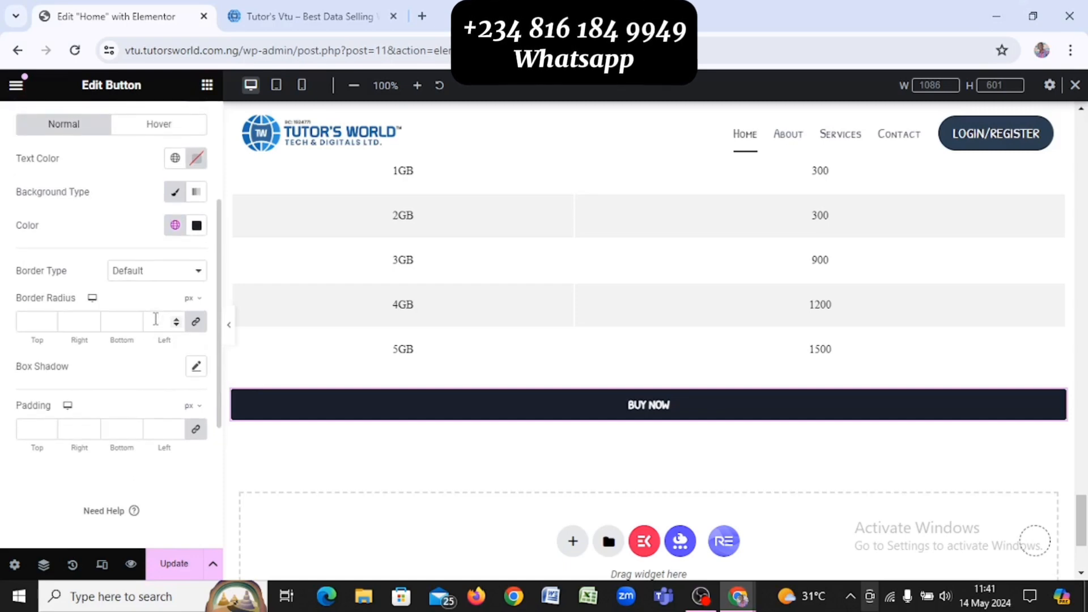
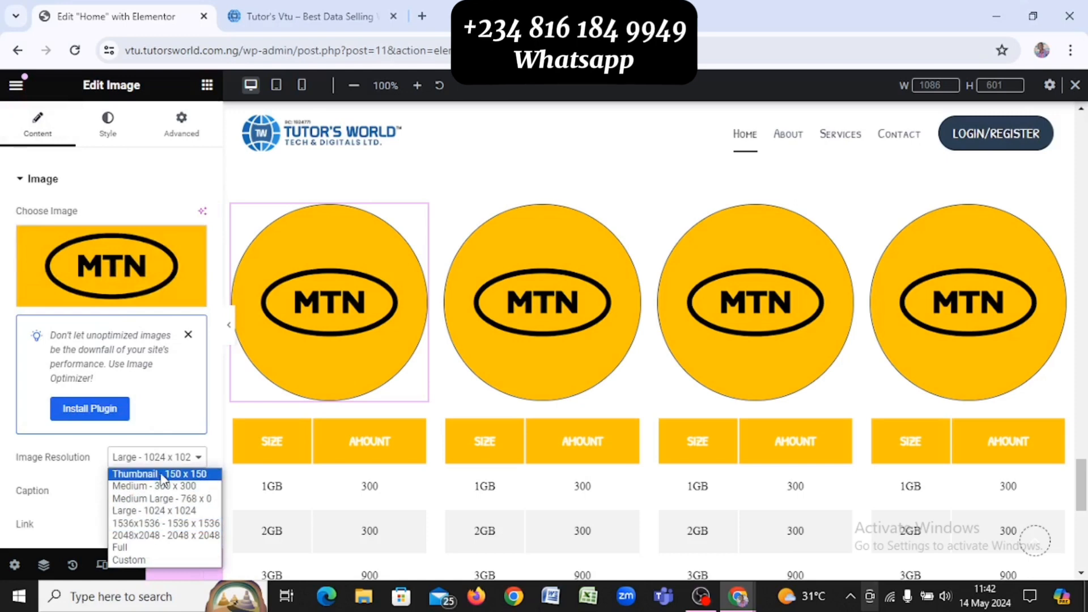
Set the image resolution of the MTN logos in the first three columns to Thumbnail - 150 x 150
left_click(161, 474)
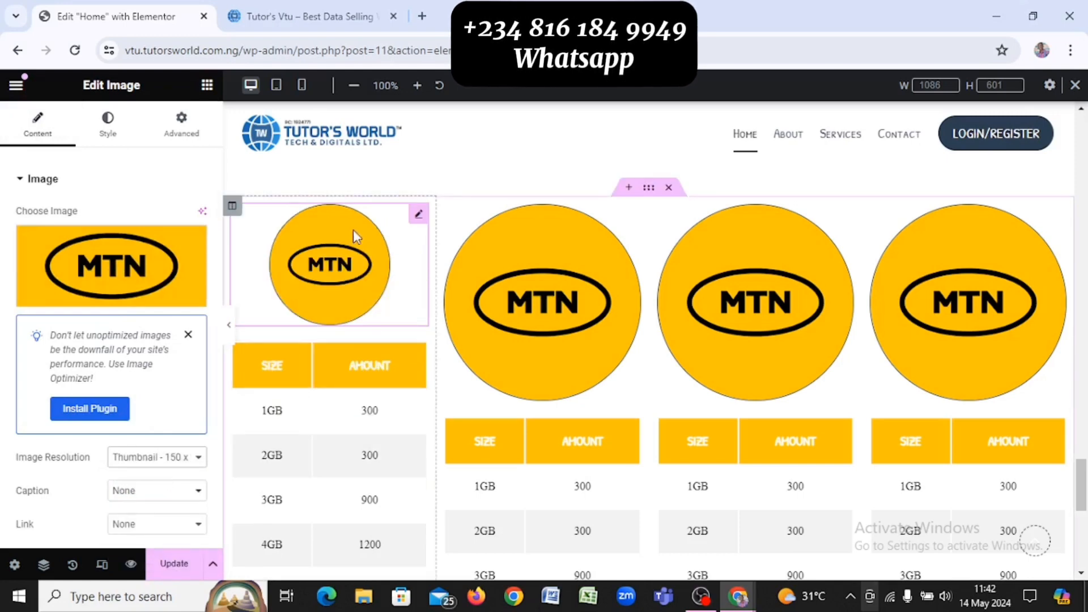
left_click(498, 269)
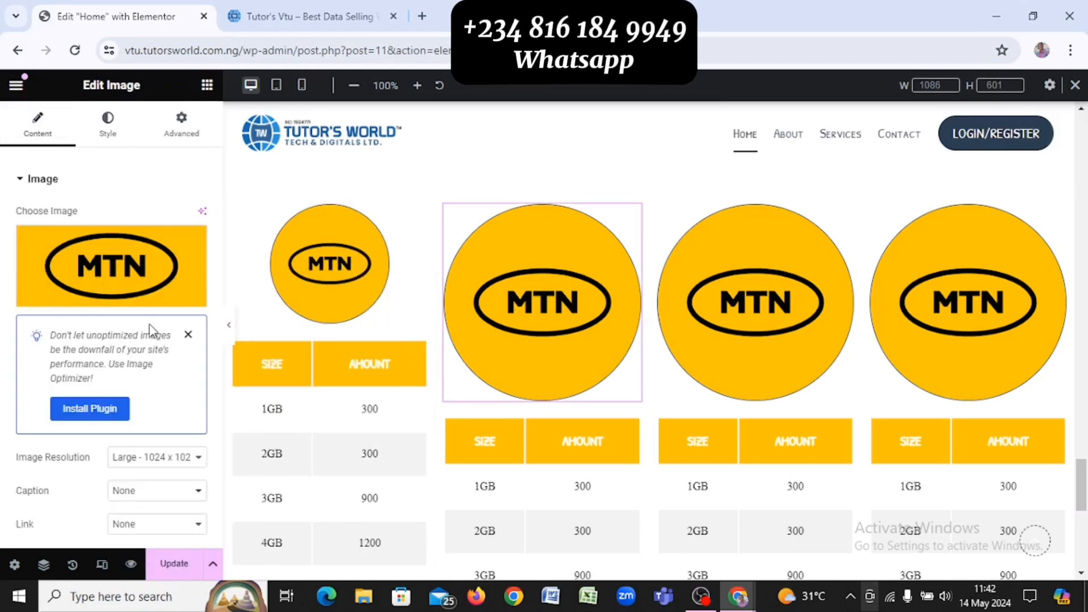
left_click(178, 456)
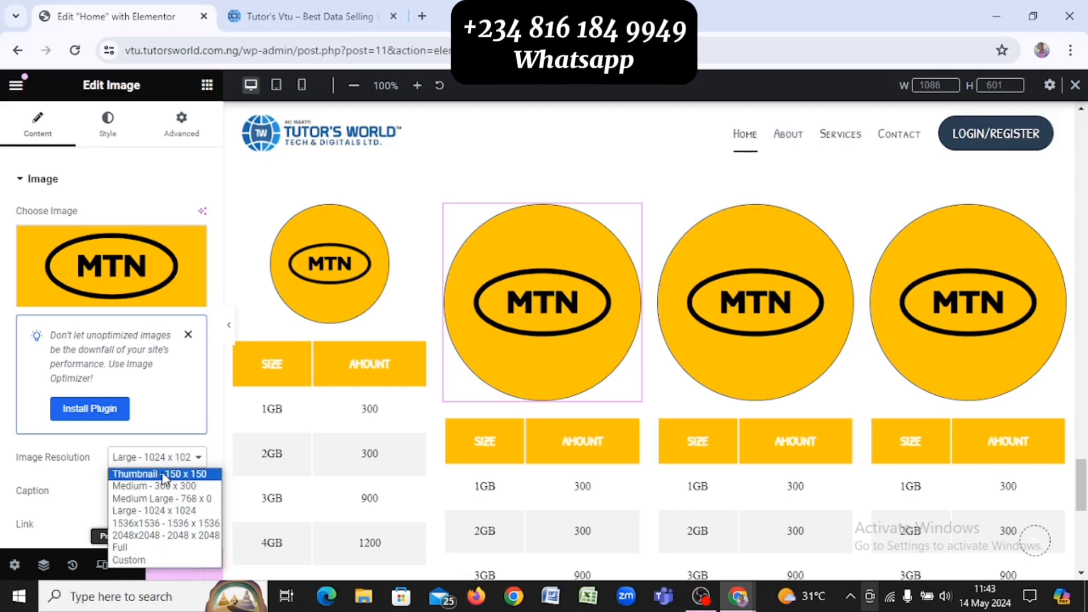
left_click(165, 475)
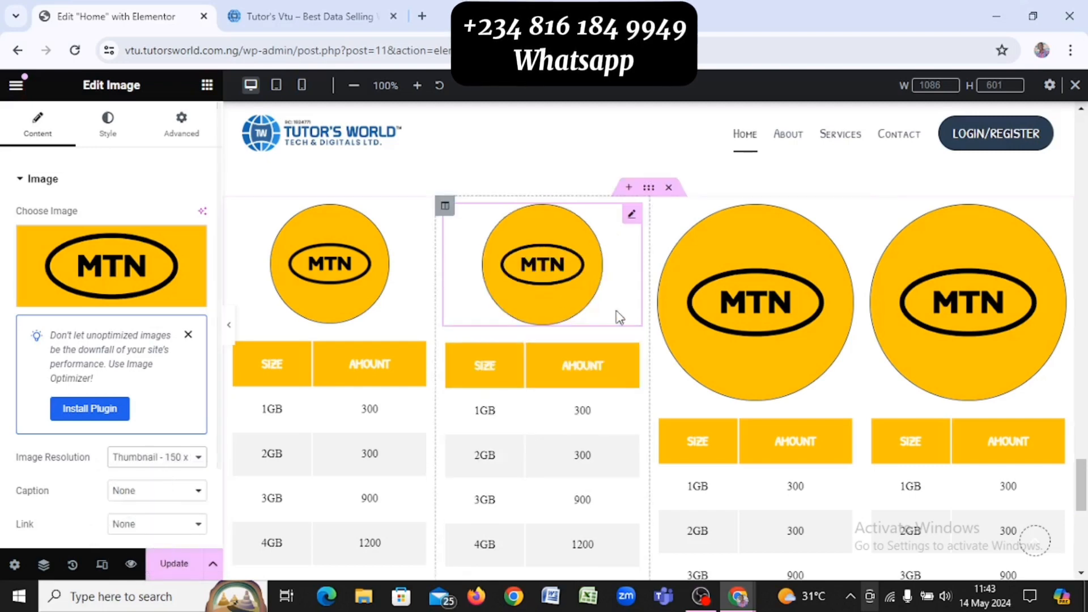
right_click(710, 294)
left_click(332, 298)
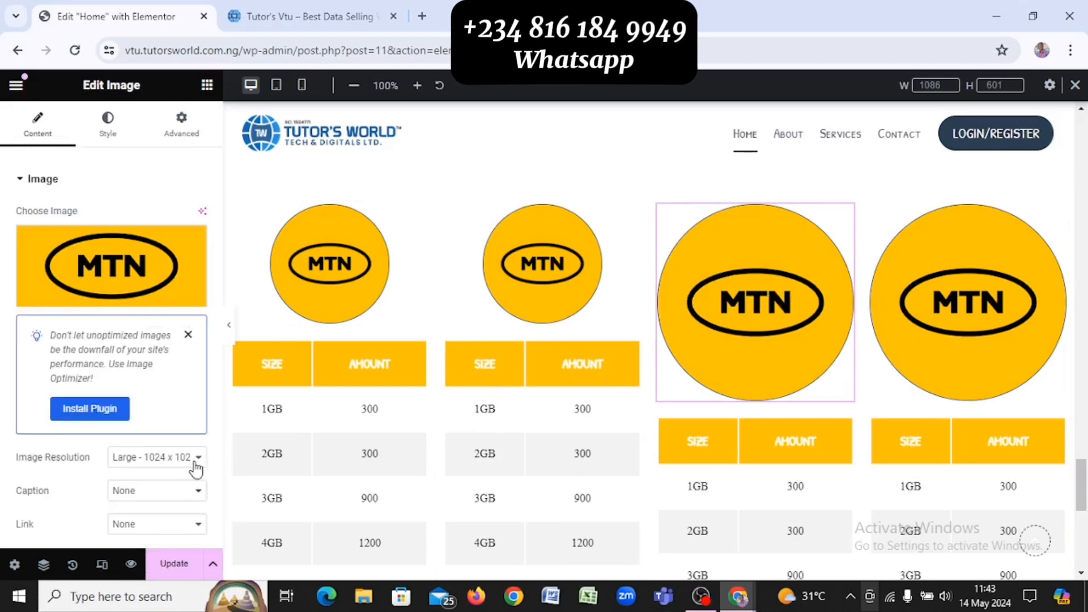
left_click(195, 460)
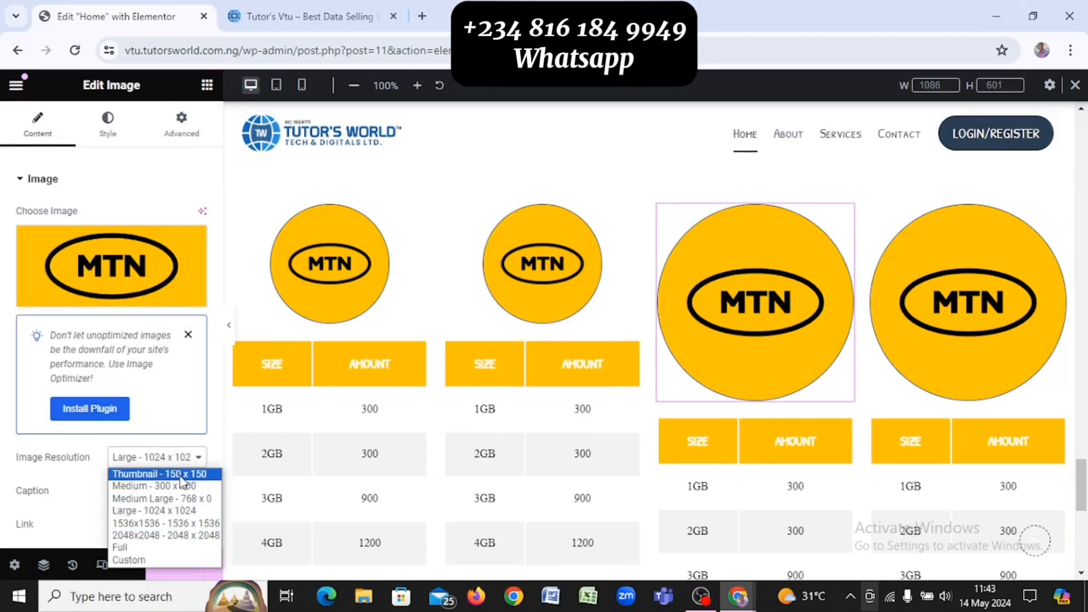
left_click(180, 475)
Set the fourth column's MTN logo resolution to Thumbnail - 150 x 150 and update the page
left_click(954, 311)
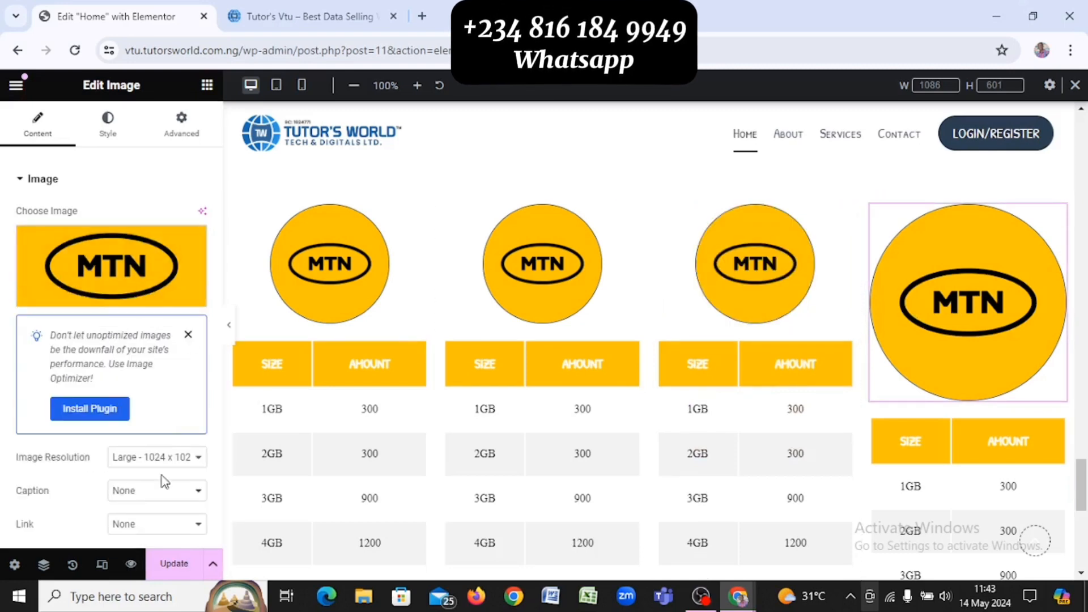
left_click(162, 460)
left_click(171, 459)
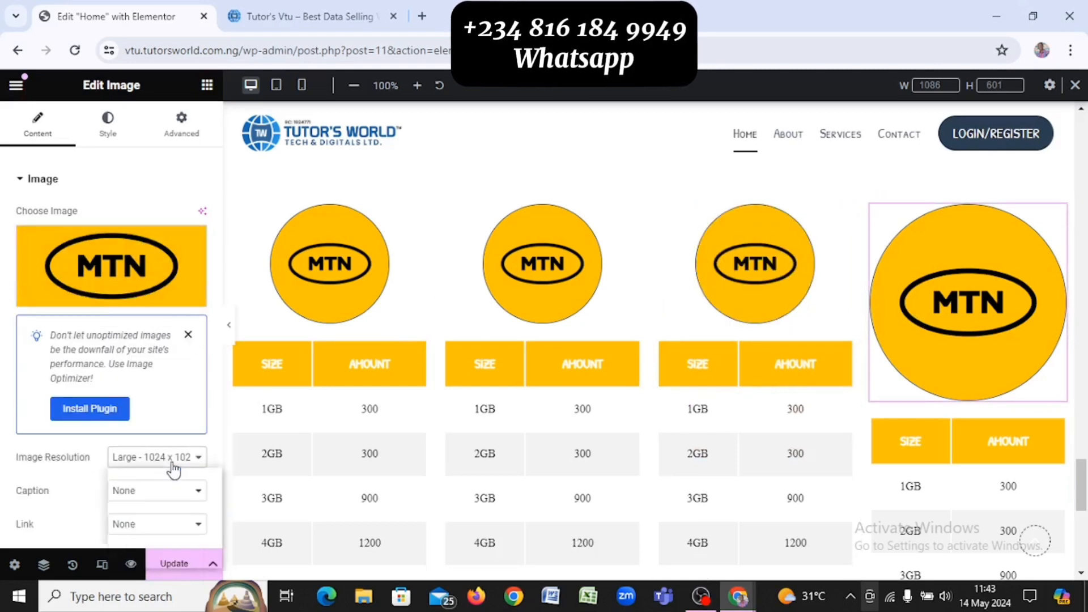
left_click(188, 460)
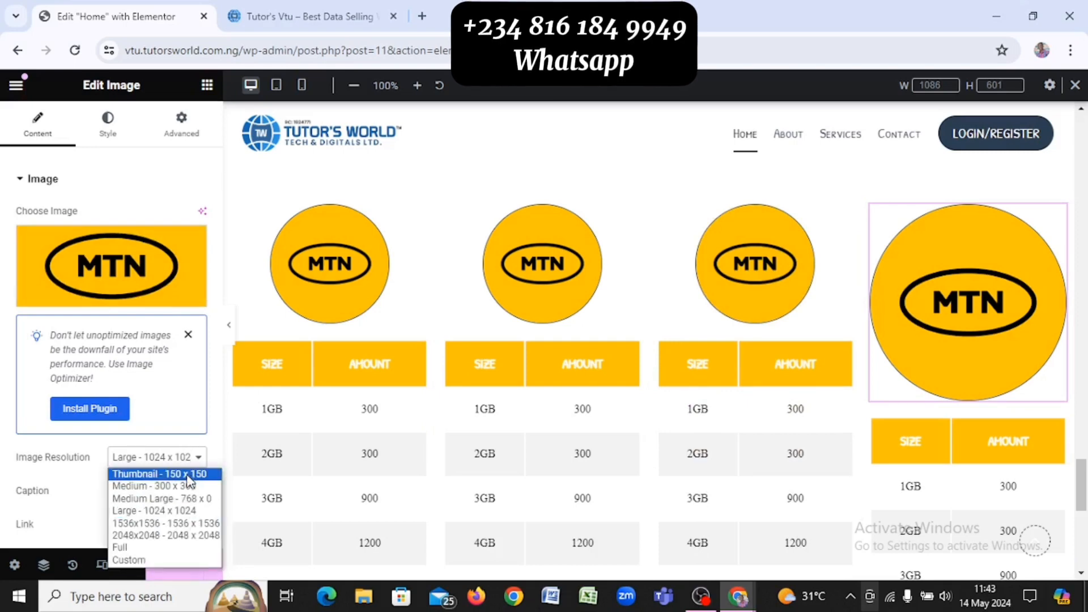
left_click(187, 475)
scroll(668, 339, "down", 3)
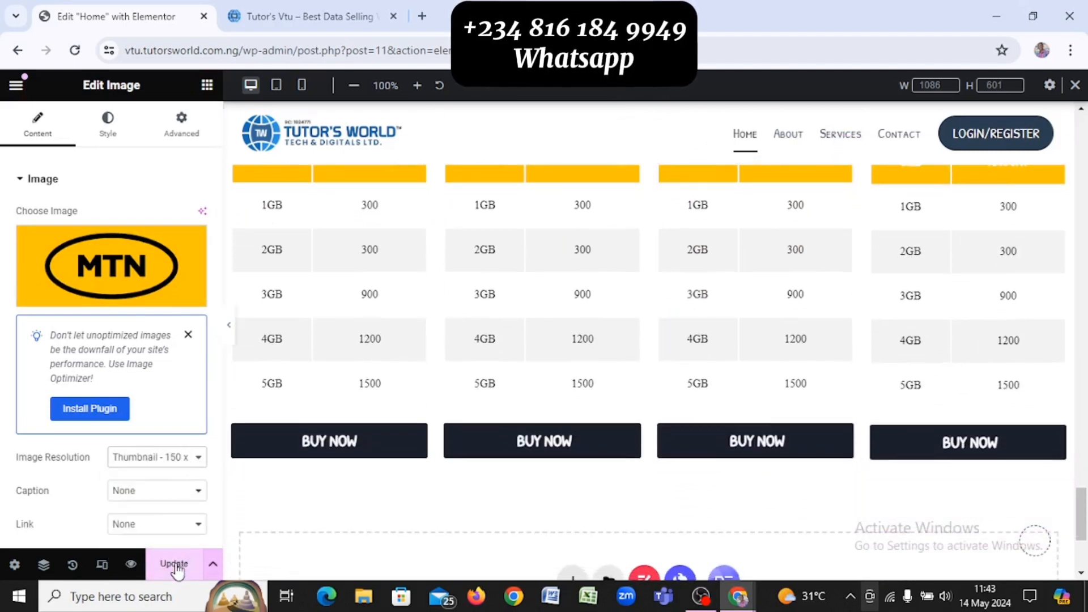
left_click(176, 566)
Replace the second column's MTN logo with the airtel logo download-5.png from the media library
scroll(446, 330, "up", 3)
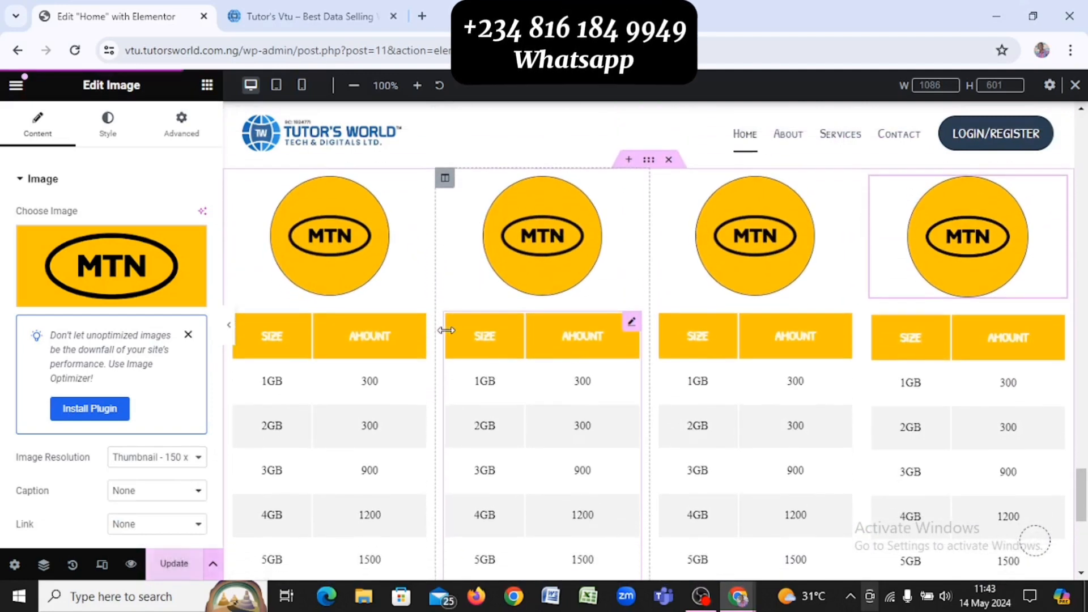
scroll(446, 330, "up", 2)
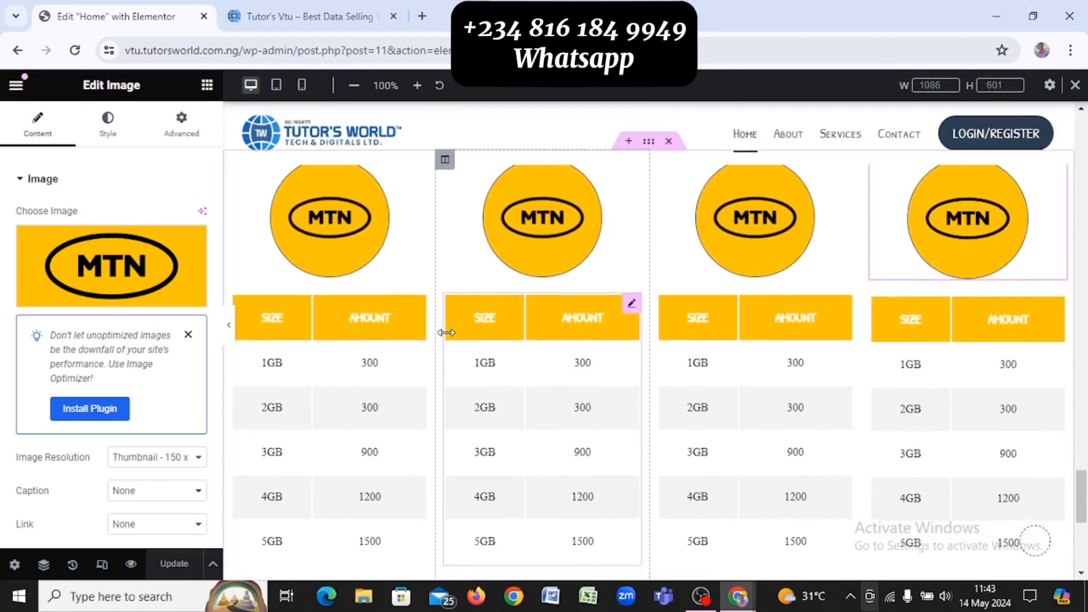
left_click(573, 219)
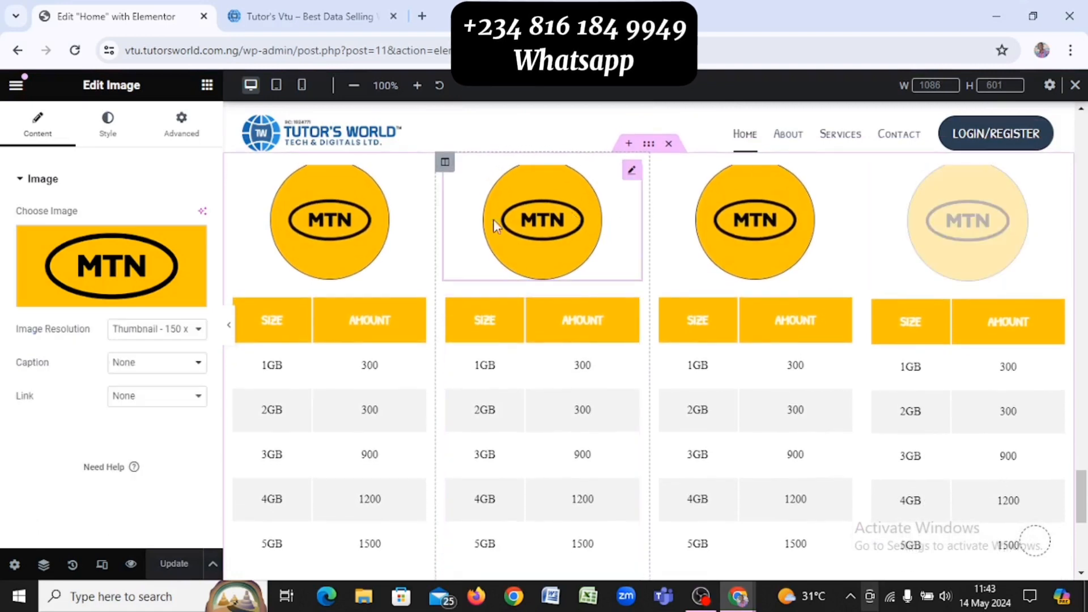
left_click(131, 278)
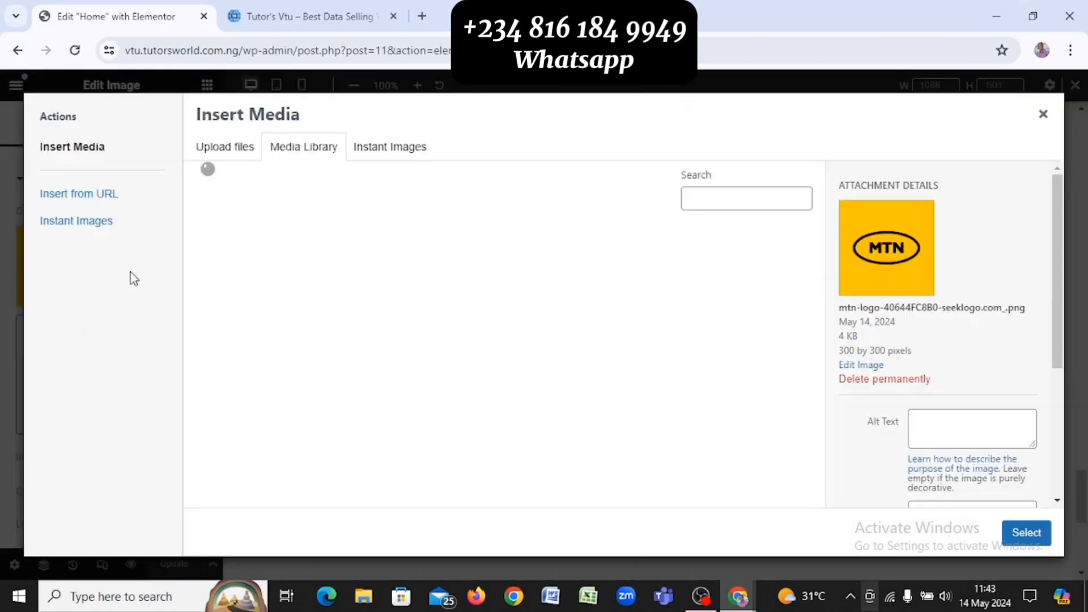
key("alt+Tab")
key("alt+Tab")
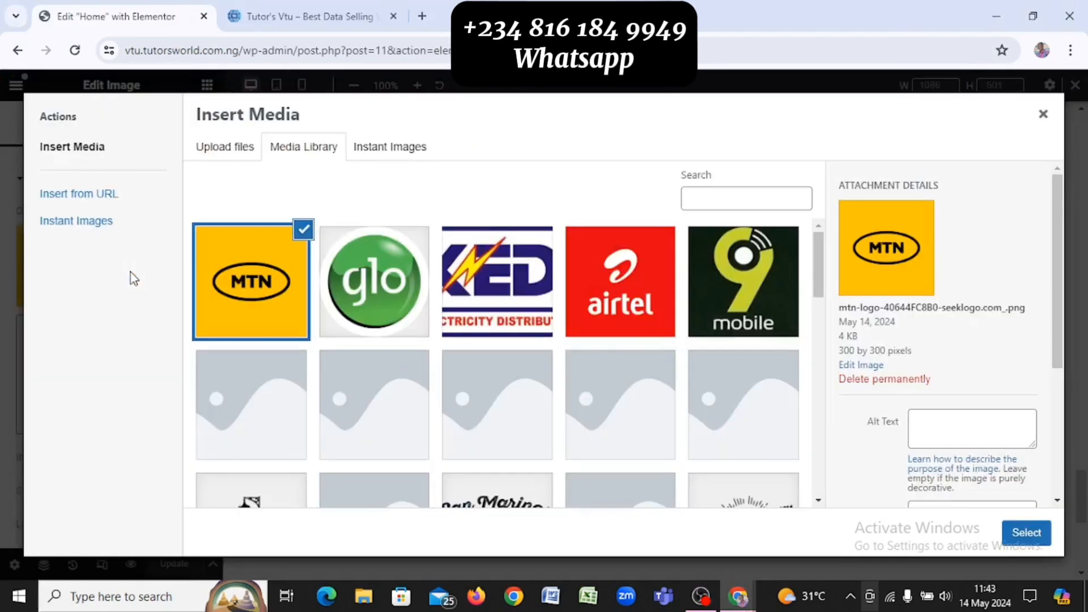
left_click(588, 306)
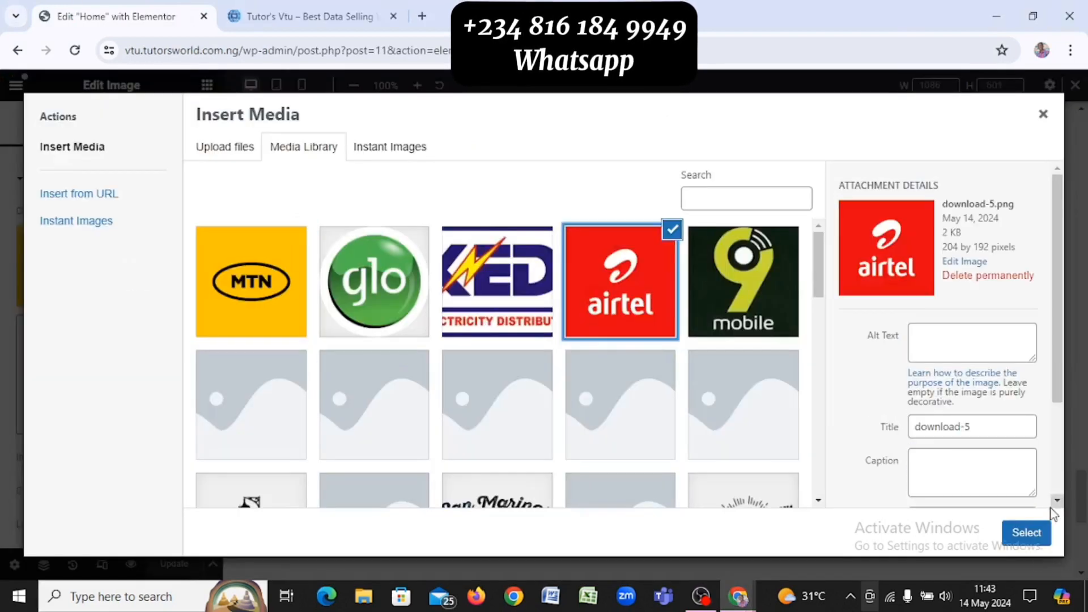
left_click(1021, 533)
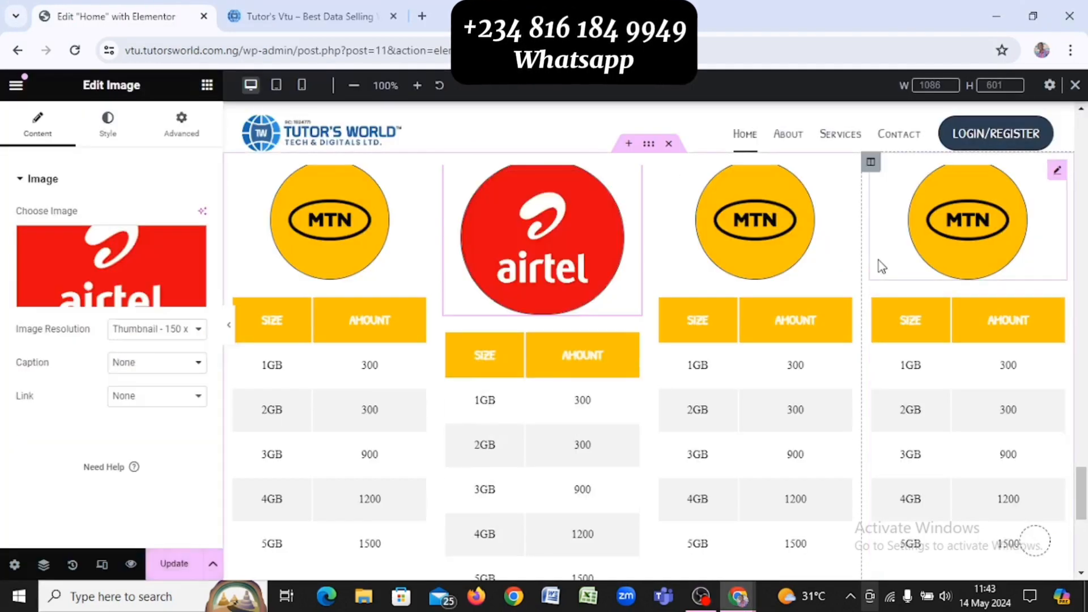
Set the airtel logo's image resolution to Custom with a width of 100 and a height of 100
left_click(175, 330)
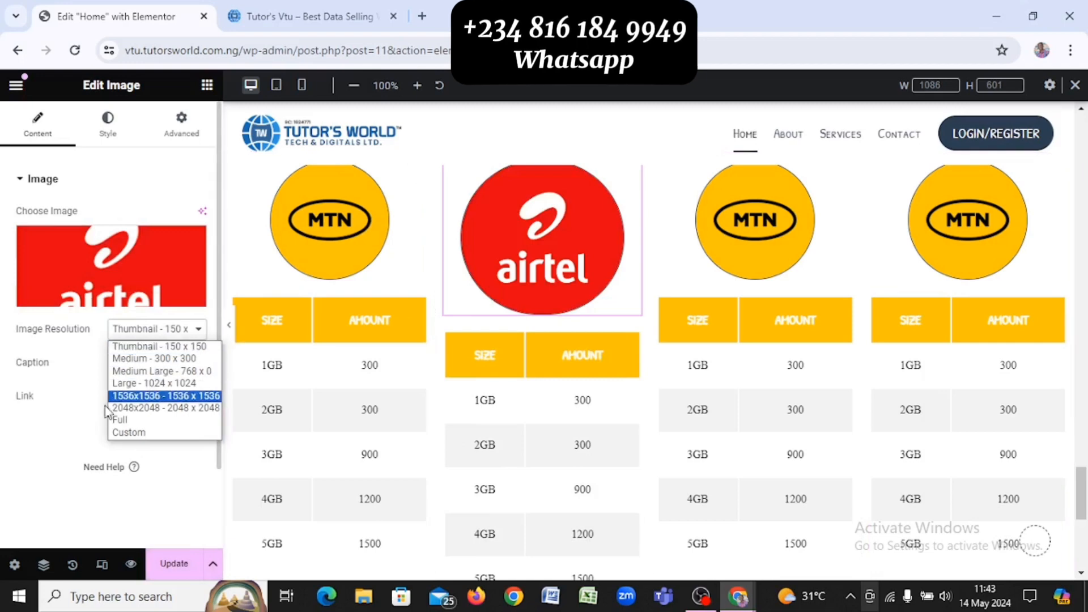
left_click(150, 433)
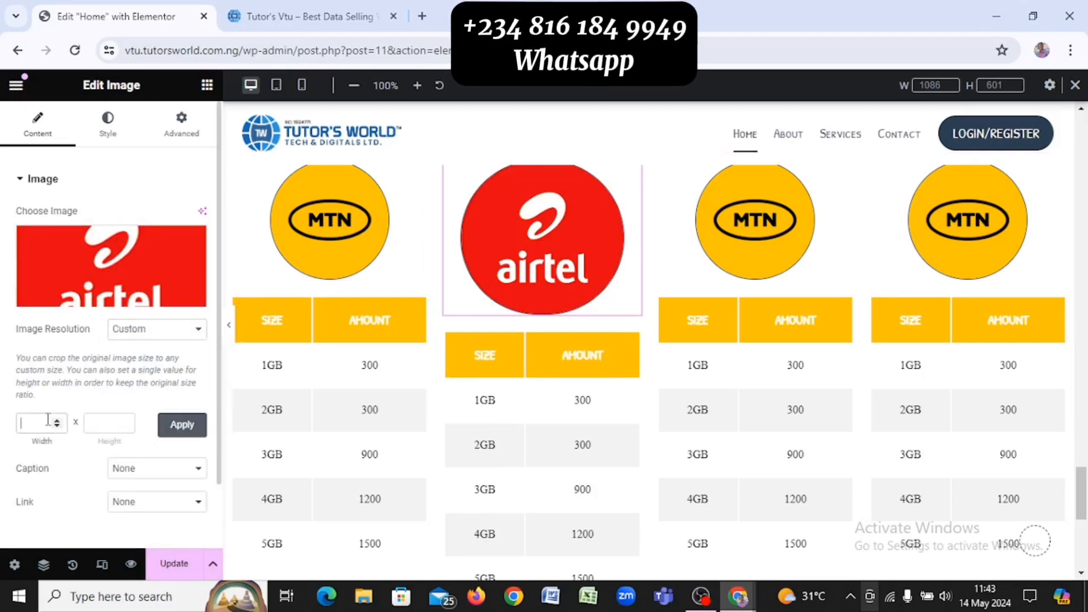
key("Tab")
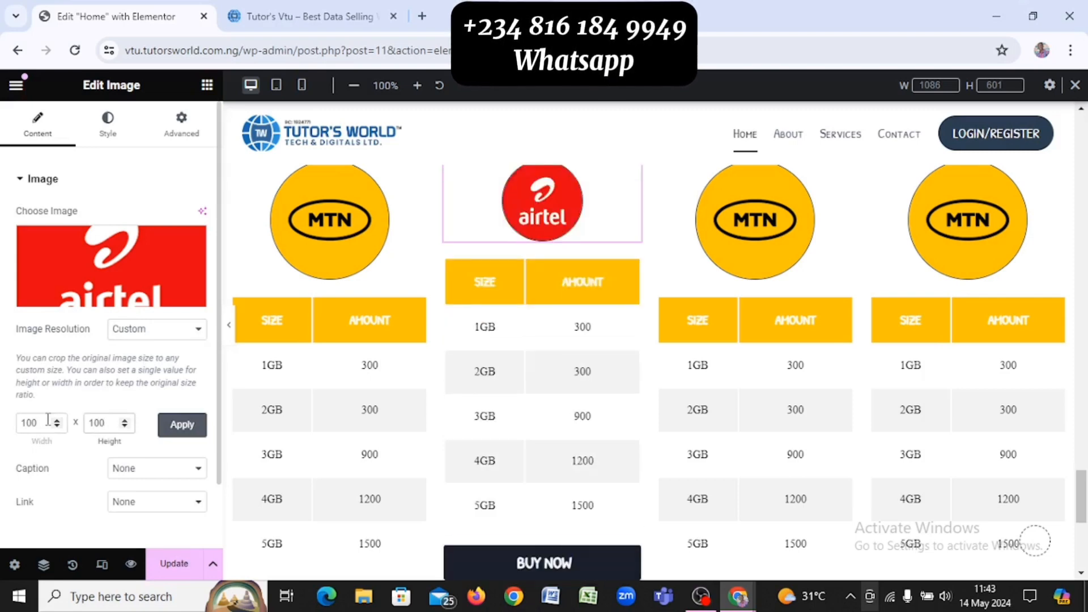
Give the first column's MTN logo a custom image resolution of 100 x 100
left_click(336, 219)
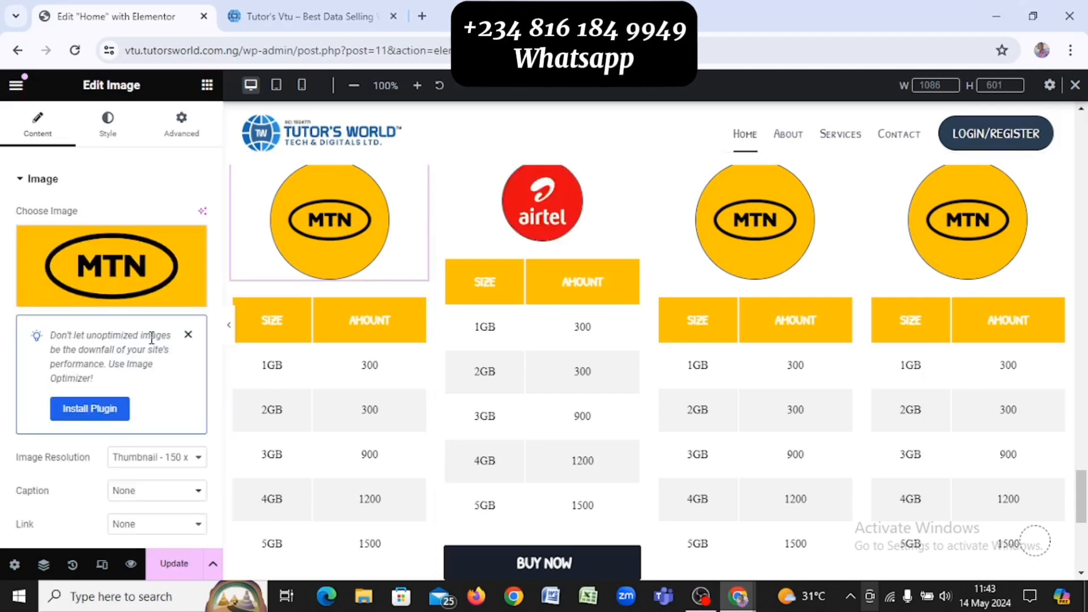
left_click(154, 462)
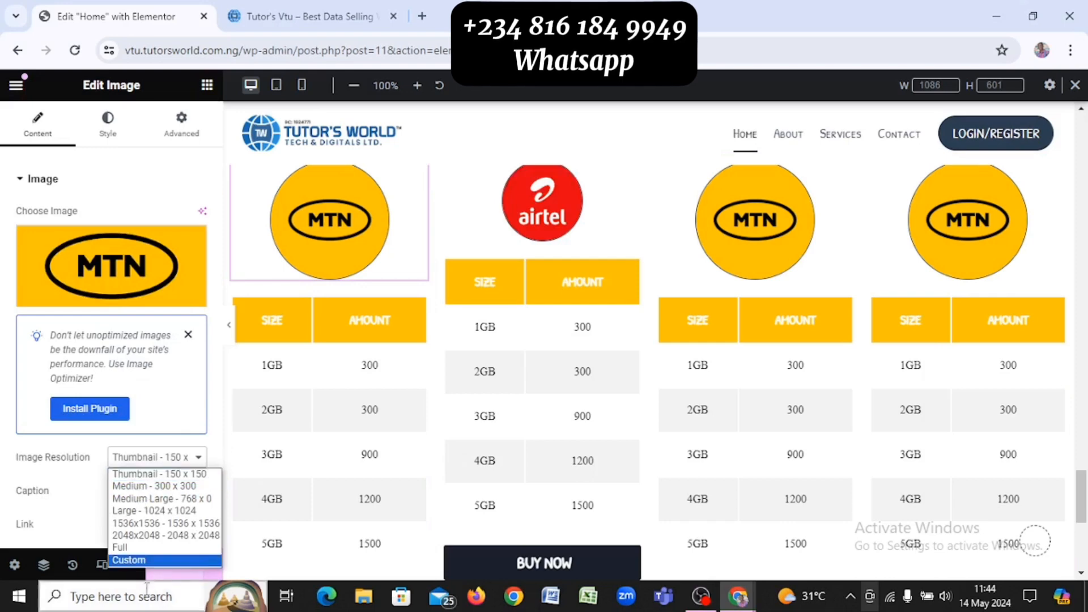
left_click(146, 563)
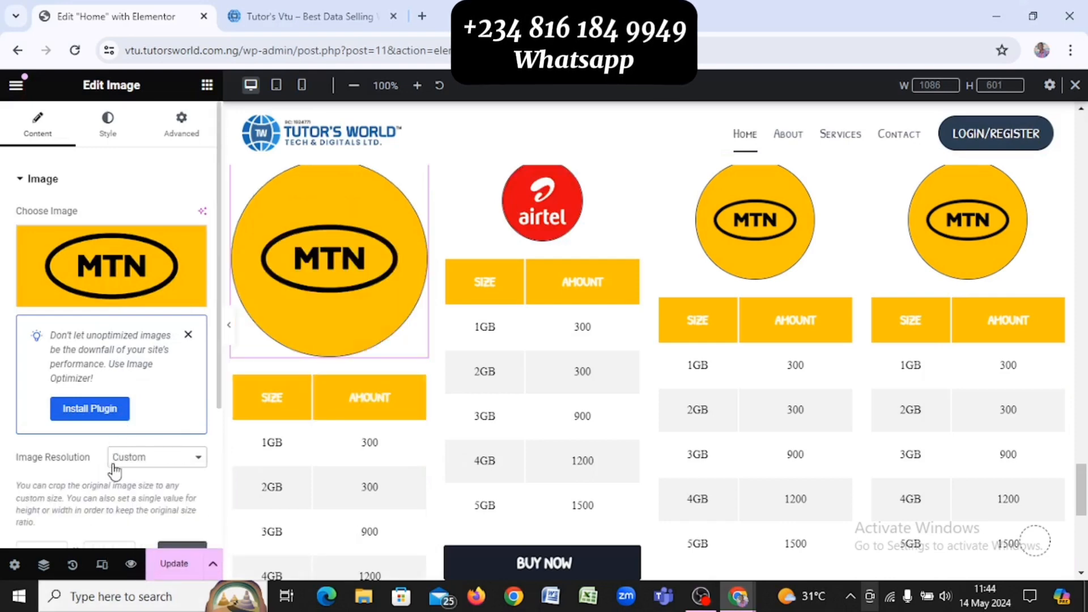
scroll(115, 469, "down", 1)
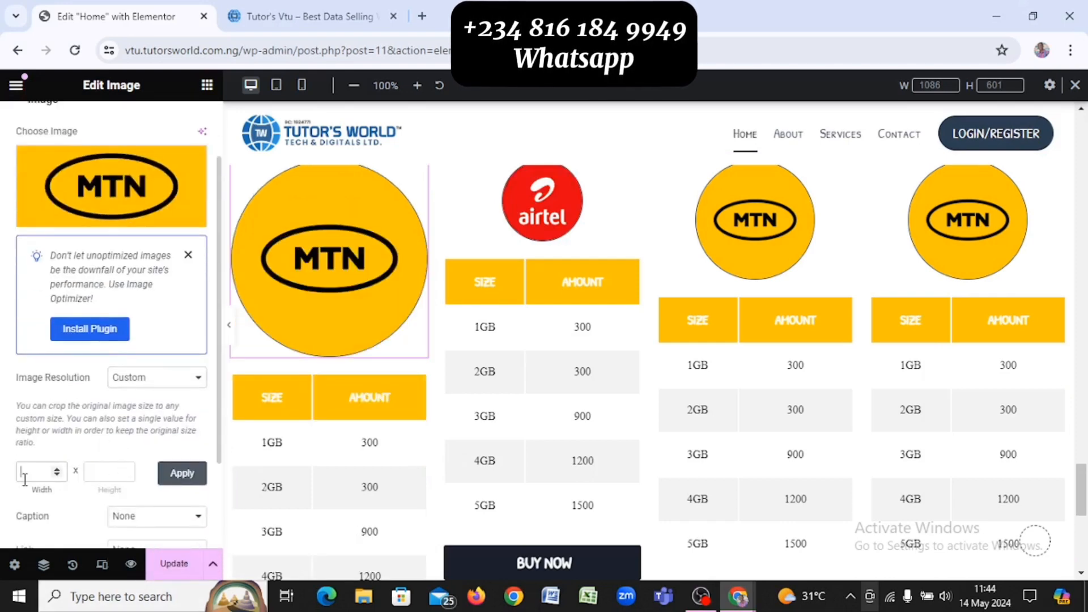
key("Tab")
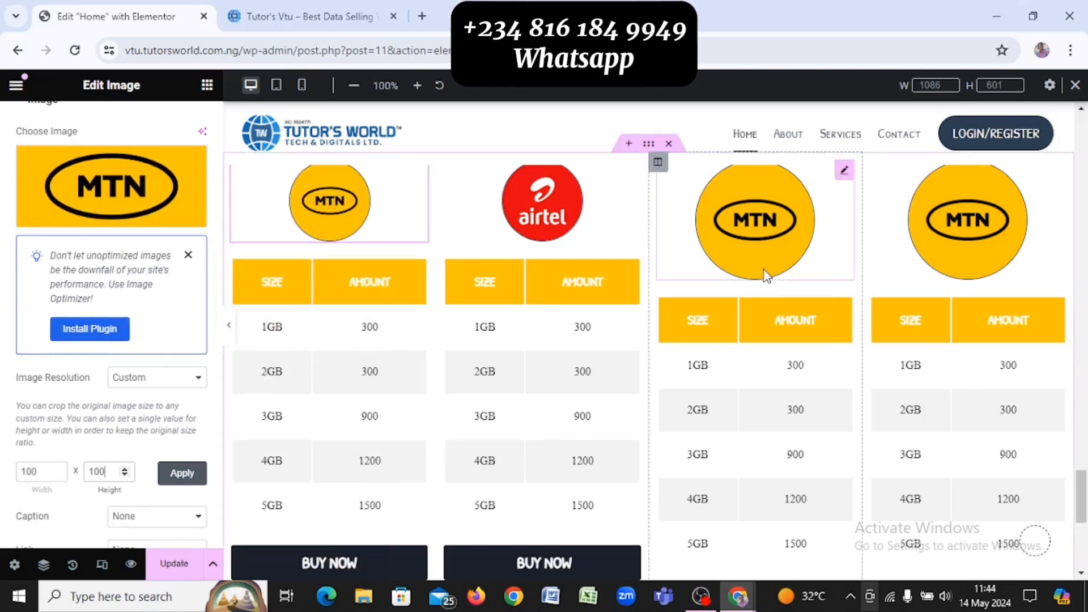
Give the third column's MTN logo a custom image resolution of 100 x 100
left_click(766, 276)
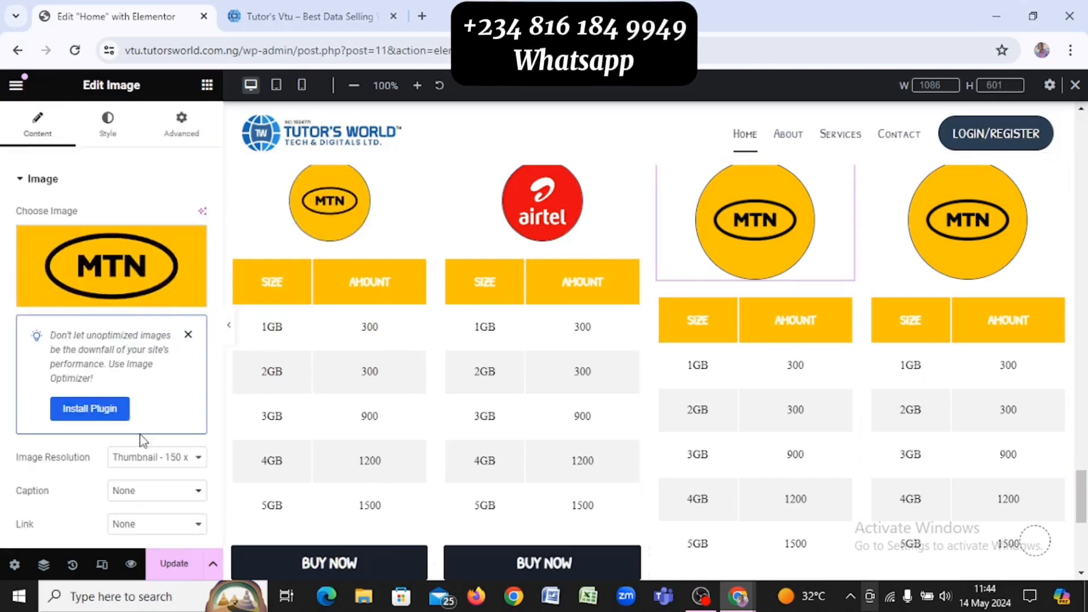
left_click(159, 460)
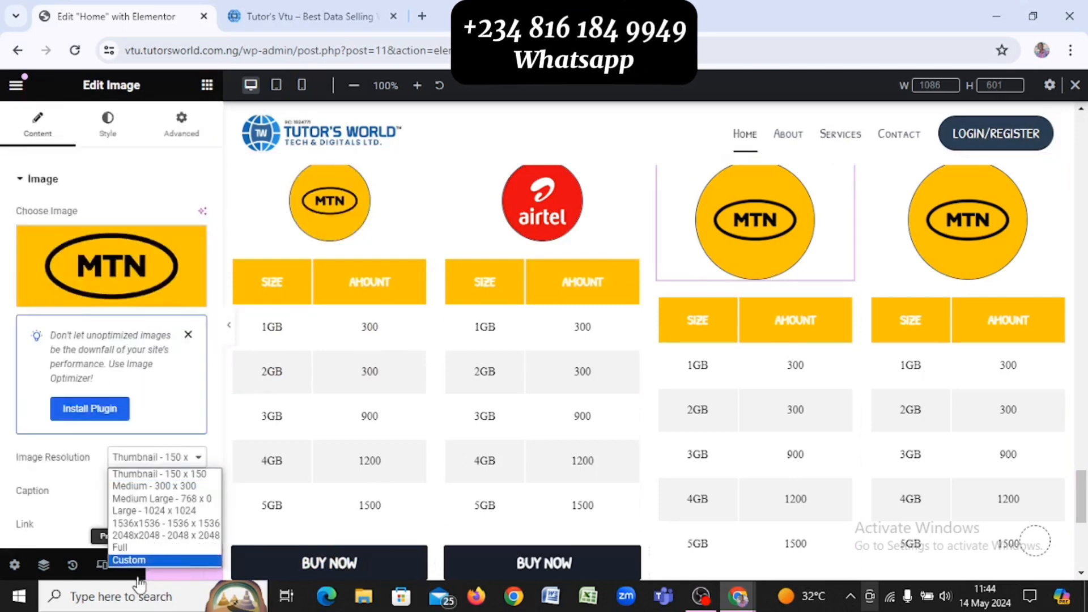
left_click(137, 560)
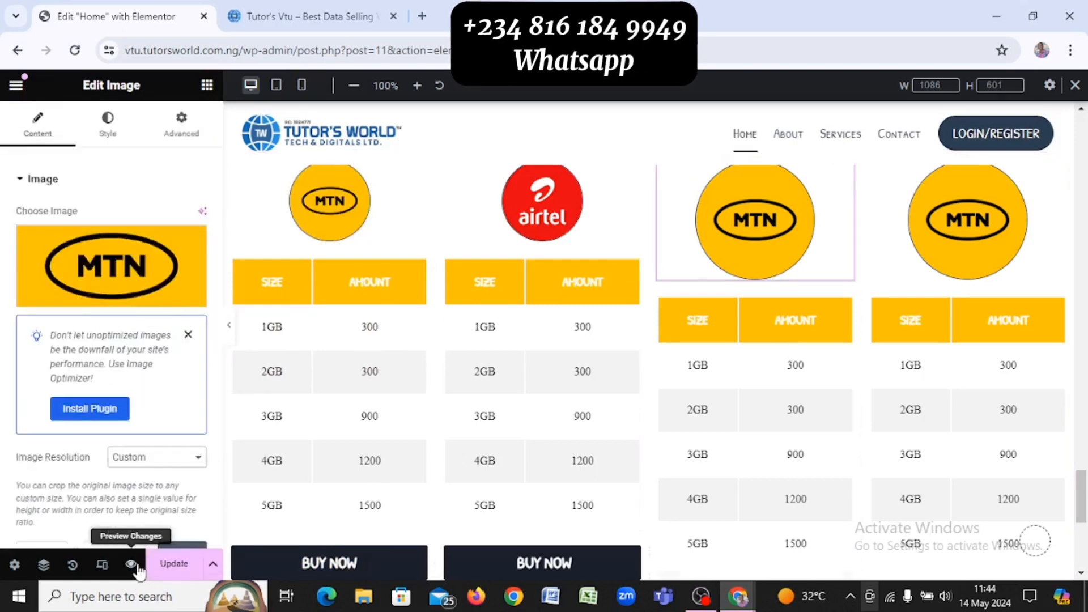
left_click(142, 468)
left_click(144, 459)
scroll(50, 465, "down", 3)
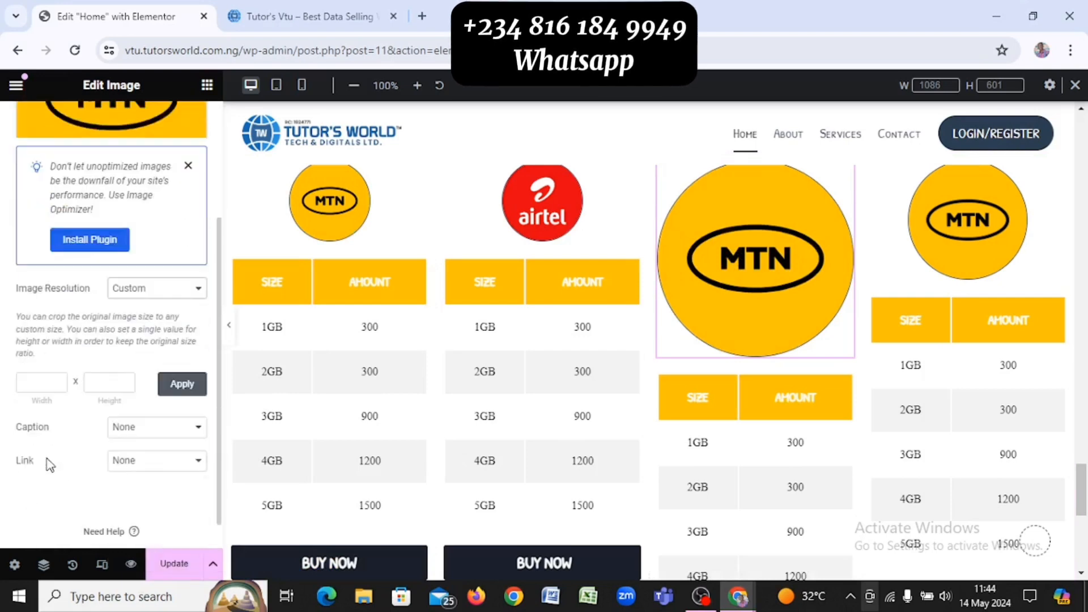
left_click(30, 379)
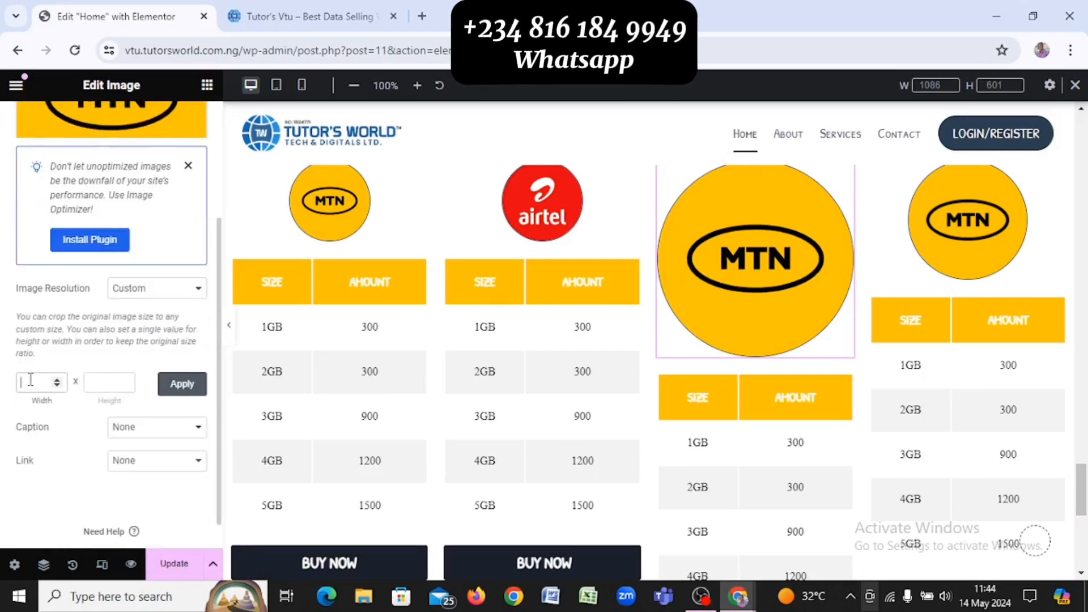
type("100")
key("Tab")
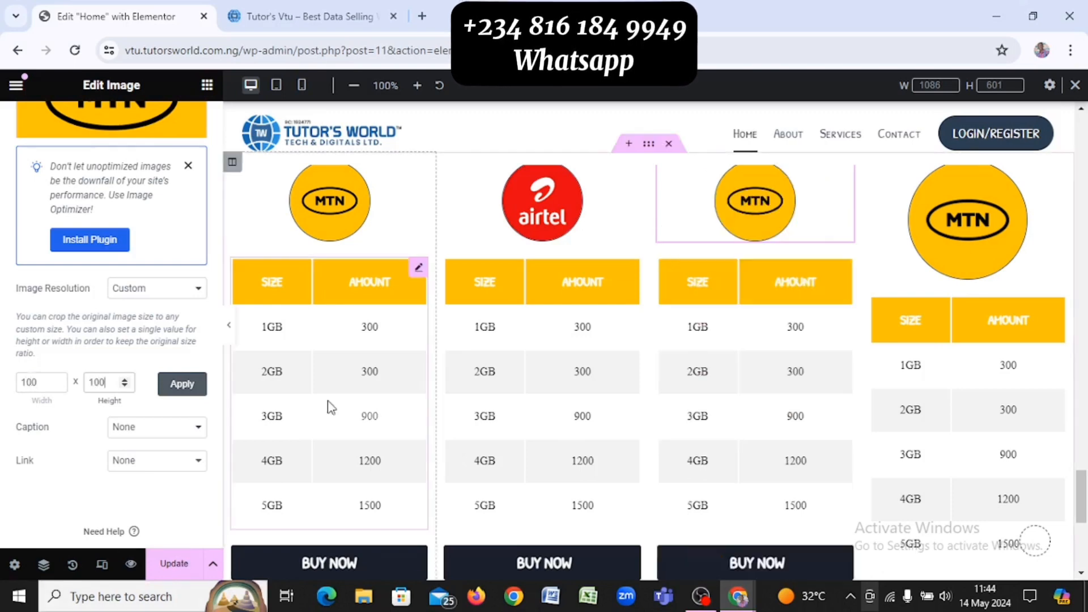
Give the fourth column's MTN logo a custom image resolution of 100 x 100
left_click(902, 264)
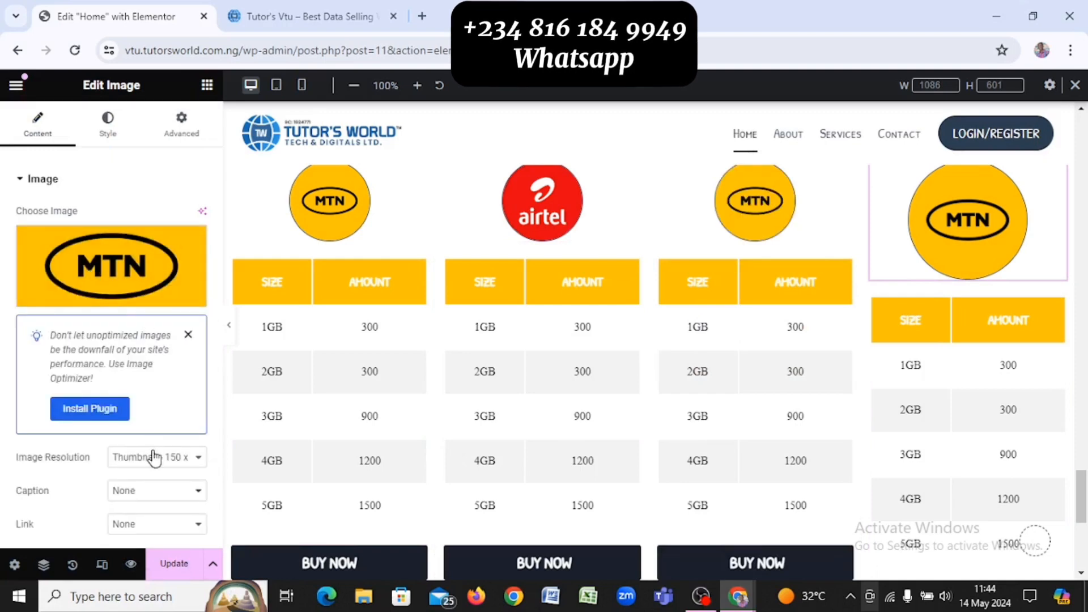
left_click(154, 456)
scroll(156, 457, "down", 2)
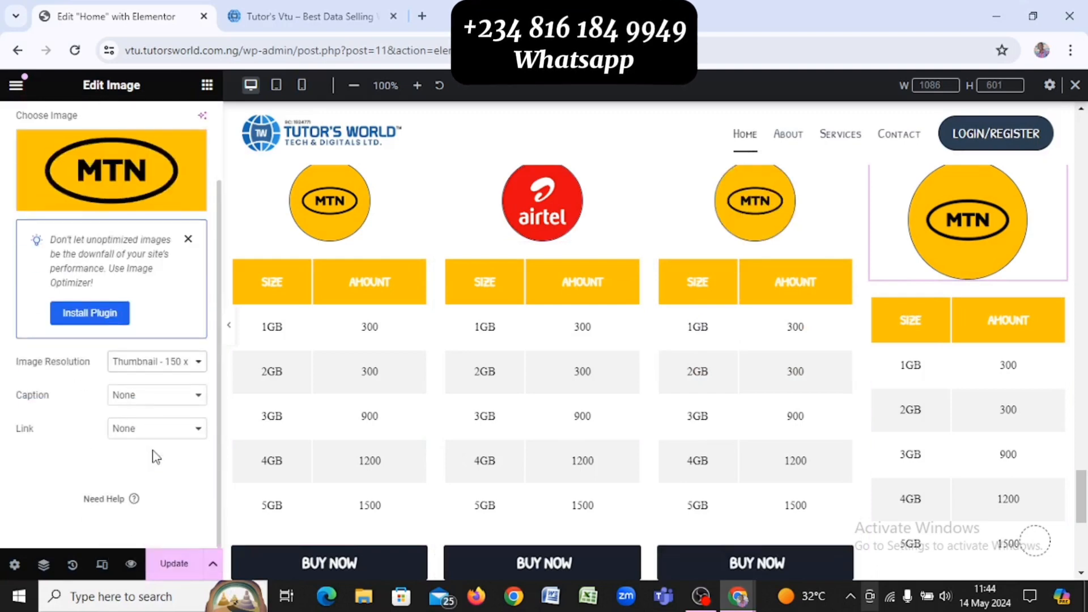
left_click(156, 363)
left_click(185, 466)
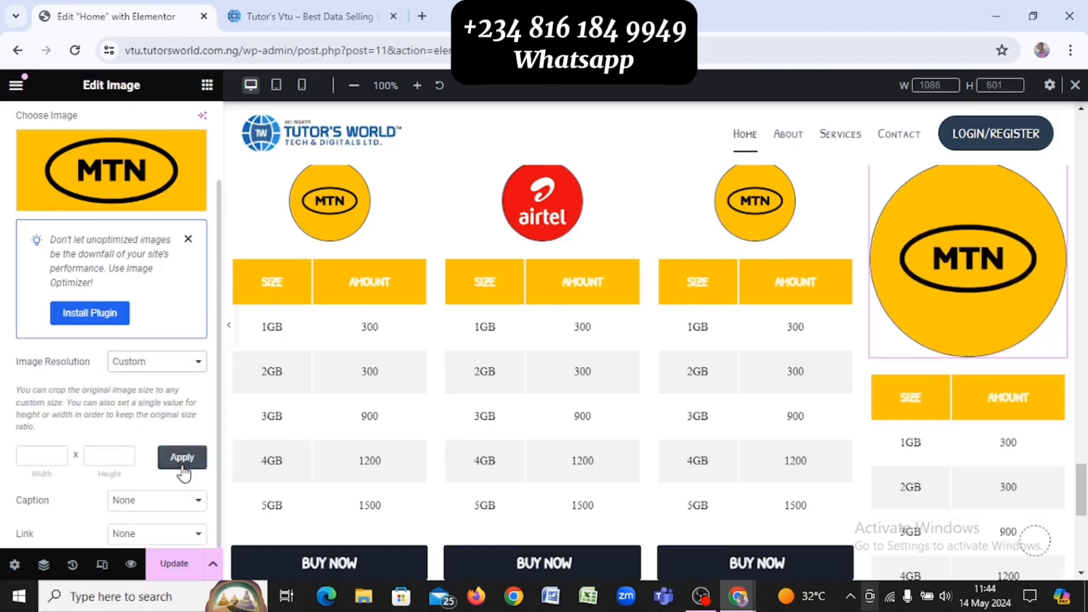
scroll(186, 472, "down", 2)
left_click(33, 350)
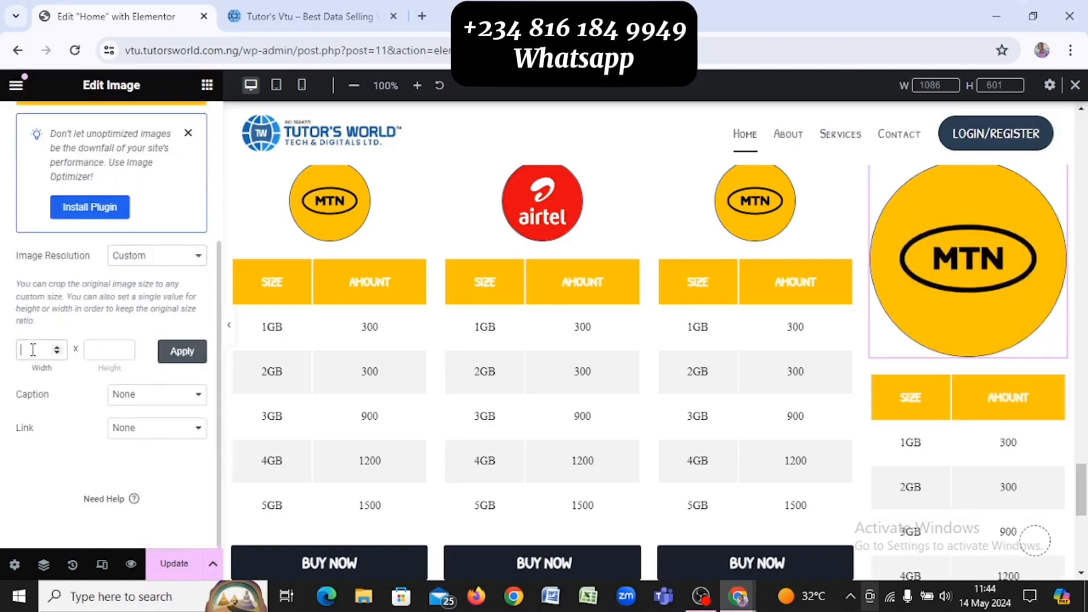
type("100")
key("Tab")
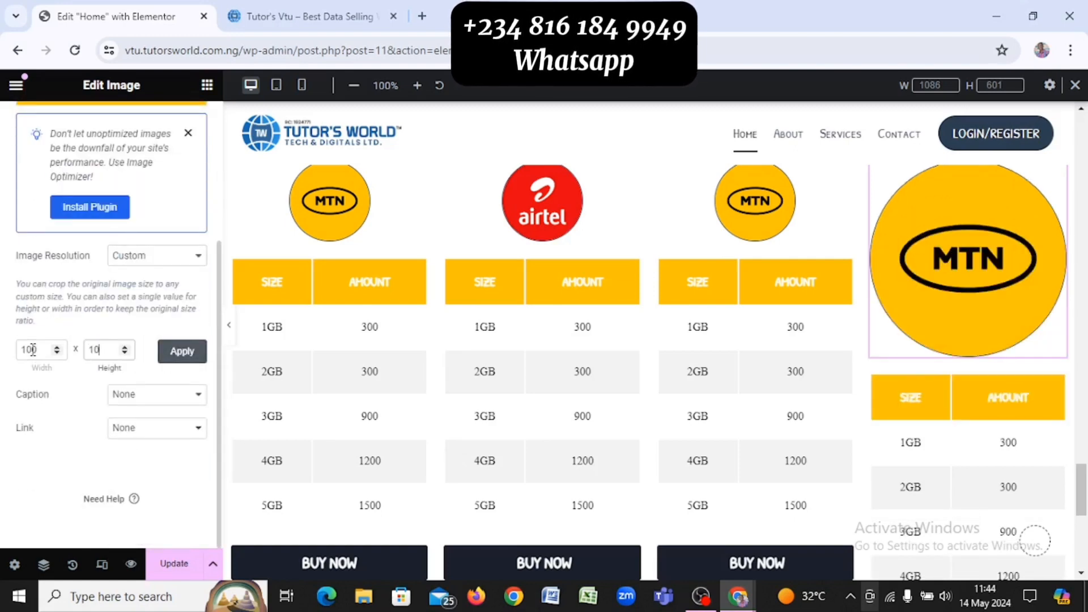
left_click(182, 352)
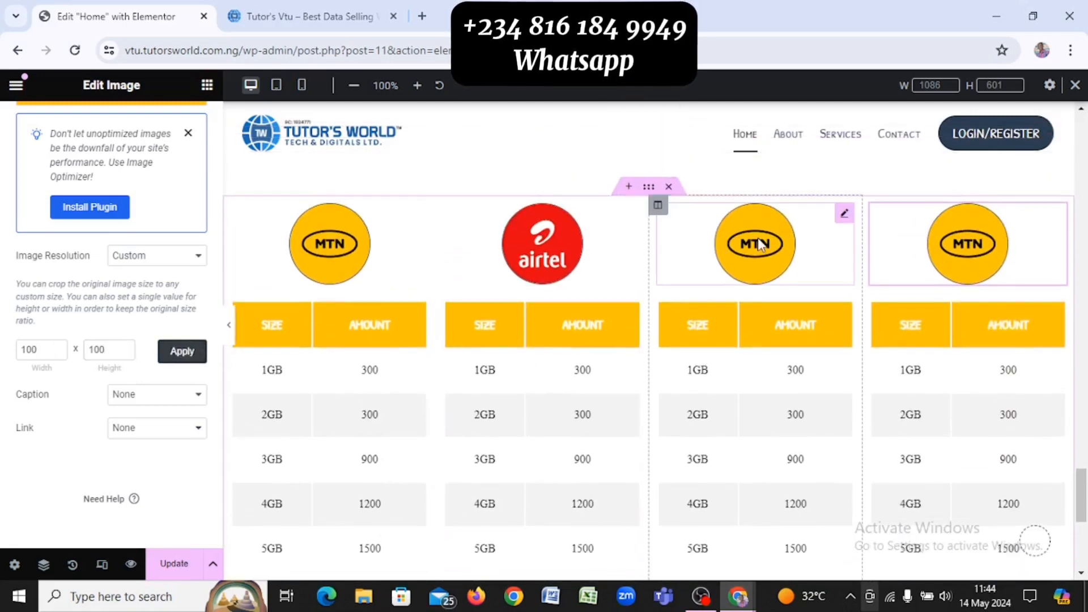
Replace the third column's MTN logo with the green glo logo globacom-limited-icon-512x512-nsbqgsyf.png from the media library
left_click(759, 244)
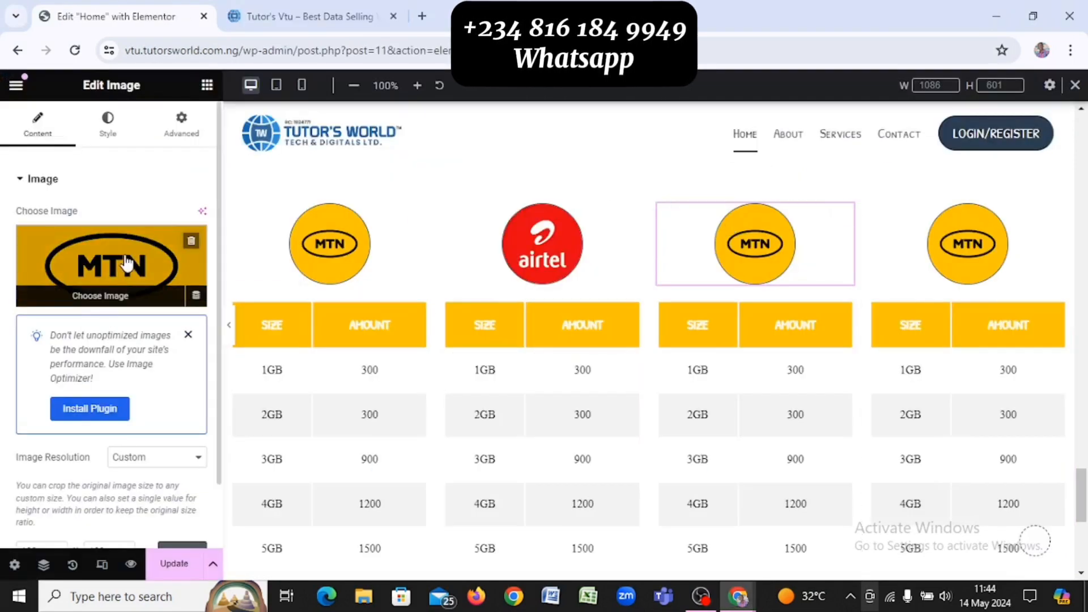
left_click(126, 264)
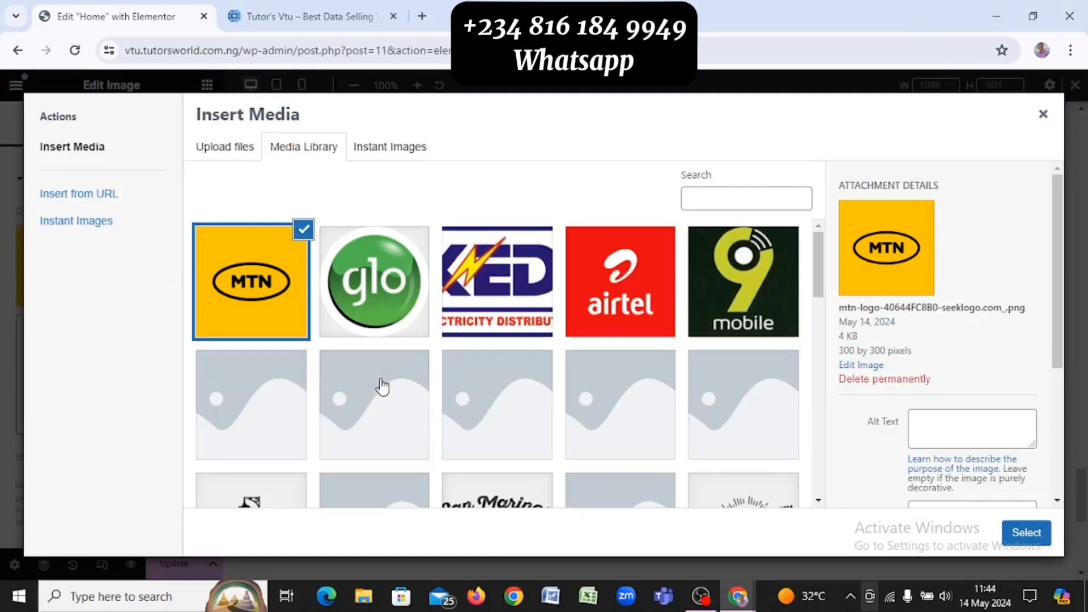
left_click(394, 306)
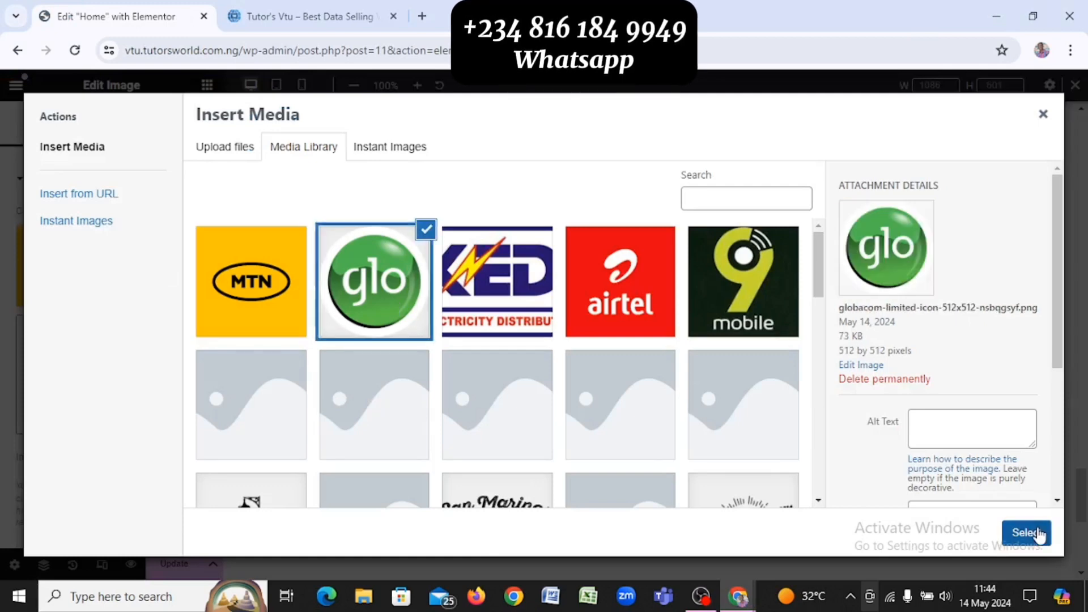
left_click(1028, 533)
Replace the fourth column's MTN logo with the 9mobile logo download-4.jpg from the media library
left_click(958, 259)
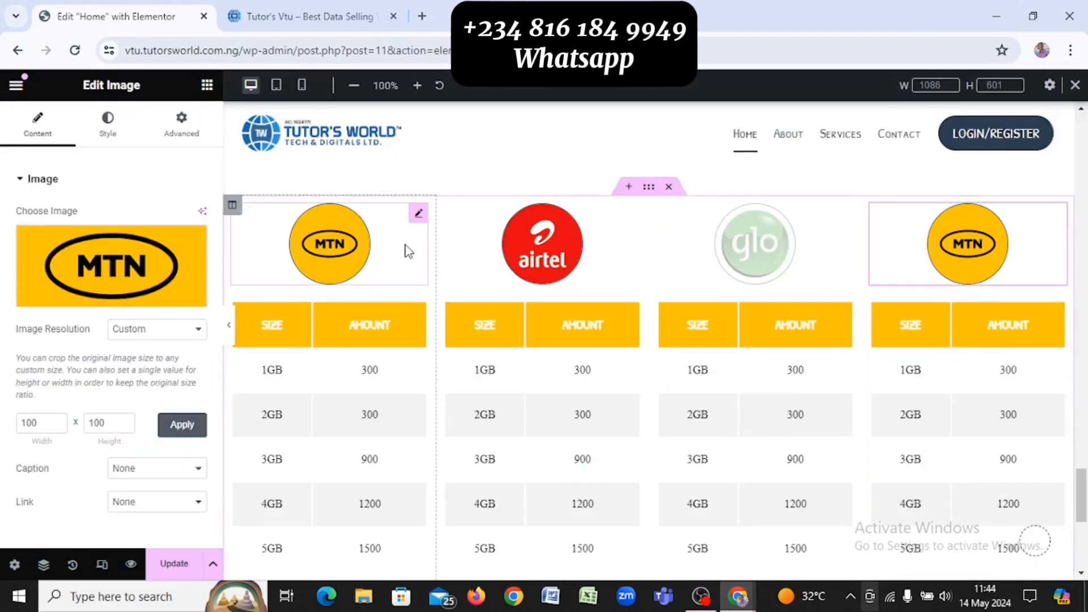
left_click(93, 252)
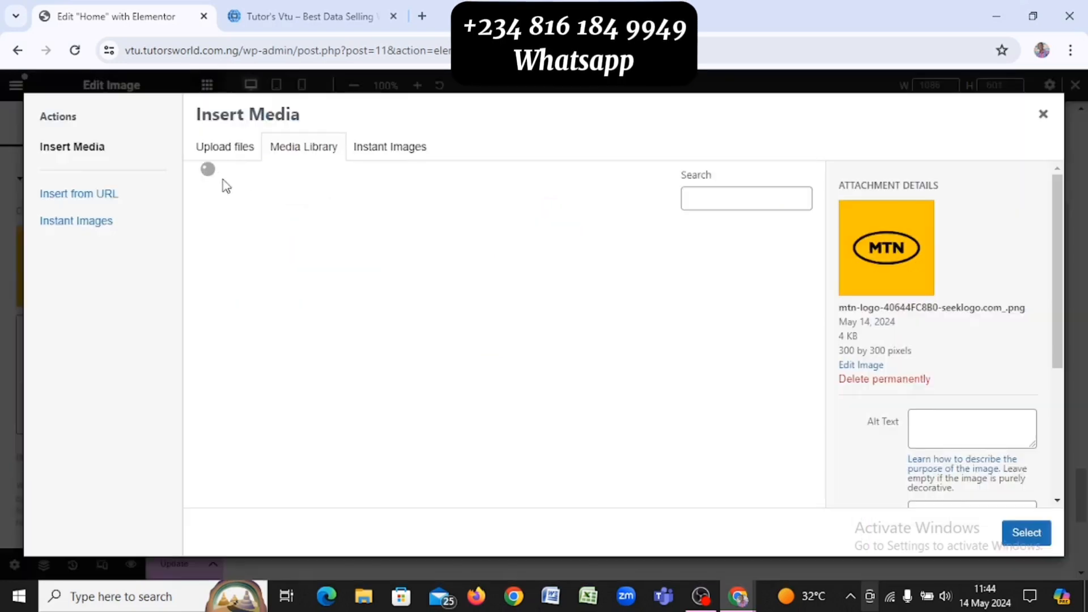
left_click(728, 282)
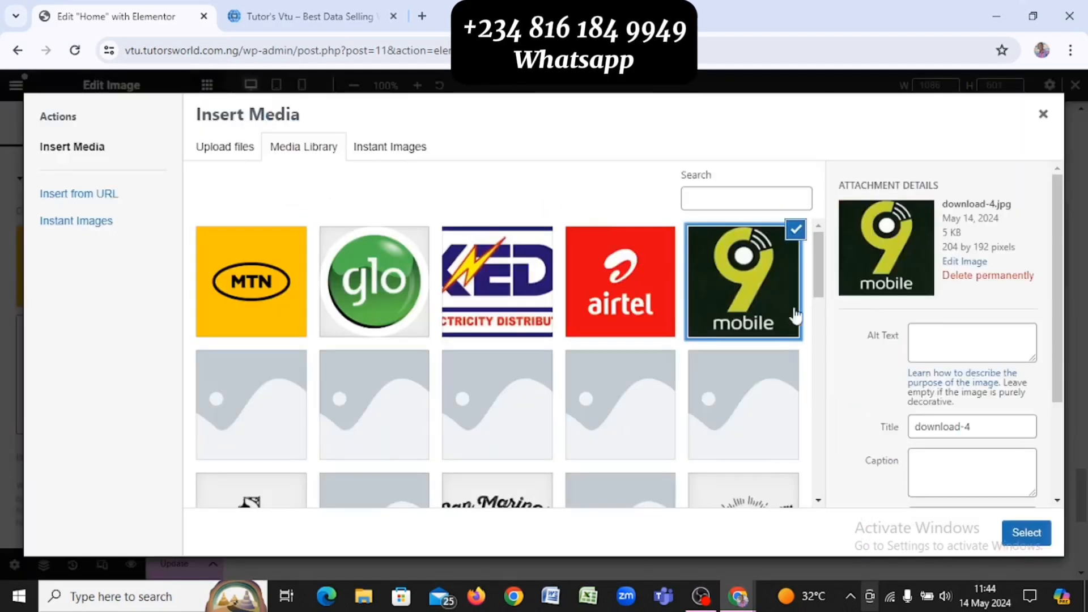
left_click(1027, 533)
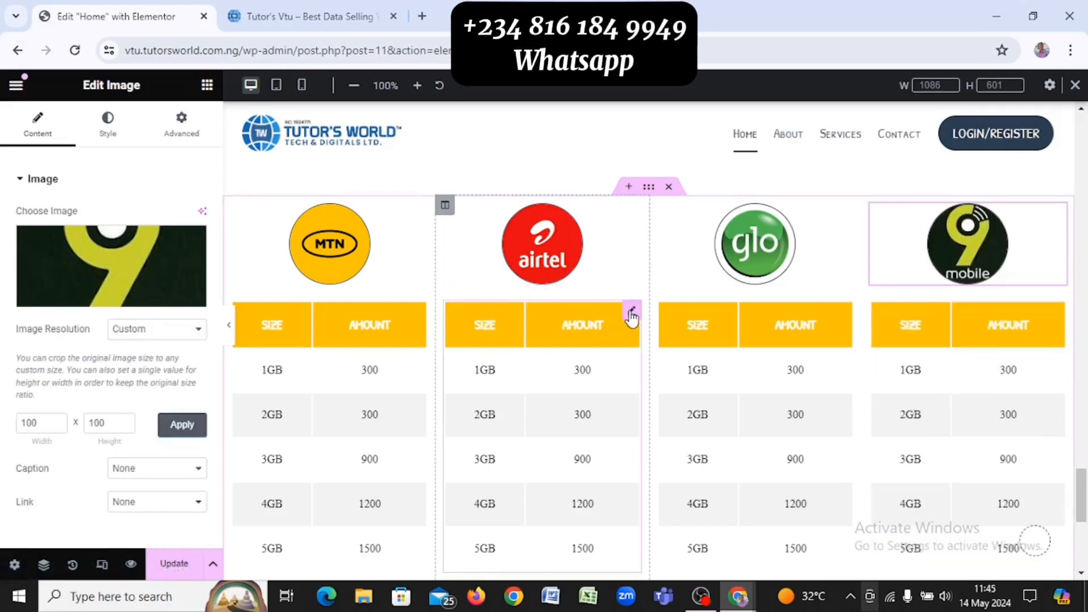
Set the airtel data table's header background color to the red sampled from the airtel logo
left_click(597, 313)
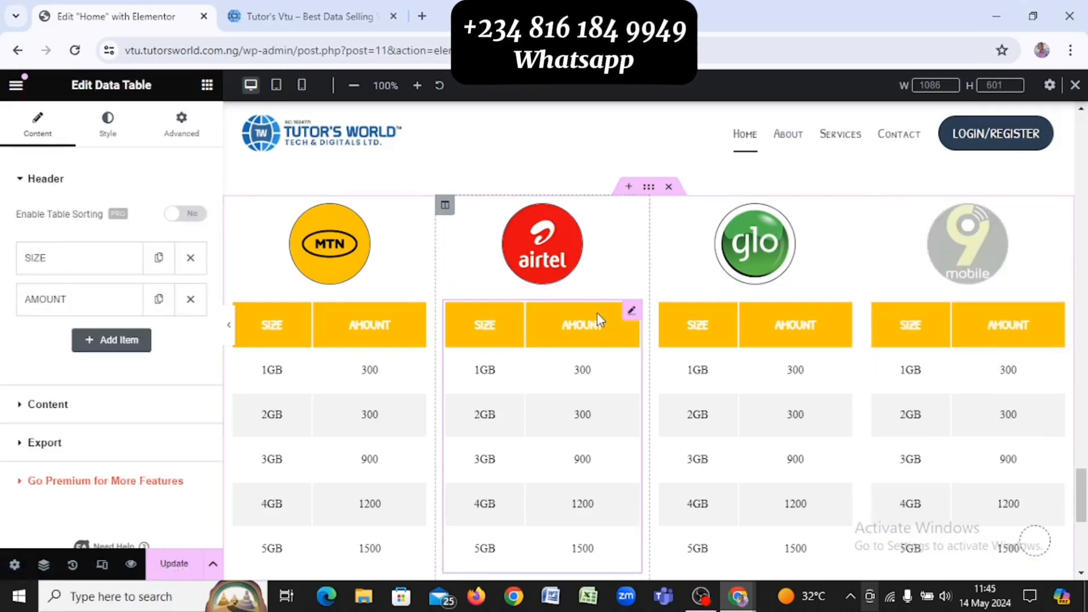
left_click(108, 122)
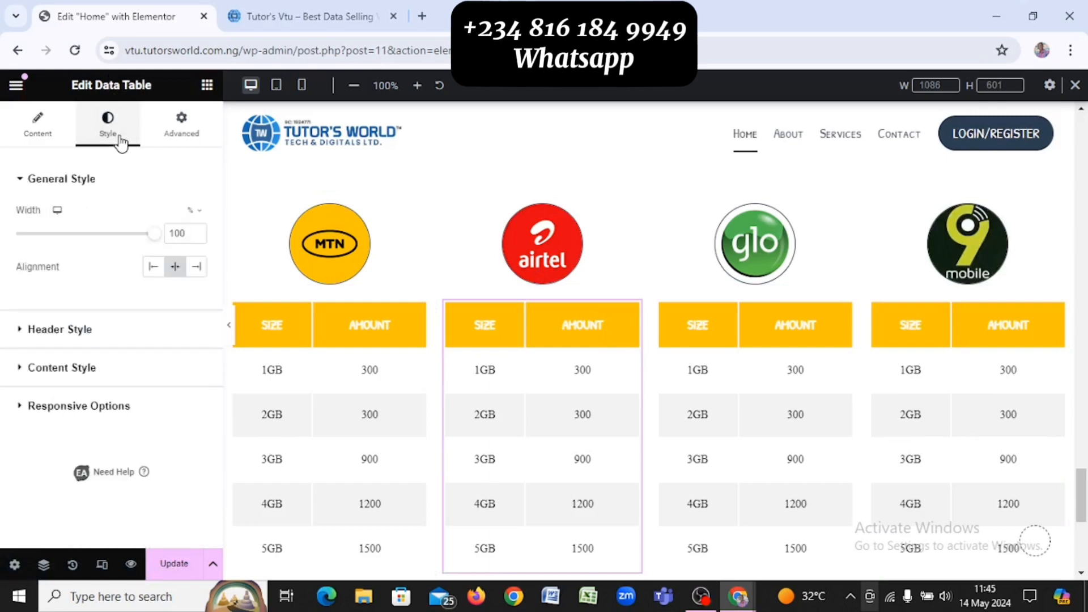
left_click(91, 326)
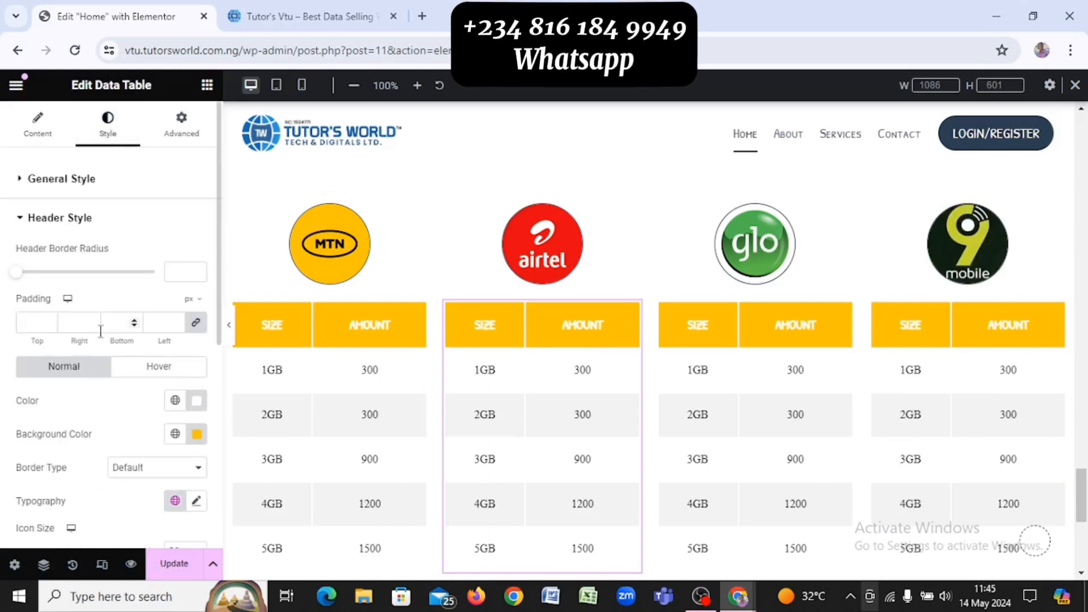
left_click(196, 435)
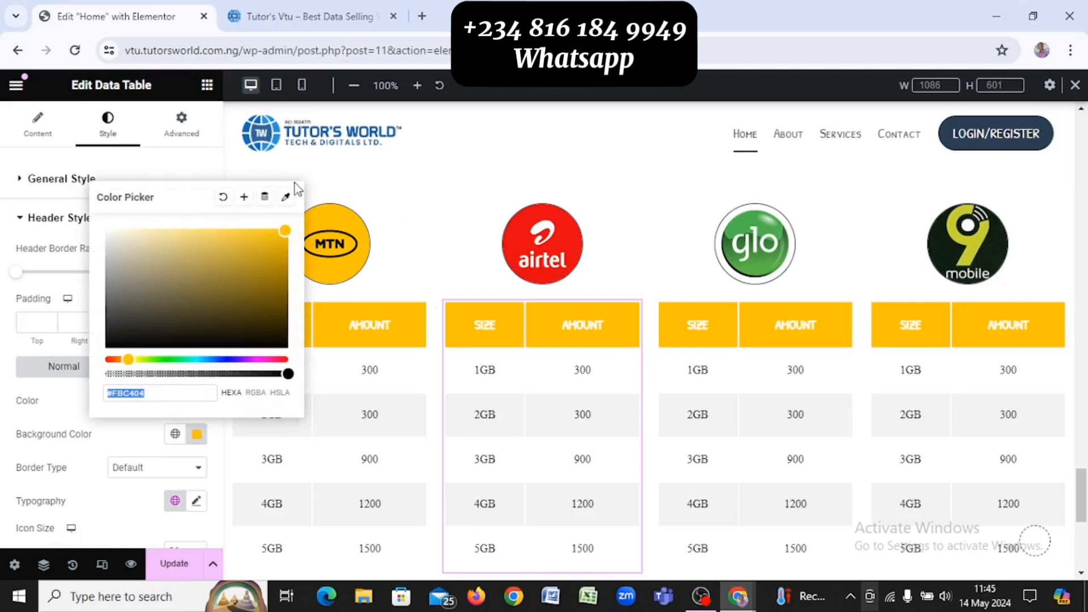
left_click(288, 202)
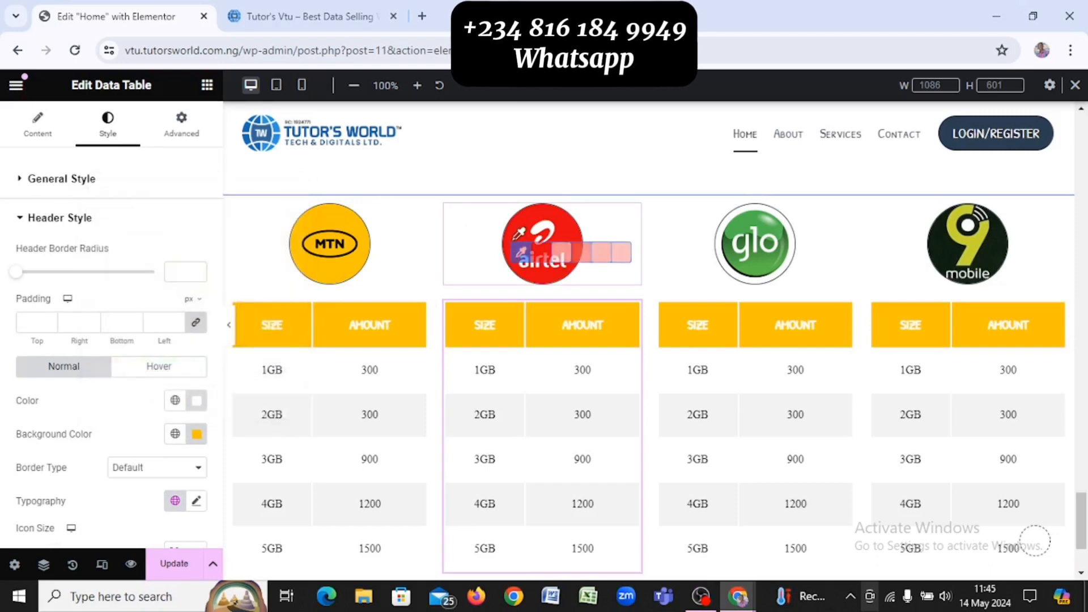
left_click(536, 254)
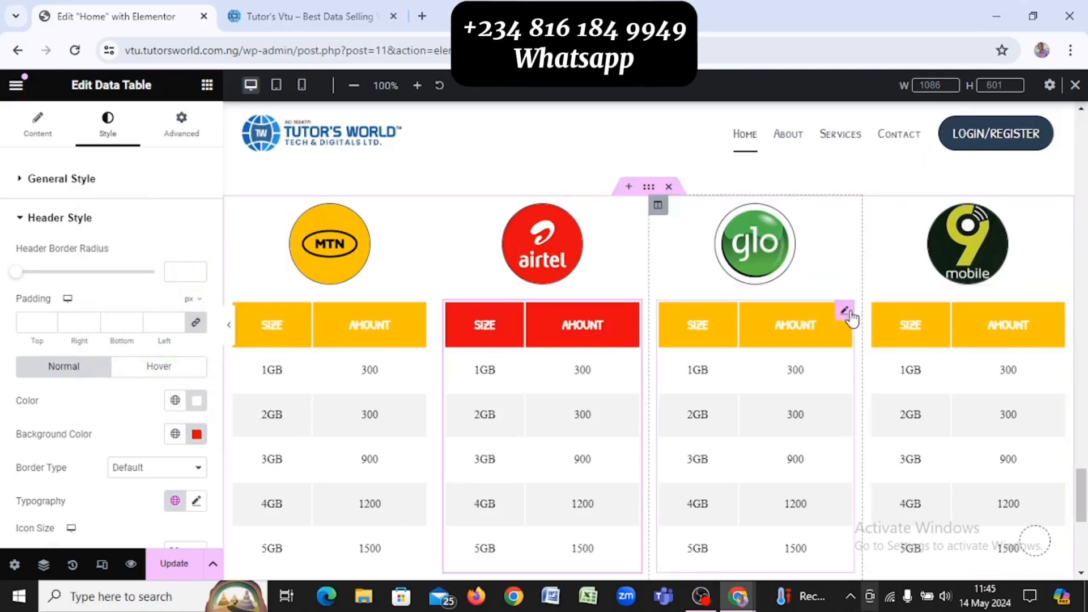
Set the glo data table's header background color to the green sampled from the glo logo
left_click(845, 312)
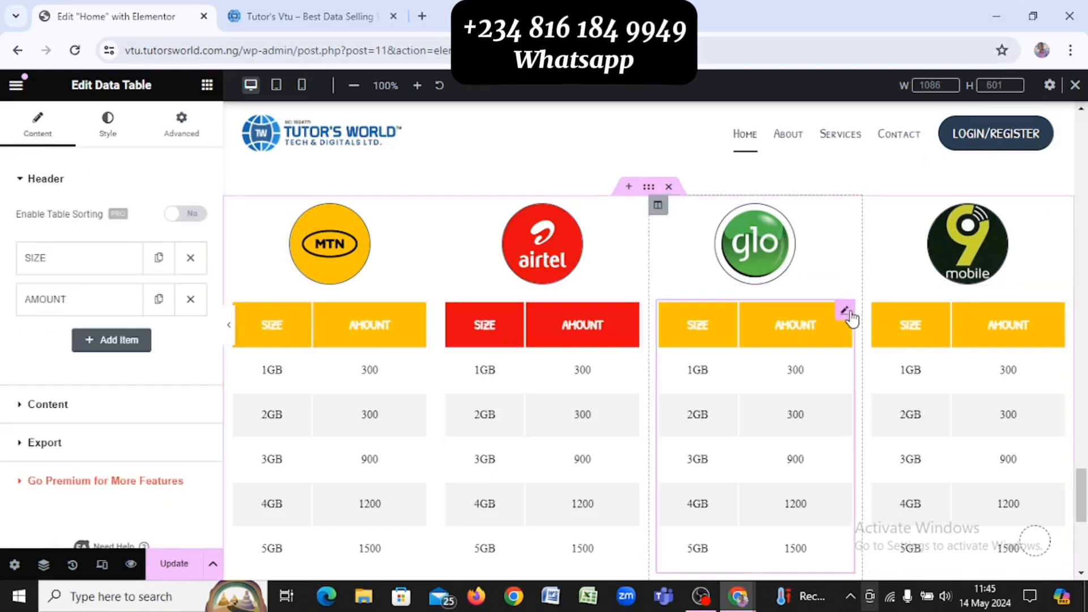
left_click(106, 113)
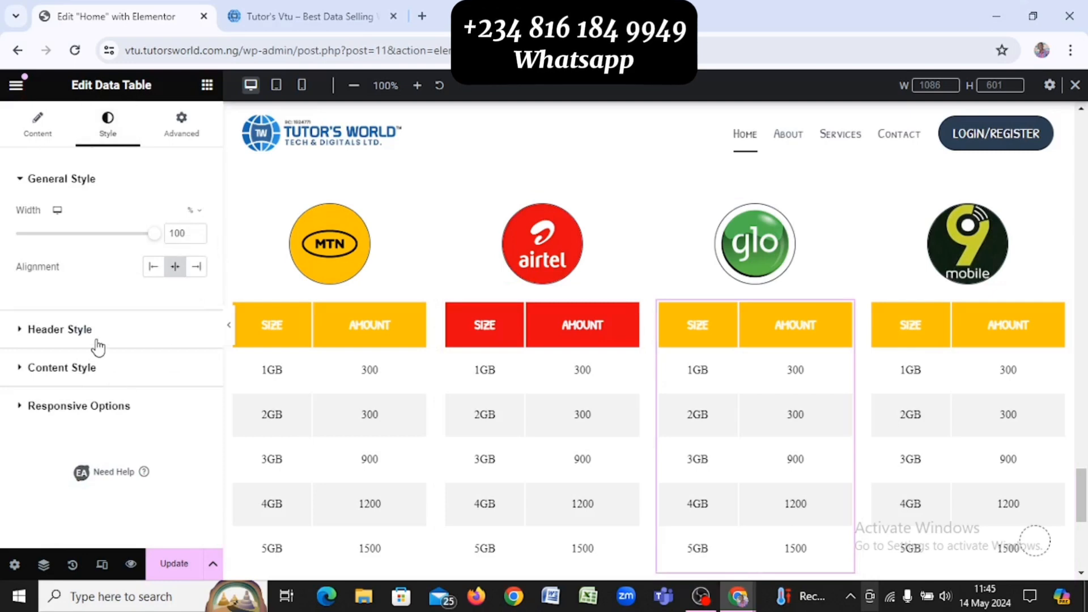
left_click(140, 320)
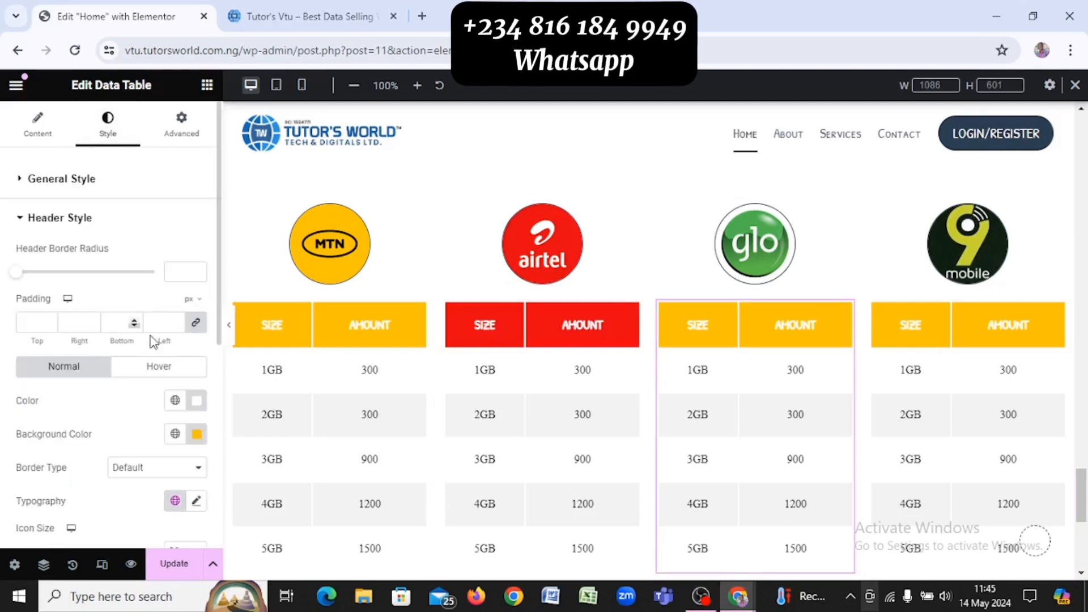
left_click(196, 435)
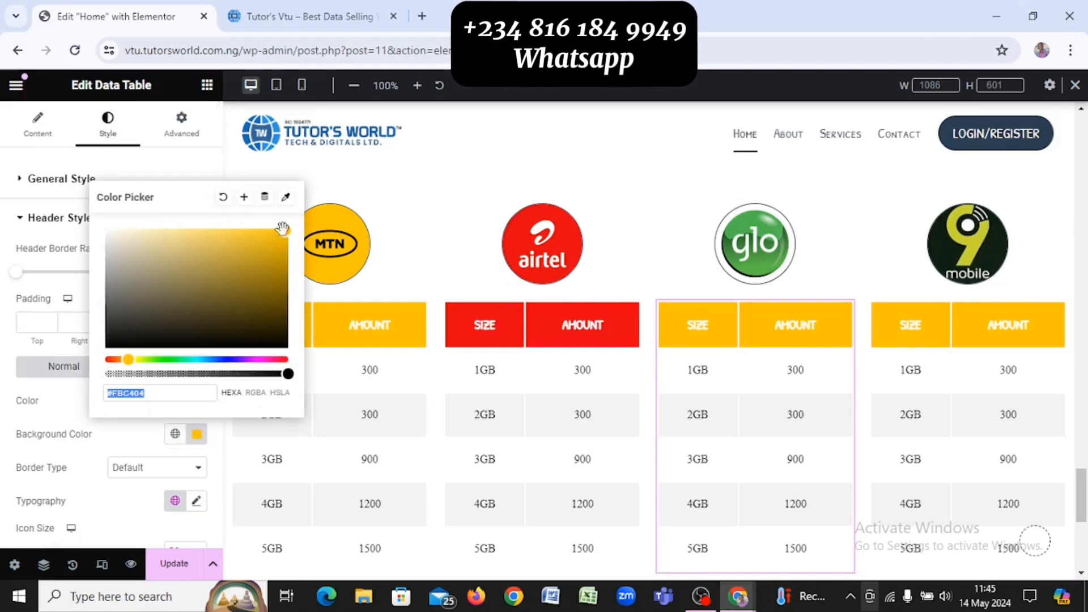
left_click(288, 197)
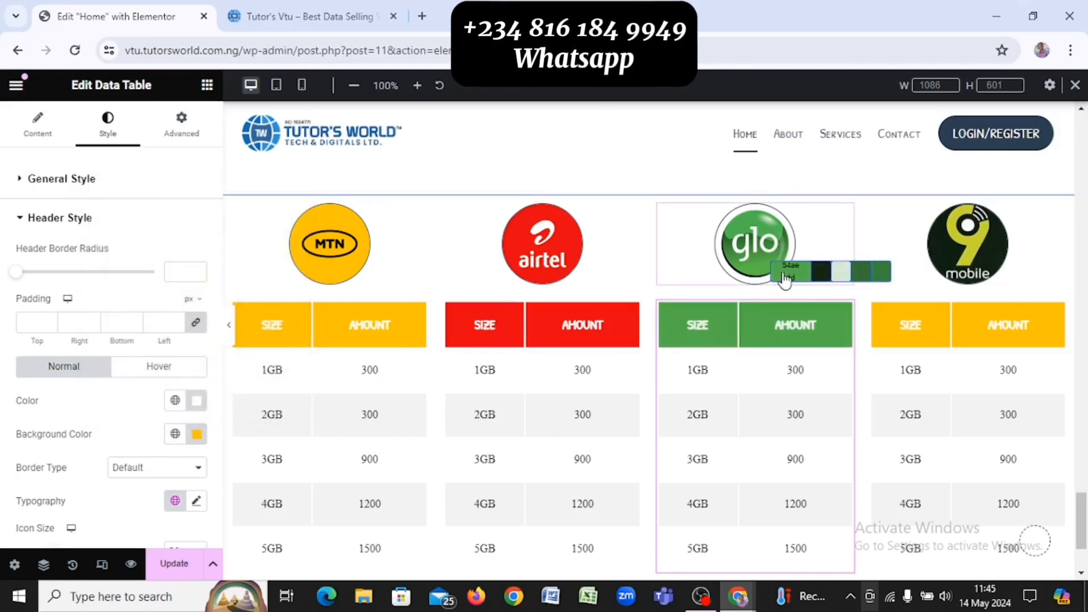
left_click(791, 279)
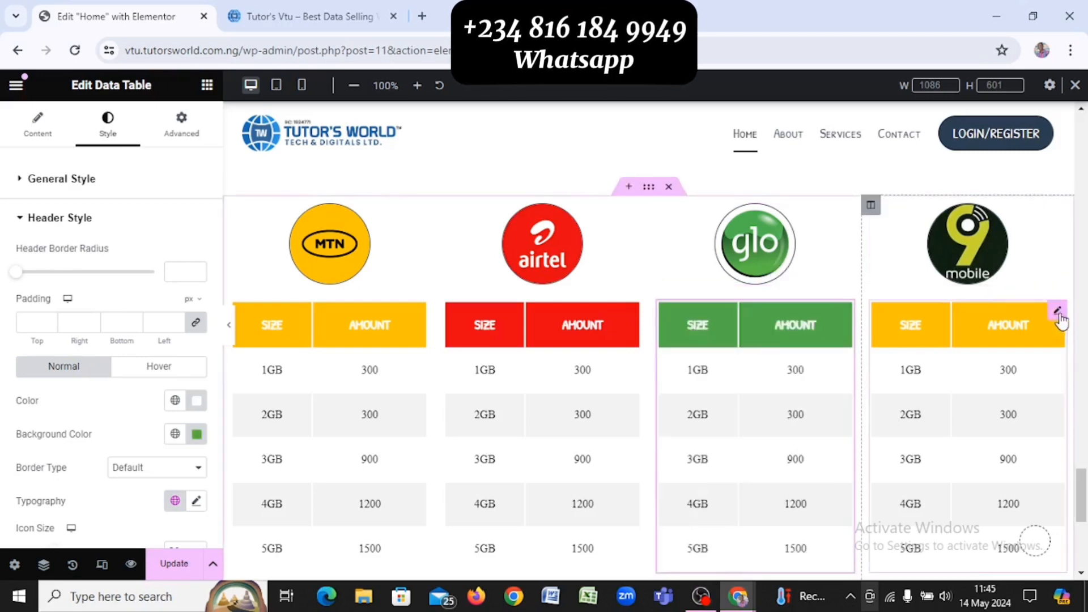
Set the 9mobile data table's header background color to the dark green-black sampled from the 9mobile logo
left_click(1058, 313)
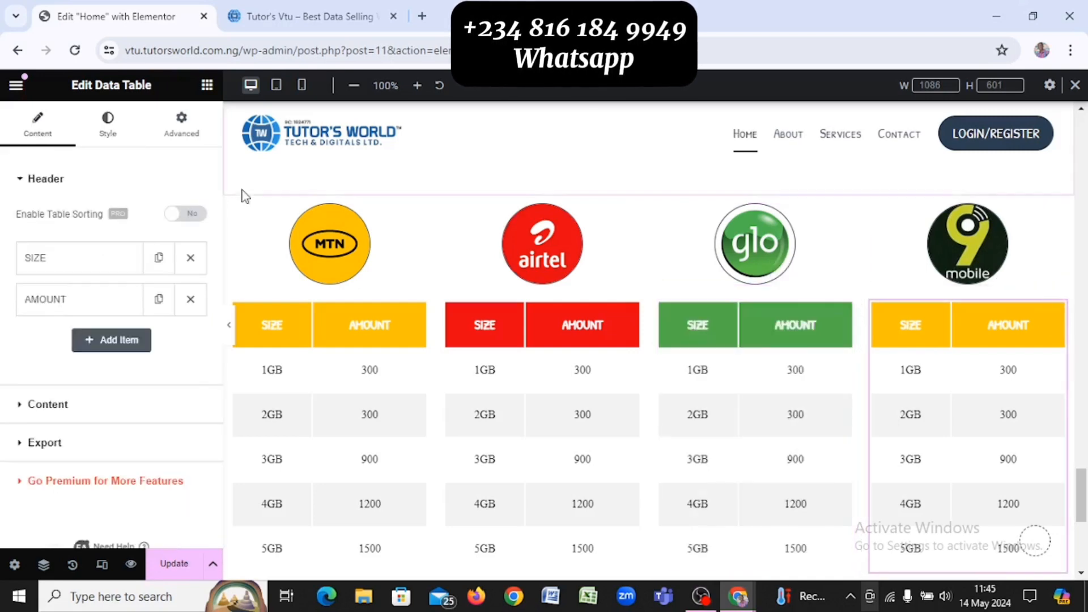
left_click(108, 120)
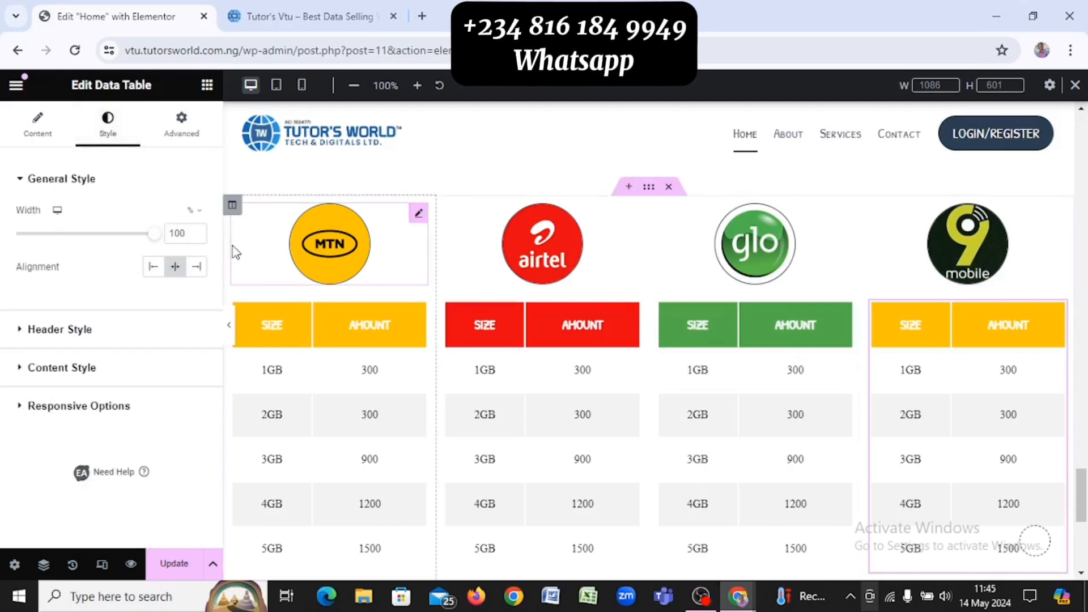
left_click(145, 340)
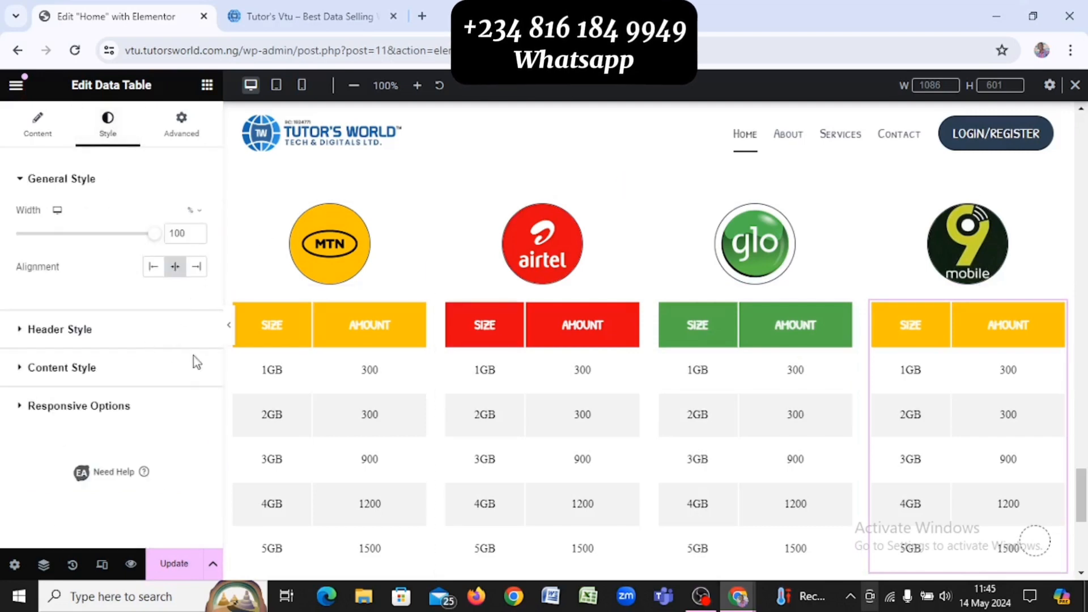
left_click(197, 434)
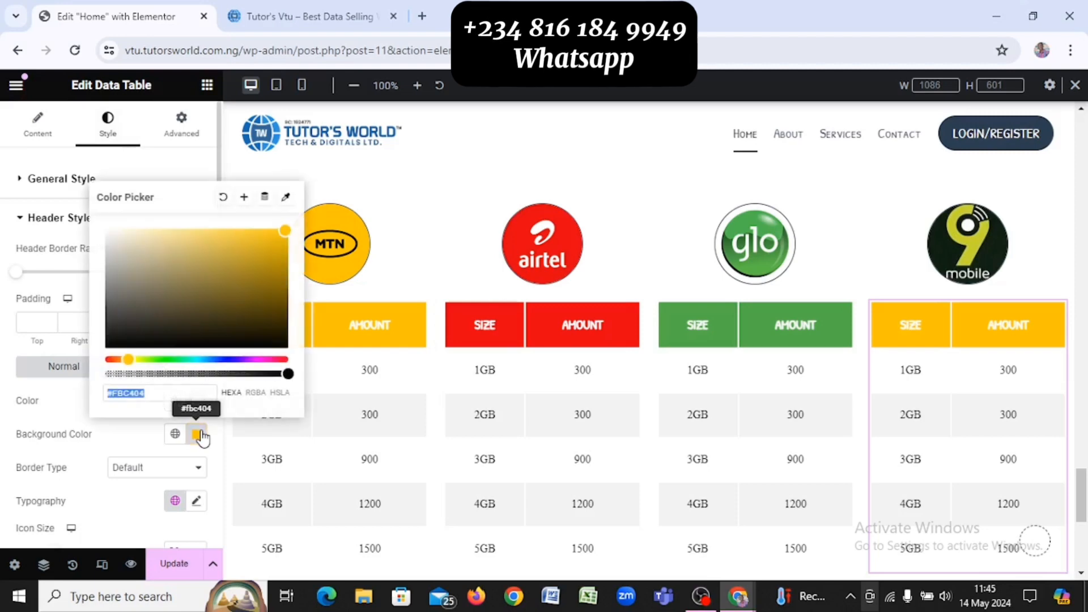
left_click(285, 196)
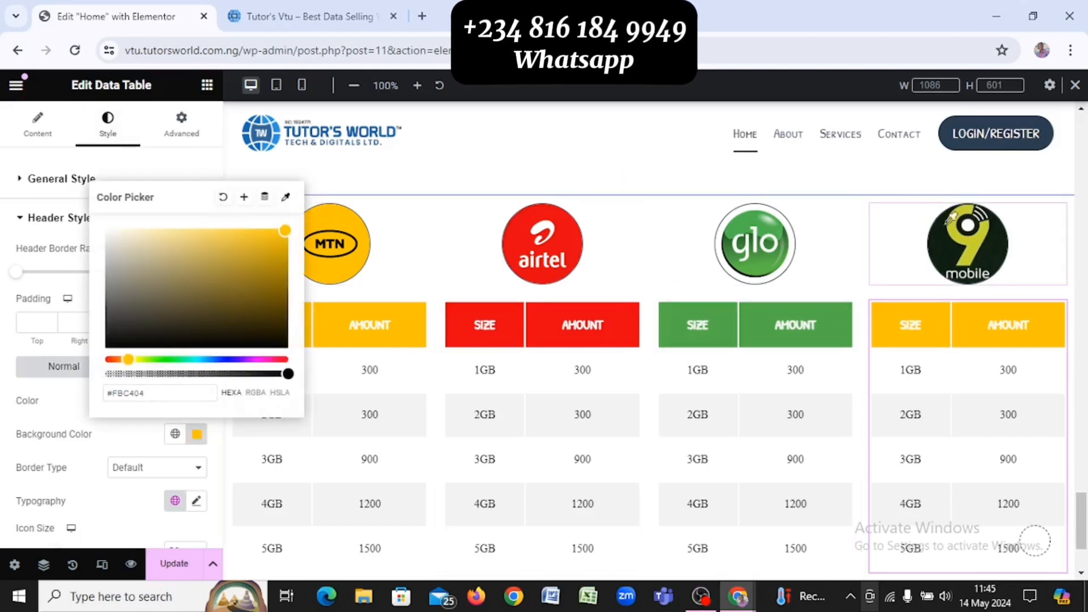
mouse_move(948, 239)
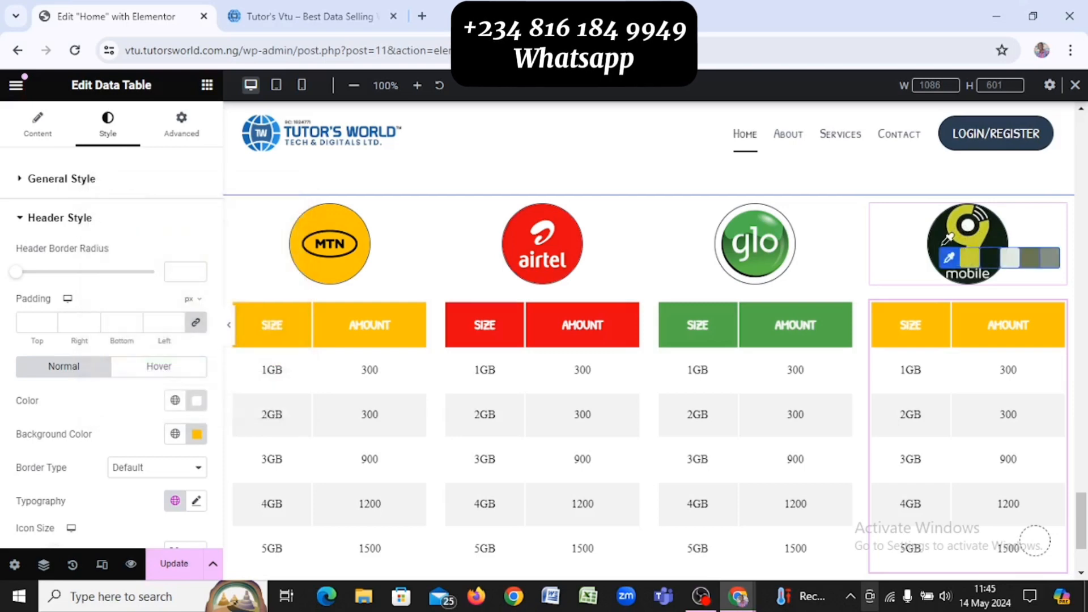
left_click(996, 261)
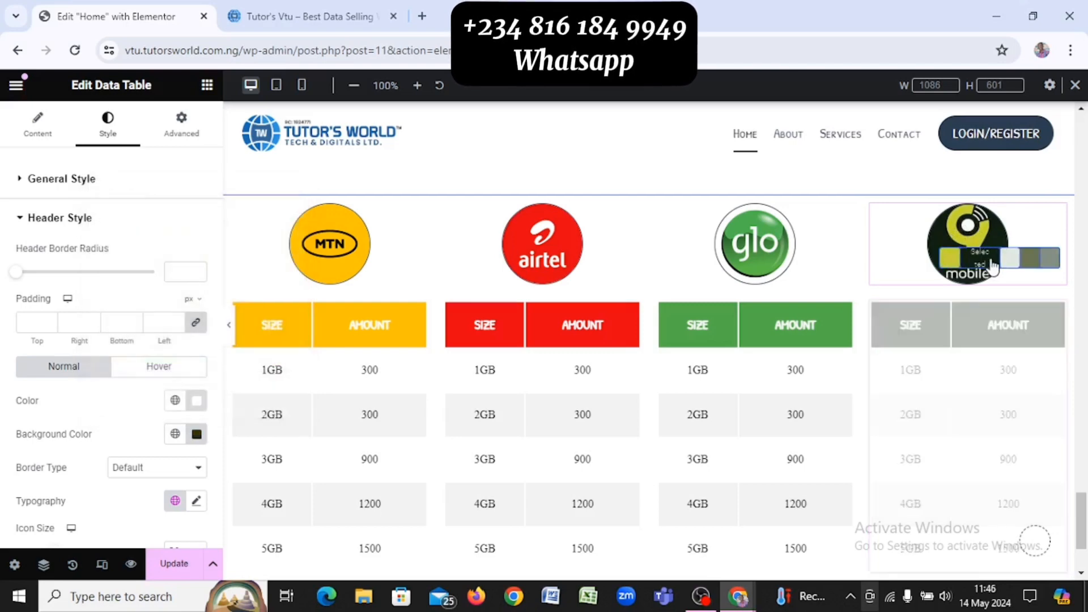
Update the Home page and switch the responsive preview to the mobile layout
scroll(808, 348, "down", 3)
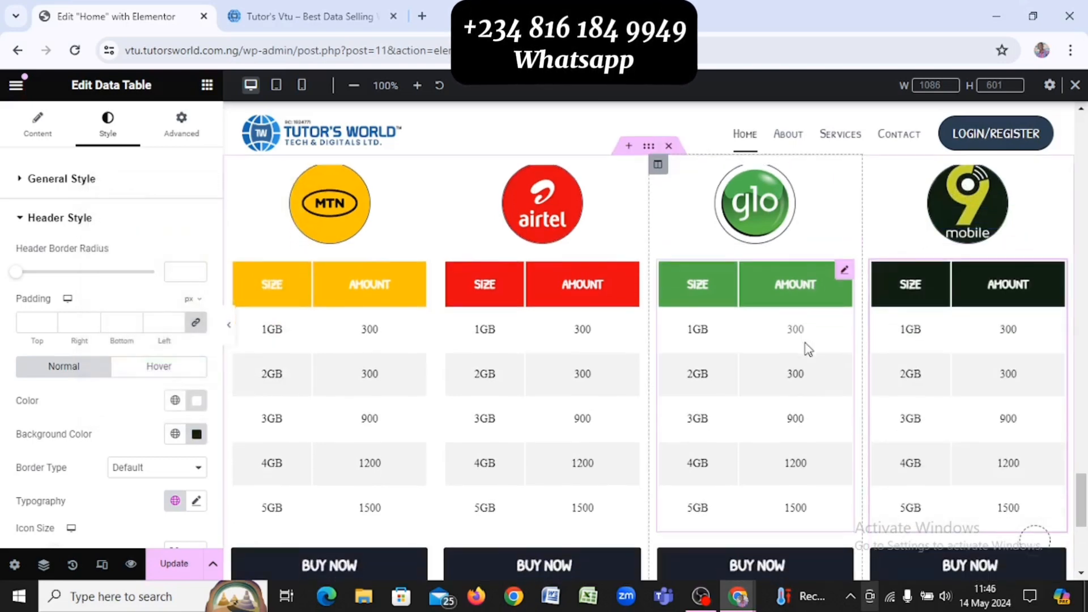
scroll(810, 348, "down", 2)
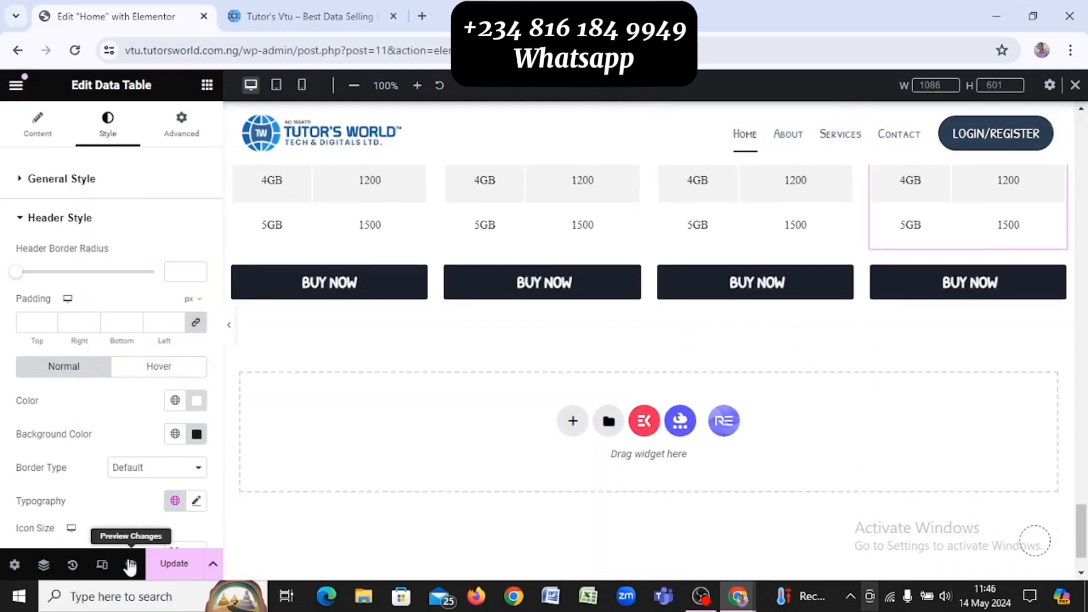
left_click(304, 86)
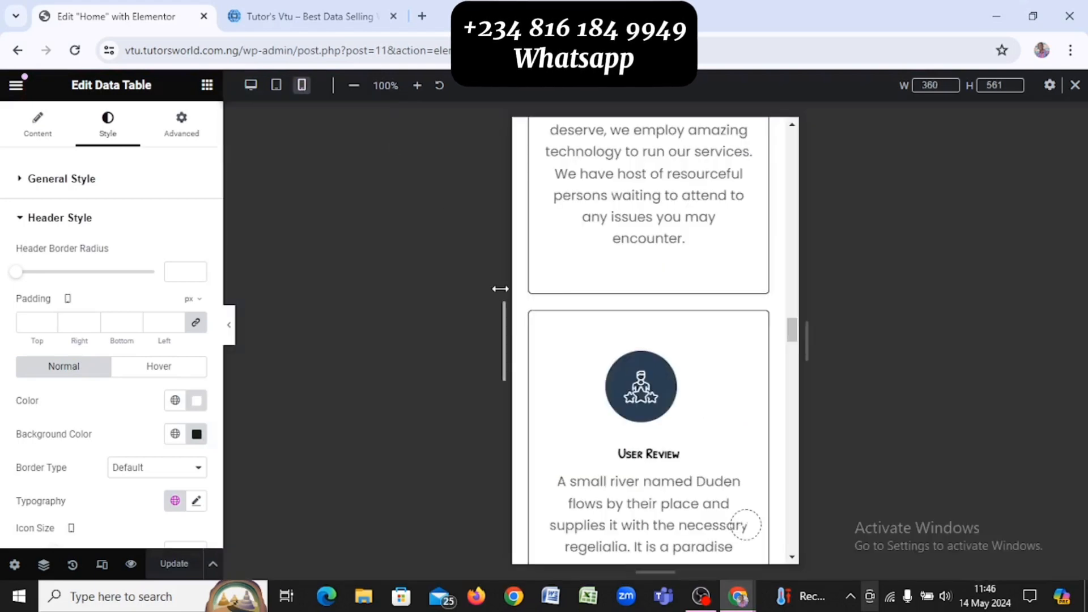
Examine the stacked network pricing cards and the client logo section above them in the mobile layout
scroll(718, 417, "up", 10)
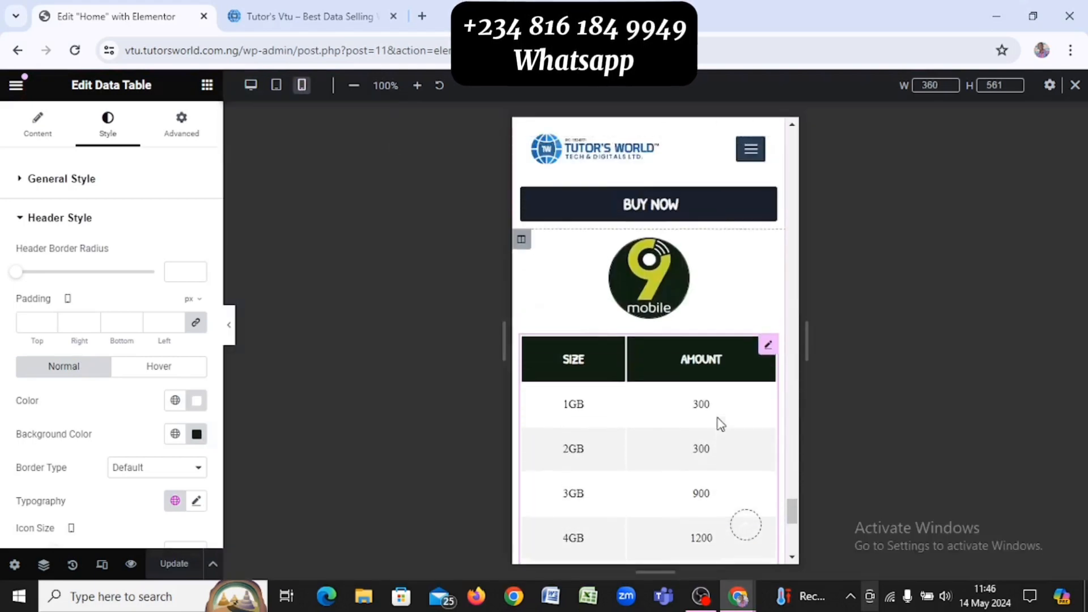
scroll(718, 418, "up", 10)
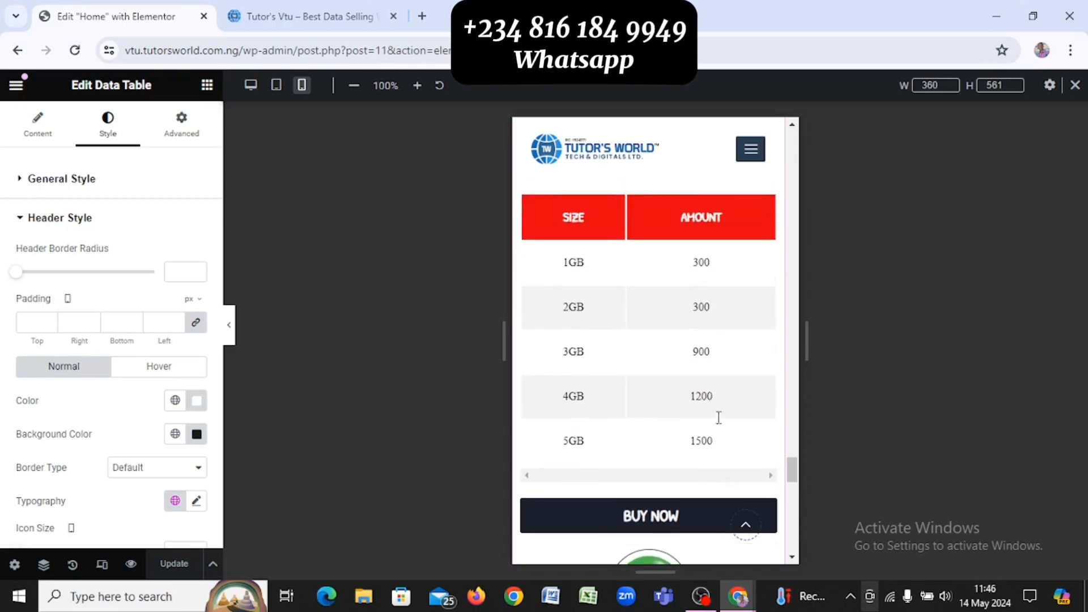
scroll(719, 424, "up", 3)
scroll(719, 424, "up", 10)
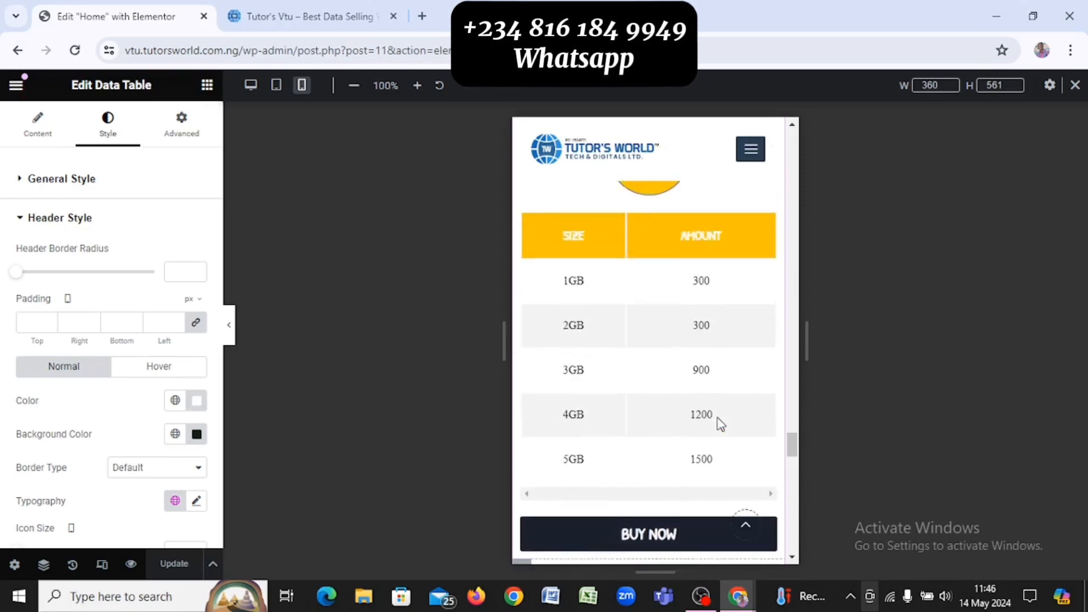
scroll(720, 424, "down", 3)
scroll(720, 424, "down", 10)
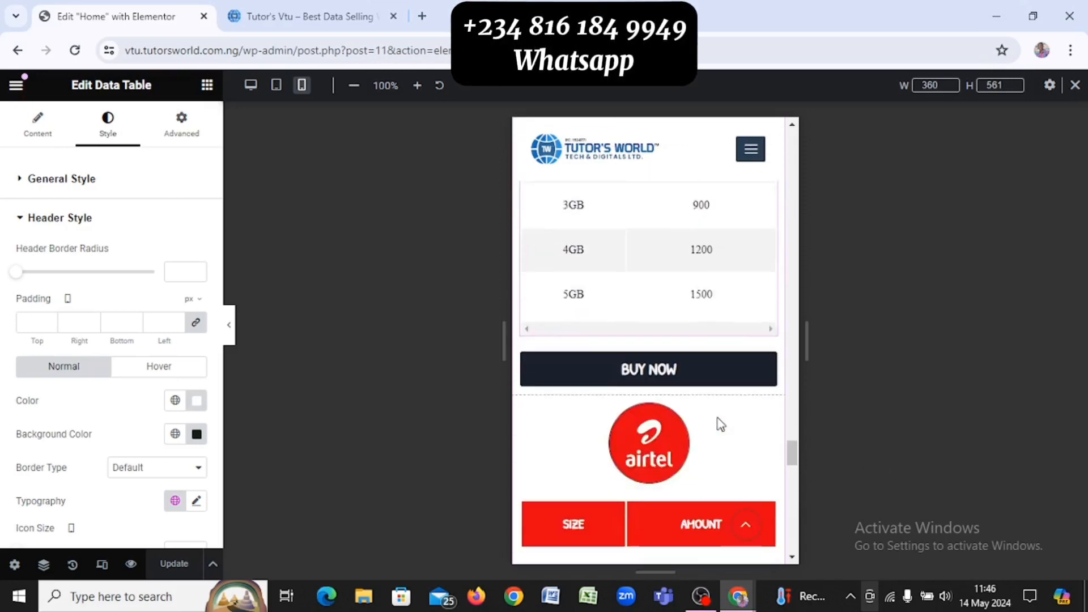
scroll(720, 424, "up", 10)
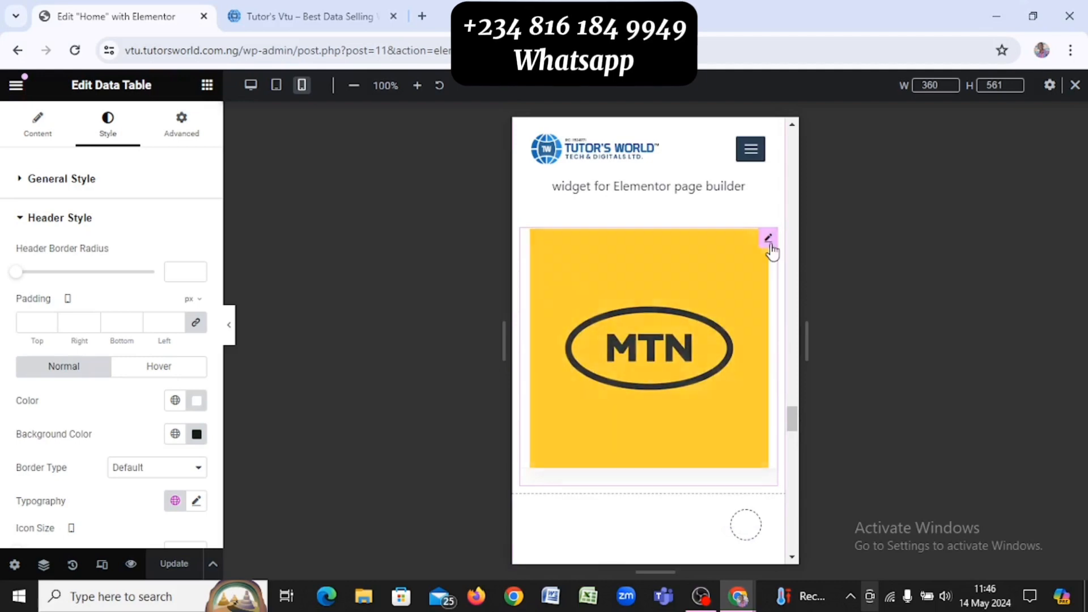
Set the Client Logo widget to show 2 slides at a time in the mobile layout
left_click(769, 239)
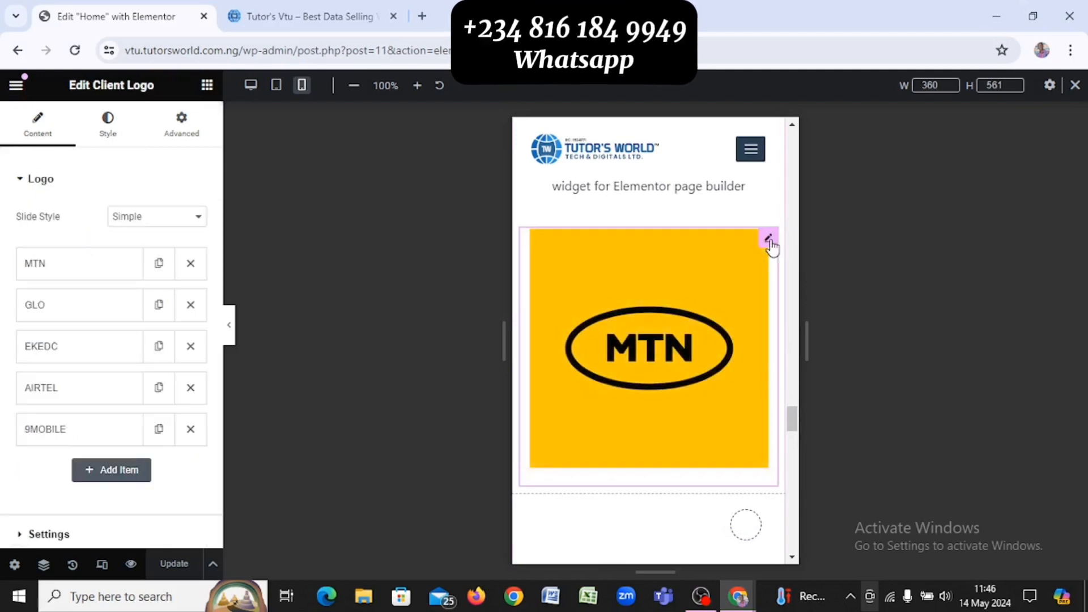
left_click(120, 137)
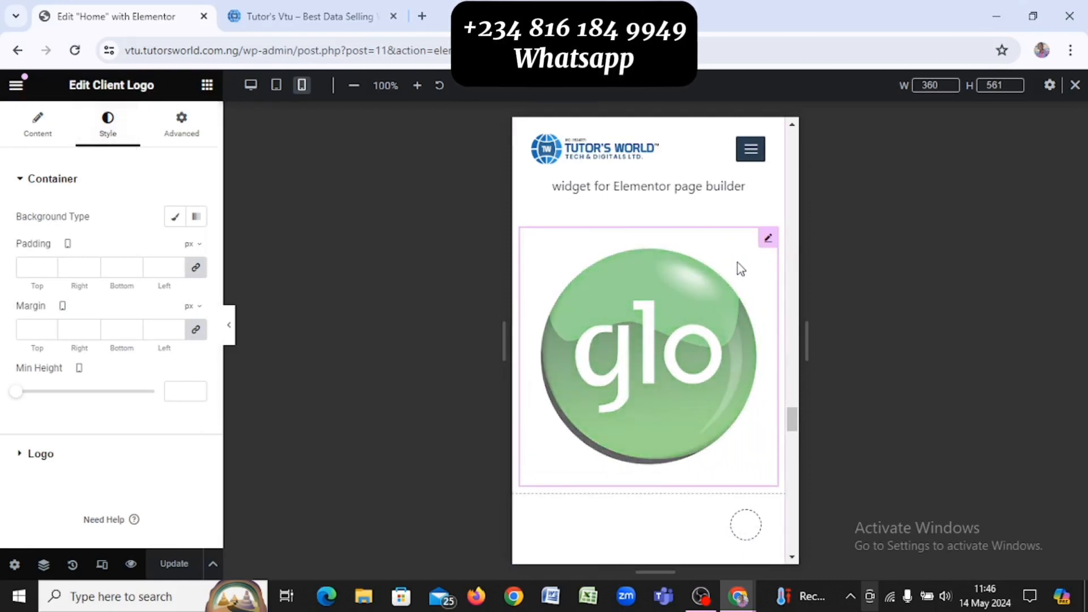
left_click(48, 141)
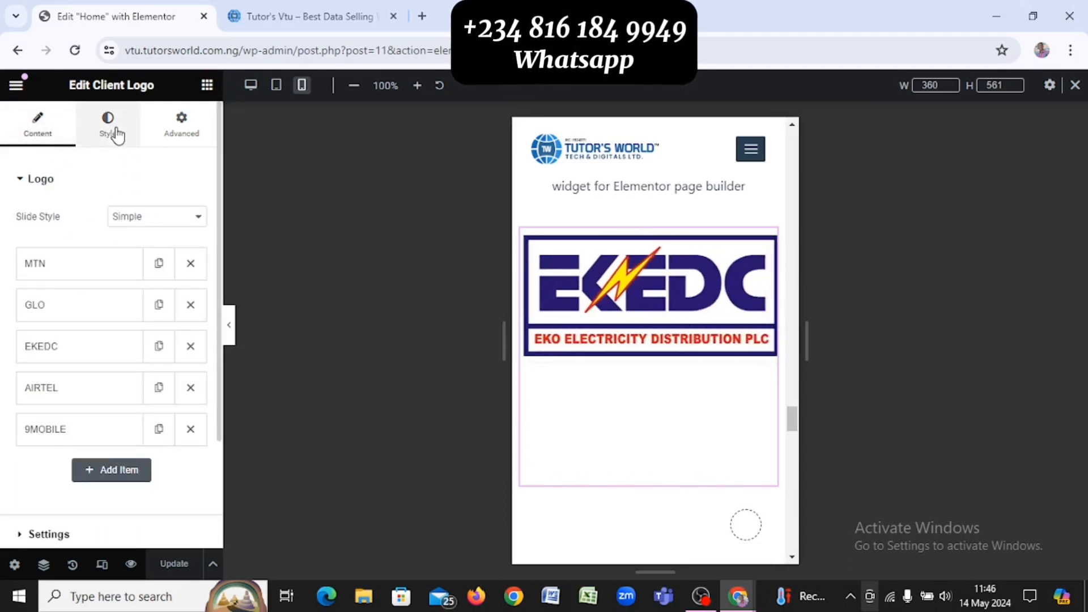
scroll(68, 521, "down", 1)
left_click(49, 506)
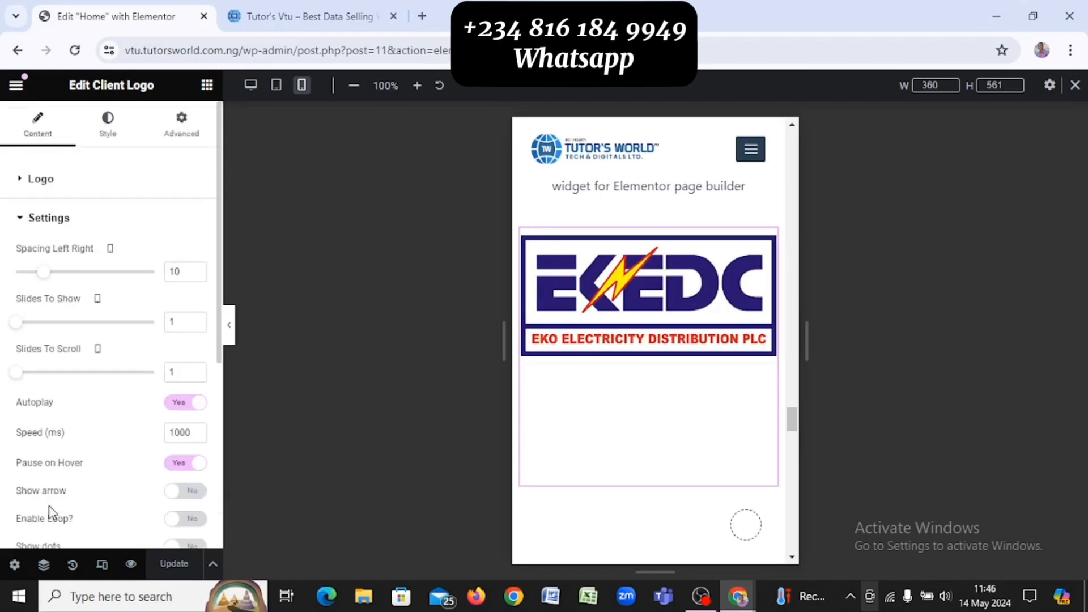
scroll(50, 506, "down", 2)
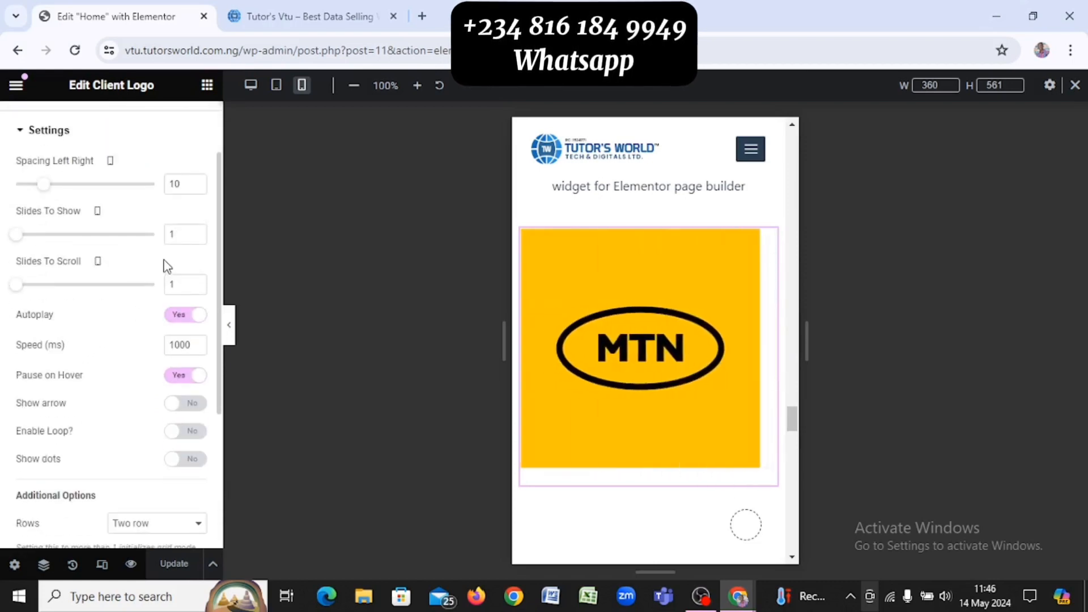
left_click(197, 232)
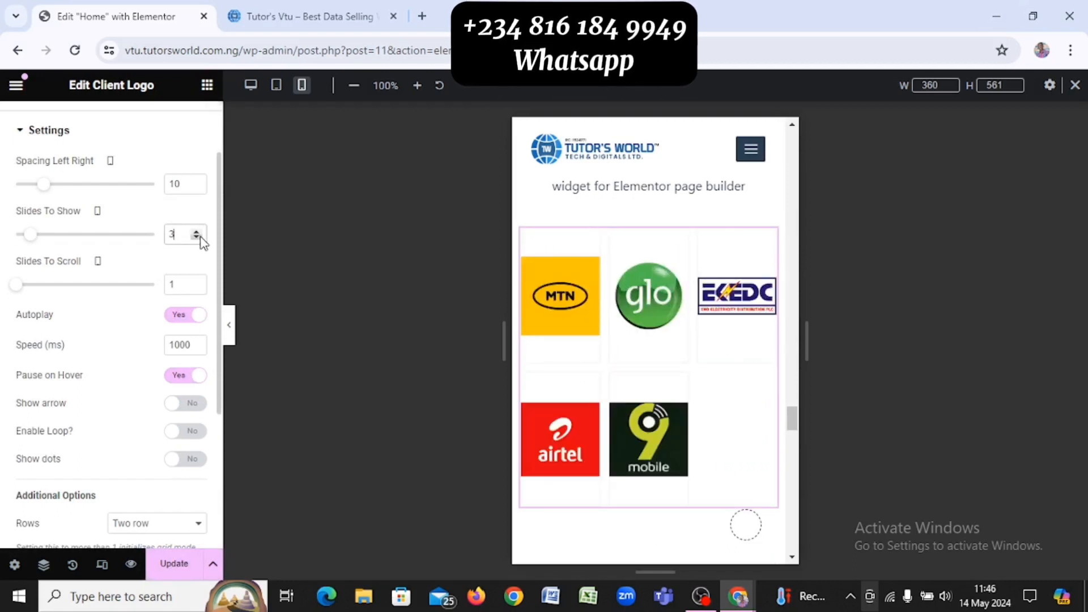
left_click(199, 237)
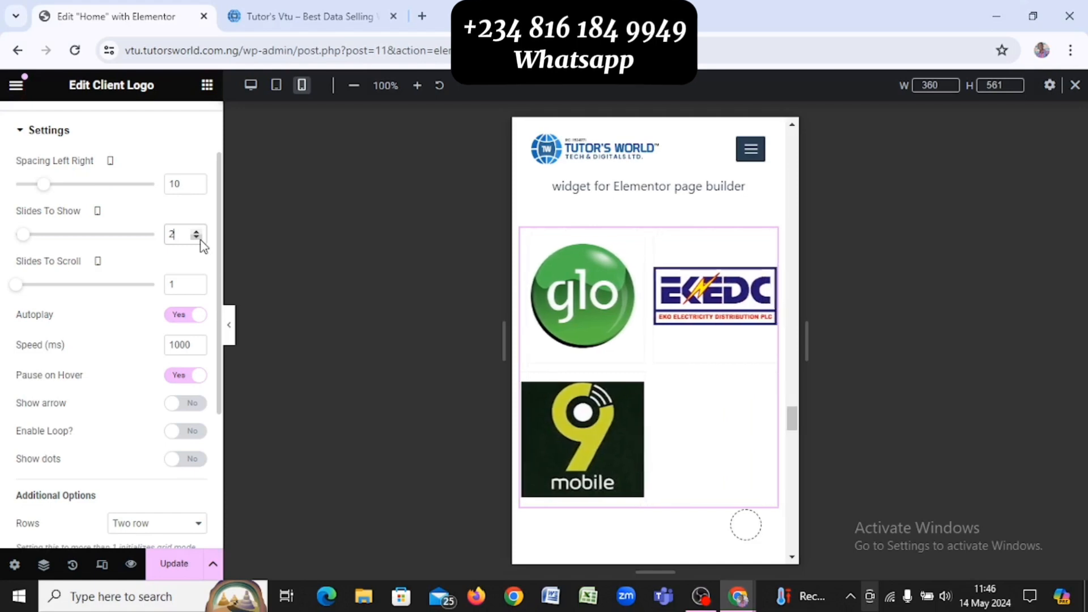
left_click(198, 237)
left_click(197, 233)
Set the client logo carousel's rows to One row, update the page, and check the spacing around the logos in the mobile layout
scroll(107, 294, "down", 1)
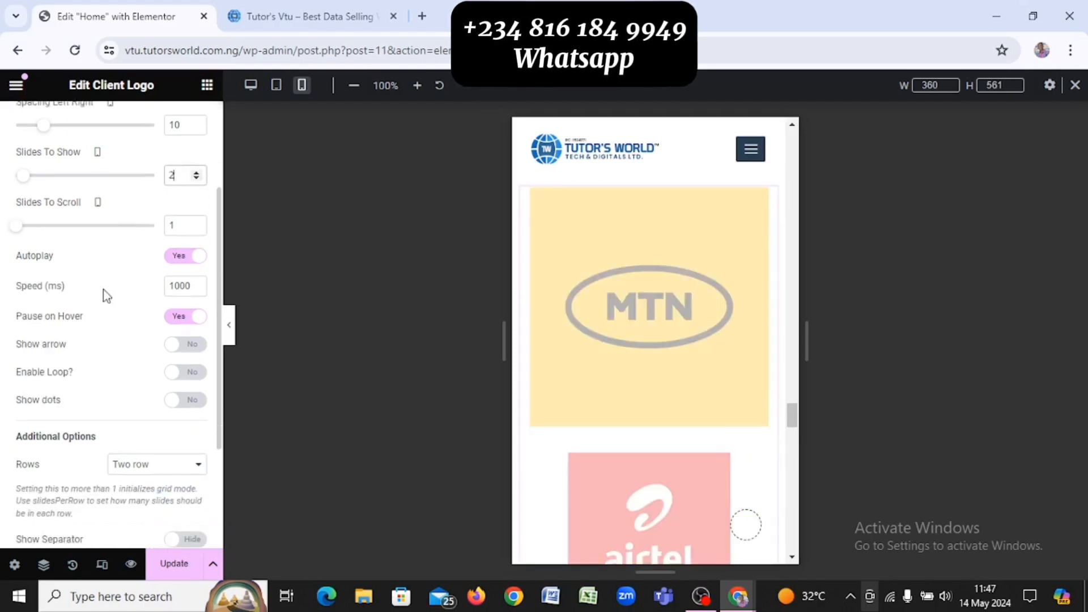
scroll(103, 289, "down", 1)
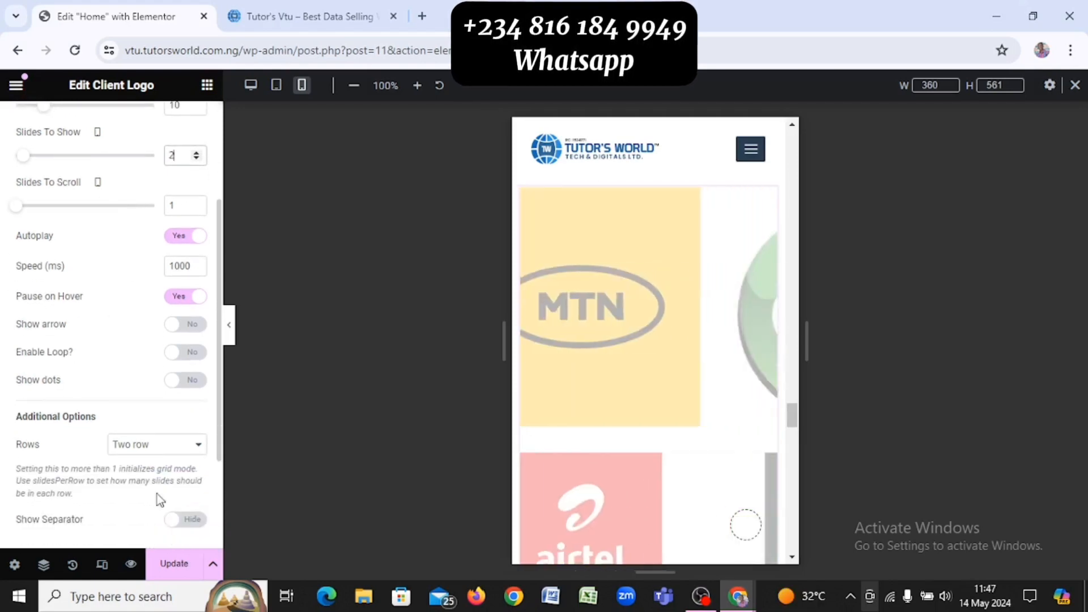
left_click(147, 448)
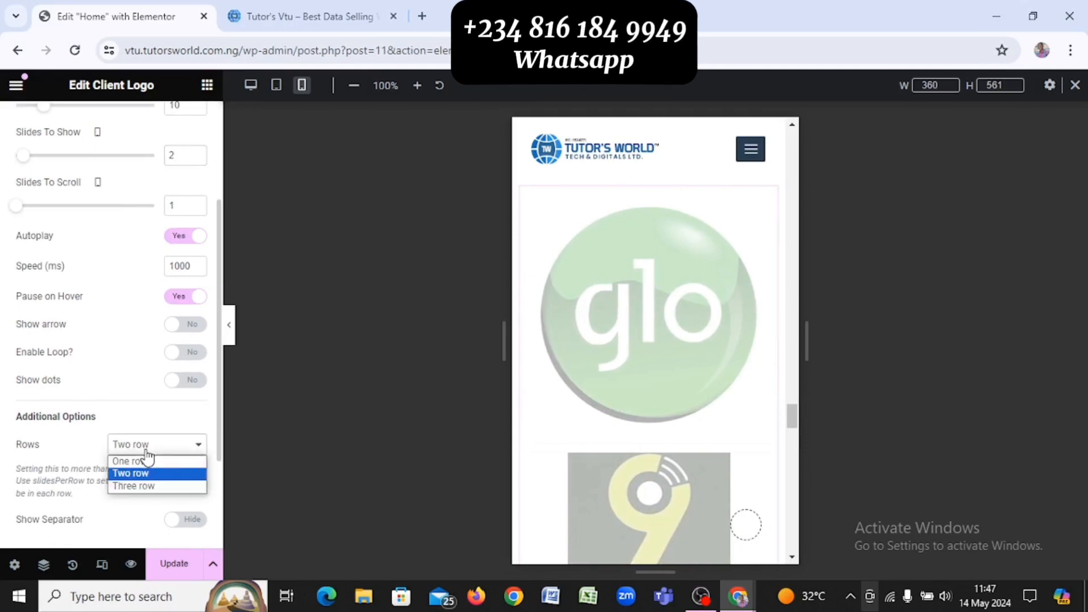
left_click(145, 463)
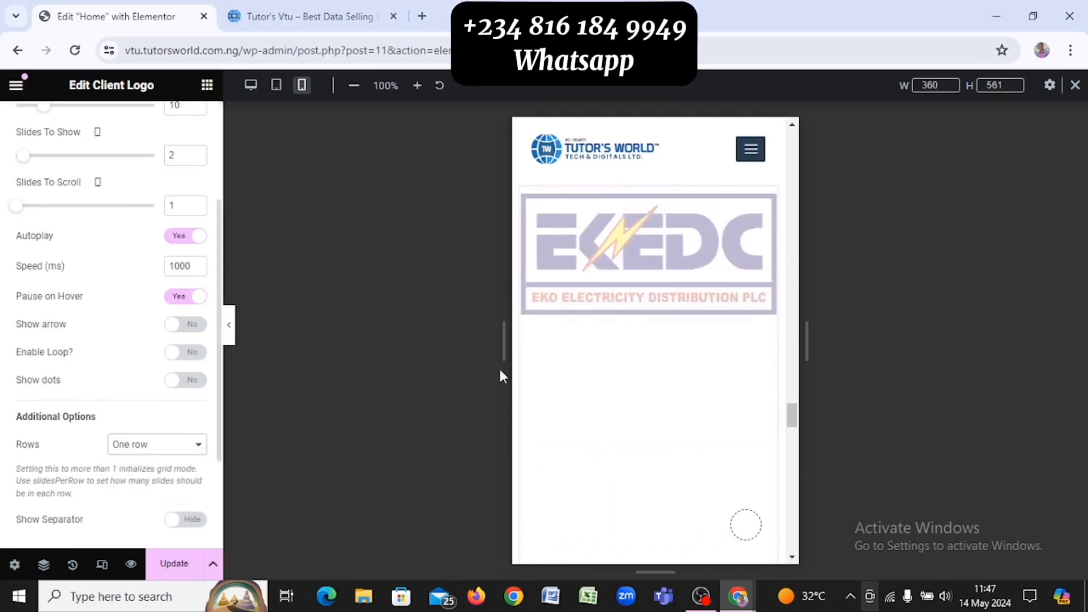
scroll(661, 393, "up", 2)
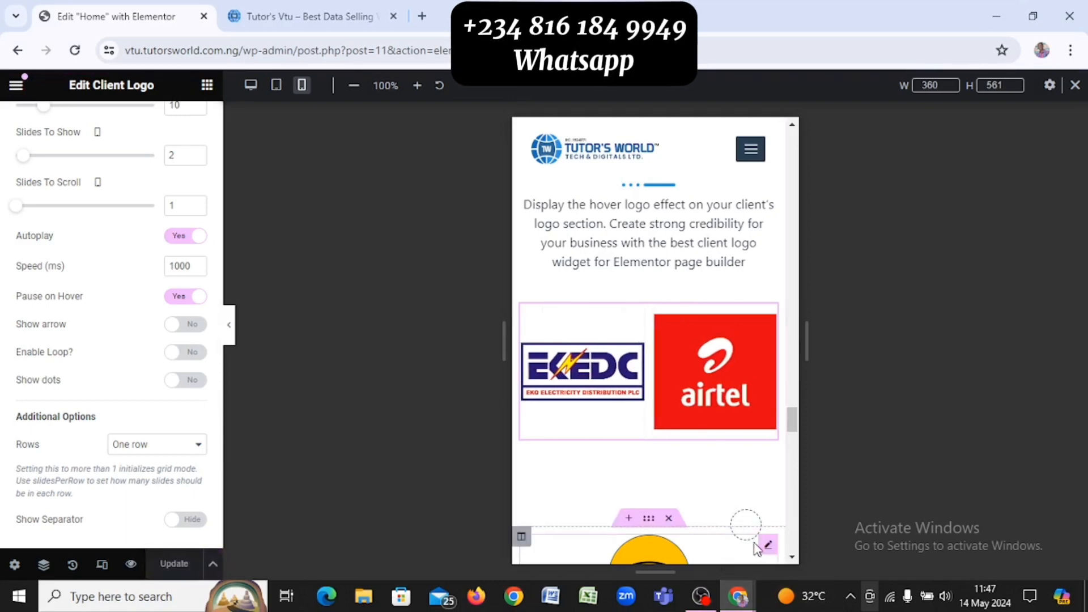
scroll(730, 441, "down", 5)
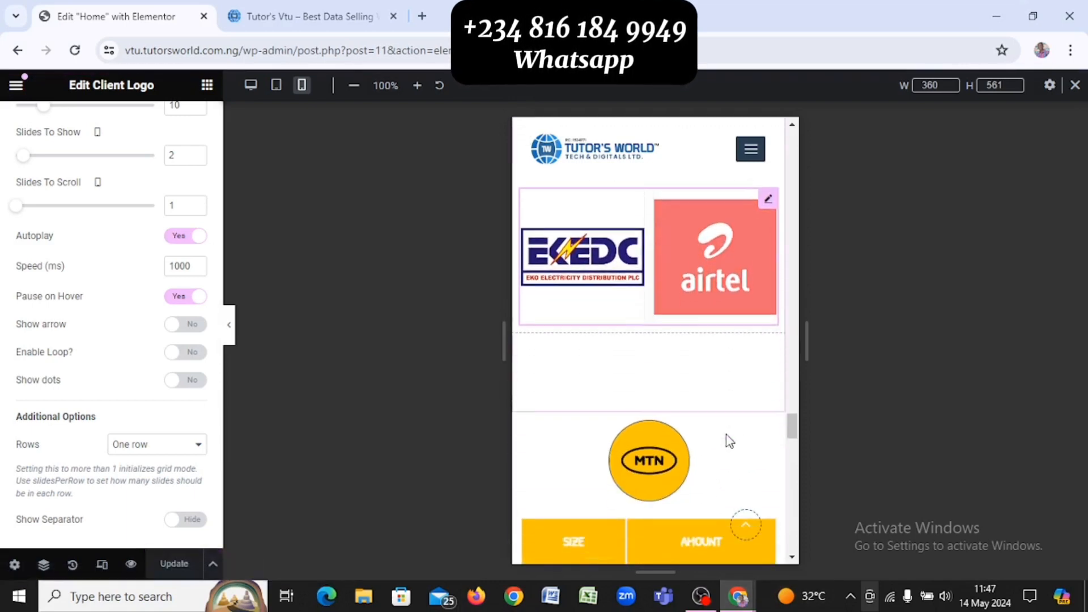
scroll(730, 441, "up", 3)
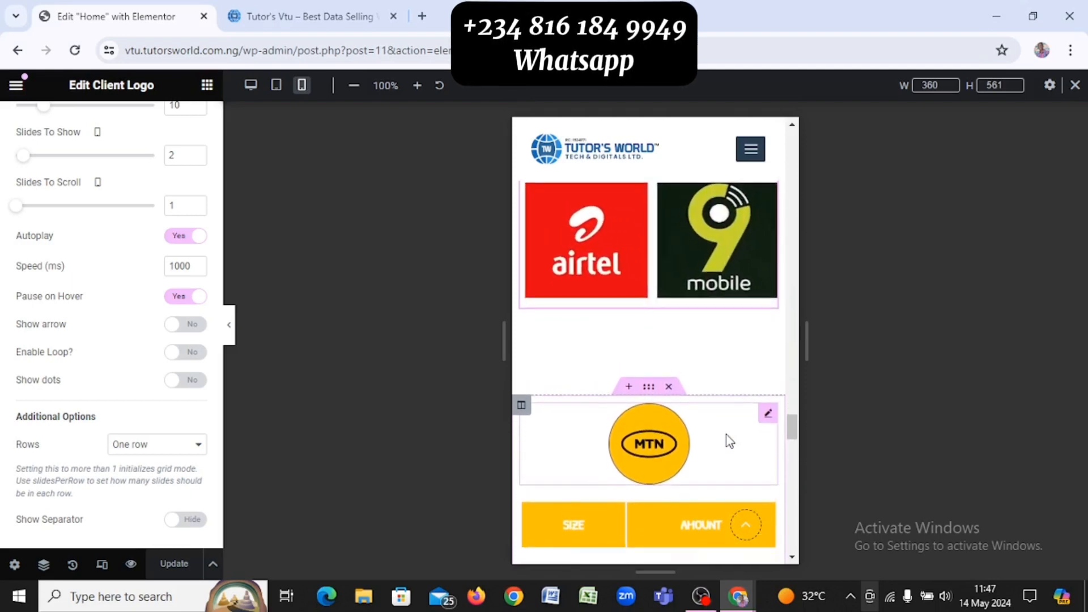
scroll(730, 441, "up", 4)
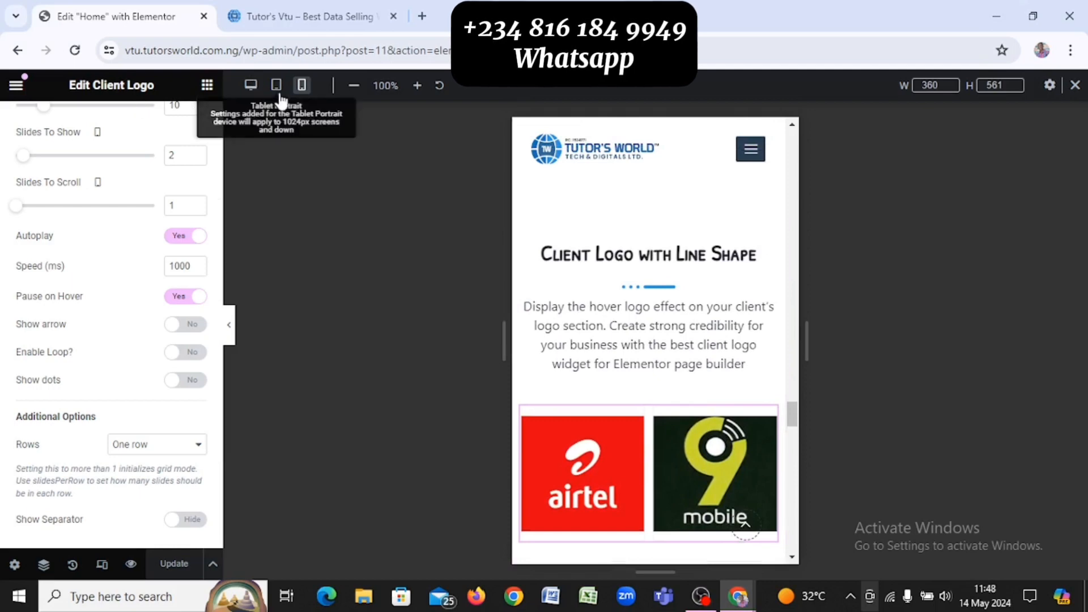
Switch the responsive preview back to desktop and review the Home page's client logo, FAQ and hero sections
left_click(248, 87)
scroll(510, 284, "up", 5)
scroll(562, 271, "up", 5)
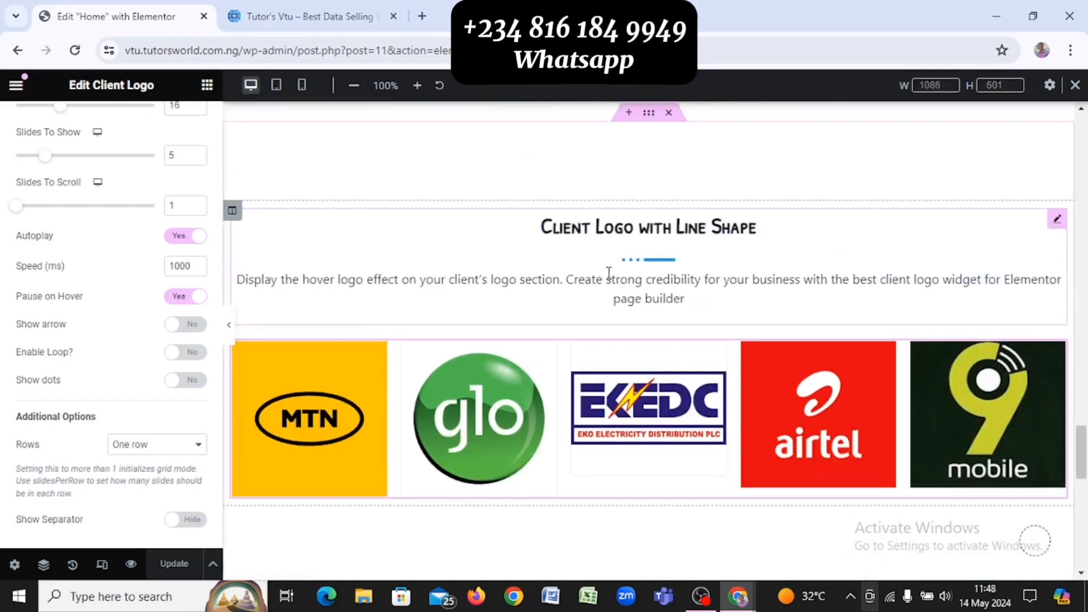
scroll(609, 273, "up", 3)
scroll(608, 272, "down", 1)
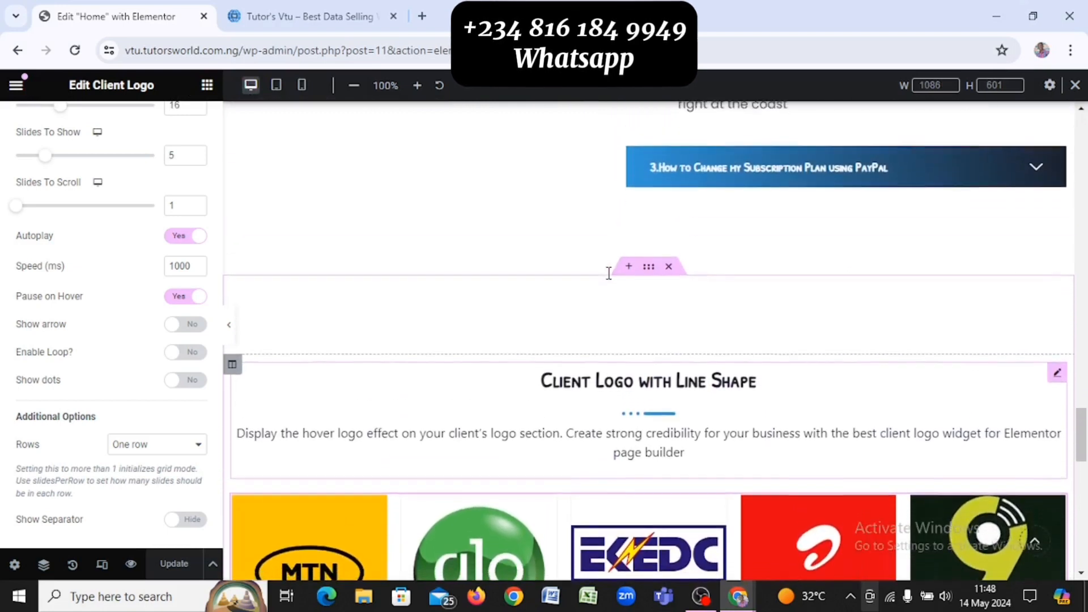
scroll(610, 280, "up", 1)
scroll(609, 280, "up", 2)
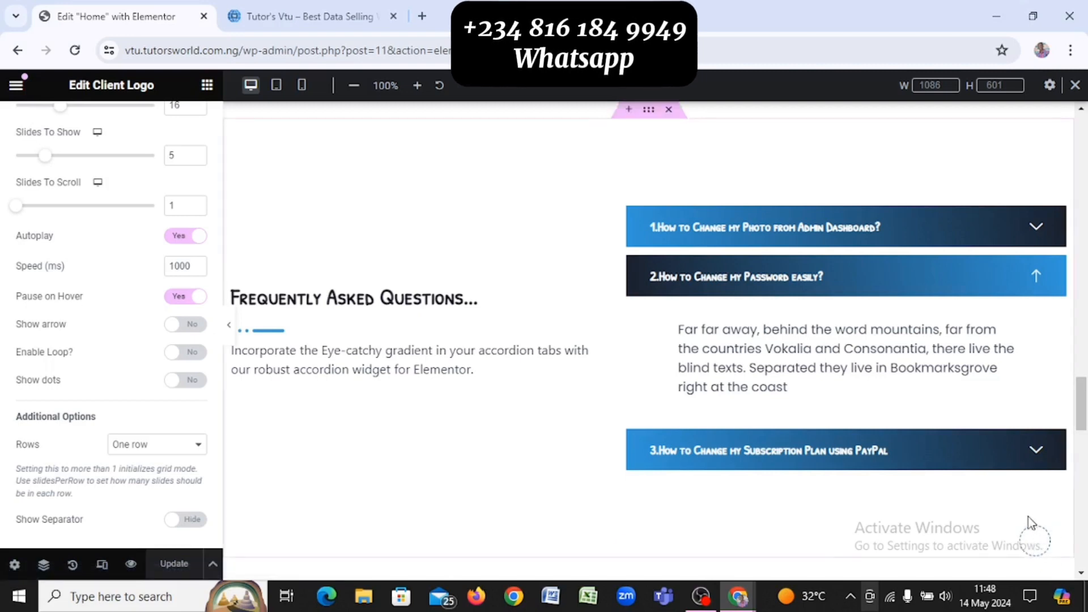
scroll(989, 469, "up", 2)
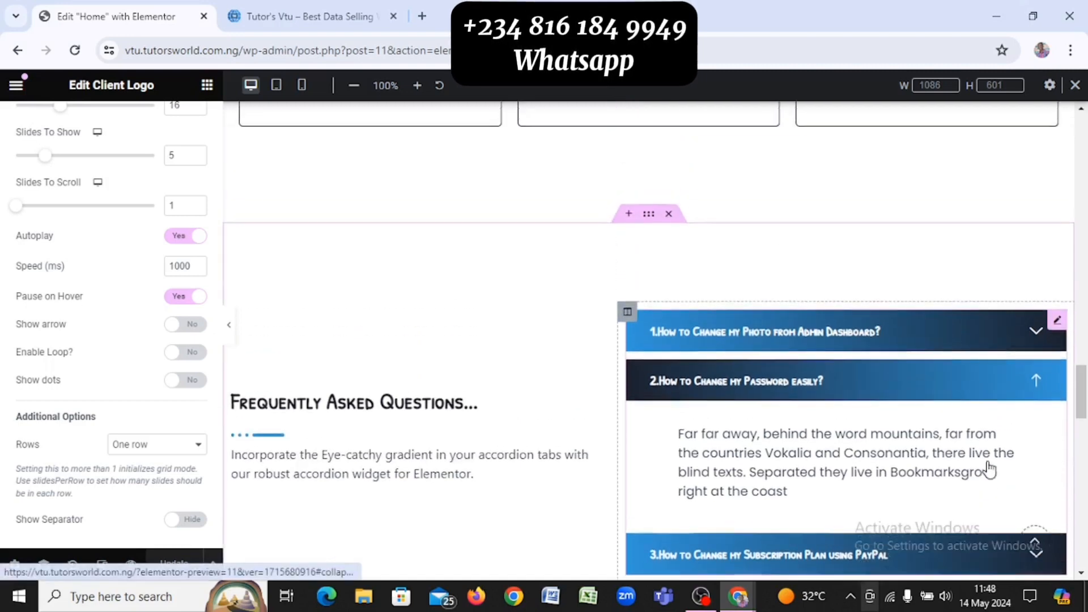
scroll(989, 461, "up", 3)
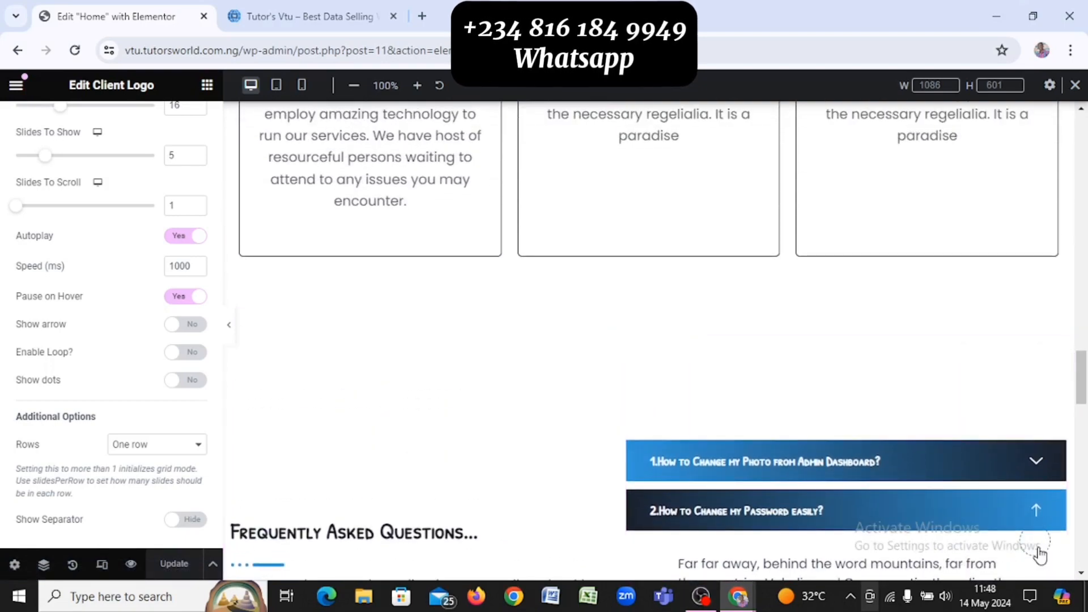
left_click(1036, 544)
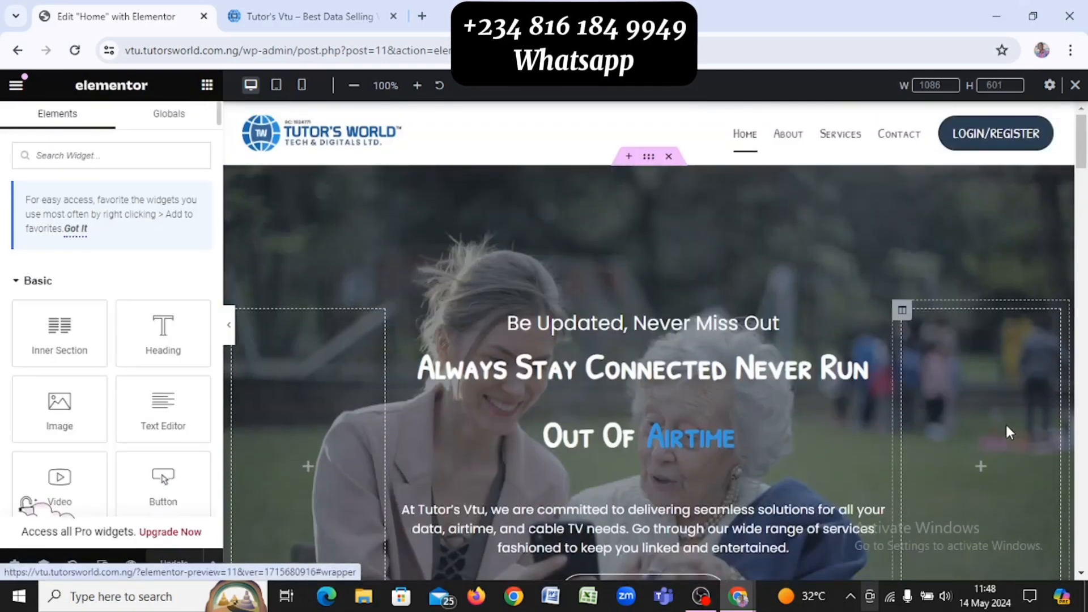
scroll(1006, 425, "down", 10)
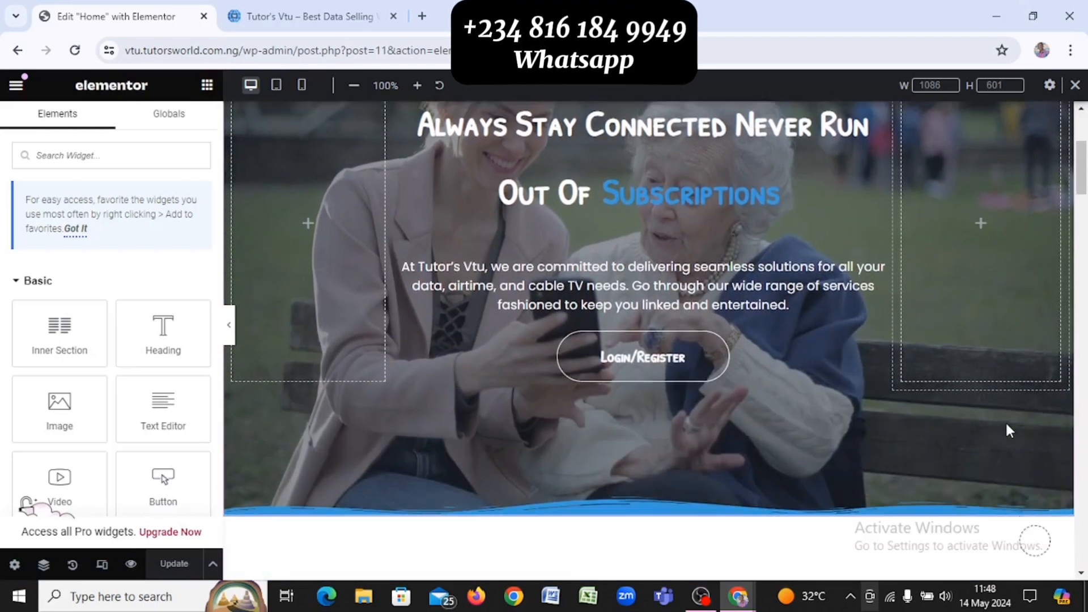
scroll(1010, 431, "up", 1)
scroll(1010, 431, "down", 2)
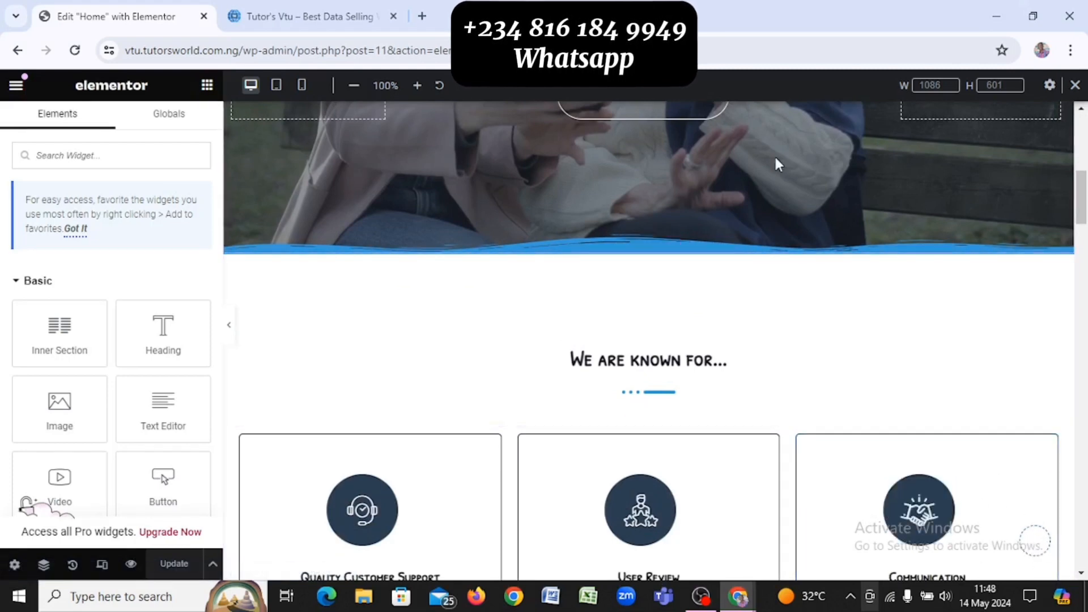
Switch to the browser window with the finished Tutor's Vtu site, examine the section below its pricing cards, and return to the Elementor window
key("alt+Tab")
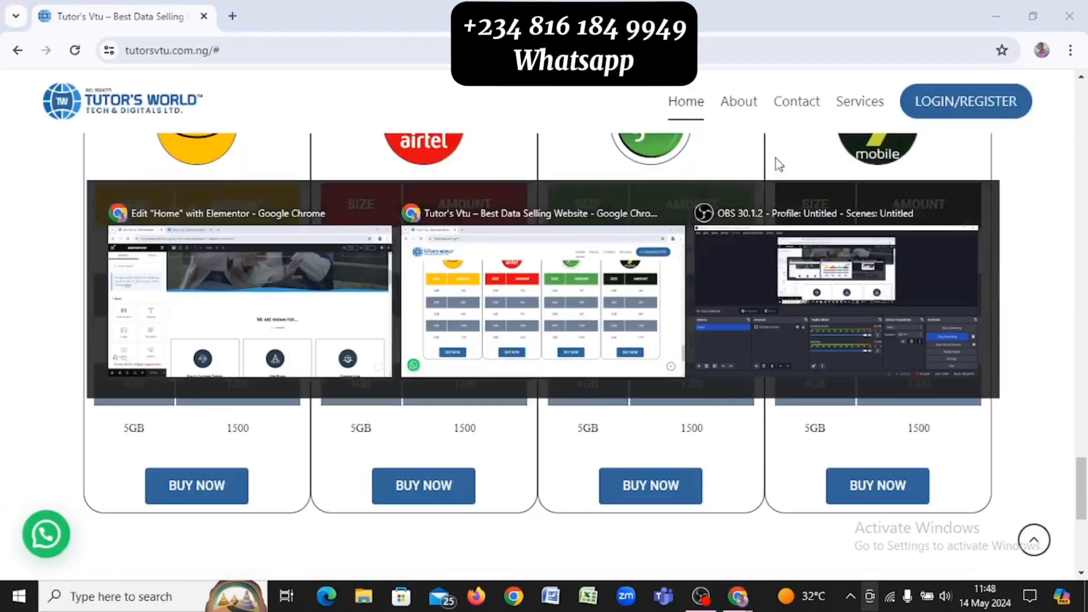
scroll(779, 165, "down", 3)
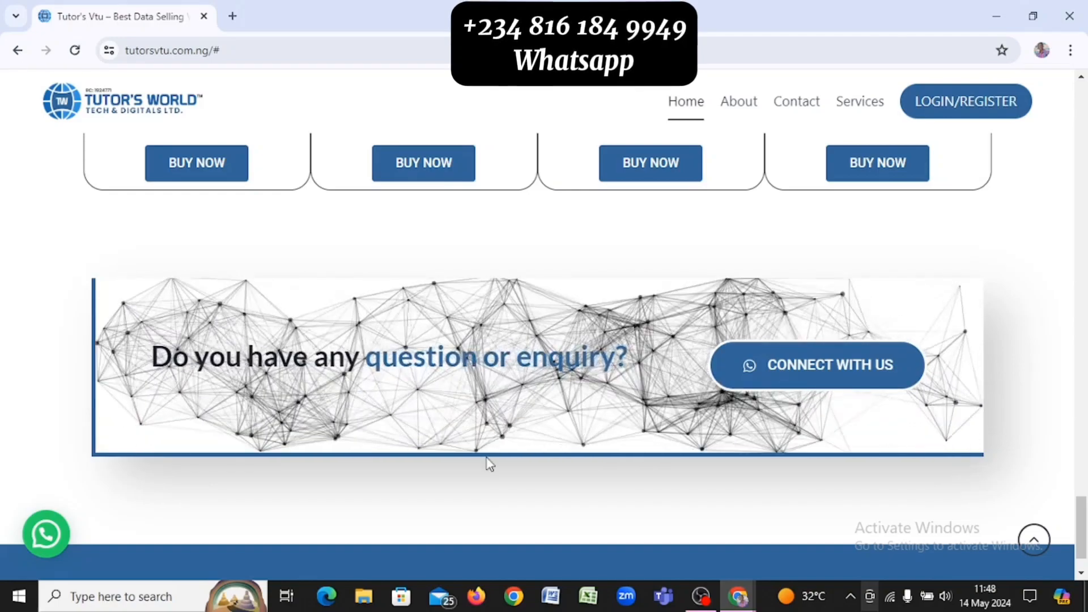
key("alt+Tab")
Insert the ElementsKit section template Call To Action – Section 36 into the empty area below the Home page's pricing cards
scroll(488, 464, "down", 7)
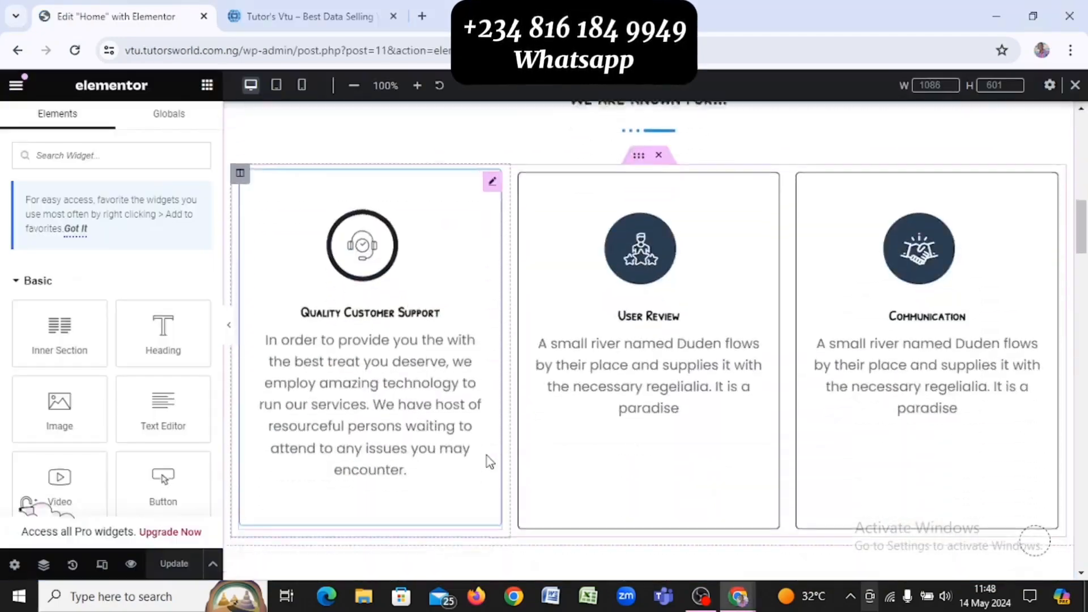
scroll(490, 455, "down", 15)
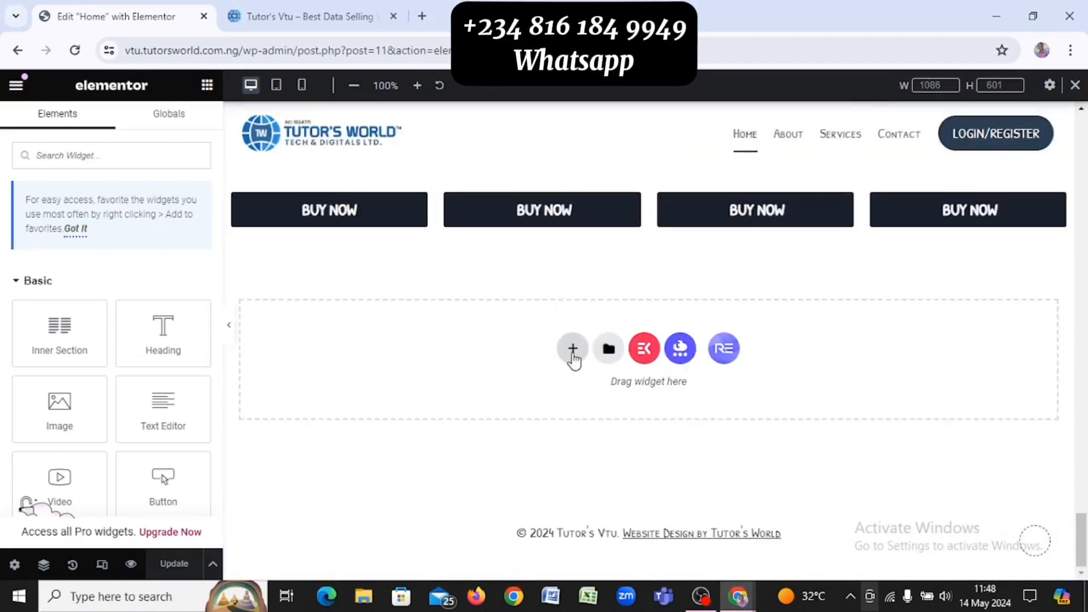
left_click(645, 349)
scroll(653, 364, "down", 15)
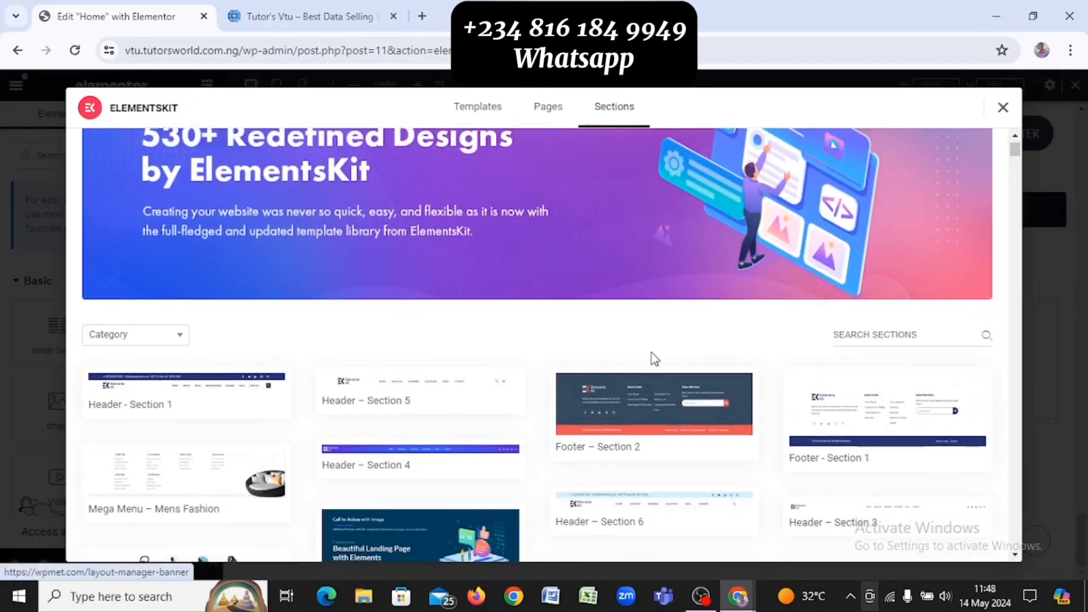
scroll(651, 353, "down", 15)
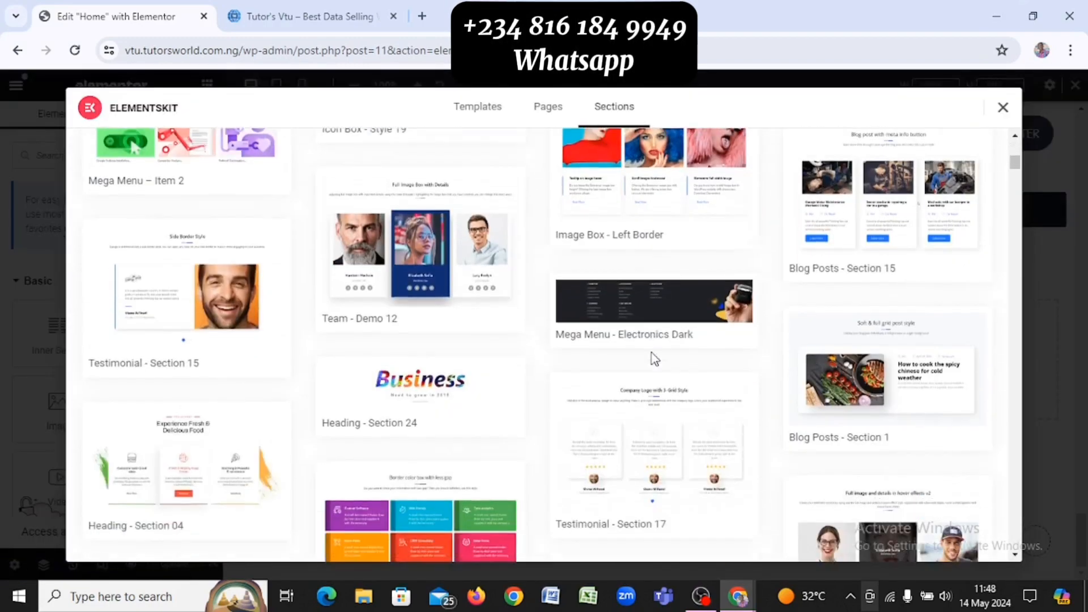
scroll(653, 359, "down", 10)
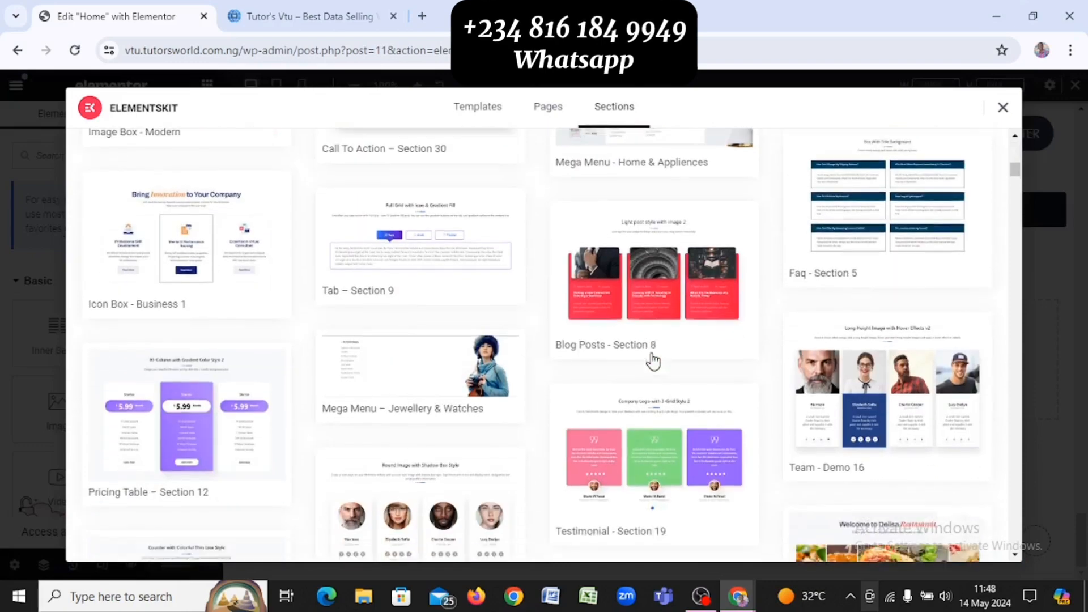
scroll(652, 355, "down", 7)
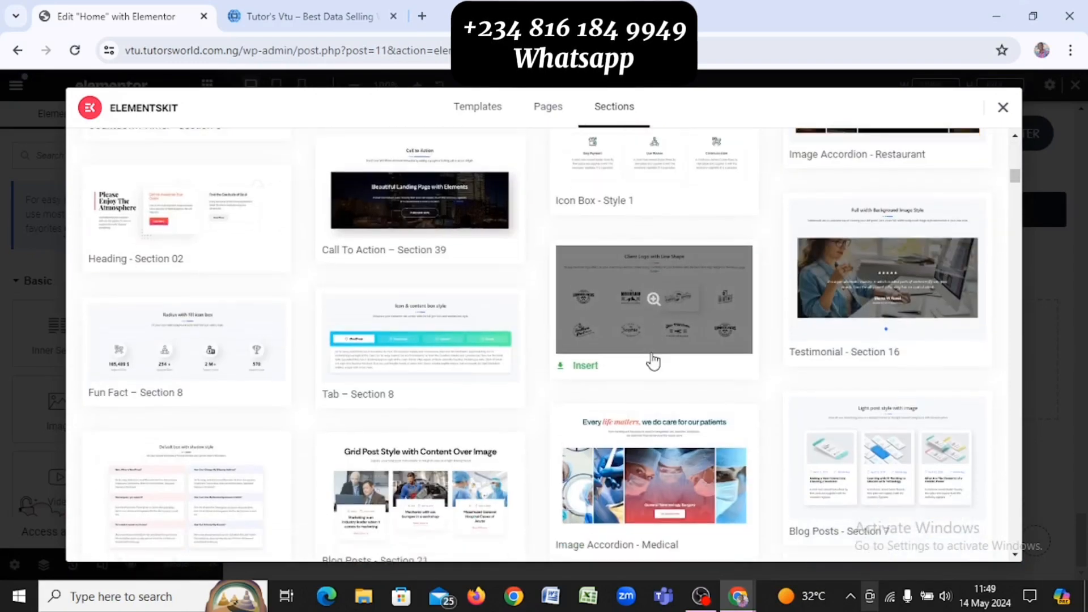
scroll(655, 360, "down", 5)
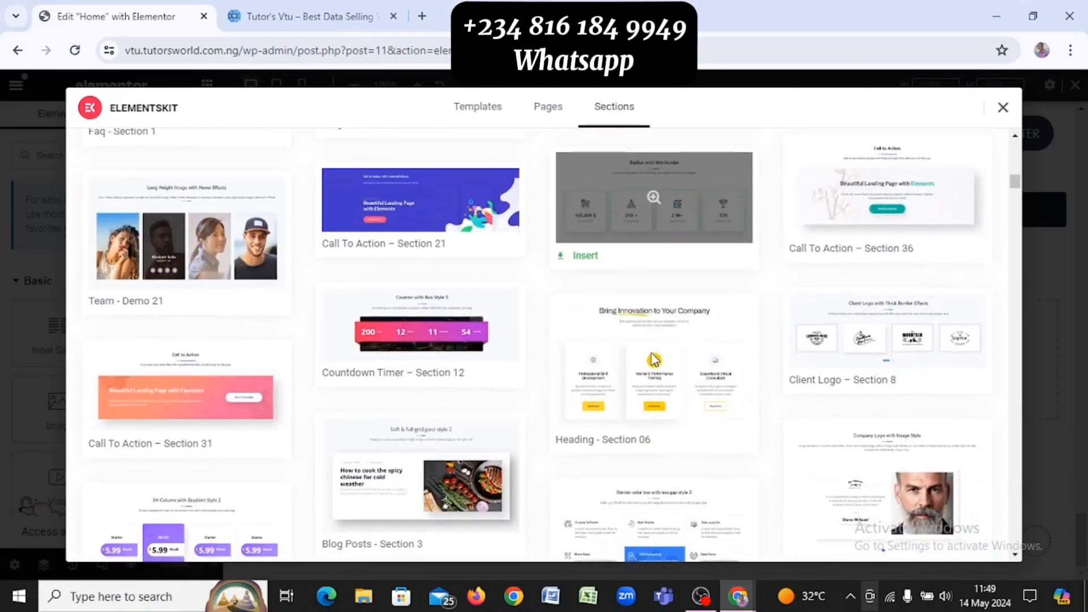
scroll(653, 359, "down", 6)
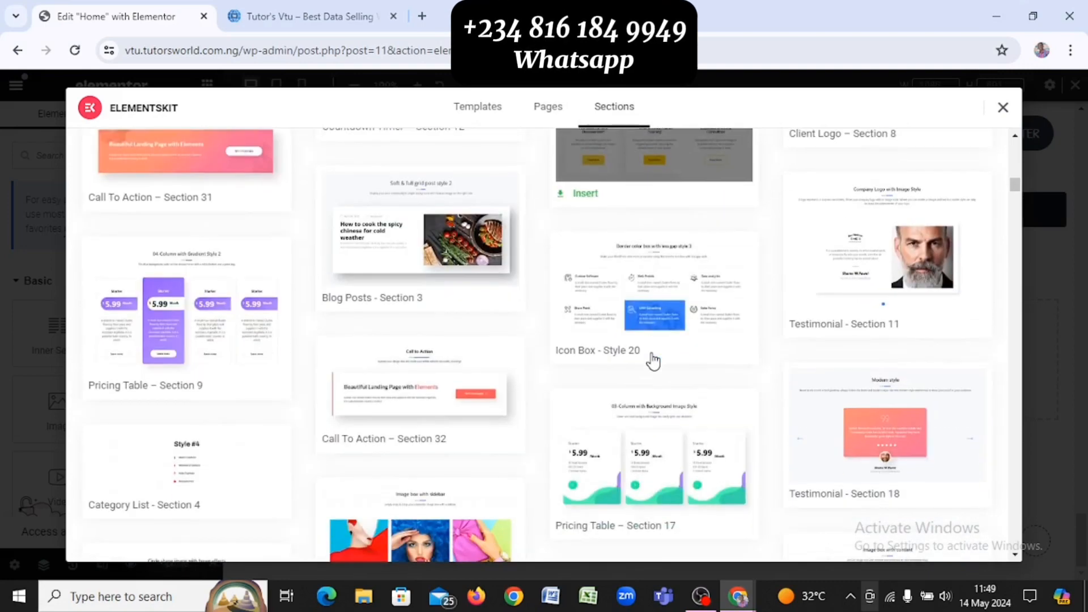
scroll(653, 359, "down", 7)
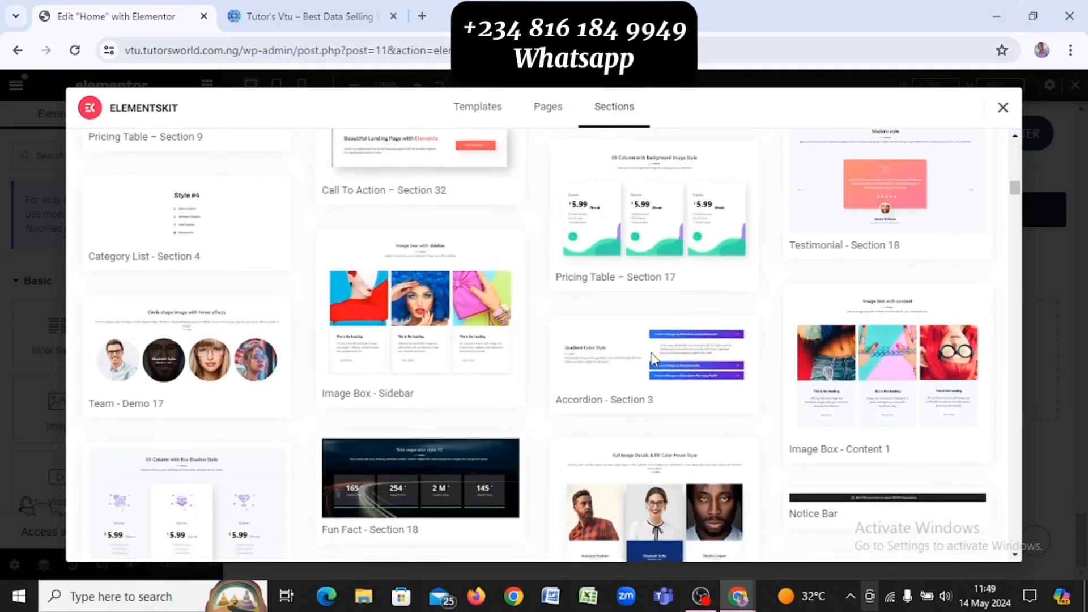
scroll(653, 357, "up", 15)
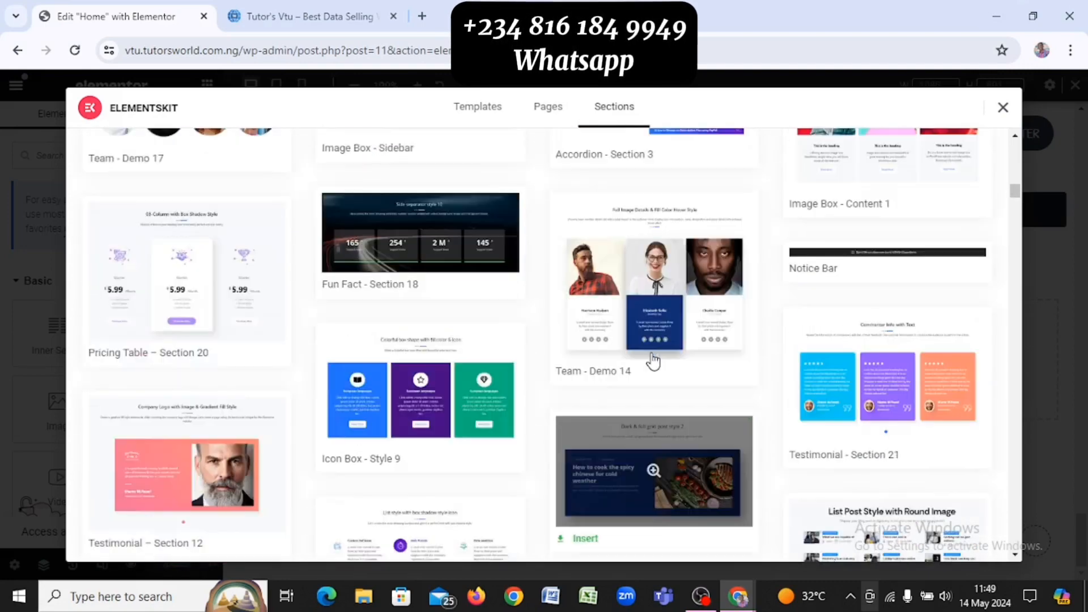
scroll(653, 357, "up", 4)
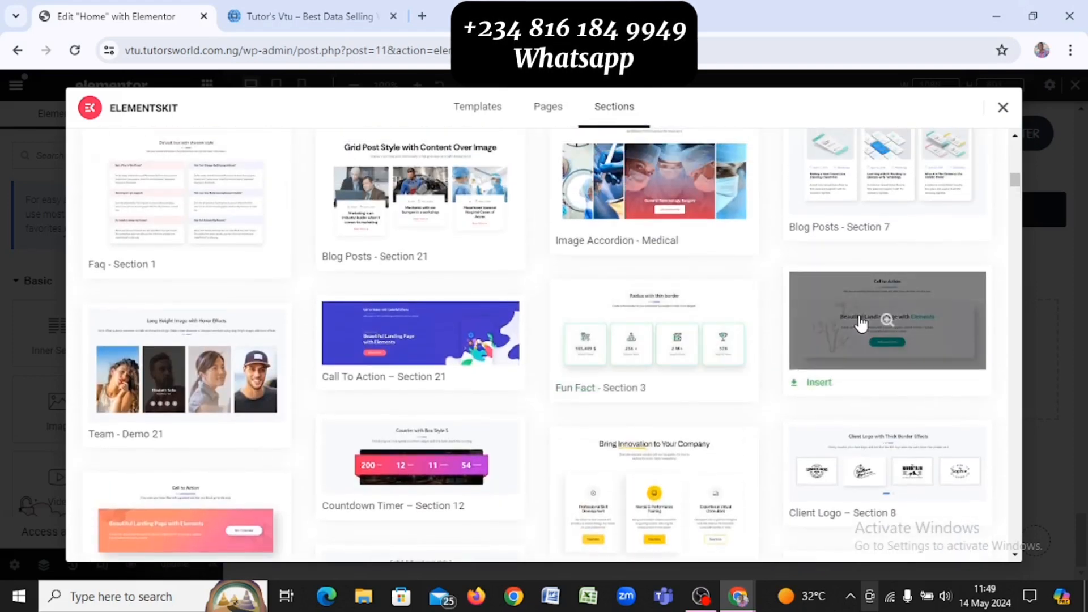
left_click(862, 322)
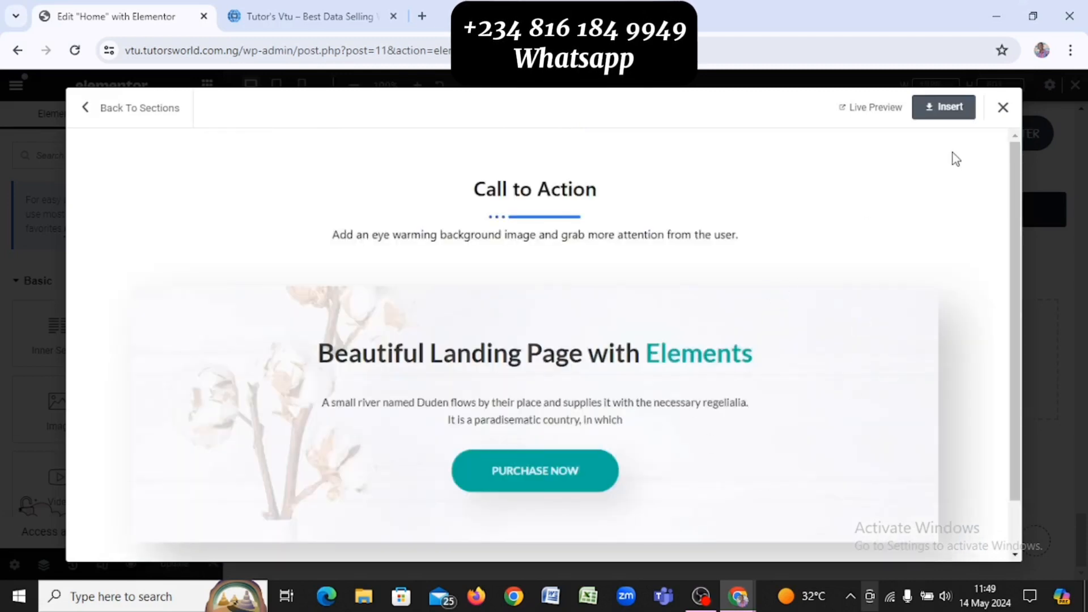
left_click(957, 108)
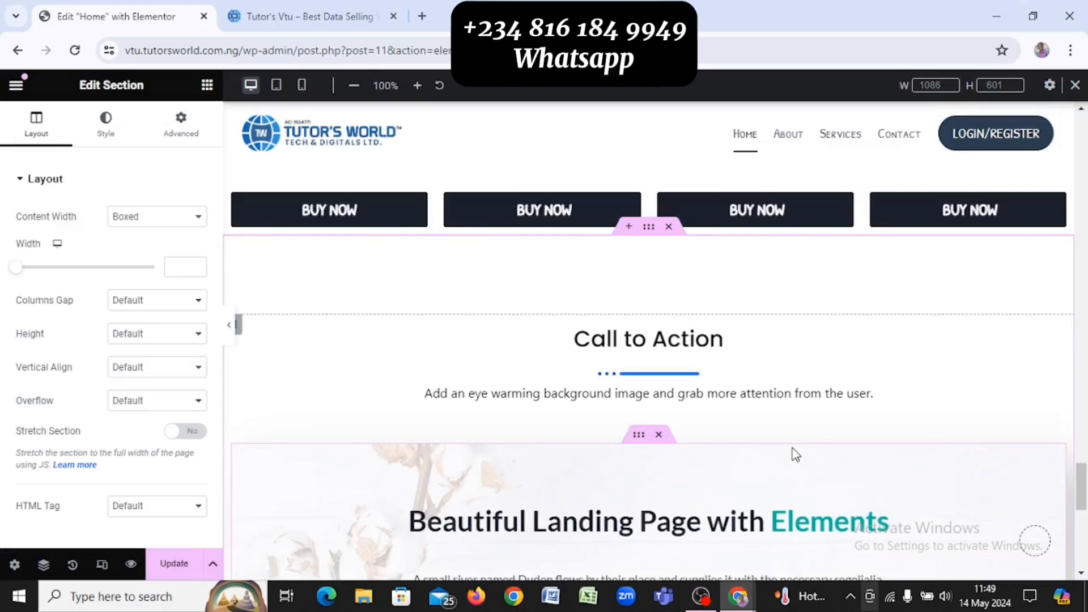
Open the Purchase Now button's settings and compare the new call-to-action section with the enquiry banner on the finished Tutor's Vtu site
scroll(795, 454, "down", 3)
scroll(795, 454, "up", 3)
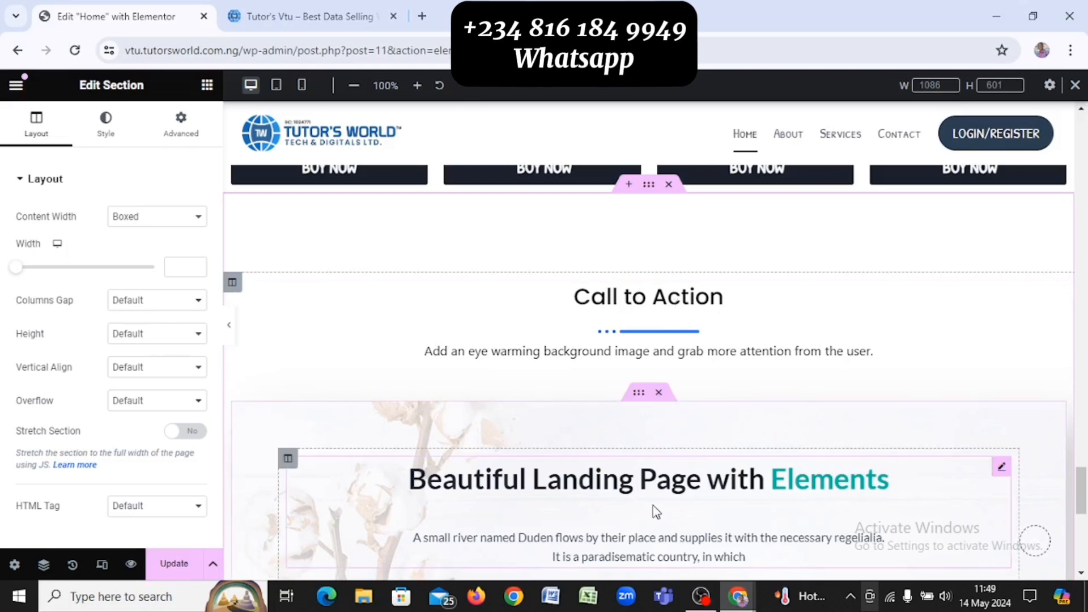
scroll(653, 510, "down", 3)
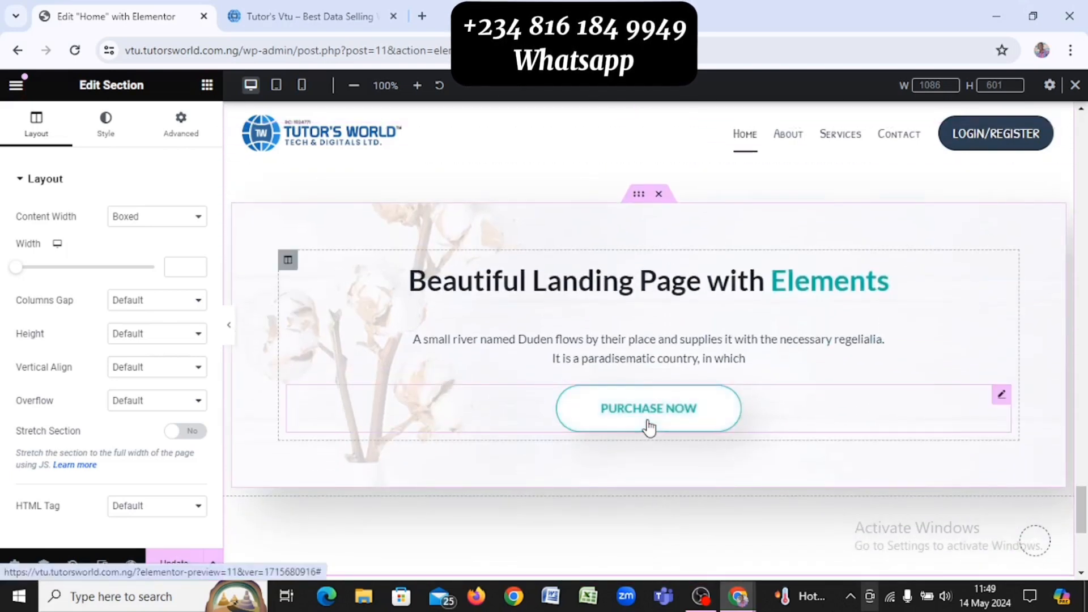
left_click(647, 428)
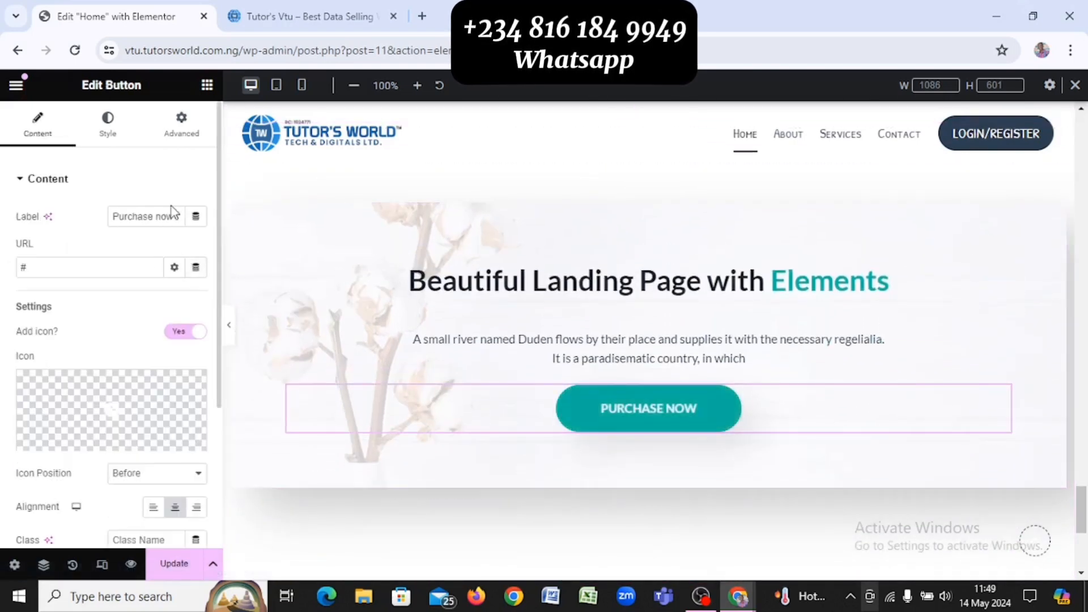
key("alt+Tab")
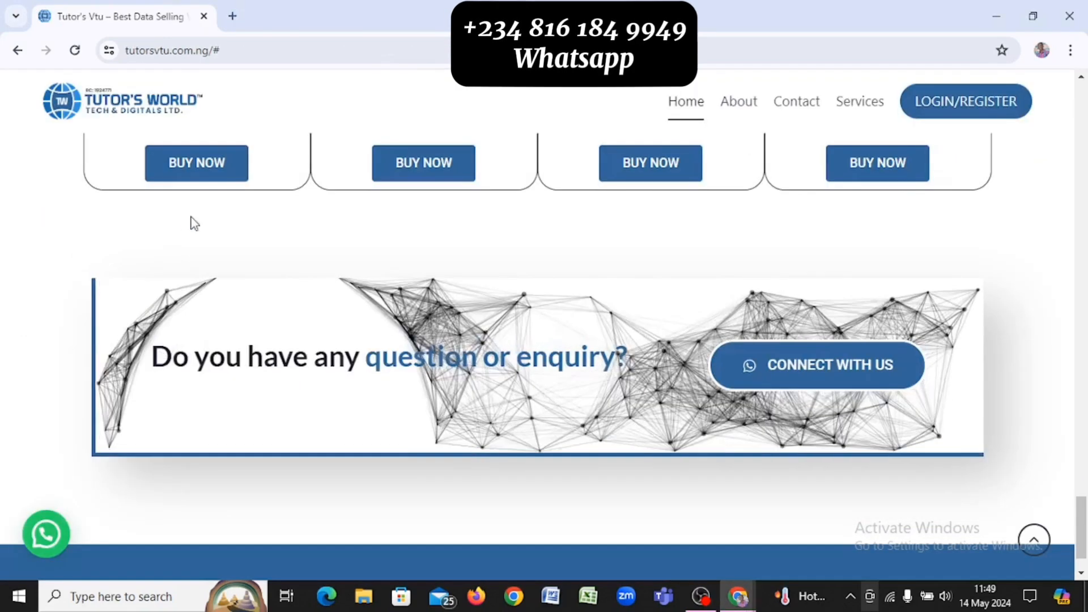
key("alt+Tab")
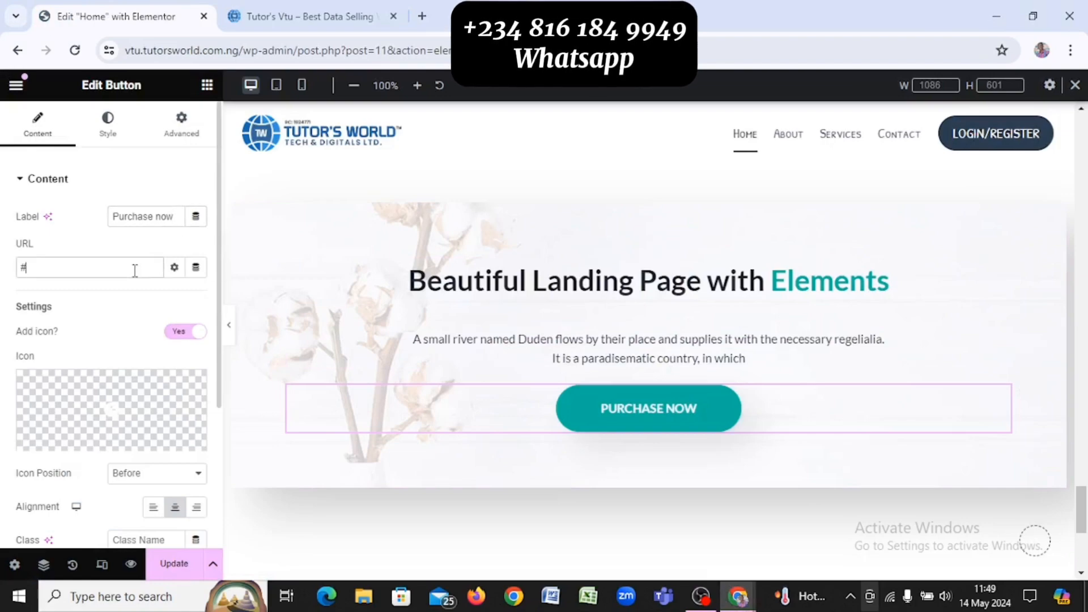
key("alt+Tab")
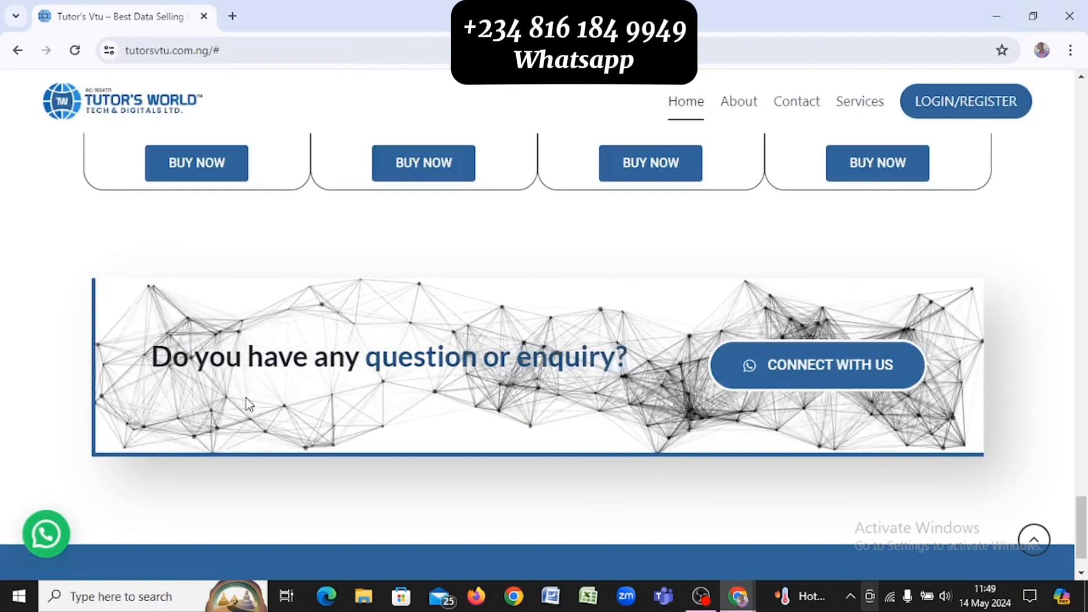
key("alt+Tab")
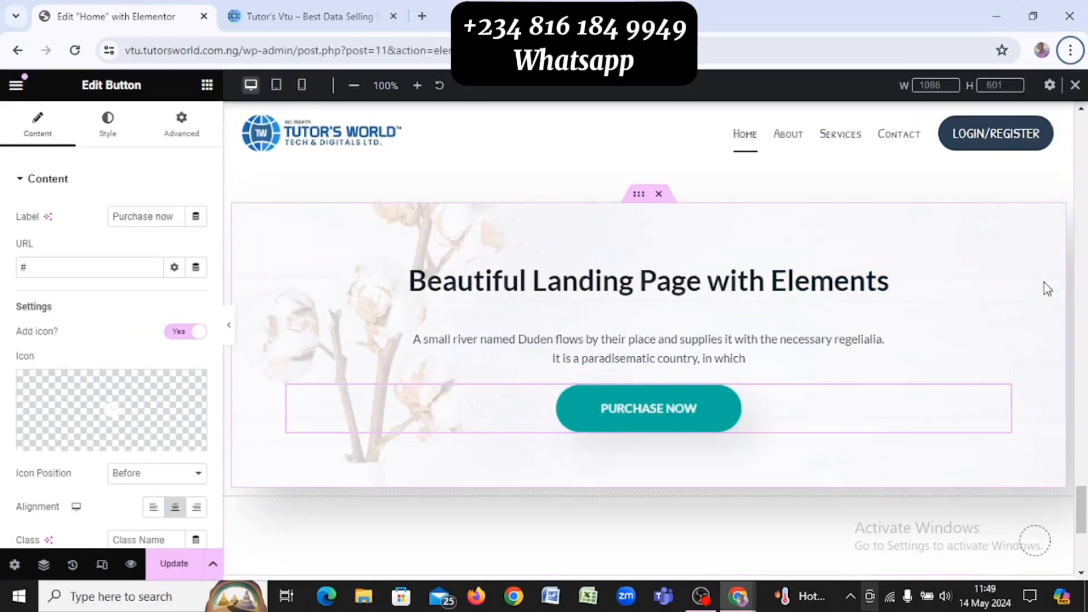
Enable the Royal Addons particles background on the inner section around the "Beautiful Landing Page with Elements" heading
left_click(678, 225)
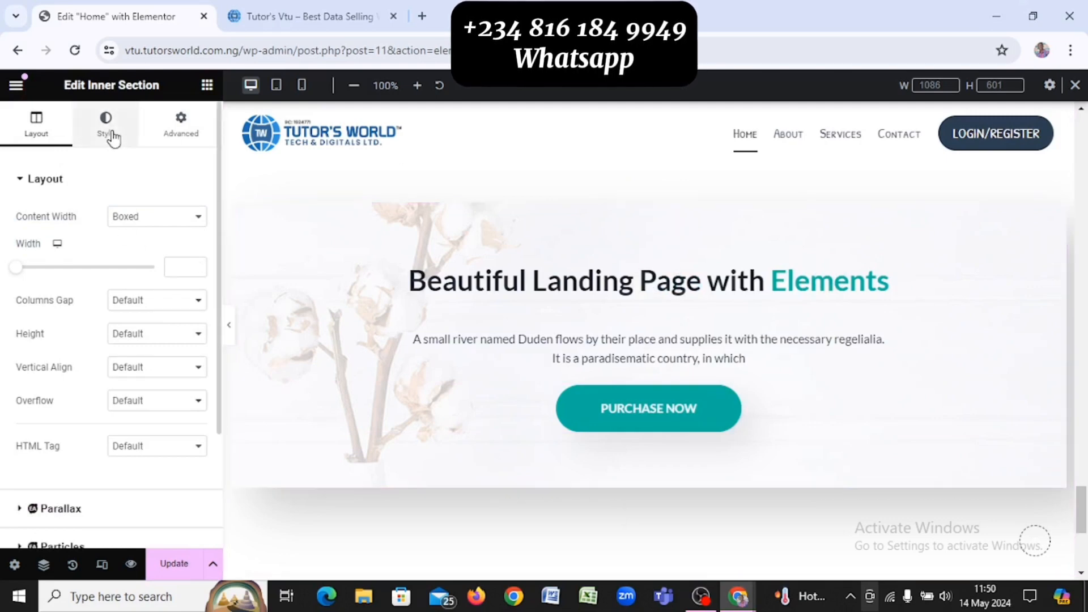
left_click(106, 126)
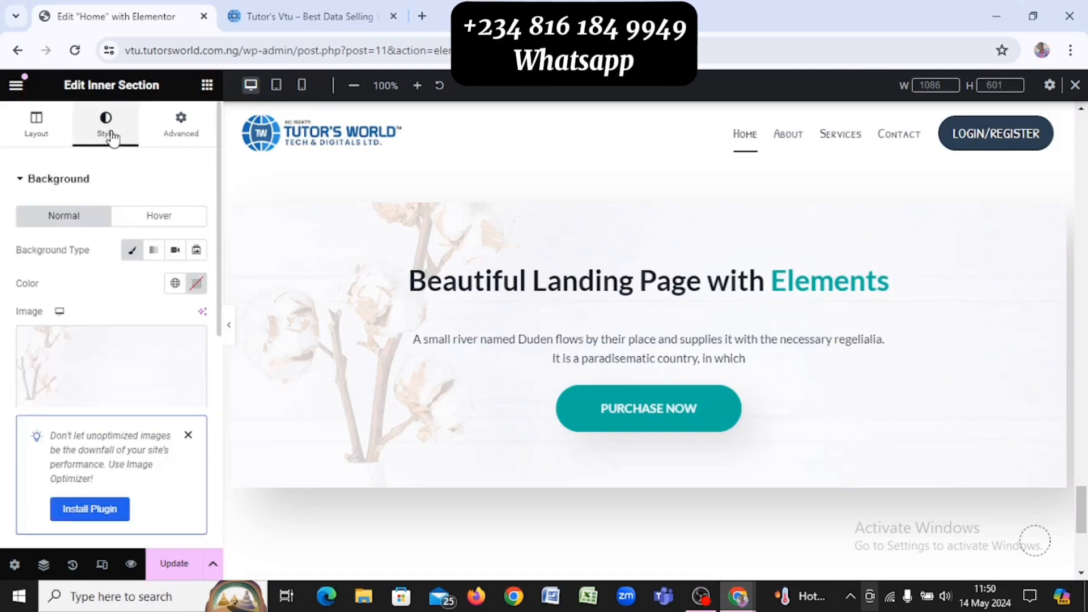
scroll(106, 324, "down", 5)
left_click(106, 316)
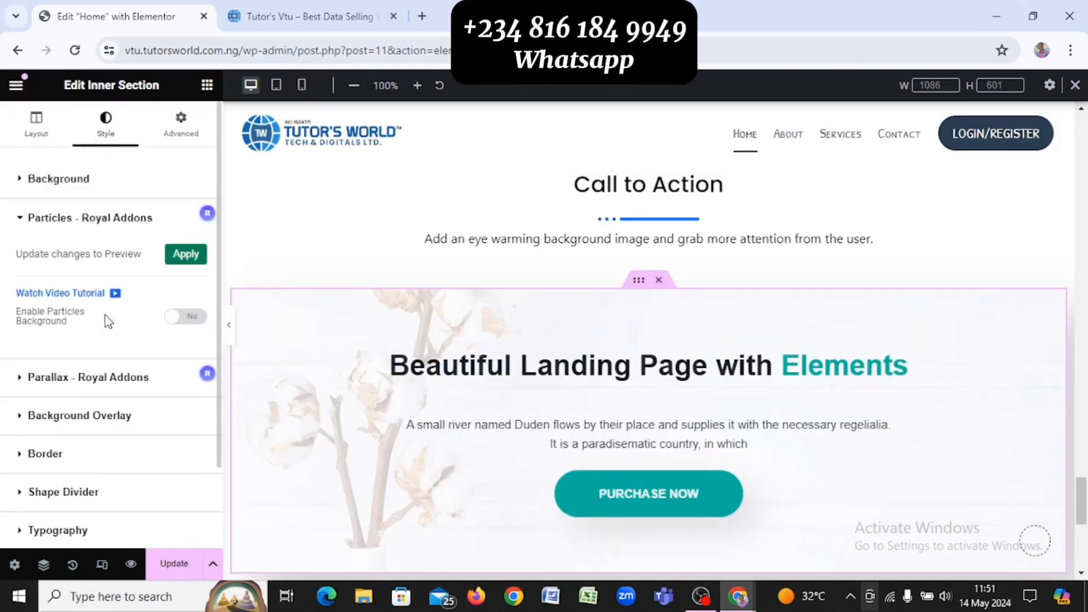
left_click(182, 318)
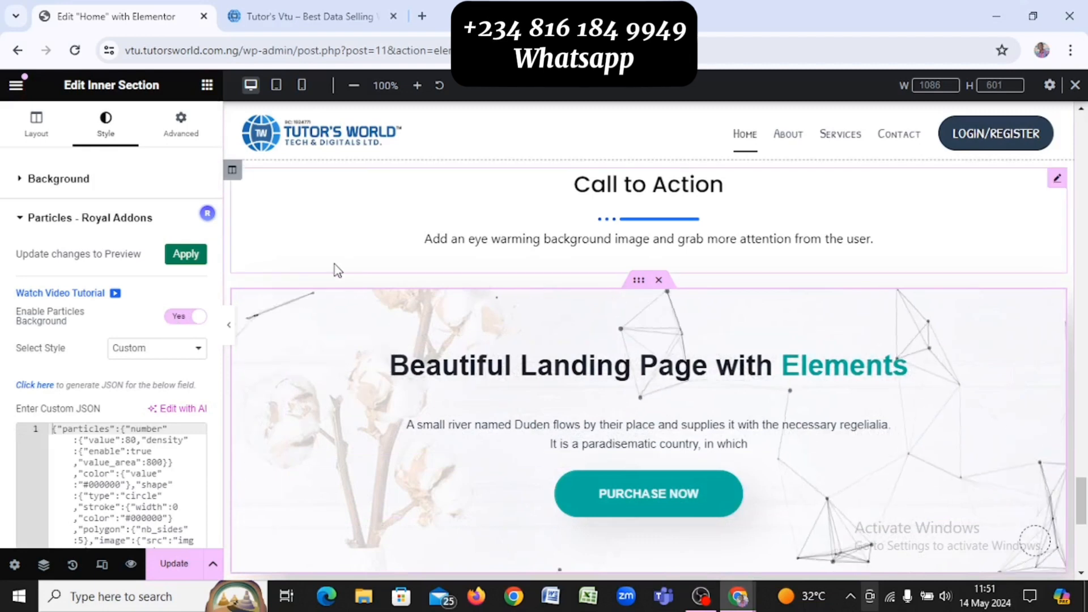
Remove the cotton-flower background image from the call-to-action inner section and update the page
left_click(108, 218)
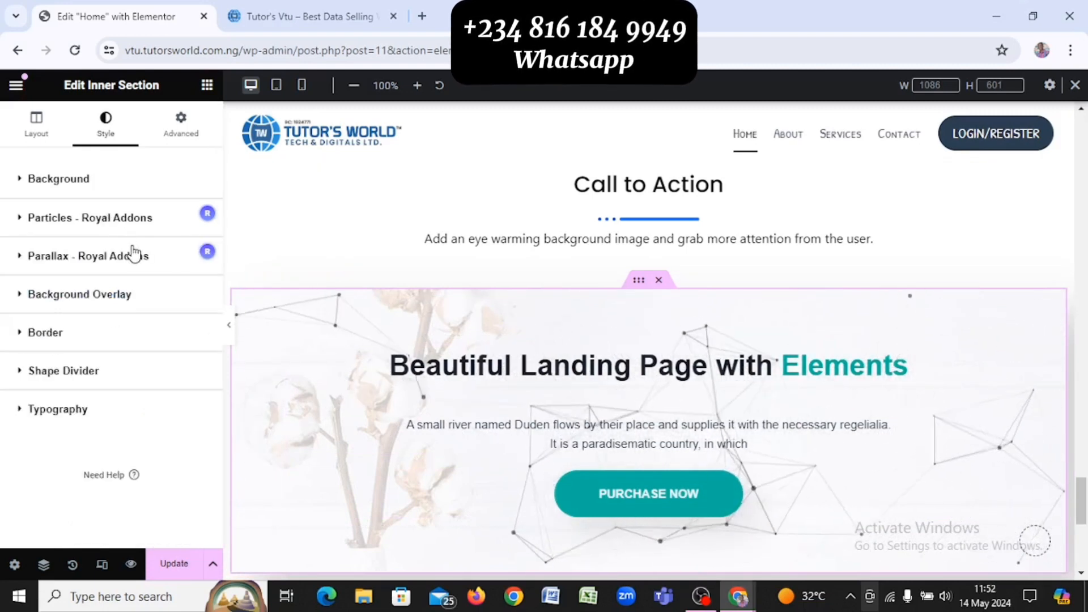
left_click(58, 179)
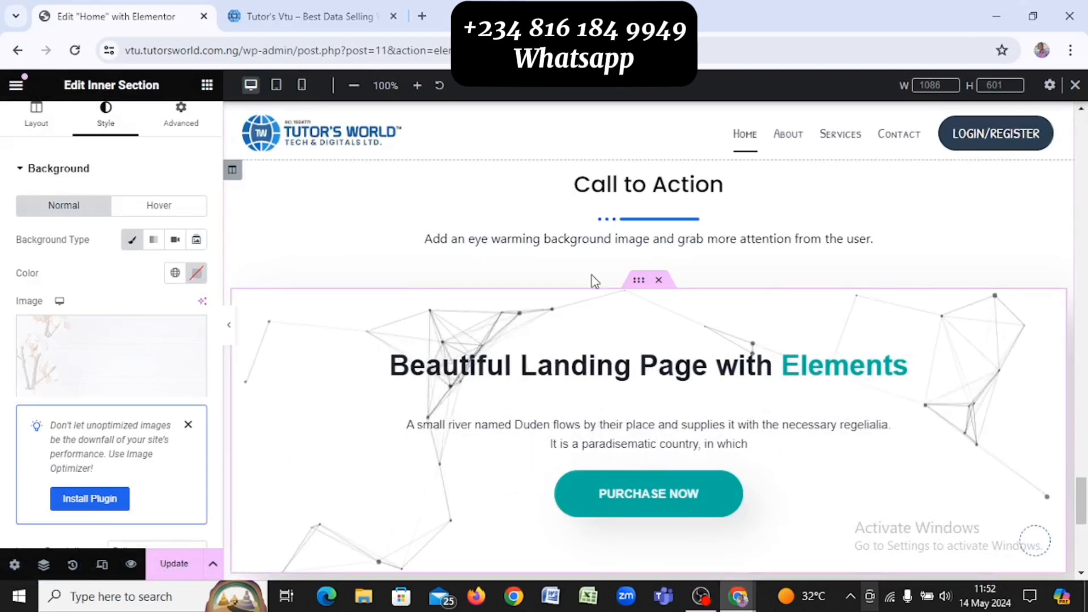
left_click(180, 575)
Review the particles box, the pricing cards and the rest of the Home page, and switch to the tab with the live site
scroll(379, 479, "up", 5)
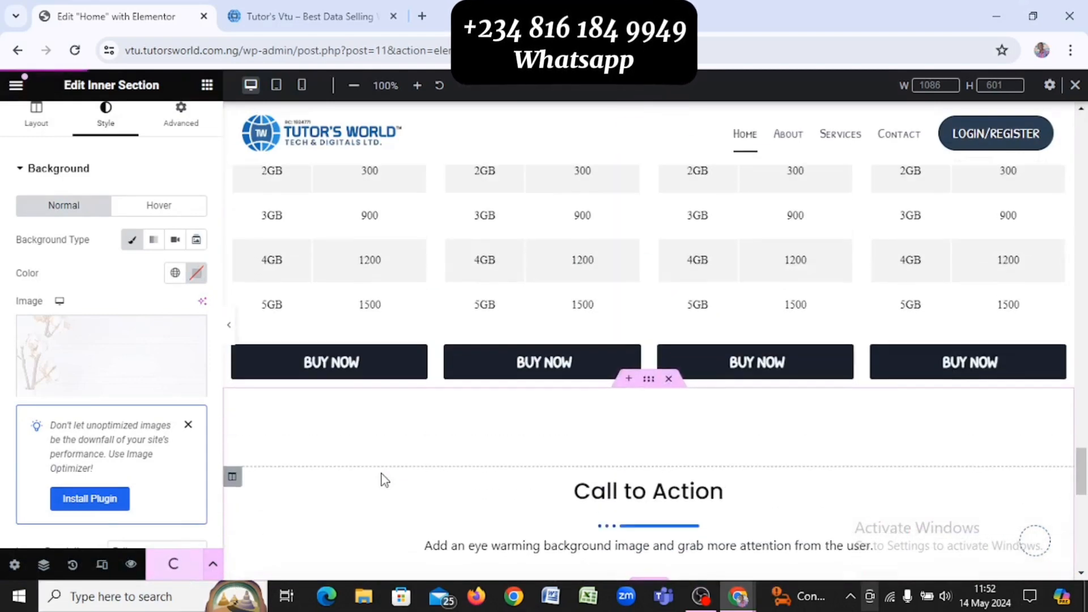
scroll(383, 479, "down", 10)
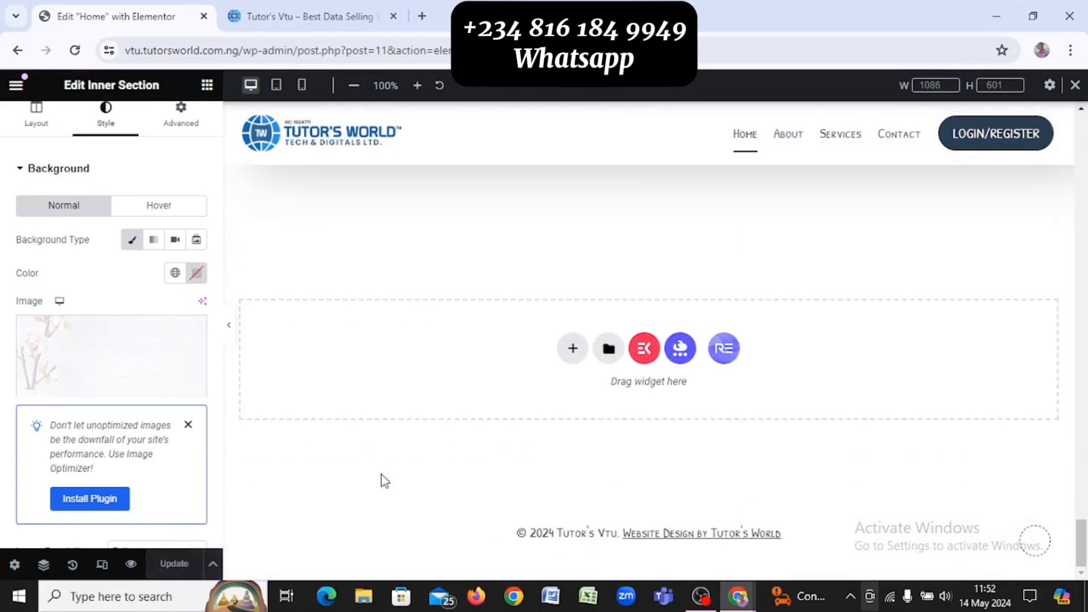
scroll(385, 481, "up", 5)
scroll(382, 478, "down", 1)
scroll(595, 245, "up", 1)
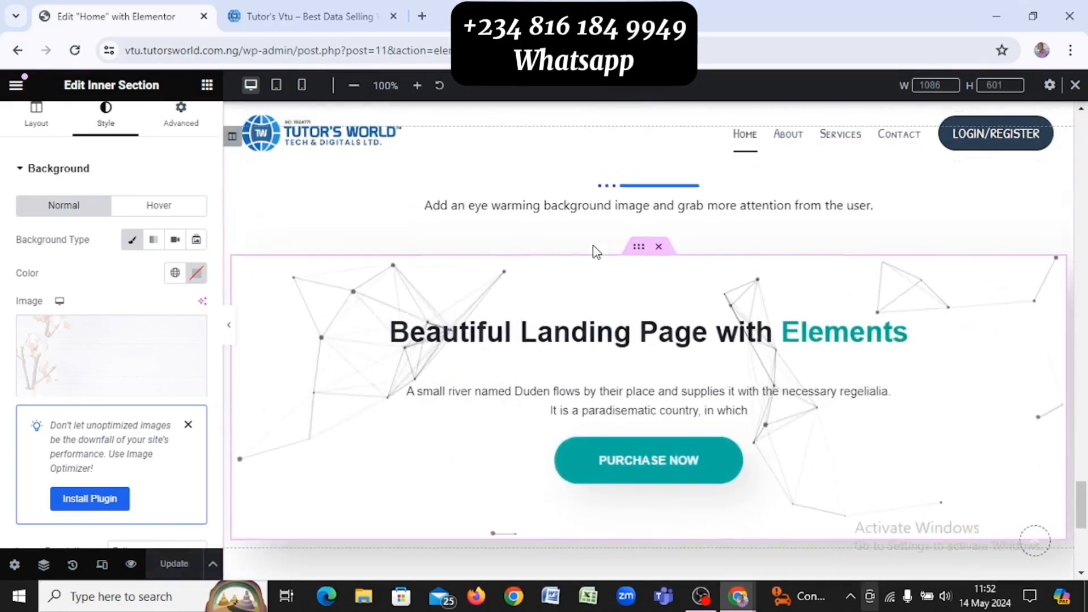
scroll(595, 249, "up", 4)
scroll(614, 438, "down", 4)
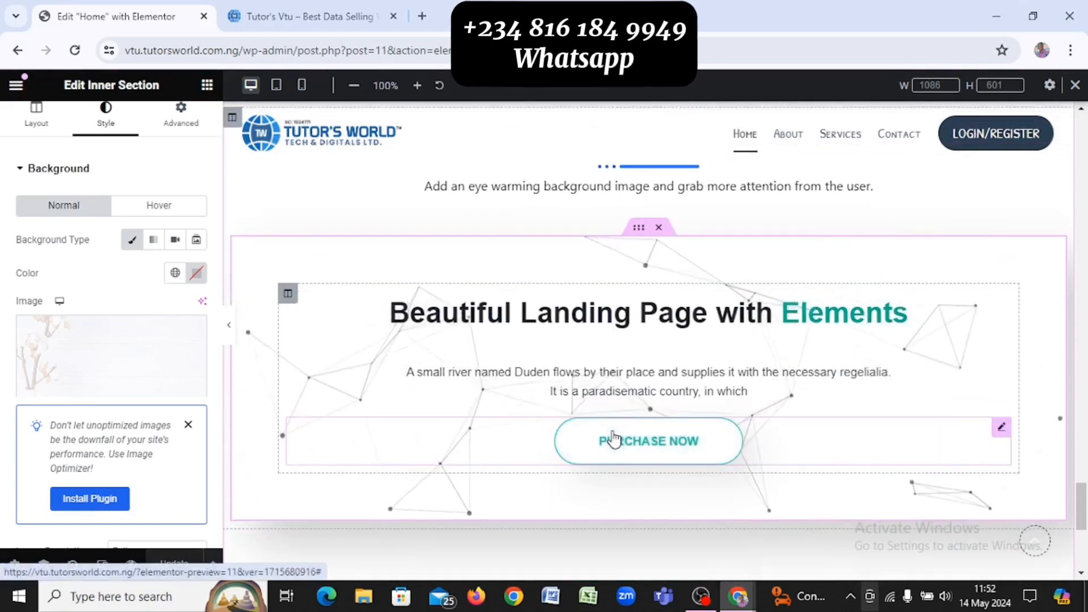
scroll(614, 439, "up", 1)
scroll(615, 436, "up", 2)
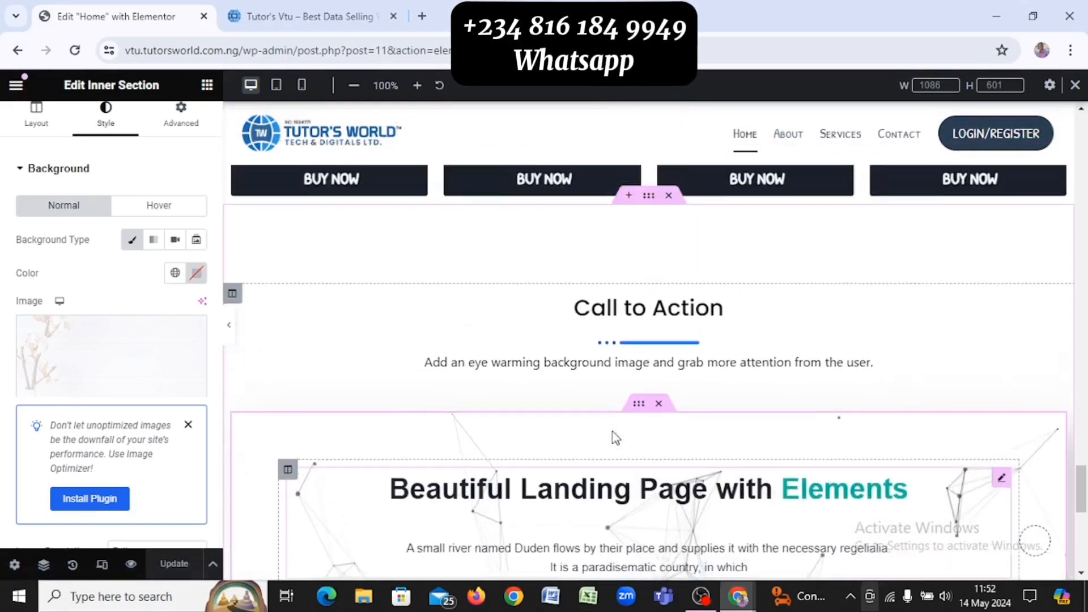
scroll(614, 432, "down", 1)
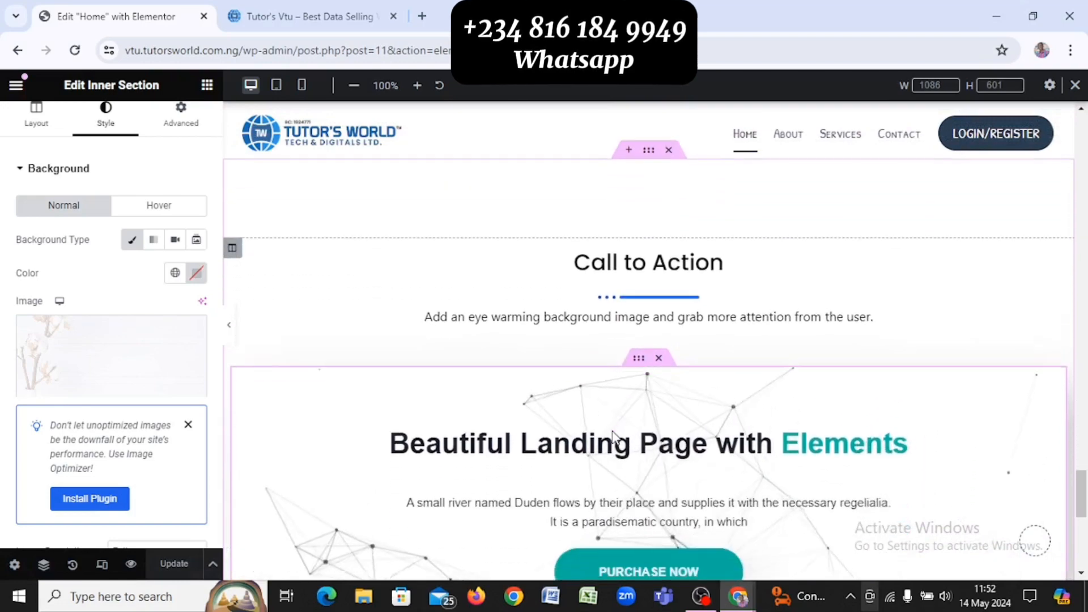
scroll(613, 434, "up", 2)
scroll(613, 433, "up", 15)
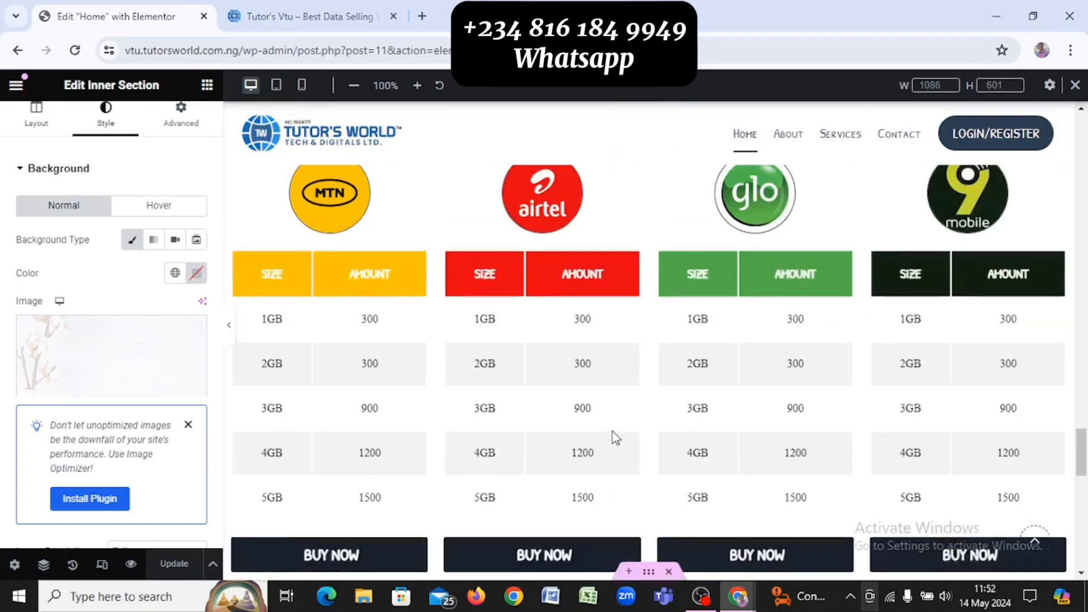
scroll(613, 433, "up", 10)
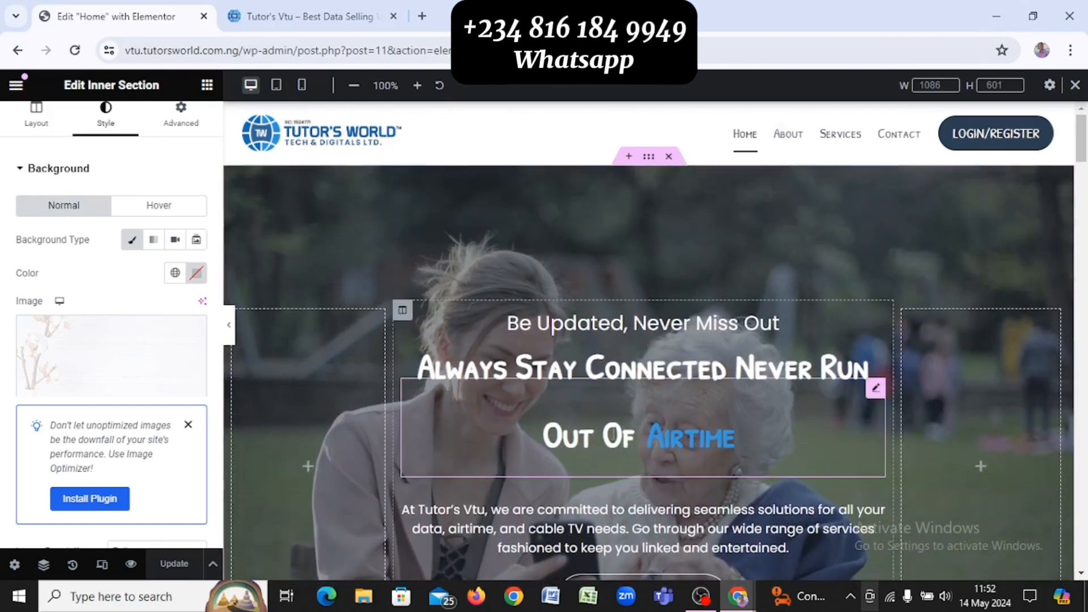
left_click(319, 9)
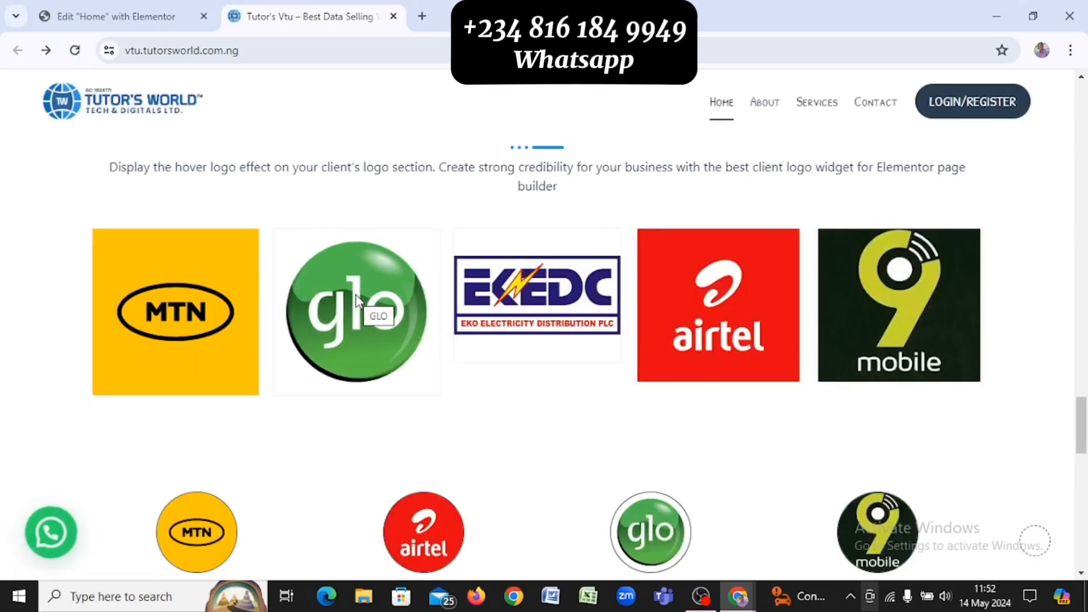
Review the live Home page from the client logos down to the call-to-action banner and return to the Elementor editor
scroll(358, 300, "down", 2)
scroll(358, 300, "down", 10)
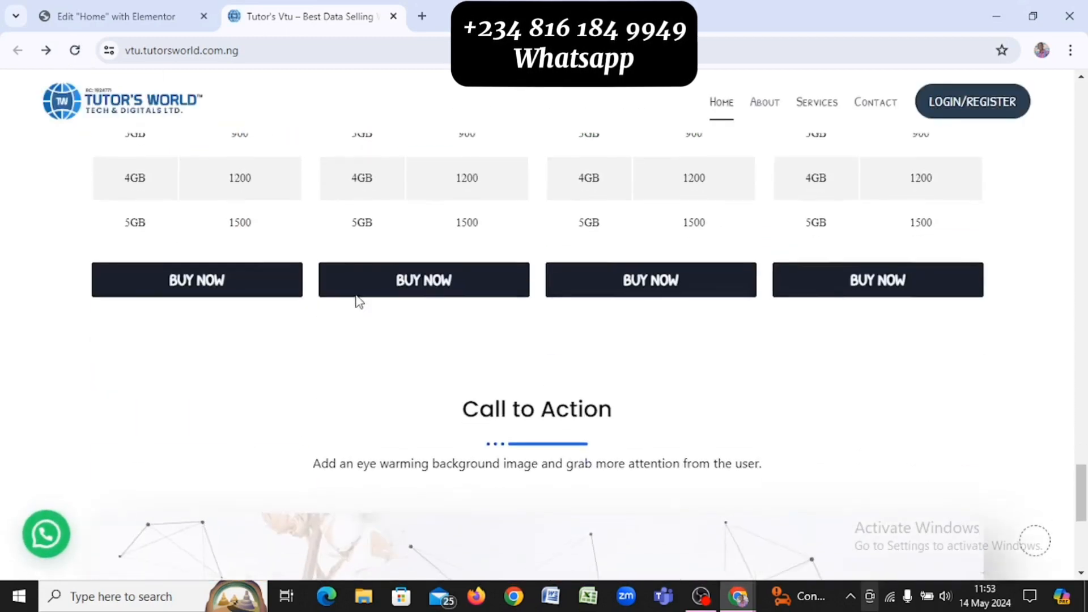
scroll(358, 301, "down", 4)
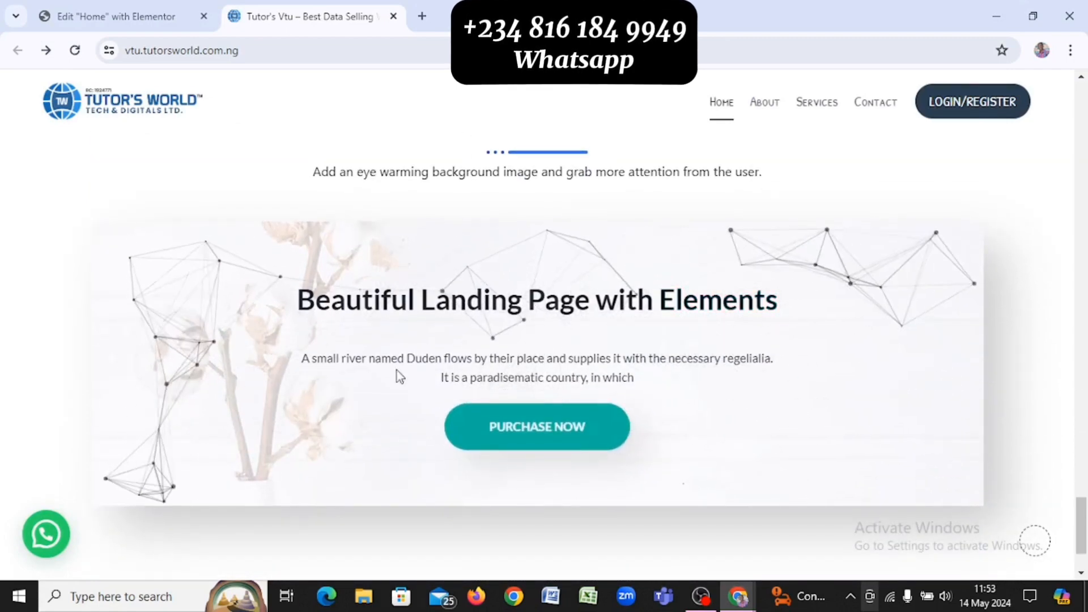
left_click(97, 12)
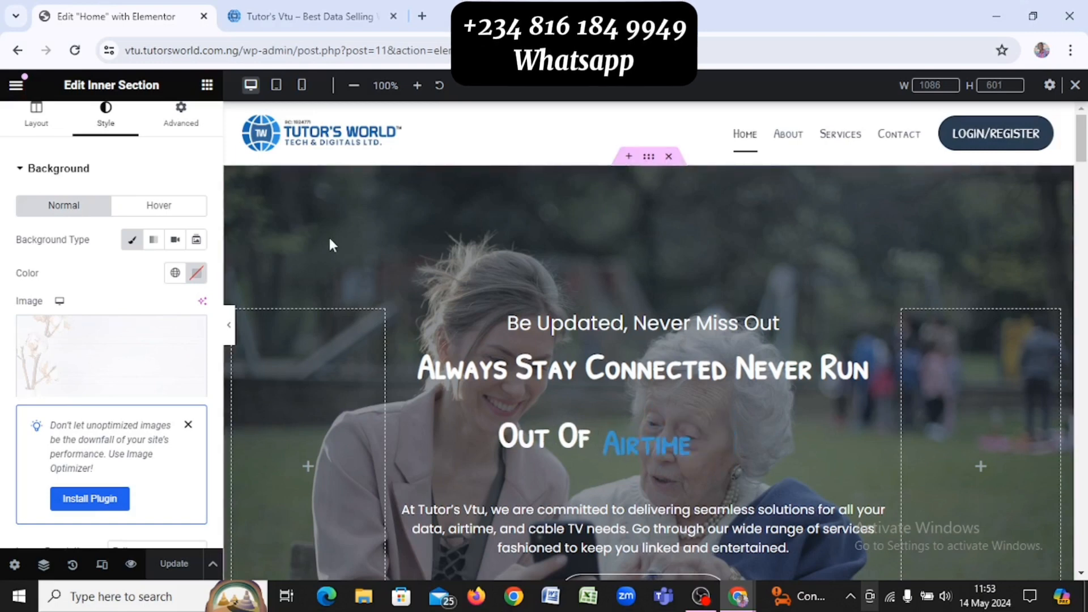
Check the Home page in the mobile preview, examining the call-to-action box, the data pricing tables and the FAQ accordion
left_click(303, 86)
scroll(722, 399, "down", 5)
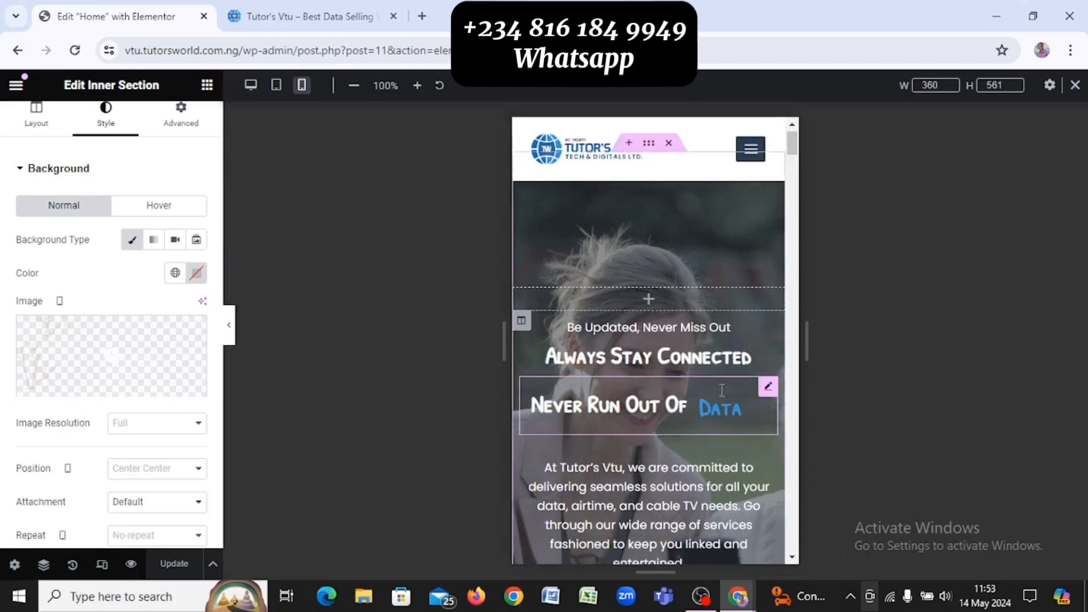
scroll(723, 399, "down", 15)
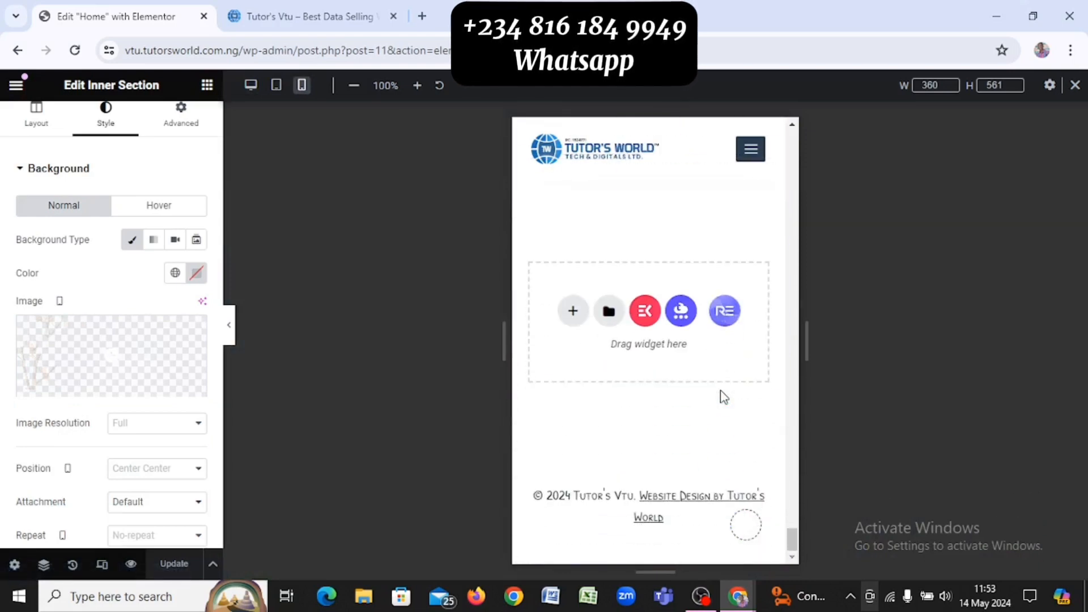
scroll(724, 396, "up", 10)
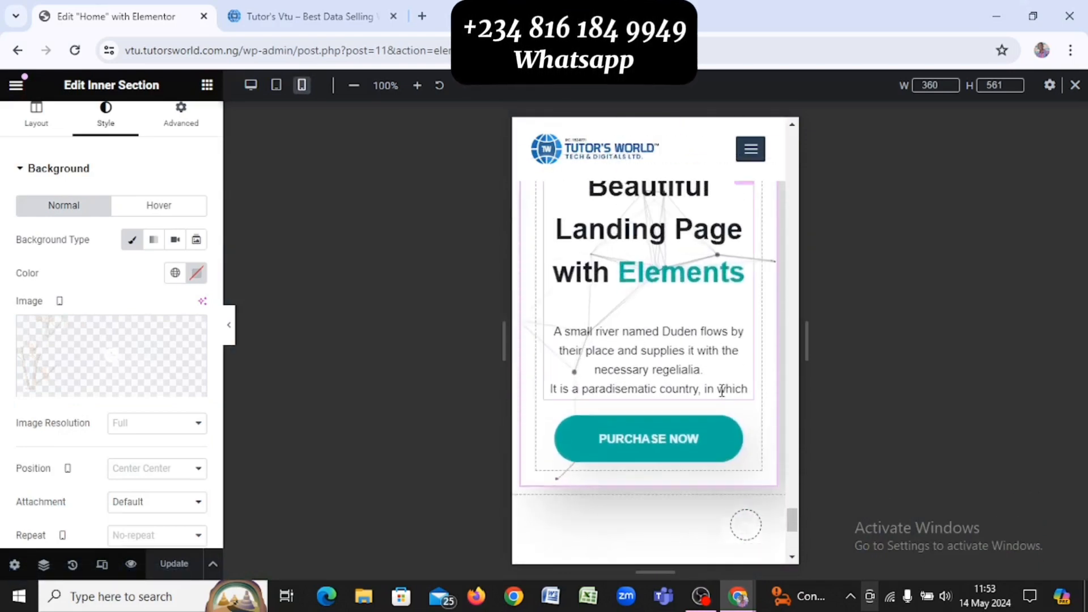
scroll(723, 394, "up", 10)
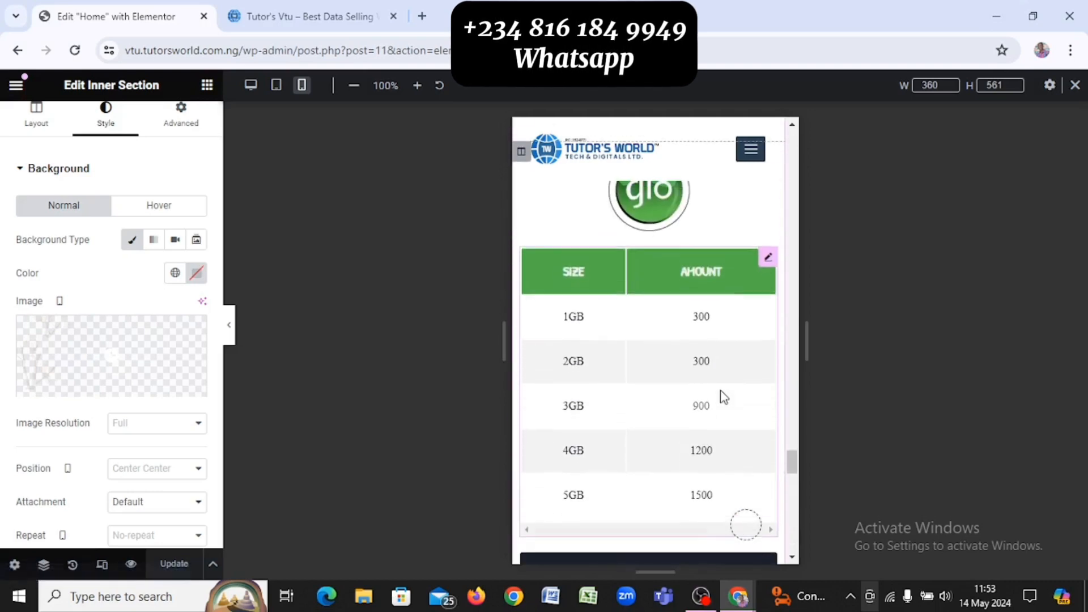
scroll(722, 398, "up", 10)
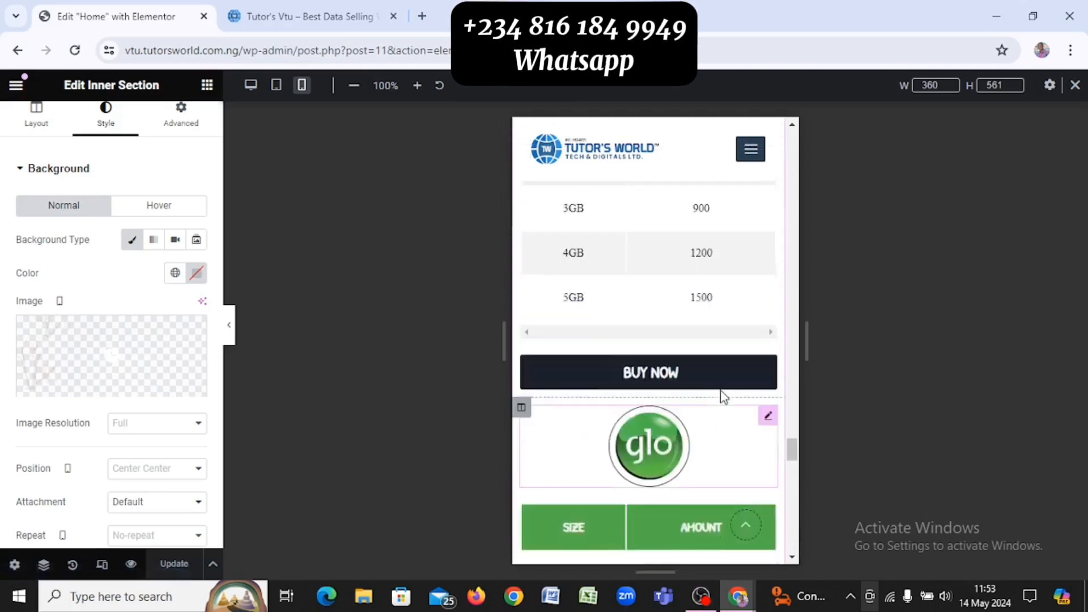
scroll(722, 395, "up", 5)
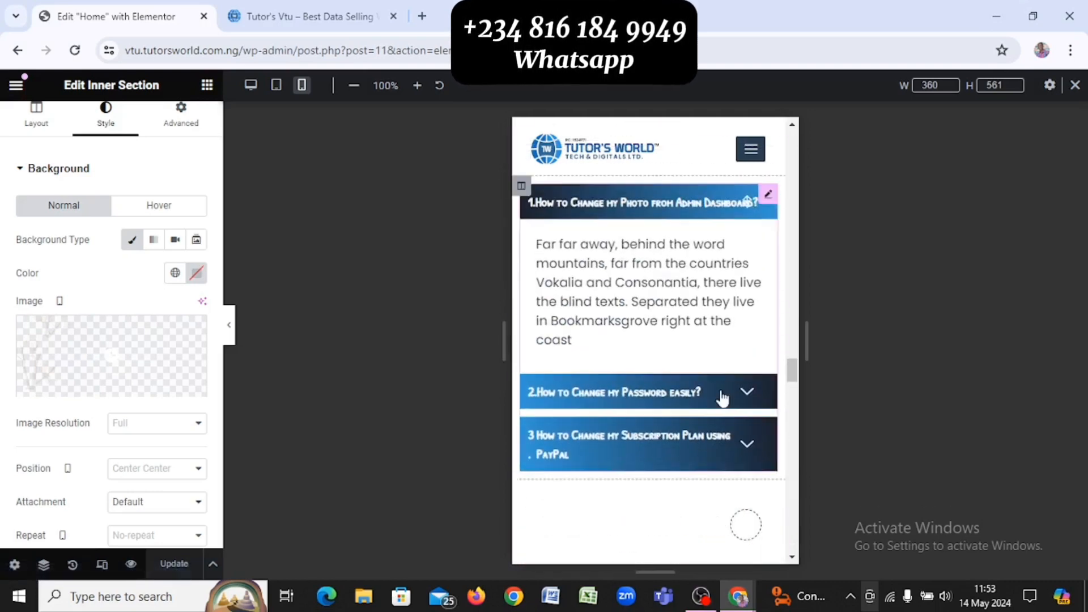
scroll(697, 366, "down", 10)
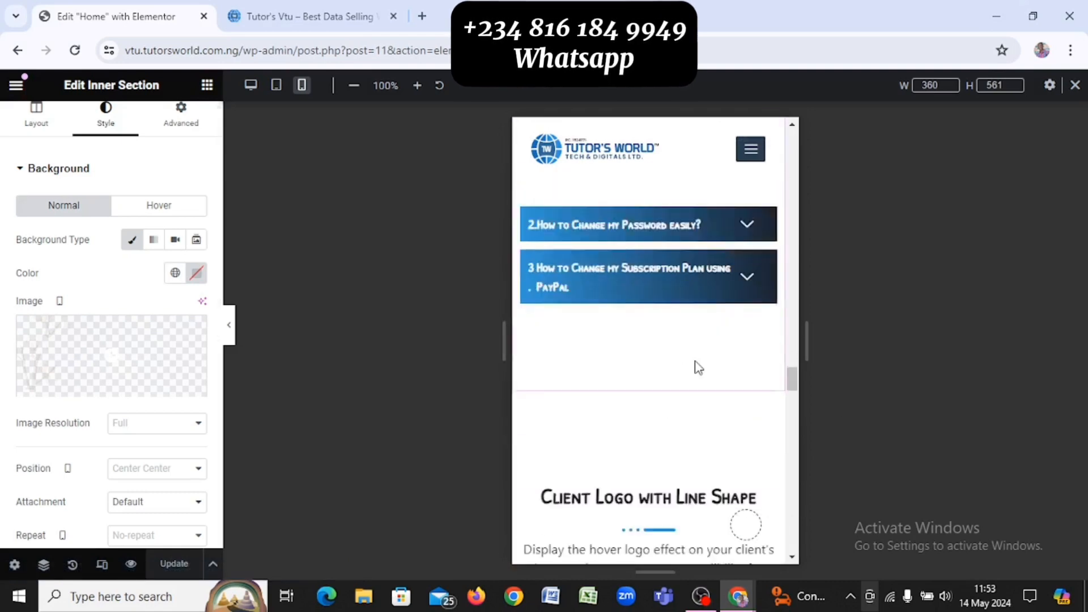
scroll(697, 361, "down", 2)
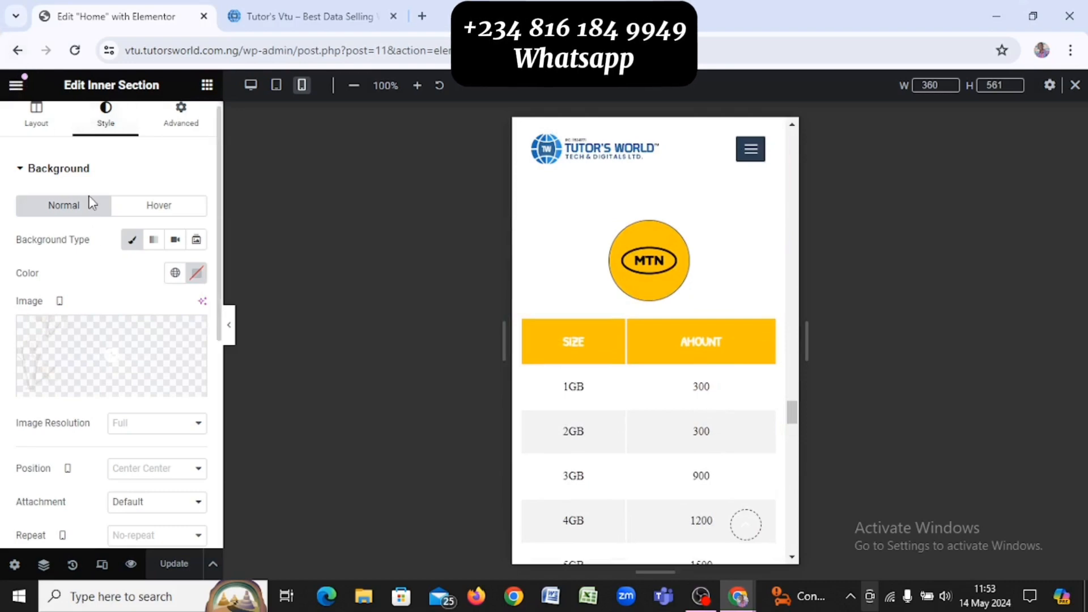
Exit the Elementor editor with This Post as the exit destination, leave the site prompt, and open the WordPress Pages list
left_click(17, 564)
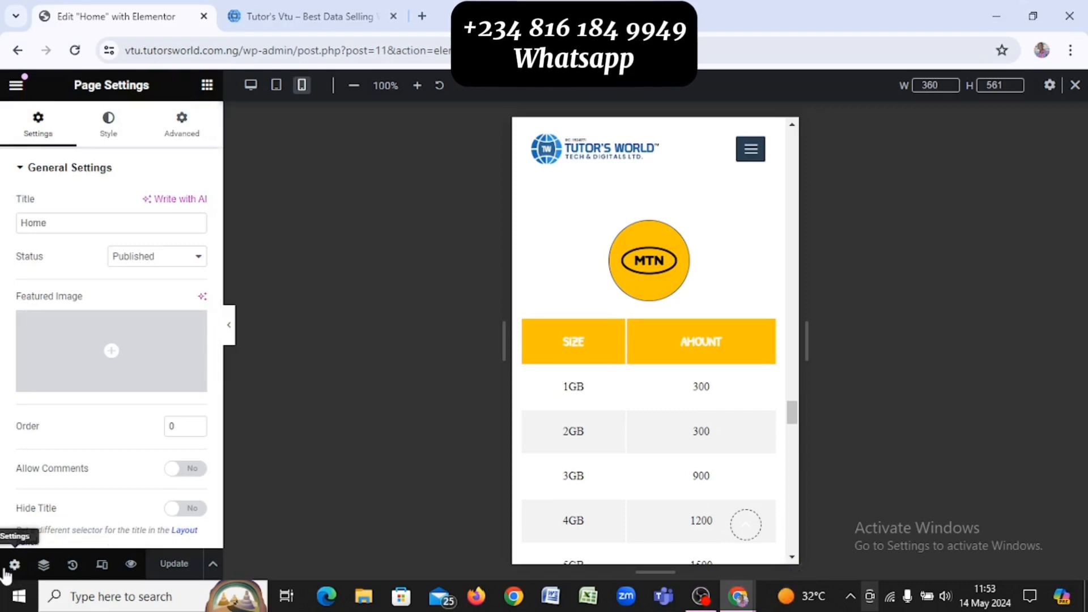
left_click(16, 86)
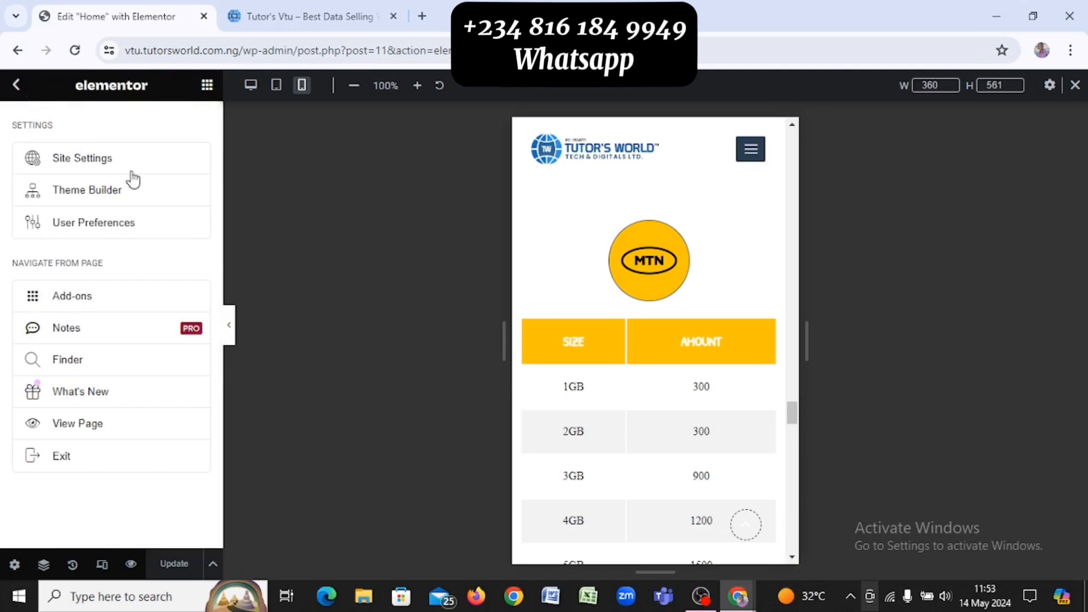
left_click(77, 457)
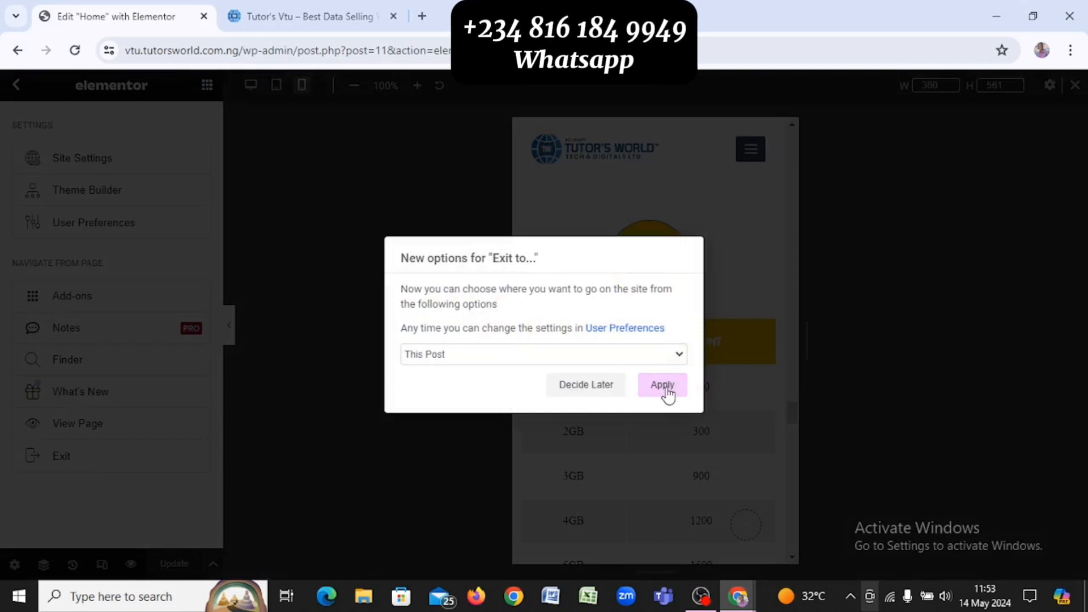
left_click(666, 389)
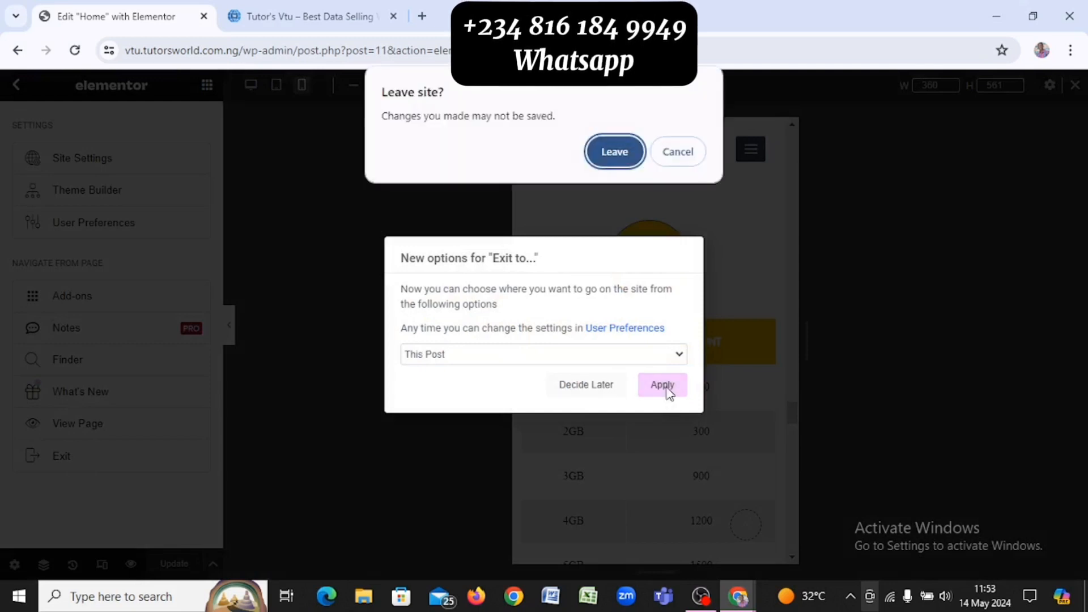
left_click(618, 153)
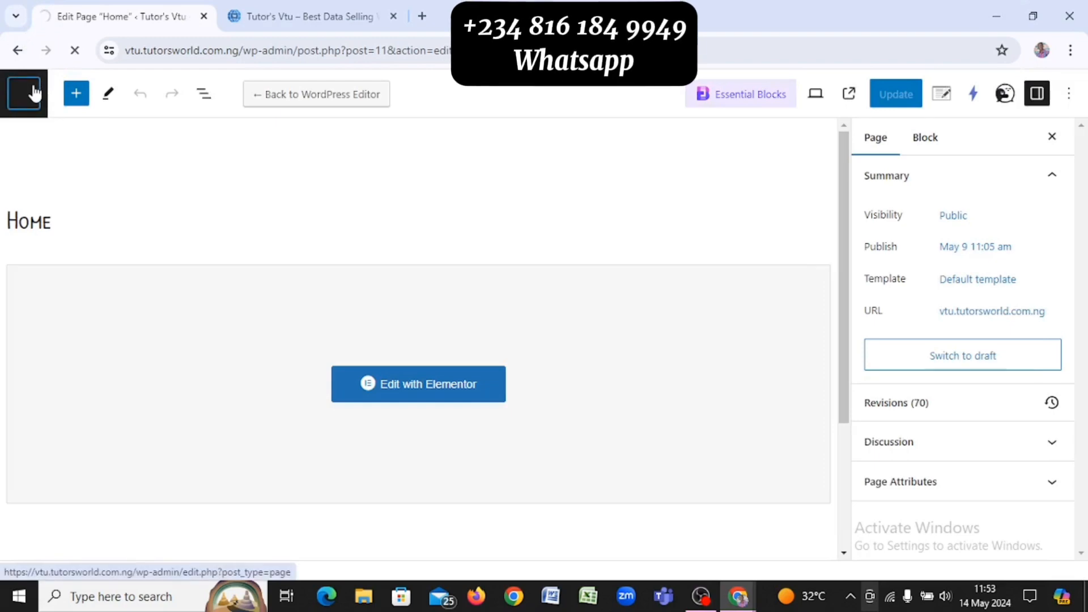
left_click(34, 94)
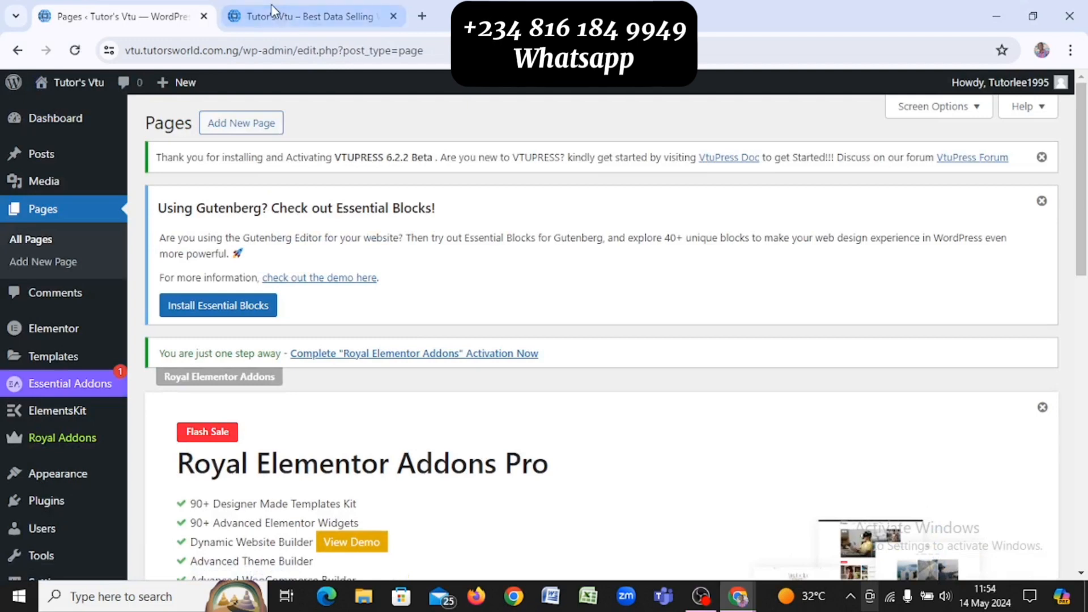
Examine the reference Tutor's Vtu site's Home and About pages, including the testimonials section, and return to the WordPress Pages list
left_click(288, 15)
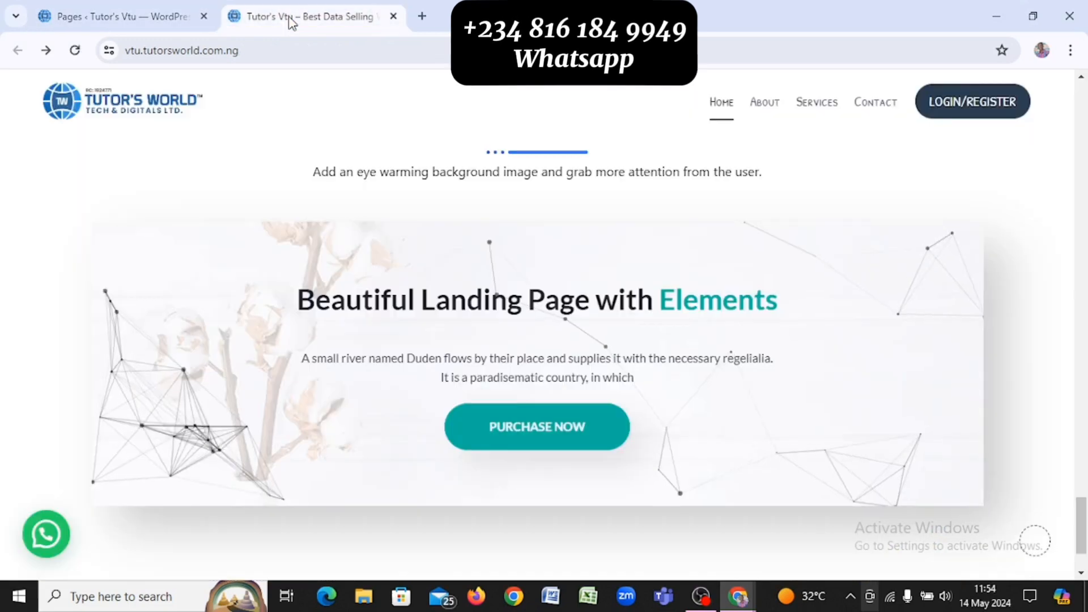
left_click(147, 7)
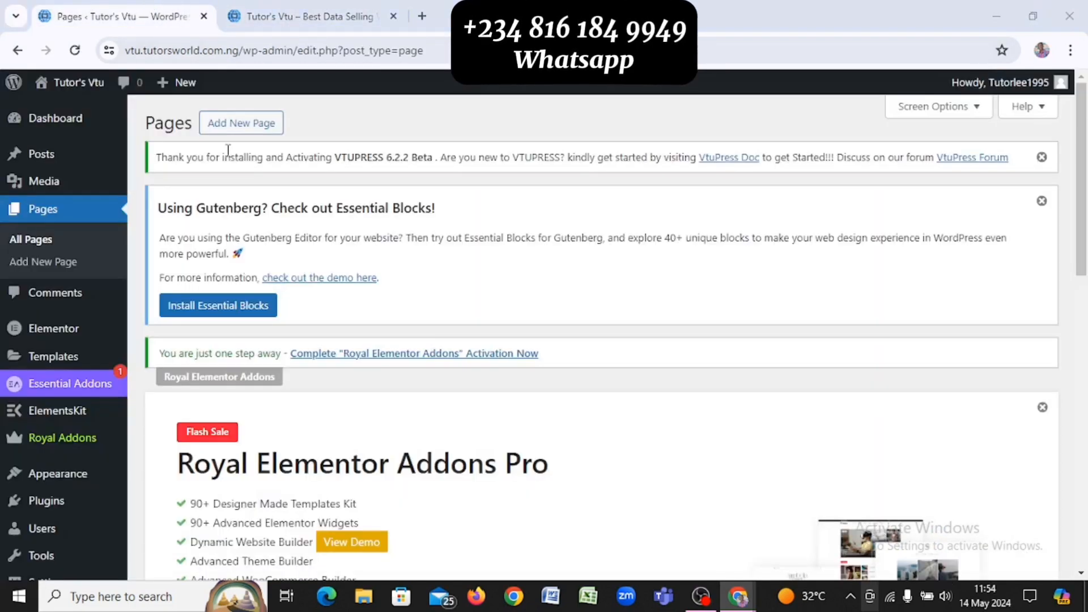
key("alt+Tab")
scroll(347, 273, "up", 7)
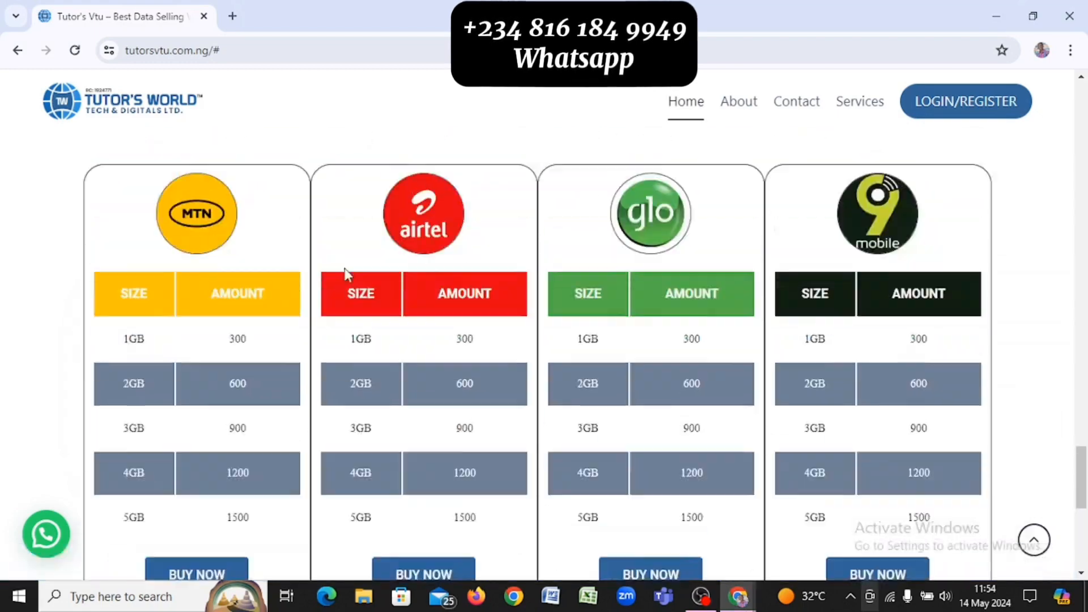
scroll(344, 272, "up", 10)
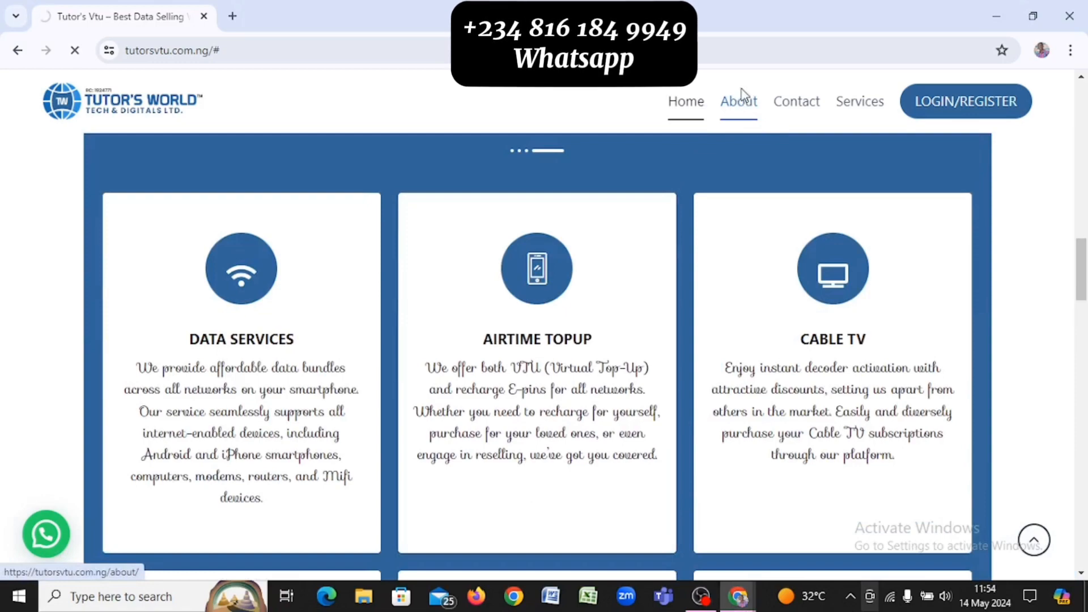
scroll(696, 299, "down", 8)
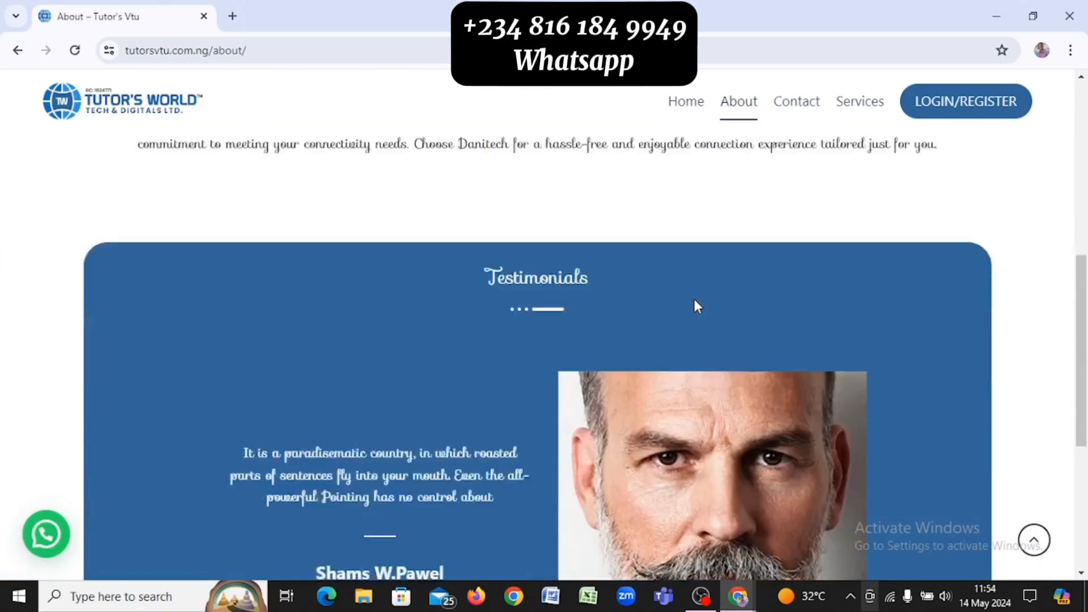
scroll(694, 301, "down", 4)
scroll(695, 302, "up", 12)
key("alt+Tab")
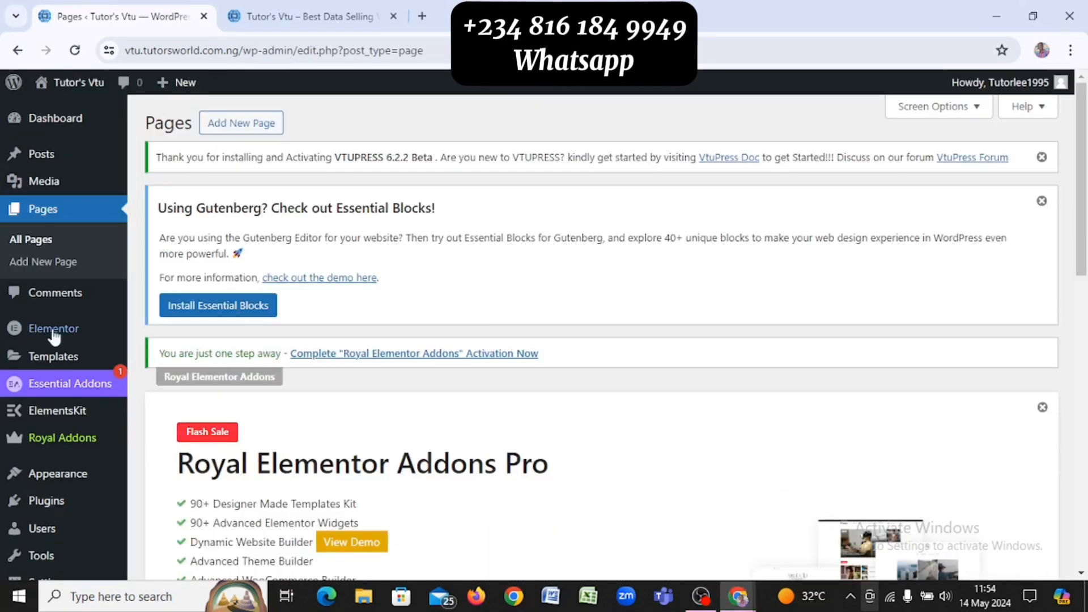
Open the About page from the Pages list to see its Edit with Elementor option, and go back to the list
mouse_move(37, 335)
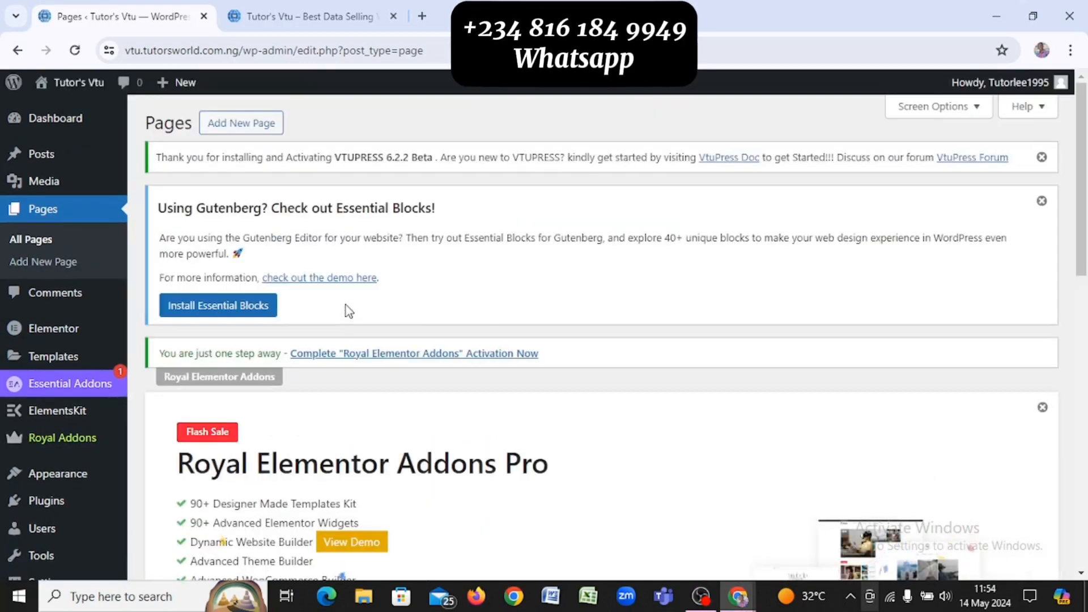
scroll(515, 397, "down", 9)
scroll(518, 399, "down", 4)
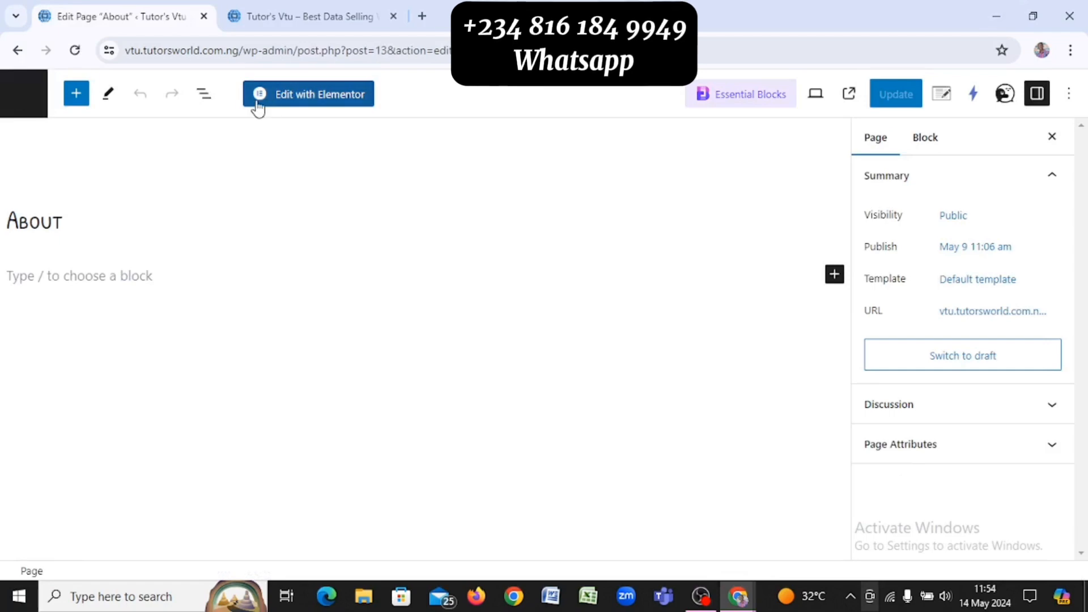
left_click(15, 50)
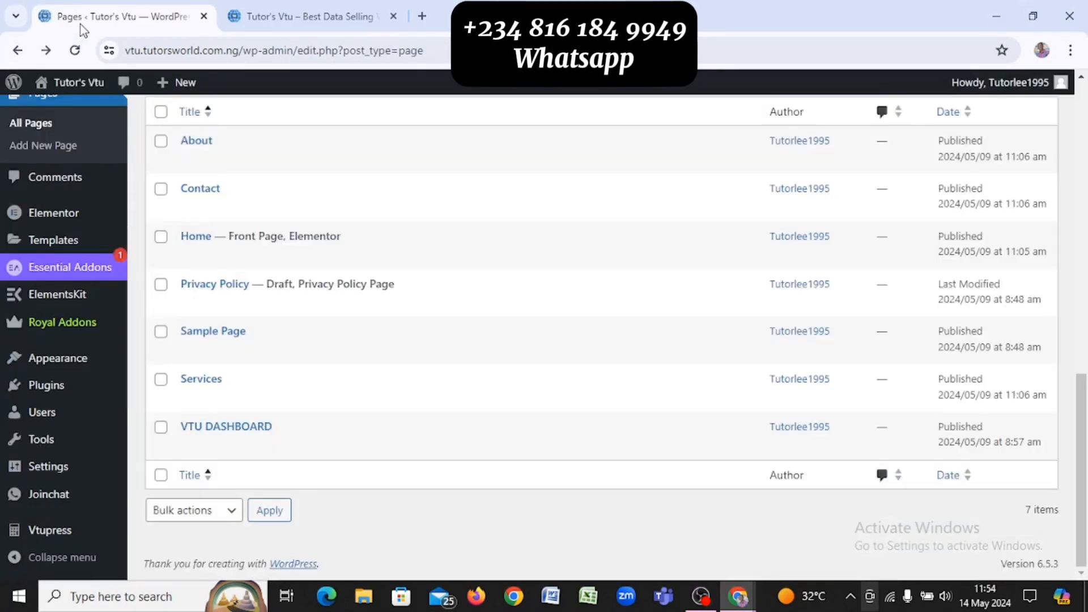
Switch to the reference Tutor's Vtu site and examine its Contact page's hero image and enquiry banner
mouse_move(105, 226)
key("alt+Tab")
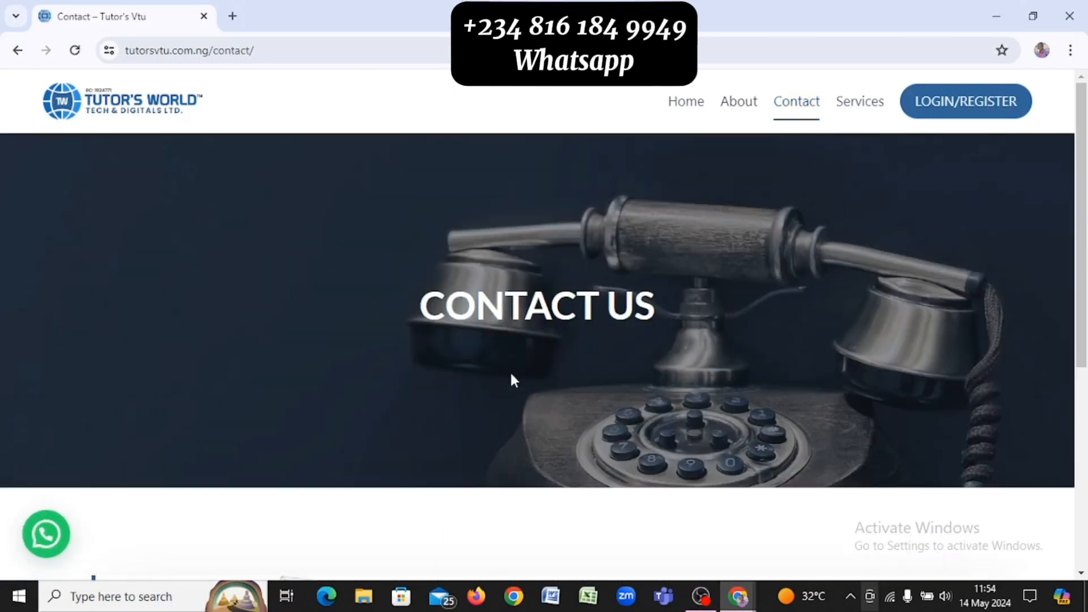
scroll(510, 377, "down", 5)
scroll(510, 377, "up", 5)
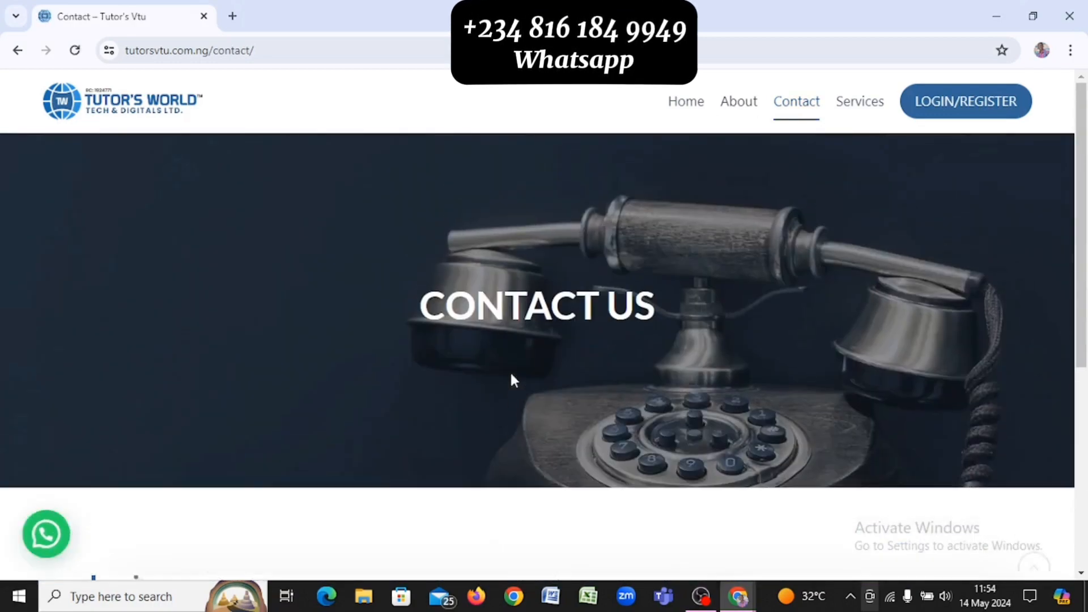
scroll(511, 375, "down", 4)
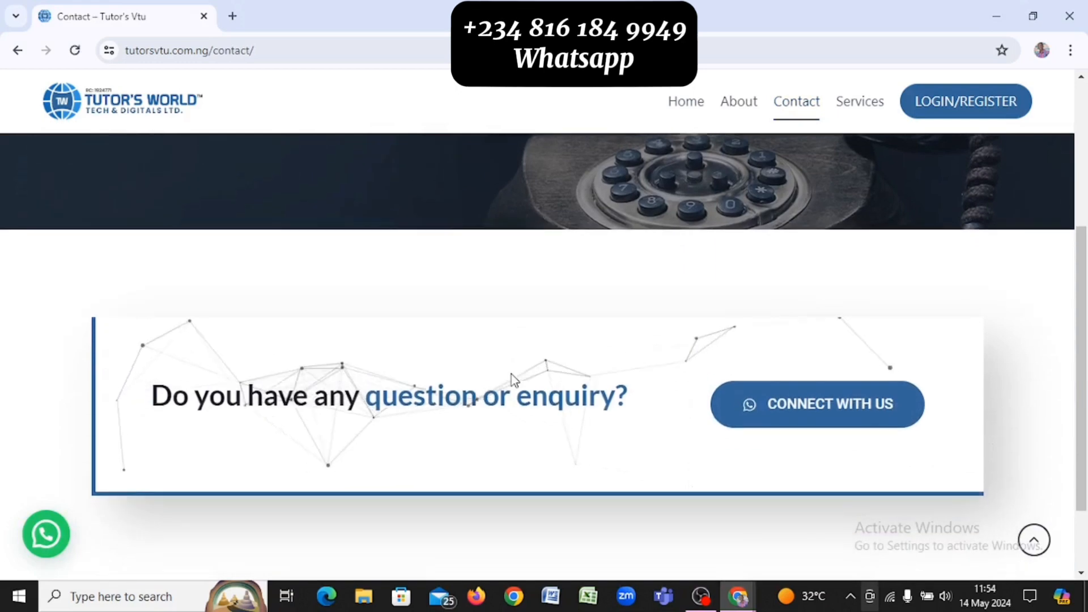
scroll(512, 378, "up", 4)
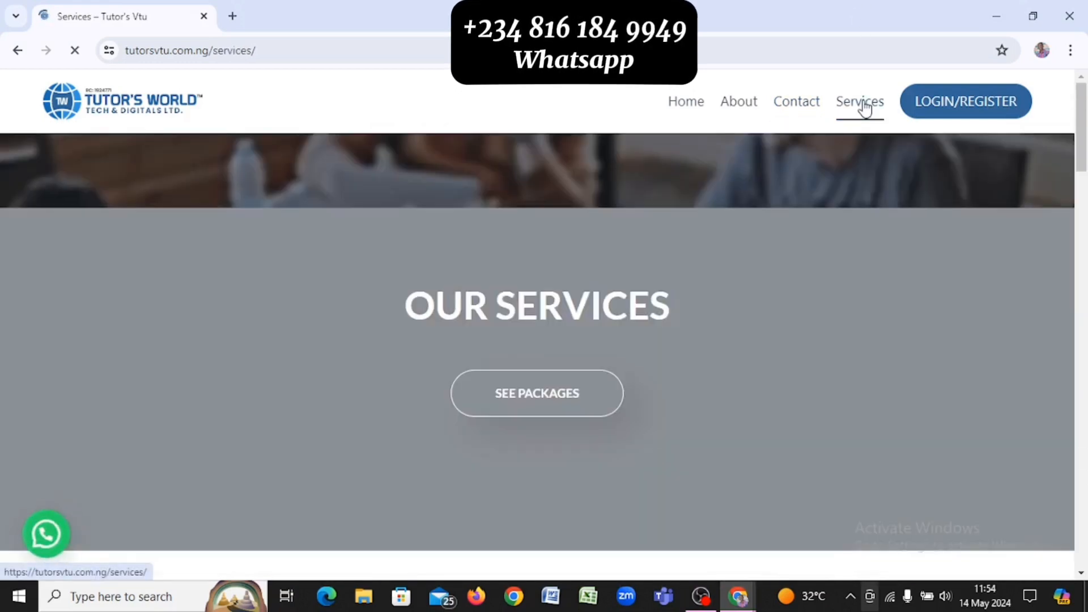
Examine the reference site's Services page, covering the hero, service cards, pricing cards and enquiry banner
scroll(673, 325, "down", 5)
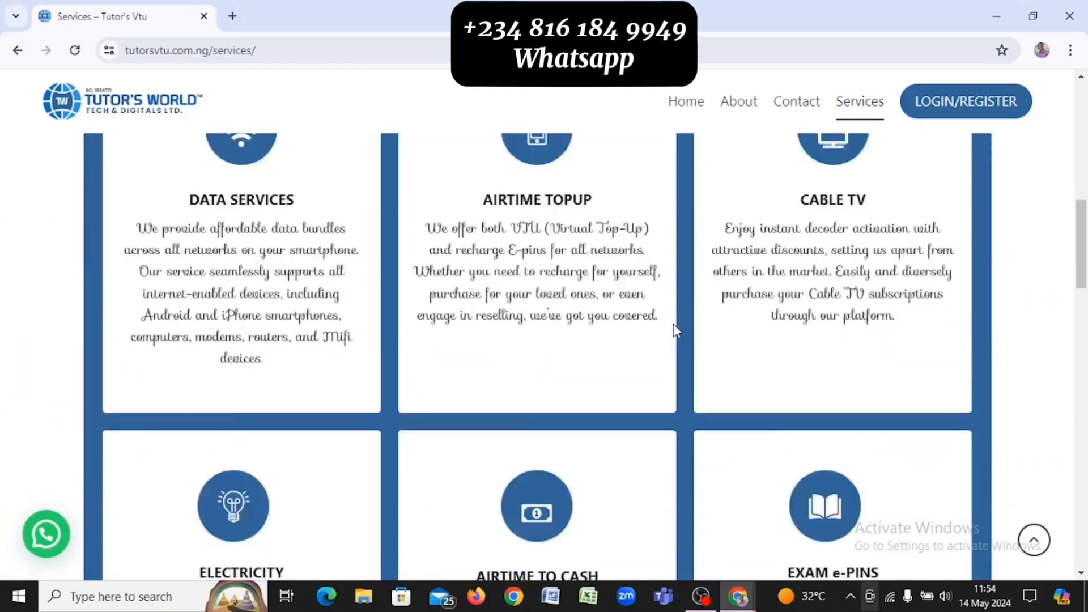
scroll(674, 331, "down", 10)
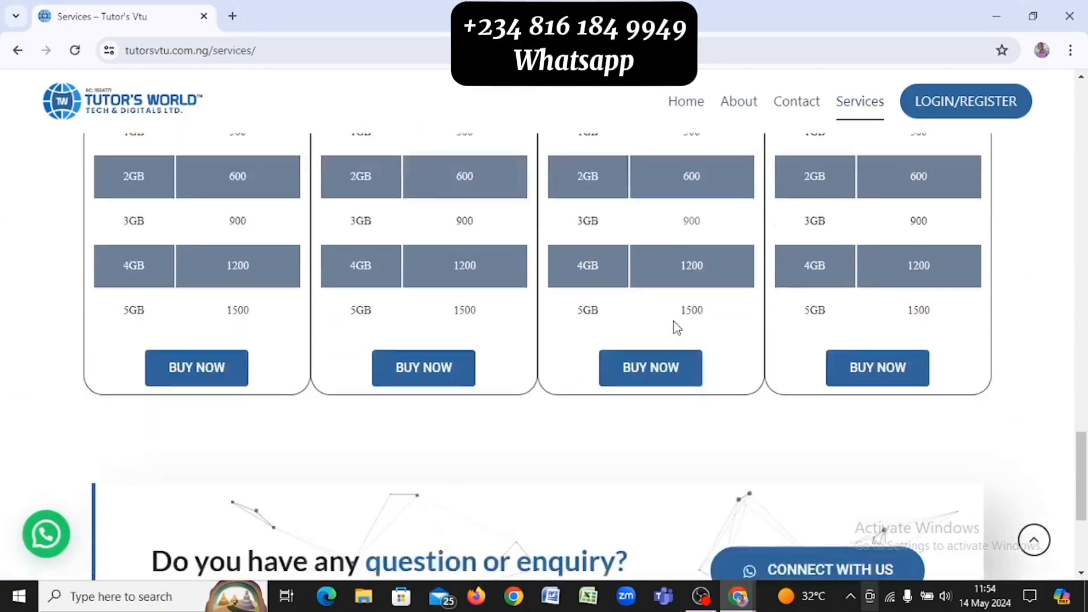
scroll(677, 327, "down", 5)
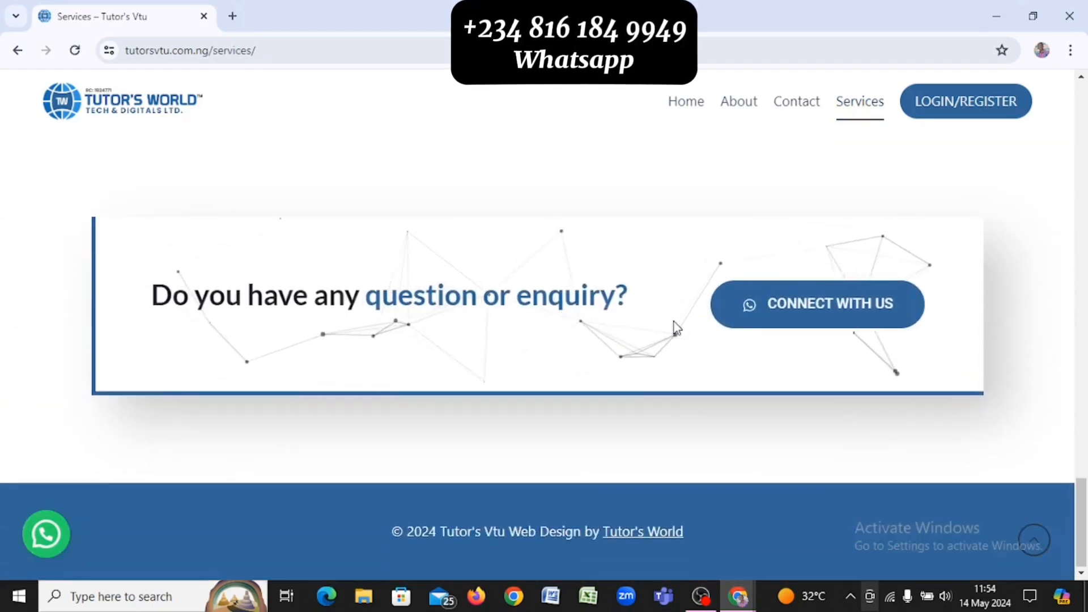
scroll(676, 328, "up", 20)
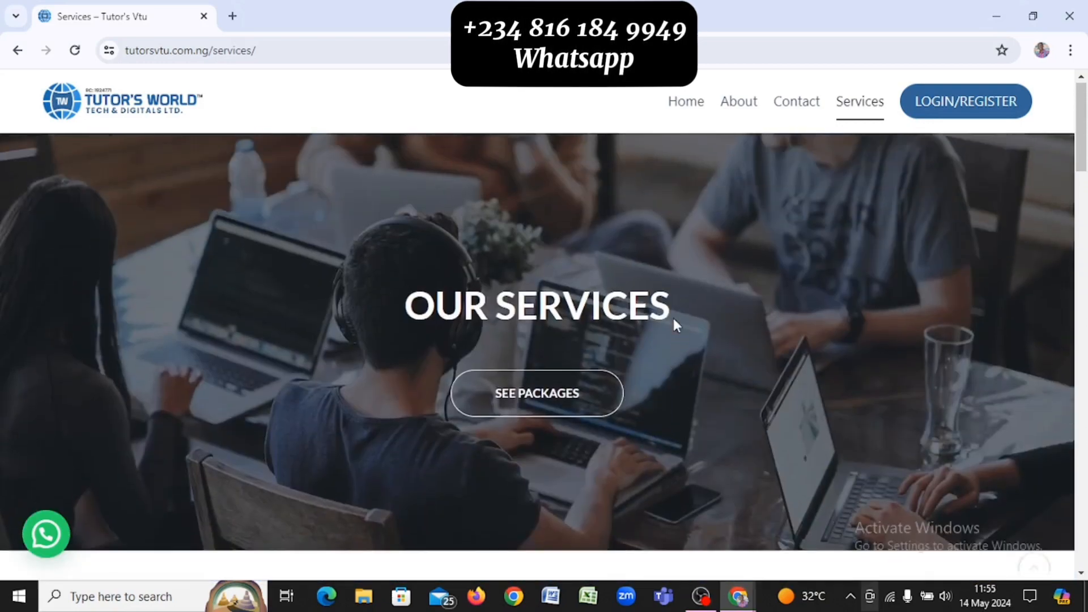
scroll(675, 324, "down", 3)
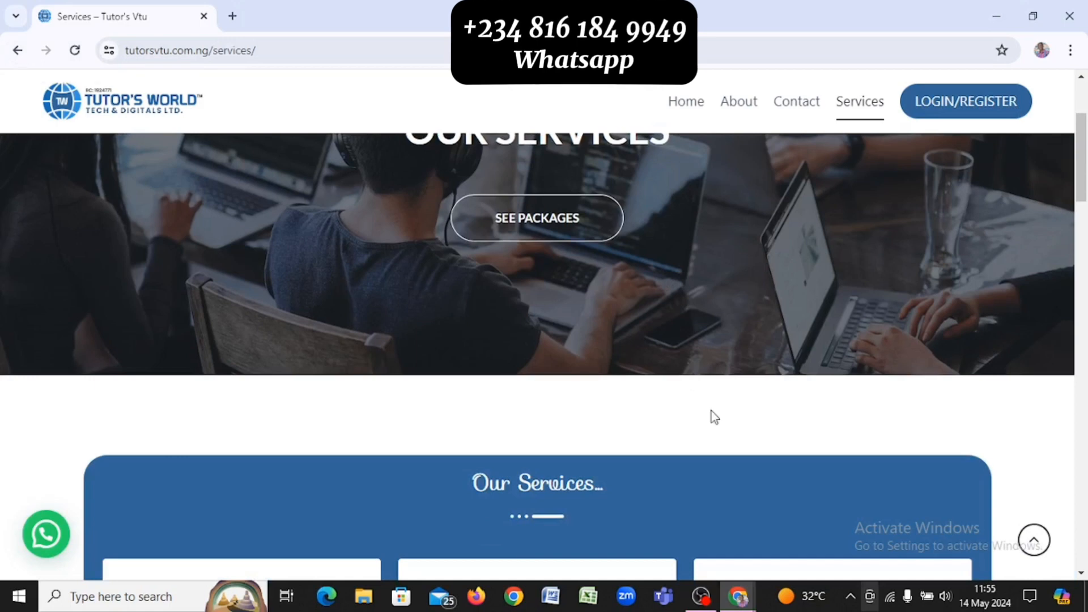
Go back from the reference site to the WordPress Pages list and open the theme Customizer in a new browser tab
key("alt+Tab")
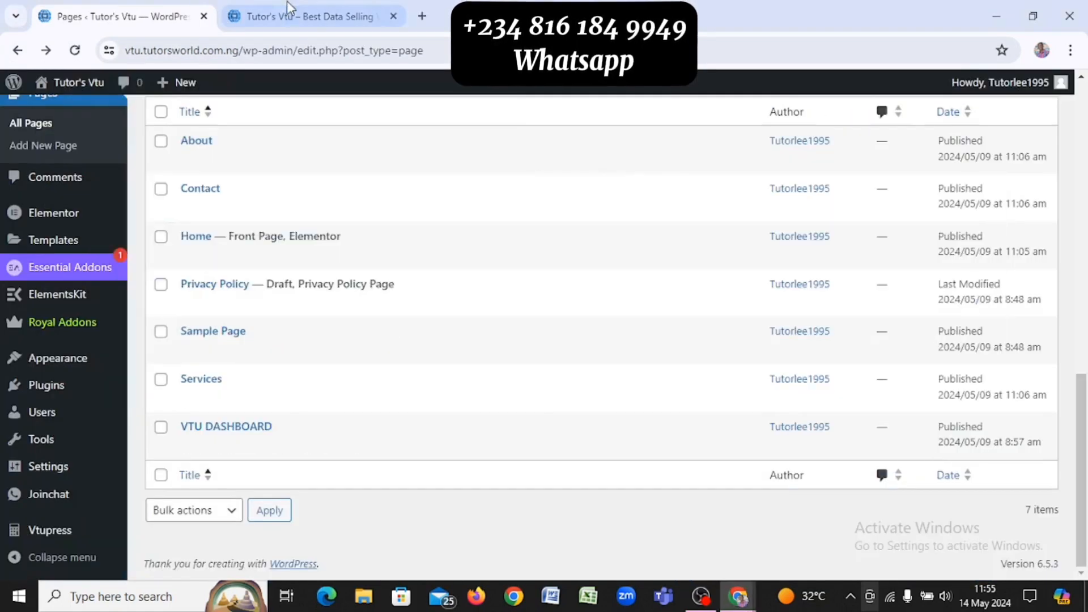
left_click(289, 7)
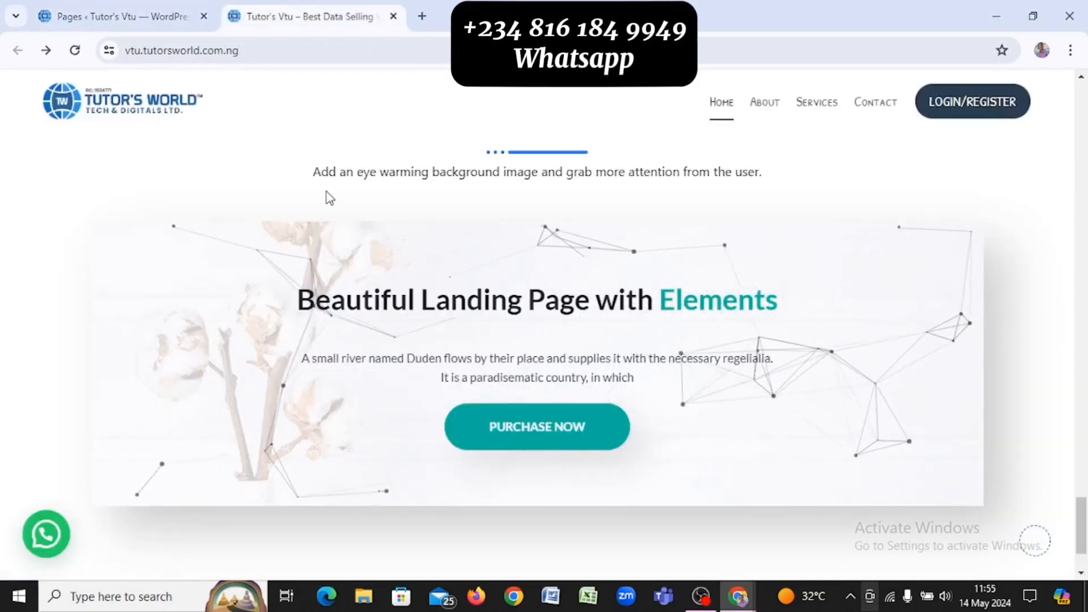
key("alt+Tab")
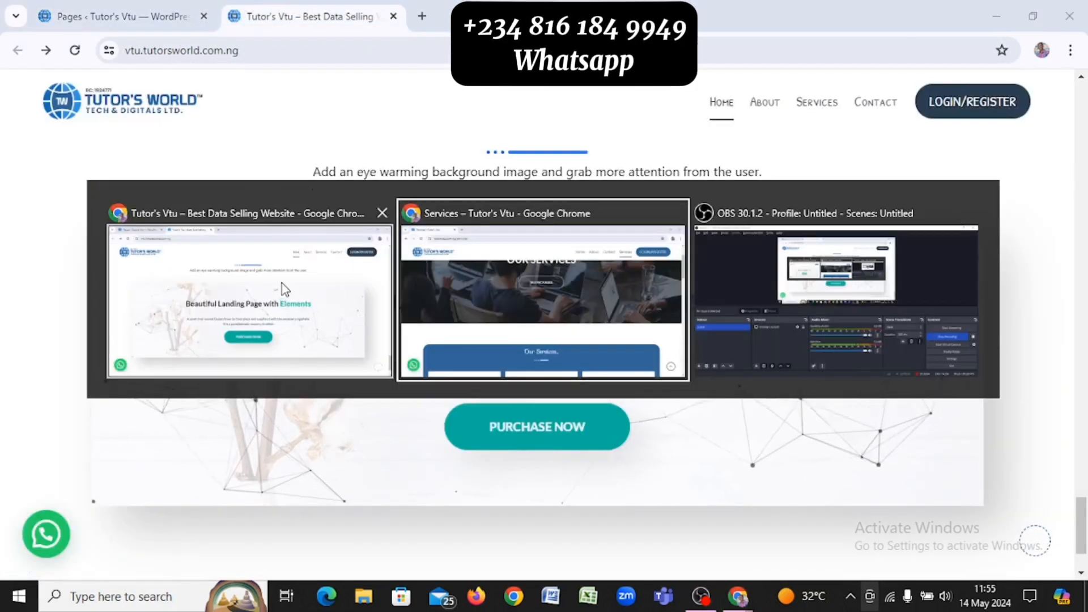
left_click(283, 284)
left_click(68, 4)
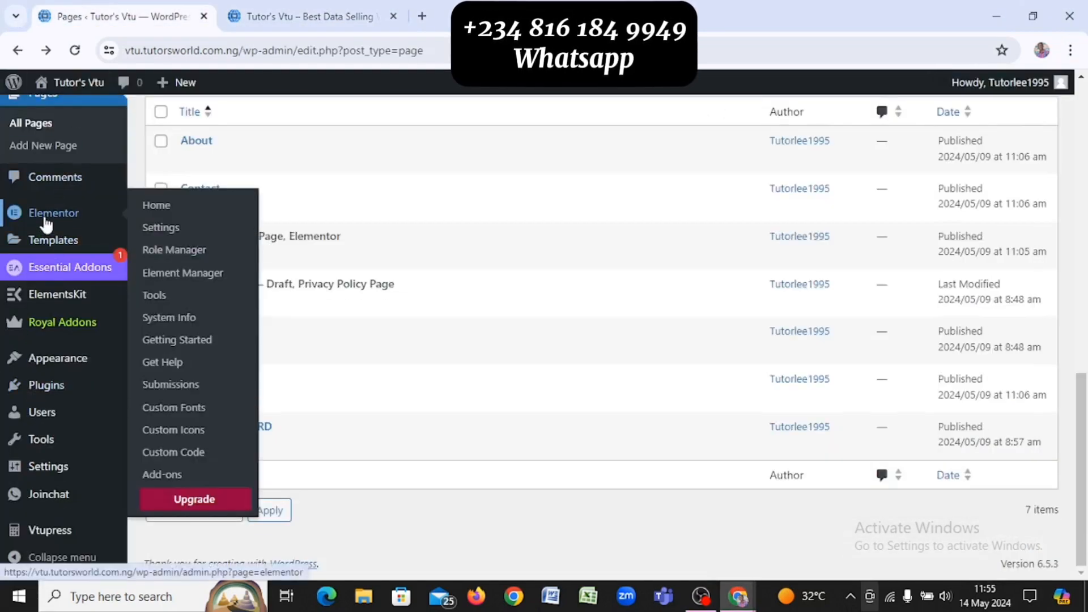
scroll(14, 221, "up", 1)
mouse_move(73, 364)
mouse_move(84, 392)
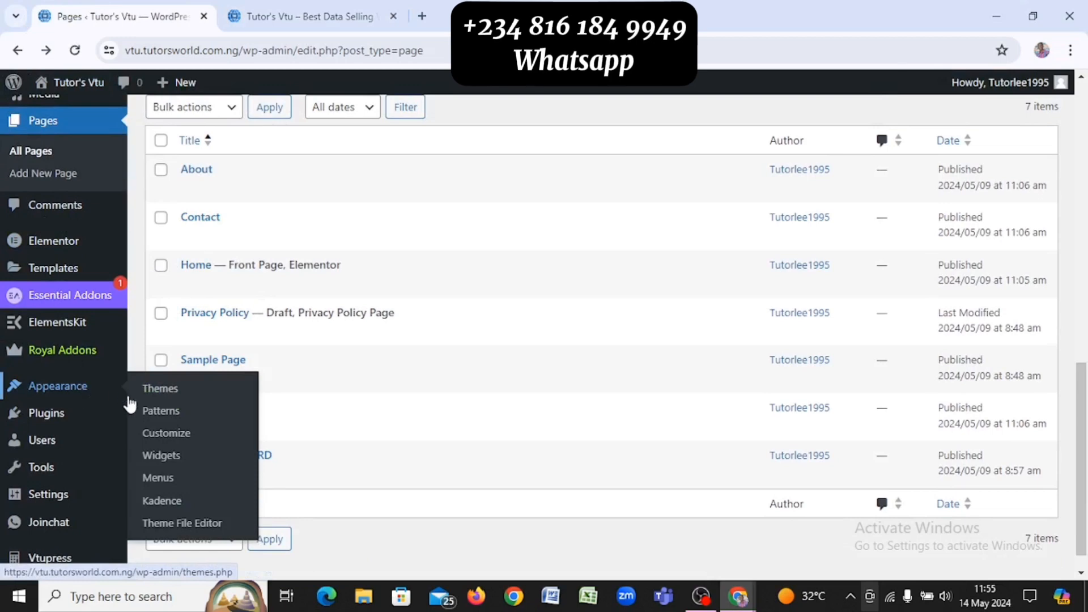
right_click(162, 434)
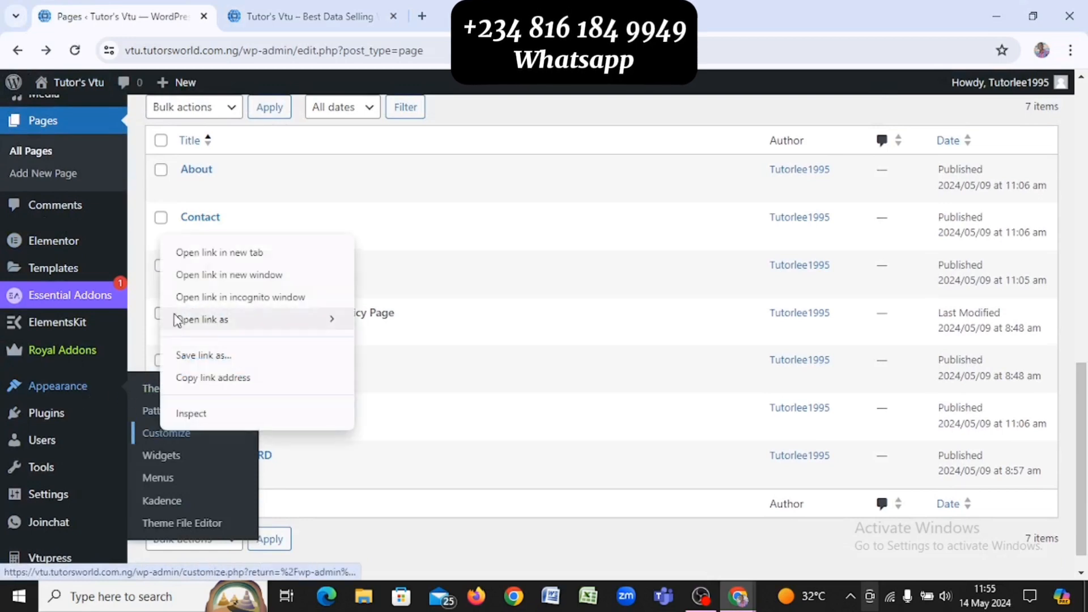
left_click(220, 256)
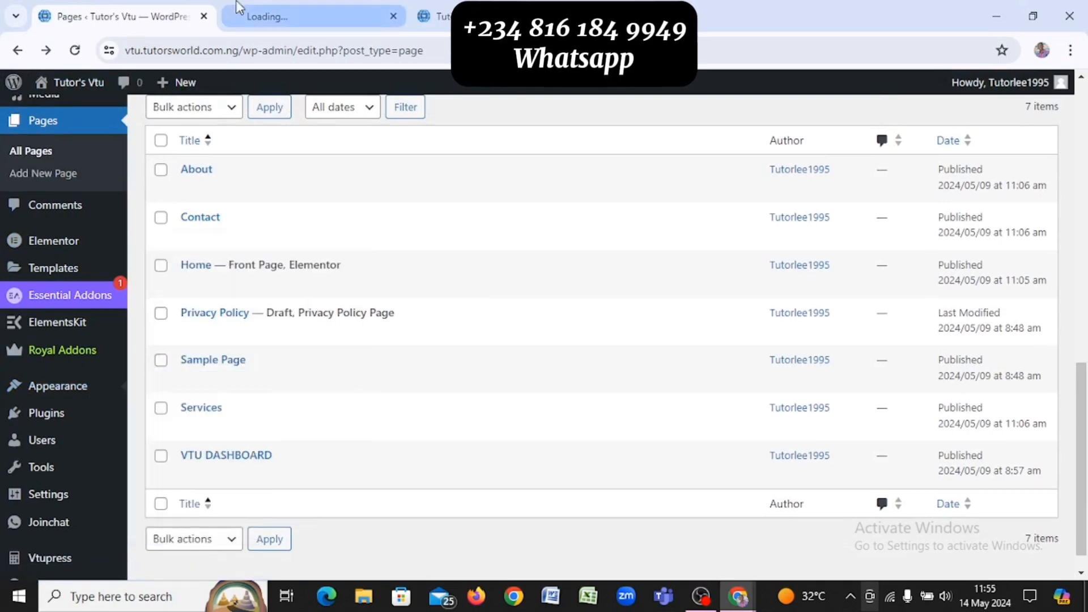
left_click(251, 8)
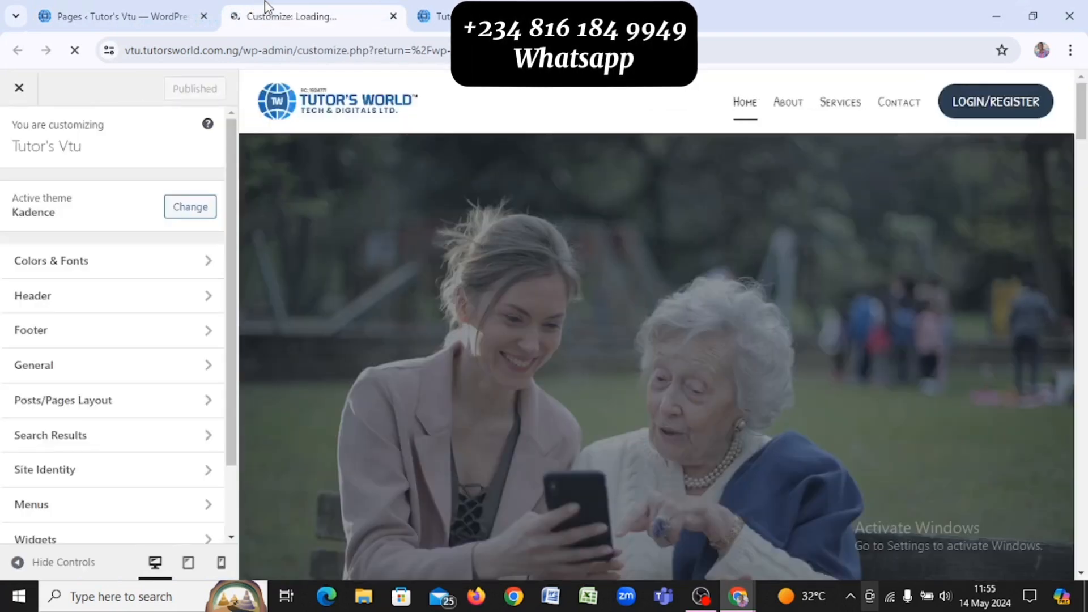
Open the Home page in Elementor in a new browser tab from the Pages list
left_click(89, 8)
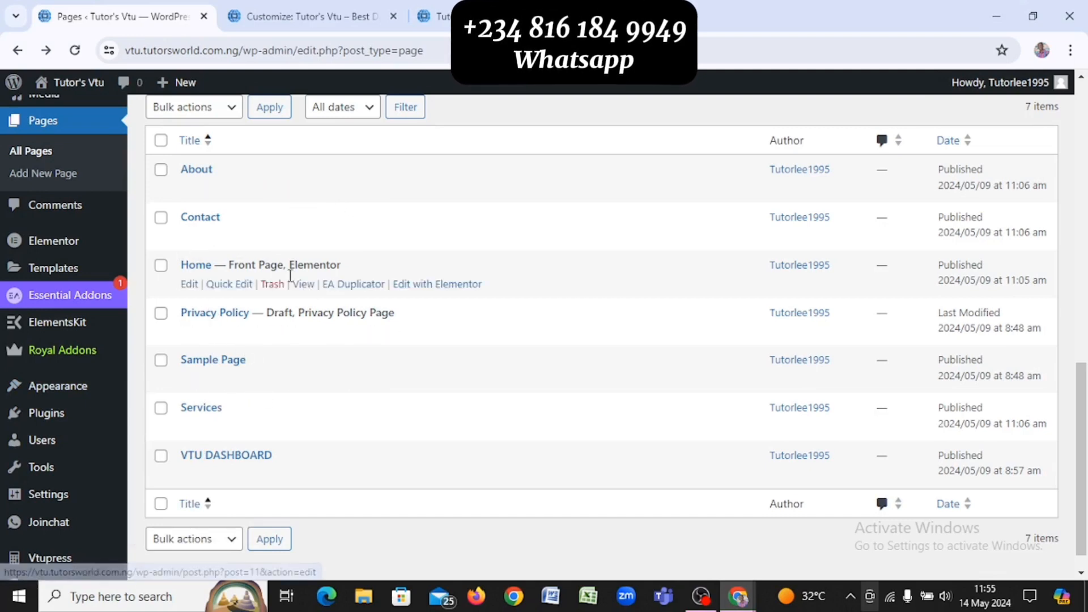
right_click(409, 288)
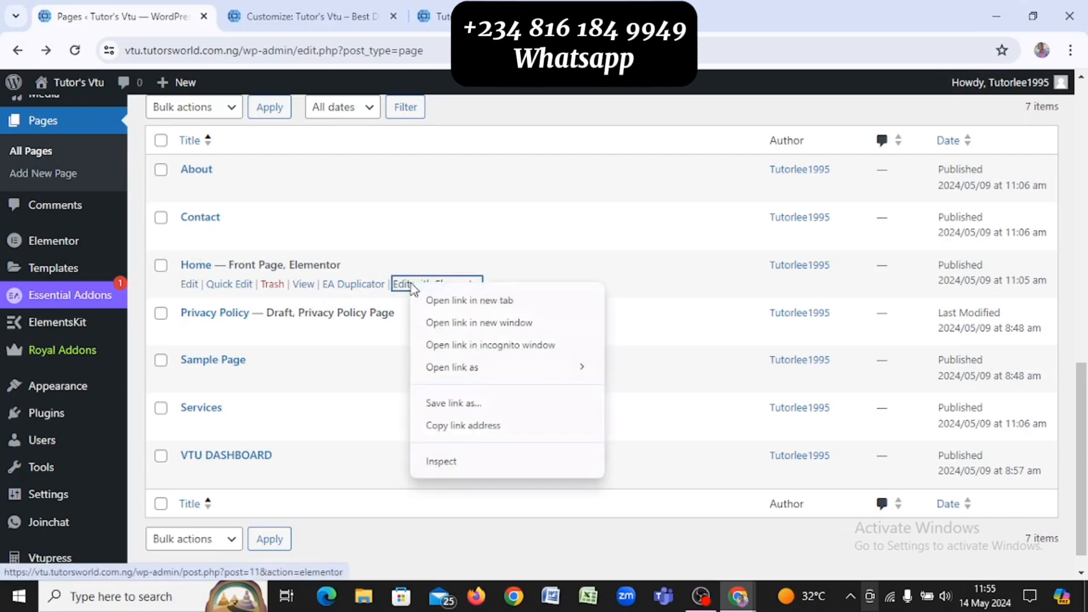
left_click(468, 300)
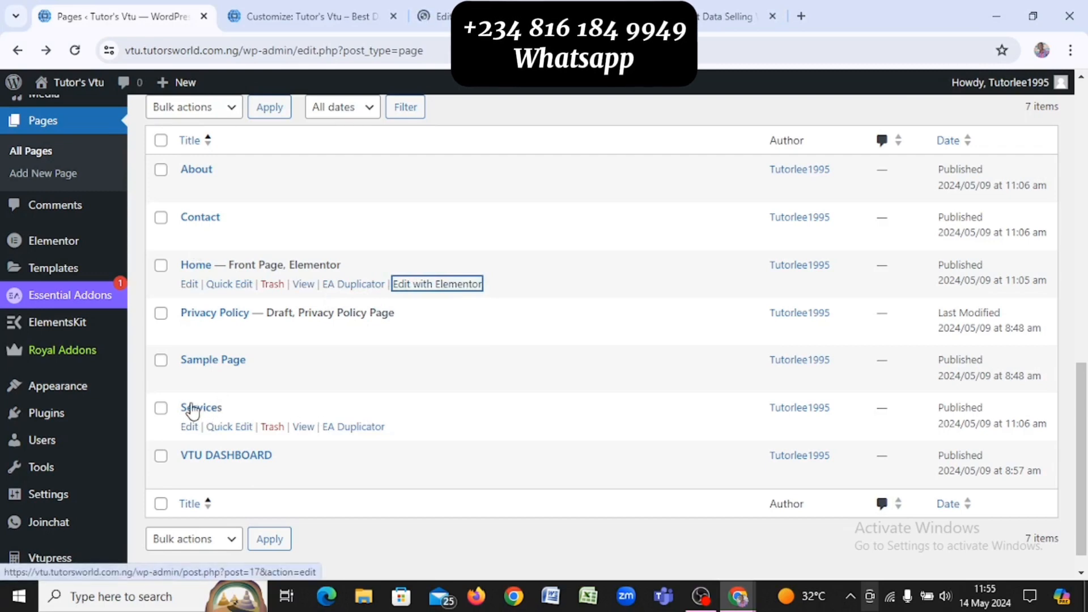
Open the Services page for editing in Elementor and place the Home editor's tab directly beside it
left_click(195, 434)
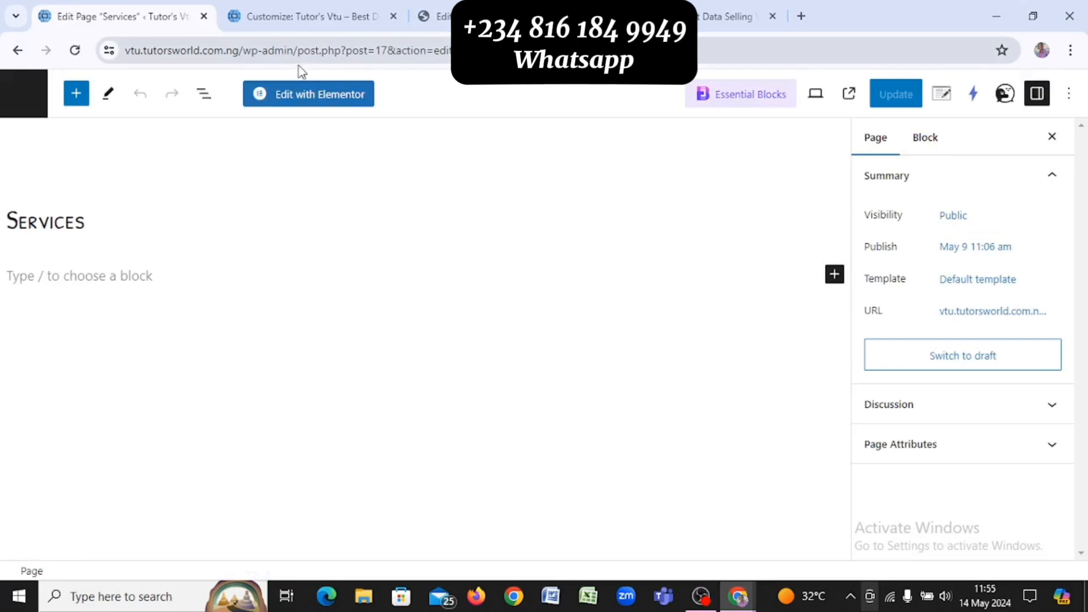
left_click(332, 107)
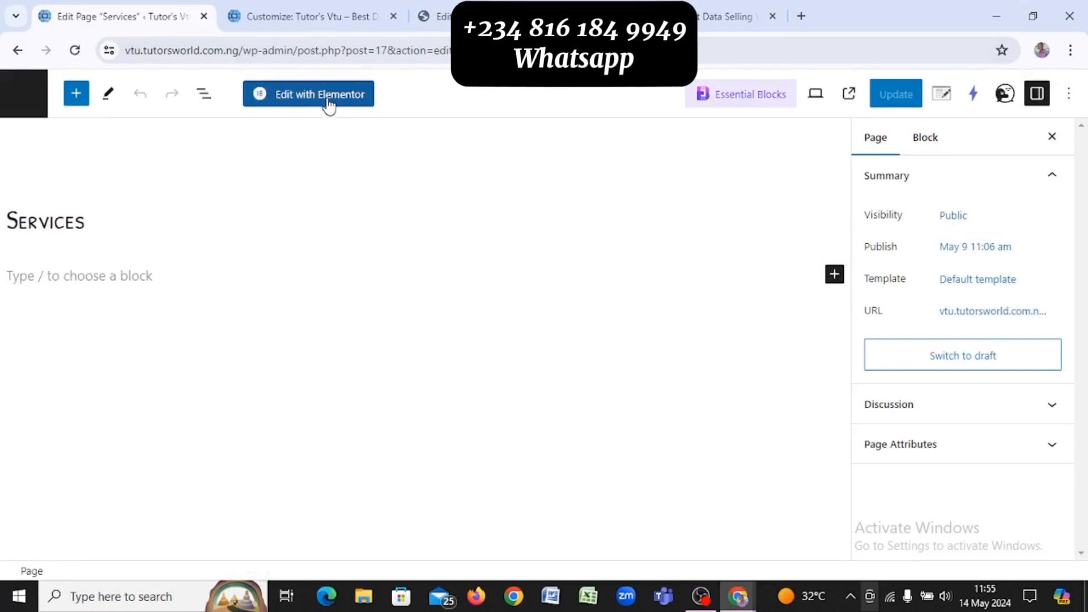
left_click_drag(530, 13, 358, 13)
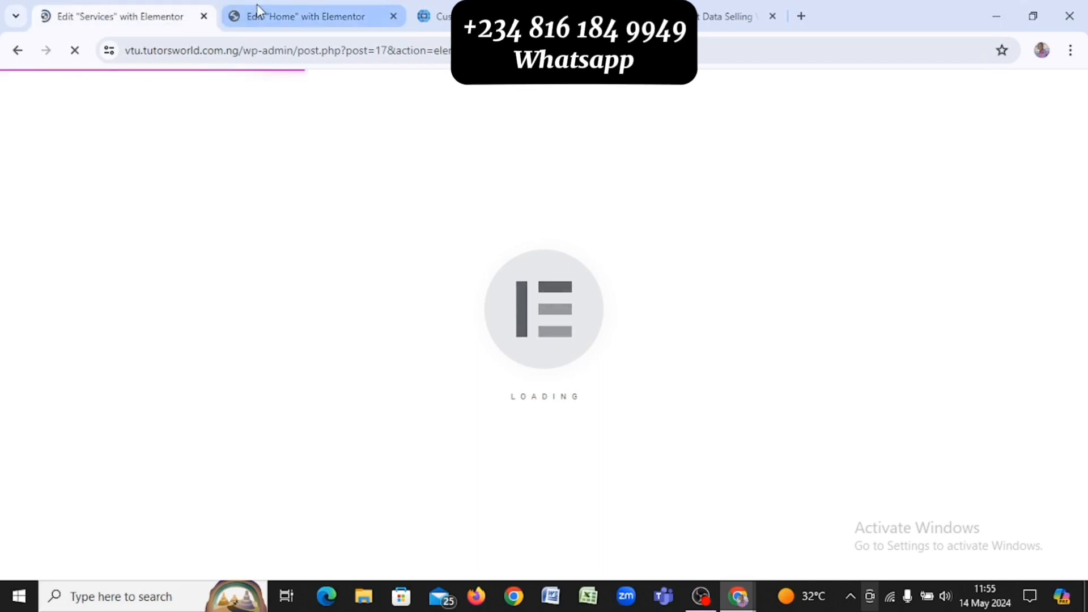
In the Customizer's Scroll To Top design settings, set the button's normal colour to the palette's dark navy, 2C3E50
left_click(449, 8)
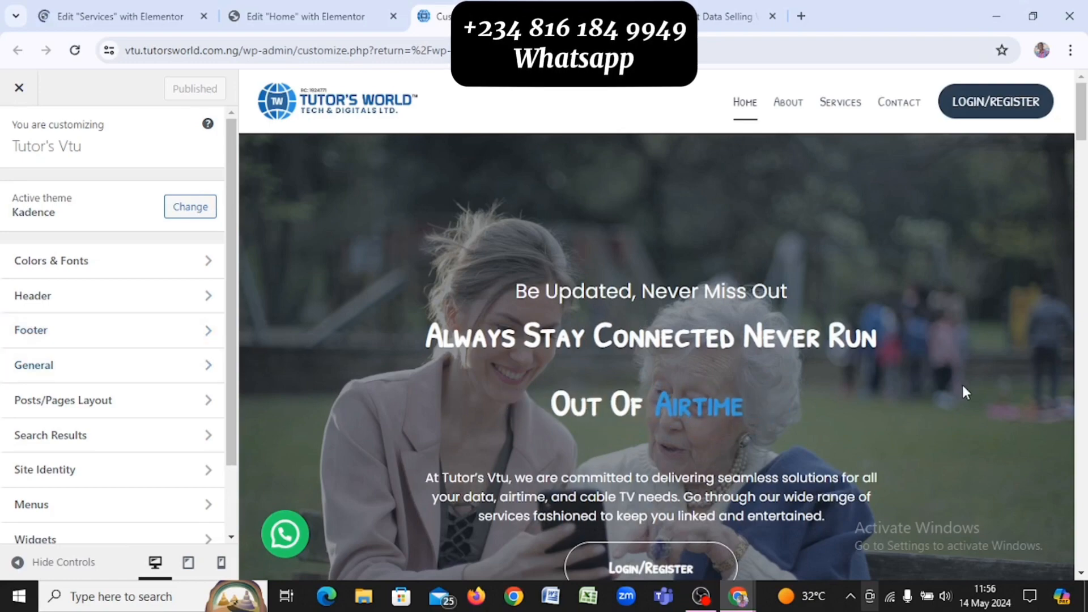
scroll(966, 392, "down", 8)
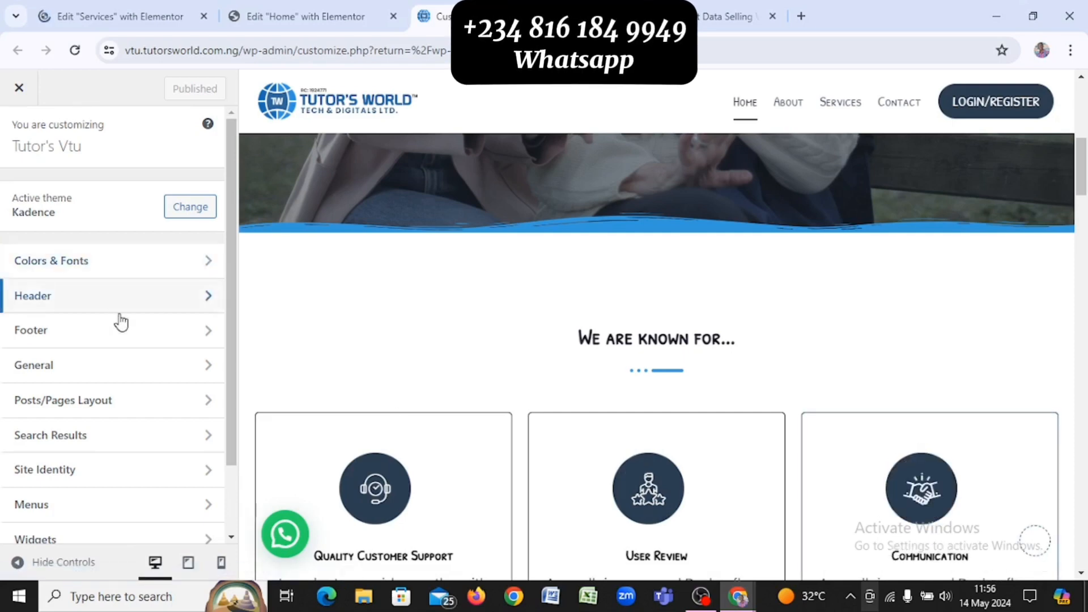
left_click(150, 375)
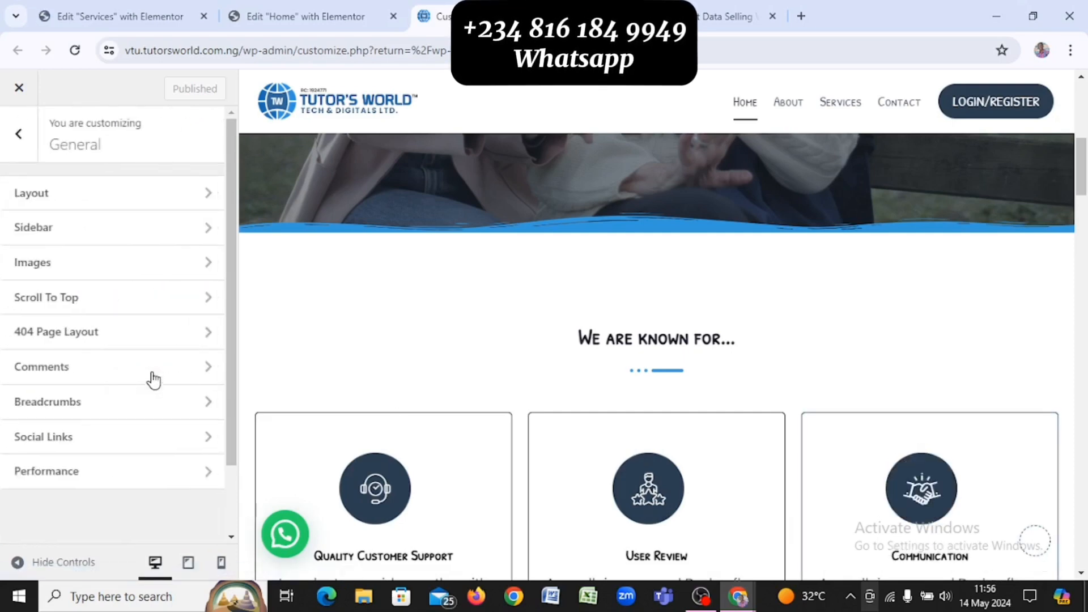
left_click(80, 300)
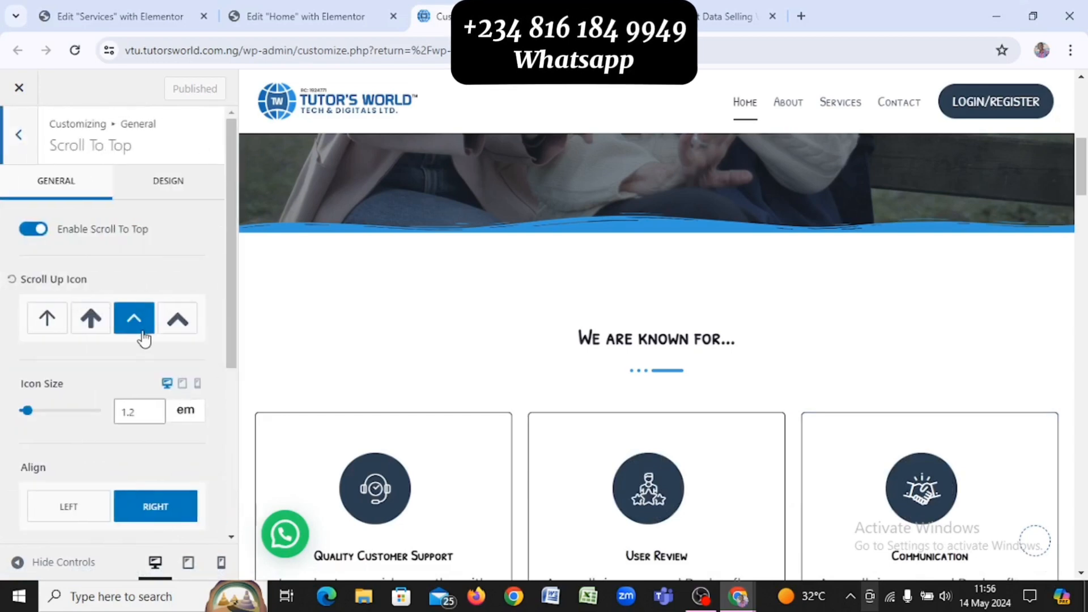
left_click(132, 192)
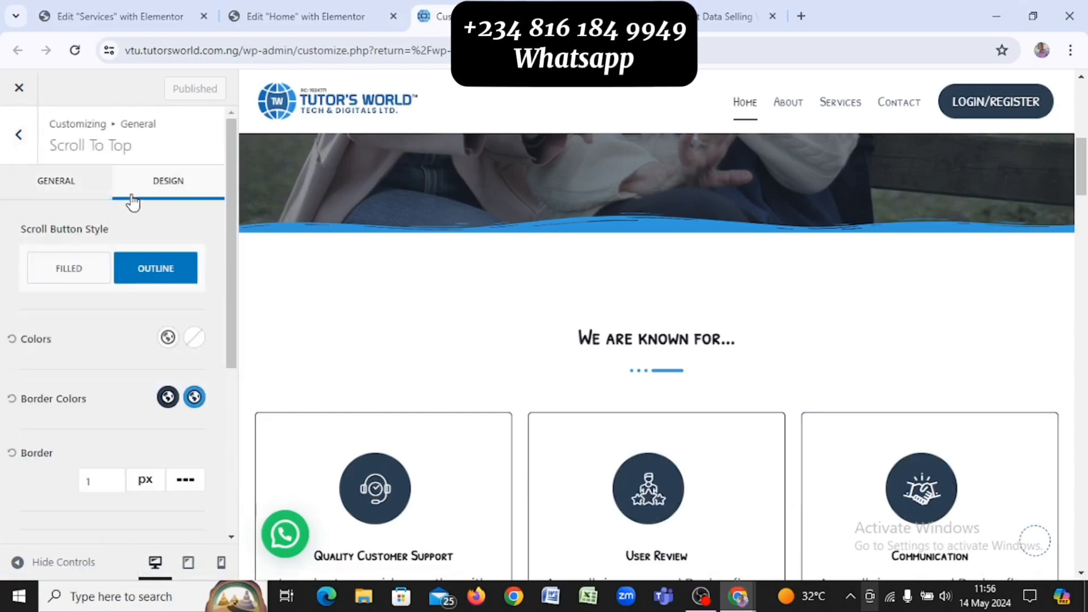
left_click(167, 339)
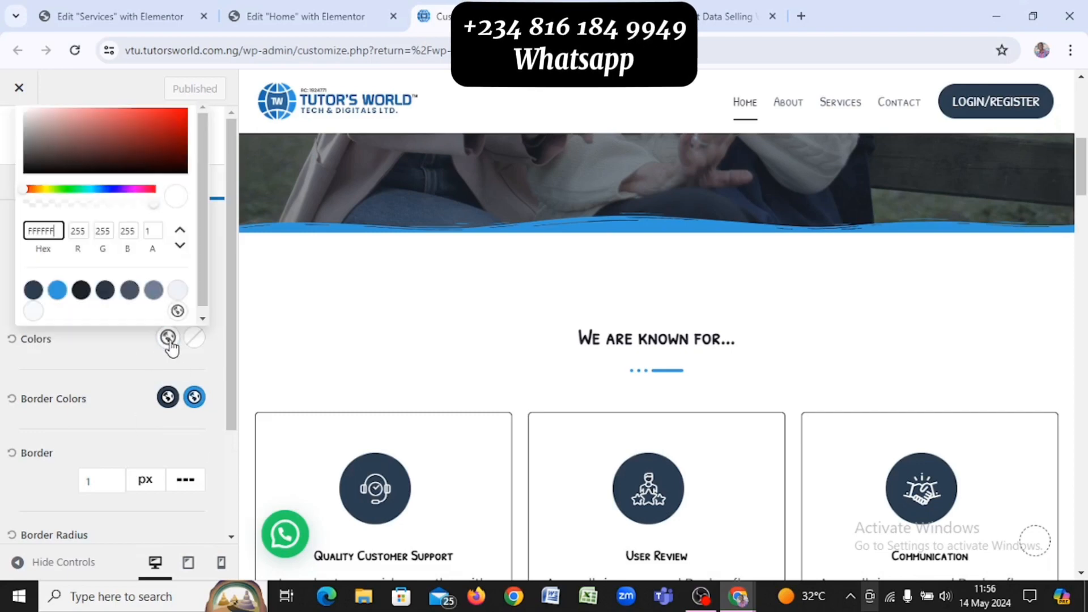
left_click(33, 290)
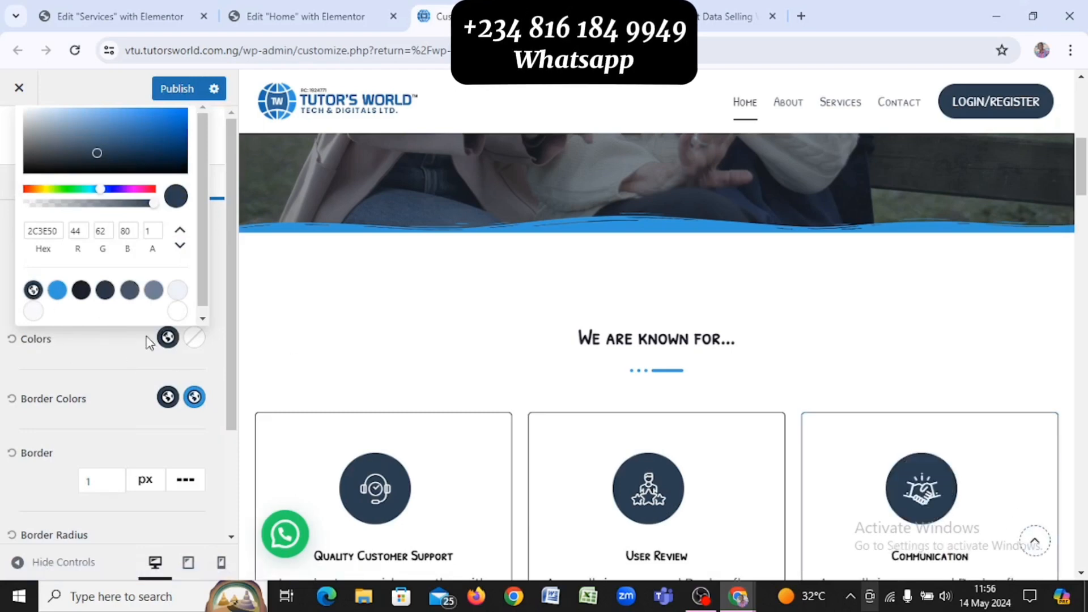
Set the Scroll To Top button's hover colour to the palette's blue and publish the Customizer changes
left_click(193, 339)
left_click(193, 338)
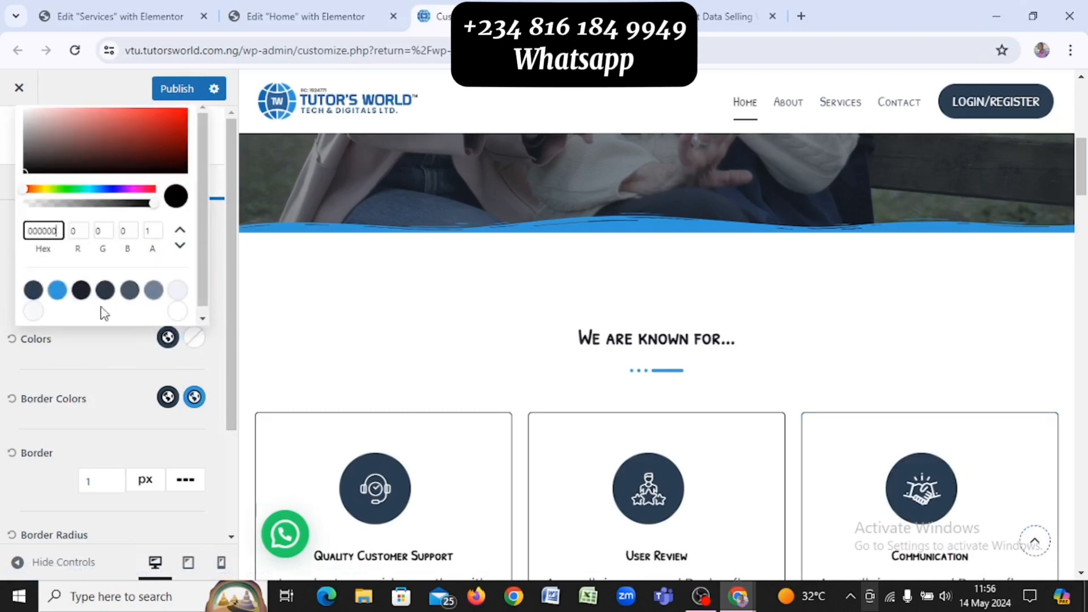
left_click(56, 291)
left_click(94, 358)
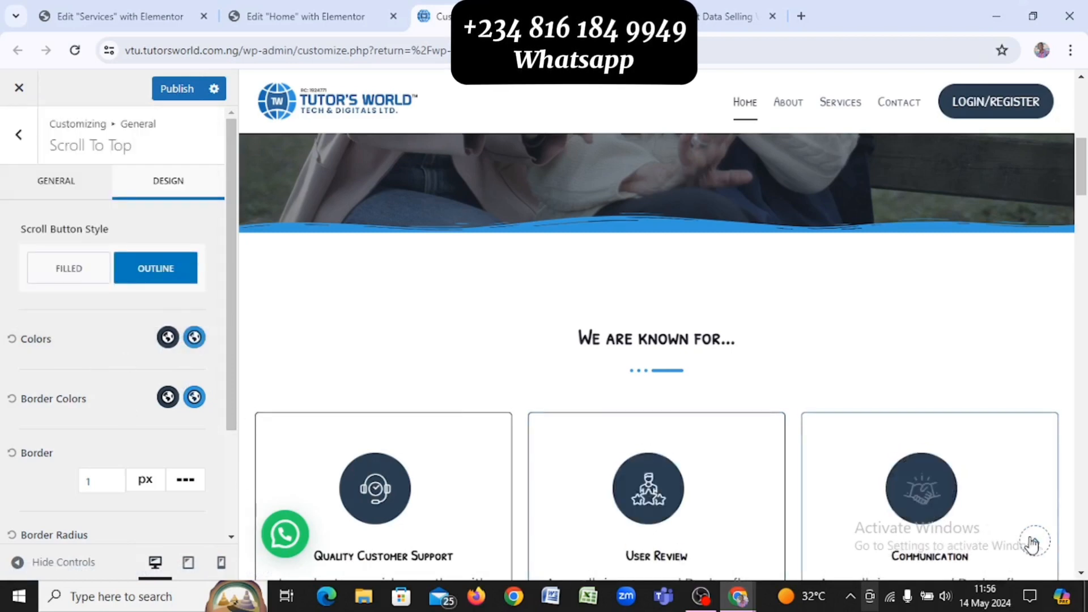
left_click(195, 98)
Look over the Customizer's Home preview and reorder the browser tabs so the Home page's Elementor editor comes before the Services editor
scroll(448, 156, "down", 1)
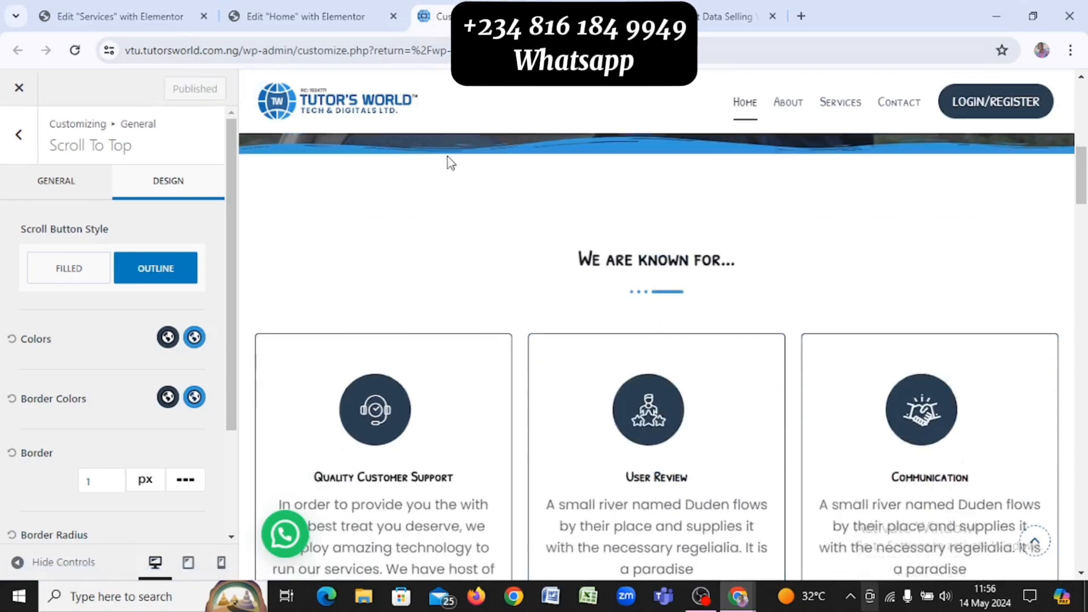
scroll(447, 158, "down", 3)
scroll(448, 155, "down", 7)
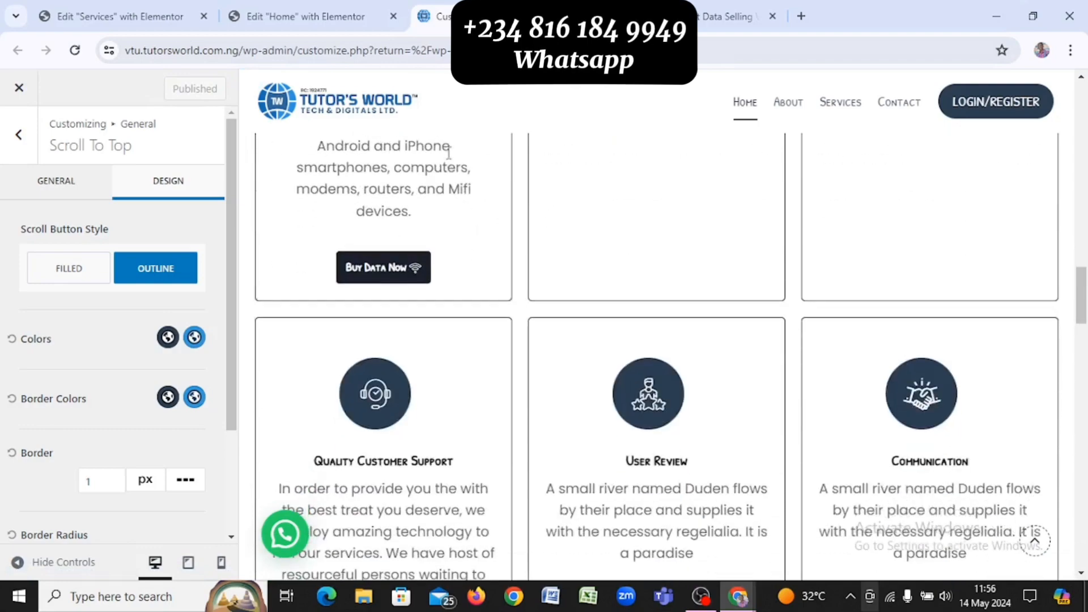
scroll(448, 155, "down", 4)
scroll(448, 156, "up", 6)
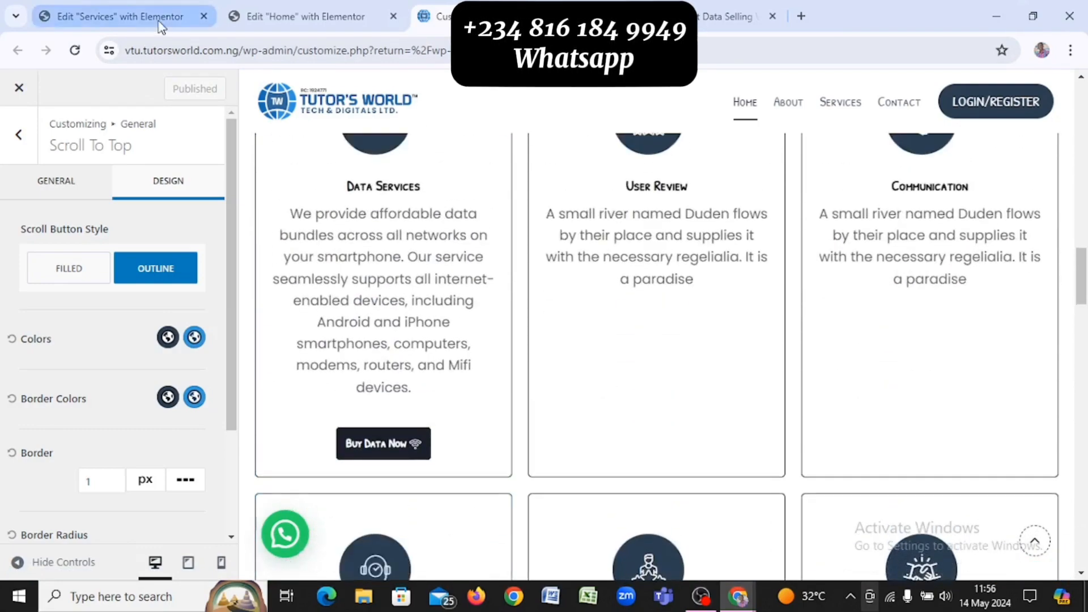
left_click(160, 26)
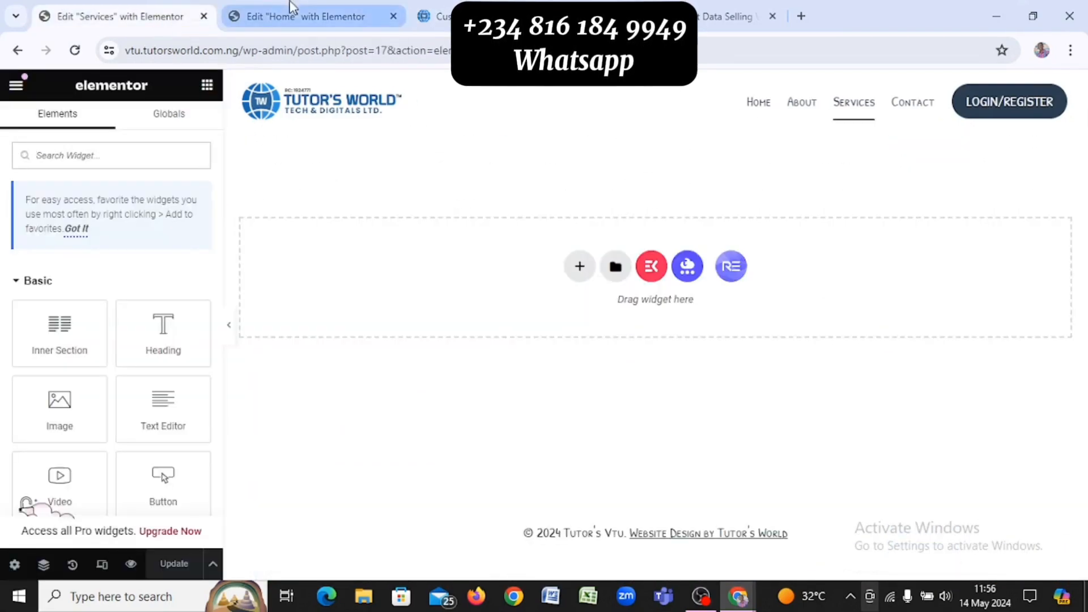
left_click_drag(291, 7, 122, 10)
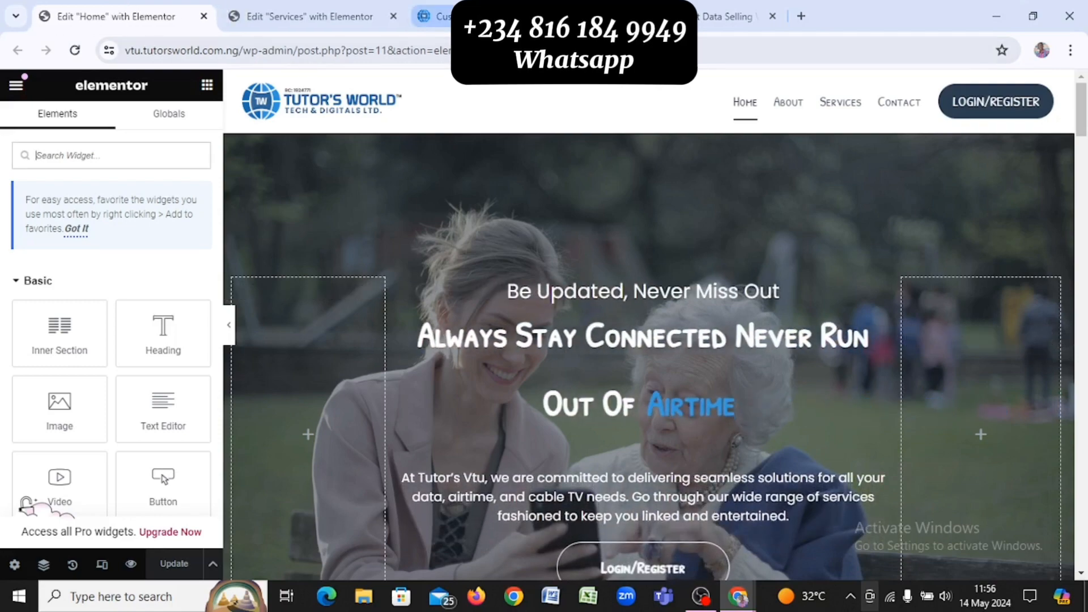
Review the reference site's Services page from the hero to the data price tables, testing the See Packages link to the packages section
key("alt+Tab")
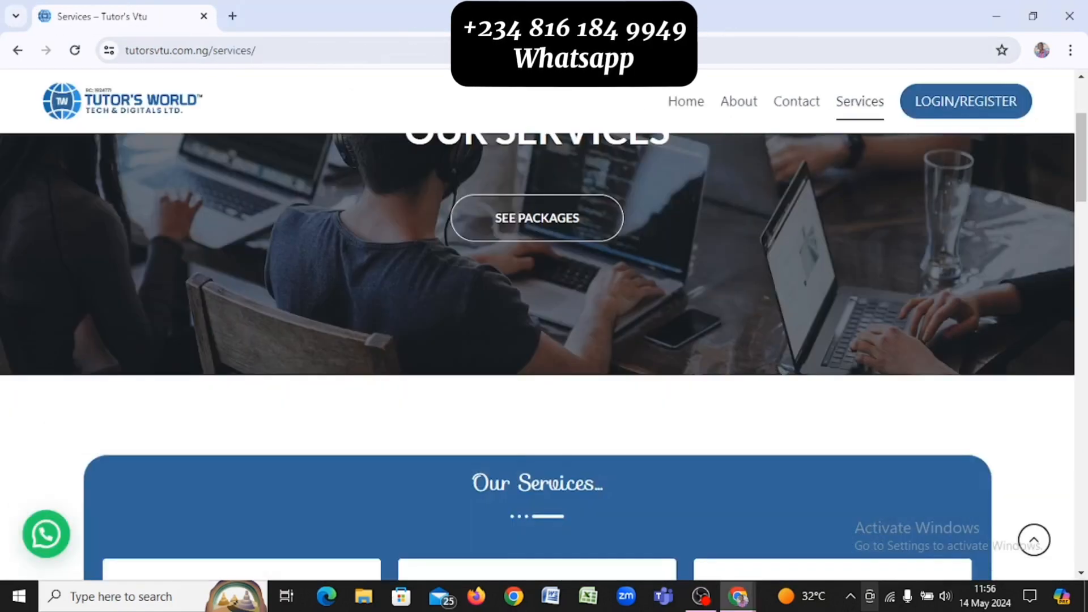
scroll(684, 391, "up", 2)
scroll(685, 391, "down", 10)
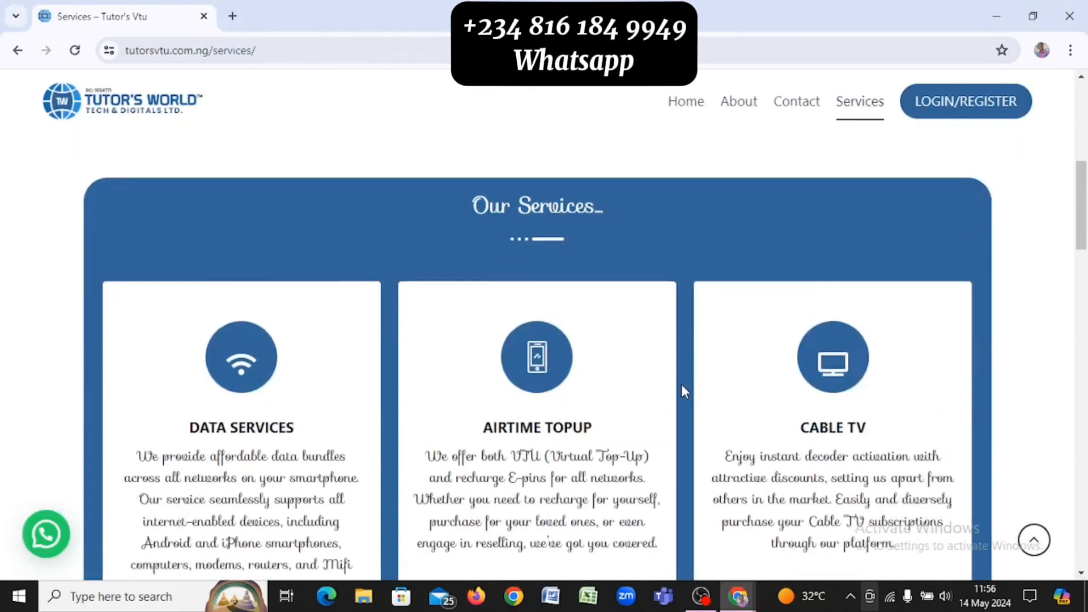
scroll(682, 387, "down", 15)
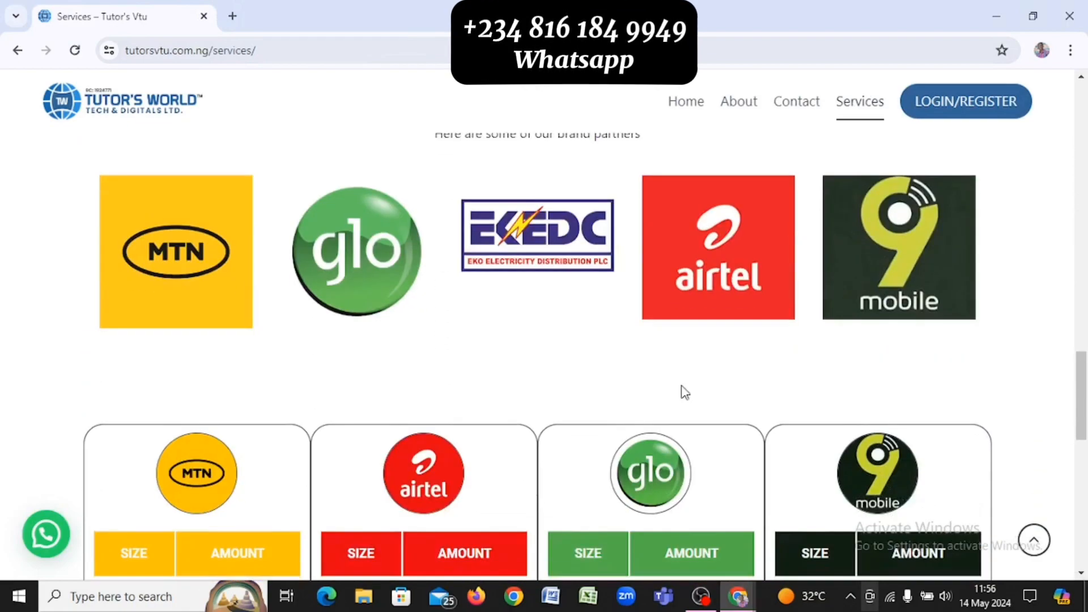
scroll(685, 391, "down", 10)
scroll(683, 397, "up", 15)
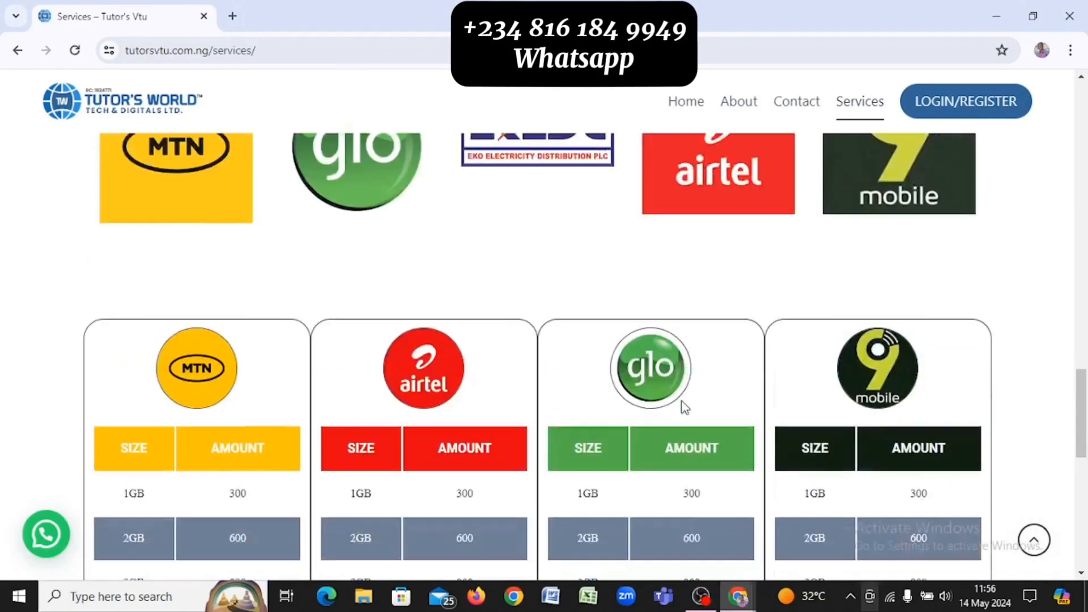
scroll(682, 406, "up", 8)
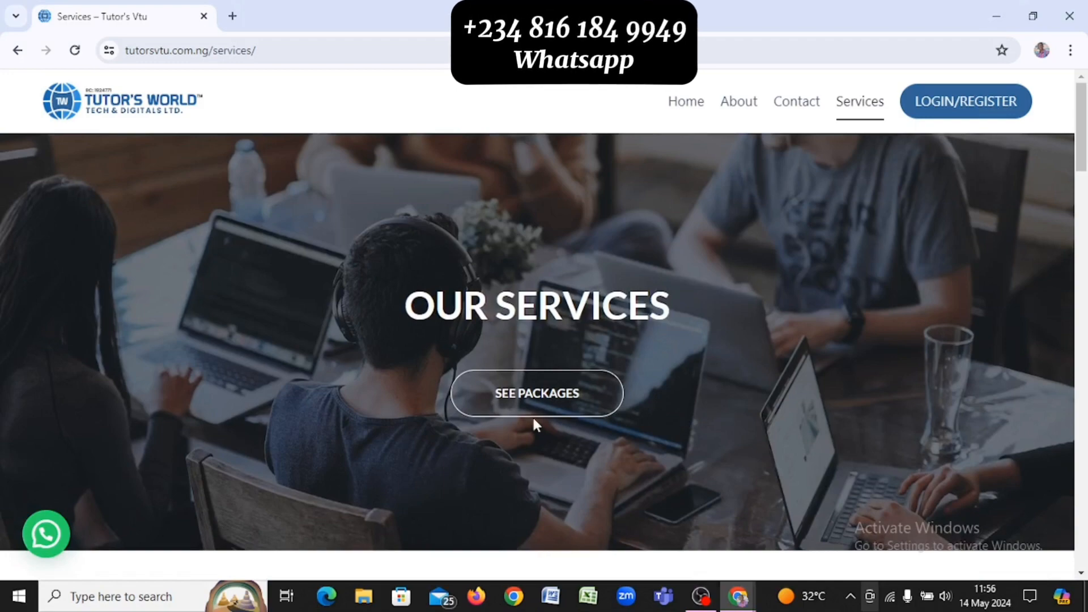
left_click(583, 408)
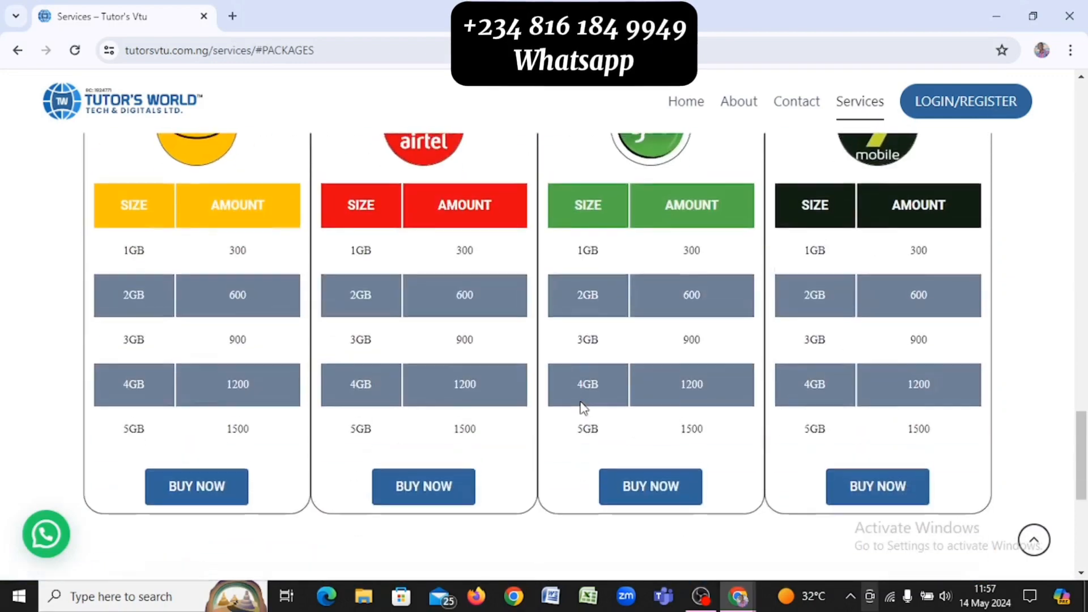
scroll(582, 408, "up", 15)
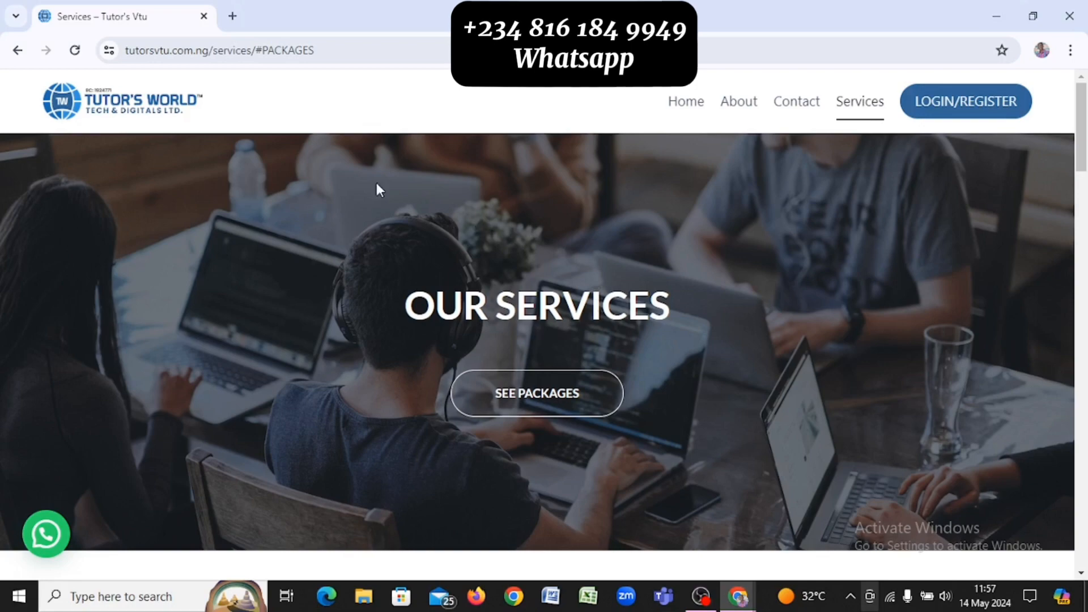
Switch to the Services page's Elementor editor and add a single-column section to the empty page
key("alt+Tab")
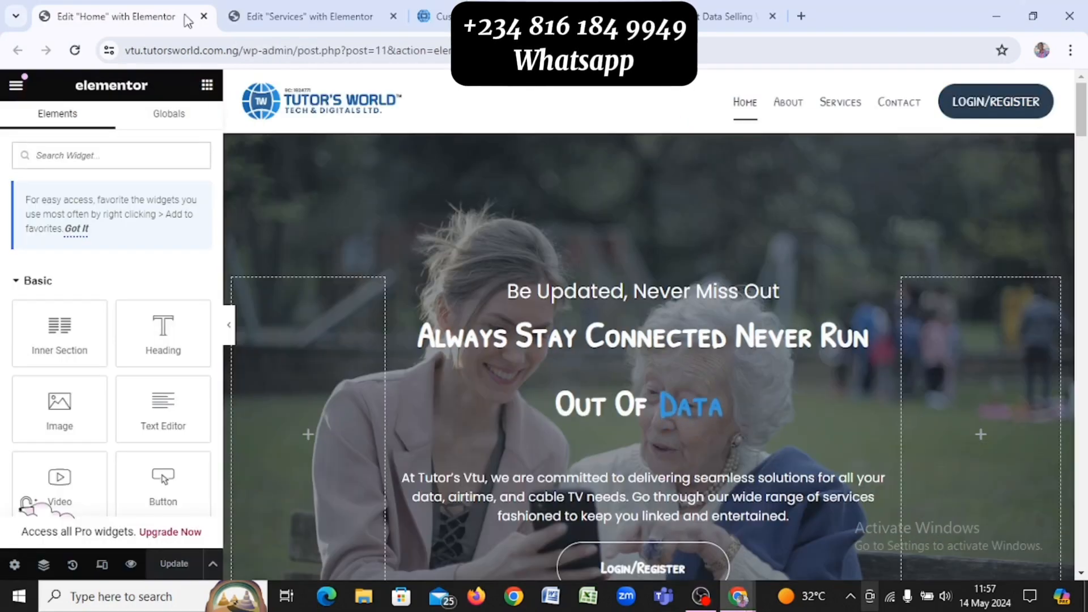
left_click(309, 18)
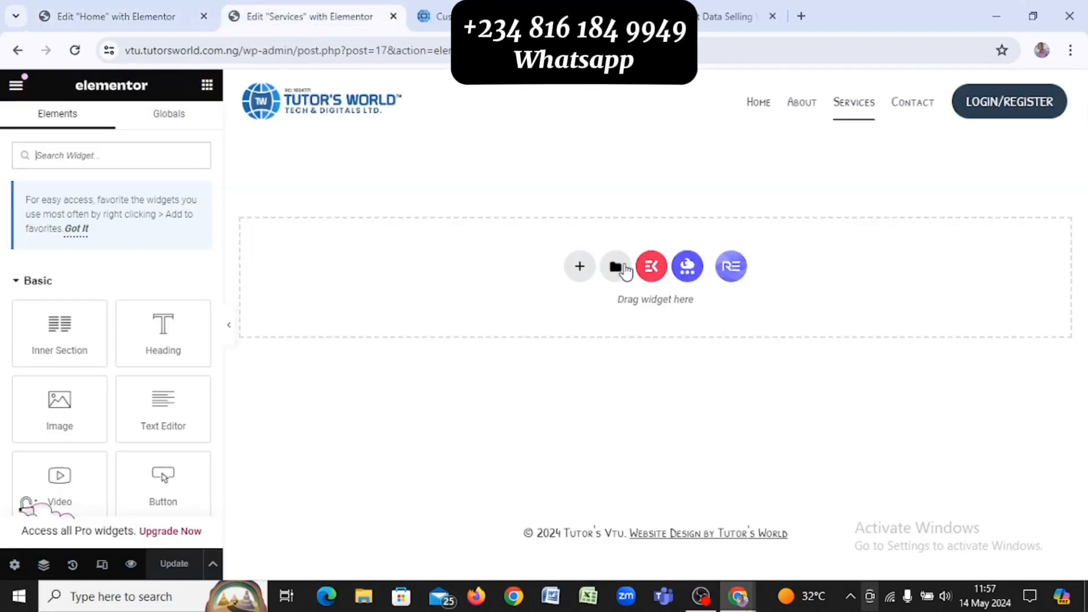
left_click(581, 276)
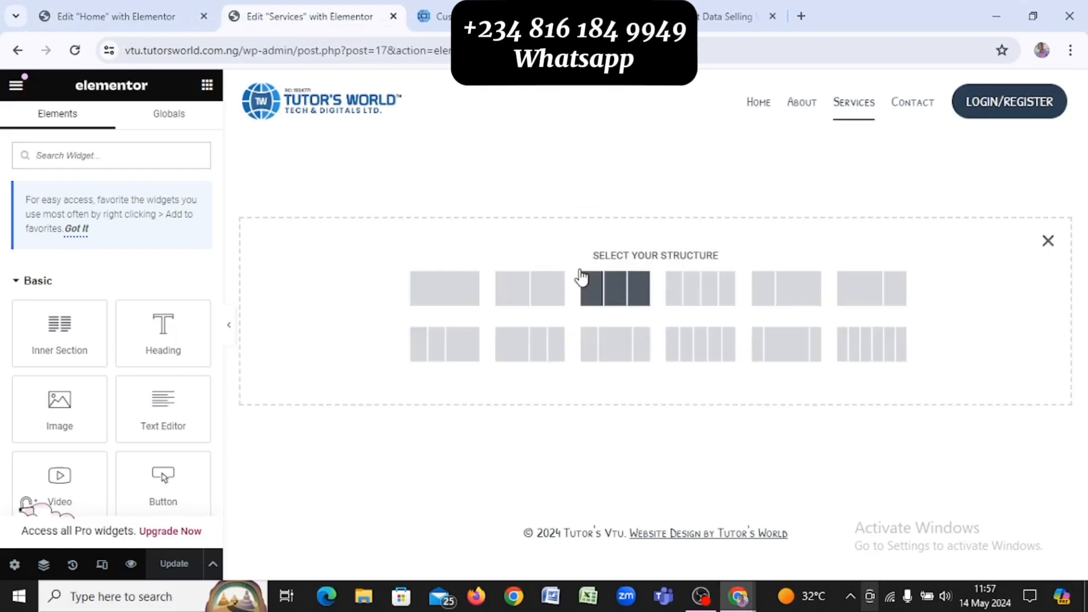
left_click(441, 296)
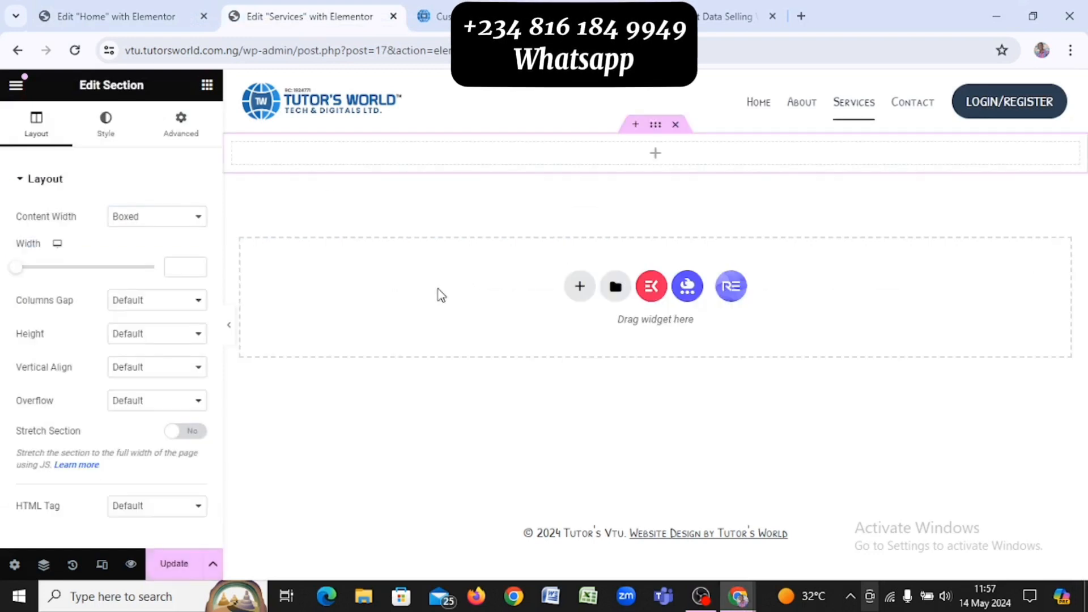
Give the new section a classic background type and open the media chooser for its background image
left_click(379, 159)
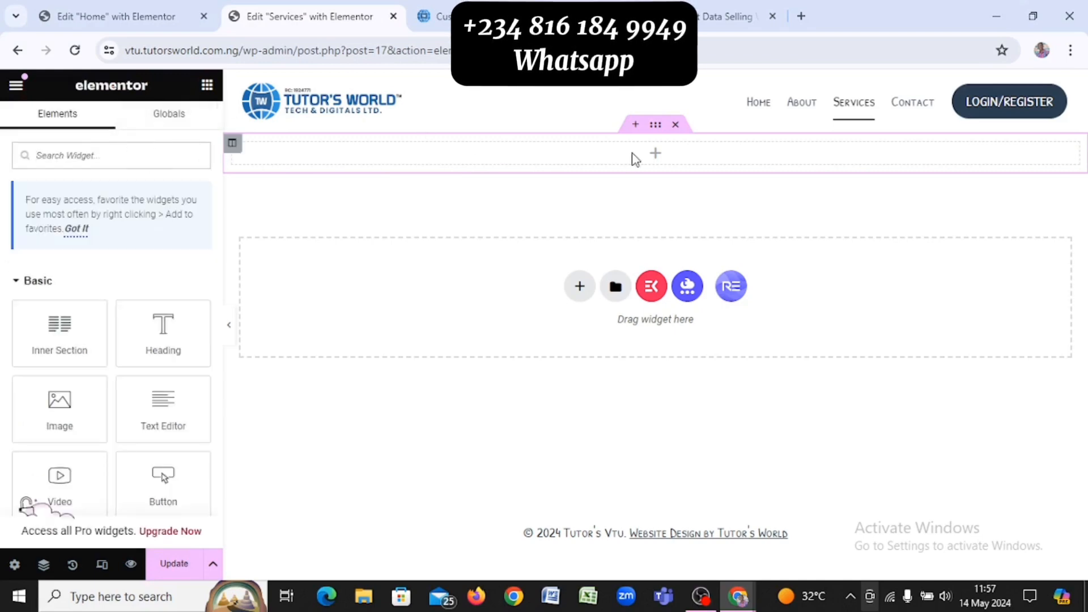
left_click_drag(655, 124, 659, 136)
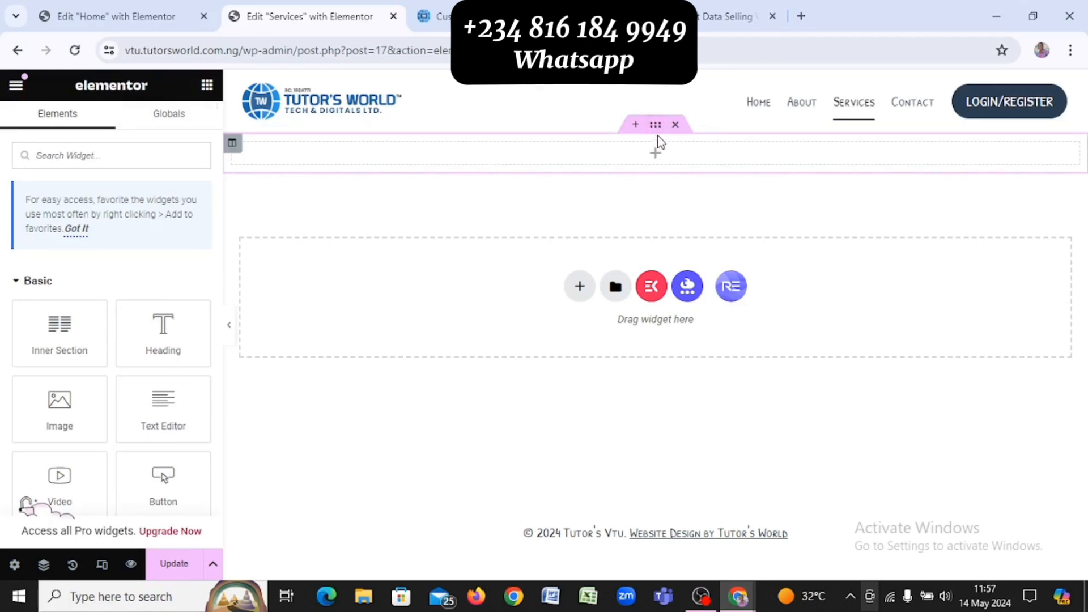
left_click(656, 126)
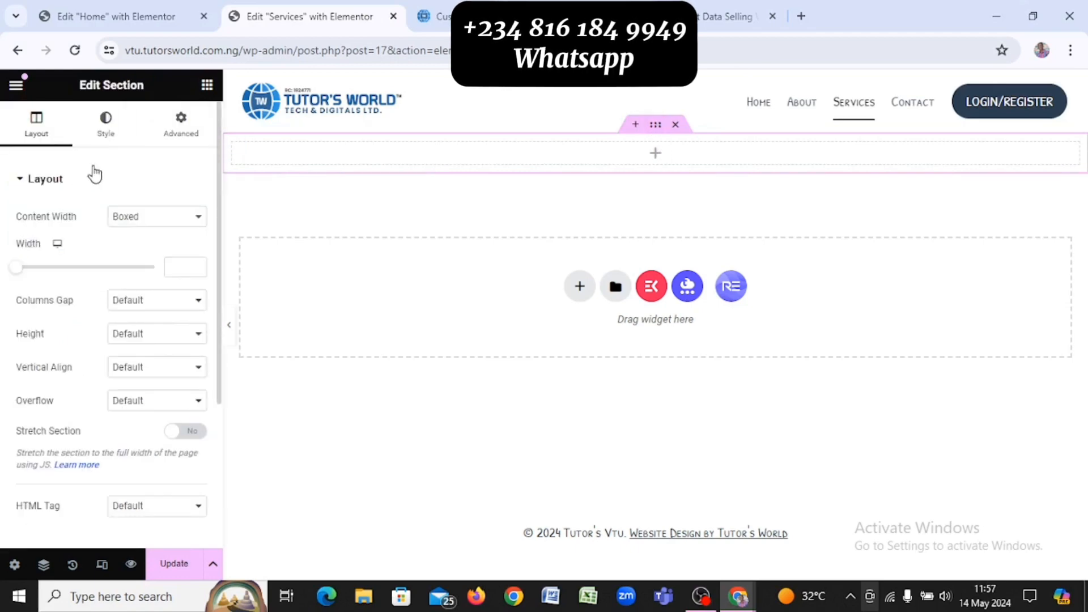
left_click(104, 128)
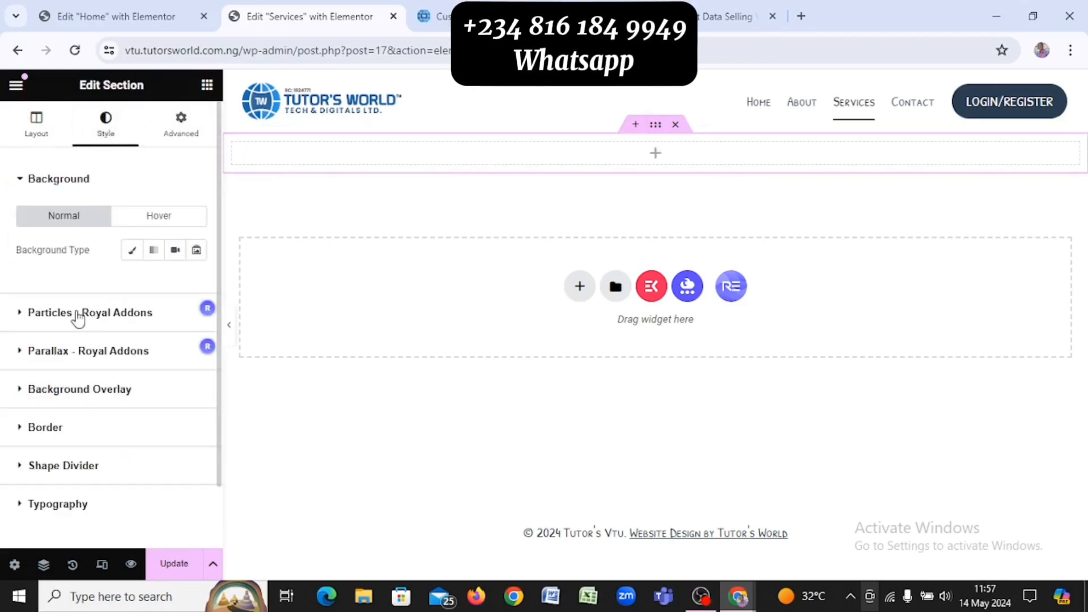
left_click(134, 251)
left_click(92, 387)
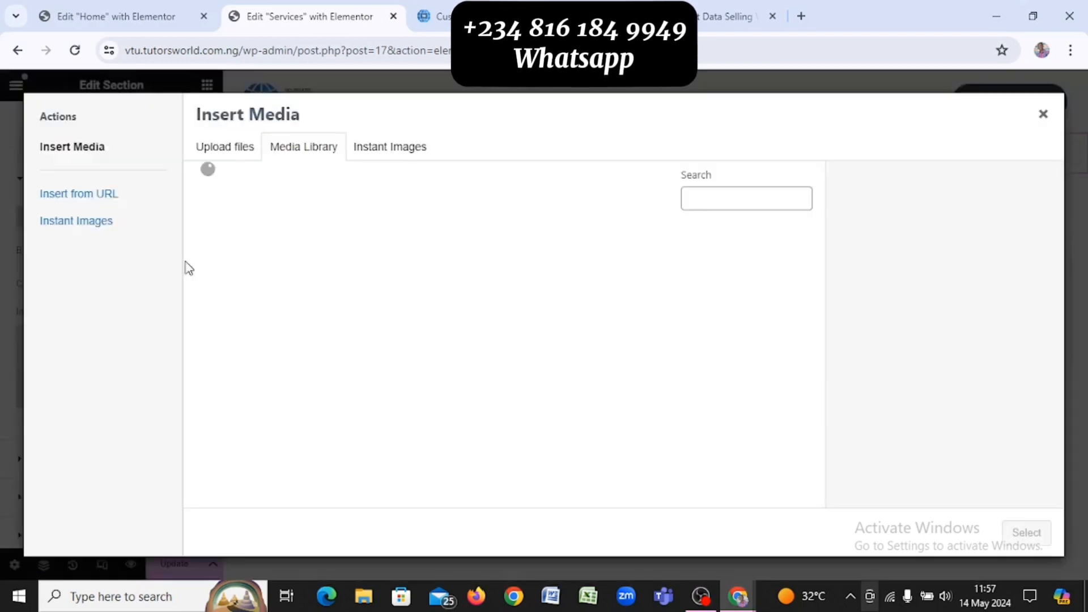
Search Pexels in Instant Images for "OUR SERVICES" and insert the photo of the man with headphones facing a computer as the background
left_click(416, 151)
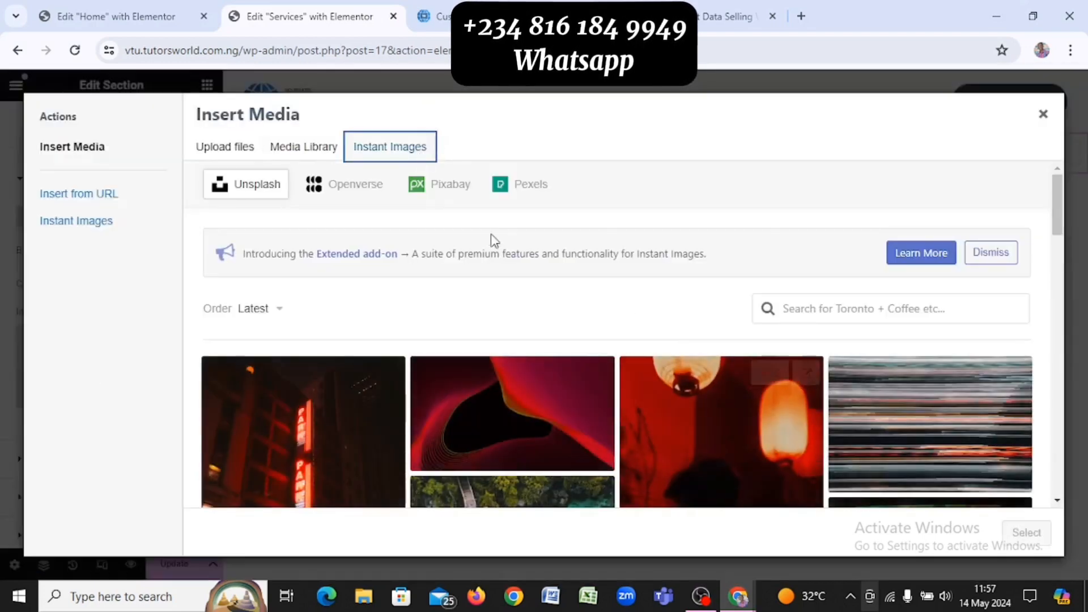
left_click(449, 186)
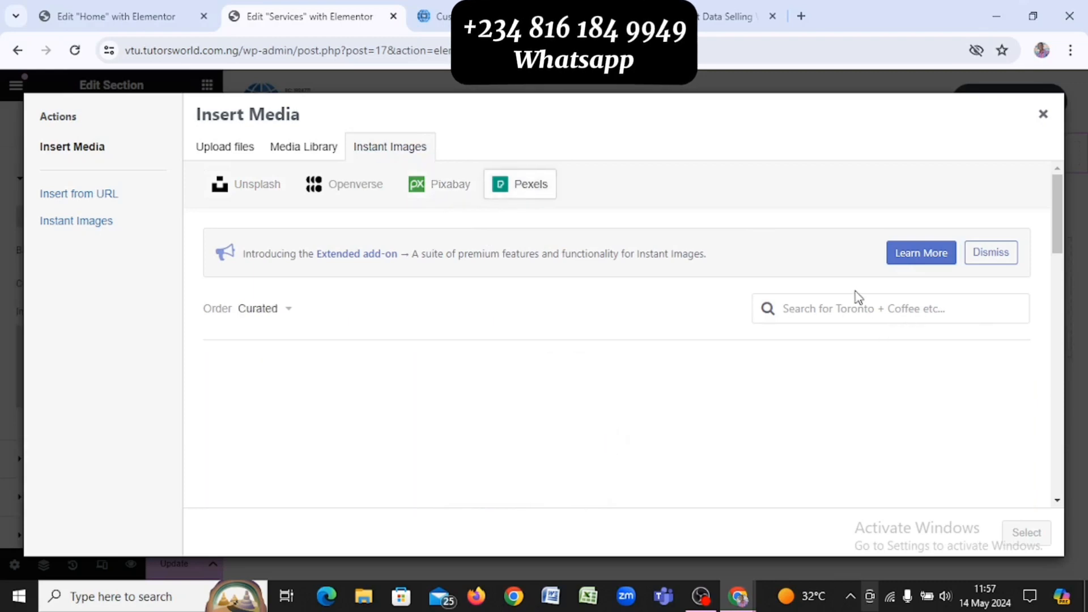
left_click(862, 308)
type("o")
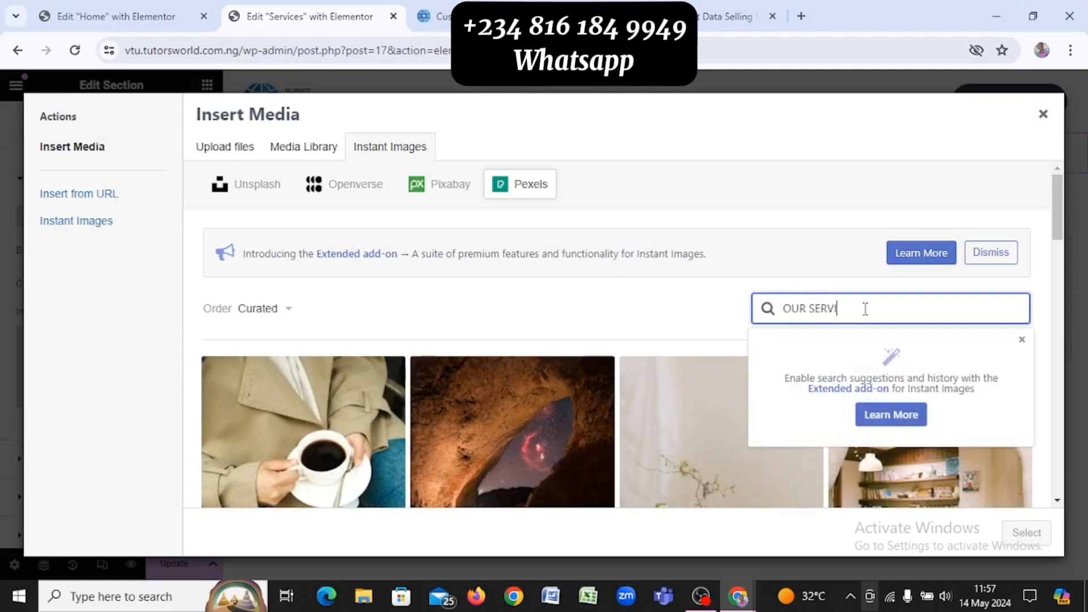
key("Return")
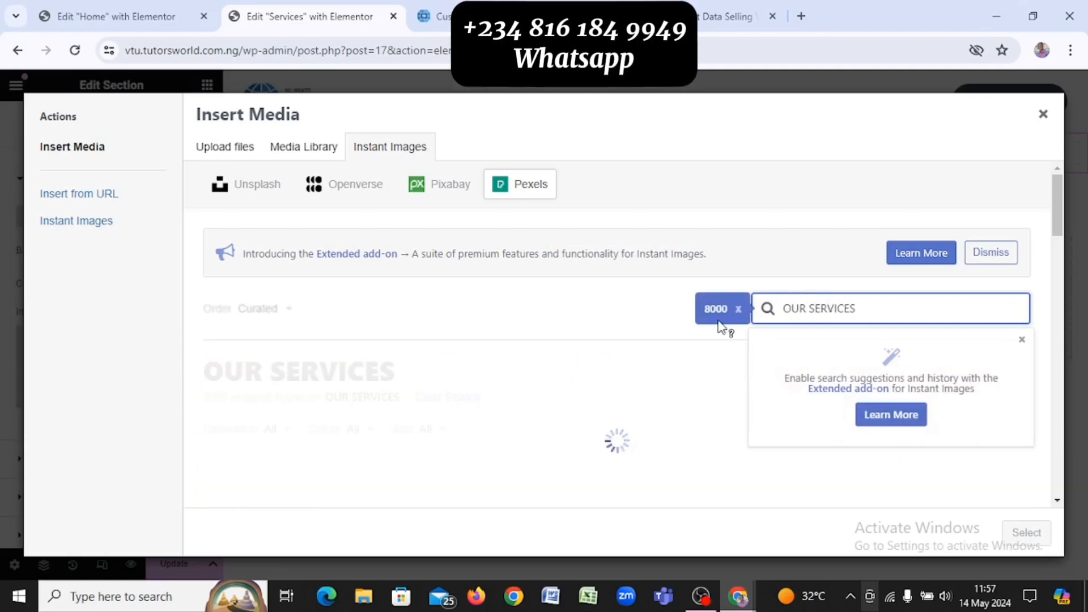
scroll(615, 325, "down", 3)
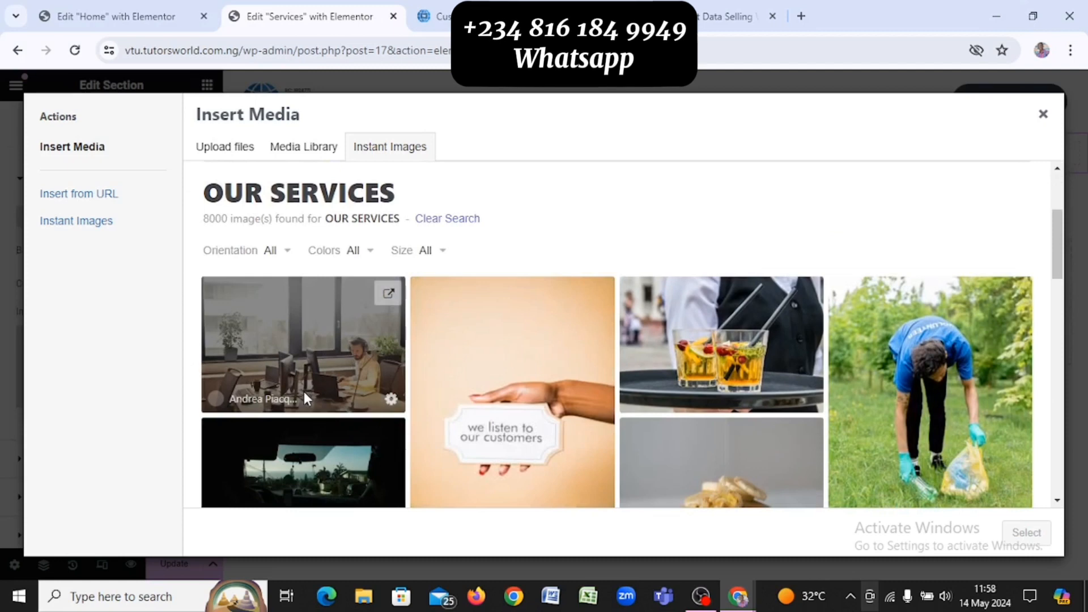
left_click(289, 360)
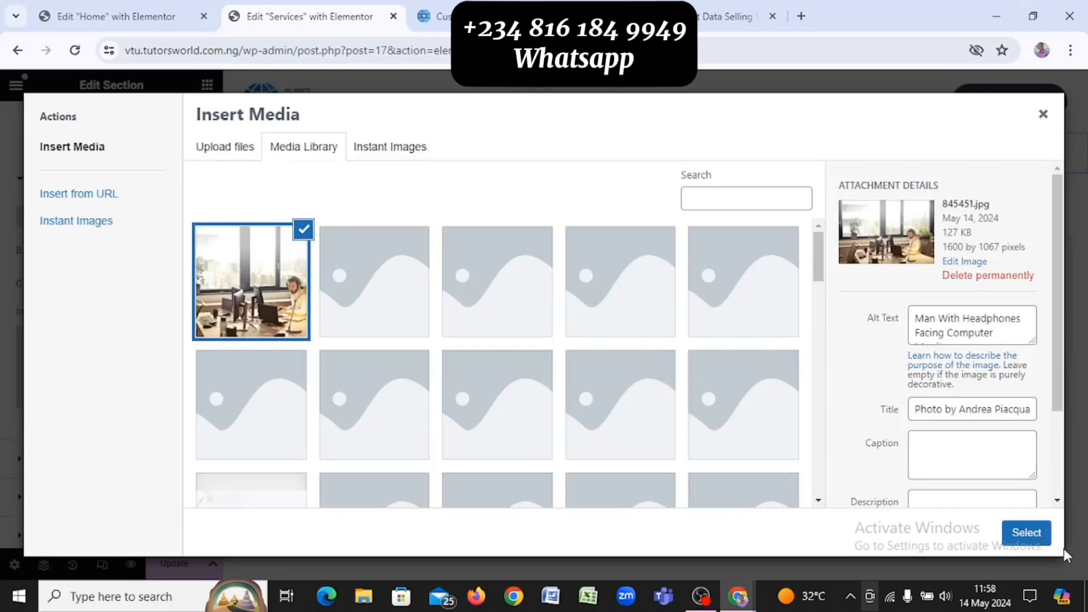
left_click(1027, 529)
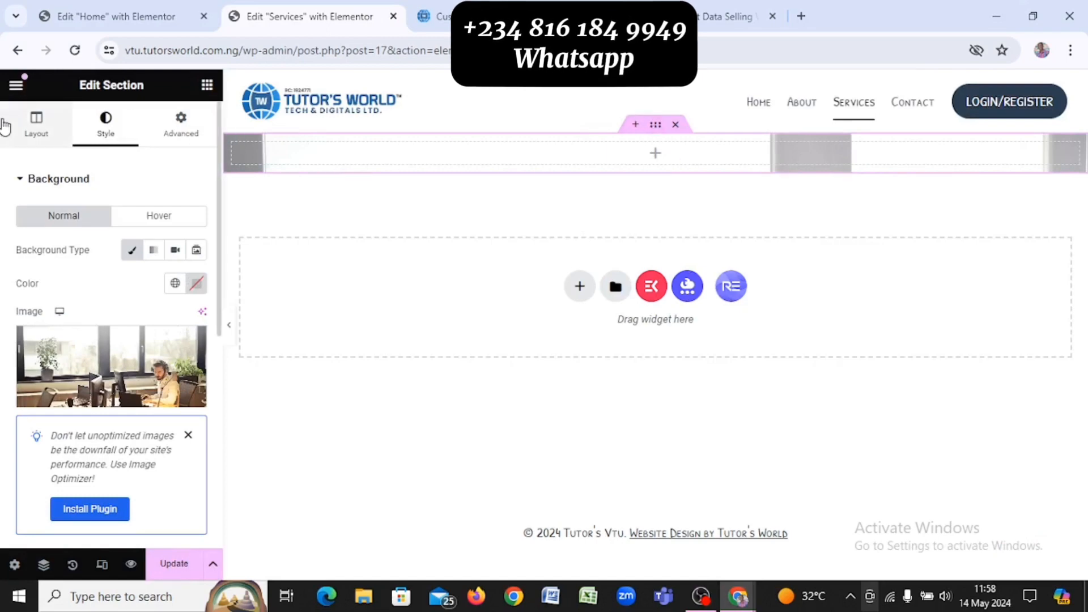
Set the Services hero section's height option to Min Height
left_click(22, 130)
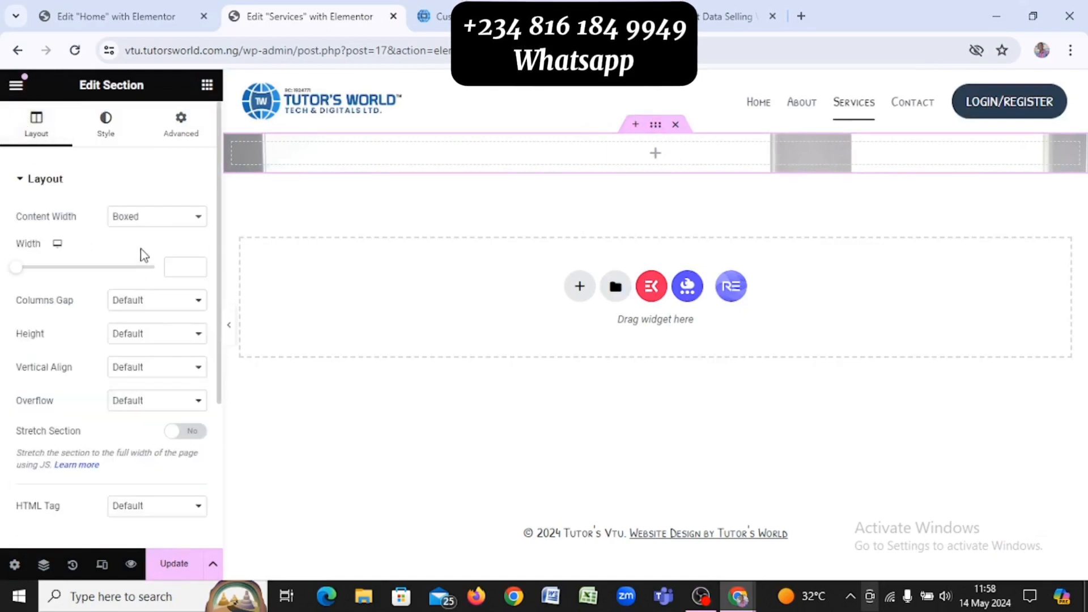
left_click(173, 334)
left_click(168, 374)
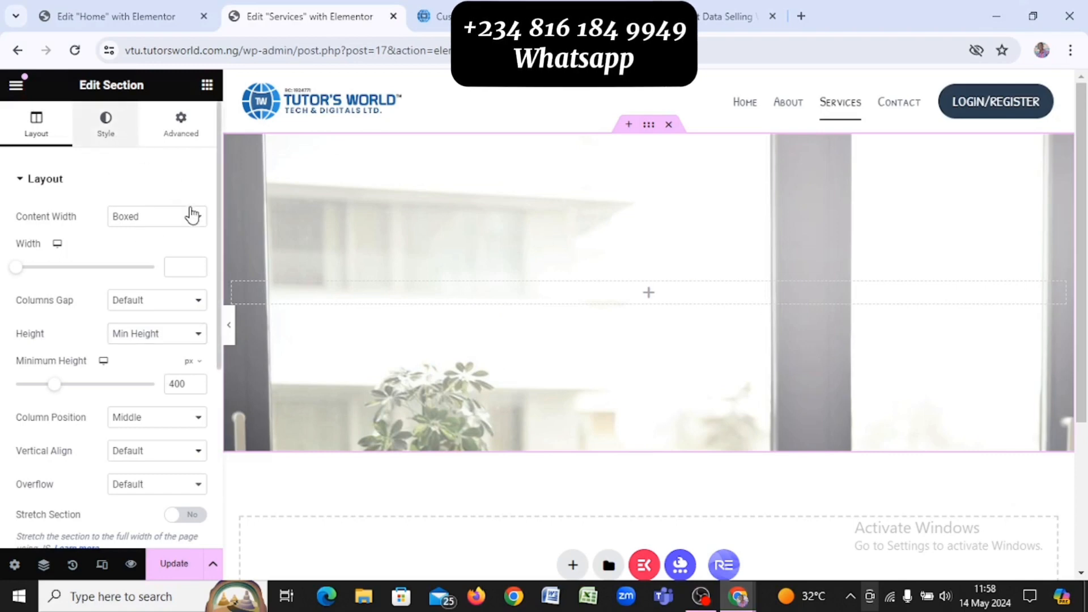
Set the section's background image position to Center Center and its display size to Cover
left_click(105, 122)
scroll(127, 390, "down", 3)
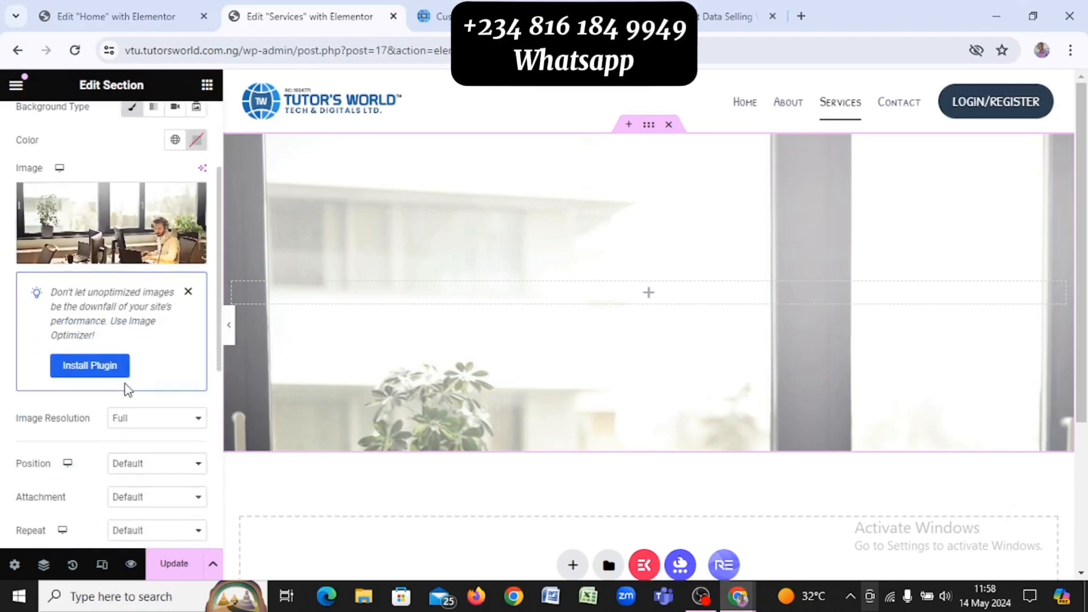
scroll(128, 390, "down", 1)
left_click(148, 406)
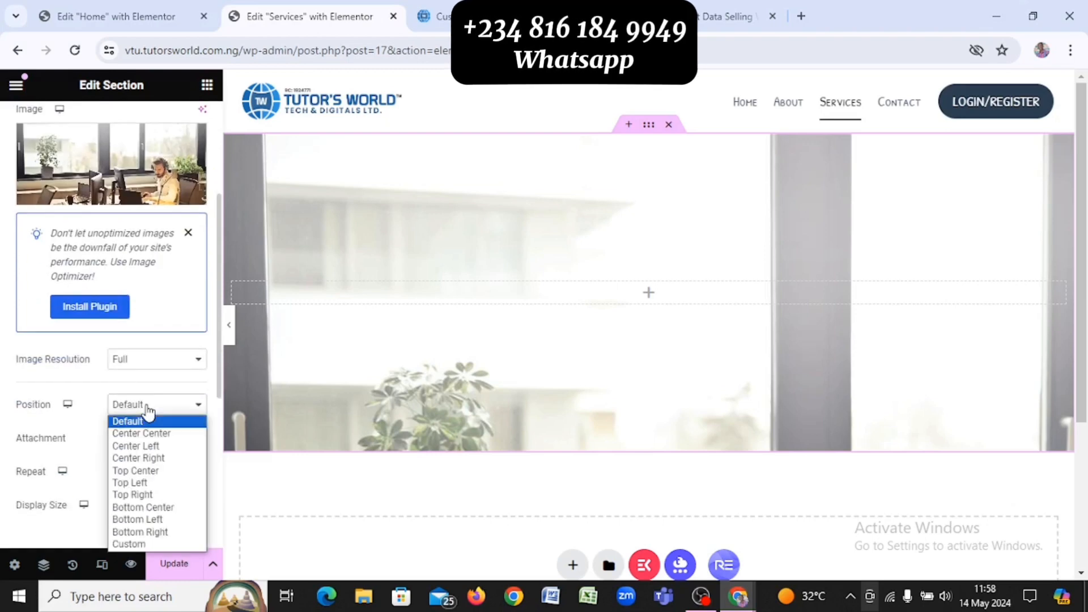
left_click(148, 433)
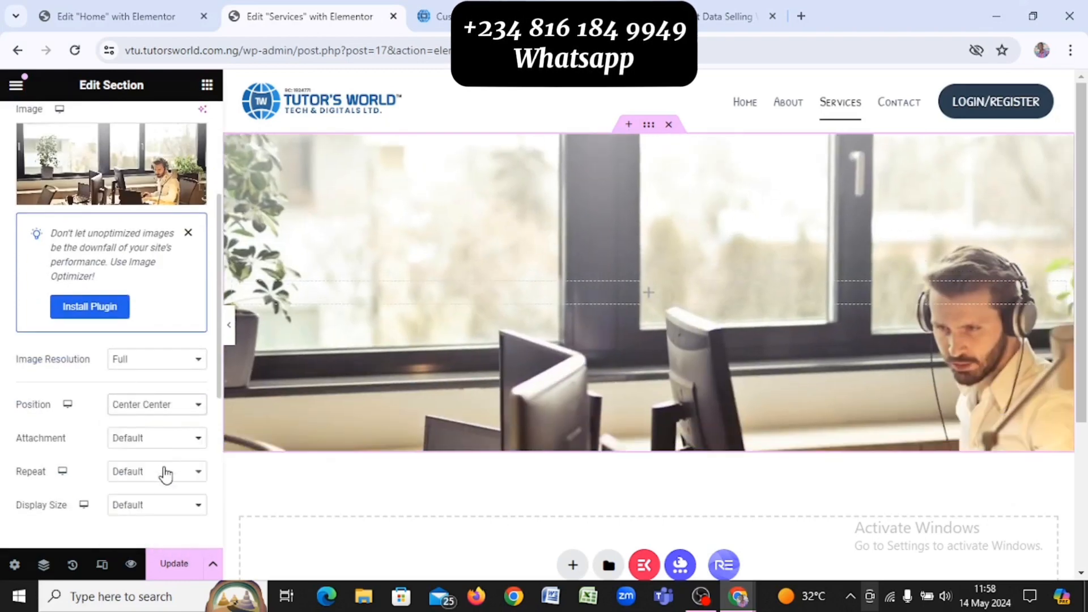
left_click(168, 511)
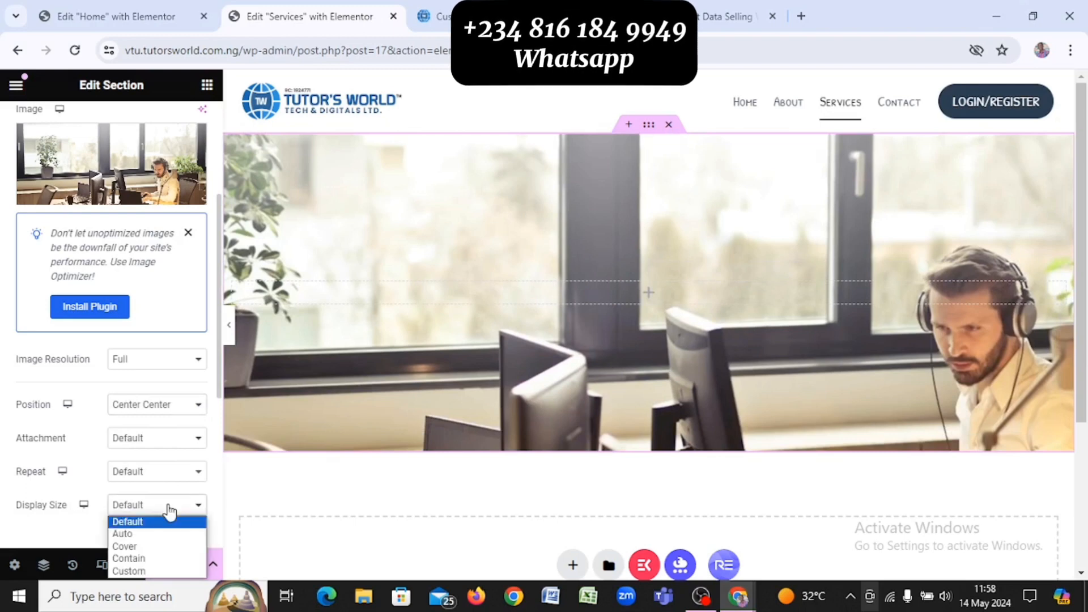
left_click(158, 547)
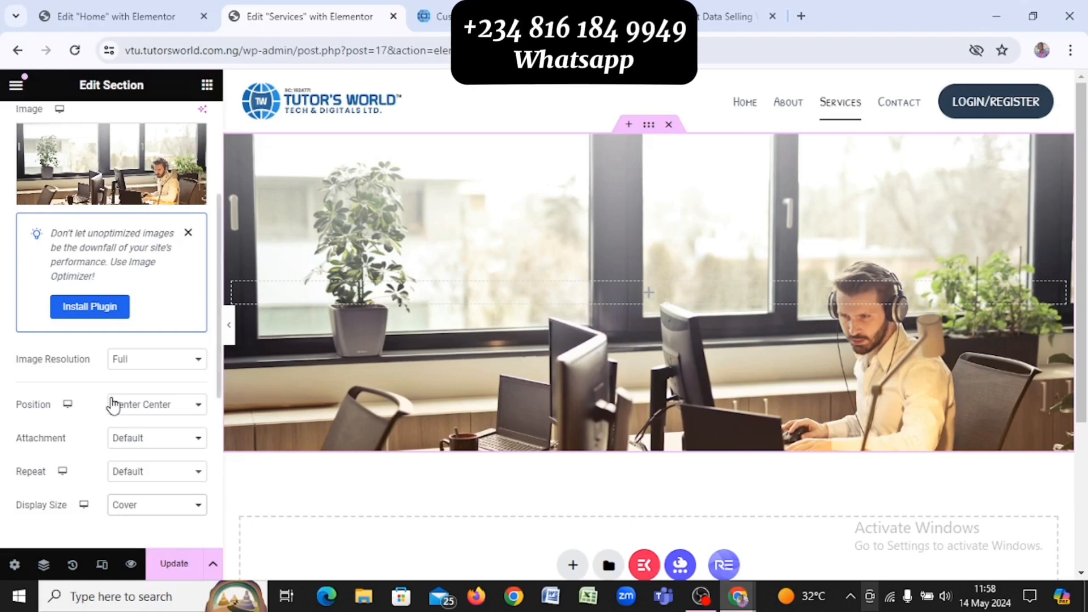
Add a classic background overlay to the section using the global colour Strongest text, 1A202C
scroll(113, 406, "down", 5)
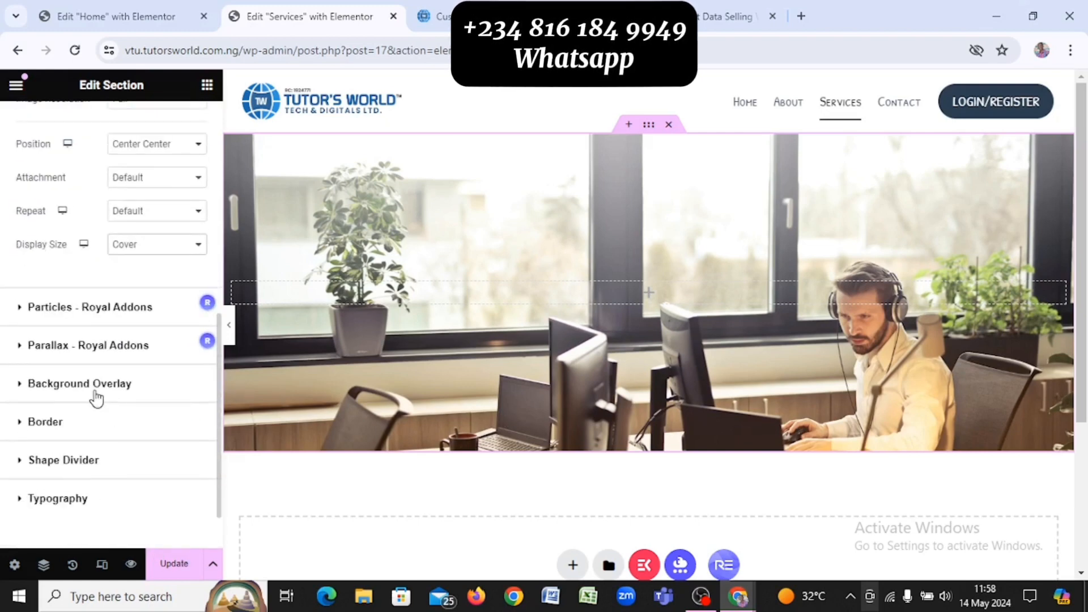
left_click(95, 383)
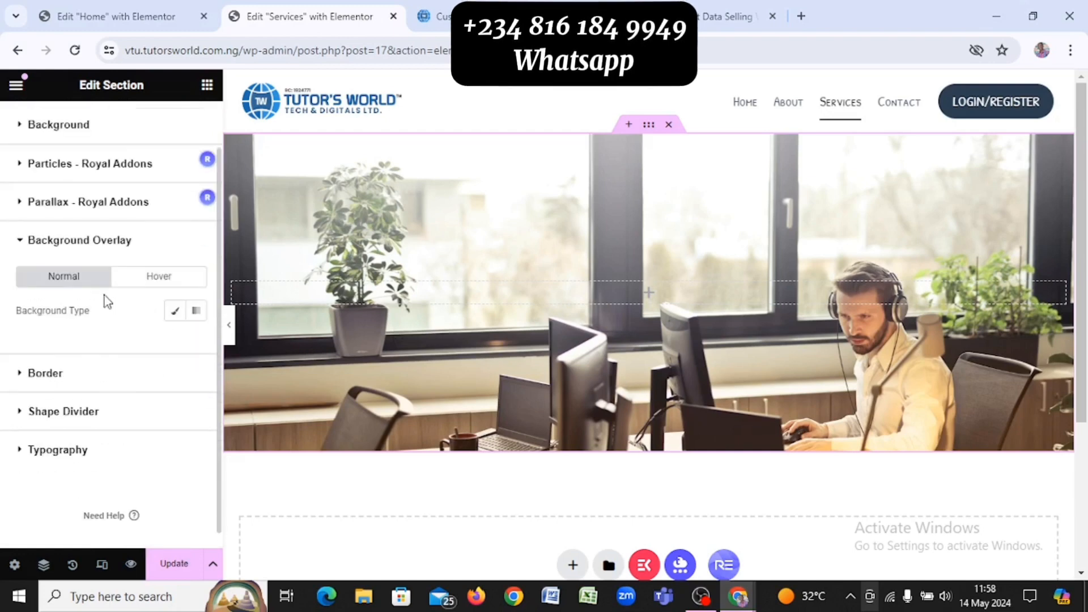
left_click(172, 310)
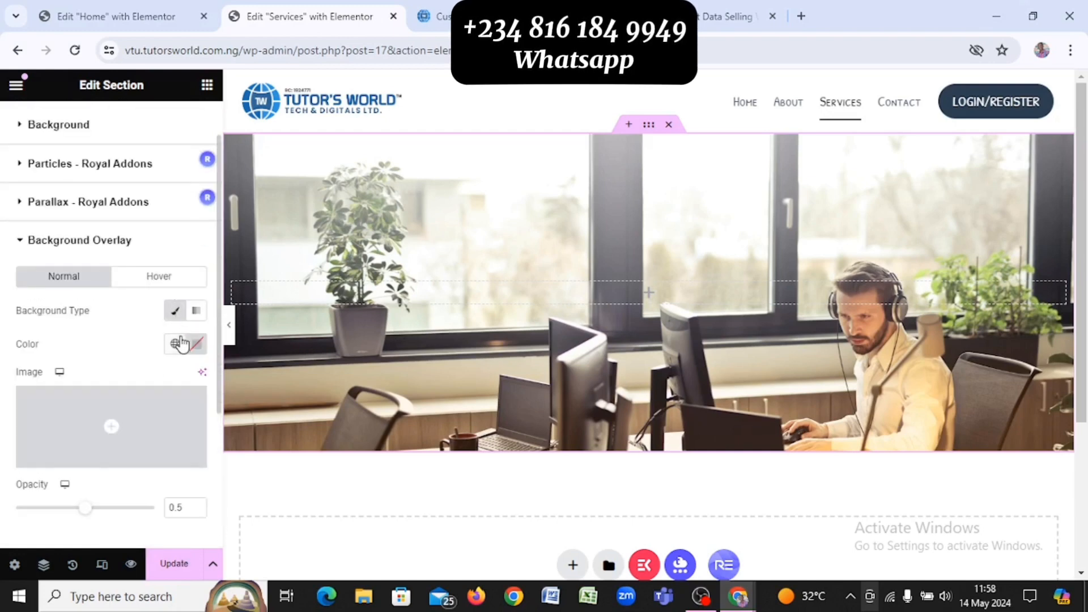
scroll(181, 350, "down", 1)
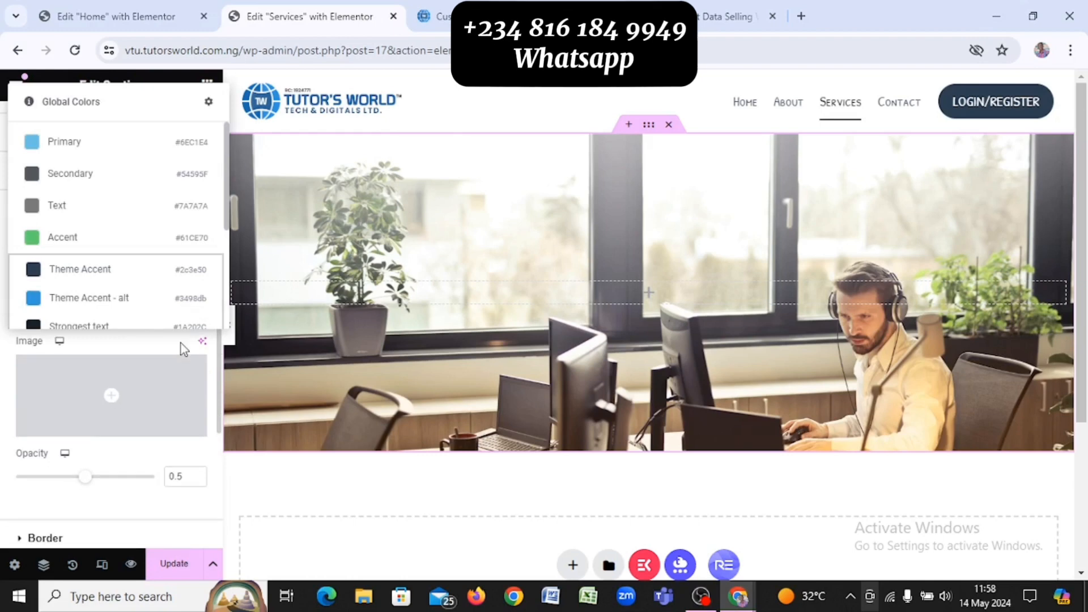
scroll(162, 289, "down", 3)
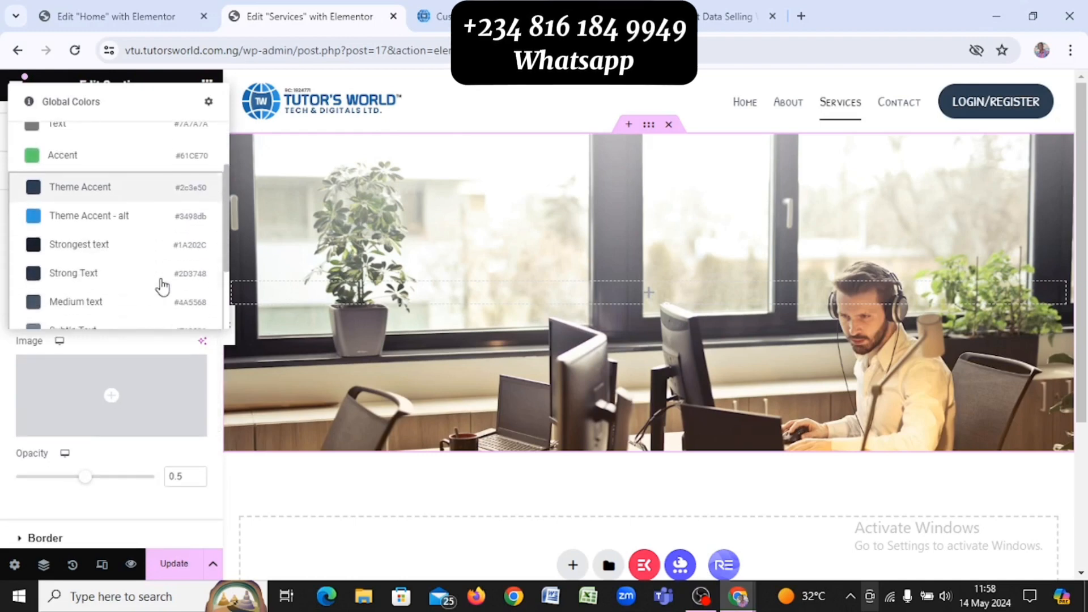
left_click(134, 241)
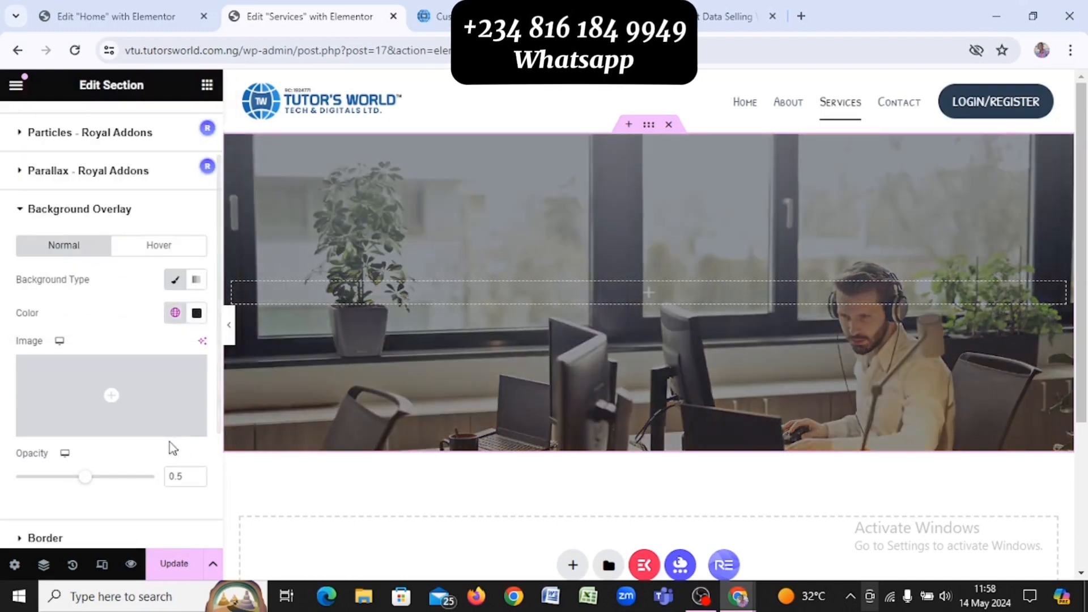
Add a Heading widget inside the hero section and set its title to "OUR SERVICES"
left_click(208, 84)
left_click_drag(159, 317, 651, 296)
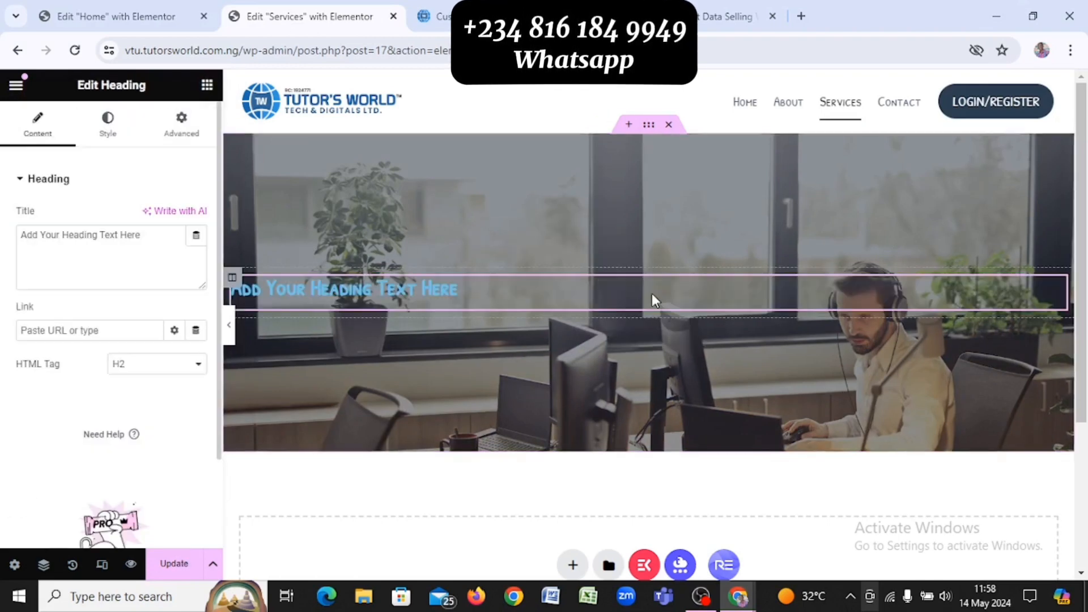
key("ctrl+a")
left_click(114, 270)
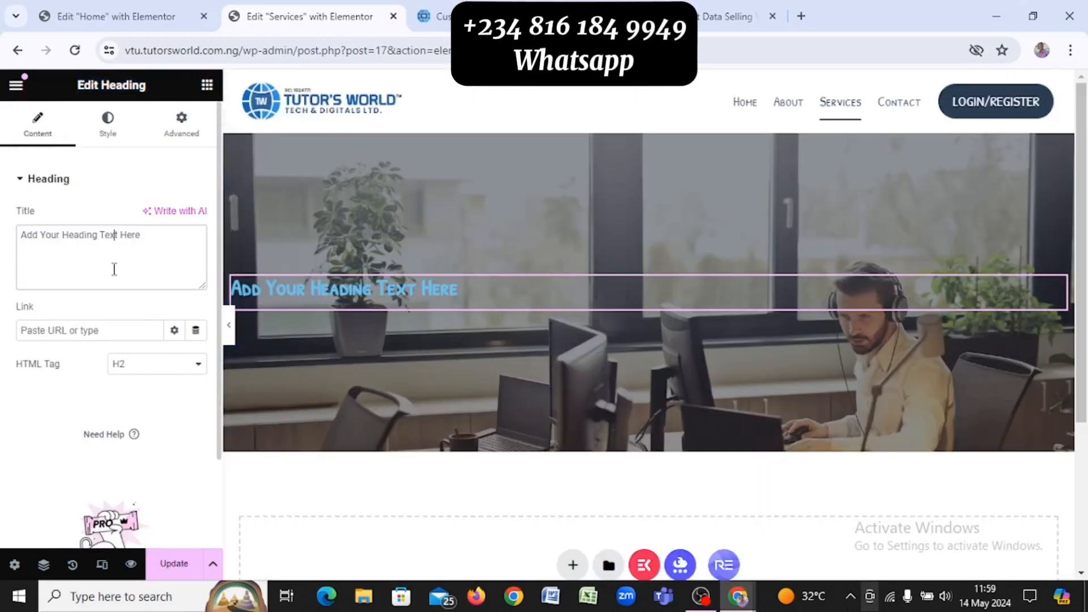
key("ctrl+a")
type("O")
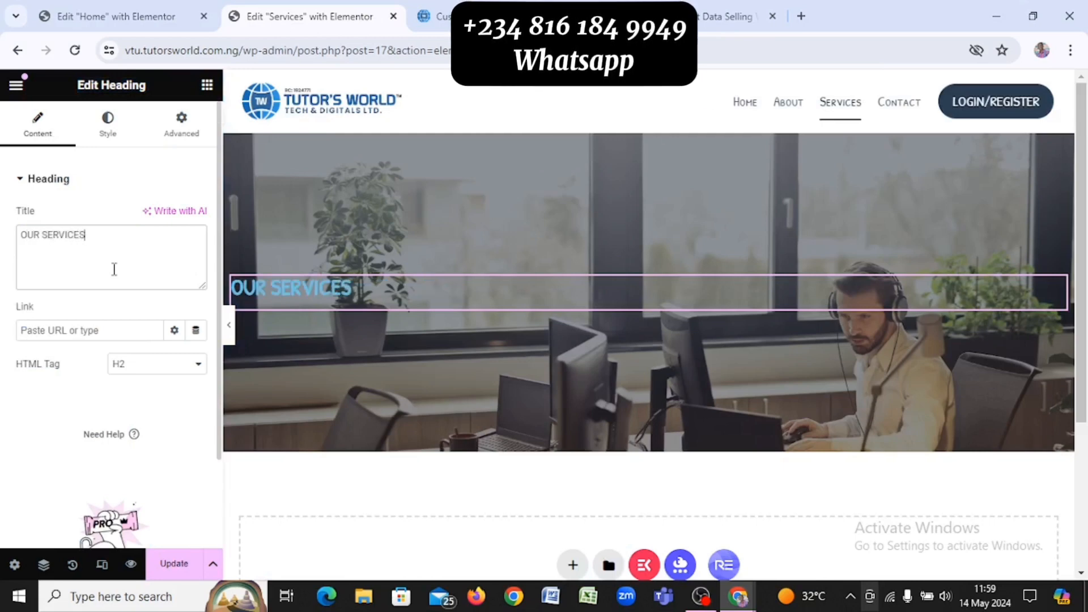
left_click(132, 193)
Centre the OUR SERVICES heading and set its text colour to the global colour White or offwhite, ffffff
left_click(118, 136)
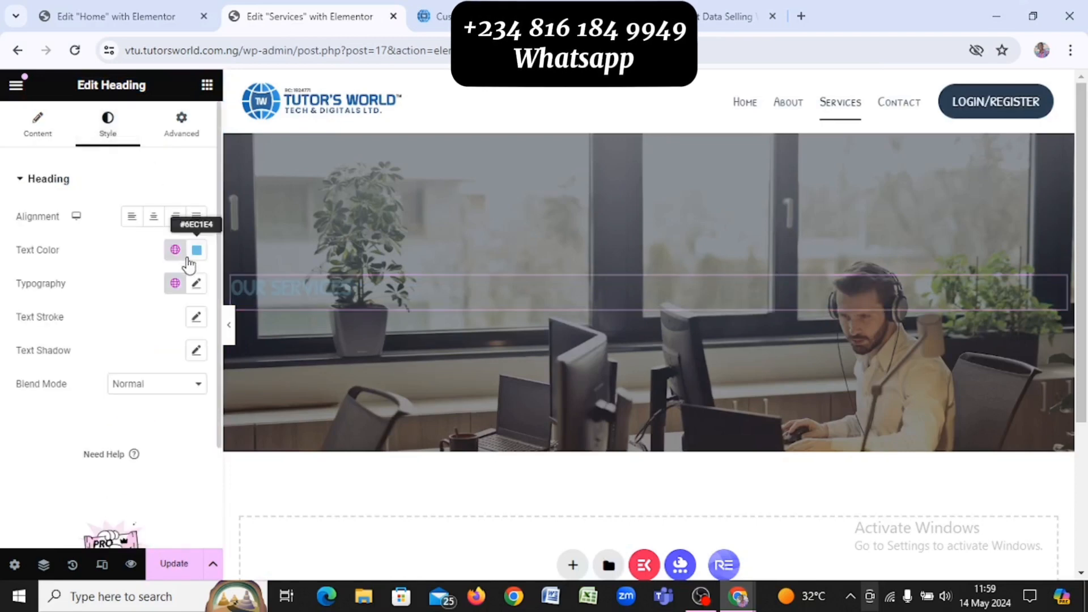
left_click(153, 216)
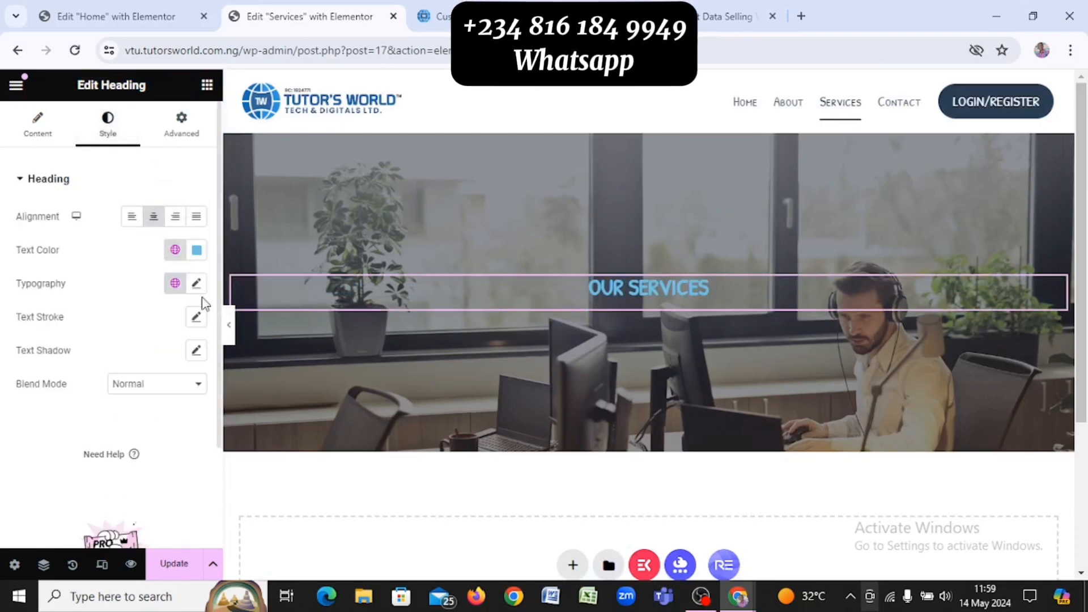
left_click(176, 250)
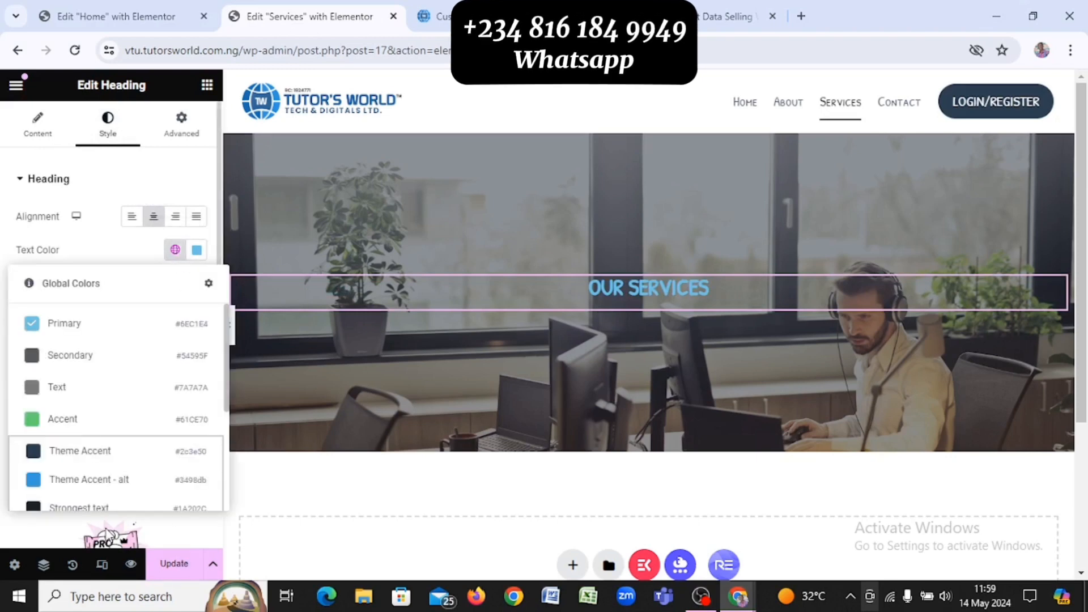
scroll(106, 529, "down", 2)
scroll(105, 483, "down", 3)
scroll(104, 487, "down", 1)
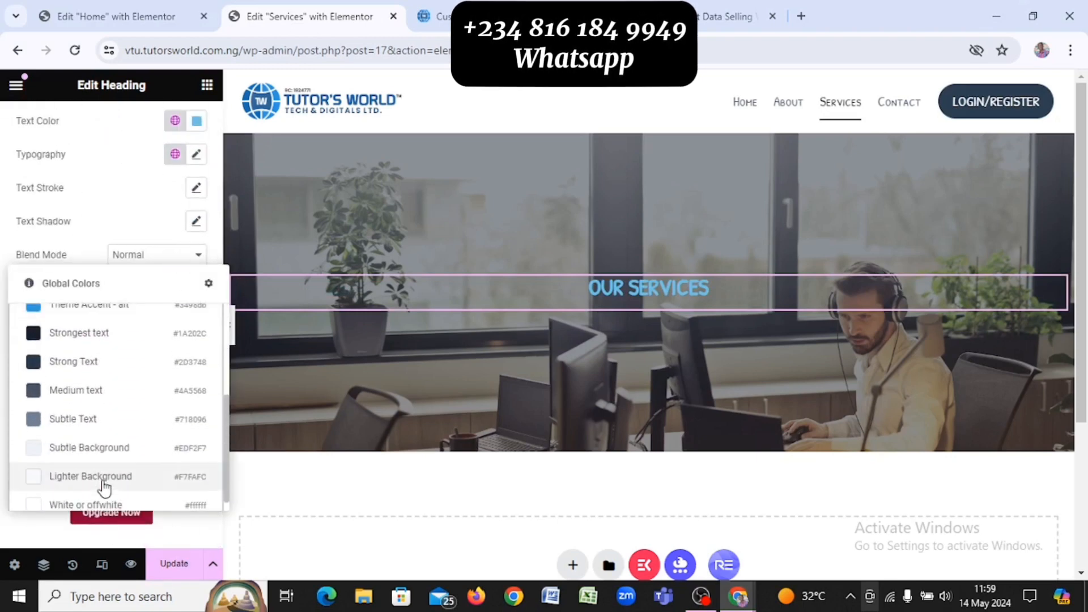
left_click(111, 505)
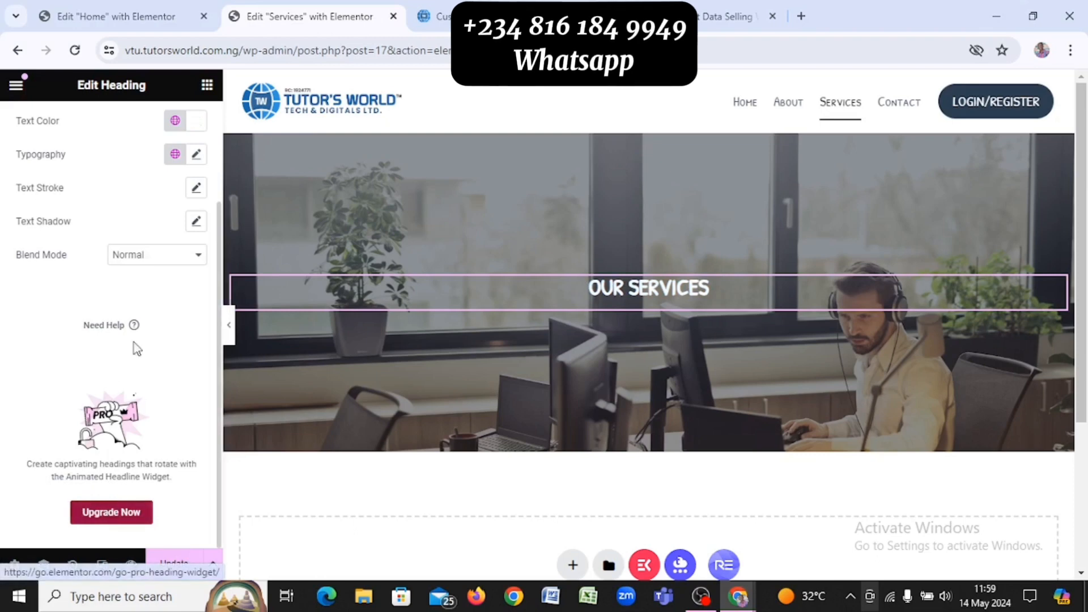
scroll(161, 243, "up", 3)
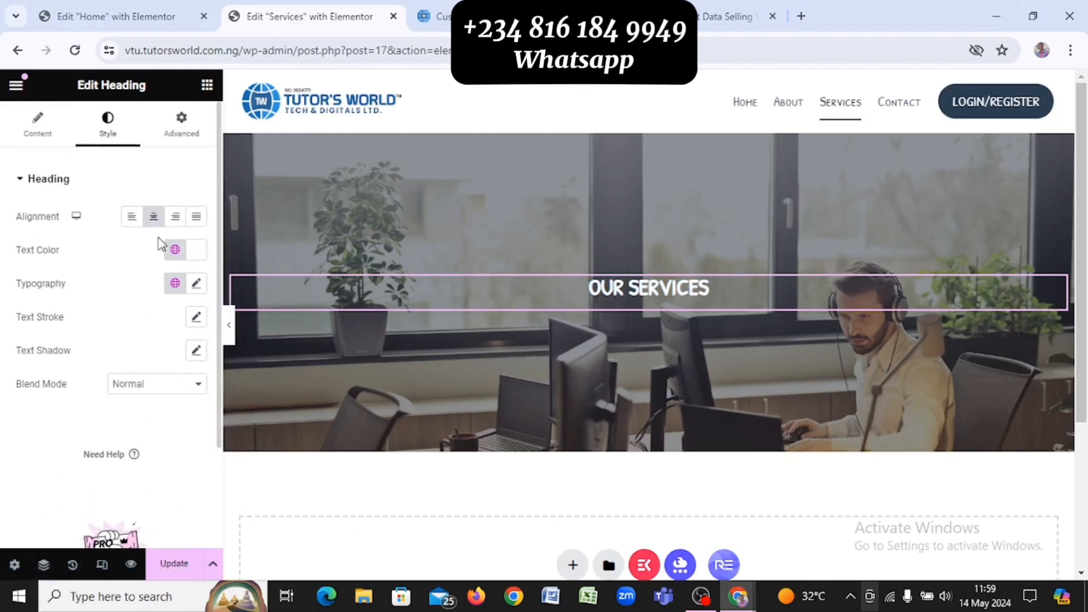
Set the OUR SERVICES heading's font size to 40 px and save the page
left_click(195, 285)
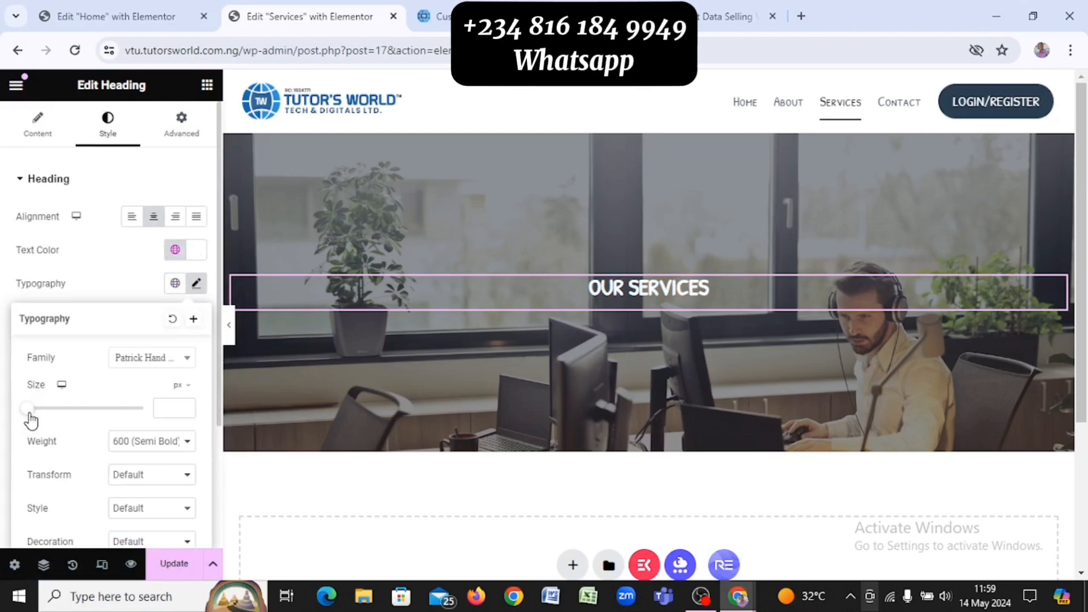
left_click_drag(28, 413, 53, 406)
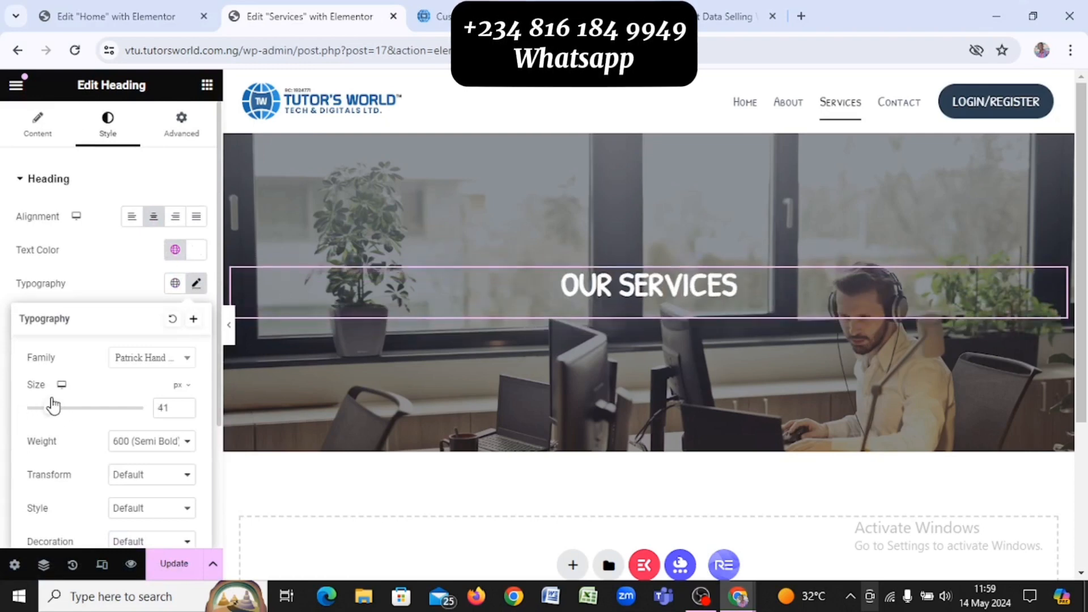
left_click(185, 411)
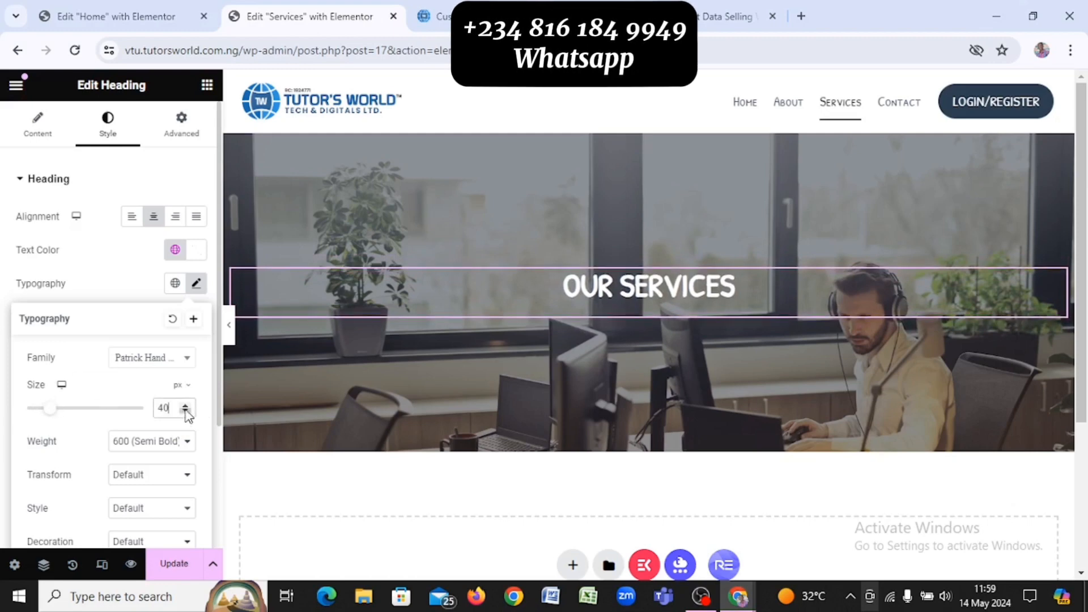
left_click(132, 290)
scroll(132, 290, "down", 1)
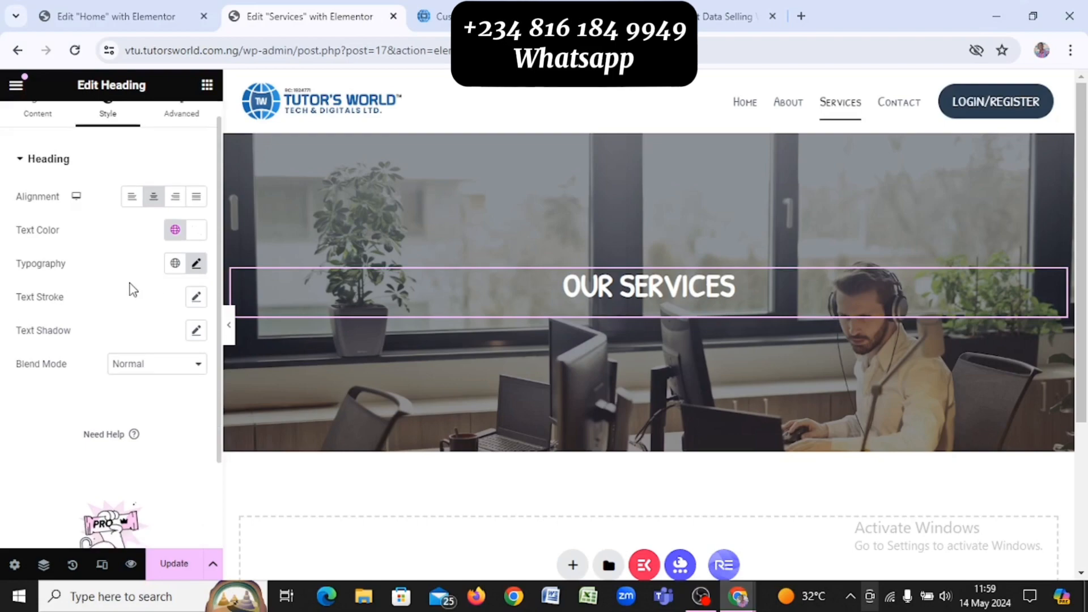
left_click(174, 563)
scroll(599, 328, "down", 4)
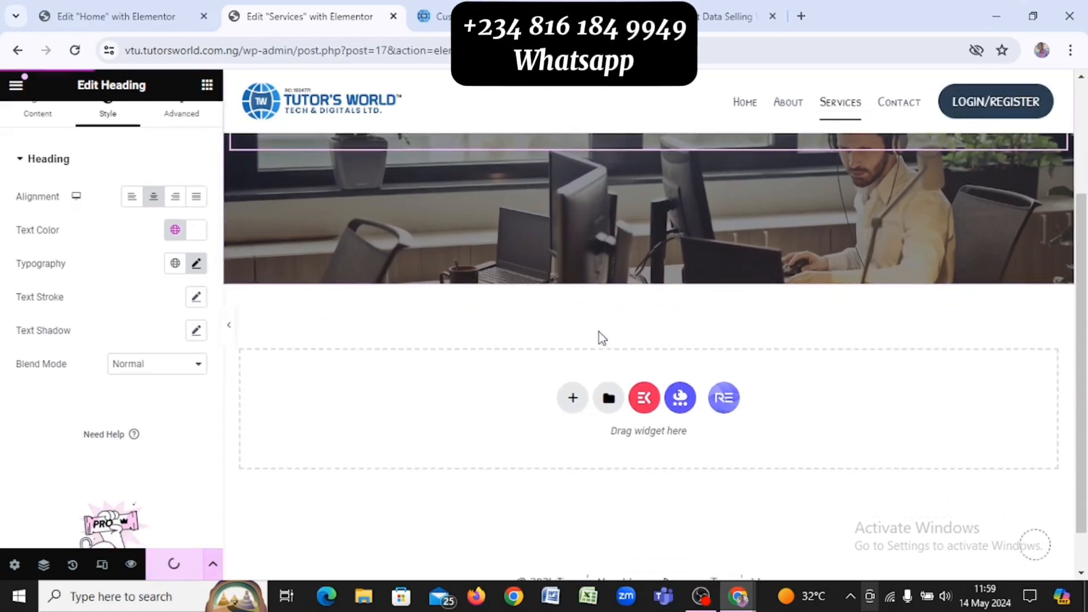
scroll(598, 329, "up", 4)
Copy the Login/Register button from the Home page's hero and paste it below the OUR SERVICES heading on the Services page
key("alt+Tab")
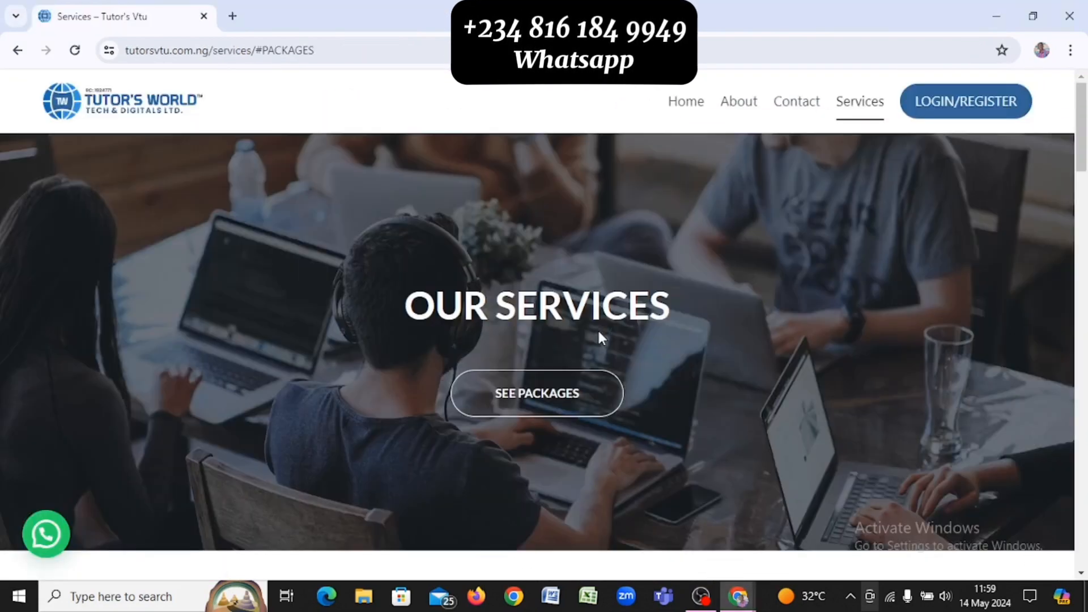
scroll(595, 289, "down", 1)
scroll(594, 292, "up", 1)
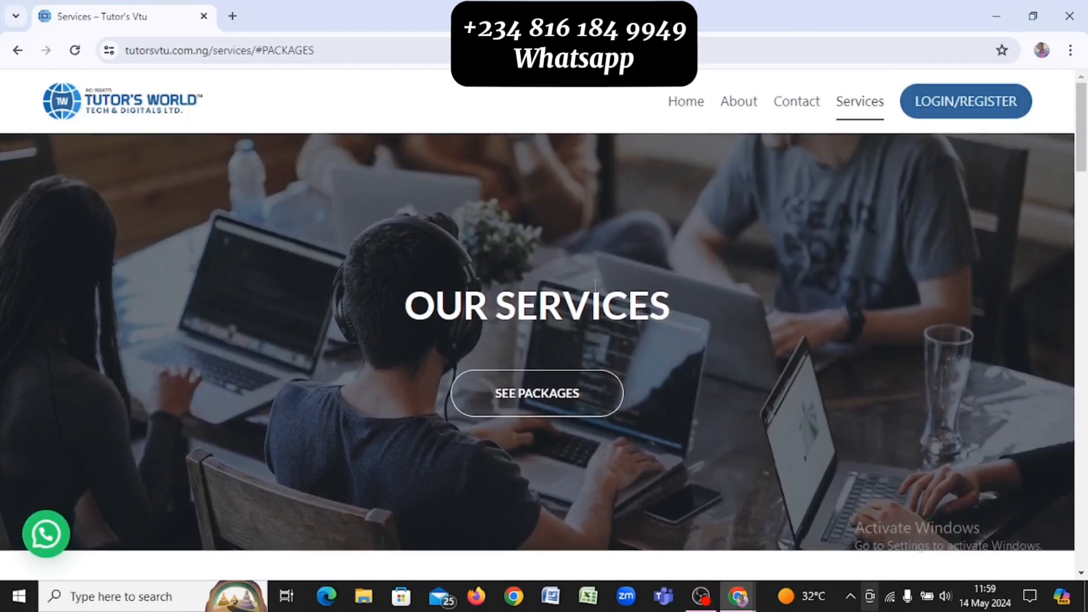
key("alt+Tab")
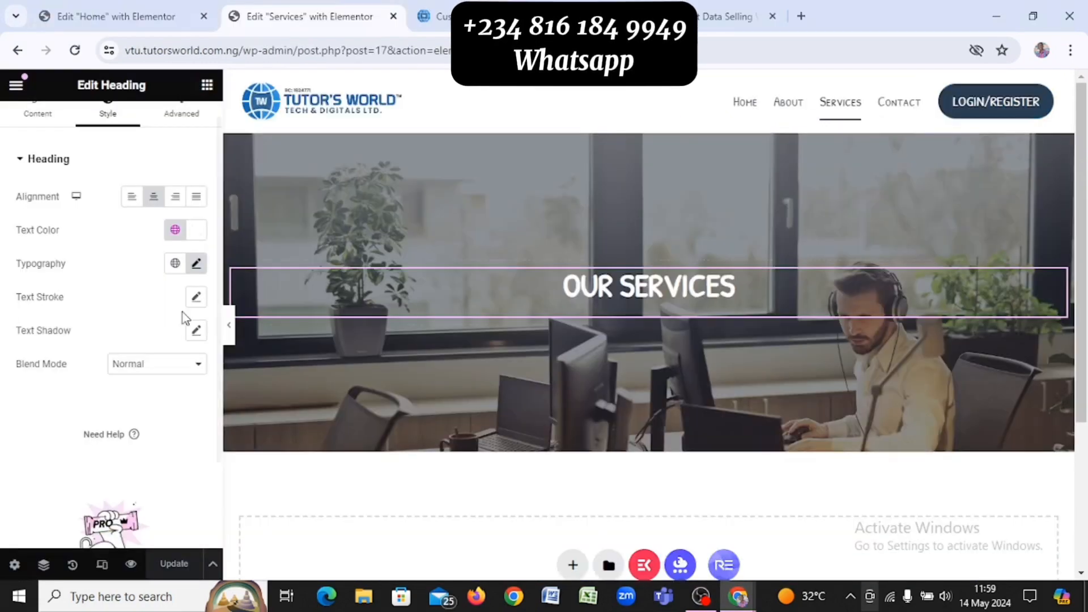
left_click(146, 25)
scroll(717, 460, "down", 3)
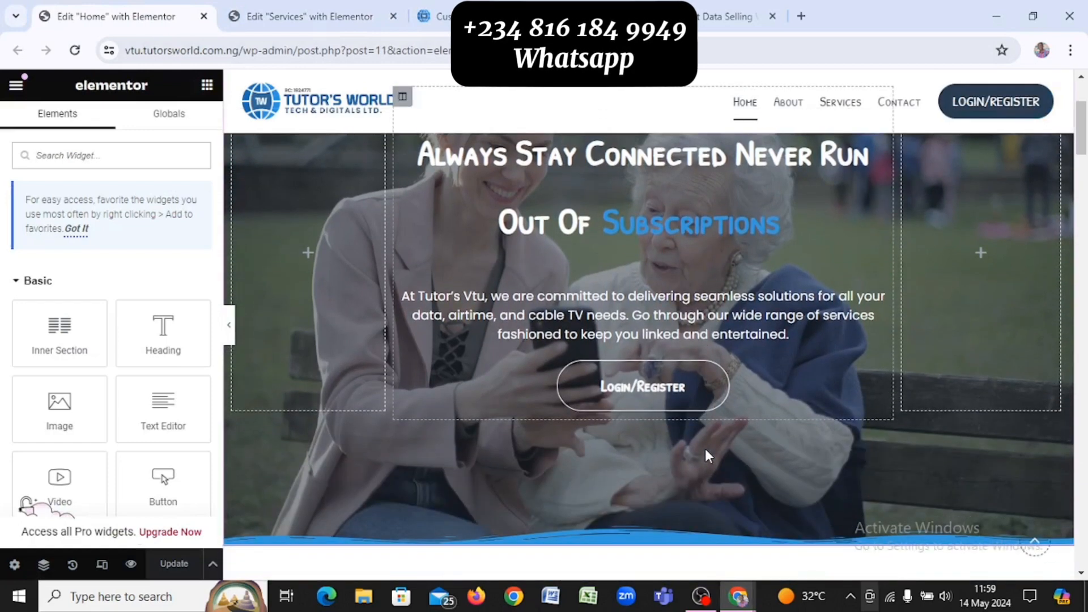
right_click(652, 390)
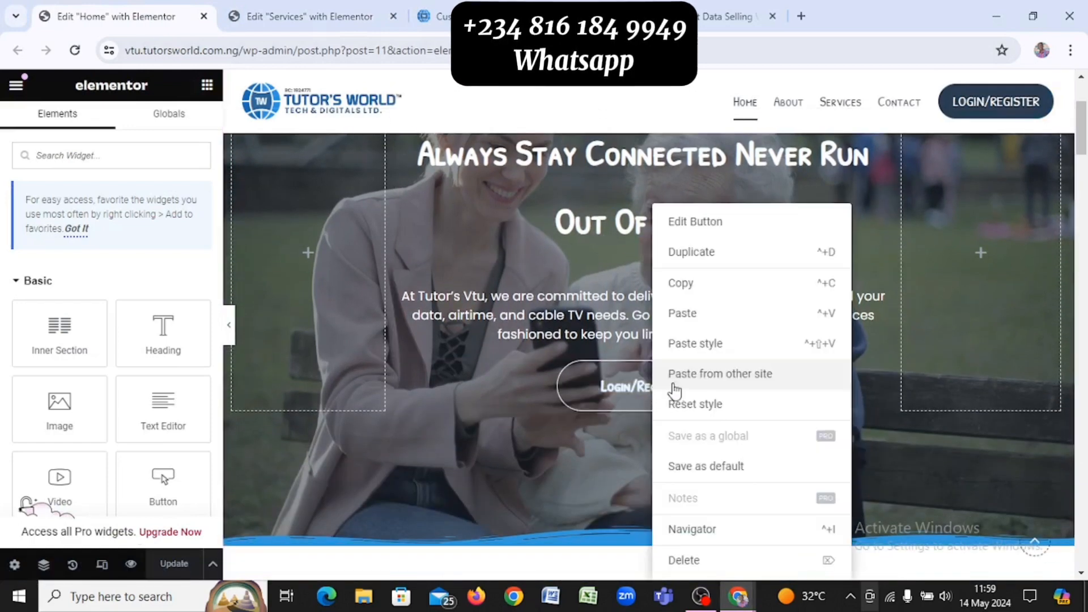
left_click(708, 298)
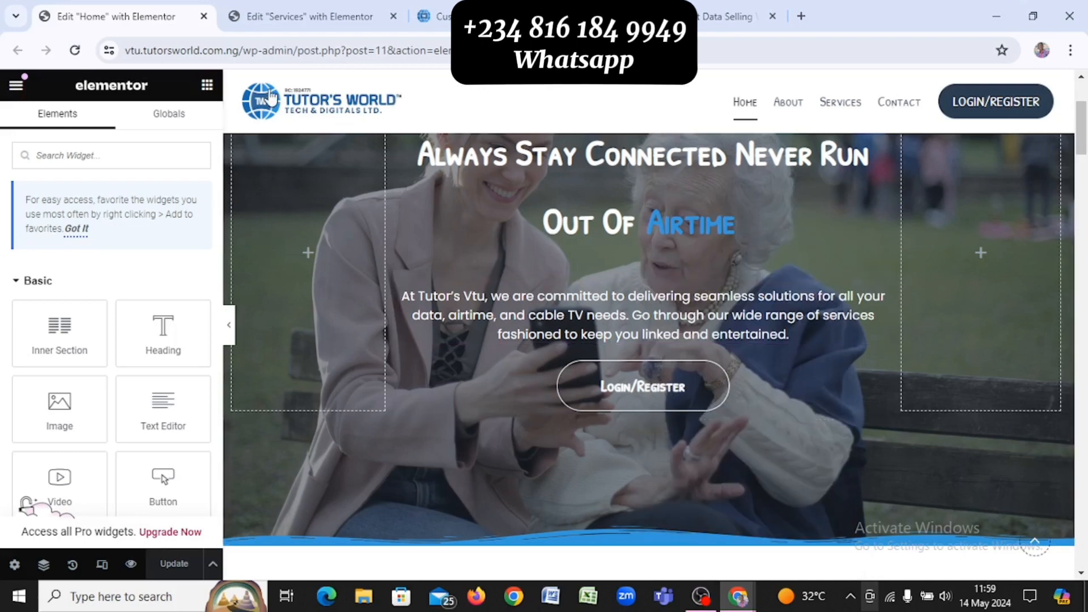
left_click(313, 26)
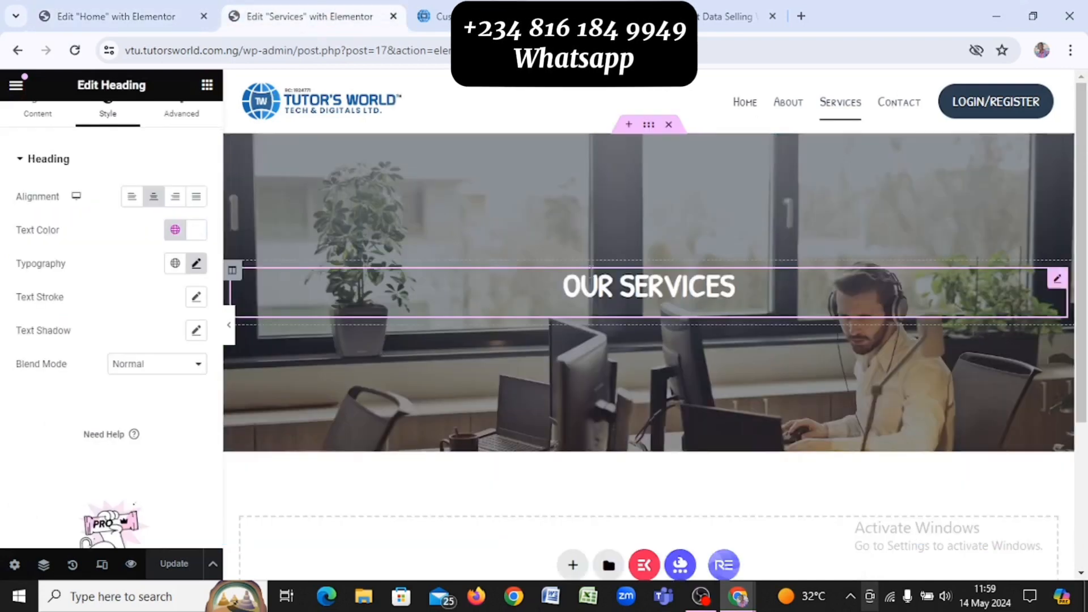
right_click(630, 316)
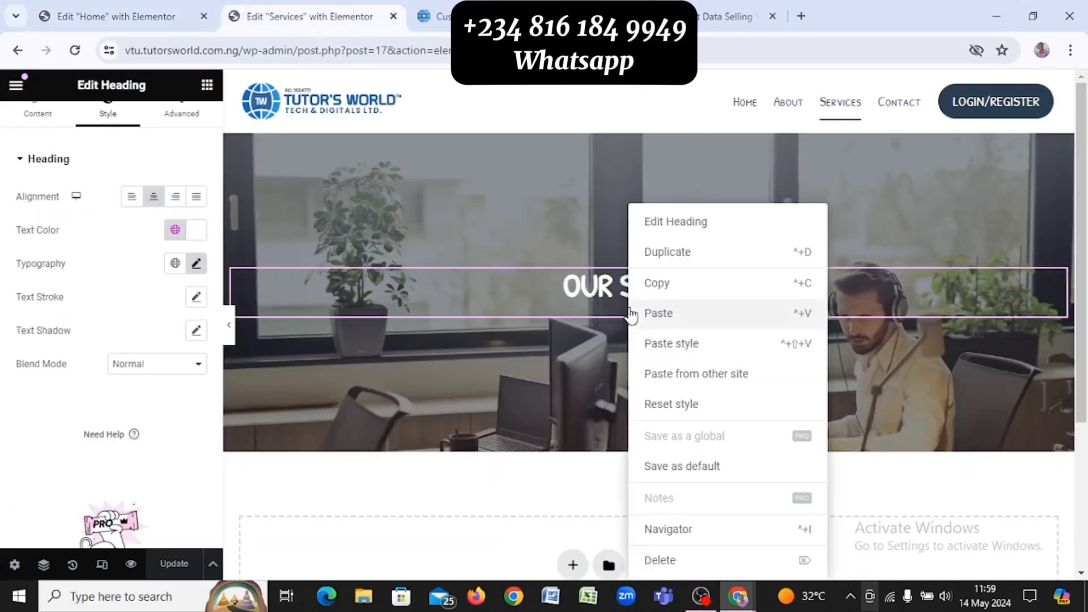
left_click(684, 317)
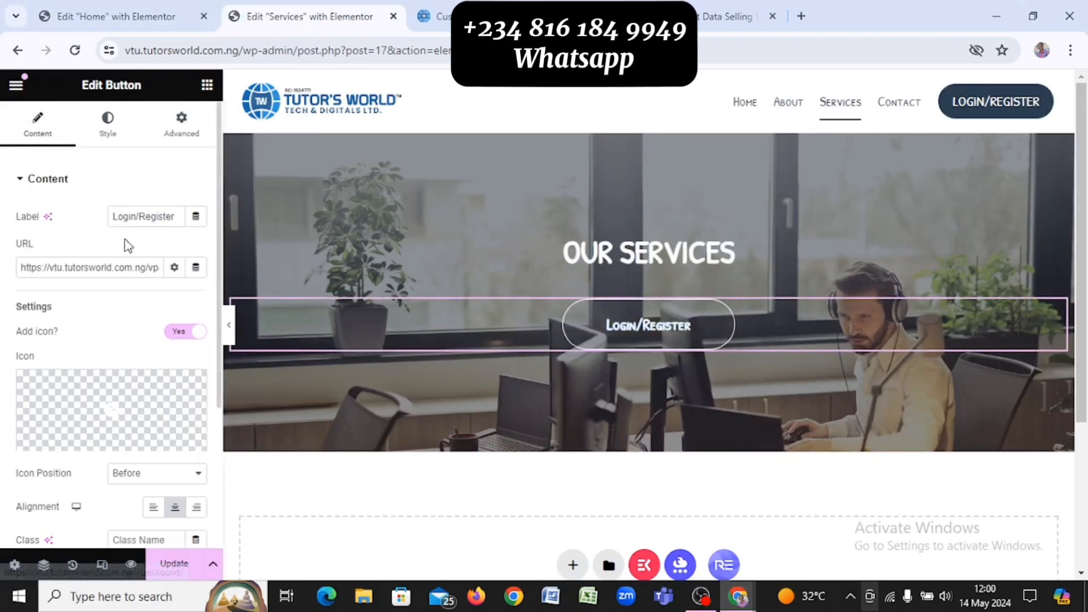
Change the label of the pasted hero button to "SEE PACKAGES"
triple_click(146, 214)
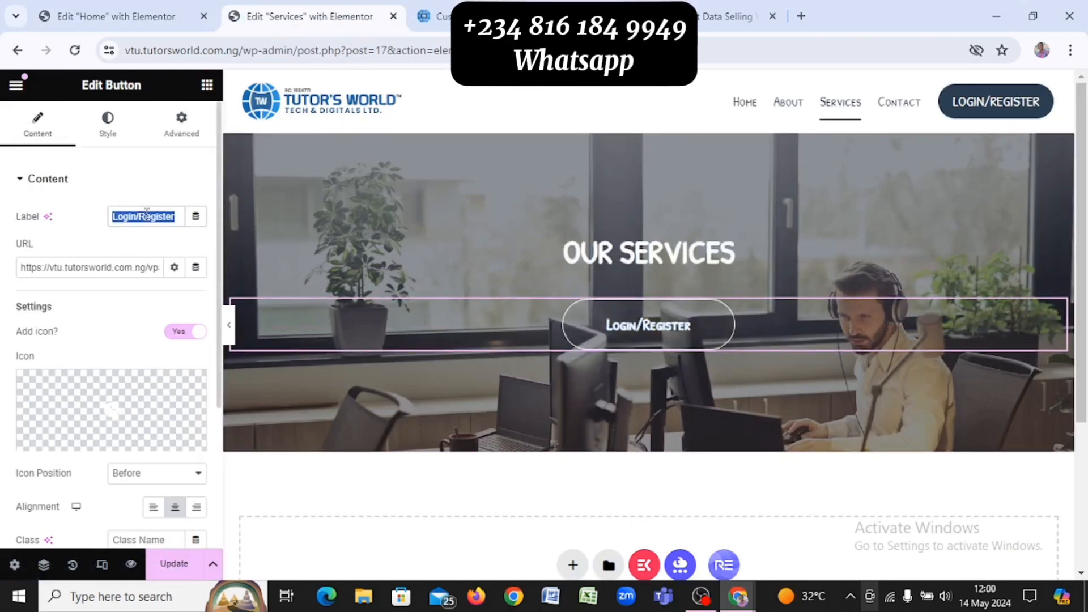
type("S")
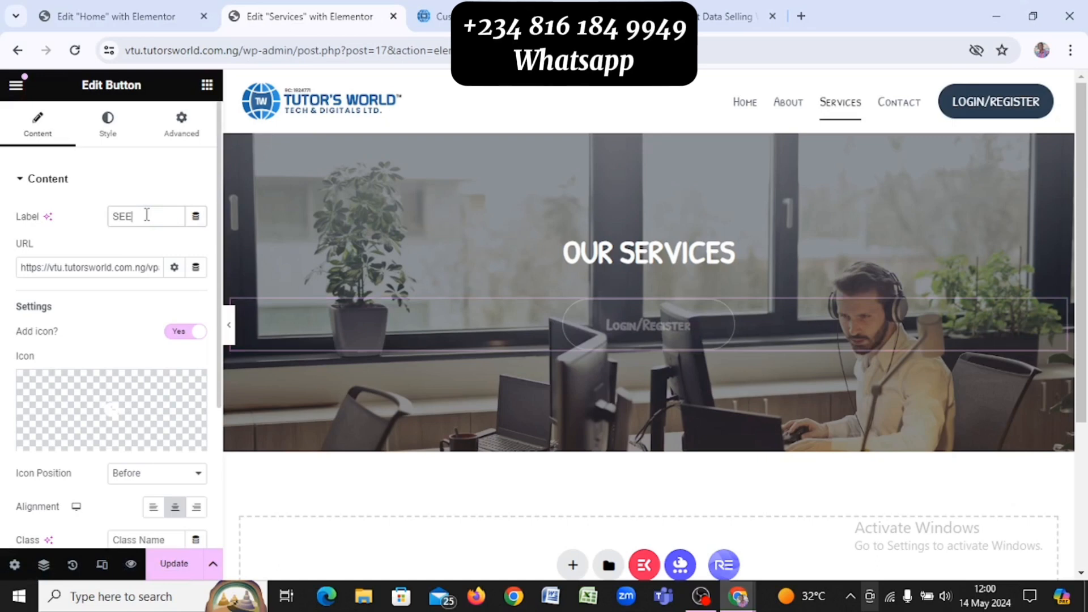
type("EE ")
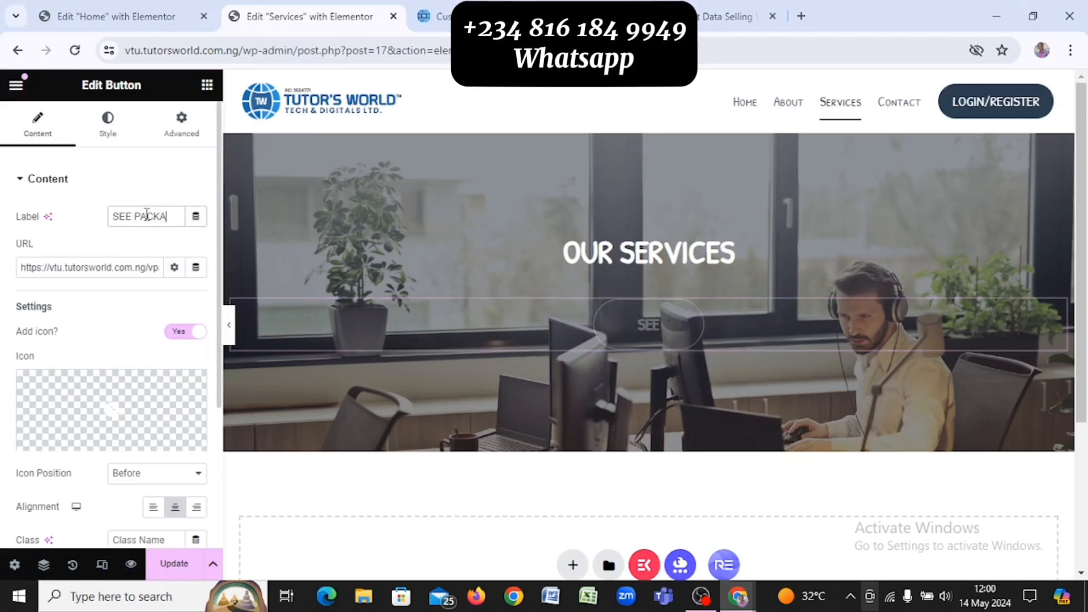
type("PACKAGES")
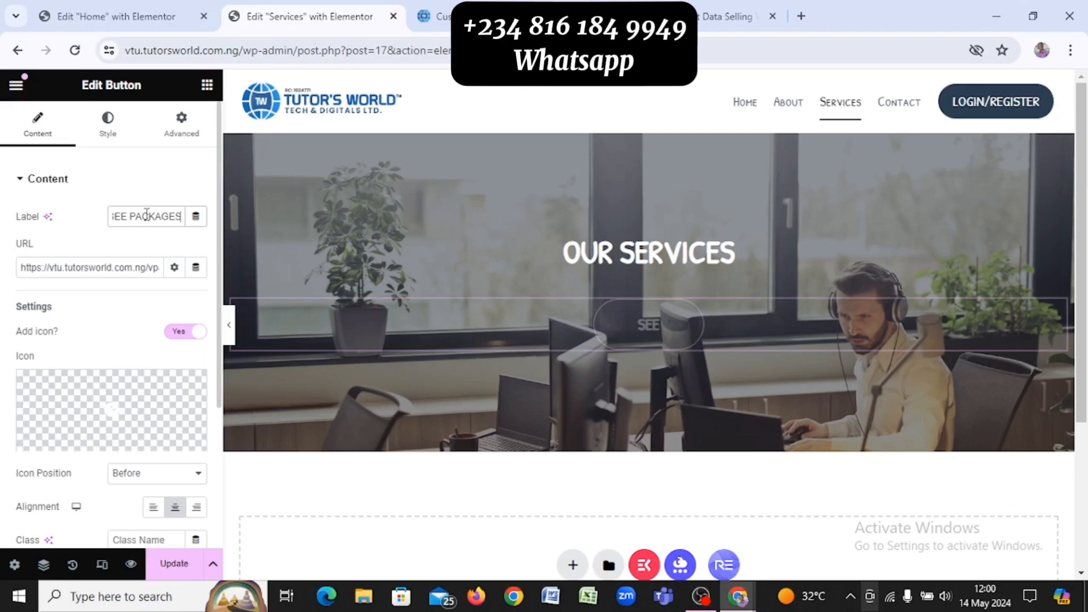
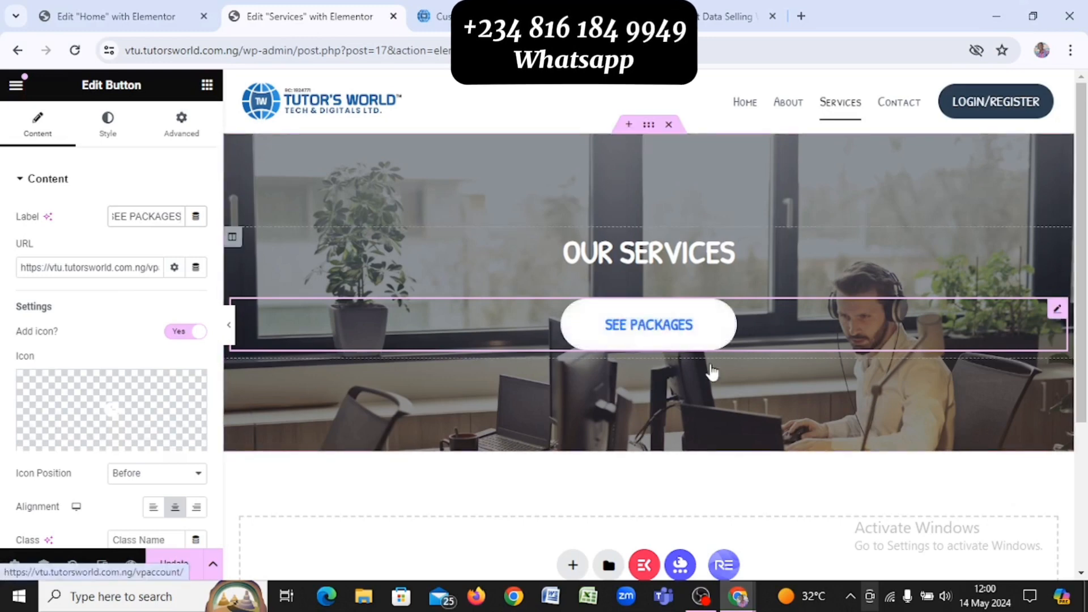
left_click(788, 485)
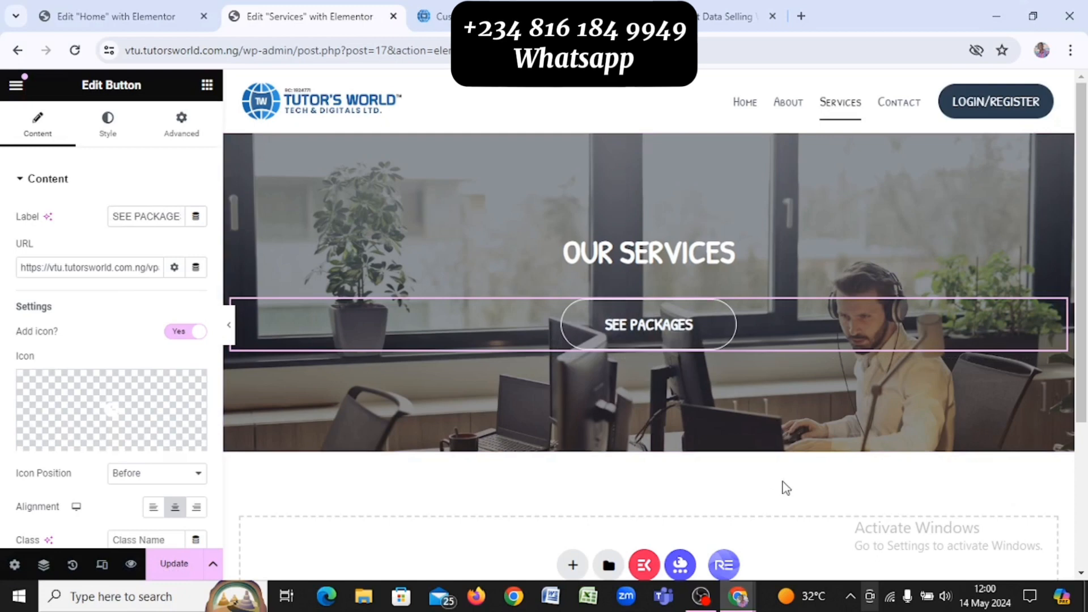
Compare the hero with the reference Services page, set the OUR SERVICES heading's font size to 50 px, and save the page
key("alt+Tab")
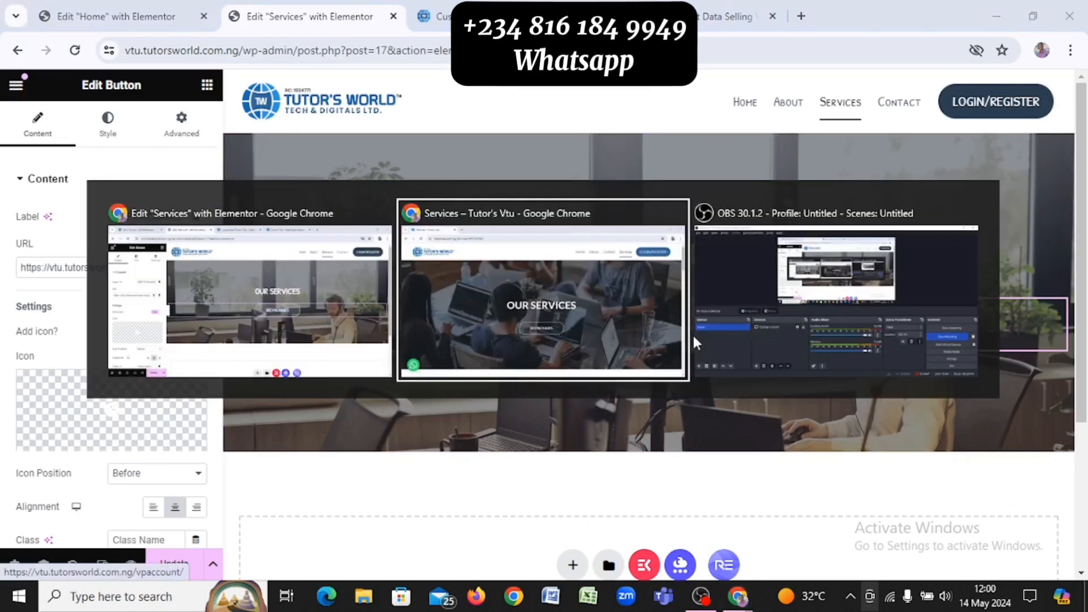
scroll(642, 333, "down", 6)
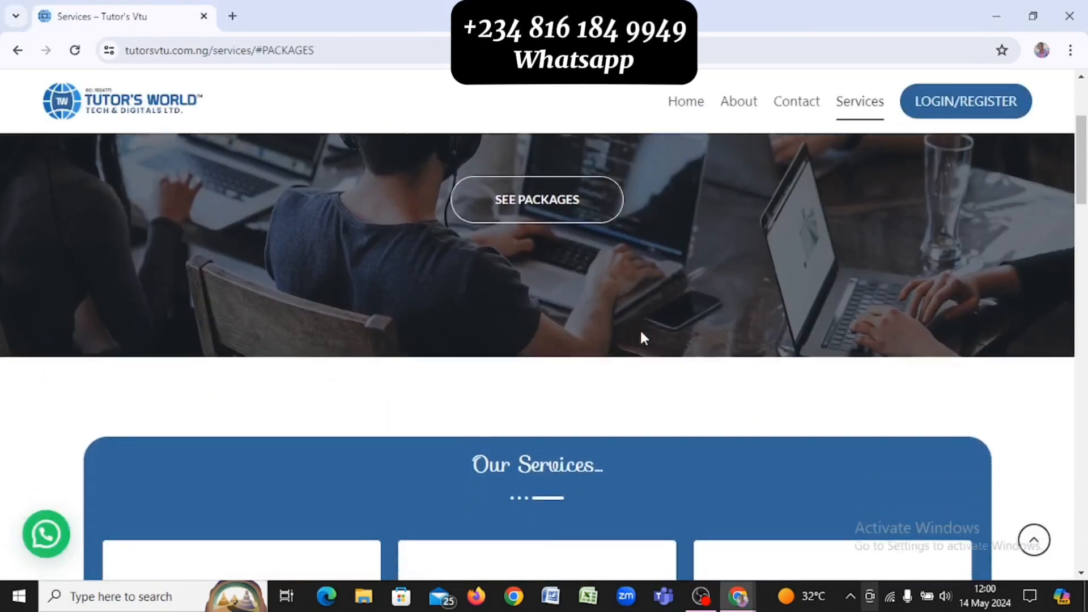
scroll(642, 337, "up", 5)
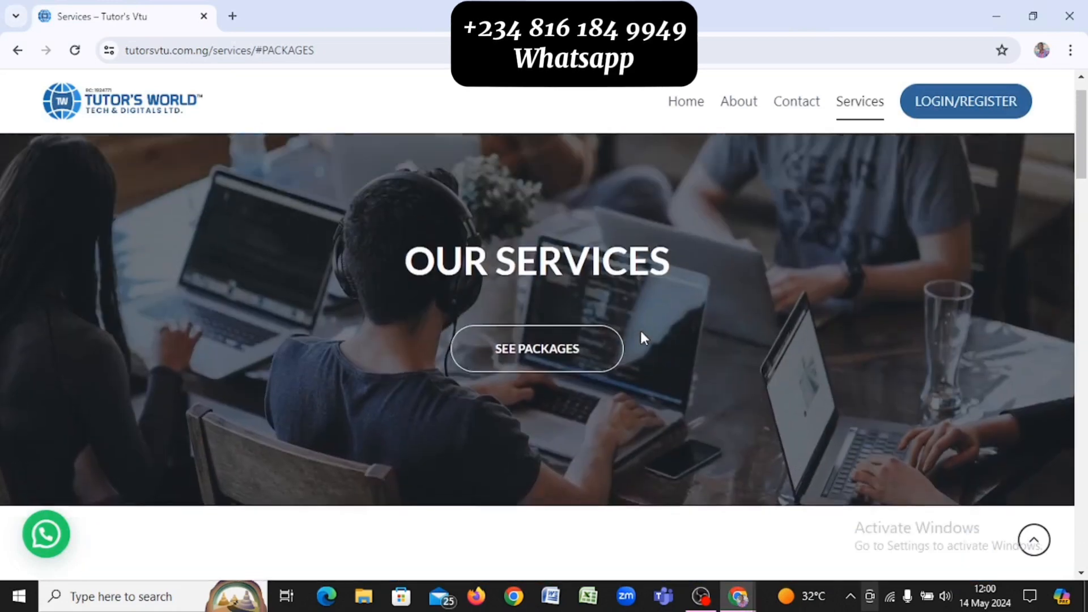
key("alt+Tab")
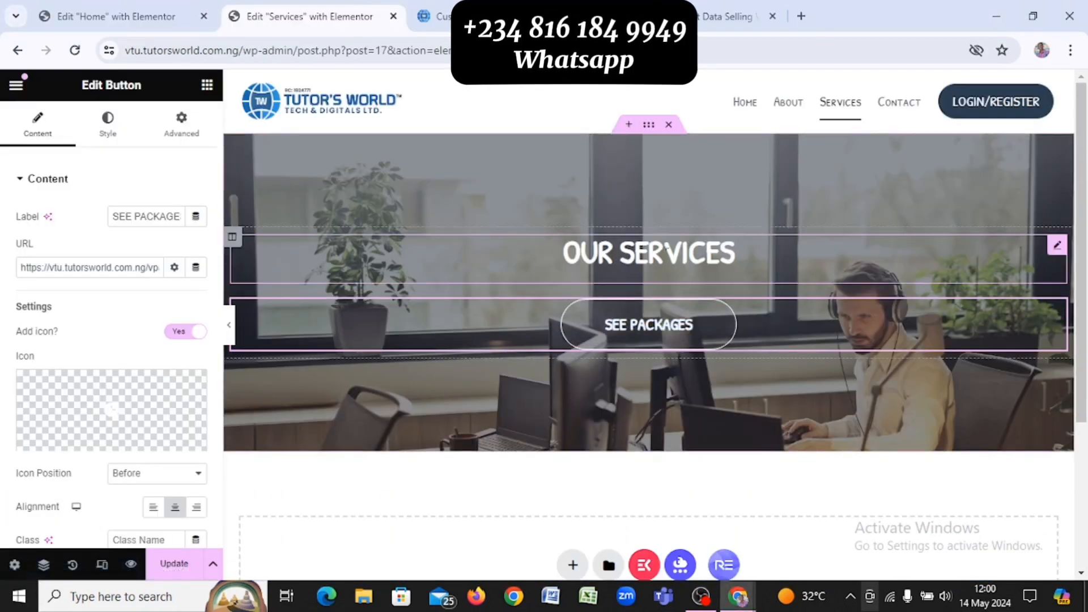
left_click(731, 254)
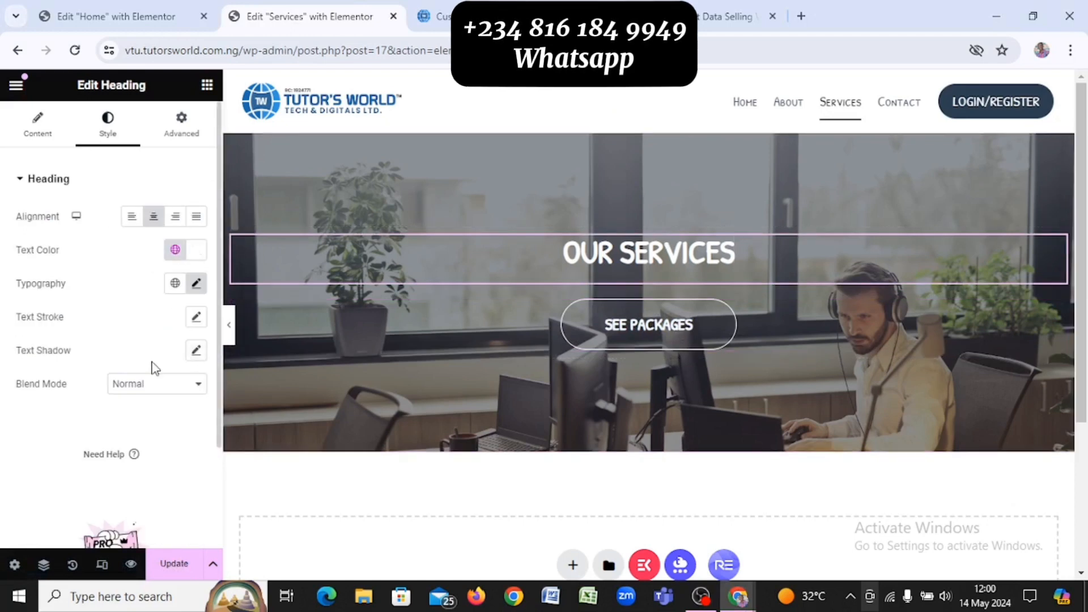
left_click(196, 283)
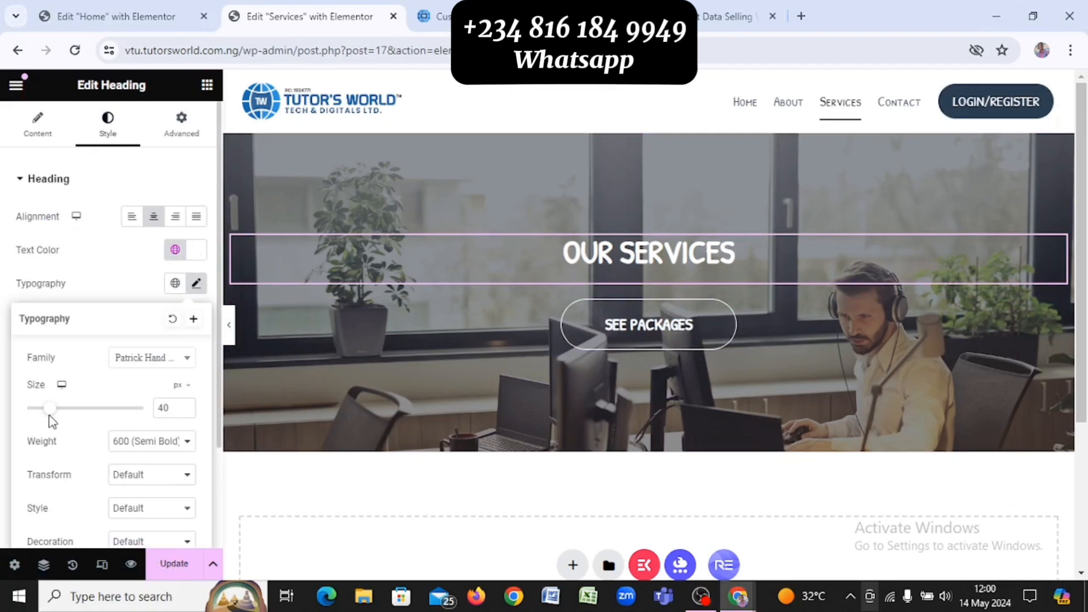
left_click_drag(50, 417, 57, 416)
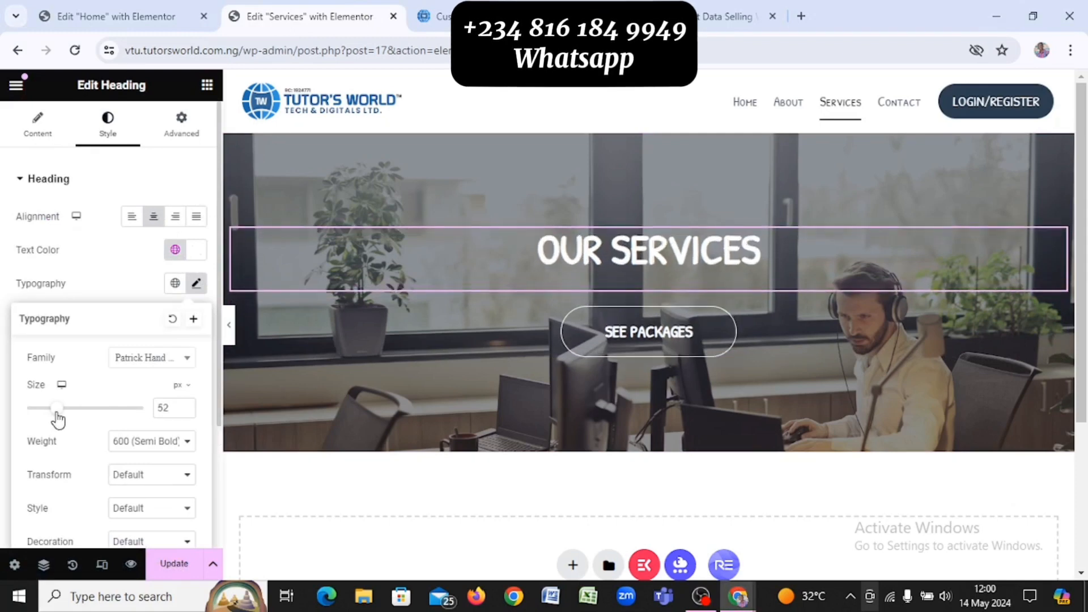
double_click(185, 413)
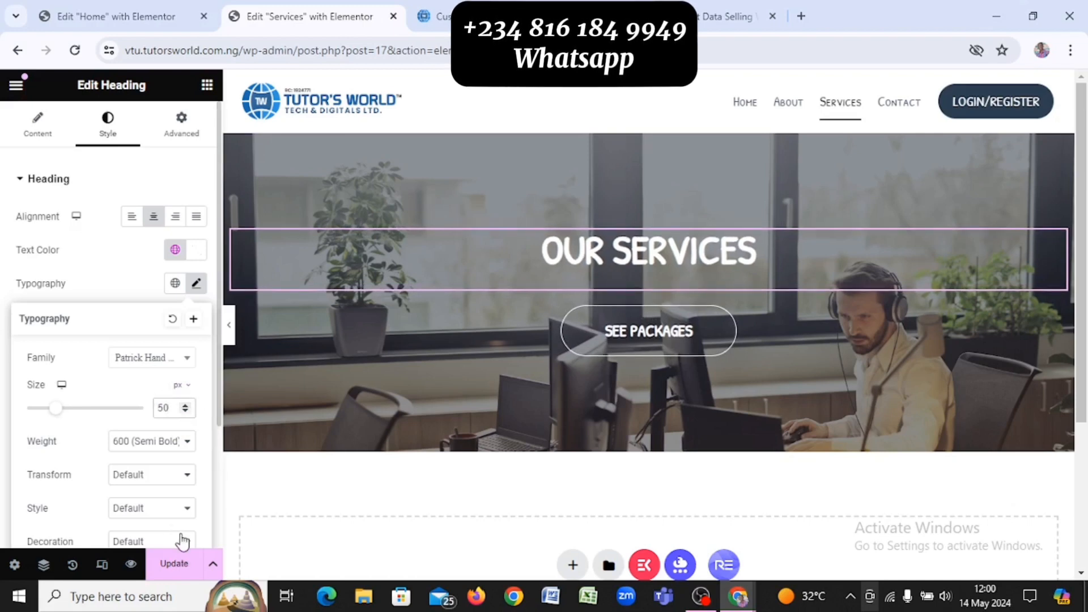
left_click(174, 563)
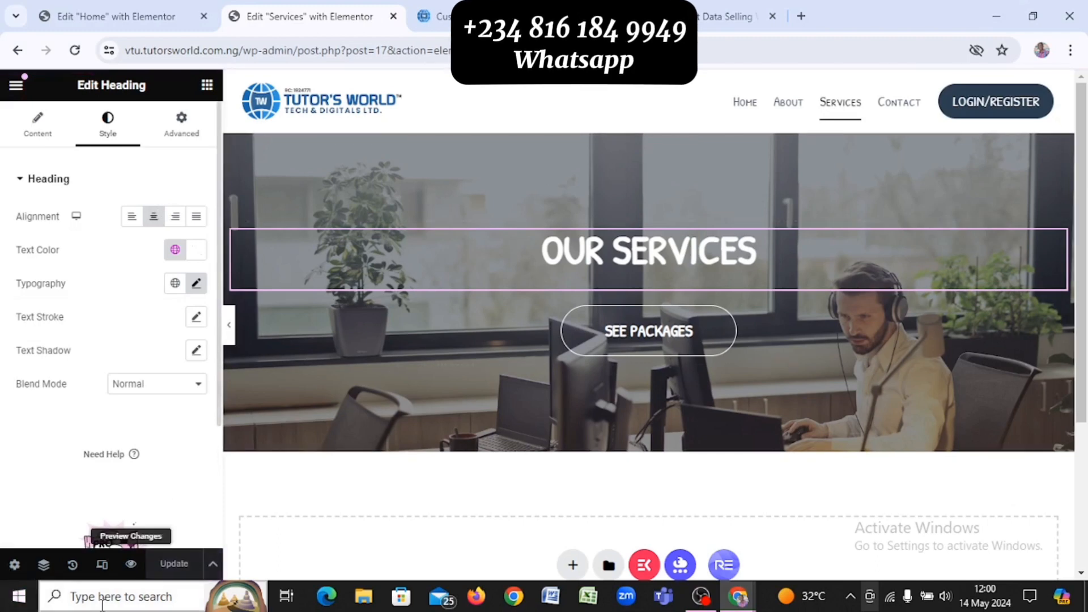
Set the OUR SERVICES heading's font size to 40 px for mobile and save the page, returning to the desktop preview
left_click(101, 567)
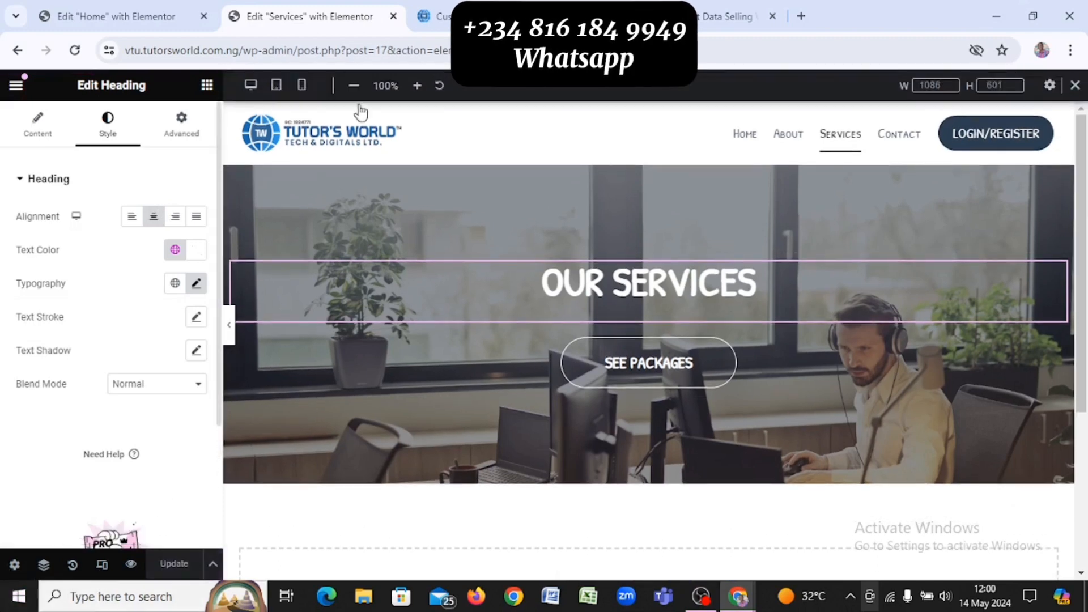
left_click(303, 85)
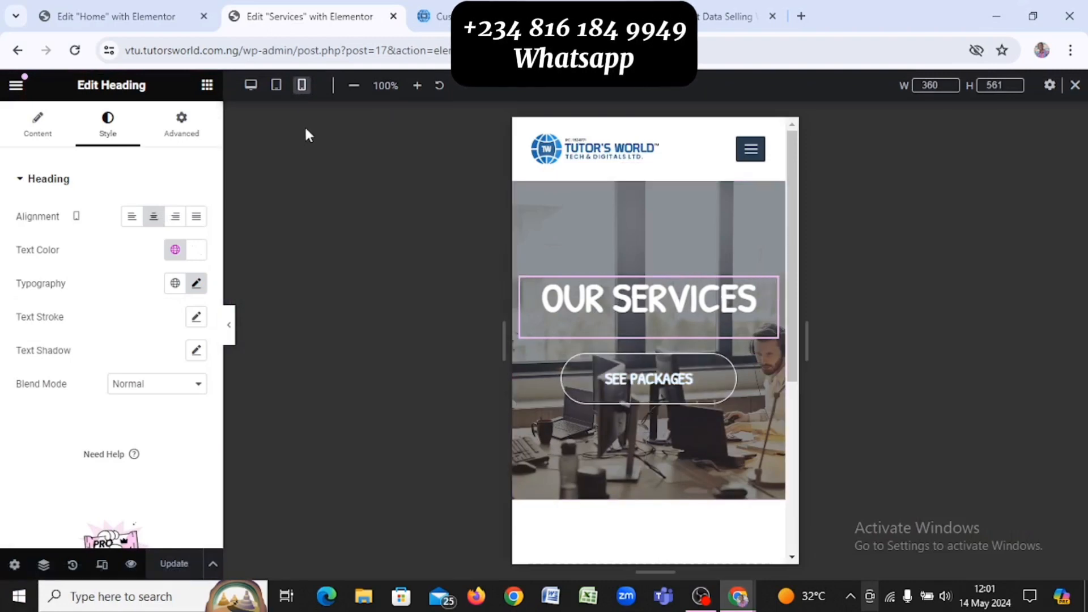
left_click(197, 283)
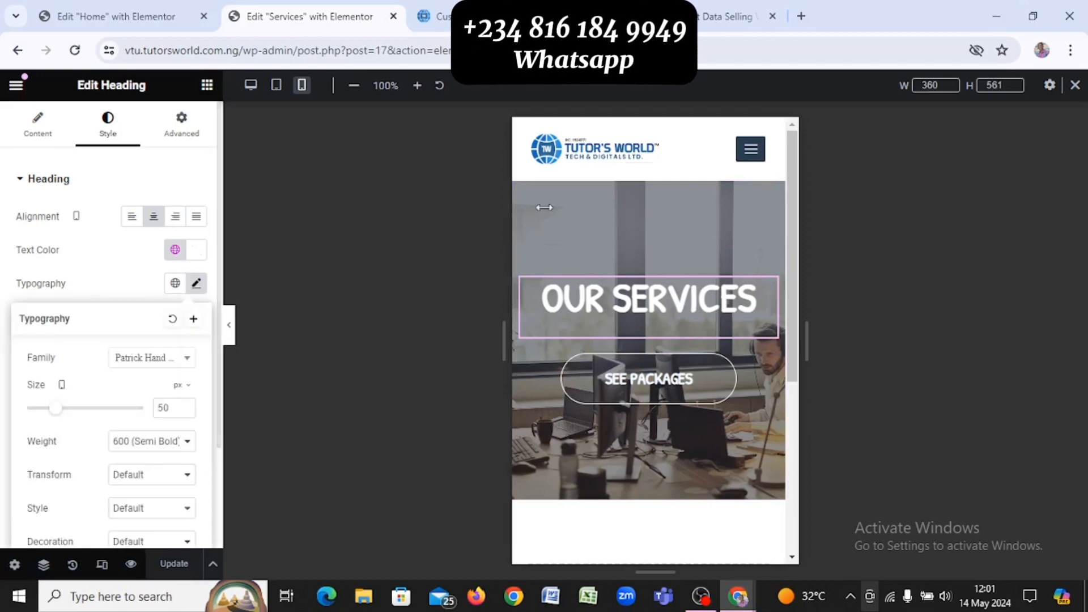
double_click(641, 307)
left_click(641, 306)
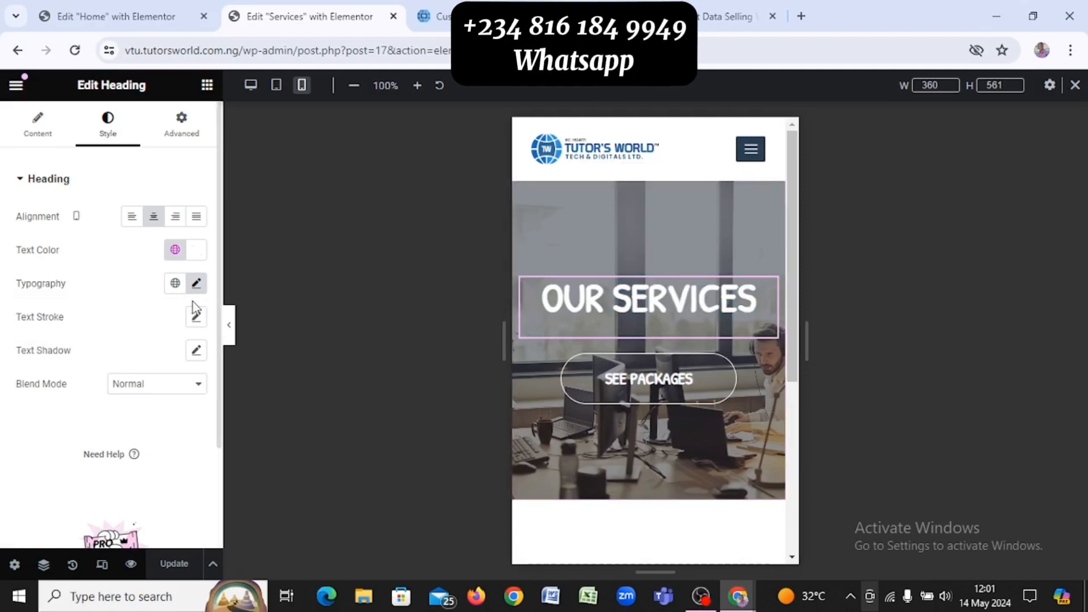
left_click(196, 285)
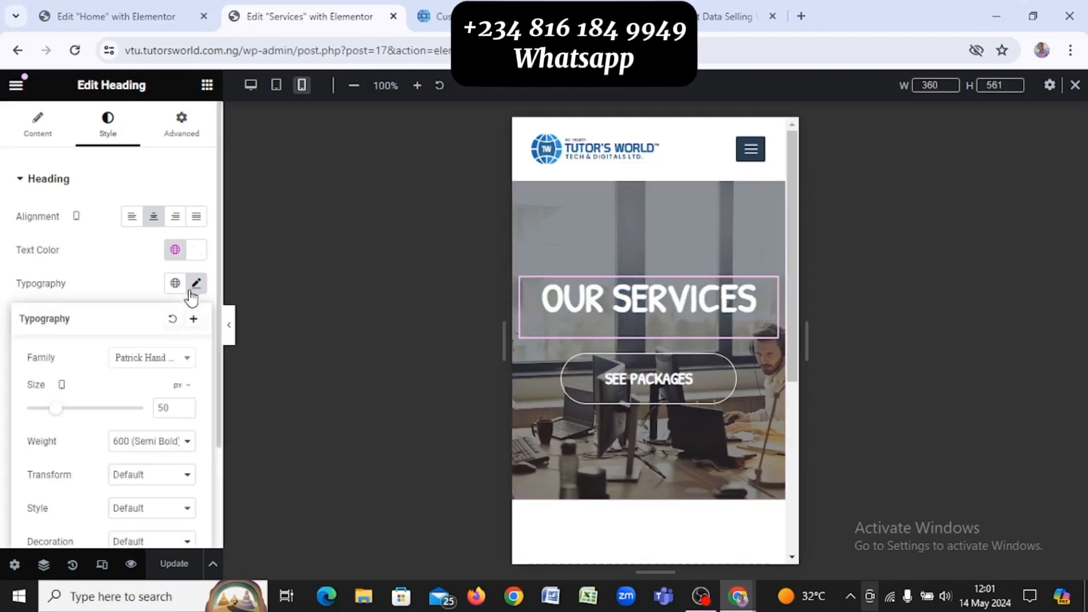
left_click(188, 411)
left_click(188, 411)
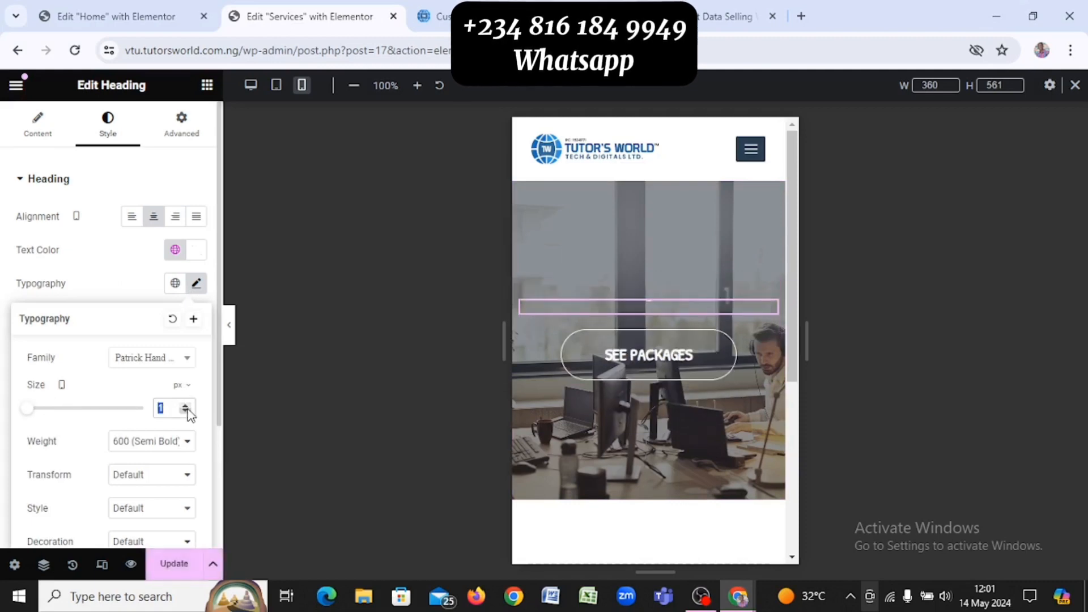
left_click(186, 405)
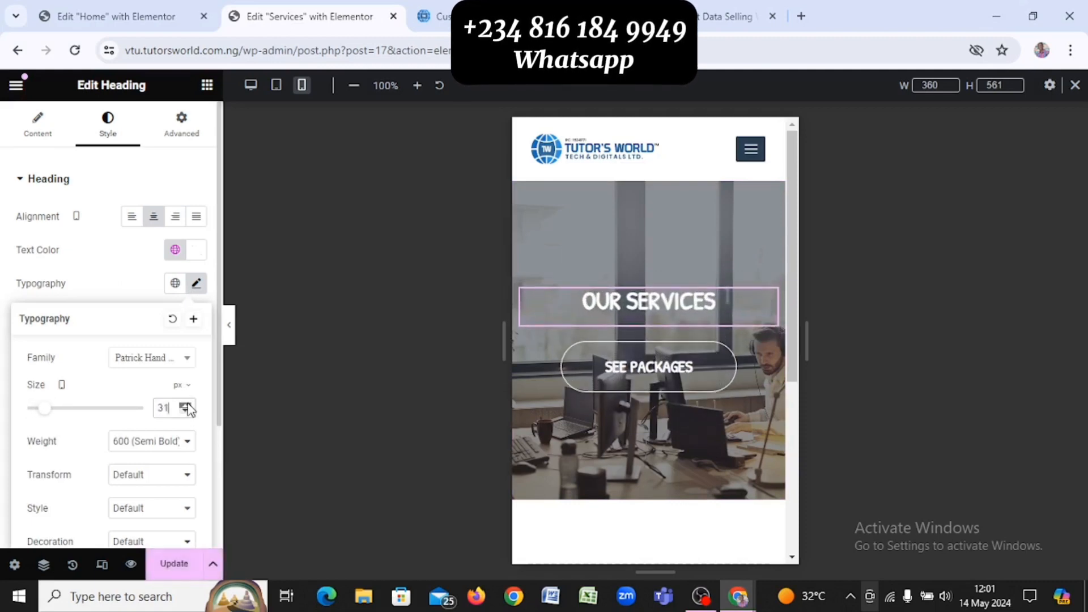
left_click(187, 405)
left_click(187, 405)
left_click(186, 405)
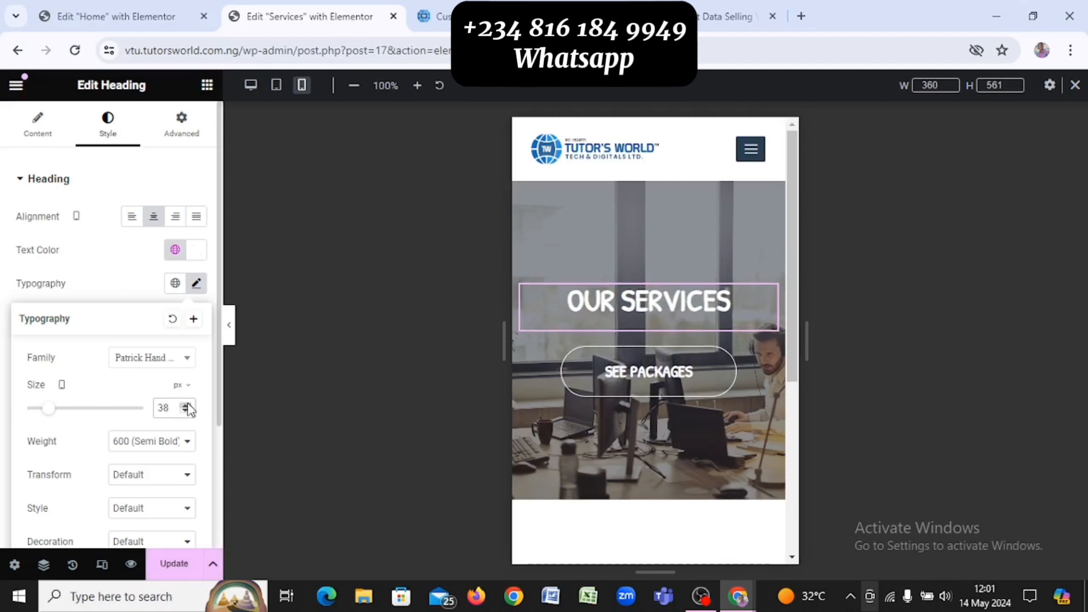
left_click(186, 404)
left_click(187, 404)
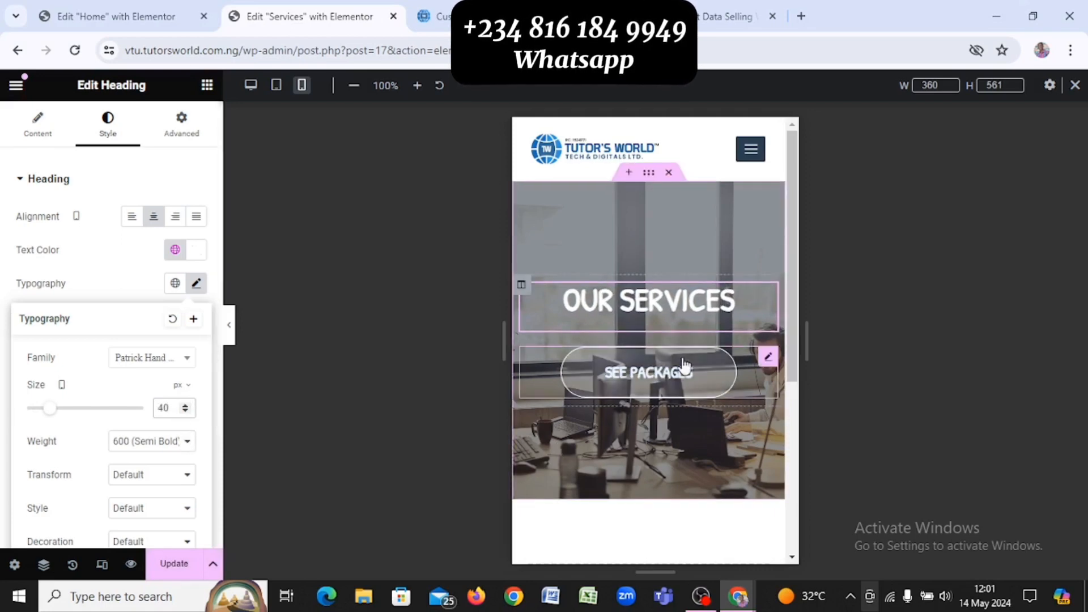
left_click(180, 569)
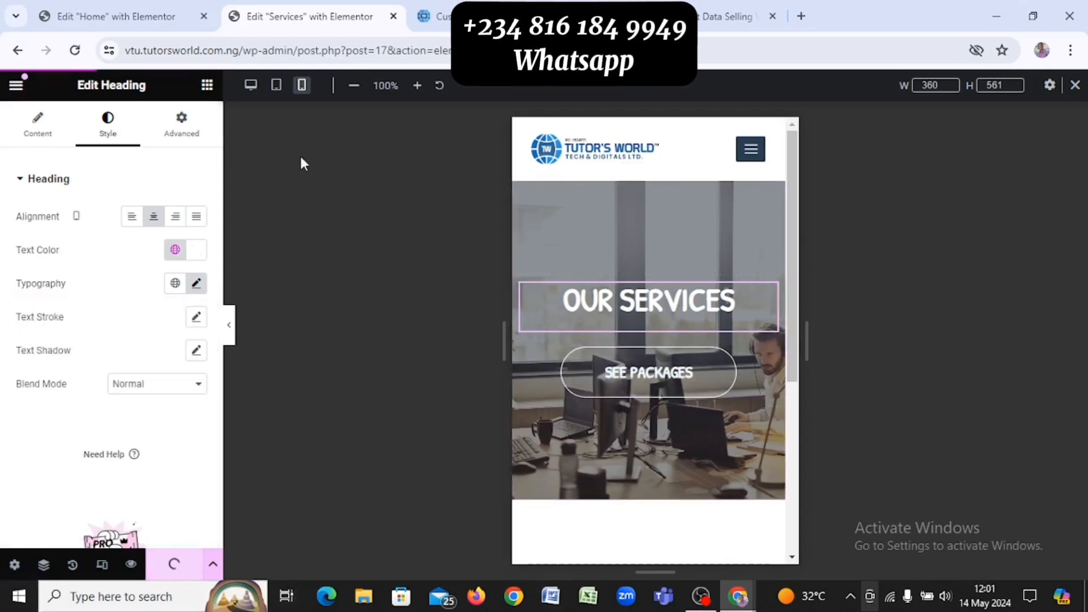
left_click(252, 84)
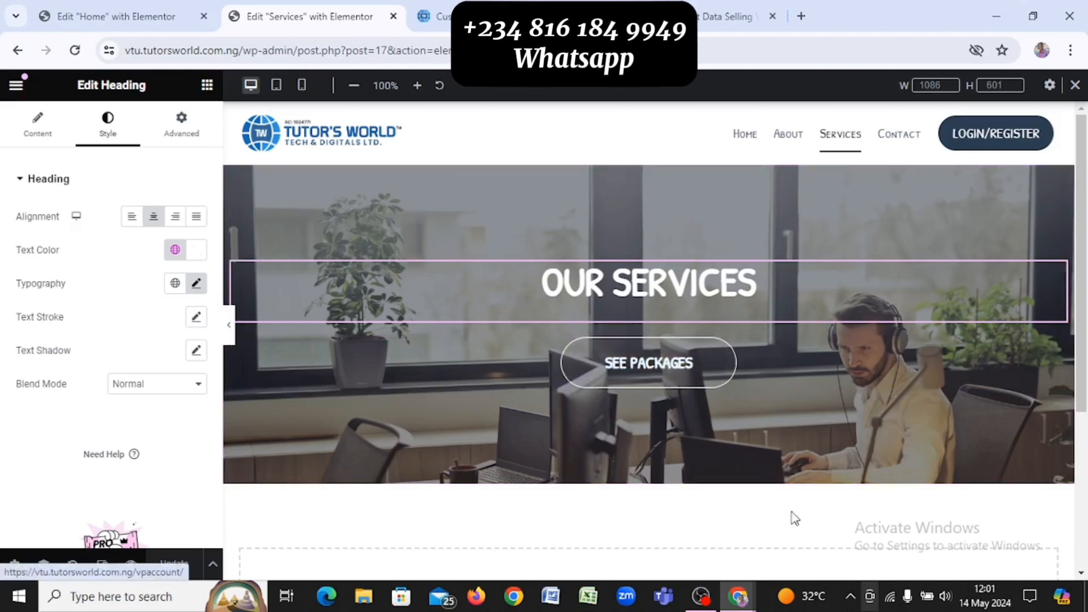
Compare the area below the Services page hero with the reference Services page
scroll(648, 297, "down", 1)
scroll(648, 296, "down", 1)
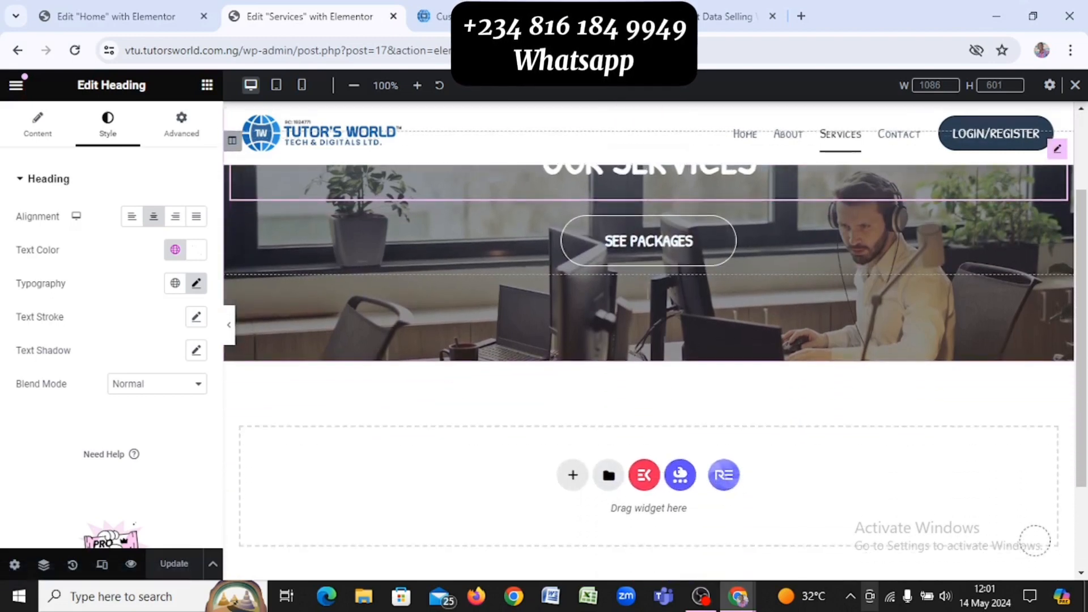
scroll(644, 304, "up", 2)
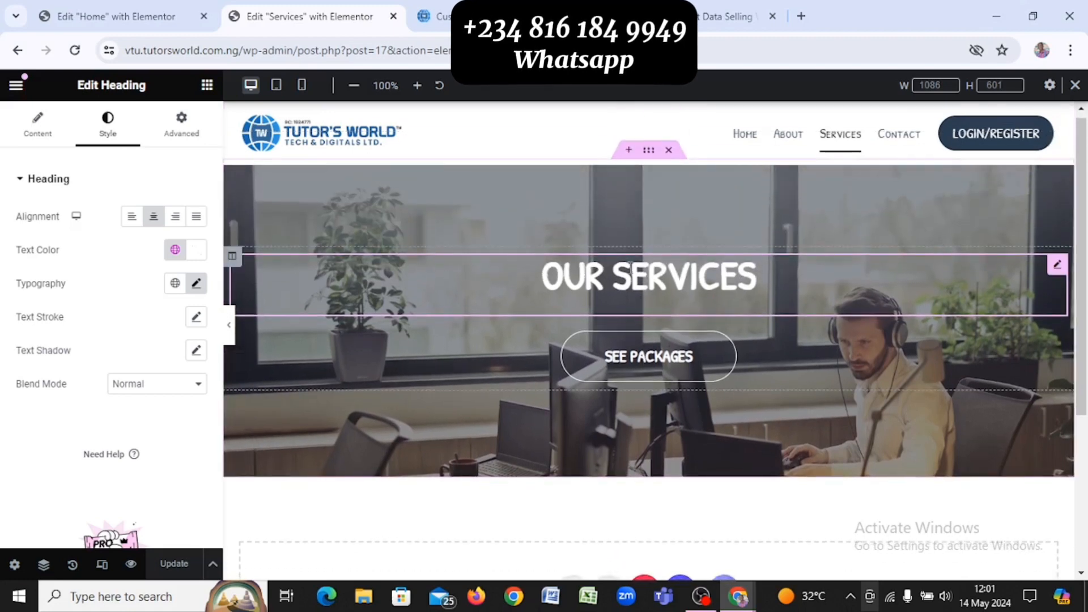
scroll(630, 267, "up", 1)
scroll(630, 260, "down", 1)
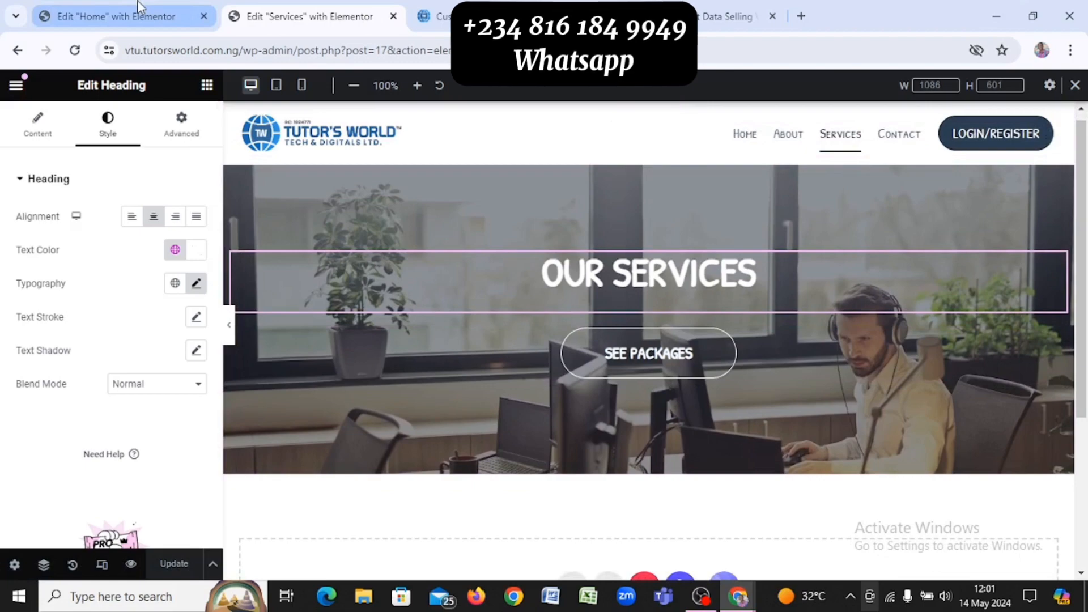
key("alt+Tab")
scroll(516, 229, "down", 3)
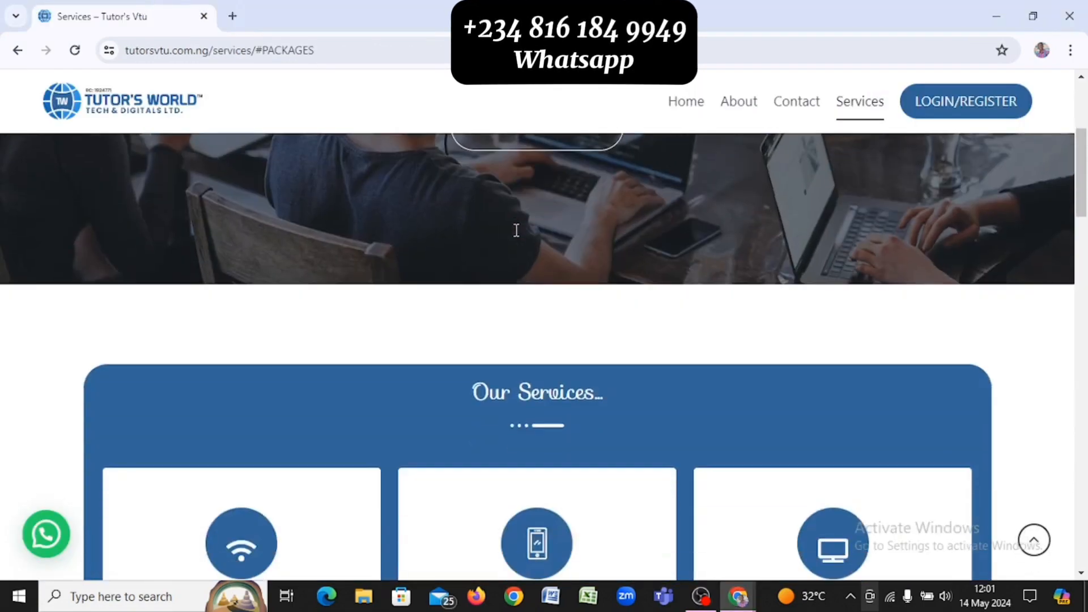
key("alt+Tab")
scroll(554, 520, "down", 1)
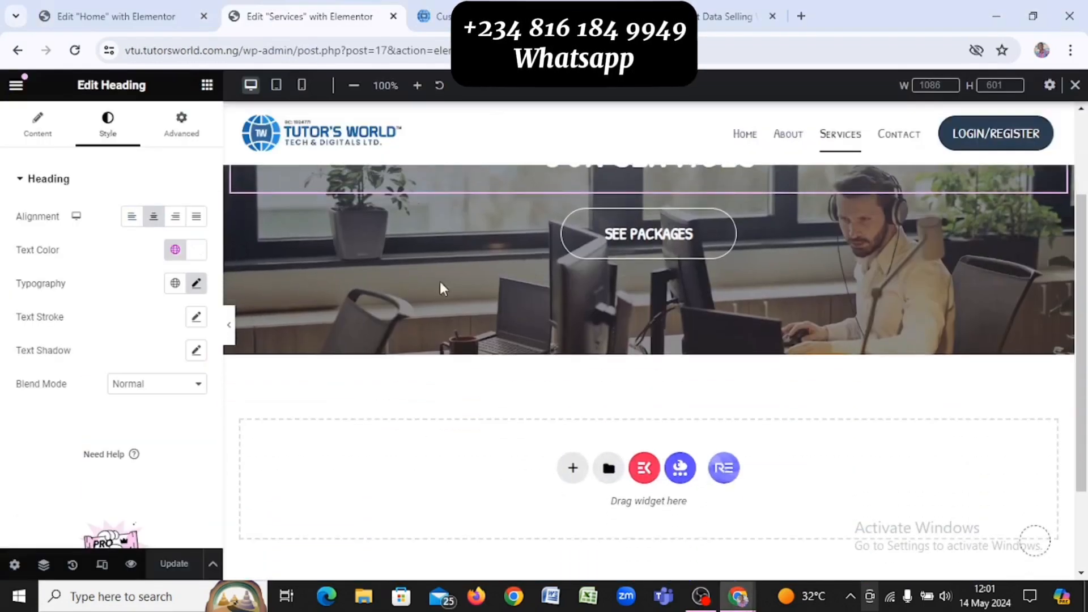
Copy the Our Services section from the Home page and paste it below the hero on the Services page
left_click(172, 19)
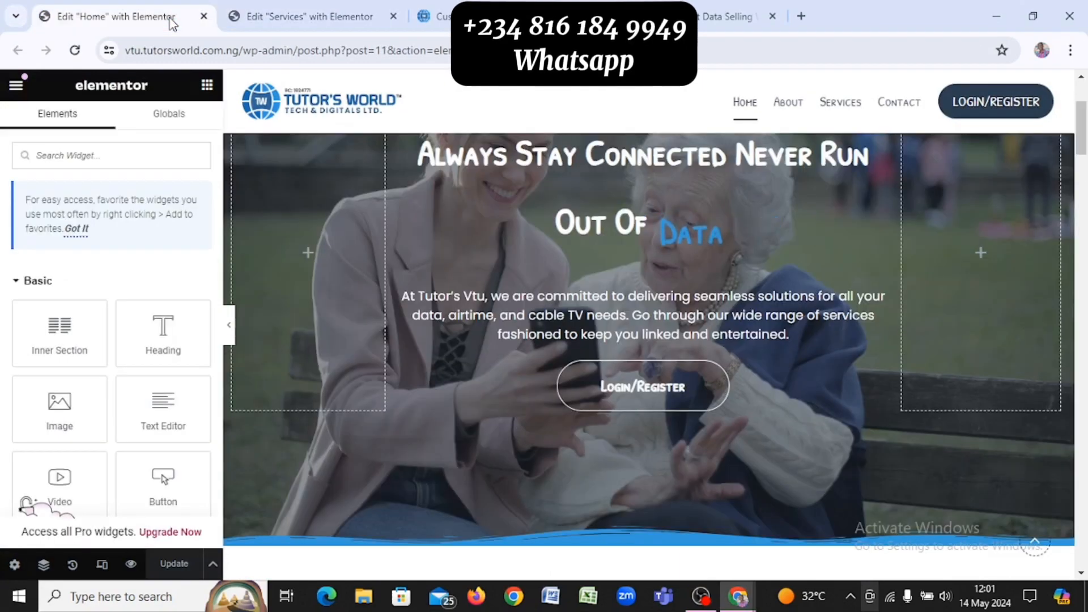
scroll(522, 269, "down", 5)
scroll(523, 272, "down", 10)
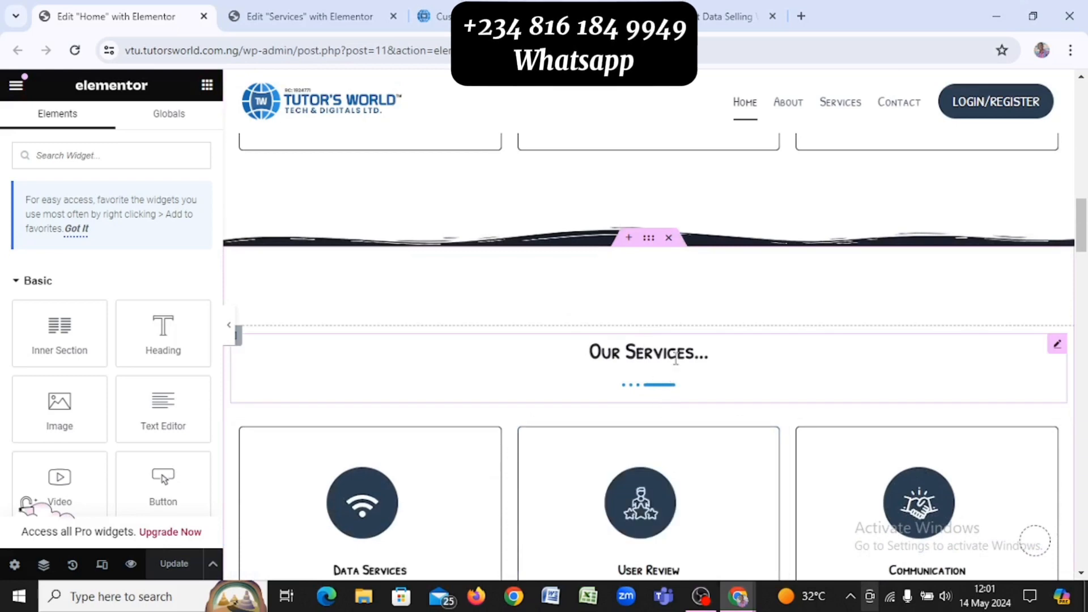
scroll(675, 361, "down", 1)
scroll(675, 357, "up", 1)
scroll(675, 364, "down", 2)
scroll(658, 306, "up", 1)
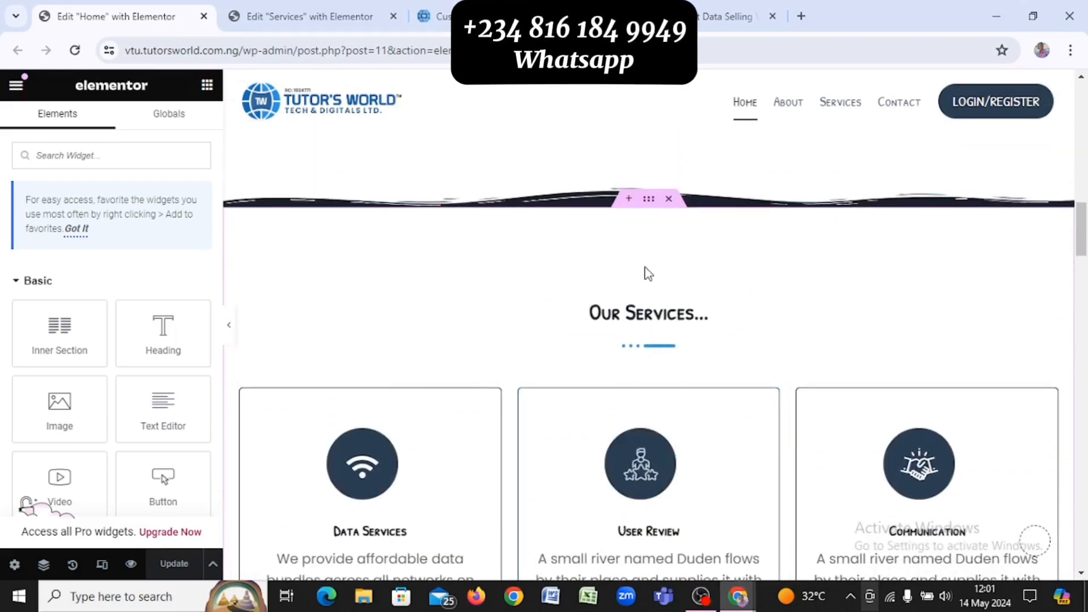
right_click(653, 208)
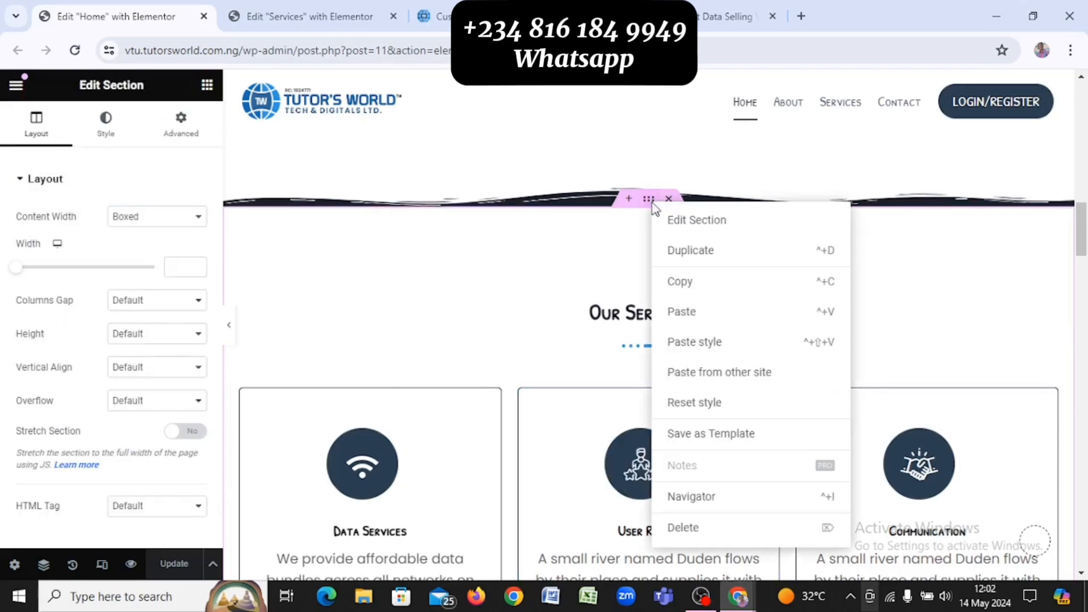
left_click(695, 280)
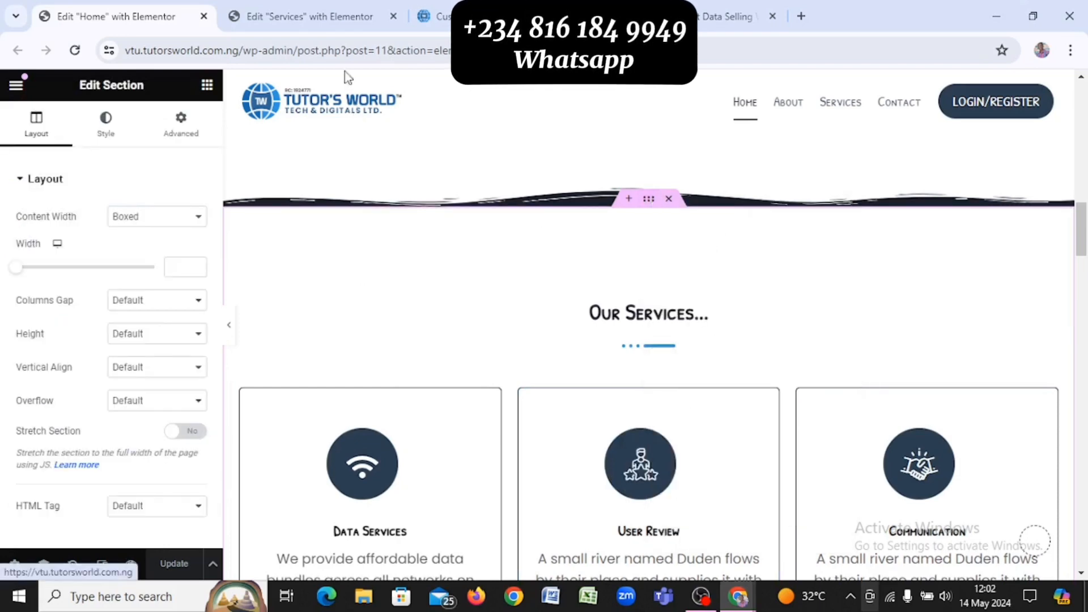
left_click(335, 10)
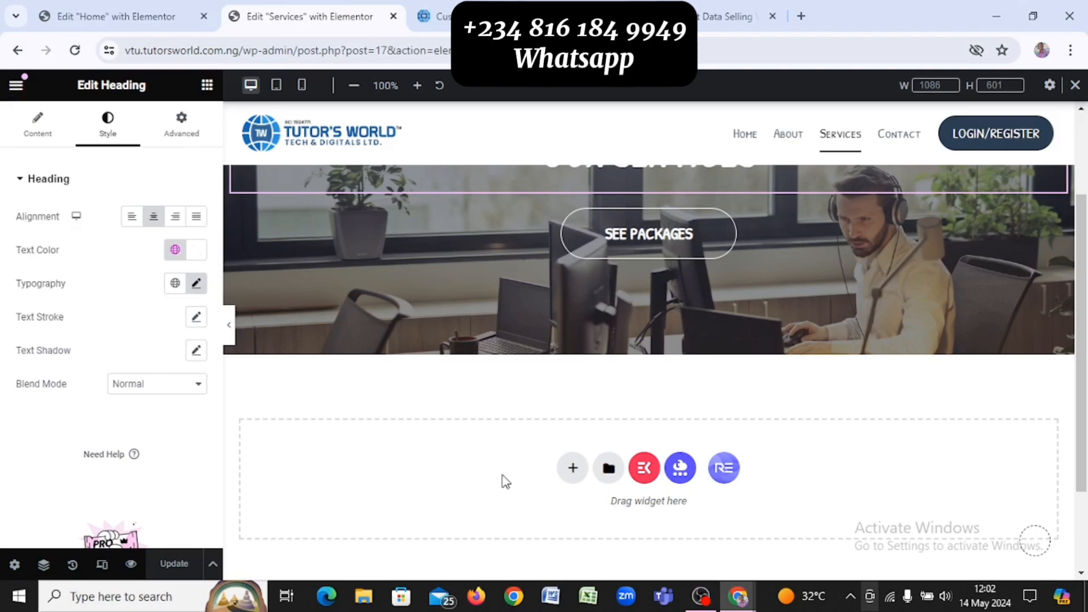
right_click(505, 482)
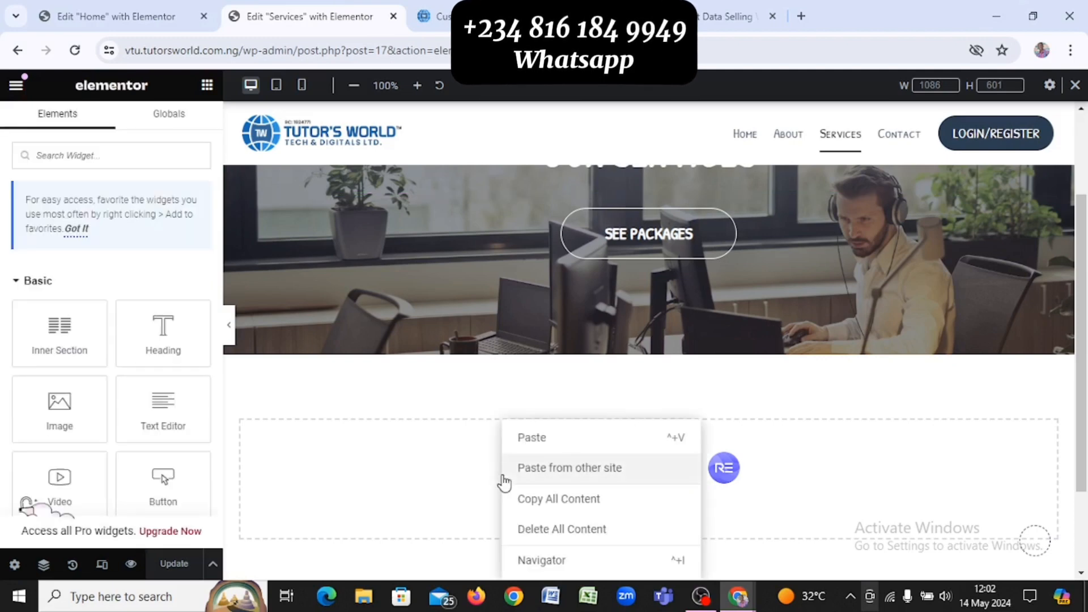
left_click(526, 448)
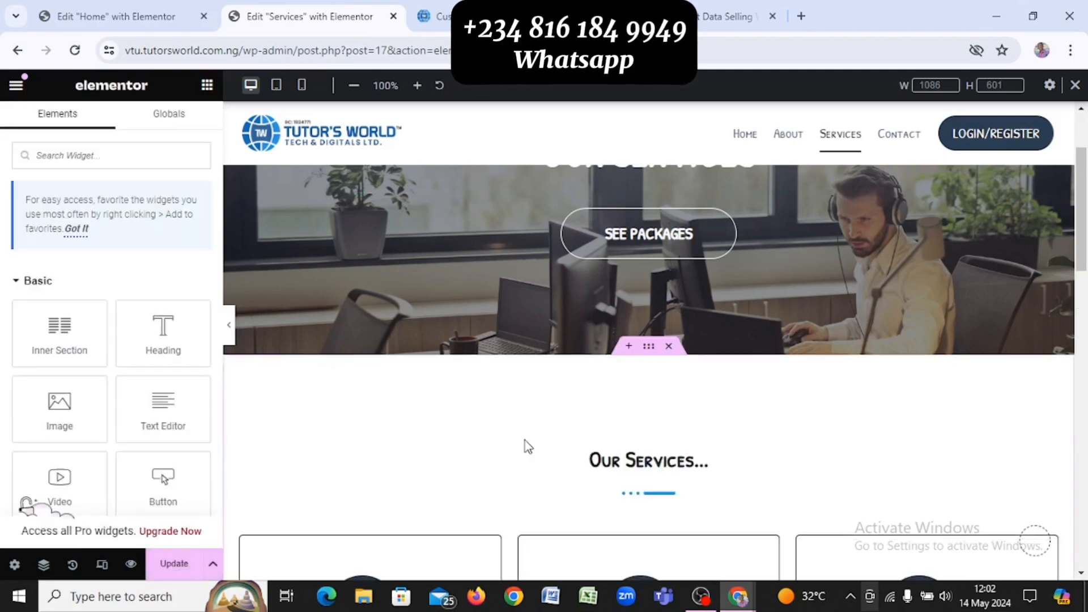
Review the pasted service cards and check the reference Services page for the section that follows them
scroll(526, 447, "down", 5)
scroll(526, 448, "down", 10)
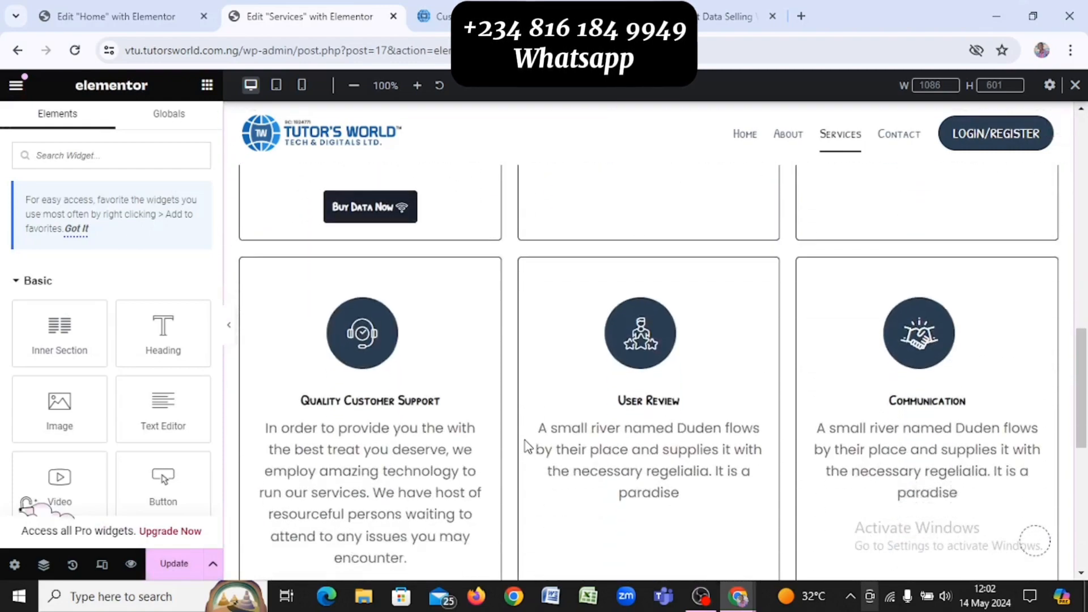
scroll(526, 448, "down", 2)
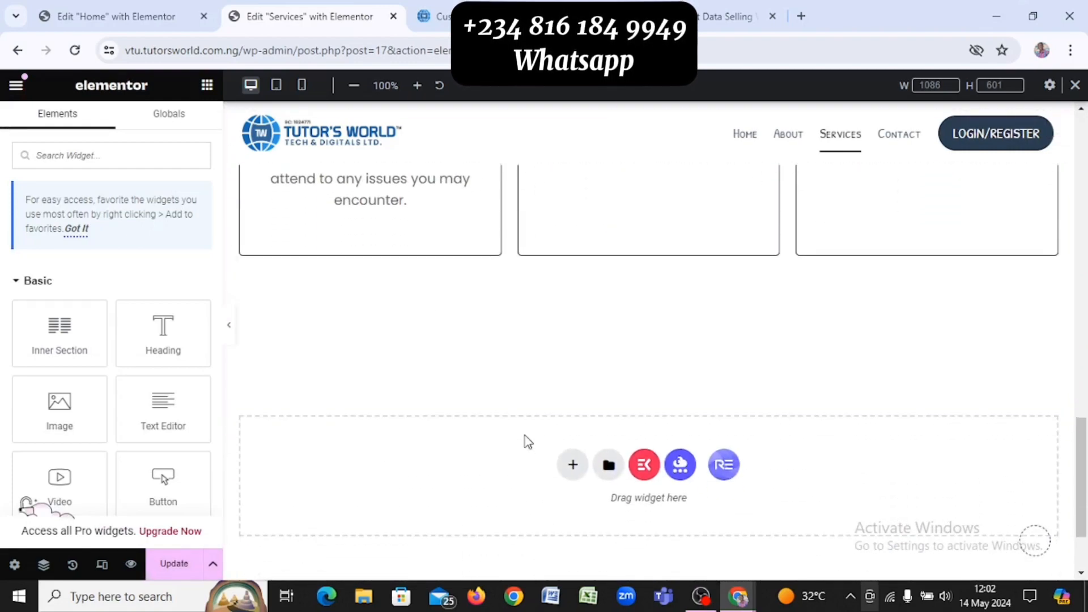
left_click(440, 12)
scroll(672, 389, "down", 10)
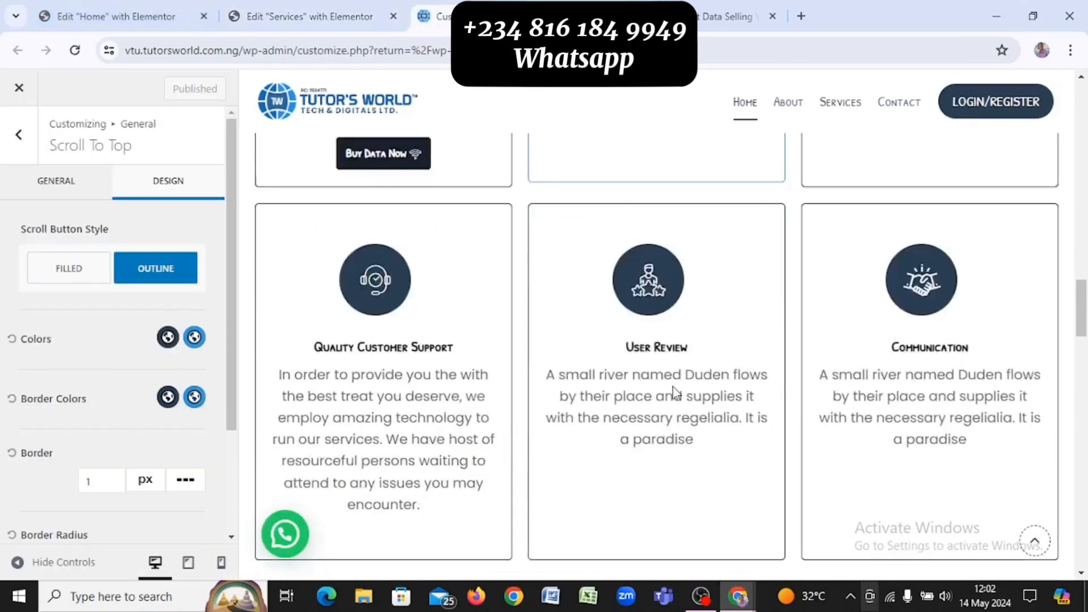
key("alt+Tab")
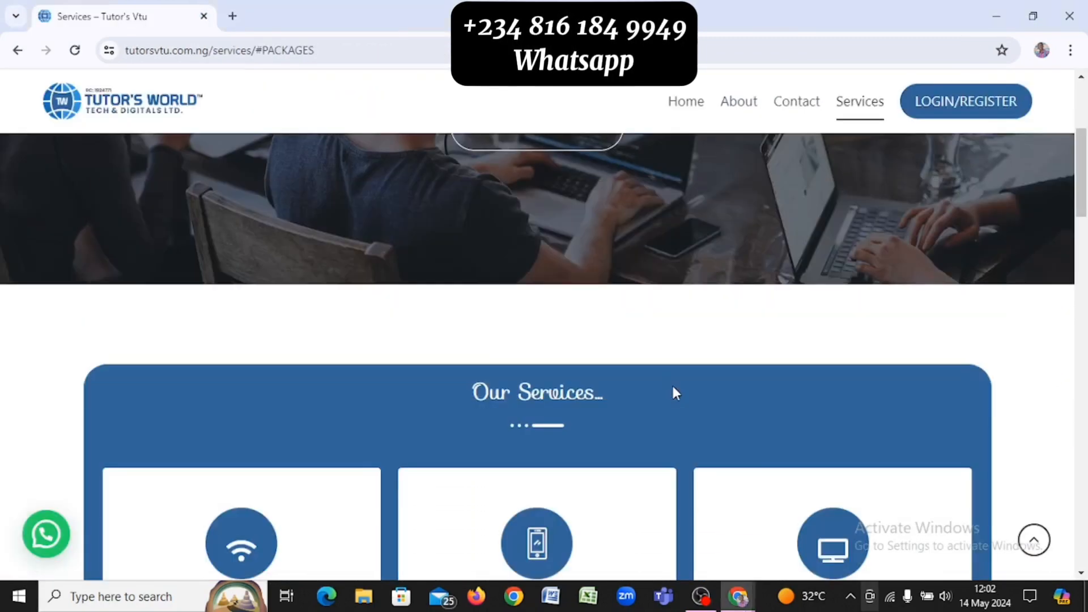
scroll(672, 387, "down", 10)
scroll(672, 387, "down", 3)
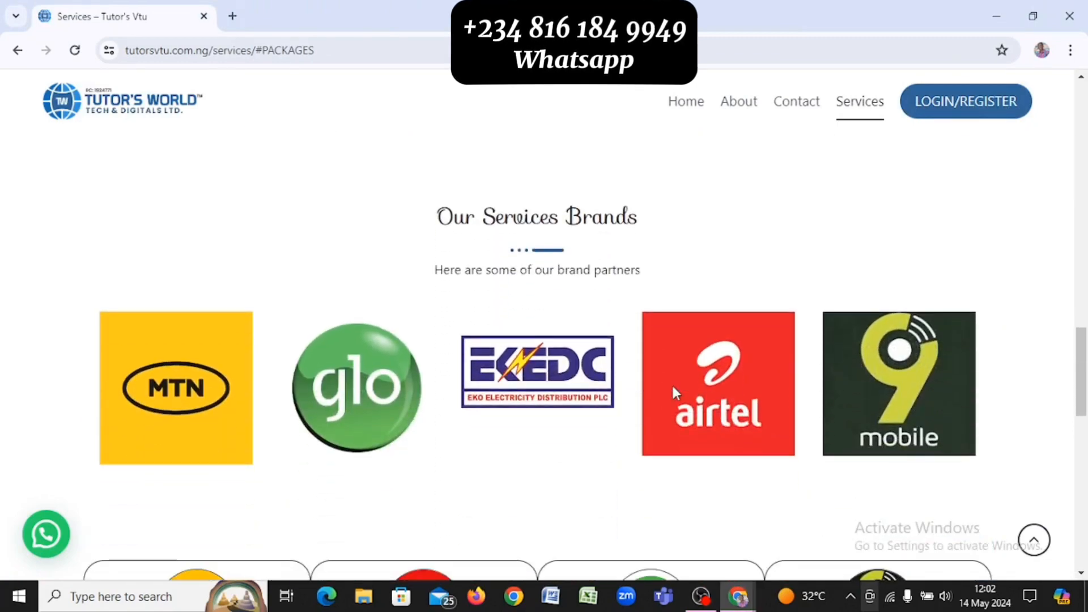
key("alt+Tab")
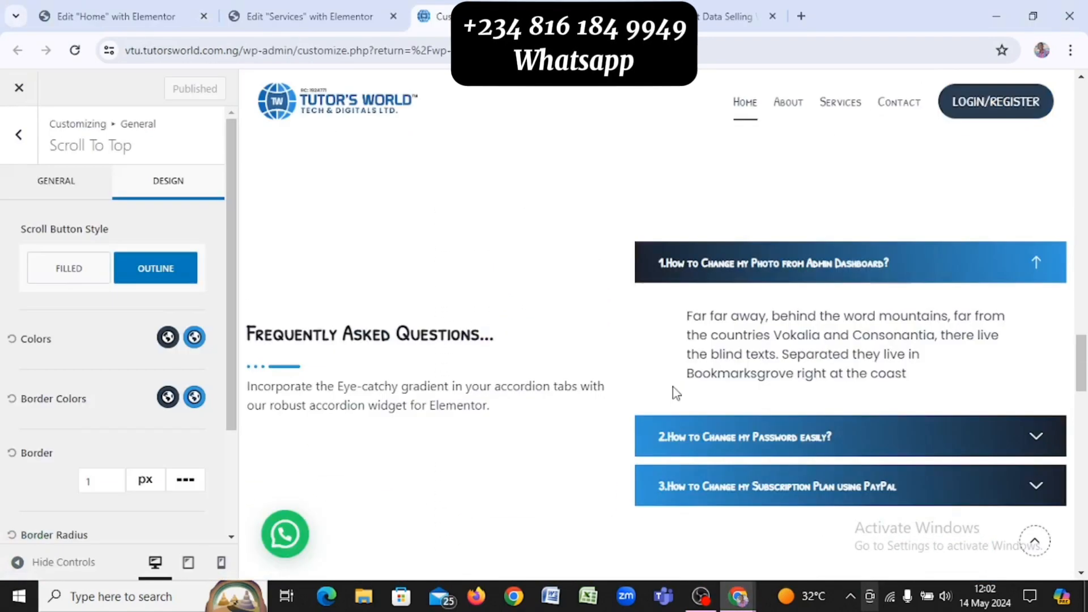
Copy the Client Logo with Line Shape section from the Home page and paste it below the service cards on the Services page
left_click(169, 7)
scroll(723, 379, "down", 15)
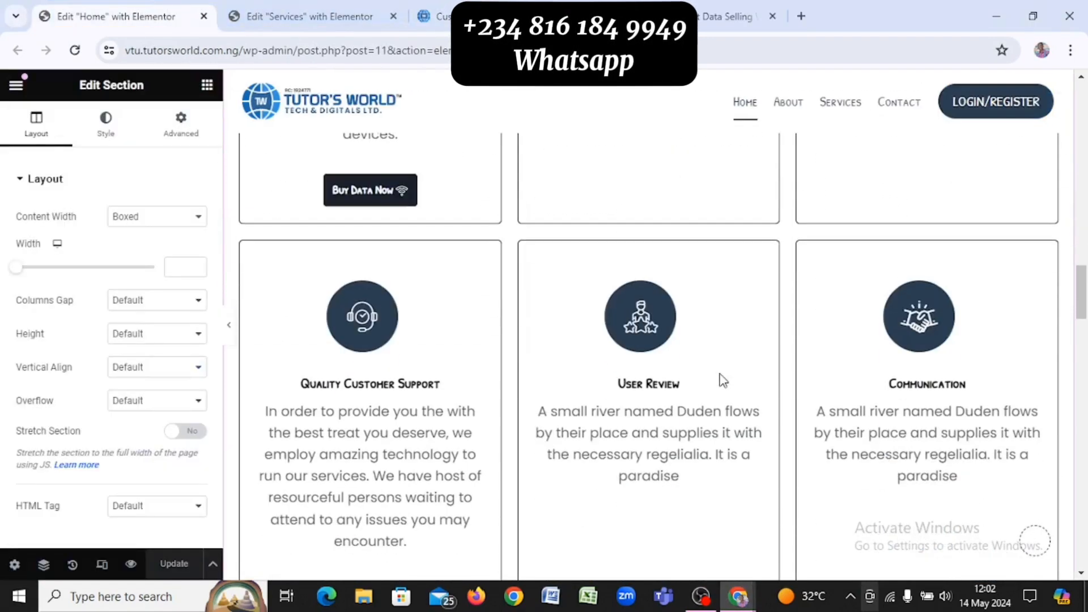
scroll(723, 380, "down", 8)
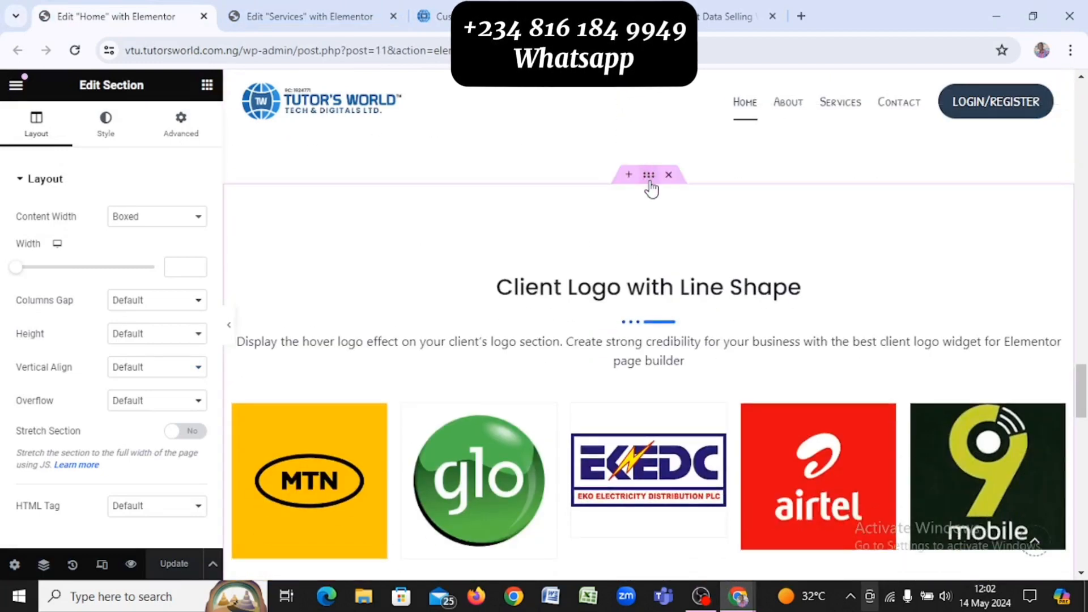
right_click(650, 181)
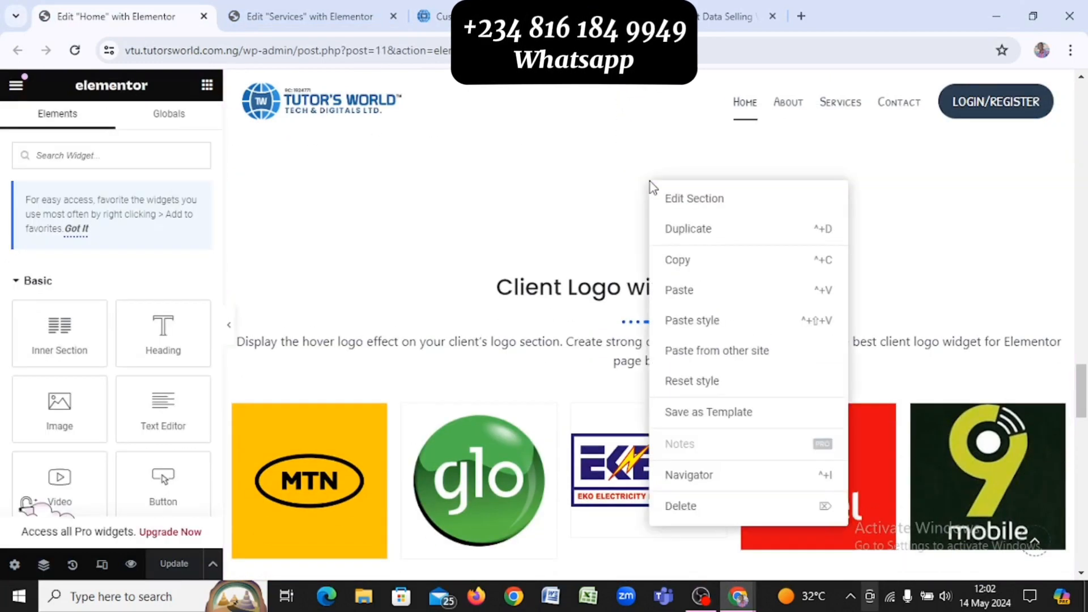
left_click(704, 275)
left_click(289, 9)
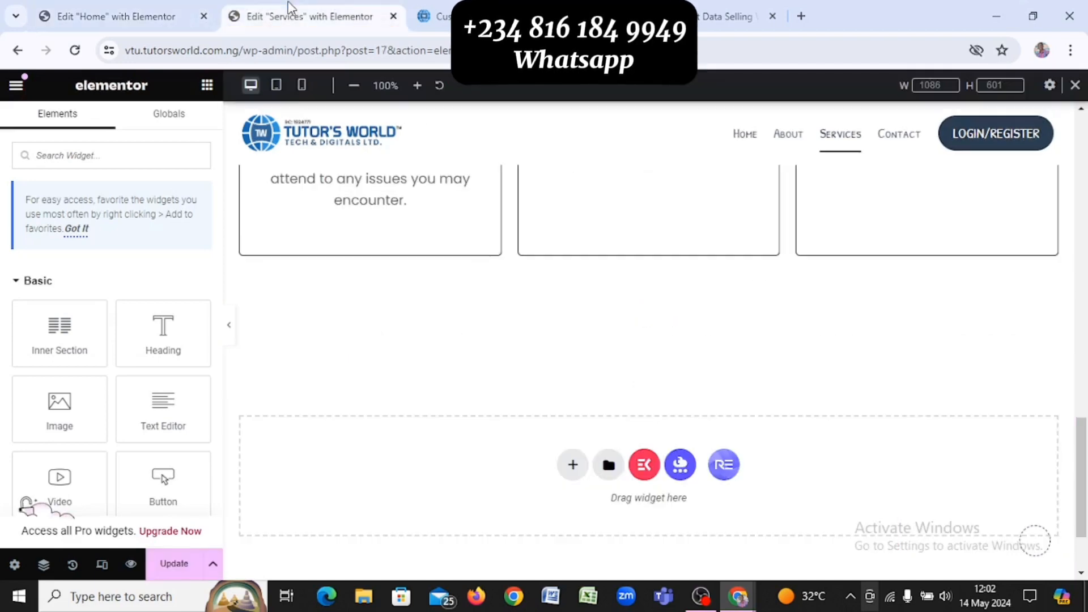
right_click(500, 452)
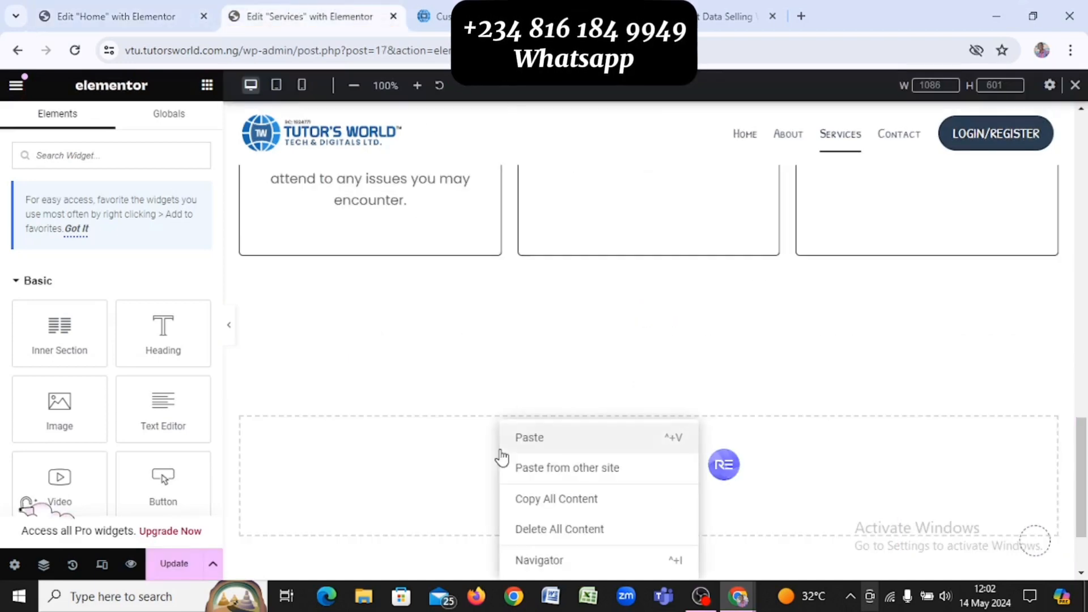
left_click(671, 448)
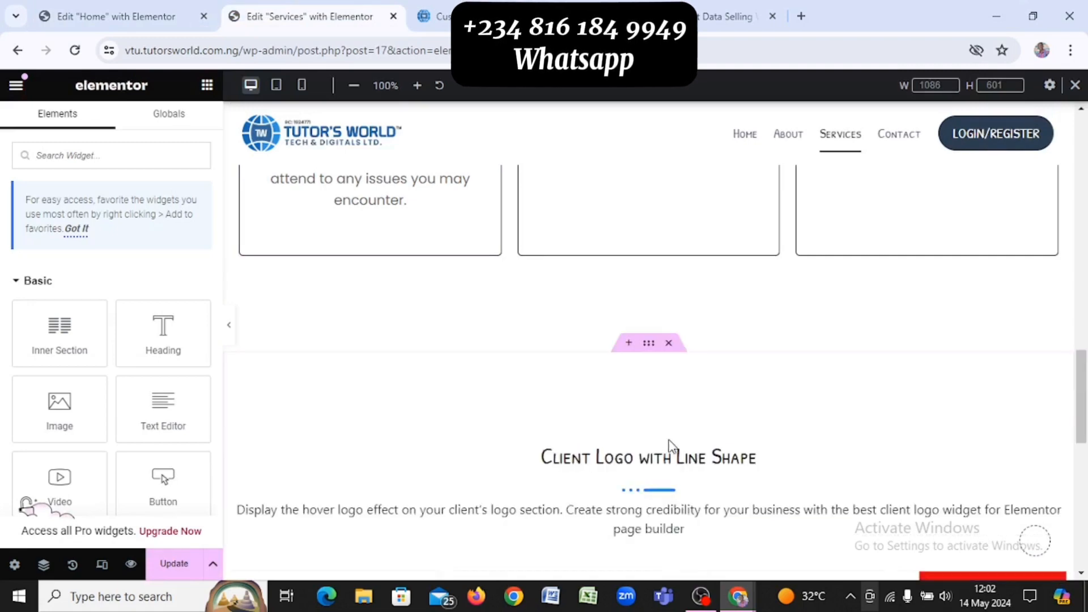
Copy the four-network data pricing tables section from the Home page and paste it below the client logos on the Services page
left_click(115, 8)
scroll(517, 323, "down", 3)
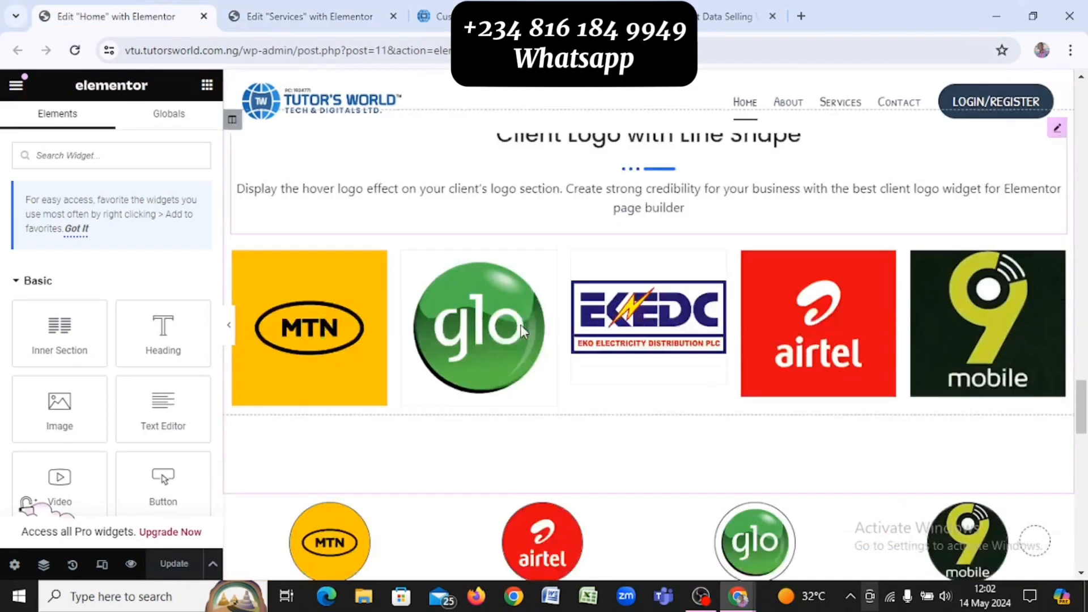
scroll(521, 330, "down", 5)
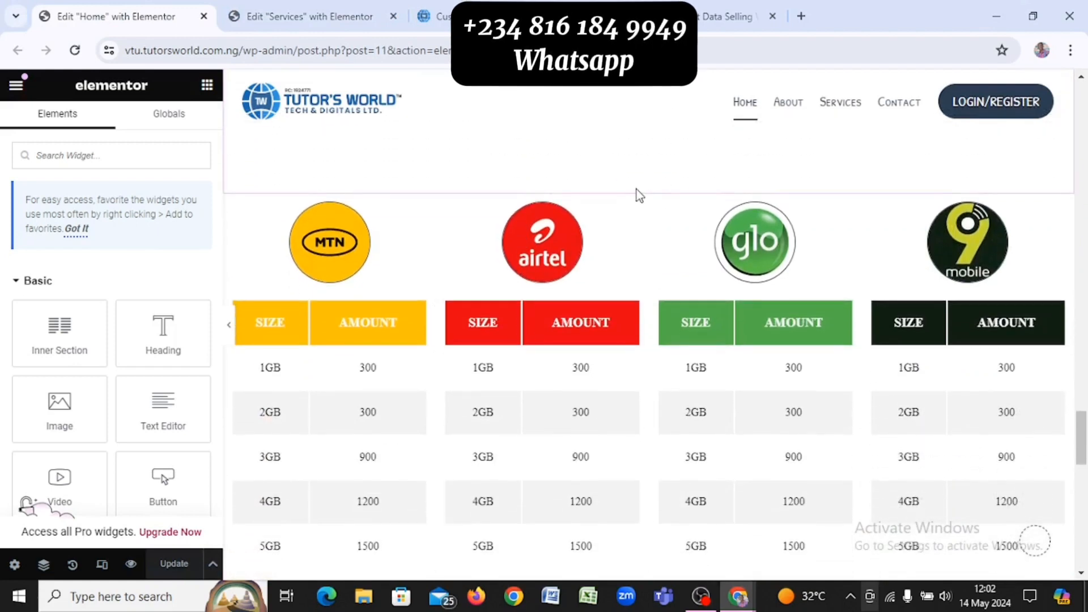
scroll(651, 232, "up", 2)
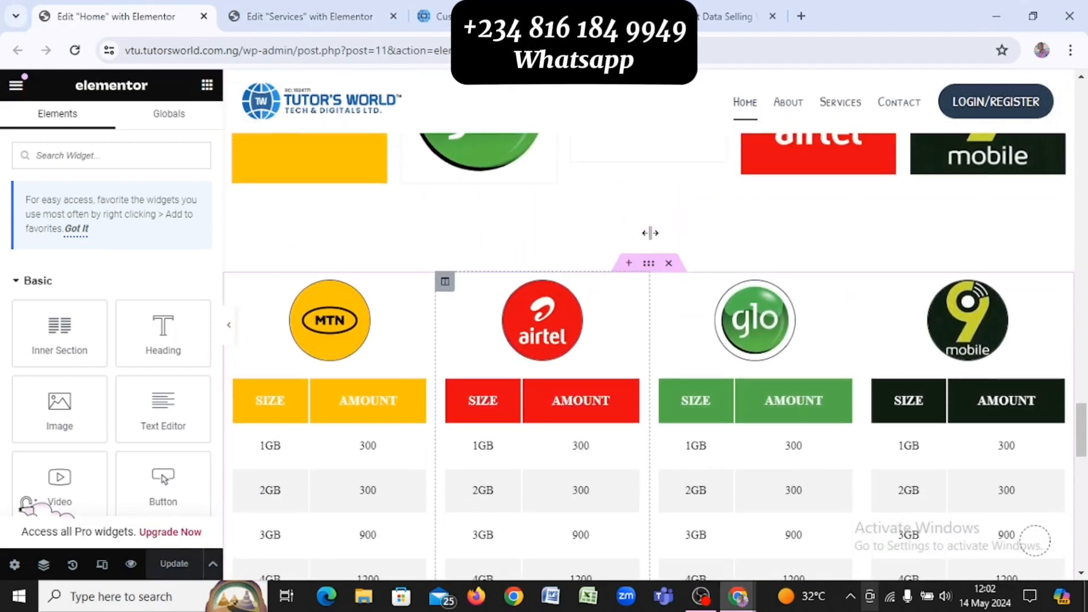
right_click(650, 271)
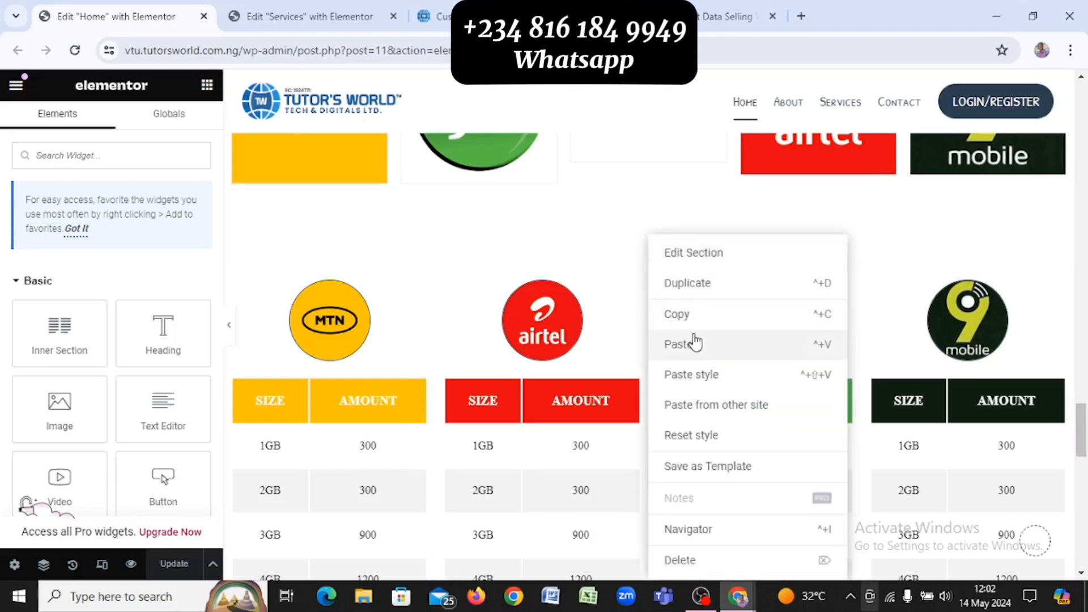
left_click(693, 315)
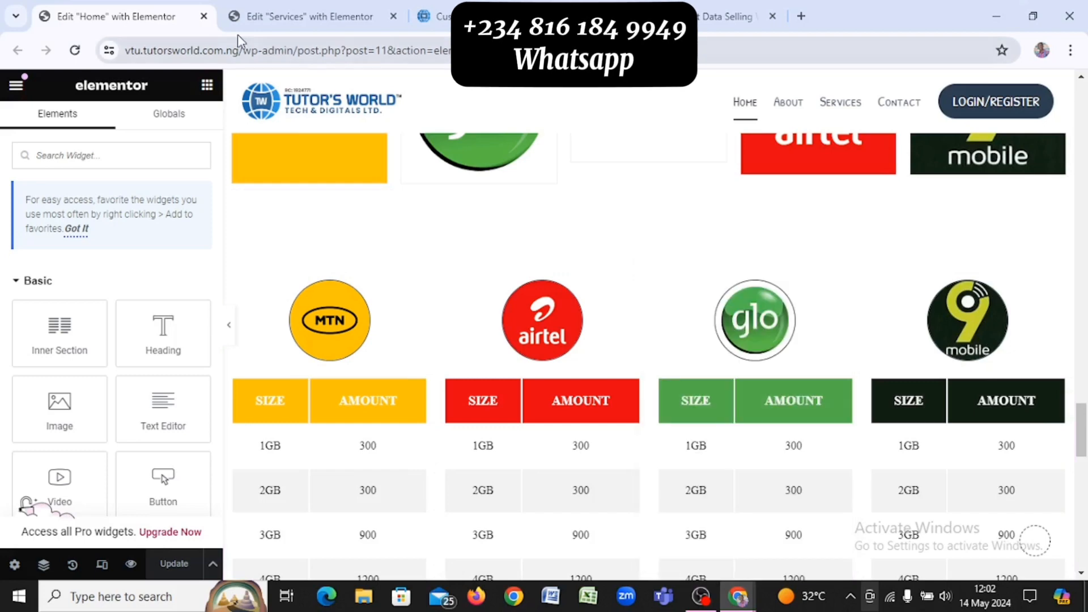
left_click(258, 8)
scroll(508, 469, "down", 8)
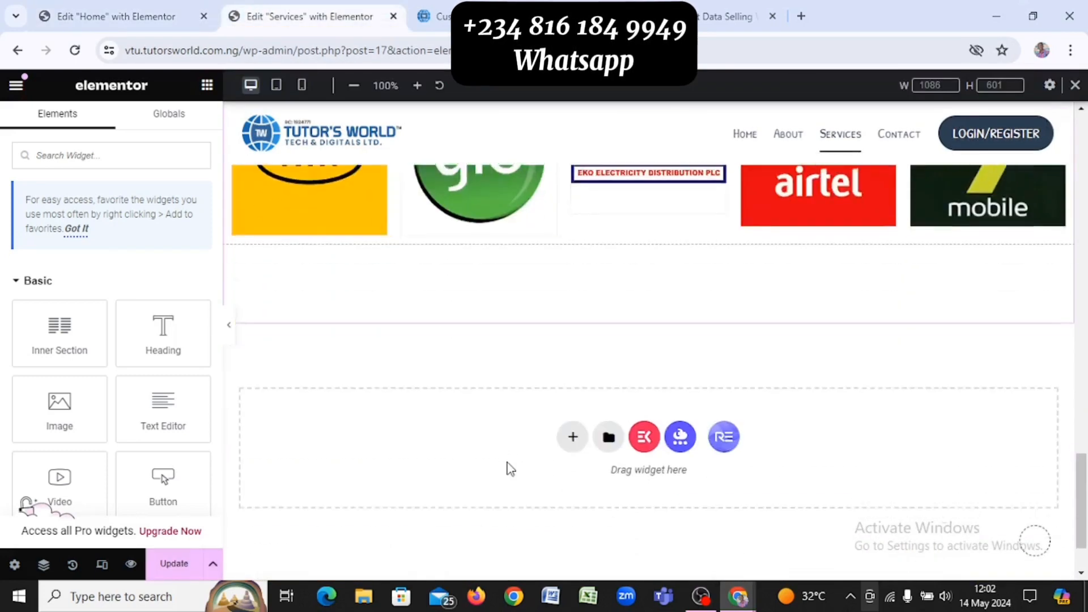
right_click(464, 322)
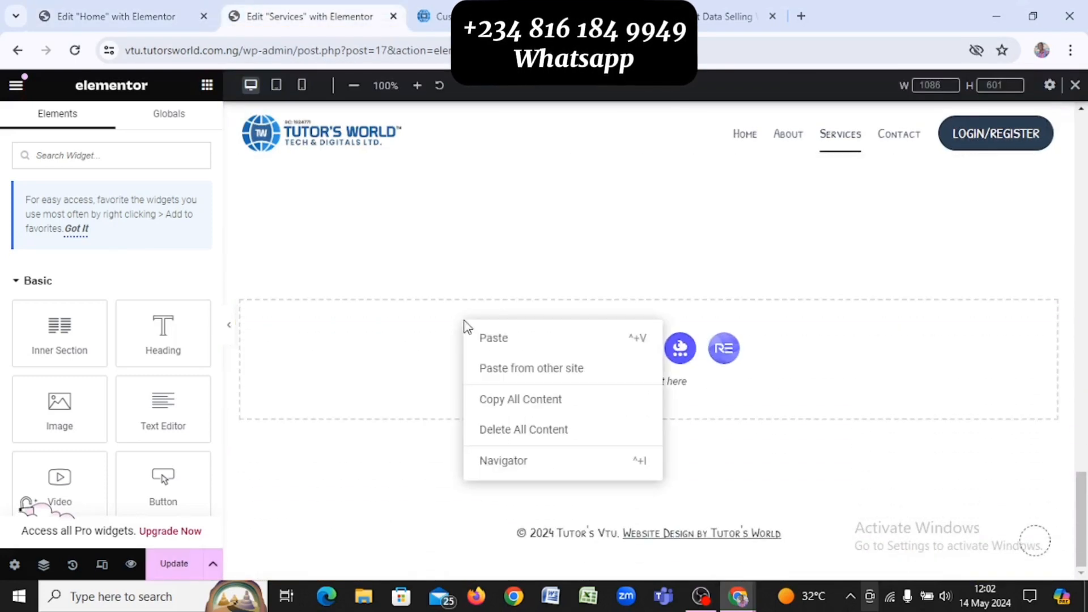
left_click(503, 340)
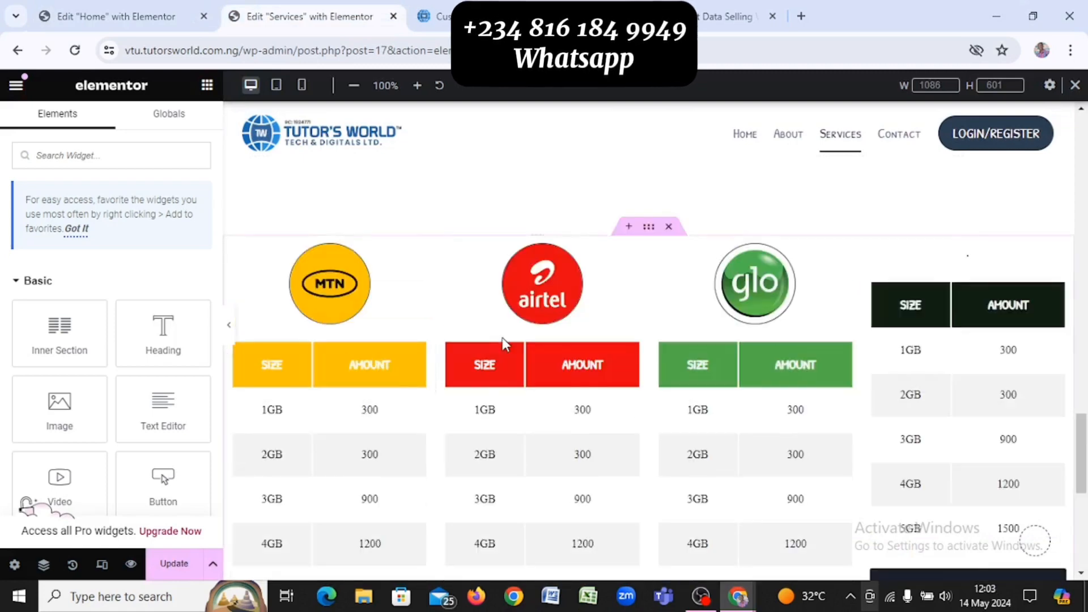
Check the pasted pricing tables, save the Services page, and review the sections up to the hero
scroll(505, 344, "up", 3)
scroll(505, 345, "down", 6)
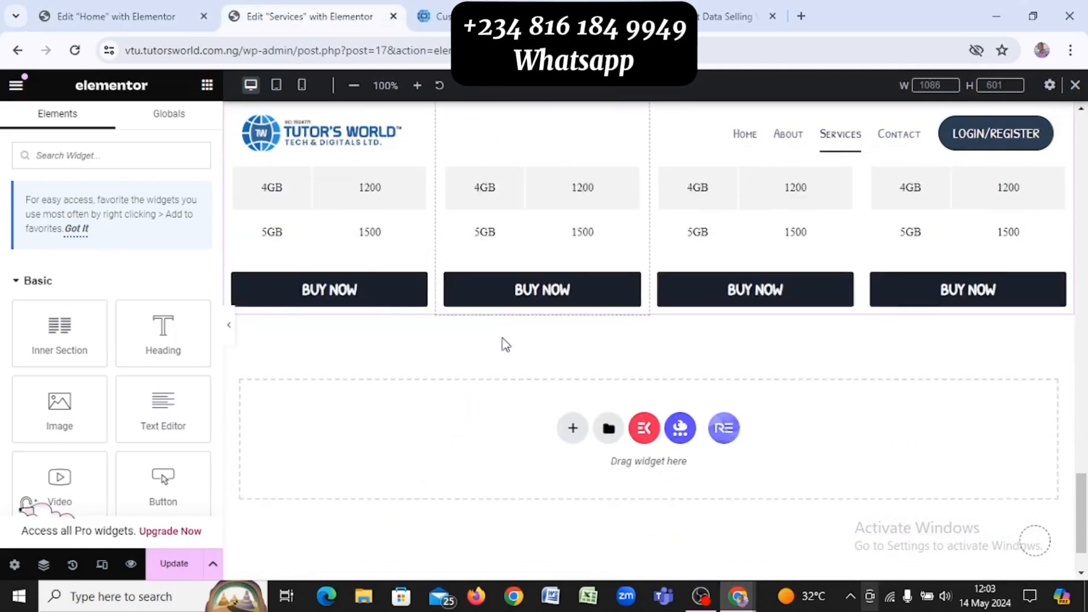
scroll(506, 345, "up", 1)
scroll(506, 345, "up", 2)
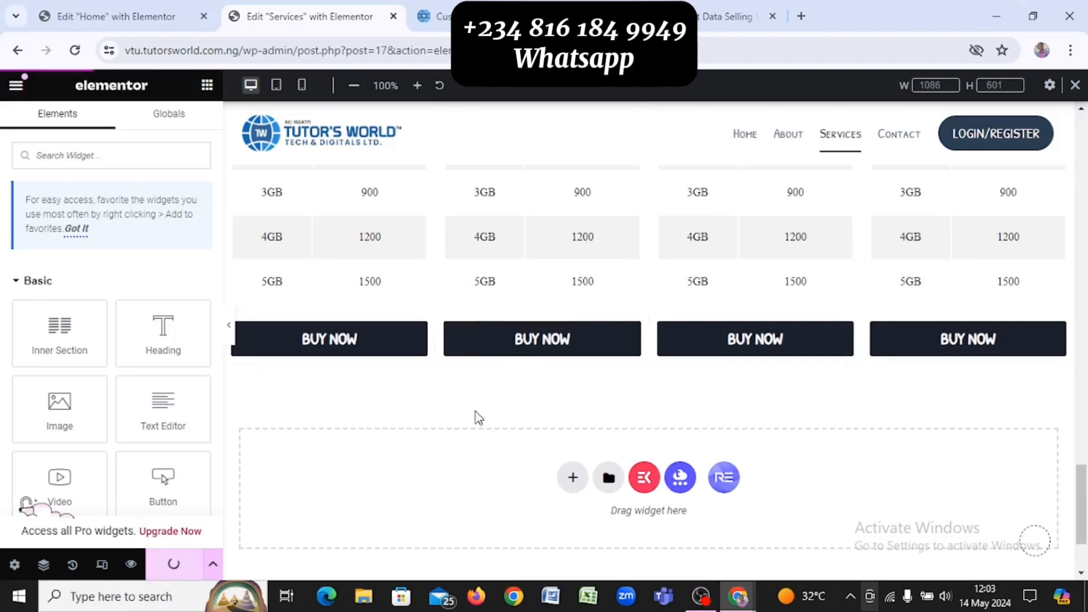
scroll(479, 418, "up", 6)
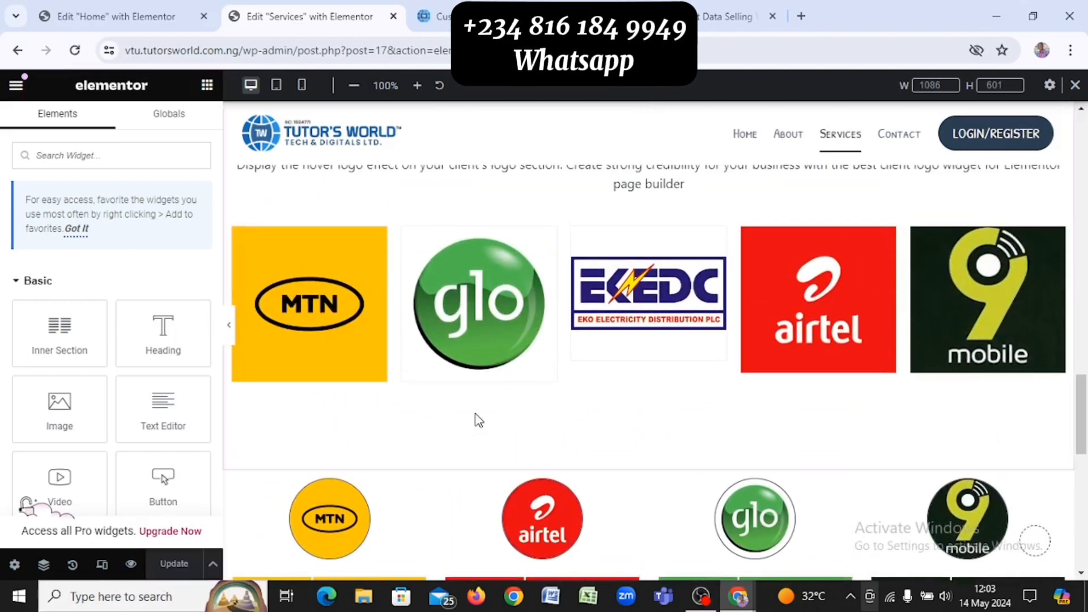
scroll(479, 421, "up", 10)
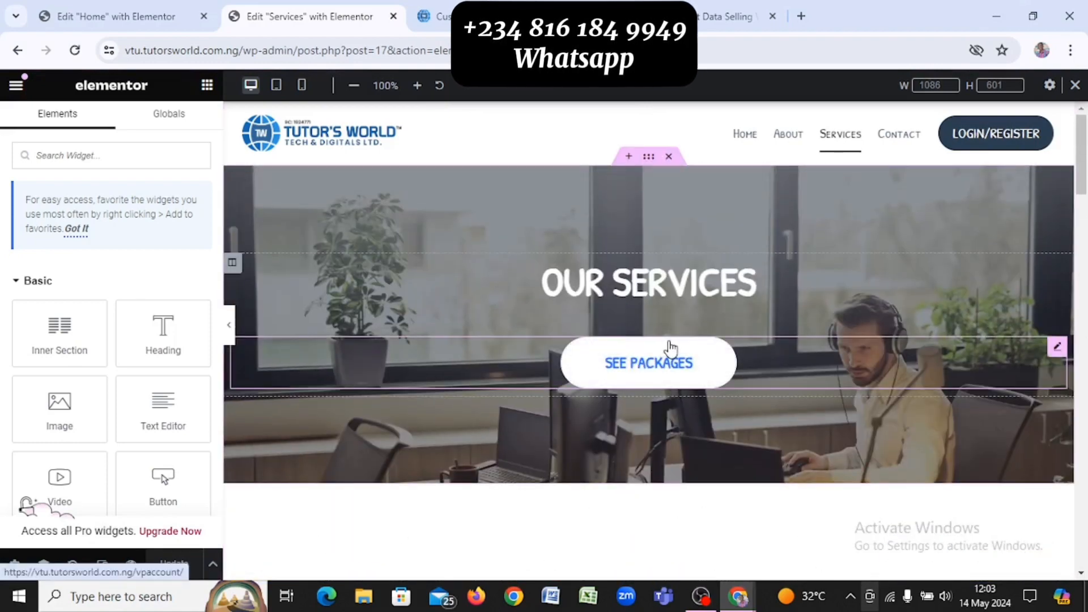
Give the pricing tables section the CSS ID "price" in its advanced settings
scroll(679, 351, "down", 15)
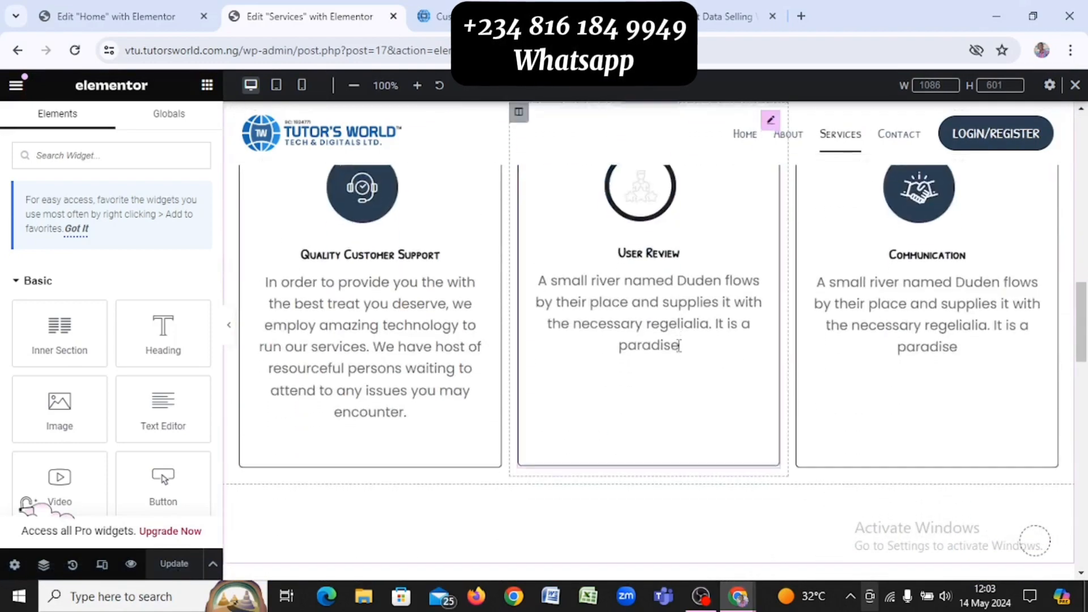
scroll(679, 349, "down", 10)
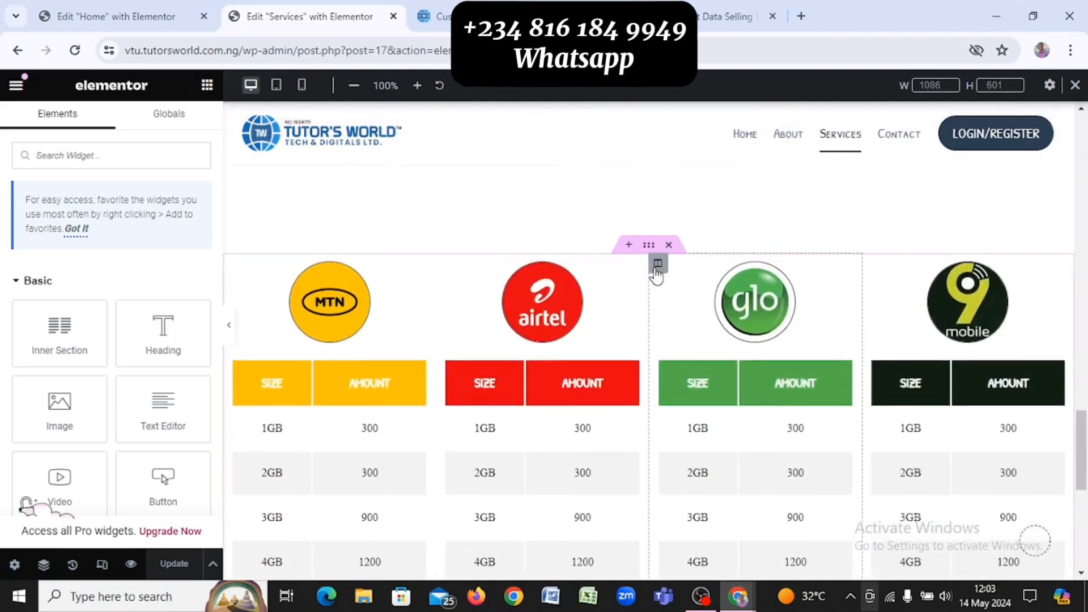
left_click(649, 246)
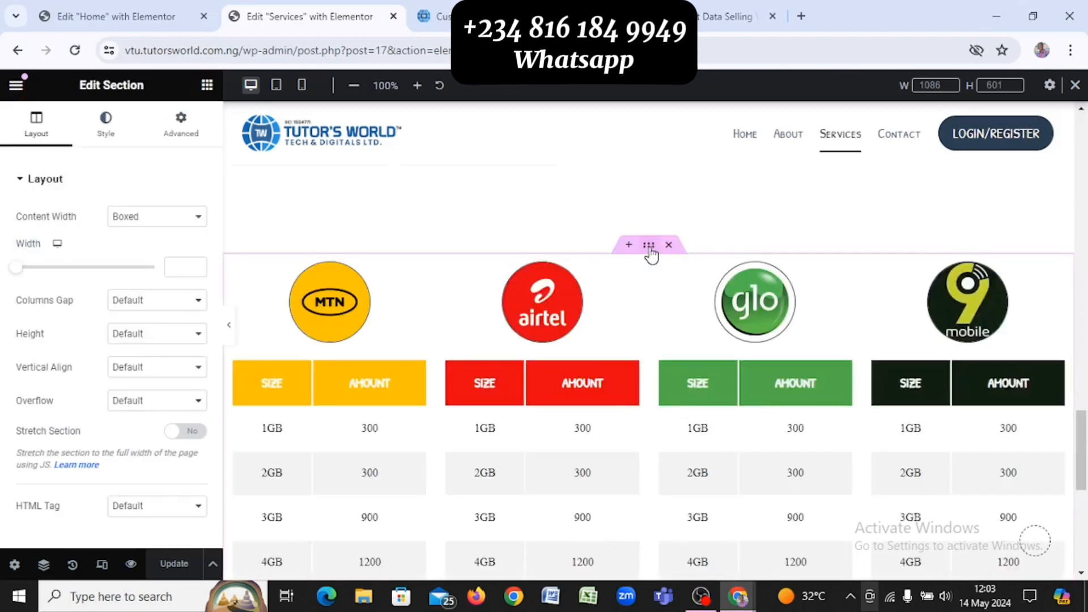
left_click(179, 126)
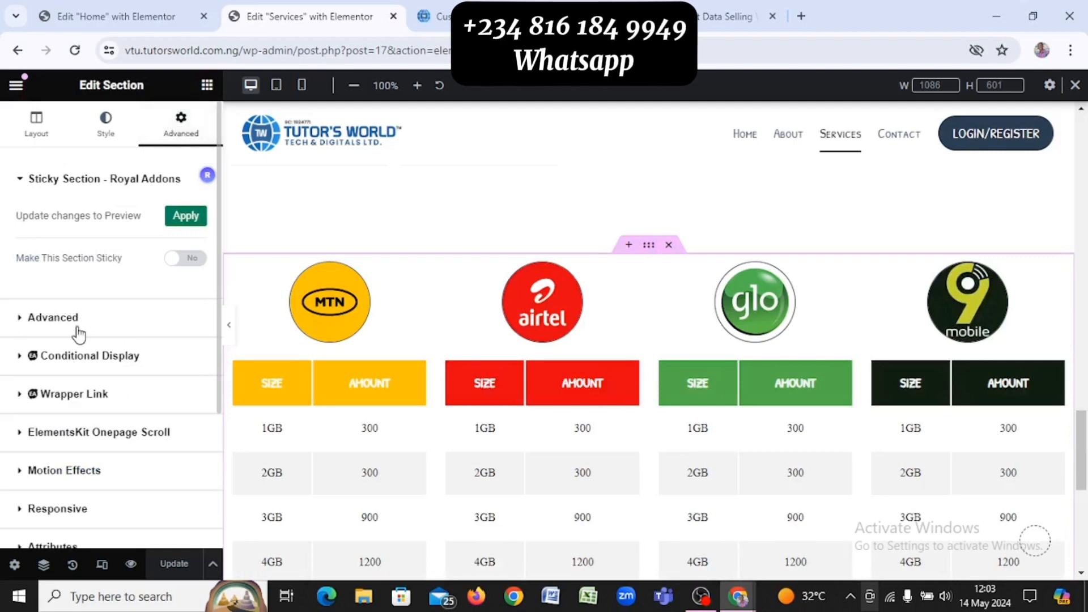
left_click(54, 317)
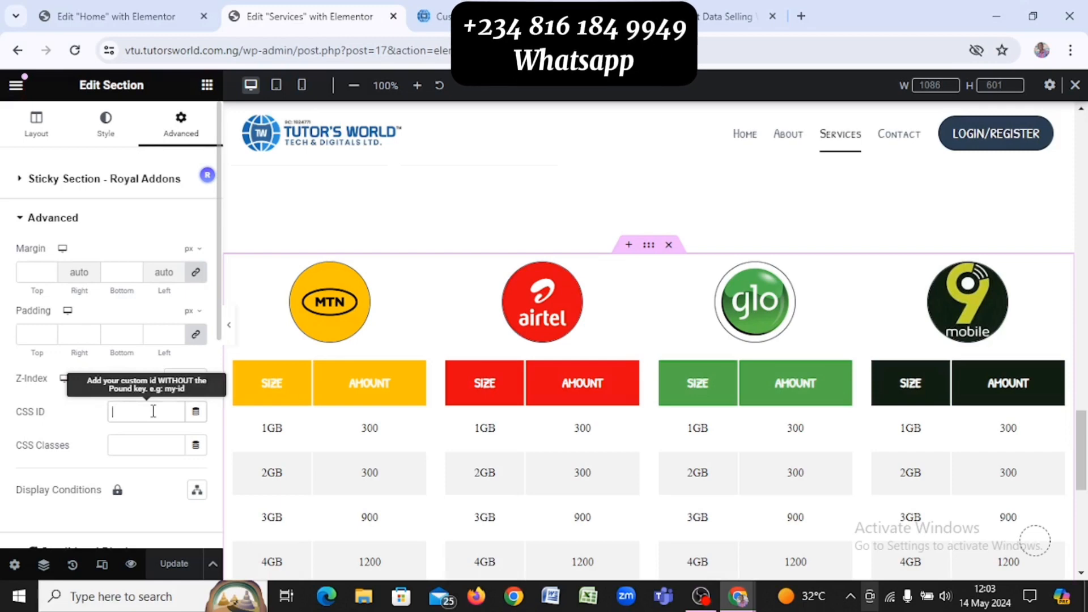
type("se")
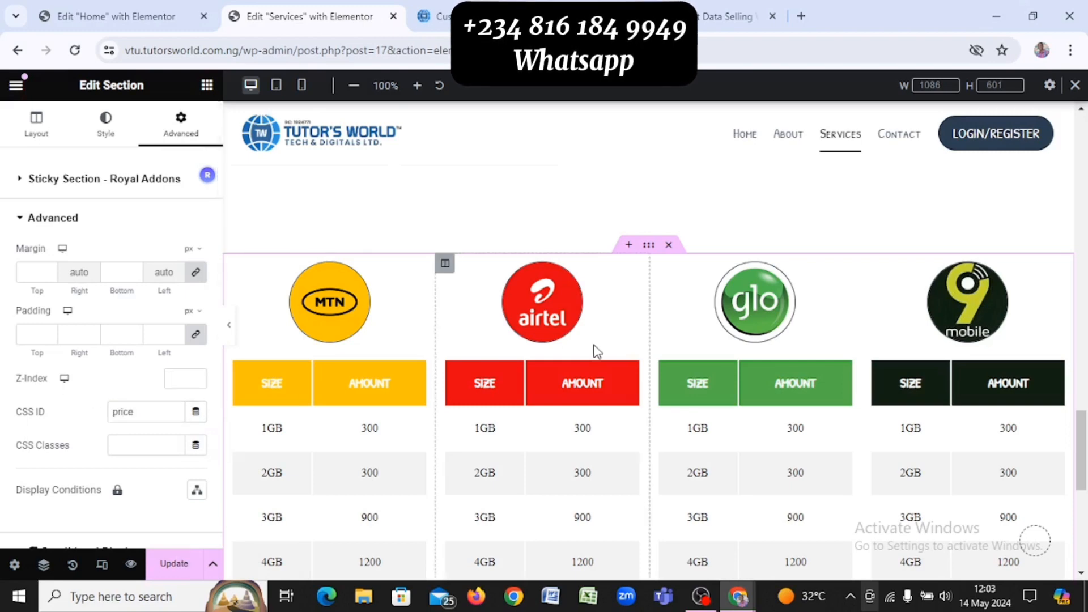
Replace the hero's SEE PACKAGES button URL with #price and save the page
scroll(720, 263, "up", 10)
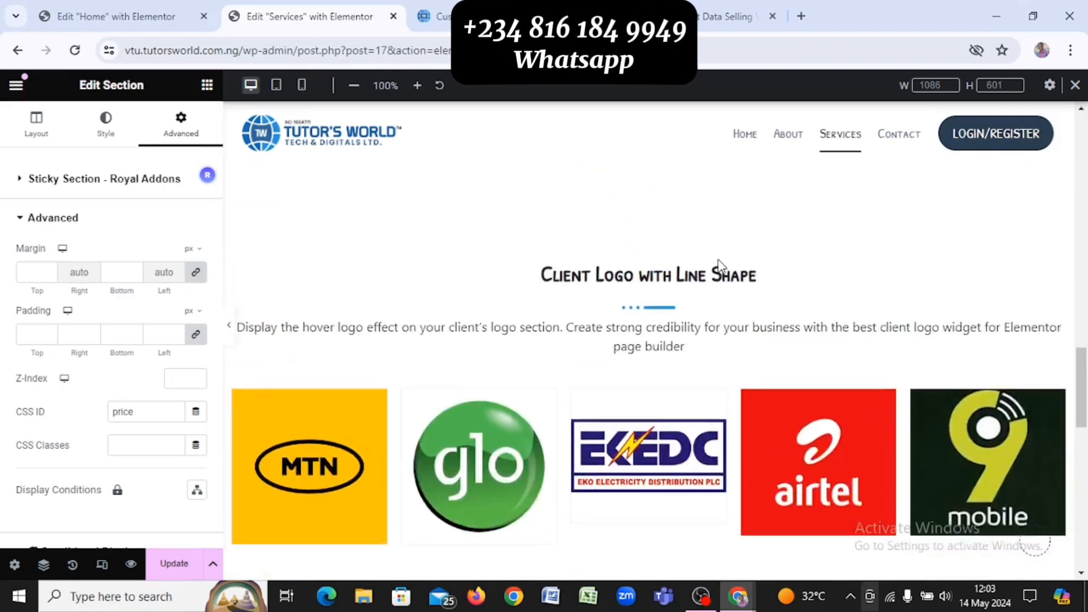
scroll(719, 260, "up", 5)
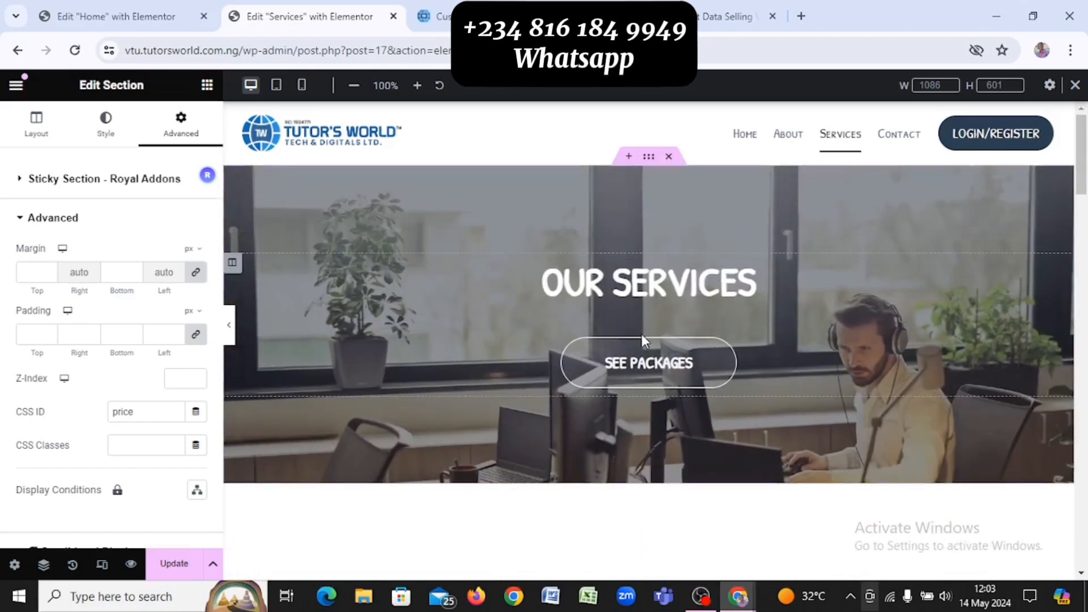
left_click(650, 375)
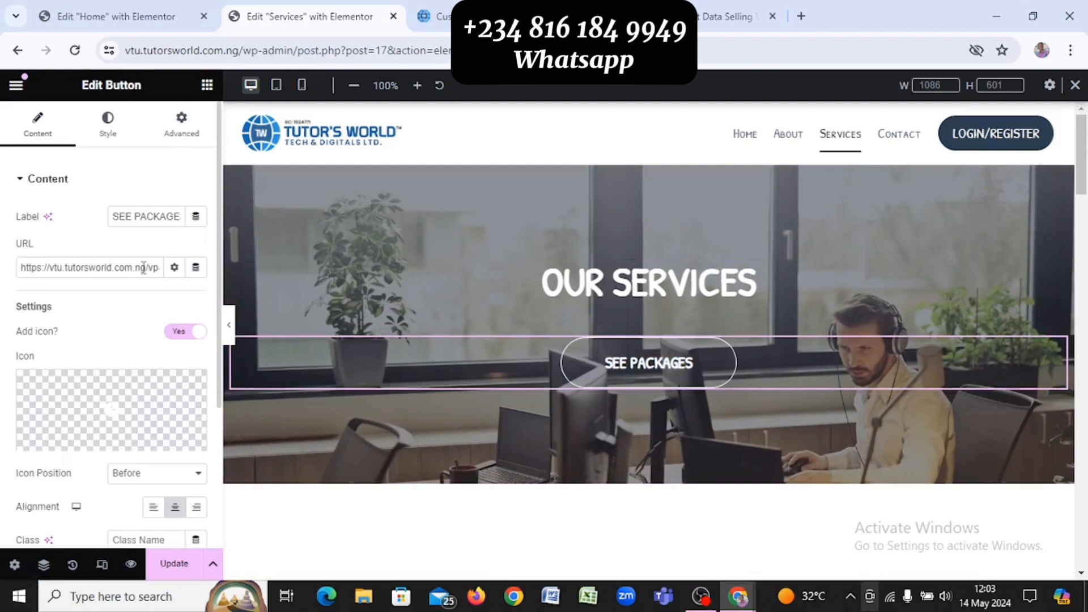
left_click_drag(146, 267, 196, 271)
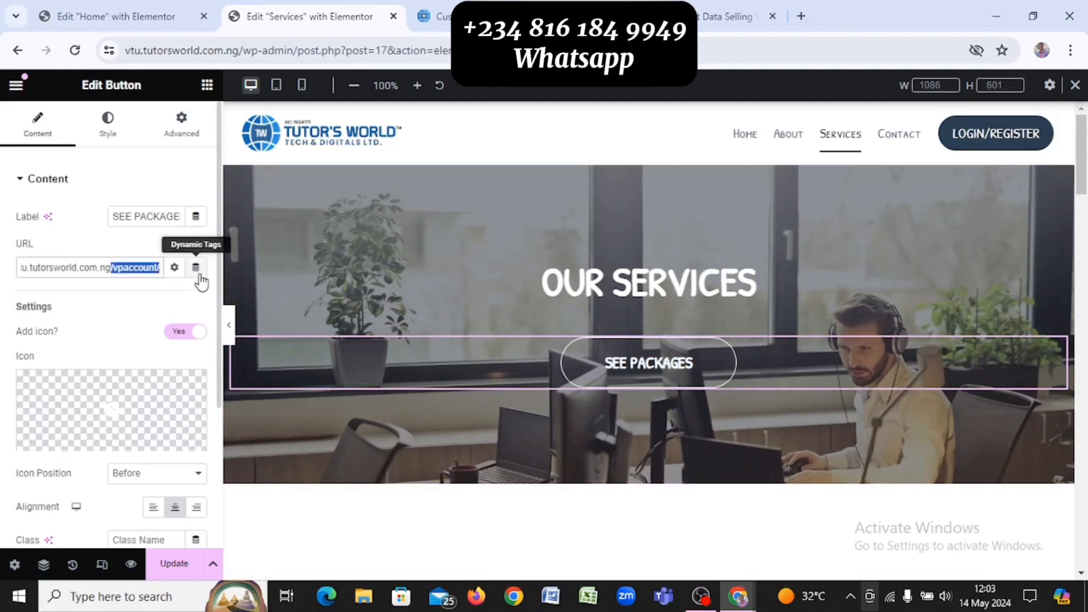
key("BackSpace")
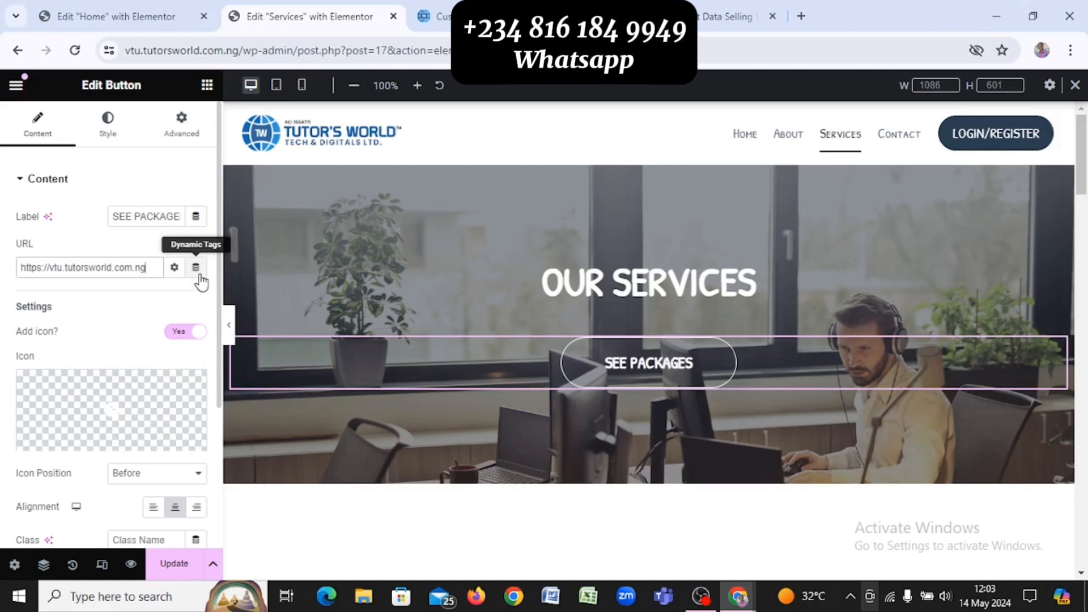
key("BackSpace")
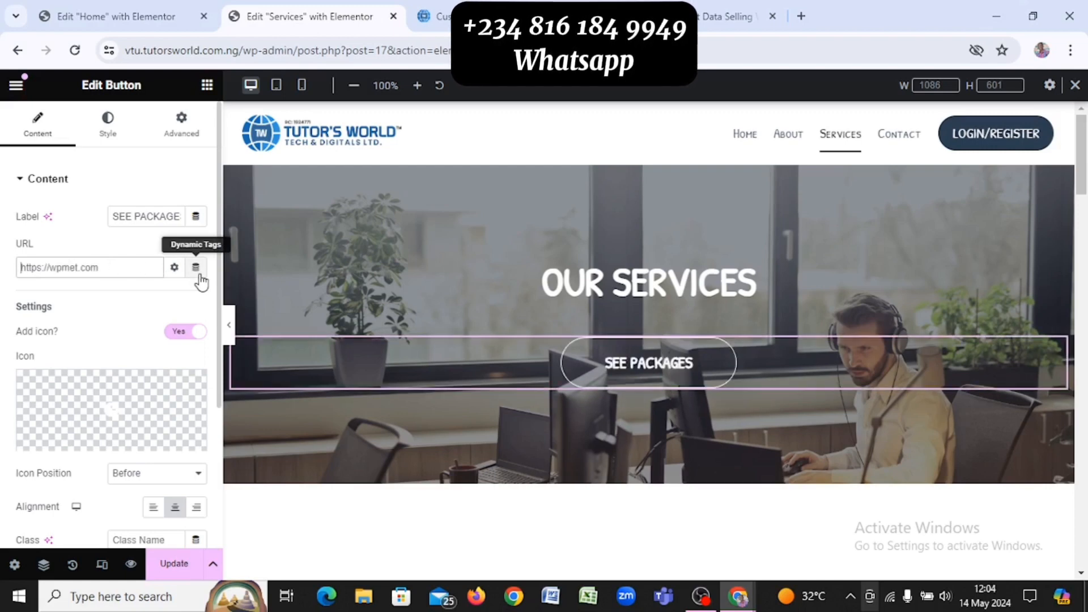
type("#price")
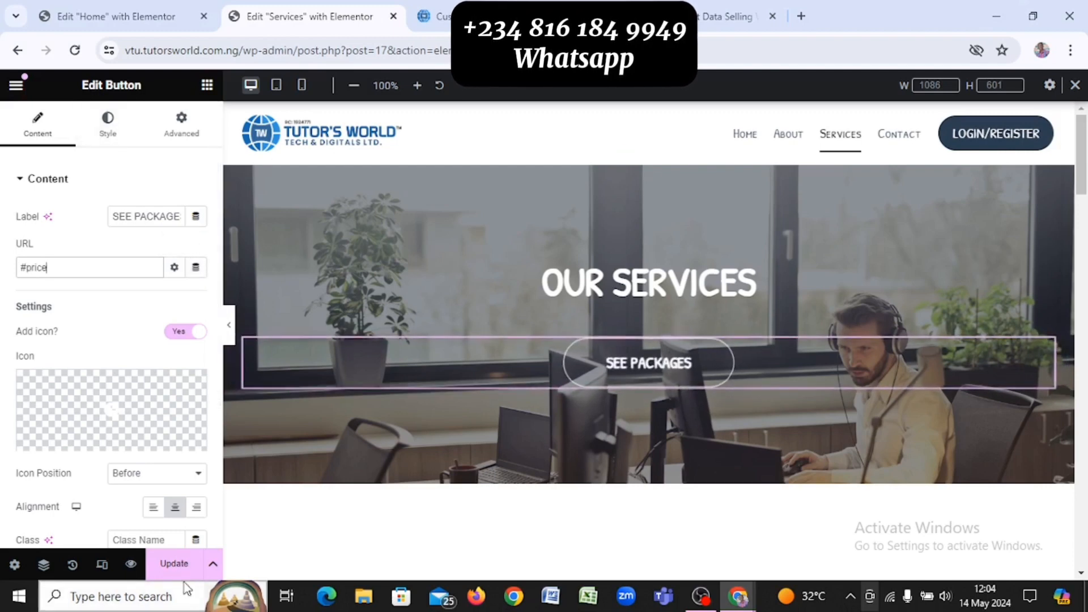
left_click(174, 566)
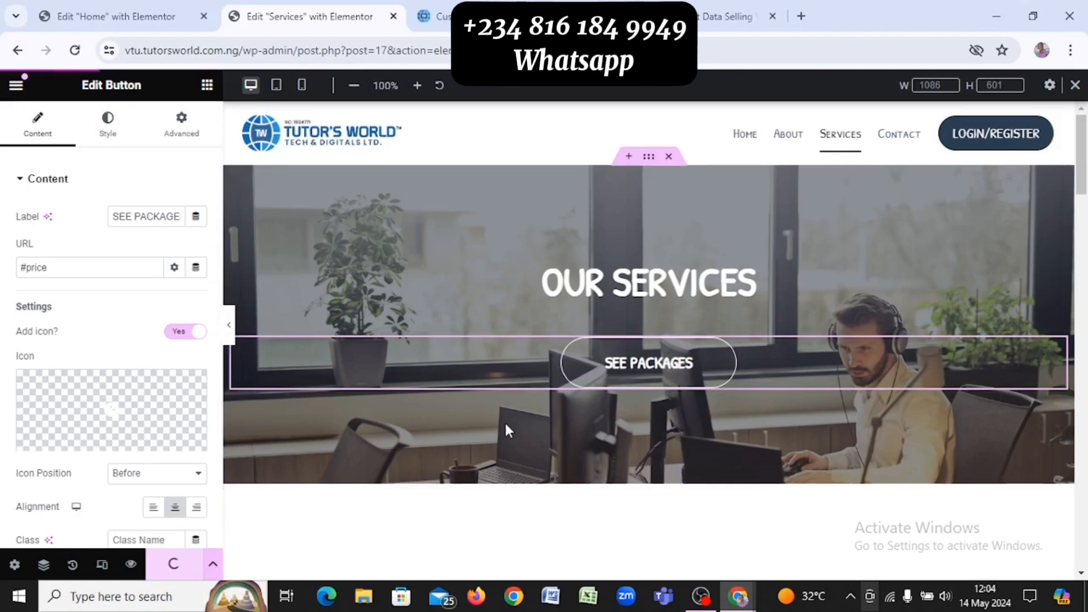
Test the SEE PACKAGES button's link to the pricing tables twice in the preview
left_click(602, 389)
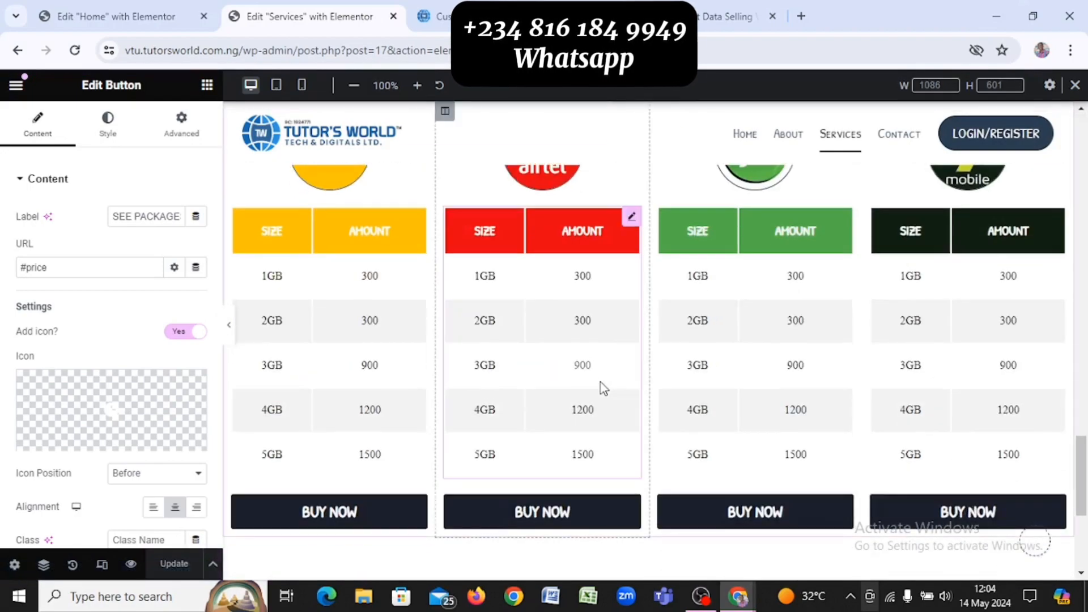
scroll(602, 389, "up", 15)
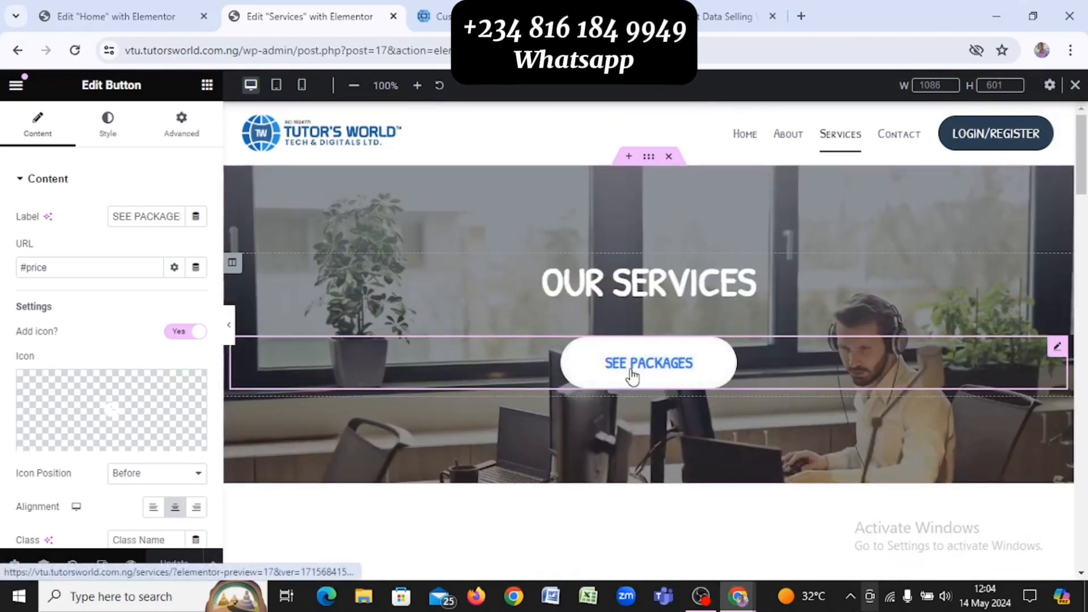
left_click(634, 376)
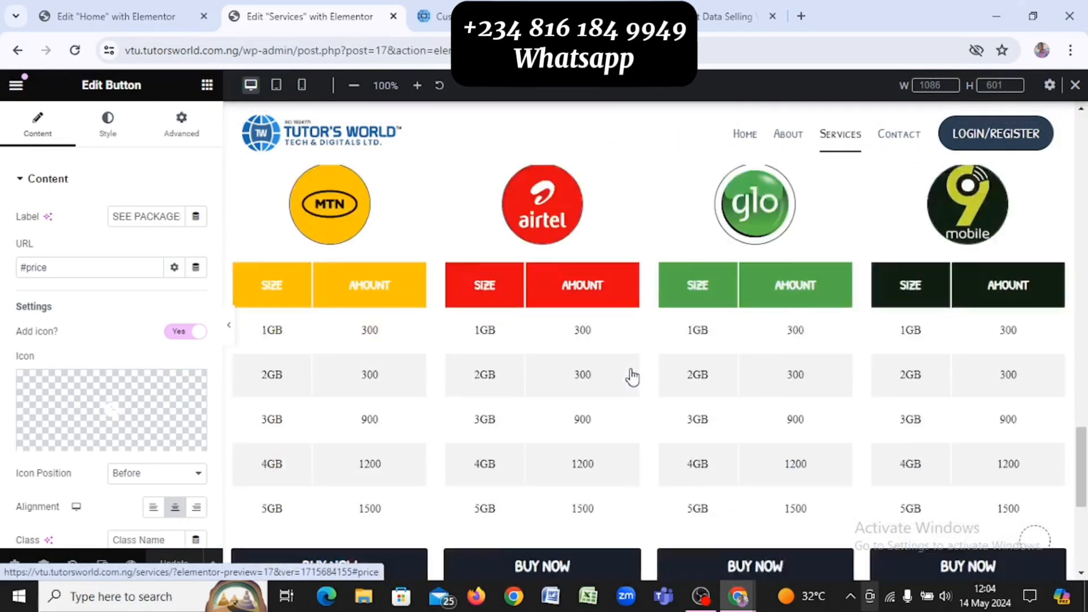
Switch from the Elementor editors to the live Tutor's Vtu site and reload its Home page
scroll(633, 376, "up", 15)
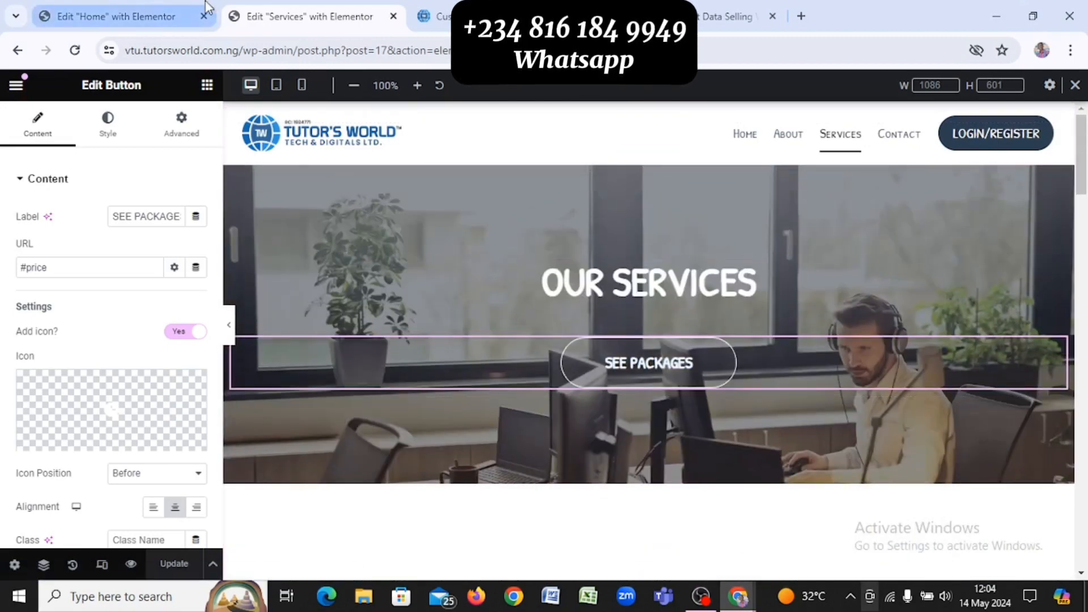
left_click(153, 6)
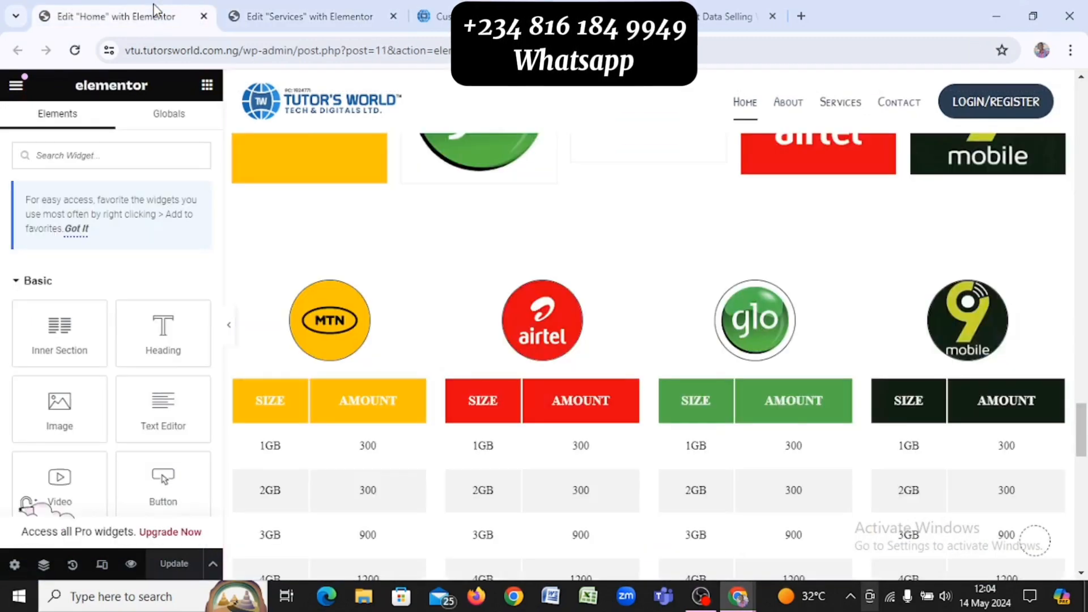
left_click(256, 16)
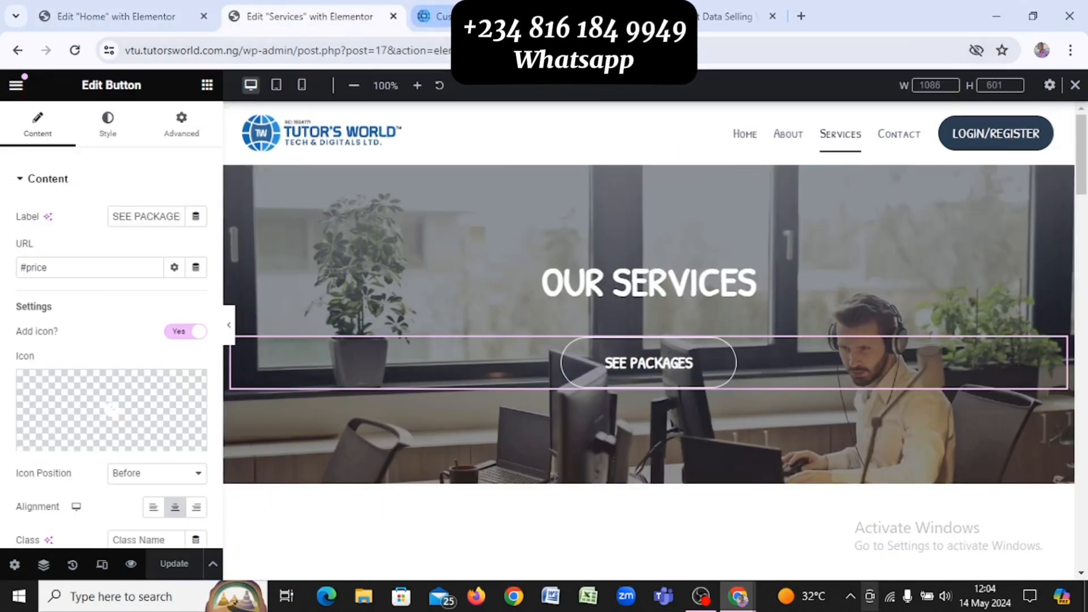
left_click(443, 8)
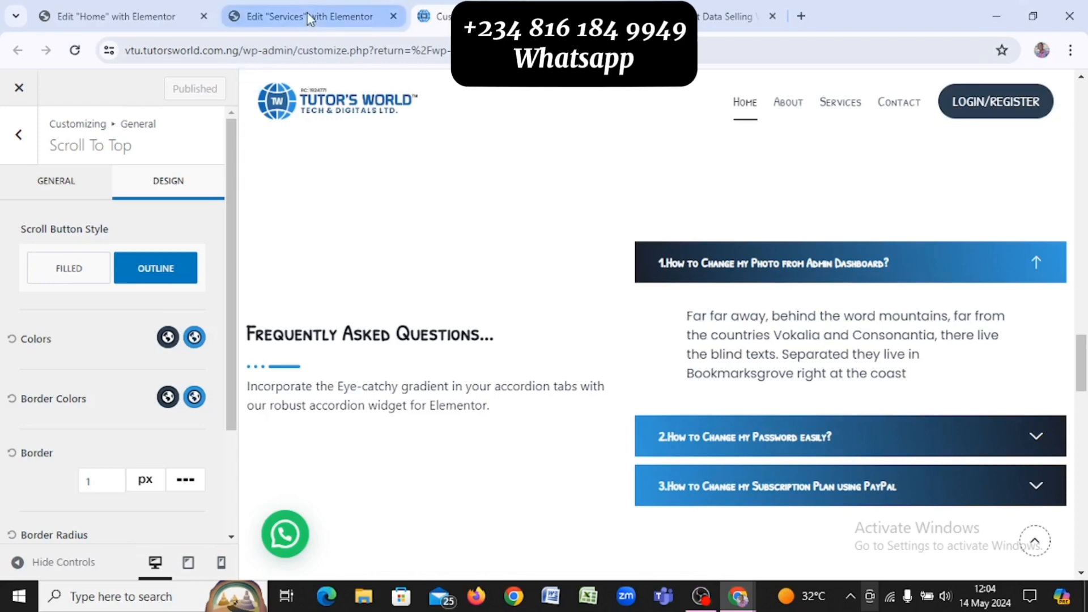
left_click(712, 8)
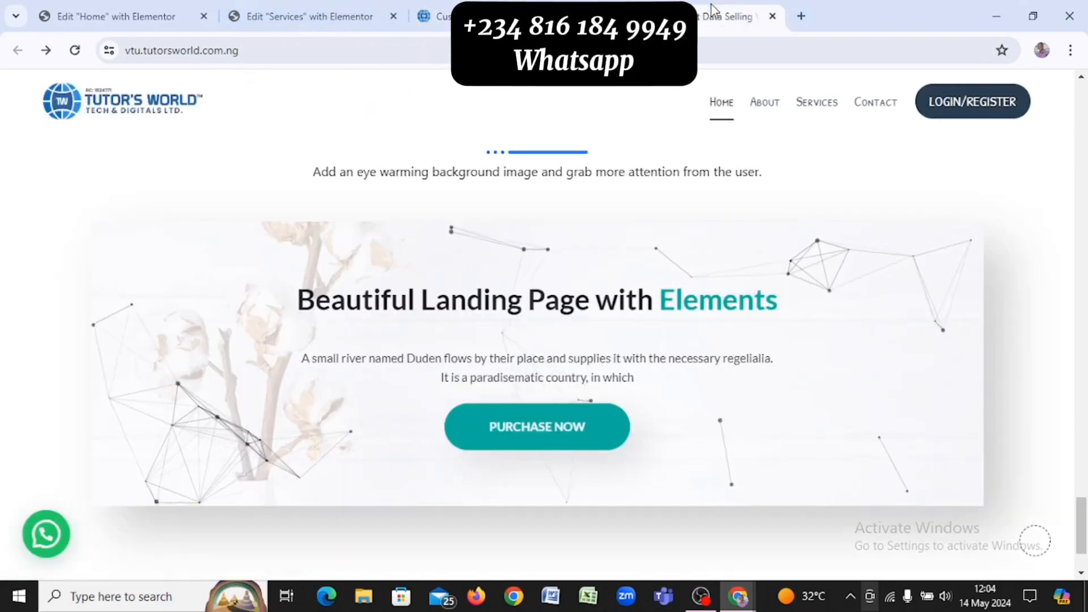
scroll(732, 312, "up", 3)
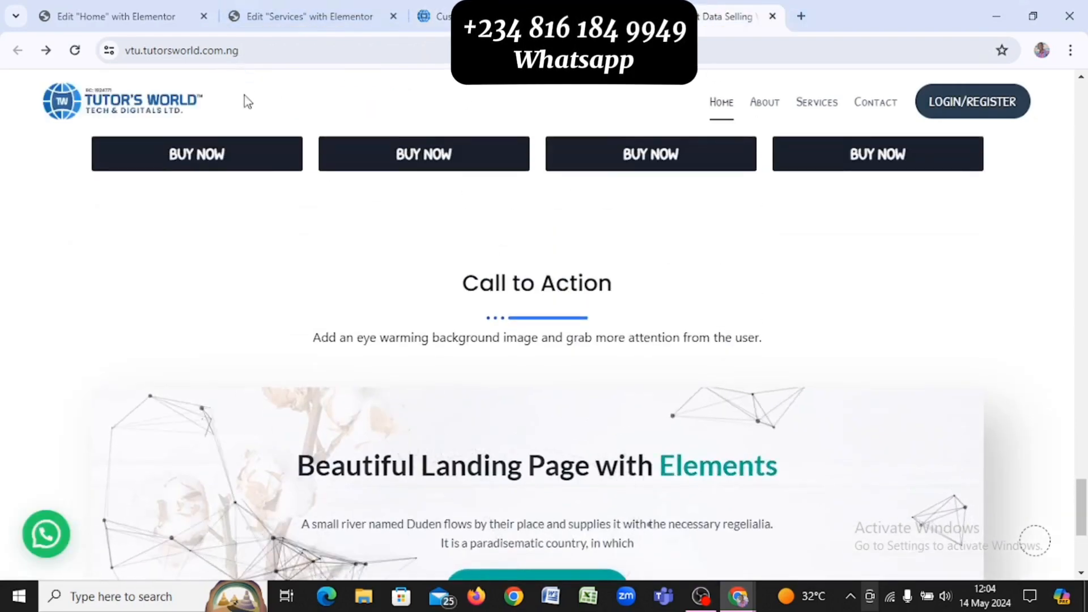
left_click(183, 107)
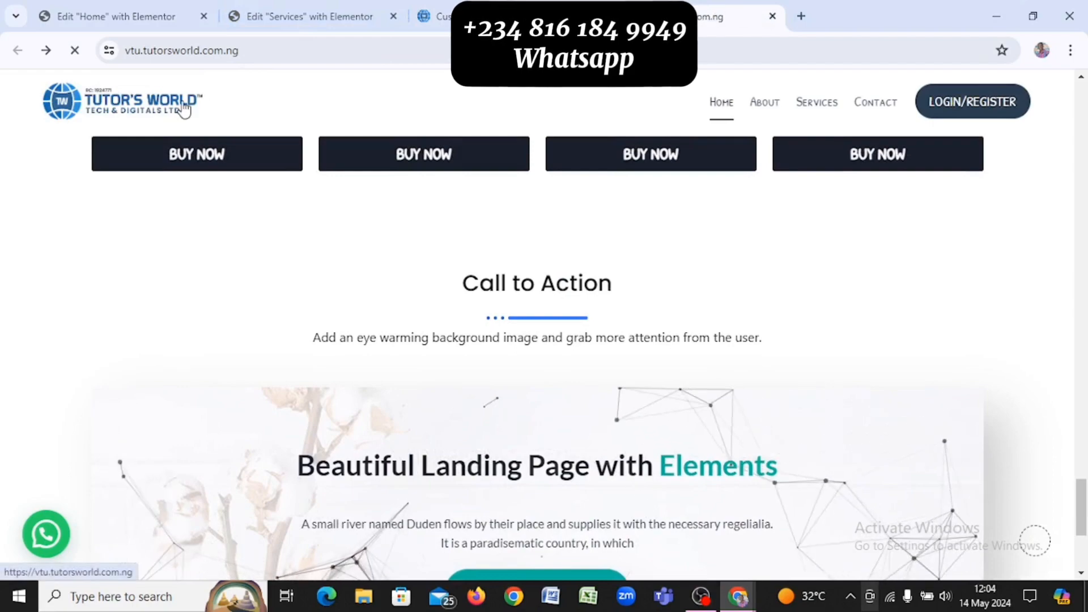
Review the live Home page's sections from the hero down to the footer and return to its header
scroll(555, 264, "down", 10)
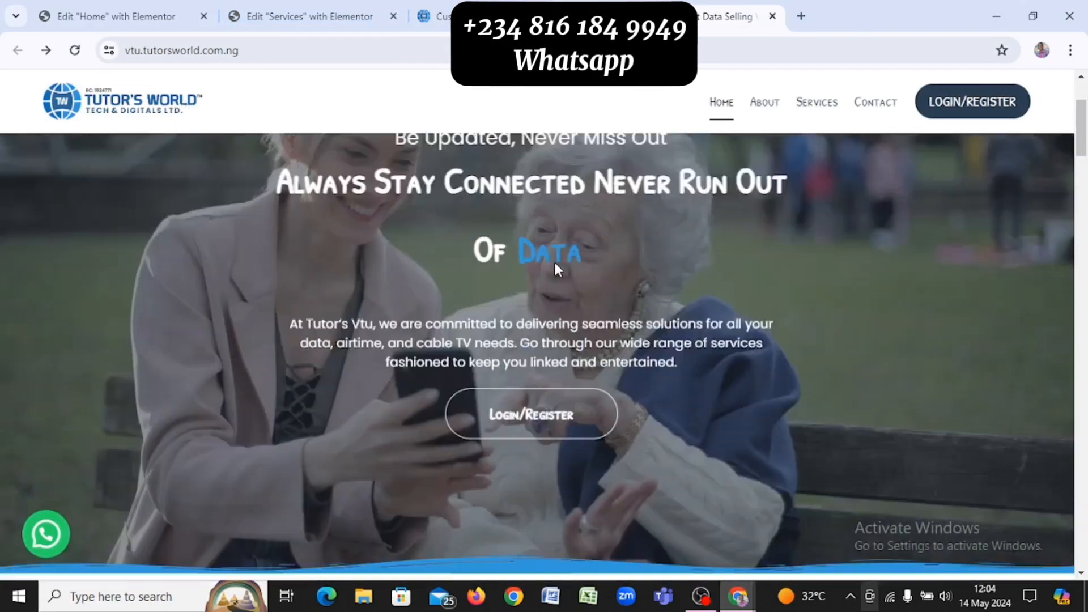
scroll(554, 263, "down", 15)
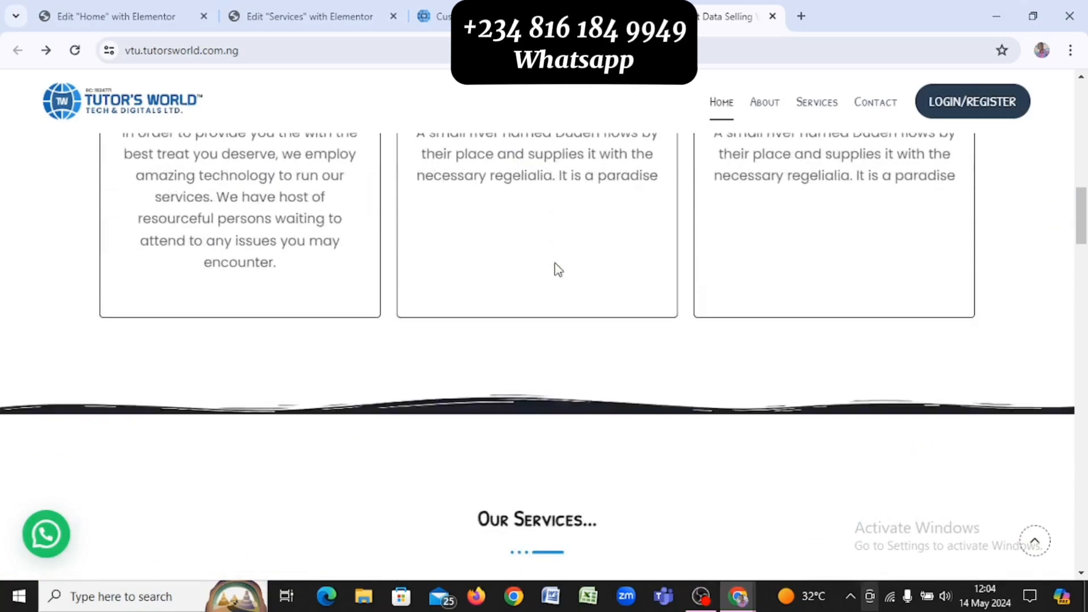
scroll(555, 264, "down", 20)
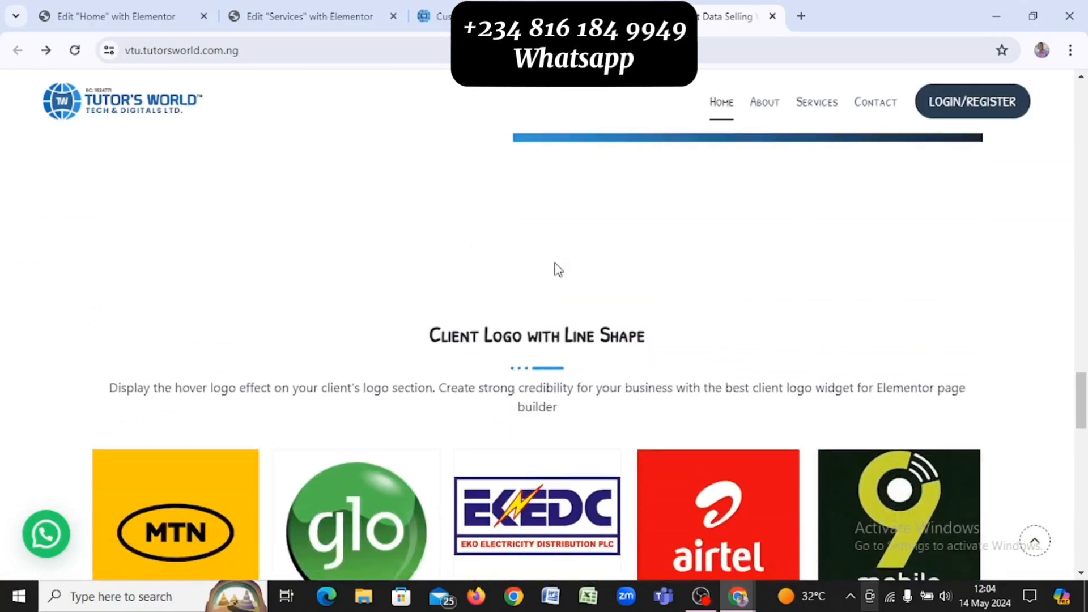
scroll(555, 265, "up", 20)
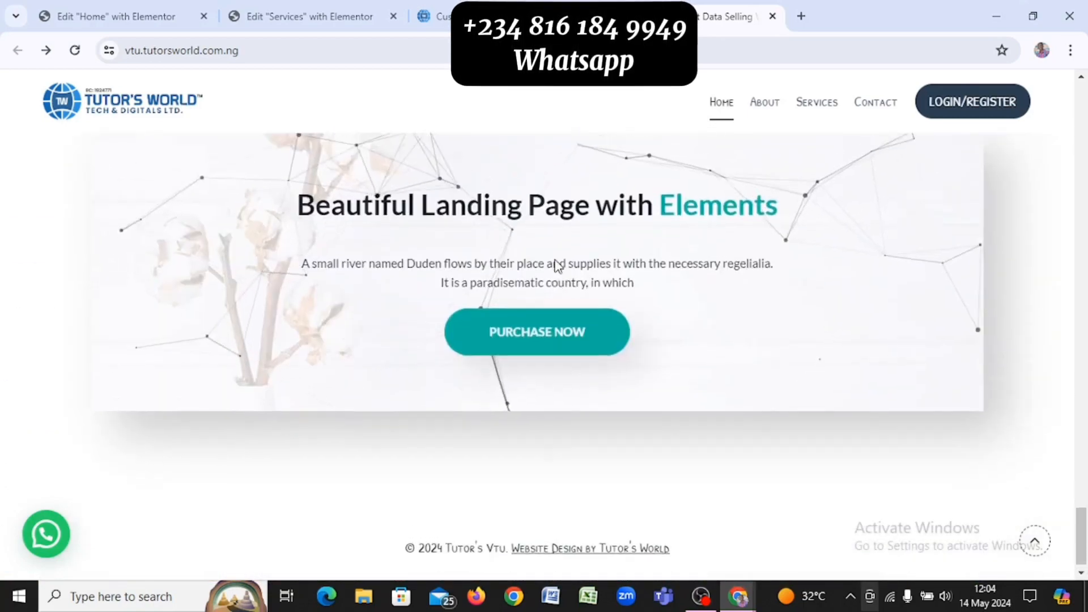
scroll(554, 264, "up", 10)
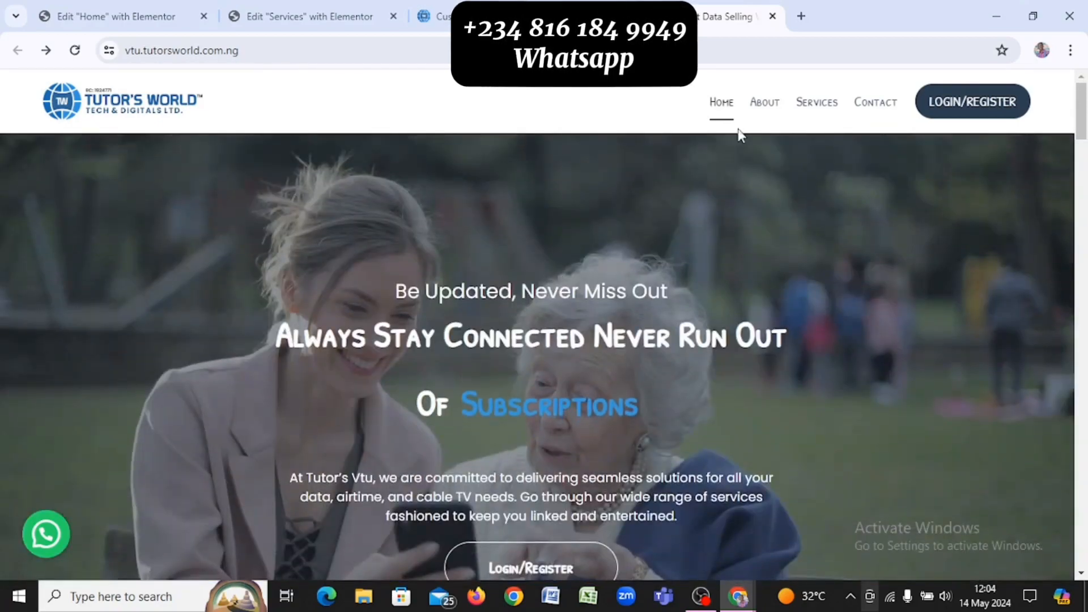
Open the live Services page and test that its SEE PACKAGES button leads to the pricing tables
left_click(806, 127)
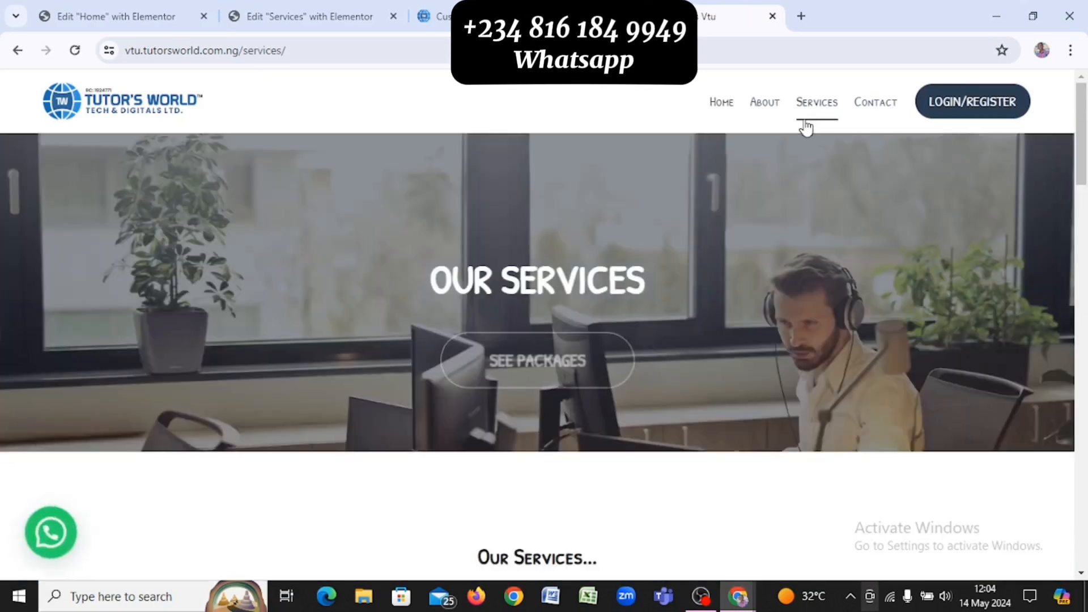
scroll(806, 129, "down", 2)
scroll(805, 126, "down", 3)
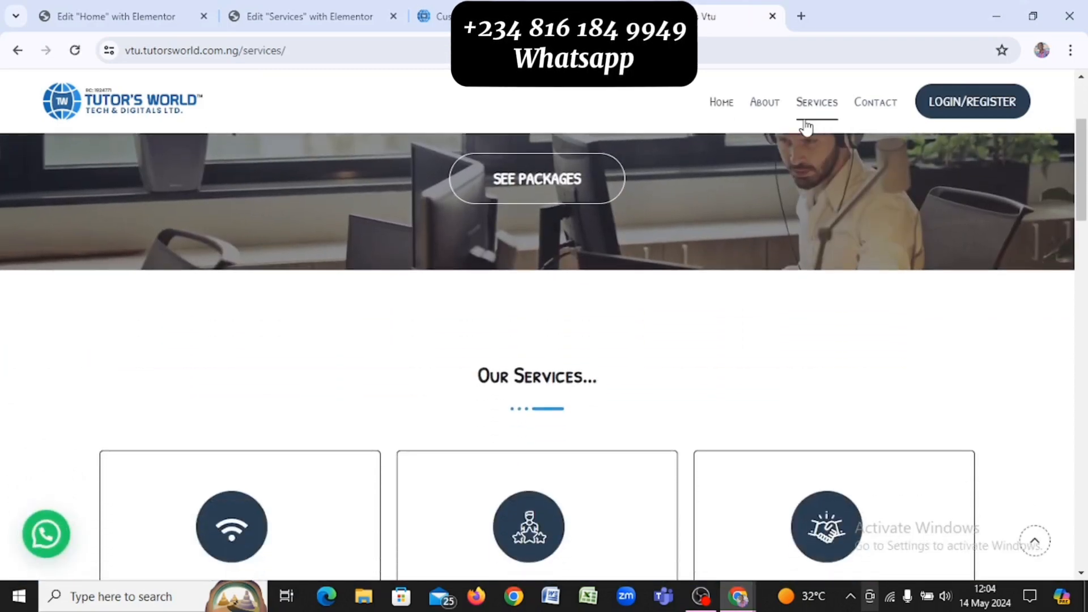
scroll(803, 126, "up", 1)
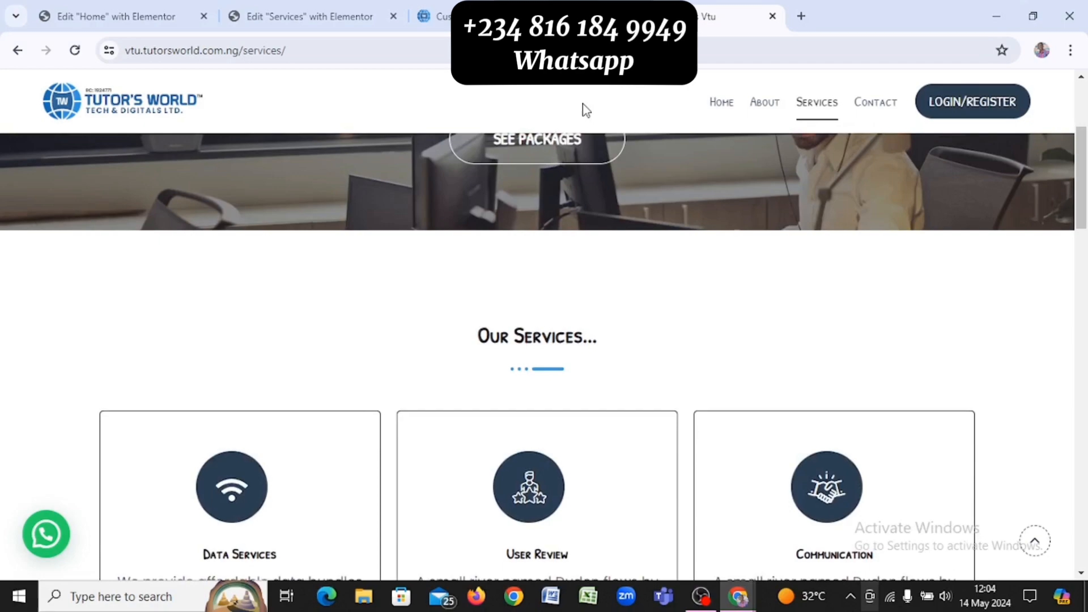
left_click(564, 160)
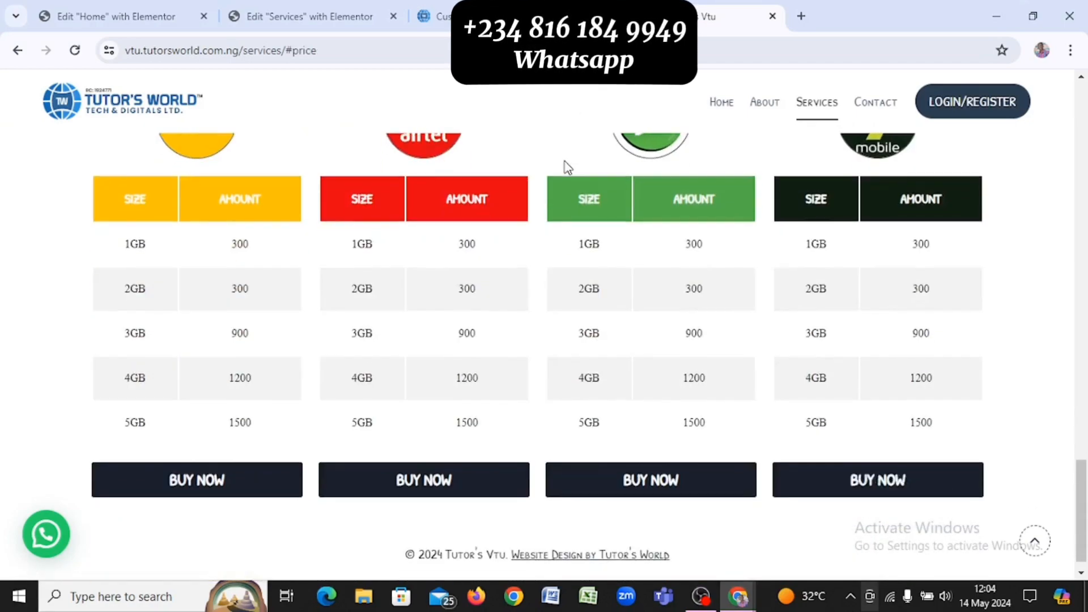